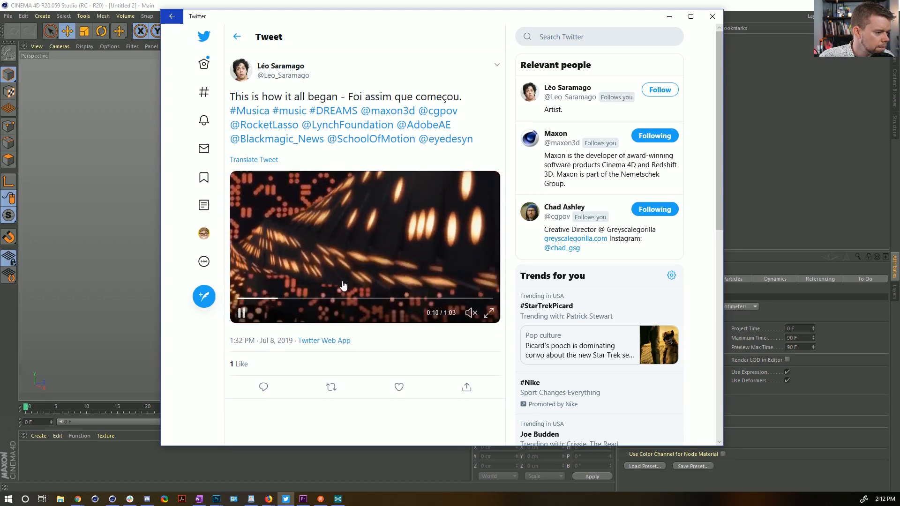
Step: Replay the early dot-pattern section of the tweet's video from about 0:06 with the sound muted, and pause it
{"action": "left_click", "coordinate": [274, 299]}
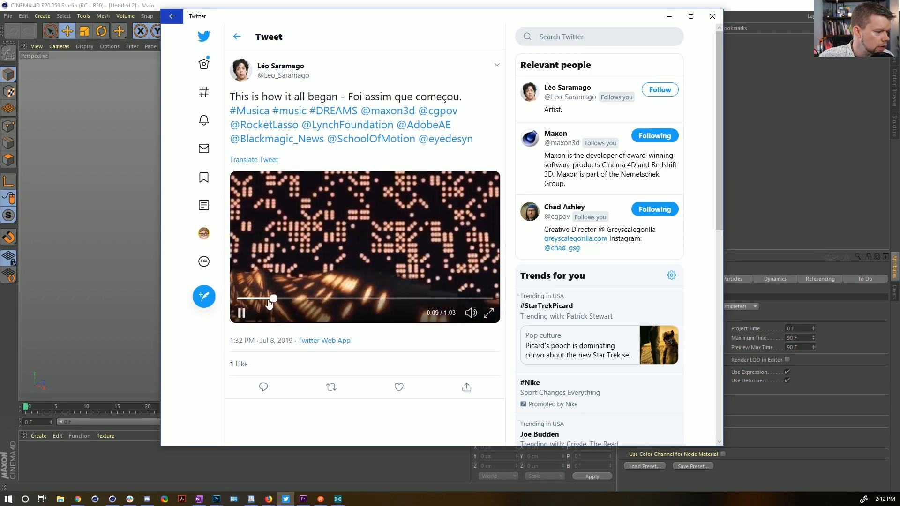
{"action": "left_click", "coordinate": [269, 299]}
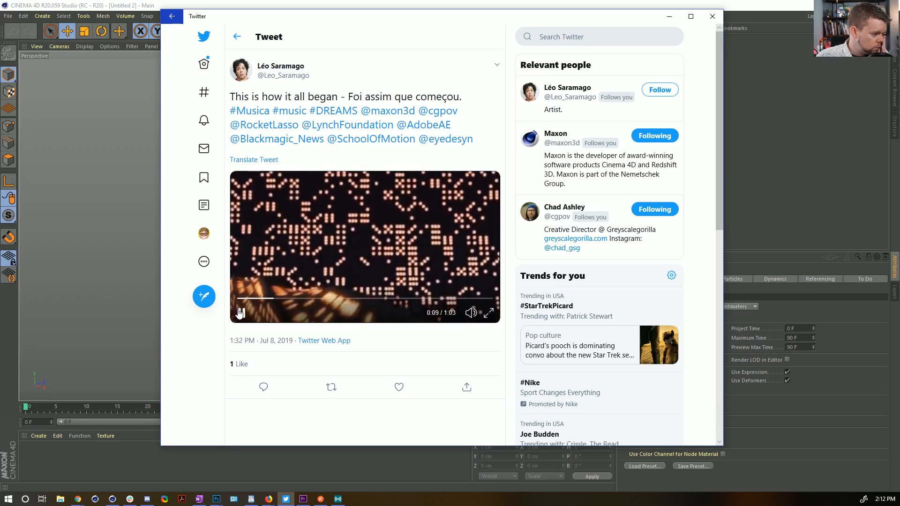
{"action": "left_click", "coordinate": [260, 299]}
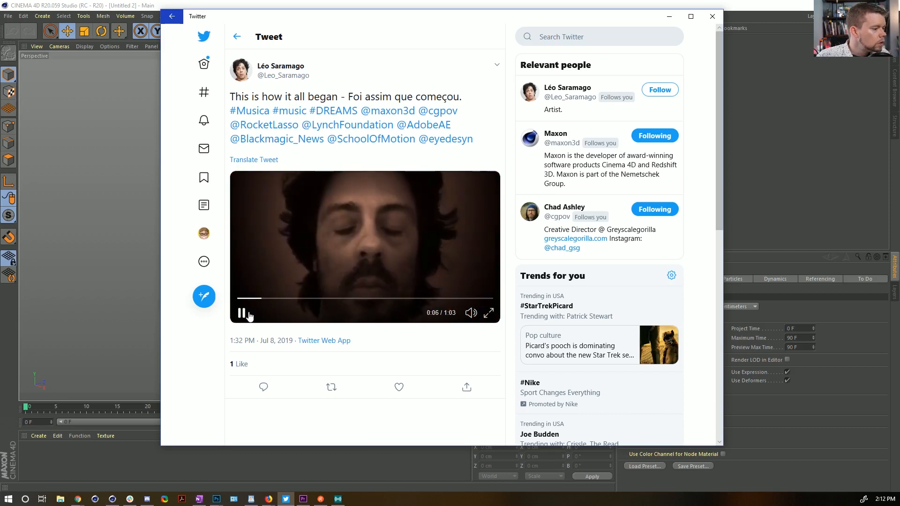
{"action": "left_click", "coordinate": [241, 313]}
{"action": "left_click", "coordinate": [470, 312]}
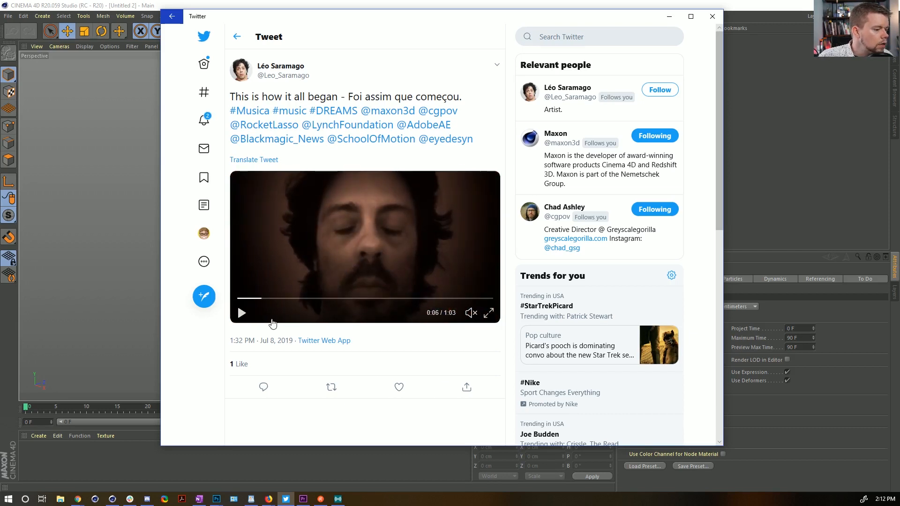
{"action": "left_click", "coordinate": [241, 313]}
{"action": "left_click", "coordinate": [241, 313]}
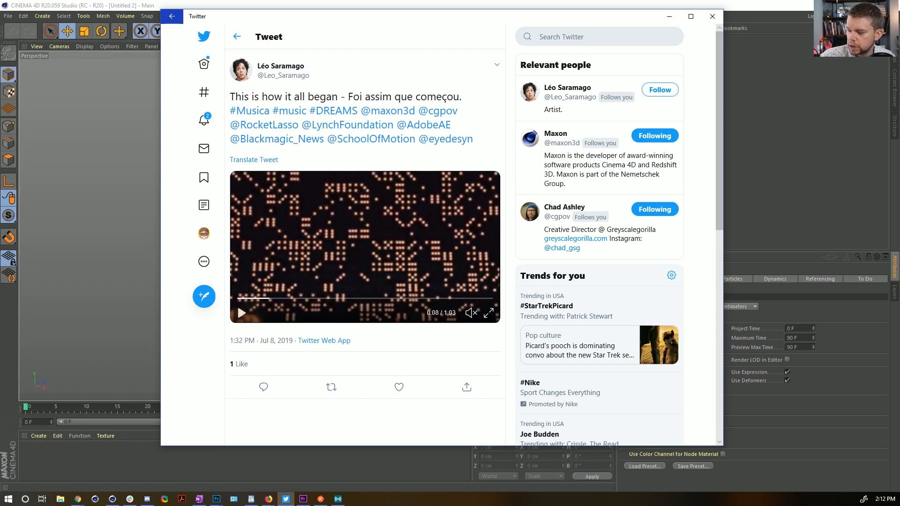
Step: Skim the rest of the tweet's video, return to the dotted cube shots, and pause at about 0:18
{"action": "left_click", "coordinate": [238, 307]}
{"action": "left_click", "coordinate": [280, 300]}
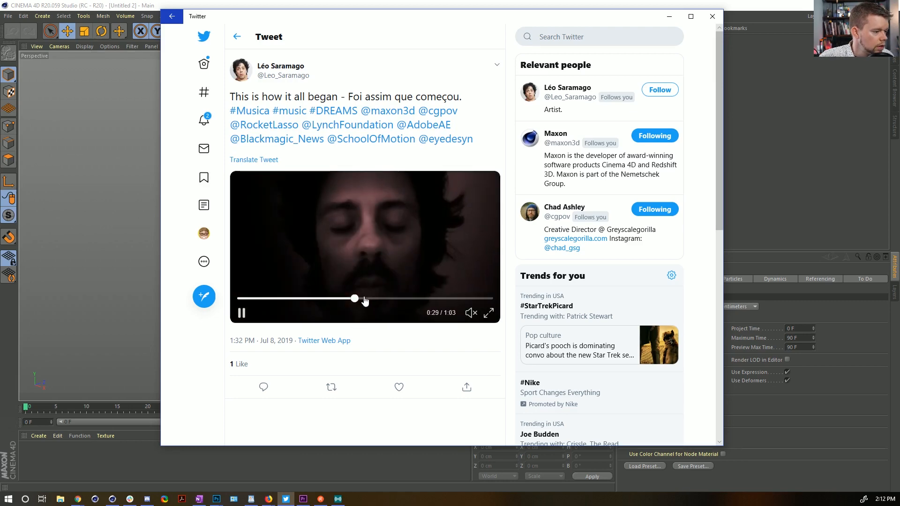
{"action": "left_click", "coordinate": [364, 298]}
{"action": "left_click", "coordinate": [375, 299]}
{"action": "left_click", "coordinate": [387, 300]}
{"action": "left_click", "coordinate": [395, 300]}
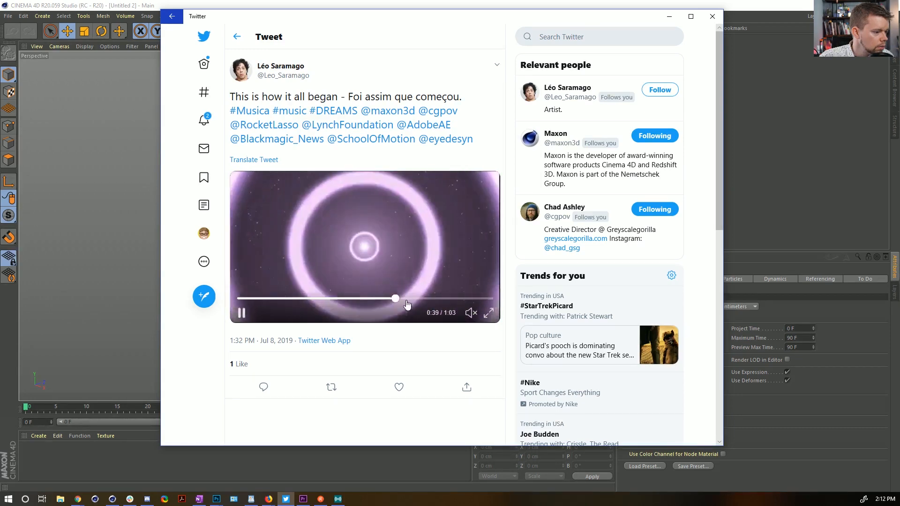
{"action": "left_click", "coordinate": [321, 299]}
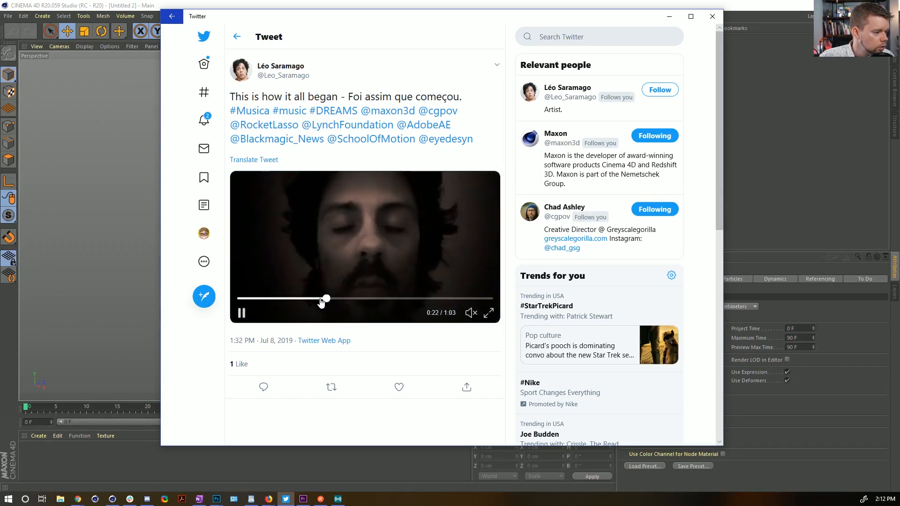
{"action": "left_click", "coordinate": [300, 299]}
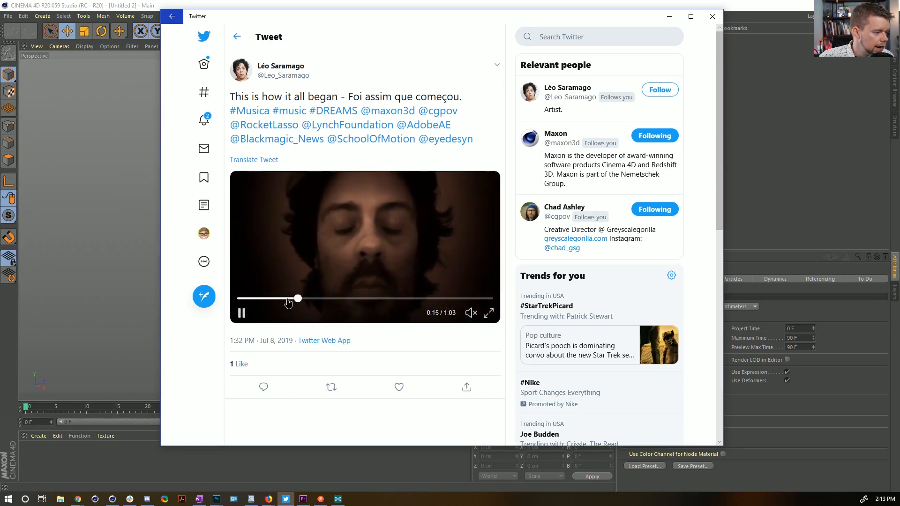
{"action": "left_click", "coordinate": [307, 299]}
{"action": "left_click", "coordinate": [313, 300]}
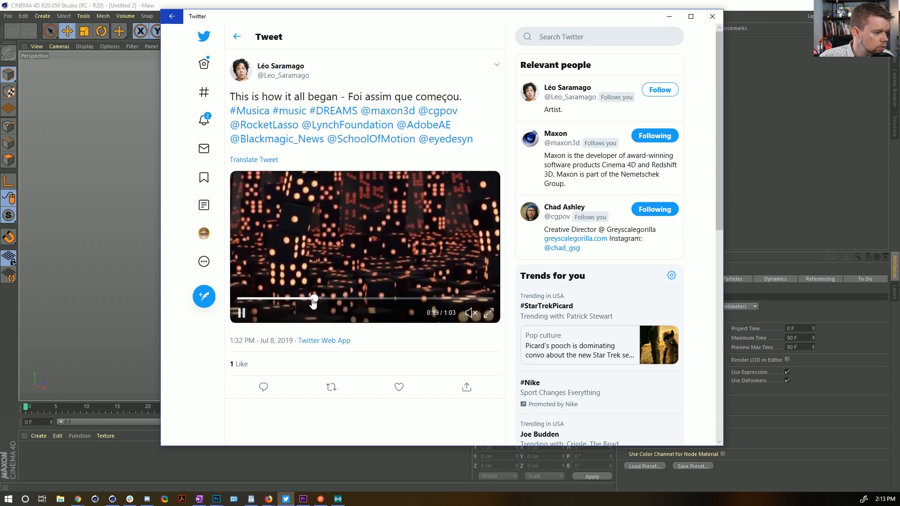
{"action": "left_click", "coordinate": [319, 300]}
{"action": "left_click", "coordinate": [305, 299]}
{"action": "left_click", "coordinate": [241, 313]}
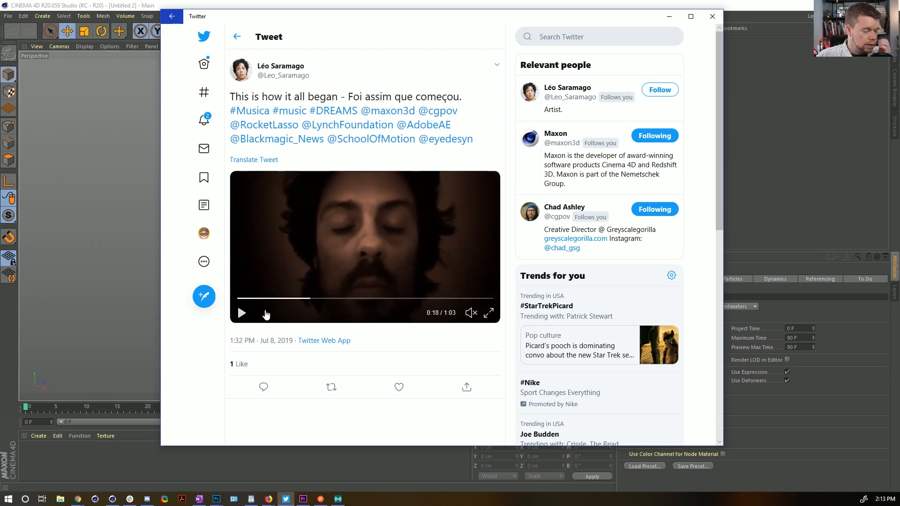
Step: Switch to Cinema 4D and add a cube primitive to the empty scene
{"action": "left_click", "coordinate": [774, 10]}
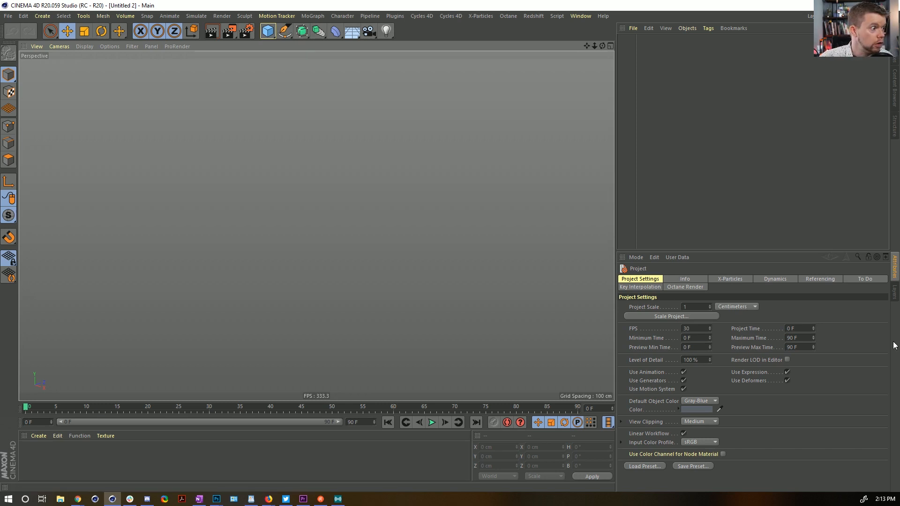
{"action": "left_click_drag", "start_coordinate": [265, 32], "coordinate": [352, 47]}
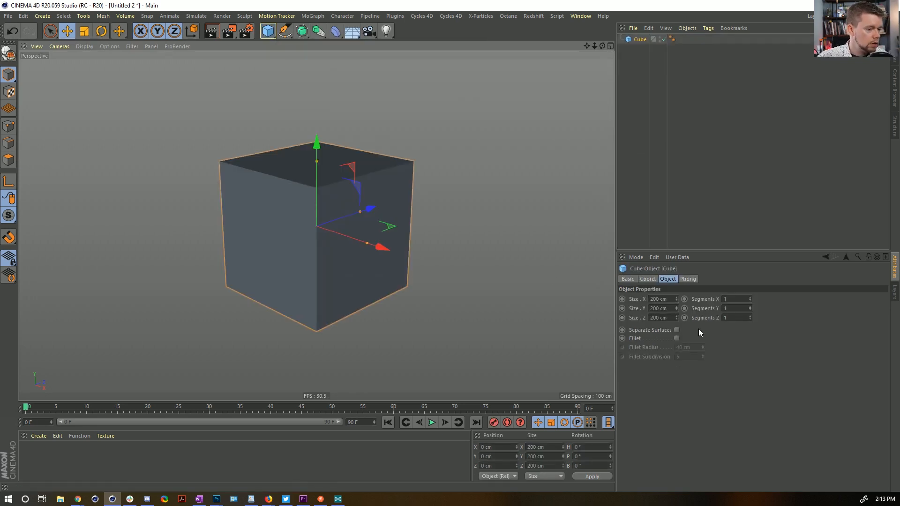
Step: Open the reference image Dice6.jpg from File Explorer, examine the stacked dice, and close it
{"action": "left_click", "coordinate": [61, 498]}
{"action": "left_click_drag", "start_coordinate": [328, 87], "coordinate": [416, 85]}
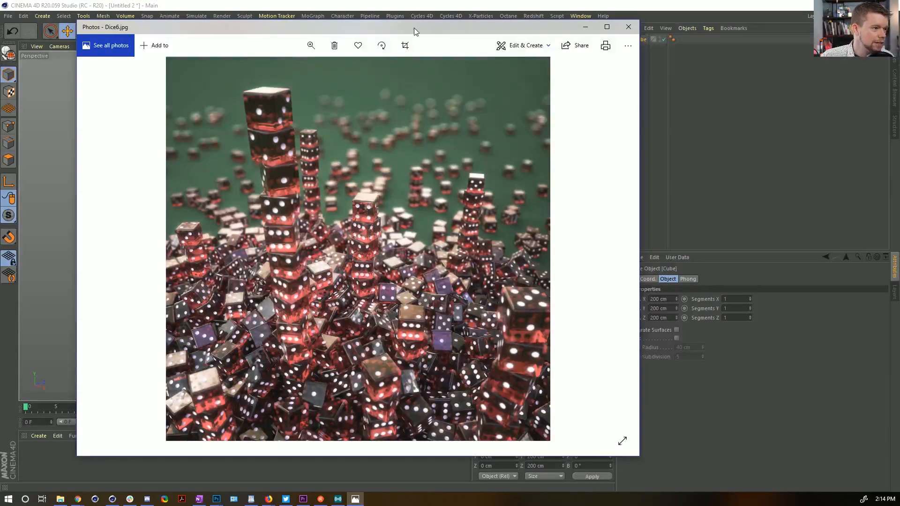
{"action": "left_click_drag", "start_coordinate": [414, 27], "coordinate": [499, 18]}
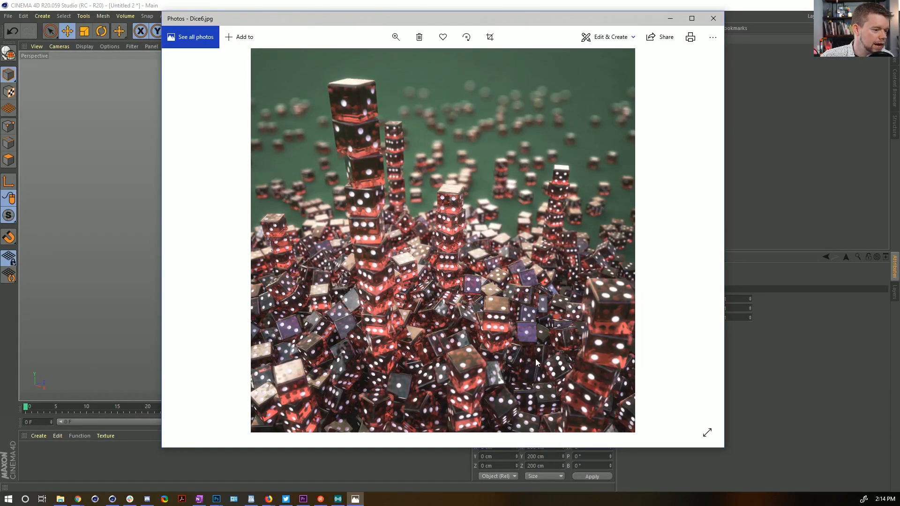
{"action": "left_click", "coordinate": [712, 19]}
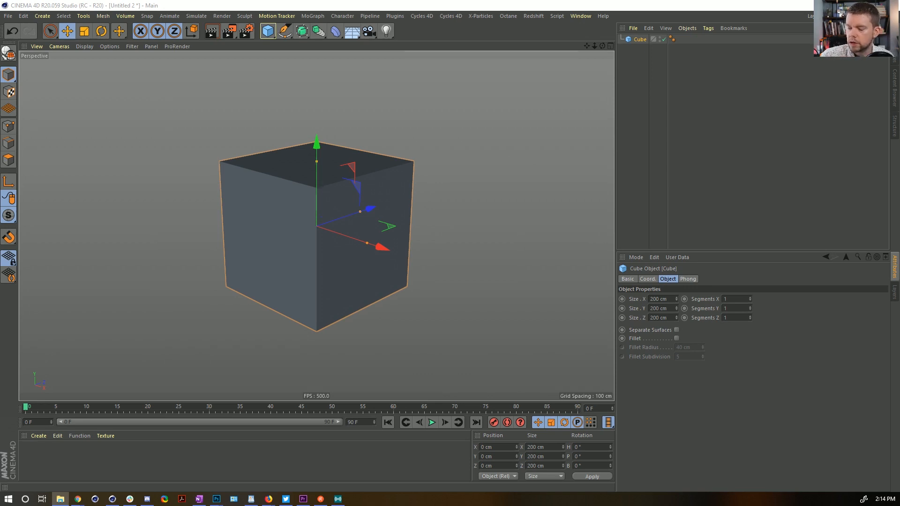
Step: Set the cube's size to 100 cm in X, Y and Z
{"action": "left_click", "coordinate": [550, 44]}
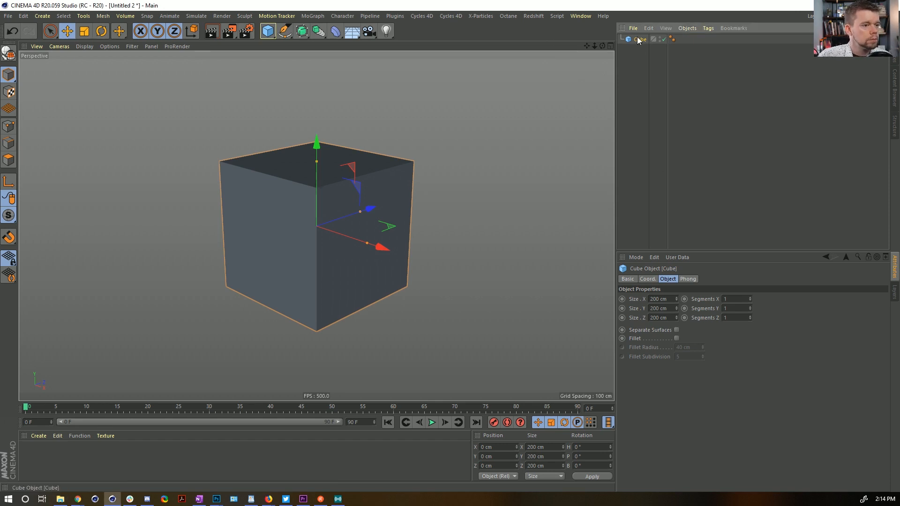
{"action": "left_click_drag", "start_coordinate": [654, 299], "coordinate": [651, 318]}
{"action": "type", "text": "1"}
{"action": "type", "text": "11"}
{"action": "left_click_drag", "start_coordinate": [340, 180], "coordinate": [340, 193], "text": "alt"}
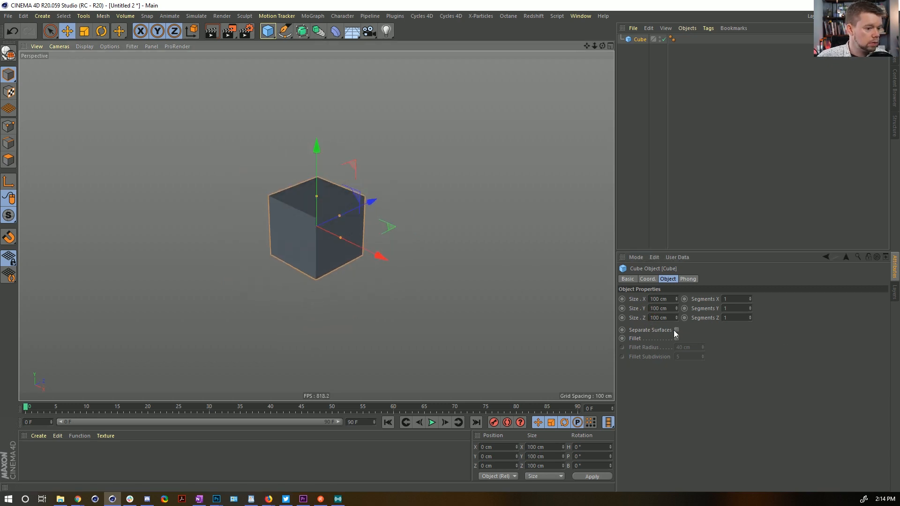
Step: Enable the cube's fillet with a 5 cm radius and a fillet subdivision of 2
{"action": "left_click", "coordinate": [676, 338]}
{"action": "double_click", "coordinate": [691, 356]}
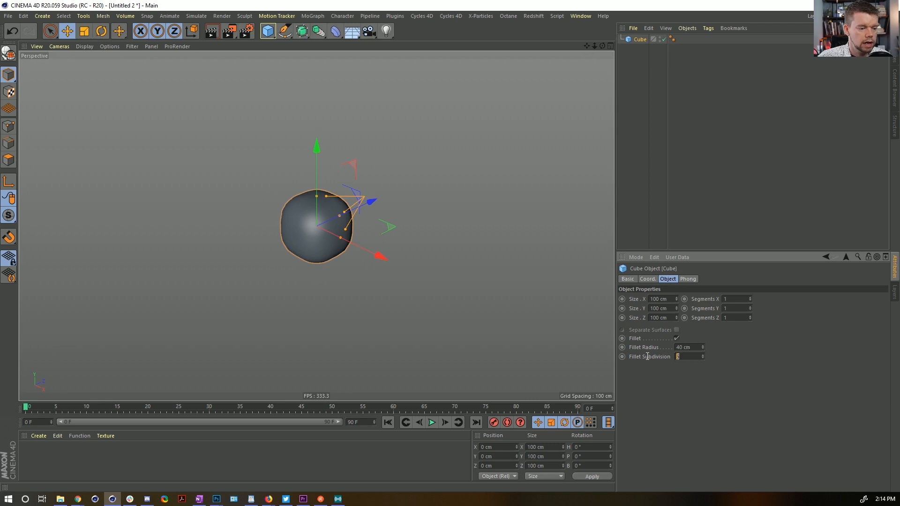
{"action": "type", "text": "1"}
{"action": "key", "text": "Return"}
{"action": "double_click", "coordinate": [682, 350]}
{"action": "type", "text": "5"}
{"action": "key", "text": "Return"}
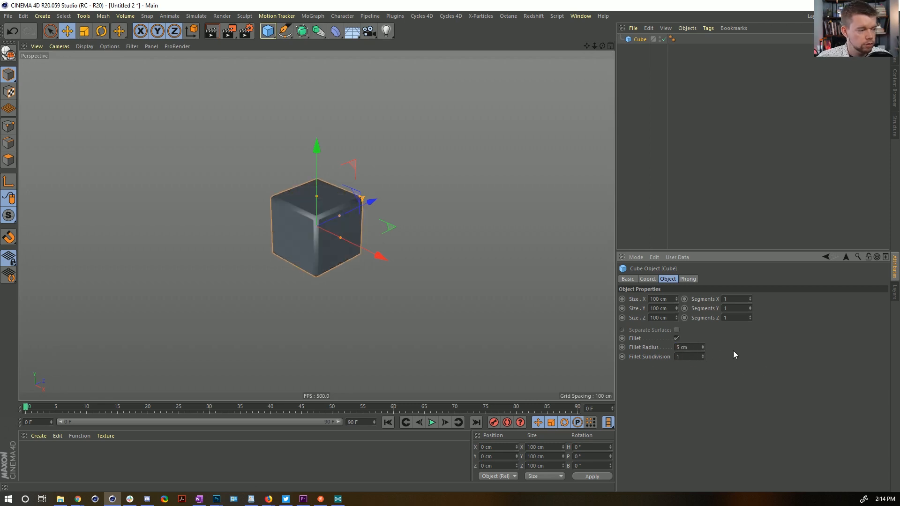
{"action": "left_click", "coordinate": [703, 355]}
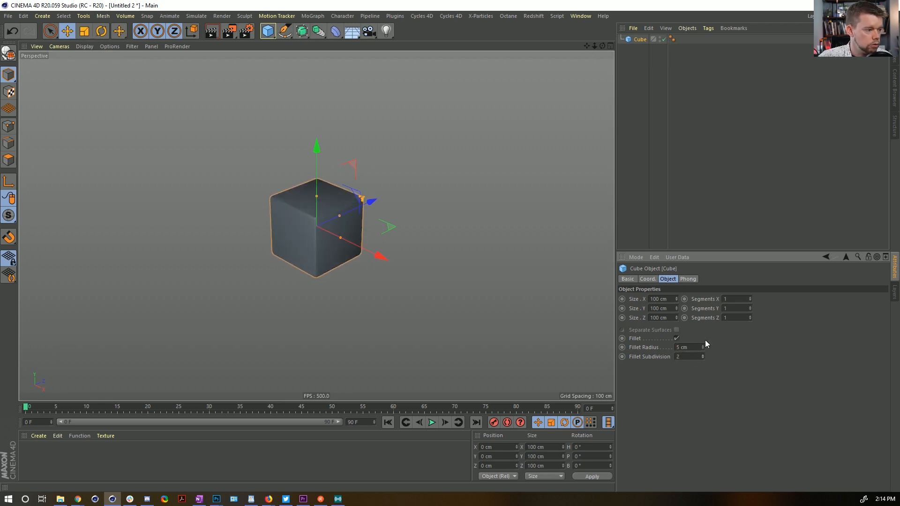
Step: Add a plane primitive and set both its width segments and height segments to 50
{"action": "mouse_move", "coordinate": [331, 186]}
{"action": "left_mouse_down", "text": "alt"}
{"action": "mouse_move", "coordinate": [333, 145]}
{"action": "mouse_move", "coordinate": [355, 202]}
{"action": "mouse_move", "coordinate": [324, 194]}
{"action": "left_mouse_up", "text": "alt"}
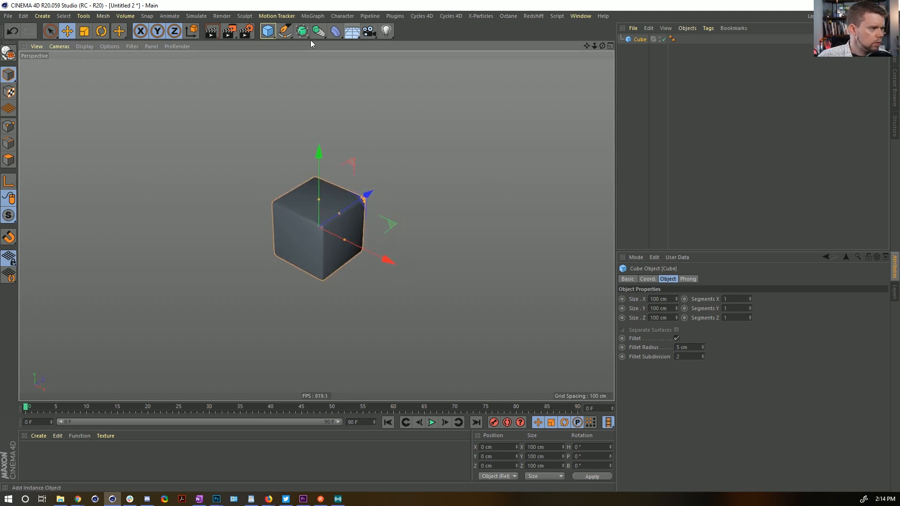
{"action": "left_click", "coordinate": [266, 35]}
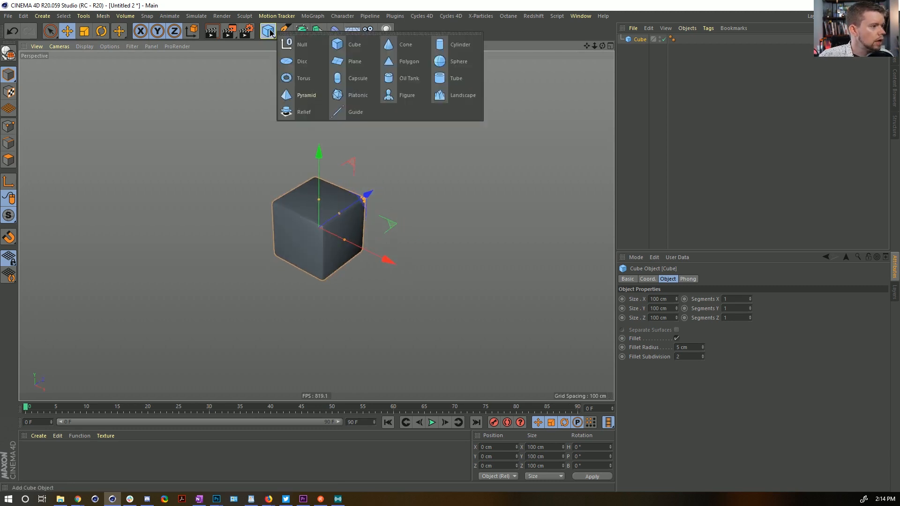
{"action": "left_click", "coordinate": [354, 66]}
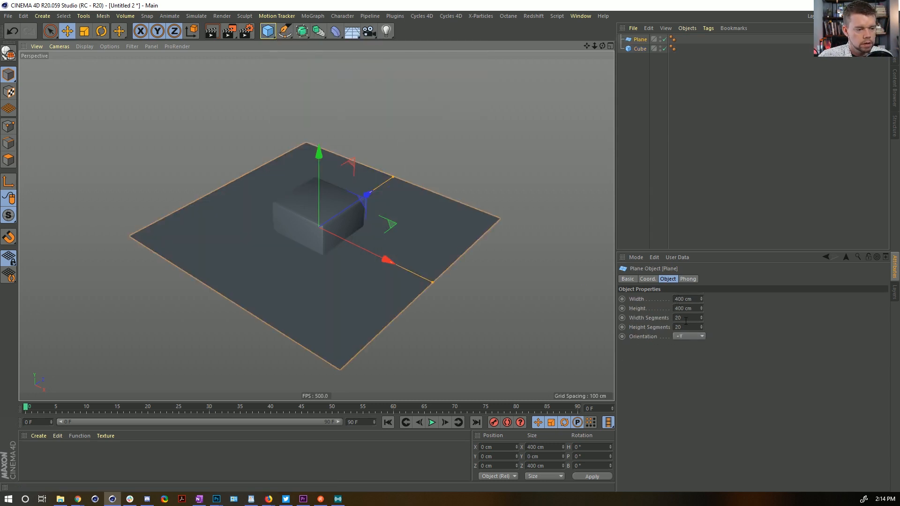
{"action": "double_click", "coordinate": [685, 319]}
{"action": "type", "text": "50"}
{"action": "left_click", "coordinate": [687, 326]}
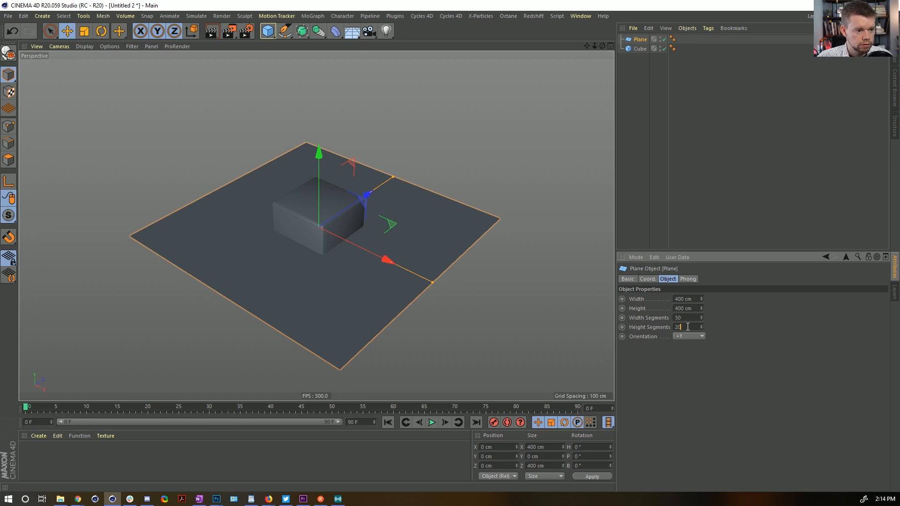
{"action": "type", "text": "50"}
{"action": "key", "text": "Return"}
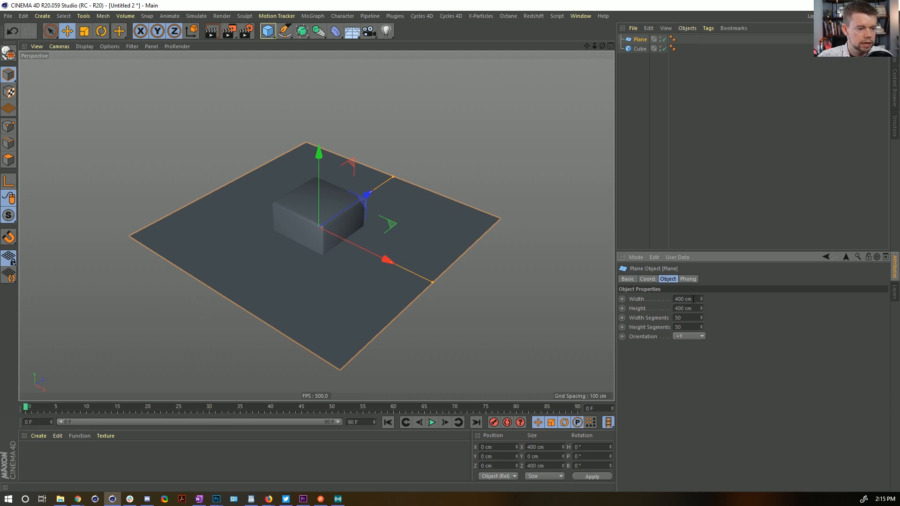
Step: Set the plane's width and height to 5000 cm each
{"action": "double_click", "coordinate": [693, 299]}
{"action": "type", "text": "100"}
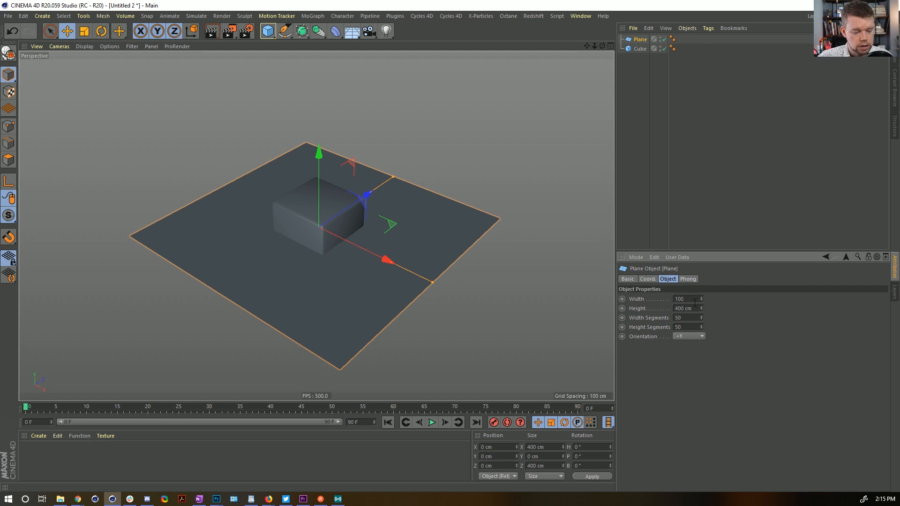
{"action": "left_click_drag", "start_coordinate": [695, 302], "coordinate": [654, 302]}
{"action": "type", "text": "500"}
{"action": "type", "text": "00"}
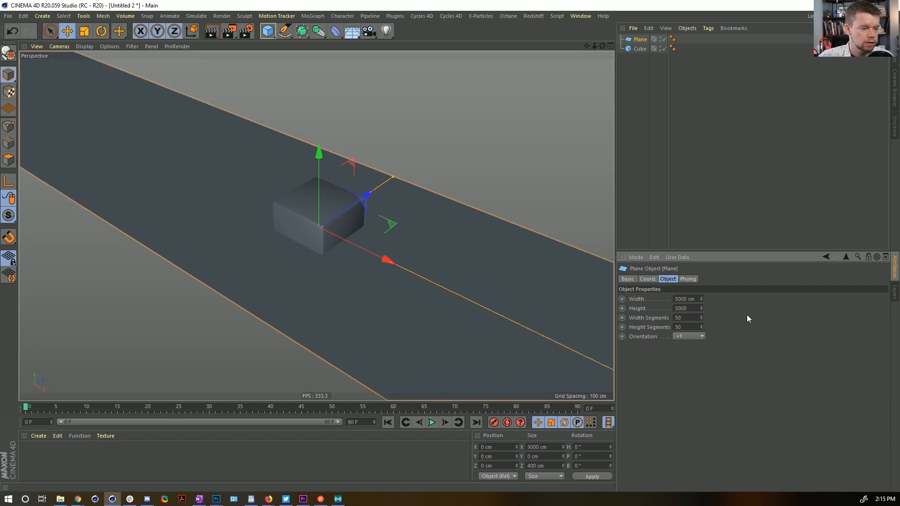
{"action": "key", "text": "Return"}
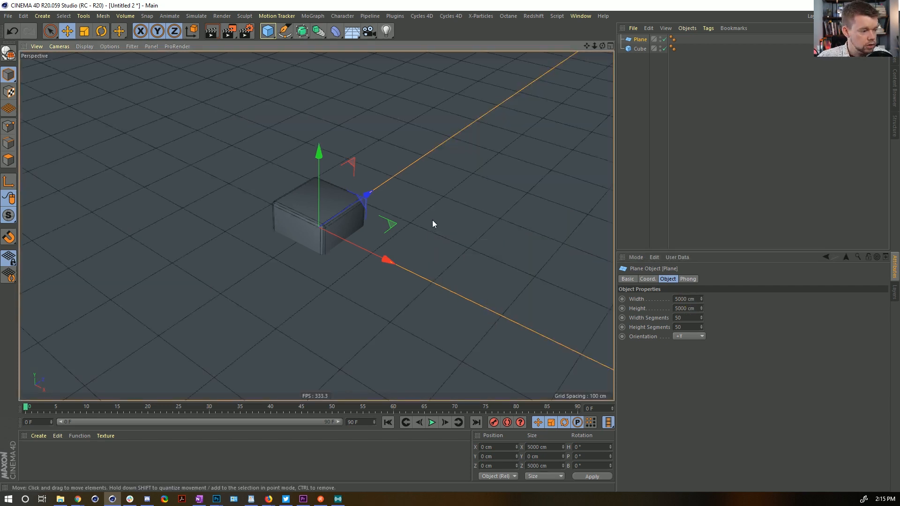
Step: Add a MoGraph Cloner and make the cube its child
{"action": "mouse_move", "coordinate": [450, 213]}
{"action": "left_mouse_down", "text": "alt"}
{"action": "mouse_move", "coordinate": [426, 319]}
{"action": "mouse_move", "coordinate": [403, 287]}
{"action": "mouse_move", "coordinate": [396, 248]}
{"action": "left_mouse_up", "text": "alt"}
{"action": "right_click_drag", "start_coordinate": [443, 237], "coordinate": [422, 231], "text": "alt"}
{"action": "middle_click_drag", "start_coordinate": [423, 232], "coordinate": [433, 185], "text": "alt"}
{"action": "right_click_drag", "start_coordinate": [433, 185], "coordinate": [412, 188], "text": "alt"}
{"action": "left_click_drag", "start_coordinate": [410, 185], "coordinate": [404, 166], "text": "alt"}
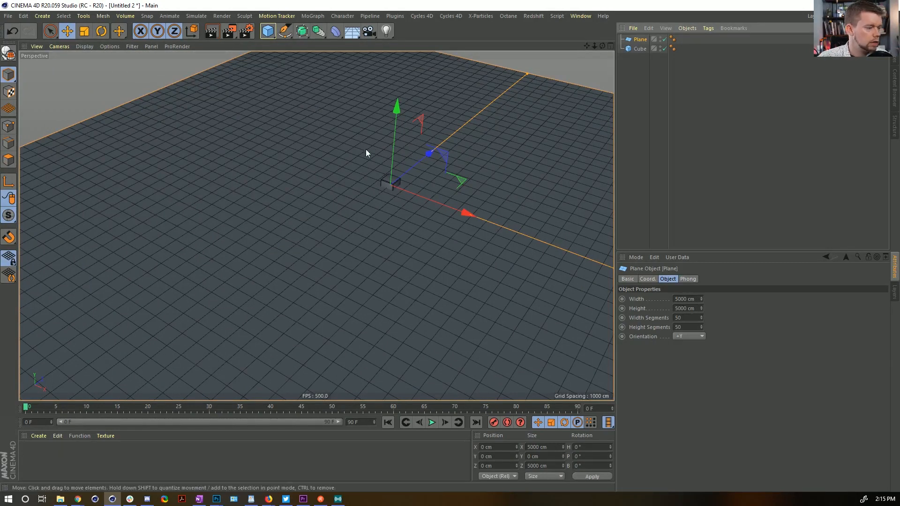
{"action": "left_click_drag", "start_coordinate": [365, 149], "coordinate": [387, 201], "text": "alt"}
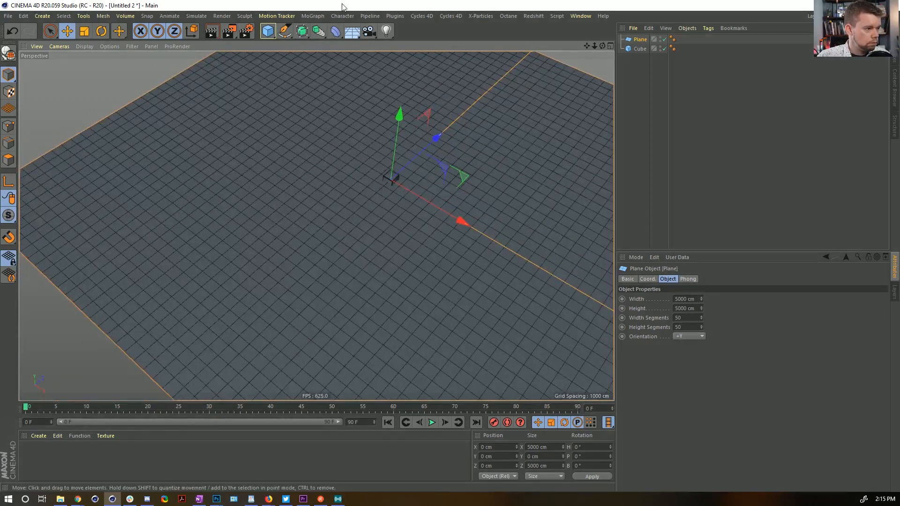
{"action": "left_click", "coordinate": [283, 16]}
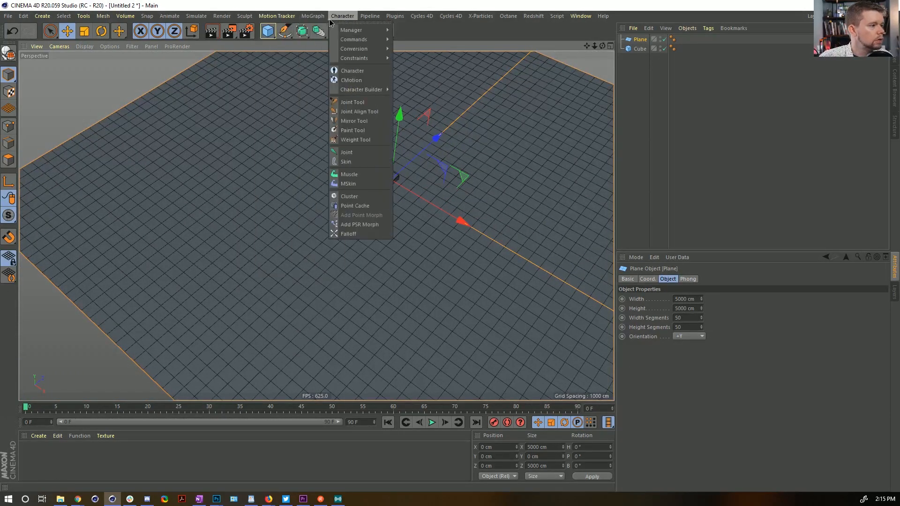
{"action": "mouse_move", "coordinate": [313, 16]}
{"action": "left_click", "coordinate": [328, 117]}
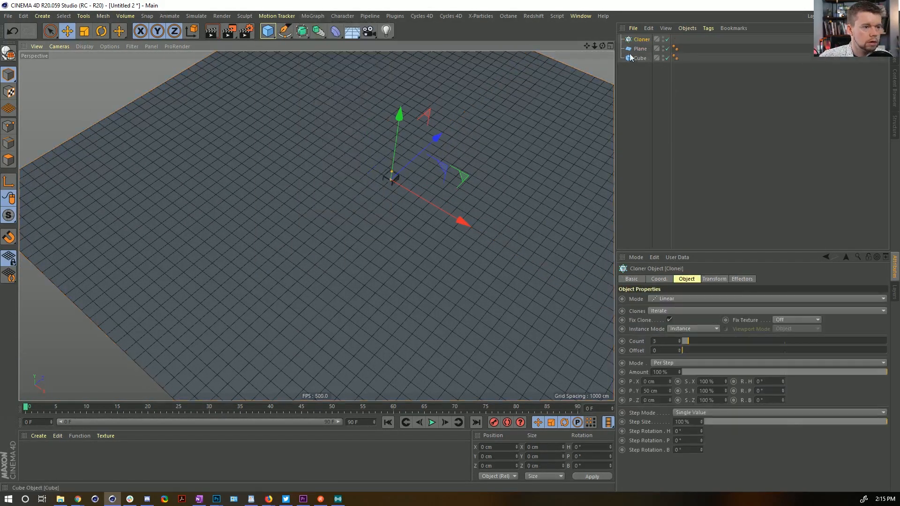
{"action": "left_click_drag", "start_coordinate": [639, 57], "coordinate": [641, 39]}
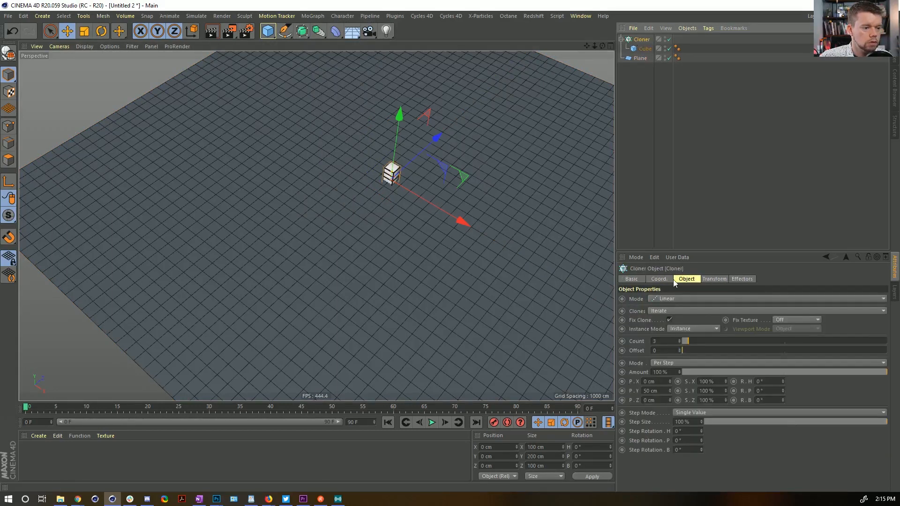
Step: Set the Cloner to Object mode with the Plane as its object and Polygon Center as the distribution
{"action": "left_click", "coordinate": [664, 280]}
{"action": "left_click", "coordinate": [675, 280]}
{"action": "left_click", "coordinate": [676, 300]}
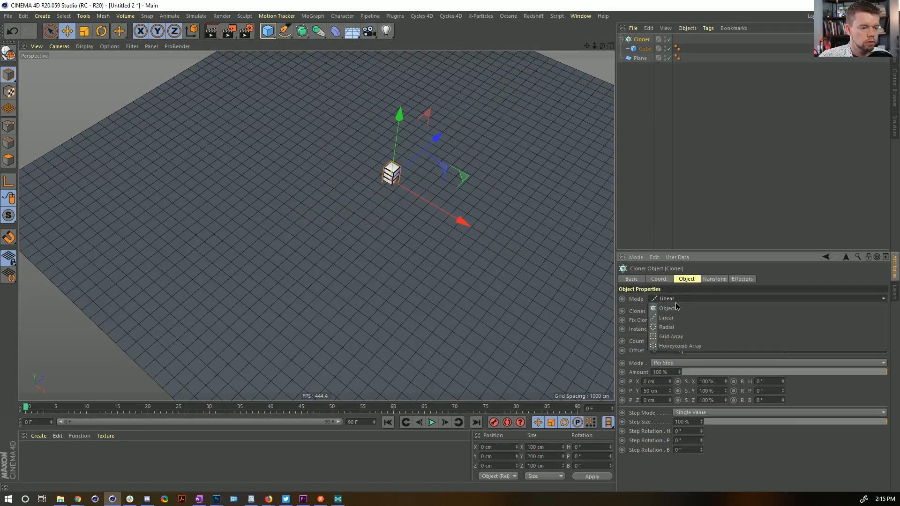
{"action": "left_click", "coordinate": [674, 308]}
{"action": "left_click_drag", "start_coordinate": [637, 59], "coordinate": [687, 343]}
{"action": "left_click", "coordinate": [682, 369]}
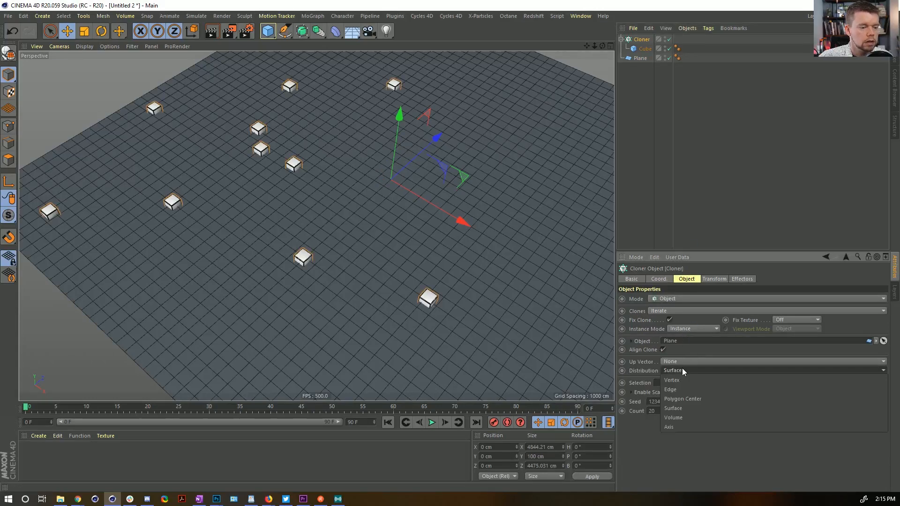
{"action": "left_click", "coordinate": [690, 388]}
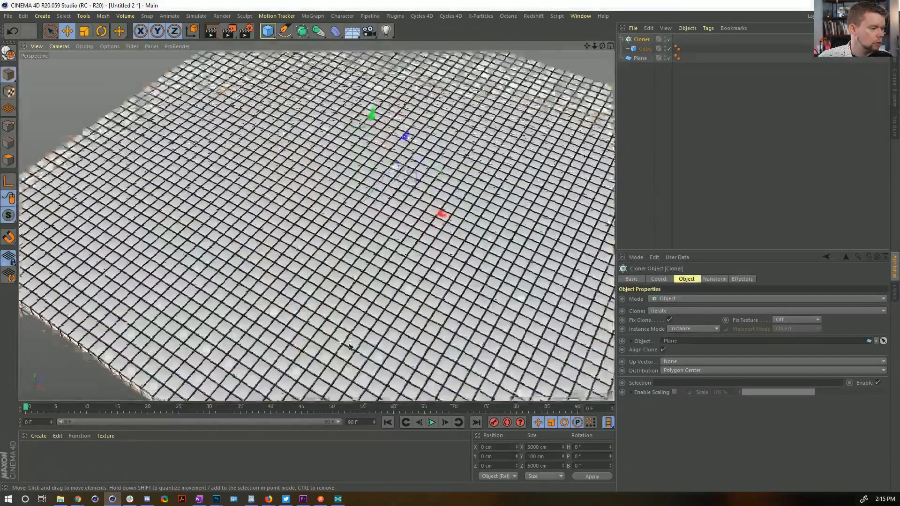
Step: Examine the spacing between the cube clones in the top view and in the perspective view
{"action": "middle_click", "coordinate": [349, 346]}
{"action": "middle_click", "coordinate": [448, 147]}
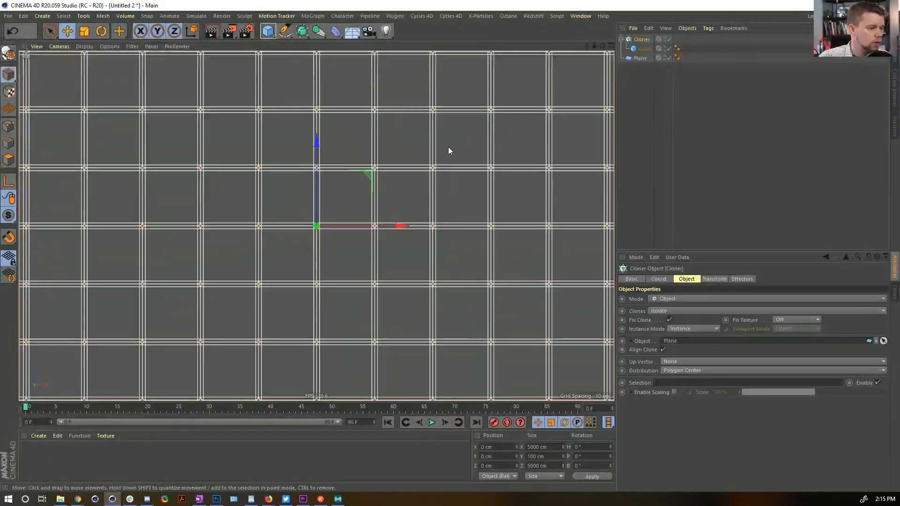
{"action": "mouse_move", "coordinate": [353, 212]}
{"action": "right_mouse_down", "text": "alt"}
{"action": "mouse_move", "coordinate": [391, 204]}
{"action": "mouse_move", "coordinate": [442, 142]}
{"action": "mouse_move", "coordinate": [400, 161]}
{"action": "mouse_move", "coordinate": [334, 167]}
{"action": "right_mouse_up", "text": "alt"}
{"action": "key", "text": "n"}
{"action": "key", "text": "b"}
{"action": "middle_click", "coordinate": [284, 226]}
{"action": "middle_click", "coordinate": [308, 152]}
{"action": "left_click_drag", "start_coordinate": [452, 218], "coordinate": [431, 168], "text": "alt"}
{"action": "middle_click_drag", "start_coordinate": [431, 168], "coordinate": [423, 136], "text": "alt"}
{"action": "left_click_drag", "start_coordinate": [407, 146], "coordinate": [411, 159], "text": "alt"}
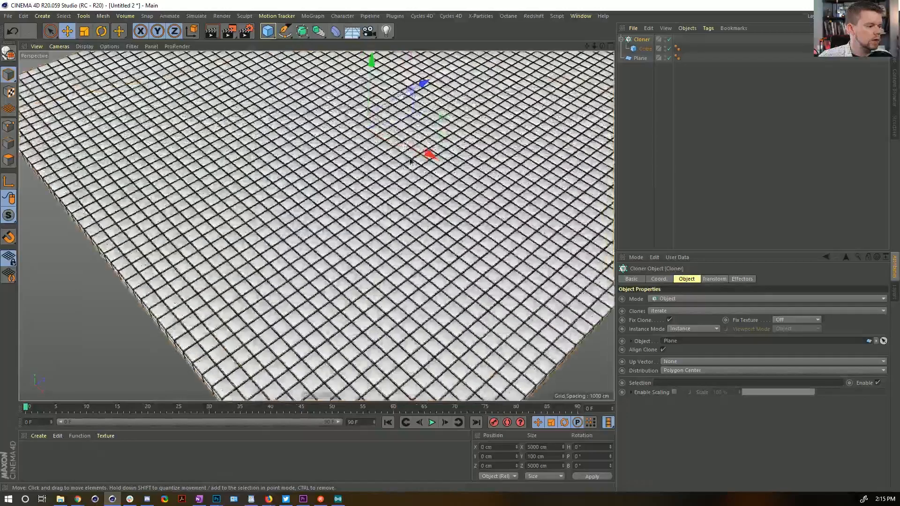
{"action": "right_click_drag", "start_coordinate": [412, 158], "coordinate": [405, 174], "text": "alt"}
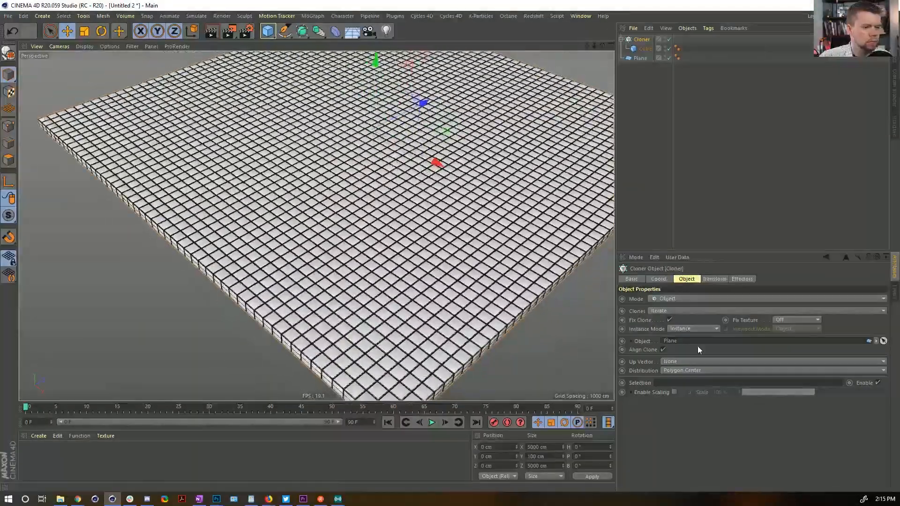
Step: Set the Cloner's instance mode to Multi-Instance
{"action": "left_click", "coordinate": [681, 327]}
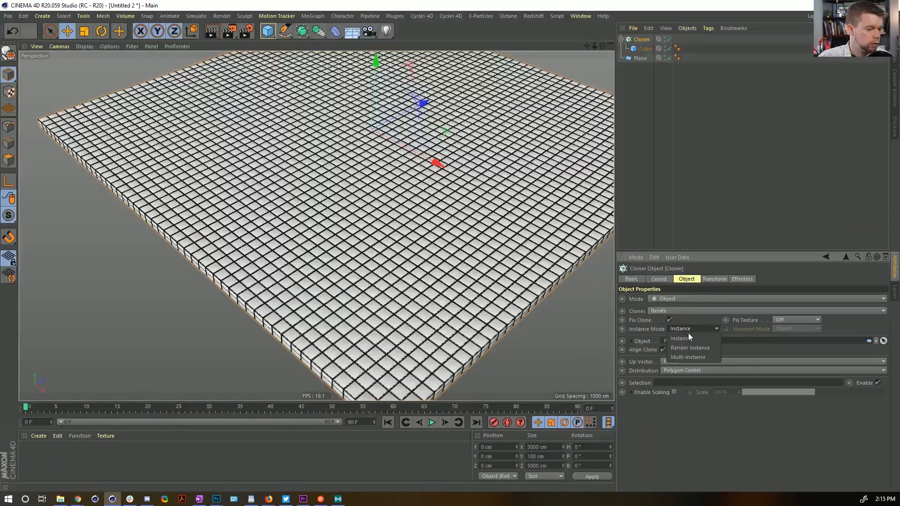
{"action": "left_click", "coordinate": [696, 357]}
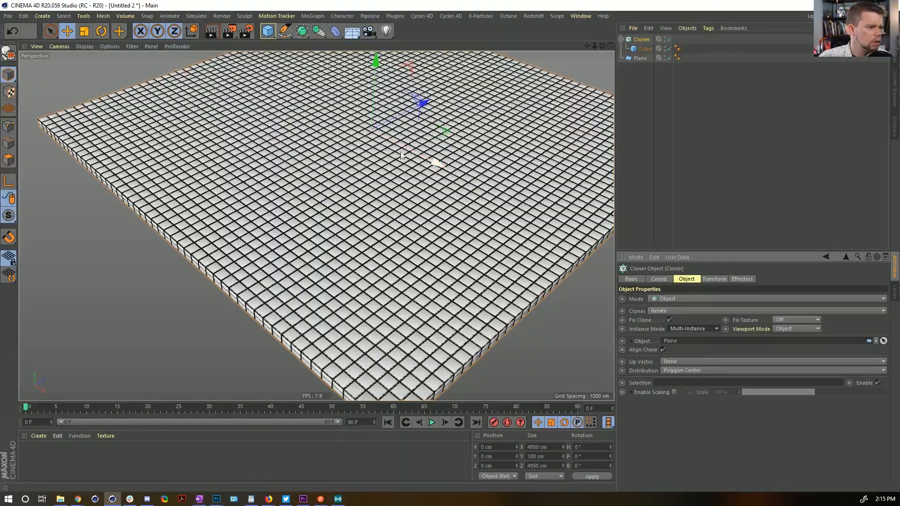
{"action": "mouse_move", "coordinate": [354, 155]}
{"action": "left_mouse_down", "text": "alt"}
{"action": "mouse_move", "coordinate": [271, 157]}
{"action": "mouse_move", "coordinate": [351, 108]}
{"action": "mouse_move", "coordinate": [305, 150]}
{"action": "left_mouse_up", "text": "alt"}
Step: Disable the Cloner and its cube, and convert the plane into an editable polygon object
{"action": "left_click_drag", "start_coordinate": [669, 39], "coordinate": [669, 49]}
{"action": "left_click", "coordinate": [637, 57]}
{"action": "key", "text": "c"}
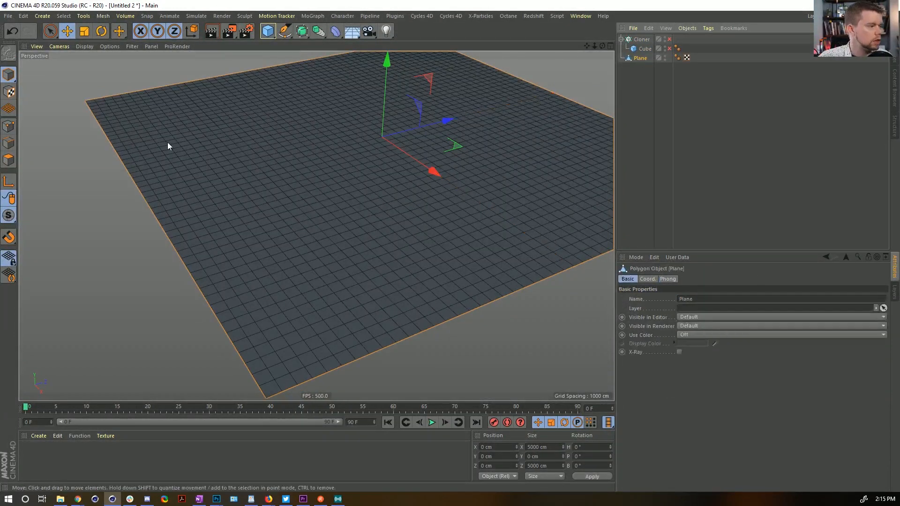
Step: Switch to polygon mode and reduce the Live Selection radius to 1
{"action": "left_click", "coordinate": [15, 161]}
{"action": "key", "text": "9"}
{"action": "left_click_drag", "start_coordinate": [321, 176], "coordinate": [379, 197], "text": "alt"}
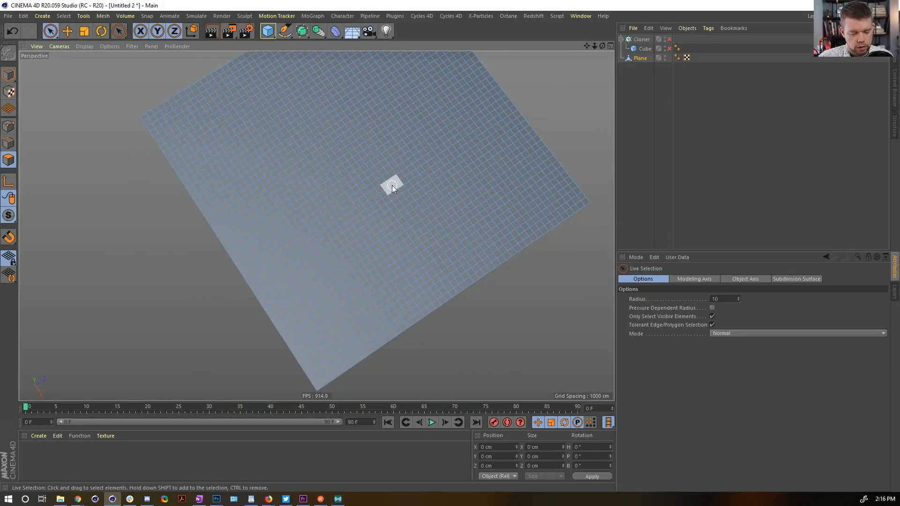
{"action": "key", "text": "u"}
{"action": "key", "text": "l"}
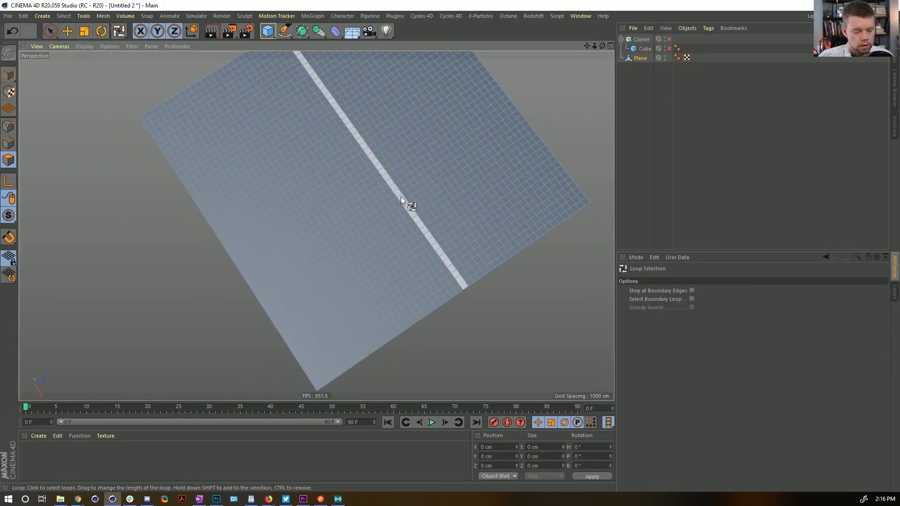
{"action": "key", "text": "9"}
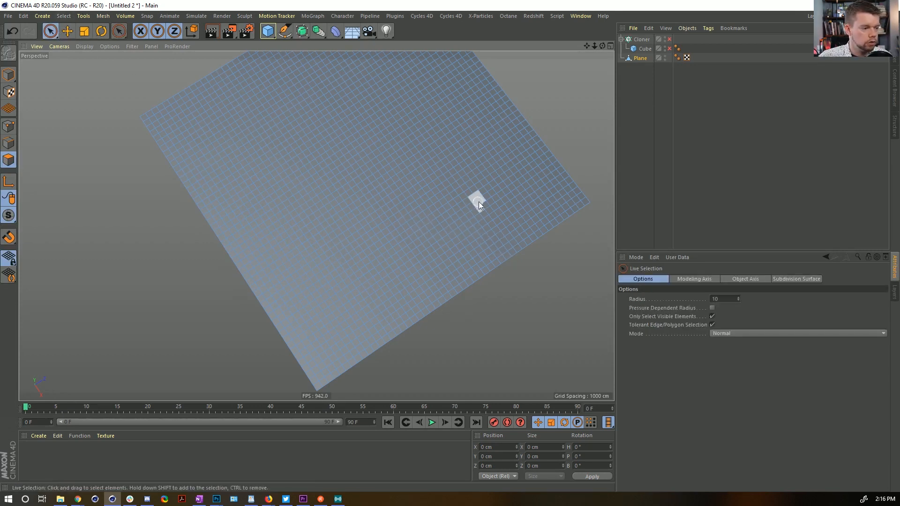
{"action": "mouse_move", "coordinate": [472, 157]}
{"action": "middle_mouse_down"}
{"action": "mouse_move", "coordinate": [491, 170]}
{"action": "mouse_move", "coordinate": [471, 162]}
{"action": "mouse_move", "coordinate": [441, 171]}
{"action": "middle_mouse_up"}
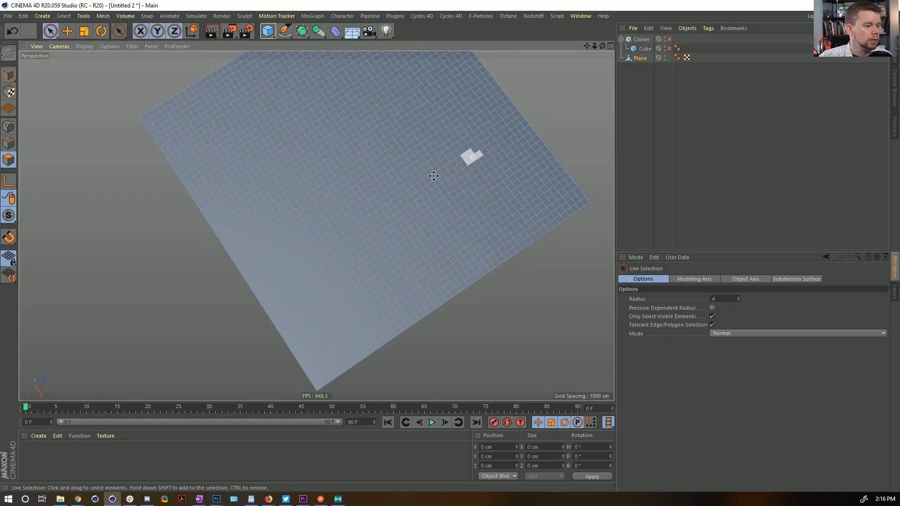
Step: Select a winding, one-polygon-wide path about 900 by 1200 cm near the plane's edge, deselecting the surplus polygons
{"action": "left_click_drag", "start_coordinate": [519, 249], "coordinate": [503, 235]}
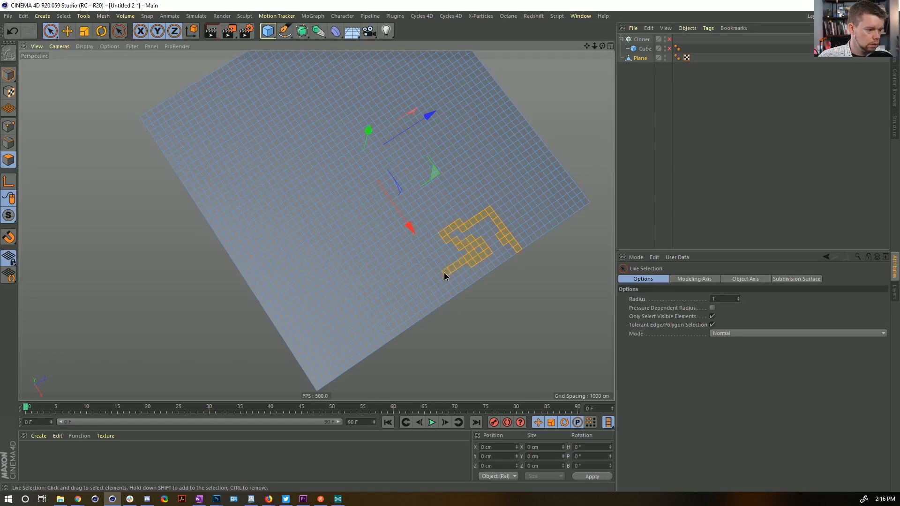
{"action": "left_click_drag", "start_coordinate": [445, 276], "coordinate": [469, 260]}
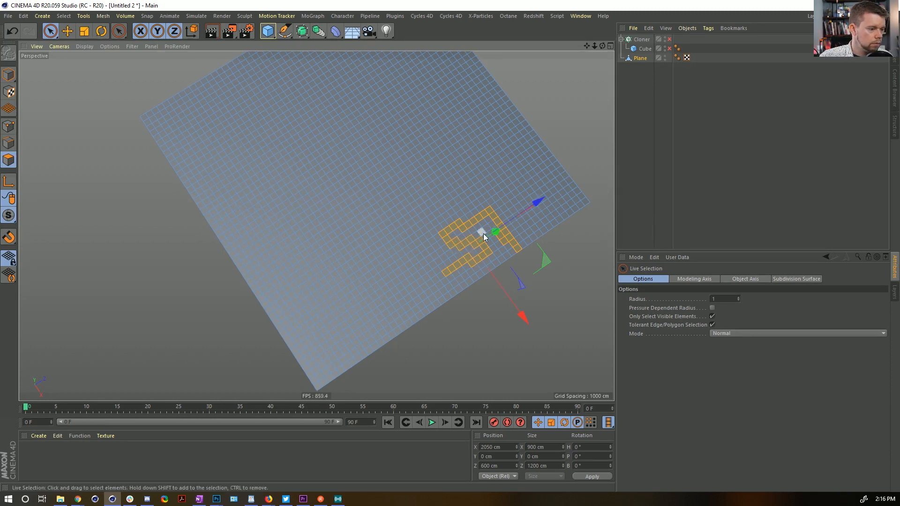
{"action": "mouse_move", "coordinate": [509, 239]}
{"action": "left_mouse_down"}
{"action": "mouse_move", "coordinate": [539, 236]}
{"action": "mouse_move", "coordinate": [521, 232]}
{"action": "left_mouse_up"}
{"action": "key", "text": "ctrl+z"}
Step: Extend the selected path into a branching, circuit-like pattern of about 1600 by 2100 cm towards the plane's corner
{"action": "left_click", "coordinate": [503, 235], "text": "ctrl"}
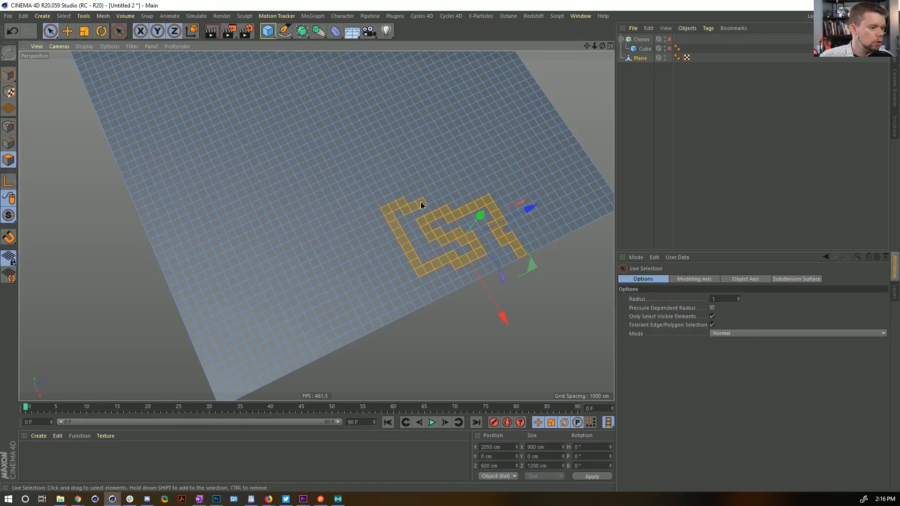
{"action": "left_click", "coordinate": [461, 183], "text": "ctrl"}
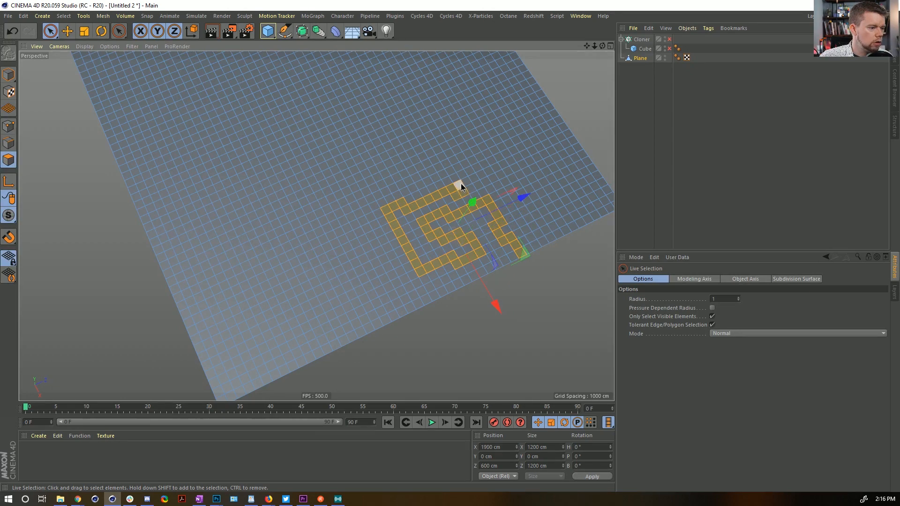
{"action": "left_click_drag", "start_coordinate": [472, 198], "coordinate": [474, 184], "text": "ctrl"}
{"action": "key", "text": "ctrl+z"}
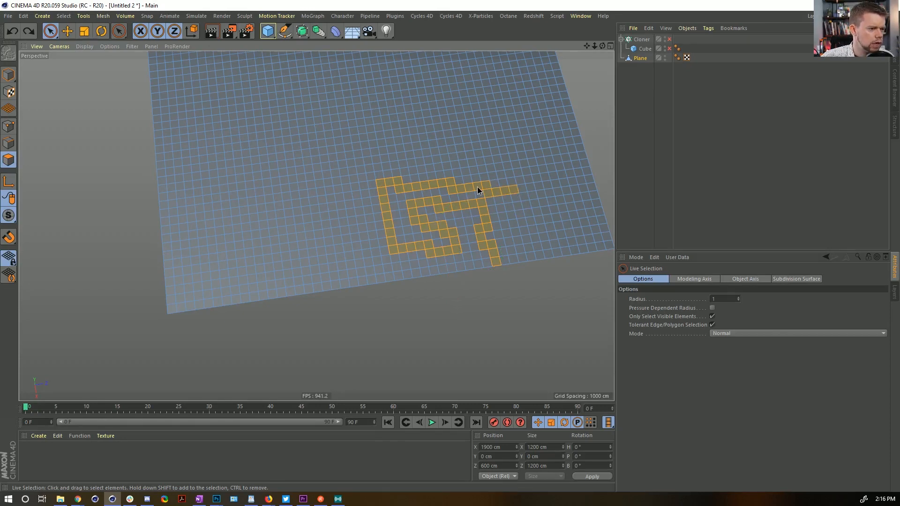
{"action": "left_click", "coordinate": [486, 192], "text": "shift"}
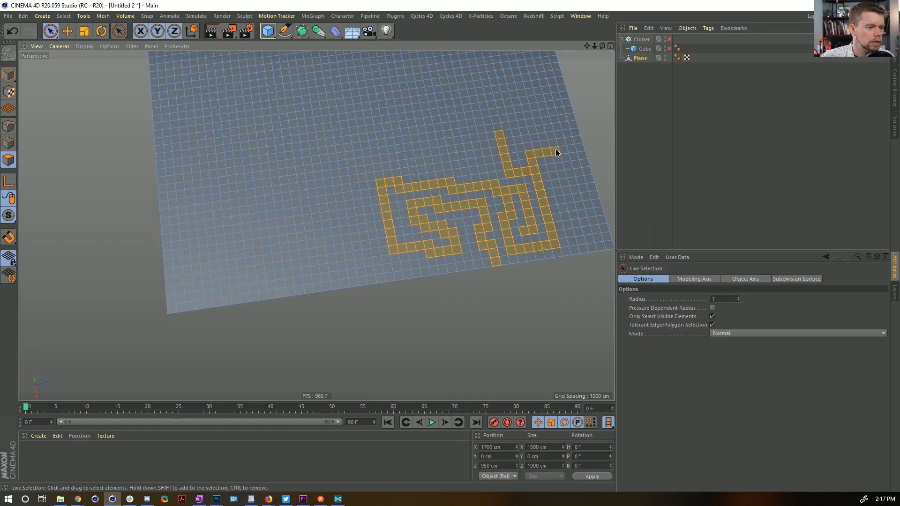
{"action": "left_click_drag", "start_coordinate": [555, 152], "coordinate": [549, 154]}
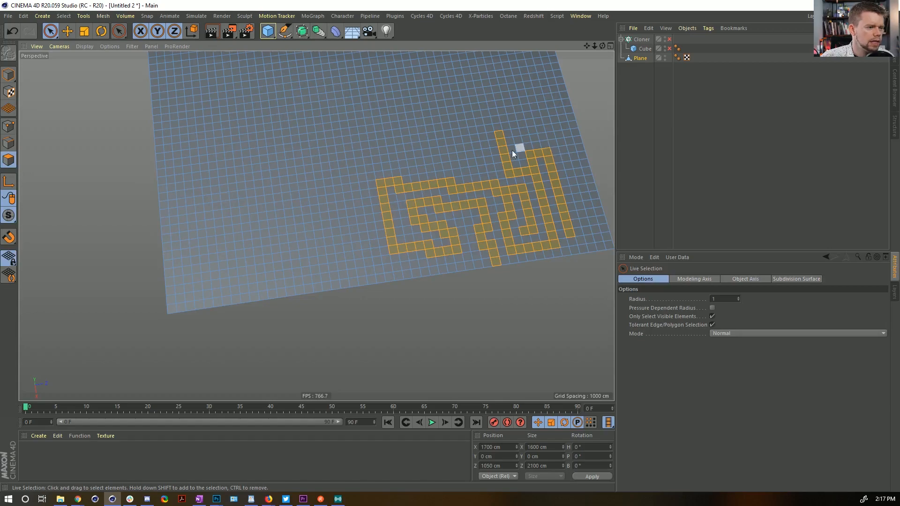
Step: Try inverting the polygon selection, and undo the inversion
{"action": "left_click_drag", "start_coordinate": [512, 150], "coordinate": [502, 173], "text": "alt"}
{"action": "right_click_drag", "start_coordinate": [501, 173], "coordinate": [491, 188], "text": "alt"}
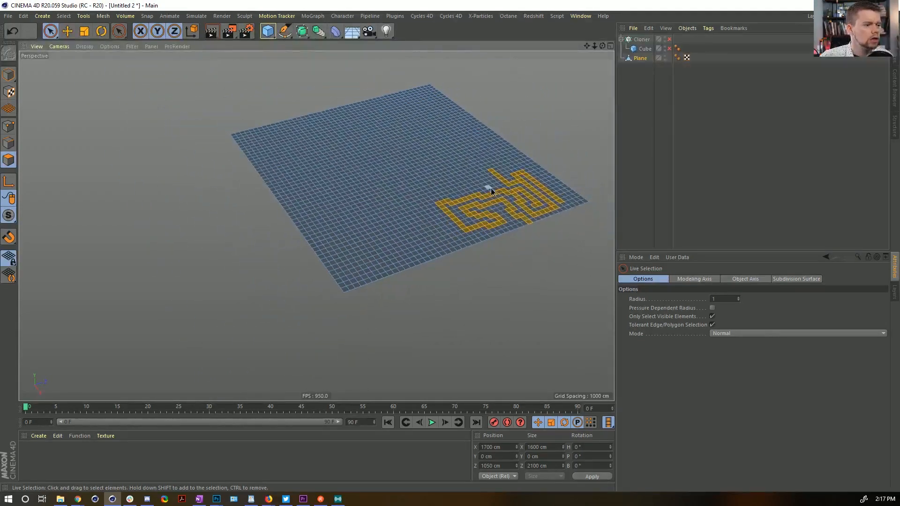
{"action": "middle_click_drag", "start_coordinate": [491, 188], "coordinate": [462, 228], "text": "alt"}
{"action": "left_click_drag", "start_coordinate": [462, 228], "coordinate": [462, 249], "text": "alt"}
{"action": "right_click_drag", "start_coordinate": [462, 249], "coordinate": [526, 209], "text": "alt"}
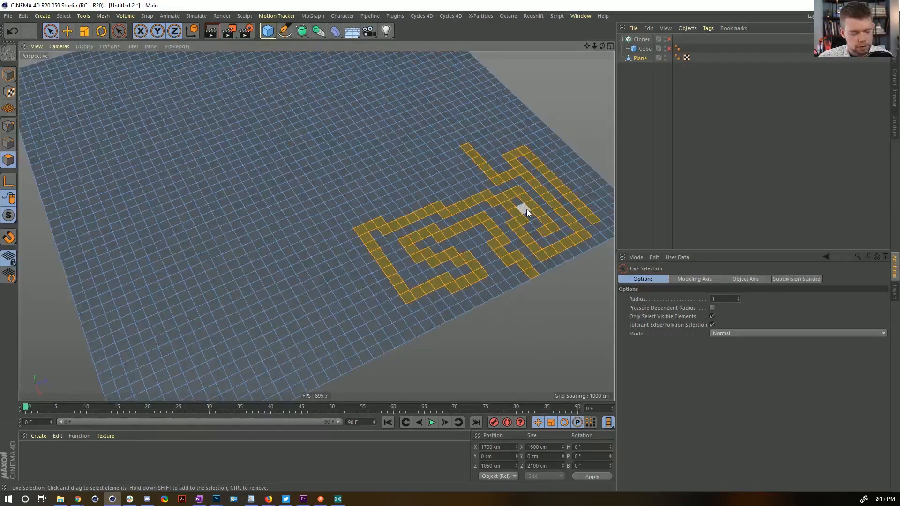
{"action": "key", "text": "u"}
{"action": "key", "text": "i"}
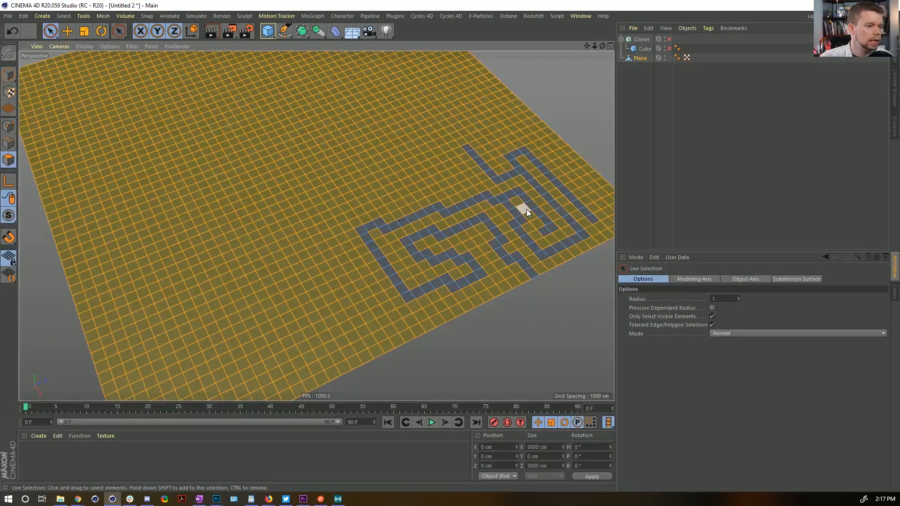
{"action": "key", "text": "ctrl+z"}
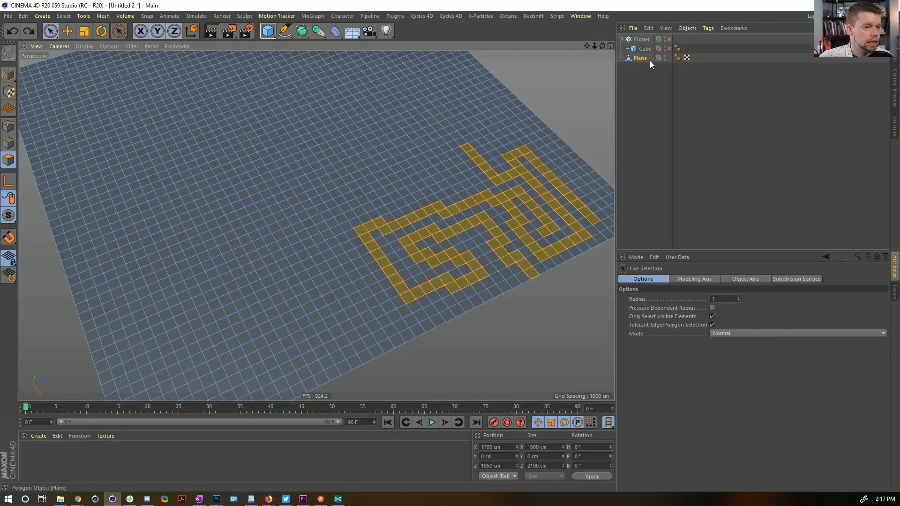
Step: Store the selected polygons in a polygon selection tag on the plane and duplicate that tag
{"action": "left_click", "coordinate": [63, 16]}
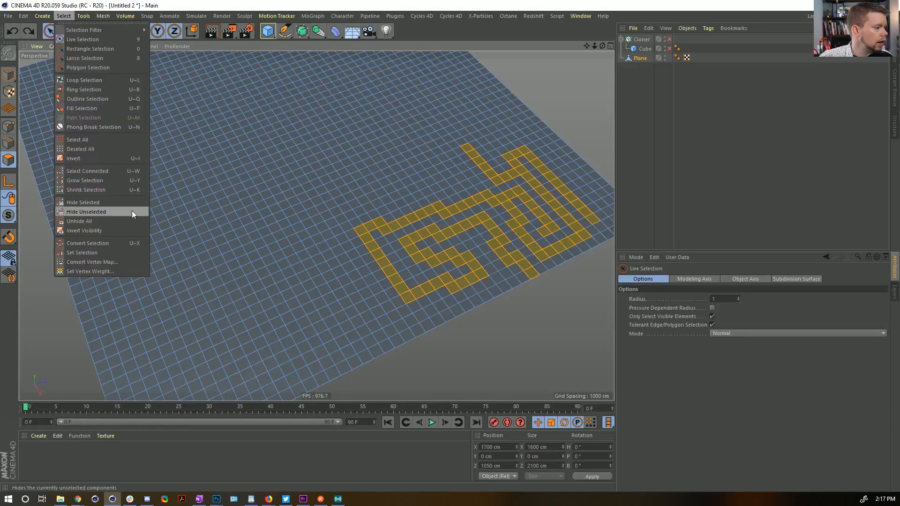
{"action": "left_click", "coordinate": [91, 256]}
{"action": "left_click", "coordinate": [688, 58]}
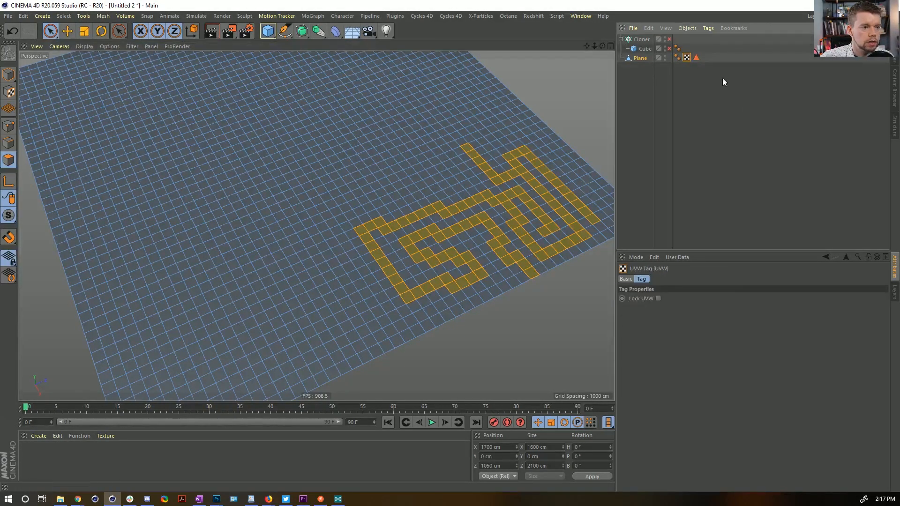
{"action": "left_click", "coordinate": [696, 58]}
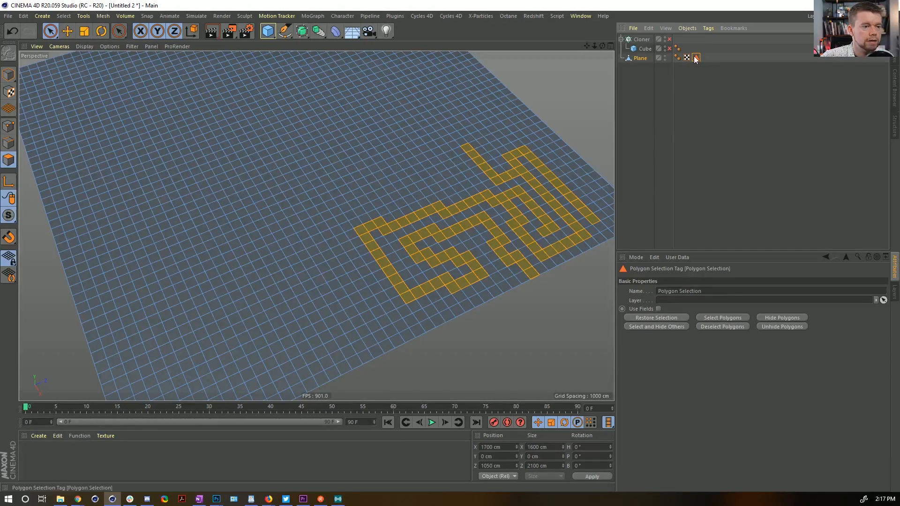
Step: Enable Use Fields on the duplicated polygon selection tag and delete its default field layer
{"action": "left_click", "coordinate": [658, 309]}
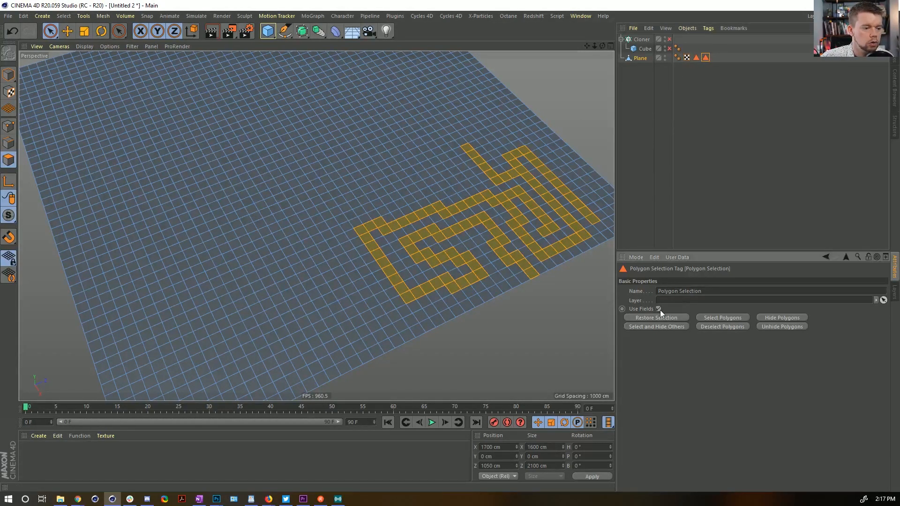
{"action": "left_click", "coordinate": [658, 400]}
{"action": "key", "text": "Delete"}
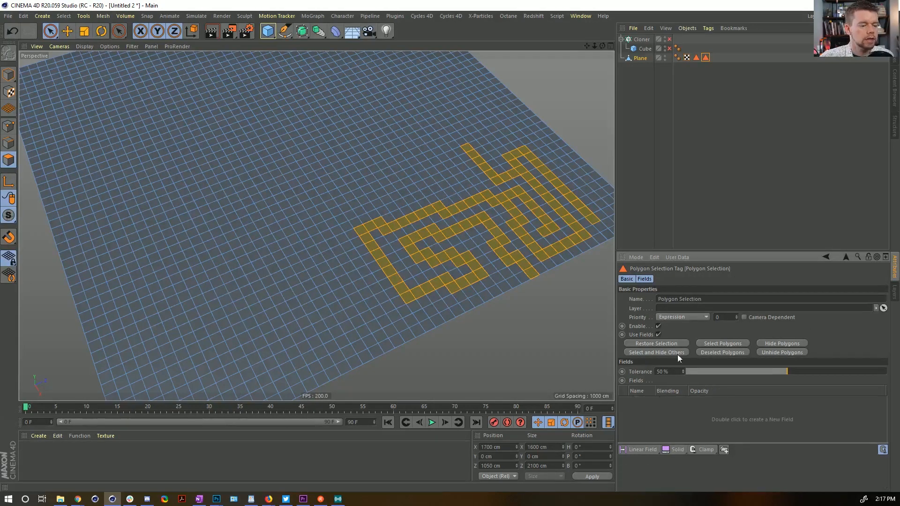
Step: Add the original polygon selection tag as a field layer of the duplicated tag
{"action": "left_click", "coordinate": [698, 249]}
{"action": "left_click_drag", "start_coordinate": [700, 250], "coordinate": [714, 140]}
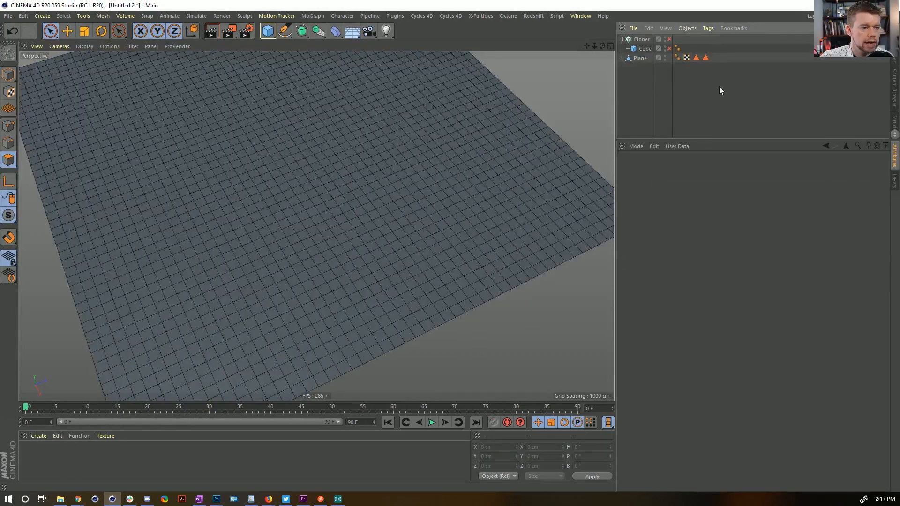
{"action": "left_click", "coordinate": [696, 57]}
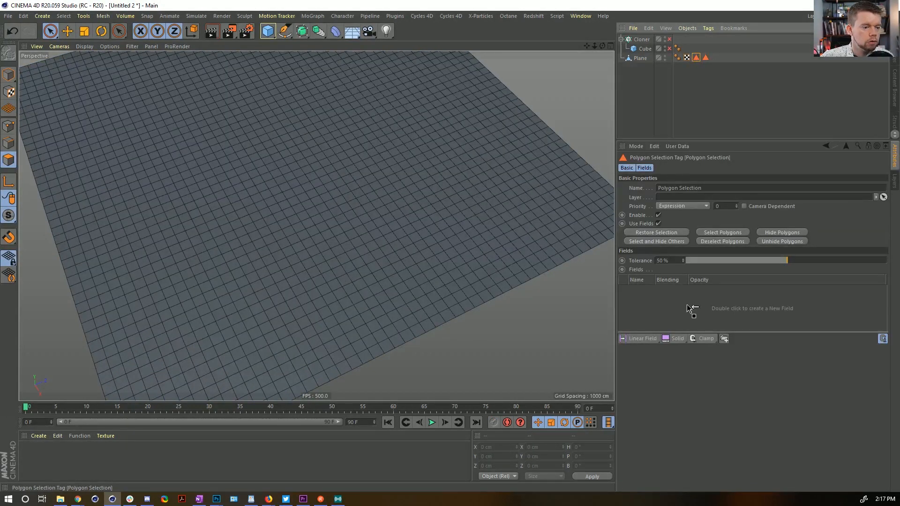
{"action": "left_click_drag", "start_coordinate": [687, 305], "coordinate": [687, 304]}
{"action": "left_click", "coordinate": [661, 289]}
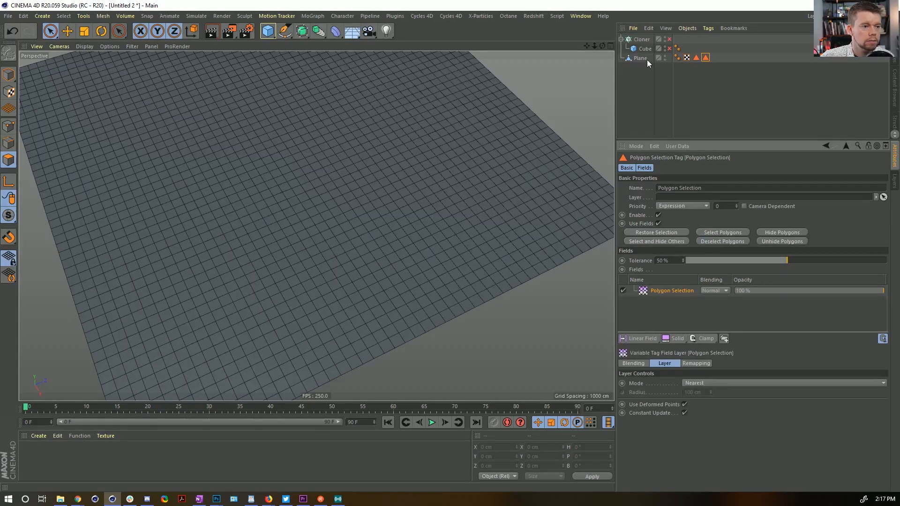
Step: Add an Invert modifier layer above the Polygon Selection layer in the duplicated tag's fields
{"action": "left_click", "coordinate": [646, 60]}
{"action": "left_click", "coordinate": [707, 58]}
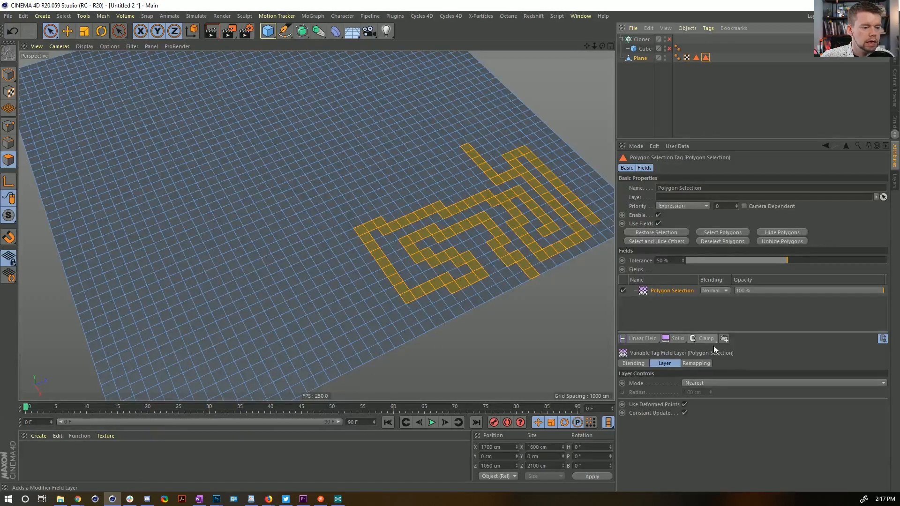
{"action": "left_click", "coordinate": [696, 339]}
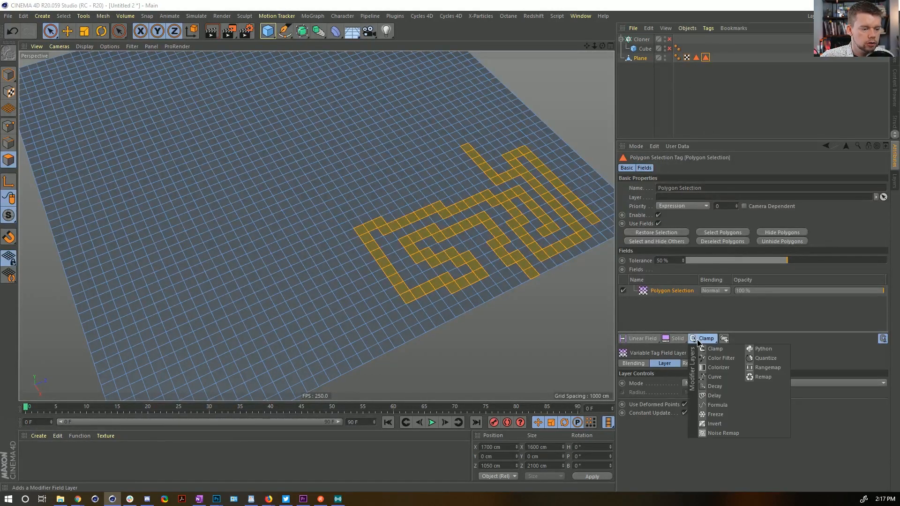
{"action": "left_click", "coordinate": [716, 424]}
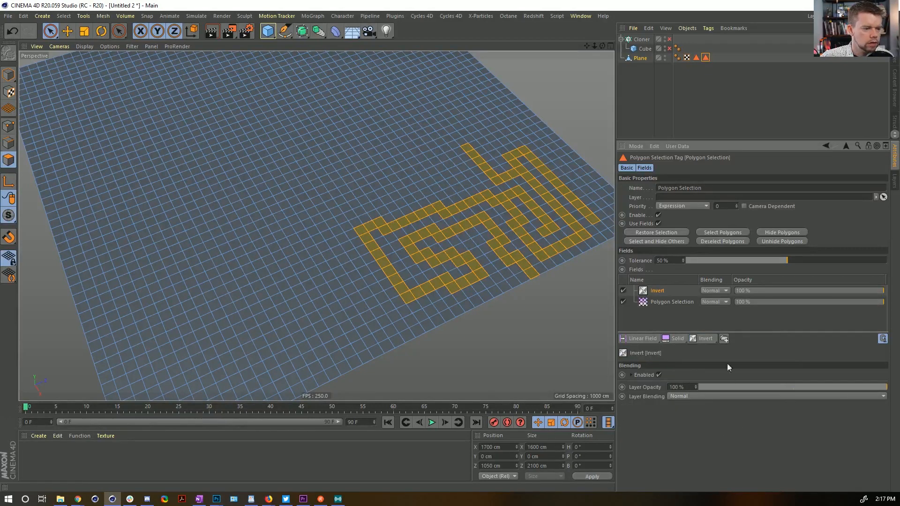
Step: Recall the duplicated tag's polygons on the plane to check its inverted selection against the original tag
{"action": "left_click", "coordinate": [706, 59]}
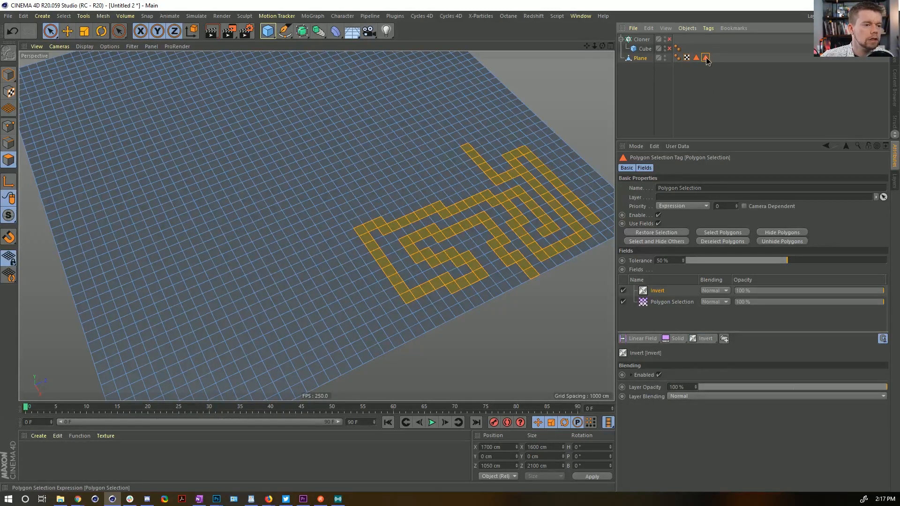
{"action": "double_click", "coordinate": [706, 60]}
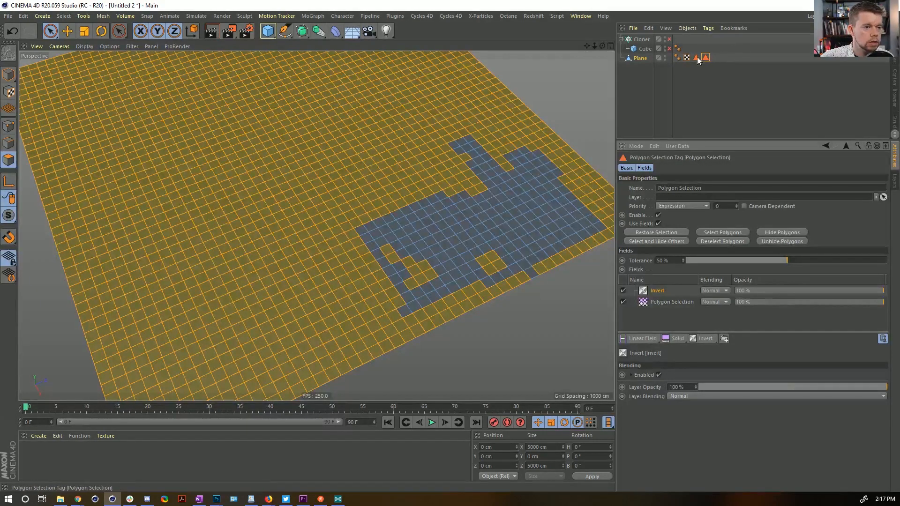
{"action": "left_click", "coordinate": [697, 58]}
{"action": "left_click", "coordinate": [704, 59]}
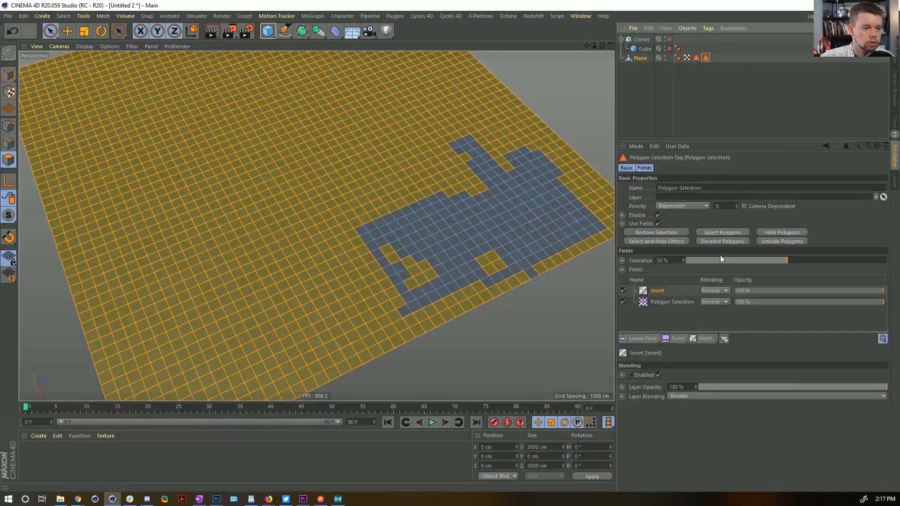
Step: Try the Index mode for the Polygon Selection field layer and compare the duplicated tag's polygons with the original tag's
{"action": "left_click", "coordinate": [656, 302]}
{"action": "left_click", "coordinate": [699, 383]}
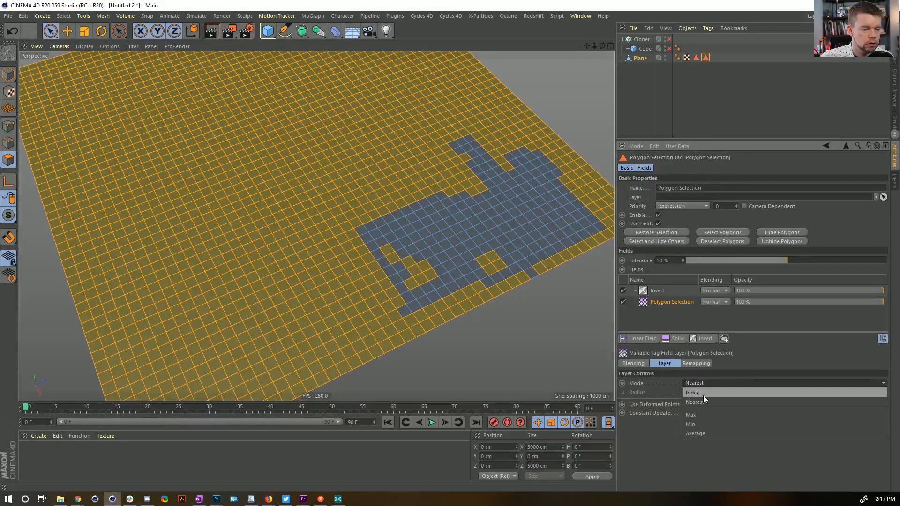
{"action": "left_click", "coordinate": [703, 395]}
{"action": "left_click", "coordinate": [706, 57]}
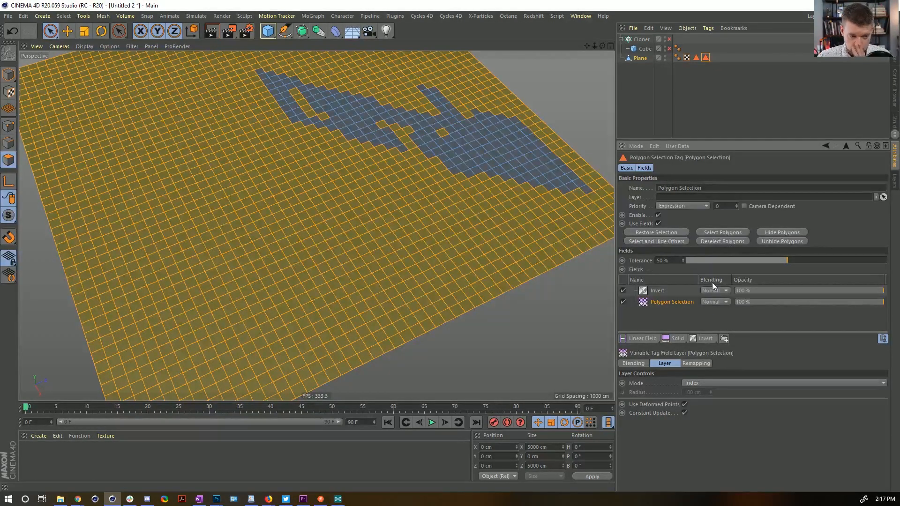
{"action": "left_click", "coordinate": [696, 57]}
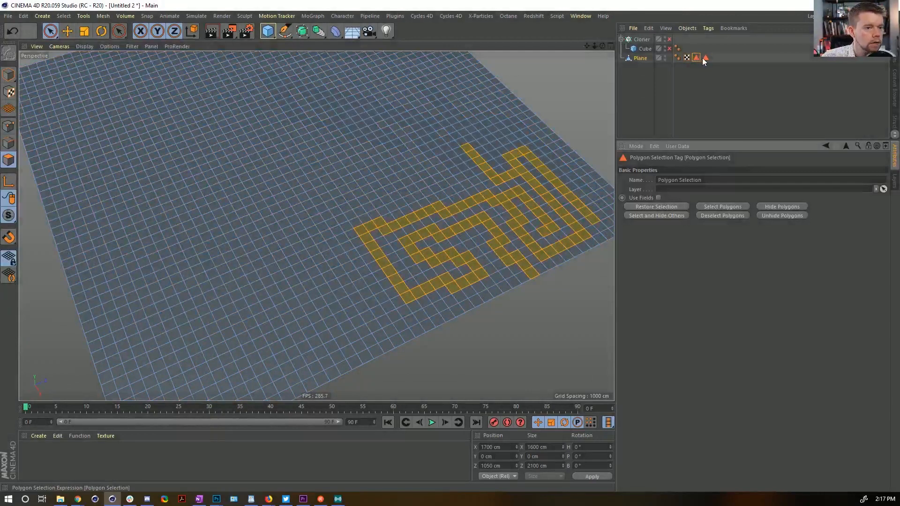
{"action": "left_click", "coordinate": [704, 58]}
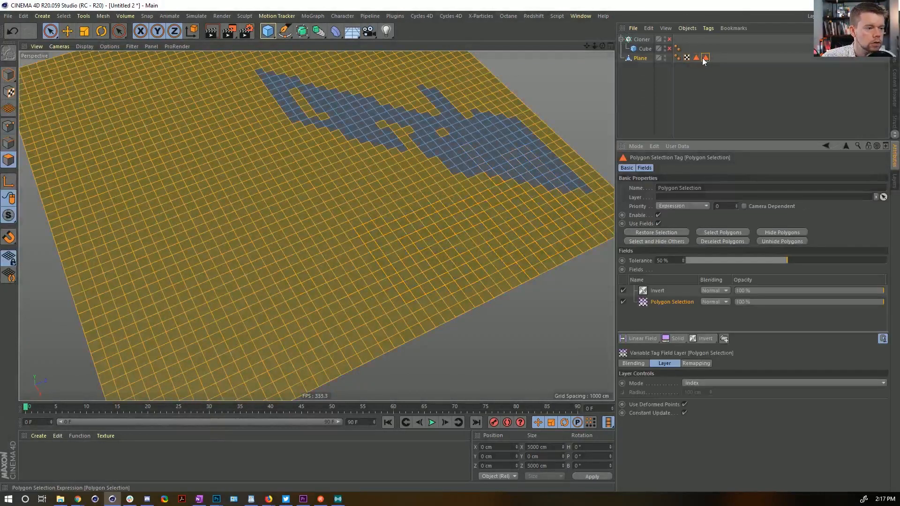
Step: Try disabling the Invert layer and setting the Polygon Selection layer's mode to Nearest, recalling the duplicated tag's polygons
{"action": "left_click", "coordinate": [624, 291]}
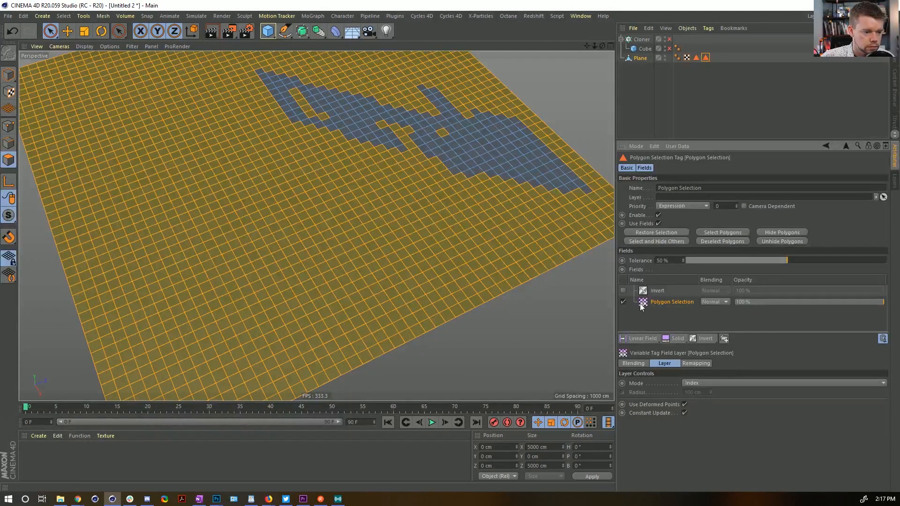
{"action": "left_click", "coordinate": [696, 382]}
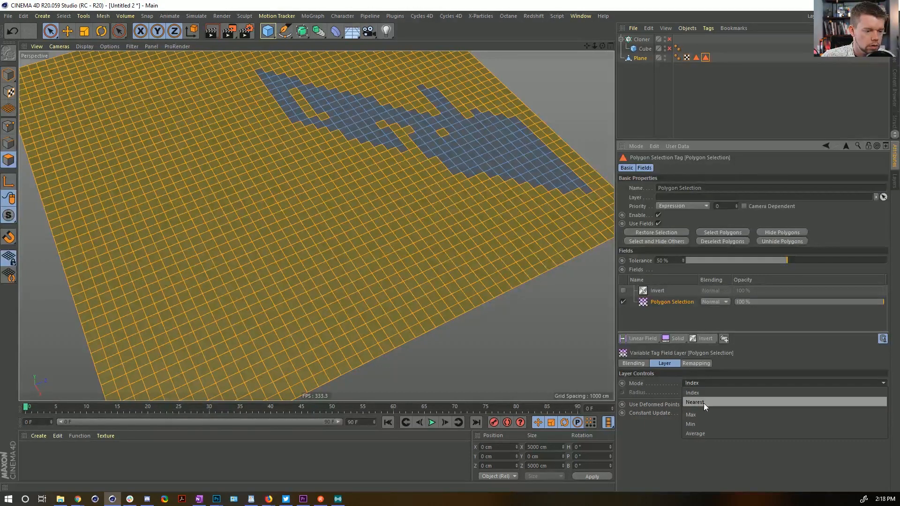
{"action": "left_click", "coordinate": [704, 403]}
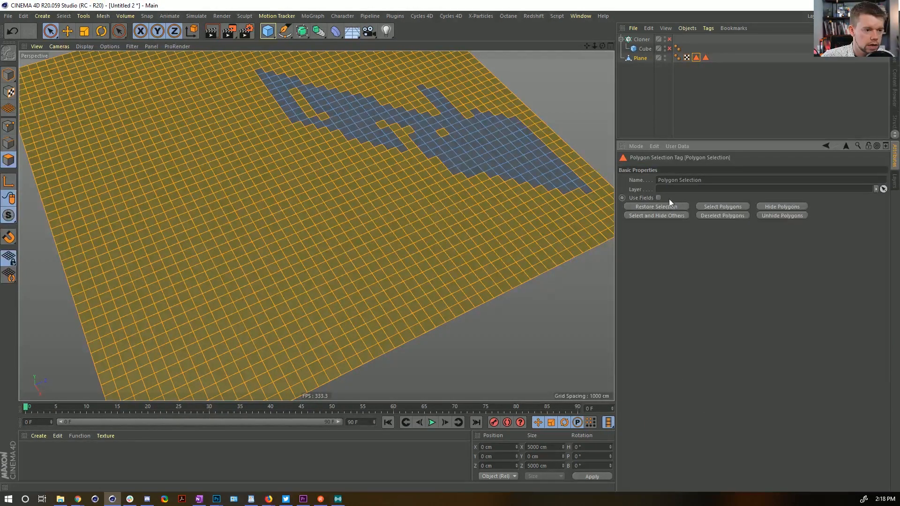
{"action": "left_click", "coordinate": [705, 56]}
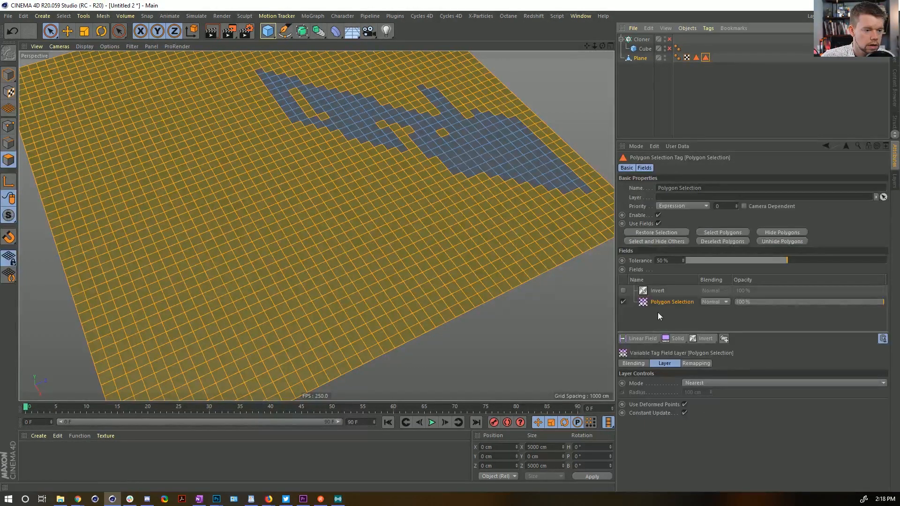
{"action": "double_click", "coordinate": [704, 58]}
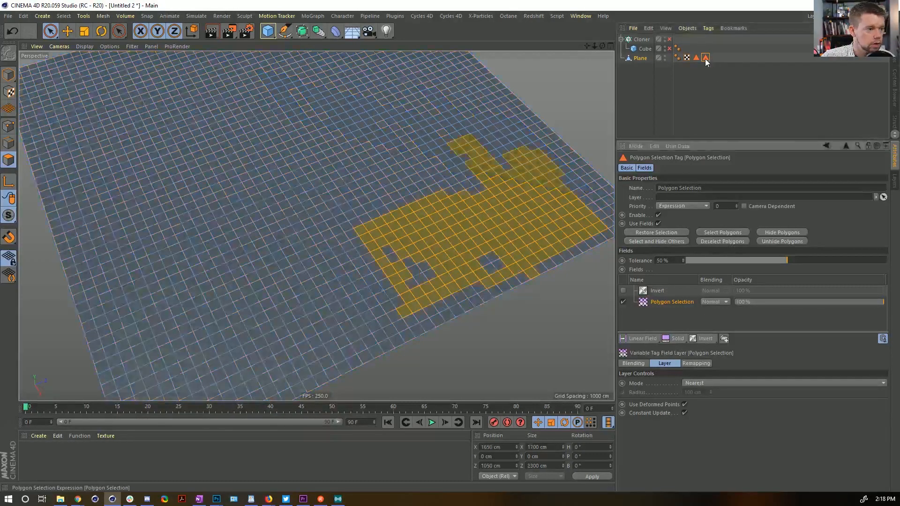
Step: Try the Polygon Selection layer in Index mode without Use Deformed Points and Constant Update, recalling the tag's polygons
{"action": "left_click", "coordinate": [698, 383]}
{"action": "left_click", "coordinate": [647, 428]}
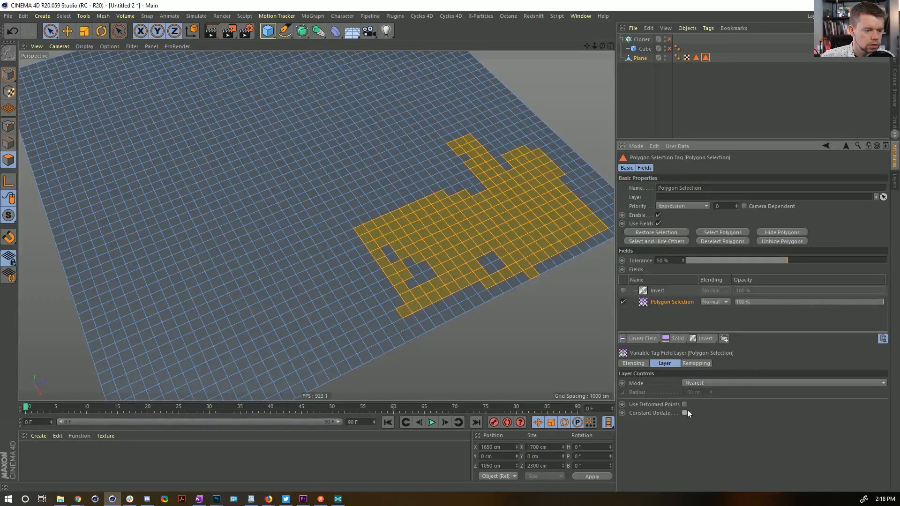
{"action": "left_click", "coordinate": [693, 383]}
{"action": "left_click", "coordinate": [699, 393]}
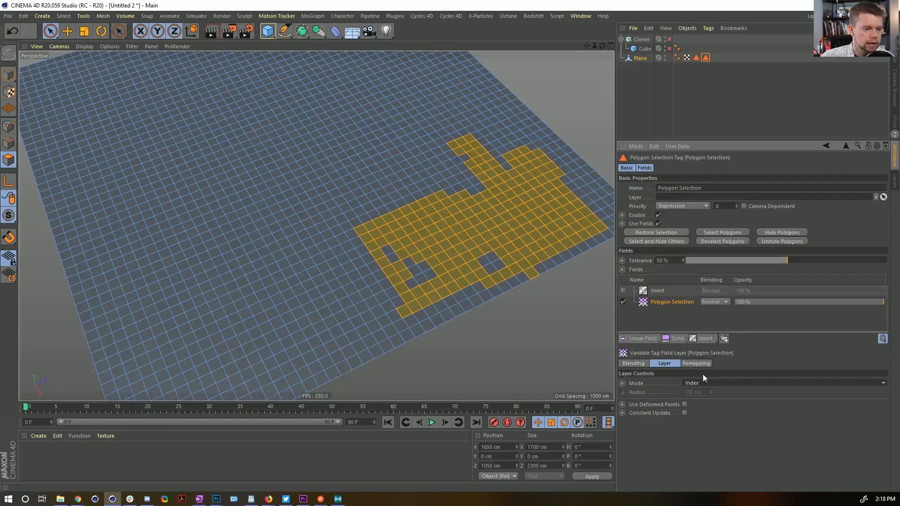
{"action": "left_click", "coordinate": [705, 58]}
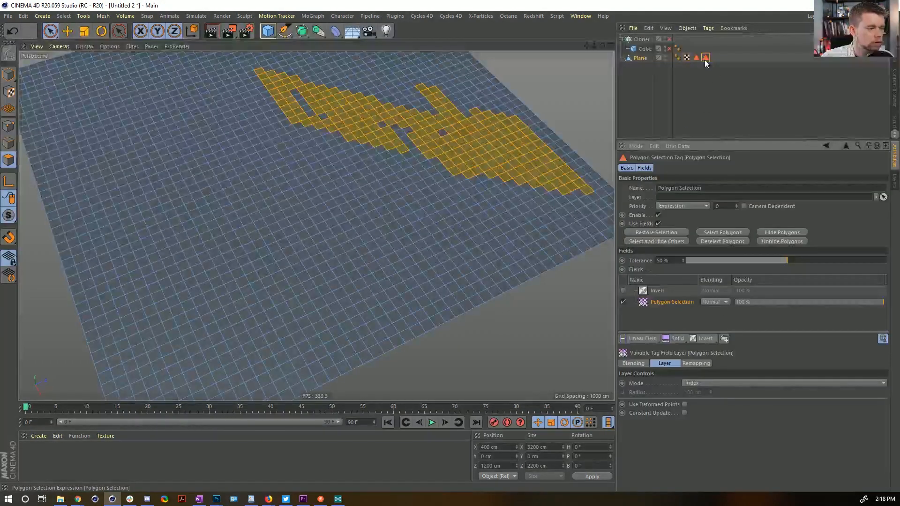
Step: Delete the duplicated polygon selection tag and store the inverted circuit-path selection in the remaining tag
{"action": "key", "text": "Delete"}
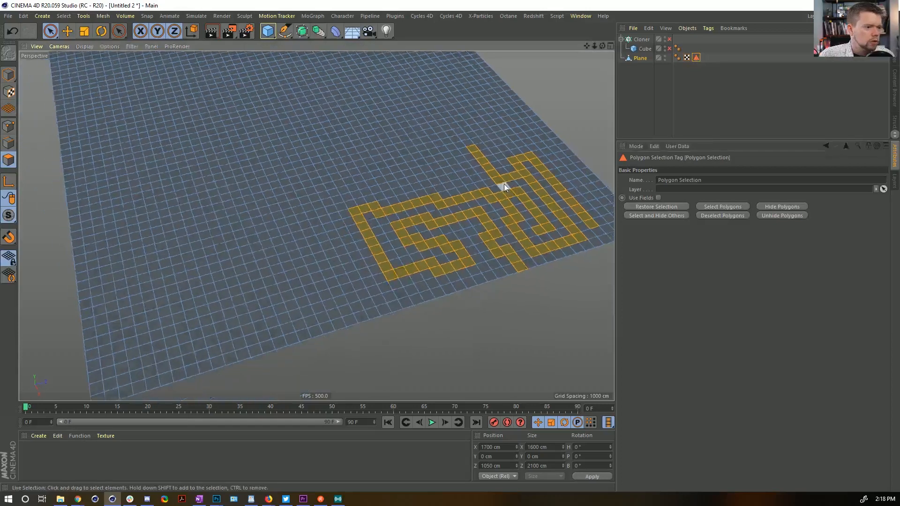
{"action": "key", "text": "ctrl+shift+i"}
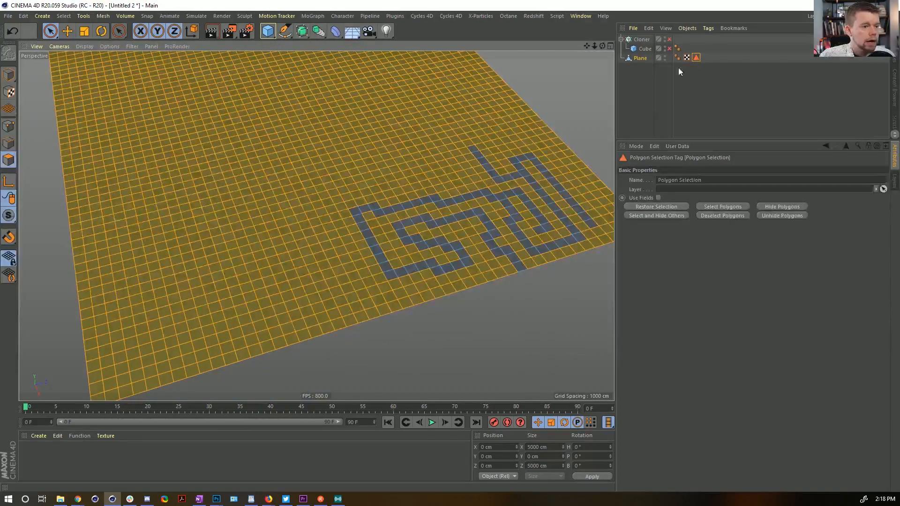
{"action": "left_click", "coordinate": [64, 16]}
{"action": "left_click", "coordinate": [87, 249]}
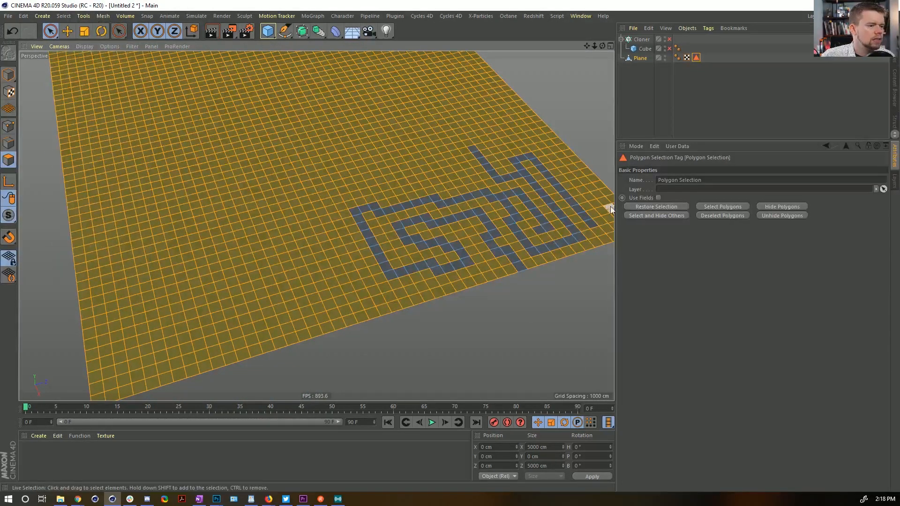
Step: Deselect another short path of polygons near the plane's front corner and update the stored polygon selection
{"action": "middle_click_drag", "start_coordinate": [610, 207], "coordinate": [492, 225], "text": "alt"}
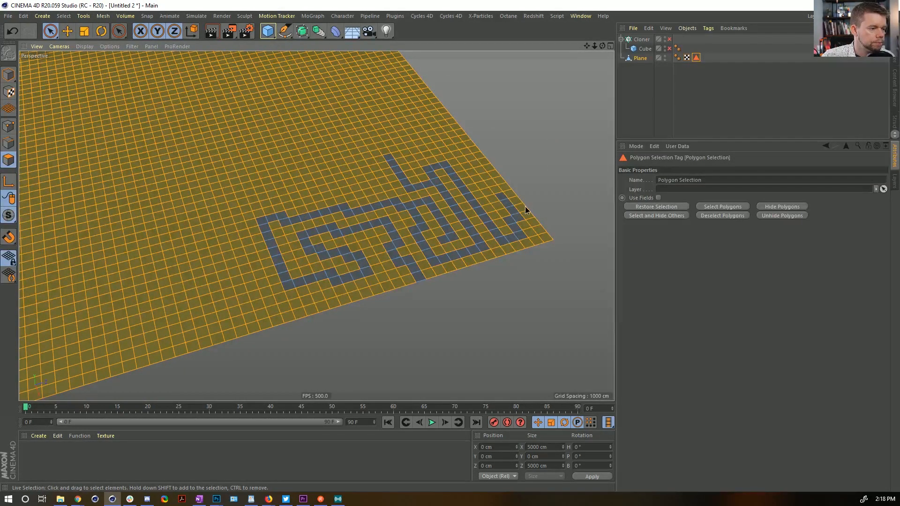
{"action": "left_click", "coordinate": [63, 16]}
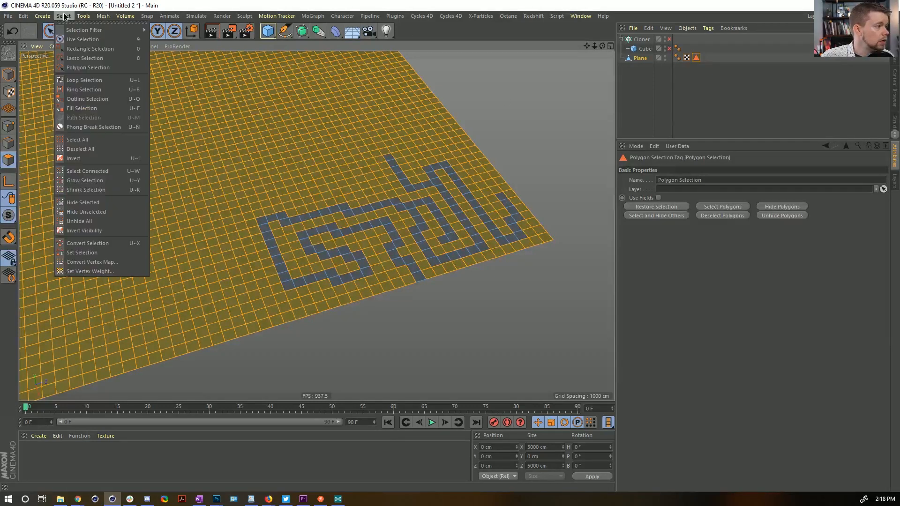
{"action": "left_click", "coordinate": [103, 253]}
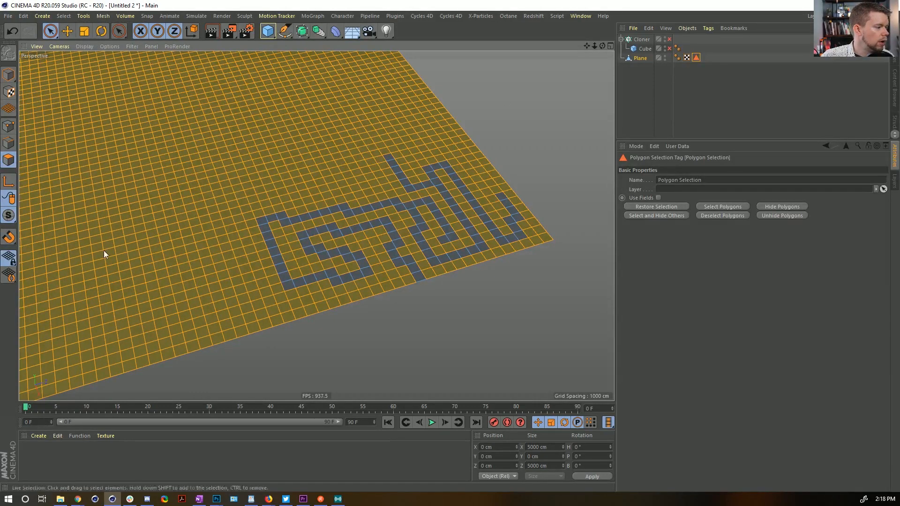
Step: Re-enable the Cloner and Cube and assign the plane's polygon selection tag as the Cloner's Selection
{"action": "left_click_drag", "start_coordinate": [669, 49], "coordinate": [669, 40]}
{"action": "left_click", "coordinate": [642, 39]}
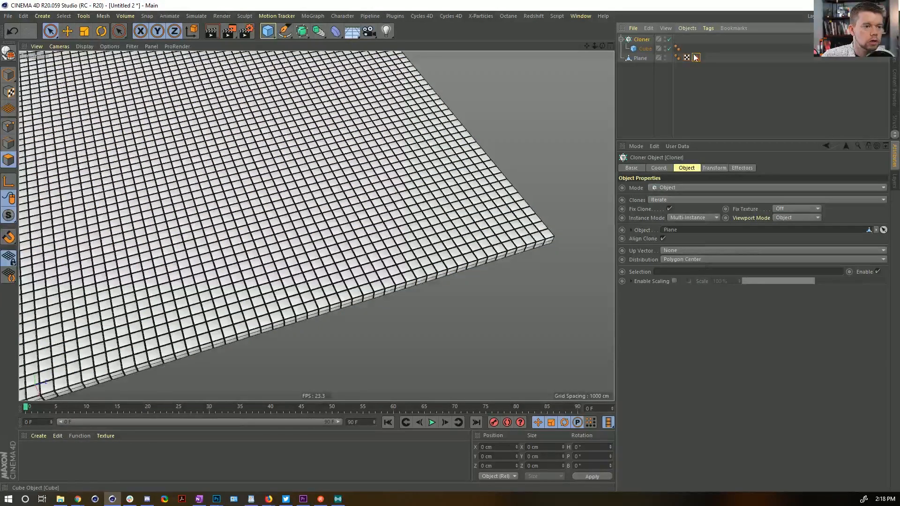
{"action": "left_click_drag", "start_coordinate": [695, 58], "coordinate": [665, 273]}
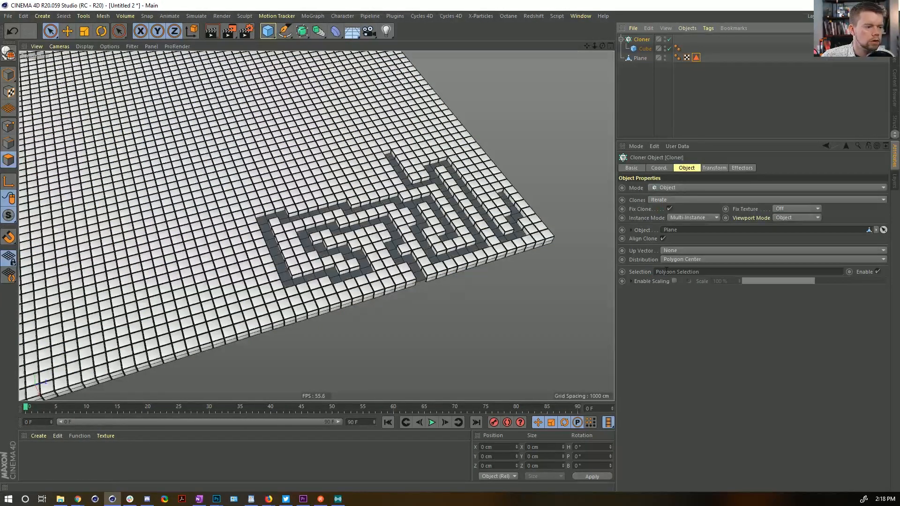
Step: Hide the original plane in both the viewport and the renderer
{"action": "left_click_drag", "start_coordinate": [371, 250], "coordinate": [388, 251], "text": "alt"}
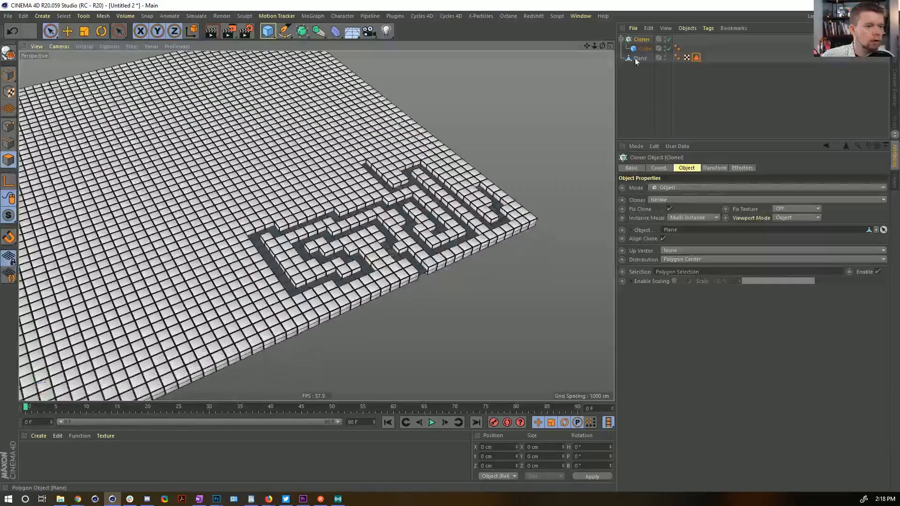
{"action": "left_click", "coordinate": [666, 56]}
{"action": "left_click", "coordinate": [666, 56], "text": "alt"}
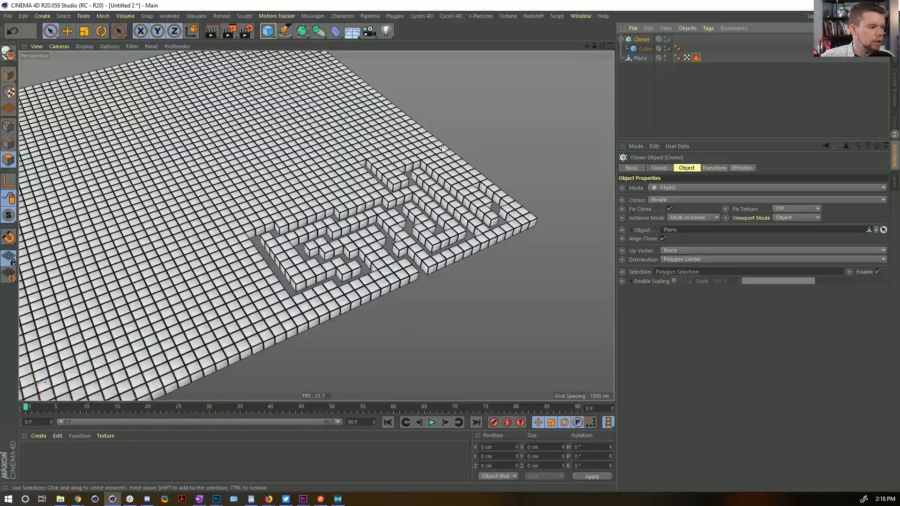
Step: Add a new Plane object and set its width and height to 5000 cm
{"action": "left_click_drag", "start_coordinate": [377, 155], "coordinate": [367, 122], "text": "alt"}
{"action": "left_click_drag", "start_coordinate": [270, 33], "coordinate": [345, 61]}
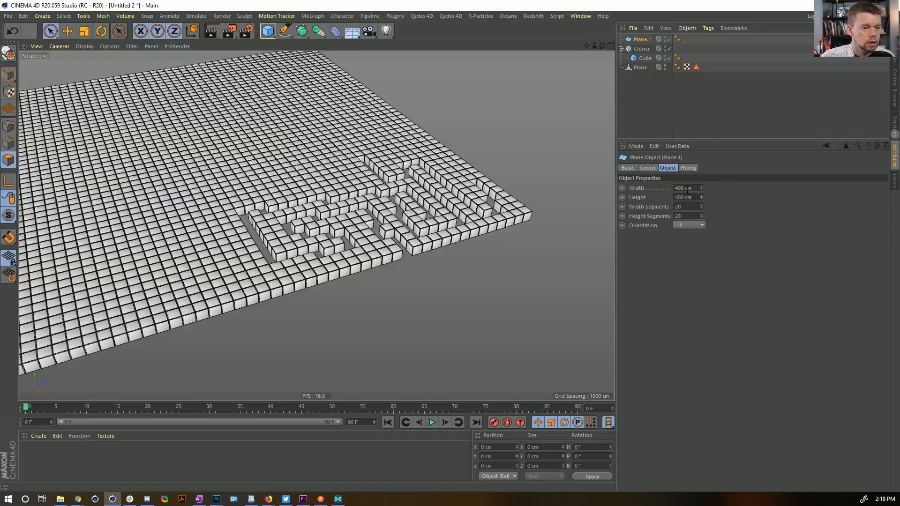
{"action": "double_click", "coordinate": [691, 188]}
{"action": "type", "text": "500"}
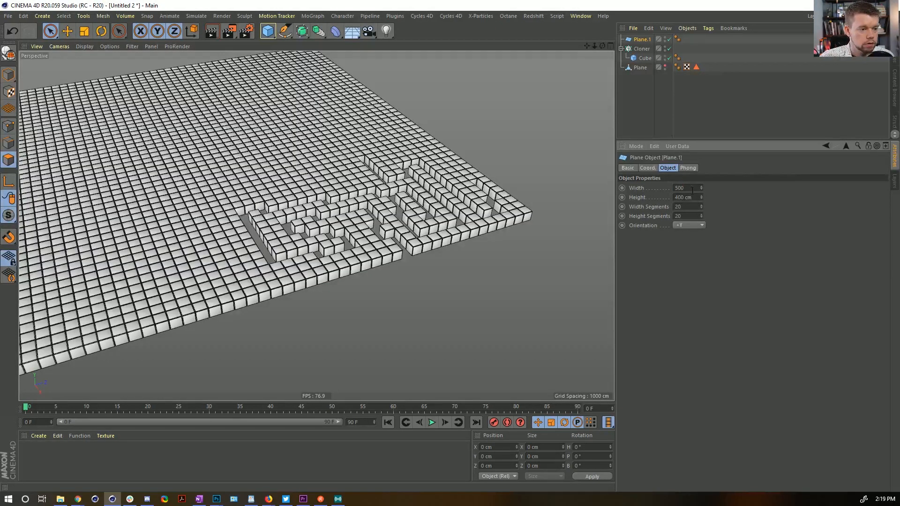
{"action": "type", "text": "0"}
{"action": "left_click_drag", "start_coordinate": [691, 189], "coordinate": [675, 200]}
{"action": "key", "text": "ctrl+c"}
{"action": "double_click", "coordinate": [695, 195]}
{"action": "key", "text": "ctrl+v"}
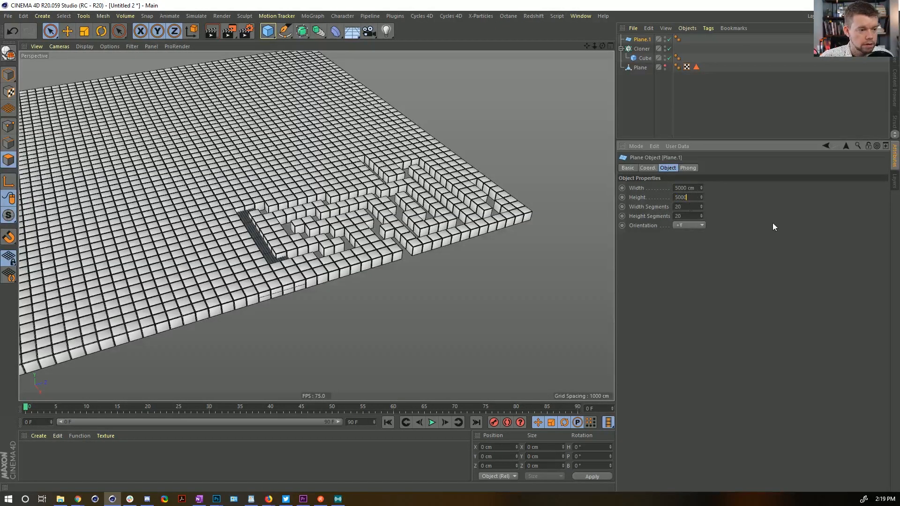
{"action": "left_click", "coordinate": [771, 224]}
Step: Switch to model mode and set the new plane's Y position to -25 cm
{"action": "mouse_move", "coordinate": [450, 239]}
{"action": "left_mouse_down", "text": "alt"}
{"action": "mouse_move", "coordinate": [447, 225]}
{"action": "mouse_move", "coordinate": [450, 232]}
{"action": "left_mouse_up", "text": "alt"}
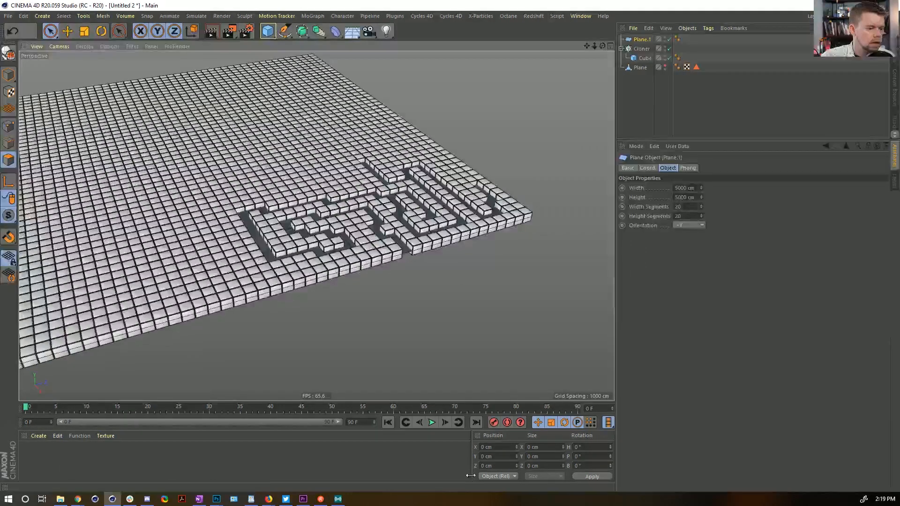
{"action": "double_click", "coordinate": [490, 456]}
{"action": "type", "text": "-25"}
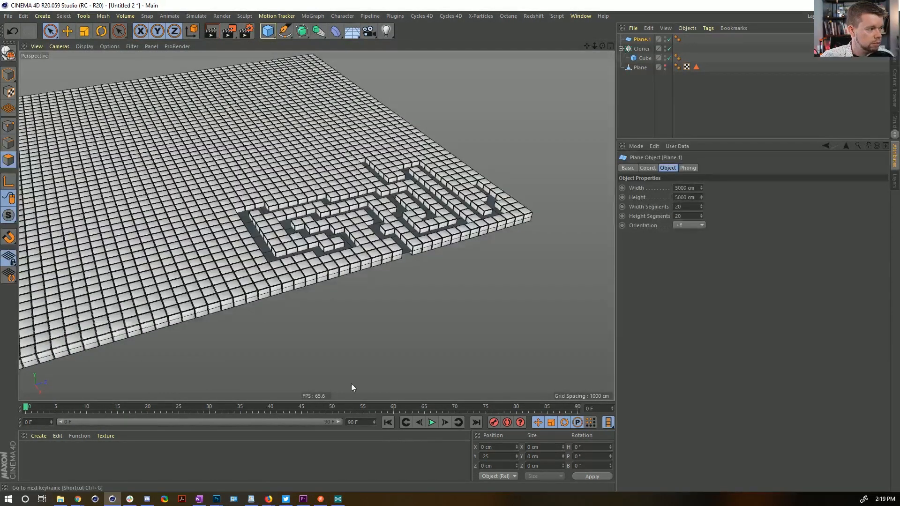
{"action": "left_click", "coordinate": [9, 74]}
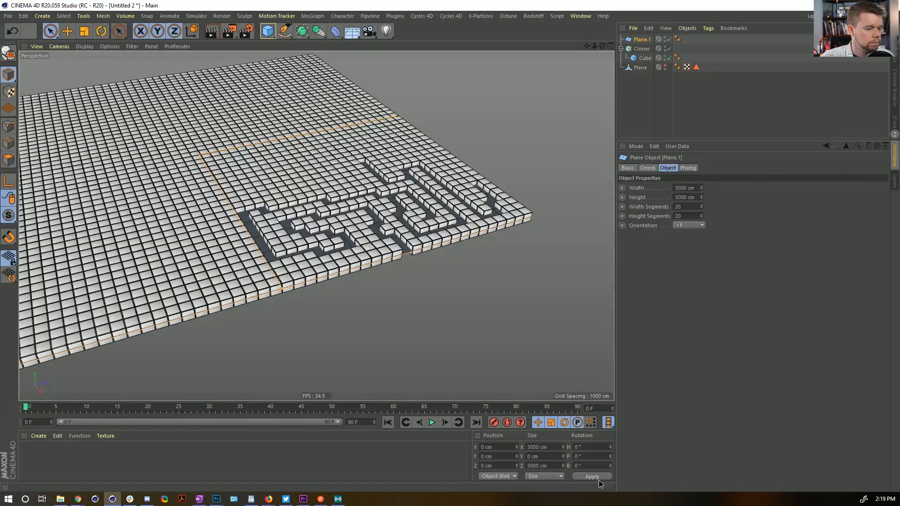
{"action": "double_click", "coordinate": [503, 459]}
{"action": "type", "text": "-25"}
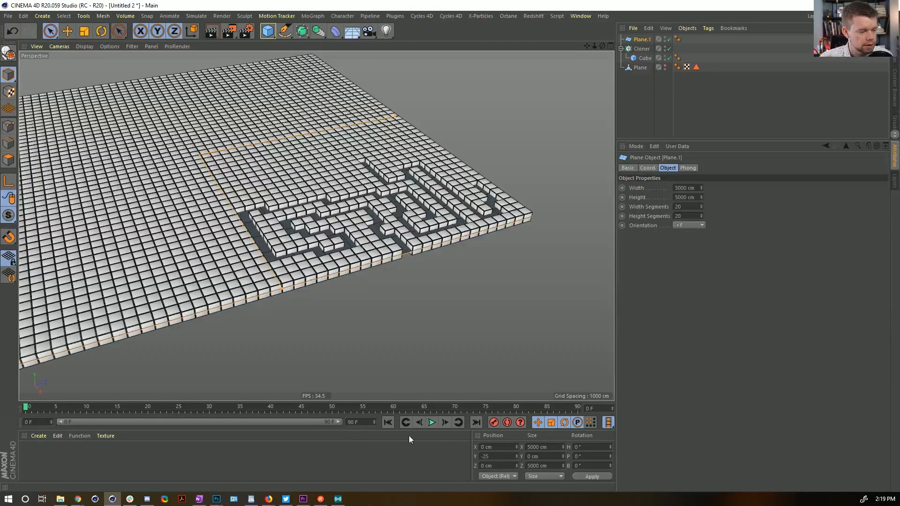
{"action": "left_click", "coordinate": [587, 479]}
Step: Lower the new plane to a Y position of -50 cm, aligning it with the bottom of the cubes
{"action": "left_click_drag", "start_coordinate": [407, 214], "coordinate": [385, 209], "text": "alt"}
{"action": "right_click_drag", "start_coordinate": [385, 208], "coordinate": [549, 239], "text": "alt"}
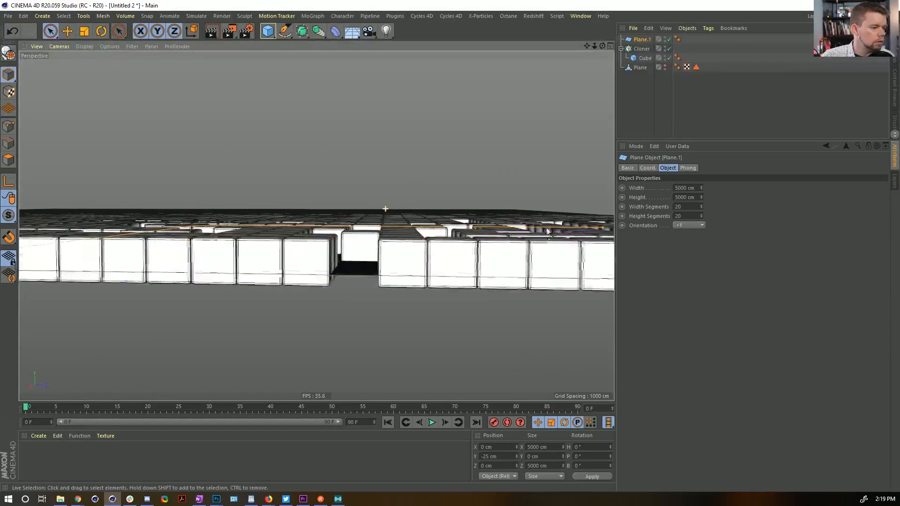
{"action": "left_click_drag", "start_coordinate": [477, 283], "coordinate": [480, 275], "text": "alt"}
{"action": "double_click", "coordinate": [482, 455]}
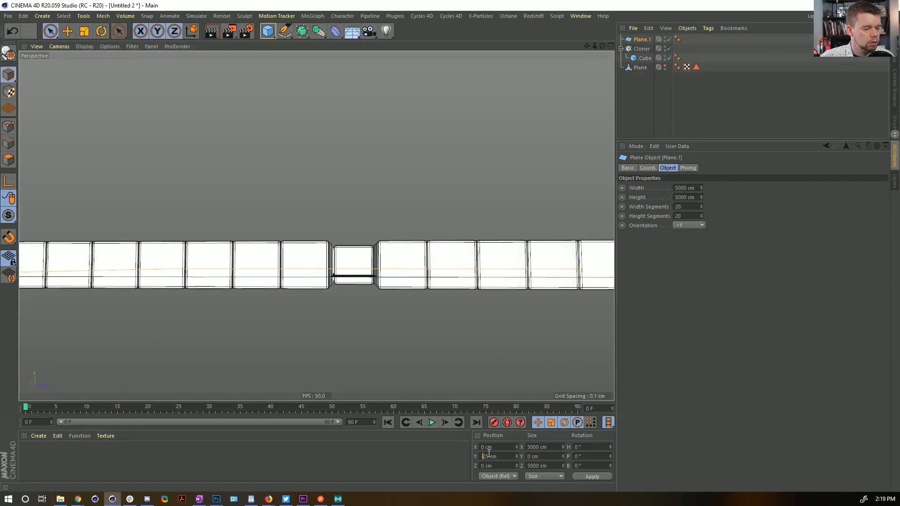
{"action": "type", "text": "-50"}
{"action": "key", "text": "Return"}
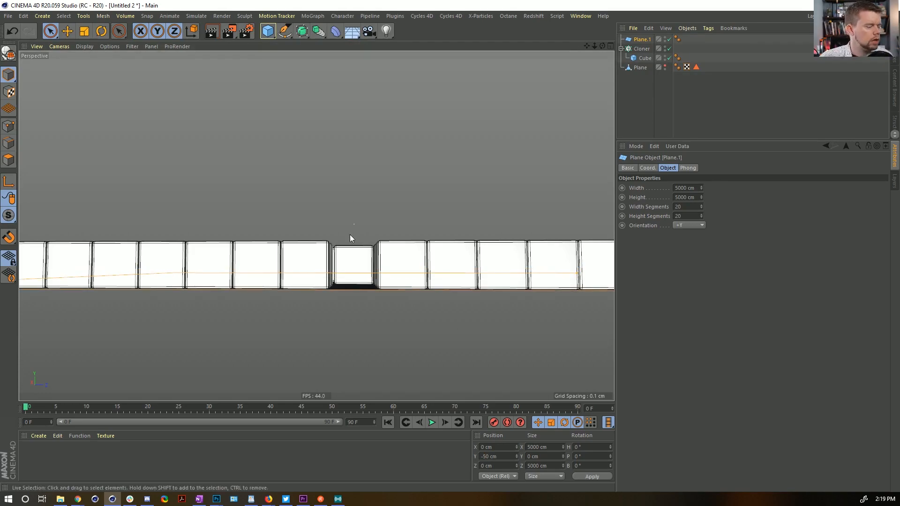
Step: Turn off the fillet on the cube inside the Cloner
{"action": "left_click_drag", "start_coordinate": [350, 234], "coordinate": [412, 305], "text": "alt"}
{"action": "right_click_drag", "start_coordinate": [413, 305], "coordinate": [351, 260], "text": "alt"}
{"action": "left_click_drag", "start_coordinate": [350, 261], "coordinate": [468, 166], "text": "alt"}
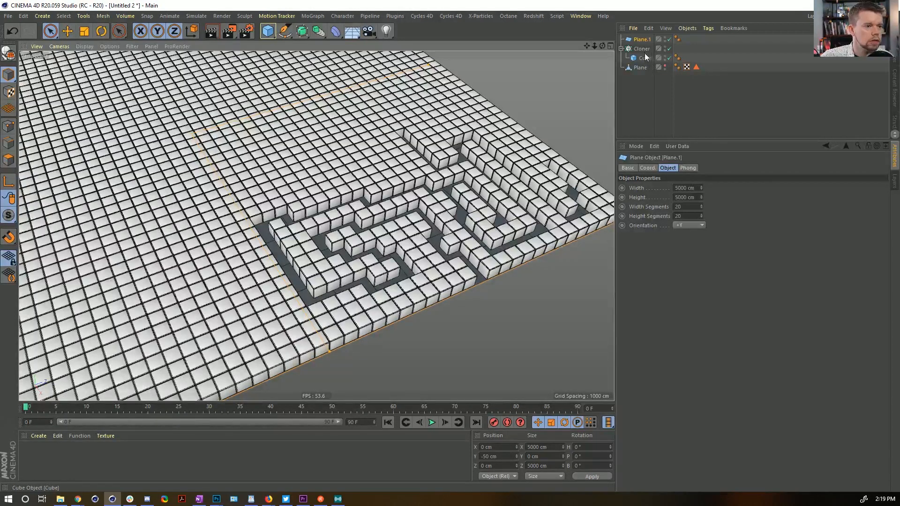
{"action": "left_click", "coordinate": [642, 58]}
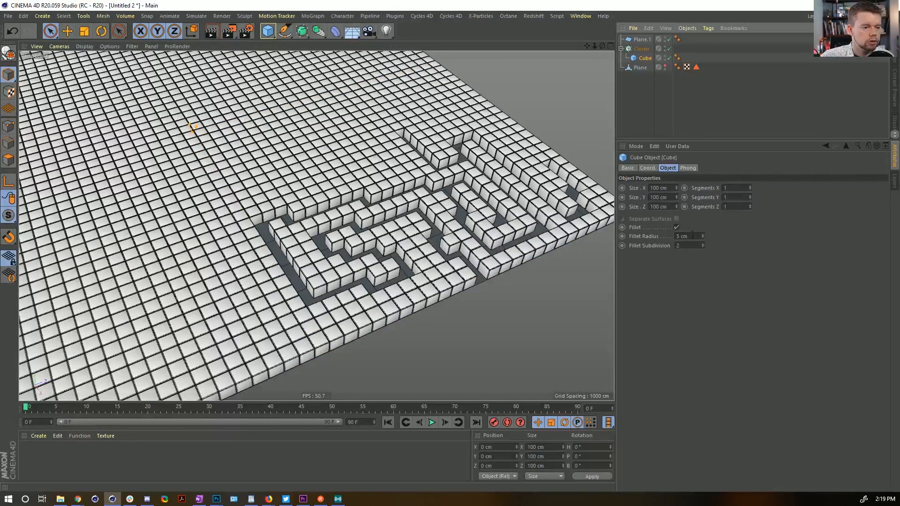
{"action": "left_click", "coordinate": [677, 226]}
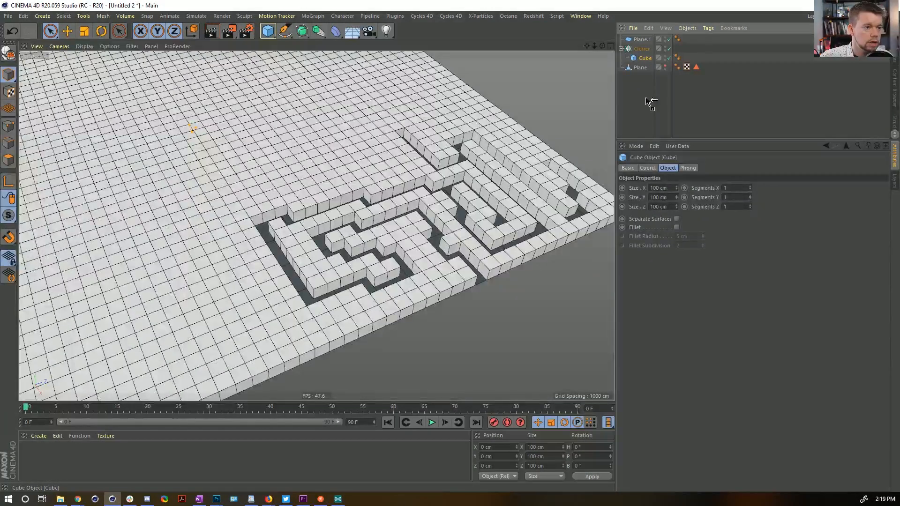
Step: Keep a disabled copy of the cube outside the Cloner, then make the cloned cube editable with the Cloner switched off
{"action": "left_click_drag", "start_coordinate": [645, 100], "coordinate": [646, 98], "text": "ctrl"}
{"action": "left_click", "coordinate": [642, 50]}
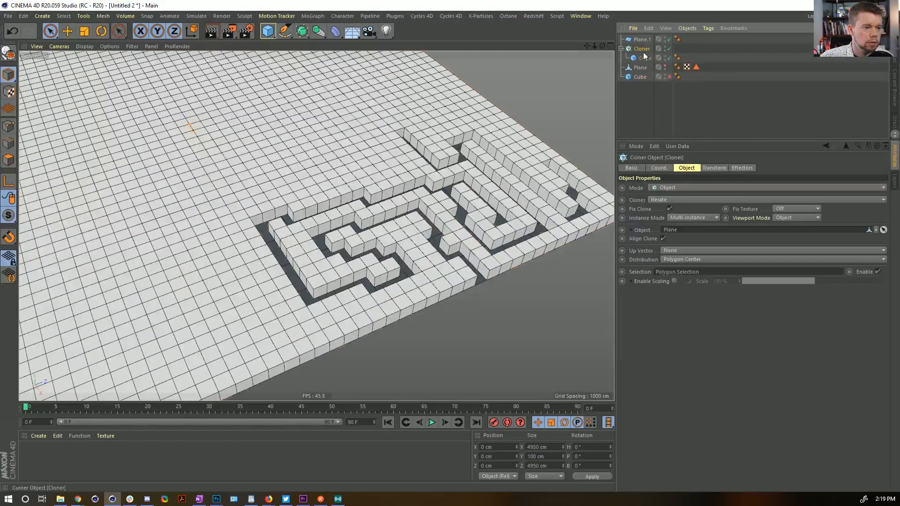
{"action": "left_click", "coordinate": [644, 57]}
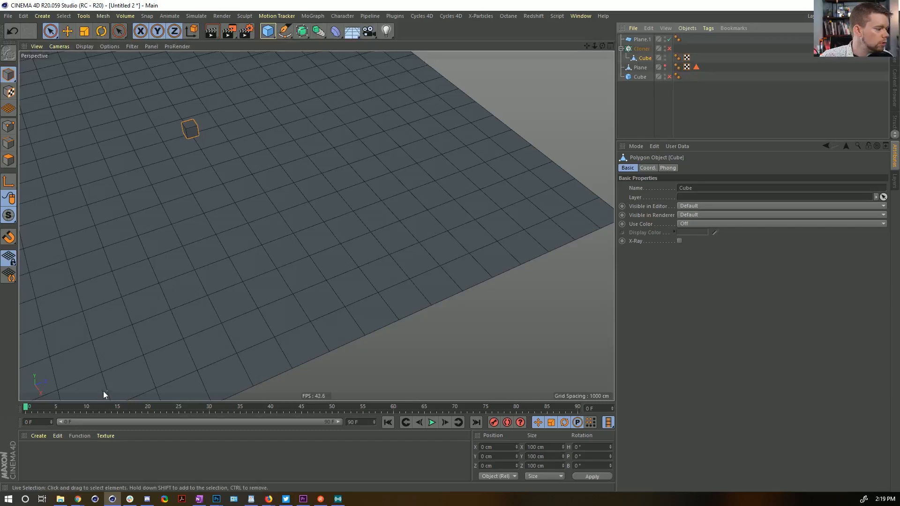
Step: Create a new material and apply it to the whole editable cube
{"action": "double_click", "coordinate": [51, 471]}
{"action": "double_click", "coordinate": [35, 458]}
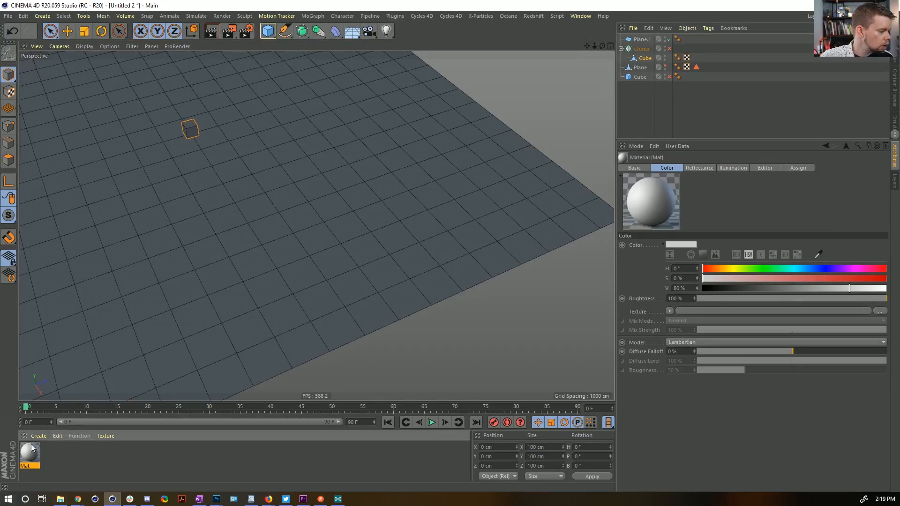
{"action": "left_click_drag", "start_coordinate": [30, 450], "coordinate": [643, 57]}
{"action": "left_click", "coordinate": [643, 58]}
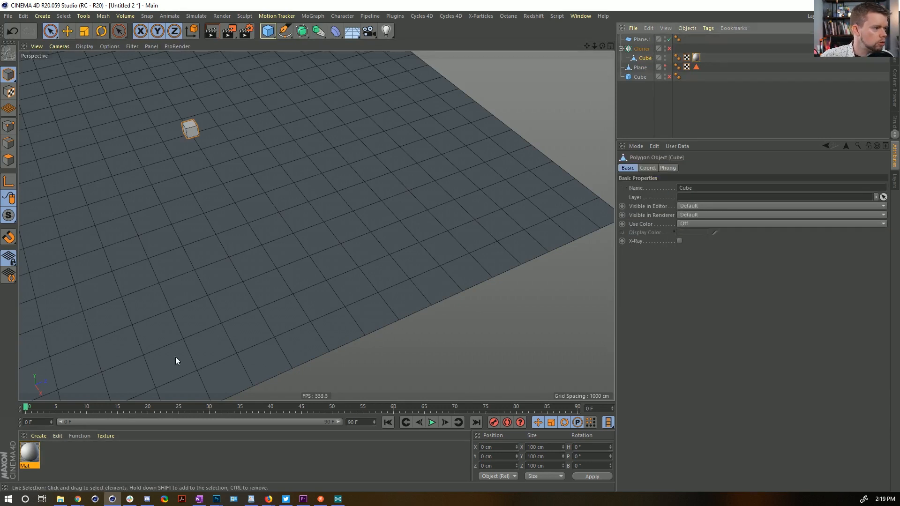
Step: In polygon mode, select the cube's top face and assign a second new material to it
{"action": "left_click", "coordinate": [10, 161]}
{"action": "scroll", "coordinate": [165, 134], "scroll_direction": "up", "scroll_amount": 3}
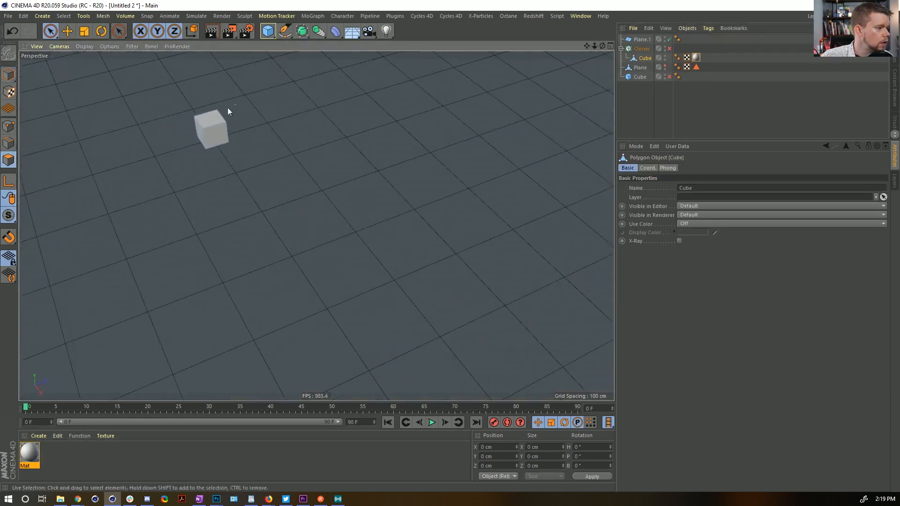
{"action": "left_click", "coordinate": [210, 115]}
{"action": "double_click", "coordinate": [67, 449]}
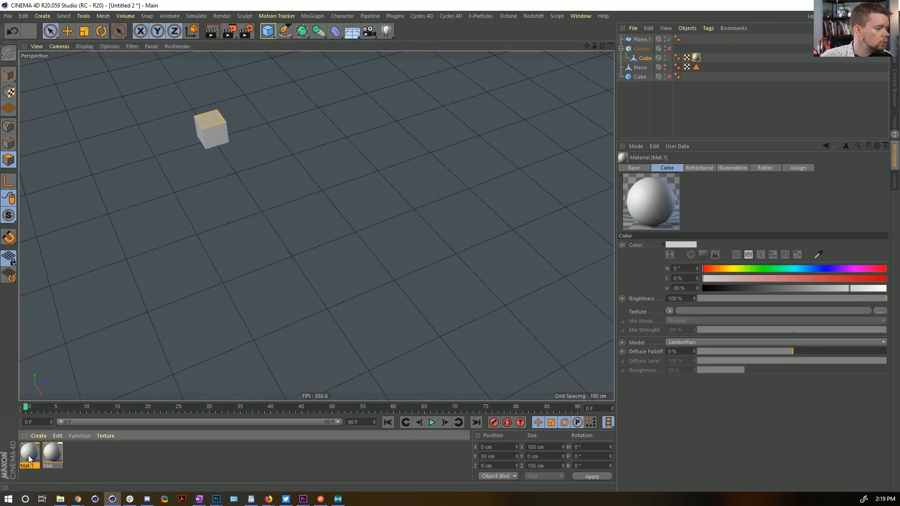
{"action": "left_click_drag", "start_coordinate": [195, 131], "coordinate": [212, 119]}
Step: Select the cube's side face at X 50 cm and assign a third new material to it
{"action": "left_click", "coordinate": [216, 142]}
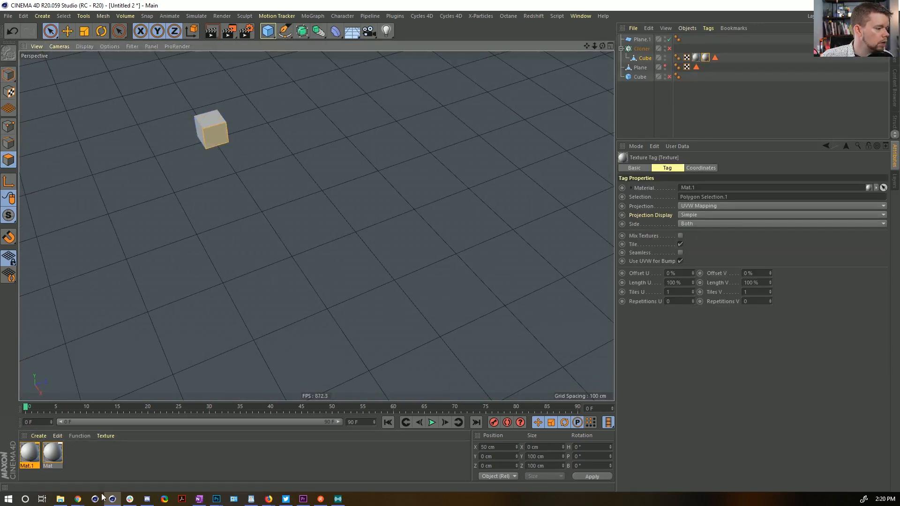
{"action": "left_click", "coordinate": [90, 468]}
{"action": "double_click", "coordinate": [89, 467]}
{"action": "left_click_drag", "start_coordinate": [32, 451], "coordinate": [137, 138]}
Step: Select the cube's side face at Z 50 cm and assign a fourth new material to it
{"action": "left_click", "coordinate": [225, 114]}
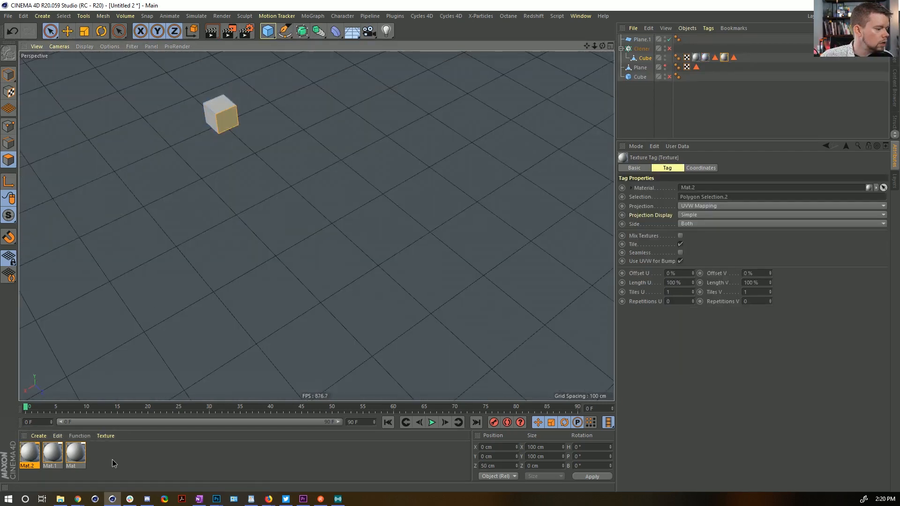
{"action": "double_click", "coordinate": [112, 463]}
{"action": "left_click_drag", "start_coordinate": [224, 117], "coordinate": [224, 116]}
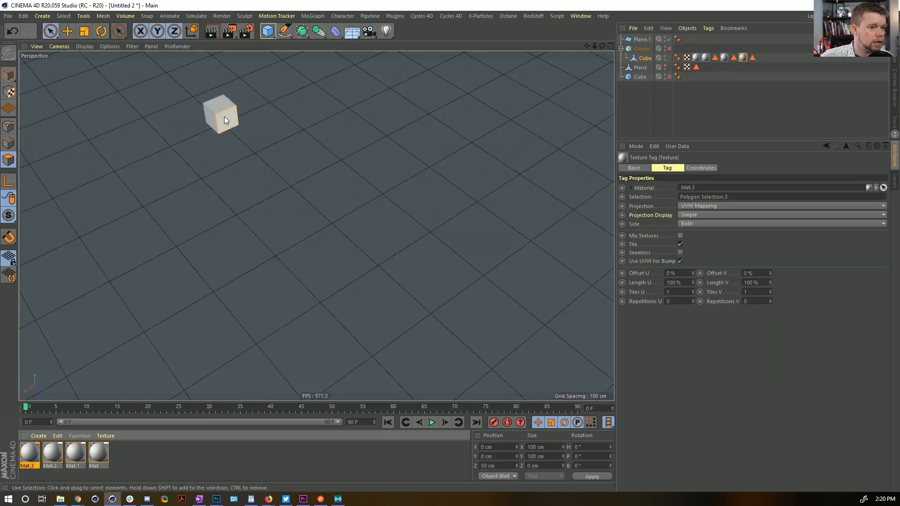
Step: Select the cube's side face at X -50 cm and assign a fifth new material to it
{"action": "middle_click_drag", "start_coordinate": [257, 168], "coordinate": [249, 94], "text": "alt"}
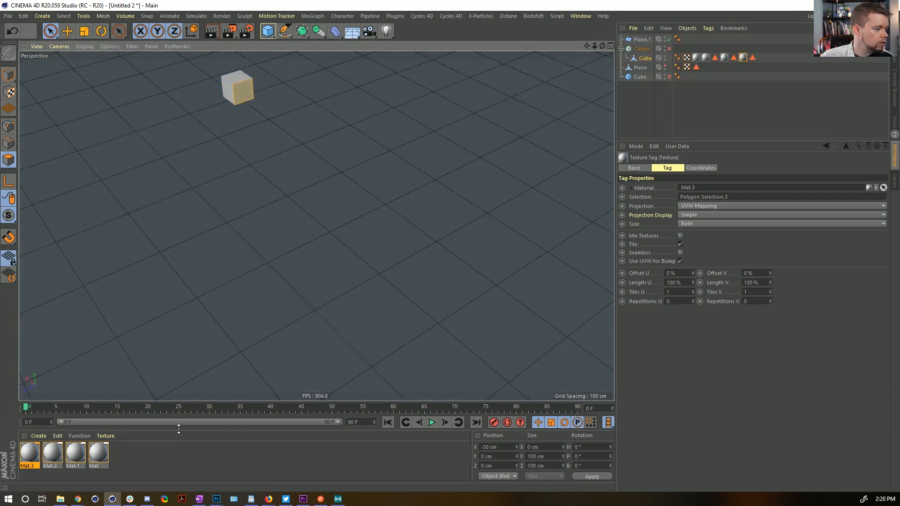
{"action": "left_click", "coordinate": [134, 465]}
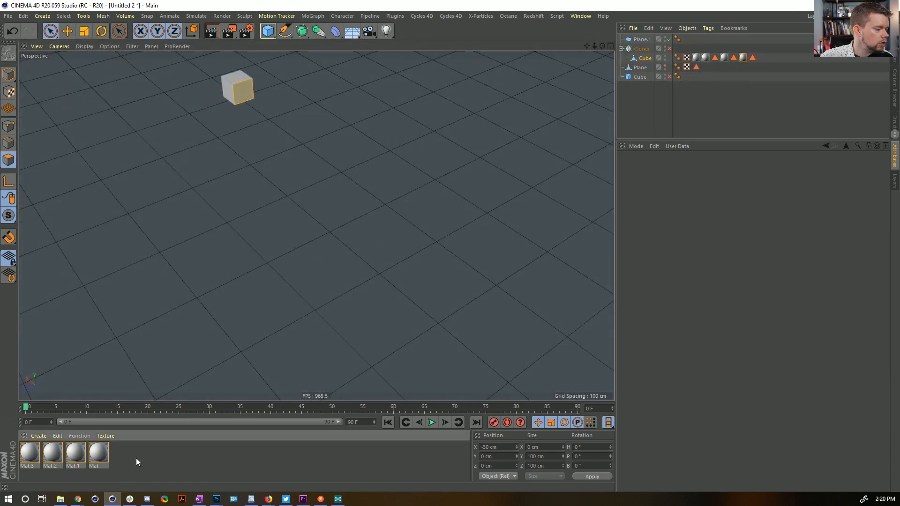
{"action": "double_click", "coordinate": [143, 463]}
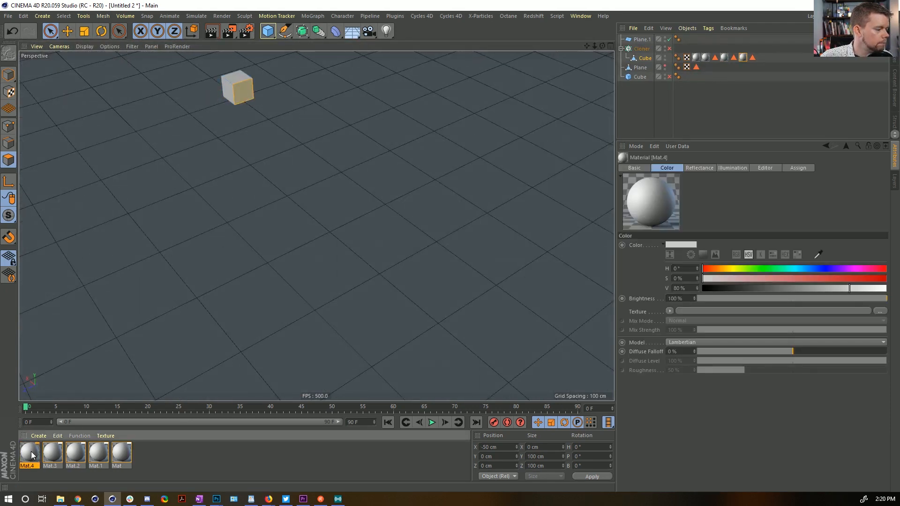
{"action": "left_click_drag", "start_coordinate": [246, 97], "coordinate": [220, 94]}
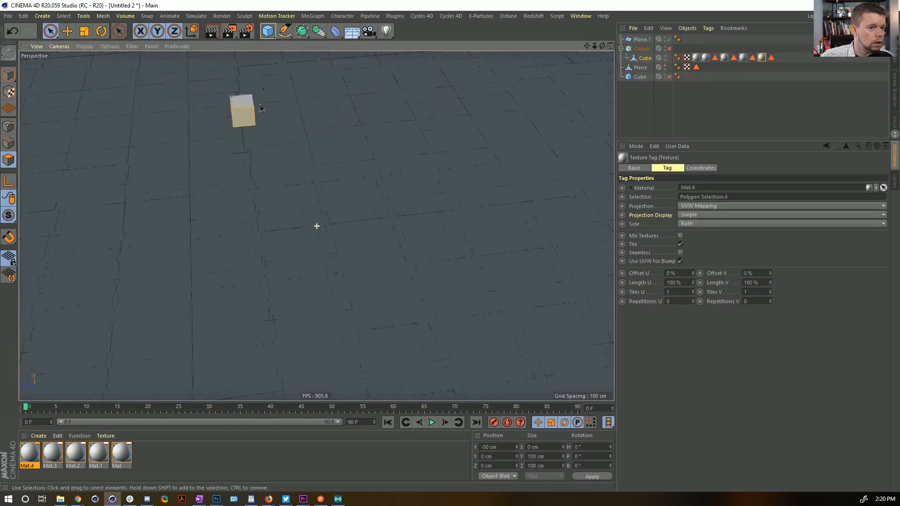
Step: Select the cube's bottom face and assign a sixth new material to it
{"action": "middle_click_drag", "start_coordinate": [224, 96], "coordinate": [234, 183], "text": "alt"}
{"action": "left_click_drag", "start_coordinate": [234, 183], "coordinate": [238, 139], "text": "alt"}
{"action": "double_click", "coordinate": [186, 454]}
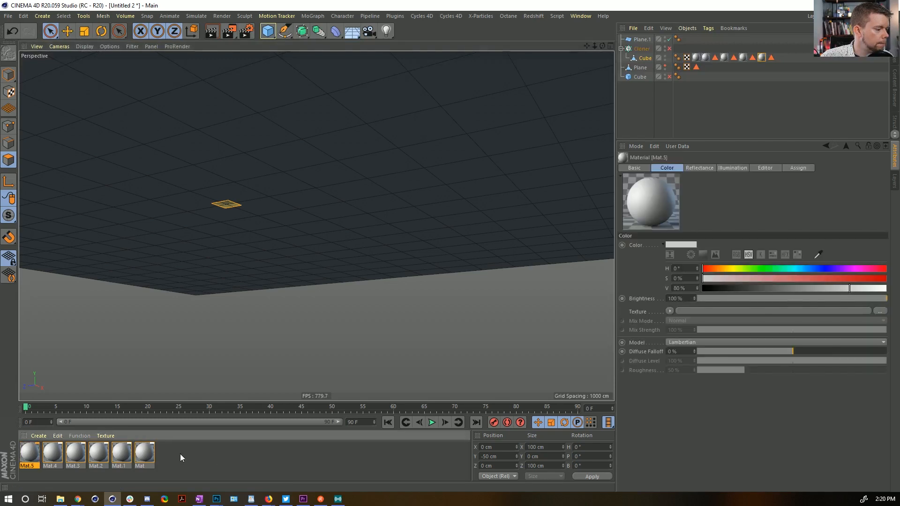
{"action": "left_click_drag", "start_coordinate": [19, 455], "coordinate": [249, 323]}
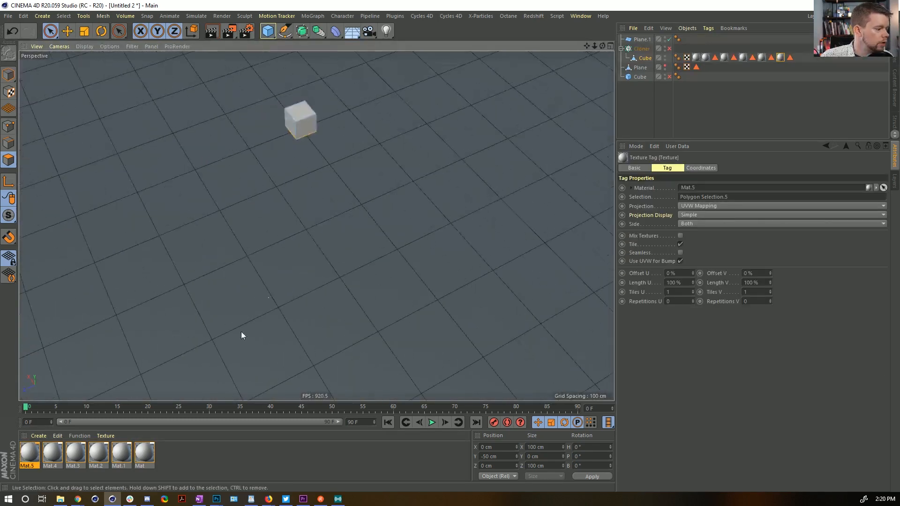
Step: Color material Mat.5 orange with hue 42° and saturation 100%
{"action": "left_click", "coordinate": [28, 454]}
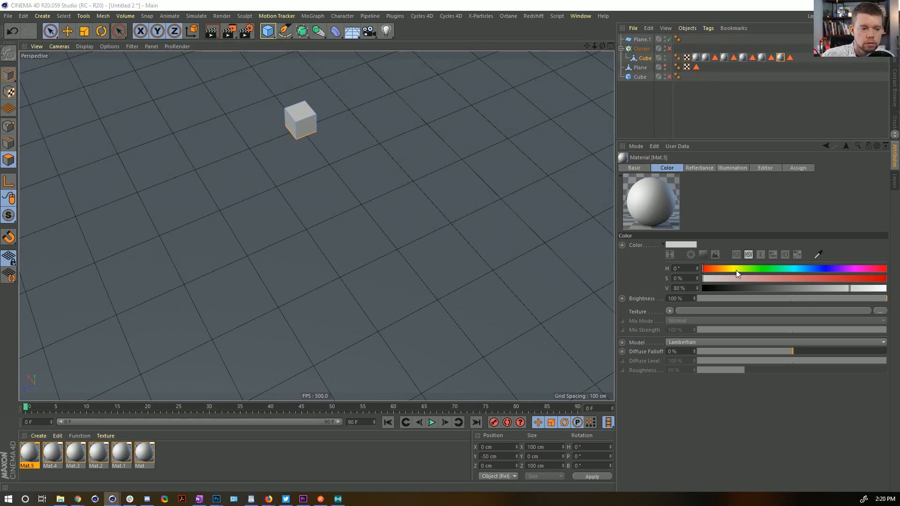
{"action": "left_click", "coordinate": [724, 269]}
{"action": "left_click_drag", "start_coordinate": [755, 277], "coordinate": [887, 279]}
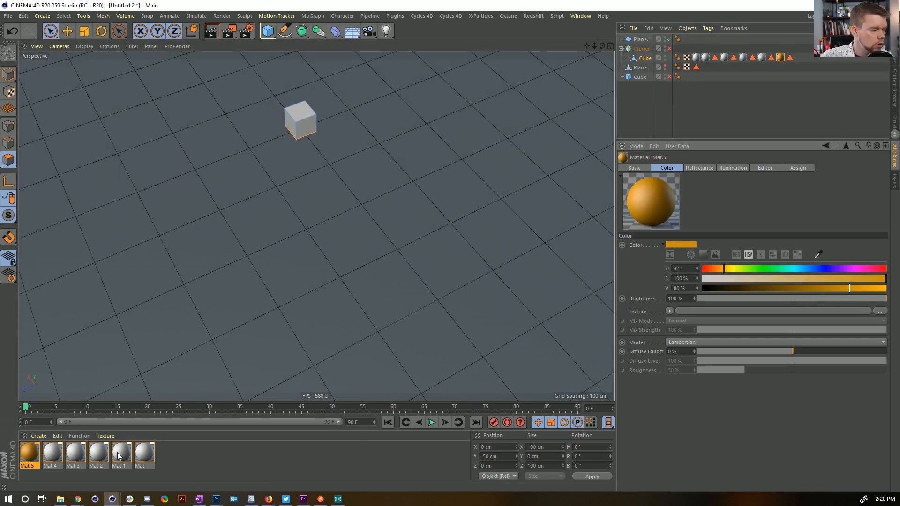
Step: Color material Mat.4 green with hue 146° and saturation 100%
{"action": "left_click", "coordinate": [53, 453]}
{"action": "left_click", "coordinate": [762, 268]}
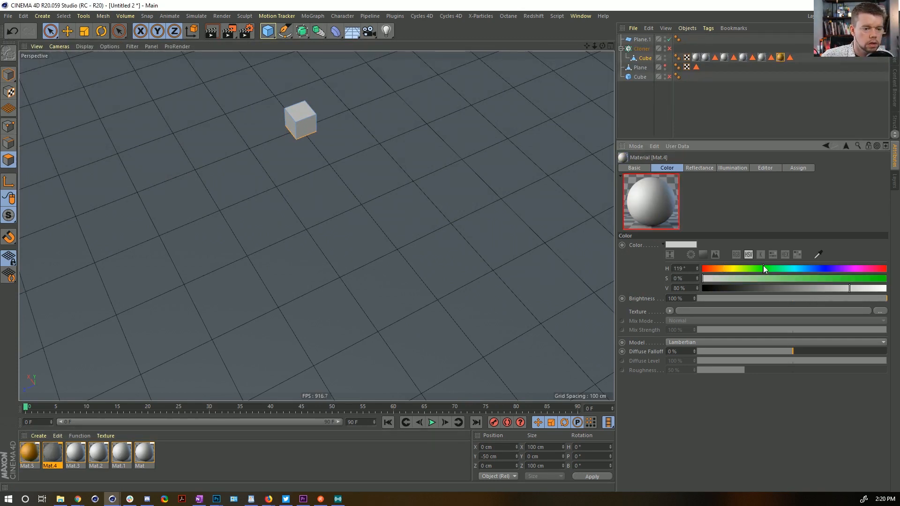
{"action": "left_click", "coordinate": [776, 269]}
{"action": "left_click_drag", "start_coordinate": [809, 277], "coordinate": [886, 279]}
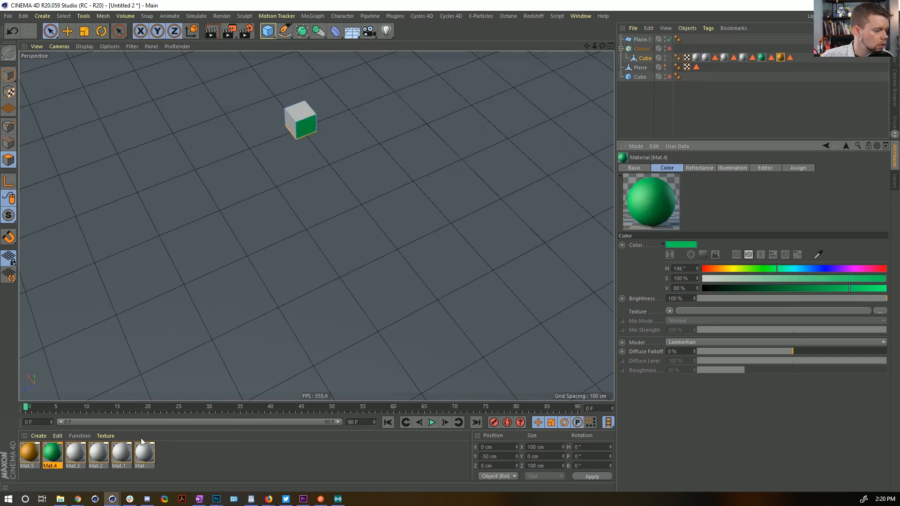
Step: Raise the color saturation of materials Mat.1, Mat.2 and Mat.3 together to 100%
{"action": "left_click", "coordinate": [75, 453]}
{"action": "left_click", "coordinate": [122, 453], "text": "shift"}
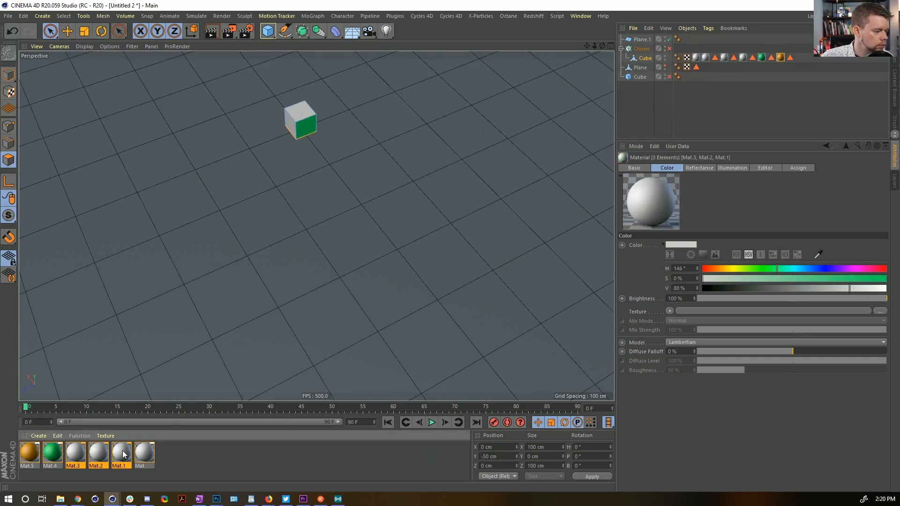
{"action": "left_click_drag", "start_coordinate": [773, 278], "coordinate": [886, 278]}
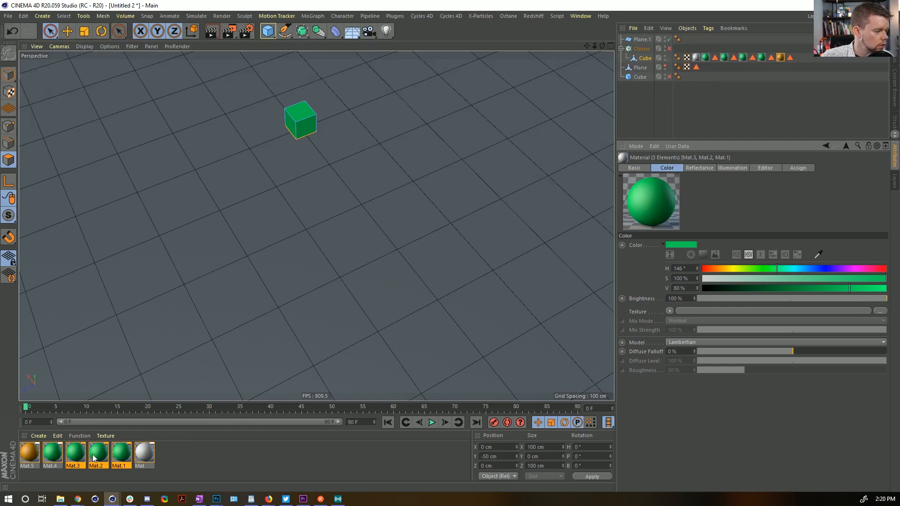
Step: Change Mat.3 to blue with hue 224° and Mat.2 to red
{"action": "left_click", "coordinate": [76, 454]}
{"action": "left_click", "coordinate": [816, 270]}
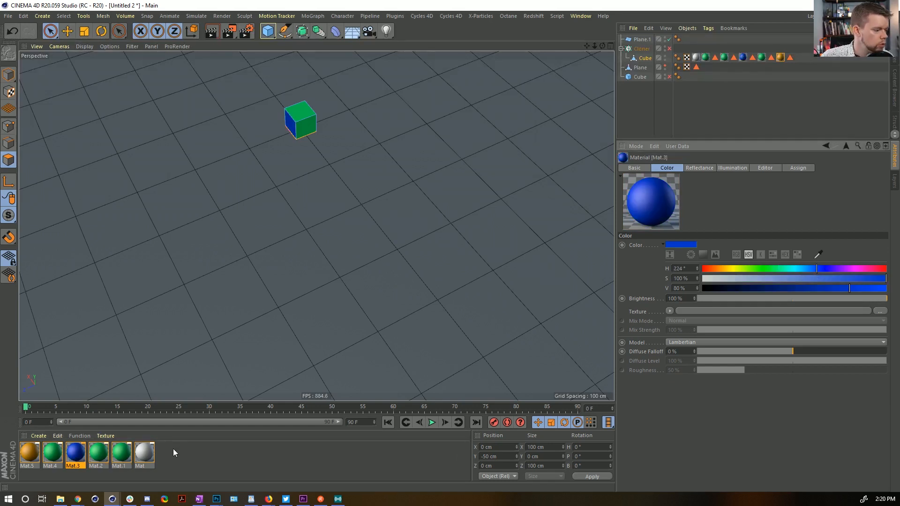
{"action": "left_click", "coordinate": [105, 452]}
{"action": "left_click", "coordinate": [712, 268]}
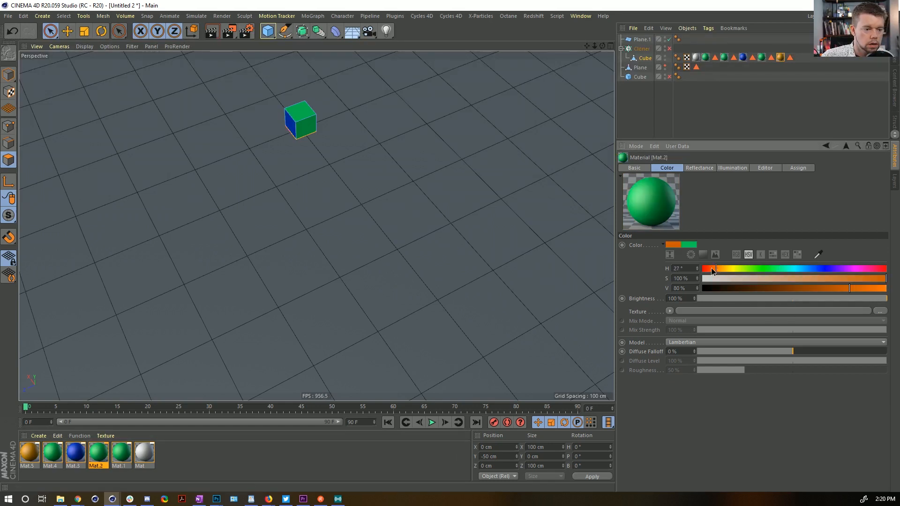
Step: Change Mat.1 to magenta with hue 306° and Mat to yellow with hue 57° and saturation 100%
{"action": "left_click", "coordinate": [121, 454]}
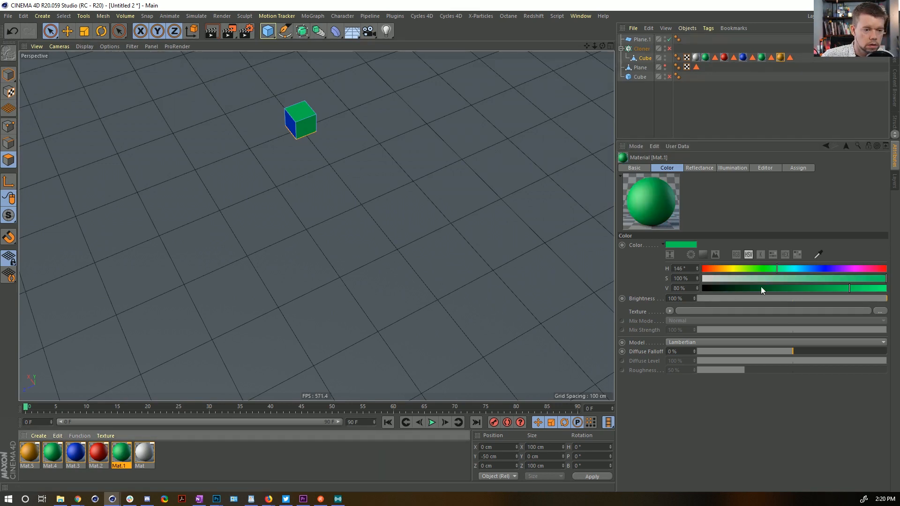
{"action": "left_click", "coordinate": [859, 268]}
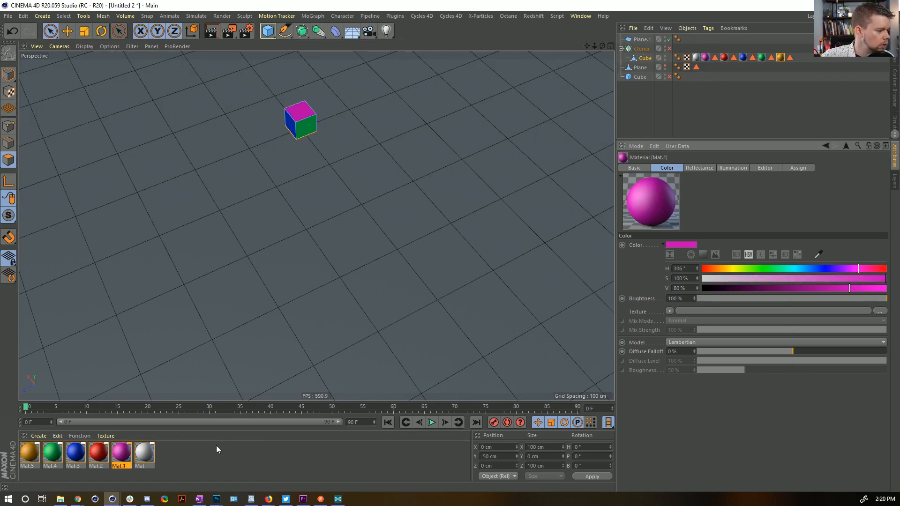
{"action": "left_click", "coordinate": [143, 453]}
{"action": "left_click_drag", "start_coordinate": [868, 279], "coordinate": [886, 278]}
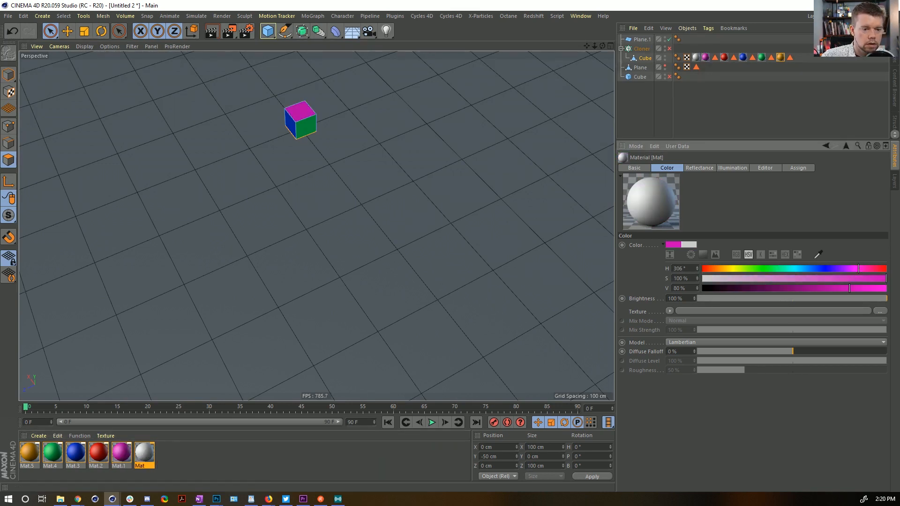
{"action": "left_click", "coordinate": [731, 268]}
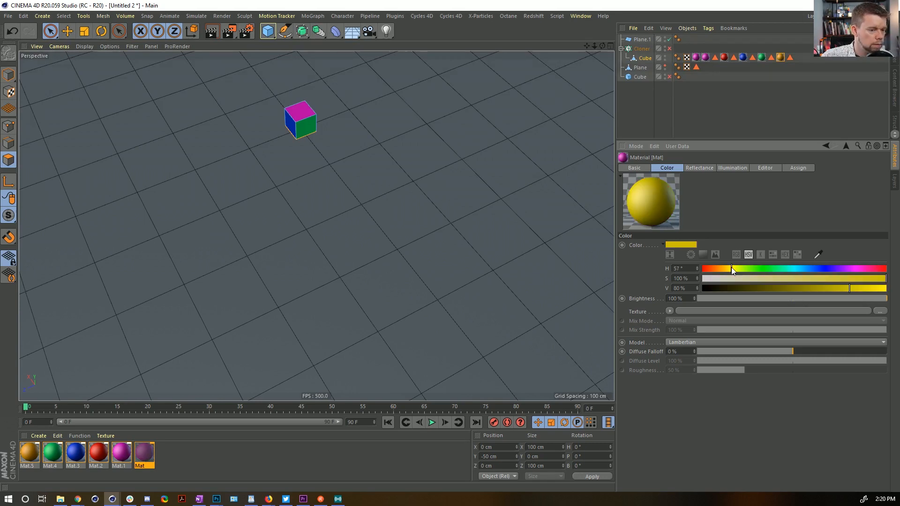
Step: Re-enable the Cloner and inspect the multicolored cubes across the field and along the circuit-path gaps
{"action": "left_click_drag", "start_coordinate": [356, 133], "coordinate": [330, 130], "text": "alt"}
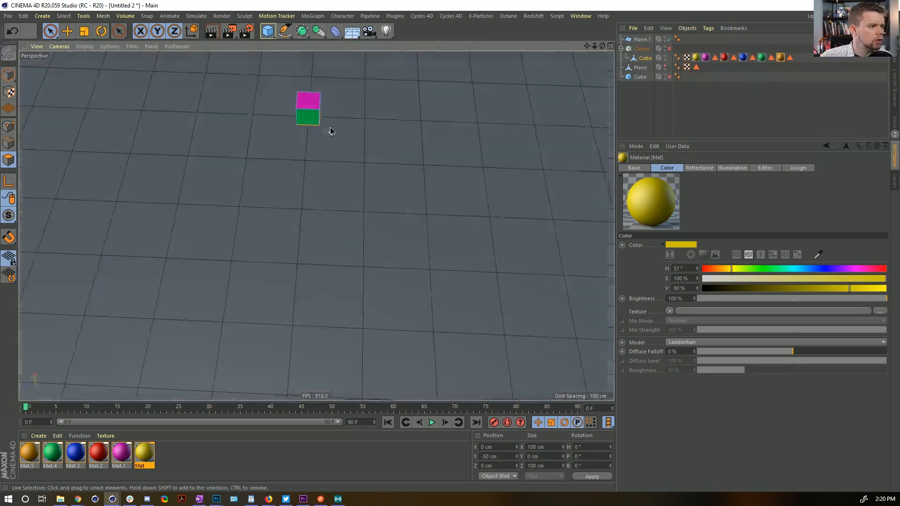
{"action": "left_click", "coordinate": [669, 49]}
{"action": "right_click_drag", "start_coordinate": [470, 225], "coordinate": [279, 262], "text": "alt"}
{"action": "left_click_drag", "start_coordinate": [407, 267], "coordinate": [436, 246], "text": "alt"}
{"action": "right_click_drag", "start_coordinate": [436, 246], "coordinate": [409, 255], "text": "alt"}
{"action": "left_click_drag", "start_coordinate": [409, 255], "coordinate": [482, 186], "text": "alt"}
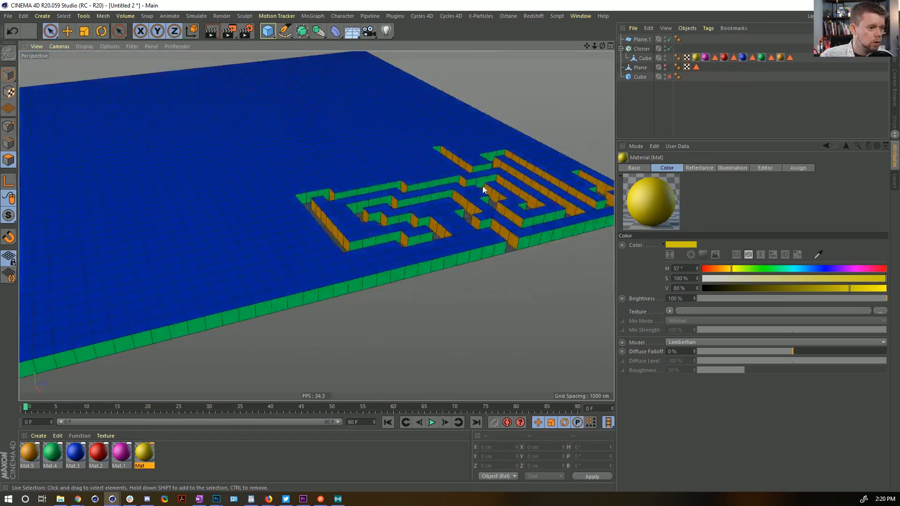
{"action": "middle_click_drag", "start_coordinate": [482, 187], "coordinate": [383, 201], "text": "alt"}
{"action": "left_click_drag", "start_coordinate": [383, 201], "coordinate": [484, 160], "text": "alt"}
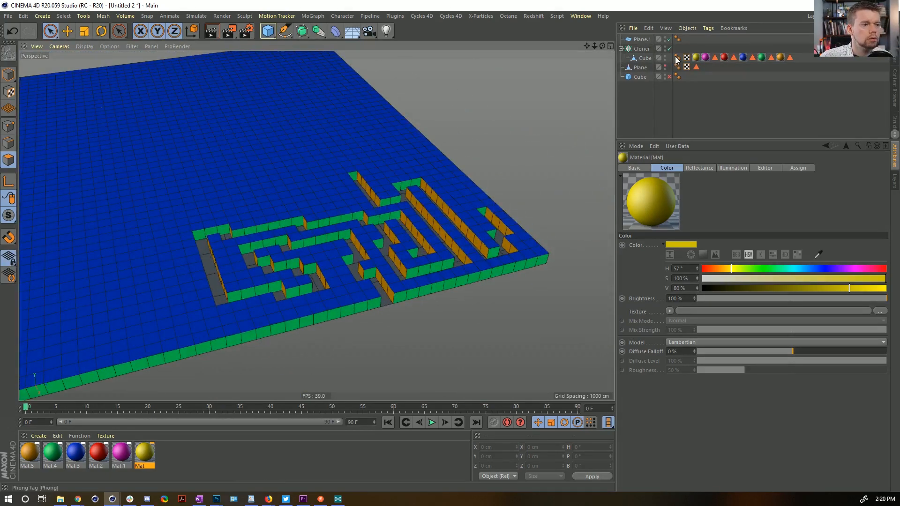
Step: Add a Plain effector to the Cloner
{"action": "left_click", "coordinate": [647, 49]}
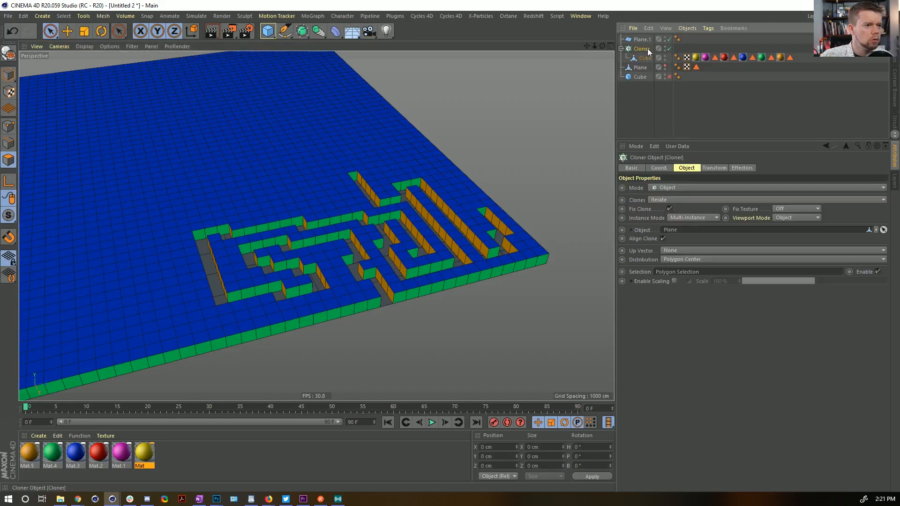
{"action": "left_click", "coordinate": [318, 15]}
{"action": "mouse_move", "coordinate": [328, 29]}
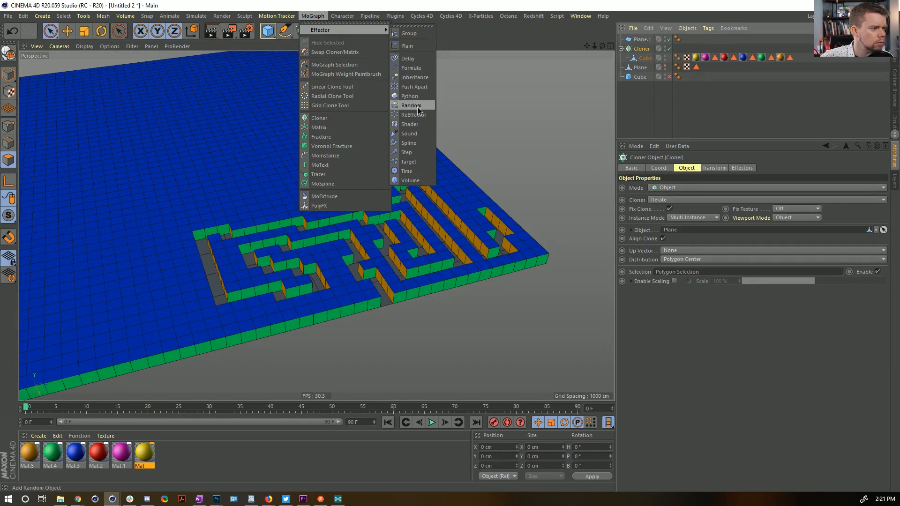
{"action": "left_click", "coordinate": [409, 46]}
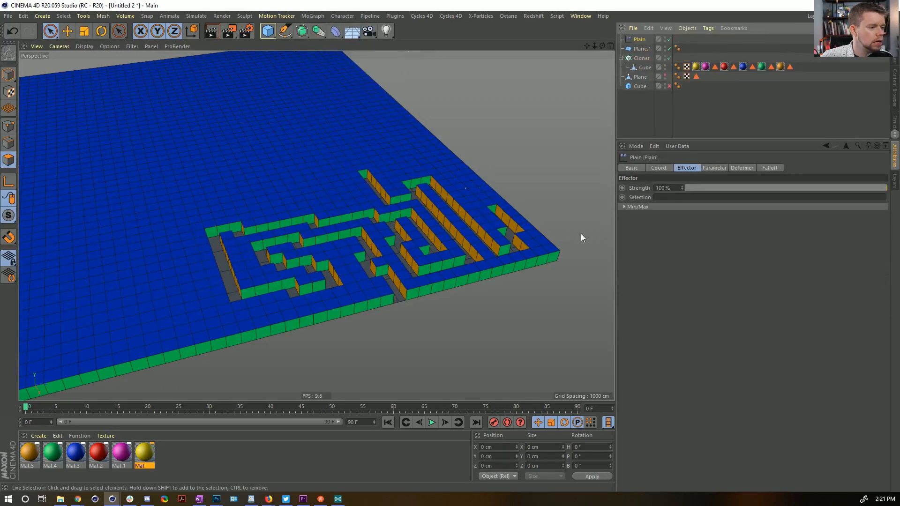
Step: Make the Plain effector drive rotation instead of position, with a heading rotation of 360°
{"action": "left_click", "coordinate": [713, 168]}
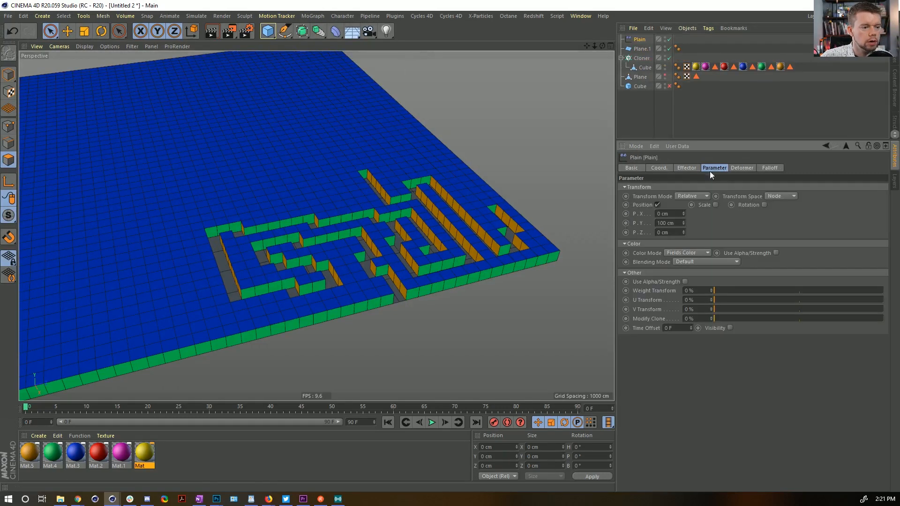
{"action": "left_click", "coordinate": [658, 205]}
{"action": "left_click", "coordinate": [746, 205]}
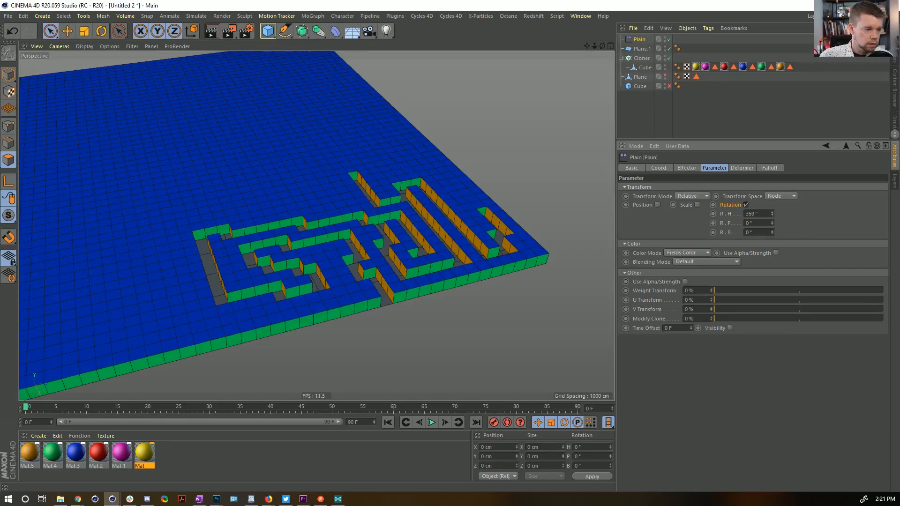
{"action": "key", "text": "ctrl+z"}
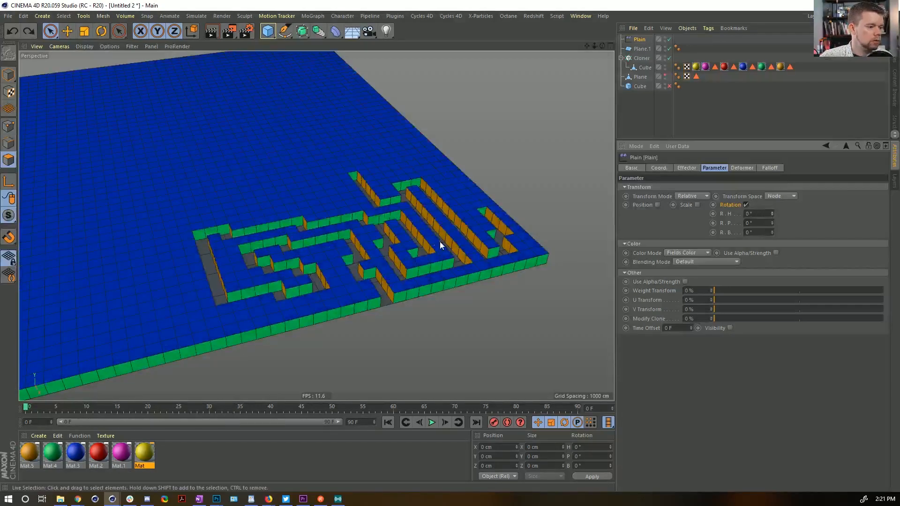
{"action": "type", "text": "36"}
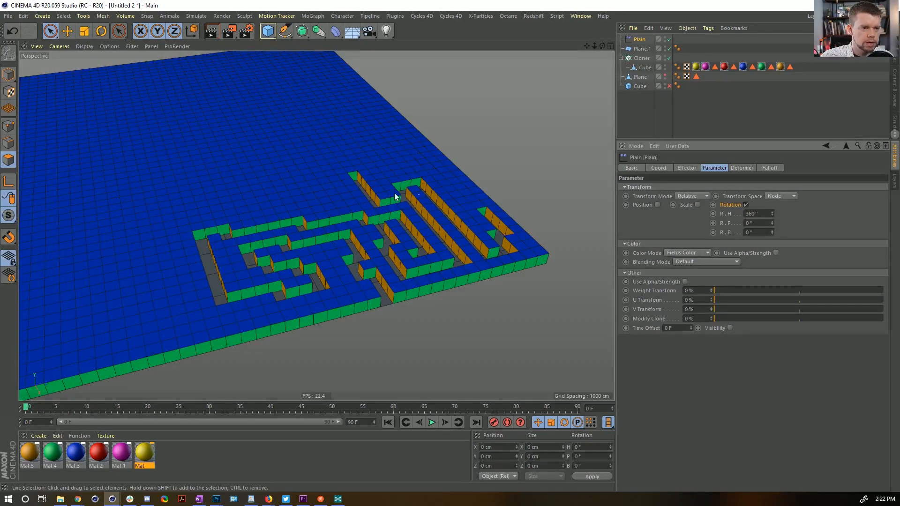
{"action": "left_click_drag", "start_coordinate": [365, 222], "coordinate": [248, 222], "text": "alt"}
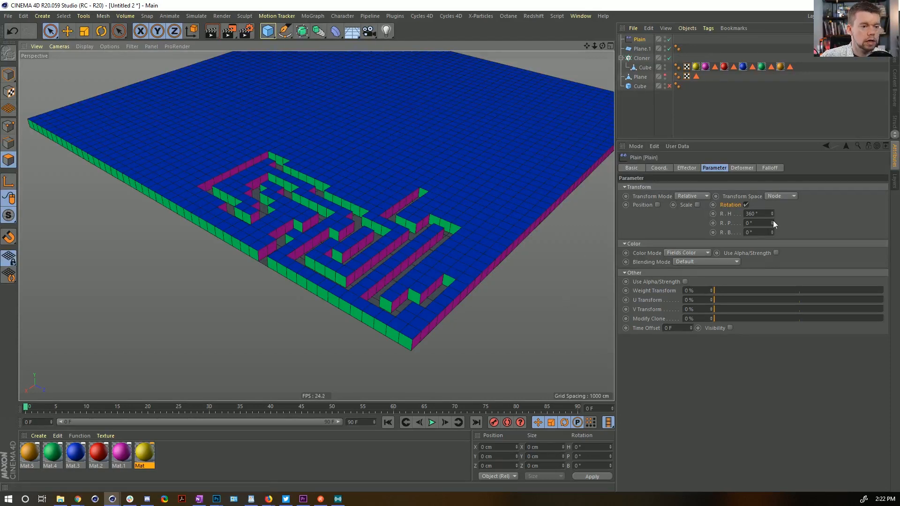
Step: Add a Random Field to the Plain effector's falloff
{"action": "left_click", "coordinate": [769, 167]}
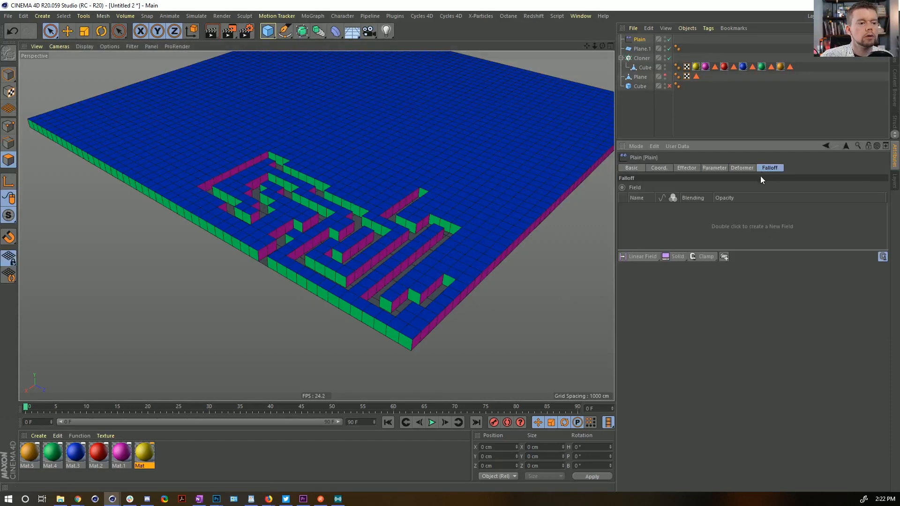
{"action": "left_click", "coordinate": [645, 257]}
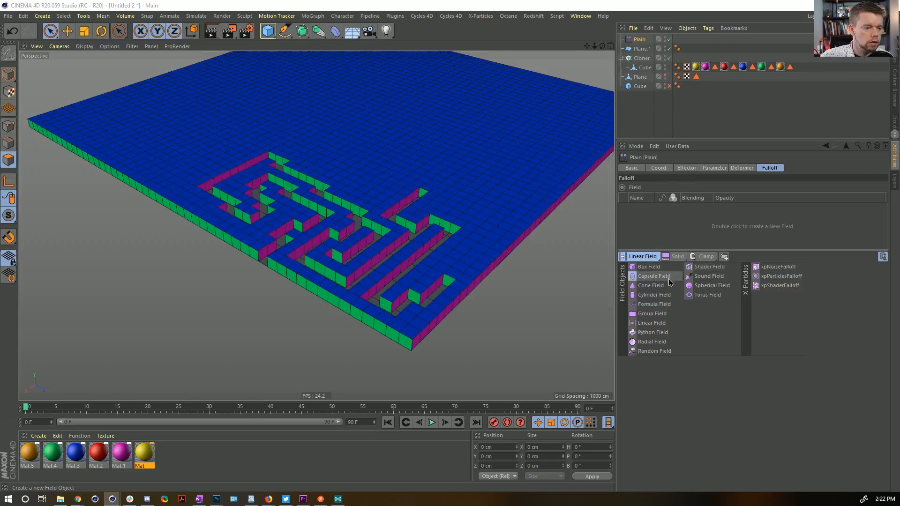
{"action": "left_click", "coordinate": [658, 351]}
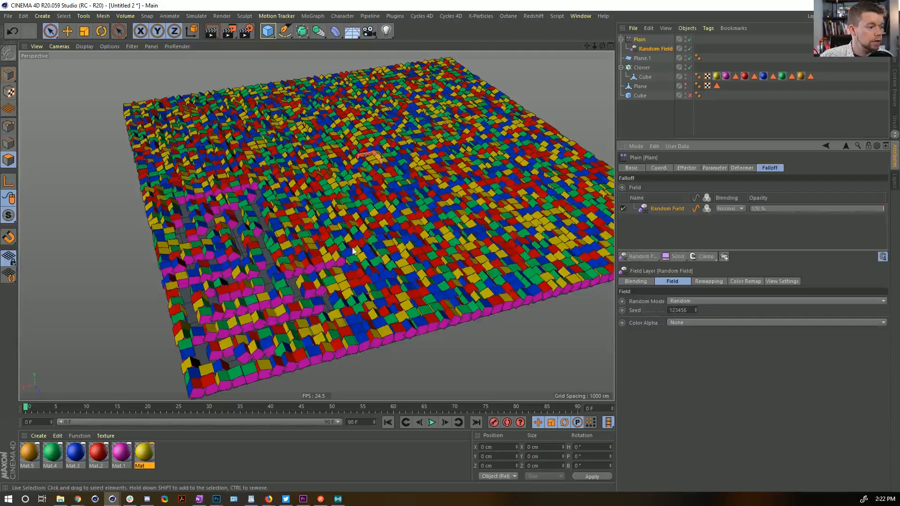
Step: Try a minimum of -100% for the Plain effector's range and return it to 0%
{"action": "left_click", "coordinate": [693, 168]}
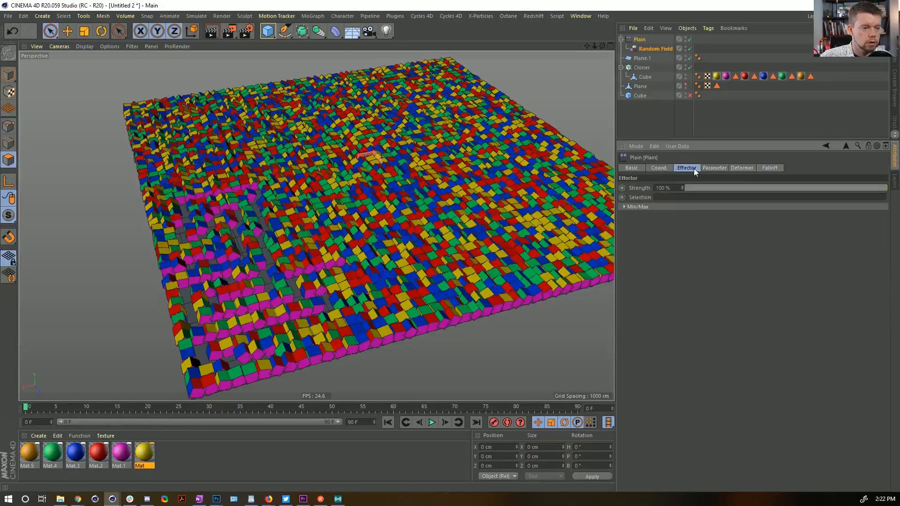
{"action": "left_click", "coordinate": [676, 207]}
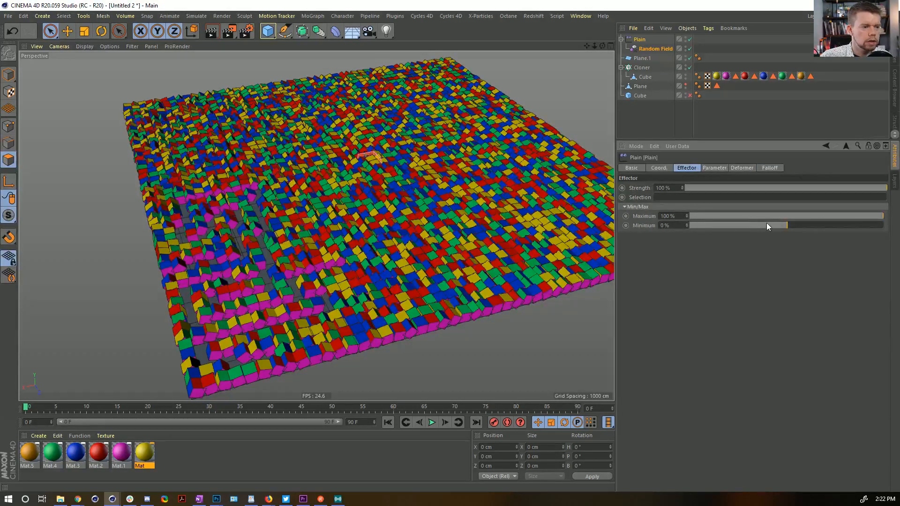
{"action": "left_click_drag", "start_coordinate": [766, 225], "coordinate": [659, 230]}
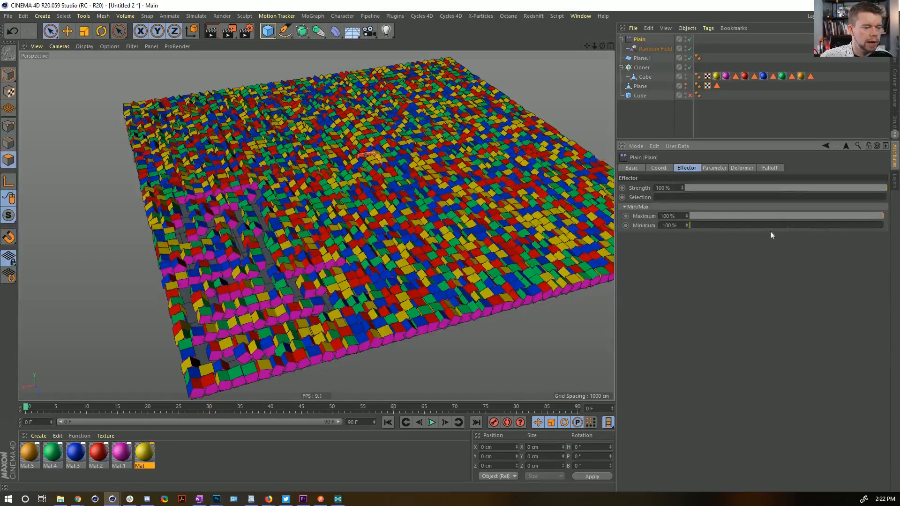
{"action": "left_click", "coordinate": [787, 227]}
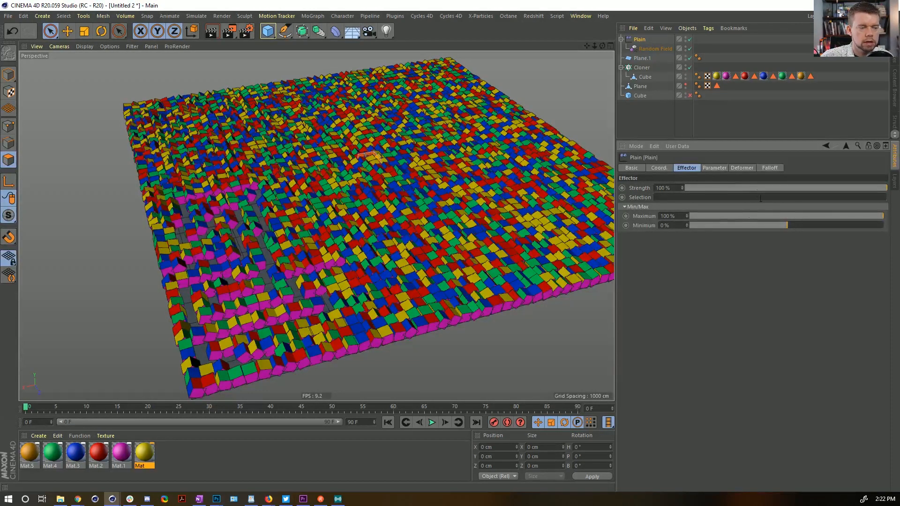
Step: Add a Quantize modifier layer above the Random Field in the Plain effector's falloff
{"action": "left_click", "coordinate": [715, 168]}
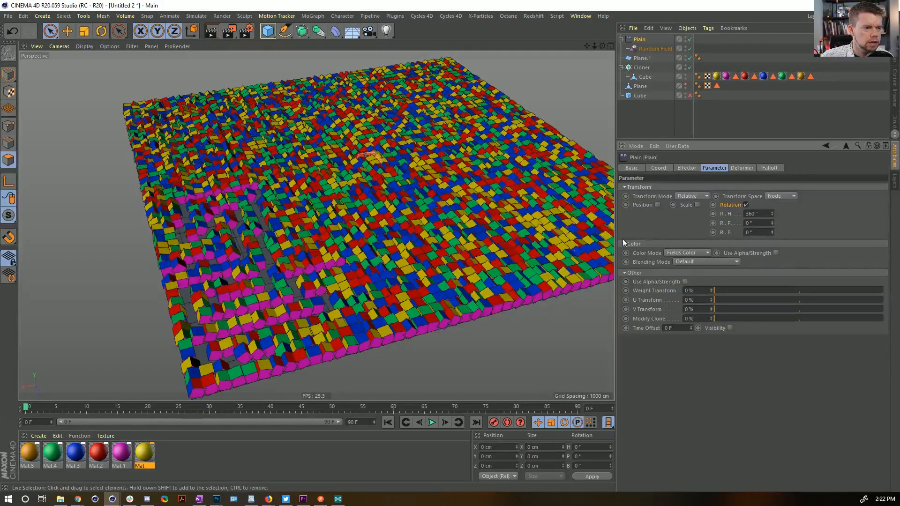
{"action": "left_click", "coordinate": [766, 169]}
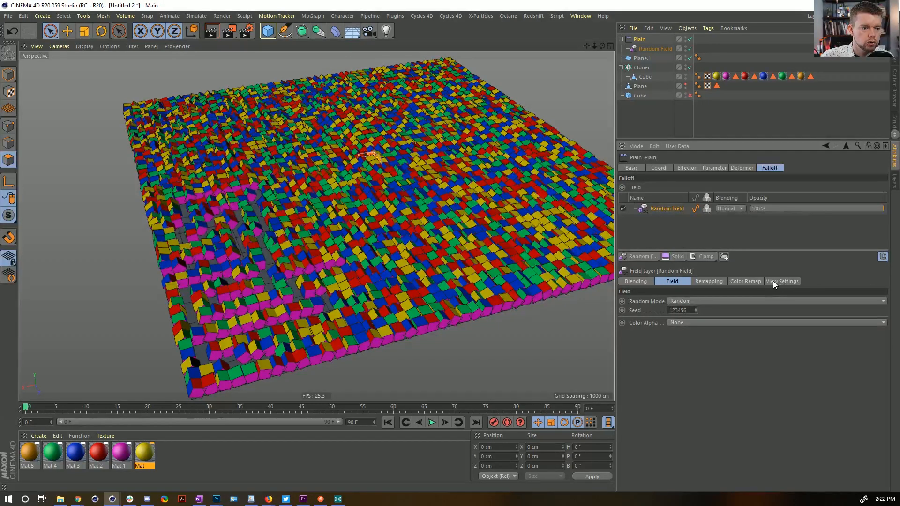
{"action": "left_click", "coordinate": [705, 258]}
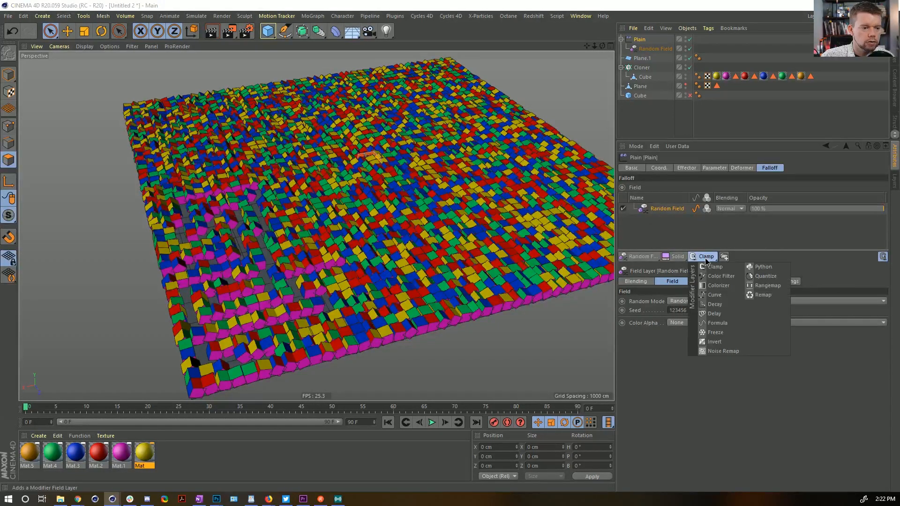
{"action": "left_click", "coordinate": [764, 276]}
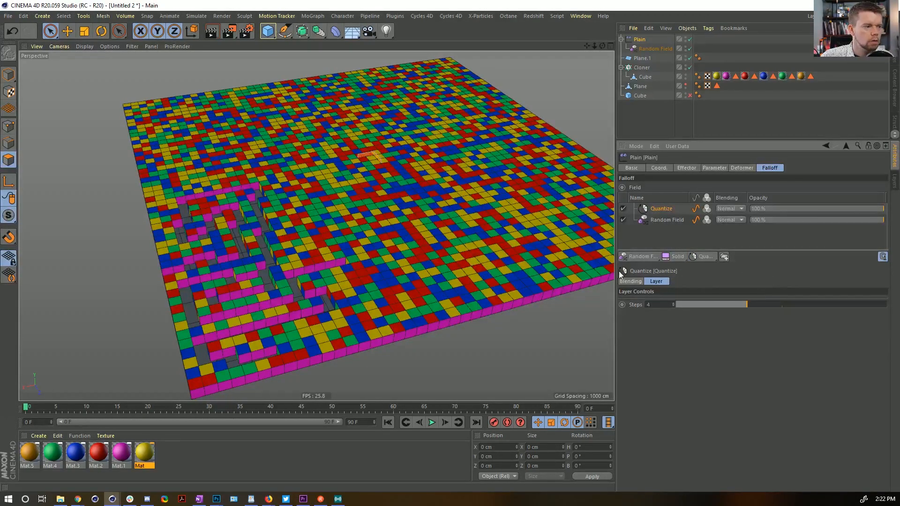
Step: Inspect the quantized cube orientations across the field and along the circuit-path gaps, and review the Plain effector's settings
{"action": "left_click_drag", "start_coordinate": [403, 206], "coordinate": [520, 169], "text": "alt"}
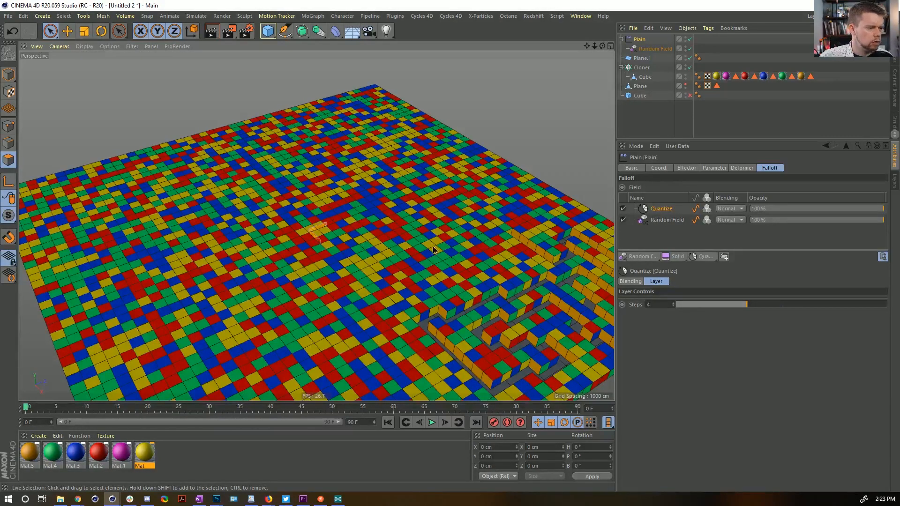
{"action": "left_click_drag", "start_coordinate": [434, 249], "coordinate": [381, 246], "text": "alt"}
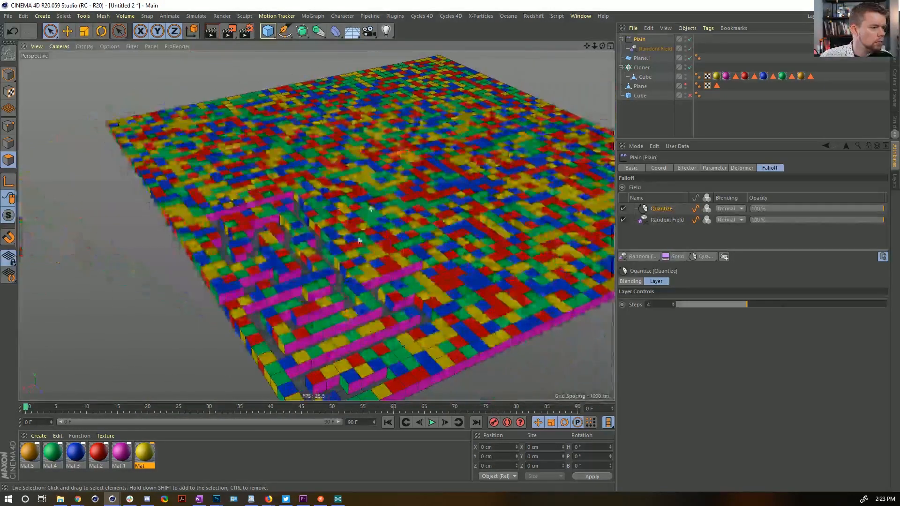
{"action": "middle_click_drag", "start_coordinate": [413, 220], "coordinate": [319, 231], "text": "alt"}
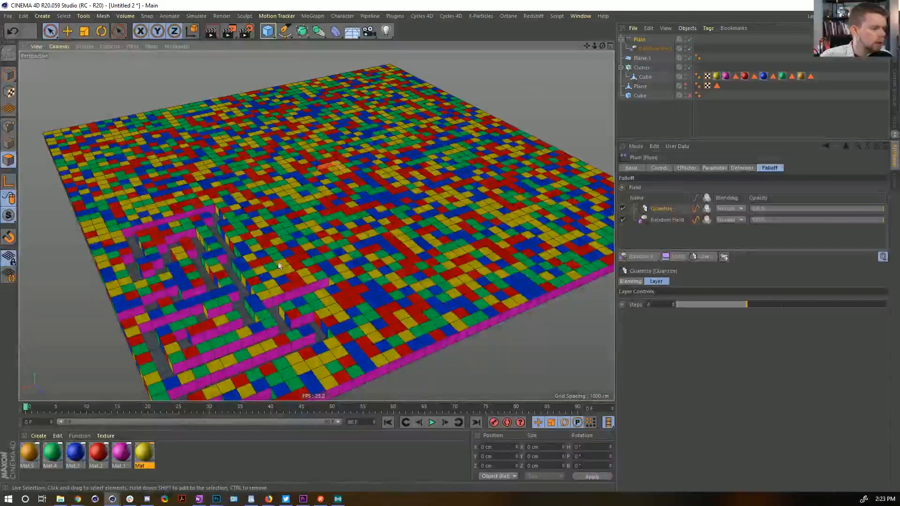
{"action": "left_click_drag", "start_coordinate": [330, 245], "coordinate": [438, 231], "text": "alt"}
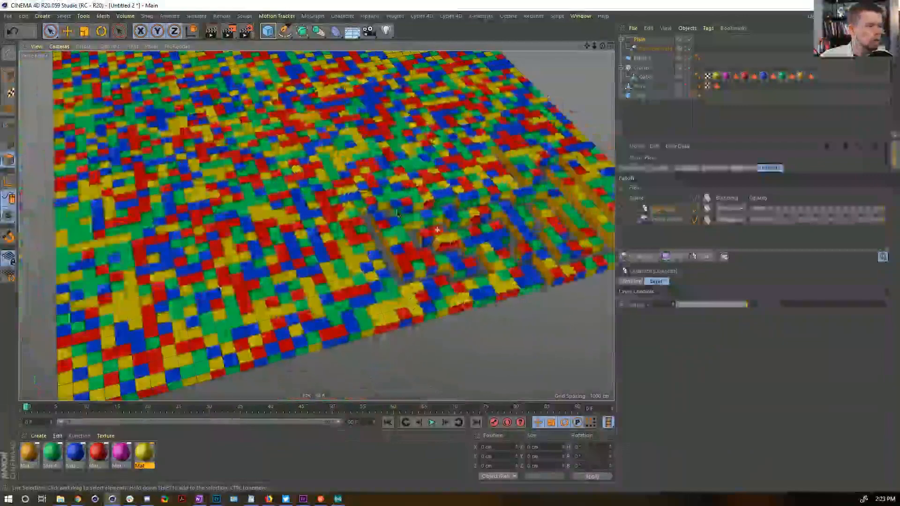
{"action": "left_click", "coordinate": [709, 168]}
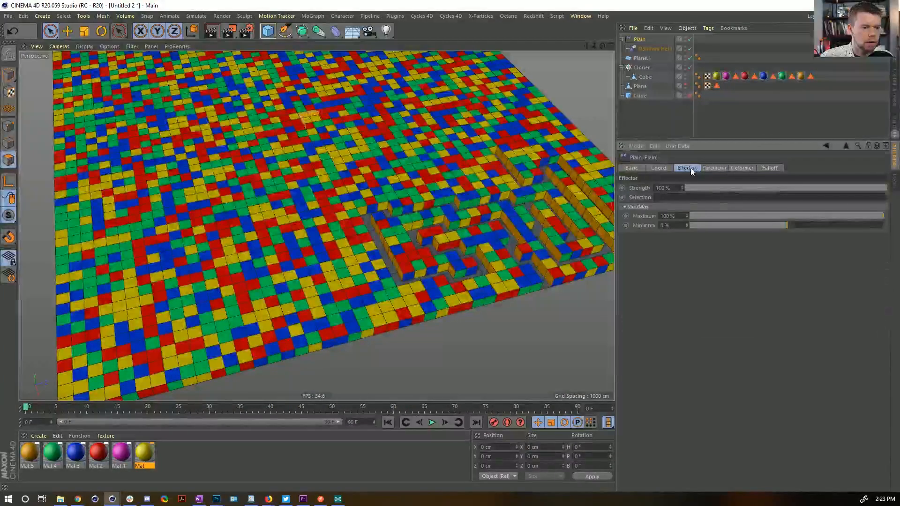
{"action": "left_click", "coordinate": [687, 168]}
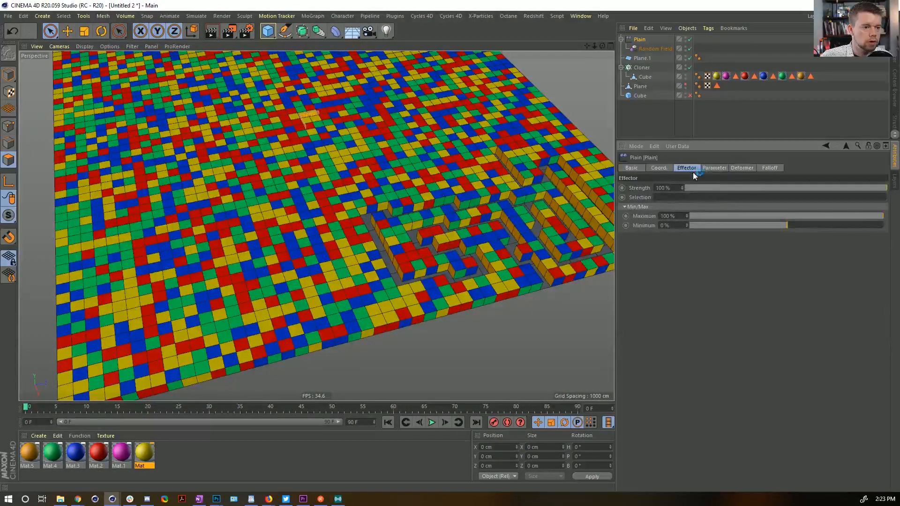
{"action": "left_click", "coordinate": [710, 168]}
Step: Raise the Random Field's seed step by step to 123471 to reshuffle the cube face colors
{"action": "left_click", "coordinate": [642, 48]}
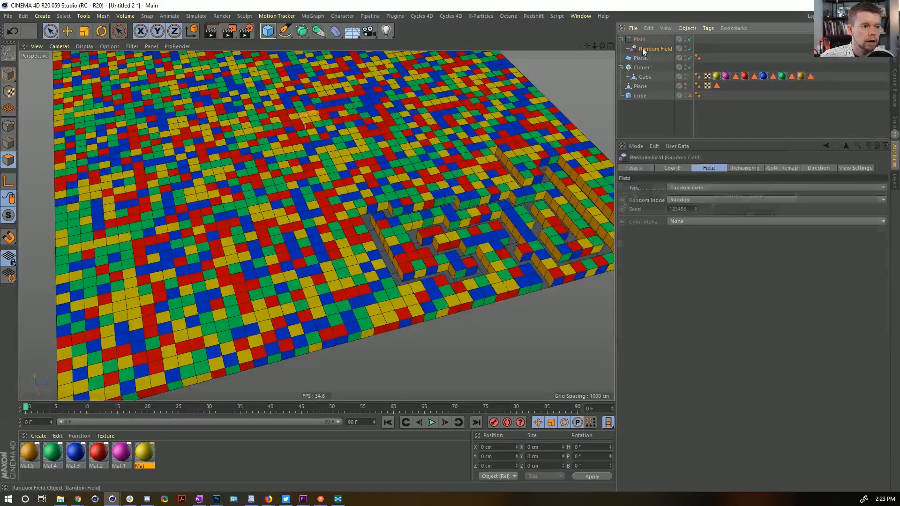
{"action": "left_click", "coordinate": [695, 207]}
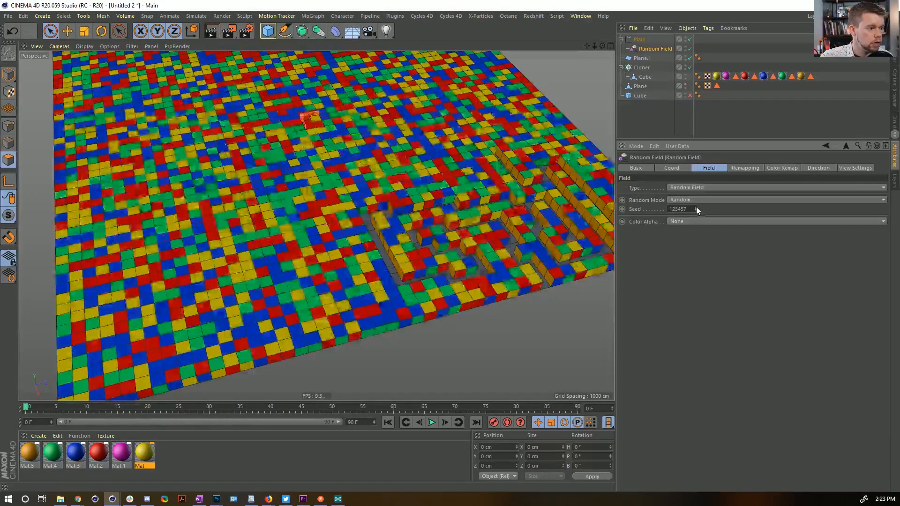
{"action": "left_click", "coordinate": [696, 208]}
{"action": "left_click", "coordinate": [696, 208]}
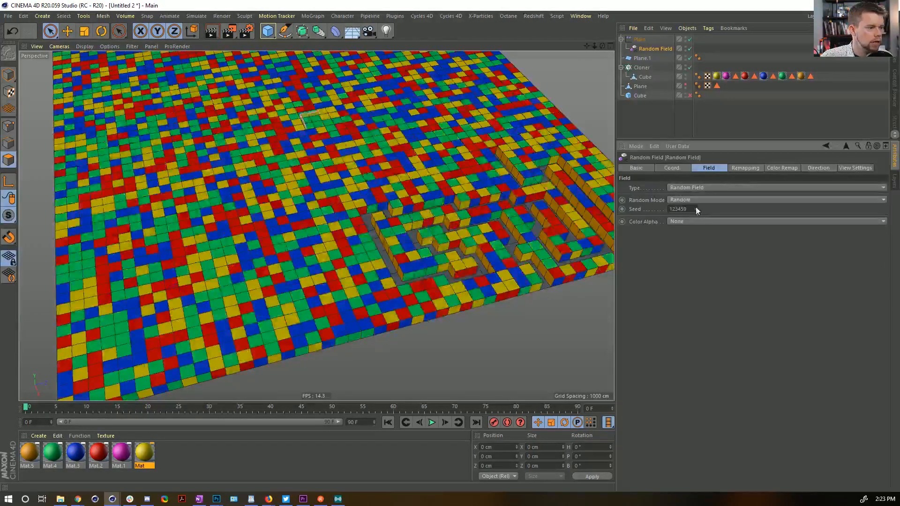
{"action": "left_click", "coordinate": [695, 207]}
{"action": "left_click", "coordinate": [695, 207]}
{"action": "left_click", "coordinate": [695, 207]}
{"action": "left_click", "coordinate": [695, 207]}
{"action": "left_click", "coordinate": [695, 207]}
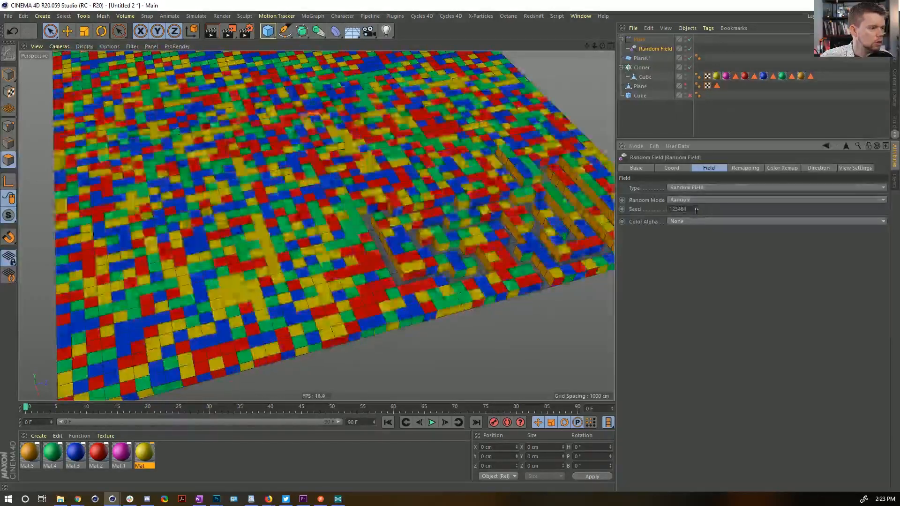
{"action": "left_click_drag", "start_coordinate": [696, 210], "coordinate": [695, 207]}
Step: Duplicate the Plain effector together with its Random Field
{"action": "left_click_drag", "start_coordinate": [389, 197], "coordinate": [400, 229], "text": "alt"}
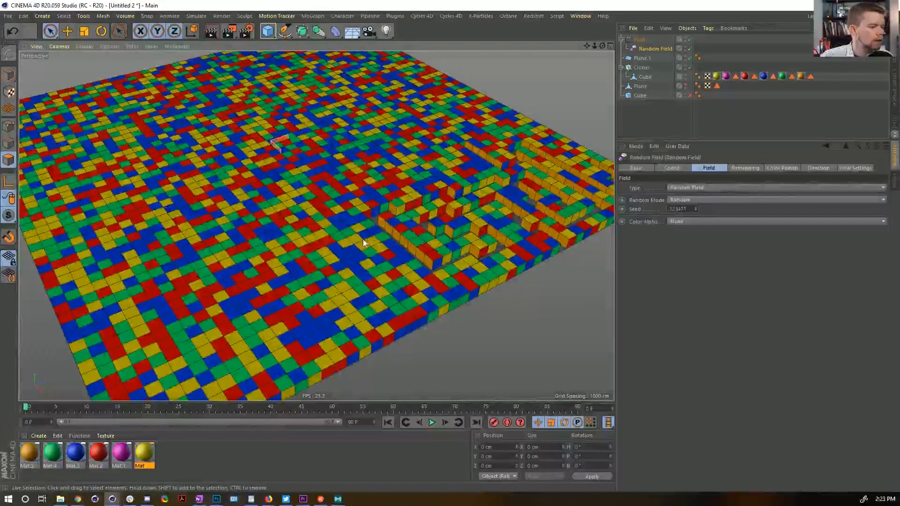
{"action": "left_click_drag", "start_coordinate": [423, 158], "coordinate": [401, 191], "text": "alt"}
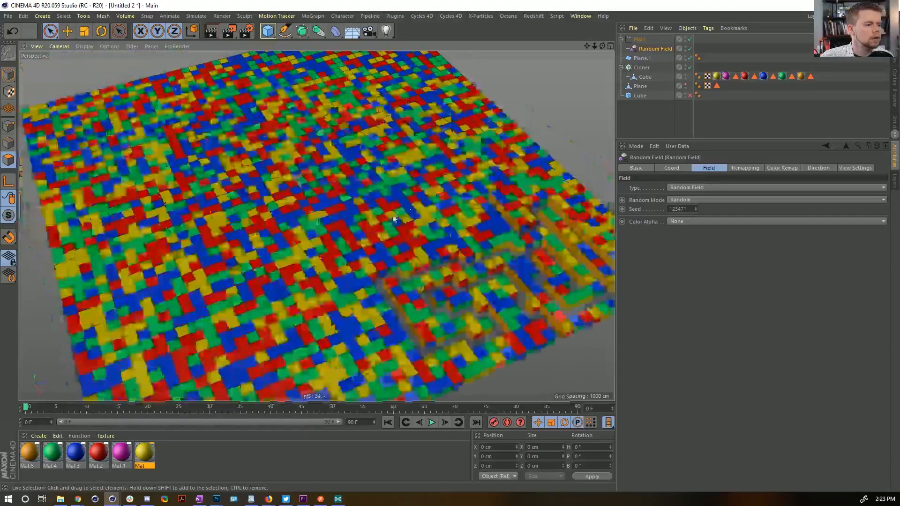
{"action": "left_click_drag", "start_coordinate": [325, 196], "coordinate": [302, 172], "text": "alt"}
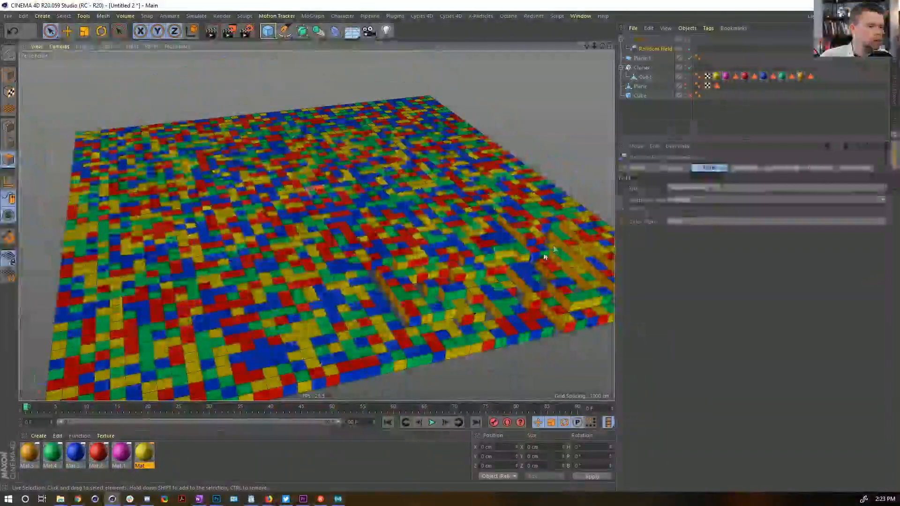
{"action": "left_click", "coordinate": [639, 40]}
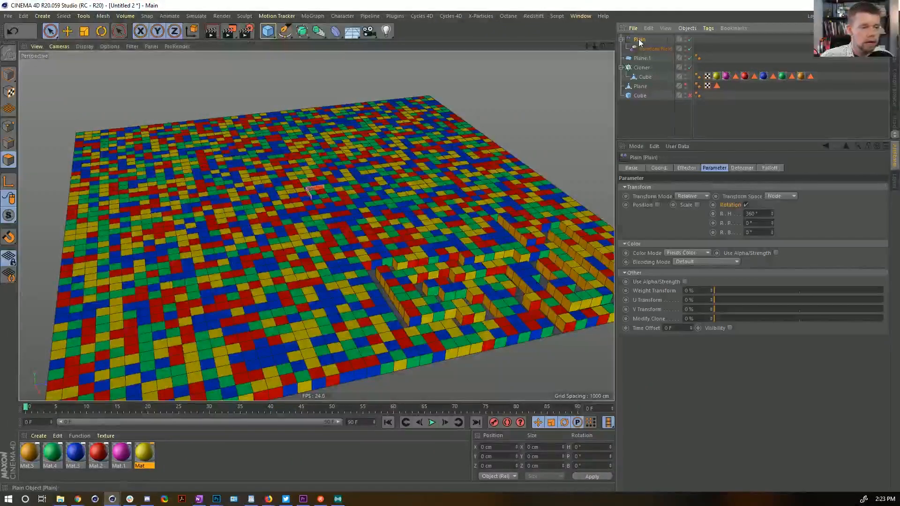
{"action": "key", "text": "ctrl+c"}
{"action": "key", "text": "ctrl+v"}
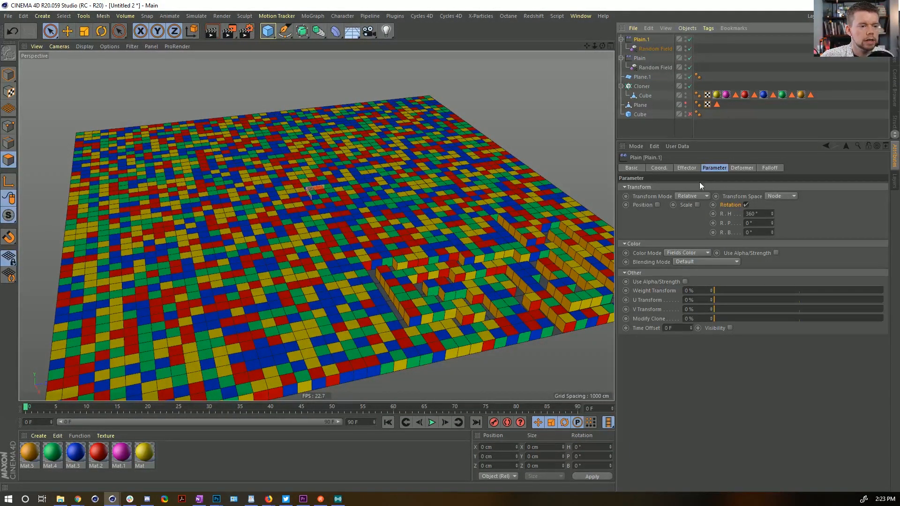
Step: Rename the original Plain effector as "Plain Rot H"
{"action": "left_click", "coordinate": [638, 59]}
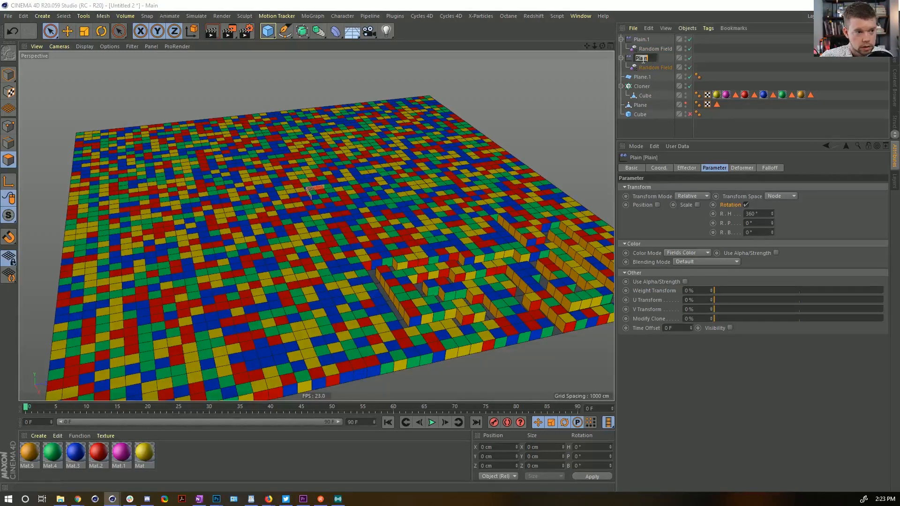
{"action": "double_click", "coordinate": [651, 58]}
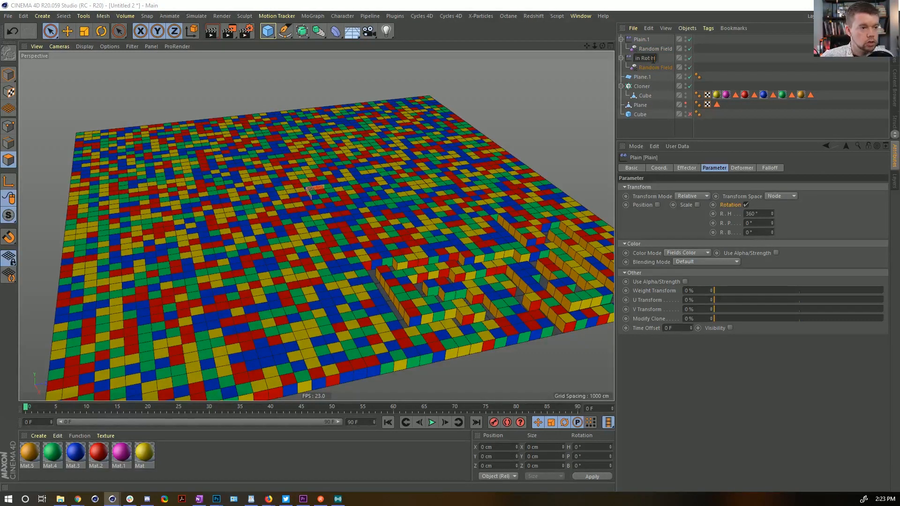
{"action": "type", "text": "Rot H"}
Step: Add the duplicated Plain.1 effector to the Cloner's effectors list
{"action": "left_click", "coordinate": [648, 40]}
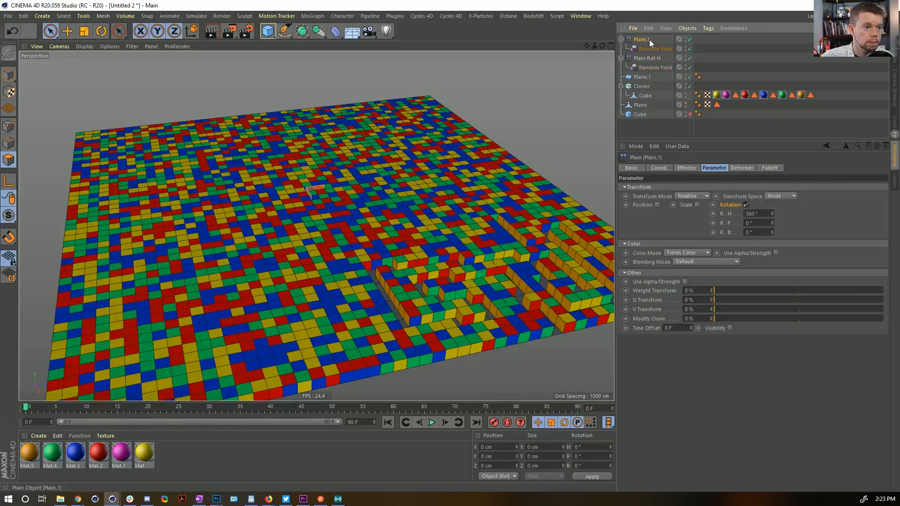
{"action": "left_click", "coordinate": [640, 86]}
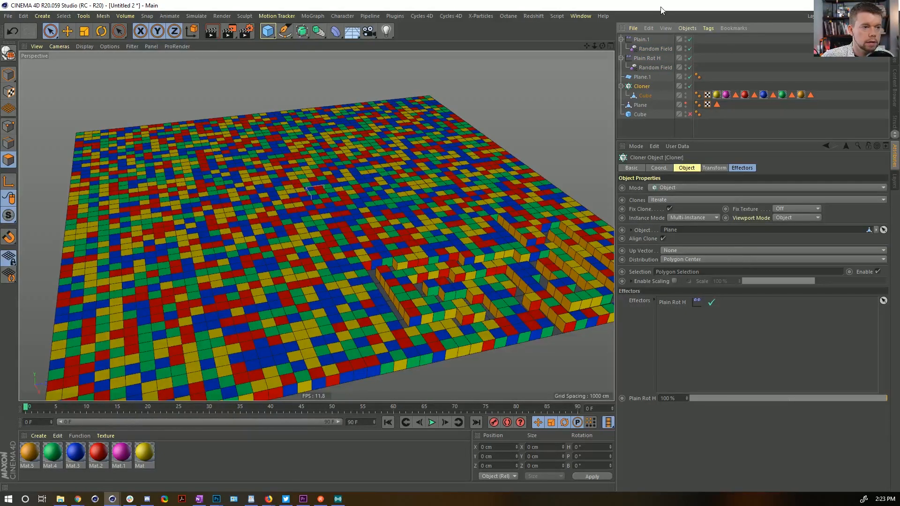
{"action": "left_click_drag", "start_coordinate": [641, 39], "coordinate": [678, 330]}
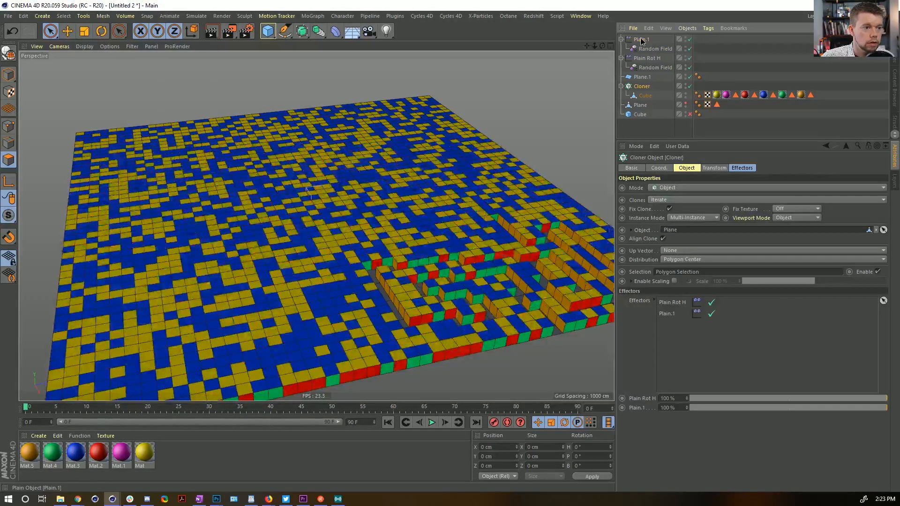
Step: Set Plain.1's heading rotation to 0° and its pitch rotation to 90°
{"action": "left_click", "coordinate": [641, 40]}
{"action": "double_click", "coordinate": [762, 214]}
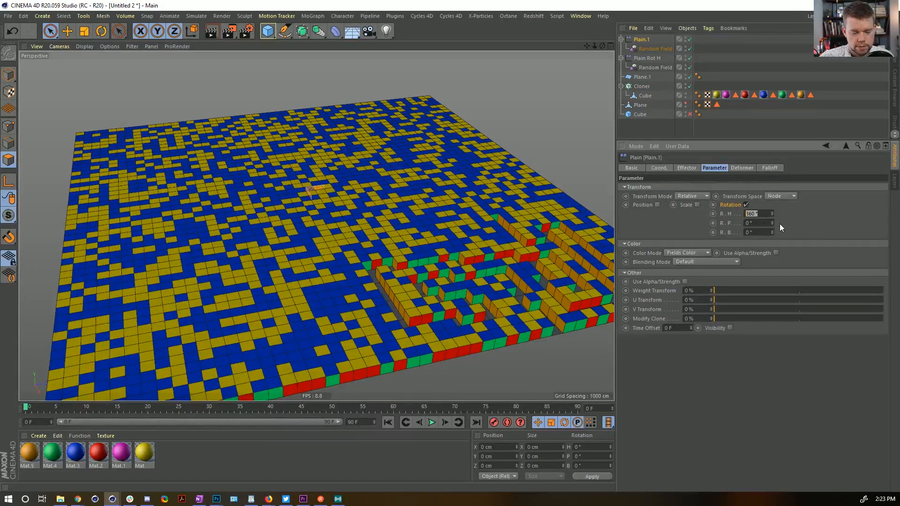
{"action": "type", "text": "0"}
{"action": "key", "text": "Tab"}
{"action": "type", "text": "90"}
{"action": "key", "text": "Return"}
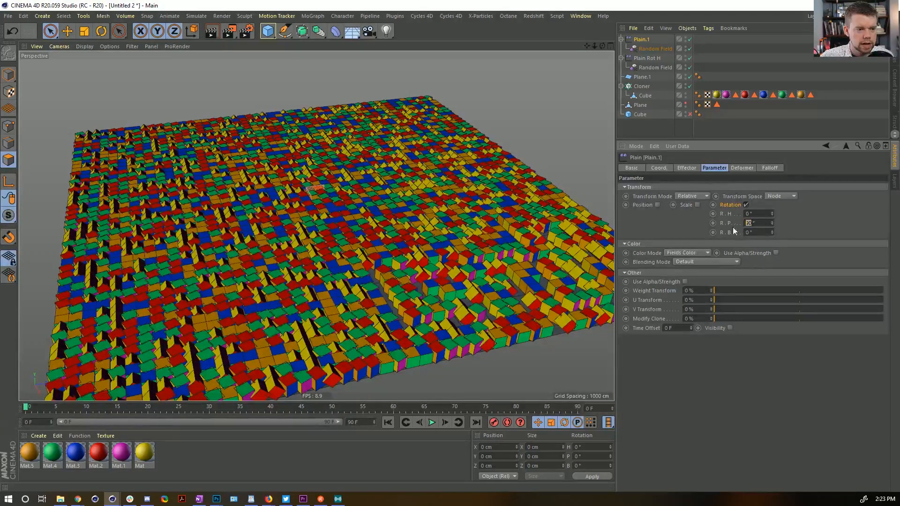
Step: Try a 90° bank rotation on Plain.1 with pitch at 0°, and sweep the bank value far into the negatives
{"action": "type", "text": "90"}
{"action": "key", "text": "Return"}
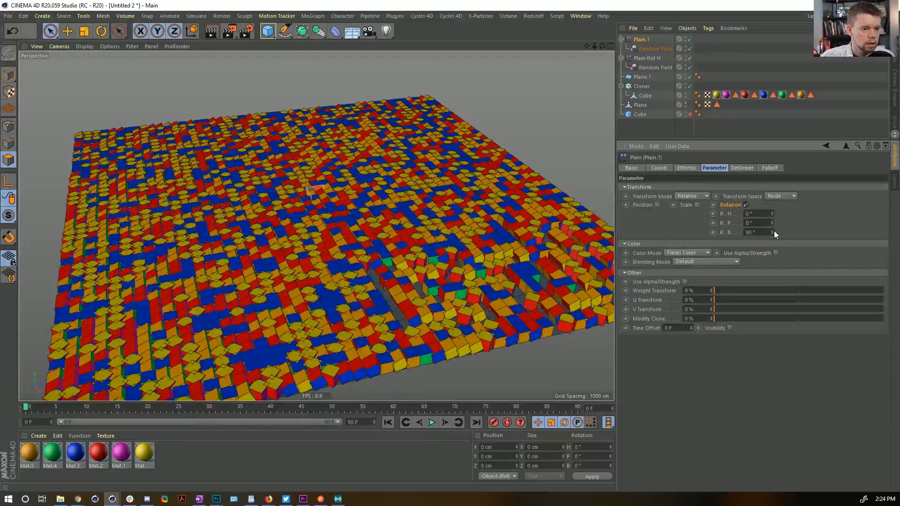
{"action": "left_click_drag", "start_coordinate": [771, 232], "coordinate": [771, 497]}
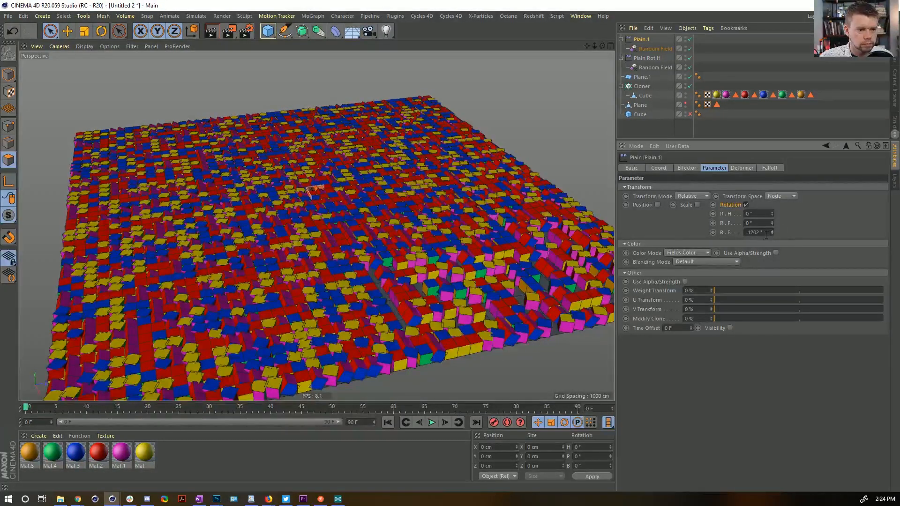
Step: Set Plain.1's bank rotation to 0° and its pitch rotation to 360°
{"action": "left_click", "coordinate": [765, 233]}
{"action": "type", "text": "3"}
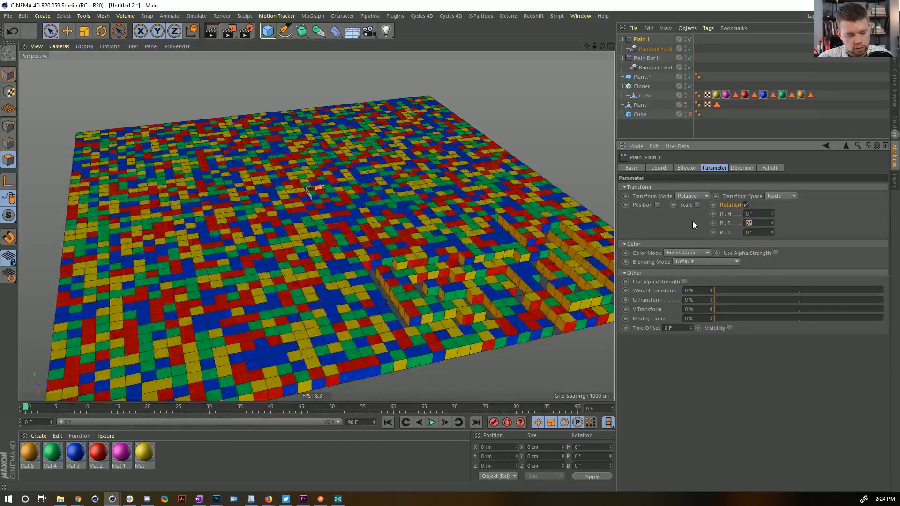
{"action": "type", "text": "360"}
{"action": "key", "text": "Return"}
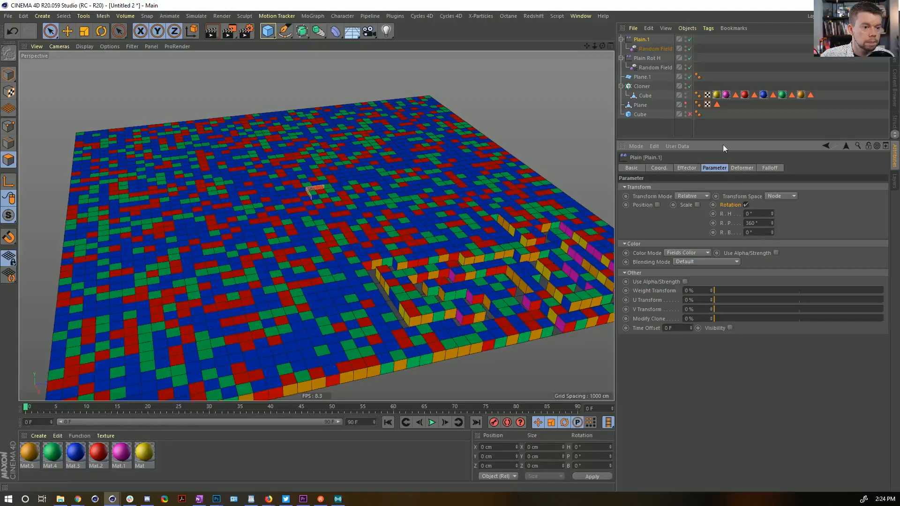
Step: Change Plain.1's transform space to Effector
{"action": "left_click_drag", "start_coordinate": [351, 208], "coordinate": [388, 231], "text": "alt"}
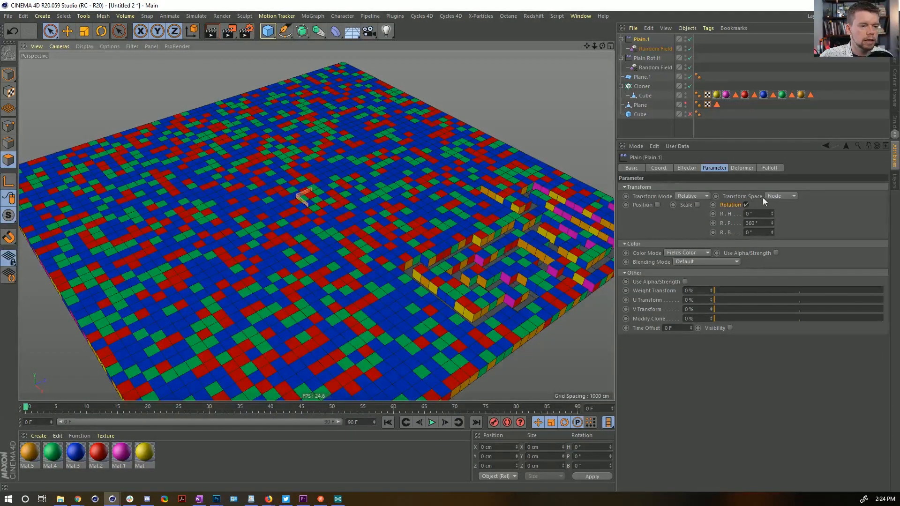
{"action": "left_click", "coordinate": [785, 199]}
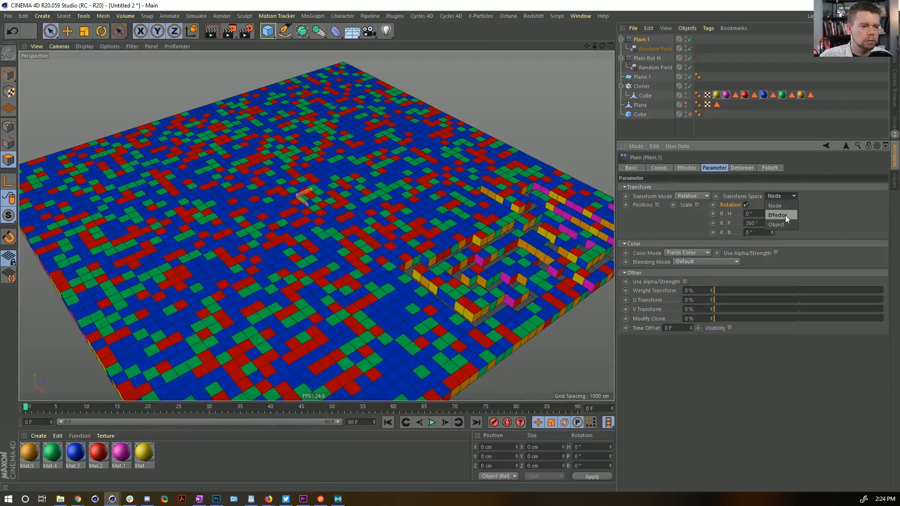
{"action": "left_click", "coordinate": [785, 216]}
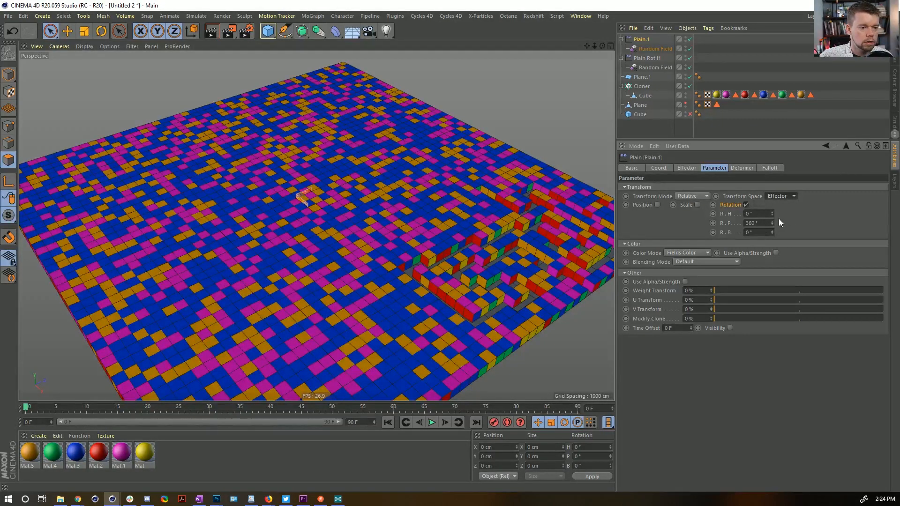
Step: Check Plain.1's falloff and effector settings, and raise its Random Field's seed step by step to 123483
{"action": "left_click", "coordinate": [768, 168]}
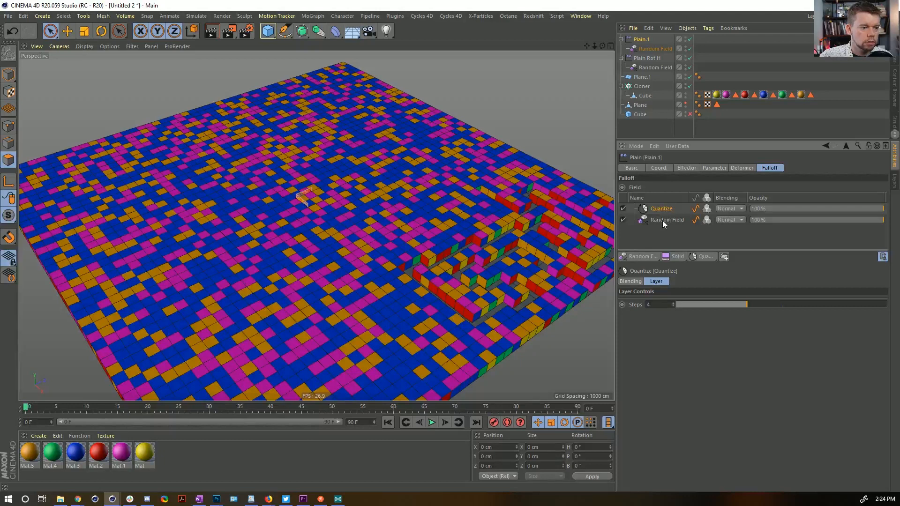
{"action": "left_click", "coordinate": [689, 170]}
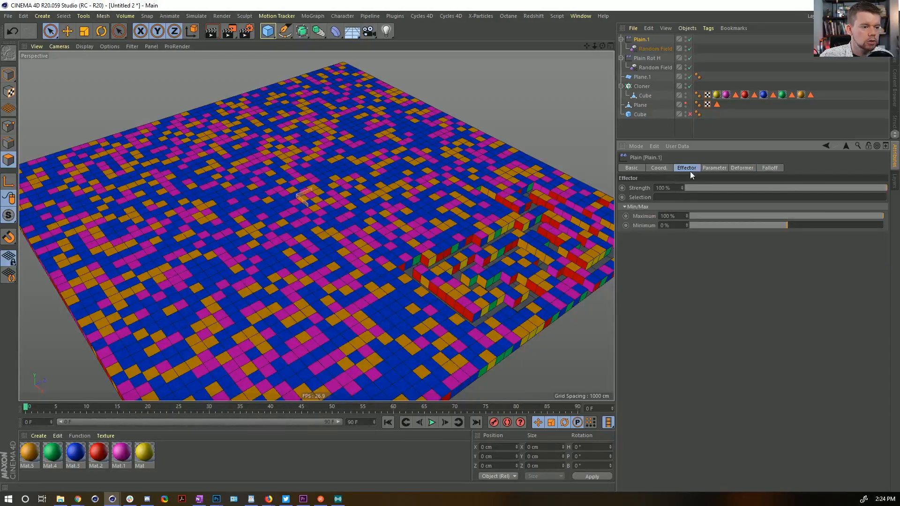
{"action": "left_click", "coordinate": [708, 167]}
{"action": "left_click", "coordinate": [684, 168]}
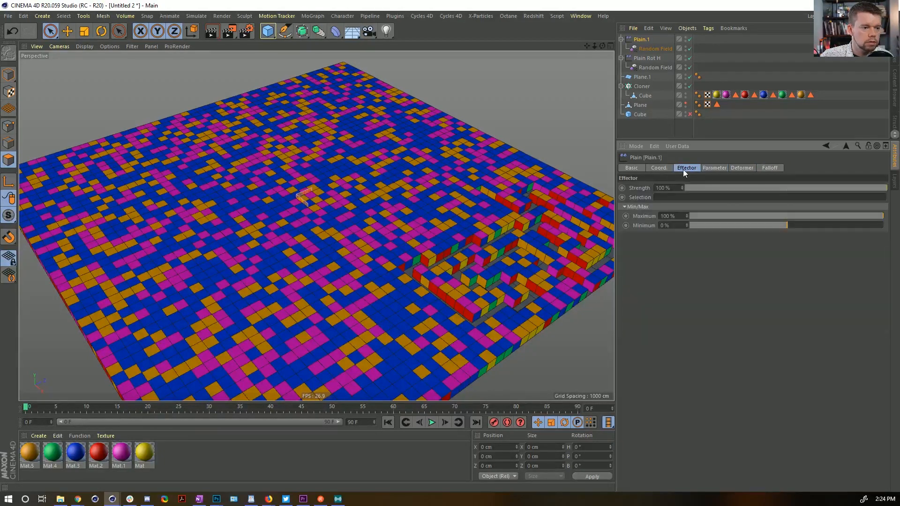
{"action": "left_click", "coordinate": [651, 49]}
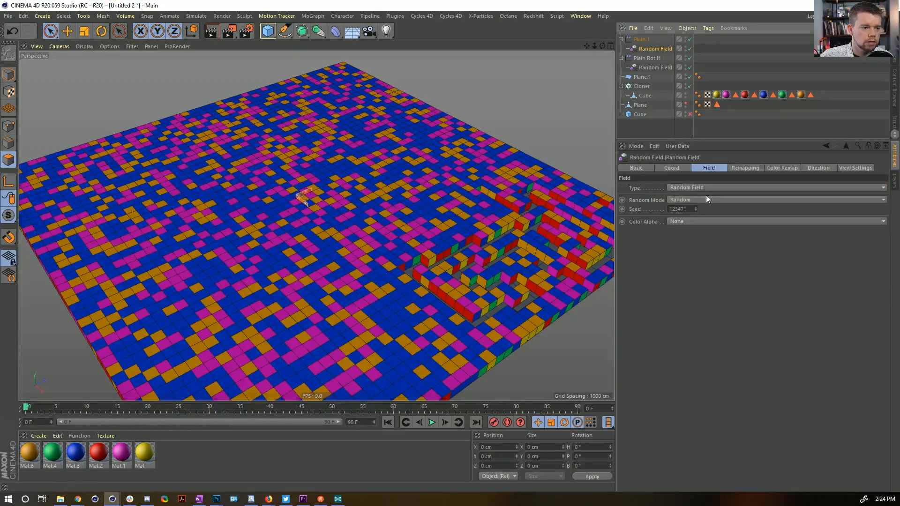
{"action": "left_click", "coordinate": [695, 207]}
{"action": "left_click", "coordinate": [696, 208]}
{"action": "left_click", "coordinate": [696, 208]}
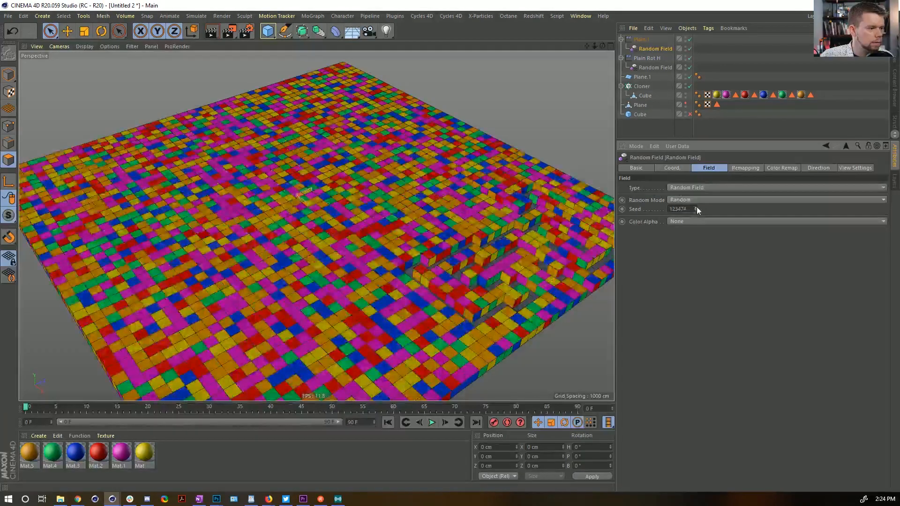
{"action": "left_click", "coordinate": [695, 208]}
{"action": "left_click", "coordinate": [696, 208]}
{"action": "left_click", "coordinate": [696, 208]}
{"action": "left_click", "coordinate": [696, 208]}
{"action": "left_click", "coordinate": [696, 208]}
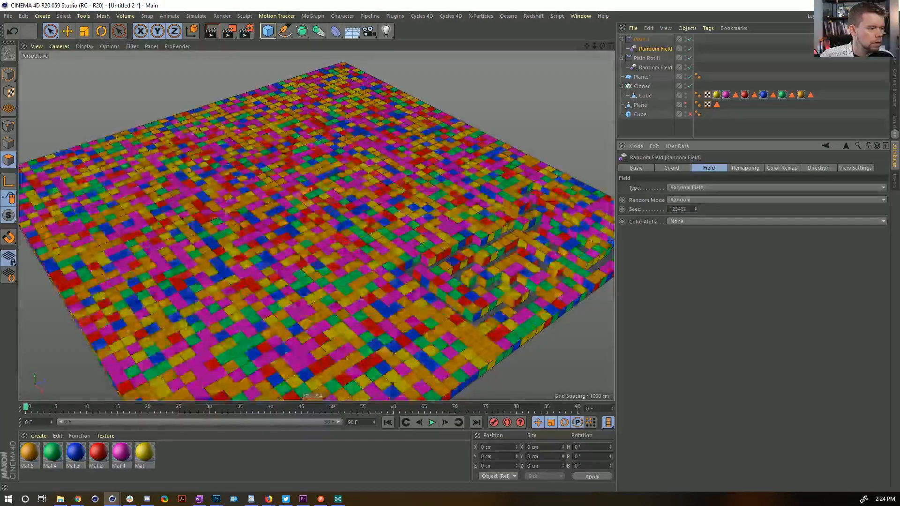
{"action": "left_click", "coordinate": [696, 208]}
Step: Examine the distribution of cube face colors across the whole field and along the circuit-path gaps from several angles
{"action": "left_click_drag", "start_coordinate": [414, 169], "coordinate": [414, 170], "text": "alt"}
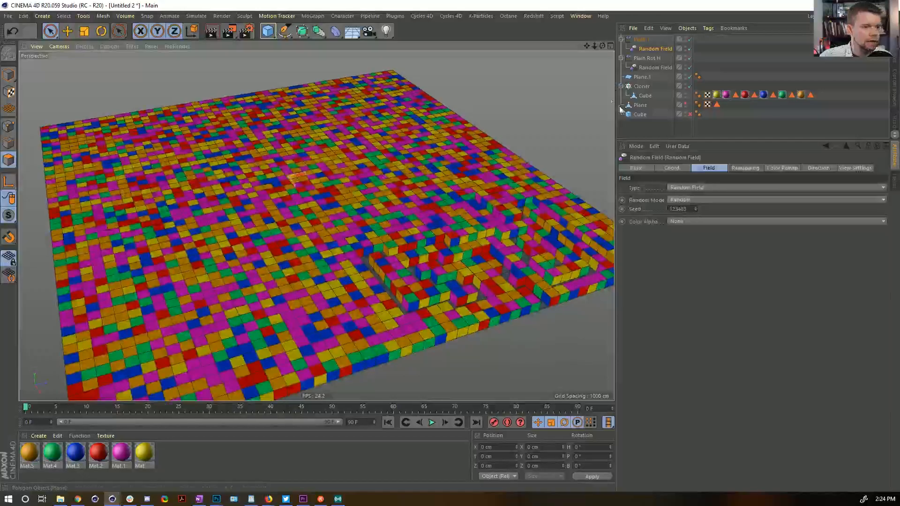
{"action": "mouse_move", "coordinate": [445, 205]}
{"action": "left_mouse_down", "text": "alt"}
{"action": "mouse_move", "coordinate": [353, 197]}
{"action": "mouse_move", "coordinate": [339, 183]}
{"action": "mouse_move", "coordinate": [328, 188]}
{"action": "mouse_move", "coordinate": [328, 166]}
{"action": "mouse_move", "coordinate": [447, 200]}
{"action": "left_mouse_up", "text": "alt"}
{"action": "right_click_drag", "start_coordinate": [442, 198], "coordinate": [362, 218], "text": "alt"}
{"action": "left_click_drag", "start_coordinate": [362, 217], "coordinate": [380, 226], "text": "alt"}
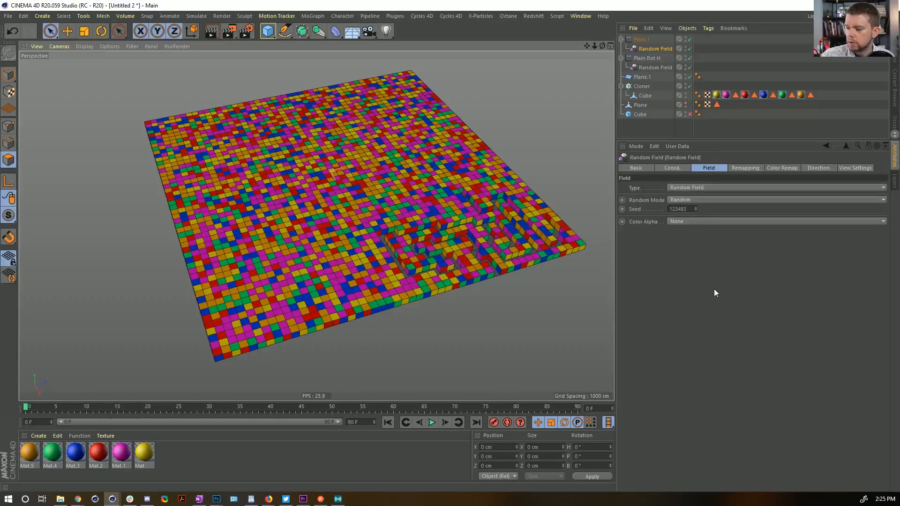
{"action": "left_click_drag", "start_coordinate": [466, 229], "coordinate": [492, 226], "text": "alt"}
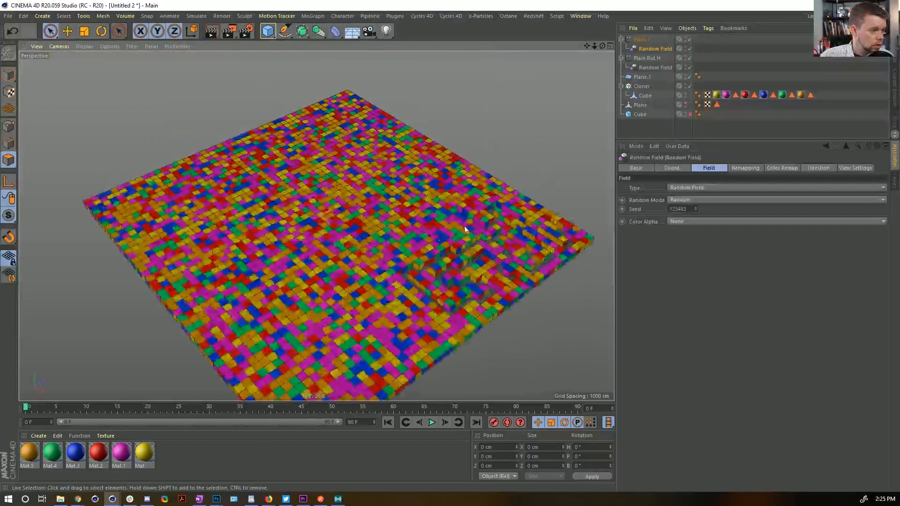
{"action": "right_click_drag", "start_coordinate": [400, 238], "coordinate": [431, 217], "text": "alt"}
{"action": "left_click_drag", "start_coordinate": [427, 237], "coordinate": [404, 251], "text": "alt"}
{"action": "left_click_drag", "start_coordinate": [333, 270], "coordinate": [313, 249], "text": "alt"}
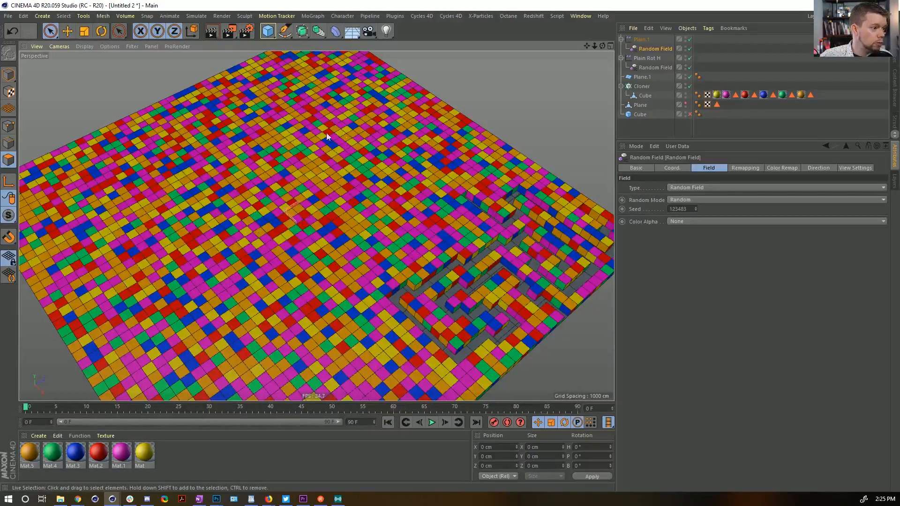
{"action": "left_click_drag", "start_coordinate": [417, 193], "coordinate": [347, 164], "text": "alt"}
{"action": "left_click_drag", "start_coordinate": [333, 204], "coordinate": [417, 206], "text": "alt"}
{"action": "left_click_drag", "start_coordinate": [384, 248], "coordinate": [375, 217], "text": "alt"}
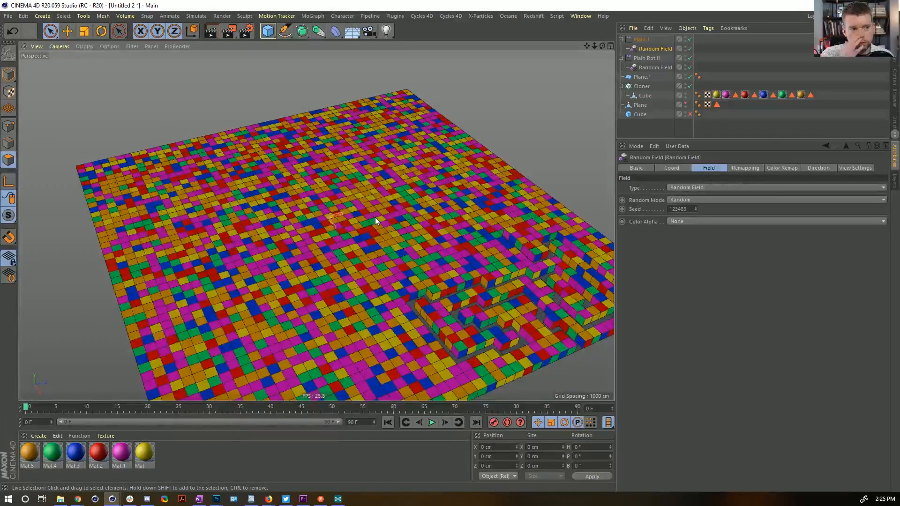
Step: Try a heading rotation of 270° on the Plain Rot H effector
{"action": "left_click", "coordinate": [649, 59]}
{"action": "left_click", "coordinate": [714, 168]}
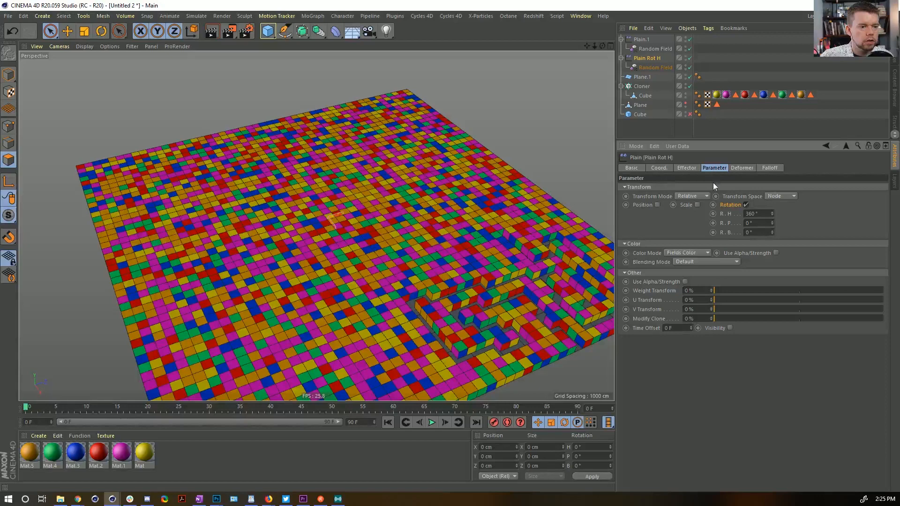
{"action": "double_click", "coordinate": [760, 214]}
{"action": "type", "text": "3"}
{"action": "type", "text": "70"}
{"action": "key", "text": "Return"}
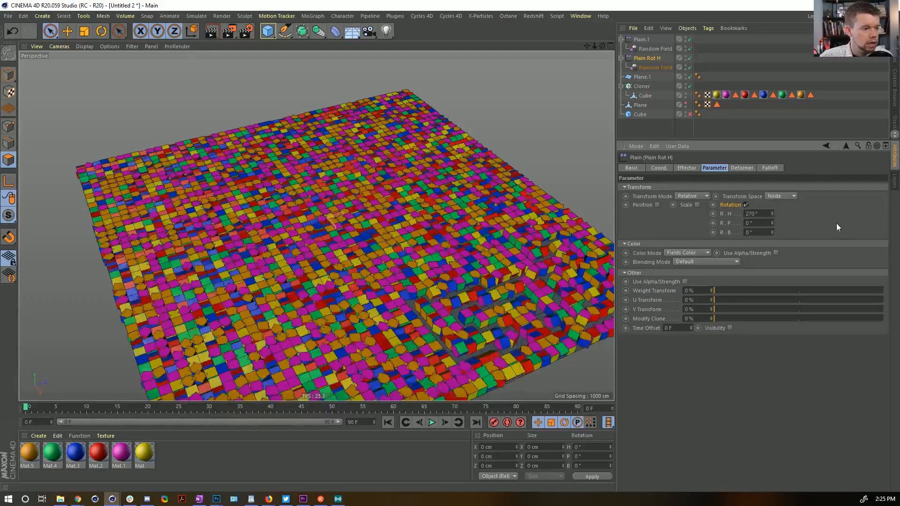
Step: Try 3 steps for the Quantize layer in Plain Rot H's falloff, undo it, and compare the Random Field layer's settings
{"action": "left_click", "coordinate": [742, 168]}
{"action": "left_click", "coordinate": [769, 168]}
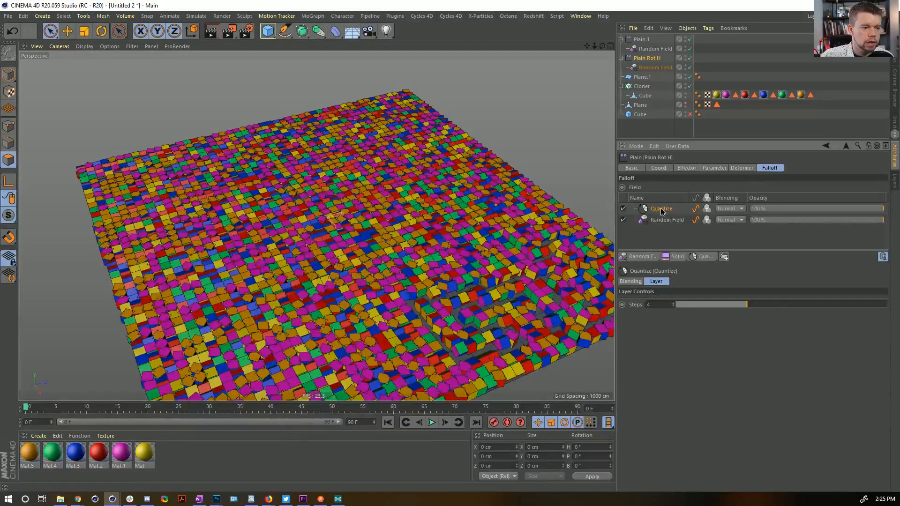
{"action": "left_click", "coordinate": [673, 306]}
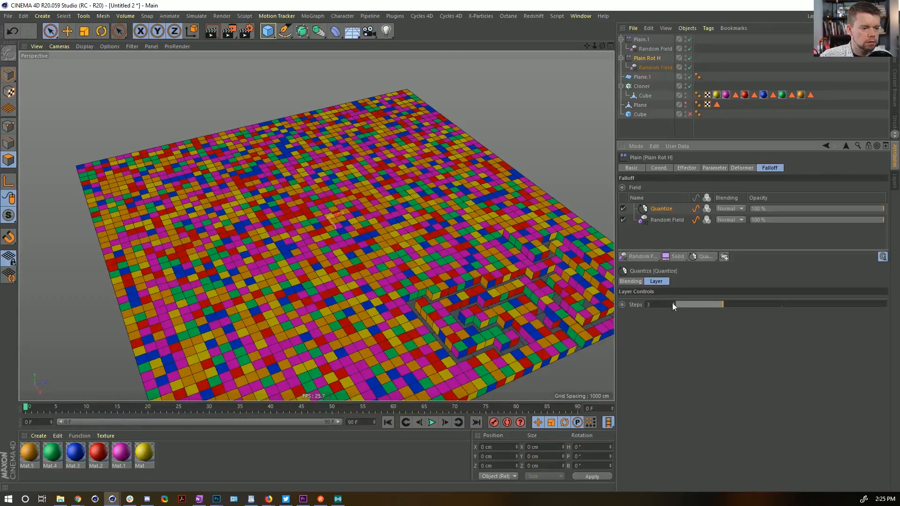
{"action": "left_click", "coordinate": [665, 215]}
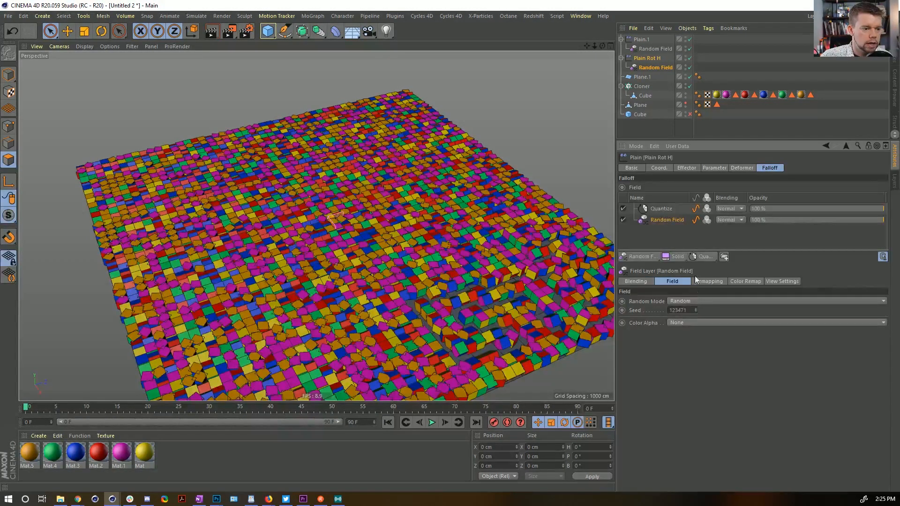
{"action": "left_click", "coordinate": [661, 209]}
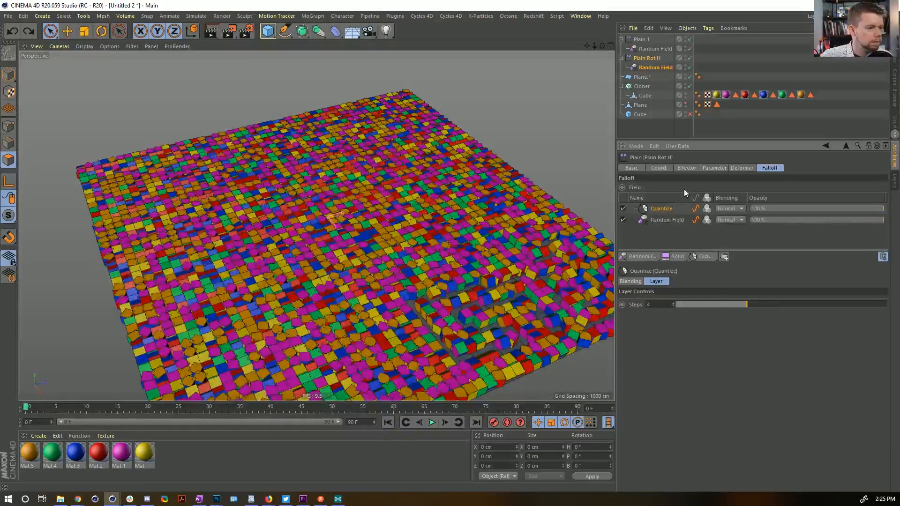
Step: Show the Plane's Polygon Selection tag settings and hide the Cloner in the viewport
{"action": "left_click_drag", "start_coordinate": [386, 211], "coordinate": [405, 272], "text": "alt"}
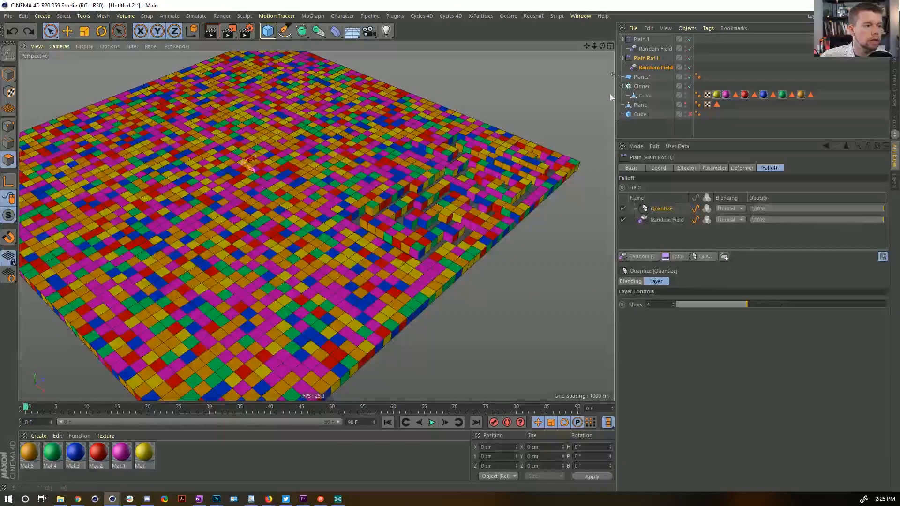
{"action": "left_click_drag", "start_coordinate": [391, 199], "coordinate": [363, 218], "text": "alt"}
{"action": "right_click_drag", "start_coordinate": [363, 218], "coordinate": [339, 187], "text": "alt"}
{"action": "left_click_drag", "start_coordinate": [339, 187], "coordinate": [422, 192], "text": "alt"}
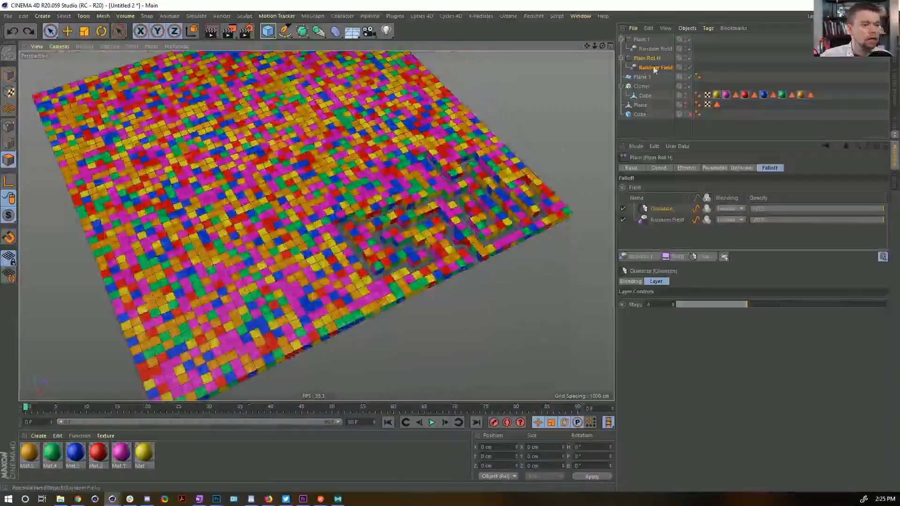
{"action": "left_click", "coordinate": [640, 105]}
{"action": "left_click", "coordinate": [716, 105]}
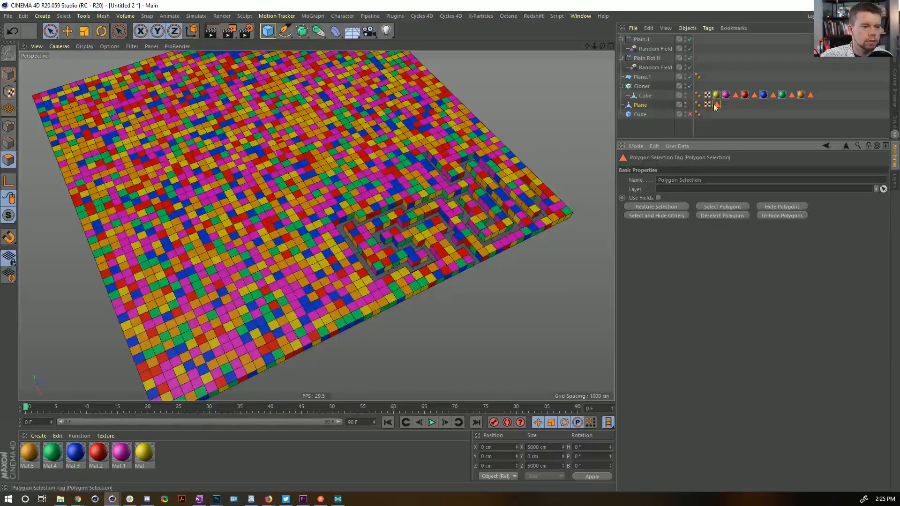
{"action": "left_click", "coordinate": [685, 85]}
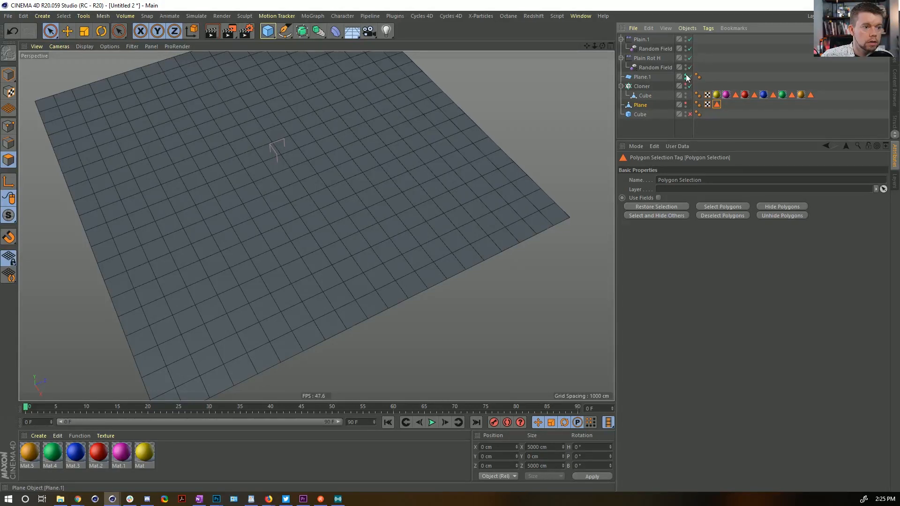
Step: Rename the Plane.1 object as Ground and make the subdivided Plane visible in the viewport
{"action": "left_click", "coordinate": [642, 76]}
{"action": "double_click", "coordinate": [643, 76]}
{"action": "type", "text": "Ground"}
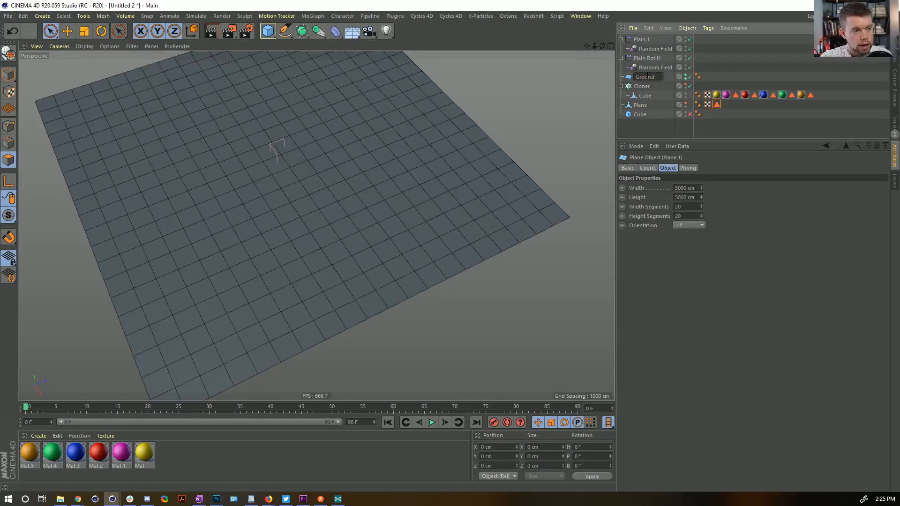
{"action": "key", "text": "Return"}
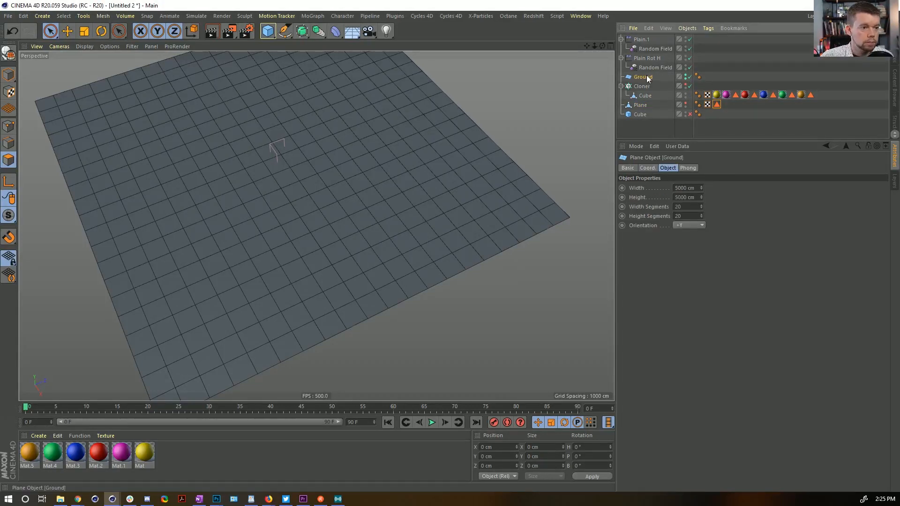
{"action": "left_click", "coordinate": [685, 75]}
{"action": "left_click", "coordinate": [685, 104]}
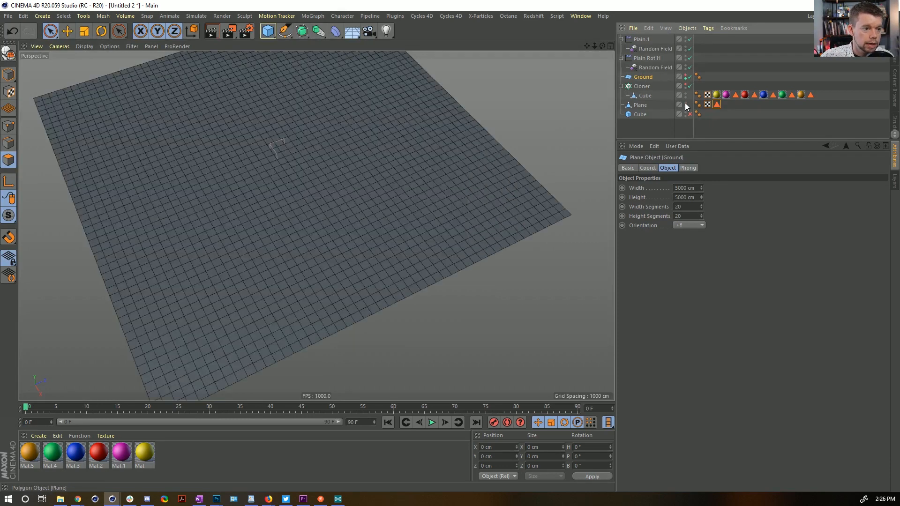
{"action": "left_click", "coordinate": [685, 77]}
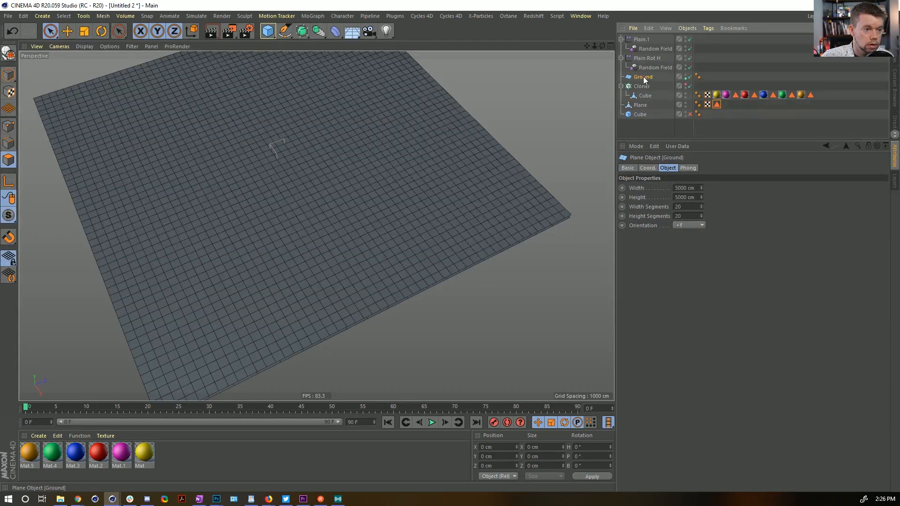
Step: Extend the Plane's circuit path with winding branches by deselecting more polygons near its far right edge
{"action": "left_click", "coordinate": [661, 105]}
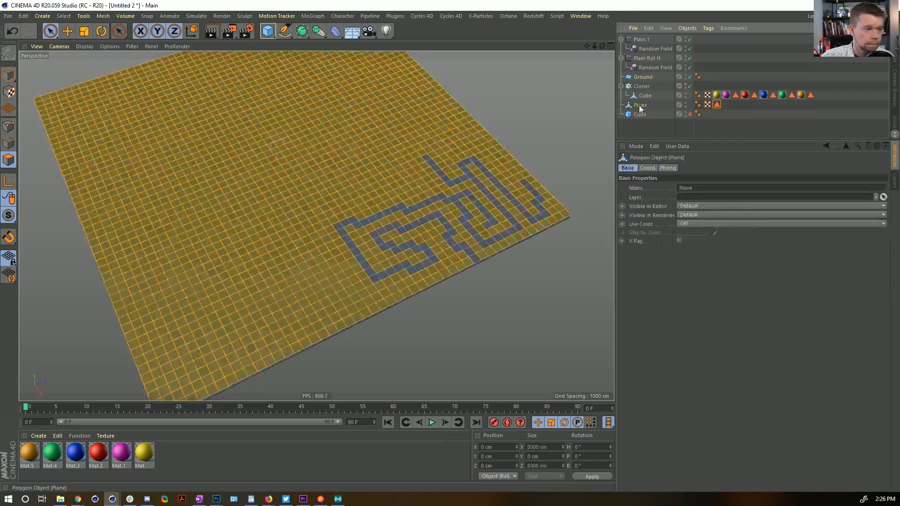
{"action": "left_click", "coordinate": [441, 180], "text": "ctrl"}
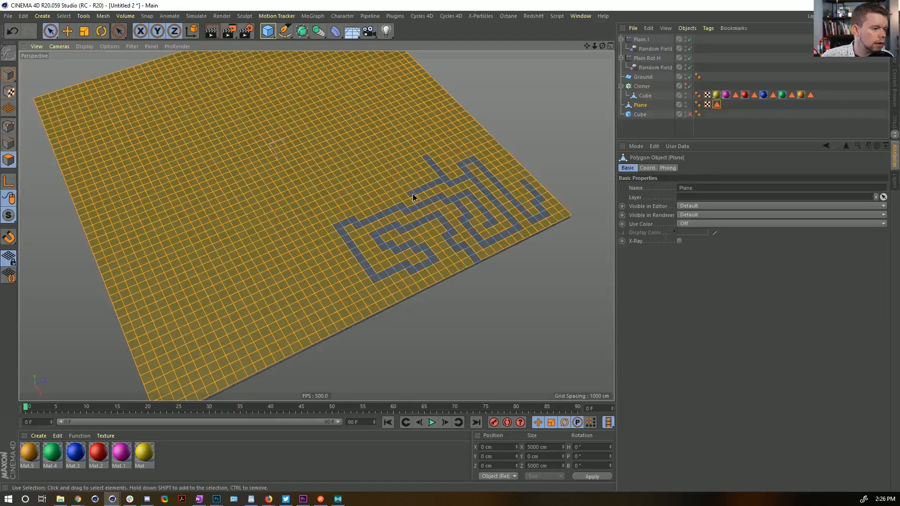
{"action": "left_click_drag", "start_coordinate": [397, 180], "coordinate": [383, 162], "text": "ctrl"}
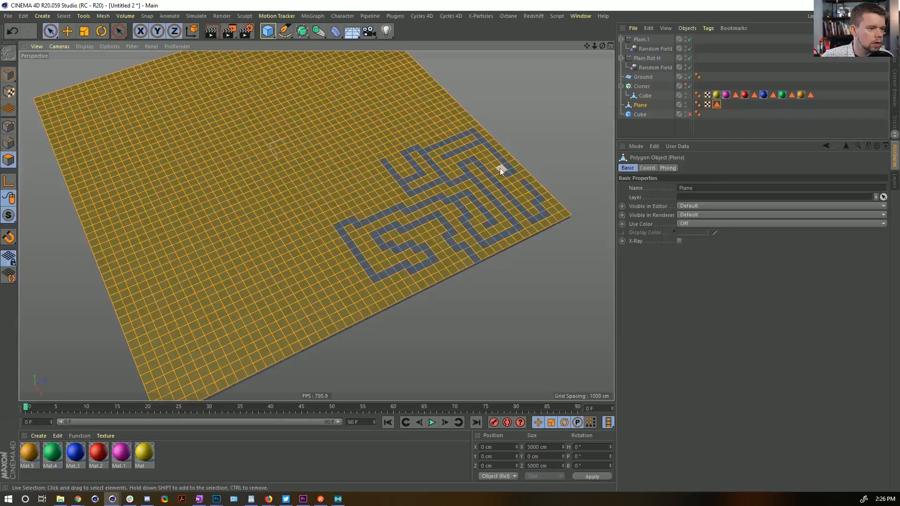
{"action": "left_click_drag", "start_coordinate": [431, 177], "coordinate": [448, 189], "text": "alt"}
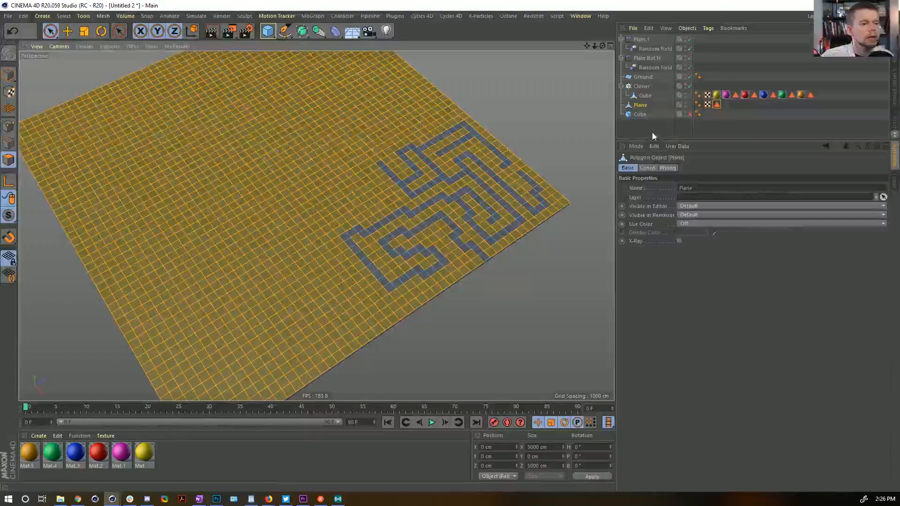
Step: Store the current polygons in the Plane's Polygon Selection tag, and show the Cloner to examine the extended circuit gaps
{"action": "left_click", "coordinate": [64, 16]}
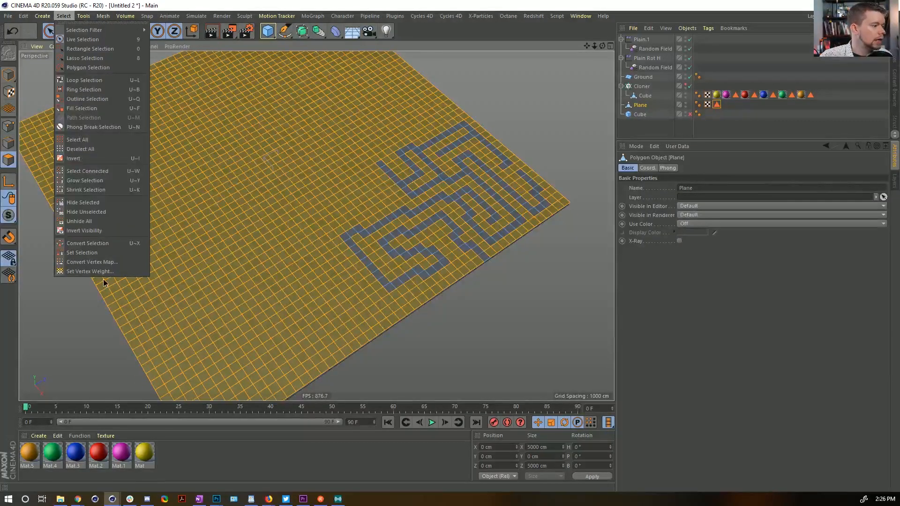
{"action": "left_click", "coordinate": [96, 251]}
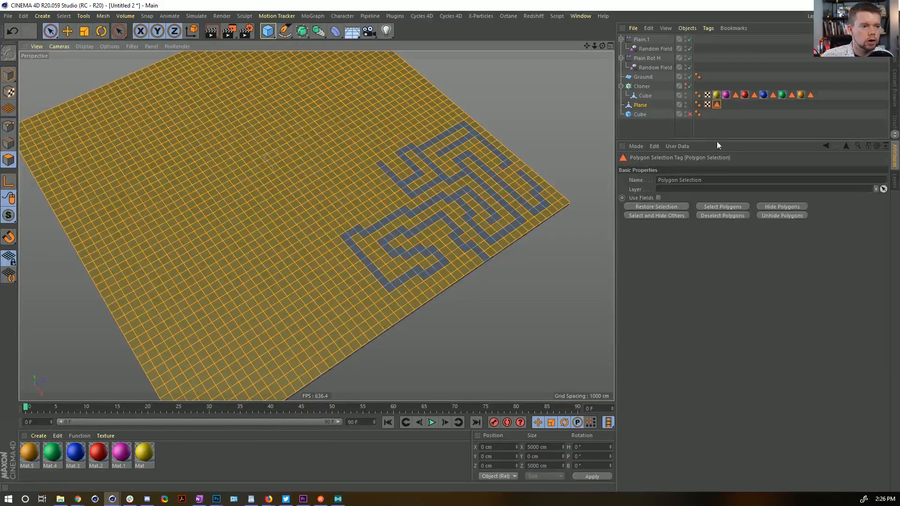
{"action": "left_click_drag", "start_coordinate": [413, 207], "coordinate": [609, 169], "text": "alt"}
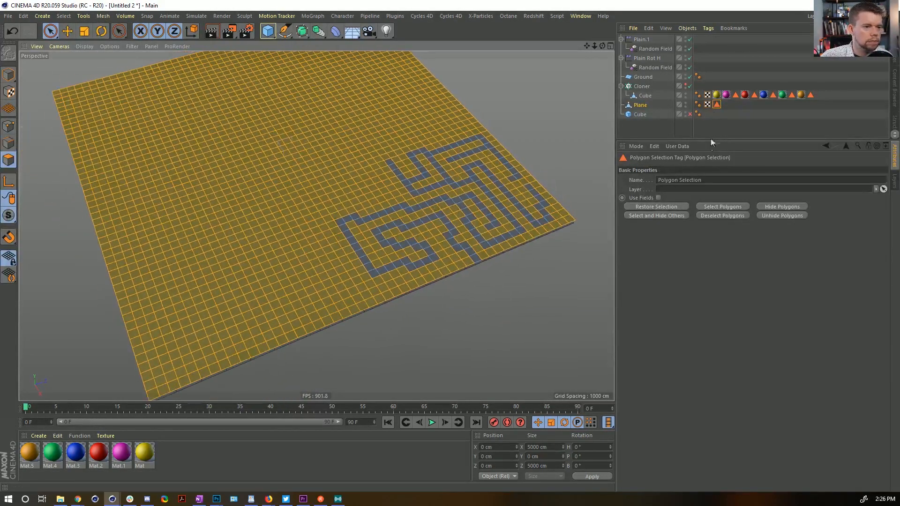
{"action": "left_click", "coordinate": [688, 86]}
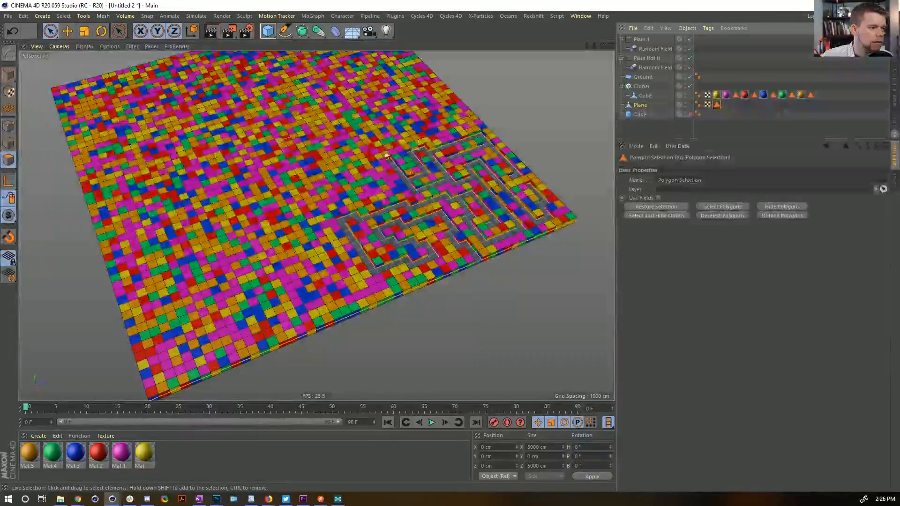
{"action": "left_click_drag", "start_coordinate": [387, 155], "coordinate": [365, 146], "text": "alt"}
{"action": "left_click", "coordinate": [726, 77]}
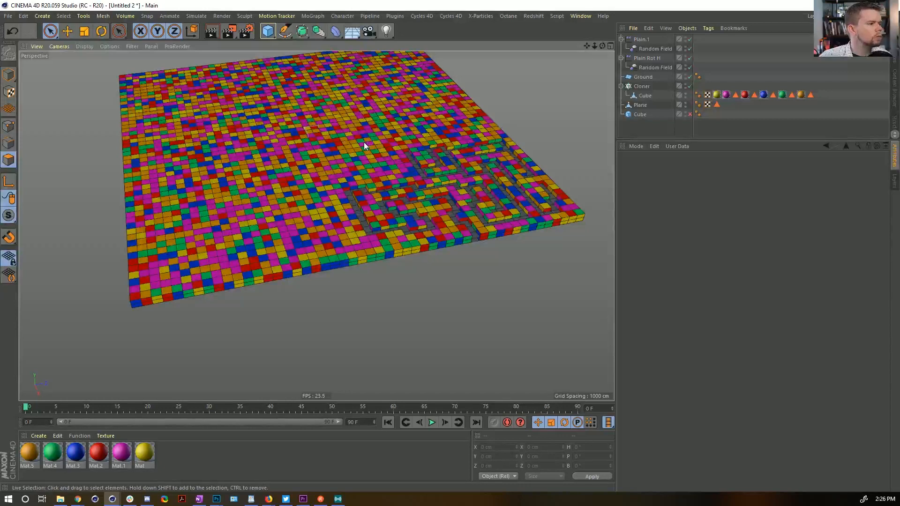
{"action": "left_click_drag", "start_coordinate": [356, 157], "coordinate": [414, 232], "text": "alt"}
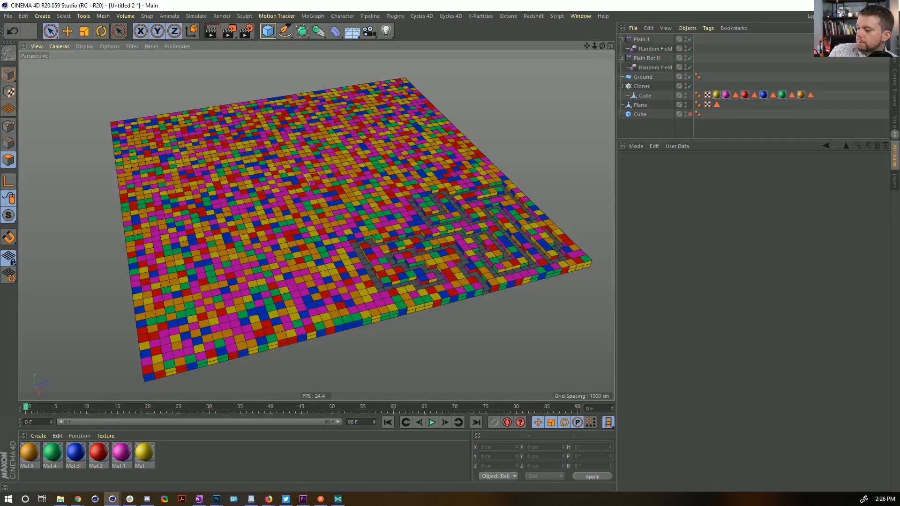
{"action": "mouse_move", "coordinate": [410, 203]}
{"action": "left_mouse_down", "text": "alt"}
{"action": "mouse_move", "coordinate": [362, 223]}
{"action": "mouse_move", "coordinate": [405, 177]}
{"action": "mouse_move", "coordinate": [395, 207]}
{"action": "left_mouse_up", "text": "alt"}
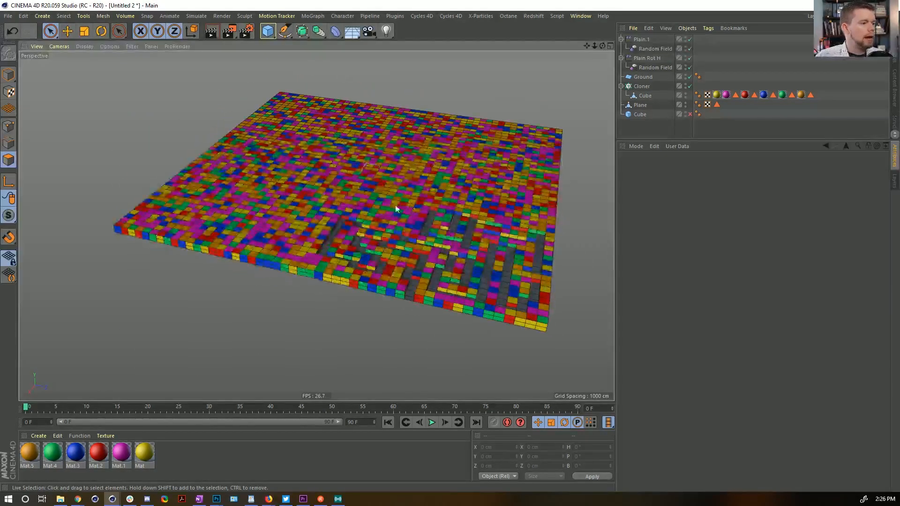
{"action": "scroll", "coordinate": [433, 230], "scroll_direction": "up", "scroll_amount": 3}
{"action": "left_click_drag", "start_coordinate": [435, 233], "coordinate": [401, 228], "text": "alt"}
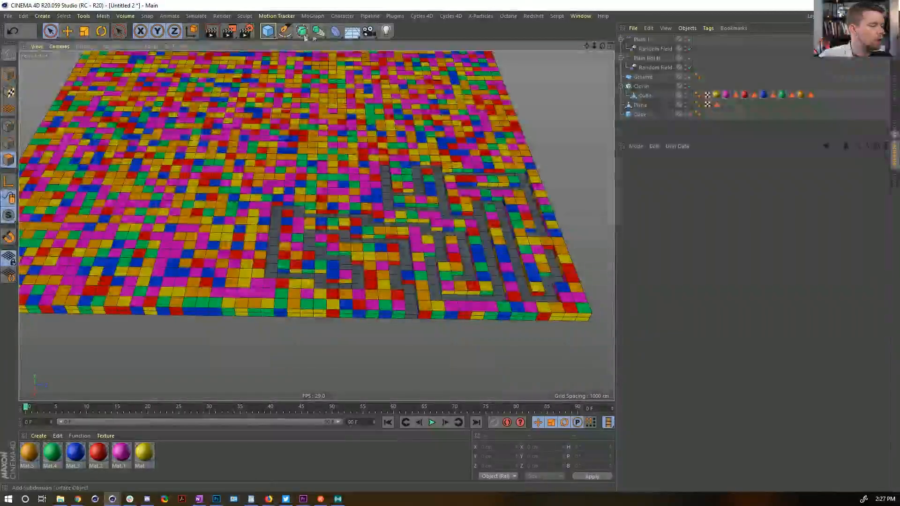
Step: Rename the cube inside the Cloner as Die
{"action": "left_click", "coordinate": [269, 32]}
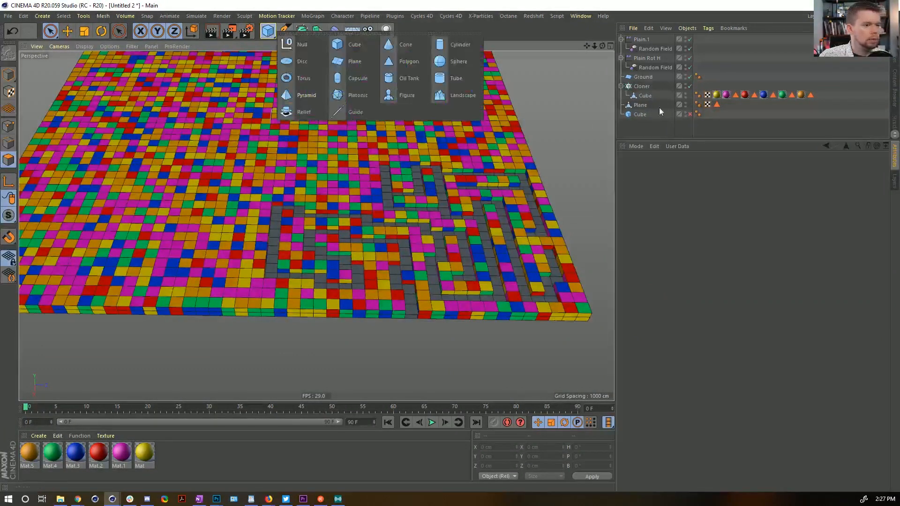
{"action": "double_click", "coordinate": [646, 96]}
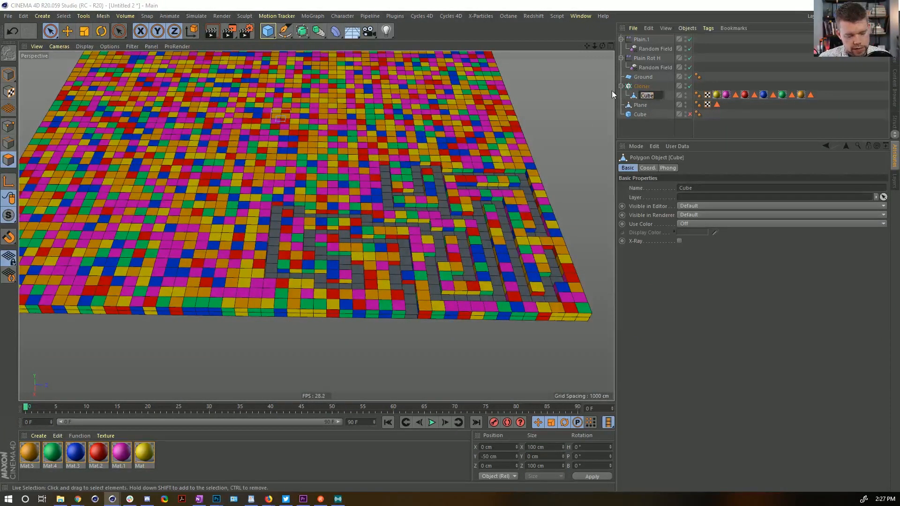
{"action": "type", "text": "Dir"}
{"action": "key", "text": "Return"}
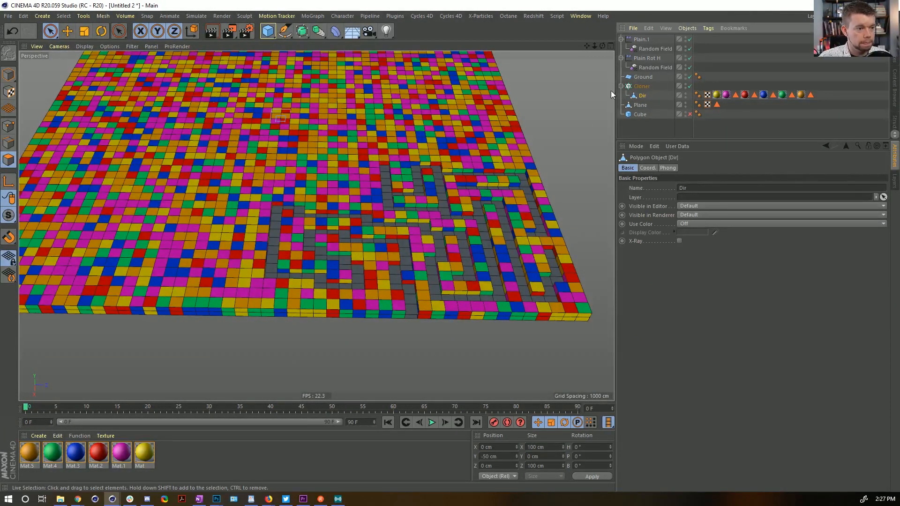
{"action": "double_click", "coordinate": [640, 95]}
{"action": "type", "text": "Die"}
{"action": "key", "text": "Return"}
Step: Duplicate the Die with its material tags as a separate object outside the Cloner
{"action": "key", "text": "ctrl+c"}
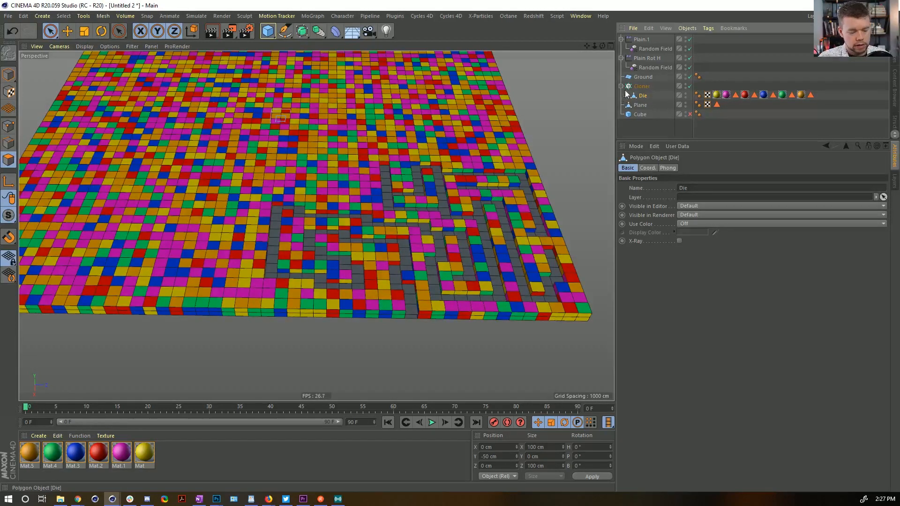
{"action": "key", "text": "ctrl+v"}
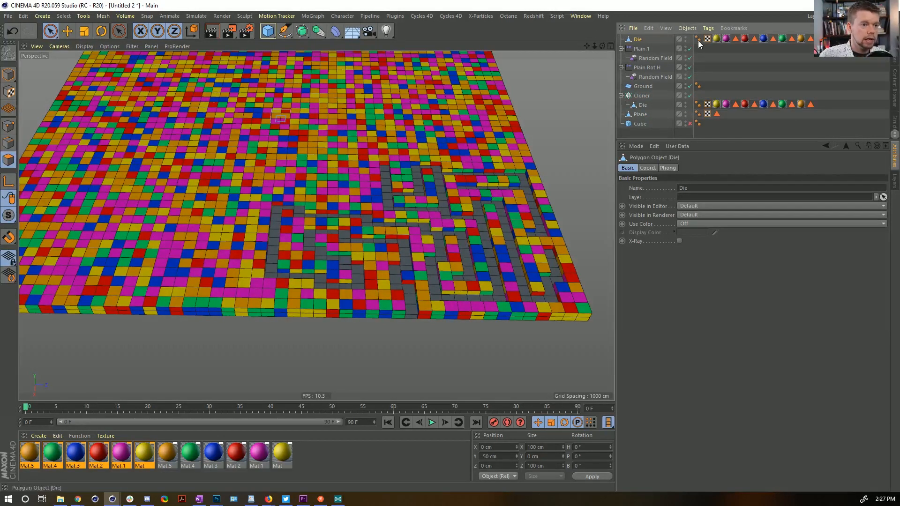
{"action": "left_click", "coordinate": [727, 39]}
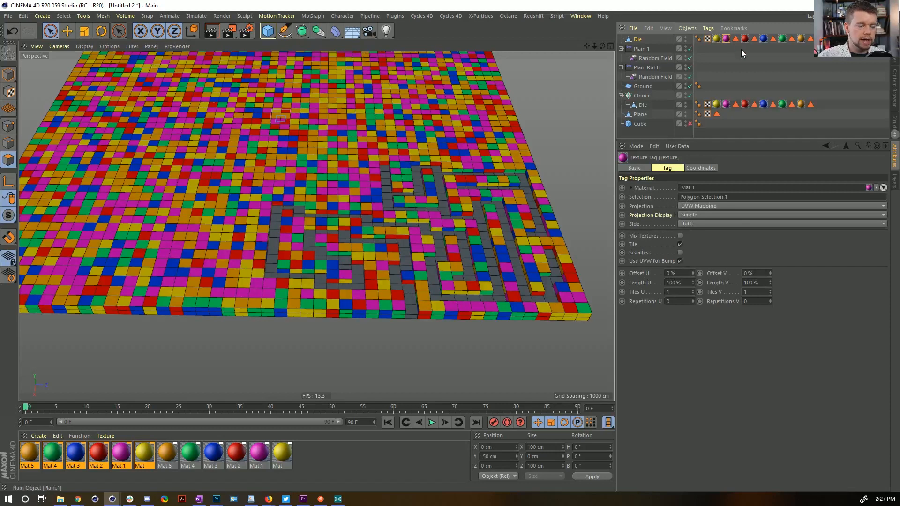
{"action": "left_click", "coordinate": [646, 39]}
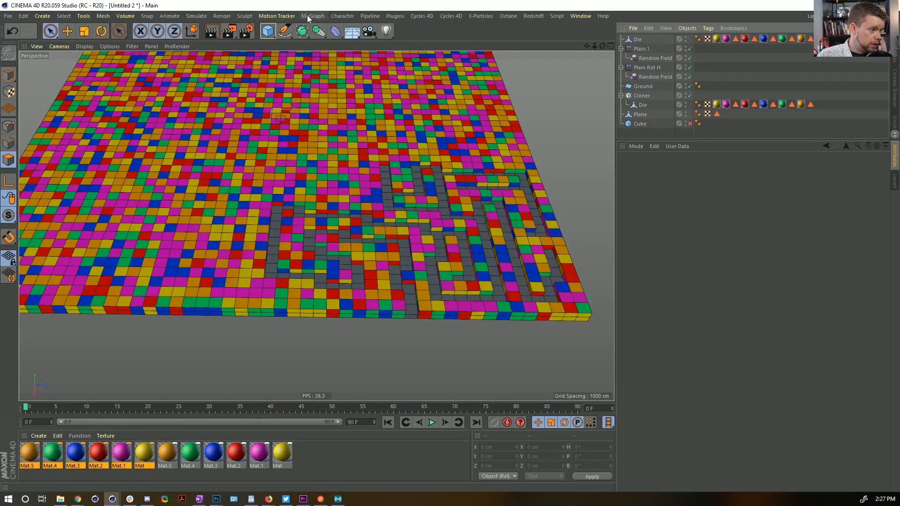
Step: Create a second Cloner containing the duplicated Die and set its linear clone count to 1
{"action": "left_click", "coordinate": [313, 16]}
{"action": "left_click", "coordinate": [347, 119]}
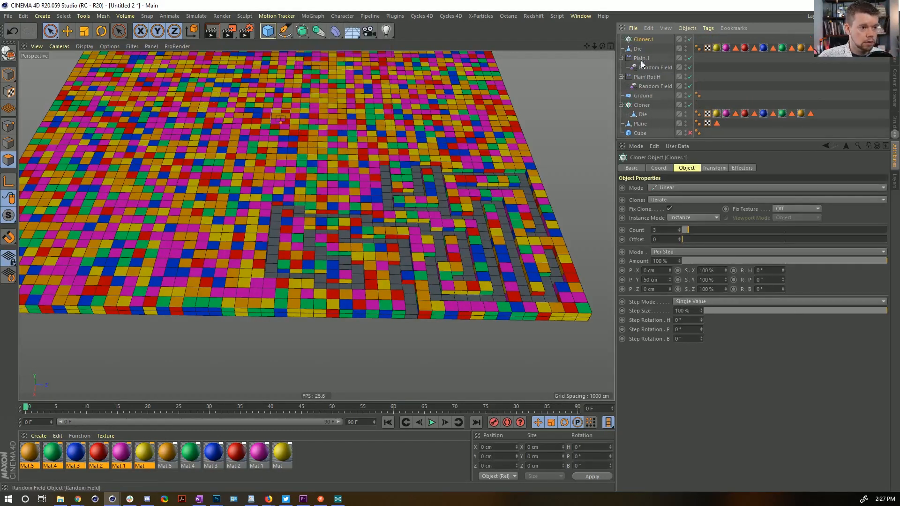
{"action": "left_click_drag", "start_coordinate": [640, 49], "coordinate": [641, 42]}
{"action": "left_click", "coordinate": [641, 40]}
{"action": "left_click_drag", "start_coordinate": [447, 206], "coordinate": [464, 165], "text": "alt"}
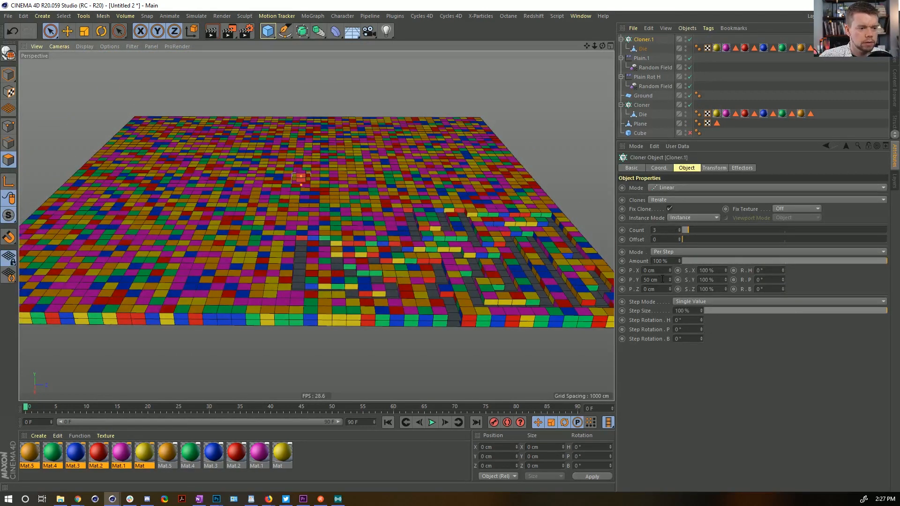
{"action": "left_click", "coordinate": [680, 227]}
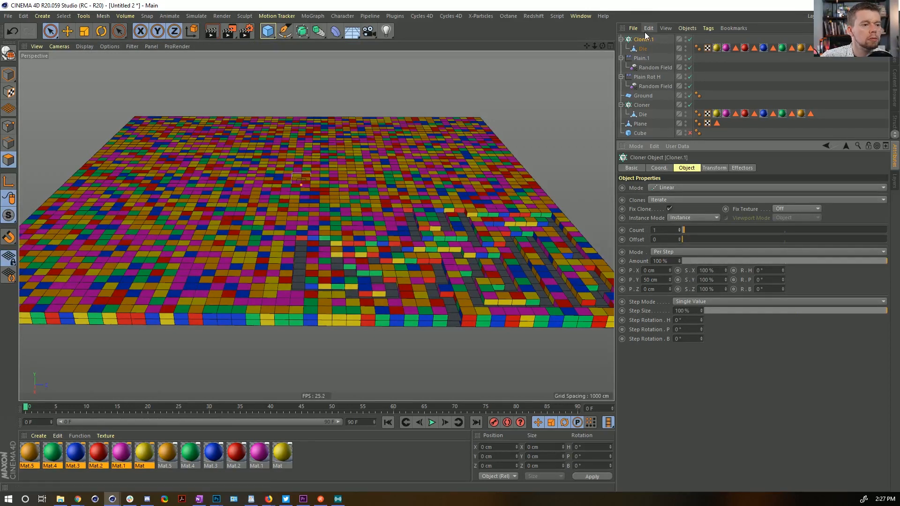
Step: Duplicate the single-die Cloner and set the copy's clone count to 11
{"action": "key", "text": "ctrl+c"}
{"action": "key", "text": "ctrl+v"}
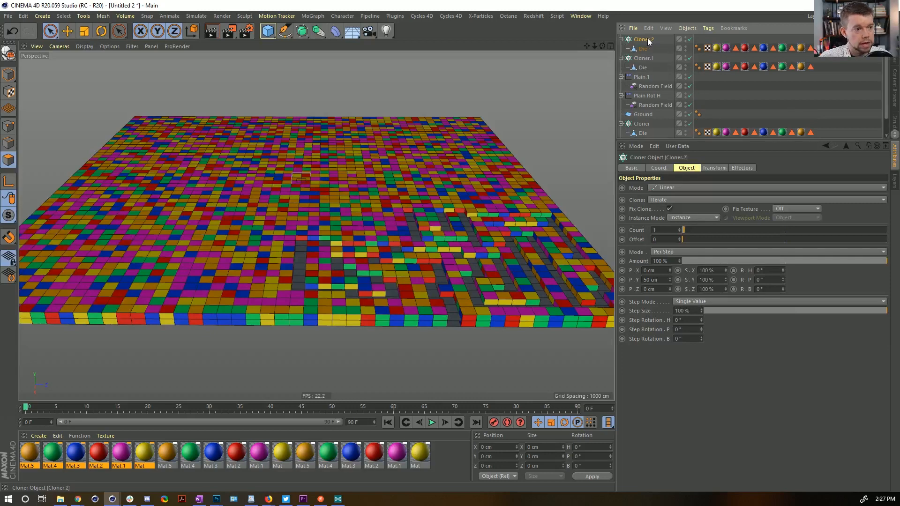
{"action": "left_click", "coordinate": [663, 229]}
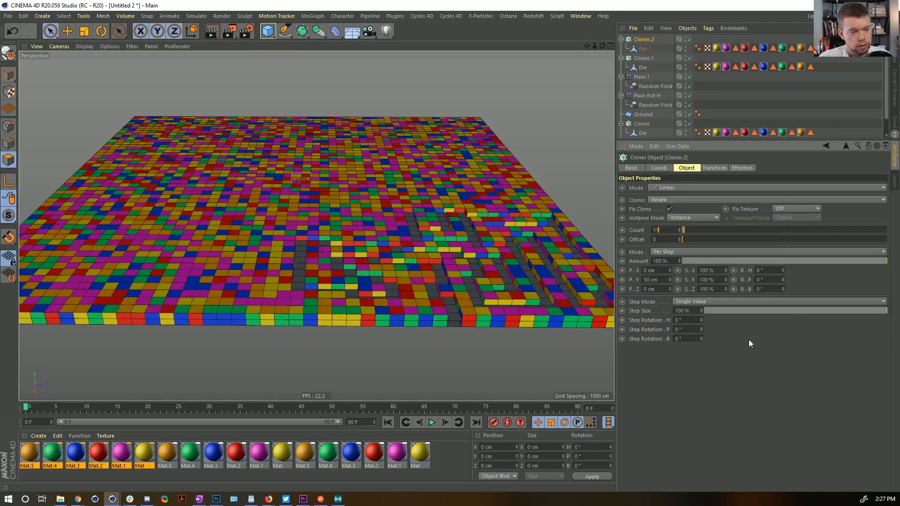
{"action": "type", "text": "11"}
{"action": "key", "text": "Return"}
{"action": "left_click_drag", "start_coordinate": [337, 182], "coordinate": [493, 148], "text": "alt"}
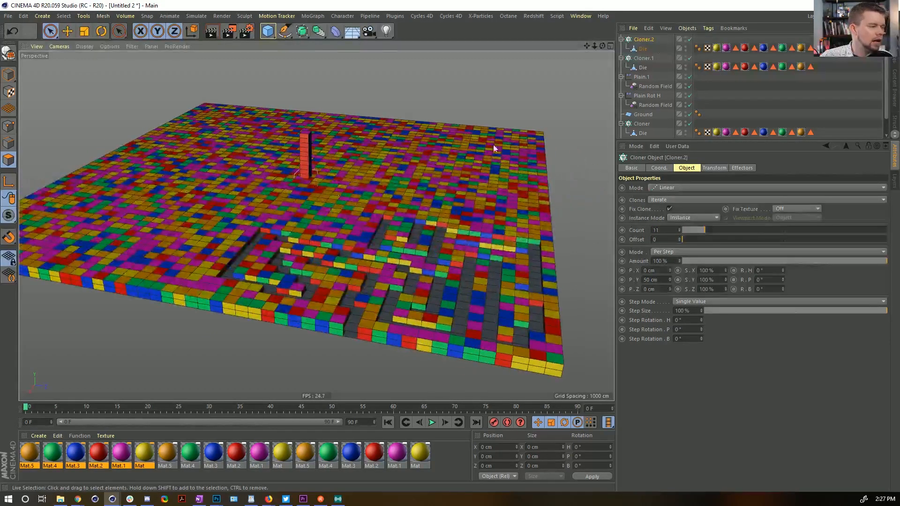
Step: Assign the Plain Rot H and Plain.1 effectors to both Cloner.1 and Cloner.2
{"action": "left_click", "coordinate": [643, 58], "text": "ctrl"}
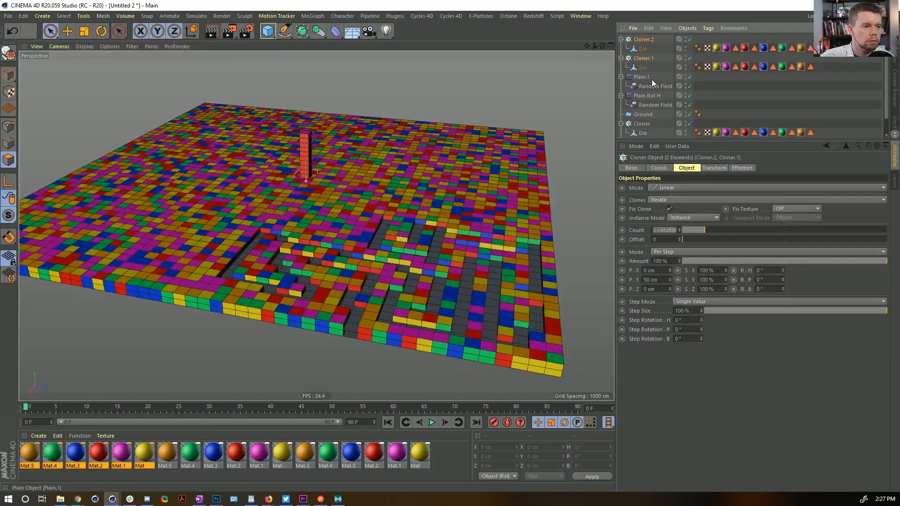
{"action": "left_click", "coordinate": [742, 167]}
{"action": "left_click_drag", "start_coordinate": [652, 97], "coordinate": [687, 260]}
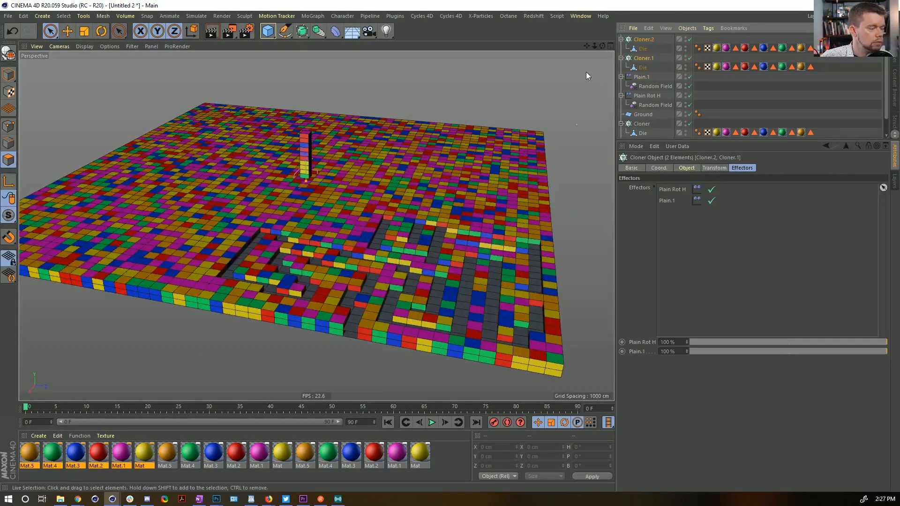
Step: Move the 11-die column toward the back of the cube field and place the single die apart from it
{"action": "left_click", "coordinate": [639, 41]}
{"action": "key", "text": "e"}
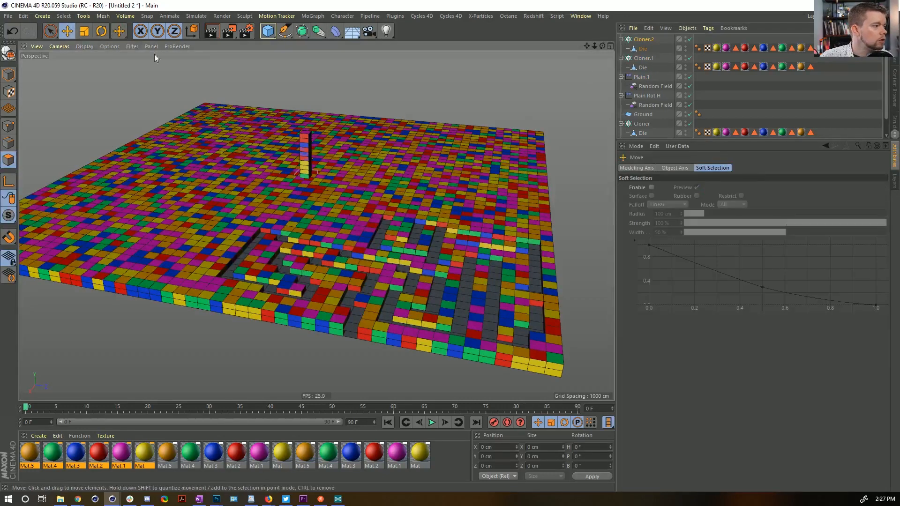
{"action": "left_click_drag", "start_coordinate": [372, 167], "coordinate": [319, 108]}
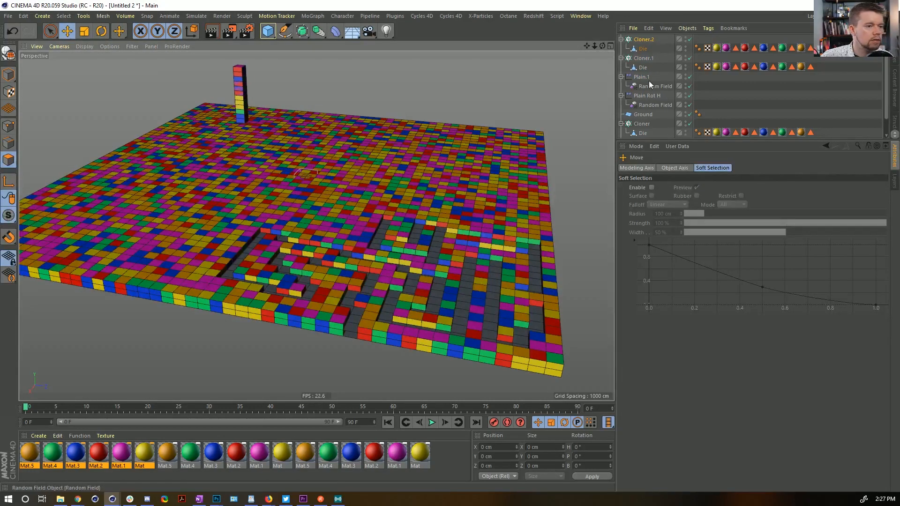
{"action": "left_click", "coordinate": [640, 57]}
Step: Set the per-step Y position of both Cloner.2 and Cloner.1 to 100 cm
{"action": "left_click", "coordinate": [629, 39]}
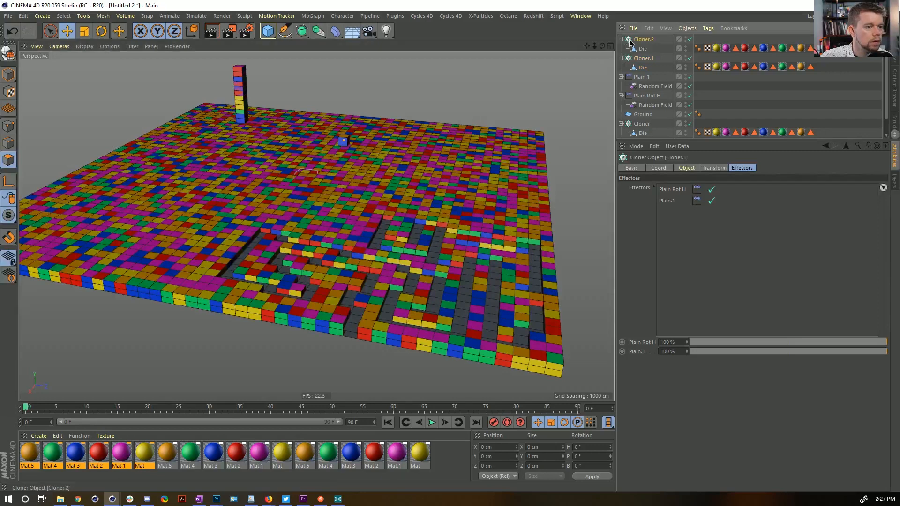
{"action": "left_click", "coordinate": [687, 168]}
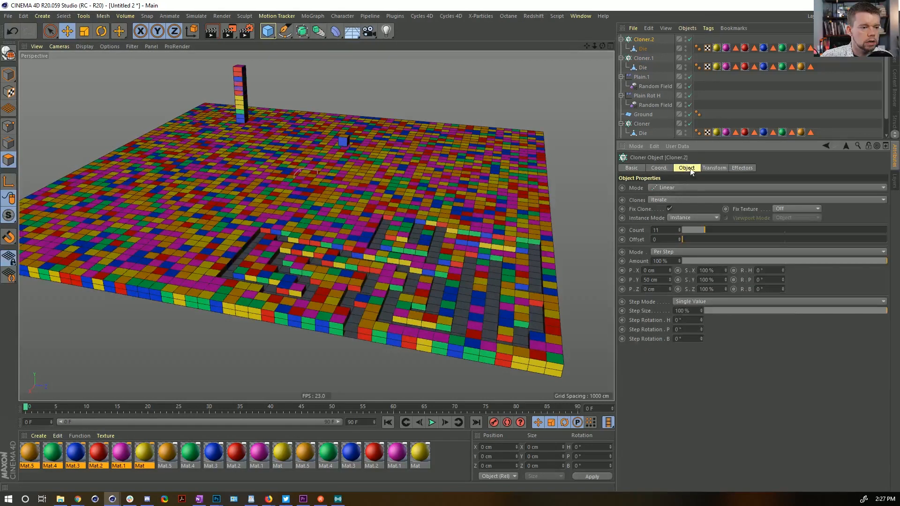
{"action": "double_click", "coordinate": [664, 279]}
{"action": "type", "text": "100"}
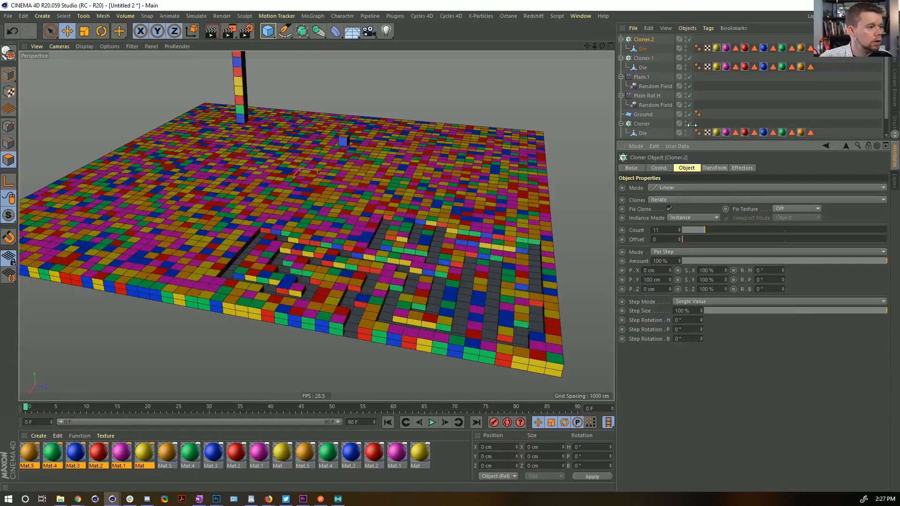
{"action": "left_click", "coordinate": [644, 58]}
{"action": "left_click", "coordinate": [656, 280]}
{"action": "type", "text": "1"}
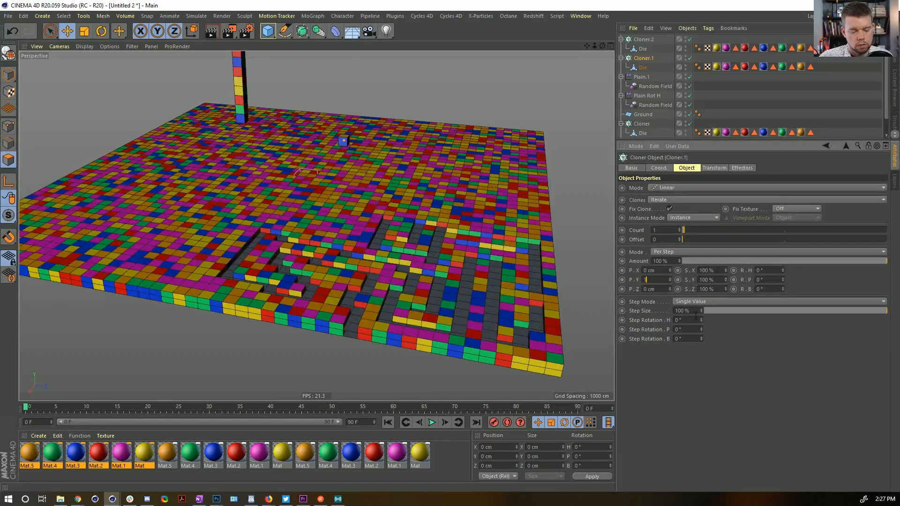
{"action": "key", "text": "Return"}
Step: Create a new Cloner, nest Cloner.2 and Cloner.1 inside it, and set its Clones mode to Blend
{"action": "middle_click_drag", "start_coordinate": [386, 137], "coordinate": [425, 229], "text": "alt"}
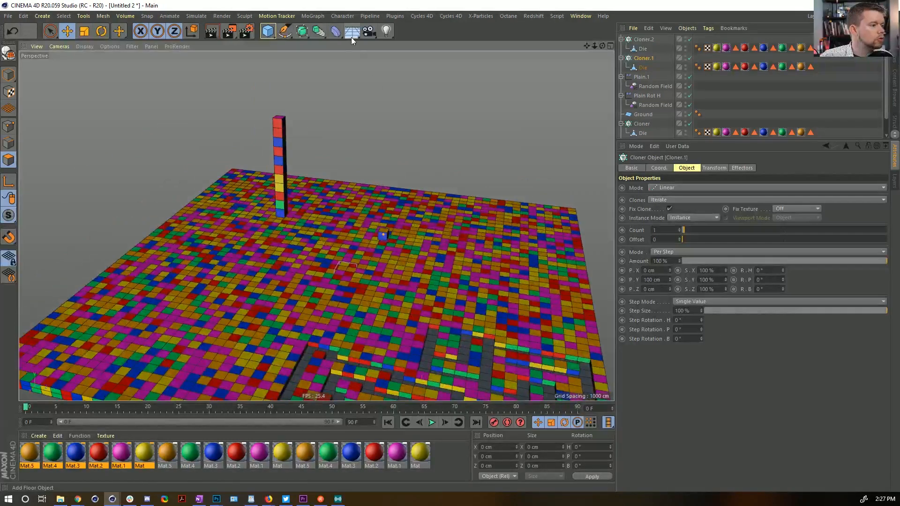
{"action": "left_click", "coordinate": [324, 16]}
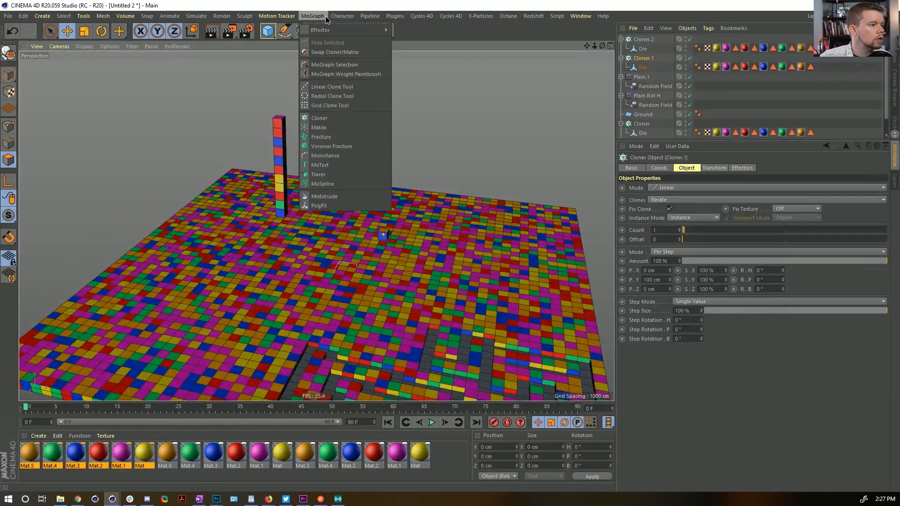
{"action": "left_click", "coordinate": [335, 119]}
{"action": "left_click", "coordinate": [652, 49]}
{"action": "left_click", "coordinate": [642, 68], "text": "shift"}
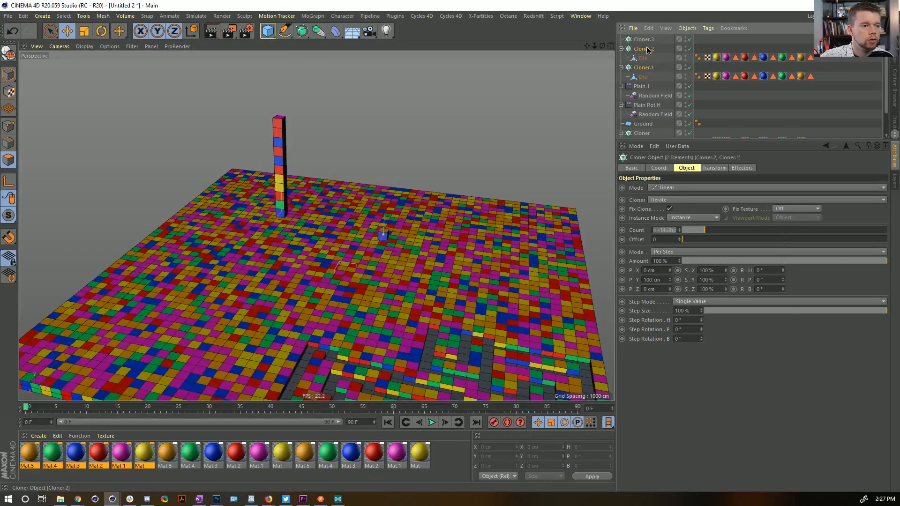
{"action": "left_click_drag", "start_coordinate": [647, 51], "coordinate": [646, 39]}
{"action": "left_click", "coordinate": [645, 39]}
{"action": "left_click", "coordinate": [668, 198]}
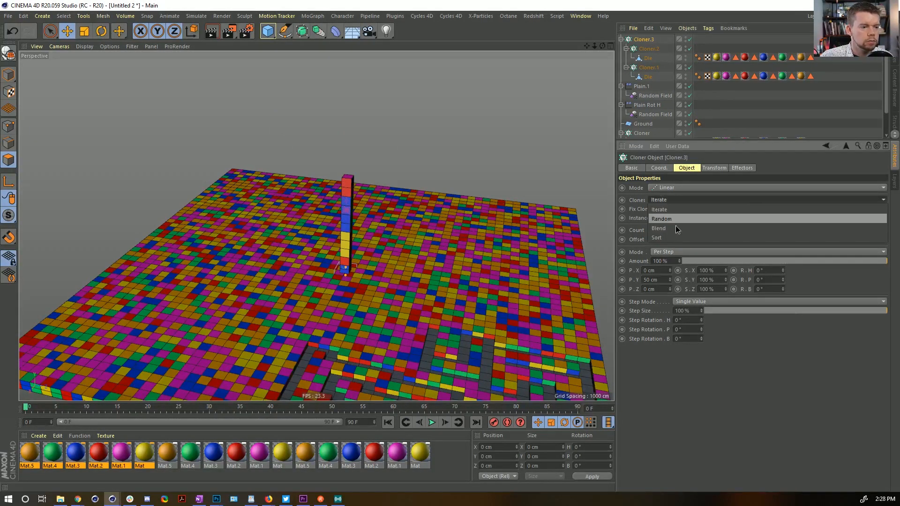
{"action": "left_click", "coordinate": [676, 230]}
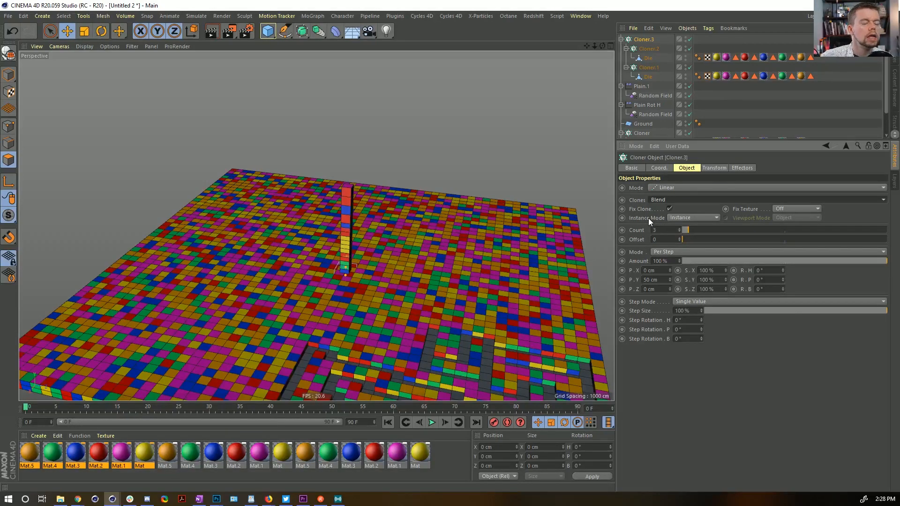
Step: Hide the original cube-field Cloner in the viewport
{"action": "mouse_move", "coordinate": [464, 232]}
{"action": "left_mouse_down", "text": "alt"}
{"action": "mouse_move", "coordinate": [459, 263]}
{"action": "mouse_move", "coordinate": [409, 205]}
{"action": "left_mouse_up", "text": "alt"}
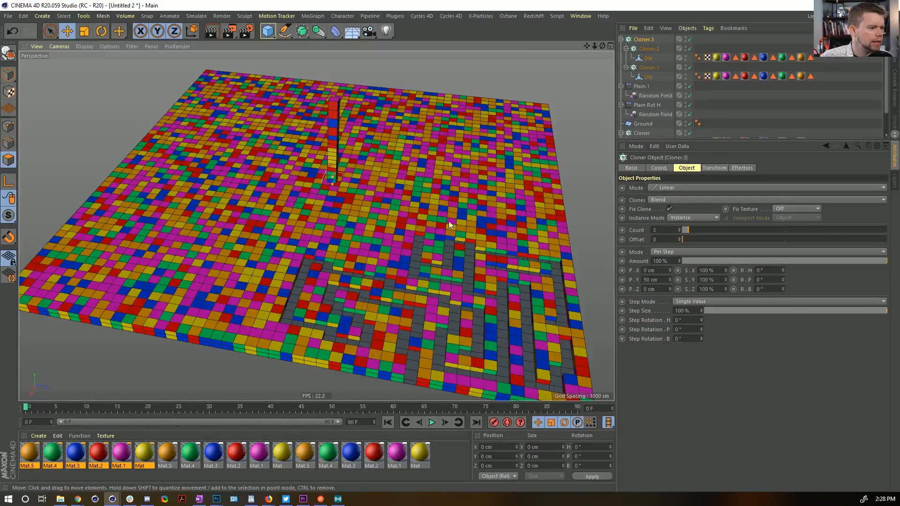
{"action": "left_click_drag", "start_coordinate": [448, 222], "coordinate": [464, 230], "text": "alt"}
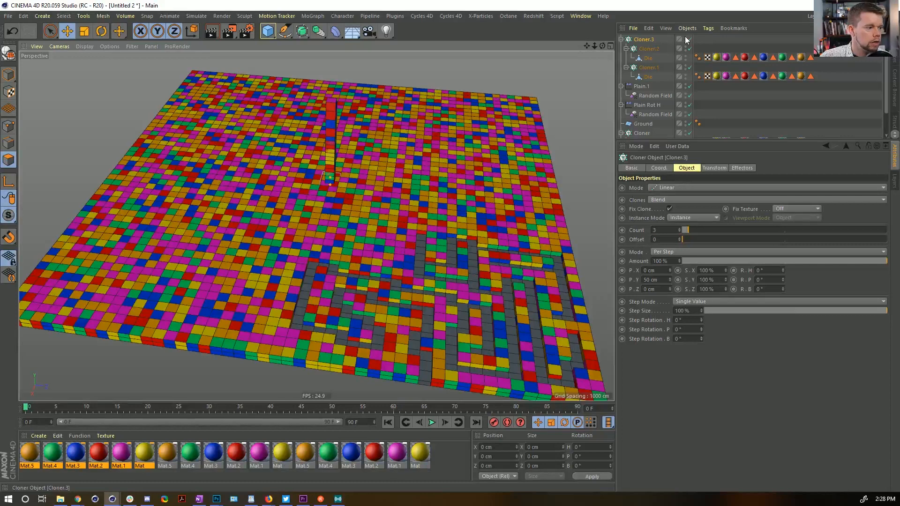
{"action": "left_click", "coordinate": [685, 131]}
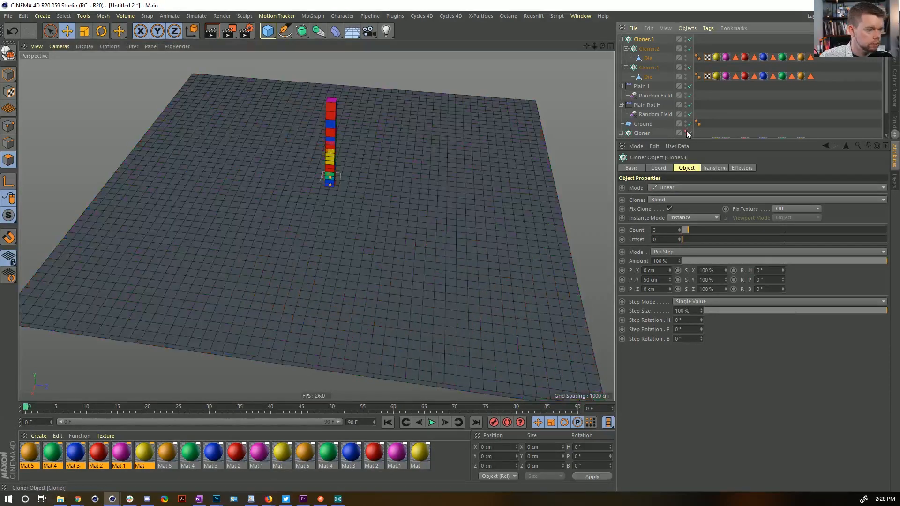
Step: Apply the red material to the Plane and restrict the yellow material to its polygon selection
{"action": "scroll", "coordinate": [681, 124], "scroll_direction": "down", "scroll_amount": 2}
{"action": "left_click", "coordinate": [638, 125]}
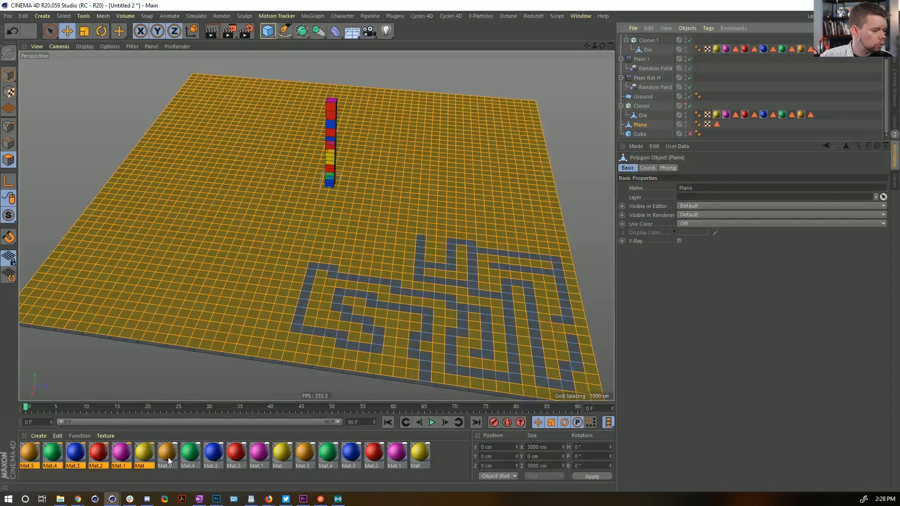
{"action": "left_click_drag", "start_coordinate": [103, 456], "coordinate": [640, 125]}
{"action": "key", "text": "Delete"}
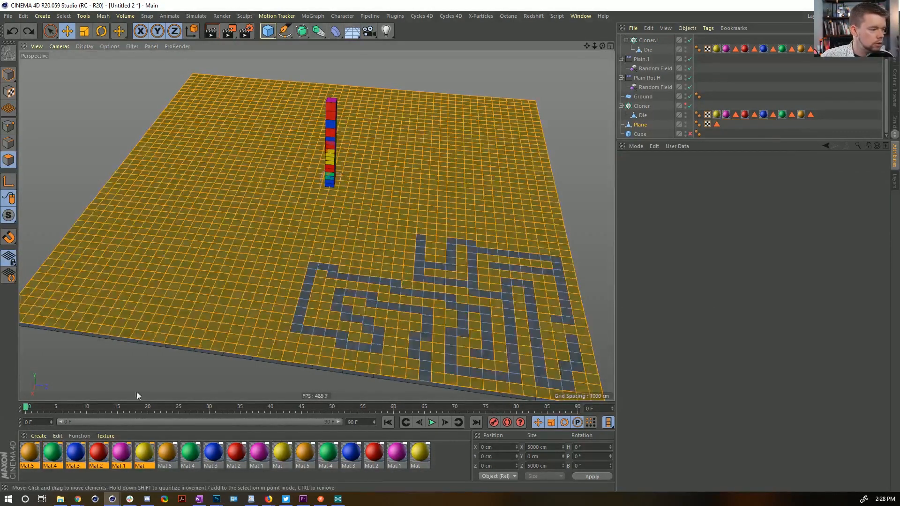
{"action": "left_click", "coordinate": [99, 455]}
{"action": "left_click_drag", "start_coordinate": [715, 136], "coordinate": [702, 197]}
{"action": "left_click", "coordinate": [765, 106]}
Step: Add a MoGraph Matrix object and set its mode to Object
{"action": "left_click_drag", "start_coordinate": [465, 254], "coordinate": [346, 115], "text": "alt"}
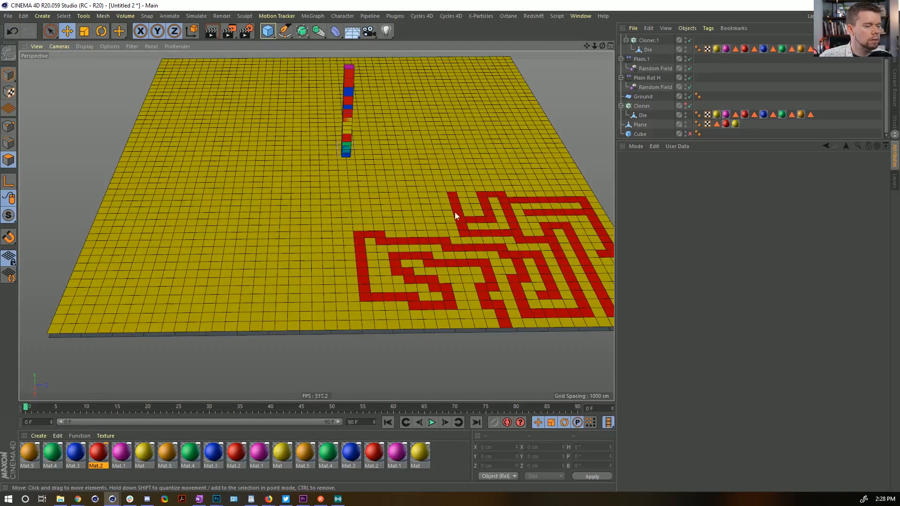
{"action": "left_click_drag", "start_coordinate": [454, 212], "coordinate": [436, 187], "text": "alt"}
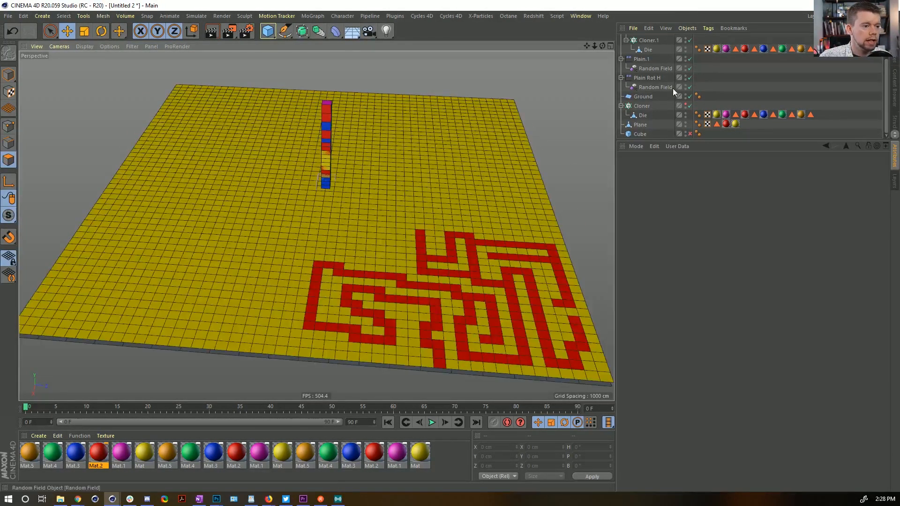
{"action": "left_click", "coordinate": [313, 15]}
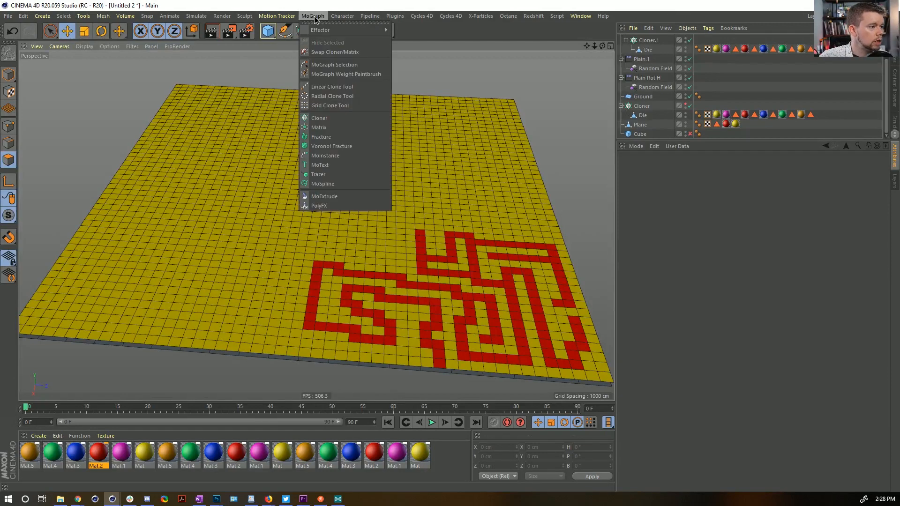
{"action": "left_click", "coordinate": [350, 128]}
{"action": "scroll", "coordinate": [639, 47], "scroll_direction": "up", "scroll_amount": 2}
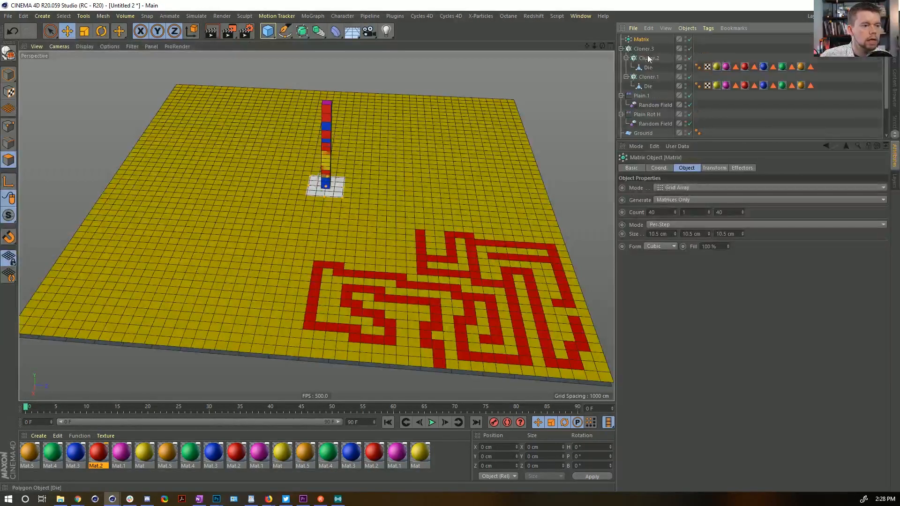
{"action": "left_click", "coordinate": [684, 189]}
{"action": "left_click", "coordinate": [682, 198]}
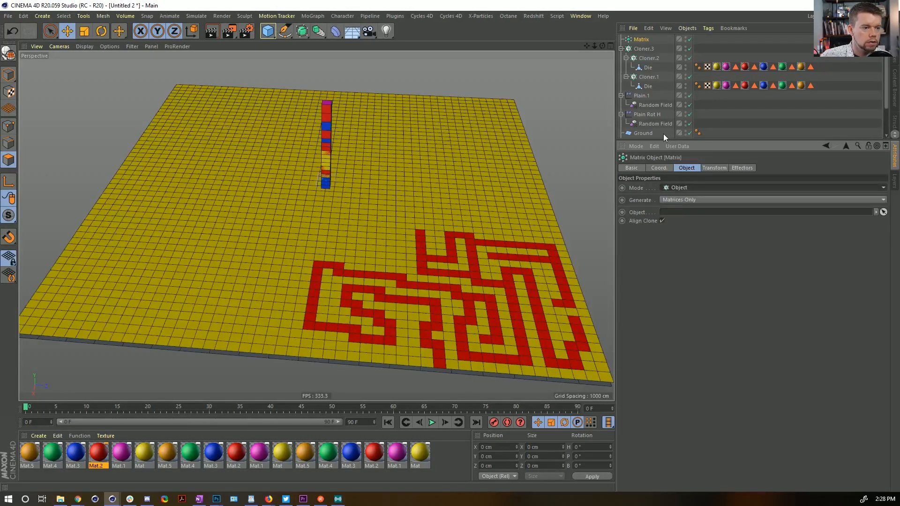
Step: Link the Plane as the Matrix's source object and limit it to the Plane's Polygon Selection
{"action": "left_click", "coordinate": [649, 133]}
{"action": "left_click", "coordinate": [640, 39]}
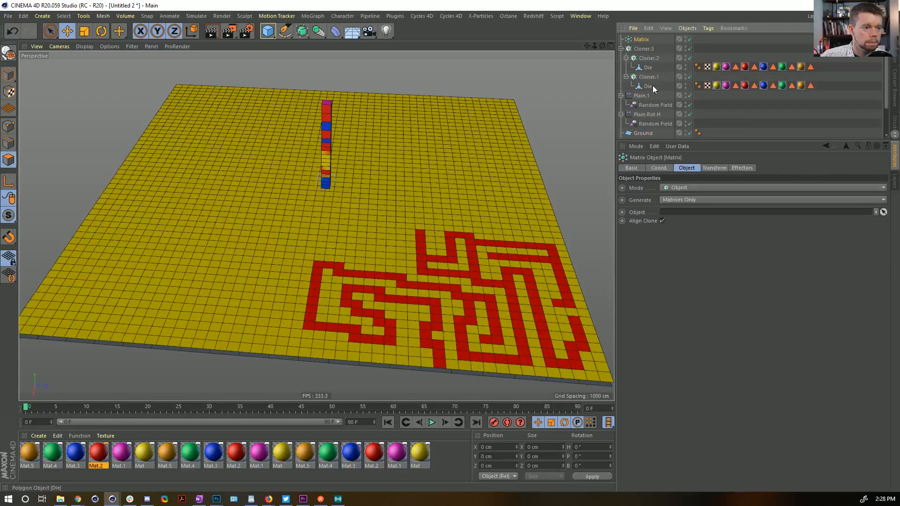
{"action": "scroll", "coordinate": [653, 86], "scroll_direction": "down", "scroll_amount": 2}
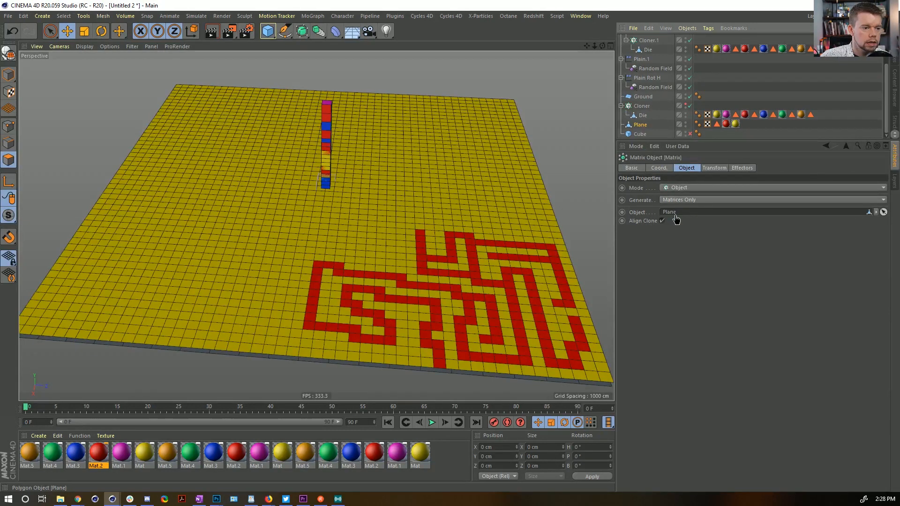
{"action": "left_click_drag", "start_coordinate": [675, 220], "coordinate": [677, 216]}
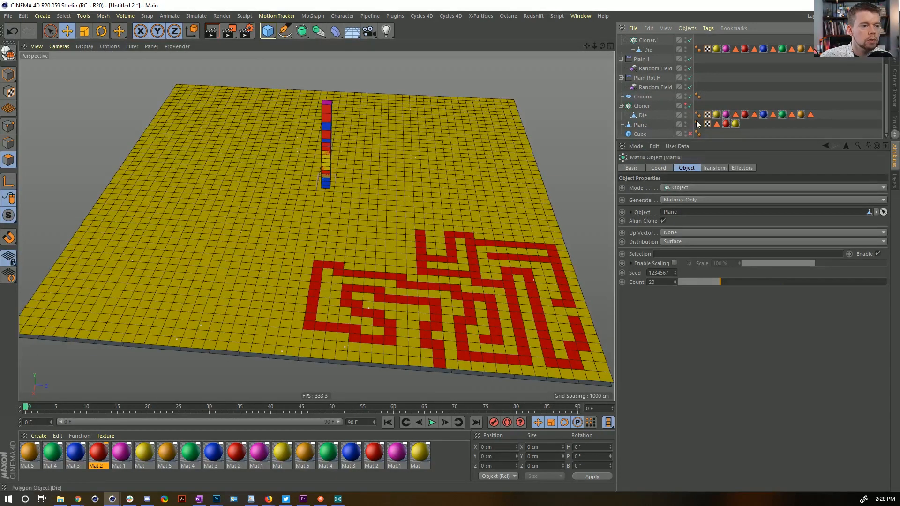
{"action": "left_click_drag", "start_coordinate": [716, 124], "coordinate": [702, 253]}
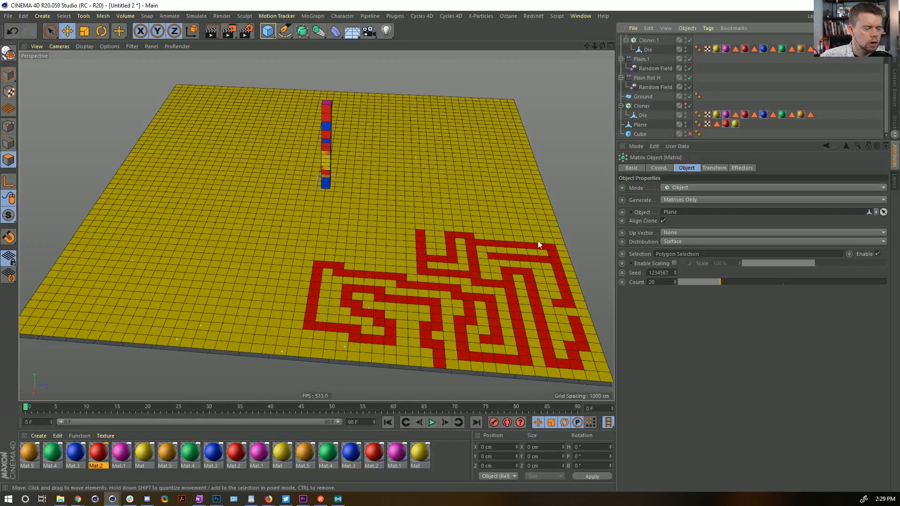
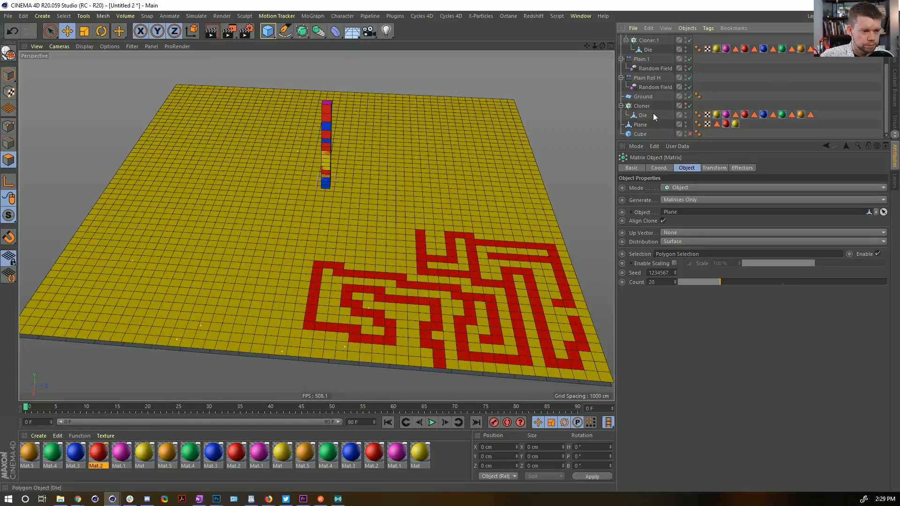
Step: Set the Matrix's distribution to Polygon Center
{"action": "scroll", "coordinate": [339, 330], "scroll_direction": "up", "scroll_amount": 5}
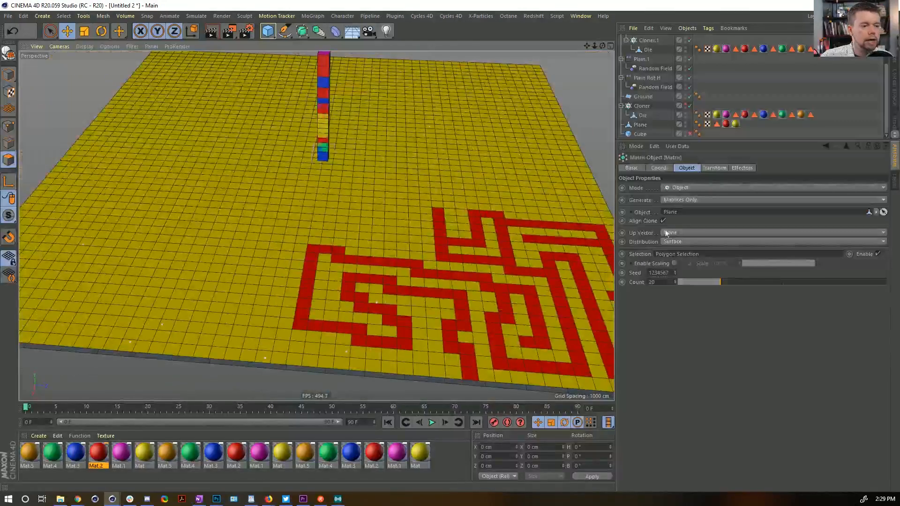
{"action": "left_click", "coordinate": [679, 242]}
{"action": "left_click", "coordinate": [684, 269]}
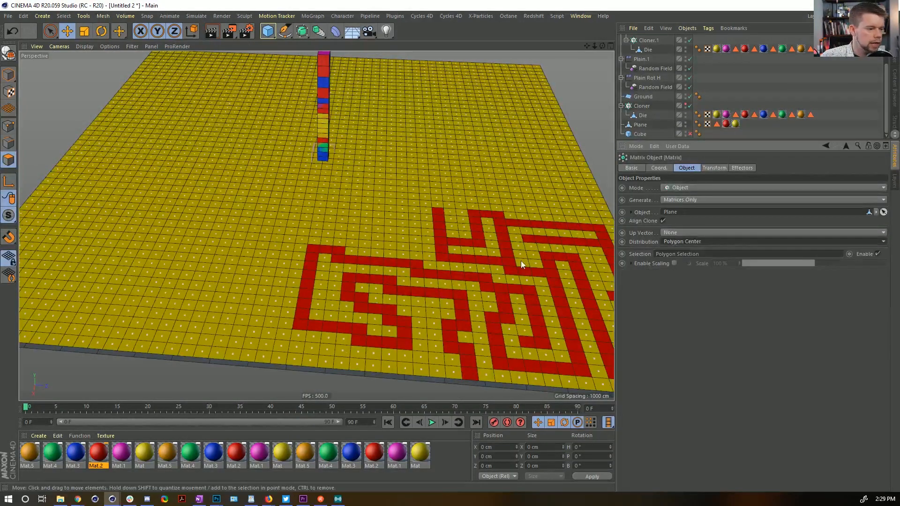
Step: Add a Plain effector to the Matrix object
{"action": "scroll", "coordinate": [407, 247], "scroll_direction": "down", "scroll_amount": 8}
{"action": "scroll", "coordinate": [398, 238], "scroll_direction": "up", "scroll_amount": 2}
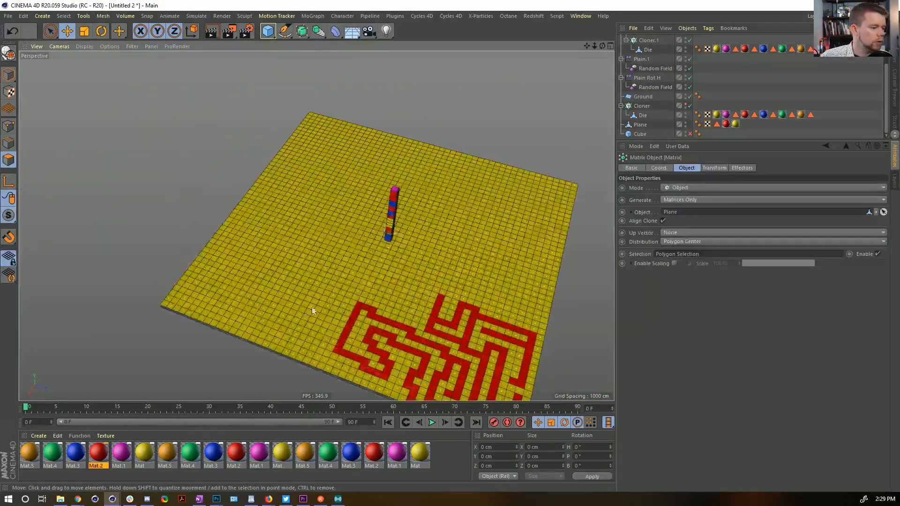
{"action": "mouse_move", "coordinate": [453, 244]}
{"action": "left_mouse_down", "text": "alt"}
{"action": "mouse_move", "coordinate": [454, 258]}
{"action": "mouse_move", "coordinate": [450, 244]}
{"action": "left_mouse_up", "text": "alt"}
{"action": "middle_click_drag", "start_coordinate": [424, 262], "coordinate": [426, 218], "text": "alt"}
{"action": "left_click_drag", "start_coordinate": [398, 226], "coordinate": [414, 221], "text": "alt"}
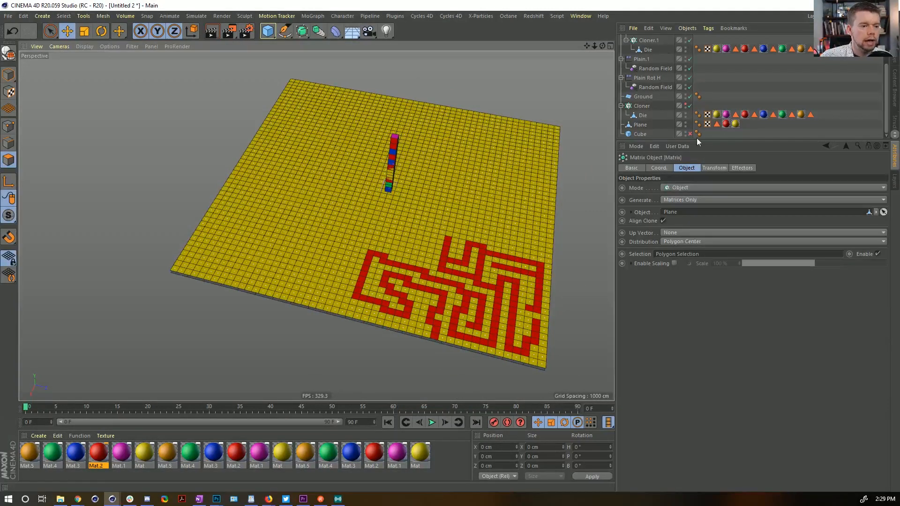
{"action": "scroll", "coordinate": [652, 56], "scroll_direction": "up", "scroll_amount": 3}
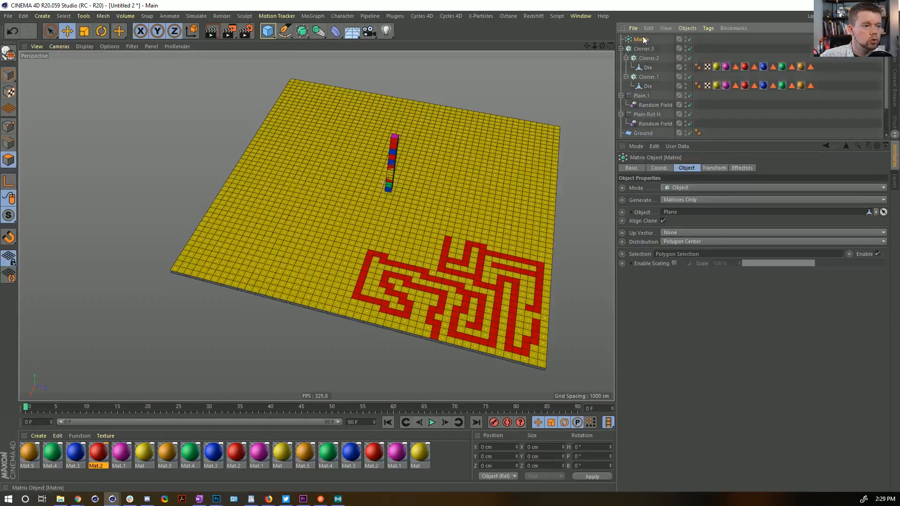
{"action": "left_click", "coordinate": [312, 15]}
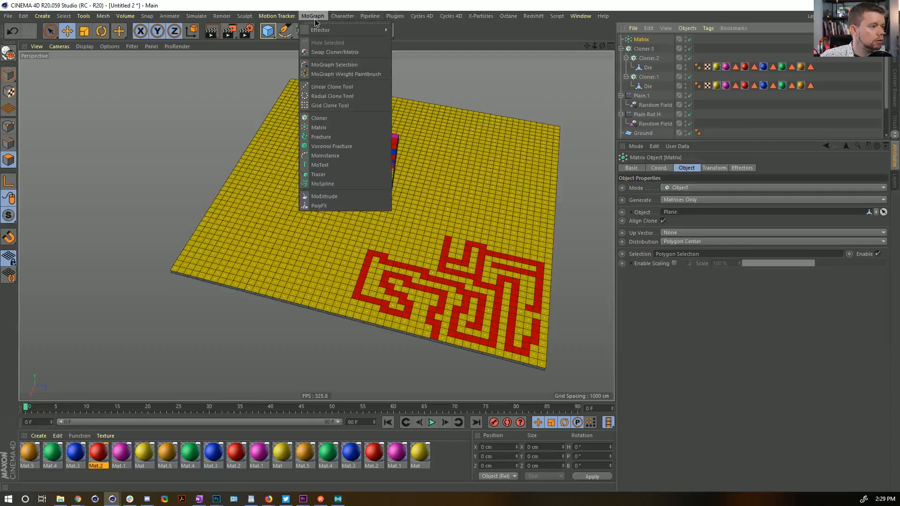
{"action": "mouse_move", "coordinate": [342, 29]}
{"action": "left_click", "coordinate": [406, 48]}
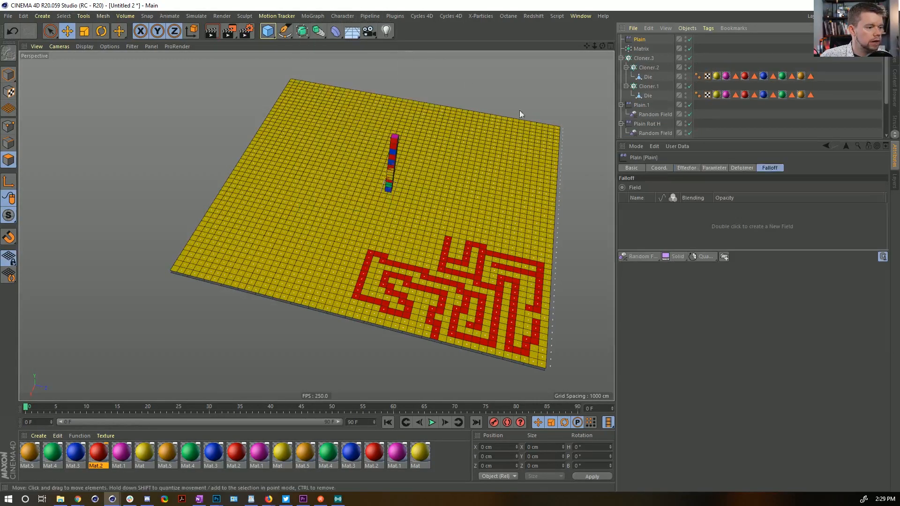
Step: Switch the new Plain effector from affecting Position to affecting Visibility and open its falloff settings
{"action": "left_click", "coordinate": [710, 169]}
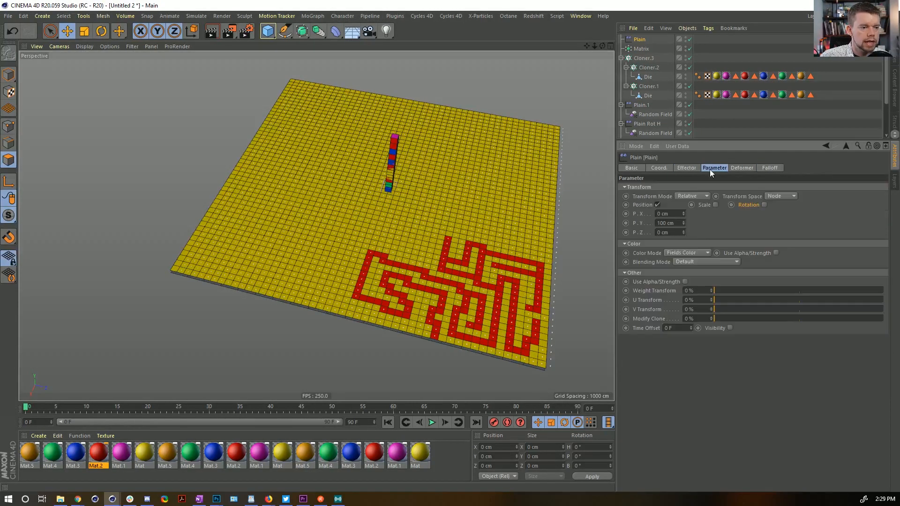
{"action": "left_click", "coordinate": [657, 205]}
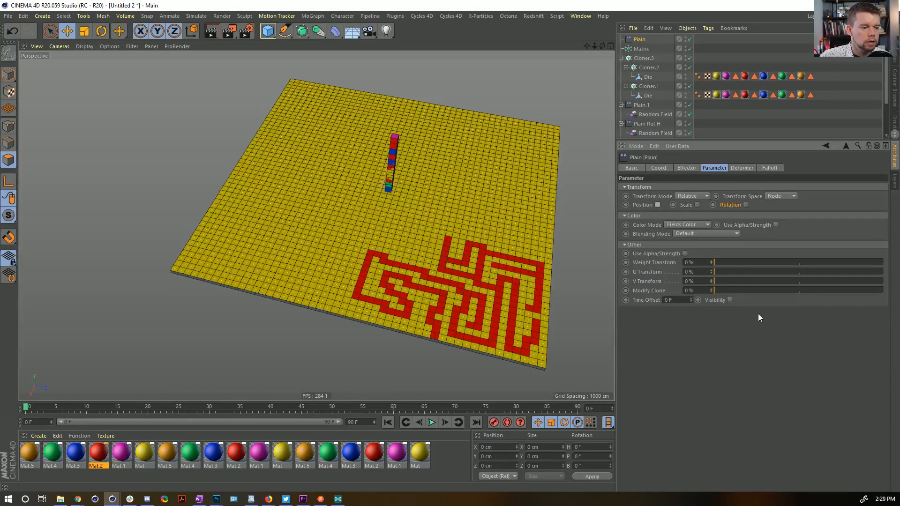
{"action": "left_click", "coordinate": [729, 300]}
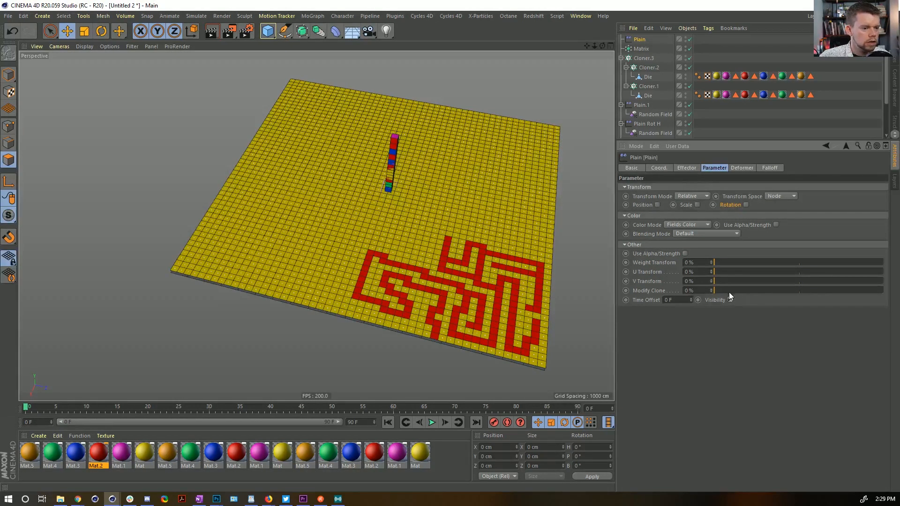
{"action": "left_click", "coordinate": [768, 168]}
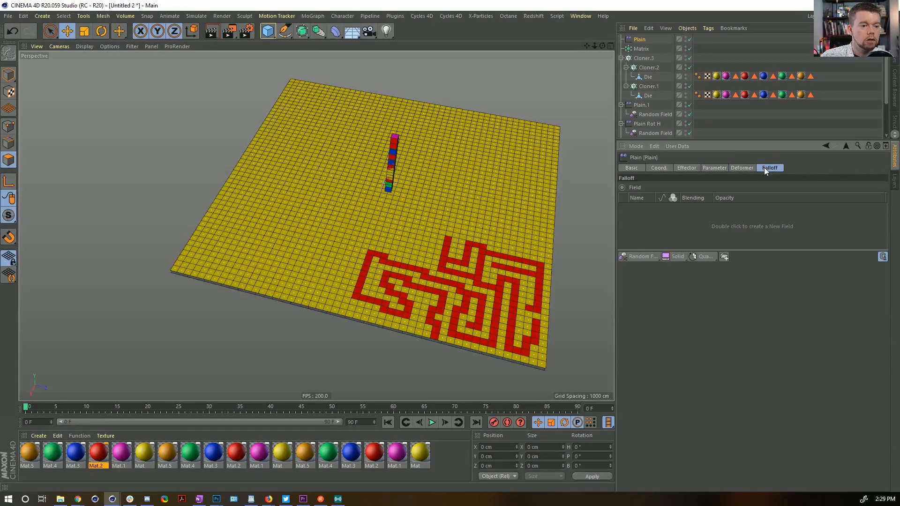
Step: Add a Random Field to the falloff of the Plain effector that drives the Matrix's visibility
{"action": "left_click", "coordinate": [643, 257]}
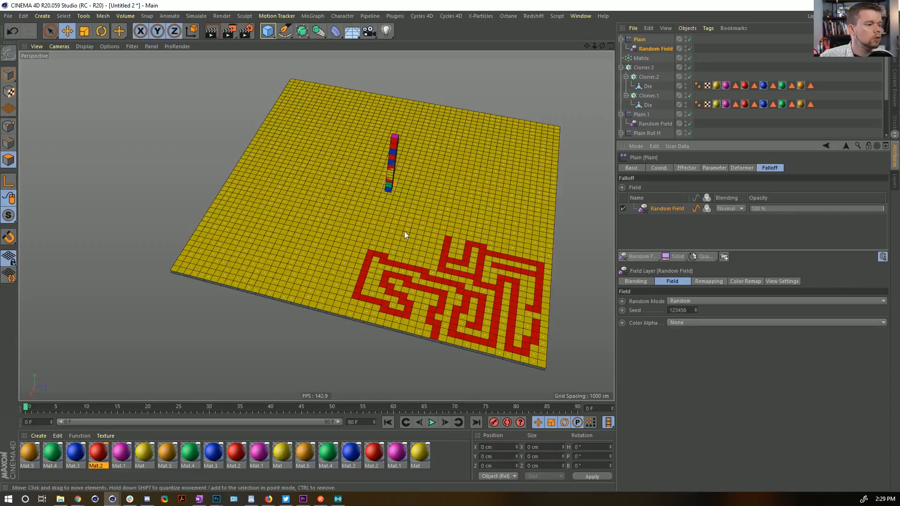
{"action": "scroll", "coordinate": [476, 190], "scroll_direction": "up", "scroll_amount": 6}
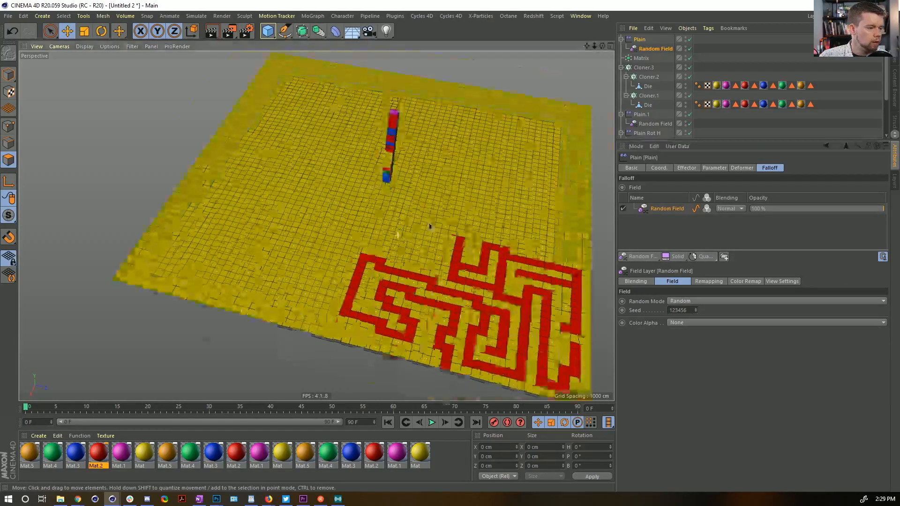
{"action": "left_click_drag", "start_coordinate": [388, 210], "coordinate": [422, 192], "text": "alt"}
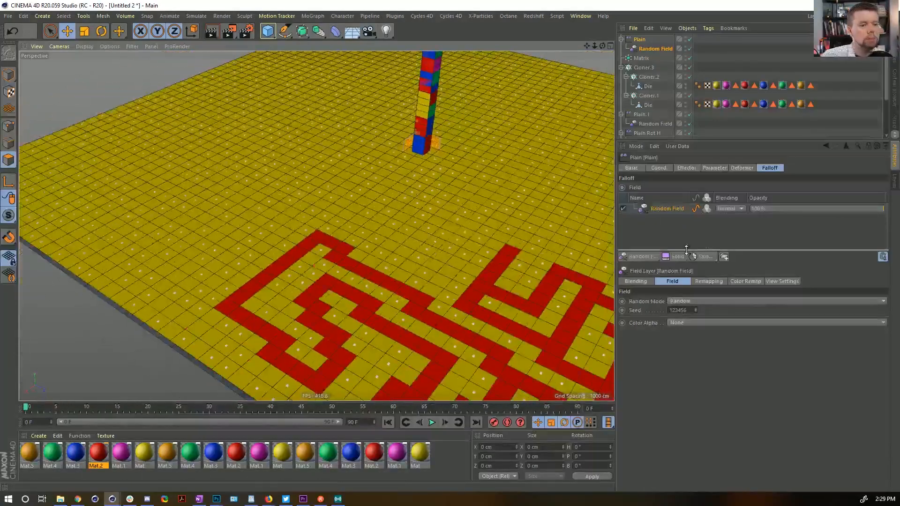
Step: Lower the Random Field's remapping maximum to 52%
{"action": "left_click", "coordinate": [708, 281]}
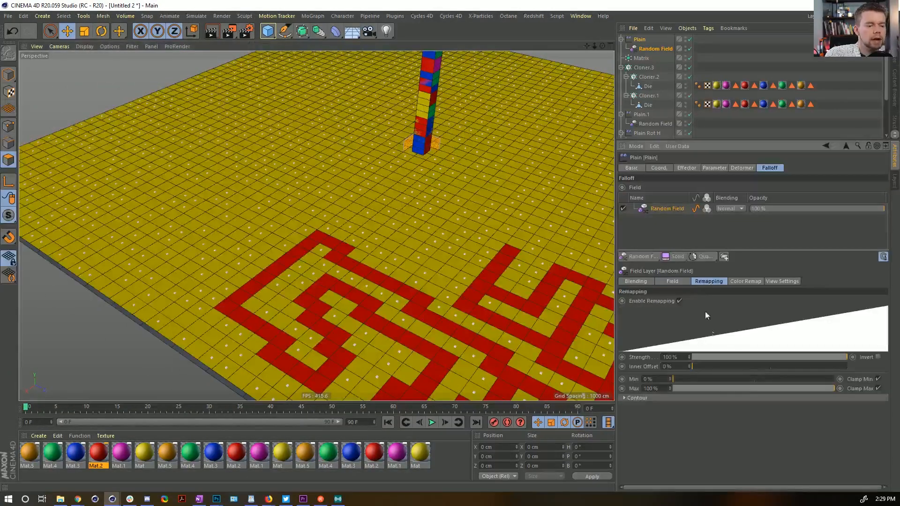
{"action": "left_click", "coordinate": [633, 398]}
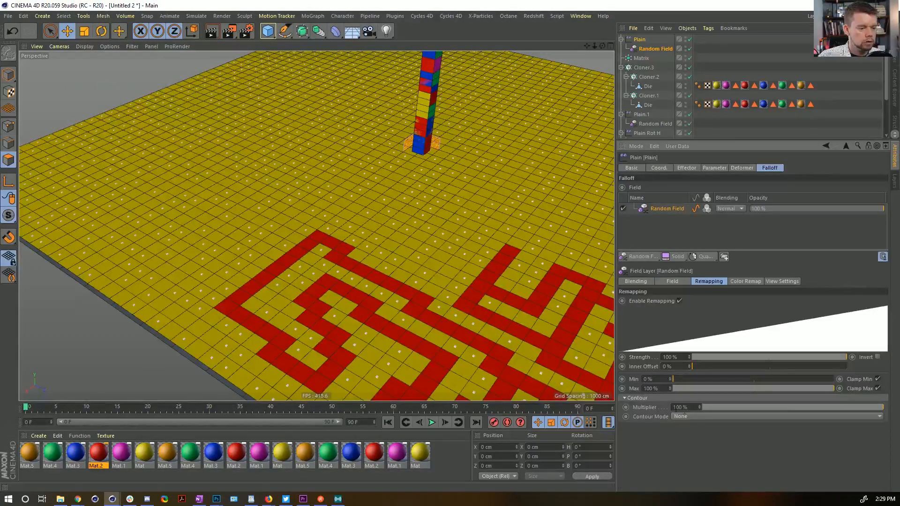
{"action": "left_click", "coordinate": [640, 399]}
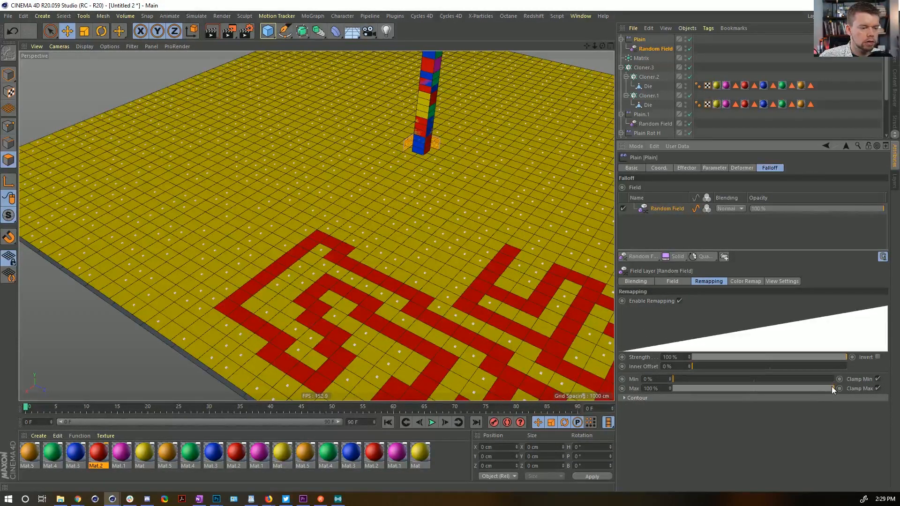
{"action": "left_click_drag", "start_coordinate": [831, 389], "coordinate": [757, 388]}
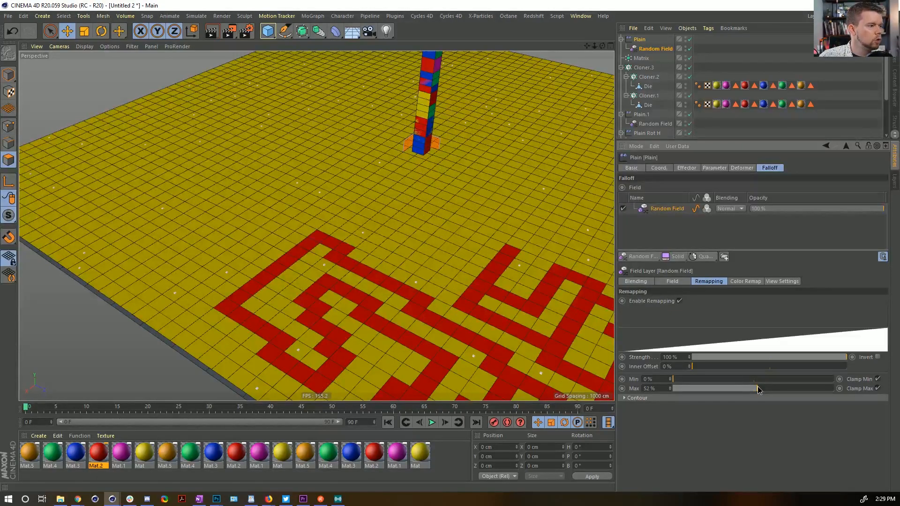
Step: Nest the visibility Plain effector under the Matrix object and collapse the Matrix's hierarchy
{"action": "left_click_drag", "start_coordinate": [444, 243], "coordinate": [473, 246], "text": "alt"}
{"action": "scroll", "coordinate": [402, 221], "scroll_direction": "down", "scroll_amount": 3}
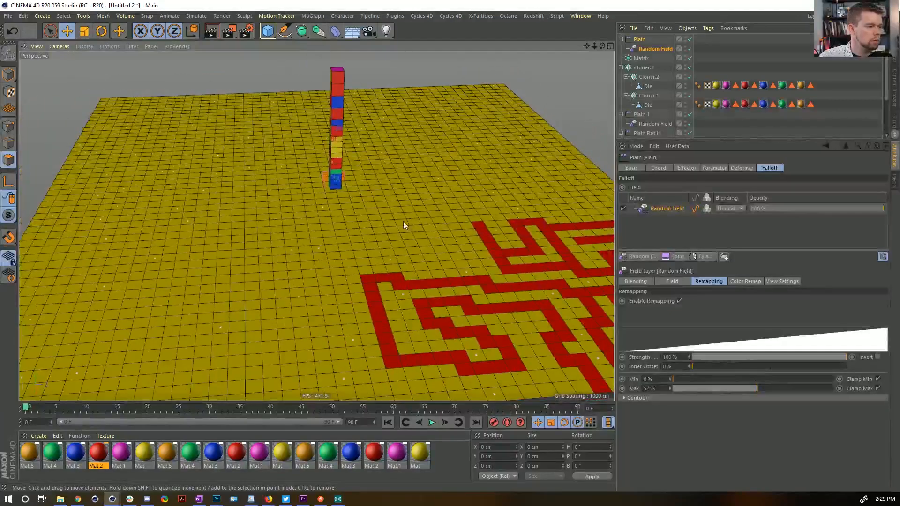
{"action": "left_click_drag", "start_coordinate": [404, 222], "coordinate": [238, 162], "text": "alt"}
{"action": "left_click_drag", "start_coordinate": [389, 240], "coordinate": [368, 237], "text": "alt"}
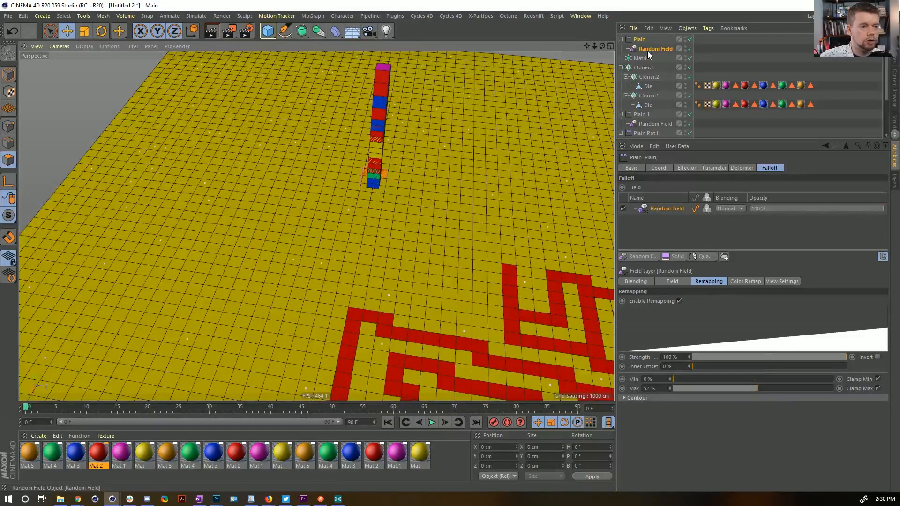
{"action": "left_click_drag", "start_coordinate": [434, 199], "coordinate": [578, 87], "text": "alt"}
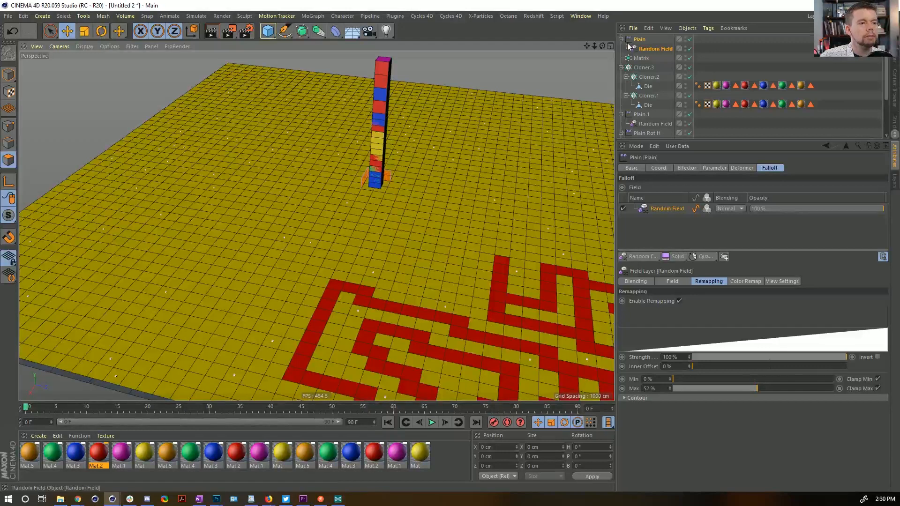
{"action": "left_click", "coordinate": [640, 57]}
{"action": "left_click_drag", "start_coordinate": [637, 40], "coordinate": [641, 60]}
{"action": "left_click", "coordinate": [620, 39]}
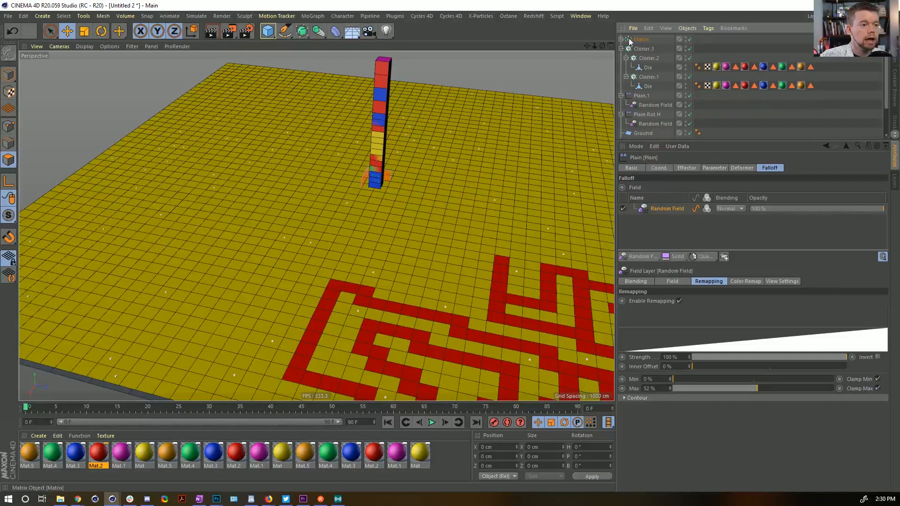
Step: Switch Cloner.3 to Object mode and link the Matrix as the object it clones onto
{"action": "left_click", "coordinate": [637, 49]}
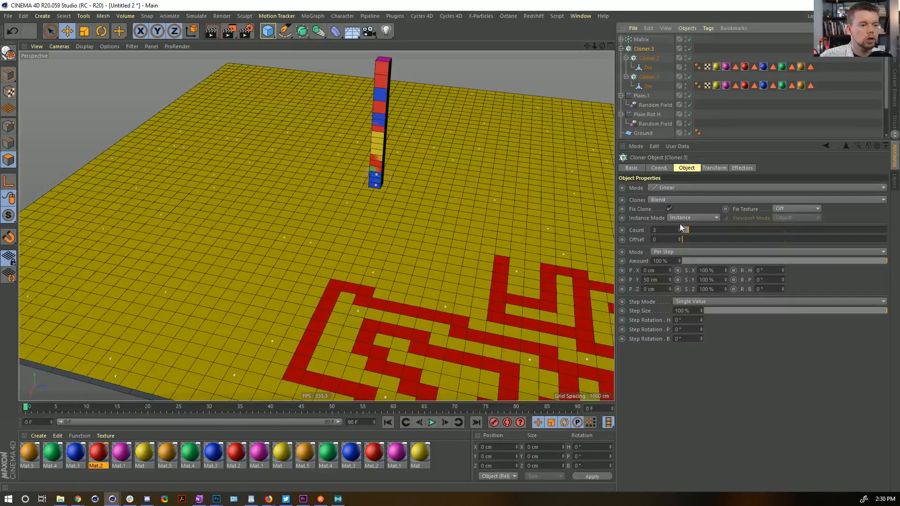
{"action": "left_click", "coordinate": [679, 188]}
{"action": "left_click", "coordinate": [677, 207]}
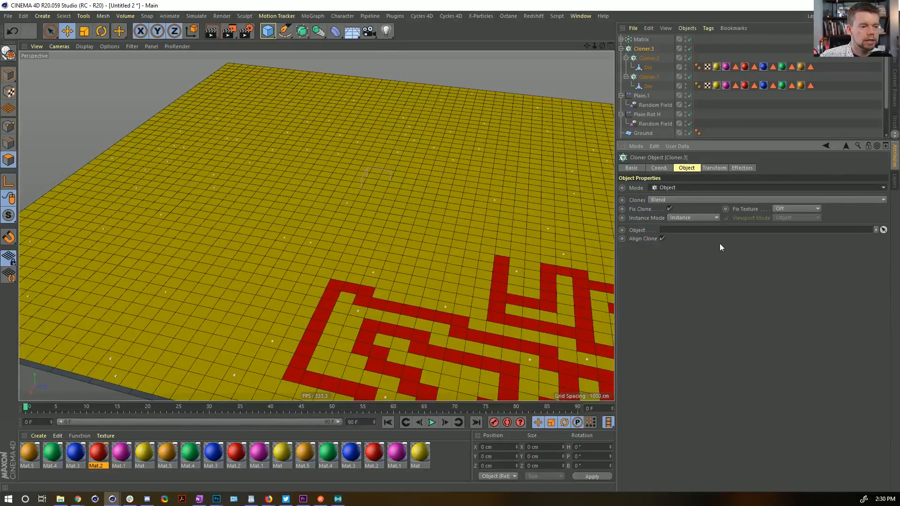
{"action": "left_click_drag", "start_coordinate": [639, 40], "coordinate": [685, 229]}
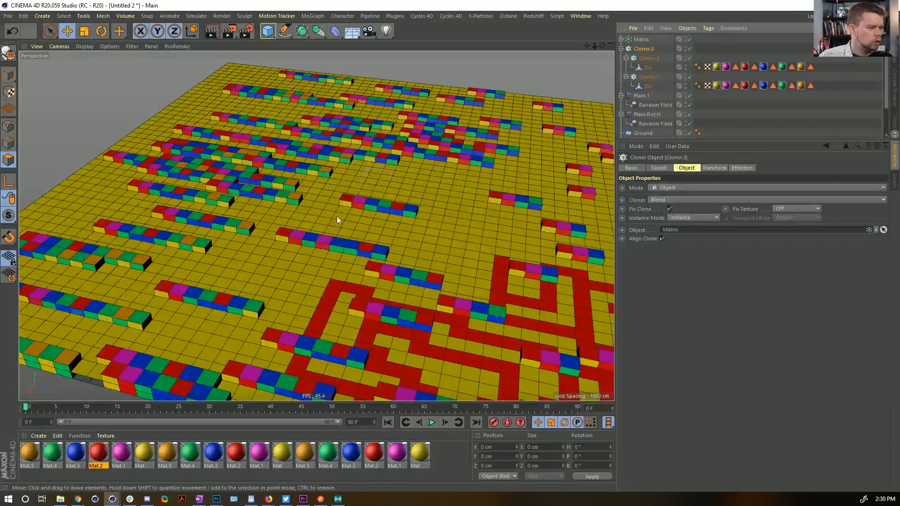
Step: Set the Matrix's transform pitch rotation (R.P) to -90° so the die stacks stand upright
{"action": "left_click_drag", "start_coordinate": [336, 221], "coordinate": [385, 271], "text": "alt"}
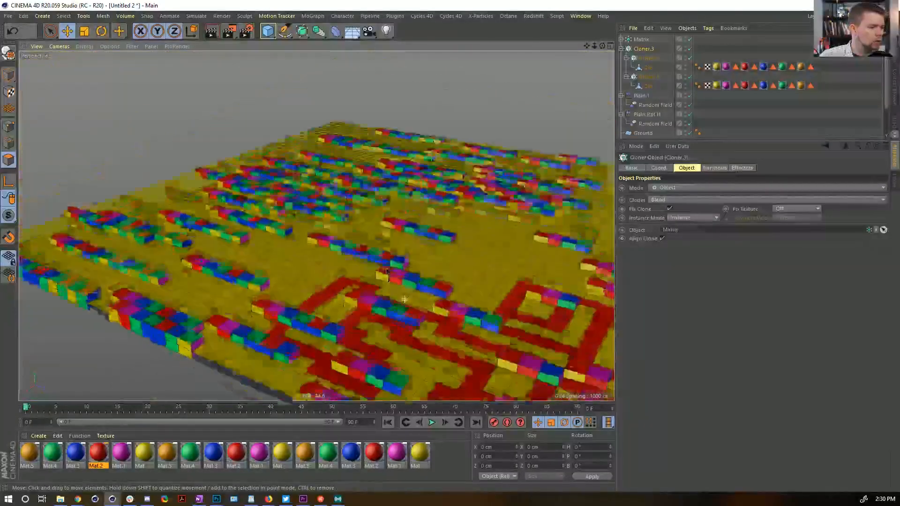
{"action": "left_click_drag", "start_coordinate": [408, 243], "coordinate": [412, 225], "text": "alt"}
{"action": "left_click", "coordinate": [640, 40]}
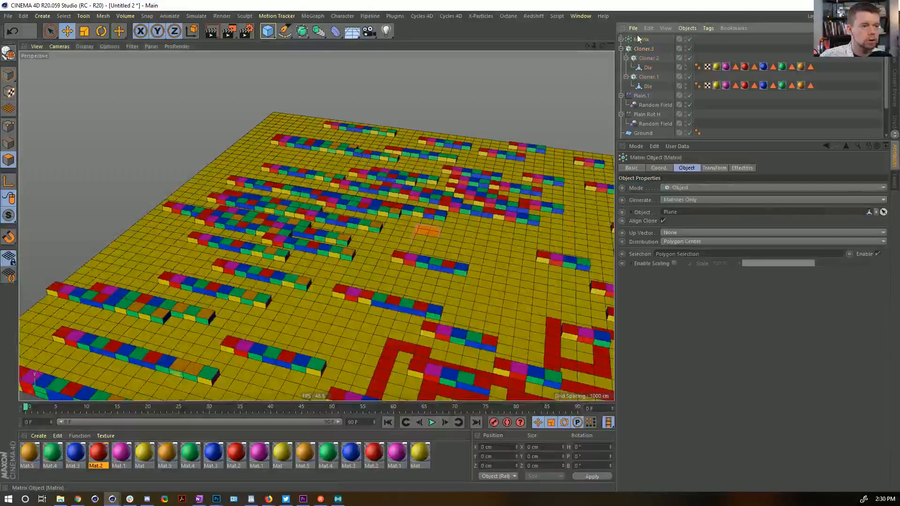
{"action": "left_click", "coordinate": [714, 168]}
{"action": "left_click", "coordinate": [742, 168]}
{"action": "left_click", "coordinate": [714, 168]}
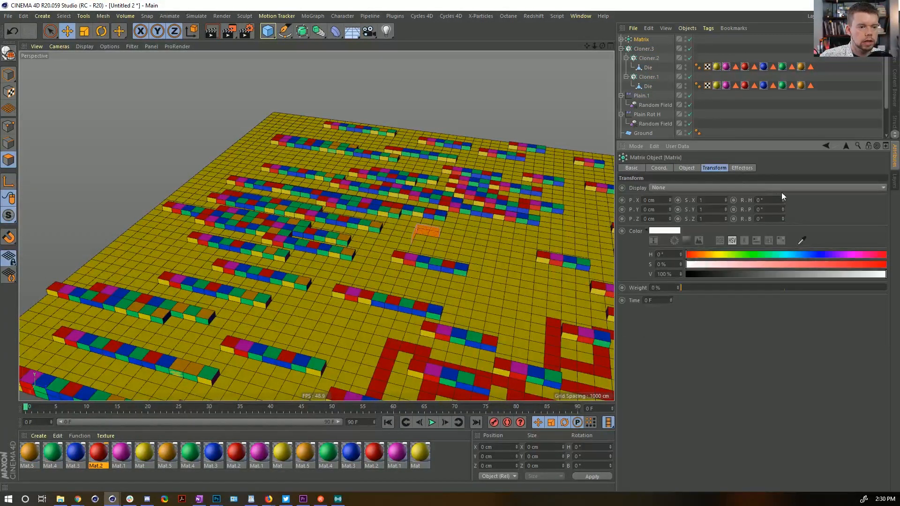
{"action": "mouse_move", "coordinate": [783, 200]}
{"action": "left_mouse_down"}
{"action": "mouse_move", "coordinate": [783, 193]}
{"action": "mouse_move", "coordinate": [782, 216]}
{"action": "left_mouse_up"}
{"action": "key", "text": "ctrl+z"}
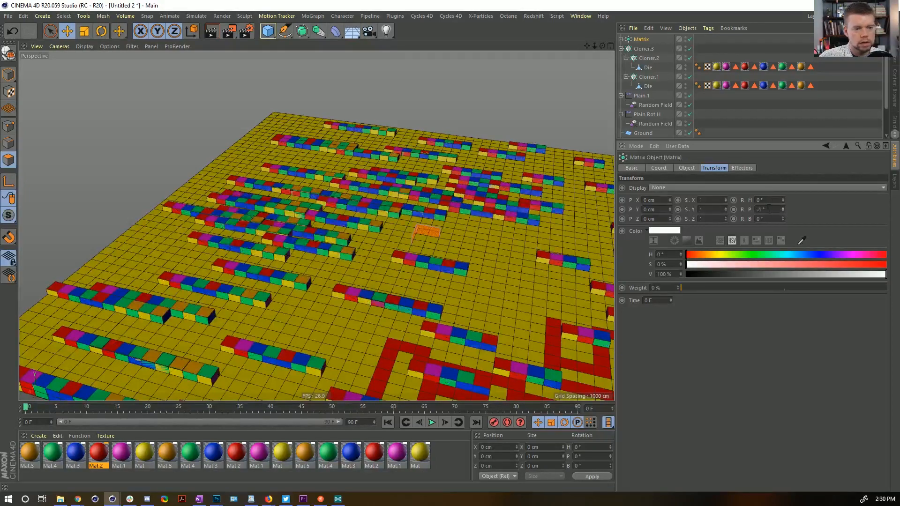
{"action": "key", "text": "Return"}
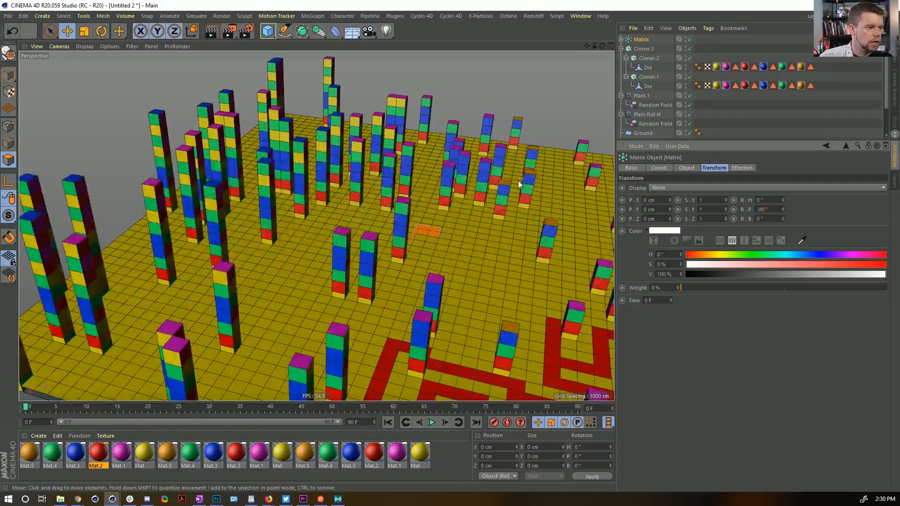
Step: Try offsetting the Matrix's points 100 cm along Y in its transform settings
{"action": "mouse_move", "coordinate": [518, 181]}
{"action": "left_mouse_down", "text": "alt"}
{"action": "mouse_move", "coordinate": [455, 209]}
{"action": "mouse_move", "coordinate": [417, 159]}
{"action": "mouse_move", "coordinate": [356, 336]}
{"action": "left_mouse_up", "text": "alt"}
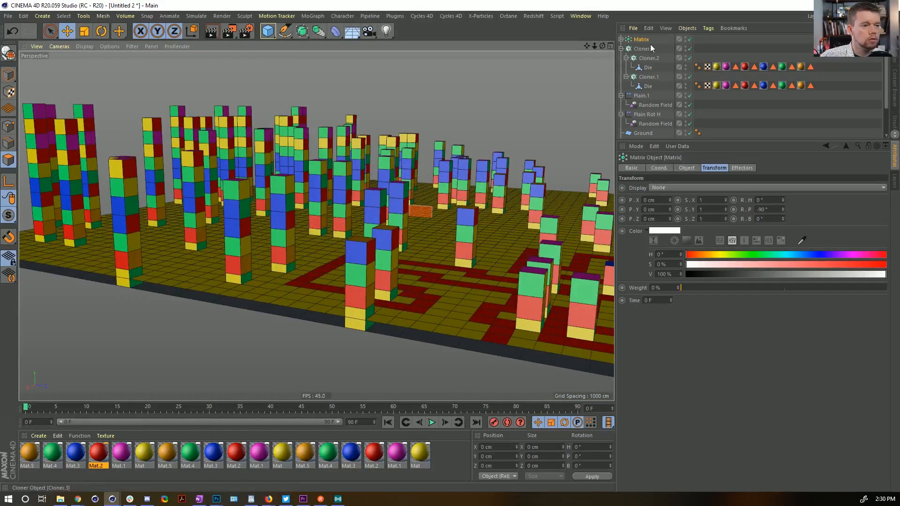
{"action": "double_click", "coordinate": [656, 209]}
{"action": "type", "text": "100"}
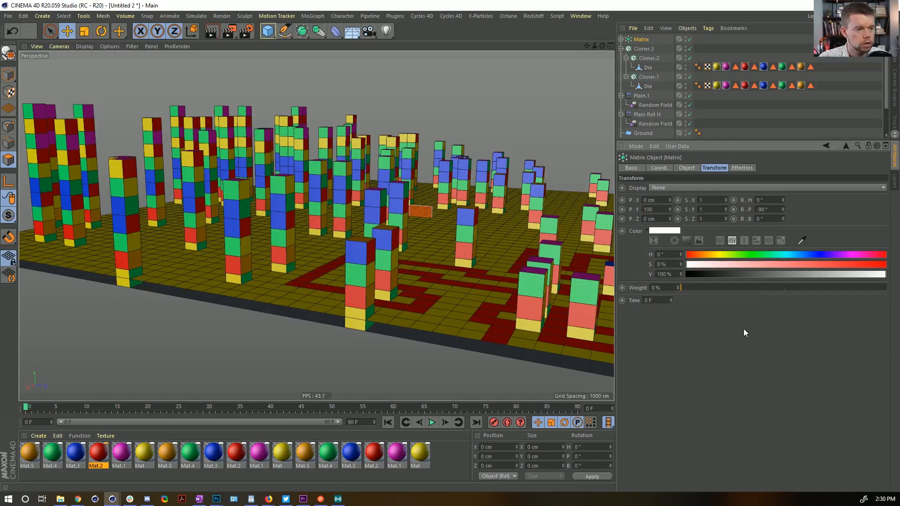
{"action": "key", "text": "Return"}
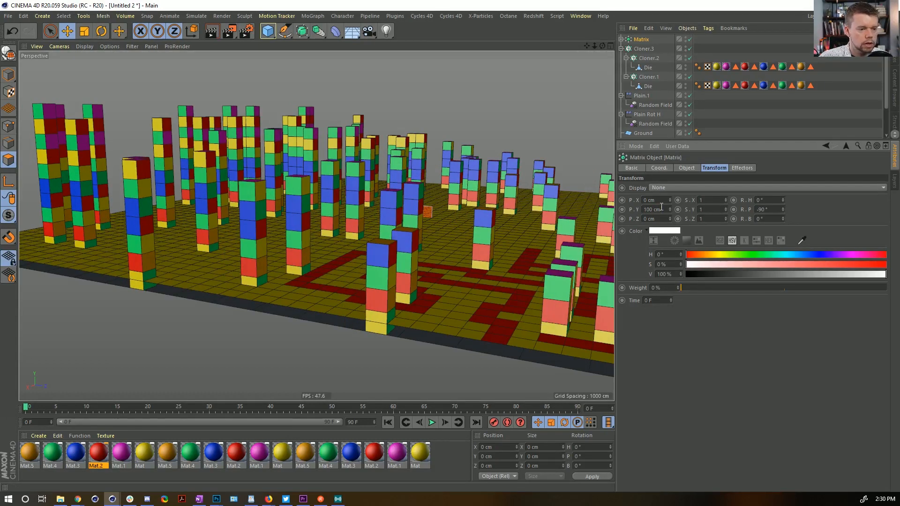
Step: Offset the Matrix's points 100 cm along Z in its transform settings
{"action": "double_click", "coordinate": [658, 220]}
{"action": "type", "text": "100"}
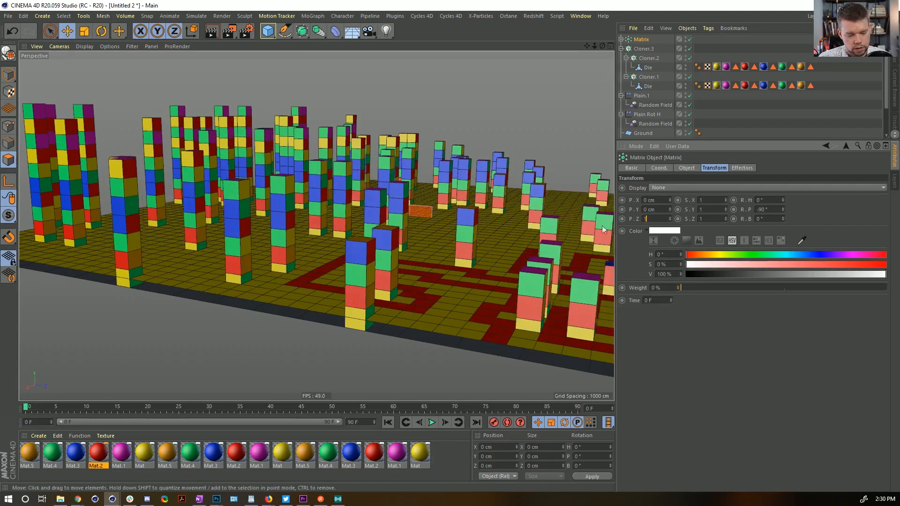
{"action": "left_click", "coordinate": [724, 342]}
{"action": "mouse_move", "coordinate": [347, 299]}
{"action": "left_mouse_down", "text": "alt"}
{"action": "mouse_move", "coordinate": [365, 262]}
{"action": "mouse_move", "coordinate": [342, 319]}
{"action": "mouse_move", "coordinate": [356, 304]}
{"action": "left_mouse_up", "text": "alt"}
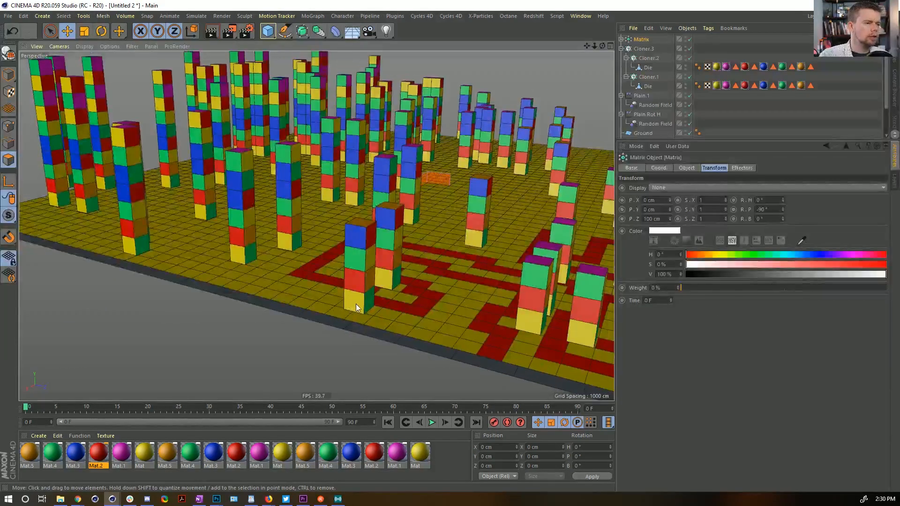
{"action": "left_click_drag", "start_coordinate": [363, 127], "coordinate": [388, 221], "text": "alt"}
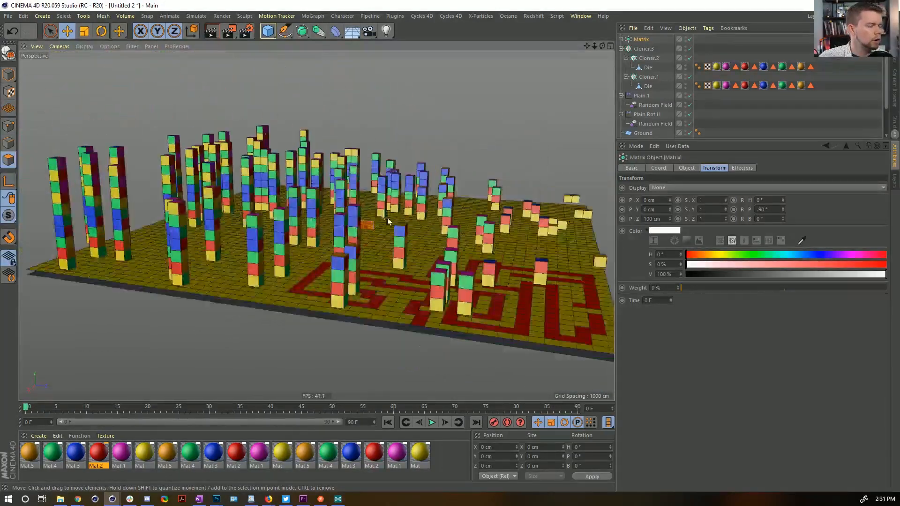
{"action": "left_click_drag", "start_coordinate": [378, 178], "coordinate": [412, 196], "text": "alt"}
Step: Collapse the two child cloners under Cloner.3 and add a new Plain effector to Cloner.3
{"action": "left_click", "coordinate": [642, 49]}
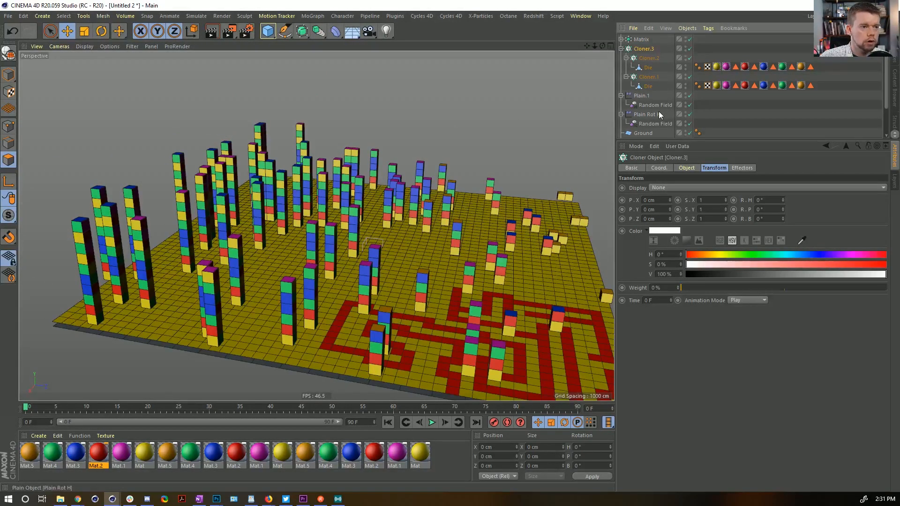
{"action": "left_click", "coordinate": [626, 57]}
{"action": "left_click", "coordinate": [626, 67]}
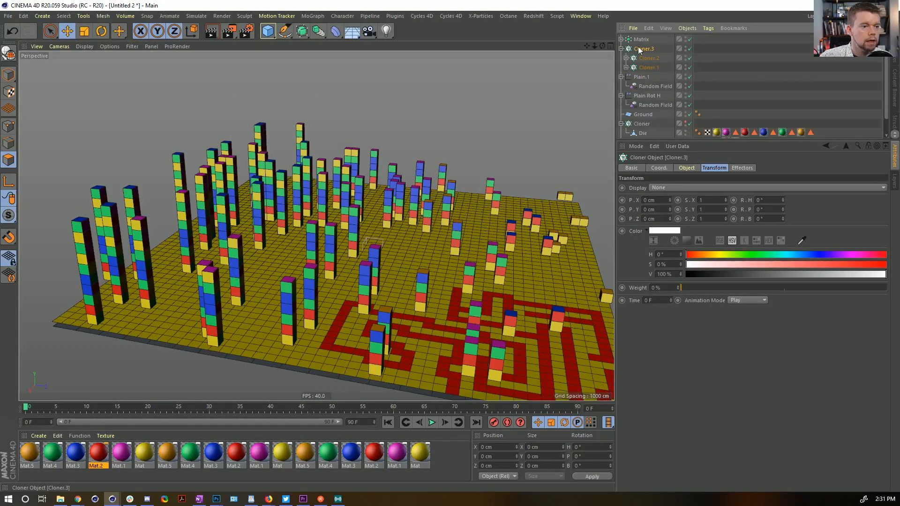
{"action": "left_click", "coordinate": [686, 167]}
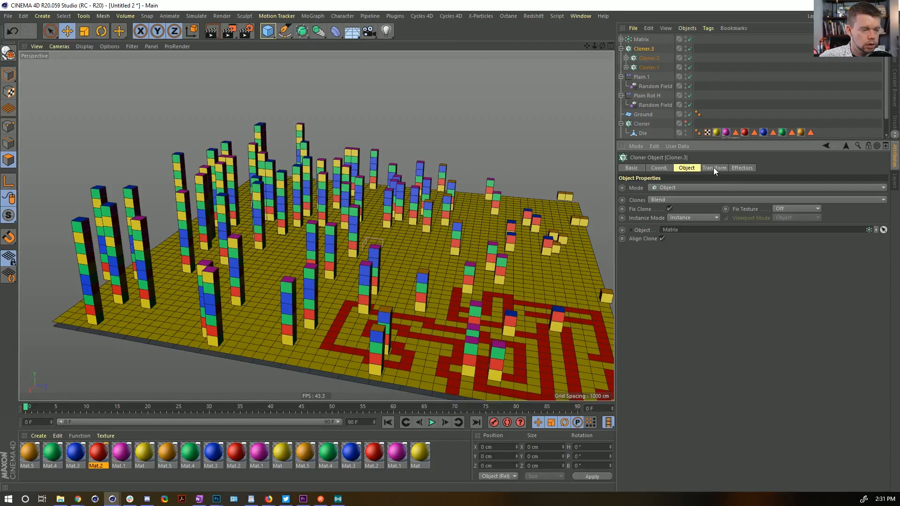
{"action": "left_click", "coordinate": [713, 168]}
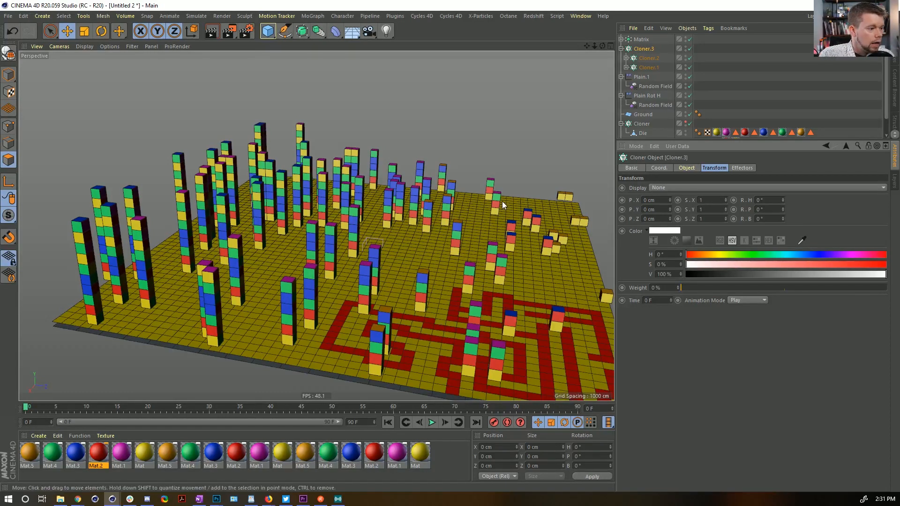
{"action": "left_click", "coordinate": [313, 17]}
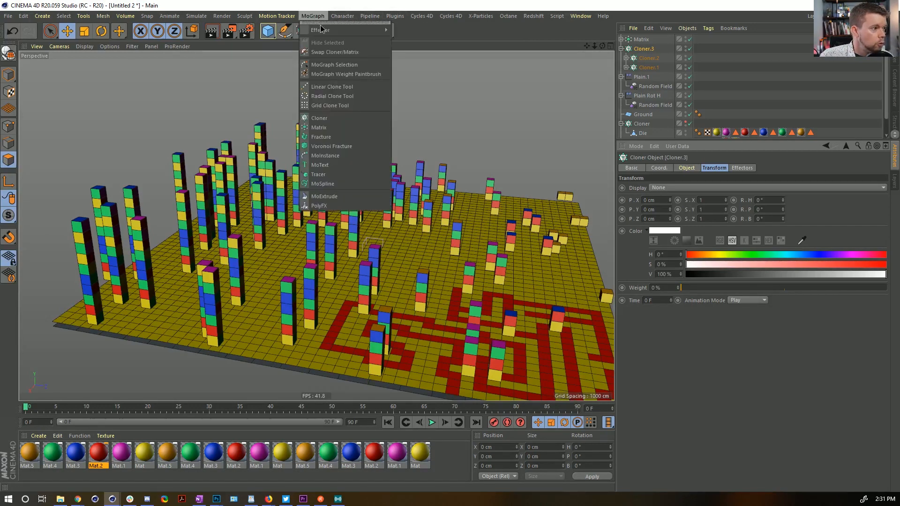
{"action": "mouse_move", "coordinate": [370, 45]}
{"action": "left_click", "coordinate": [412, 46]}
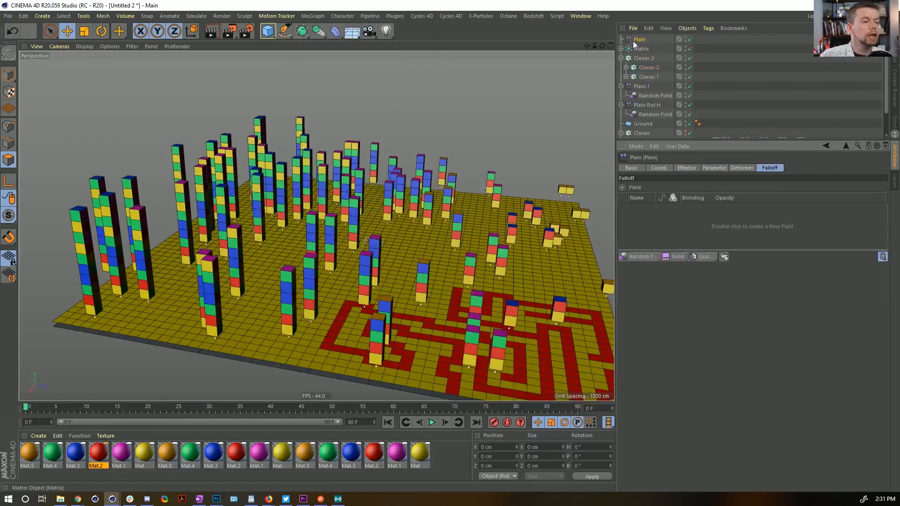
Step: Move the new Plain effector directly below Cloner.3's group, and collapse Plain.1 and Plain Rot H
{"action": "left_click_drag", "start_coordinate": [636, 39], "coordinate": [636, 85]}
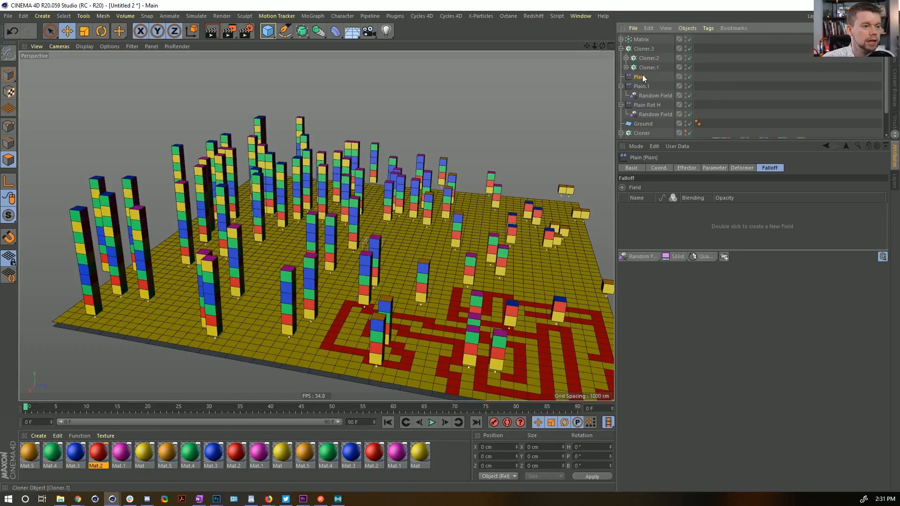
{"action": "left_click", "coordinate": [621, 87]}
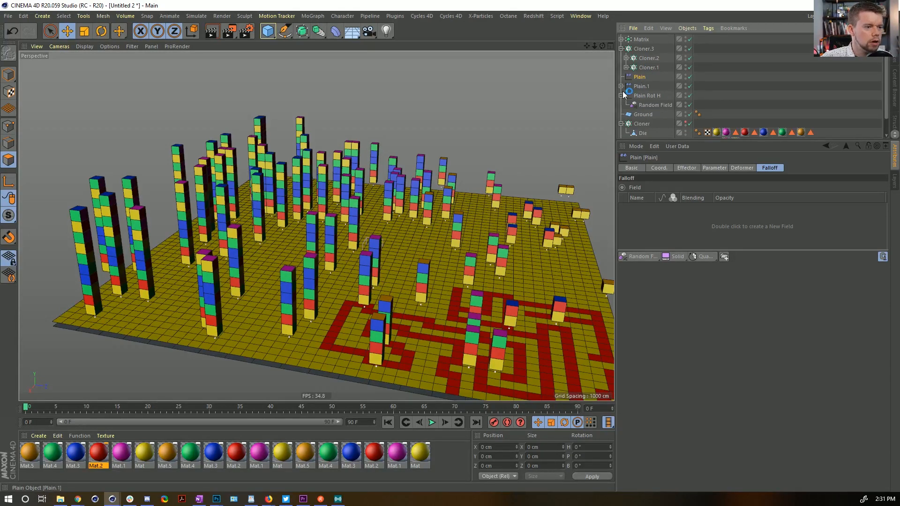
{"action": "left_click", "coordinate": [624, 98]}
{"action": "left_click", "coordinate": [625, 96]}
{"action": "left_click", "coordinate": [621, 95]}
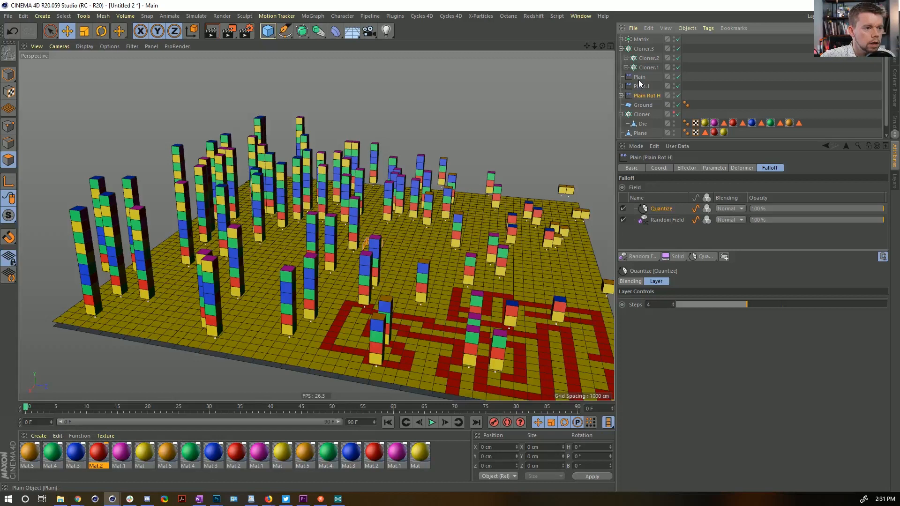
Step: Move Plain.1 and Plain Rot H together below Ground, just above the original Cloner
{"action": "left_click", "coordinate": [638, 78]}
{"action": "left_click", "coordinate": [636, 86], "text": "ctrl"}
{"action": "left_click", "coordinate": [638, 88]}
{"action": "left_click", "coordinate": [640, 95], "text": "ctrl"}
{"action": "left_click_drag", "start_coordinate": [639, 95], "coordinate": [639, 110]}
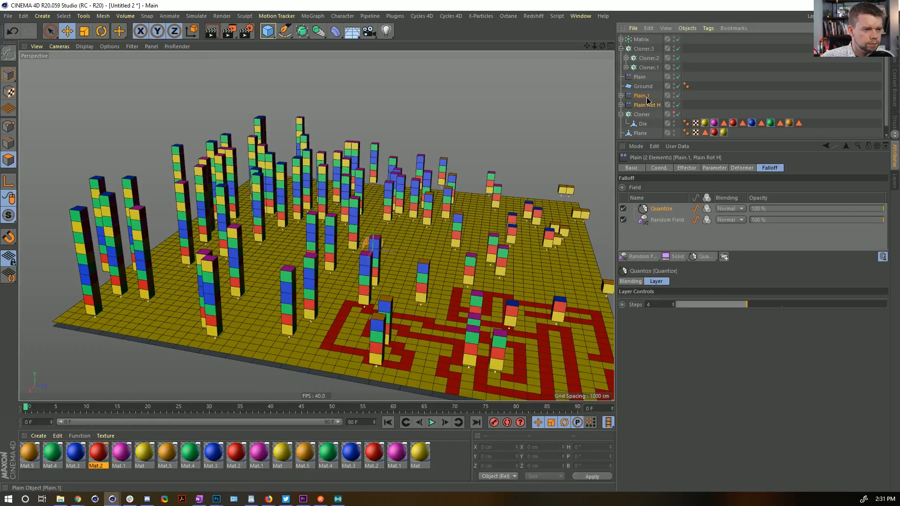
Step: Check the settings of Plain.1, the 360° pitch rotation effector, and rename it Plain Rot P
{"action": "left_click", "coordinate": [641, 96]}
{"action": "left_click", "coordinate": [686, 167]}
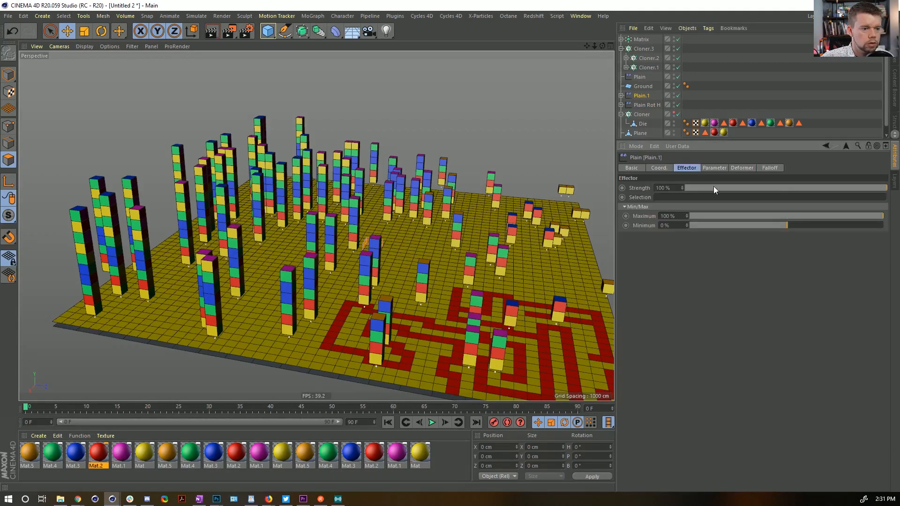
{"action": "left_click", "coordinate": [712, 168]}
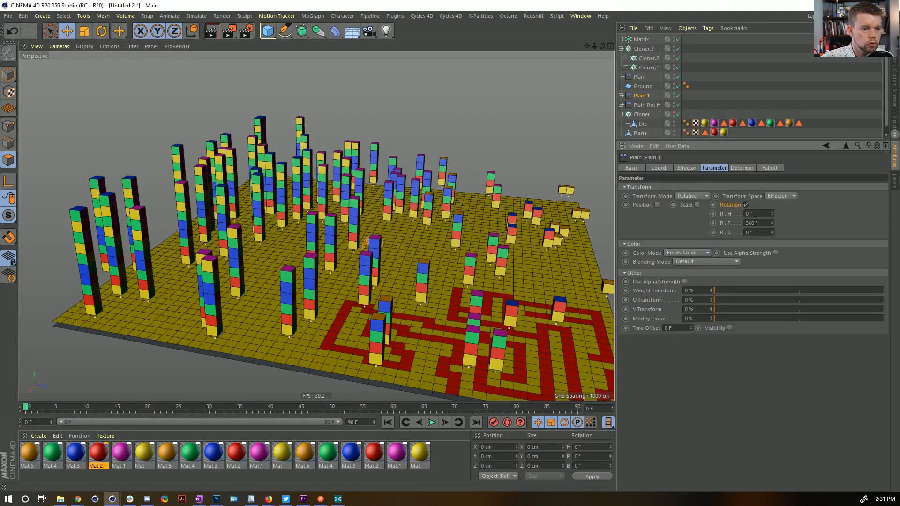
{"action": "left_click", "coordinate": [648, 98]}
{"action": "double_click", "coordinate": [642, 95]}
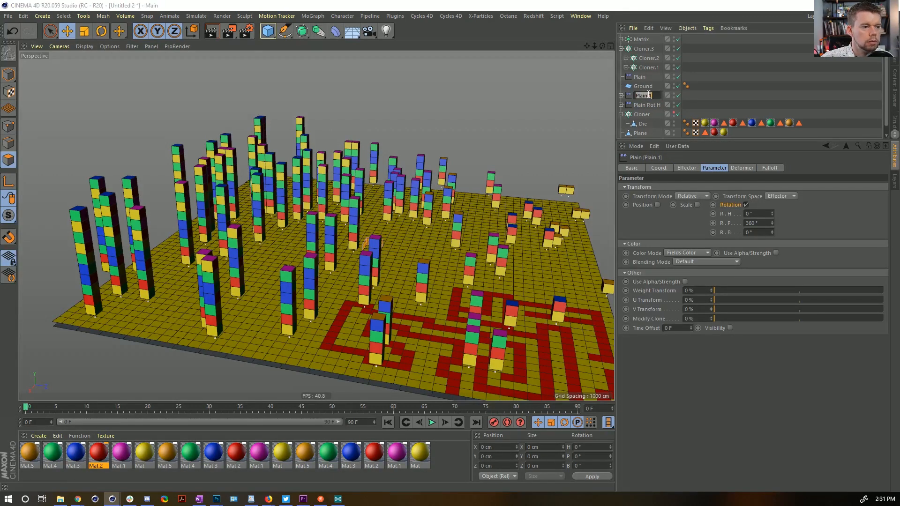
{"action": "type", "text": "Rot"}
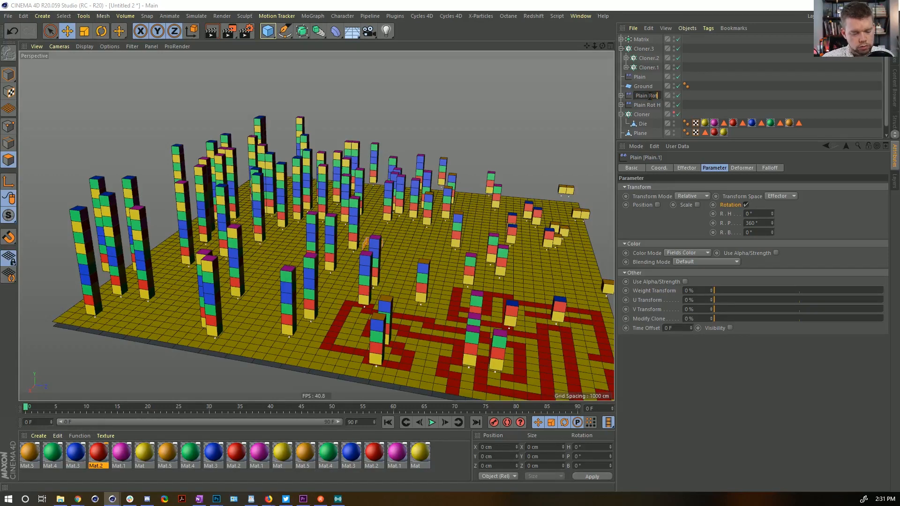
{"action": "type", "text": " P"}
{"action": "key", "text": "Return"}
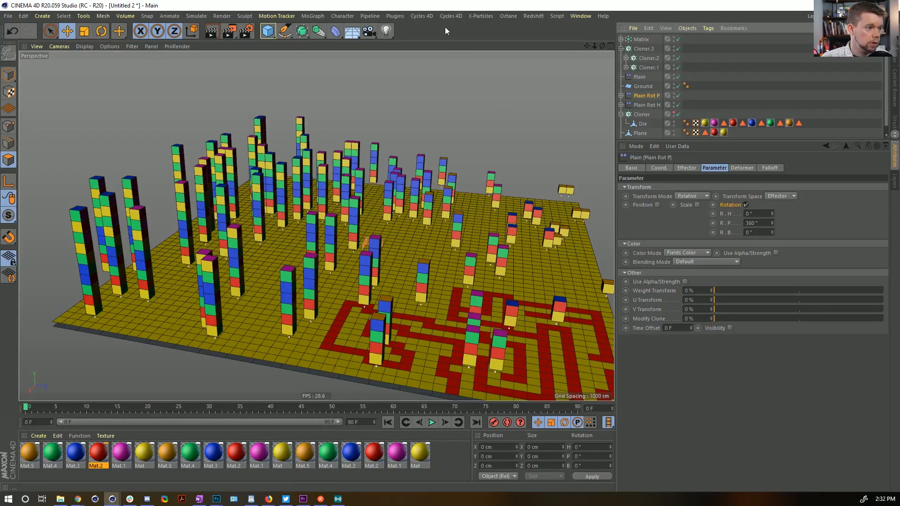
Step: Save the scene as [1a]DiceStacking.c4d in the Episode16 SceneFiles folder
{"action": "key", "text": "ctrl+s"}
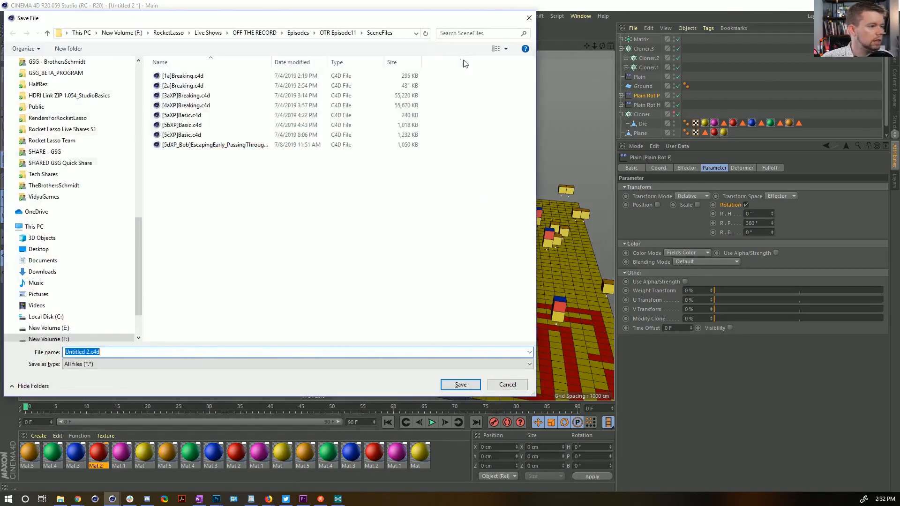
{"action": "left_click", "coordinate": [137, 210]}
{"action": "left_click_drag", "start_coordinate": [136, 215], "coordinate": [136, 158]}
{"action": "left_click", "coordinate": [41, 80]}
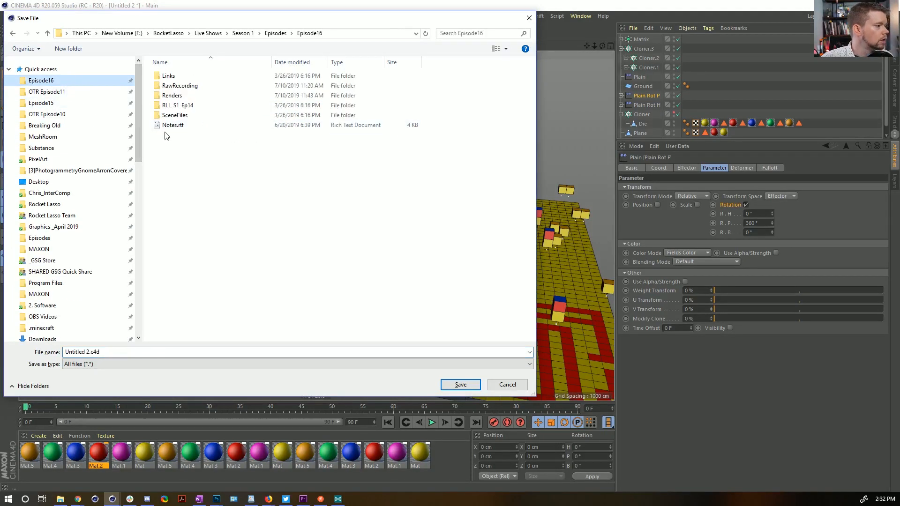
{"action": "double_click", "coordinate": [170, 116]}
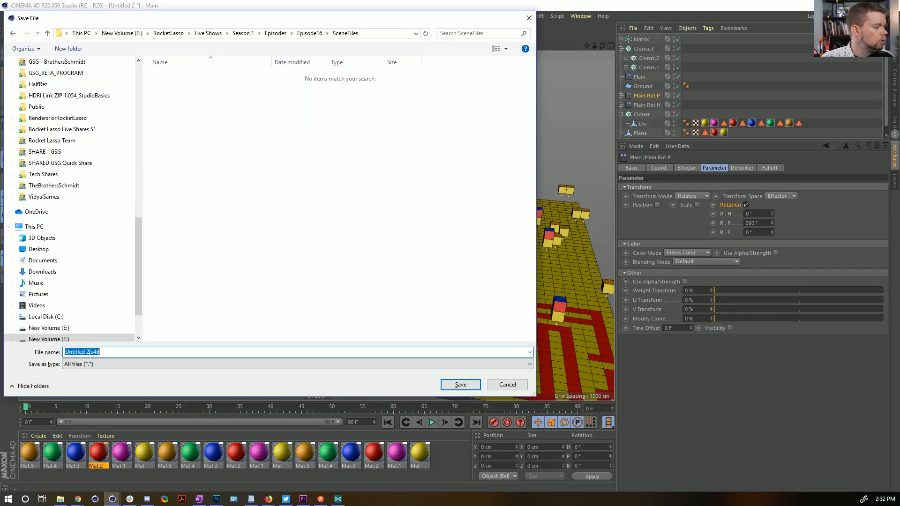
{"action": "type", "text": "[1a]"}
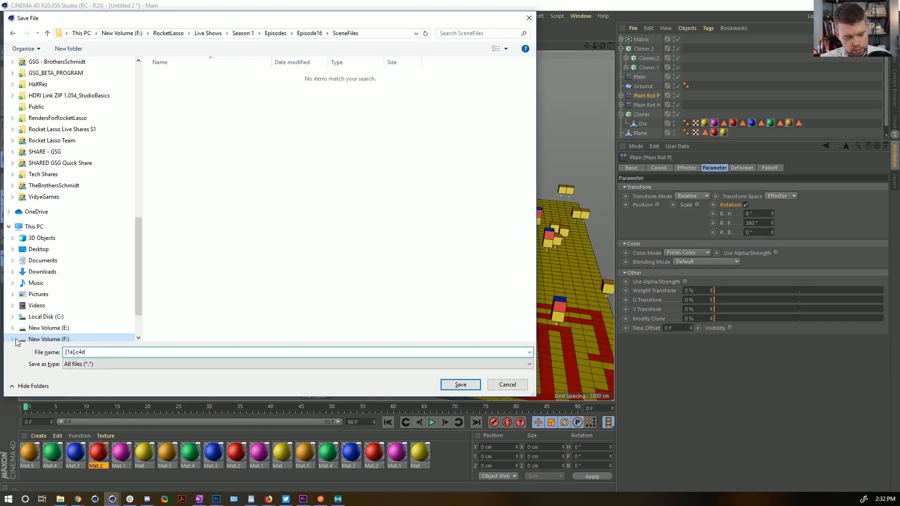
{"action": "type", "text": "DiceStac"}
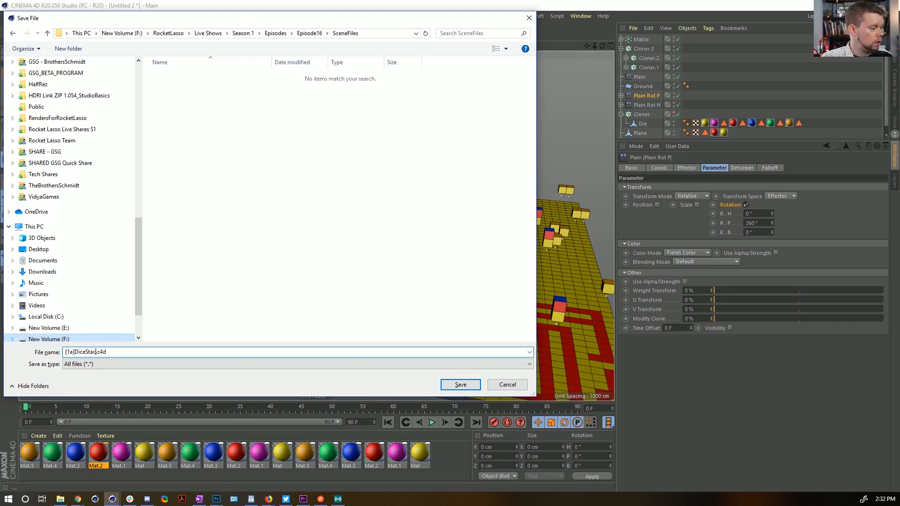
{"action": "type", "text": "king"}
{"action": "key", "text": "Return"}
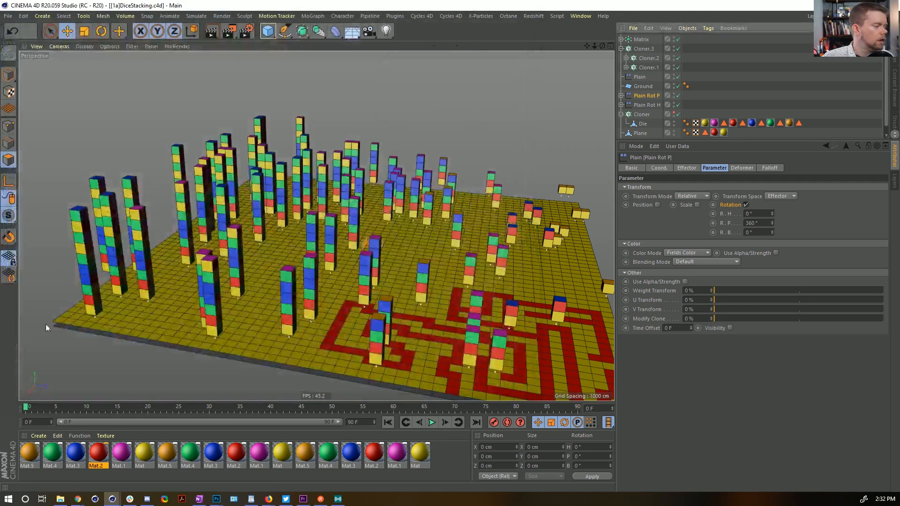
Step: Rename the Cloner.3 object as Cloner Piles
{"action": "left_click", "coordinate": [650, 51]}
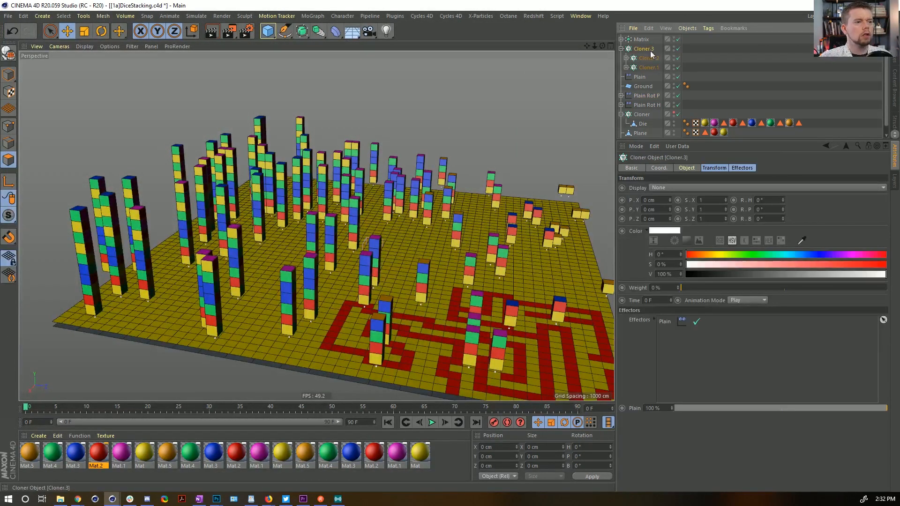
{"action": "double_click", "coordinate": [650, 51]}
{"action": "left_click", "coordinate": [656, 47]}
{"action": "key", "text": "BackSpace"}
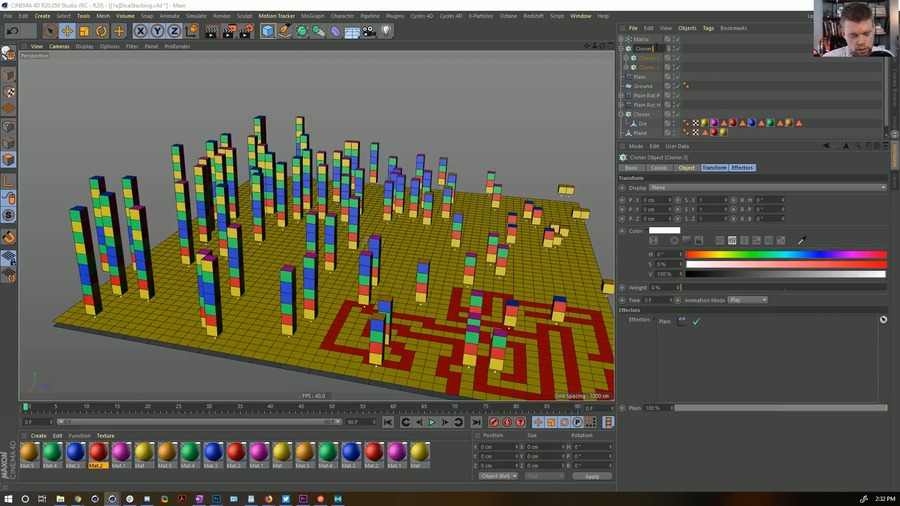
{"action": "type", "text": "Piles"}
{"action": "key", "text": "Return"}
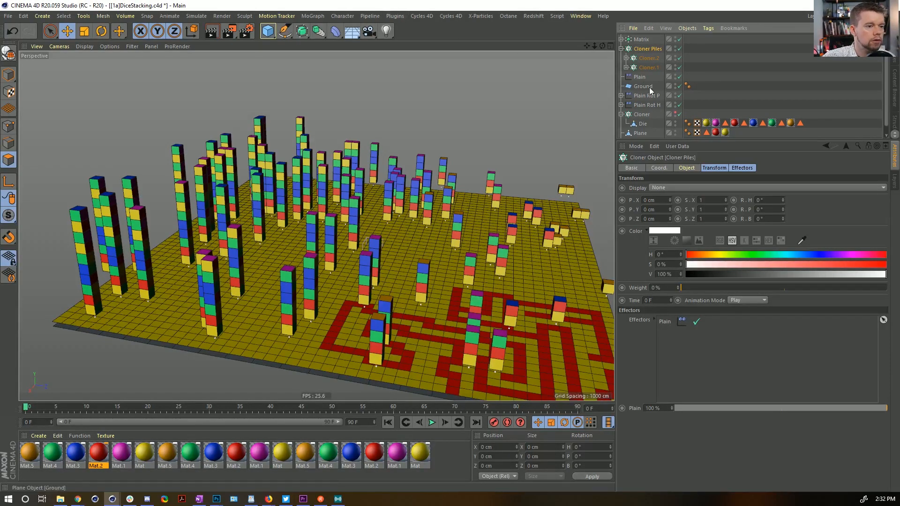
Step: Turn off the position offset in the Plain effector that drives Cloner Piles
{"action": "left_click", "coordinate": [641, 76]}
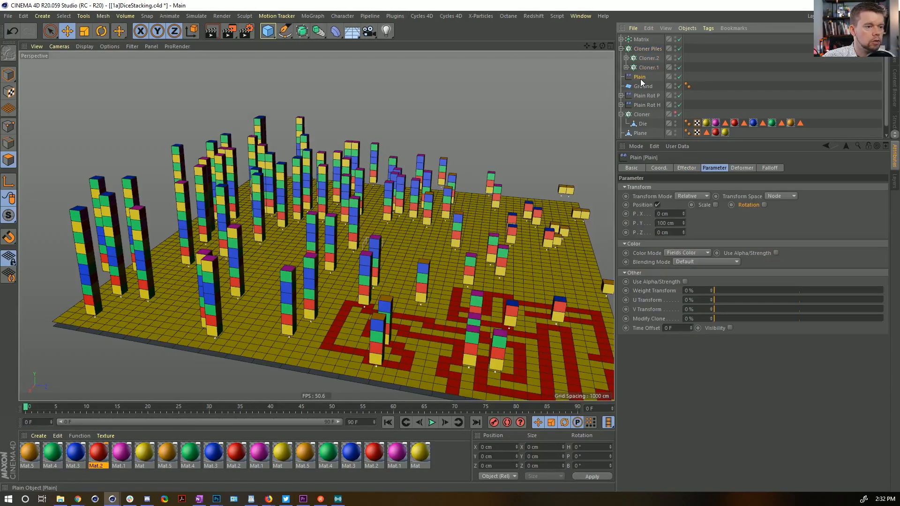
{"action": "left_click", "coordinate": [657, 206]}
{"action": "mouse_move", "coordinate": [440, 351]}
{"action": "left_mouse_down", "text": "alt"}
{"action": "mouse_move", "coordinate": [437, 311]}
{"action": "mouse_move", "coordinate": [440, 341]}
{"action": "left_mouse_up", "text": "alt"}
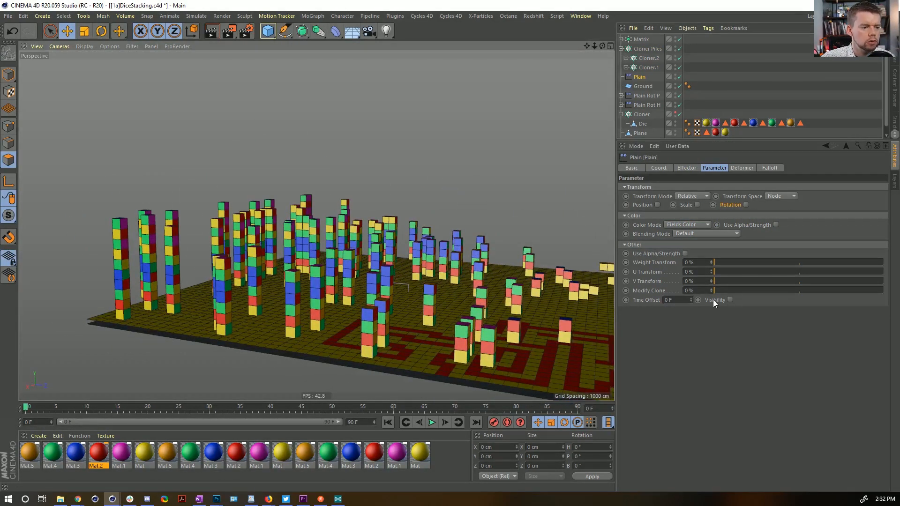
Step: Set the Plain effector's Modify Clone to 0.001%
{"action": "mouse_move", "coordinate": [718, 289]}
{"action": "left_mouse_down"}
{"action": "mouse_move", "coordinate": [734, 291]}
{"action": "mouse_move", "coordinate": [702, 287]}
{"action": "left_mouse_up"}
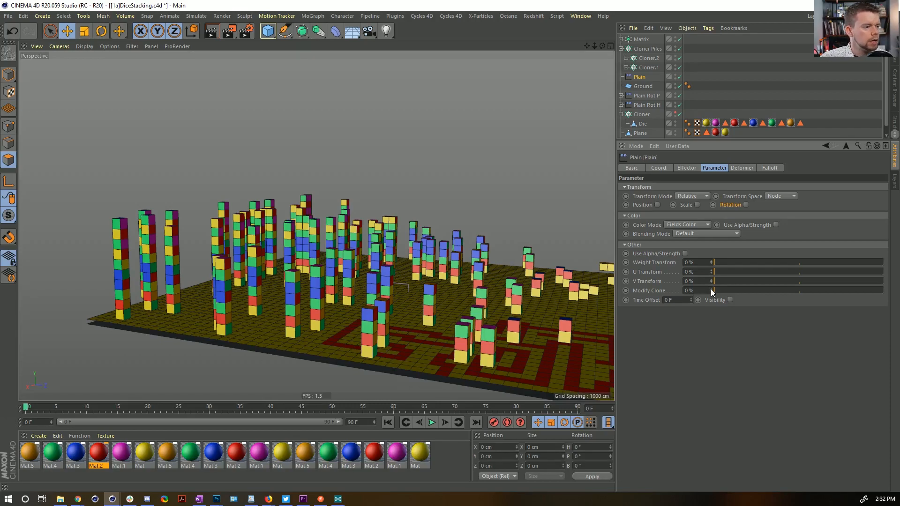
{"action": "left_click_drag", "start_coordinate": [515, 244], "coordinate": [523, 271], "text": "alt"}
{"action": "scroll", "coordinate": [523, 271], "scroll_direction": "down", "scroll_amount": 3}
{"action": "middle_click_drag", "start_coordinate": [523, 271], "coordinate": [455, 259], "text": "alt"}
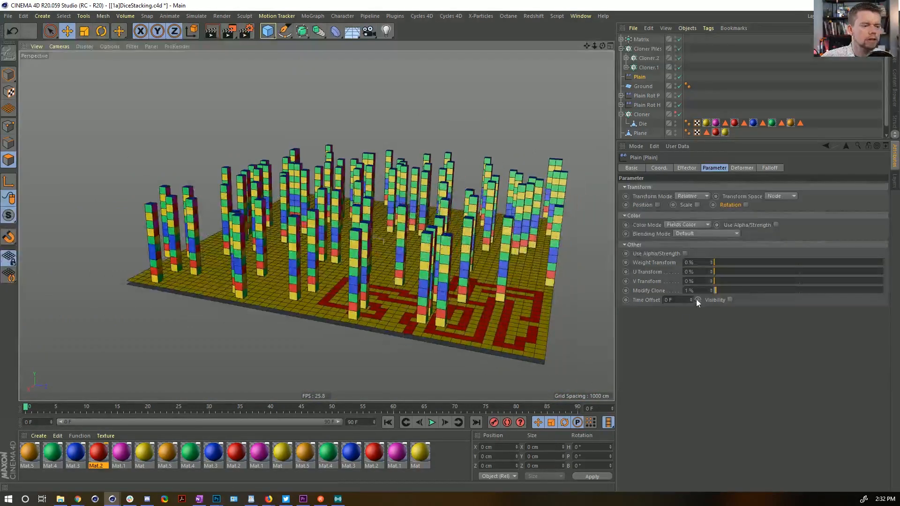
{"action": "left_click", "coordinate": [706, 292]}
{"action": "left_click_drag", "start_coordinate": [706, 293], "coordinate": [637, 283]}
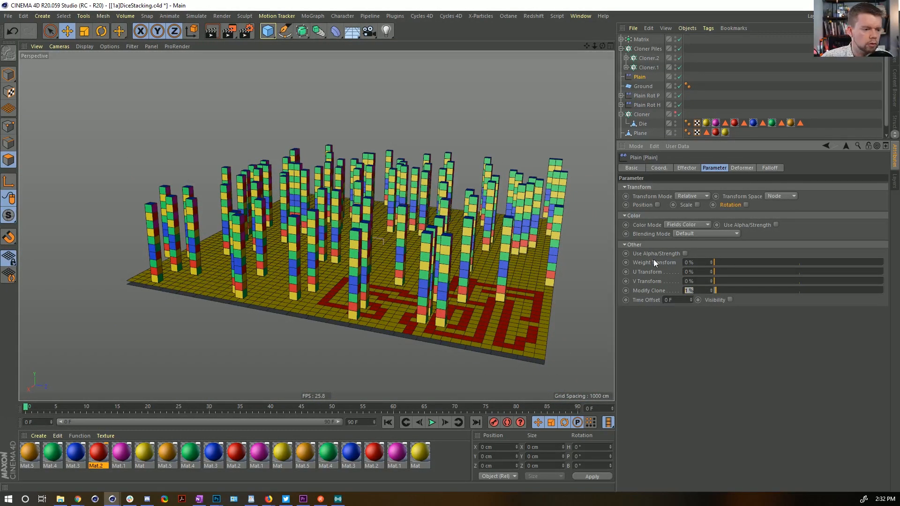
{"action": "type", "text": "0.001"}
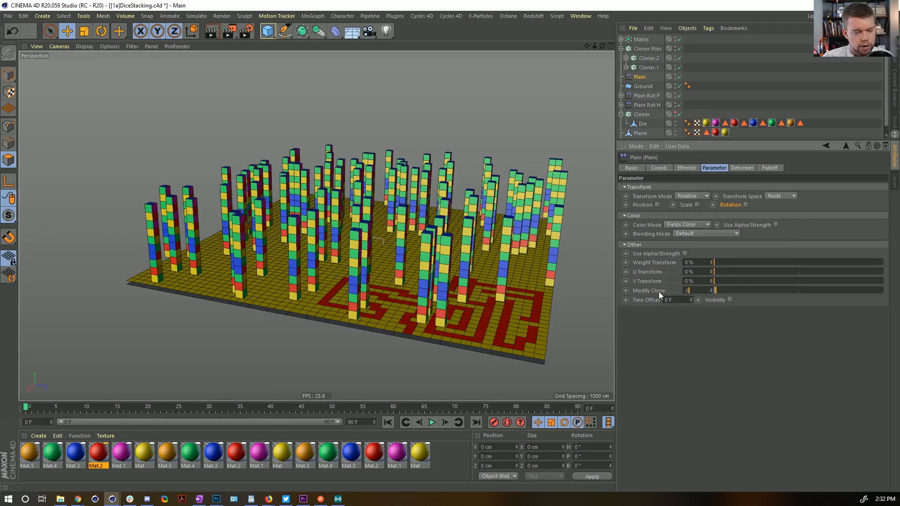
{"action": "key", "text": "Return"}
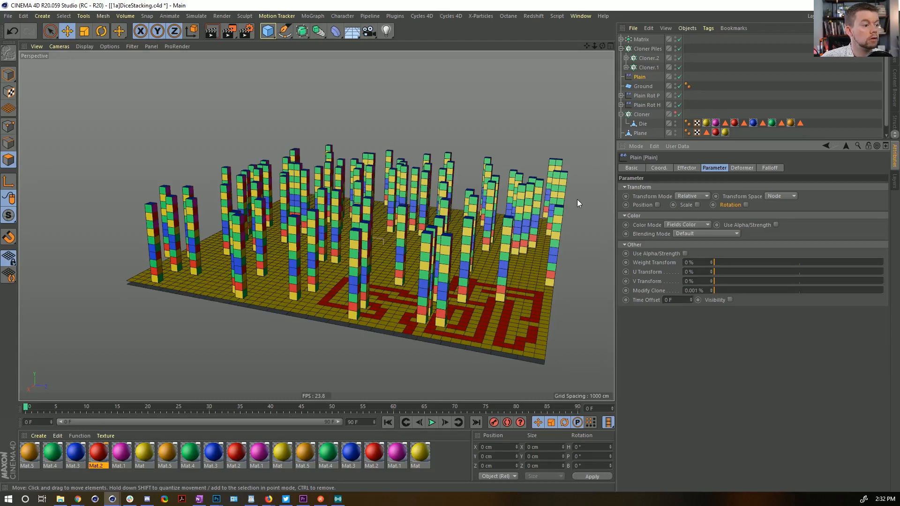
Step: Add a Random effector to Cloner Piles
{"action": "left_click", "coordinate": [652, 48]}
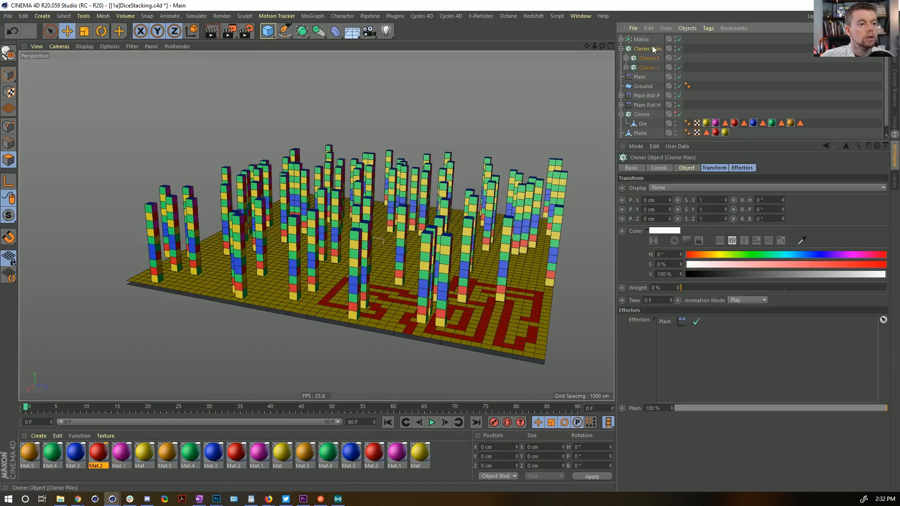
{"action": "left_click", "coordinate": [642, 79]}
{"action": "left_click", "coordinate": [312, 16]}
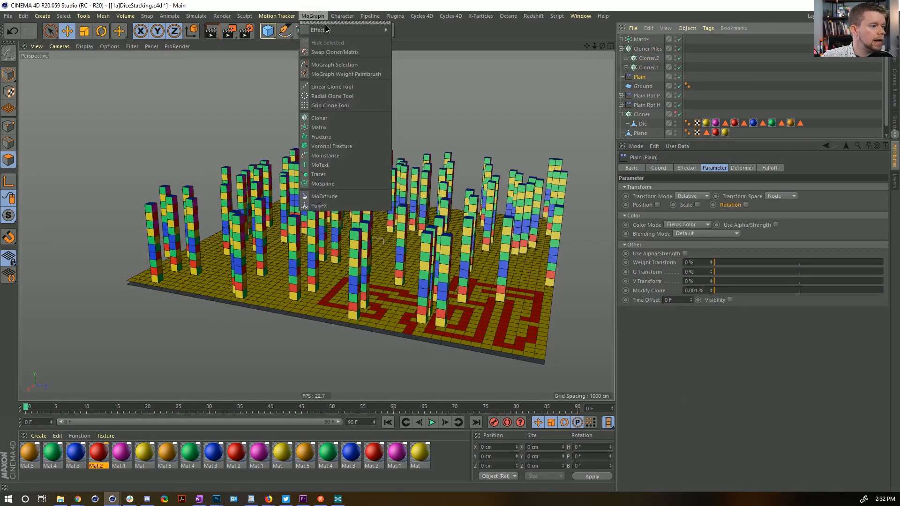
{"action": "mouse_move", "coordinate": [327, 29]}
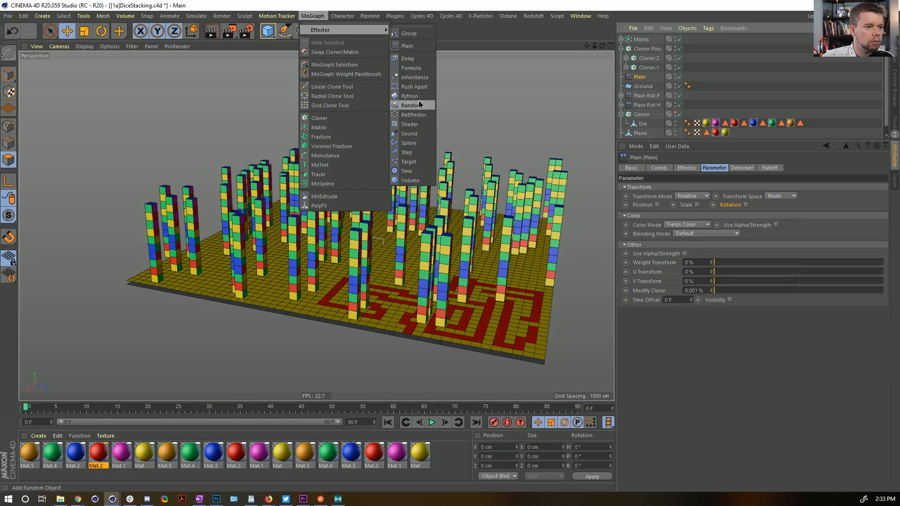
{"action": "left_click", "coordinate": [634, 60]}
{"action": "left_click", "coordinate": [641, 49]}
{"action": "left_click", "coordinate": [324, 17]}
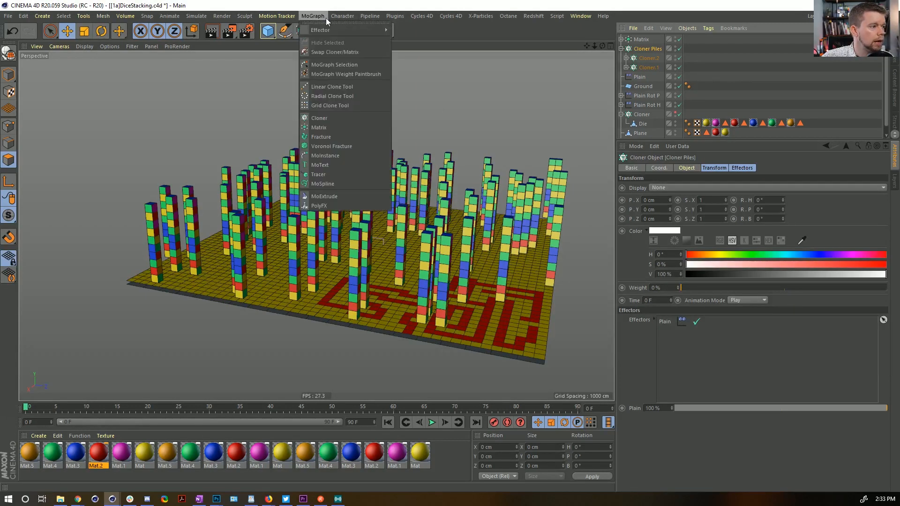
{"action": "mouse_move", "coordinate": [344, 29]}
{"action": "left_click", "coordinate": [425, 100]}
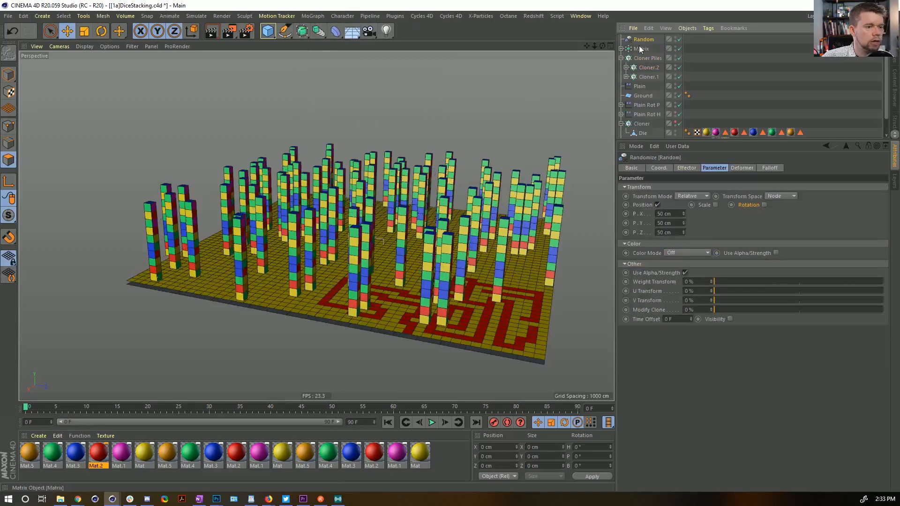
Step: Move the Random effector directly below Plain, and turn off its position offset and Use Alpha/Strength
{"action": "left_click_drag", "start_coordinate": [639, 42], "coordinate": [641, 91]}
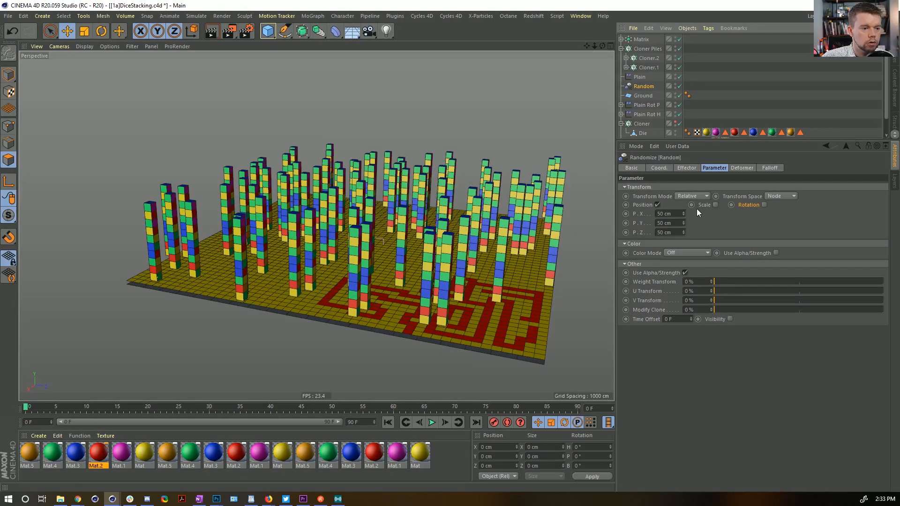
{"action": "left_click", "coordinate": [657, 205]}
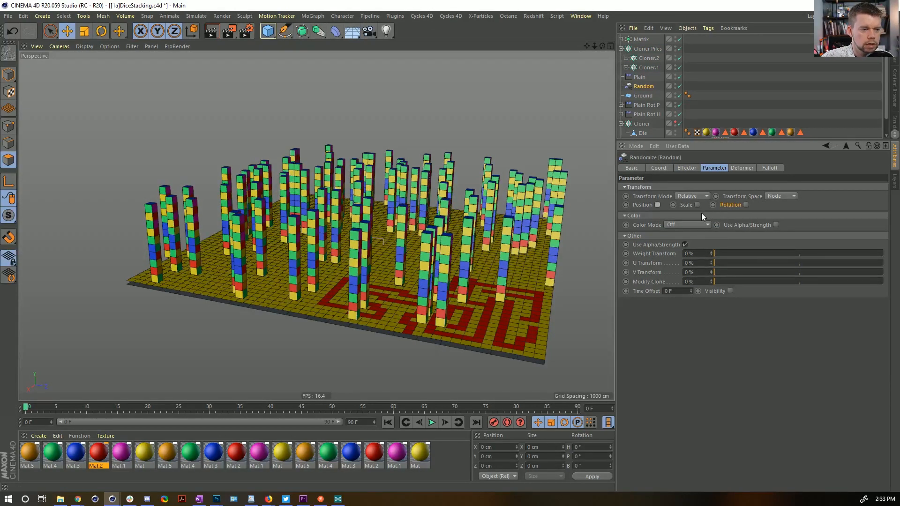
{"action": "left_click", "coordinate": [685, 244]}
Step: Test the Random effector's Modify Clone at 100% and Weight Transform at 13%, returning both to 0%
{"action": "left_click_drag", "start_coordinate": [724, 281], "coordinate": [893, 282]}
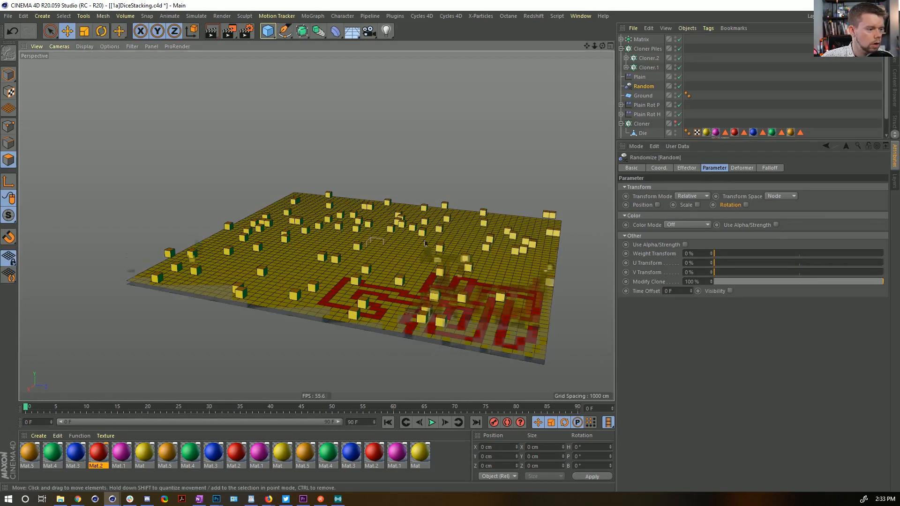
{"action": "mouse_move", "coordinate": [424, 246]}
{"action": "left_mouse_down", "text": "alt"}
{"action": "mouse_move", "coordinate": [415, 183]}
{"action": "mouse_move", "coordinate": [425, 262]}
{"action": "left_mouse_up", "text": "alt"}
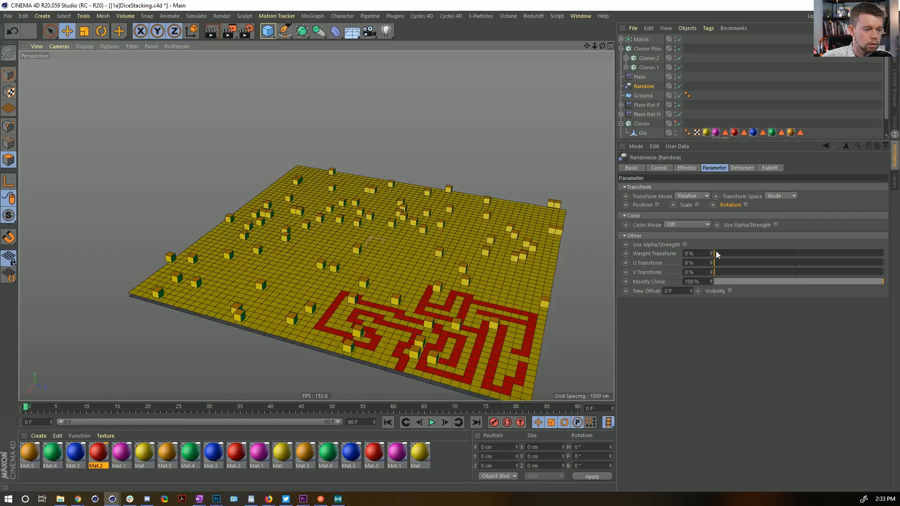
{"action": "left_click_drag", "start_coordinate": [727, 274], "coordinate": [699, 283]}
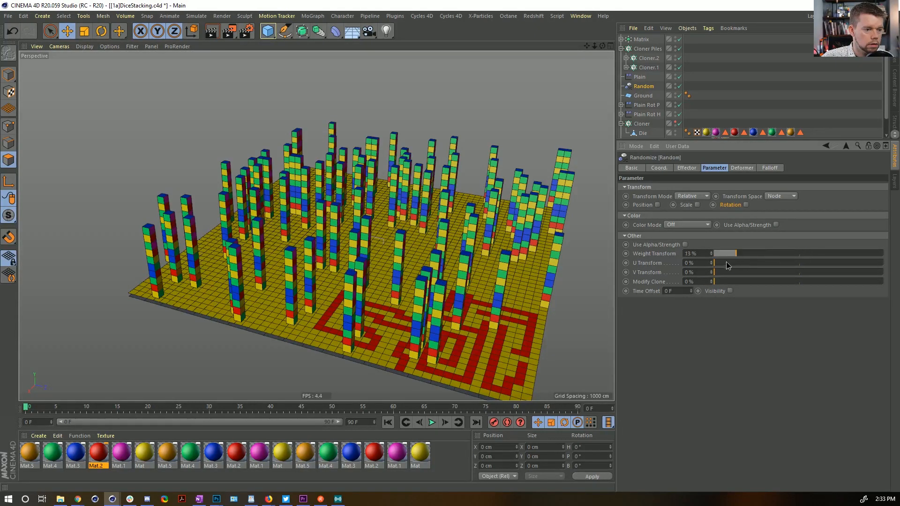
{"action": "left_click_drag", "start_coordinate": [727, 283], "coordinate": [754, 291]}
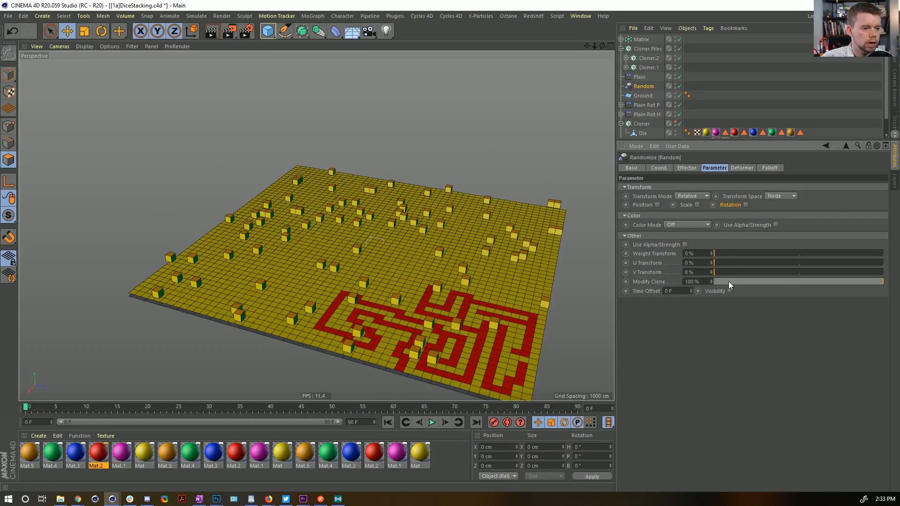
{"action": "left_click_drag", "start_coordinate": [728, 281], "coordinate": [685, 285]}
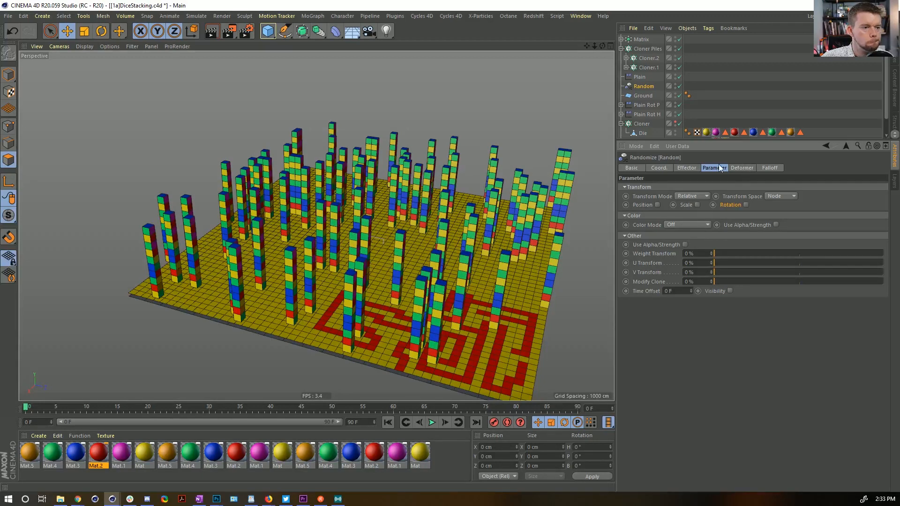
Step: Delete the Random effector and add a Random Field to the Plain effector's falloff
{"action": "left_click", "coordinate": [642, 87]}
{"action": "key", "text": "Delete"}
{"action": "left_click", "coordinate": [640, 78]}
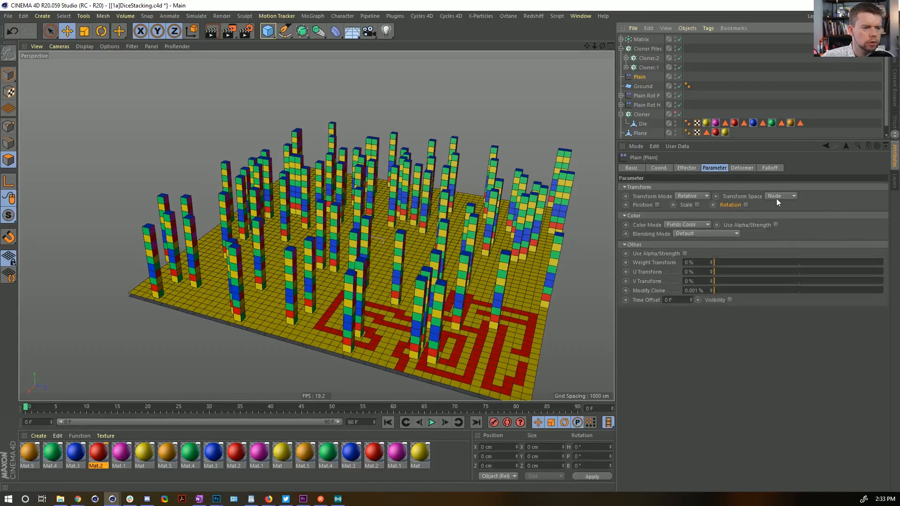
{"action": "left_click", "coordinate": [766, 169]}
{"action": "left_click", "coordinate": [639, 258]}
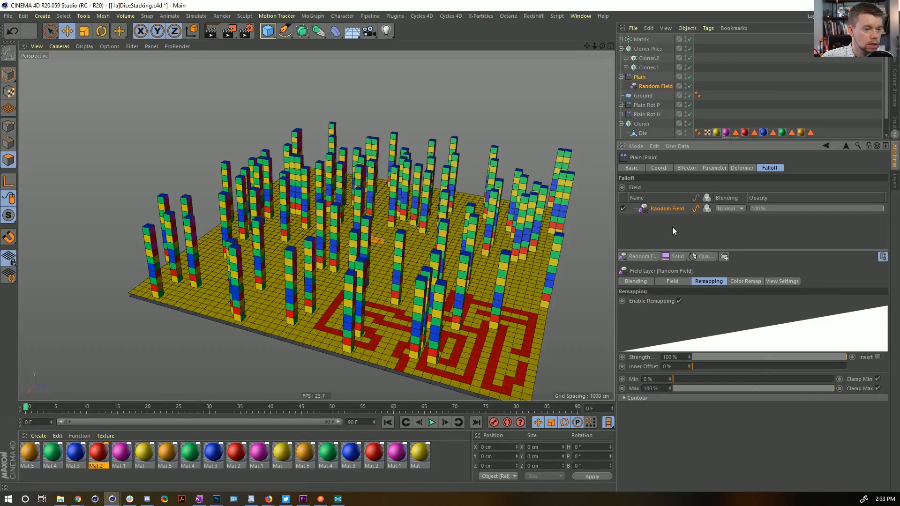
Step: Set the Plain effector's Modify Clone to 100%
{"action": "left_click_drag", "start_coordinate": [384, 257], "coordinate": [373, 225], "text": "alt"}
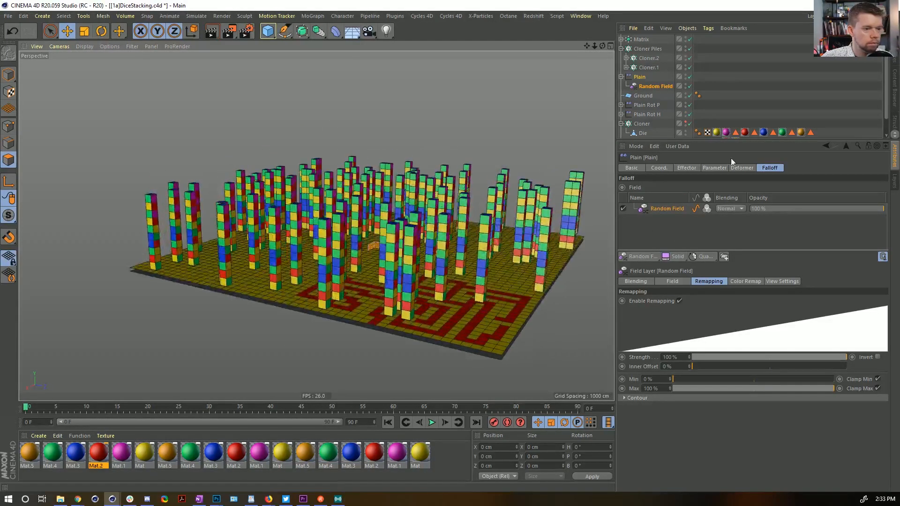
{"action": "left_click", "coordinate": [687, 169]}
{"action": "left_click", "coordinate": [716, 168]}
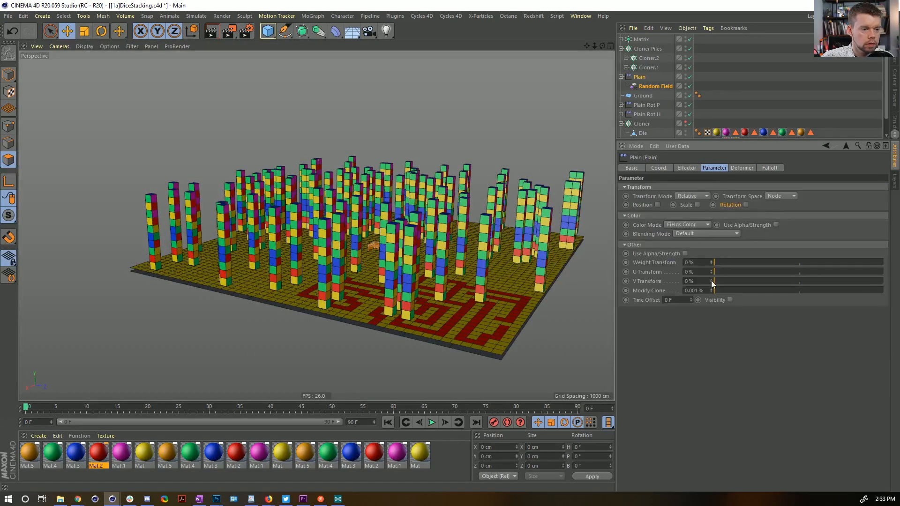
{"action": "left_click_drag", "start_coordinate": [708, 291], "coordinate": [651, 292]}
{"action": "type", "text": "100"}
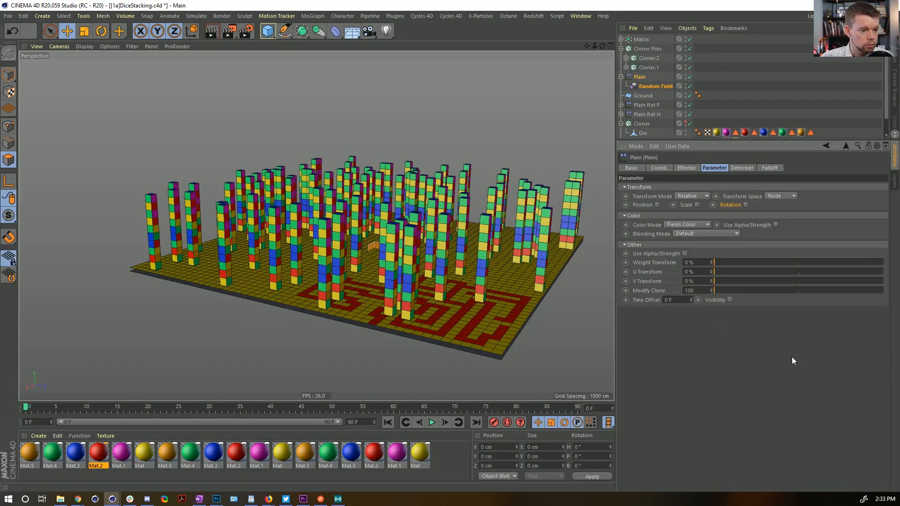
{"action": "key", "text": "Return"}
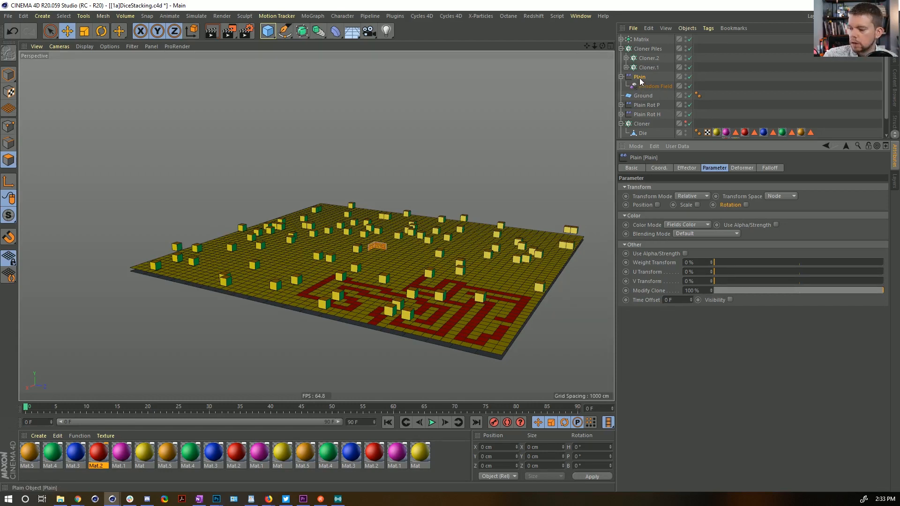
Step: Replace the Plain effector with a new Random effector applied to Cloner Piles
{"action": "key", "text": "Delete"}
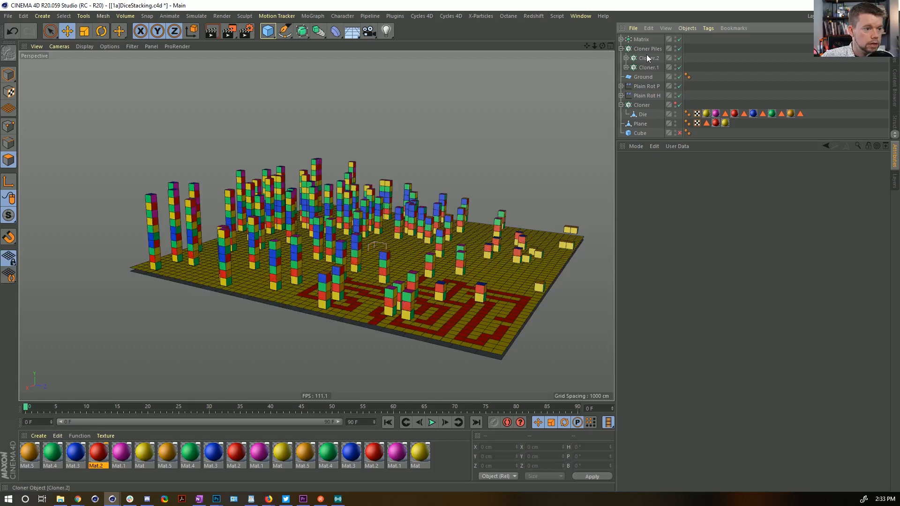
{"action": "left_click", "coordinate": [645, 49]}
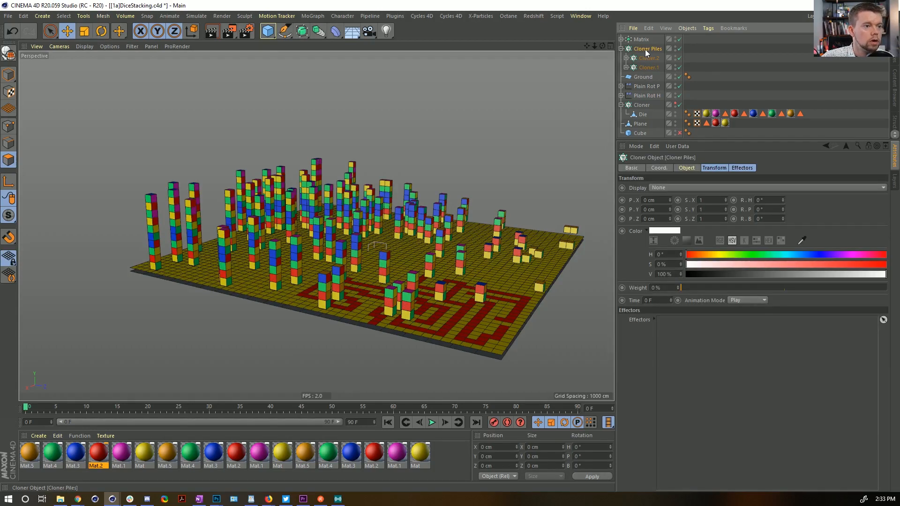
{"action": "left_click", "coordinate": [312, 15]}
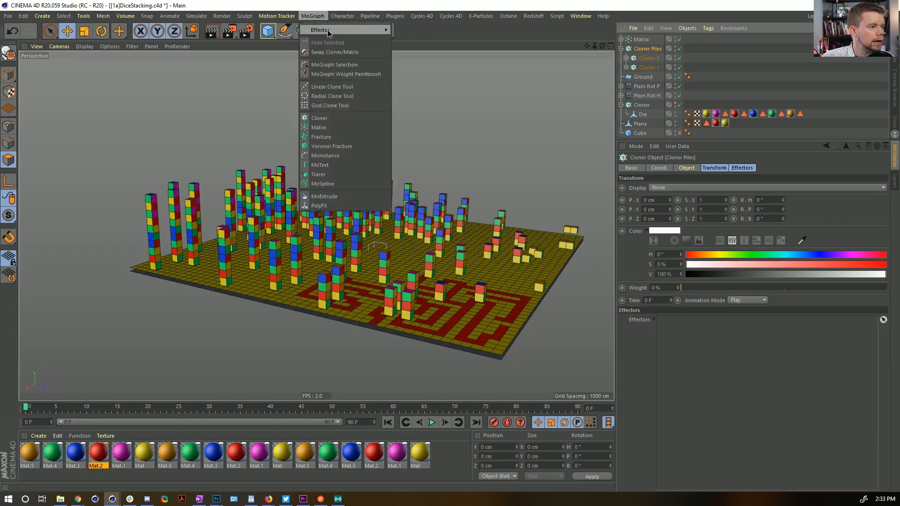
{"action": "mouse_move", "coordinate": [327, 29]}
{"action": "left_click", "coordinate": [417, 105]}
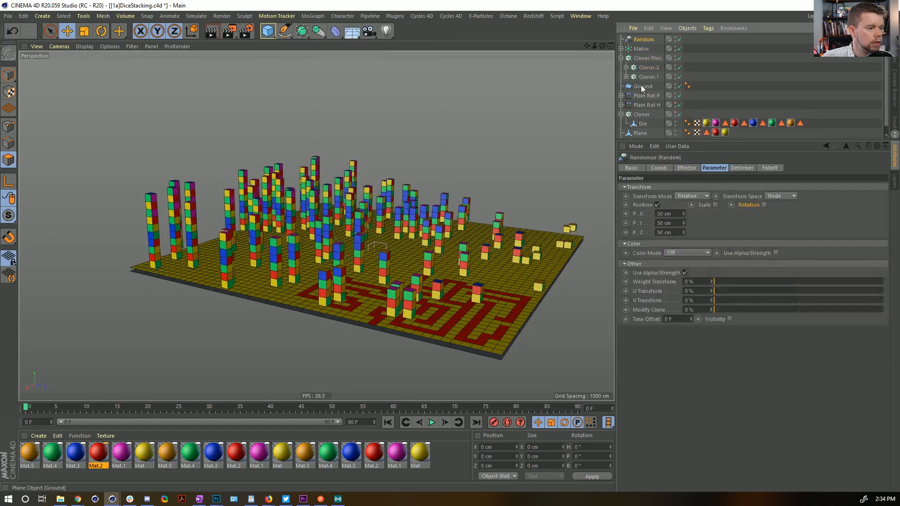
Step: Turn off the Random effector's Position transform and set its Modify Clone to 100%
{"action": "left_click", "coordinate": [657, 205]}
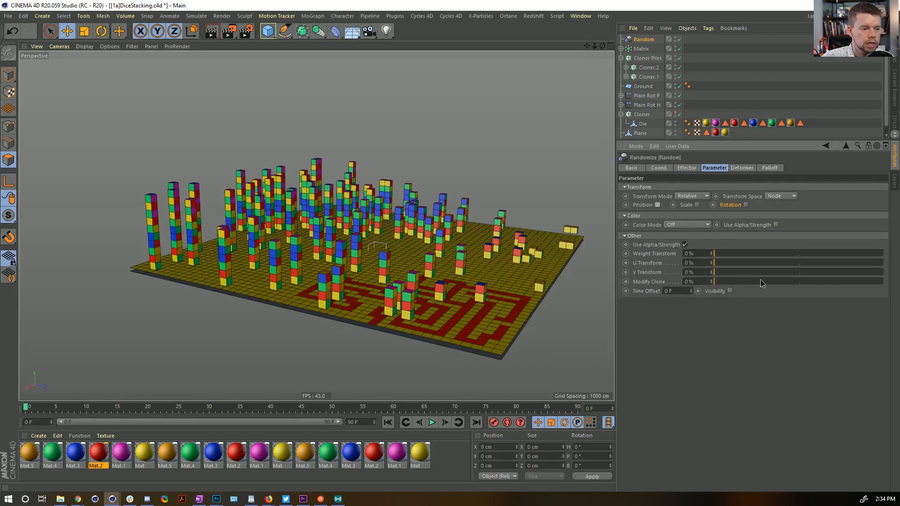
{"action": "left_click_drag", "start_coordinate": [760, 280], "coordinate": [895, 283]}
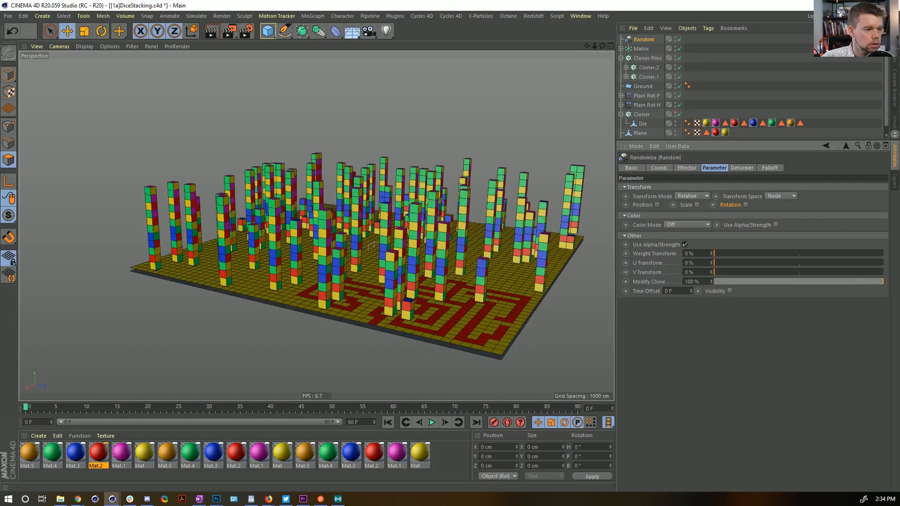
{"action": "left_click_drag", "start_coordinate": [357, 220], "coordinate": [325, 224], "text": "alt"}
Step: Set the Random effector's Minimum to 0%
{"action": "left_click", "coordinate": [685, 168]}
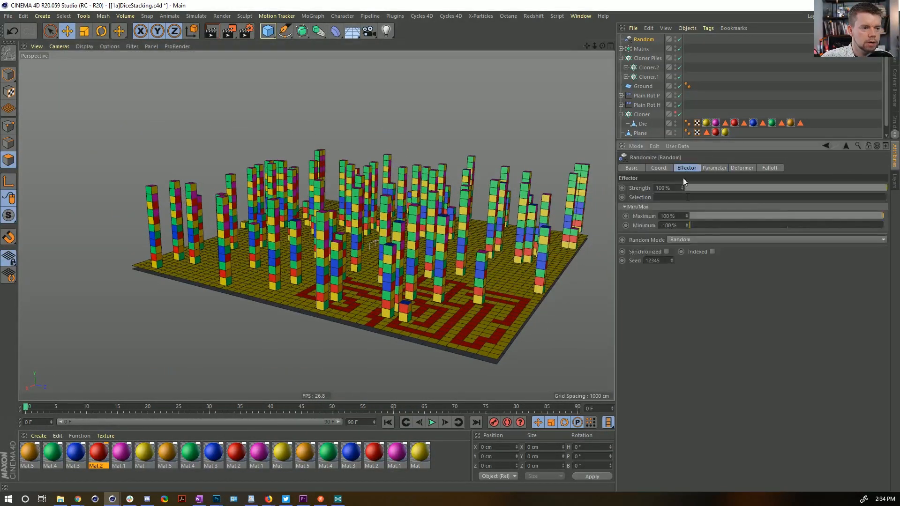
{"action": "left_click_drag", "start_coordinate": [678, 224], "coordinate": [637, 225]}
{"action": "type", "text": "0"}
{"action": "key", "text": "Return"}
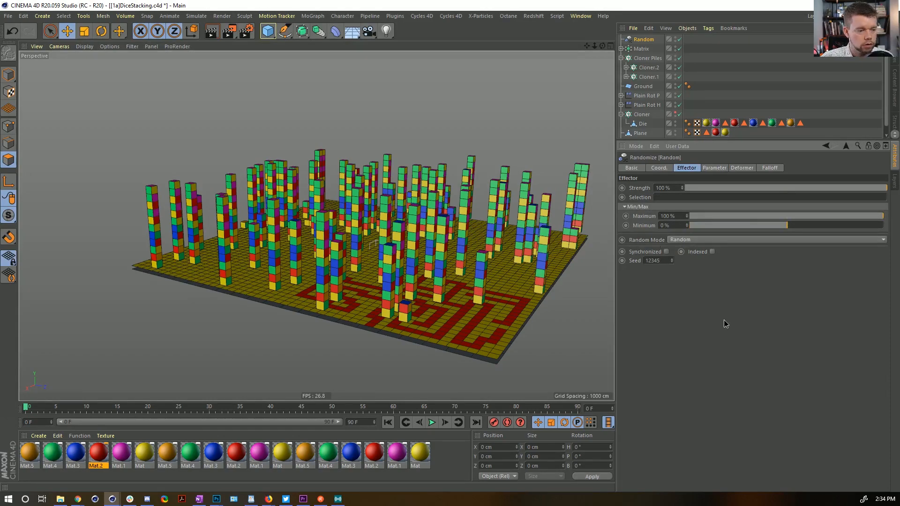
{"action": "left_click_drag", "start_coordinate": [420, 237], "coordinate": [415, 211], "text": "alt"}
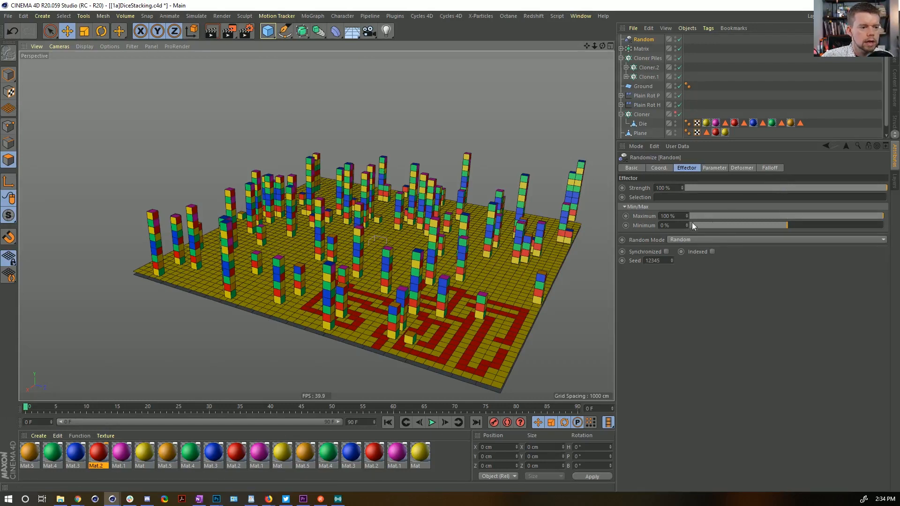
Step: Toggle Use Alpha/Strength off and back on for the Random effector
{"action": "left_click", "coordinate": [769, 168]}
{"action": "left_click", "coordinate": [716, 169]}
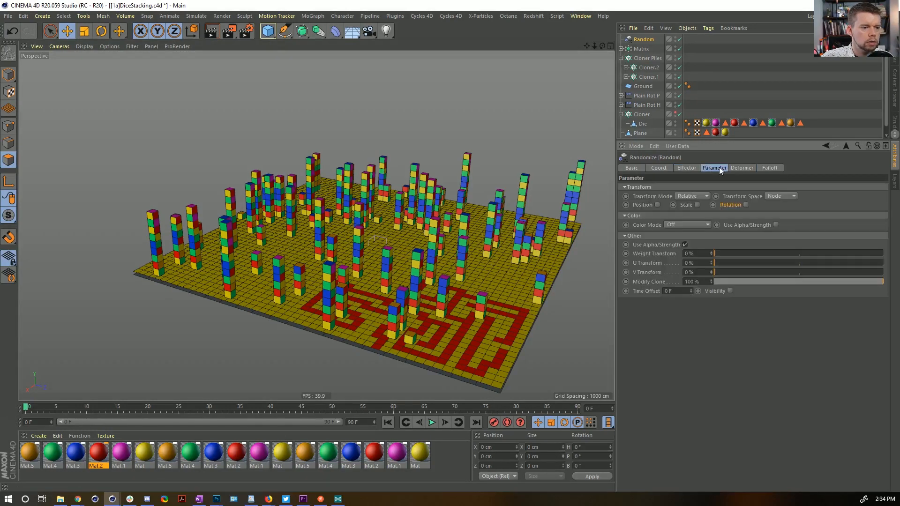
{"action": "left_click", "coordinate": [685, 245]}
{"action": "left_click", "coordinate": [684, 244]}
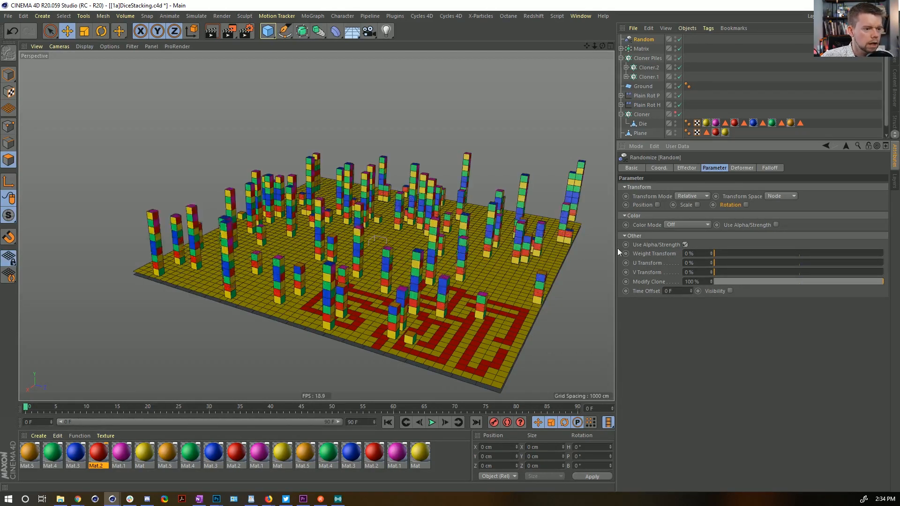
Step: Duplicate Cloner.1 inside Cloner Piles and set Cloner.1's count to 2
{"action": "left_click", "coordinate": [649, 76]}
{"action": "left_click", "coordinate": [626, 77]}
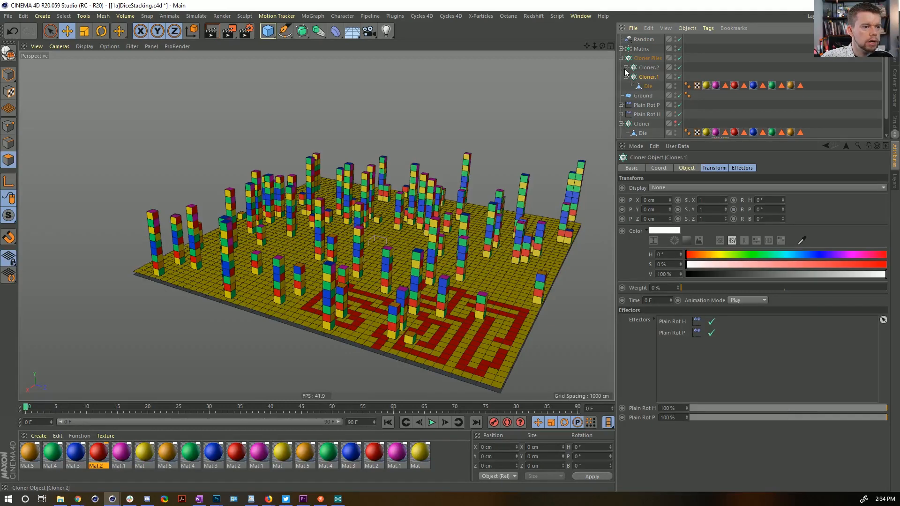
{"action": "left_click", "coordinate": [686, 168]}
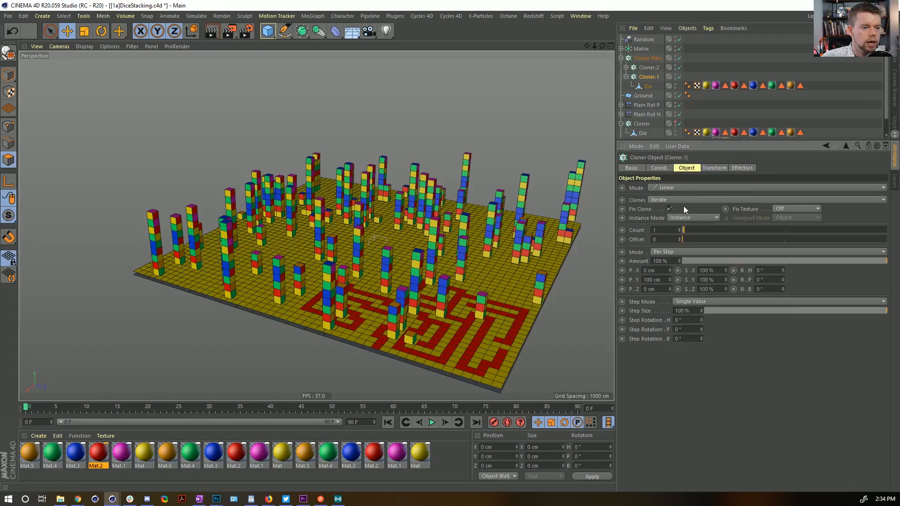
{"action": "left_click", "coordinate": [626, 76]}
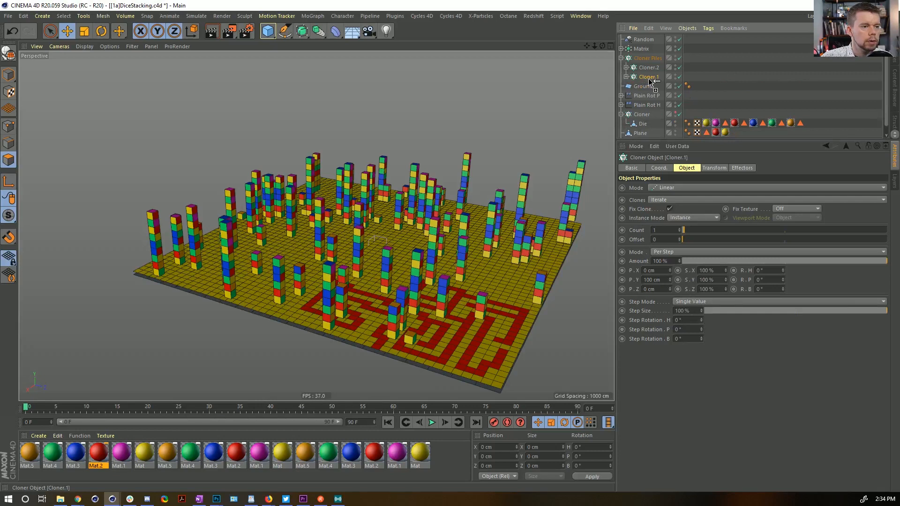
{"action": "left_click_drag", "start_coordinate": [649, 77], "coordinate": [656, 83], "text": "ctrl"}
{"action": "left_click", "coordinate": [653, 76]}
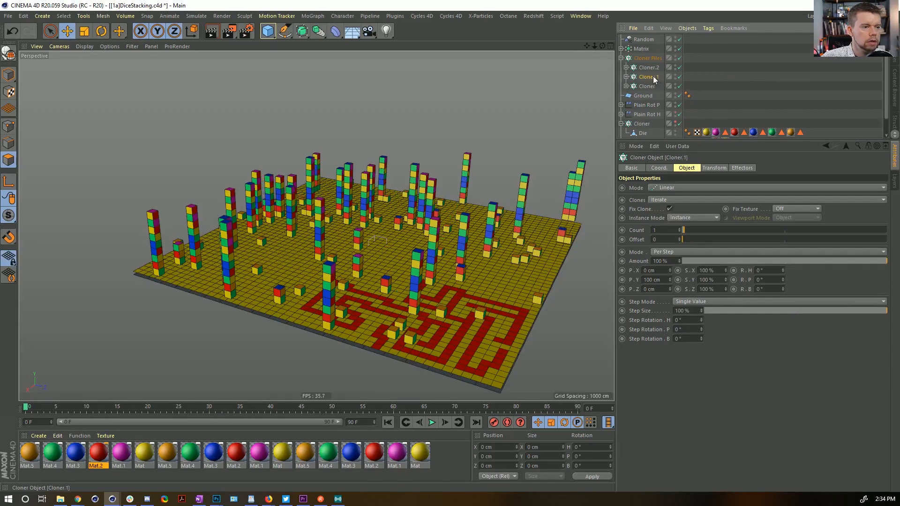
{"action": "left_click", "coordinate": [679, 228]}
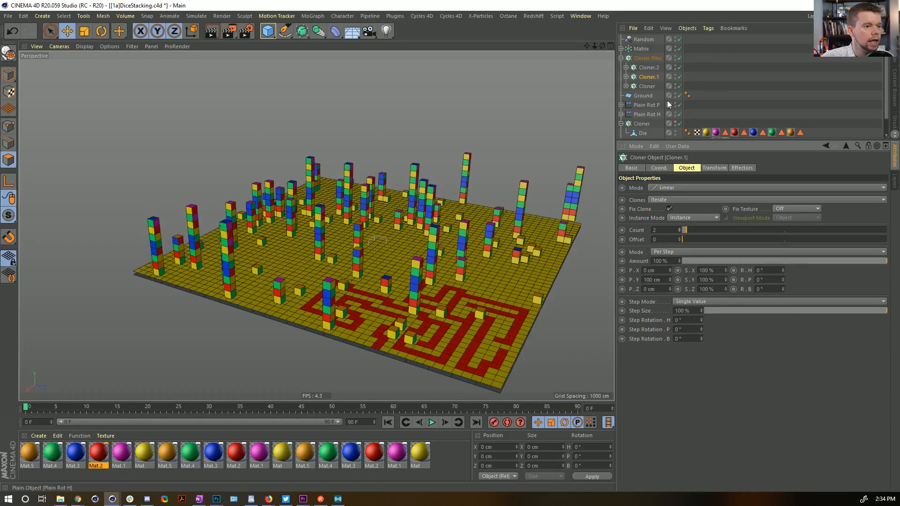
{"action": "left_click", "coordinate": [648, 67]}
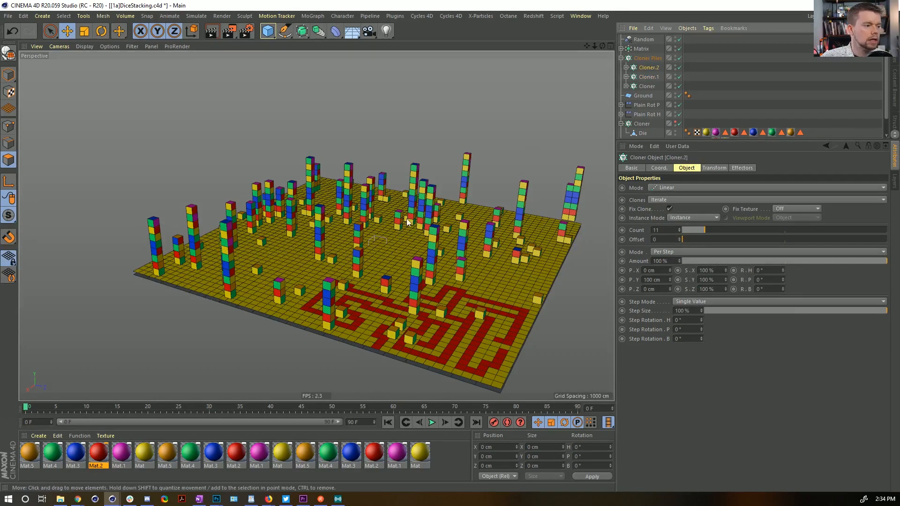
{"action": "left_click_drag", "start_coordinate": [398, 243], "coordinate": [375, 214], "text": "alt"}
{"action": "left_click", "coordinate": [644, 39]}
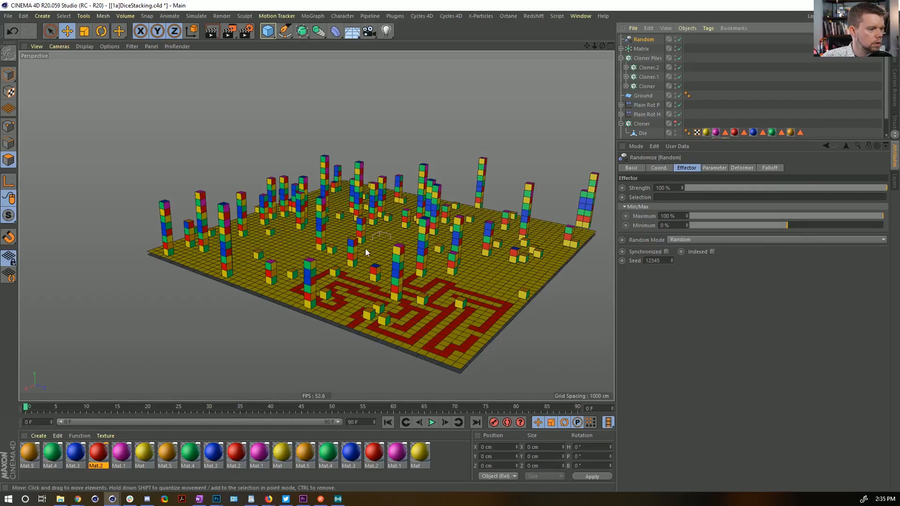
{"action": "mouse_move", "coordinate": [365, 248]}
{"action": "left_mouse_down", "text": "alt"}
{"action": "mouse_move", "coordinate": [361, 201]}
{"action": "mouse_move", "coordinate": [378, 257]}
{"action": "left_mouse_up", "text": "alt"}
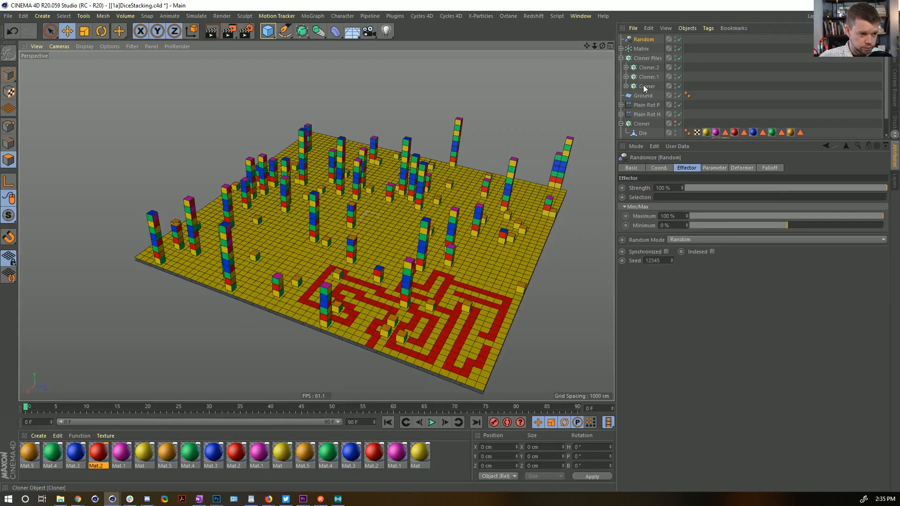
Step: Apply a second Random effector to Cloner.2, Cloner.1 and Cloner inside Cloner Piles
{"action": "left_click", "coordinate": [651, 68]}
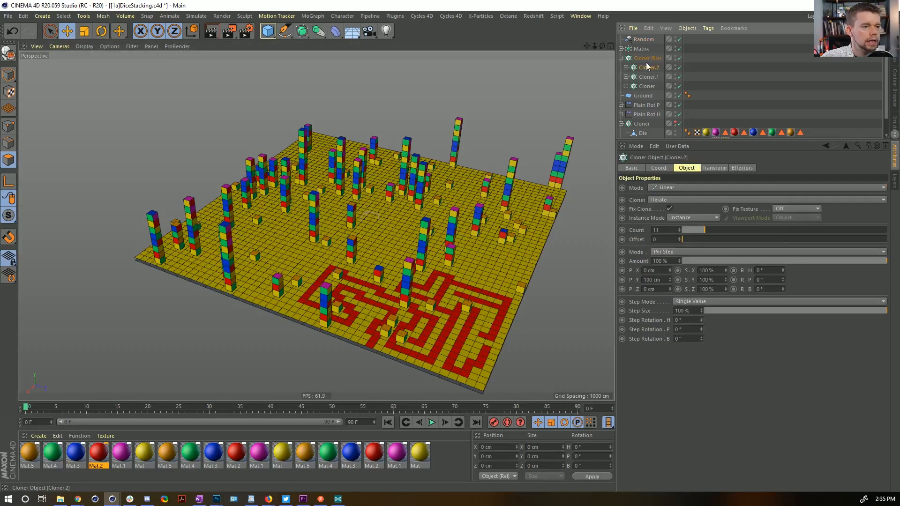
{"action": "left_click", "coordinate": [645, 86], "text": "shift"}
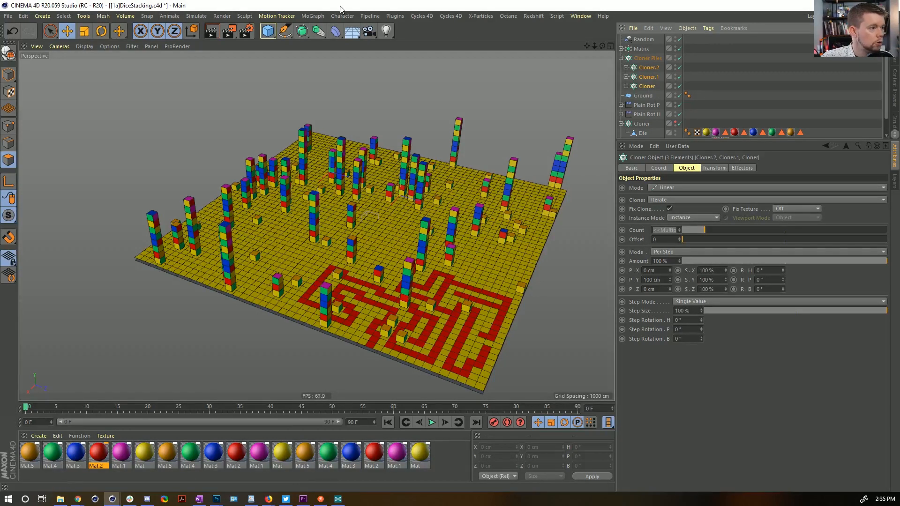
{"action": "left_click", "coordinate": [313, 16]}
{"action": "mouse_move", "coordinate": [365, 29]}
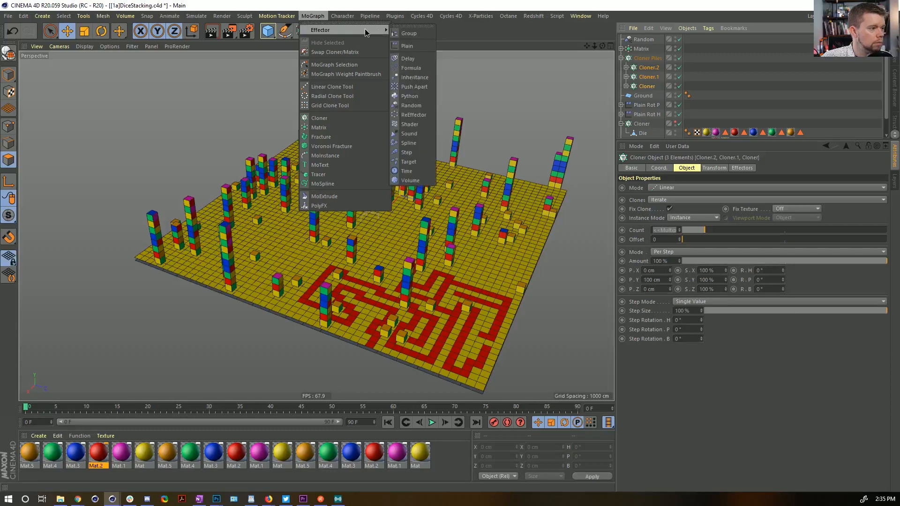
{"action": "left_click", "coordinate": [406, 113]}
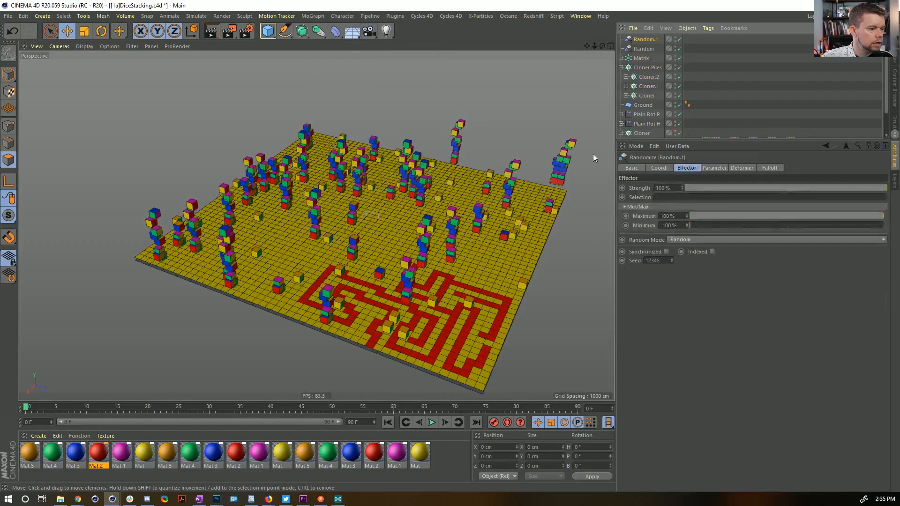
Step: Switch the Random.1 effector from Position to Rotation and set its R.H to 360°
{"action": "left_click", "coordinate": [715, 168]}
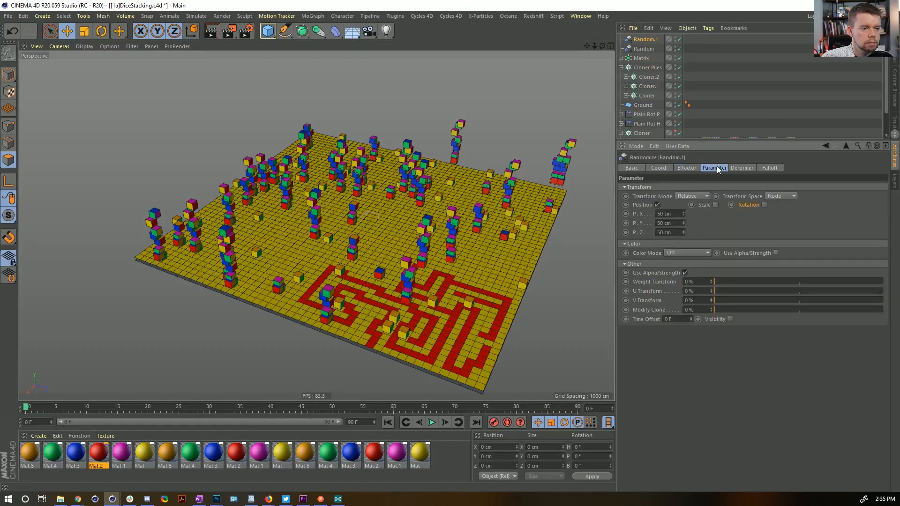
{"action": "left_click", "coordinate": [658, 205]}
{"action": "left_click", "coordinate": [746, 205]}
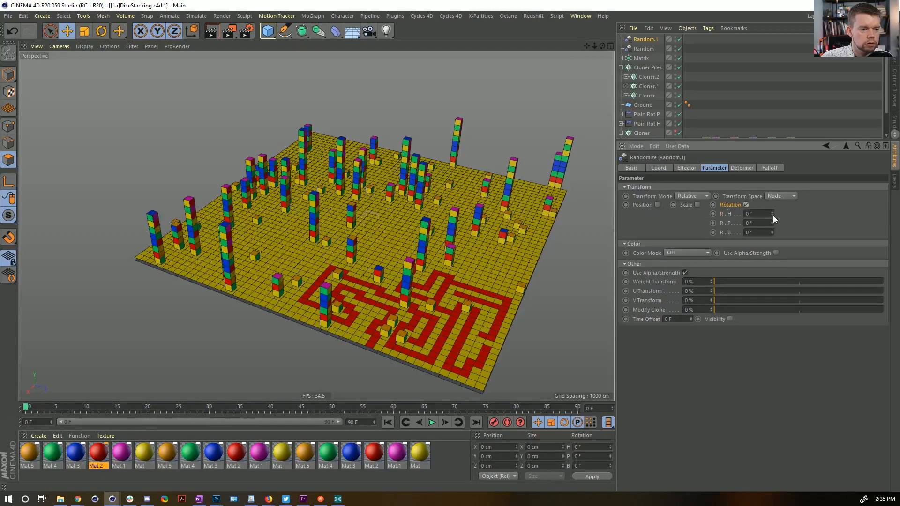
{"action": "left_click_drag", "start_coordinate": [772, 215], "coordinate": [763, 217]}
{"action": "left_click", "coordinate": [763, 217]}
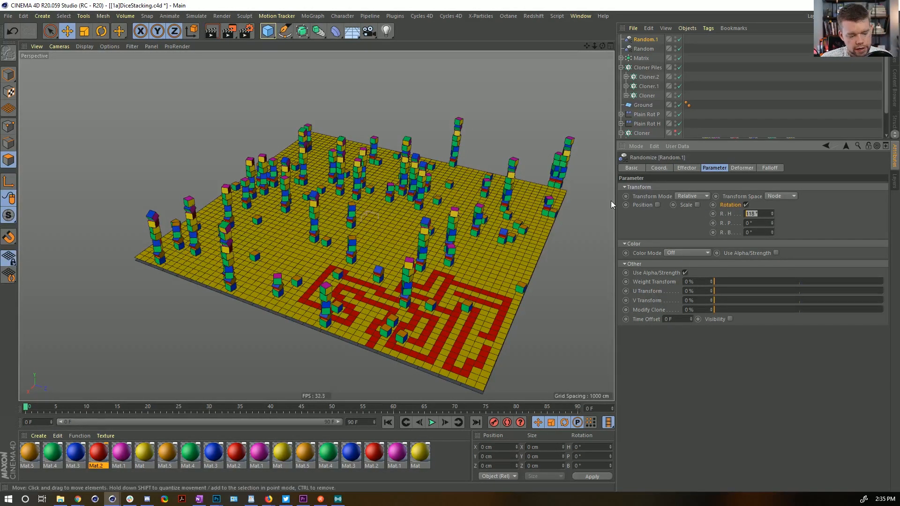
{"action": "type", "text": "360"}
{"action": "key", "text": "Return"}
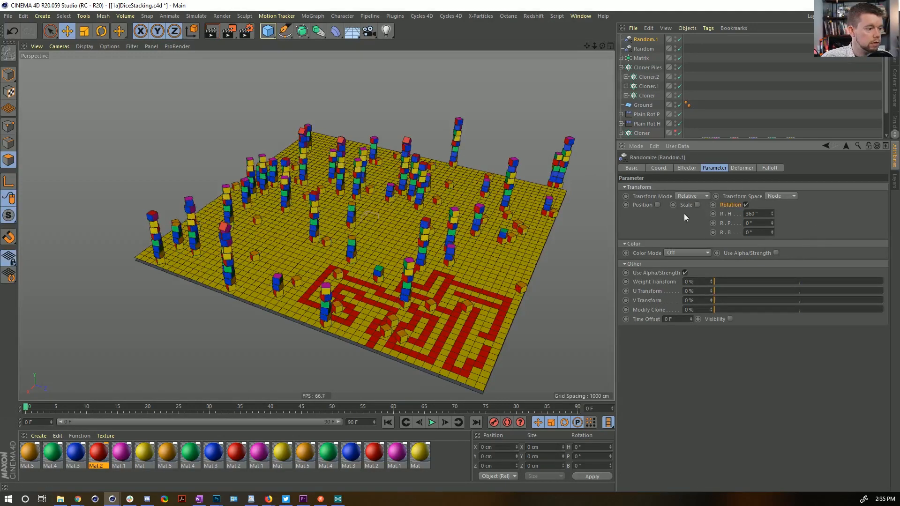
Step: Set the Random.1 effector's Transform Space to Effector
{"action": "mouse_move", "coordinate": [434, 212]}
{"action": "left_mouse_down", "text": "alt"}
{"action": "mouse_move", "coordinate": [413, 171]}
{"action": "mouse_move", "coordinate": [418, 209]}
{"action": "left_mouse_up", "text": "alt"}
{"action": "right_click_drag", "start_coordinate": [344, 138], "coordinate": [390, 143], "text": "alt"}
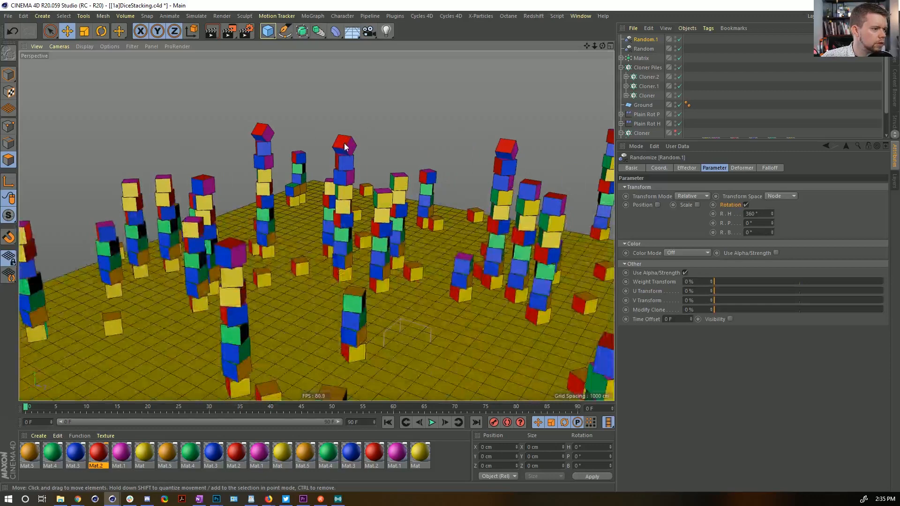
{"action": "left_click_drag", "start_coordinate": [363, 169], "coordinate": [342, 172], "text": "alt"}
{"action": "left_click", "coordinate": [775, 194]}
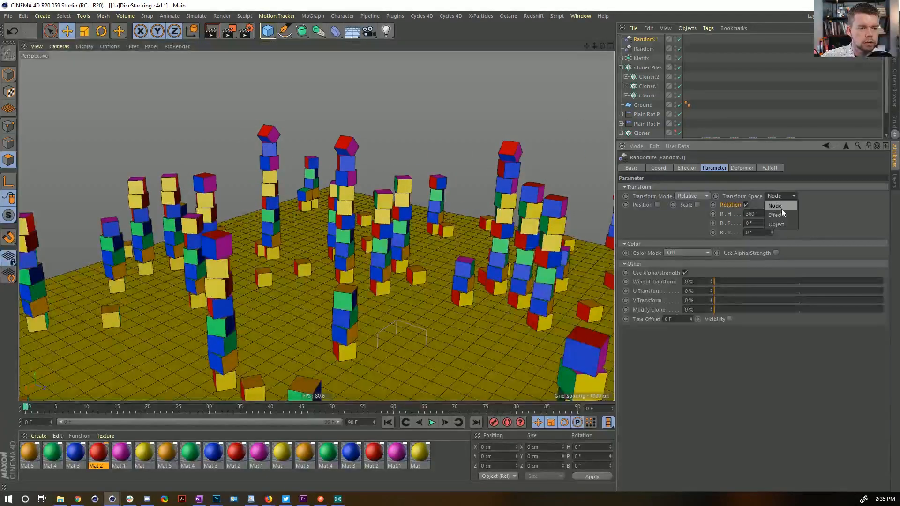
{"action": "left_click", "coordinate": [779, 216]}
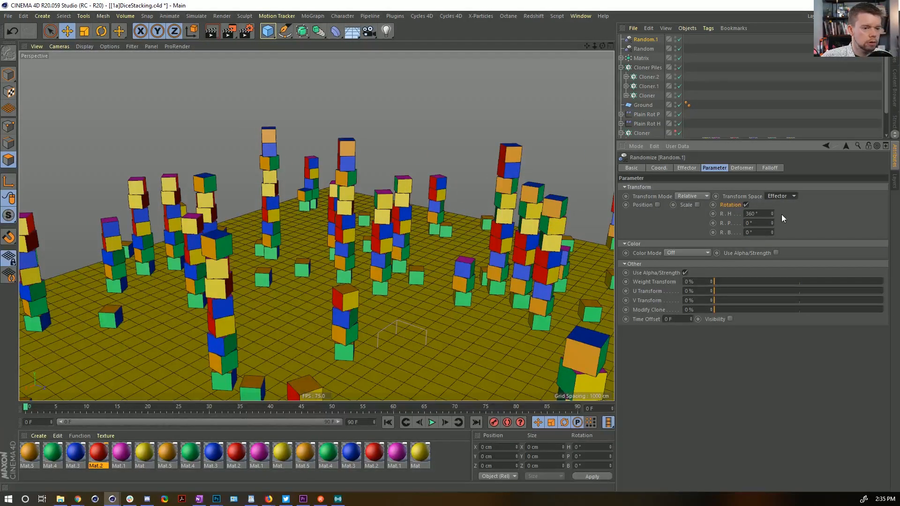
Step: Enable Position on the Random.1 effector and set its P.Y to 0 cm
{"action": "left_click_drag", "start_coordinate": [511, 231], "coordinate": [470, 212], "text": "alt"}
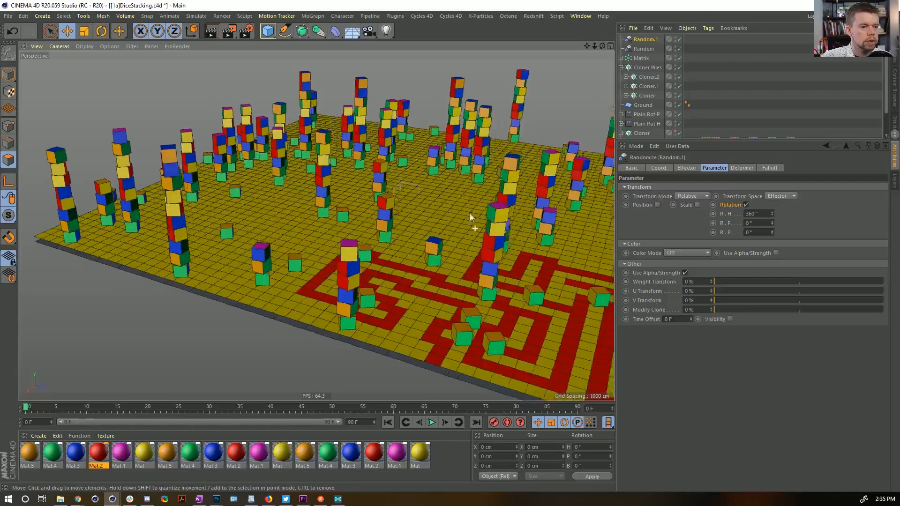
{"action": "left_click", "coordinate": [658, 205]}
{"action": "double_click", "coordinate": [669, 223]}
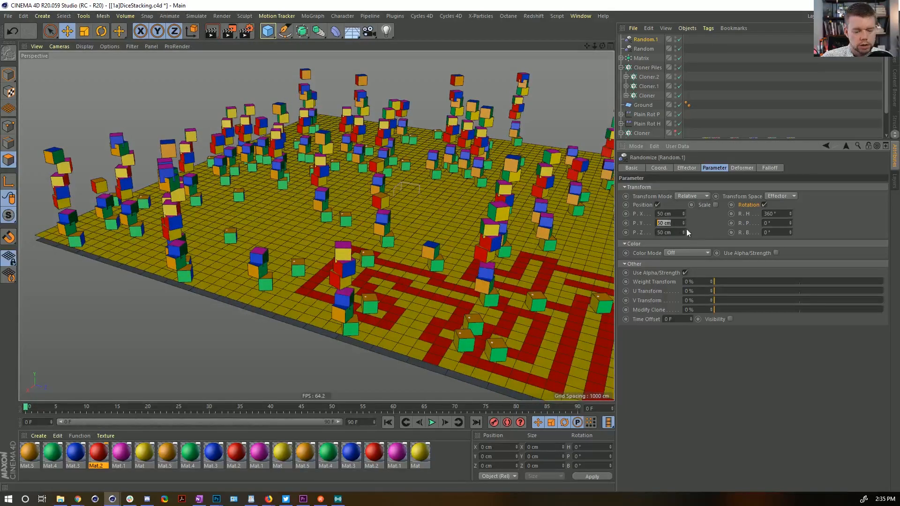
{"action": "type", "text": "0"}
{"action": "key", "text": "Return"}
{"action": "left_click_drag", "start_coordinate": [577, 227], "coordinate": [468, 259], "text": "alt"}
{"action": "left_click_drag", "start_coordinate": [461, 198], "coordinate": [476, 234], "text": "alt"}
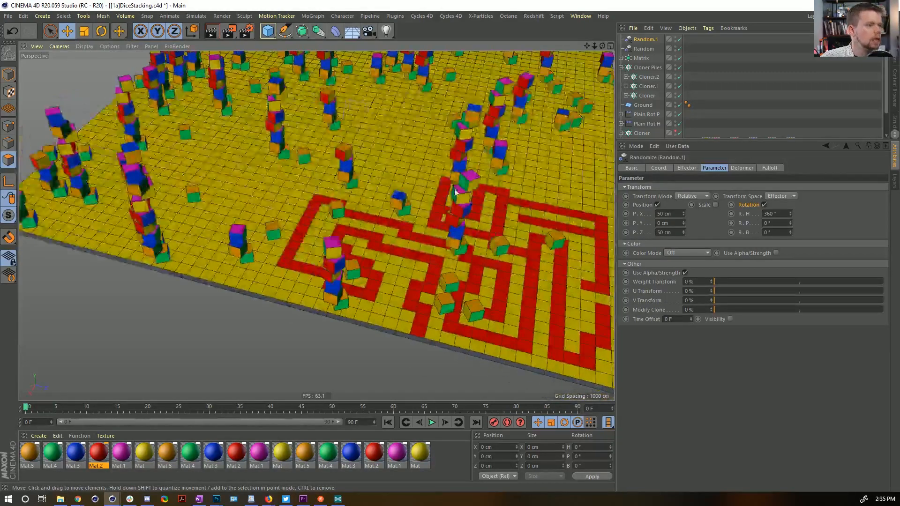
{"action": "middle_click_drag", "start_coordinate": [443, 183], "coordinate": [459, 277], "text": "alt"}
{"action": "left_click_drag", "start_coordinate": [460, 277], "coordinate": [448, 243], "text": "alt"}
{"action": "right_click_drag", "start_coordinate": [448, 244], "coordinate": [386, 206], "text": "alt"}
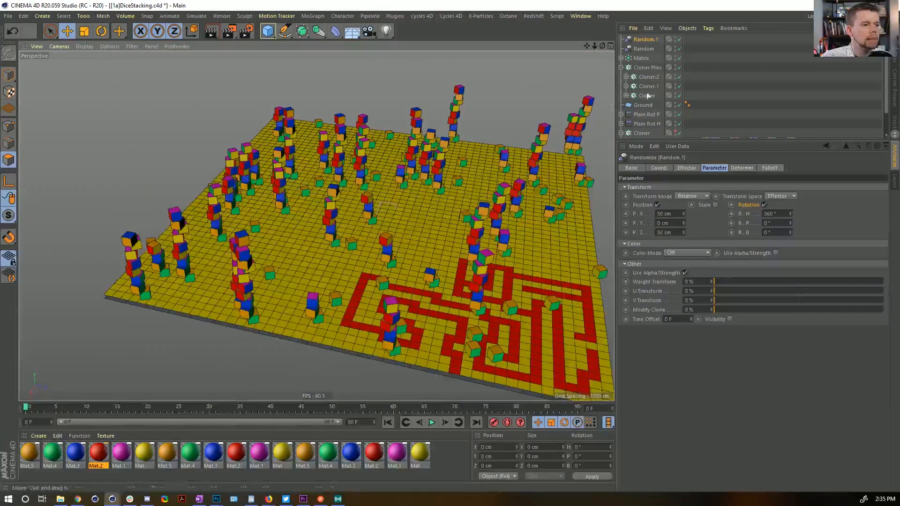
Step: Rename the Random effector as Random Modify Clone
{"action": "left_click", "coordinate": [645, 50]}
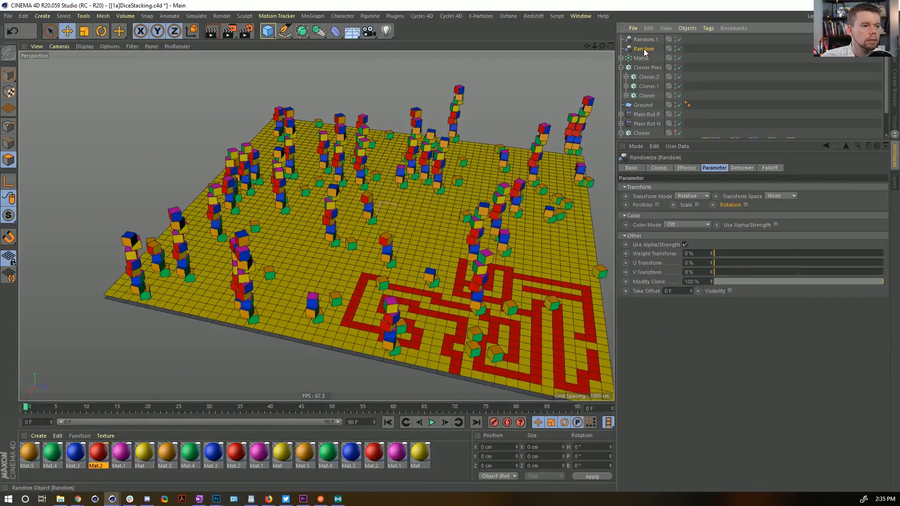
{"action": "double_click", "coordinate": [644, 49]}
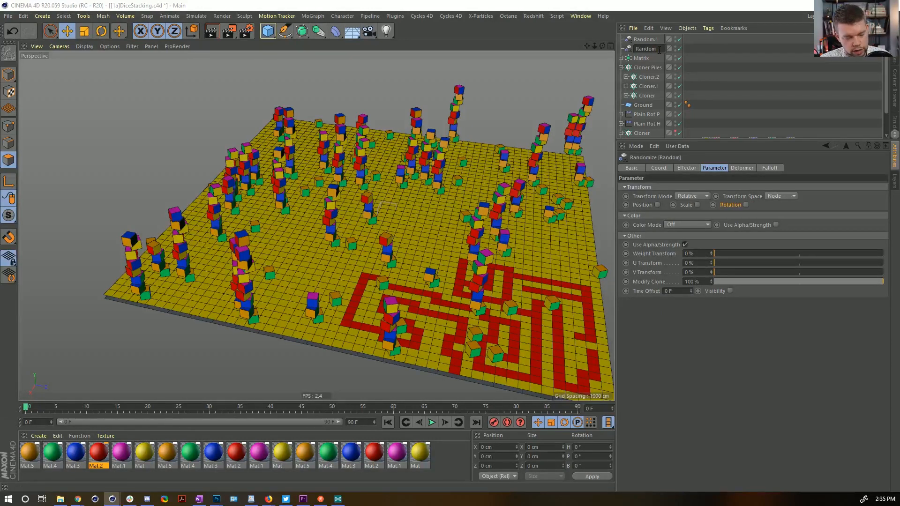
{"action": "type", "text": "Modify"}
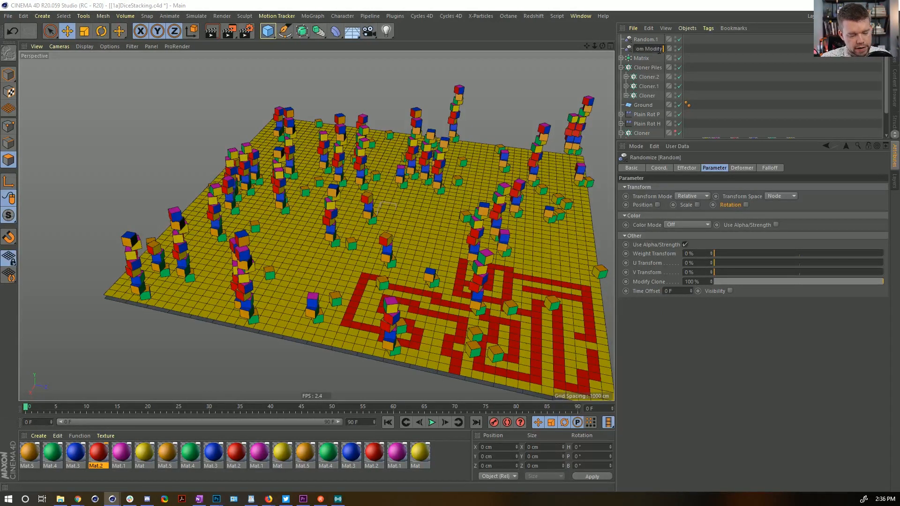
{"action": "type", "text": " Clone"}
{"action": "key", "text": "Return"}
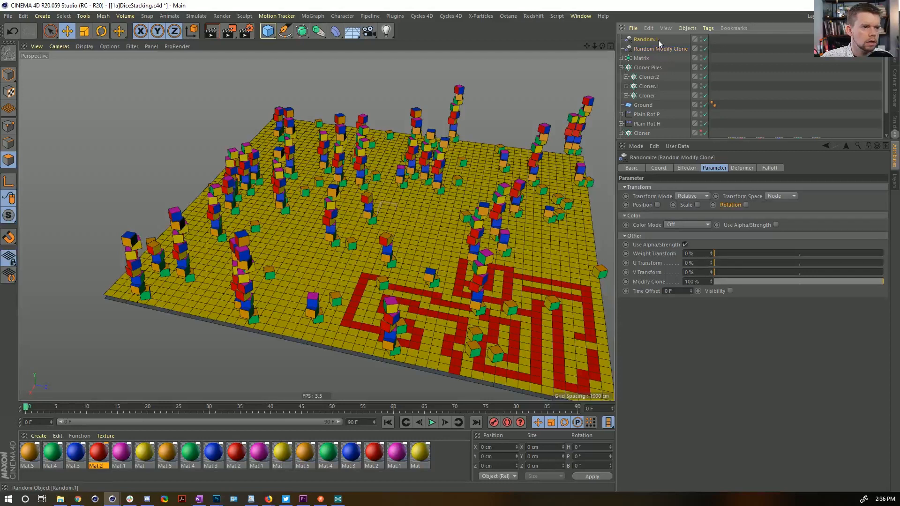
Step: Rename the Random.1 effector as Random Pile Rot / POs
{"action": "double_click", "coordinate": [658, 41]}
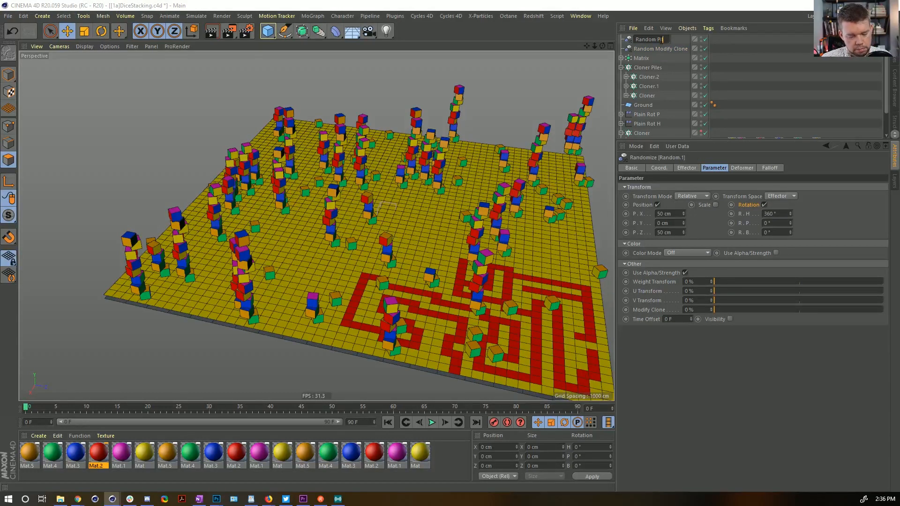
{"action": "type", "text": "Random Pile Rot / POs"}
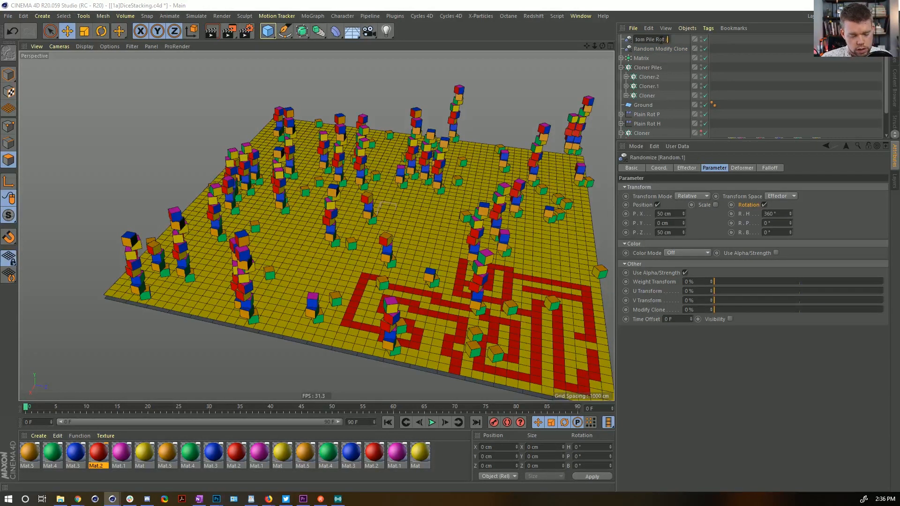
{"action": "key", "text": "Return"}
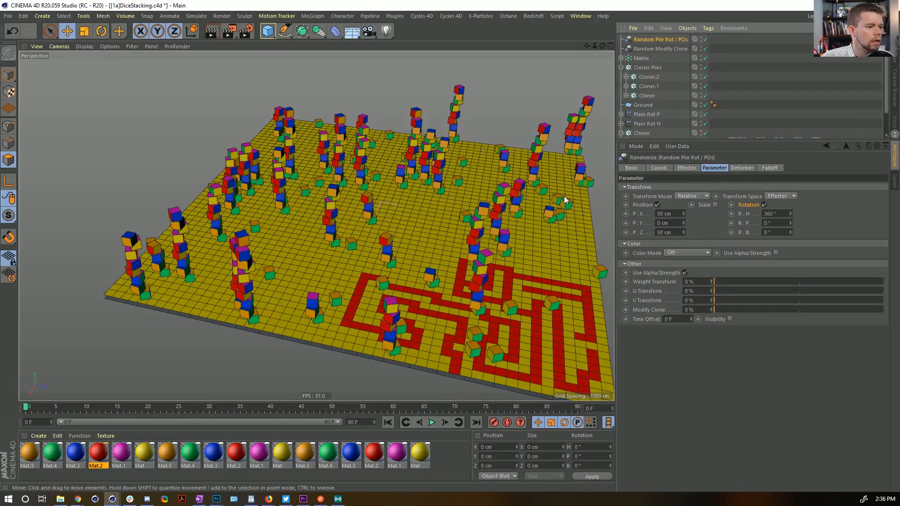
Step: Try adding the Random Pile Rot / POs effector to the Effectors list of Cloner Piles
{"action": "left_click", "coordinate": [646, 67]}
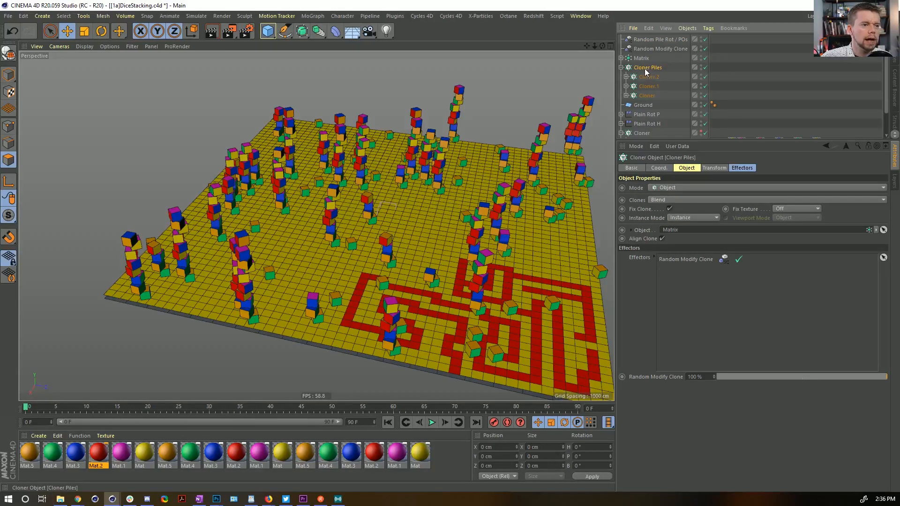
{"action": "mouse_move", "coordinate": [659, 39]}
{"action": "left_mouse_down"}
{"action": "mouse_move", "coordinate": [670, 53]}
{"action": "mouse_move", "coordinate": [650, 41]}
{"action": "left_mouse_up"}
{"action": "left_click_drag", "start_coordinate": [730, 271], "coordinate": [719, 286]}
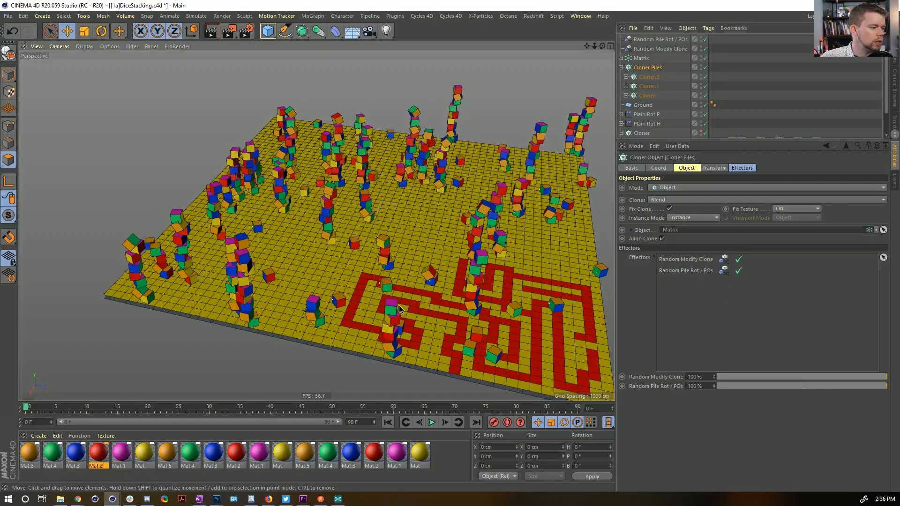
{"action": "left_click_drag", "start_coordinate": [400, 335], "coordinate": [378, 308], "text": "alt"}
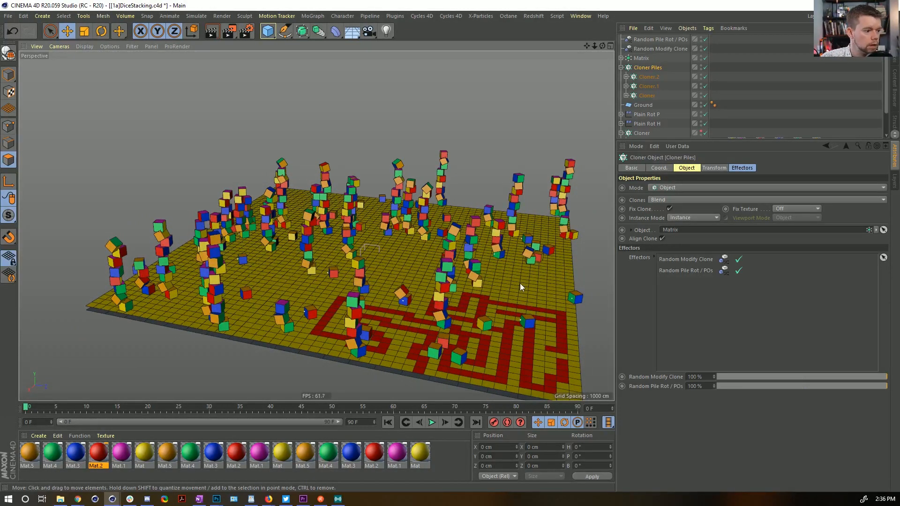
{"action": "left_click_drag", "start_coordinate": [411, 279], "coordinate": [404, 259], "text": "alt"}
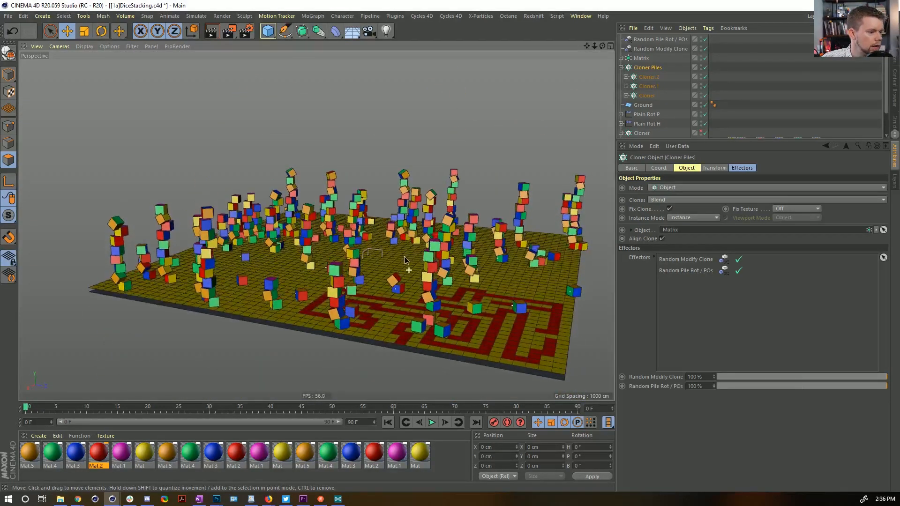
Step: Toggle Random Pile Rot / POs off and on for Cloner Piles, and remove it from the Effectors list
{"action": "left_click", "coordinate": [739, 271]}
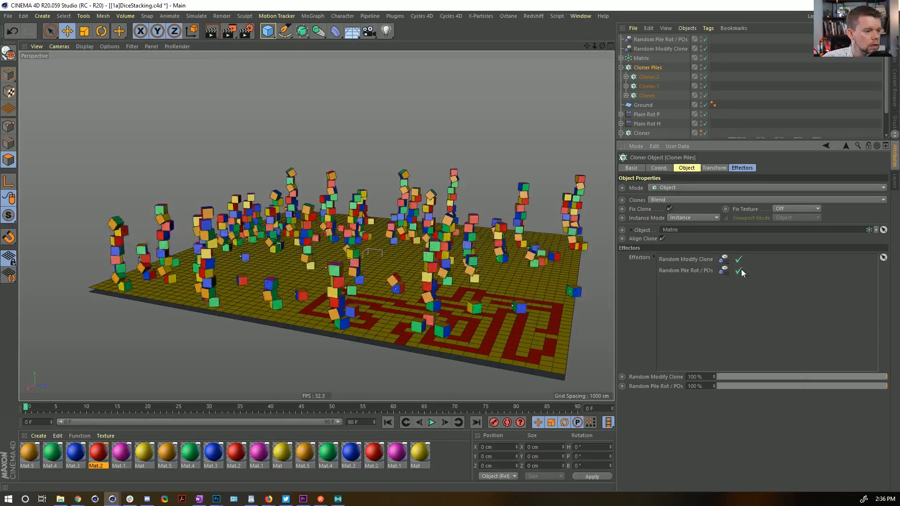
{"action": "left_click", "coordinate": [739, 270]}
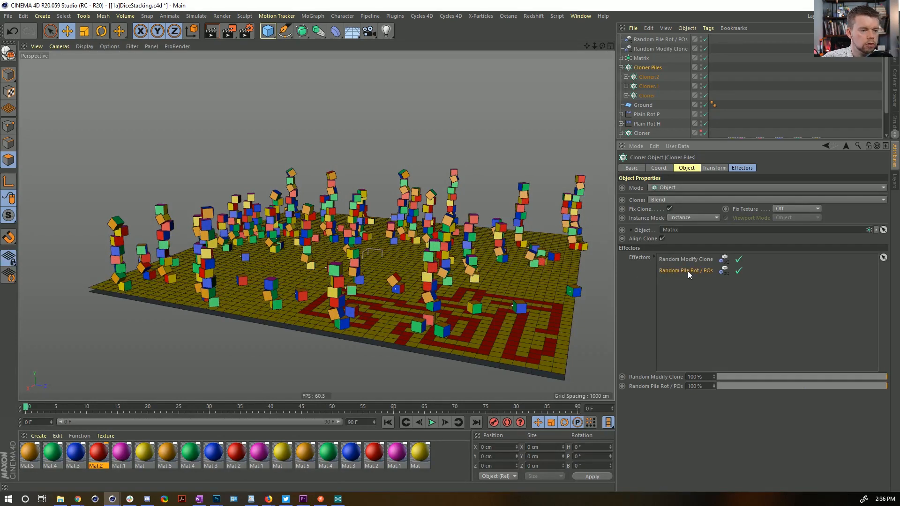
{"action": "key", "text": "Delete"}
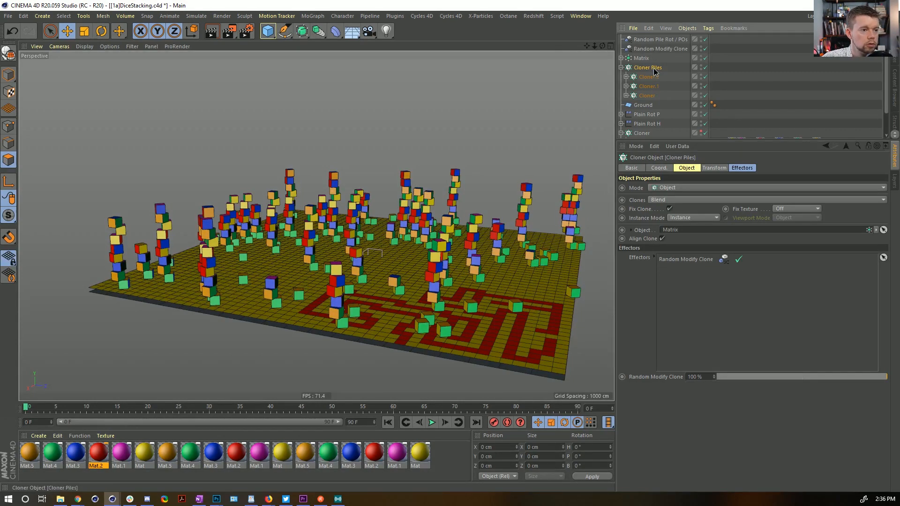
Step: Add a new Random effector to Cloner Piles and switch it from Position to Rotation
{"action": "left_click", "coordinate": [272, 18]}
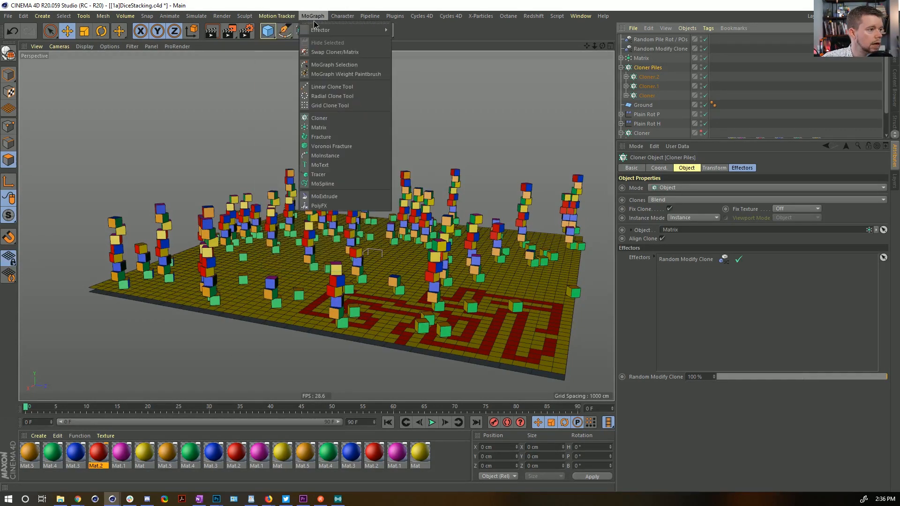
{"action": "mouse_move", "coordinate": [356, 29]}
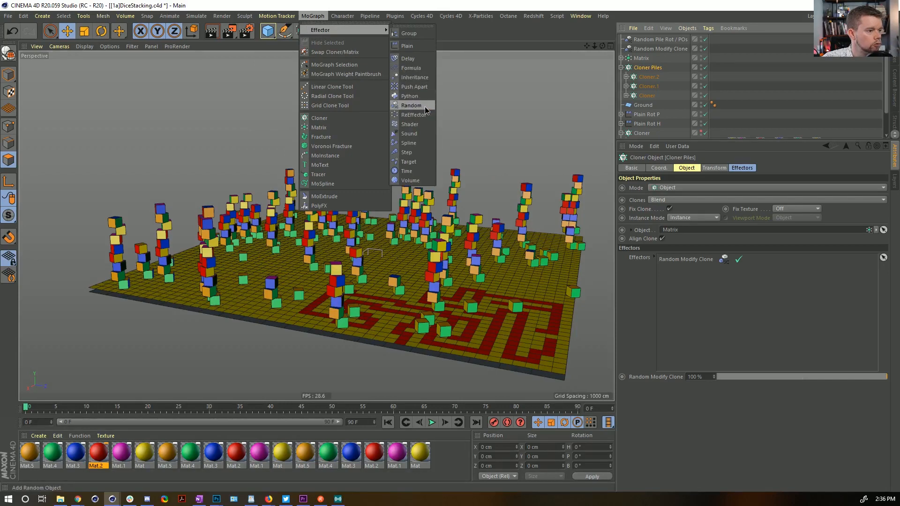
{"action": "left_click", "coordinate": [411, 106]}
{"action": "left_click", "coordinate": [656, 205]}
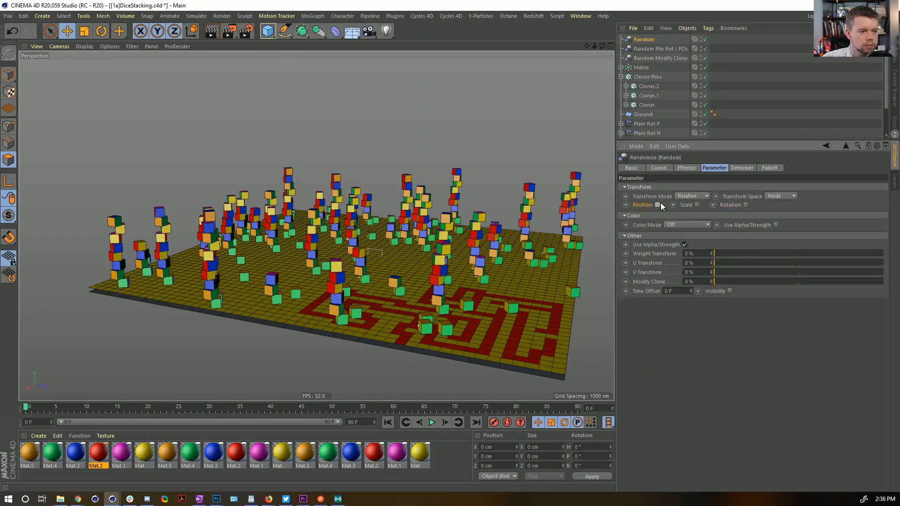
{"action": "left_click", "coordinate": [746, 204]}
Step: Try an R.H rotation of 84° on the new Random effector and undo it
{"action": "mouse_move", "coordinate": [771, 213]}
{"action": "left_mouse_down"}
{"action": "mouse_move", "coordinate": [771, 228]}
{"action": "mouse_move", "coordinate": [771, 216]}
{"action": "left_mouse_up"}
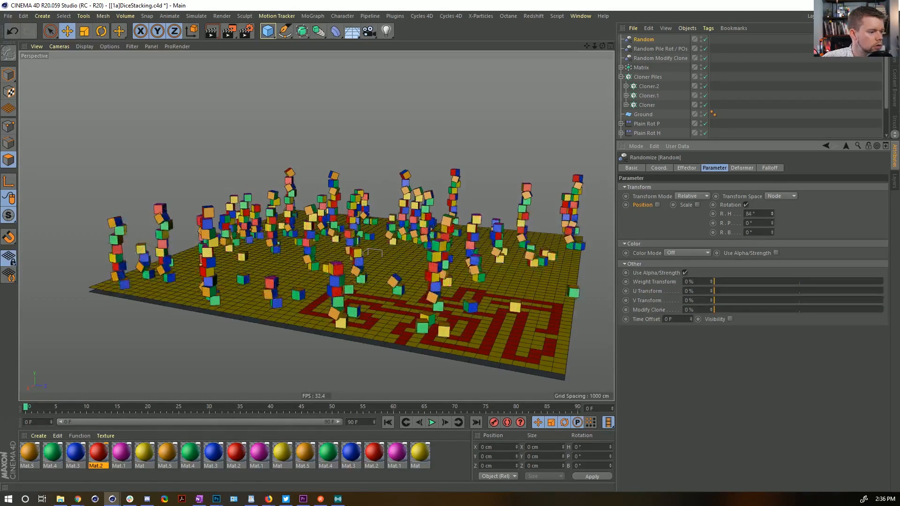
{"action": "right_click_drag", "start_coordinate": [332, 312], "coordinate": [499, 288], "text": "alt"}
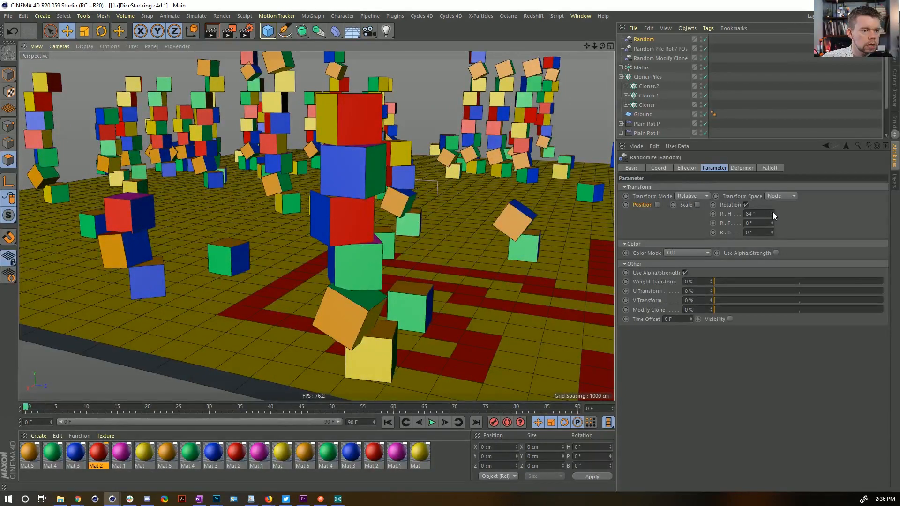
{"action": "left_click_drag", "start_coordinate": [773, 215], "coordinate": [772, 161]}
{"action": "key", "text": "ctrl+z"}
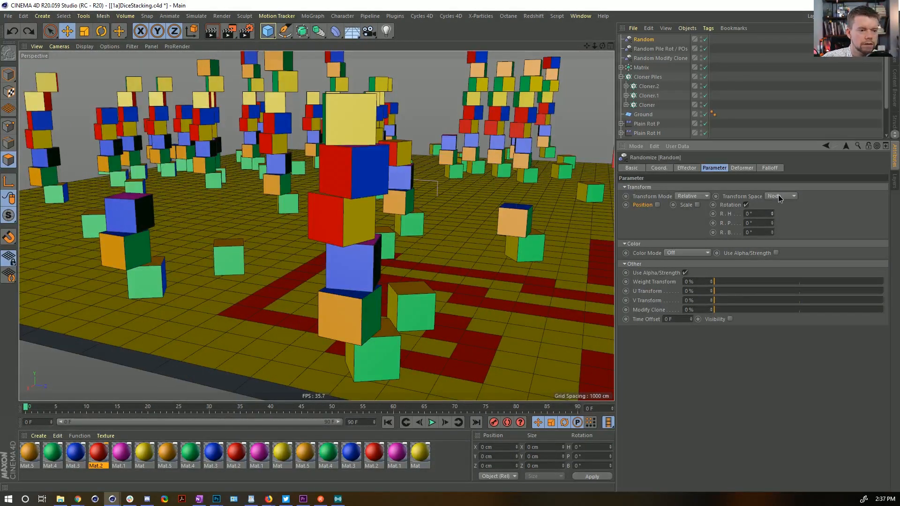
Step: Try the new Random effector's R.P rotation with Transform Space set to Effector, and undo the rotation
{"action": "left_click", "coordinate": [779, 197]}
{"action": "left_click", "coordinate": [778, 209]}
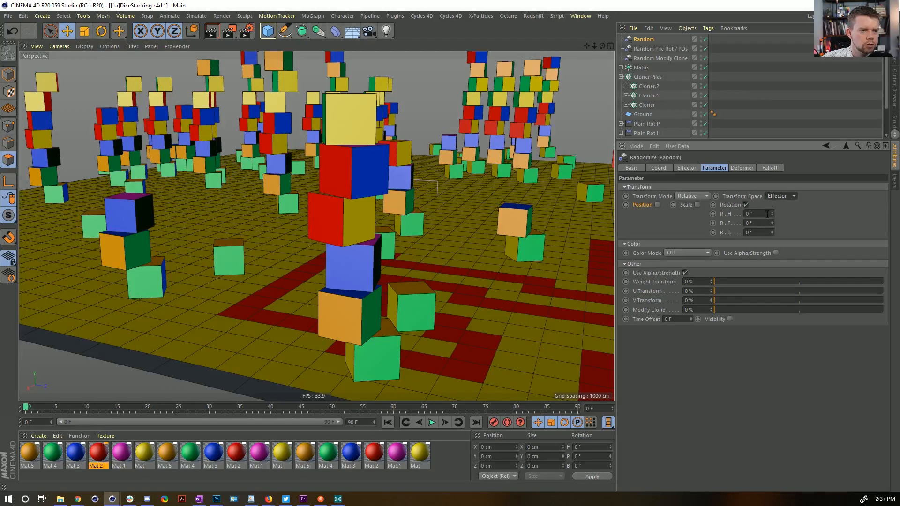
{"action": "mouse_move", "coordinate": [772, 223]}
{"action": "left_mouse_down"}
{"action": "mouse_move", "coordinate": [772, 211]}
{"action": "mouse_move", "coordinate": [772, 229]}
{"action": "left_mouse_up"}
{"action": "key", "text": "ctrl+z"}
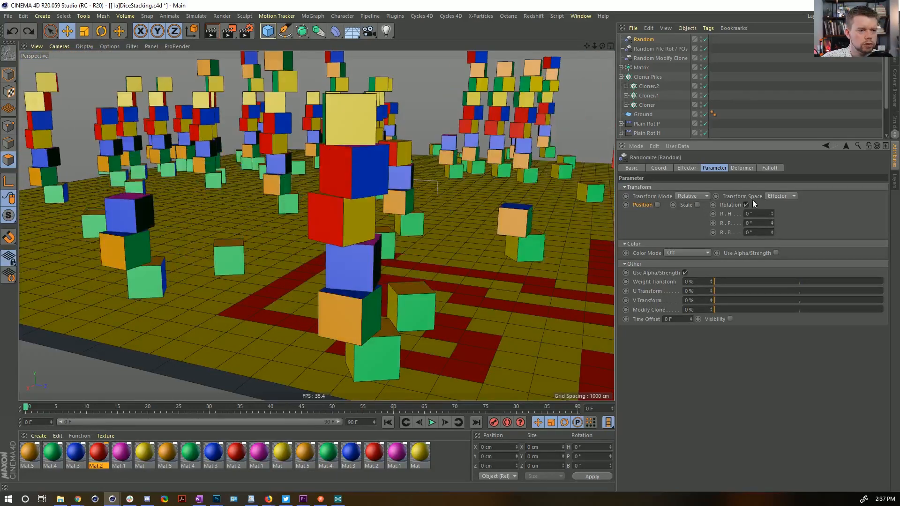
Step: Try an R.P rotation of 100° on the Random effector with Transform Space set to Object, and undo the rotation
{"action": "left_click", "coordinate": [782, 196]}
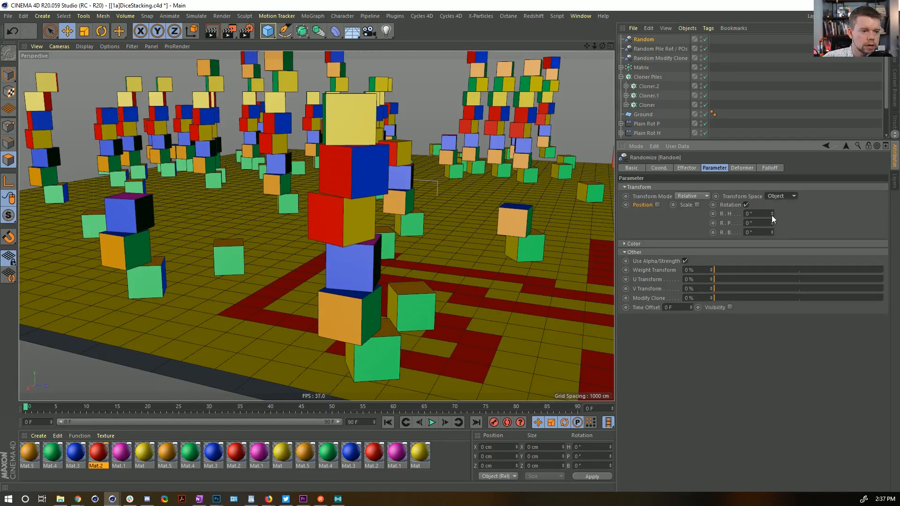
{"action": "left_click_drag", "start_coordinate": [772, 222], "coordinate": [772, 187]}
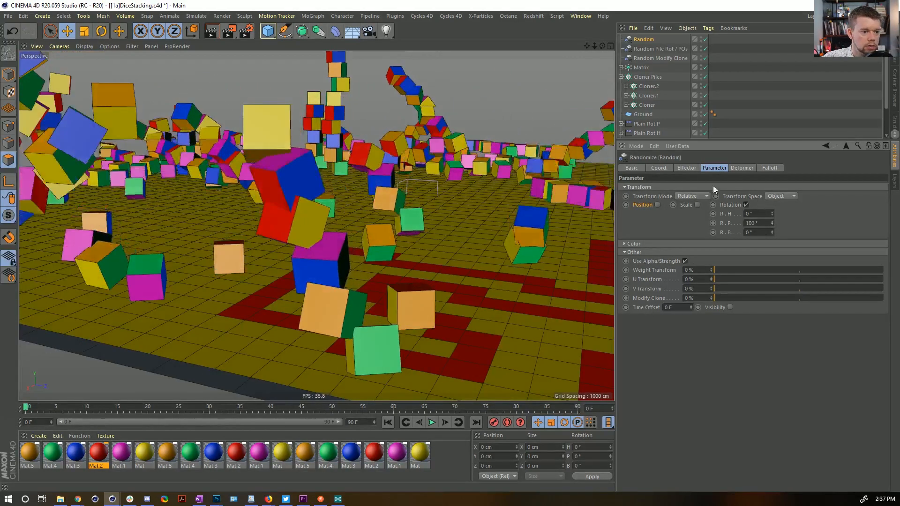
{"action": "key", "text": "ctrl+z"}
Step: Set the new Random effector's Transform Mode to Absolute and its Transform Space to Effector, trying out R.P
{"action": "left_click", "coordinate": [692, 196]}
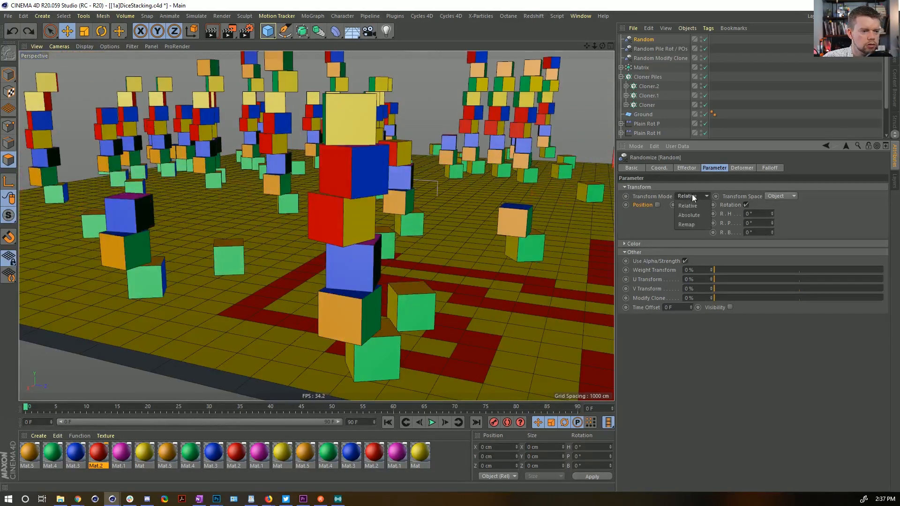
{"action": "left_click", "coordinate": [704, 216]}
{"action": "left_click", "coordinate": [776, 197]}
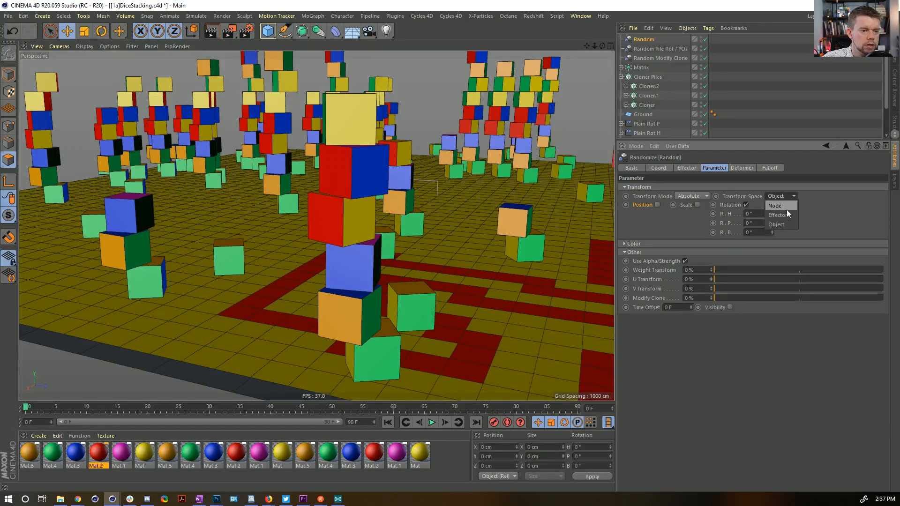
{"action": "left_click_drag", "start_coordinate": [772, 223], "coordinate": [773, 234]}
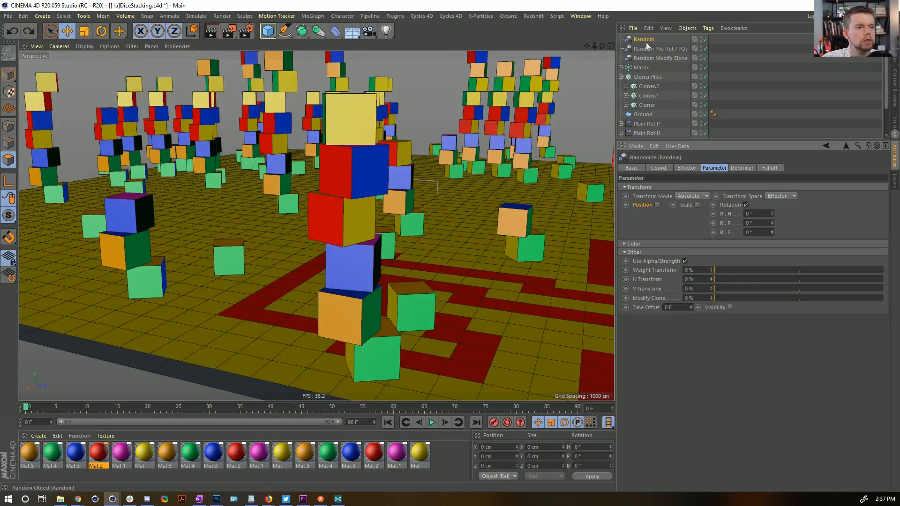
Step: Check the Cloner Piles object's clone settings and its assigned effectors, and inspect the dice stacks up close
{"action": "left_click", "coordinate": [656, 78]}
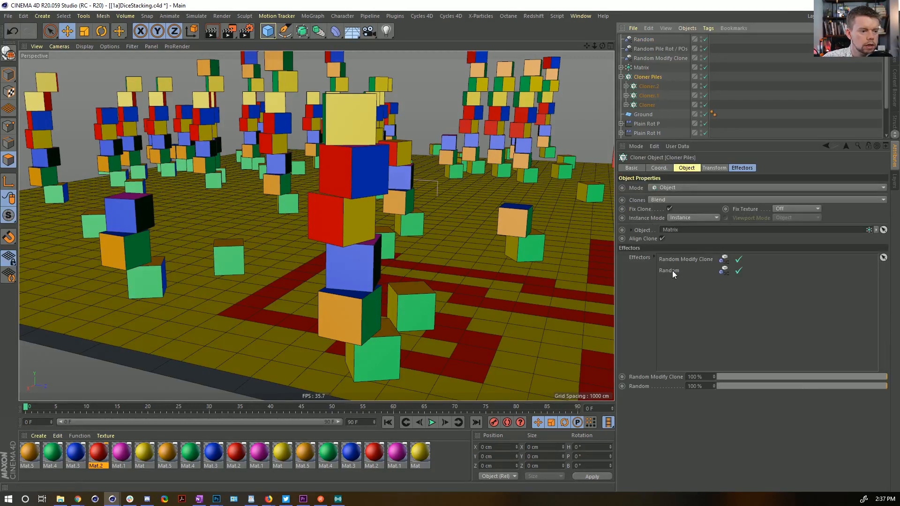
{"action": "left_click", "coordinate": [692, 167]}
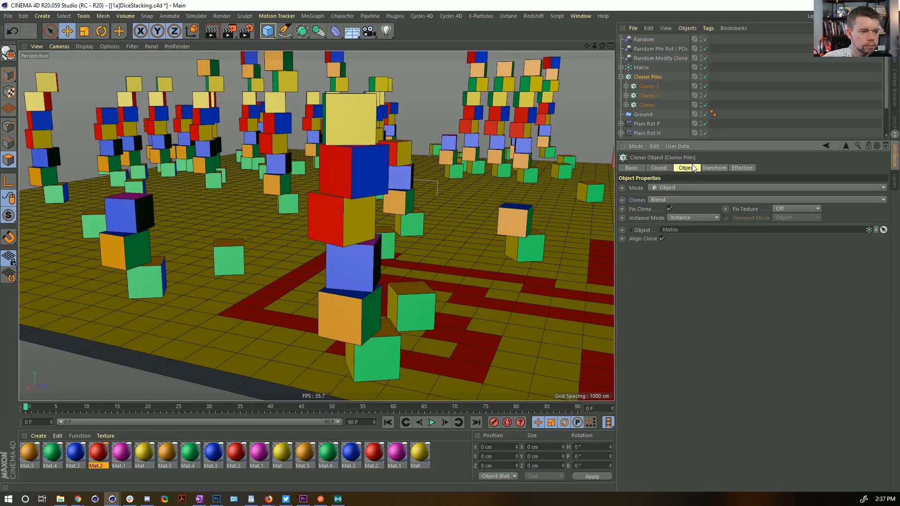
{"action": "scroll", "coordinate": [459, 212], "scroll_direction": "down", "scroll_amount": 5}
{"action": "scroll", "coordinate": [445, 224], "scroll_direction": "up", "scroll_amount": 1}
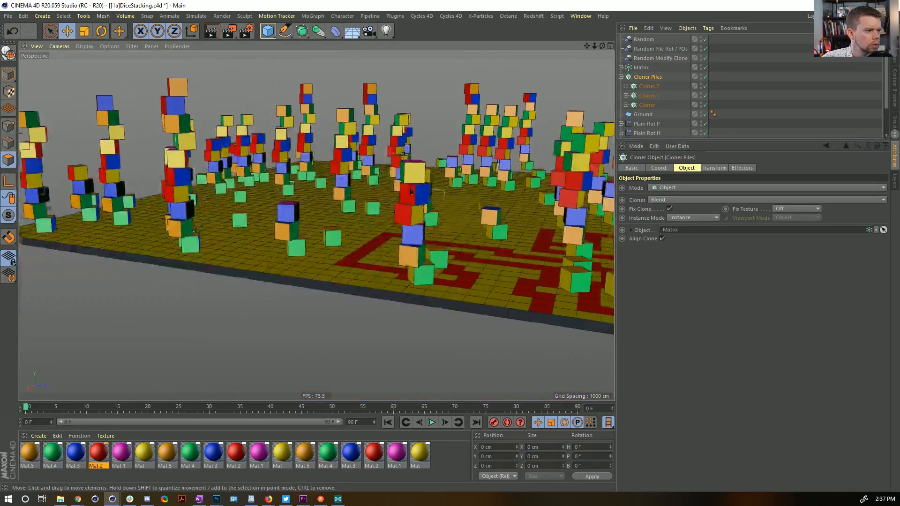
{"action": "mouse_move", "coordinate": [420, 249]}
{"action": "left_mouse_down", "text": "alt"}
{"action": "mouse_move", "coordinate": [417, 281]}
{"action": "mouse_move", "coordinate": [421, 250]}
{"action": "mouse_move", "coordinate": [408, 244]}
{"action": "left_mouse_up", "text": "alt"}
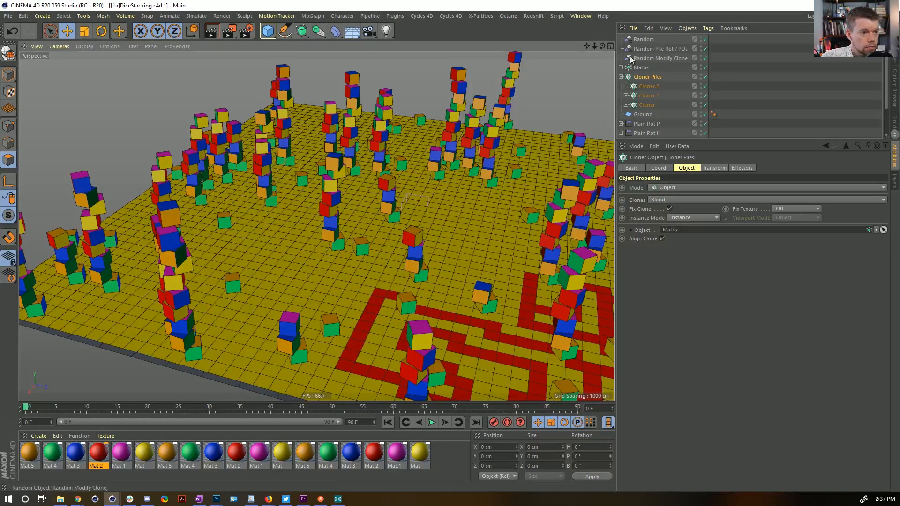
Step: Set the new Random effector's Transform Mode to Remap
{"action": "left_click", "coordinate": [644, 40]}
{"action": "left_click", "coordinate": [710, 168]}
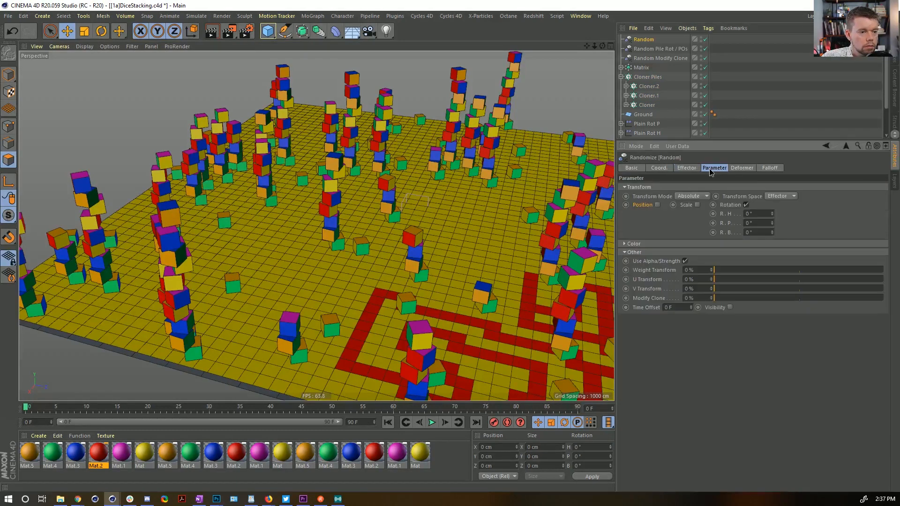
{"action": "left_click", "coordinate": [685, 186]}
{"action": "left_click", "coordinate": [687, 195]}
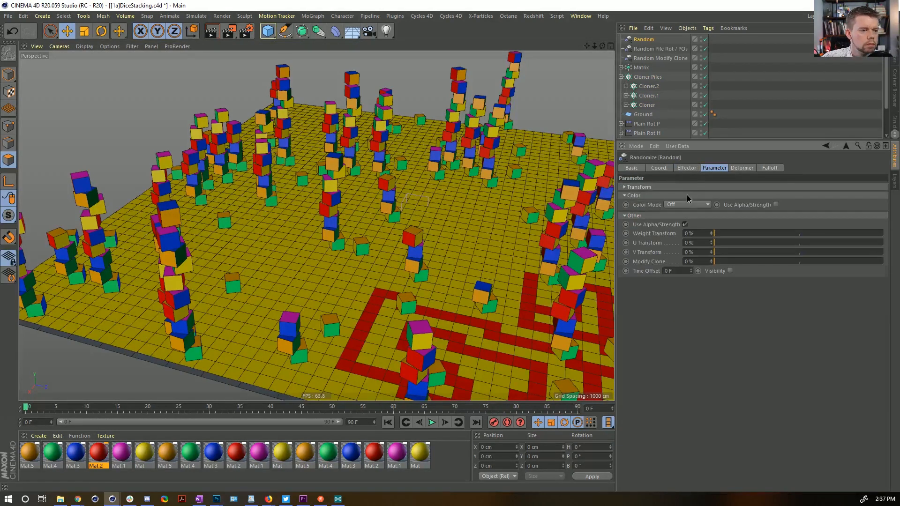
{"action": "left_click", "coordinate": [679, 188]}
{"action": "left_click", "coordinate": [697, 196]}
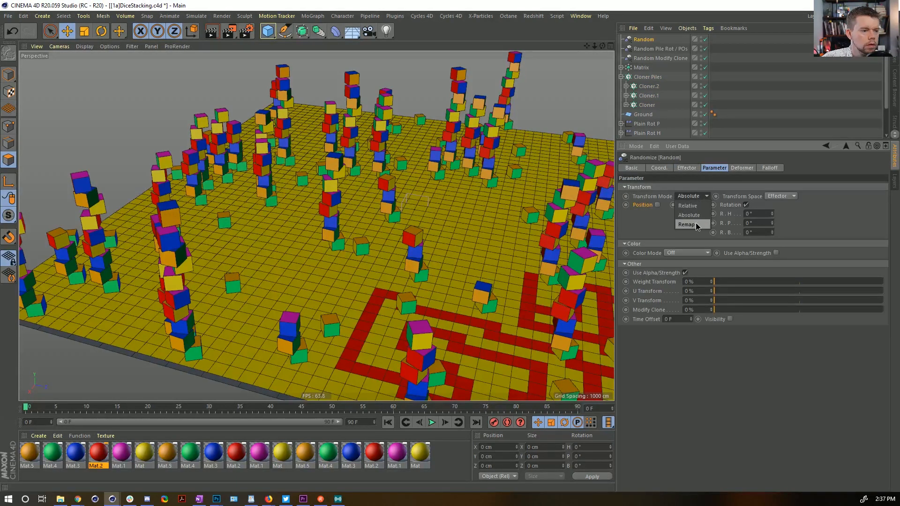
{"action": "left_click", "coordinate": [695, 224]}
Step: Reset the Random effector's Transform Mode to its default and switch it back to Remap
{"action": "left_click_drag", "start_coordinate": [442, 269], "coordinate": [441, 240], "text": "alt"}
{"action": "right_click", "coordinate": [664, 197]}
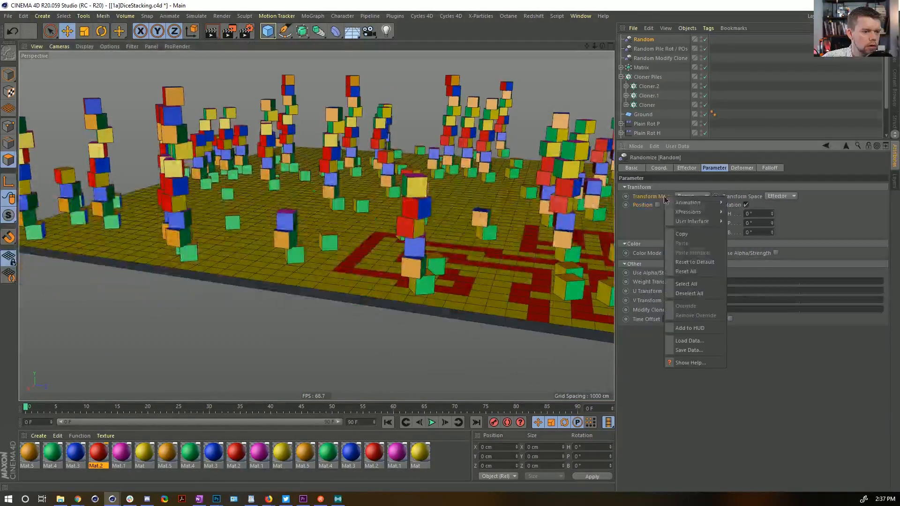
{"action": "left_click", "coordinate": [705, 263]}
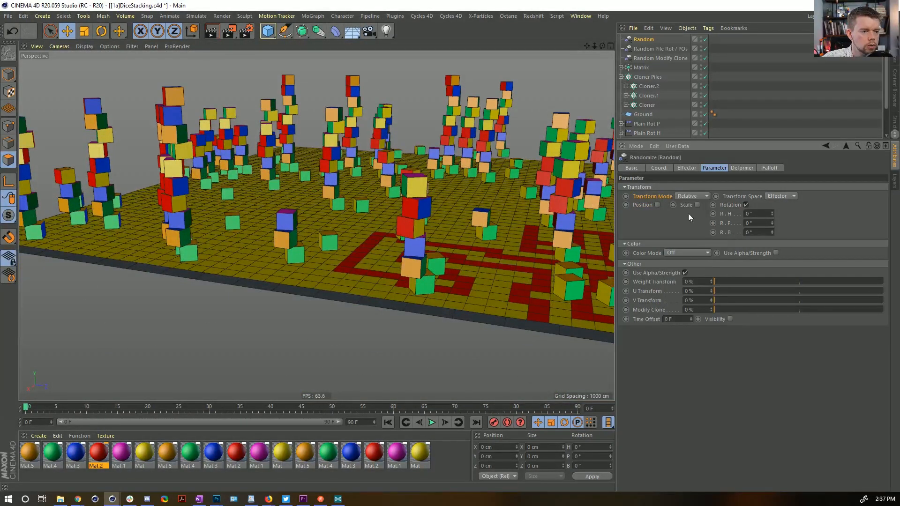
{"action": "left_click", "coordinate": [690, 197]}
{"action": "left_click", "coordinate": [687, 224]}
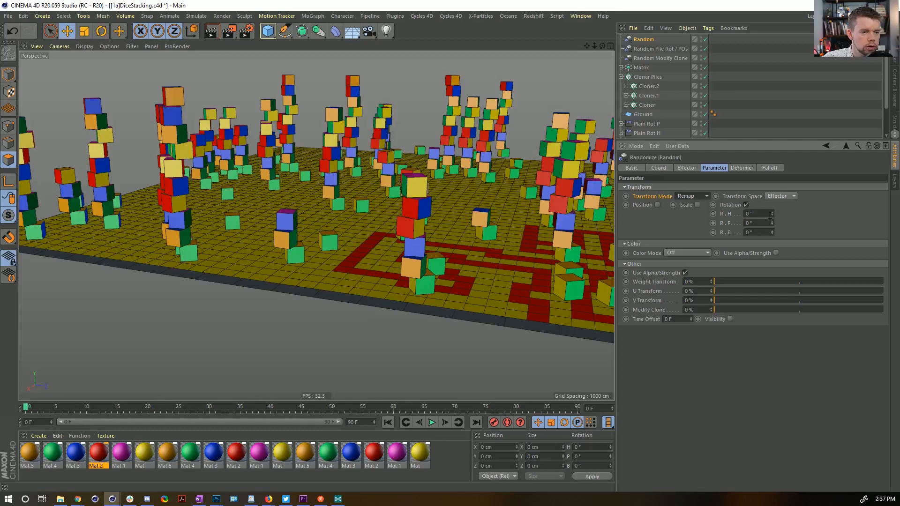
Step: Try an R.H rotation on the Random effector in Remap mode with Transform Space Effector, and undo it
{"action": "left_click_drag", "start_coordinate": [772, 214], "coordinate": [772, 221]}
{"action": "key", "text": "ctrl+z"}
{"action": "key", "text": "ctrl+z"}
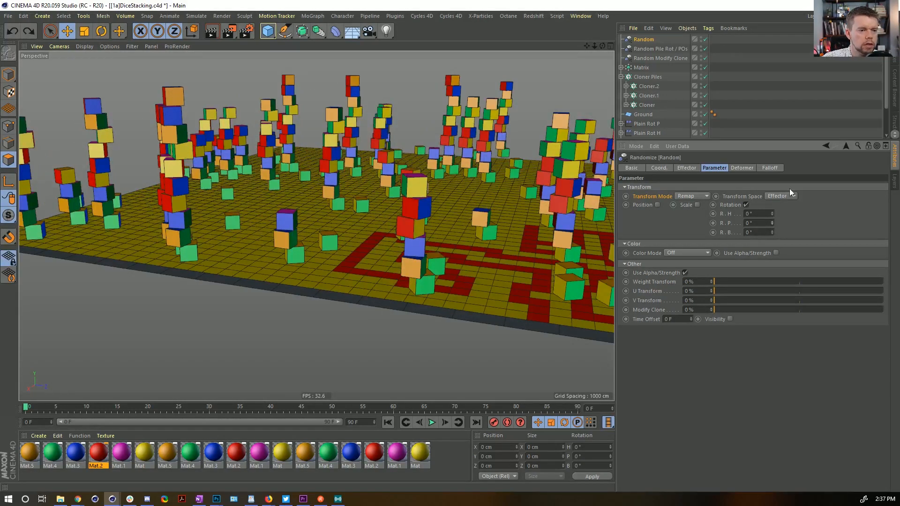
Step: Set the Random effector's Transform Space to Node, try an R.H rotation of 590°, and undo the rotation
{"action": "left_click", "coordinate": [784, 196]}
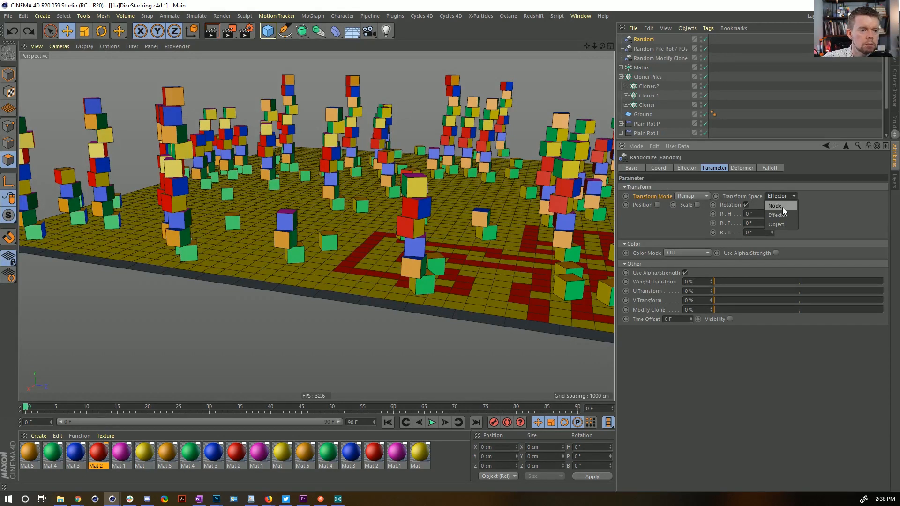
{"action": "left_click_drag", "start_coordinate": [771, 215], "coordinate": [771, 209]}
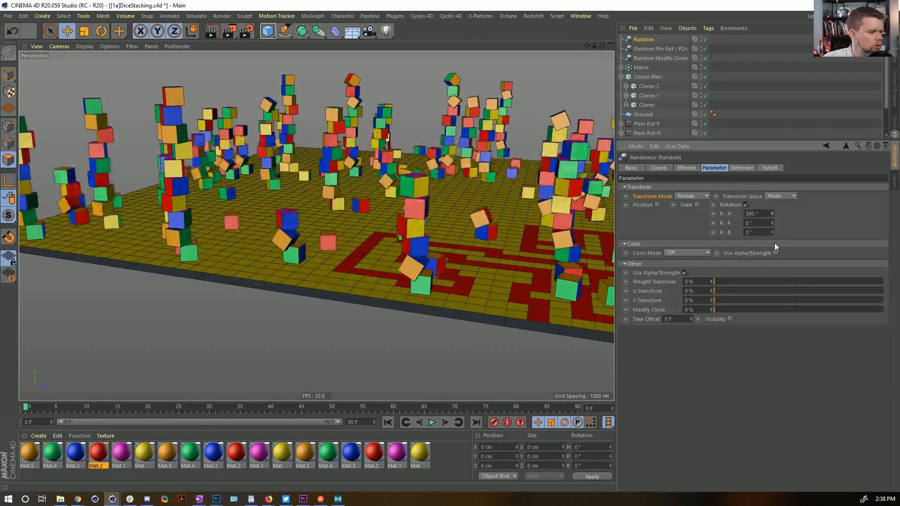
{"action": "key", "text": "ctrl+z"}
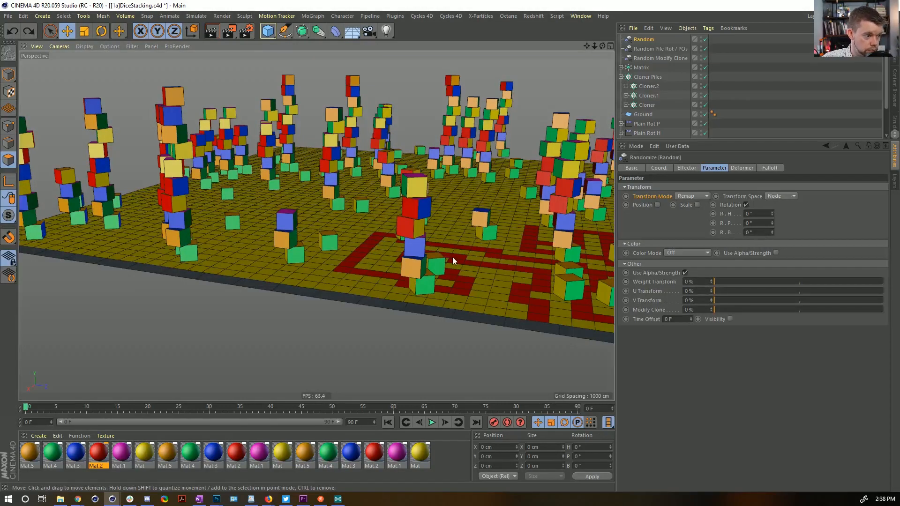
{"action": "mouse_move", "coordinate": [461, 186]}
{"action": "left_mouse_down", "text": "alt"}
{"action": "mouse_move", "coordinate": [428, 210]}
{"action": "mouse_move", "coordinate": [457, 193]}
{"action": "left_mouse_up", "text": "alt"}
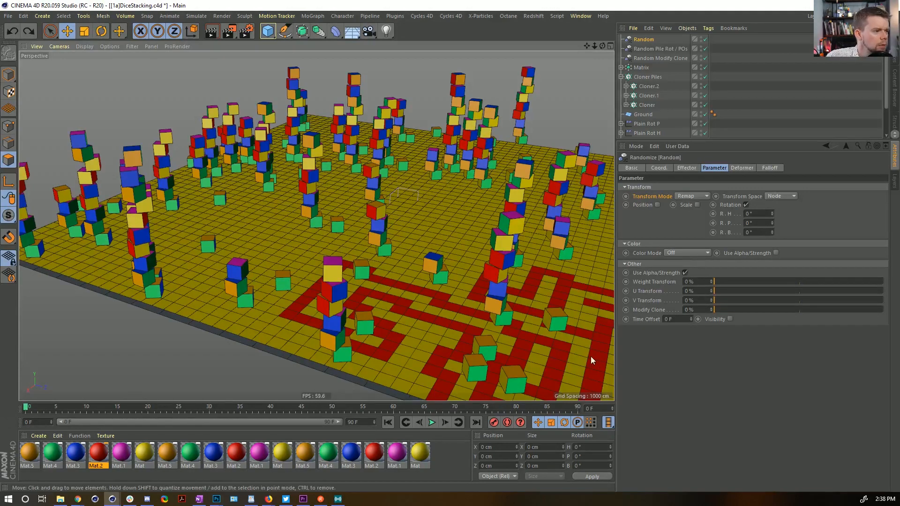
{"action": "left_click_drag", "start_coordinate": [391, 201], "coordinate": [420, 187], "text": "alt"}
{"action": "left_click_drag", "start_coordinate": [330, 192], "coordinate": [401, 195], "text": "alt"}
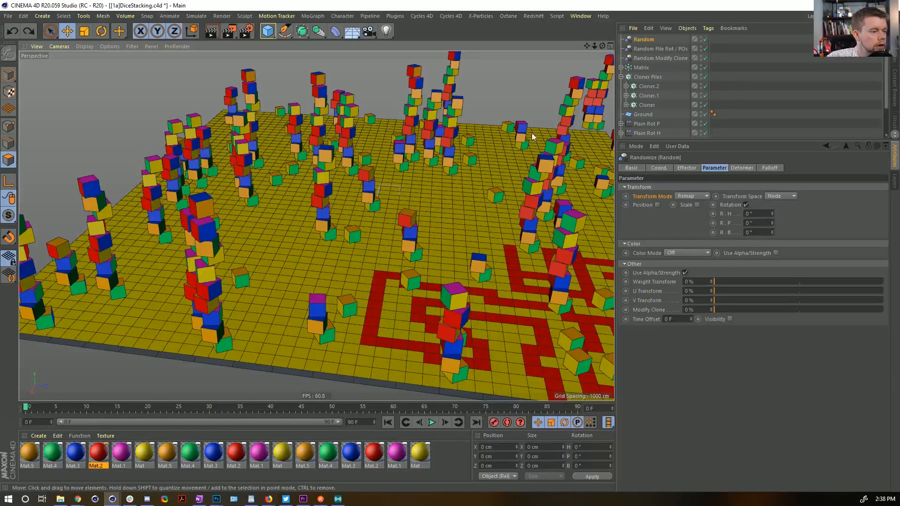
{"action": "left_click_drag", "start_coordinate": [417, 204], "coordinate": [495, 220], "text": "alt"}
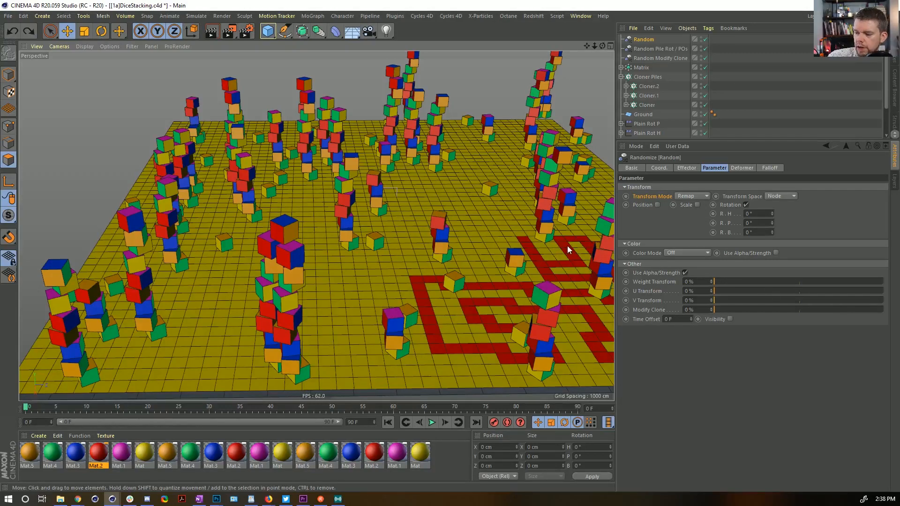
{"action": "left_click_drag", "start_coordinate": [388, 249], "coordinate": [367, 197], "text": "alt"}
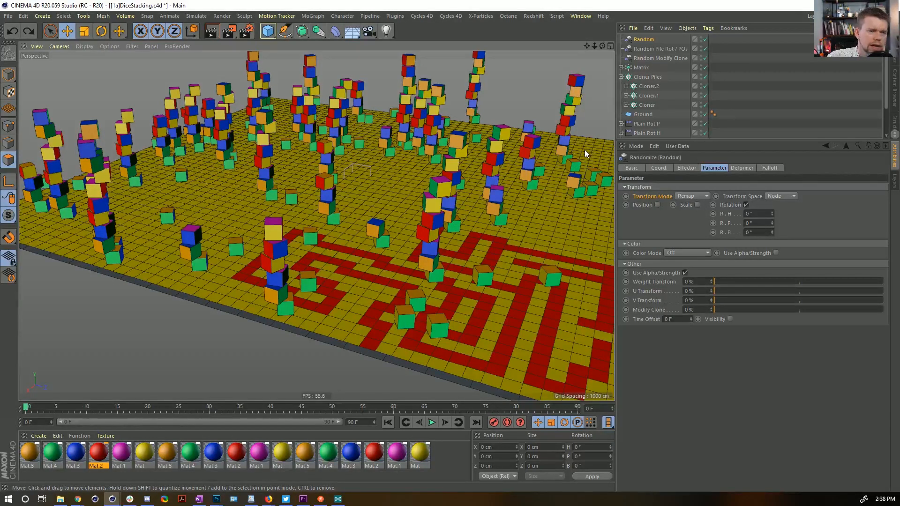
Step: Convert Cloner.2, Cloner.1 and Cloner under Cloner Piles into Matrix objects with Swap Cloner/Matrix
{"action": "left_click", "coordinate": [651, 86]}
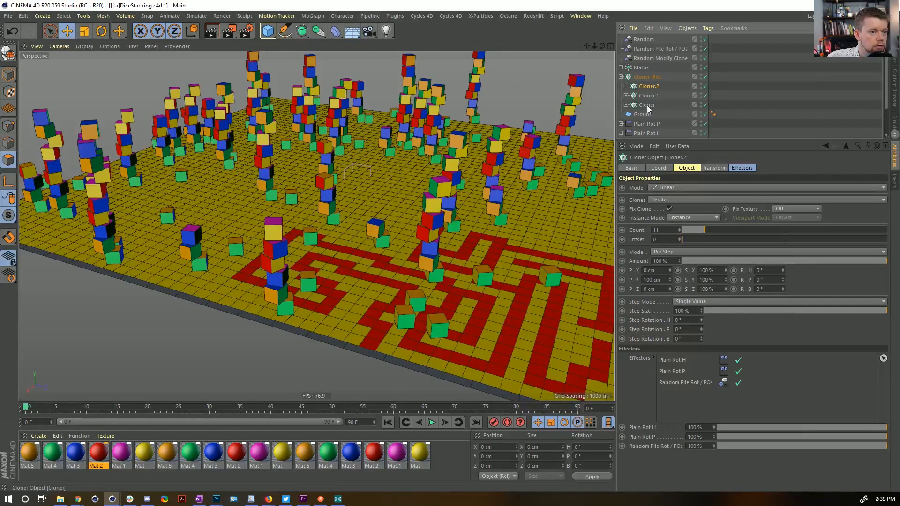
{"action": "left_click", "coordinate": [648, 106], "text": "shift"}
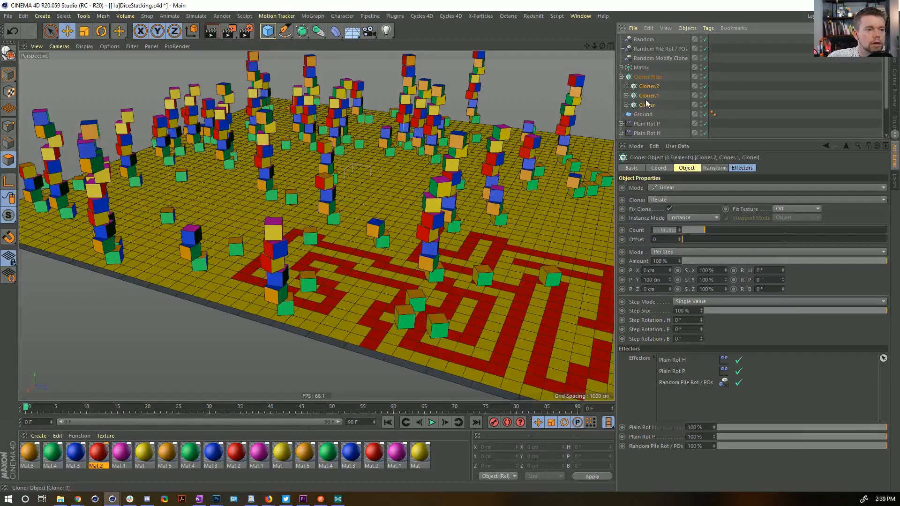
{"action": "left_click", "coordinate": [313, 16]}
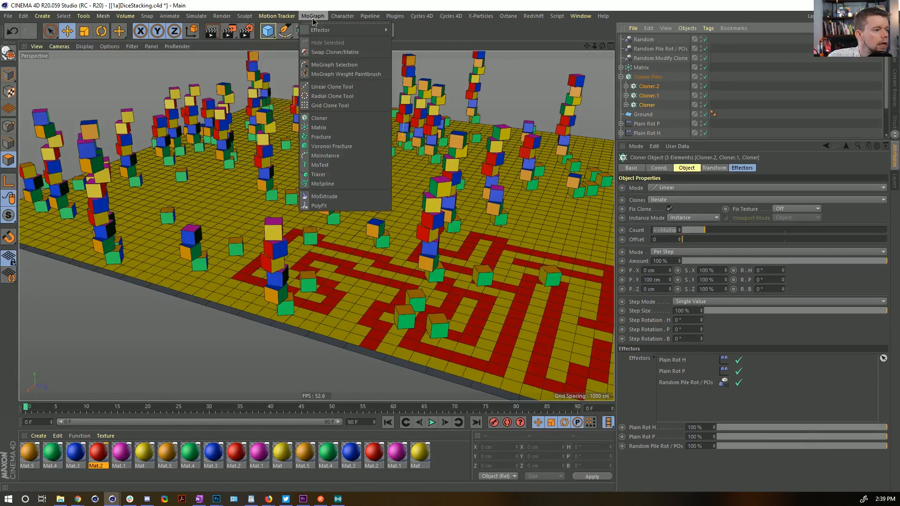
{"action": "left_click", "coordinate": [347, 52]}
Step: Delete the Die objects inside the three Matrix objects under Cloner Piles
{"action": "left_click", "coordinate": [626, 105]}
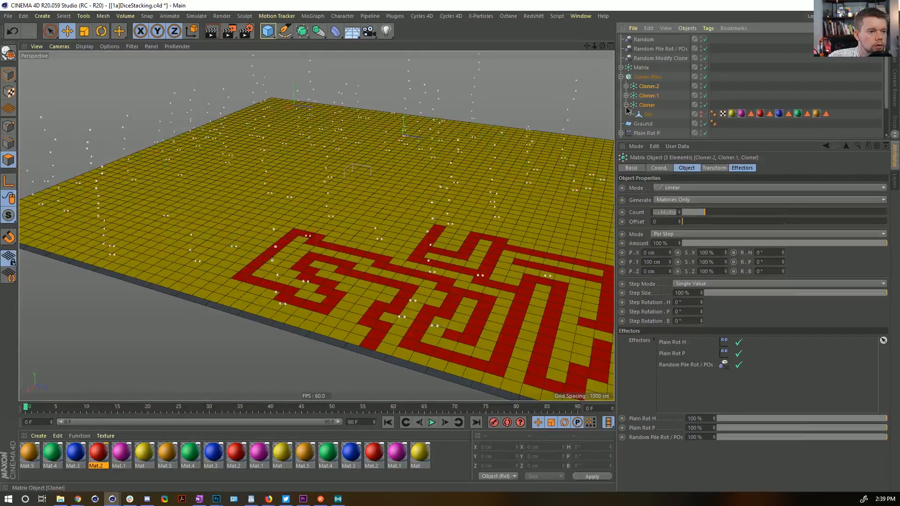
{"action": "left_click", "coordinate": [626, 95]}
{"action": "left_click", "coordinate": [626, 86]}
{"action": "left_click", "coordinate": [648, 95]}
{"action": "key", "text": "Delete"}
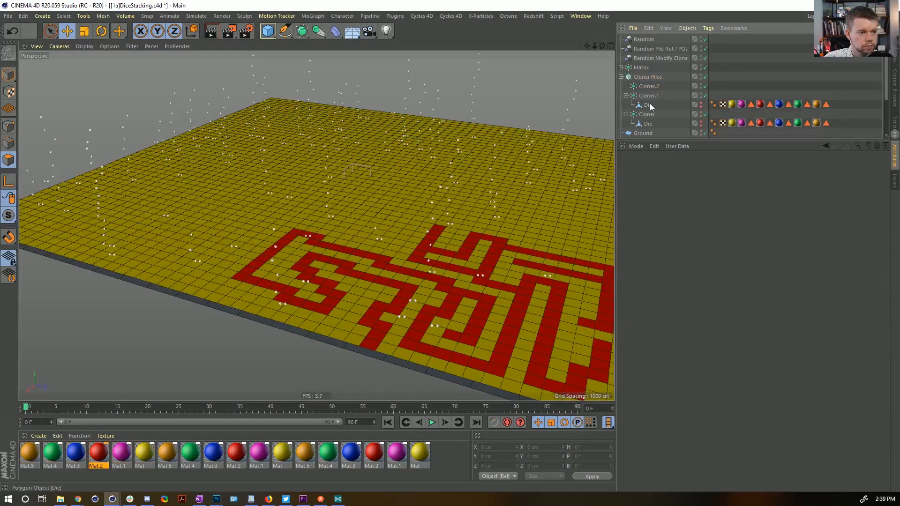
{"action": "left_click", "coordinate": [649, 104]}
{"action": "key", "text": "Delete"}
{"action": "left_click", "coordinate": [647, 115]}
{"action": "key", "text": "Delete"}
Step: Set R.H of the Random Pile Rot / POs effector to 0° and delete the effector
{"action": "left_click_drag", "start_coordinate": [535, 128], "coordinate": [310, 199], "text": "alt"}
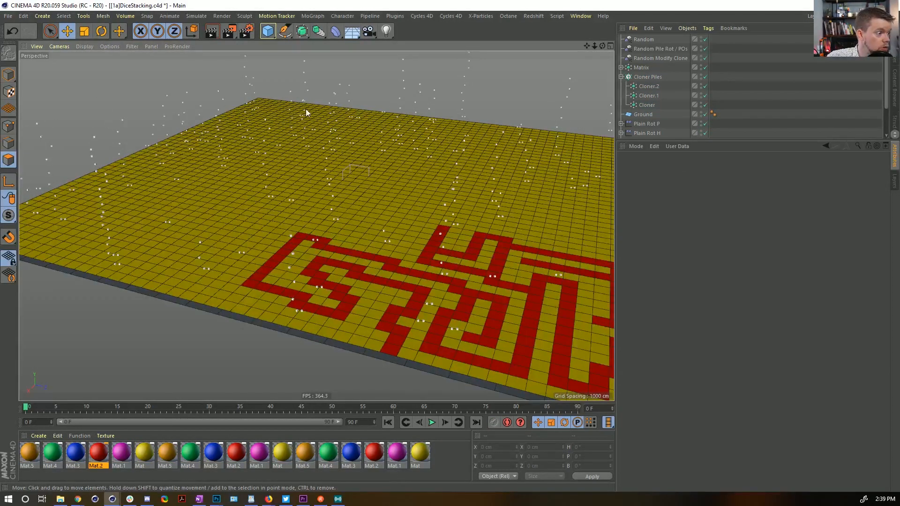
{"action": "left_click", "coordinate": [665, 49]}
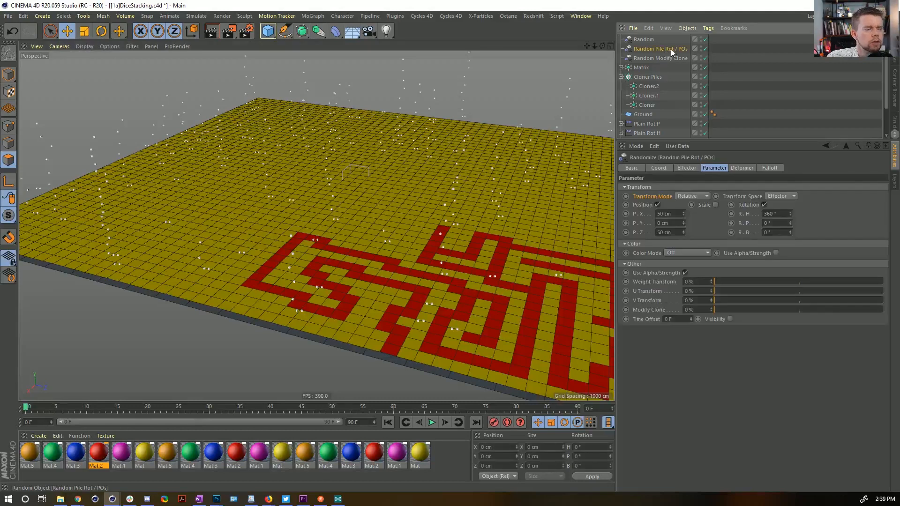
{"action": "double_click", "coordinate": [774, 213]}
{"action": "type", "text": "0"}
{"action": "key", "text": "Return"}
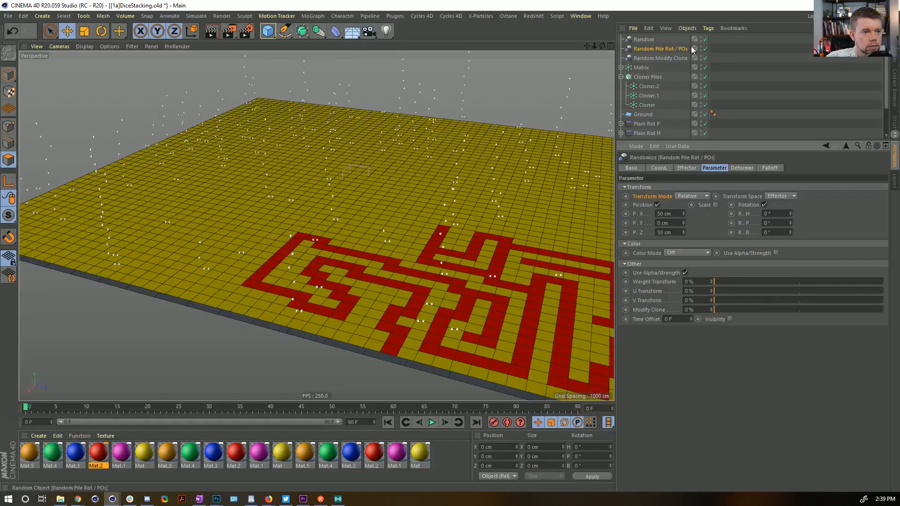
{"action": "key", "text": "Delete"}
Step: Add a new Cloner and place the Die object inside it
{"action": "left_click_drag", "start_coordinate": [474, 208], "coordinate": [398, 224], "text": "alt"}
{"action": "left_click_drag", "start_coordinate": [432, 165], "coordinate": [396, 178], "text": "alt"}
{"action": "left_click", "coordinate": [650, 68]}
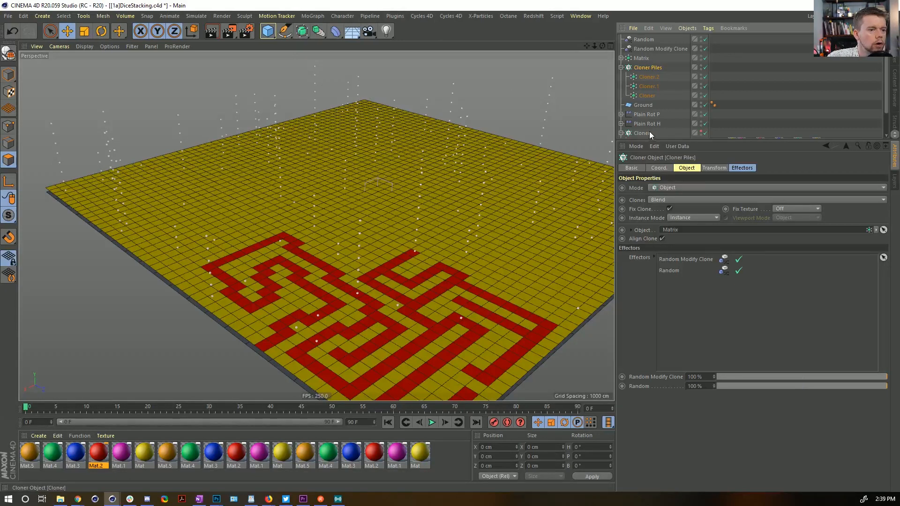
{"action": "left_click", "coordinate": [312, 16]}
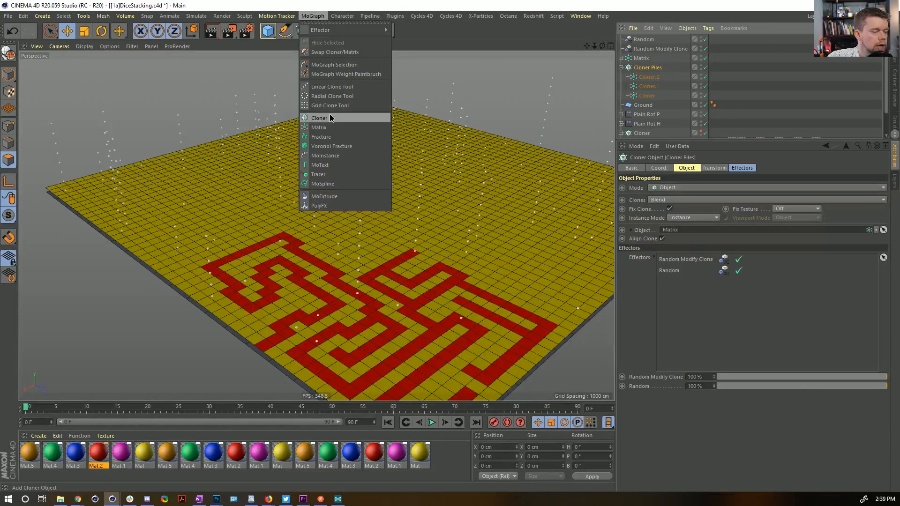
{"action": "left_click", "coordinate": [330, 118]}
{"action": "scroll", "coordinate": [655, 111], "scroll_direction": "down", "scroll_amount": 3}
{"action": "left_click_drag", "start_coordinate": [650, 114], "coordinate": [643, 40]}
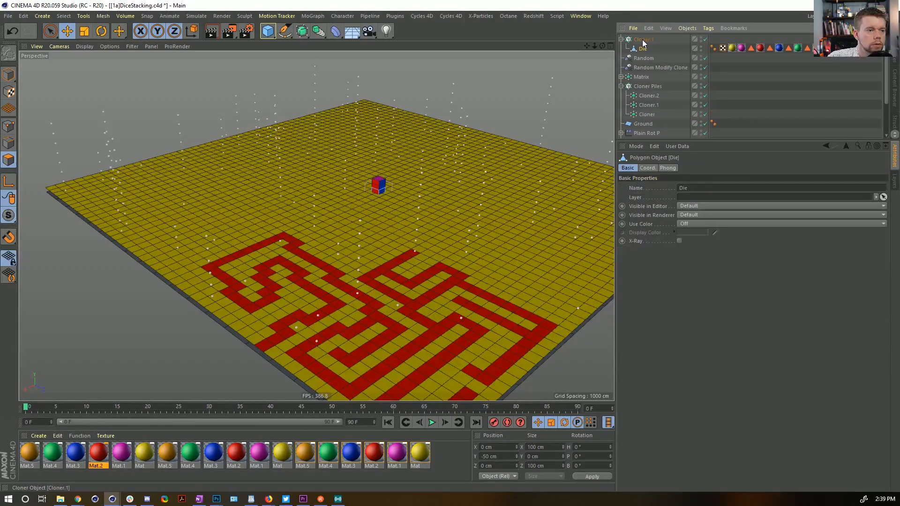
Step: Set the new Cloner's mode to Object and assign Cloner Piles as the object to clone onto
{"action": "left_click", "coordinate": [643, 41]}
{"action": "left_click", "coordinate": [670, 187]}
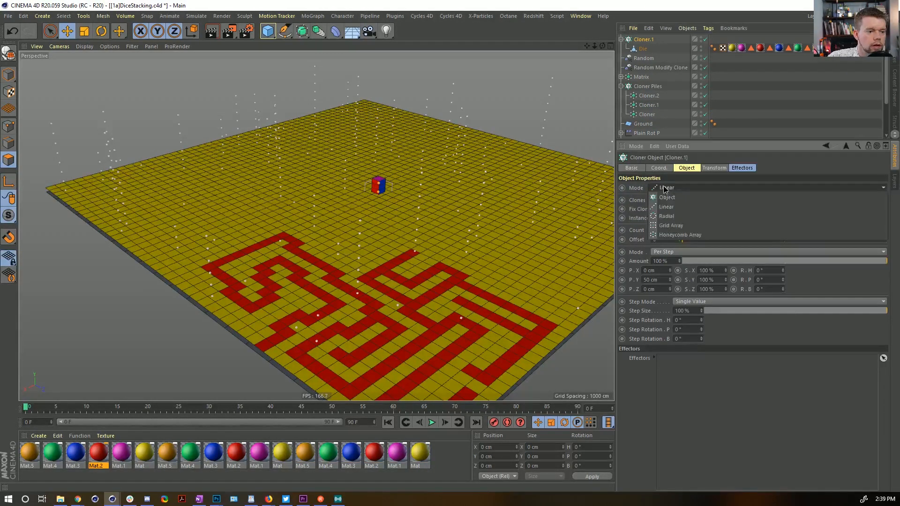
{"action": "left_click", "coordinate": [679, 207]}
{"action": "left_click_drag", "start_coordinate": [649, 86], "coordinate": [679, 232]}
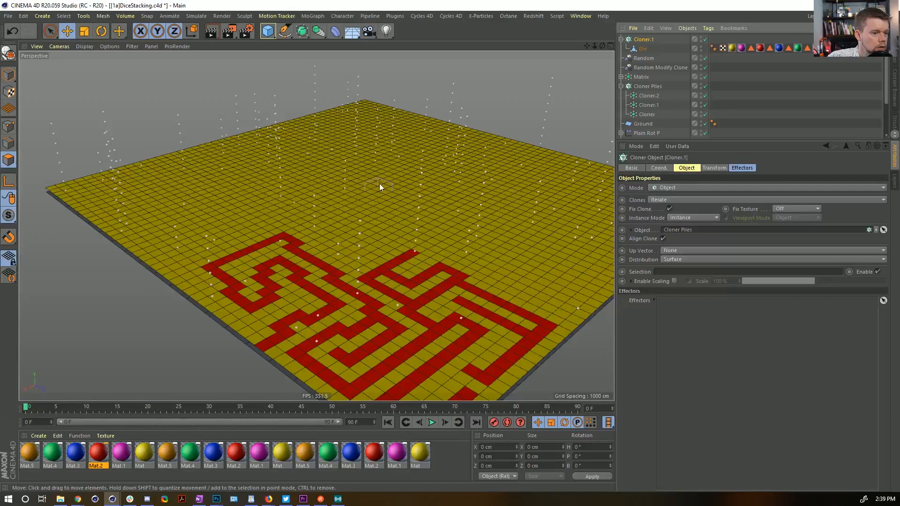
{"action": "left_click_drag", "start_coordinate": [384, 184], "coordinate": [515, 214], "text": "alt"}
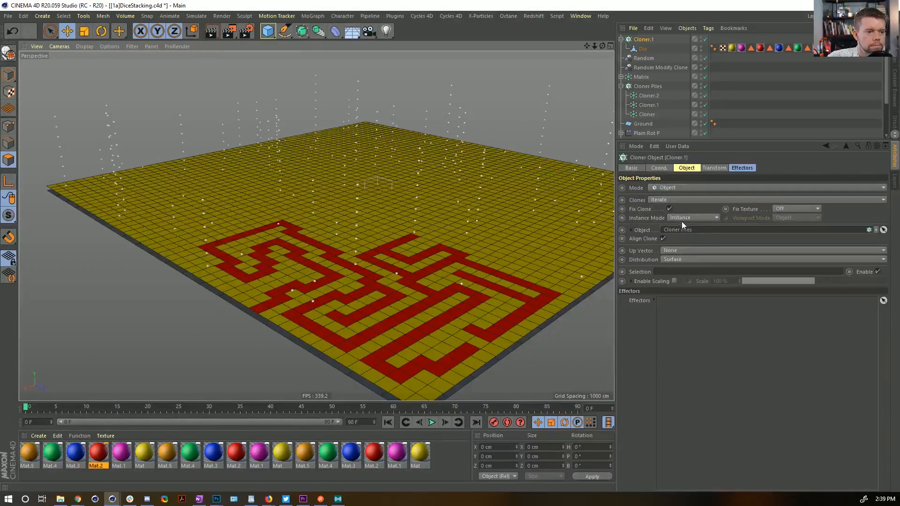
{"action": "left_click_drag", "start_coordinate": [401, 196], "coordinate": [432, 206], "text": "alt"}
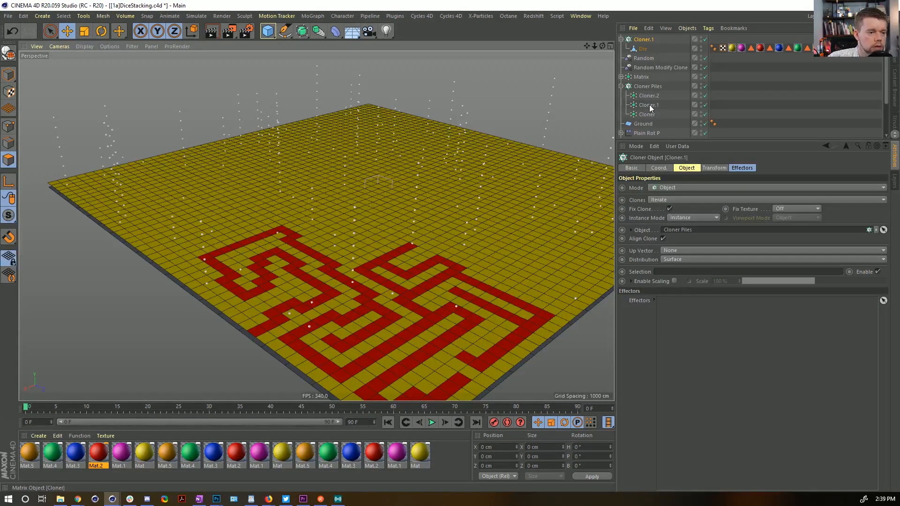
{"action": "left_click", "coordinate": [683, 259]}
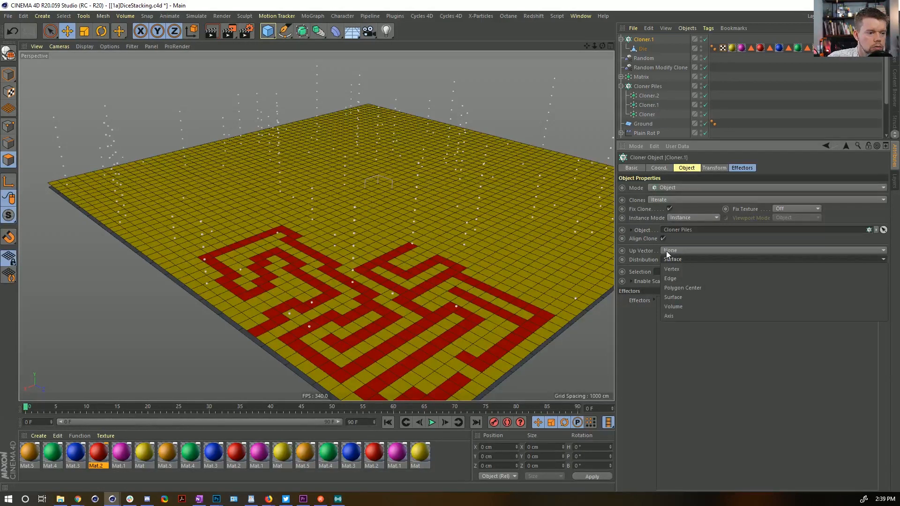
{"action": "left_click", "coordinate": [665, 252]}
{"action": "left_click", "coordinate": [677, 186]}
{"action": "left_click", "coordinate": [623, 187]}
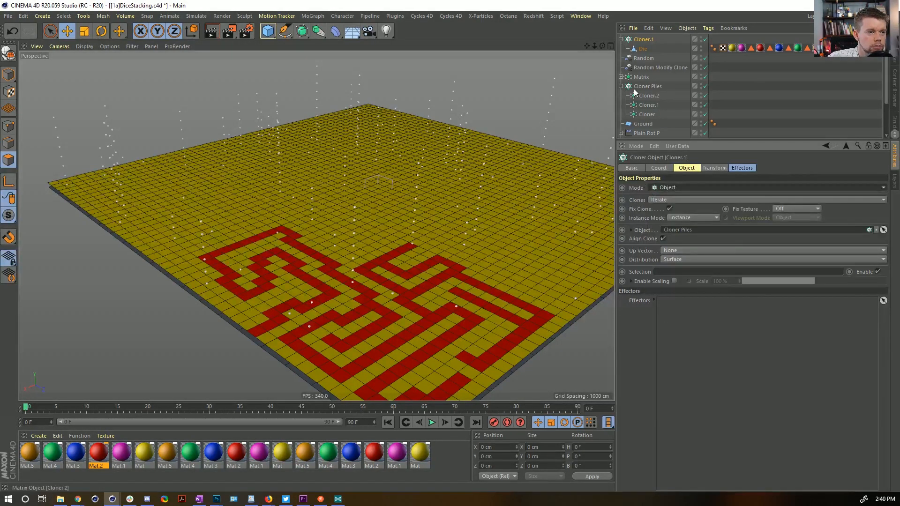
Step: Remove the Plain Rot H and Plain Rot P effectors from the three Matrix objects under Cloner Piles
{"action": "left_click", "coordinate": [644, 86]}
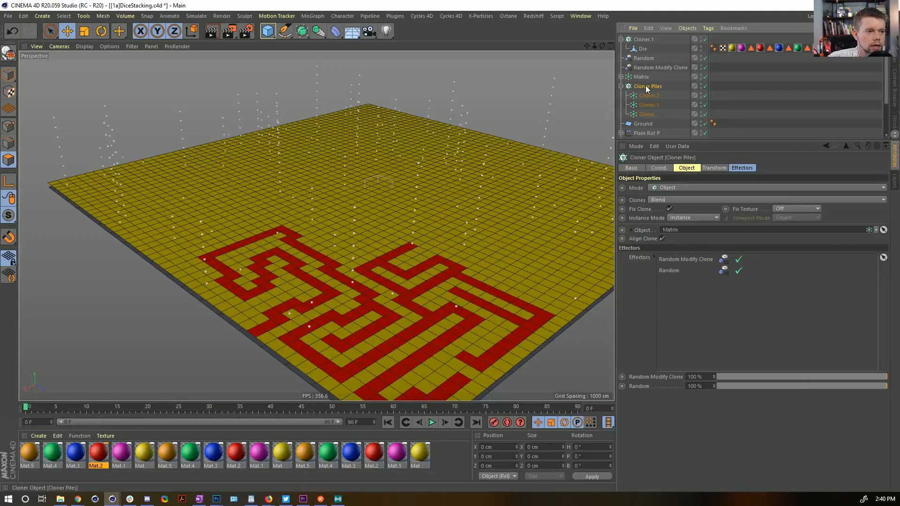
{"action": "left_click", "coordinate": [647, 115]}
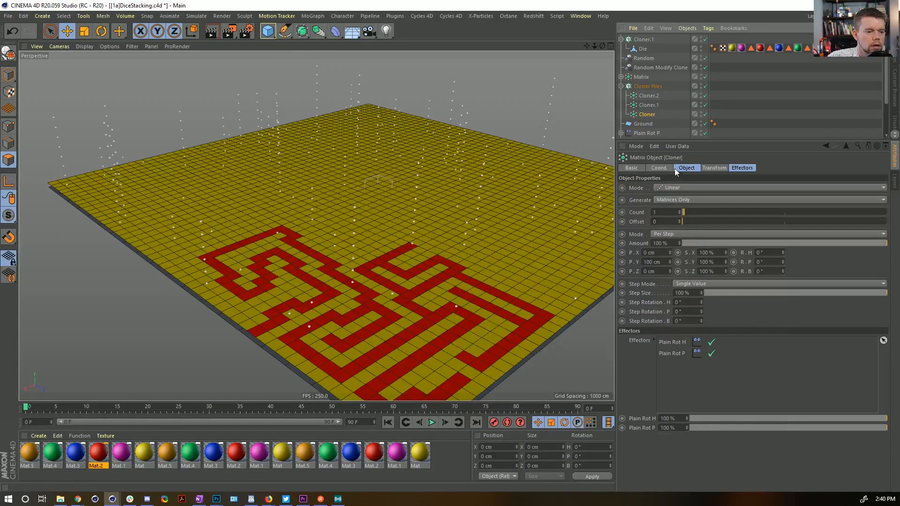
{"action": "left_click", "coordinate": [648, 96], "text": "shift"}
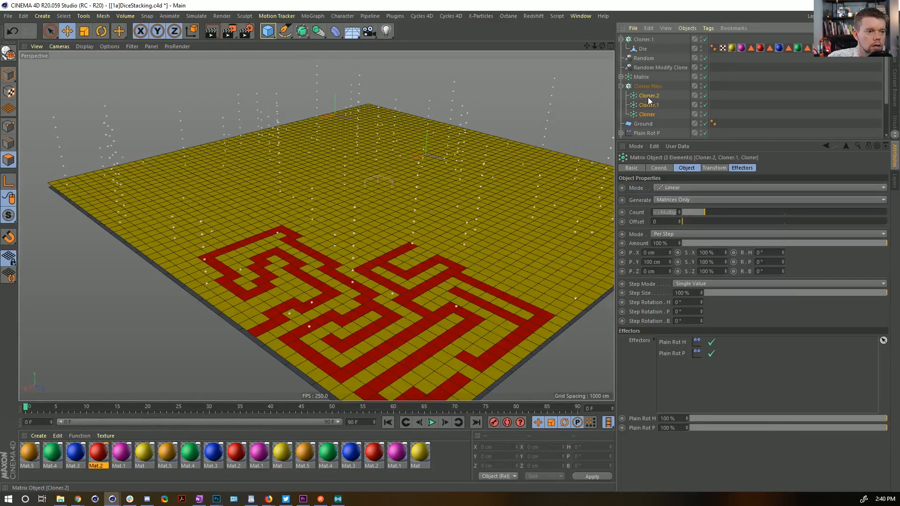
{"action": "left_click_drag", "start_coordinate": [685, 368], "coordinate": [671, 330]}
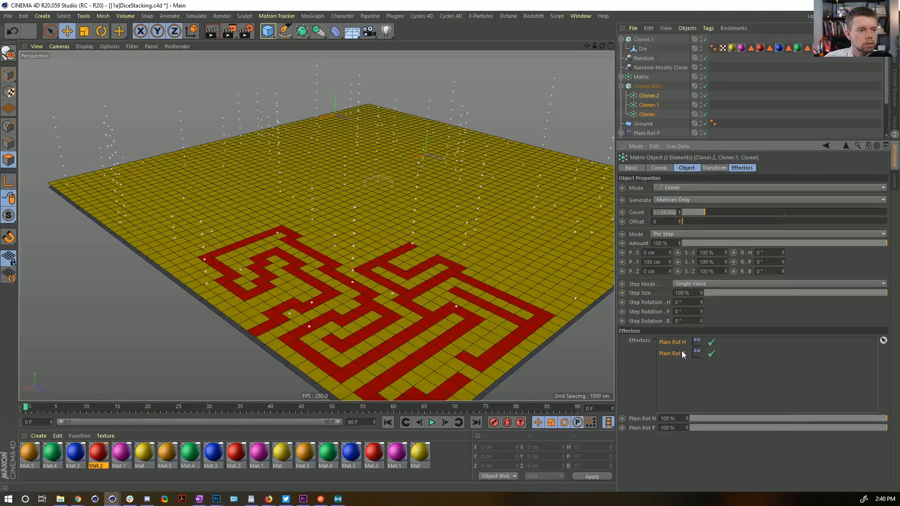
{"action": "key", "text": "Delete"}
{"action": "left_click_drag", "start_coordinate": [446, 226], "coordinate": [422, 249], "text": "alt"}
Step: Examine the object settings of Cloner Piles, its three Matrix objects and the new Cloner holding the Die
{"action": "left_click", "coordinate": [638, 87]}
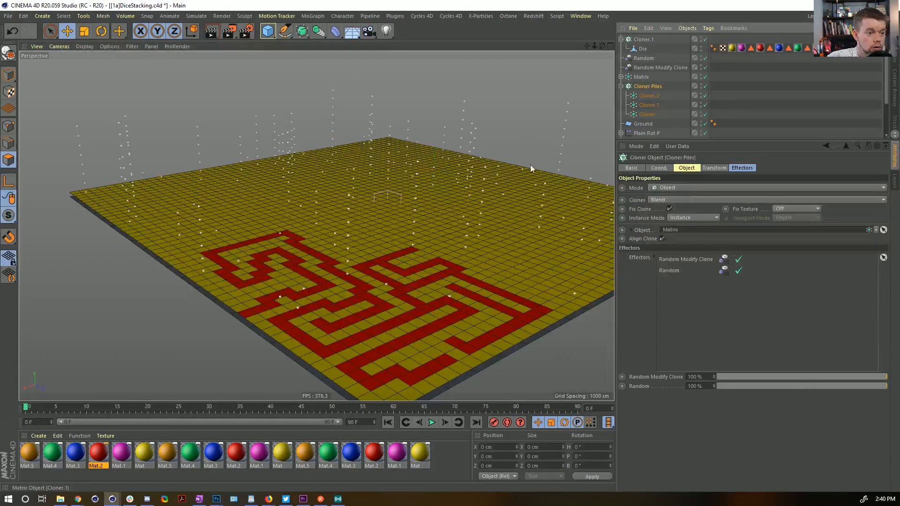
{"action": "left_click_drag", "start_coordinate": [327, 255], "coordinate": [388, 193], "text": "alt"}
{"action": "left_click", "coordinate": [648, 95]}
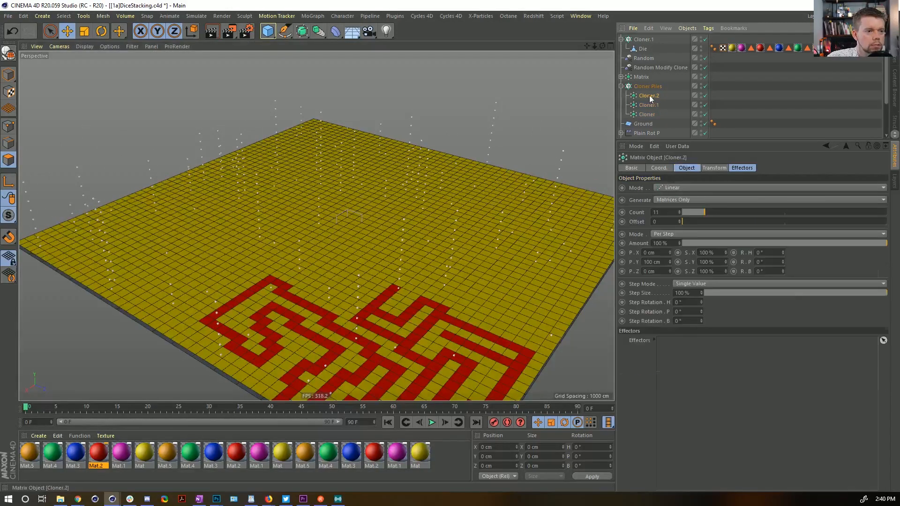
{"action": "left_click", "coordinate": [651, 114], "text": "shift"}
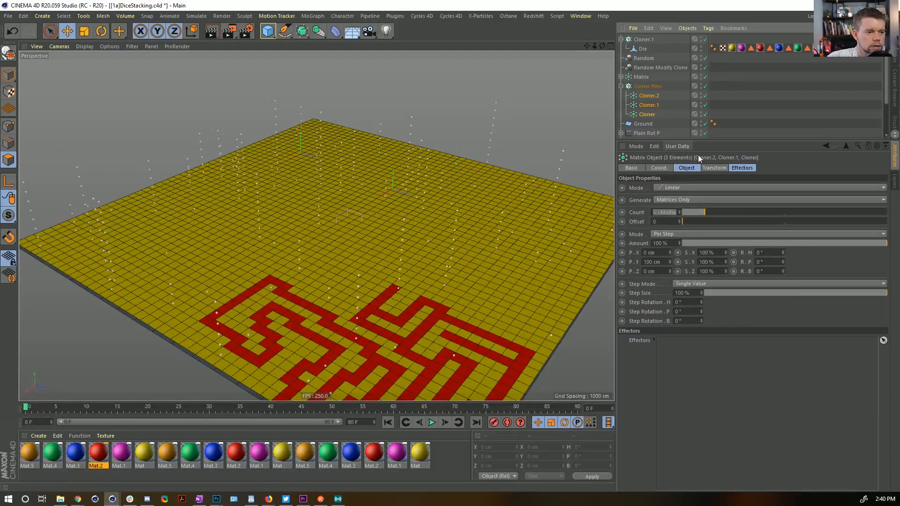
{"action": "left_click", "coordinate": [652, 86]}
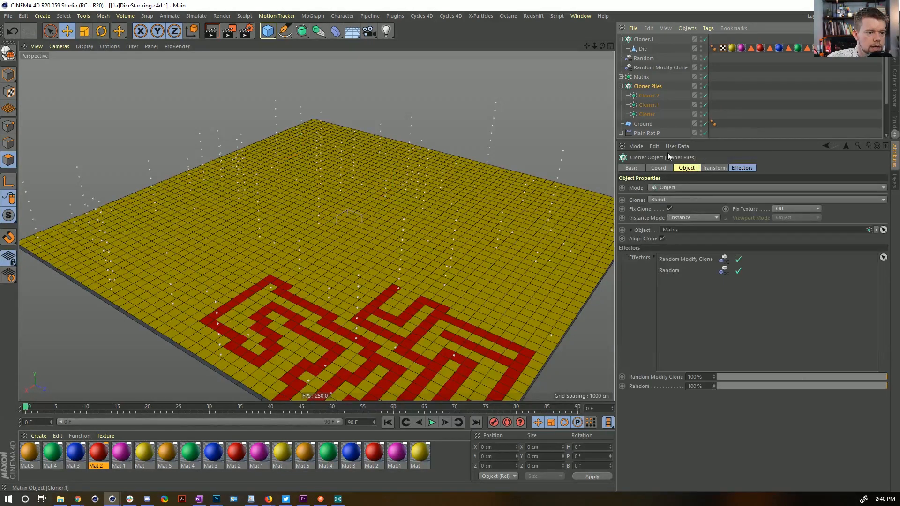
{"action": "left_click", "coordinate": [643, 39]}
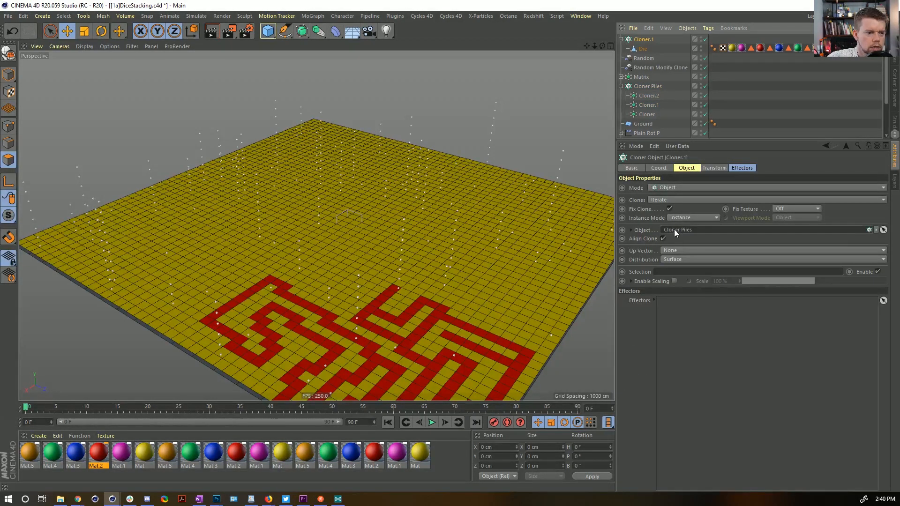
{"action": "left_click", "coordinate": [641, 86]}
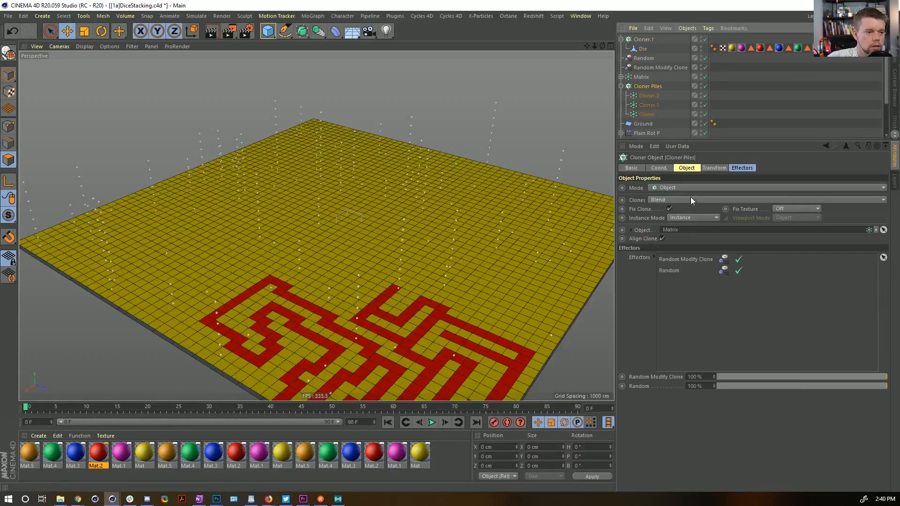
{"action": "left_click", "coordinate": [649, 96]}
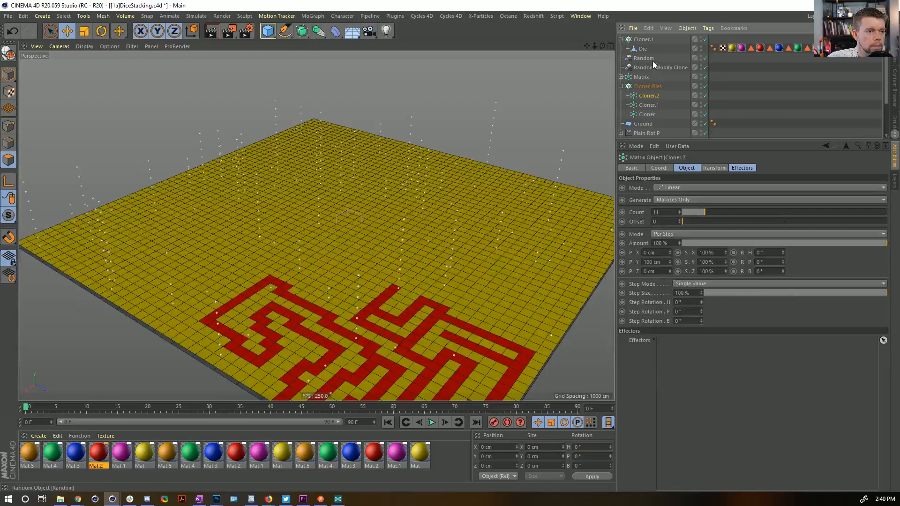
{"action": "left_click", "coordinate": [643, 39]}
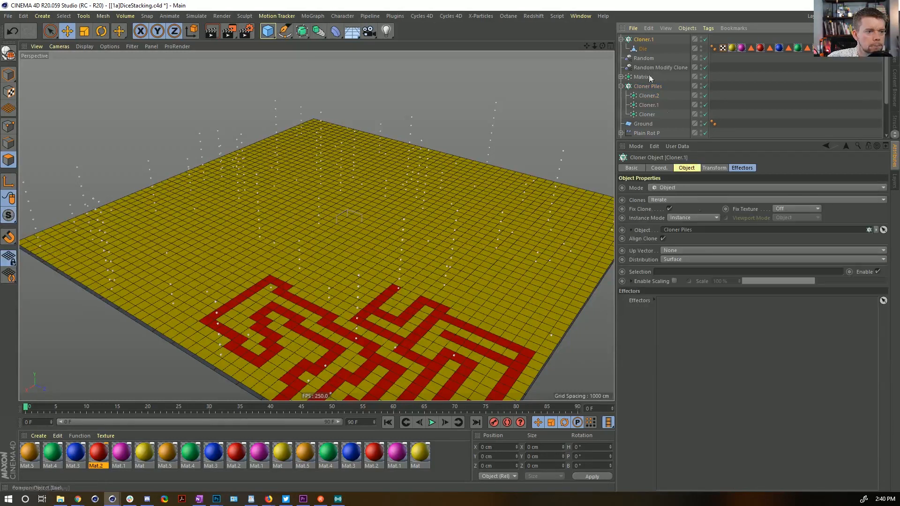
Step: Try Vertex distribution on the Cloner holding the Die, and set its Distribution to Axis
{"action": "left_click", "coordinate": [682, 258]}
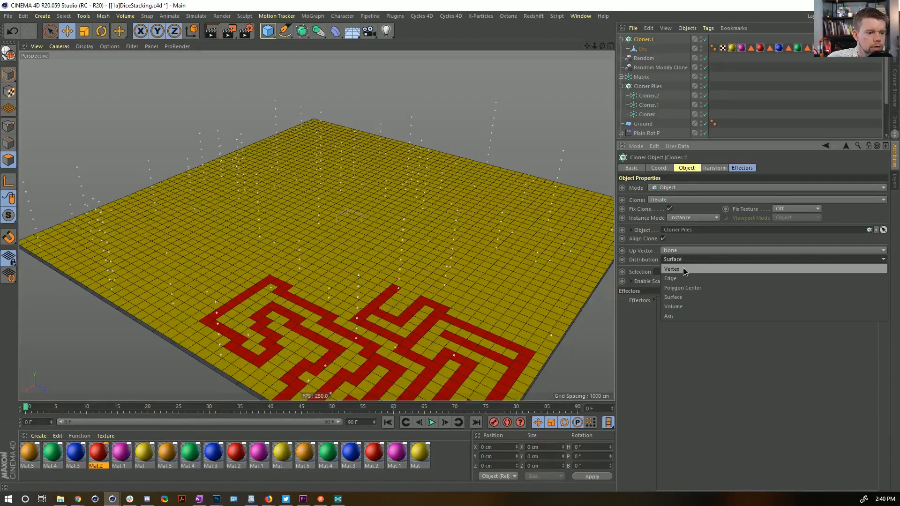
{"action": "left_click", "coordinate": [683, 268]}
{"action": "left_click", "coordinate": [686, 260]}
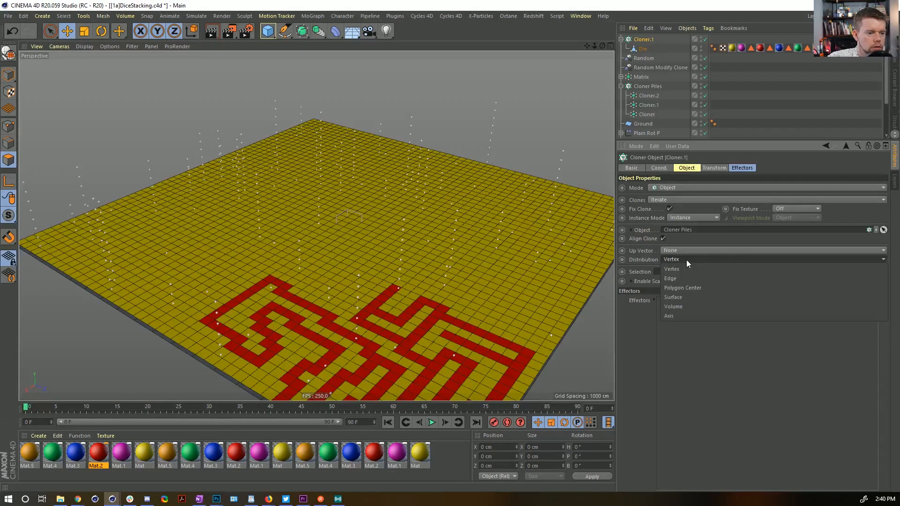
{"action": "left_click", "coordinate": [681, 316]}
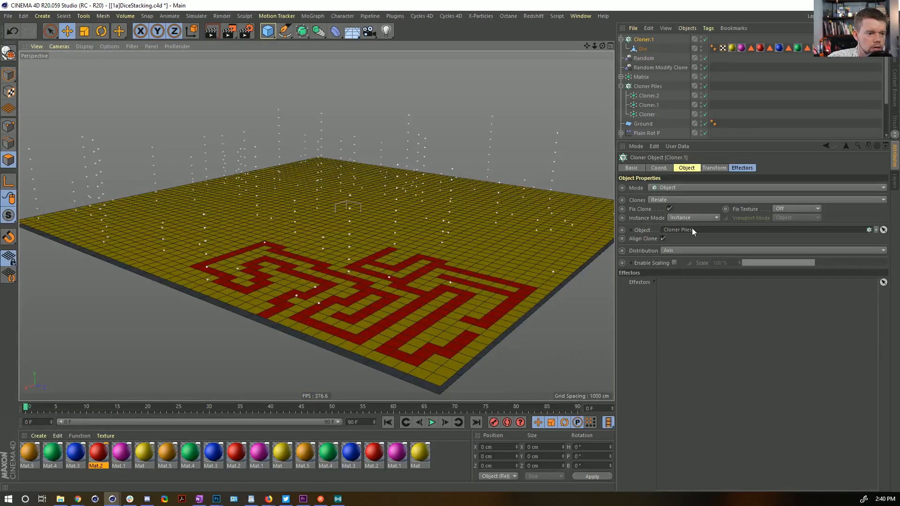
Step: Try turning off Fix Clone on the Cloner holding the Die, and recheck its Distribution options and the piles
{"action": "left_click", "coordinate": [669, 208]}
{"action": "left_click", "coordinate": [669, 208]}
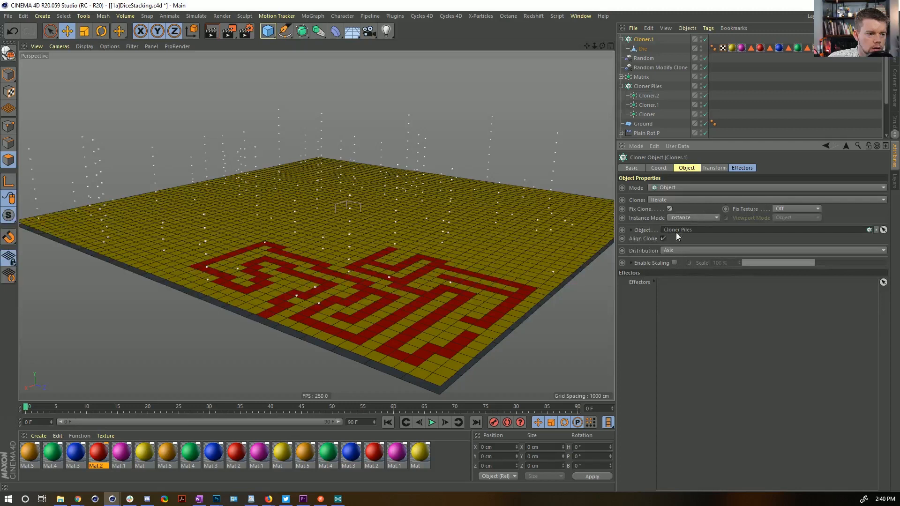
{"action": "left_click", "coordinate": [680, 250]}
{"action": "left_click", "coordinate": [681, 244]}
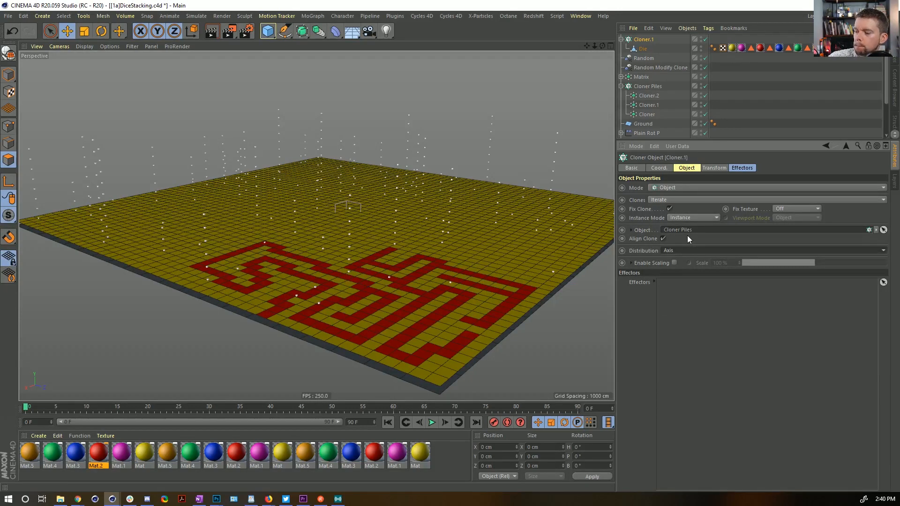
{"action": "left_click_drag", "start_coordinate": [348, 179], "coordinate": [327, 224], "text": "alt"}
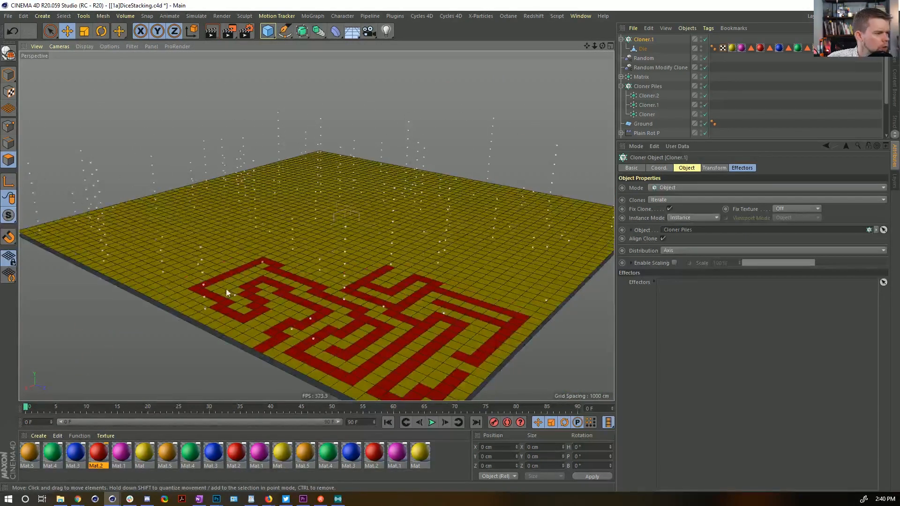
{"action": "left_click_drag", "start_coordinate": [391, 138], "coordinate": [371, 184], "text": "alt"}
Step: Swap the three Matrix objects under Cloner Piles to Cloners with Swap Cloner/Matrix
{"action": "left_click", "coordinate": [648, 95]}
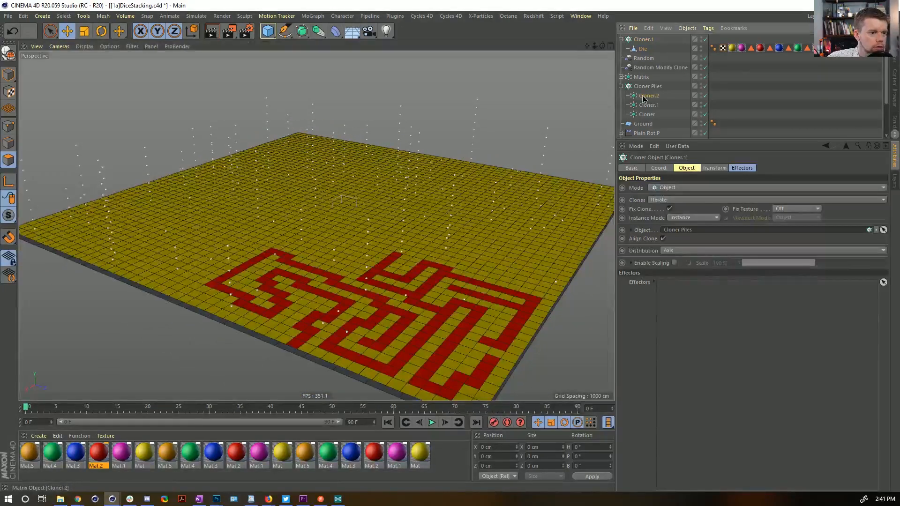
{"action": "left_click", "coordinate": [651, 114], "text": "shift"}
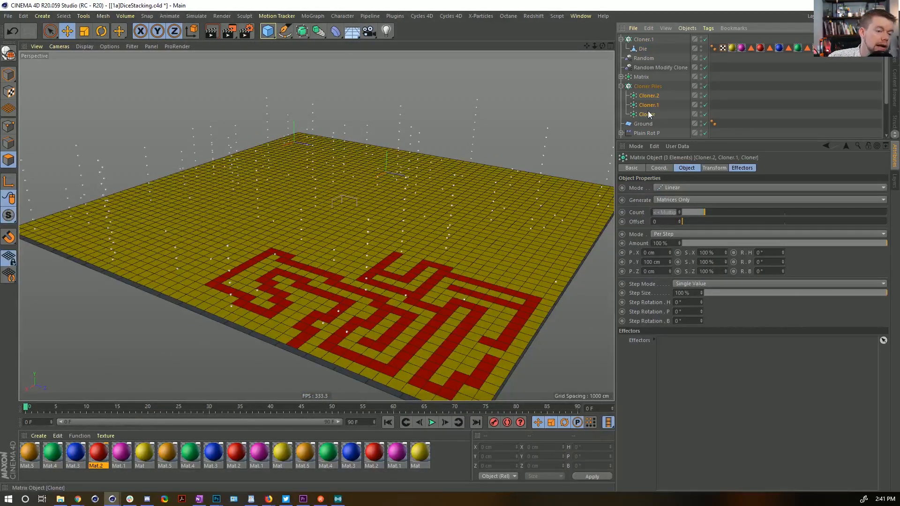
{"action": "left_click", "coordinate": [312, 15]}
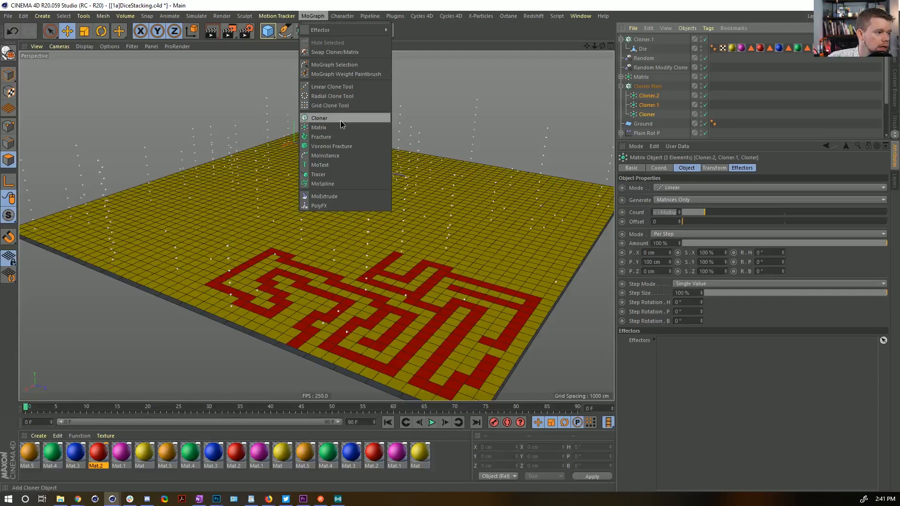
{"action": "left_click", "coordinate": [334, 52]}
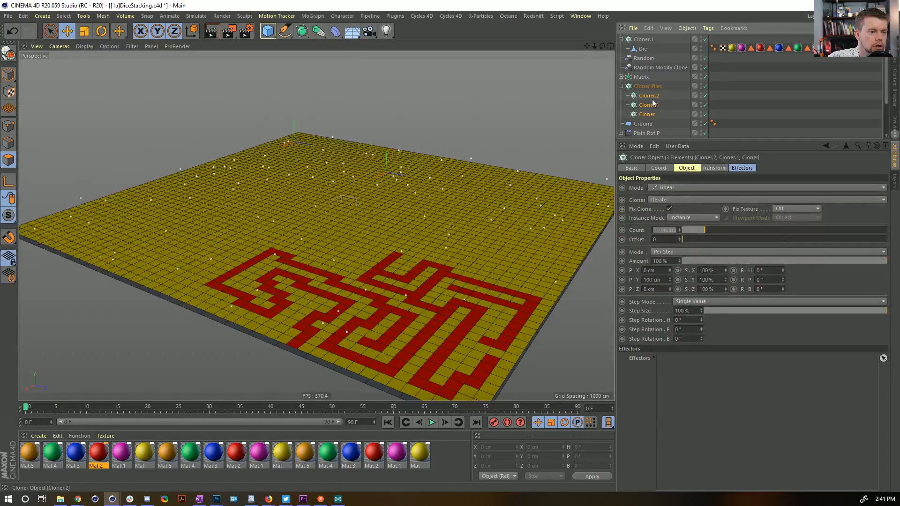
Step: Add a Plane measuring 11 cm by 11 cm with 1 width segment and 1 height segment
{"action": "left_click_drag", "start_coordinate": [273, 34], "coordinate": [352, 59]}
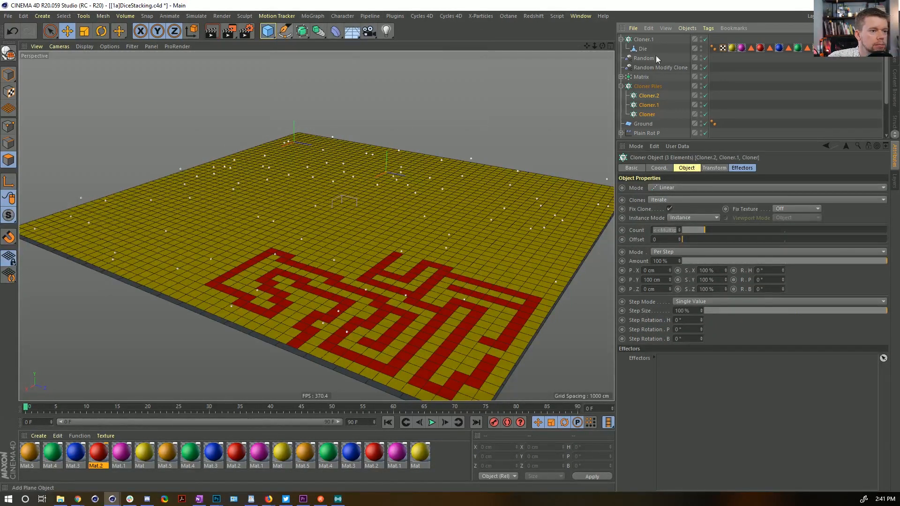
{"action": "left_click", "coordinate": [684, 207]}
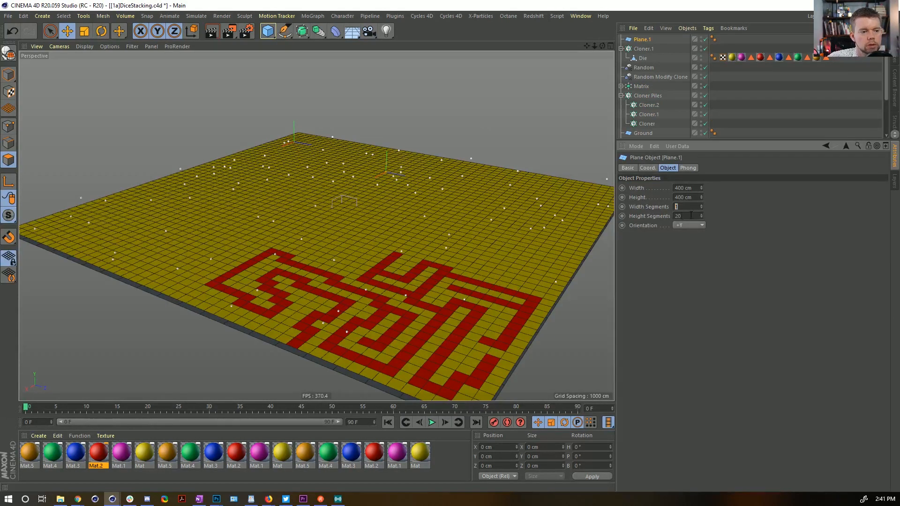
{"action": "type", "text": "1"}
{"action": "key", "text": "Tab"}
{"action": "type", "text": "1111"}
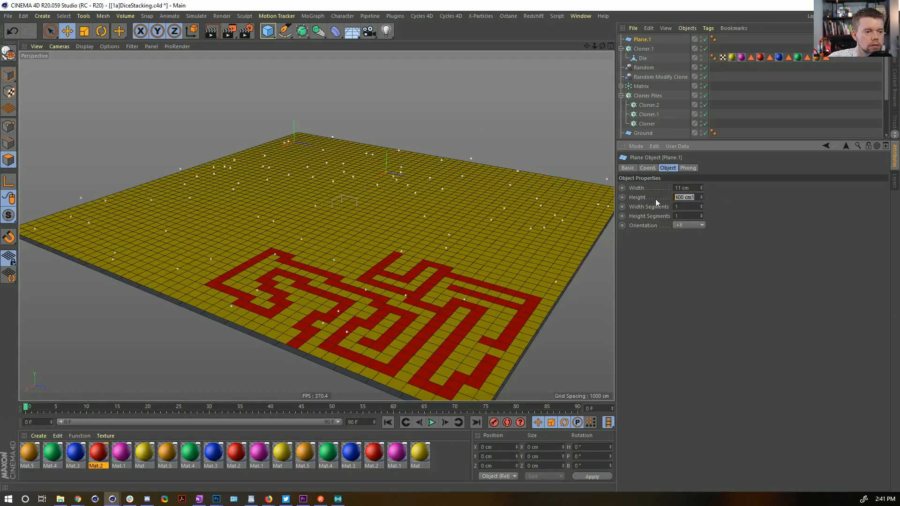
Step: Place a copy of the small plane inside each of the three Cloners under Cloner Piles
{"action": "left_click_drag", "start_coordinate": [640, 40], "coordinate": [652, 132]}
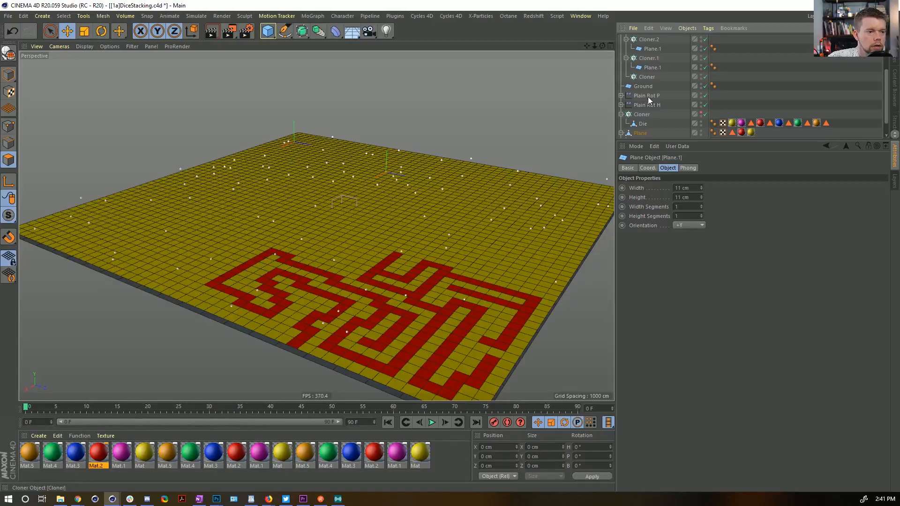
{"action": "key", "text": "ctrl+z"}
{"action": "mouse_move", "coordinate": [648, 79]}
{"action": "left_mouse_down", "text": "ctrl"}
{"action": "mouse_move", "coordinate": [672, 81]}
{"action": "mouse_move", "coordinate": [647, 80]}
{"action": "left_mouse_up", "text": "ctrl"}
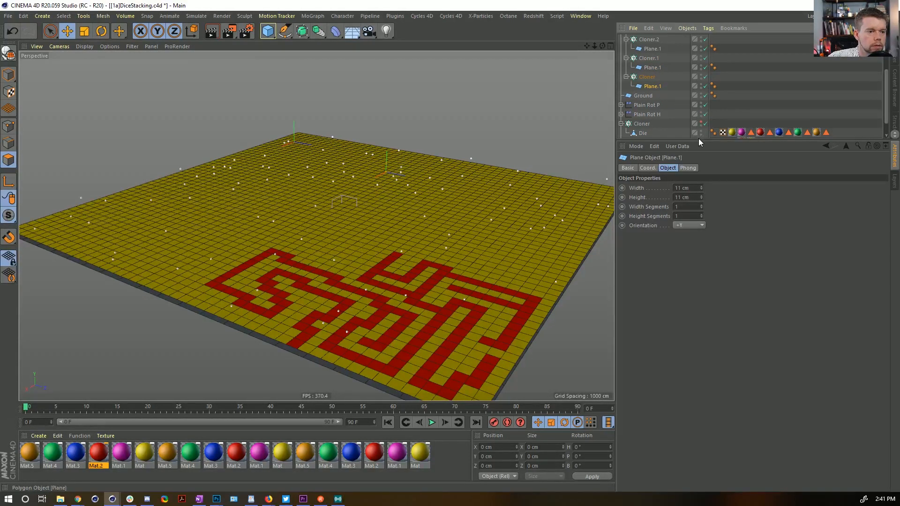
Step: Check the pile Cloners and the Matrix, frame Cloner.2 in the view, and disable Cloner Piles and the Cloner holding the Die
{"action": "left_click_drag", "start_coordinate": [699, 142], "coordinate": [698, 274]}
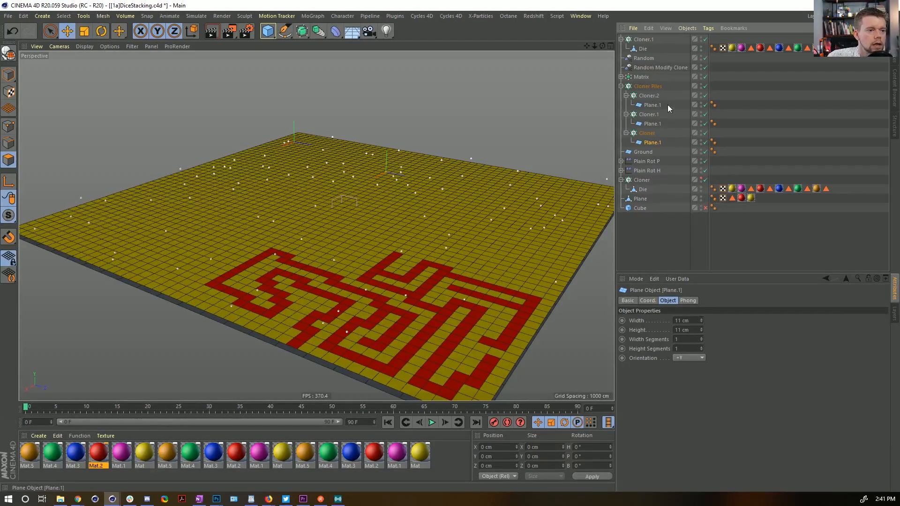
{"action": "left_click", "coordinate": [650, 136]}
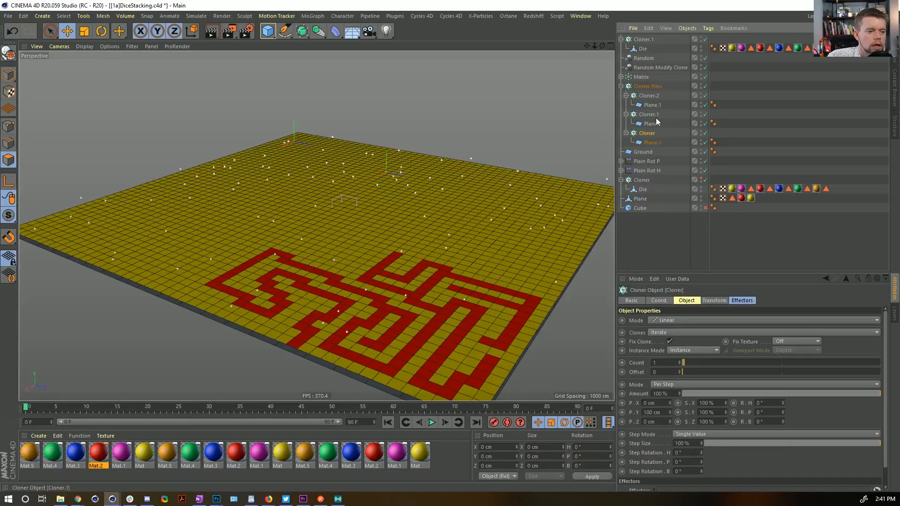
{"action": "left_click", "coordinate": [648, 96]}
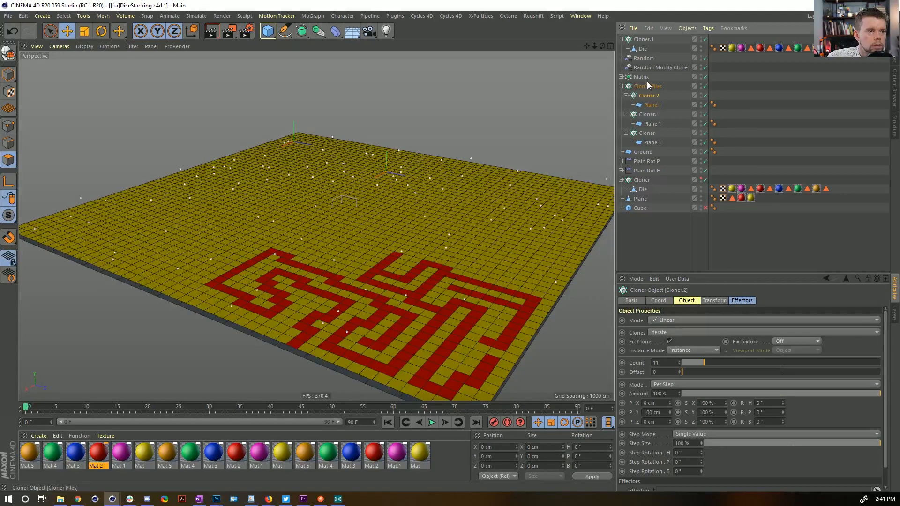
{"action": "left_click", "coordinate": [641, 77]}
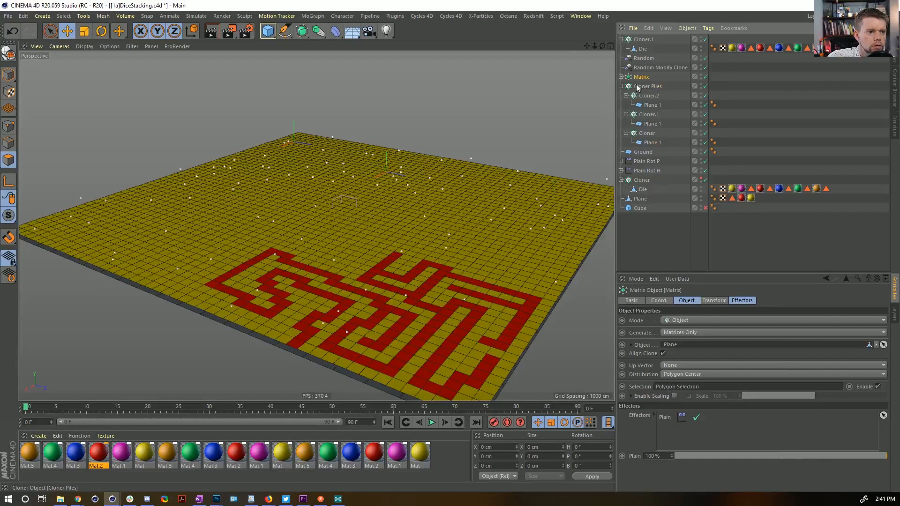
{"action": "left_click", "coordinate": [647, 97]}
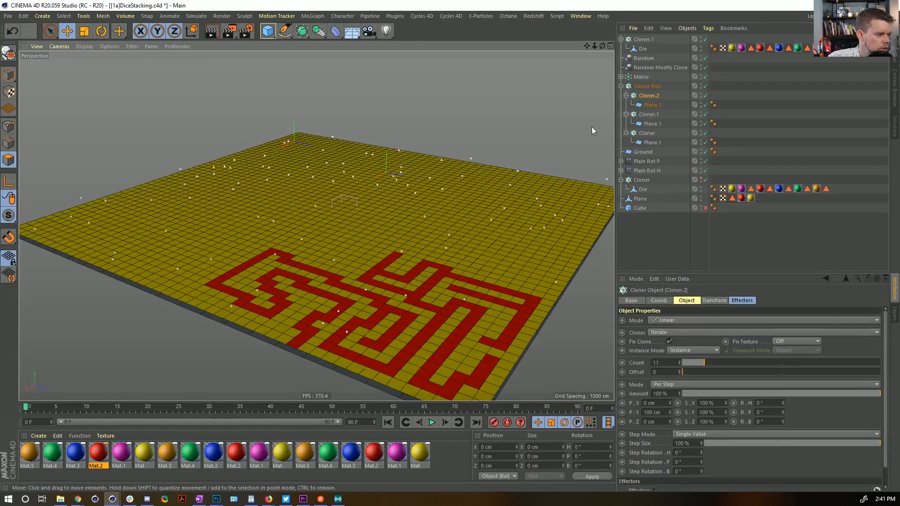
{"action": "key", "text": "s"}
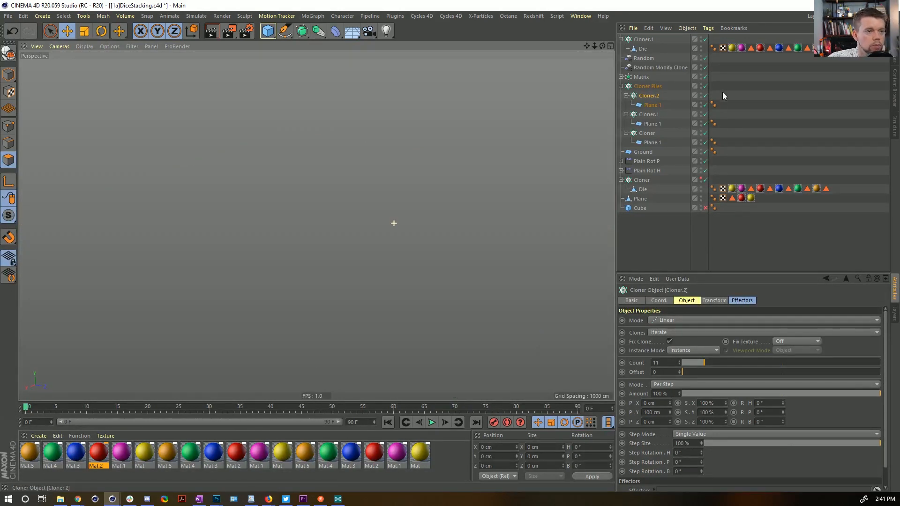
{"action": "left_click", "coordinate": [705, 86]}
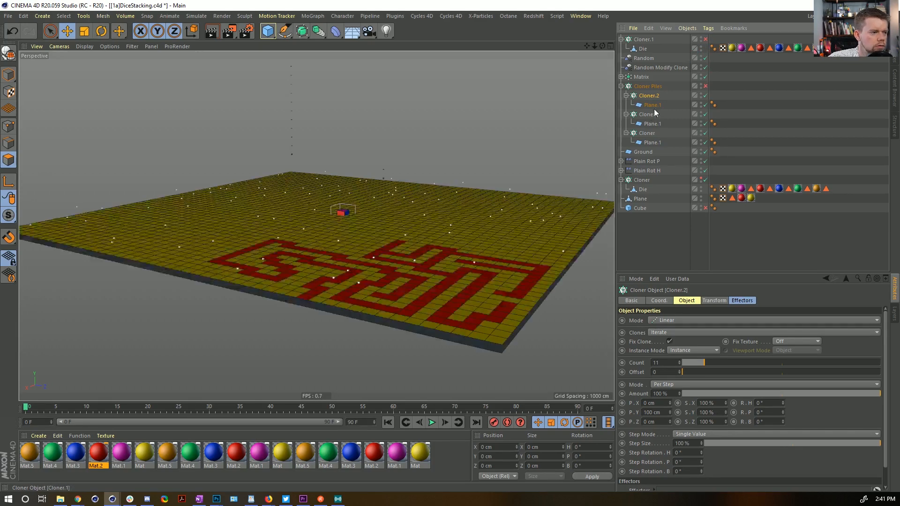
{"action": "mouse_move", "coordinate": [417, 188]}
{"action": "left_mouse_down", "text": "alt"}
{"action": "mouse_move", "coordinate": [439, 174]}
{"action": "mouse_move", "coordinate": [422, 199]}
{"action": "left_mouse_up", "text": "alt"}
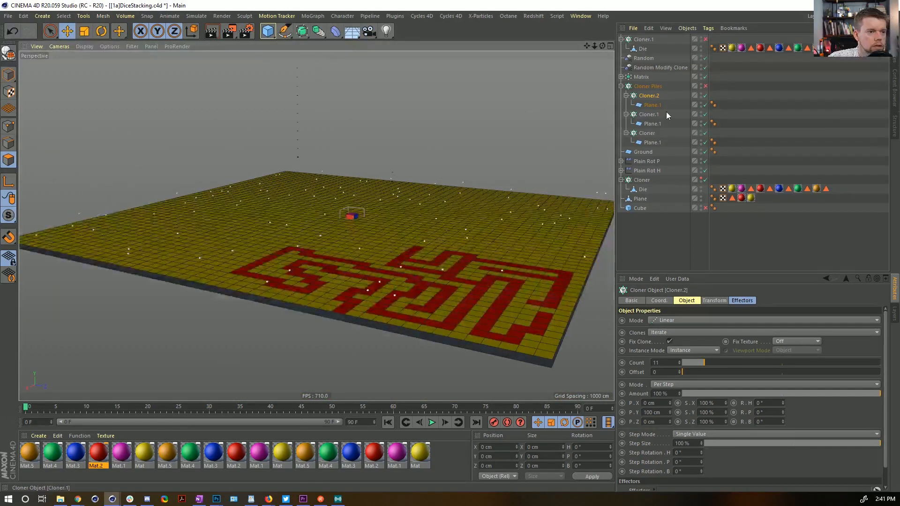
Step: Re-enable the Cloner Piles object holding the three plane Cloners and nest it inside a Connect object
{"action": "left_click", "coordinate": [705, 86]}
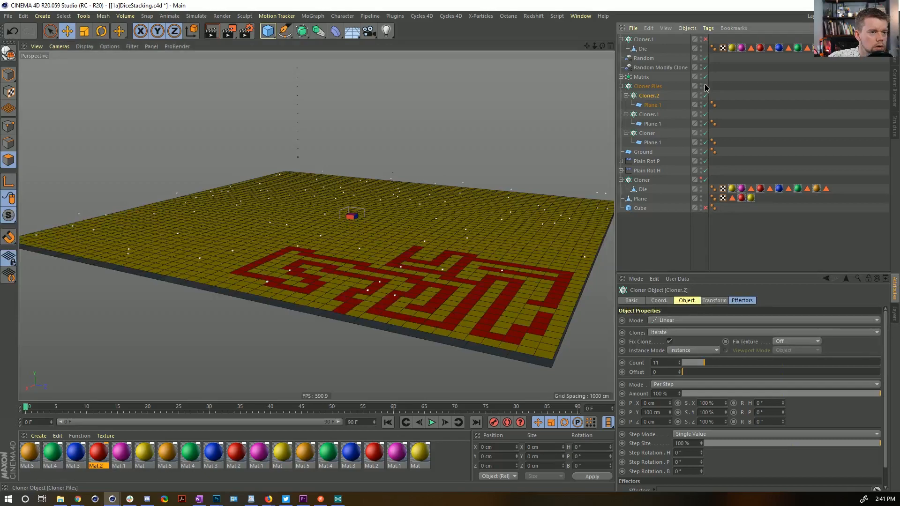
{"action": "left_click_drag", "start_coordinate": [398, 165], "coordinate": [403, 189], "text": "alt"}
{"action": "right_click_drag", "start_coordinate": [403, 189], "coordinate": [512, 150], "text": "alt"}
{"action": "mouse_move", "coordinate": [436, 202]}
{"action": "left_mouse_down", "text": "alt"}
{"action": "mouse_move", "coordinate": [427, 193]}
{"action": "mouse_move", "coordinate": [443, 193]}
{"action": "mouse_move", "coordinate": [444, 178]}
{"action": "mouse_move", "coordinate": [441, 187]}
{"action": "left_mouse_up", "text": "alt"}
{"action": "right_click_drag", "start_coordinate": [442, 182], "coordinate": [363, 201], "text": "alt"}
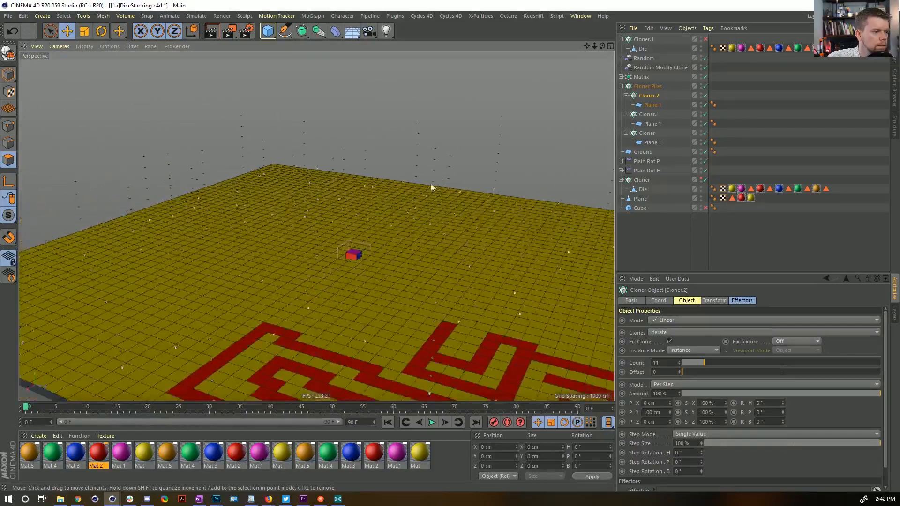
{"action": "mouse_move", "coordinate": [431, 184]}
{"action": "left_mouse_down", "text": "alt"}
{"action": "mouse_move", "coordinate": [419, 208]}
{"action": "mouse_move", "coordinate": [440, 197]}
{"action": "left_mouse_up", "text": "alt"}
{"action": "left_click", "coordinate": [656, 87]}
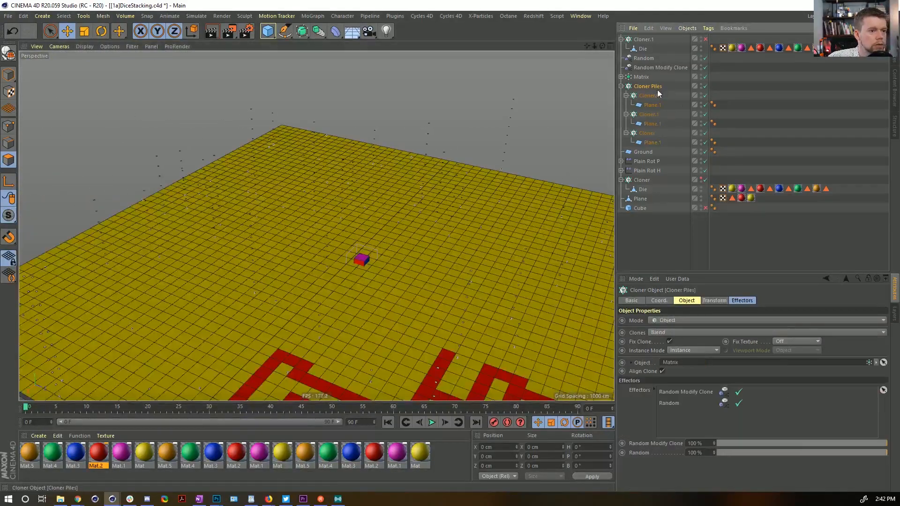
{"action": "left_click_drag", "start_coordinate": [320, 36], "coordinate": [429, 60], "text": "alt"}
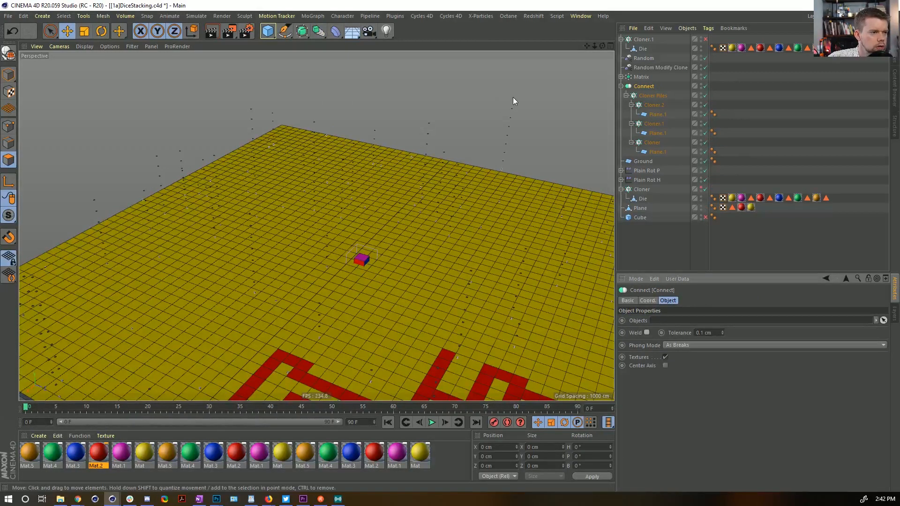
Step: Re-enable the top-level Cloner.1 holding the Die and set its Distribution to Polygon Center on Cloner Piles
{"action": "left_click", "coordinate": [656, 39]}
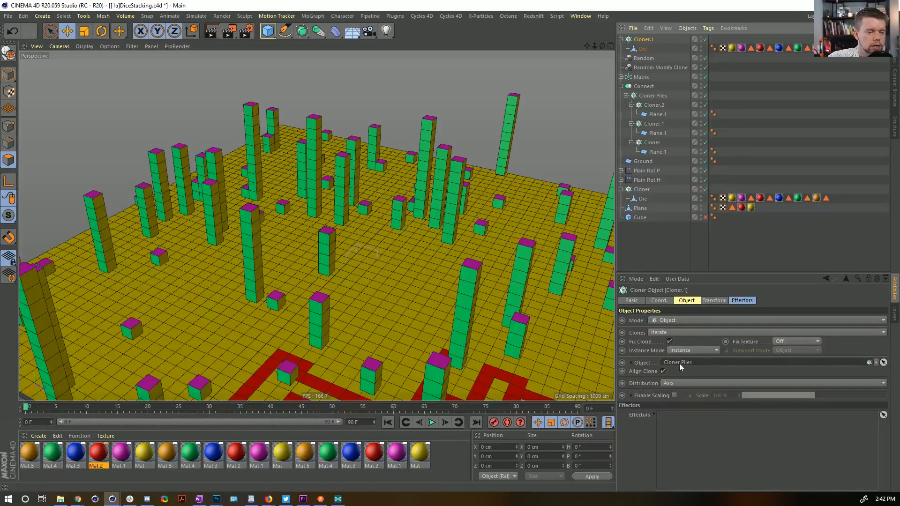
{"action": "left_click_drag", "start_coordinate": [501, 334], "coordinate": [473, 288], "text": "alt"}
{"action": "left_click", "coordinate": [677, 384]}
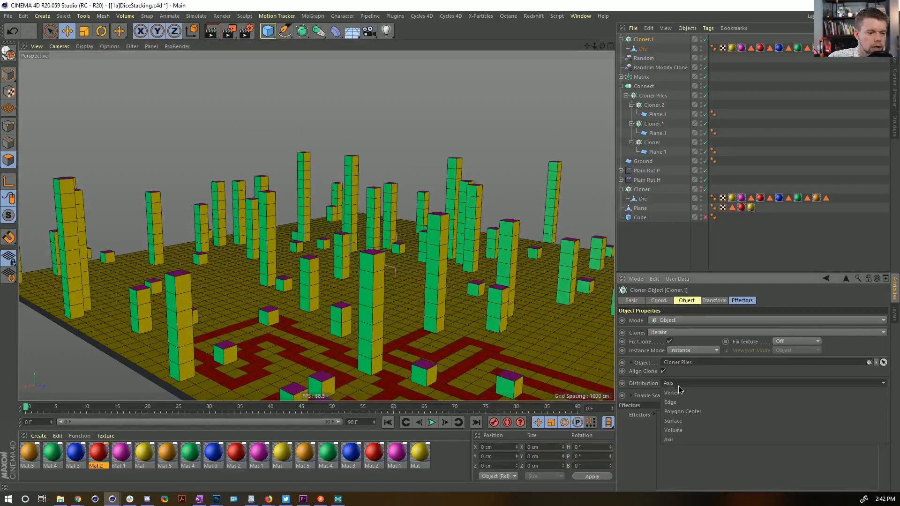
{"action": "left_click", "coordinate": [693, 412]}
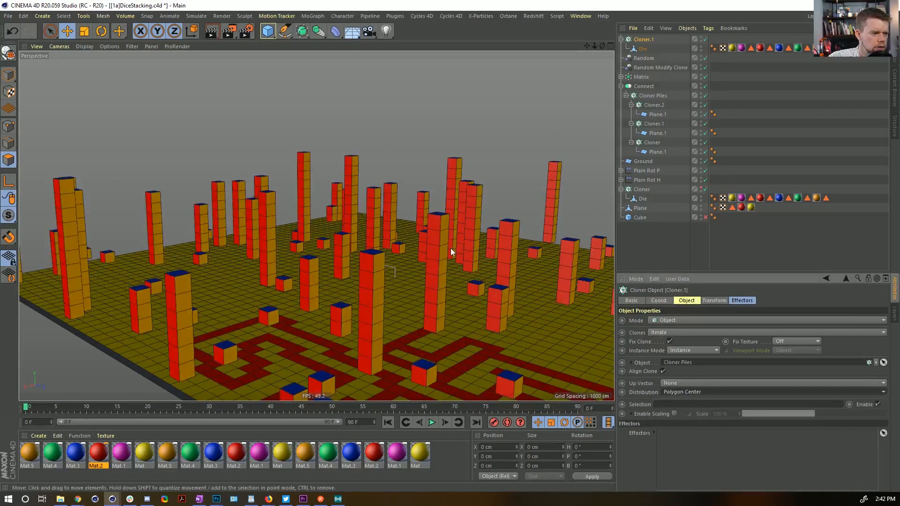
{"action": "left_click_drag", "start_coordinate": [446, 228], "coordinate": [475, 249], "text": "alt"}
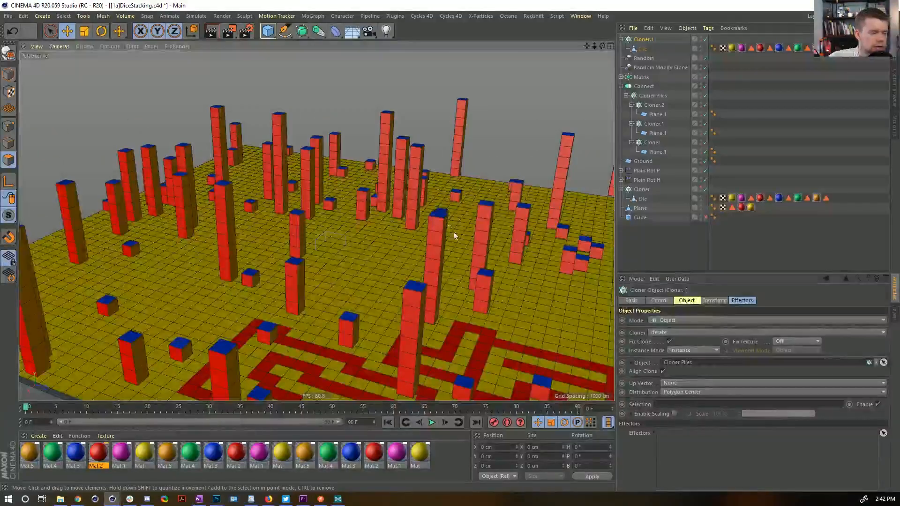
{"action": "right_click_drag", "start_coordinate": [454, 235], "coordinate": [408, 230], "text": "alt"}
{"action": "left_click_drag", "start_coordinate": [408, 229], "coordinate": [388, 188], "text": "alt"}
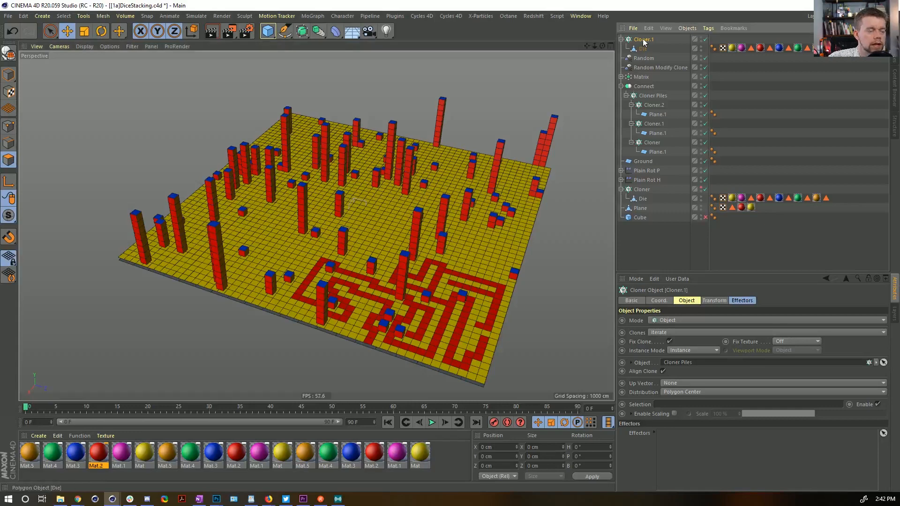
{"action": "left_click_drag", "start_coordinate": [406, 188], "coordinate": [429, 199], "text": "alt"}
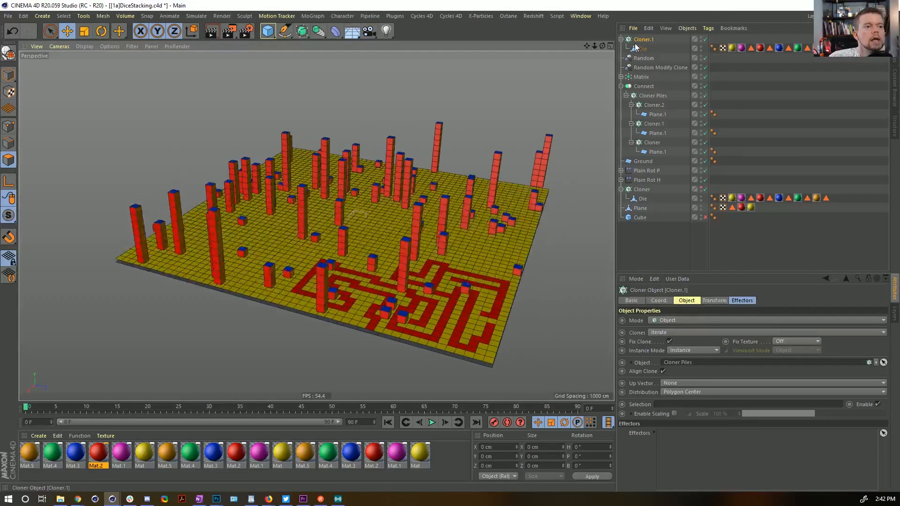
Step: Add the Plain Rot H and Plain Rot P effectors to the effector list of the top-level Cloner.1
{"action": "left_click", "coordinate": [744, 303]}
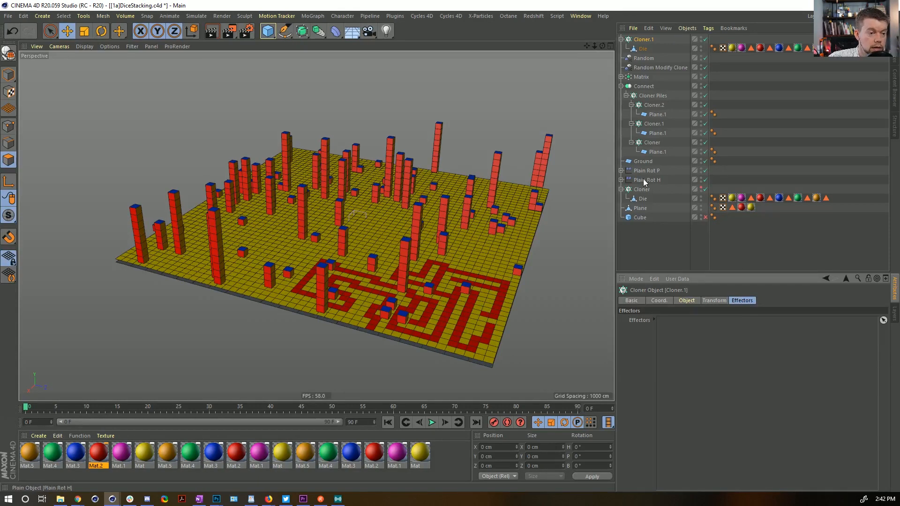
{"action": "left_click_drag", "start_coordinate": [643, 178], "coordinate": [703, 352]}
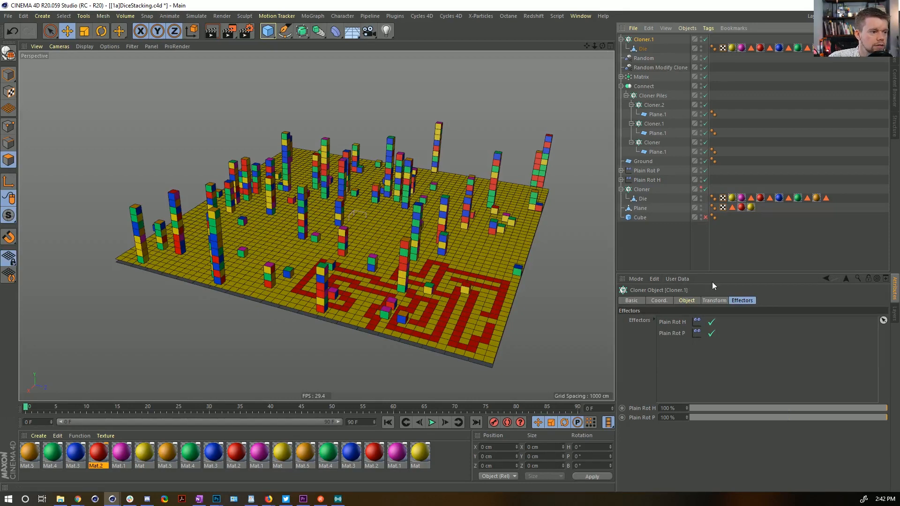
{"action": "left_click_drag", "start_coordinate": [419, 258], "coordinate": [215, 238], "text": "alt"}
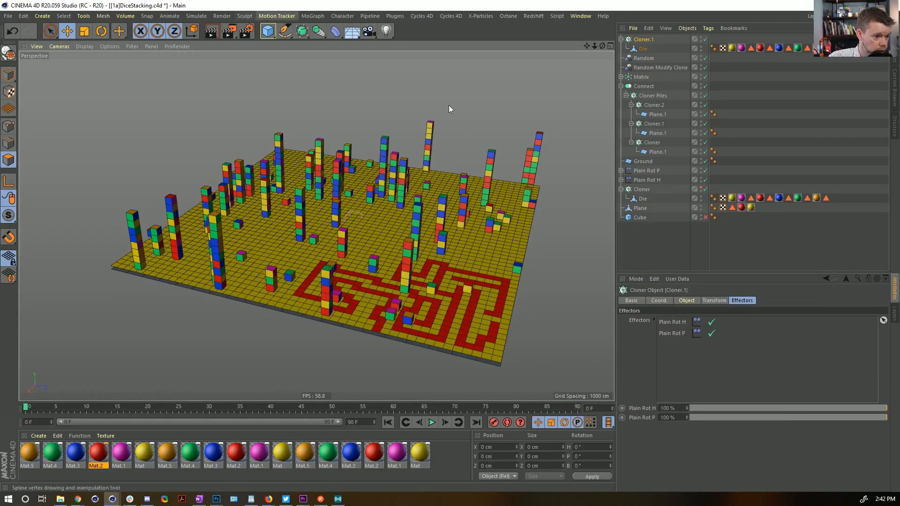
Step: Rename the top-level Cloner.1 holding the Die as Cloner Piles
{"action": "double_click", "coordinate": [643, 40]}
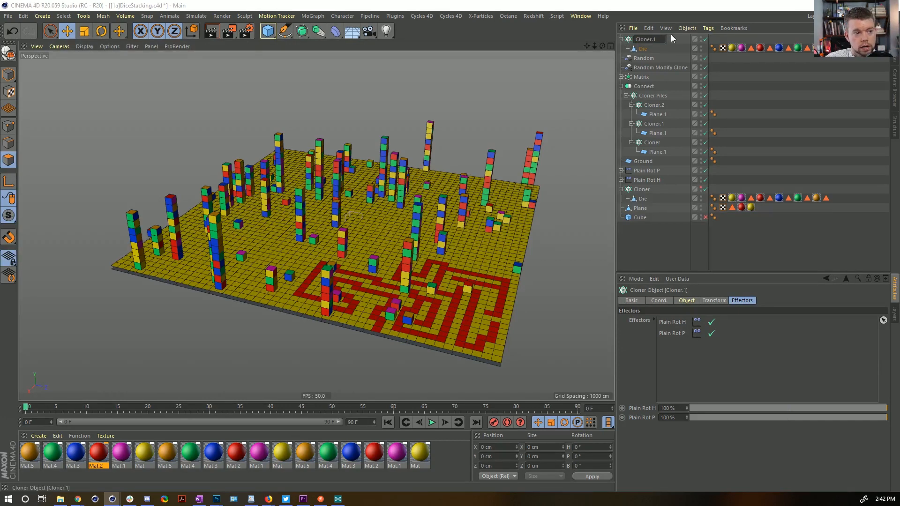
{"action": "type", "text": "Piles"}
{"action": "key", "text": "Return"}
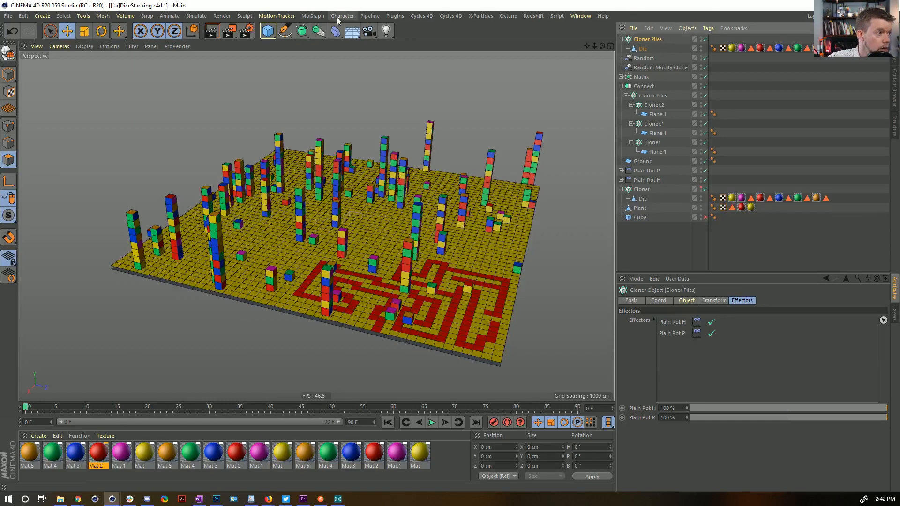
Step: Add a Random effector to the dice Cloner Piles and set its Y position variation to 0 cm
{"action": "left_click", "coordinate": [313, 15]}
{"action": "mouse_move", "coordinate": [347, 30]}
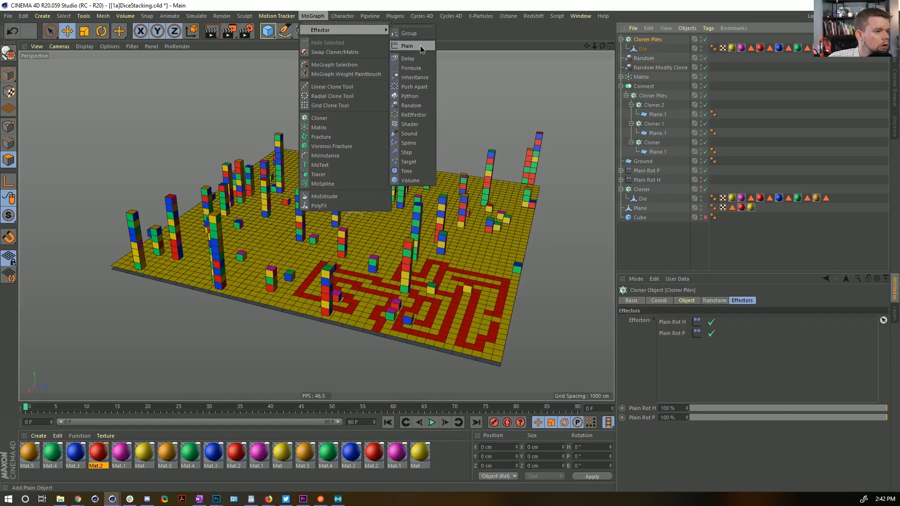
{"action": "left_click", "coordinate": [419, 106]}
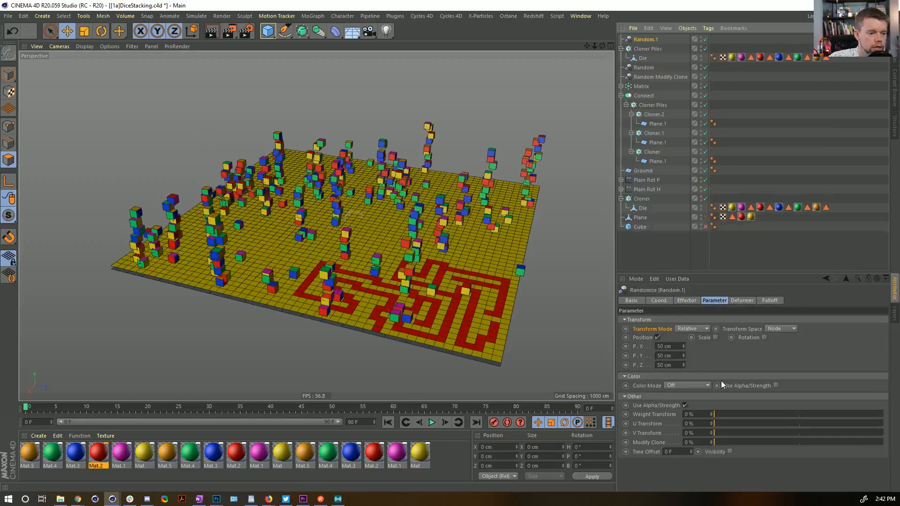
{"action": "double_click", "coordinate": [670, 356]}
{"action": "type", "text": "0"}
{"action": "key", "text": "Return"}
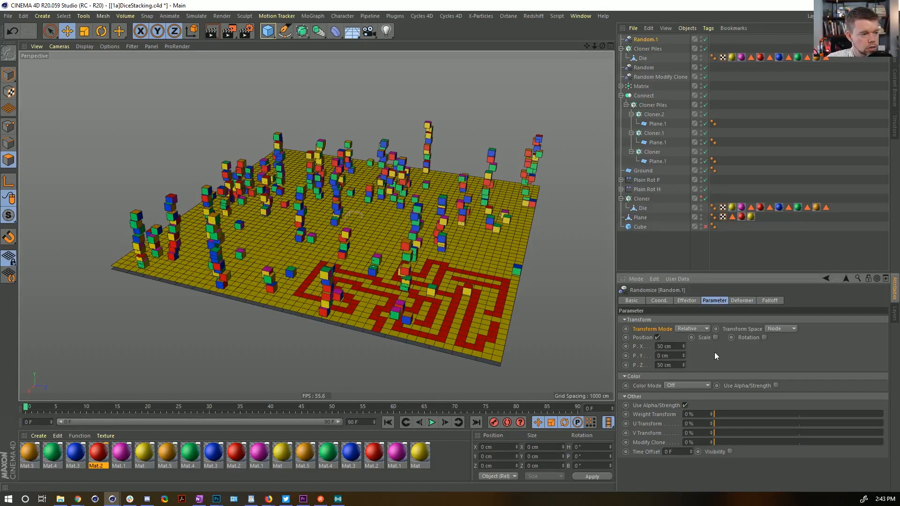
Step: Enable rotation on the new Random effector with Transform Space Effector and R.H at 360°, and save the scene
{"action": "left_click", "coordinate": [763, 338]}
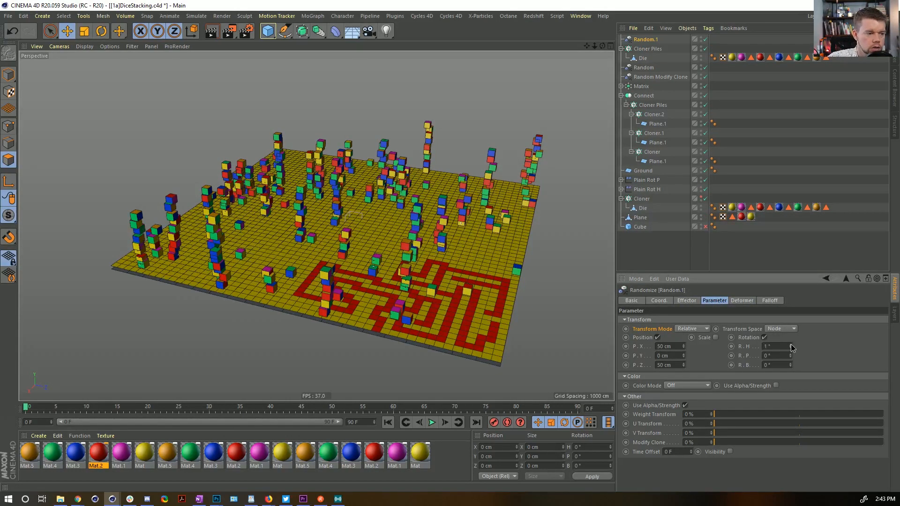
{"action": "mouse_move", "coordinate": [792, 347]}
{"action": "left_mouse_down"}
{"action": "mouse_move", "coordinate": [791, 323]}
{"action": "mouse_move", "coordinate": [792, 346]}
{"action": "left_mouse_up"}
{"action": "left_click", "coordinate": [782, 347]}
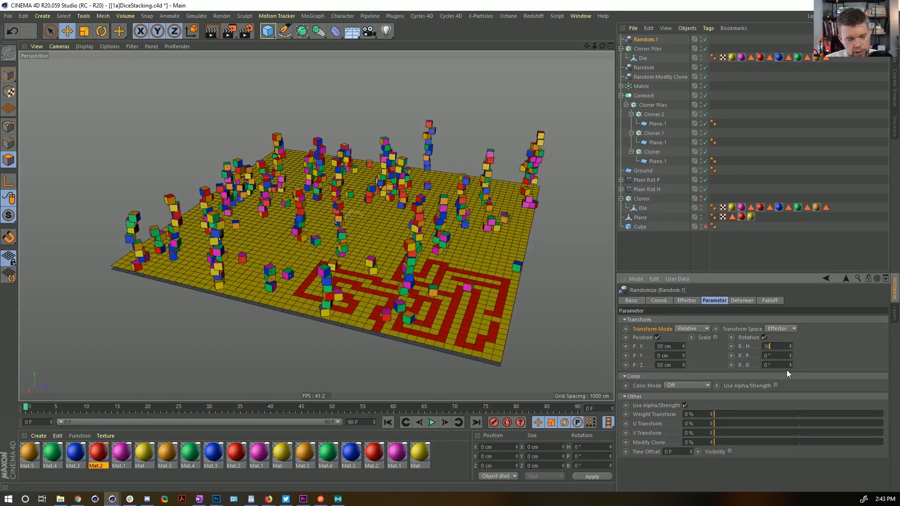
{"action": "type", "text": "0"}
{"action": "key", "text": "Return"}
{"action": "mouse_move", "coordinate": [456, 238]}
{"action": "left_mouse_down", "text": "alt"}
{"action": "mouse_move", "coordinate": [422, 183]}
{"action": "mouse_move", "coordinate": [438, 267]}
{"action": "mouse_move", "coordinate": [435, 203]}
{"action": "mouse_move", "coordinate": [432, 237]}
{"action": "mouse_move", "coordinate": [418, 217]}
{"action": "mouse_move", "coordinate": [431, 263]}
{"action": "mouse_move", "coordinate": [447, 242]}
{"action": "left_mouse_up", "text": "alt"}
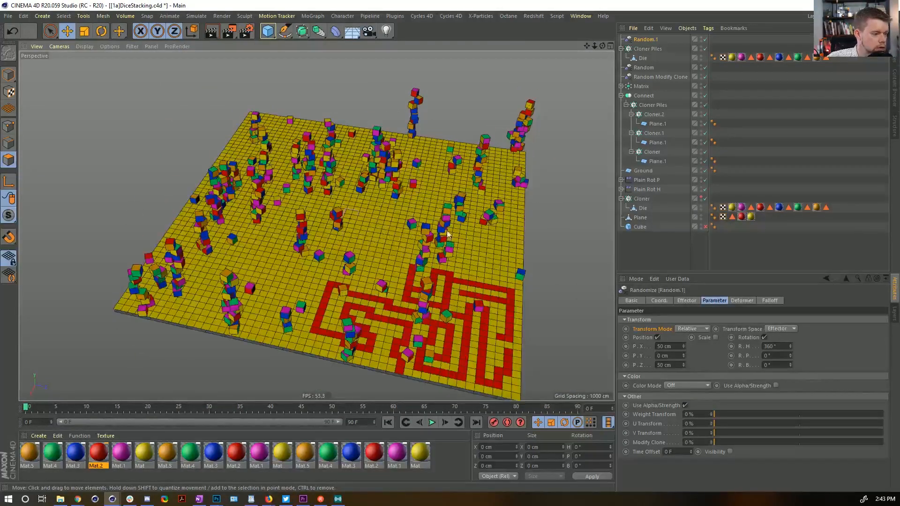
{"action": "key", "text": "ctrl+s"}
{"action": "left_click_drag", "start_coordinate": [410, 178], "coordinate": [389, 243], "text": "alt"}
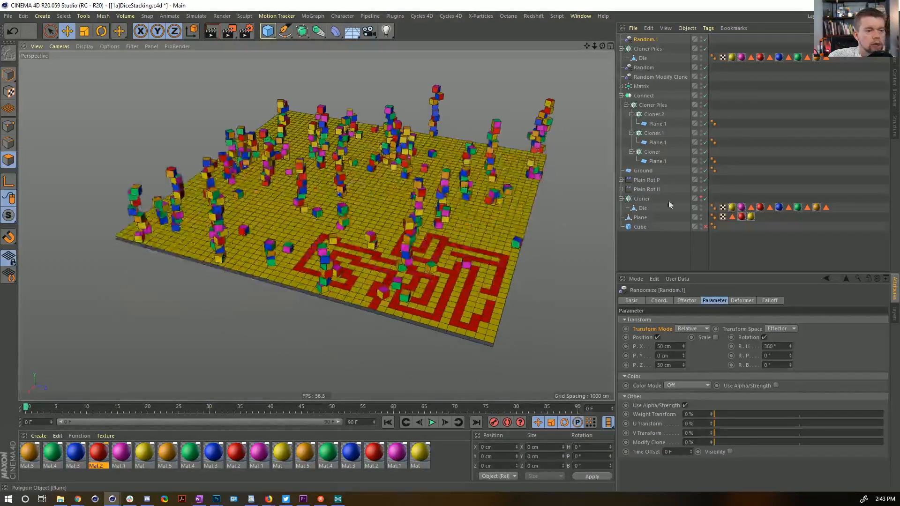
Step: Make the ground Cloner of dice visible again and hide the maze Plane in both editor and renderer
{"action": "left_click", "coordinate": [702, 198]}
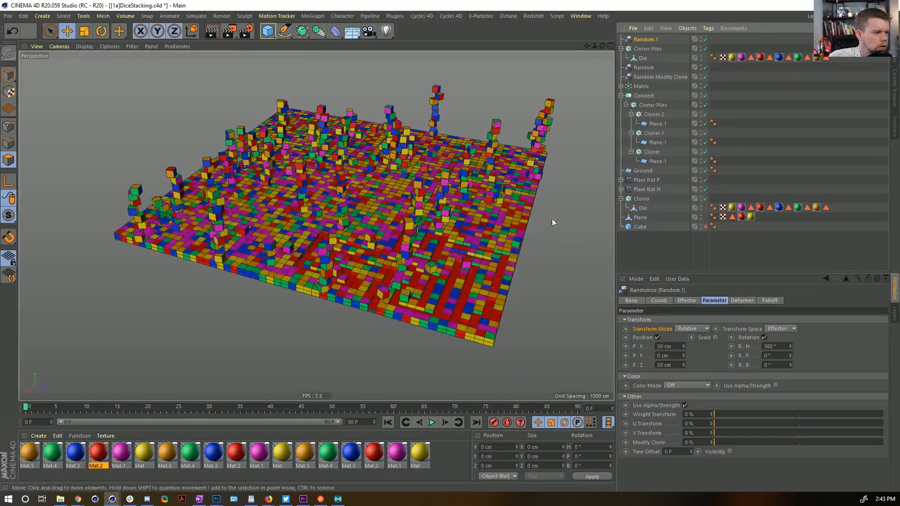
{"action": "left_click_drag", "start_coordinate": [394, 242], "coordinate": [423, 266], "text": "alt"}
{"action": "scroll", "coordinate": [423, 266], "scroll_direction": "up", "scroll_amount": 6}
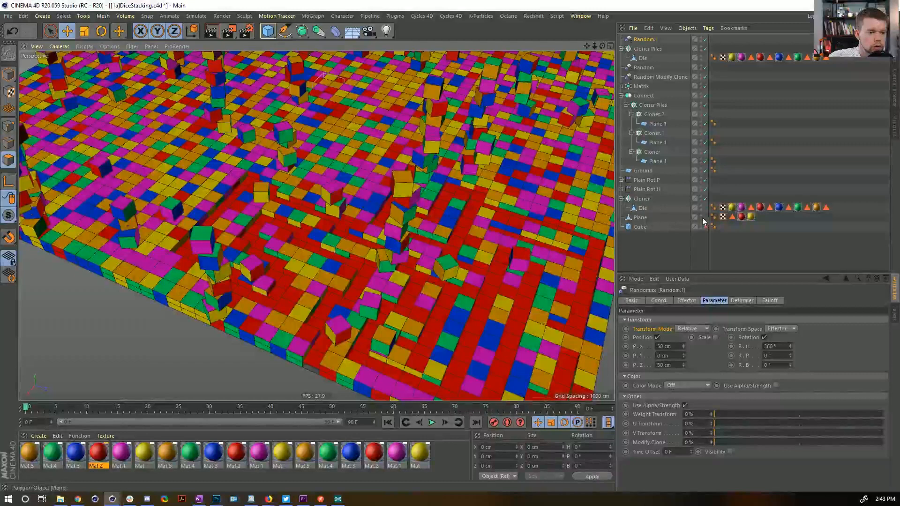
{"action": "left_click", "coordinate": [631, 218]}
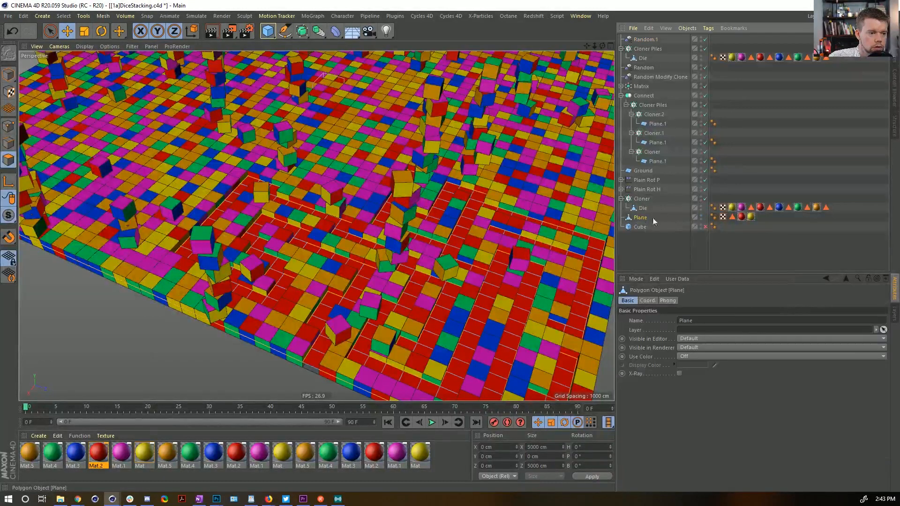
{"action": "left_click", "coordinate": [701, 216]}
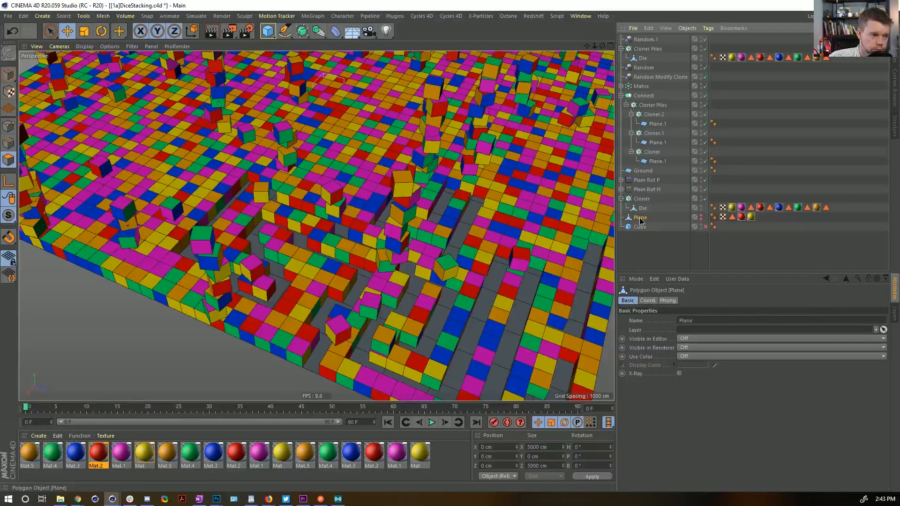
{"action": "mouse_move", "coordinate": [466, 268]}
{"action": "left_mouse_down", "text": "alt"}
{"action": "mouse_move", "coordinate": [465, 258]}
{"action": "mouse_move", "coordinate": [467, 268]}
{"action": "left_mouse_up", "text": "alt"}
{"action": "key", "text": "ctrl+shift+z"}
{"action": "mouse_move", "coordinate": [387, 233]}
{"action": "right_mouse_down", "text": "alt"}
{"action": "mouse_move", "coordinate": [433, 221]}
{"action": "mouse_move", "coordinate": [385, 231]}
{"action": "right_mouse_up", "text": "alt"}
{"action": "left_click_drag", "start_coordinate": [385, 231], "coordinate": [406, 302], "text": "alt"}
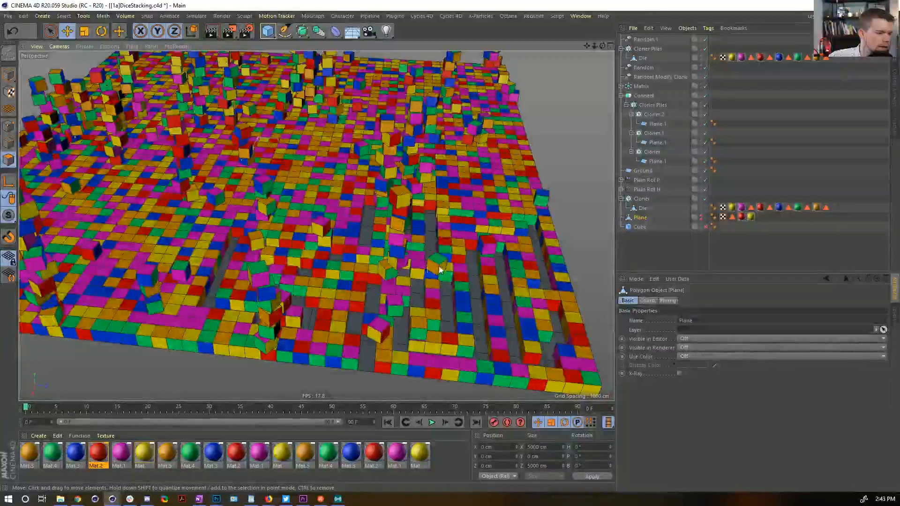
{"action": "left_click_drag", "start_coordinate": [440, 267], "coordinate": [354, 225], "text": "alt"}
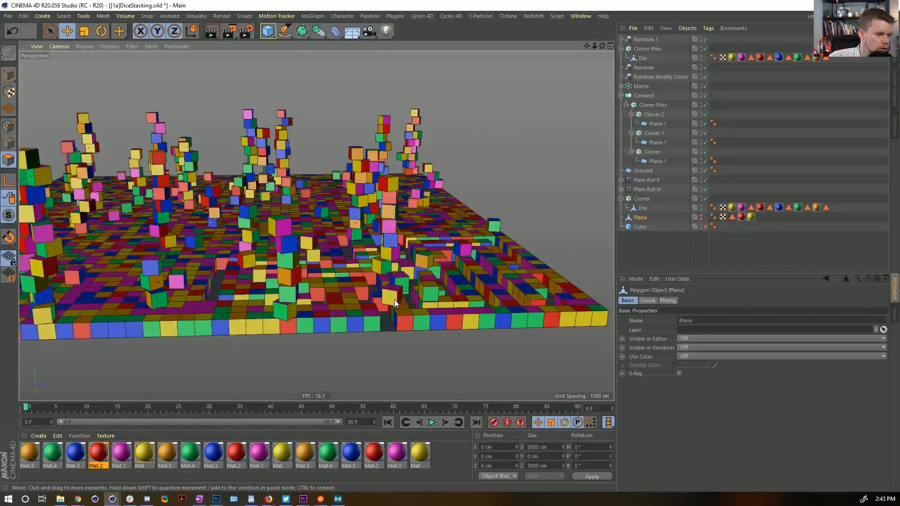
{"action": "left_click_drag", "start_coordinate": [433, 295], "coordinate": [395, 305], "text": "alt"}
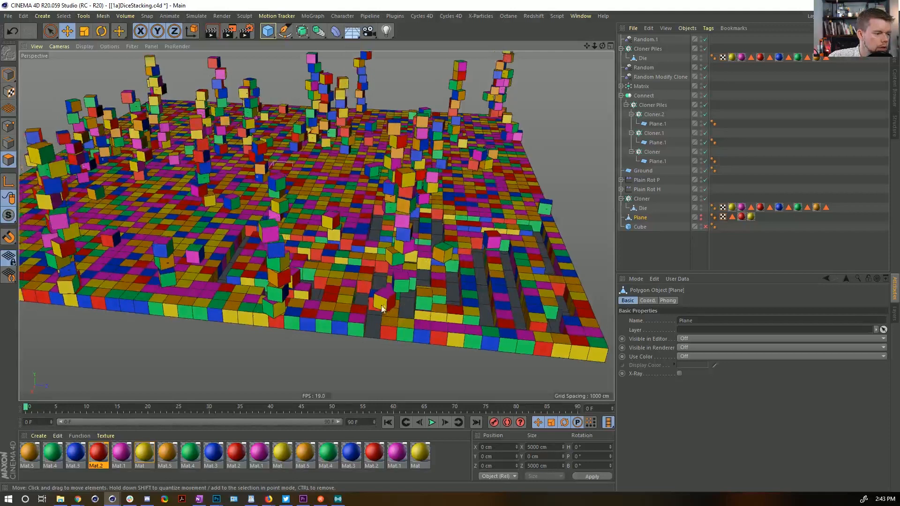
Step: Rename the Random.1 effector as Random Pile Pos Rot
{"action": "double_click", "coordinate": [654, 40]}
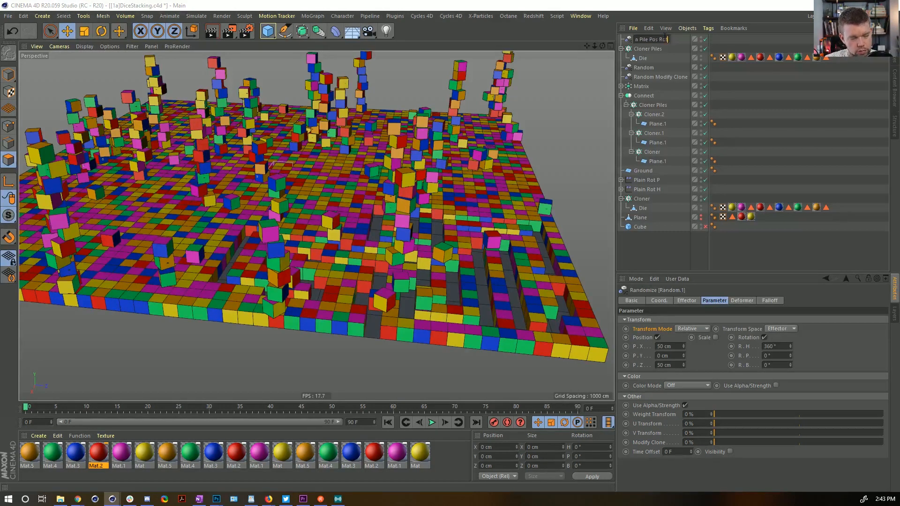
{"action": "type", "text": "Random Pile Pos Rot"}
{"action": "key", "text": "Return"}
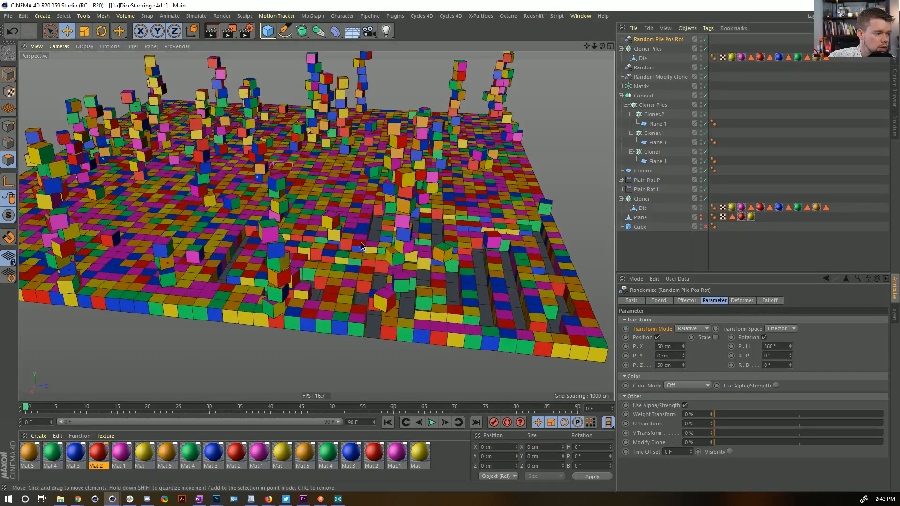
{"action": "left_click_drag", "start_coordinate": [583, 330], "coordinate": [365, 285], "text": "alt"}
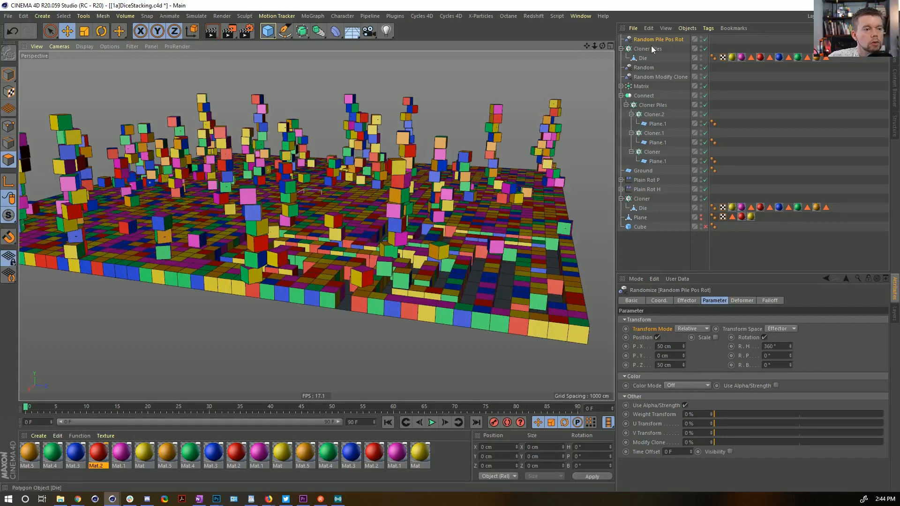
Step: Duplicate the Random Pile Pos Rot effector and rename the original as Random Pile Pos
{"action": "left_click_drag", "start_coordinate": [649, 42], "coordinate": [734, 48], "text": "ctrl"}
{"action": "double_click", "coordinate": [675, 41]}
{"action": "key", "text": "BackSpace"}
{"action": "key", "text": "Return"}
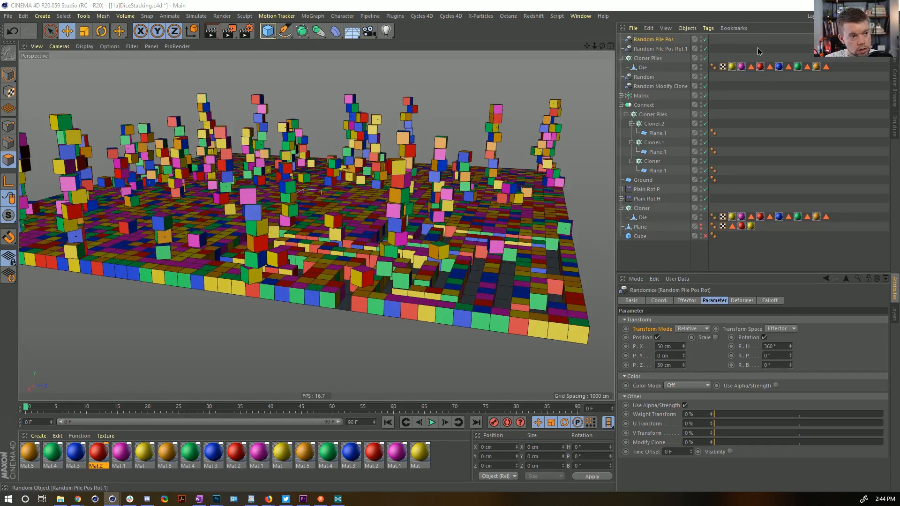
Step: Rename the duplicated Random effector as Random PileRot
{"action": "double_click", "coordinate": [678, 49]}
{"action": "left_click", "coordinate": [675, 49]}
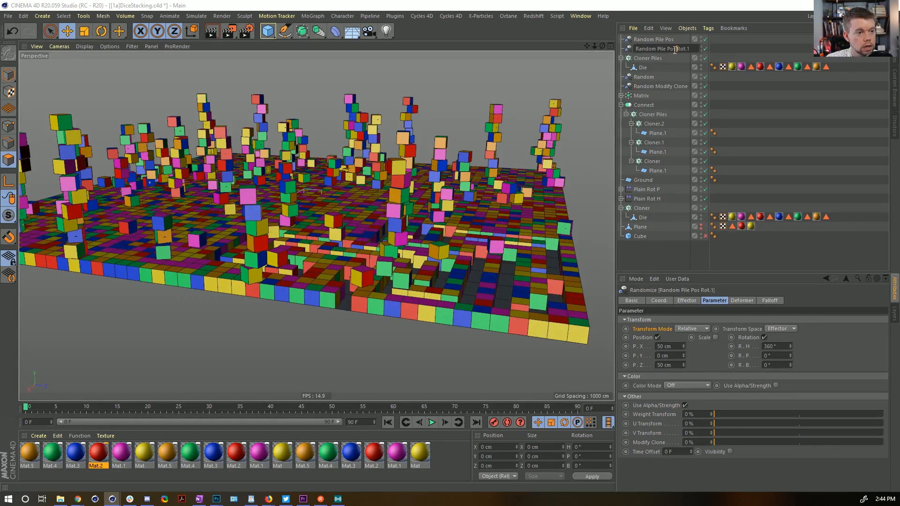
{"action": "key", "text": "BackSpace"}
{"action": "left_click_drag", "start_coordinate": [675, 48], "coordinate": [706, 50]}
{"action": "key", "text": "BackSpace"}
{"action": "key", "text": "Return"}
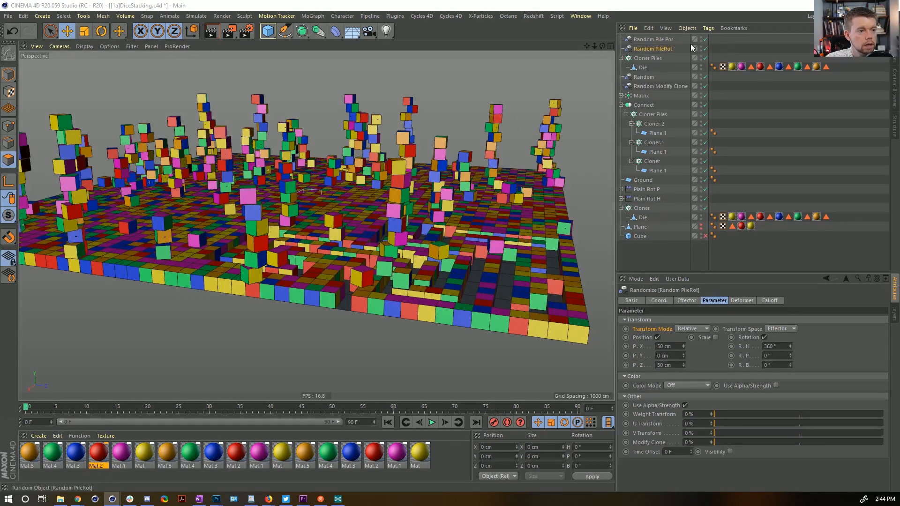
Step: Disable rotation on the Random Pile Pos effector and disable position on the Random PileRot effector
{"action": "left_click", "coordinate": [663, 40]}
{"action": "left_click", "coordinate": [764, 337]}
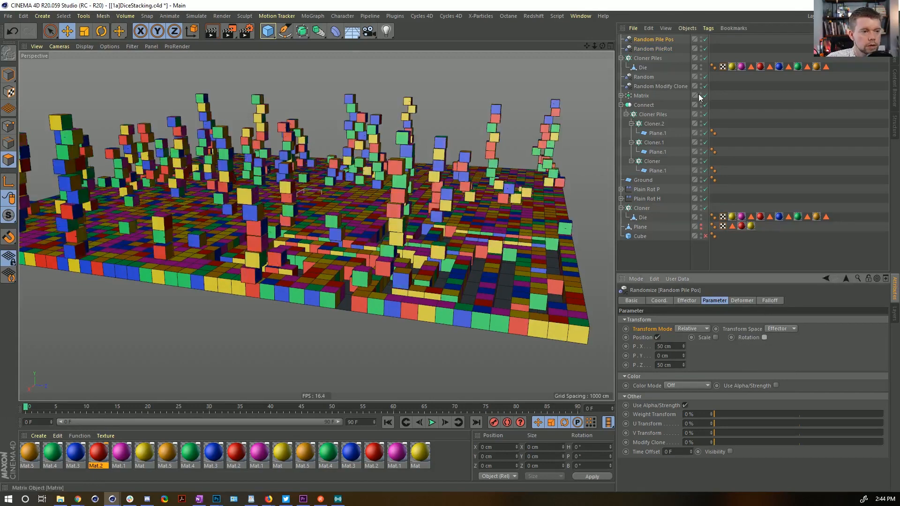
{"action": "left_click", "coordinate": [652, 48]}
{"action": "left_click", "coordinate": [658, 337]}
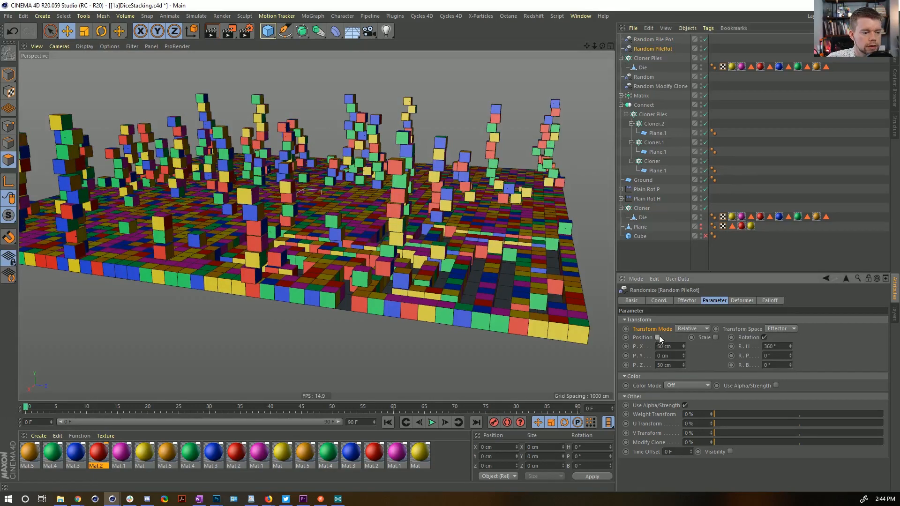
Step: Add a Linear Field to the falloff of the Random Pile Pos effector
{"action": "left_click", "coordinate": [668, 39]}
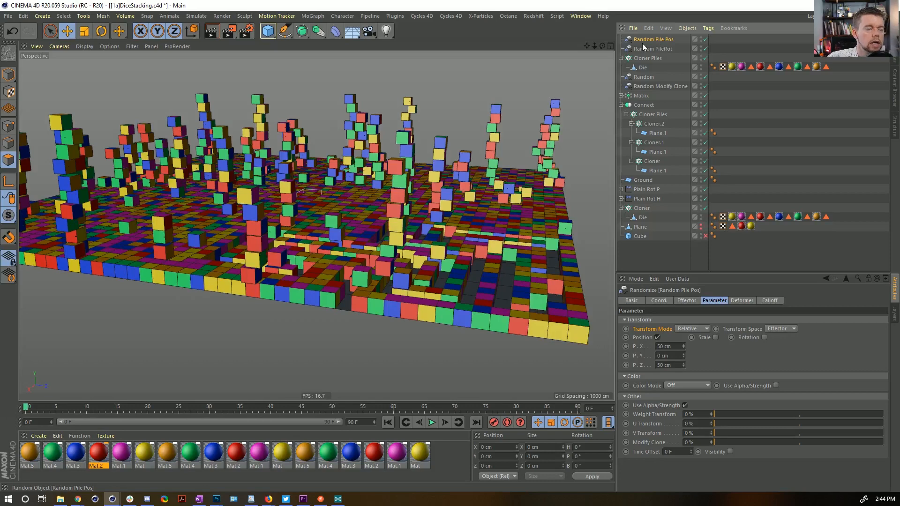
{"action": "left_click", "coordinate": [769, 301]}
{"action": "left_click", "coordinate": [648, 392]}
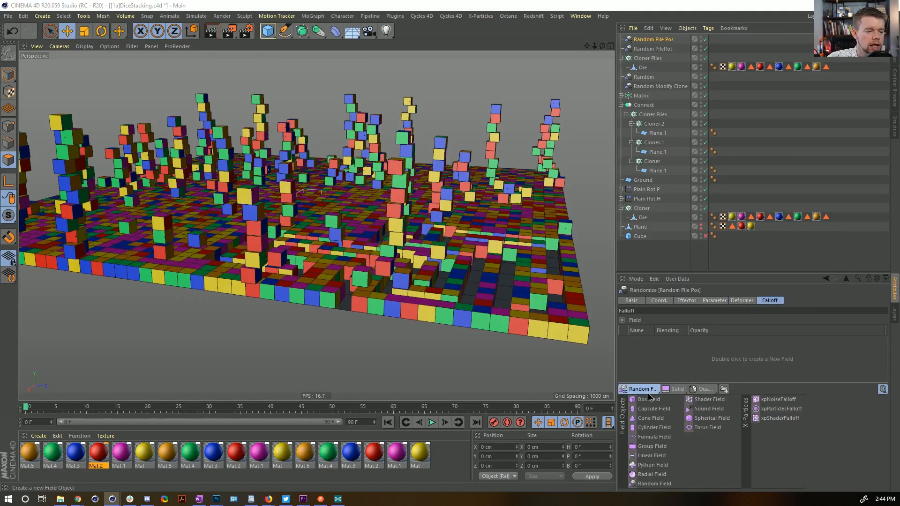
{"action": "left_click", "coordinate": [651, 457]}
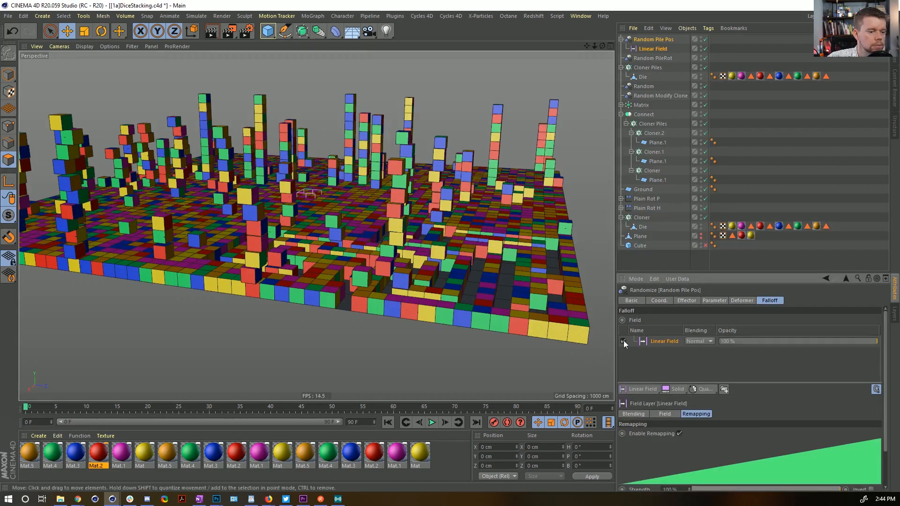
Step: Try the Linear Field's direction as Z+ and check its effect on the dice piles from the side
{"action": "left_click", "coordinate": [645, 49]}
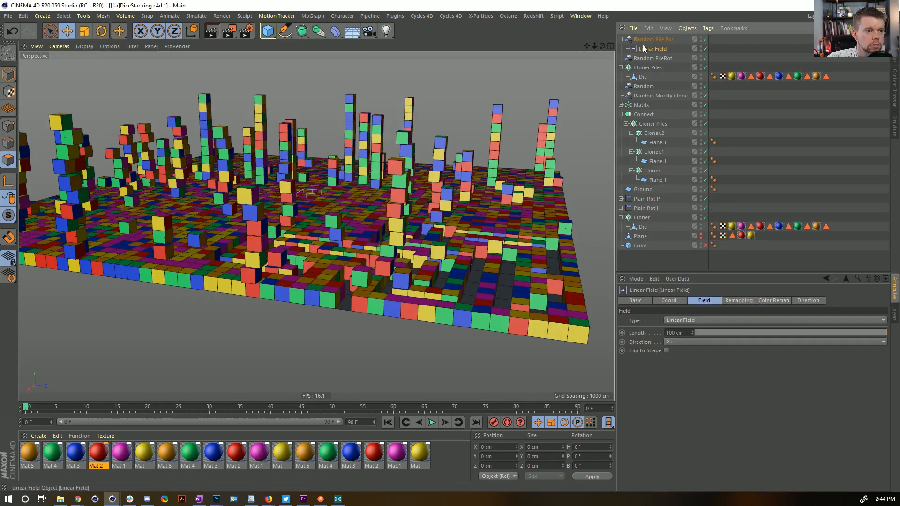
{"action": "left_click", "coordinate": [696, 341]}
{"action": "left_click", "coordinate": [693, 386]}
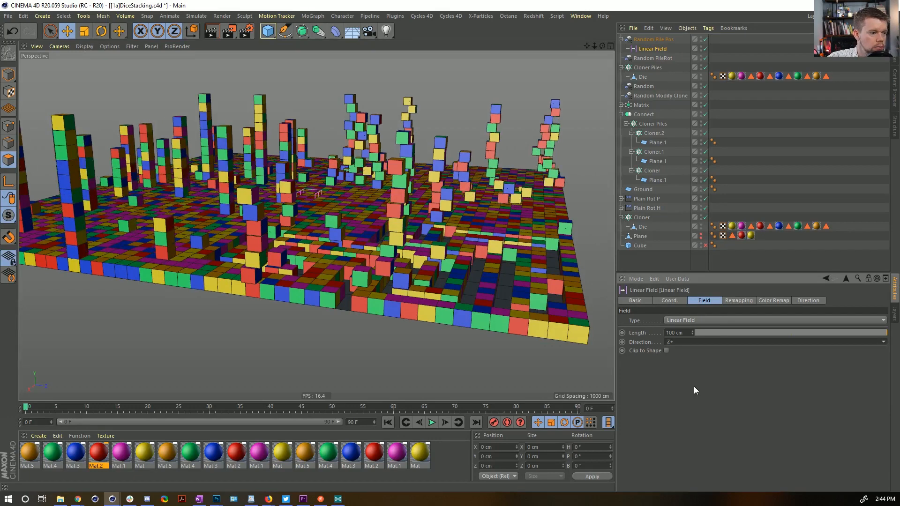
{"action": "left_click_drag", "start_coordinate": [446, 225], "coordinate": [459, 210], "text": "alt"}
{"action": "right_click_drag", "start_coordinate": [460, 208], "coordinate": [436, 215], "text": "alt"}
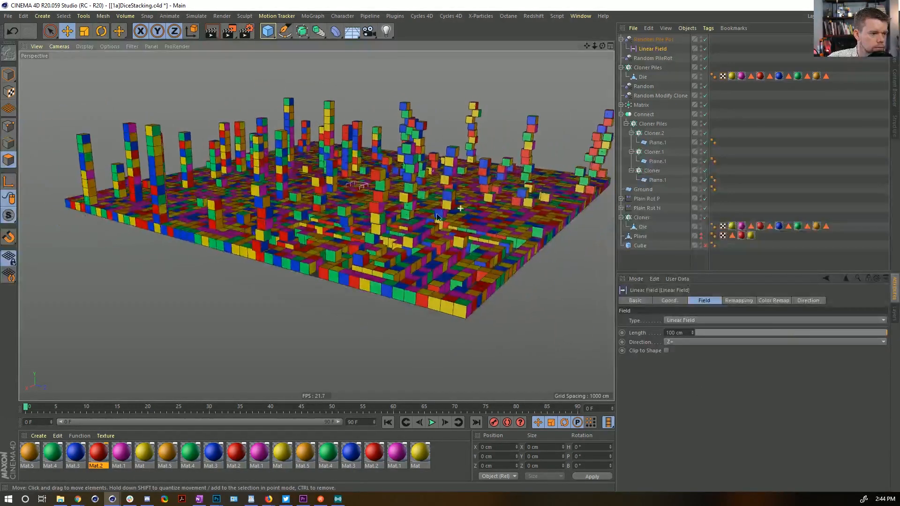
{"action": "left_click_drag", "start_coordinate": [437, 217], "coordinate": [117, 71], "text": "alt"}
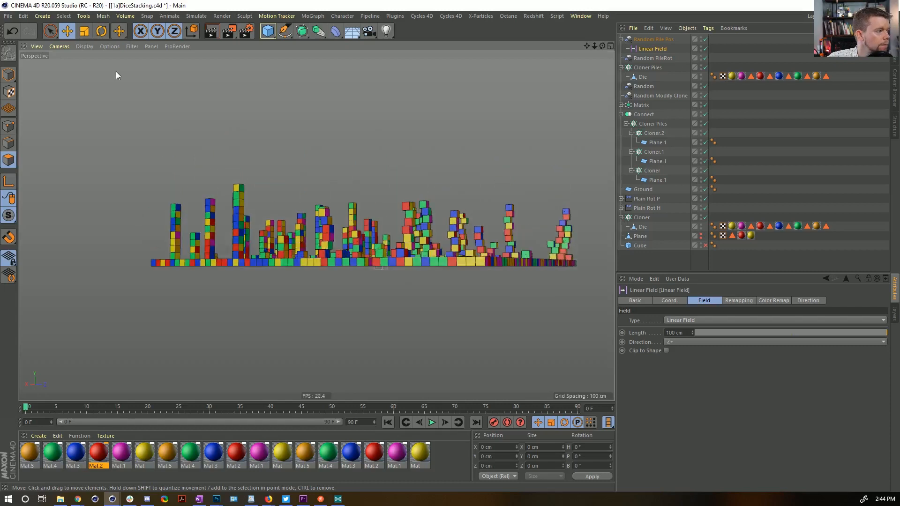
Step: Set the Linear Field's direction to Y+ and, in Model mode, raise the field to about Y 234.5 cm
{"action": "left_click", "coordinate": [8, 74]}
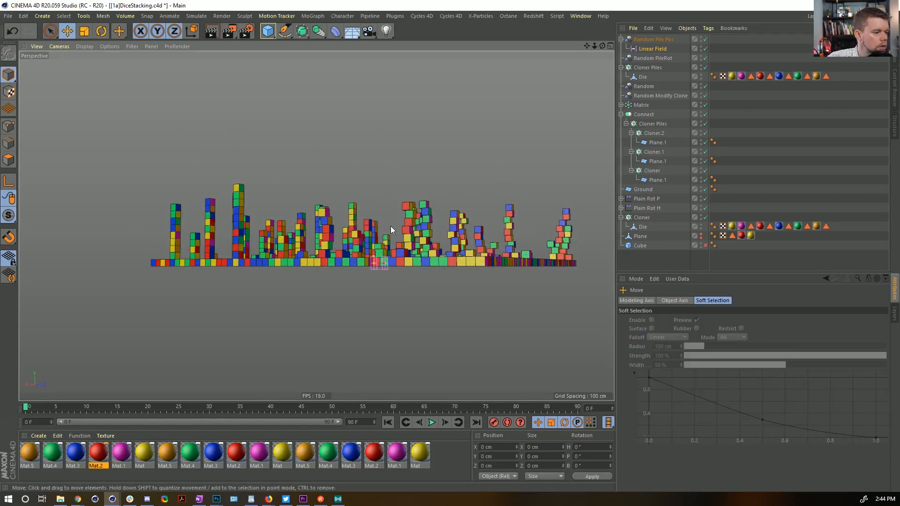
{"action": "left_click_drag", "start_coordinate": [390, 226], "coordinate": [585, 103], "text": "alt"}
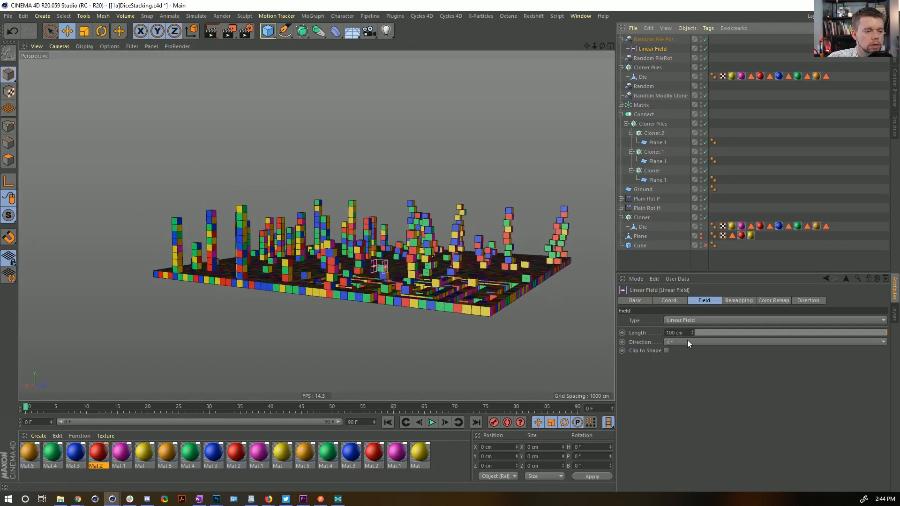
{"action": "left_click", "coordinate": [687, 341]}
{"action": "left_click", "coordinate": [685, 372]}
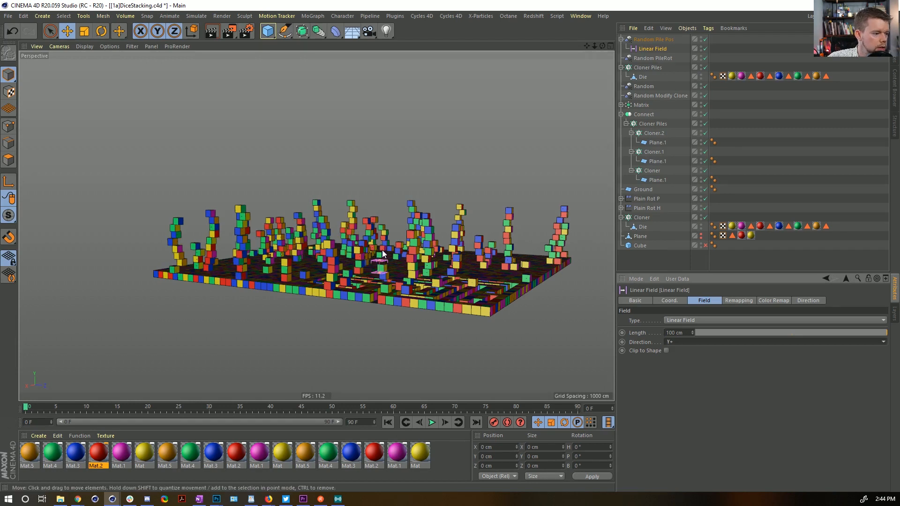
{"action": "key", "text": "e"}
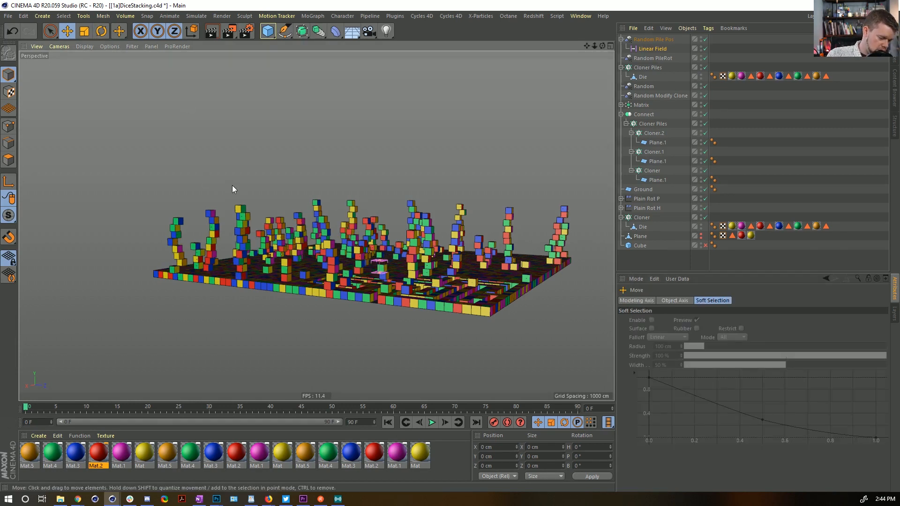
{"action": "mouse_move", "coordinate": [384, 182]}
{"action": "left_mouse_down"}
{"action": "mouse_move", "coordinate": [387, 136]}
{"action": "mouse_move", "coordinate": [389, 192]}
{"action": "mouse_move", "coordinate": [387, 167]}
{"action": "left_mouse_up"}
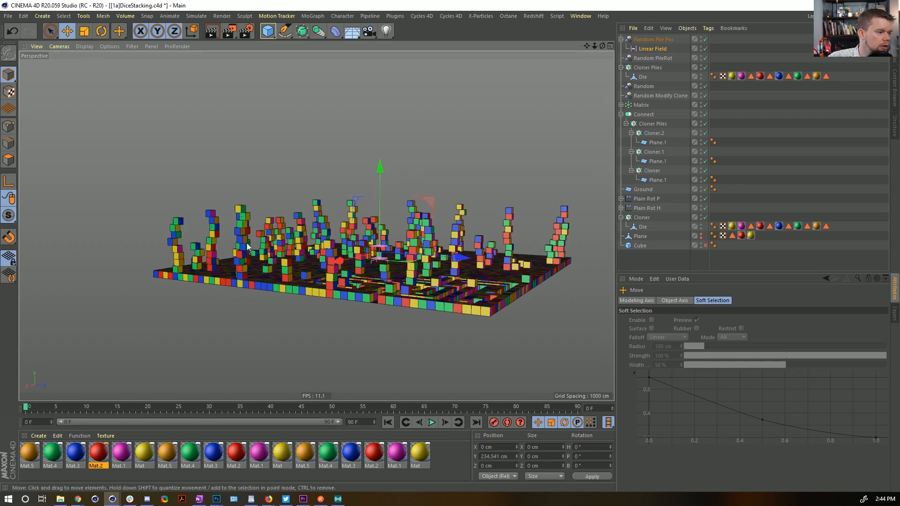
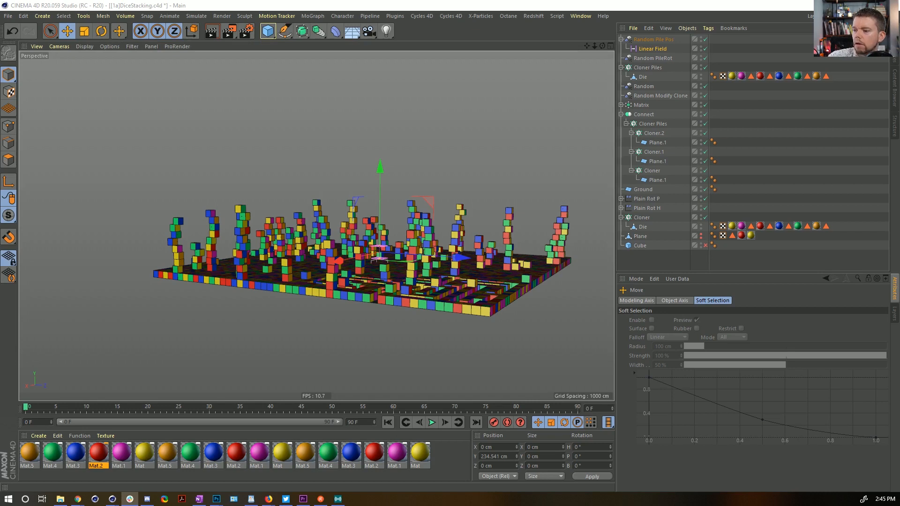
Step: Add the Random PileRot effector to the effectors list of the dice Cloner Piles
{"action": "left_click", "coordinate": [460, 28]}
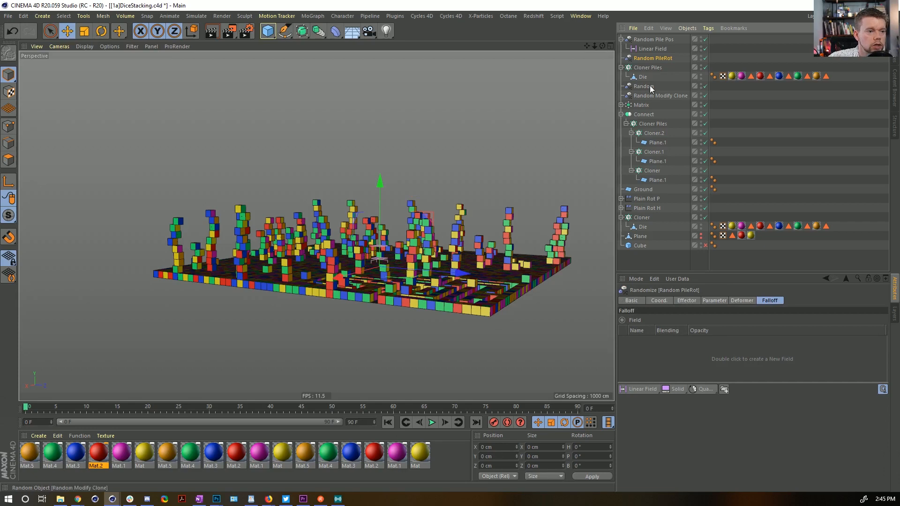
{"action": "left_click", "coordinate": [643, 69]}
{"action": "left_click", "coordinate": [742, 300]}
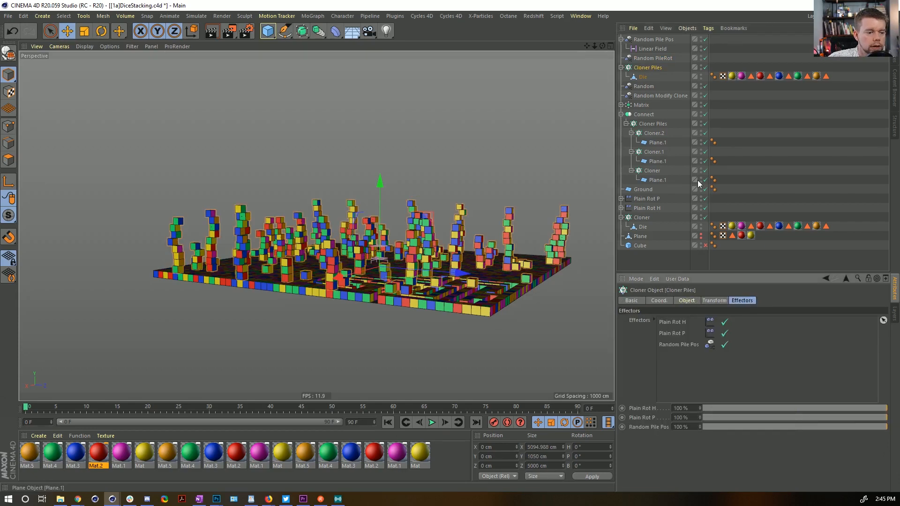
{"action": "left_click_drag", "start_coordinate": [658, 59], "coordinate": [725, 298]}
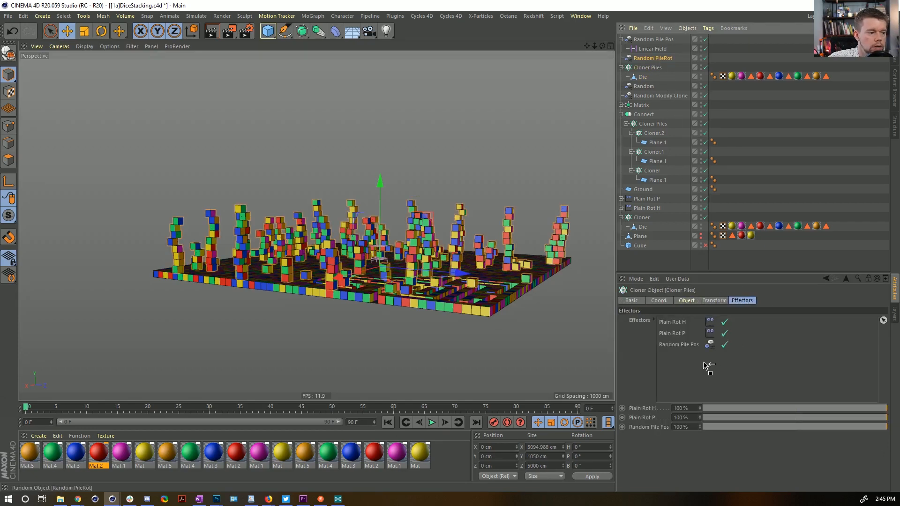
{"action": "left_click_drag", "start_coordinate": [704, 363], "coordinate": [702, 363]}
Step: Examine the offset and rotation of the stacked dice up close and from several angles
{"action": "left_click_drag", "start_coordinate": [372, 268], "coordinate": [382, 305], "text": "alt"}
{"action": "right_click_drag", "start_coordinate": [381, 304], "coordinate": [439, 305], "text": "alt"}
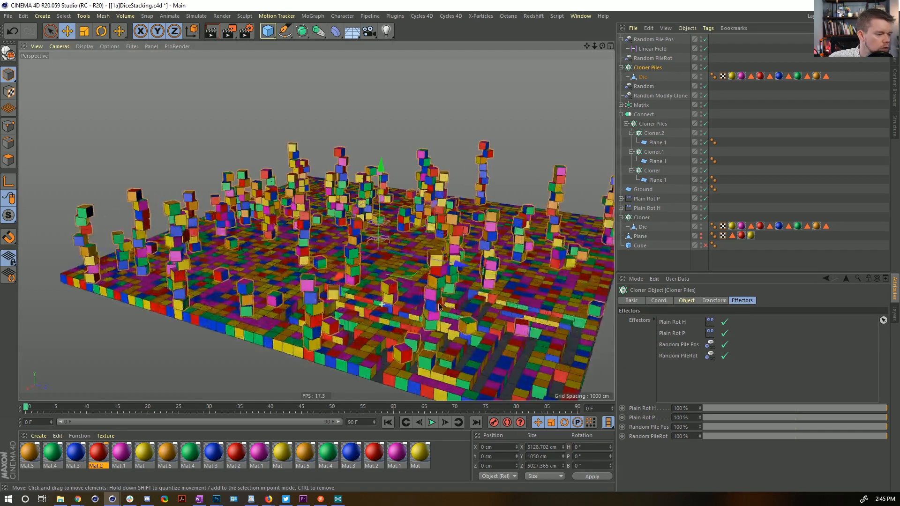
{"action": "middle_click_drag", "start_coordinate": [402, 352], "coordinate": [402, 285], "text": "alt"}
{"action": "right_click_drag", "start_coordinate": [402, 285], "coordinate": [468, 286], "text": "alt"}
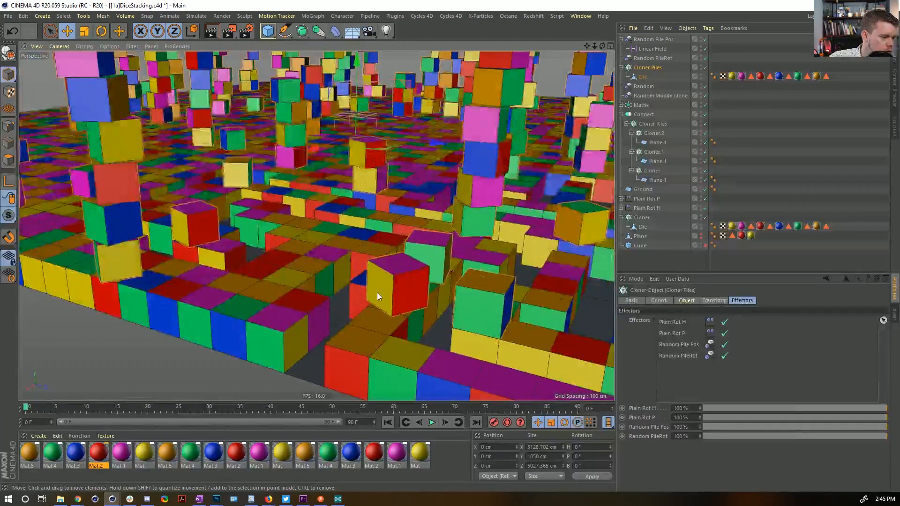
{"action": "left_click_drag", "start_coordinate": [377, 293], "coordinate": [439, 280], "text": "alt"}
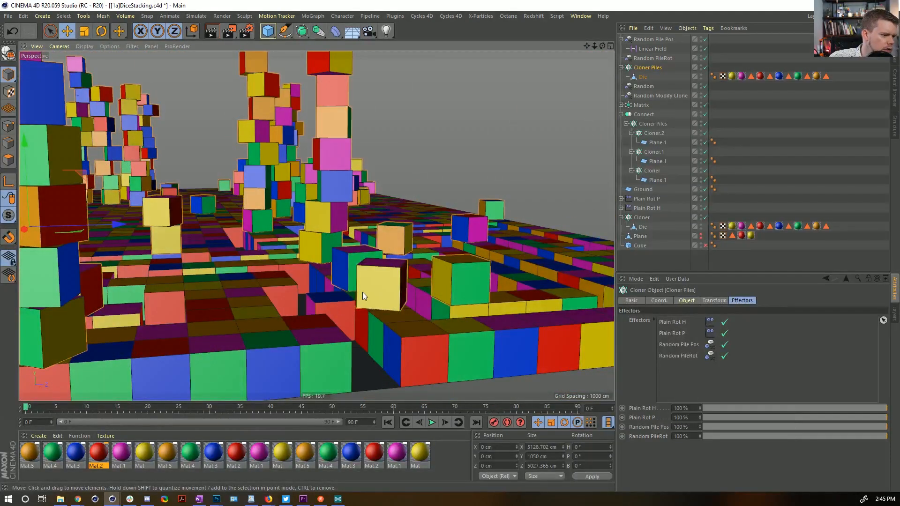
{"action": "left_click_drag", "start_coordinate": [361, 295], "coordinate": [337, 346], "text": "alt"}
{"action": "right_click_drag", "start_coordinate": [336, 342], "coordinate": [392, 302], "text": "alt"}
{"action": "middle_click_drag", "start_coordinate": [317, 224], "coordinate": [350, 320], "text": "alt"}
{"action": "right_click_drag", "start_coordinate": [351, 323], "coordinate": [316, 339], "text": "alt"}
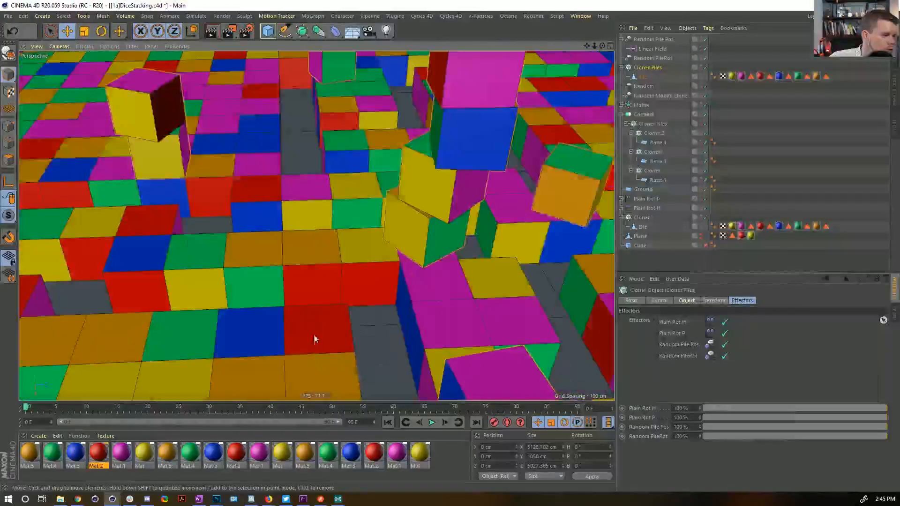
{"action": "left_click_drag", "start_coordinate": [316, 339], "coordinate": [347, 247], "text": "alt"}
{"action": "middle_click_drag", "start_coordinate": [347, 247], "coordinate": [325, 231], "text": "alt"}
{"action": "right_click_drag", "start_coordinate": [324, 231], "coordinate": [303, 252], "text": "alt"}
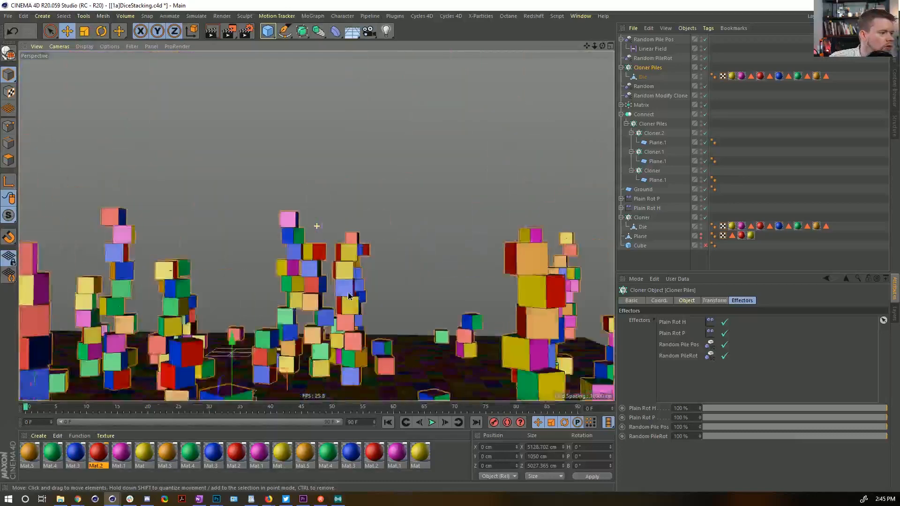
{"action": "left_click_drag", "start_coordinate": [302, 252], "coordinate": [308, 233], "text": "alt"}
{"action": "right_click_drag", "start_coordinate": [309, 233], "coordinate": [267, 285], "text": "alt"}
{"action": "left_click_drag", "start_coordinate": [267, 285], "coordinate": [355, 223], "text": "alt"}
Step: Save the scene and rename the collapsed Connect object as Connect Pile Ref
{"action": "key", "text": "ctrl+s"}
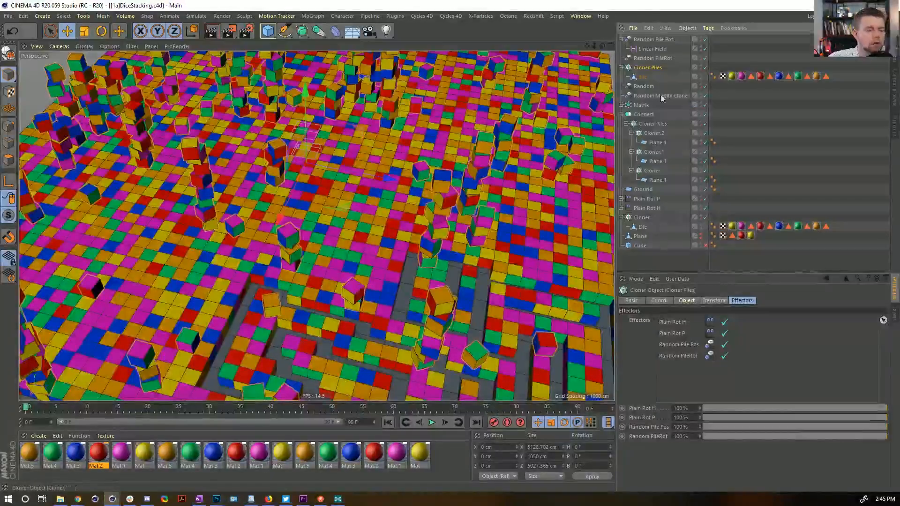
{"action": "left_click", "coordinate": [621, 68]}
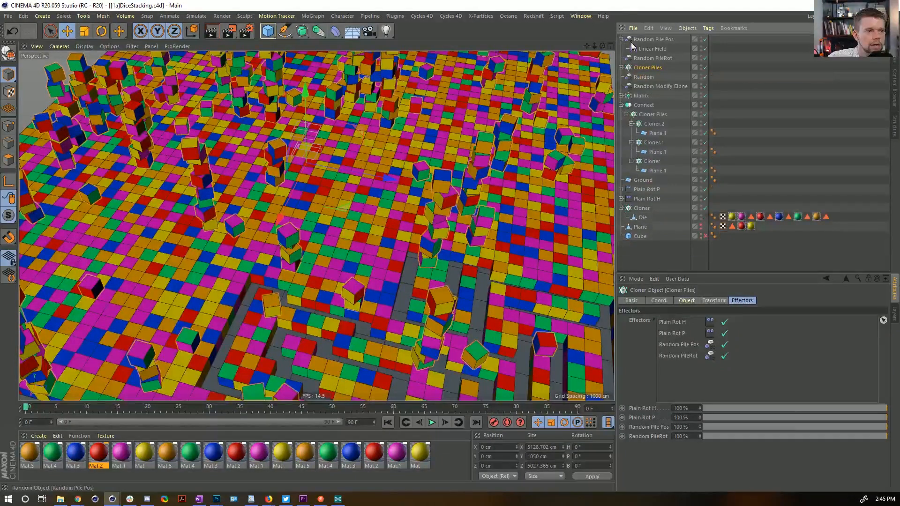
{"action": "left_click", "coordinate": [620, 105]}
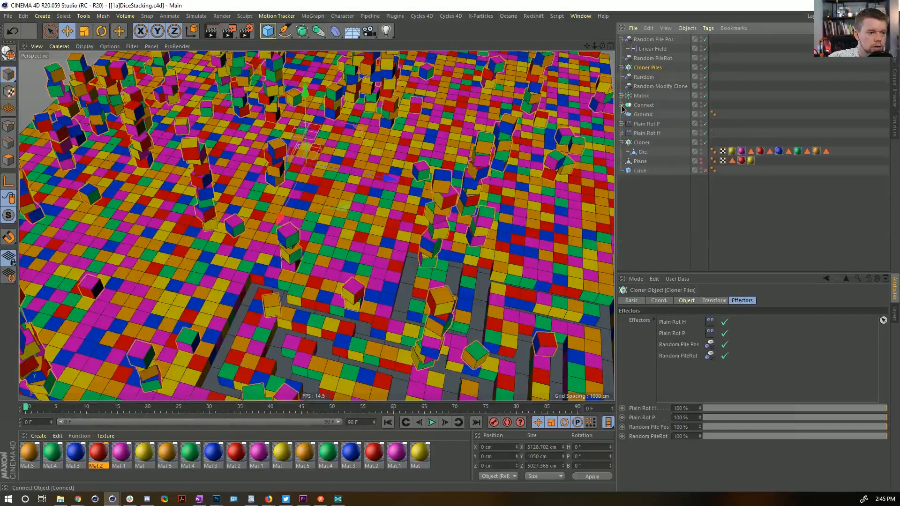
{"action": "double_click", "coordinate": [651, 106]}
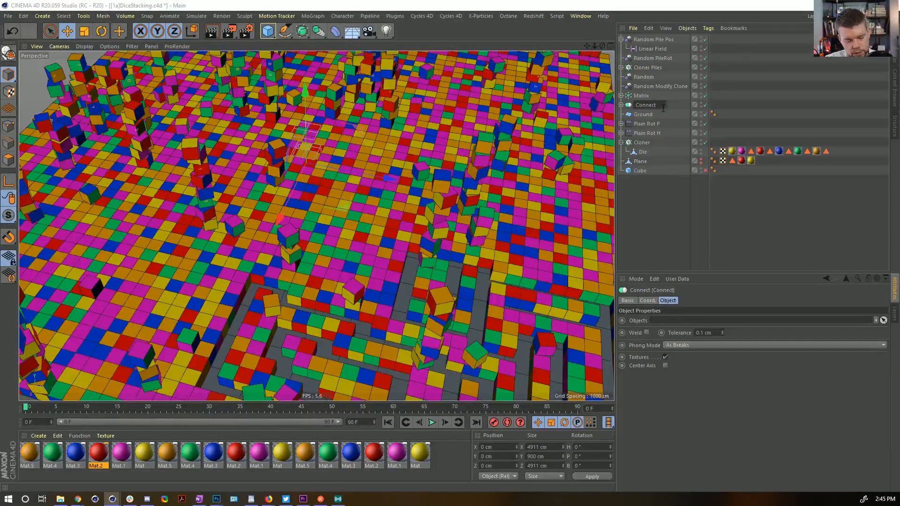
{"action": "type", "text": "Pile Ref"}
{"action": "key", "text": "Return"}
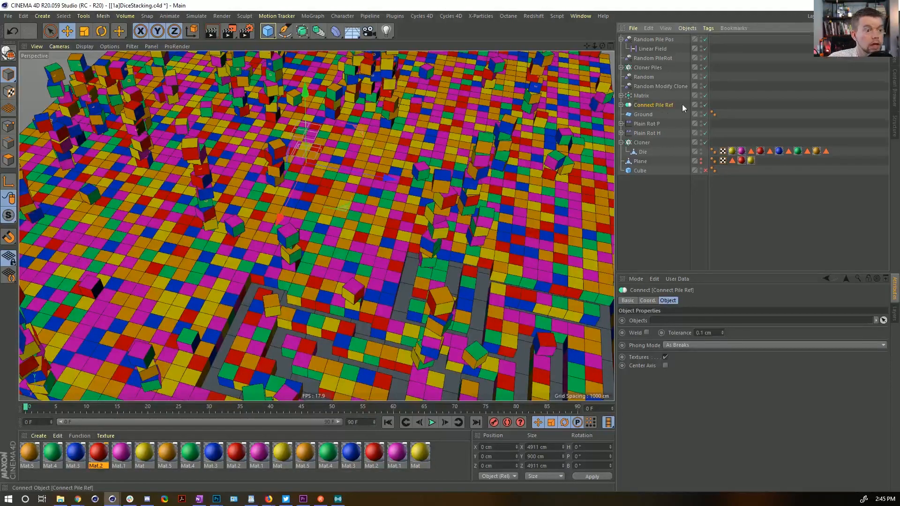
Step: Set up the Plane for polygon selection in the Top view and hide the ground Cloner of dice
{"action": "left_click_drag", "start_coordinate": [403, 228], "coordinate": [431, 197], "text": "alt"}
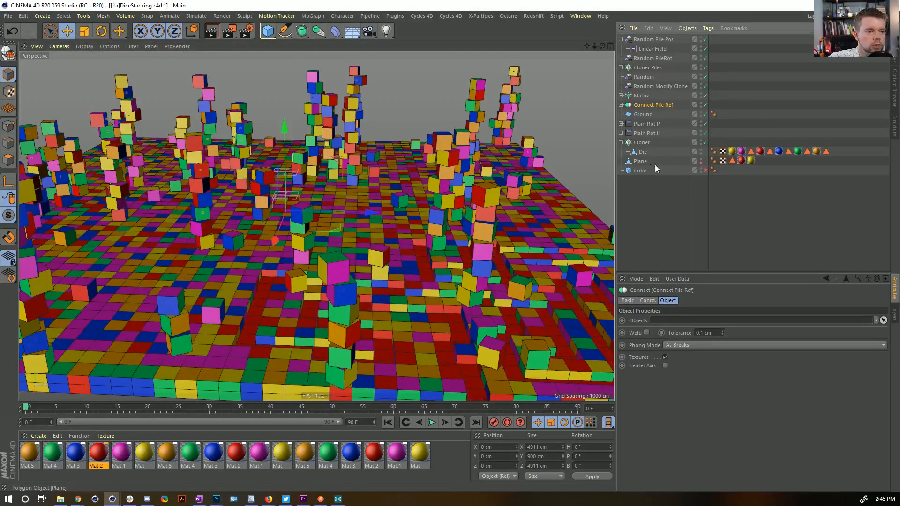
{"action": "left_click", "coordinate": [640, 161]}
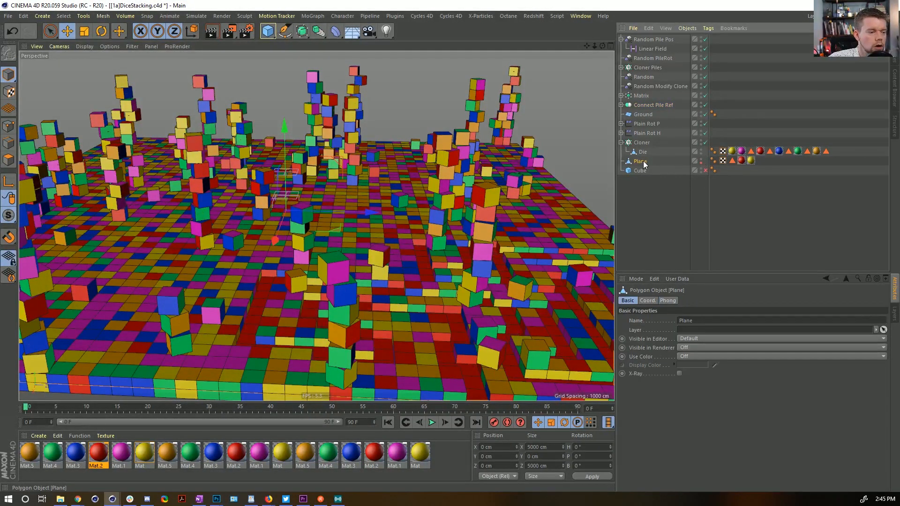
{"action": "left_click", "coordinate": [9, 159]}
{"action": "left_click_drag", "start_coordinate": [458, 232], "coordinate": [454, 277], "text": "alt"}
{"action": "key", "text": "F2"}
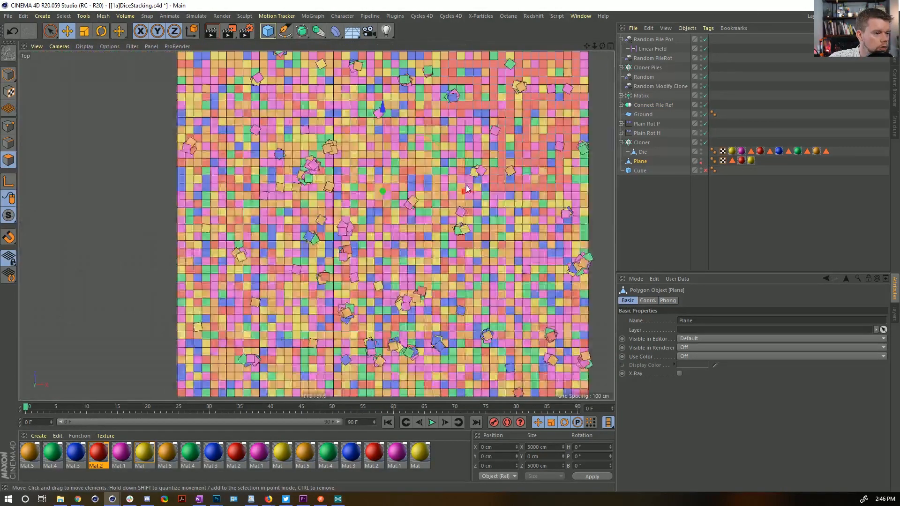
{"action": "left_click", "coordinate": [704, 142]}
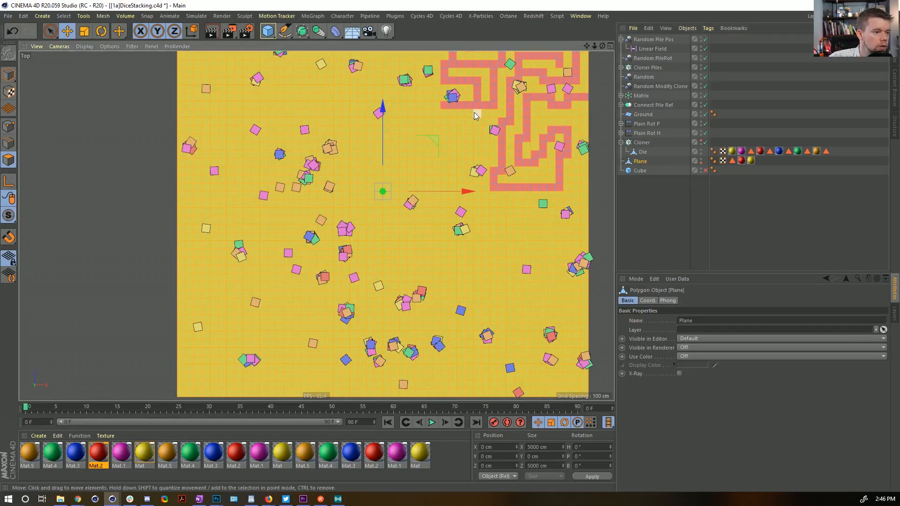
Step: Live-select new path polygons on the Plane as a long vertical run, a crossing run and a large spiral, and store them in its Polygon Selection tag
{"action": "key", "text": "9"}
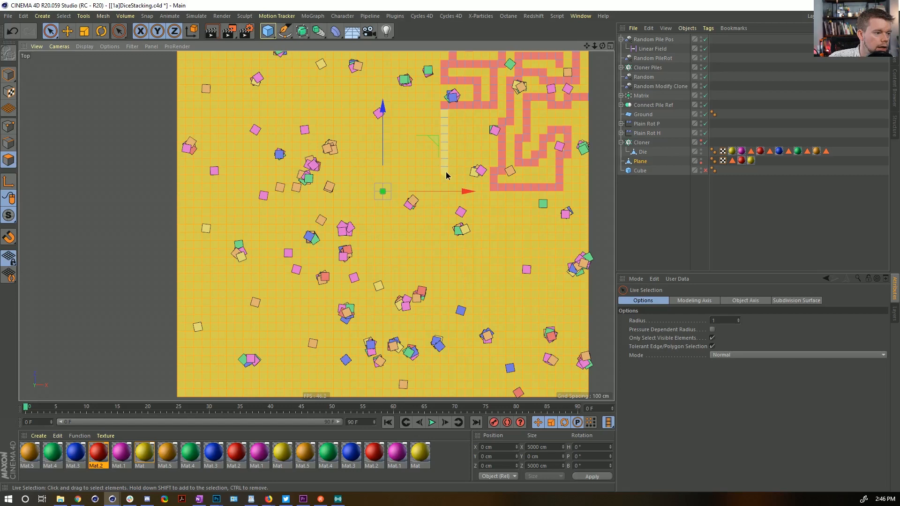
{"action": "left_click_drag", "start_coordinate": [446, 175], "coordinate": [439, 336]}
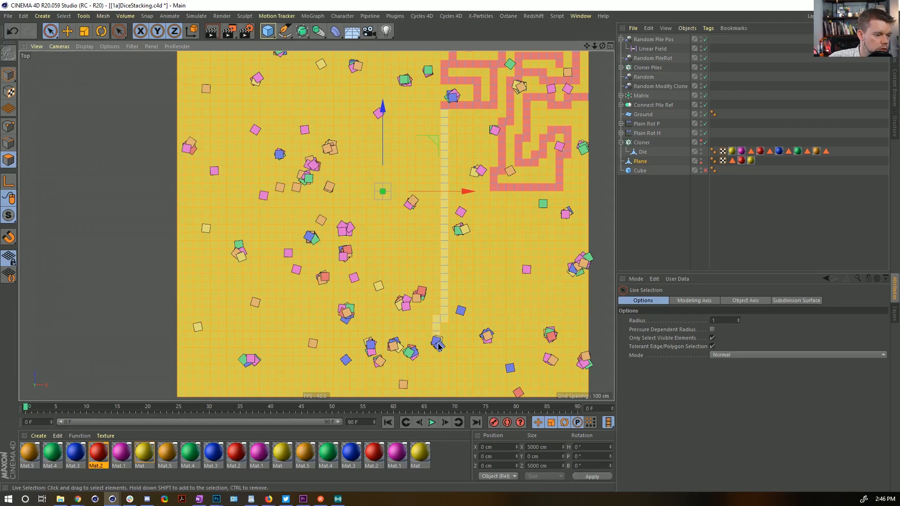
{"action": "left_click_drag", "start_coordinate": [378, 376], "coordinate": [494, 377]}
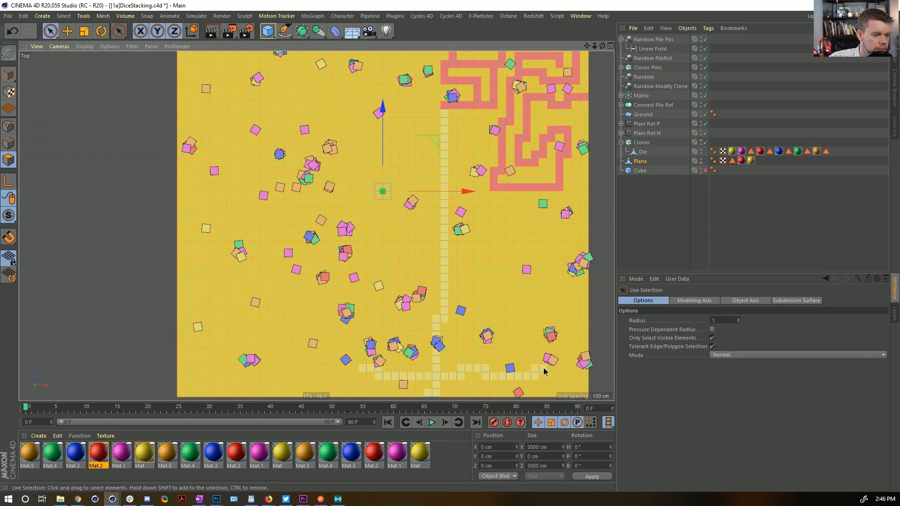
{"action": "mouse_move", "coordinate": [318, 189]}
{"action": "left_mouse_down"}
{"action": "mouse_move", "coordinate": [293, 148]}
{"action": "mouse_move", "coordinate": [347, 140]}
{"action": "mouse_move", "coordinate": [417, 197]}
{"action": "mouse_move", "coordinate": [194, 280]}
{"action": "left_mouse_up"}
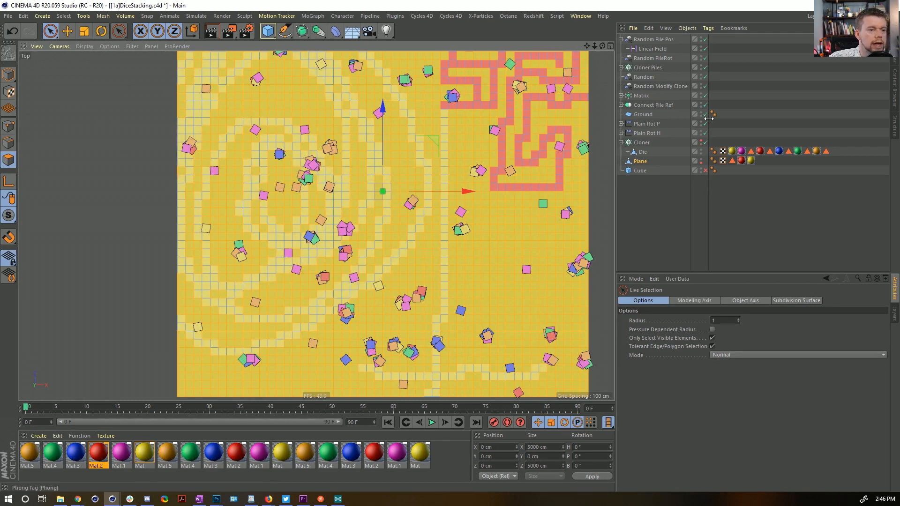
{"action": "left_click", "coordinate": [731, 160]}
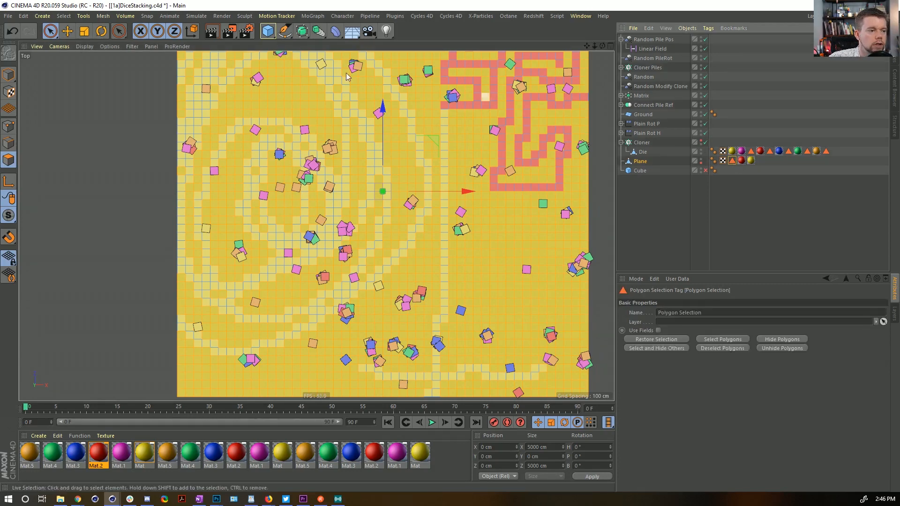
{"action": "left_click", "coordinate": [59, 15]}
{"action": "left_click", "coordinate": [89, 254]}
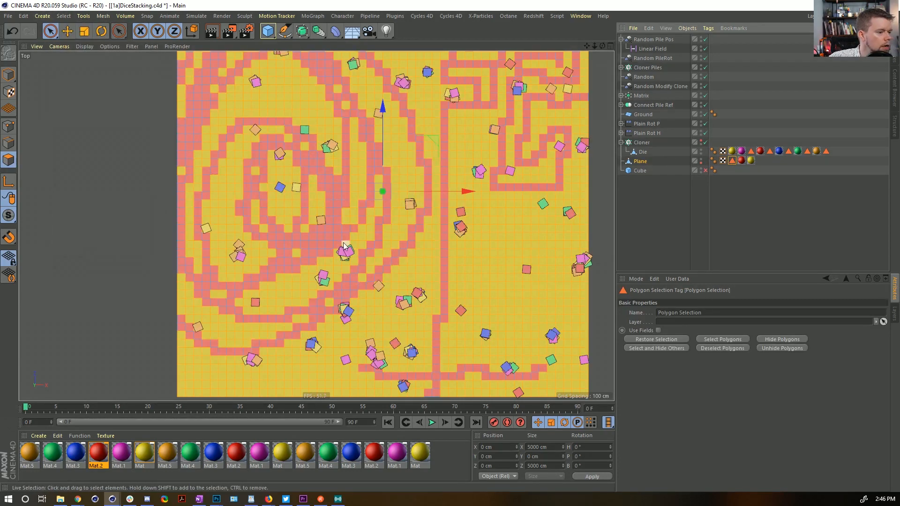
Step: Make the ground Cloner of dice visible again in the perspective view
{"action": "middle_click", "coordinate": [214, 154]}
{"action": "middle_click", "coordinate": [215, 155]}
{"action": "left_click_drag", "start_coordinate": [336, 244], "coordinate": [335, 210], "text": "alt"}
{"action": "right_click_drag", "start_coordinate": [366, 192], "coordinate": [286, 197], "text": "alt"}
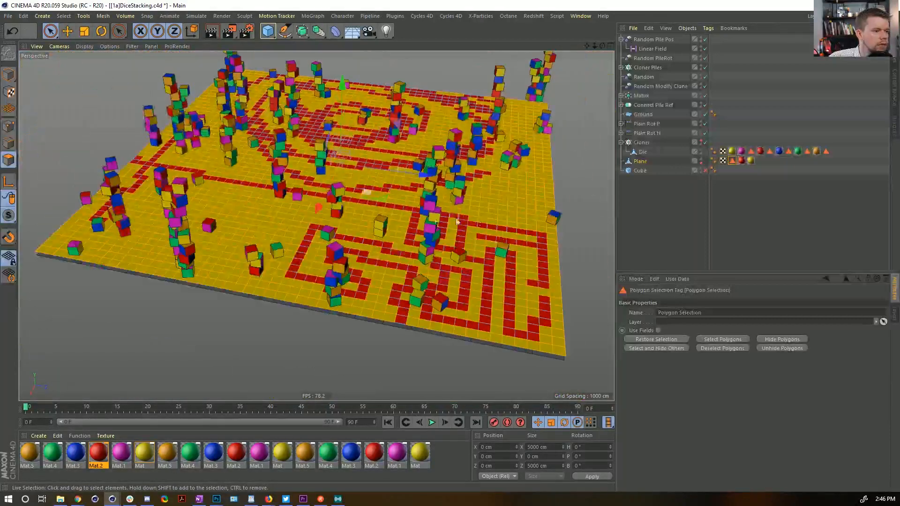
{"action": "left_click_drag", "start_coordinate": [431, 216], "coordinate": [228, 125], "text": "alt"}
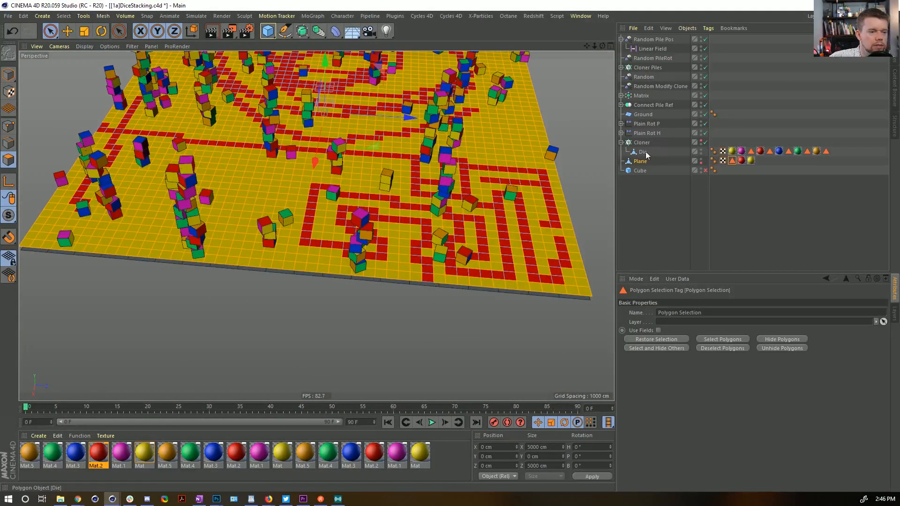
{"action": "left_click", "coordinate": [701, 141]}
Step: Examine the sunken paths and the dice stacks on the ground up close and from several angles
{"action": "left_click_drag", "start_coordinate": [452, 202], "coordinate": [428, 217], "text": "alt"}
{"action": "middle_click_drag", "start_coordinate": [371, 149], "coordinate": [434, 208], "text": "alt"}
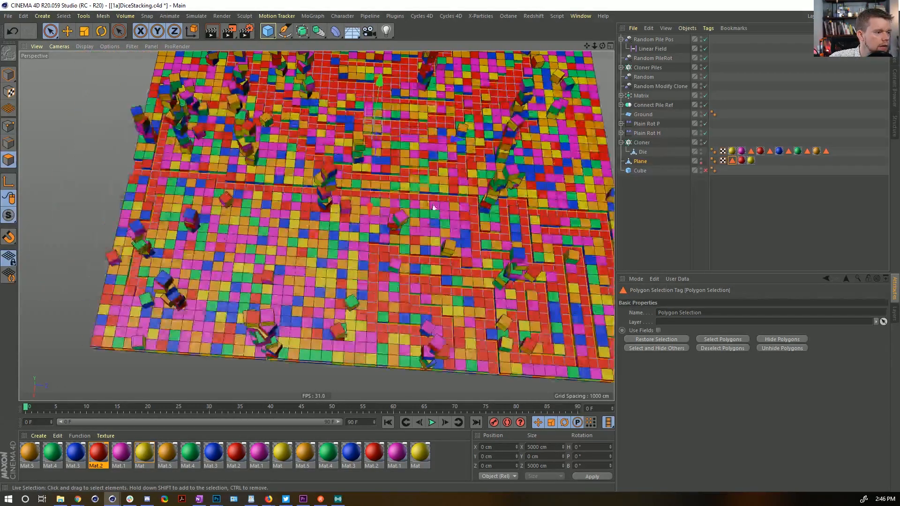
{"action": "left_click_drag", "start_coordinate": [150, 157], "coordinate": [136, 123], "text": "alt"}
{"action": "left_click", "coordinate": [729, 204]}
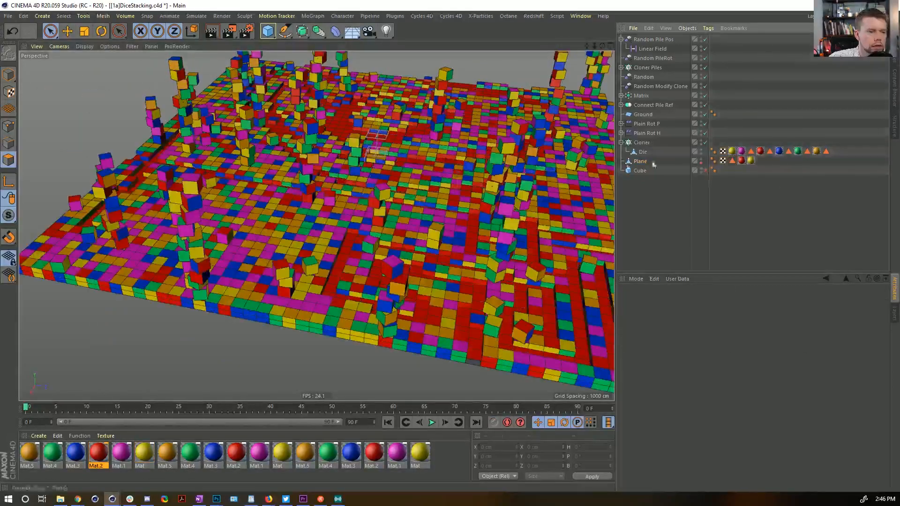
{"action": "left_click_drag", "start_coordinate": [451, 177], "coordinate": [458, 139], "text": "alt"}
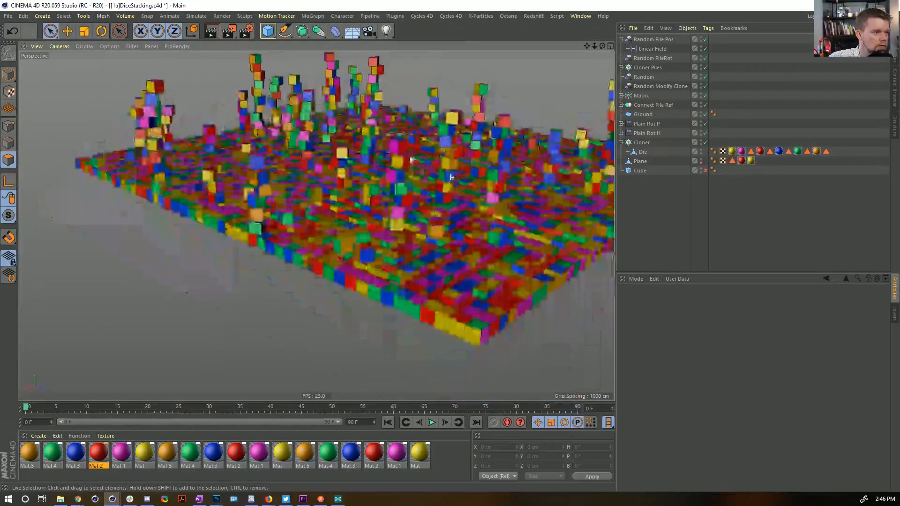
{"action": "right_click_drag", "start_coordinate": [451, 177], "coordinate": [504, 188], "text": "alt"}
{"action": "left_click_drag", "start_coordinate": [505, 188], "coordinate": [468, 202], "text": "alt"}
{"action": "right_click_drag", "start_coordinate": [389, 247], "coordinate": [429, 225], "text": "alt"}
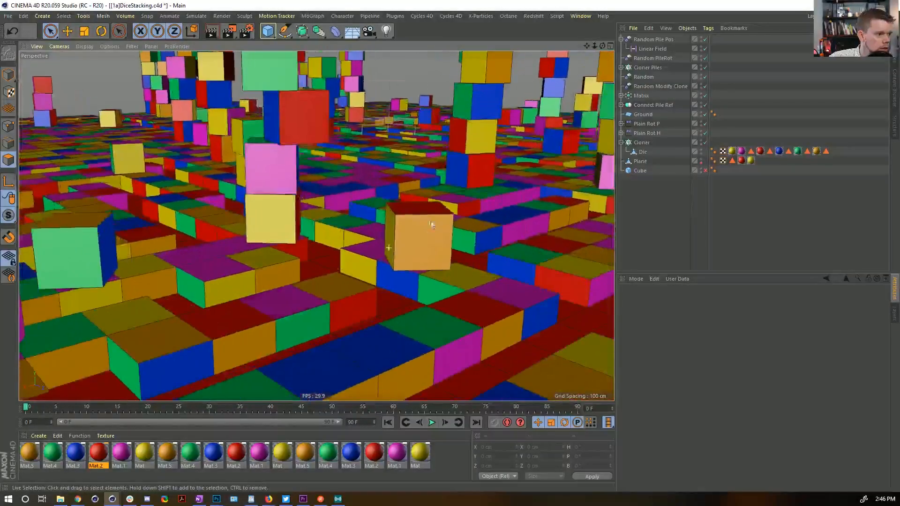
{"action": "left_click_drag", "start_coordinate": [426, 248], "coordinate": [425, 235], "text": "alt"}
{"action": "middle_click_drag", "start_coordinate": [436, 234], "coordinate": [401, 183], "text": "alt"}
Step: Set the seed of the Random Modify Clone effector to 12359 for a different arrangement of stacks
{"action": "left_click", "coordinate": [644, 77]}
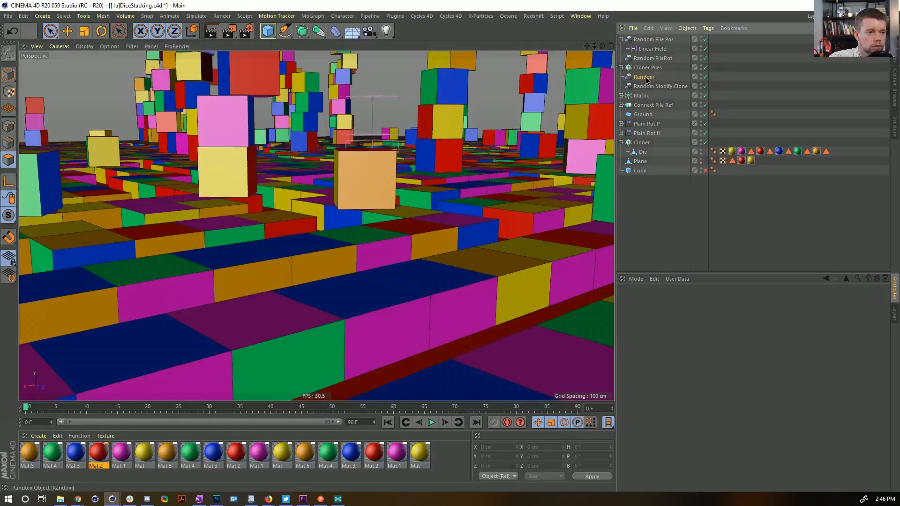
{"action": "left_click", "coordinate": [642, 96]}
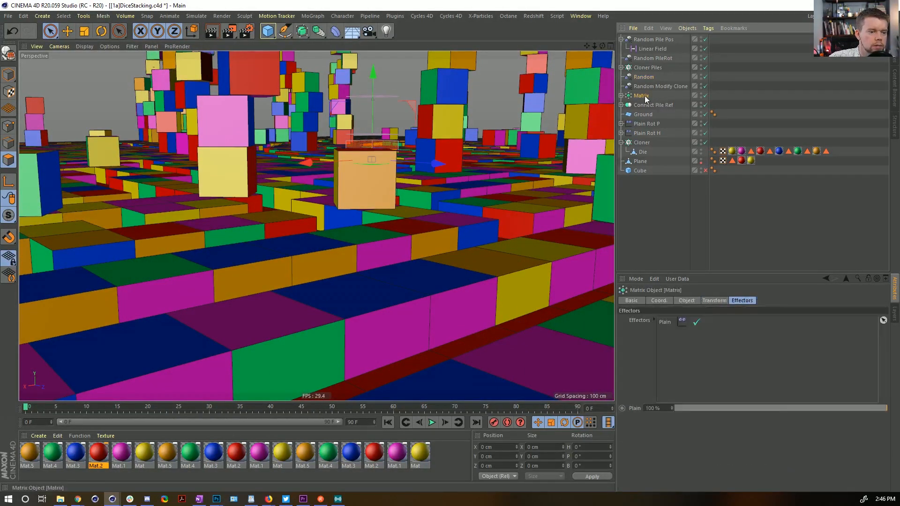
{"action": "left_click", "coordinate": [685, 300]}
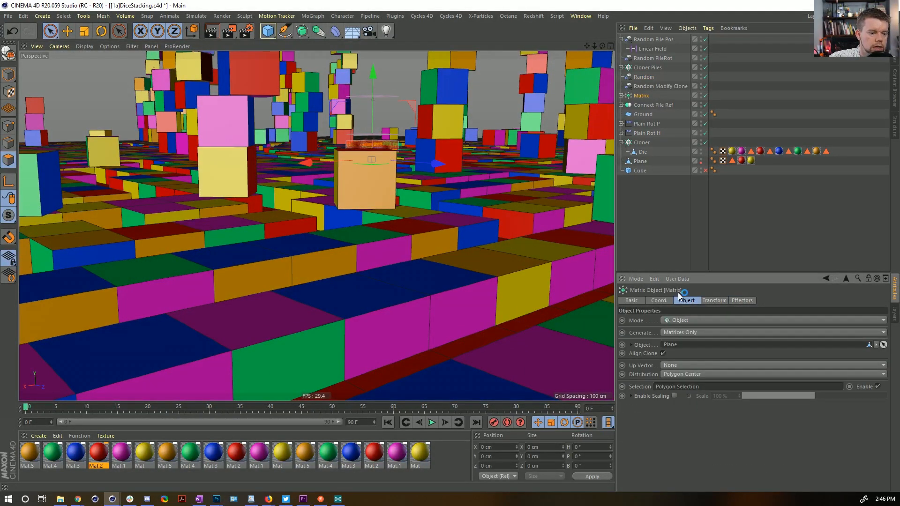
{"action": "left_click", "coordinate": [642, 87]}
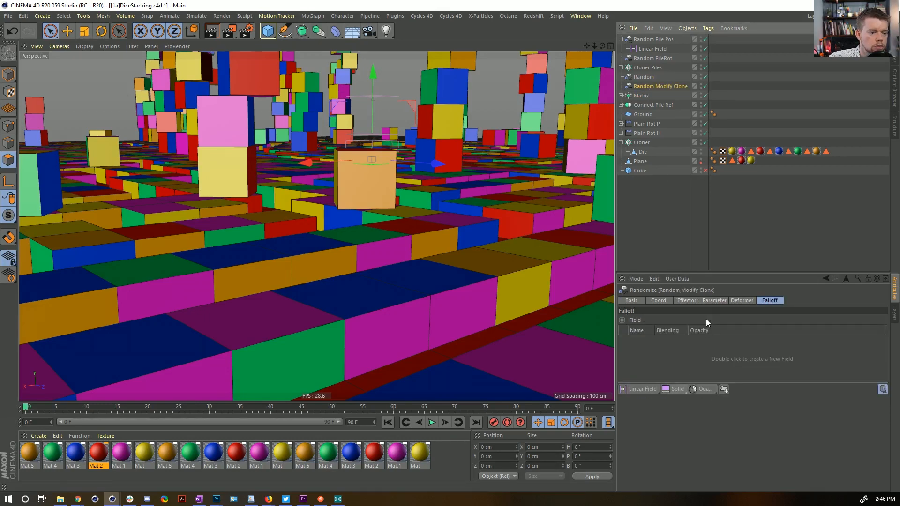
{"action": "left_click", "coordinate": [709, 300]}
{"action": "left_click", "coordinate": [691, 302]}
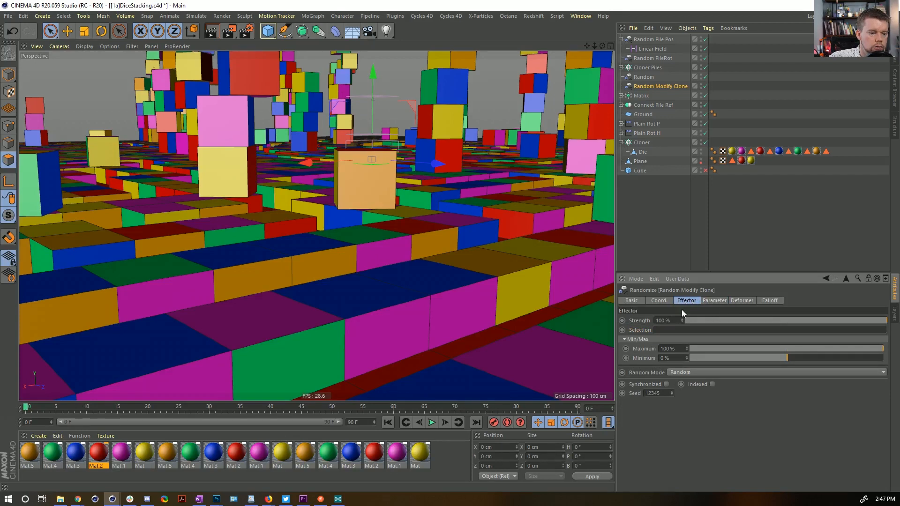
{"action": "left_click", "coordinate": [671, 392]}
{"action": "left_click", "coordinate": [670, 392]}
{"action": "left_click", "coordinate": [671, 392]}
{"action": "left_click", "coordinate": [670, 391]}
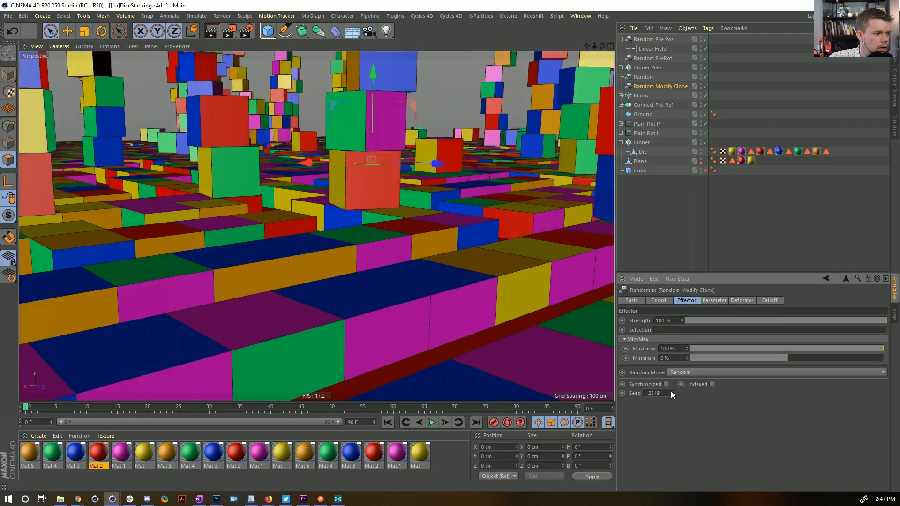
{"action": "left_click", "coordinate": [671, 392]}
{"action": "left_click", "coordinate": [670, 392]}
{"action": "left_click", "coordinate": [671, 392]}
{"action": "left_click", "coordinate": [671, 392]}
{"action": "left_click", "coordinate": [671, 392]}
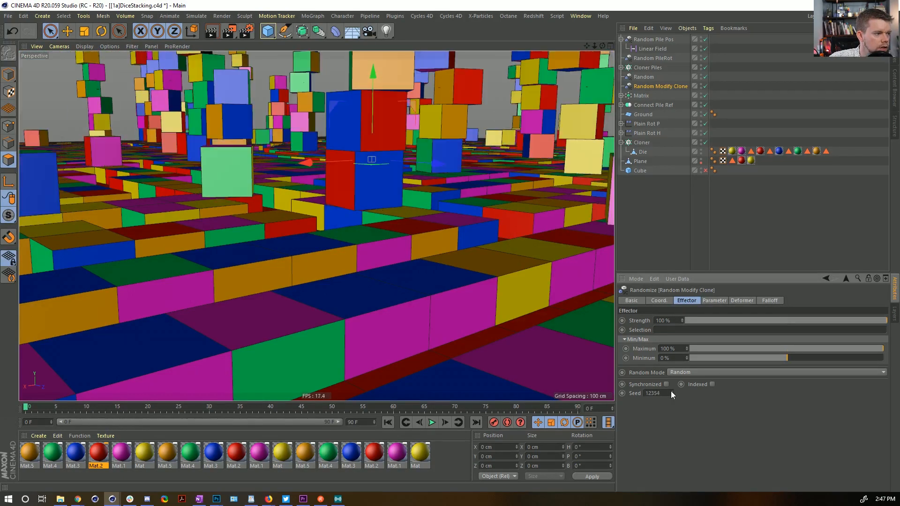
{"action": "left_click", "coordinate": [670, 391]}
{"action": "left_click", "coordinate": [670, 391]}
{"action": "left_click", "coordinate": [670, 391]}
{"action": "left_click", "coordinate": [670, 392]}
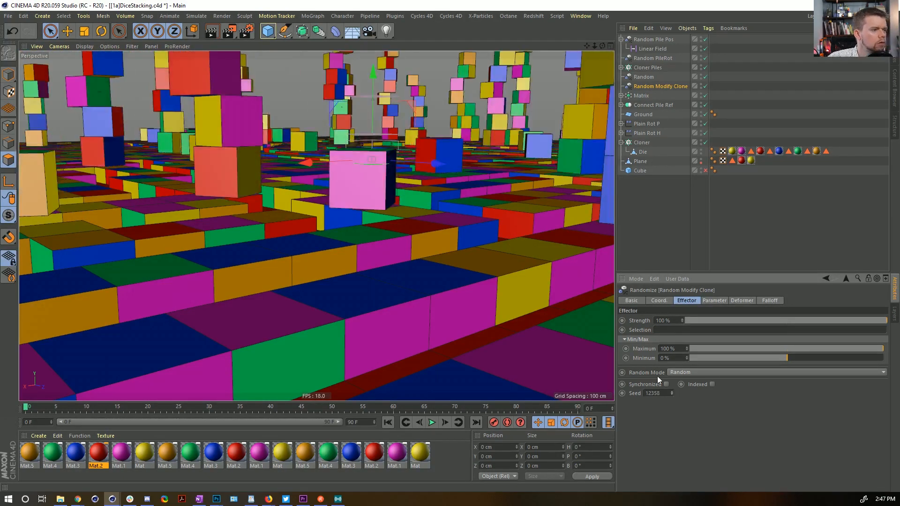
{"action": "left_click", "coordinate": [672, 390]}
Step: Set the X and Z position of the Random Pile Pos effector to 25 cm each to reduce the stacks' sideways offset
{"action": "key", "text": "h"}
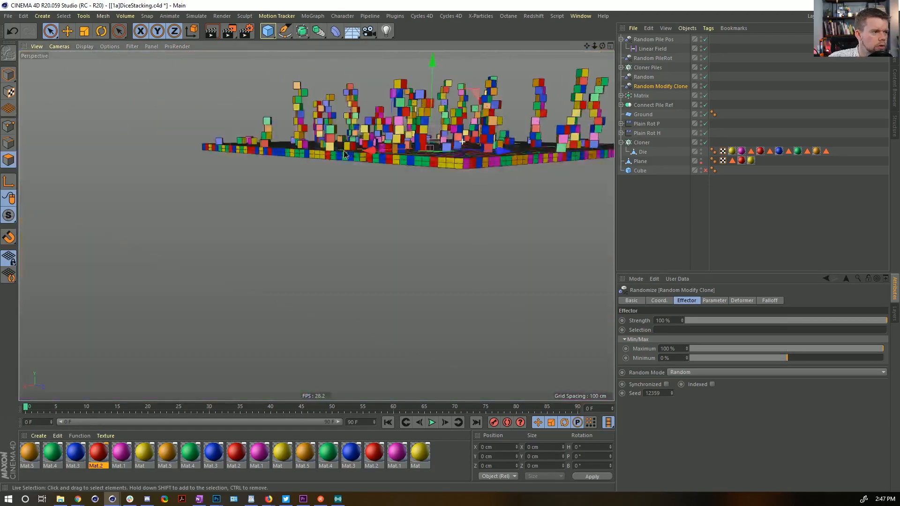
{"action": "left_click_drag", "start_coordinate": [347, 151], "coordinate": [418, 237], "text": "alt"}
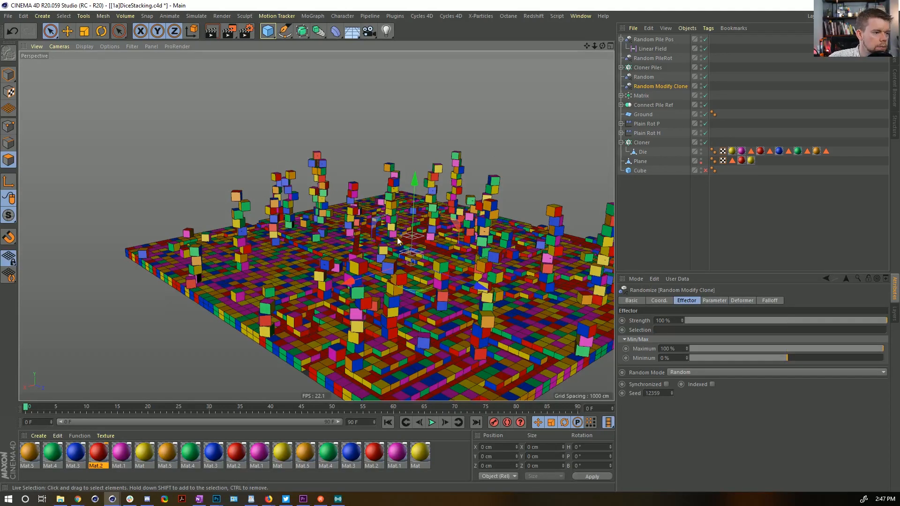
{"action": "right_click_drag", "start_coordinate": [398, 237], "coordinate": [243, 210], "text": "alt"}
{"action": "middle_click_drag", "start_coordinate": [243, 209], "coordinate": [323, 212], "text": "alt"}
{"action": "right_click_drag", "start_coordinate": [323, 212], "coordinate": [333, 162], "text": "alt"}
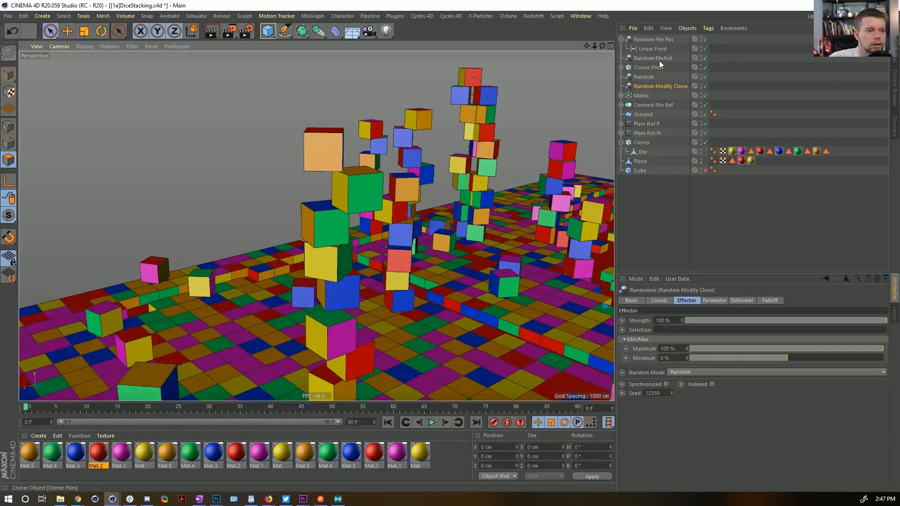
{"action": "left_click", "coordinate": [664, 40]}
{"action": "left_click", "coordinate": [709, 300]}
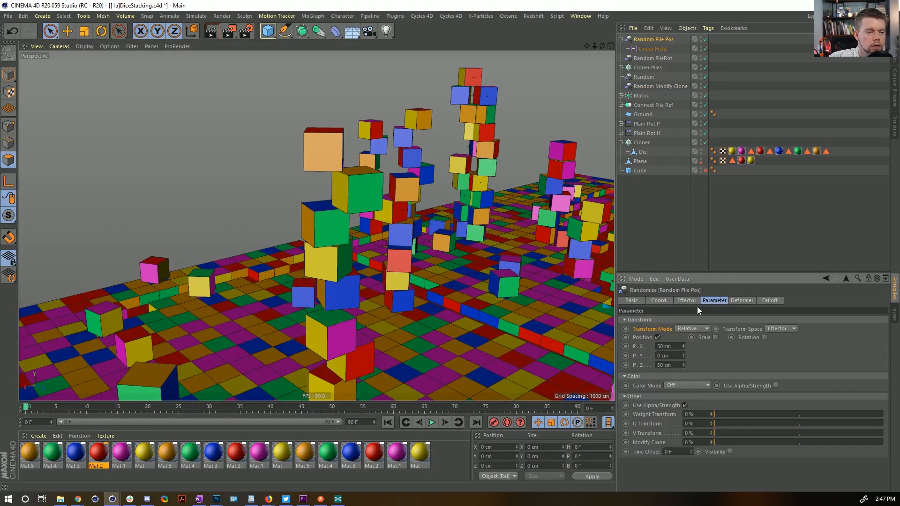
{"action": "type", "text": "25"}
{"action": "key", "text": "Return"}
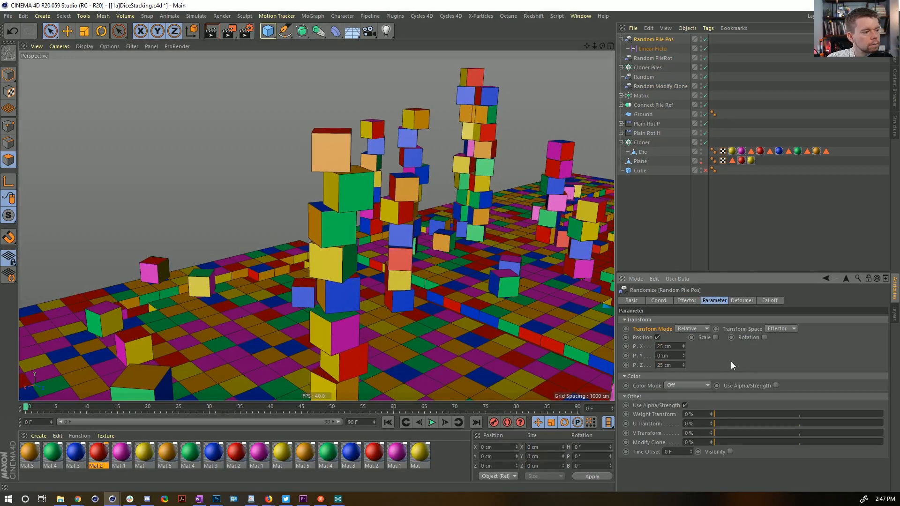
{"action": "right_click_drag", "start_coordinate": [338, 197], "coordinate": [286, 211], "text": "alt"}
{"action": "left_click_drag", "start_coordinate": [285, 211], "coordinate": [415, 211], "text": "alt"}
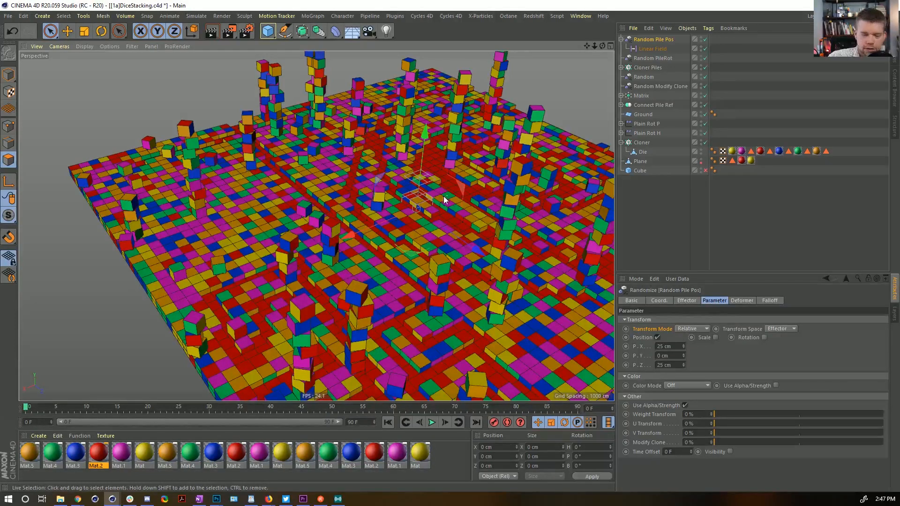
Step: Turn off the Plane's visibility in the viewport
{"action": "mouse_move", "coordinate": [445, 201]}
{"action": "left_mouse_down", "text": "alt"}
{"action": "mouse_move", "coordinate": [452, 239]}
{"action": "mouse_move", "coordinate": [457, 194]}
{"action": "left_mouse_up", "text": "alt"}
{"action": "left_click", "coordinate": [701, 161]}
{"action": "left_click", "coordinate": [701, 161]}
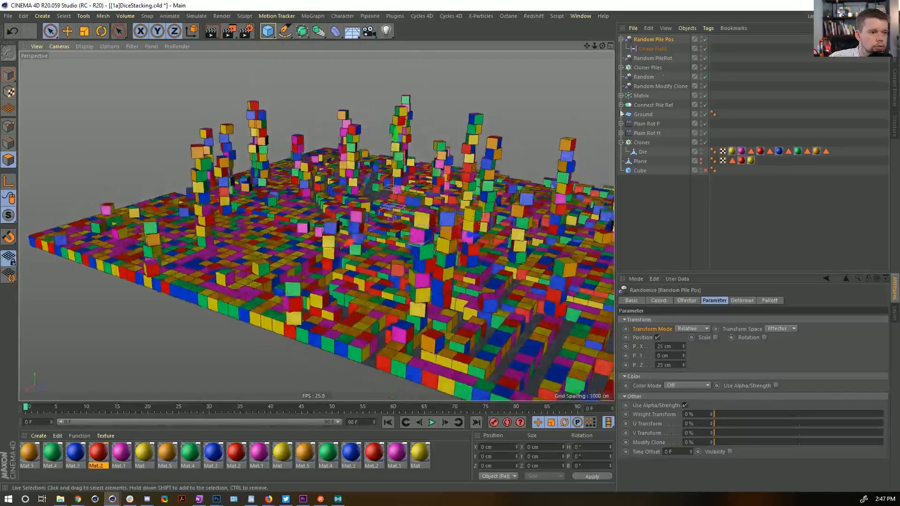
Step: Rename the ground Cloner as Cloner Die and Cloner Piles as Cloner Die Piles
{"action": "left_click", "coordinate": [652, 67]}
{"action": "left_click", "coordinate": [642, 143], "text": "ctrl"}
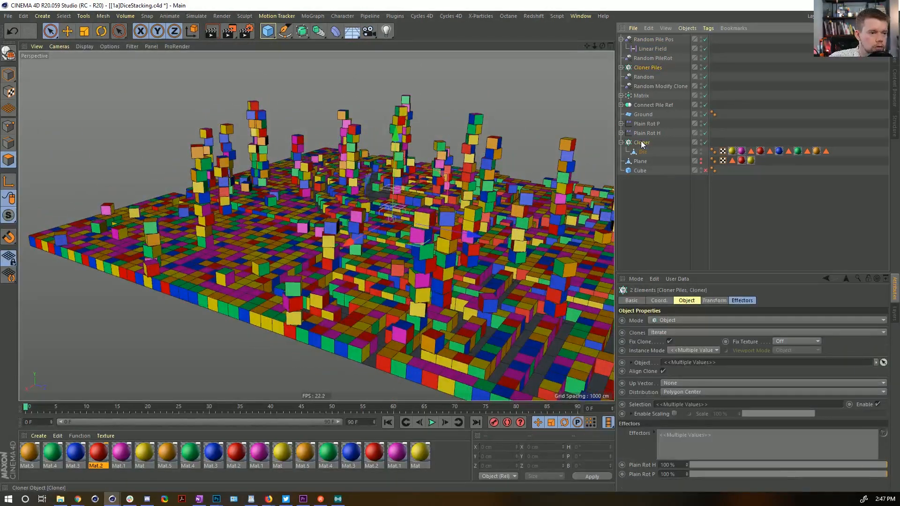
{"action": "double_click", "coordinate": [654, 142]}
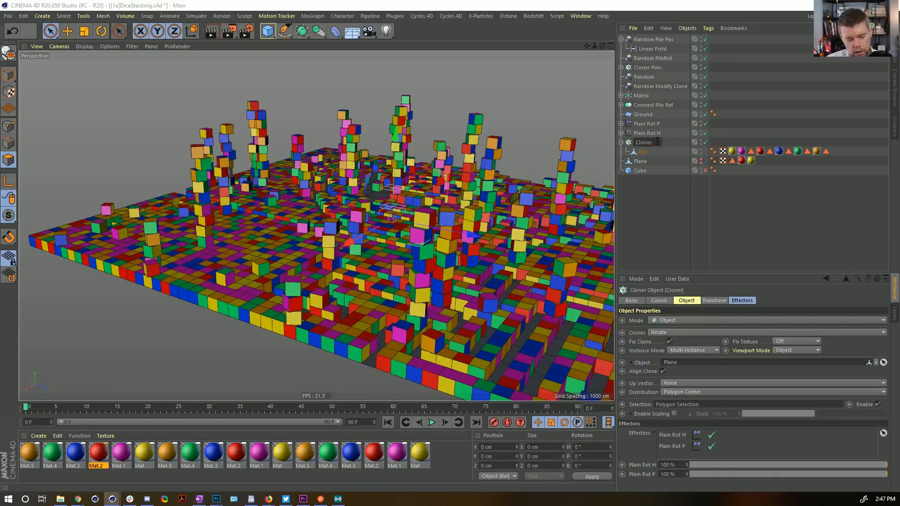
{"action": "type", "text": "Die"}
{"action": "key", "text": "Return"}
{"action": "double_click", "coordinate": [656, 67]}
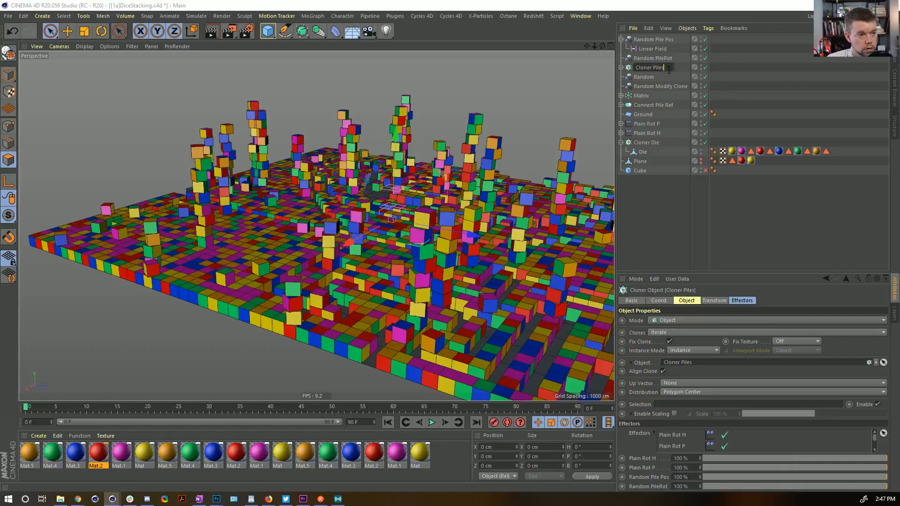
{"action": "type", "text": "Die"}
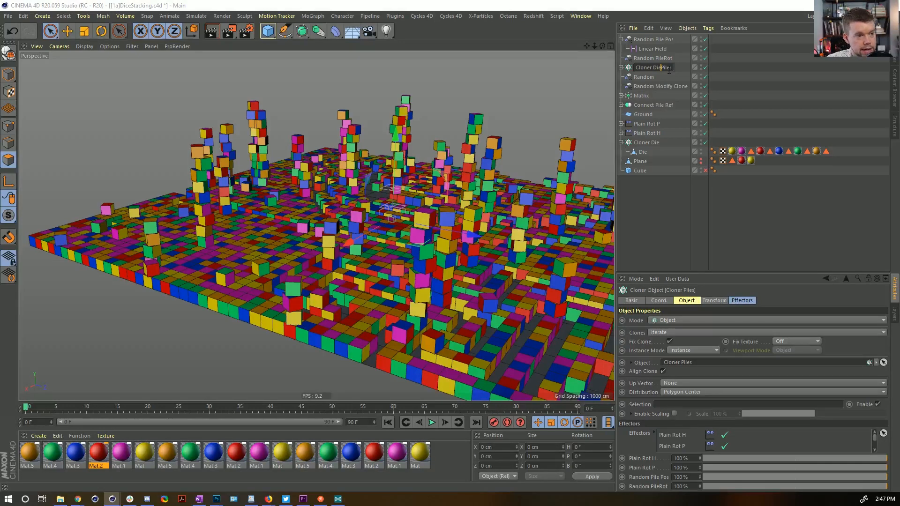
{"action": "key", "text": "Return"}
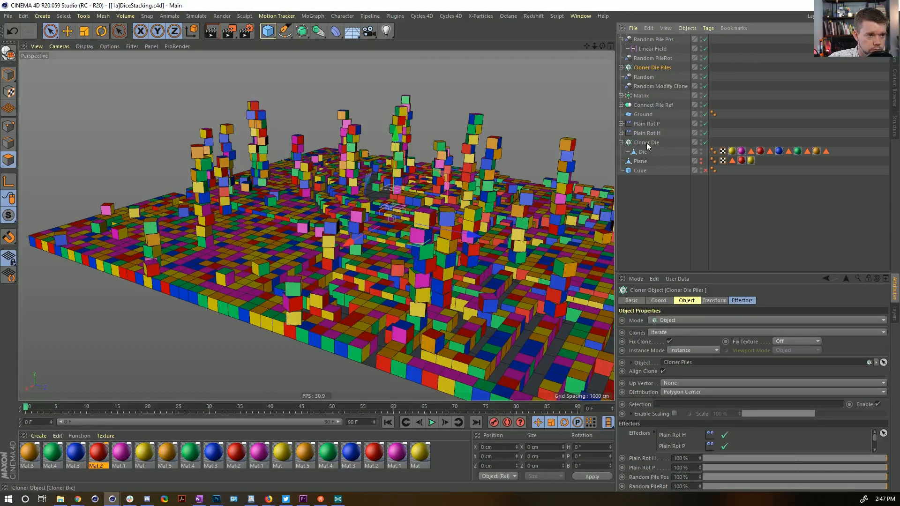
Step: Move Cloner Die directly below Cloner Die Piles in the object list and select the Ground plane
{"action": "left_click_drag", "start_coordinate": [645, 143], "coordinate": [638, 76]}
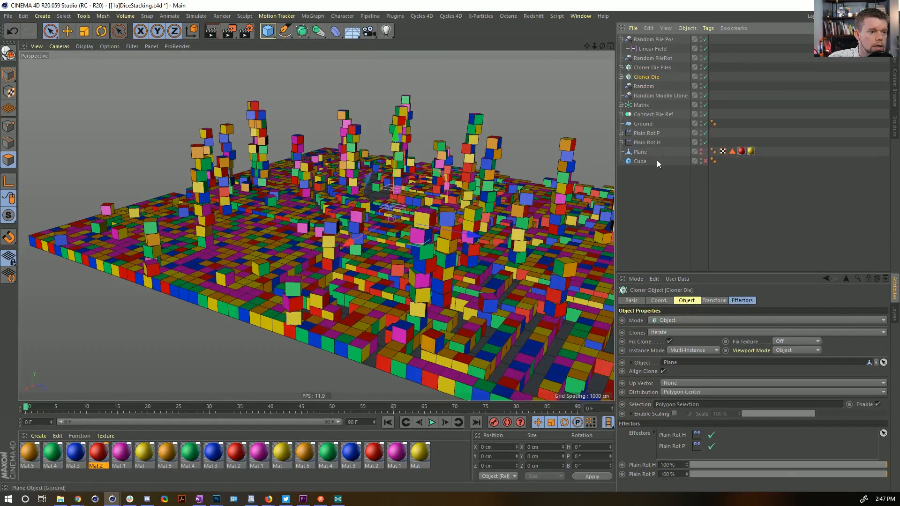
{"action": "right_click", "coordinate": [640, 124]}
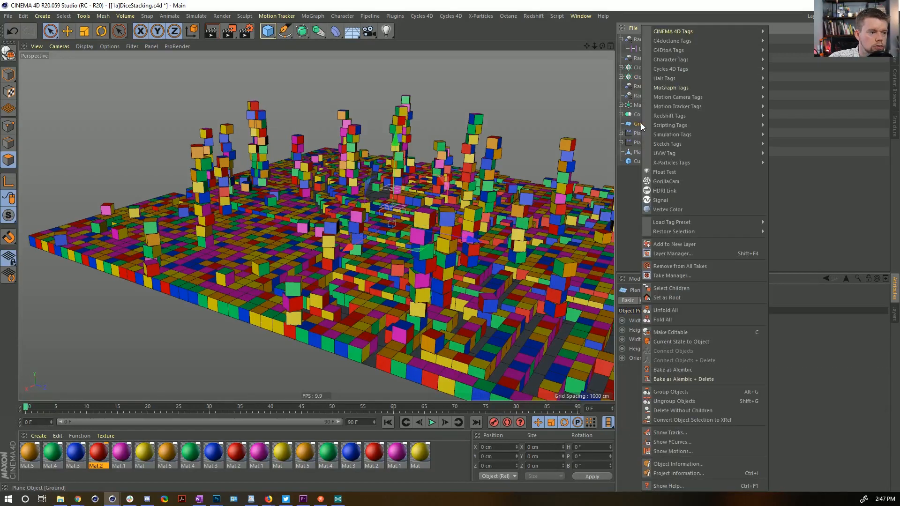
{"action": "left_click", "coordinate": [519, 40]}
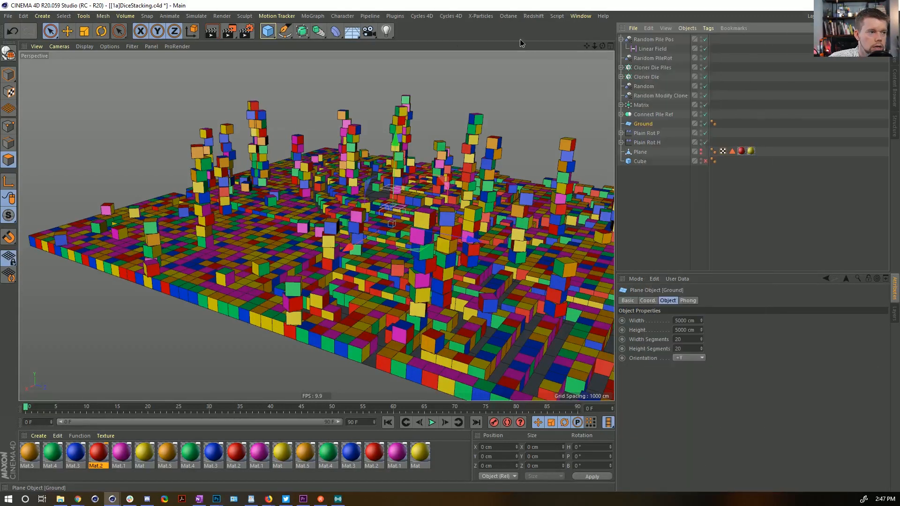
Step: Add a Floor object at Y position -50 cm and turn off its visibility in the editor and renderer
{"action": "left_click", "coordinate": [356, 32]}
{"action": "left_click", "coordinate": [489, 456]}
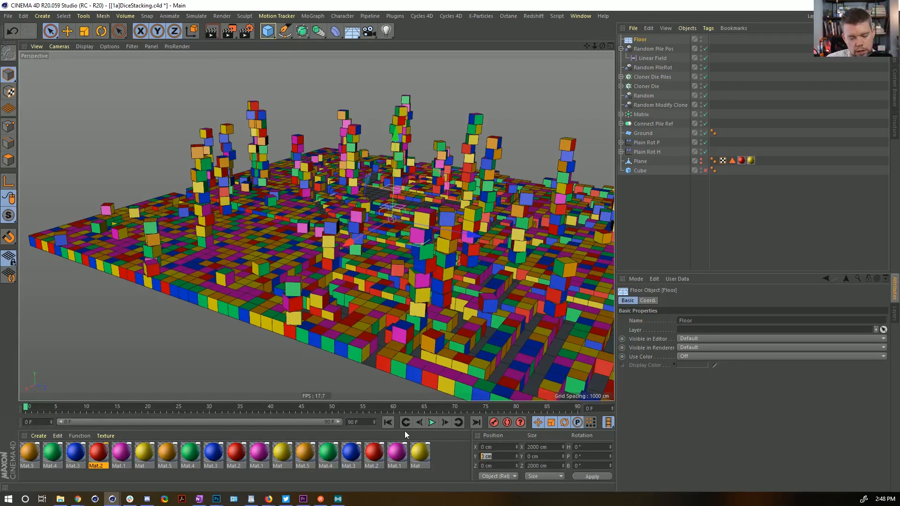
{"action": "type", "text": "-50"}
{"action": "key", "text": "Return"}
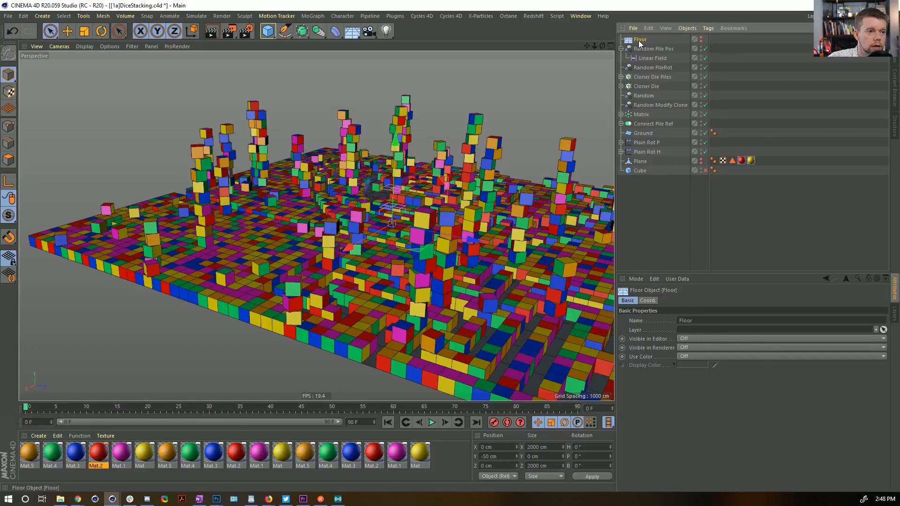
Step: Add a dynamics body simulation tag to the Floor object
{"action": "right_click", "coordinate": [641, 40]}
{"action": "mouse_move", "coordinate": [675, 135]}
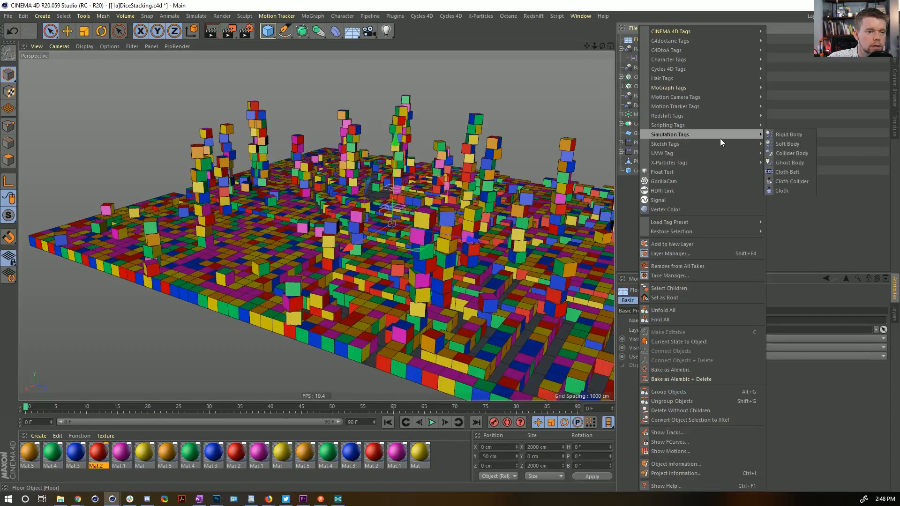
{"action": "left_click", "coordinate": [797, 136]}
{"action": "left_click", "coordinate": [654, 78]}
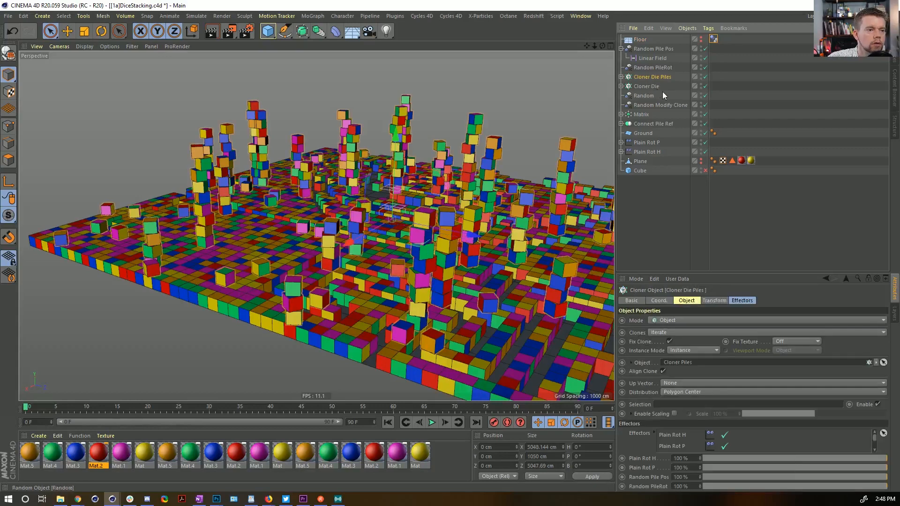
{"action": "left_click", "coordinate": [653, 87], "text": "ctrl"}
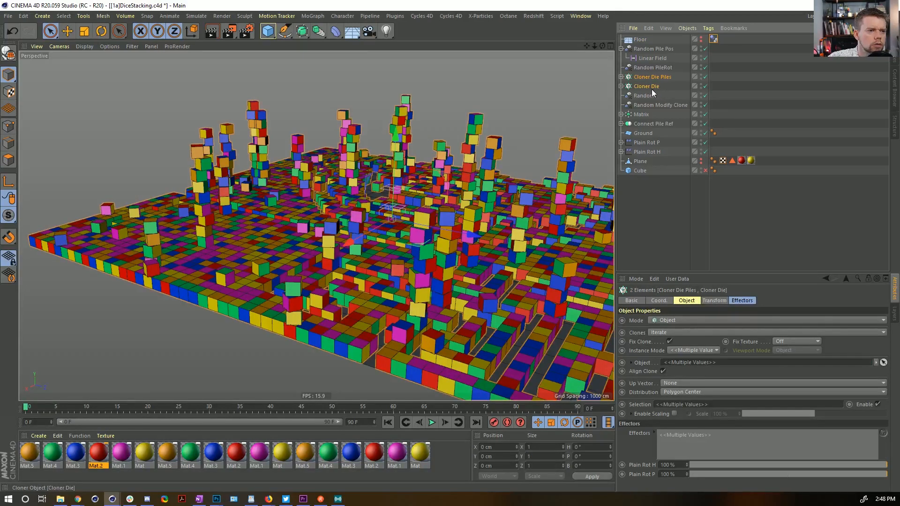
{"action": "right_click", "coordinate": [651, 88]}
{"action": "mouse_move", "coordinate": [698, 153]}
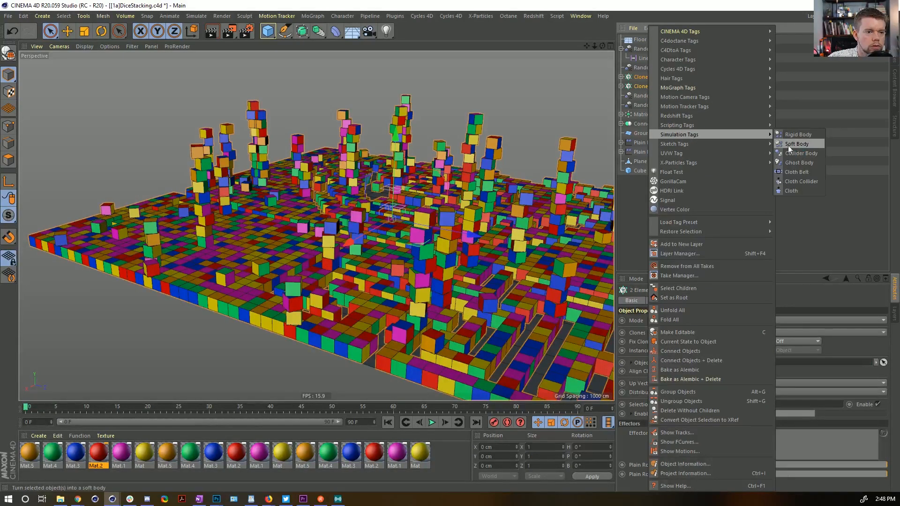
{"action": "left_click", "coordinate": [623, 86]}
Step: Apply Rigid Body tags to the Die objects inside both Cloner Die Piles and Cloner Die
{"action": "left_click", "coordinate": [621, 87]}
{"action": "left_click", "coordinate": [620, 77]}
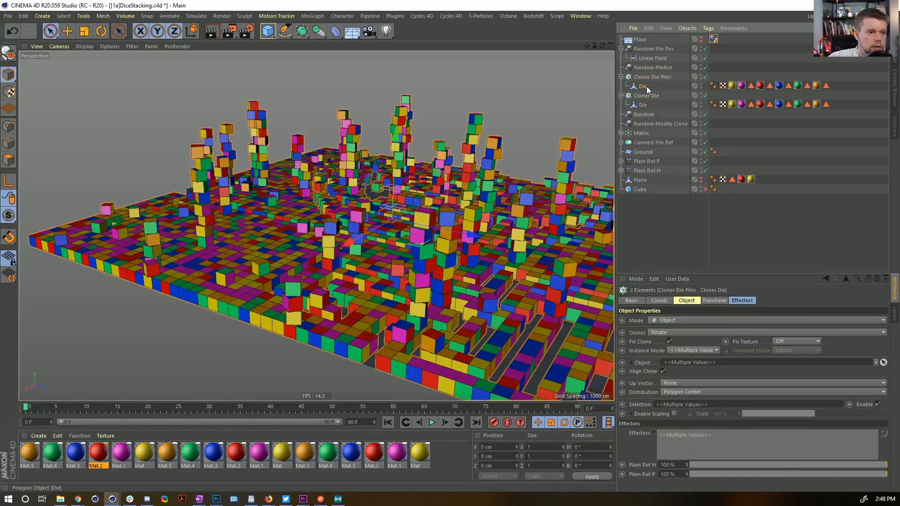
{"action": "left_click", "coordinate": [646, 86]}
{"action": "left_click", "coordinate": [642, 106], "text": "ctrl"}
{"action": "right_click", "coordinate": [643, 106]}
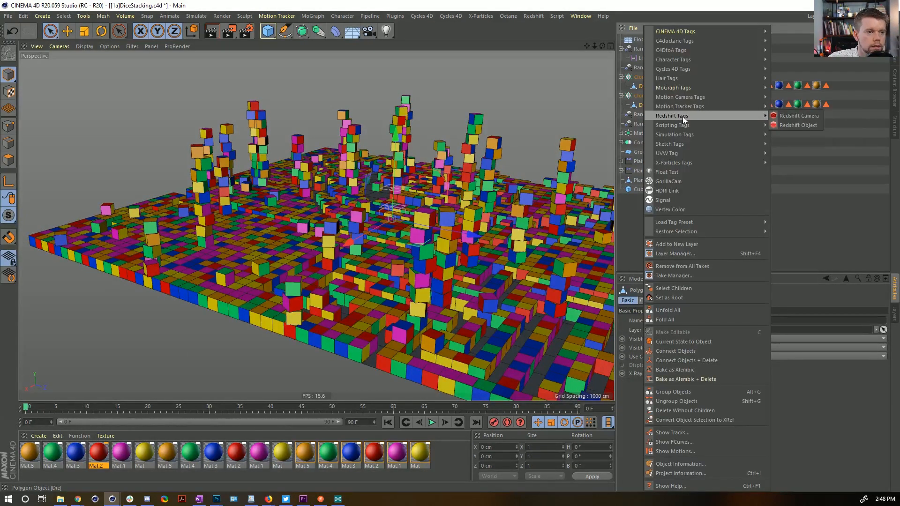
{"action": "mouse_move", "coordinate": [685, 89]}
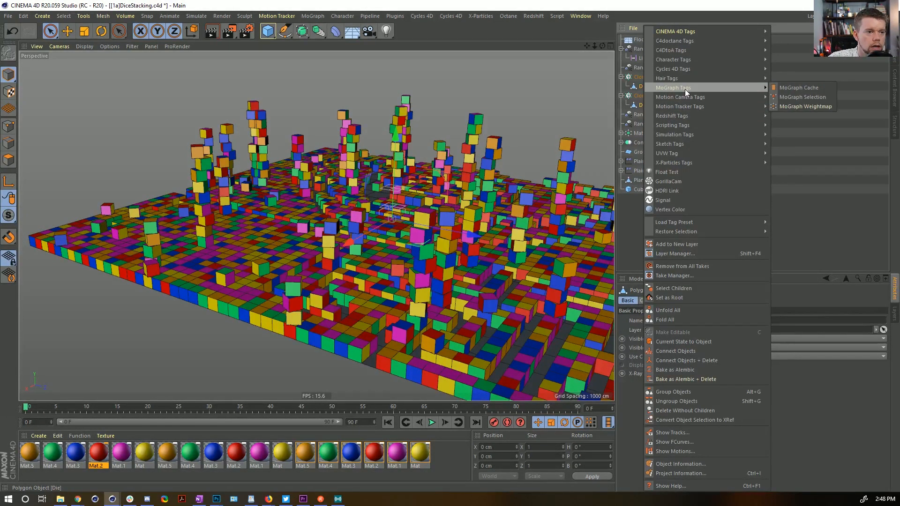
{"action": "mouse_move", "coordinate": [685, 136]}
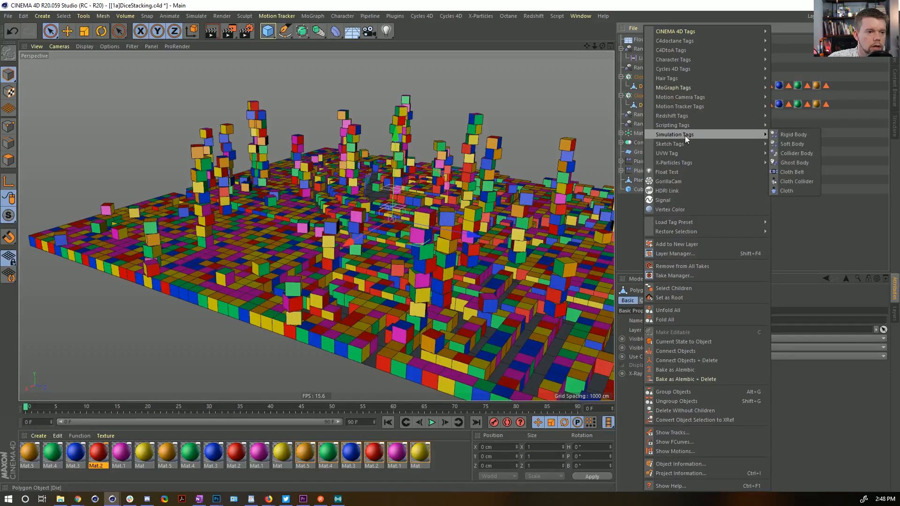
{"action": "left_click", "coordinate": [792, 134]}
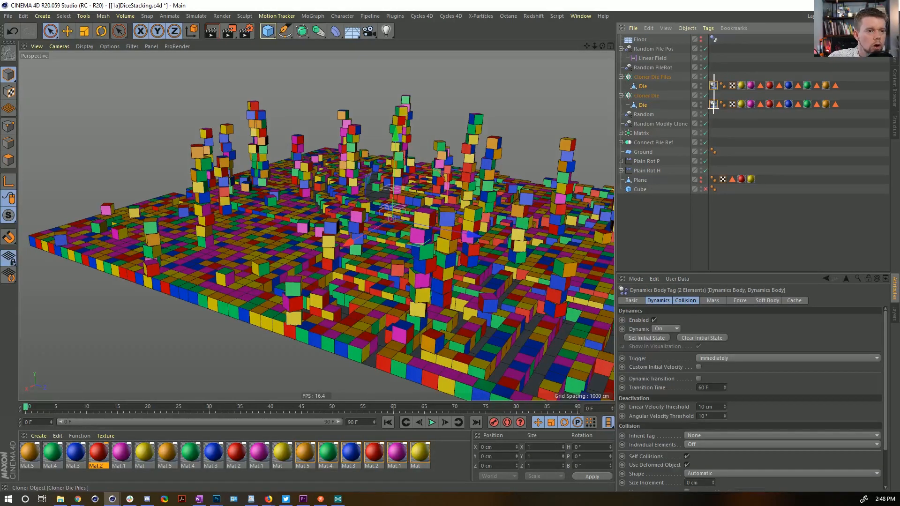
Step: Set the collision shape to Box on both Die objects' dynamics tags together
{"action": "left_click_drag", "start_coordinate": [712, 108], "coordinate": [715, 114]}
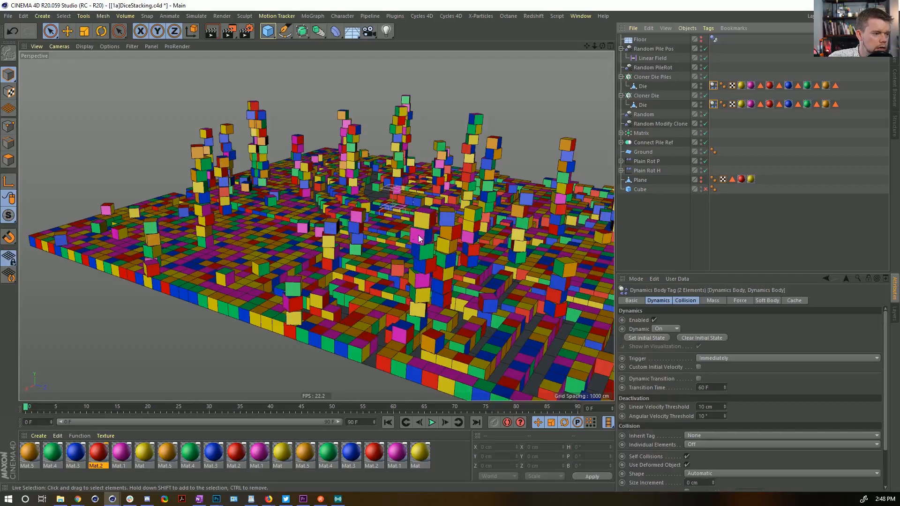
{"action": "left_click", "coordinate": [687, 302]}
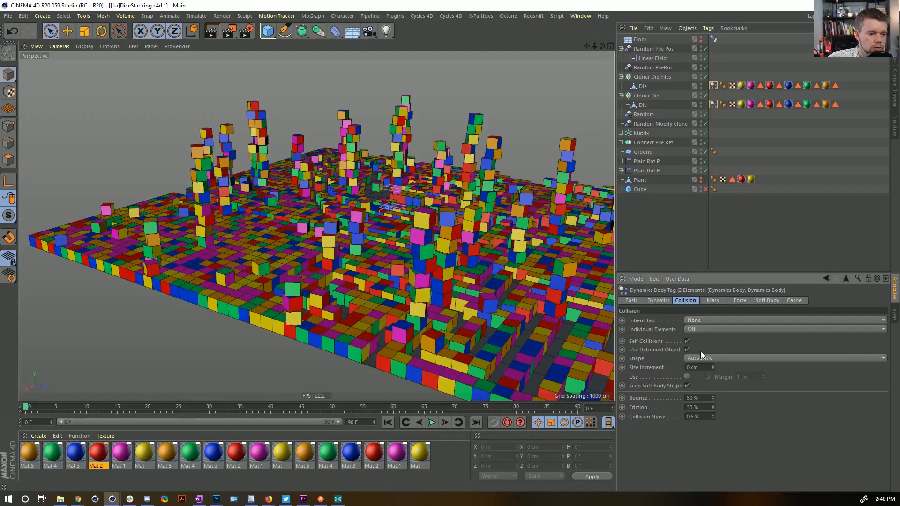
{"action": "left_click", "coordinate": [658, 301]}
{"action": "left_click", "coordinate": [682, 302]}
{"action": "left_click", "coordinate": [690, 358]}
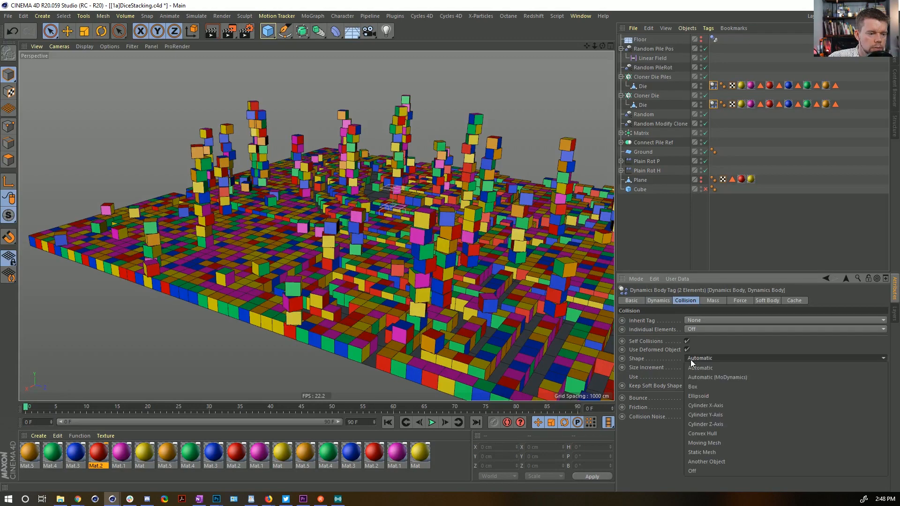
{"action": "left_click", "coordinate": [718, 390]}
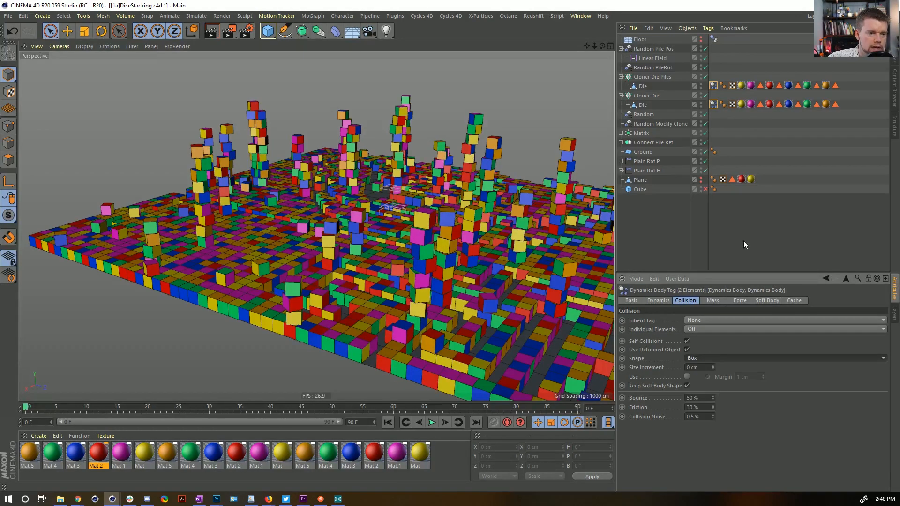
{"action": "left_click", "coordinate": [743, 240]}
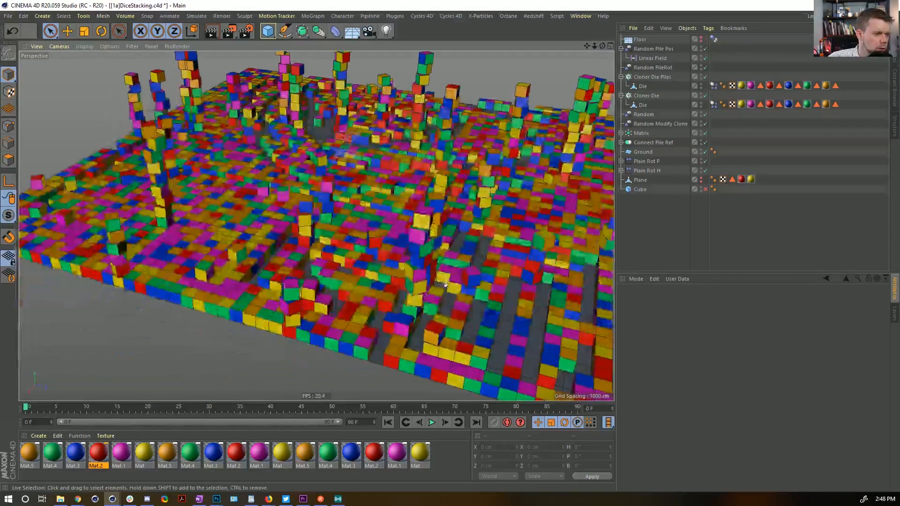
Step: Save the scene as a new version named [1b]DiceStacking.c4d
{"action": "left_click_drag", "start_coordinate": [385, 212], "coordinate": [431, 220], "text": "alt"}
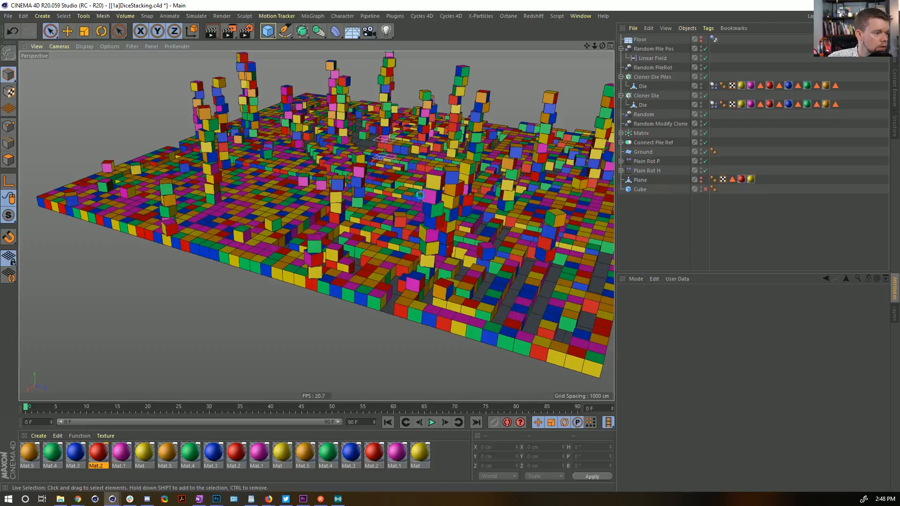
{"action": "key", "text": "ctrl+shift+s"}
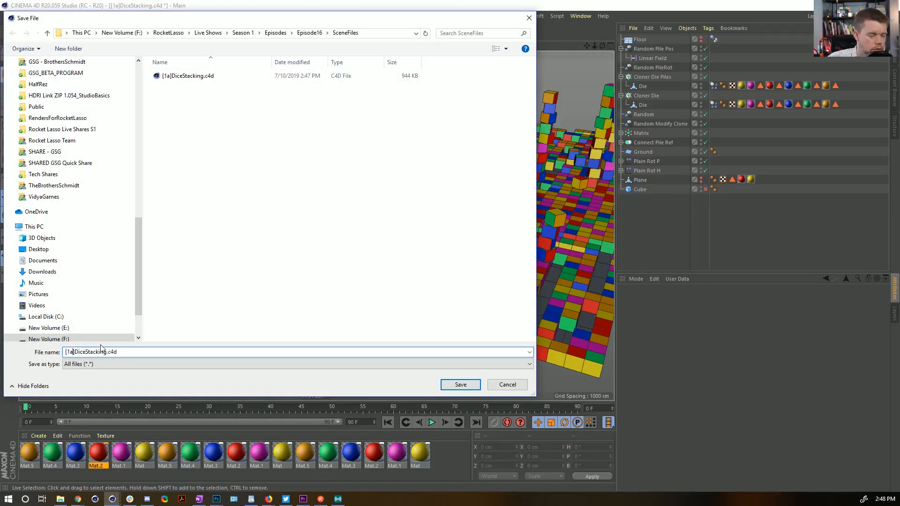
{"action": "type", "text": "b"}
{"action": "key", "text": "Return"}
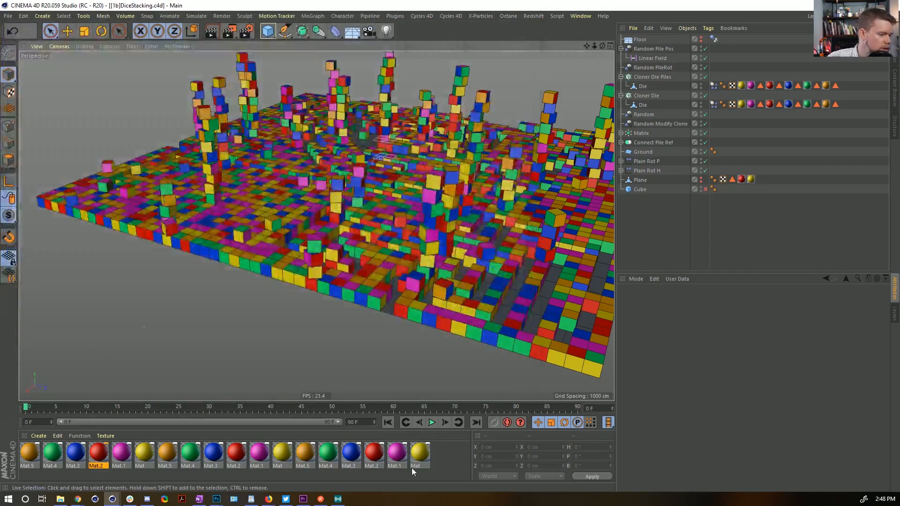
Step: Play the dice simulation twice from the first frame and return to the start of the animation
{"action": "left_click", "coordinate": [431, 423]}
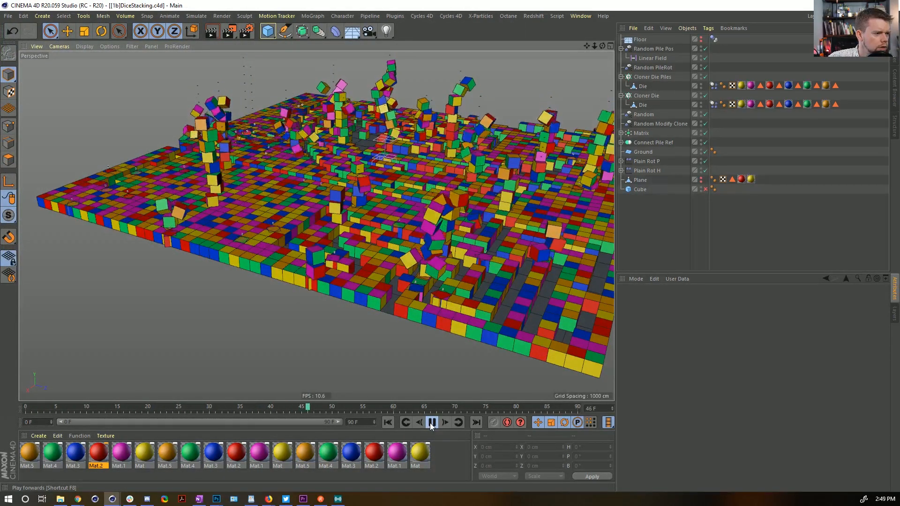
{"action": "left_click", "coordinate": [431, 422]}
{"action": "left_click", "coordinate": [387, 423]}
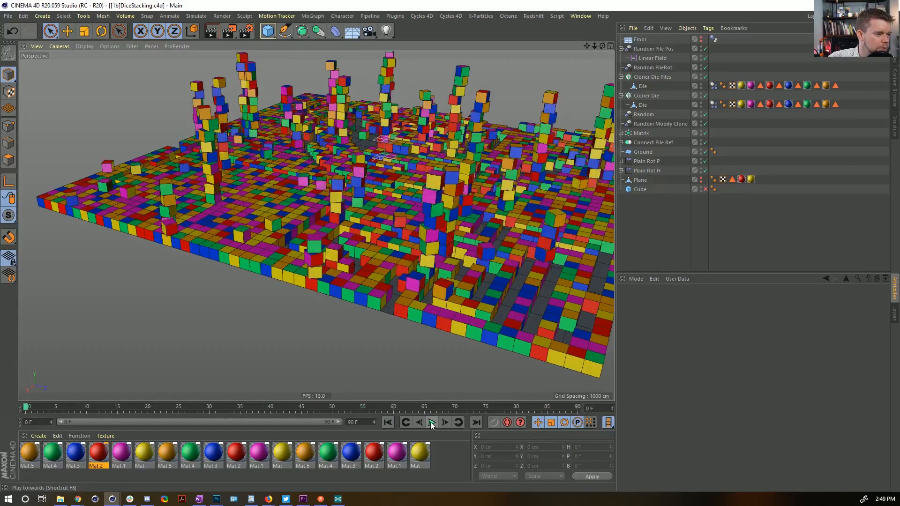
{"action": "left_click", "coordinate": [428, 423]}
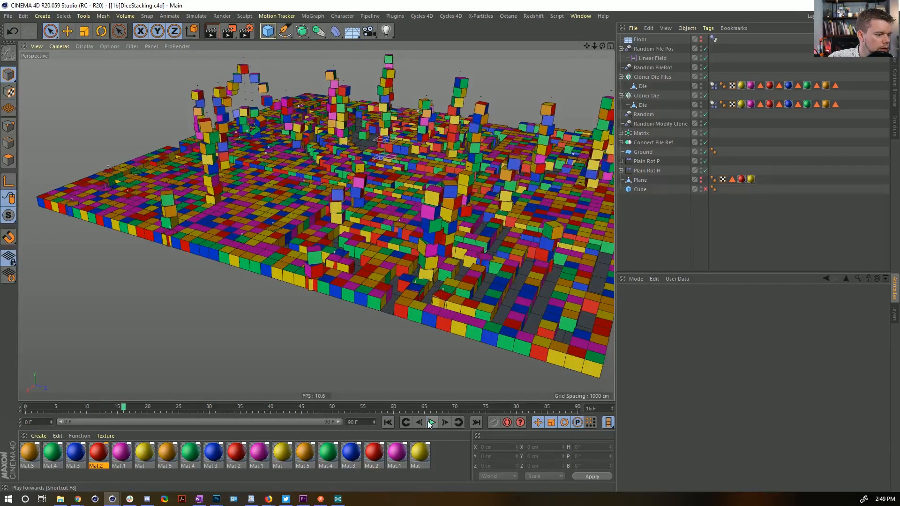
{"action": "left_click", "coordinate": [389, 422]}
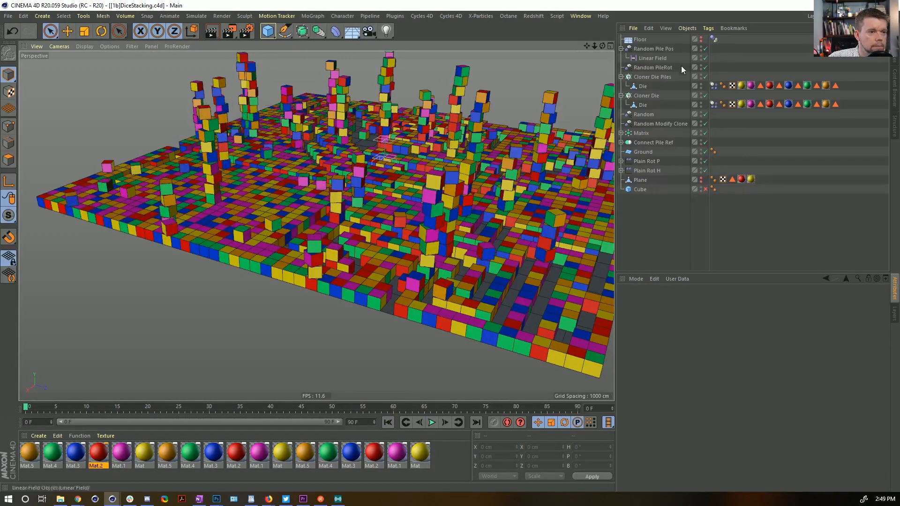
{"action": "left_click", "coordinate": [646, 96]}
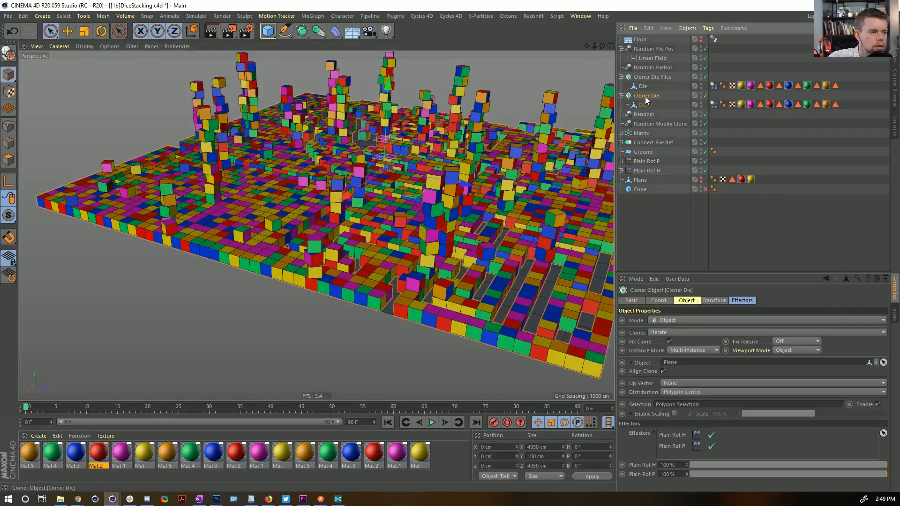
{"action": "left_click", "coordinate": [705, 95]}
{"action": "left_click", "coordinate": [705, 95]}
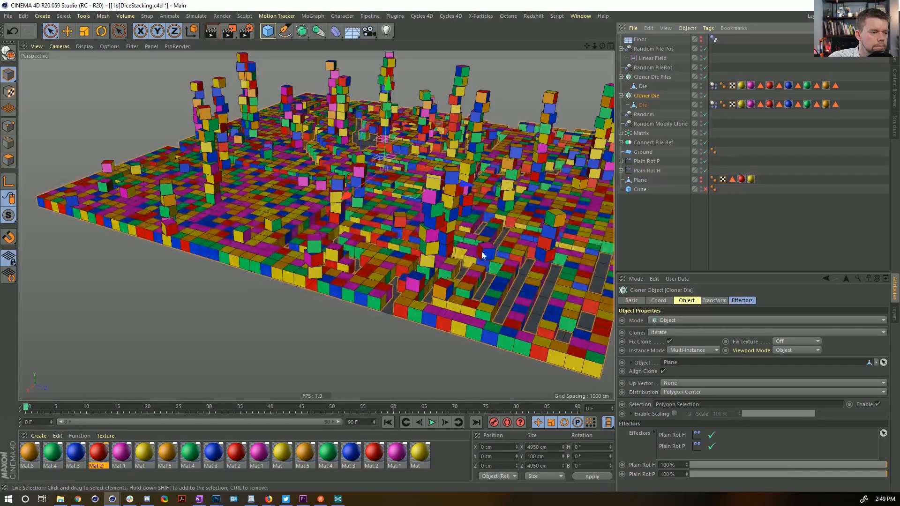
Step: Replay the simulation with the whole dice floor in view to examine how the stacks collapse, then rewind to frame 0
{"action": "left_click_drag", "start_coordinate": [445, 296], "coordinate": [453, 277], "text": "alt"}
{"action": "middle_click_drag", "start_coordinate": [454, 248], "coordinate": [451, 277], "text": "alt"}
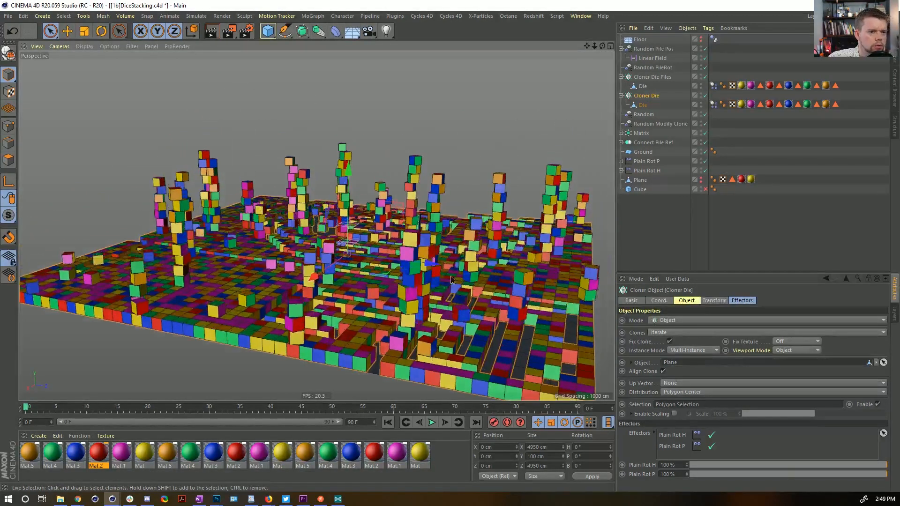
{"action": "left_click_drag", "start_coordinate": [451, 280], "coordinate": [447, 304], "text": "alt"}
{"action": "middle_click_drag", "start_coordinate": [447, 304], "coordinate": [453, 262], "text": "alt"}
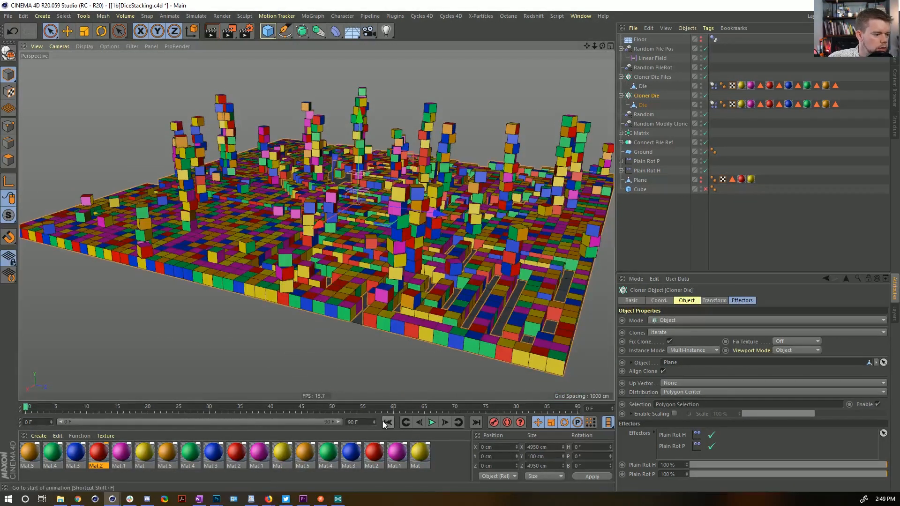
{"action": "left_click", "coordinate": [432, 423]}
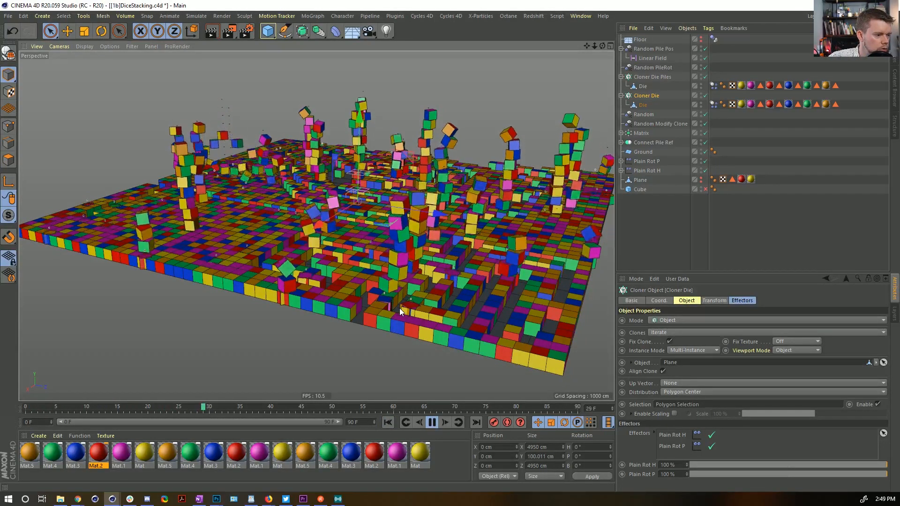
{"action": "left_click", "coordinate": [432, 422]}
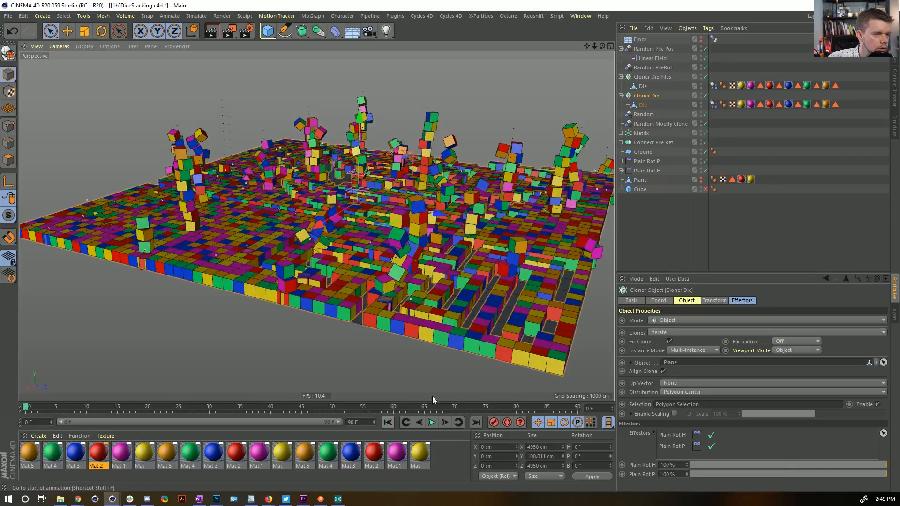
{"action": "left_click", "coordinate": [387, 422]}
Step: Review the collision and dynamics settings of both Die tags and the Cloner Die Piles settings
{"action": "left_click_drag", "start_coordinate": [710, 75], "coordinate": [712, 121]}
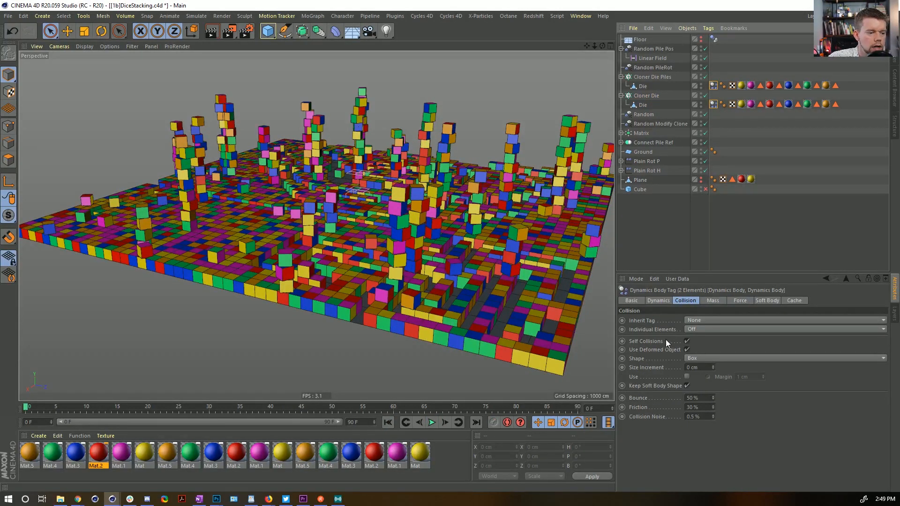
{"action": "left_click", "coordinate": [658, 301]}
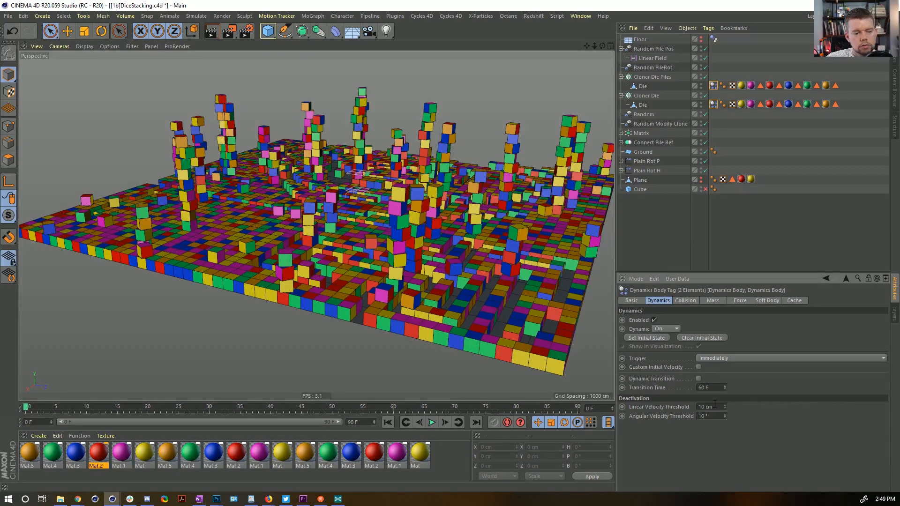
{"action": "left_click", "coordinate": [650, 76]}
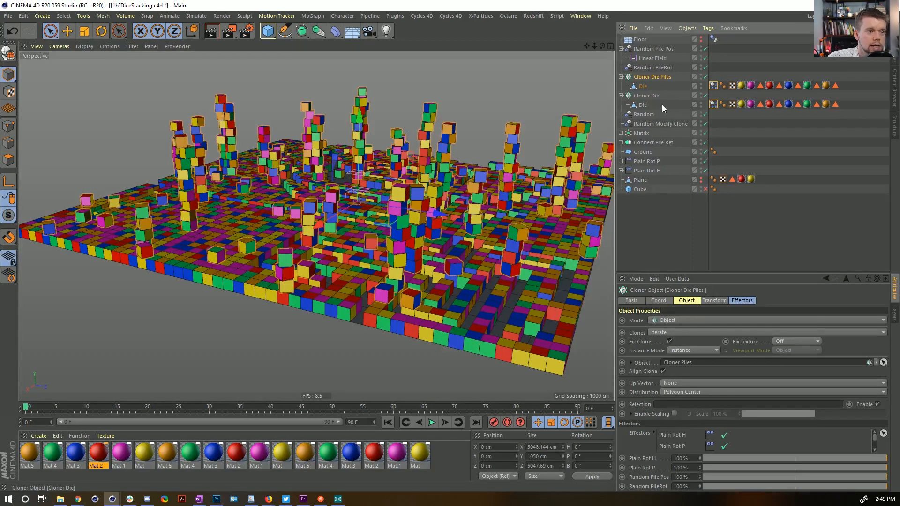
Step: Resize the Die under Cloner Die Piles to 99 cm in X, Y and Z while in polygon mode
{"action": "left_click", "coordinate": [641, 87]}
{"action": "left_click", "coordinate": [641, 106], "text": "ctrl"}
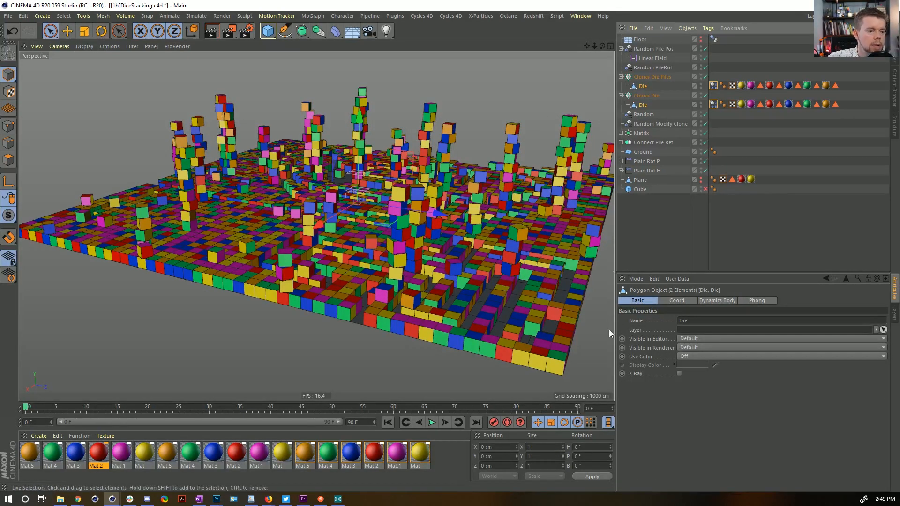
{"action": "left_click", "coordinate": [682, 300]}
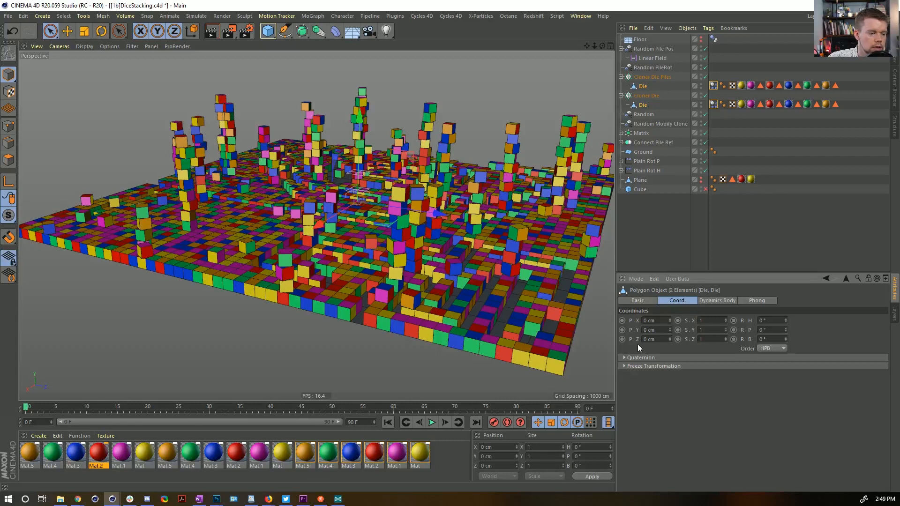
{"action": "left_click", "coordinate": [12, 160]}
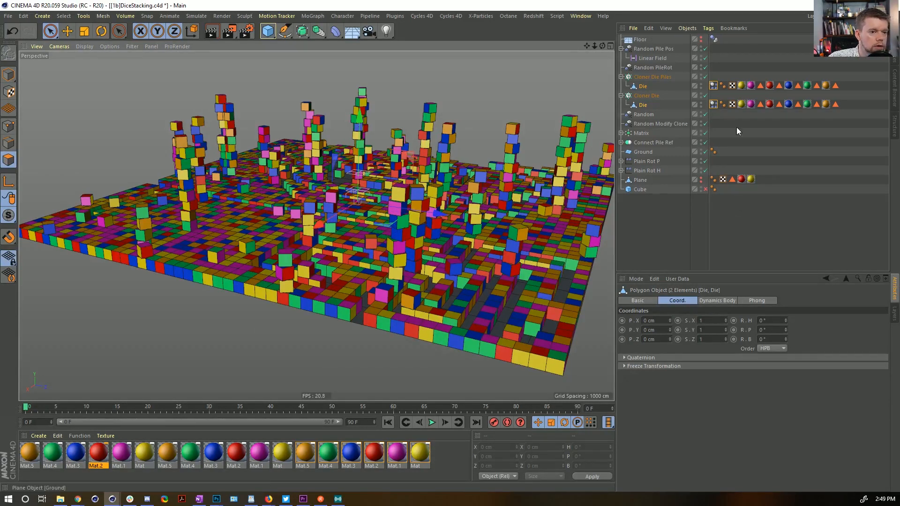
{"action": "left_click", "coordinate": [643, 86]}
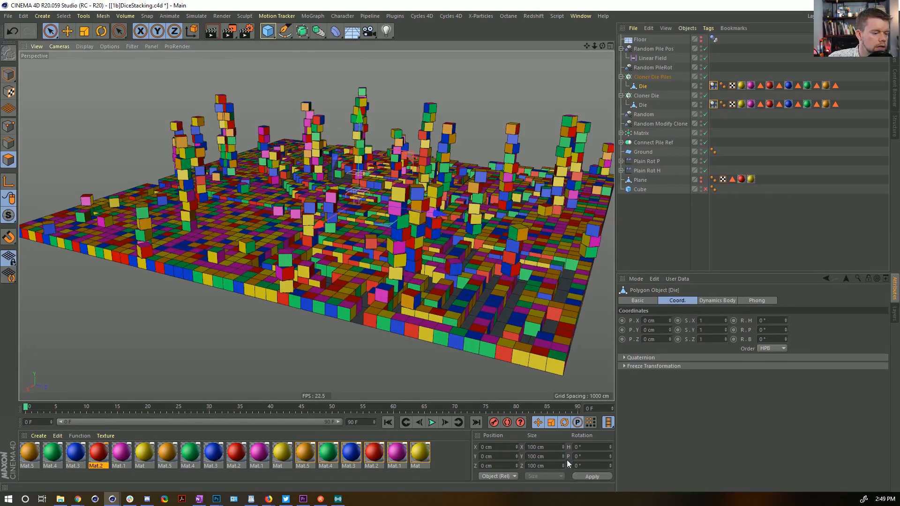
{"action": "left_click", "coordinate": [562, 449]}
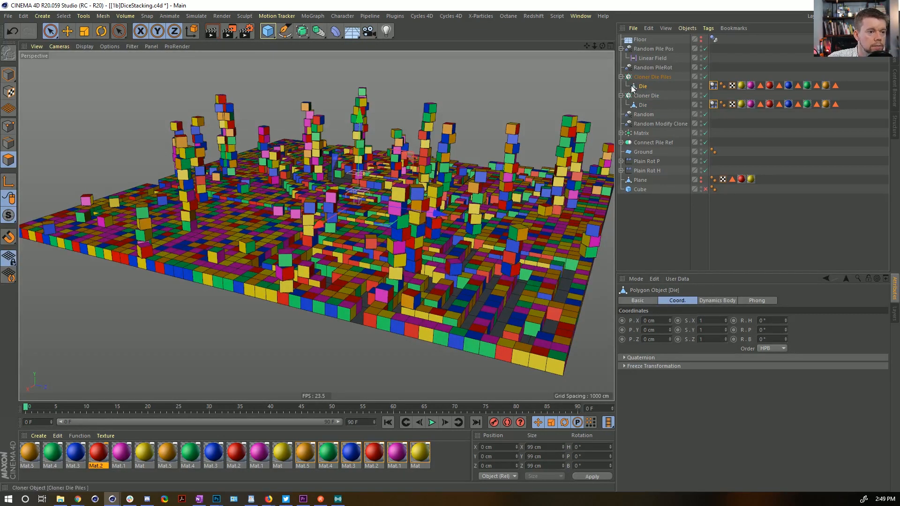
Step: Replace the original Die under Cloner Die with a copy of the resized Die from Cloner Die Piles
{"action": "left_click_drag", "start_coordinate": [645, 102], "coordinate": [645, 104], "text": "ctrl"}
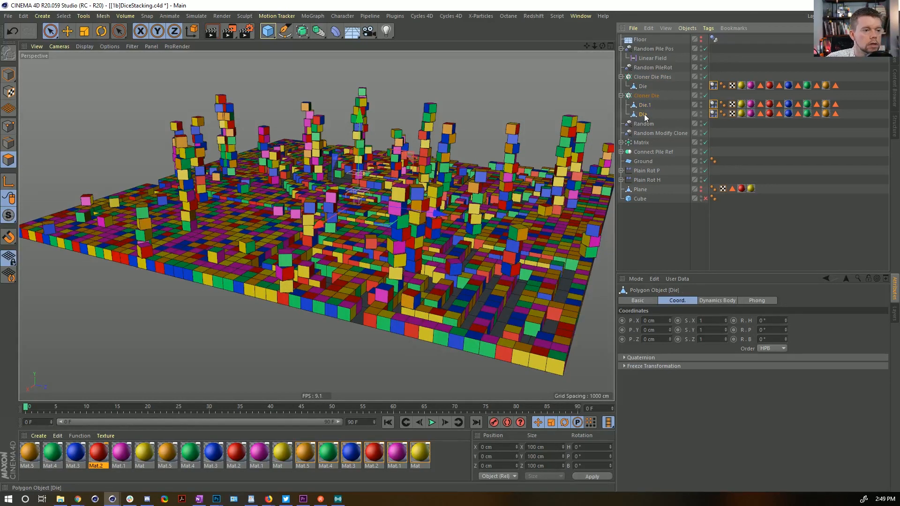
{"action": "key", "text": "Delete"}
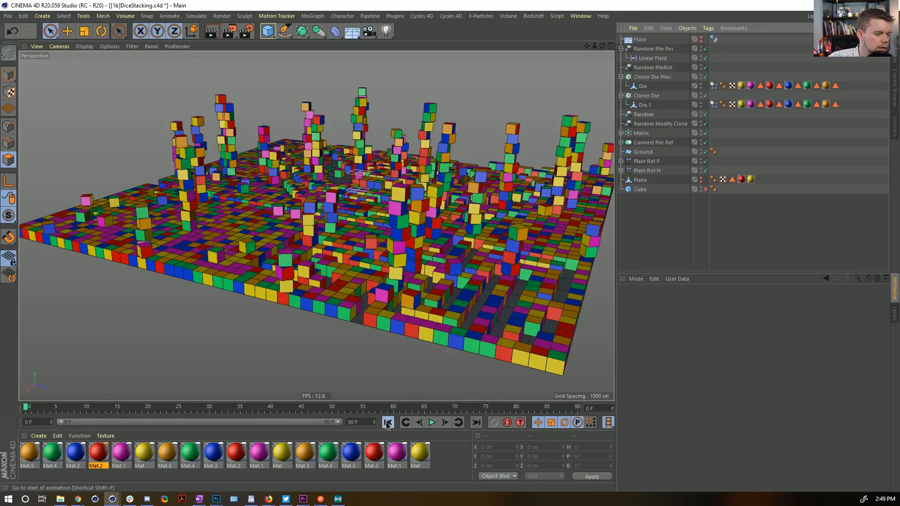
Step: Play the simulation with the smaller dice, then inspect the spacing between the dice and the floor up close
{"action": "left_click", "coordinate": [431, 422]}
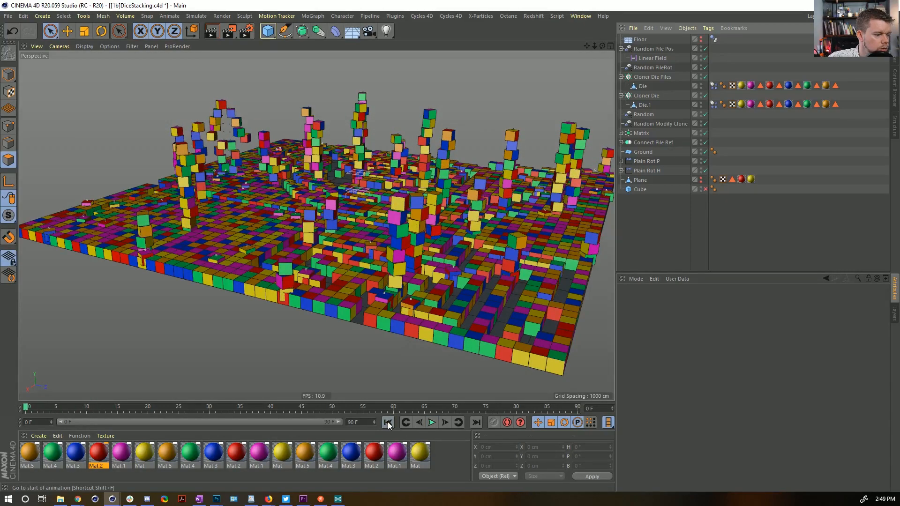
{"action": "scroll", "coordinate": [281, 324], "scroll_direction": "up", "scroll_amount": 10}
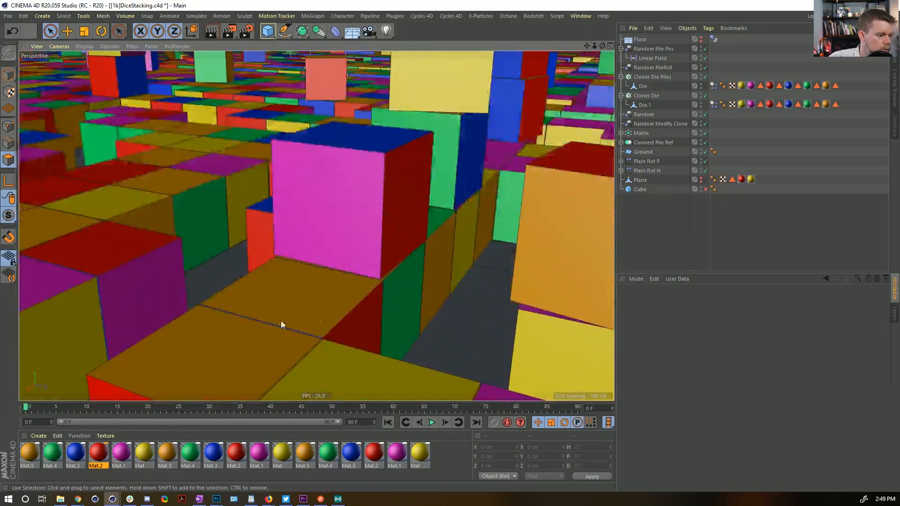
{"action": "left_click_drag", "start_coordinate": [256, 308], "coordinate": [259, 287], "text": "alt"}
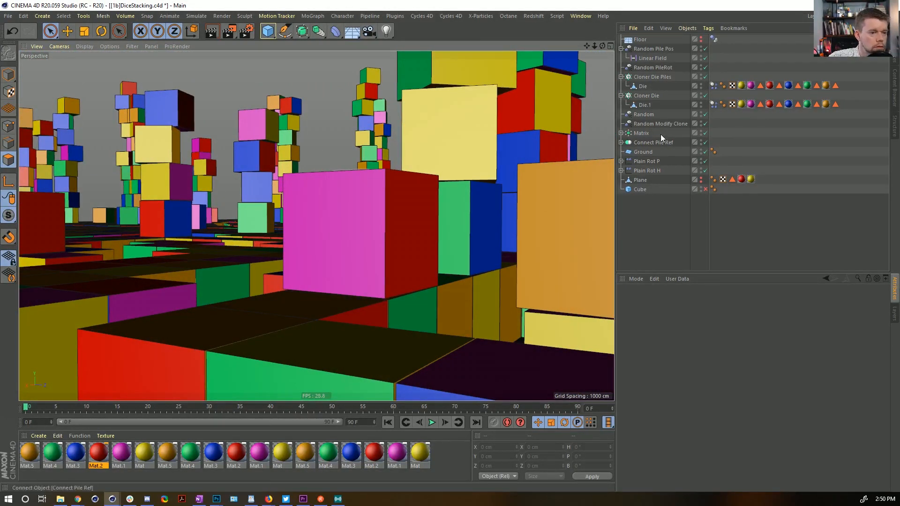
Step: Set the instance mode of both Cloner Die Piles and Cloner Die to Instance
{"action": "left_click", "coordinate": [646, 96]}
{"action": "left_click", "coordinate": [644, 77], "text": "ctrl"}
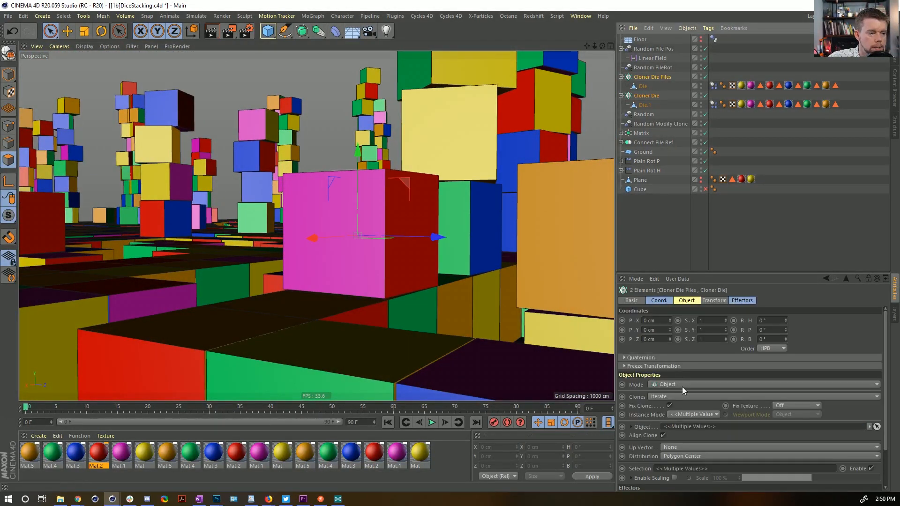
{"action": "left_click", "coordinate": [685, 413]}
{"action": "left_click", "coordinate": [693, 438]}
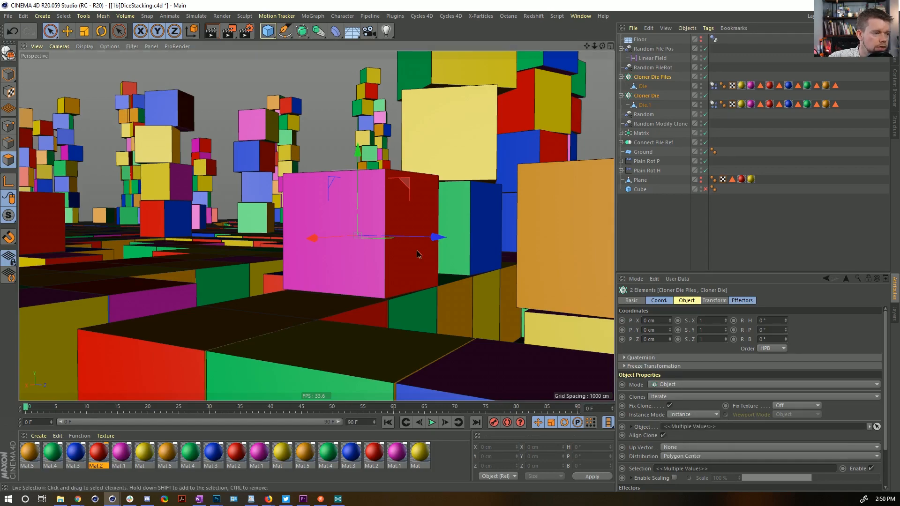
Step: Play the simulation with the whole dice field in view, stopping at frame 30 to check the collapsing stacks
{"action": "scroll", "coordinate": [381, 219], "scroll_direction": "down", "scroll_amount": 3}
{"action": "left_click_drag", "start_coordinate": [381, 219], "coordinate": [403, 214], "text": "alt"}
{"action": "scroll", "coordinate": [403, 215], "scroll_direction": "down", "scroll_amount": 7}
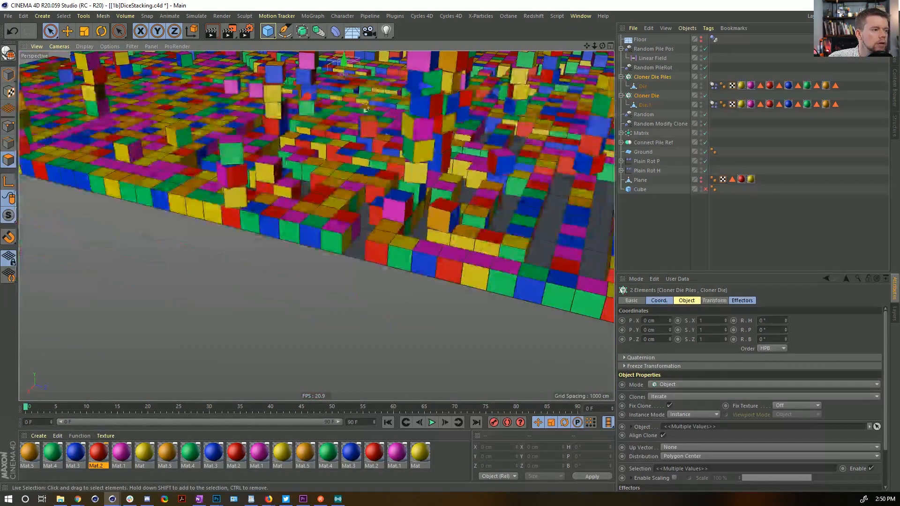
{"action": "left_click_drag", "start_coordinate": [231, 177], "coordinate": [356, 240], "text": "alt"}
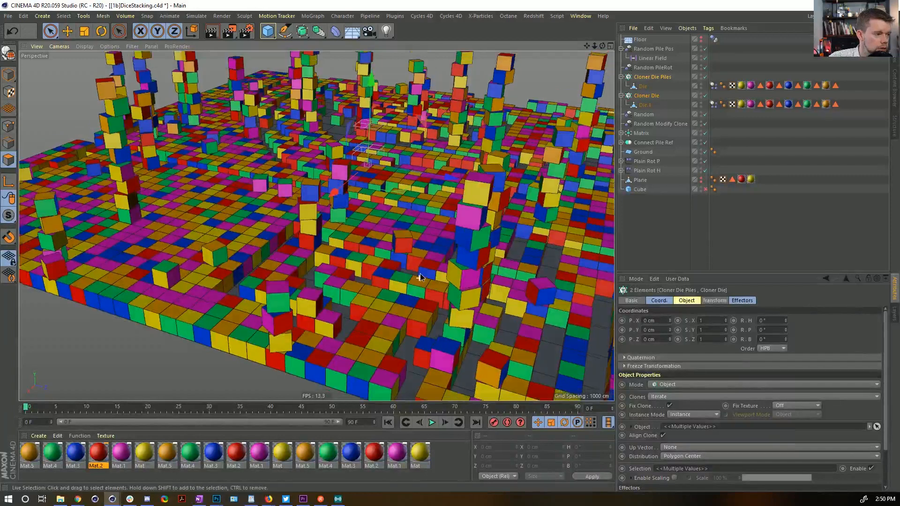
{"action": "left_click_drag", "start_coordinate": [420, 274], "coordinate": [397, 247], "text": "alt"}
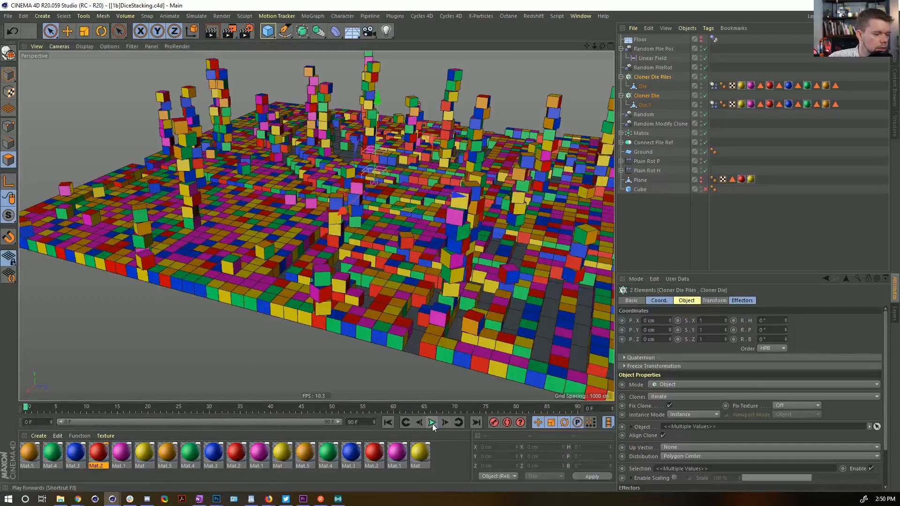
{"action": "left_click", "coordinate": [432, 423]}
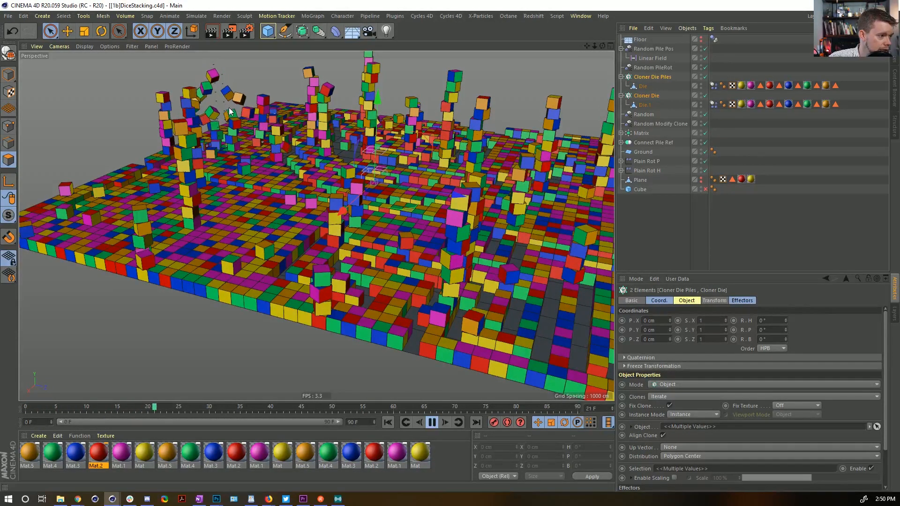
{"action": "left_click", "coordinate": [432, 423]}
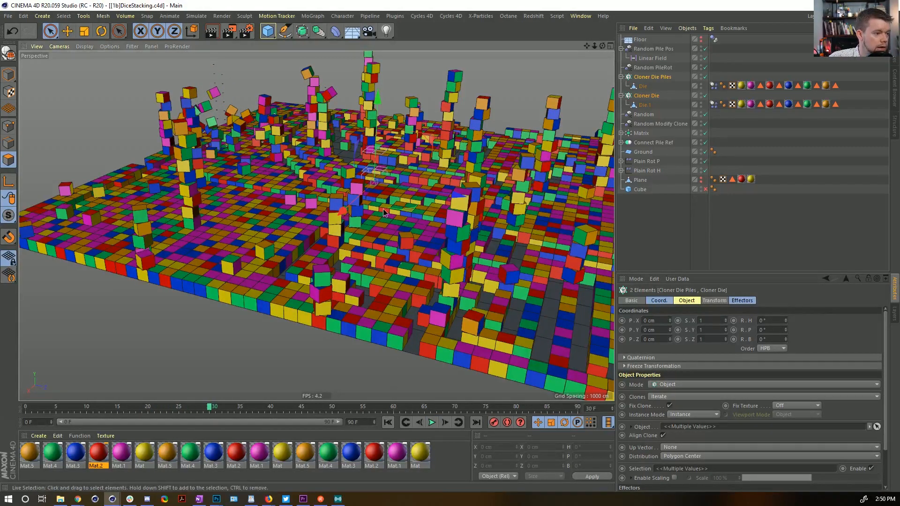
Step: Add a sphere raised to about 2215 cm above the stacks, and give it a Dynamics Body tag
{"action": "scroll", "coordinate": [403, 382], "scroll_direction": "down", "scroll_amount": 3}
{"action": "middle_click_drag", "start_coordinate": [438, 367], "coordinate": [414, 384], "text": "alt"}
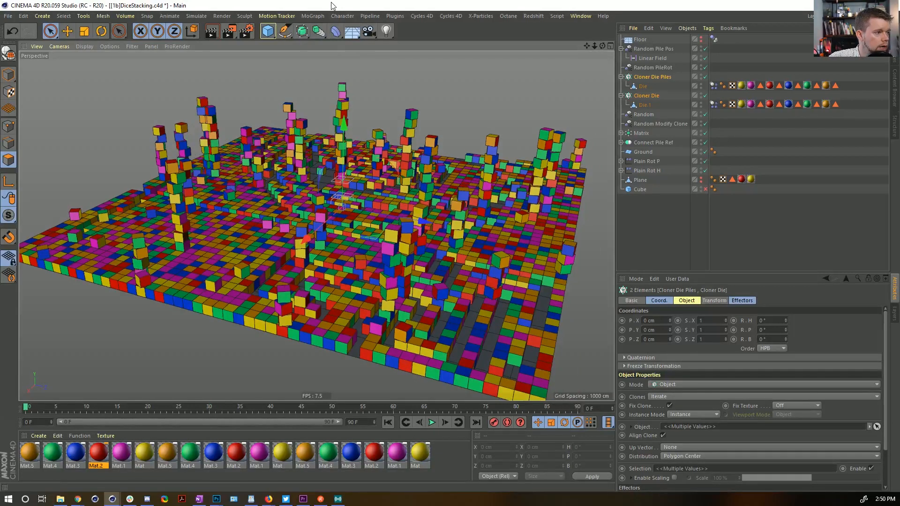
{"action": "left_click", "coordinate": [268, 31]}
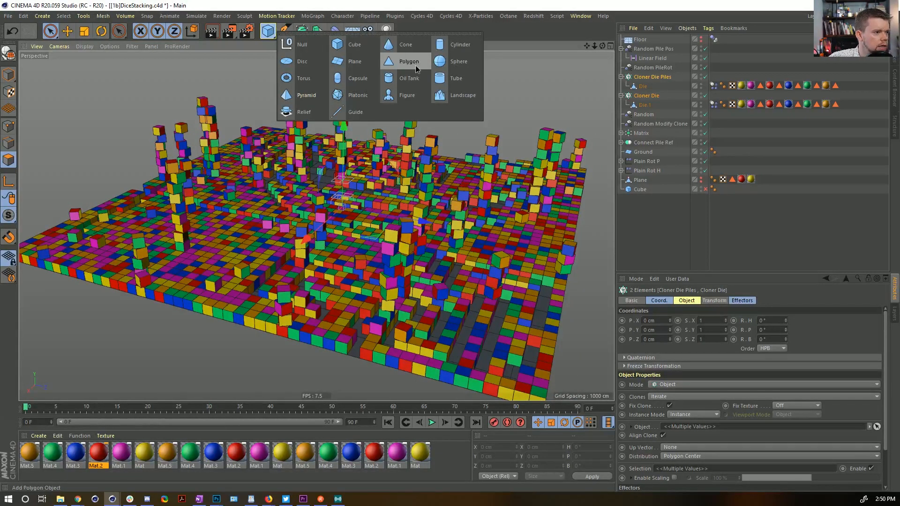
{"action": "left_click", "coordinate": [458, 61]}
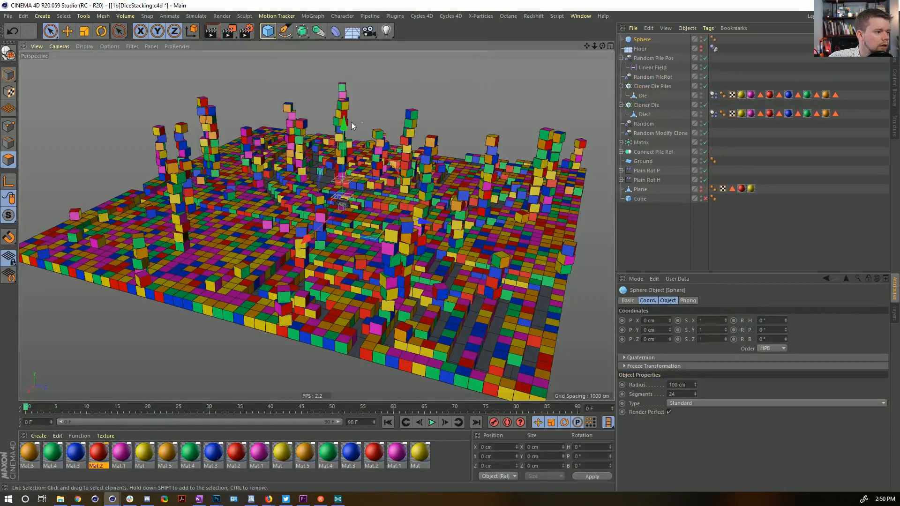
{"action": "left_click_drag", "start_coordinate": [350, 122], "coordinate": [720, 41]}
{"action": "left_click", "coordinate": [685, 300]}
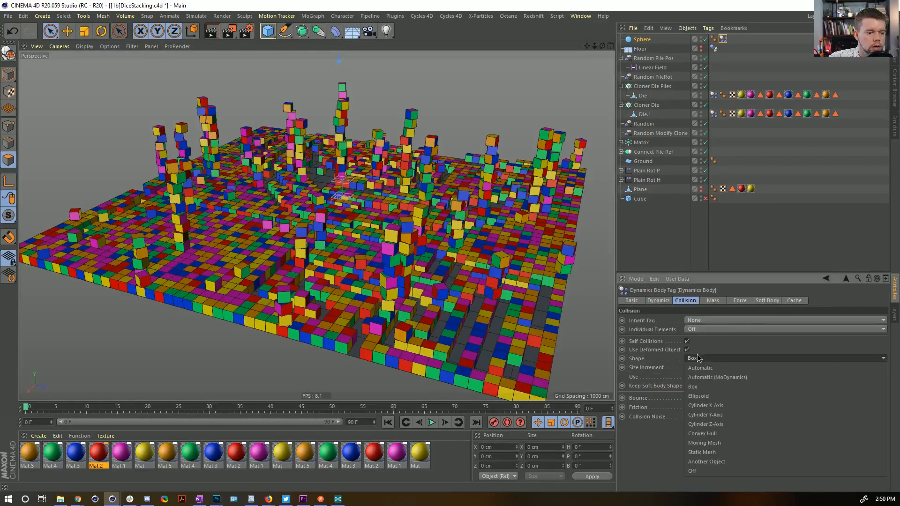
Step: Set the sphere's radius to 1000 cm
{"action": "left_click", "coordinate": [643, 40]}
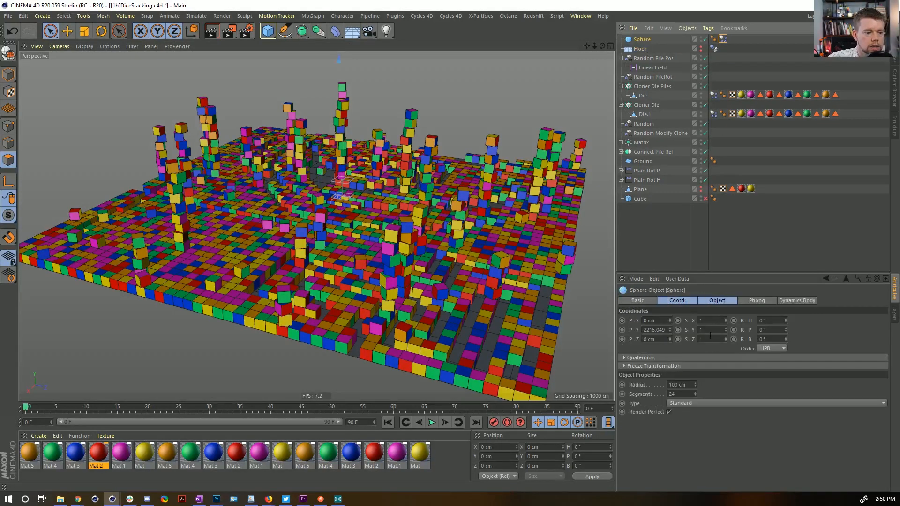
{"action": "left_click", "coordinate": [673, 385]}
{"action": "type", "text": "0"}
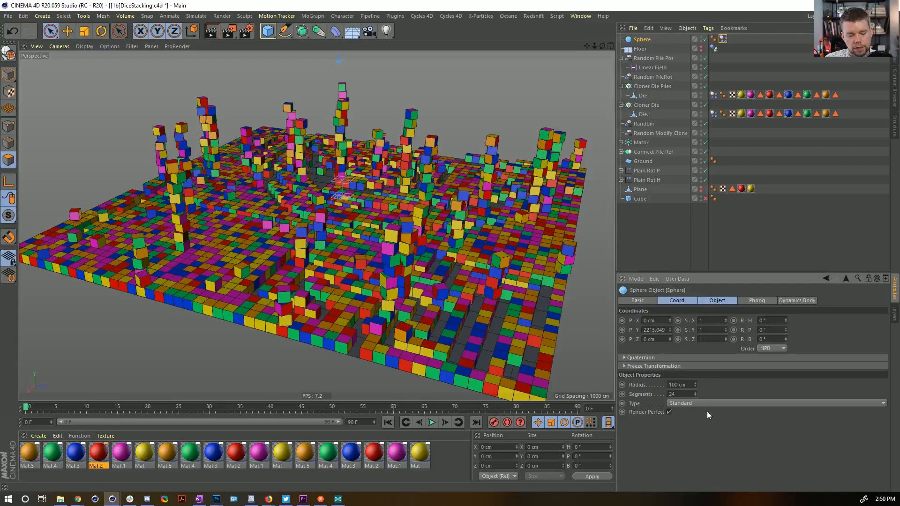
{"action": "key", "text": "Return"}
{"action": "left_click", "coordinate": [779, 239]}
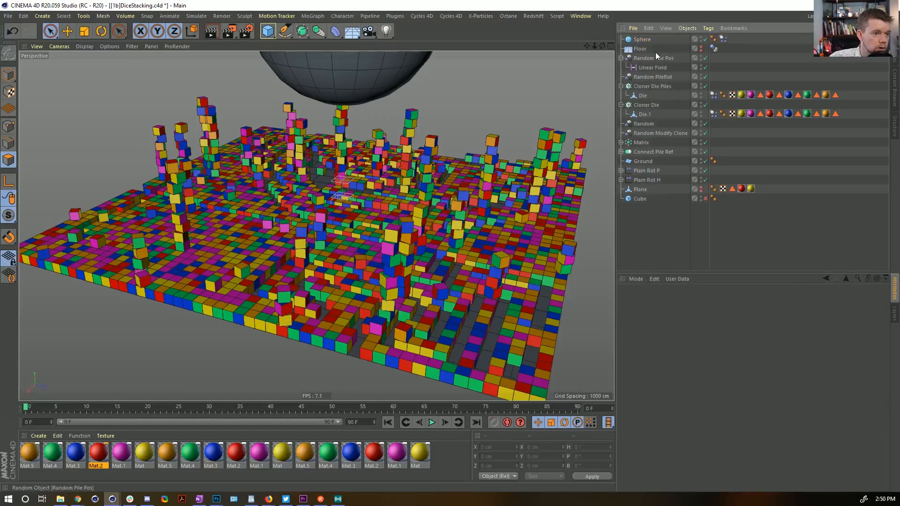
Step: Raise the enlarged sphere to a height of about 2965 cm so it clears the tallest dice stacks
{"action": "left_click", "coordinate": [643, 40]}
{"action": "scroll", "coordinate": [395, 110], "scroll_direction": "down", "scroll_amount": 2}
{"action": "middle_click_drag", "start_coordinate": [386, 187], "coordinate": [382, 300], "text": "alt"}
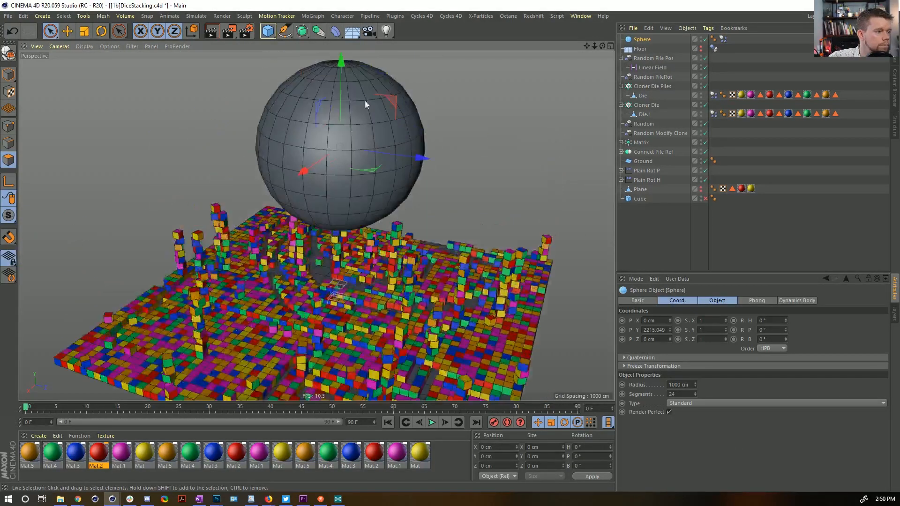
{"action": "left_click_drag", "start_coordinate": [341, 64], "coordinate": [341, 3]}
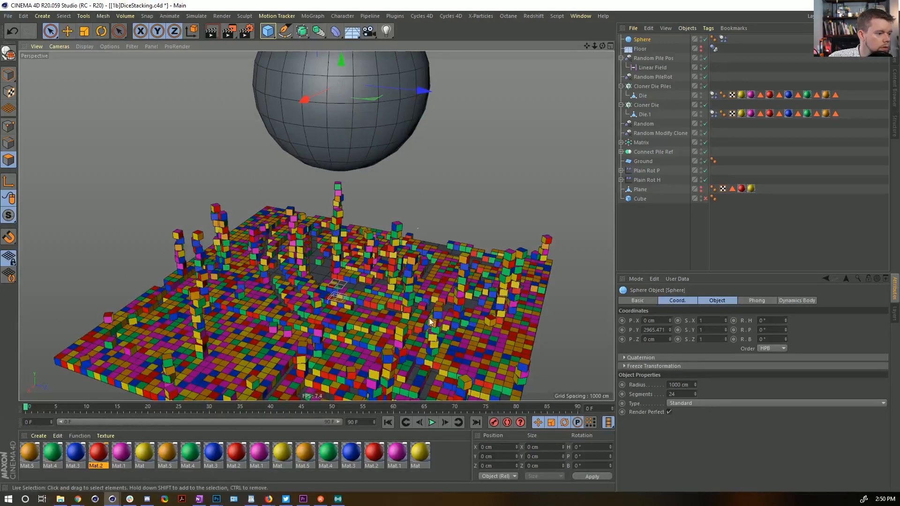
{"action": "middle_click_drag", "start_coordinate": [429, 309], "coordinate": [431, 244], "text": "alt"}
Step: Add a Display tag to the sphere and set its shading mode to Lines
{"action": "right_click", "coordinate": [640, 38]}
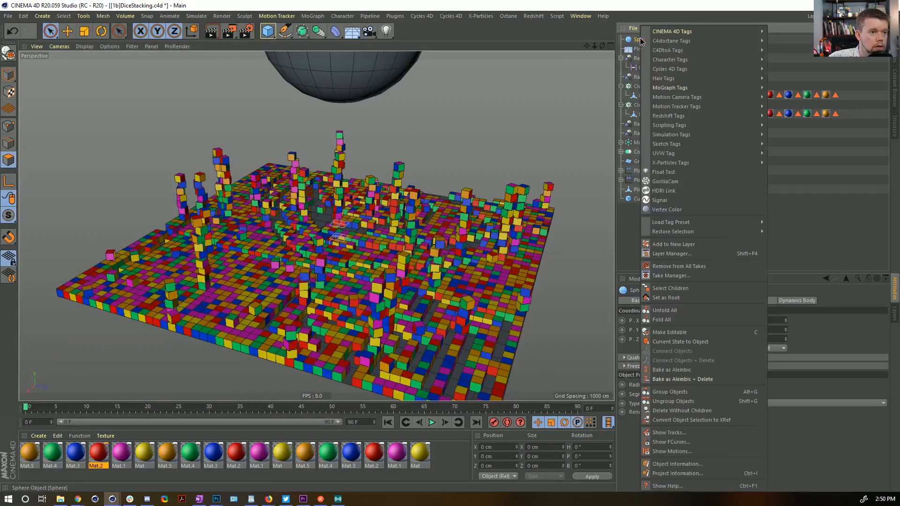
{"action": "mouse_move", "coordinate": [704, 31]}
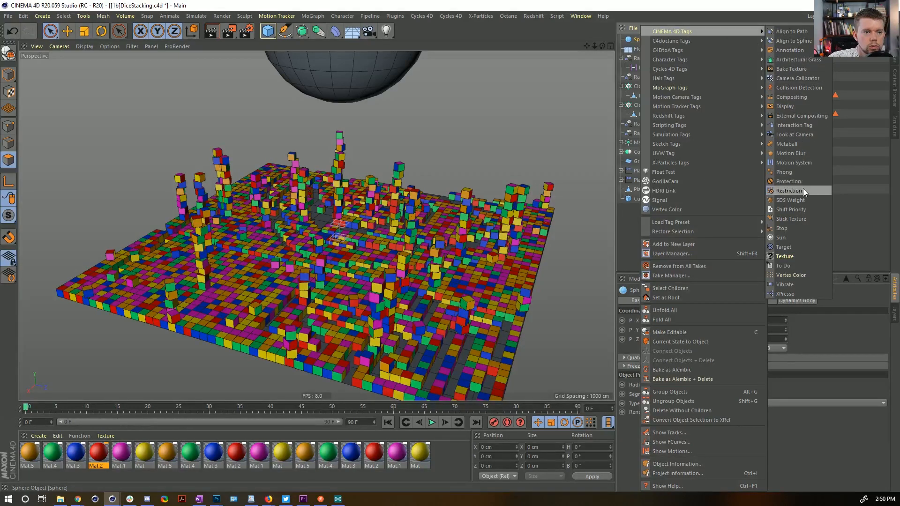
{"action": "left_click", "coordinate": [795, 109]}
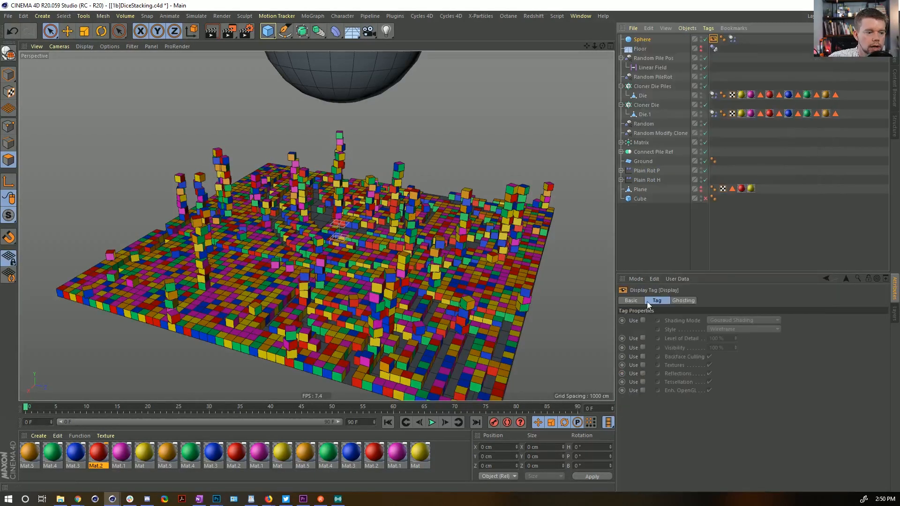
{"action": "left_click", "coordinate": [642, 320]}
{"action": "left_click", "coordinate": [732, 320]}
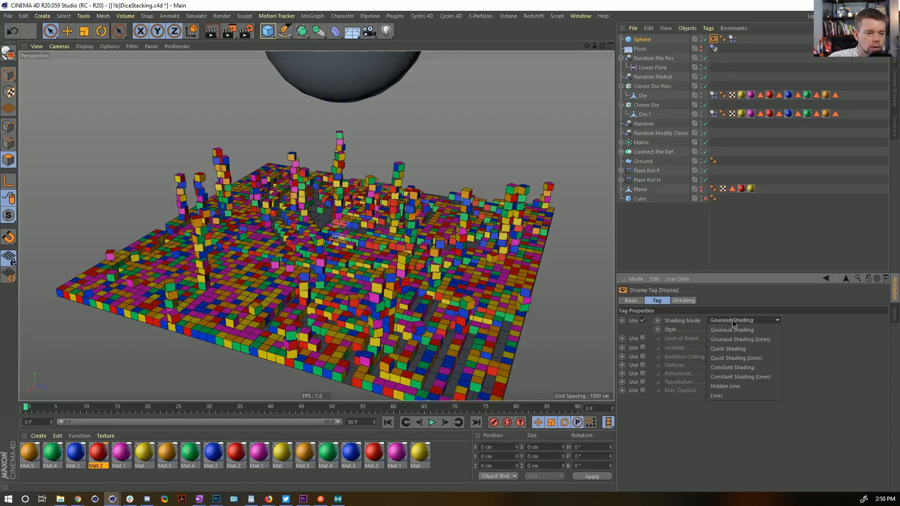
{"action": "left_click", "coordinate": [734, 395]}
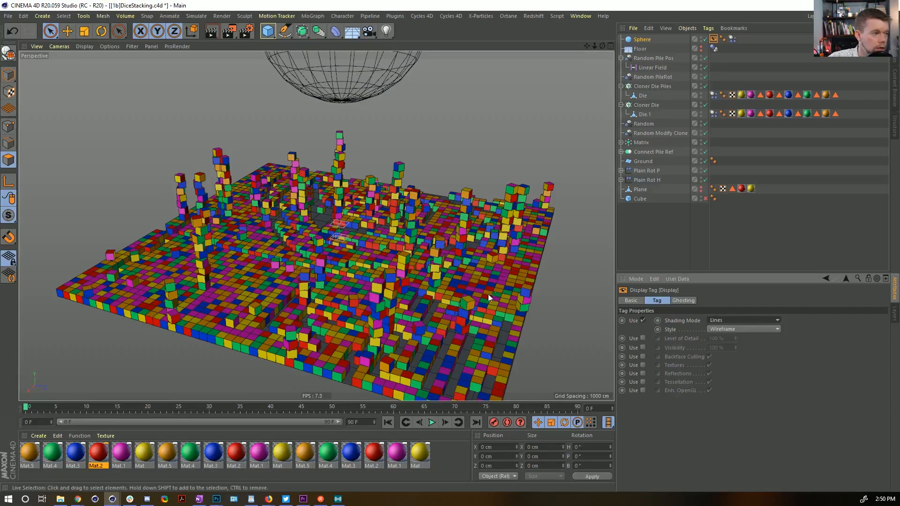
Step: Change the sphere's type to Icosahedron
{"action": "left_click", "coordinate": [643, 39]}
{"action": "left_click", "coordinate": [710, 303]}
{"action": "left_click", "coordinate": [684, 339]}
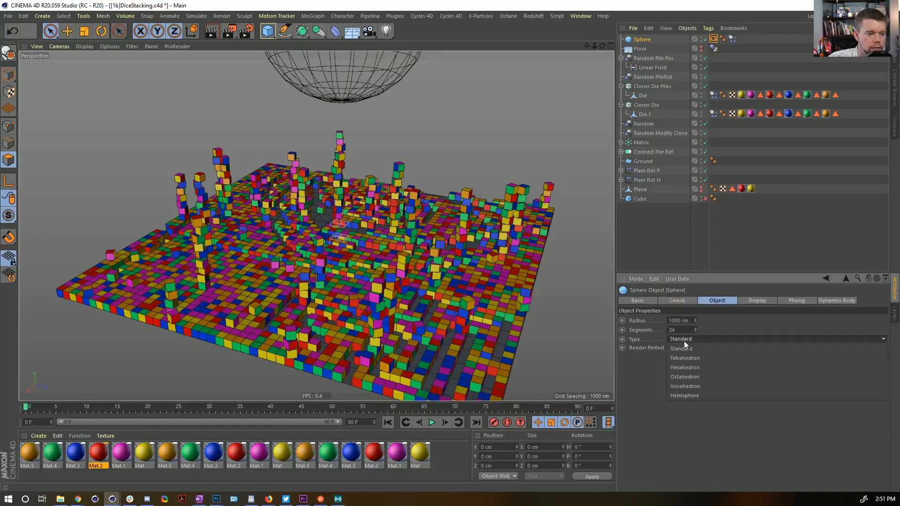
{"action": "left_click", "coordinate": [694, 388]}
{"action": "left_click", "coordinate": [760, 227]}
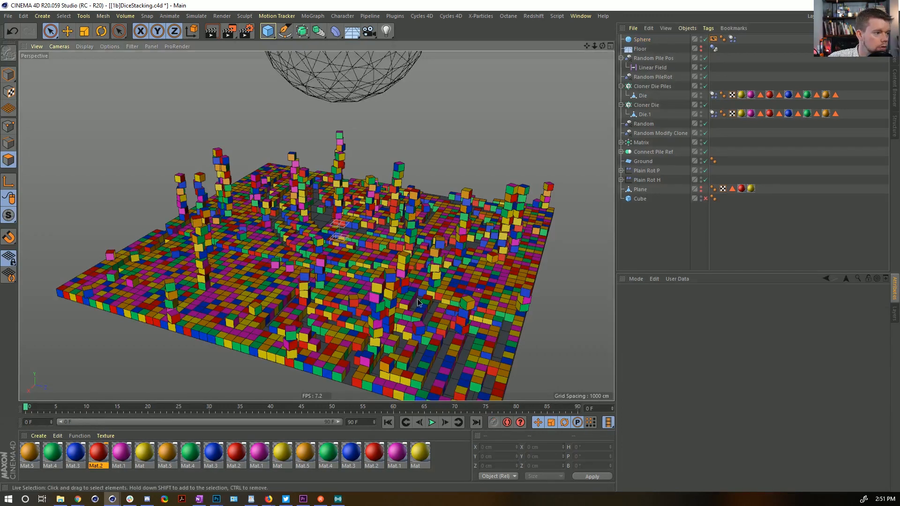
Step: Play the dynamics simulation to check how the falling sphere collapses the dice stacks
{"action": "middle_click_drag", "start_coordinate": [399, 348], "coordinate": [394, 272], "text": "alt"}
{"action": "scroll", "coordinate": [394, 275], "scroll_direction": "up", "scroll_amount": 6}
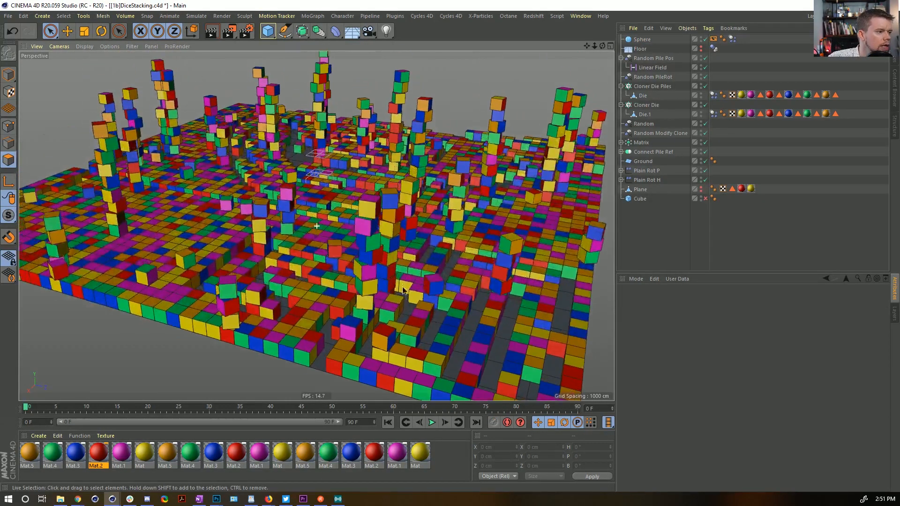
{"action": "scroll", "coordinate": [403, 290], "scroll_direction": "down", "scroll_amount": 5}
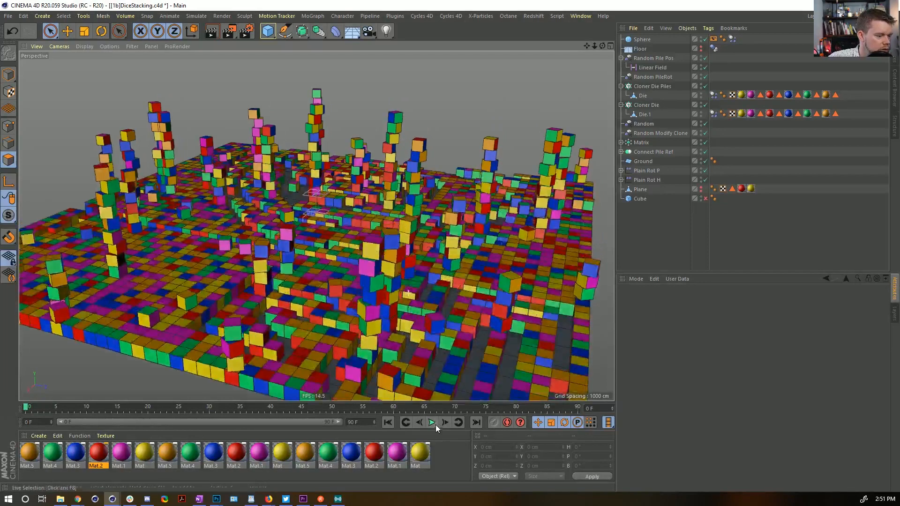
{"action": "left_click", "coordinate": [432, 423]}
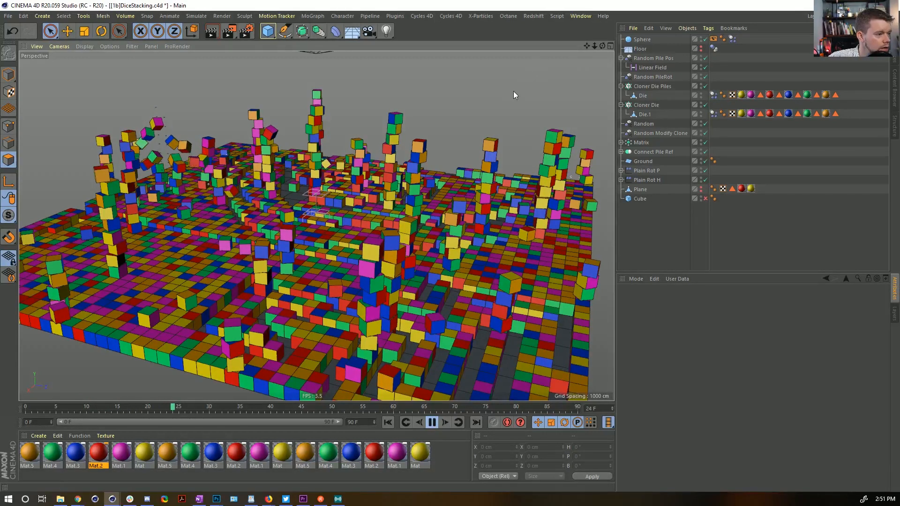
{"action": "left_click", "coordinate": [431, 423]}
Step: Extend the timeline and its preview range to 222 F and play the simulation further before rewinding to the start
{"action": "double_click", "coordinate": [353, 423]}
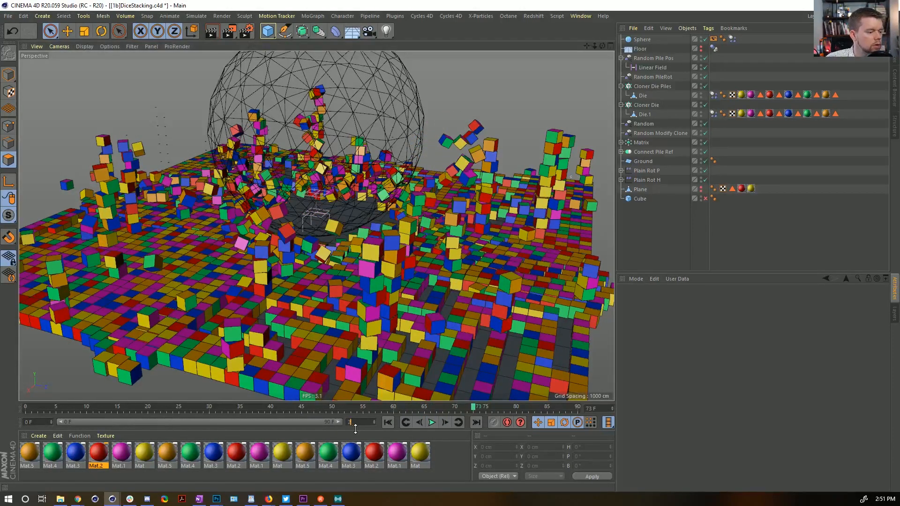
{"action": "type", "text": "222 F"}
{"action": "left_click_drag", "start_coordinate": [177, 420], "coordinate": [339, 422]}
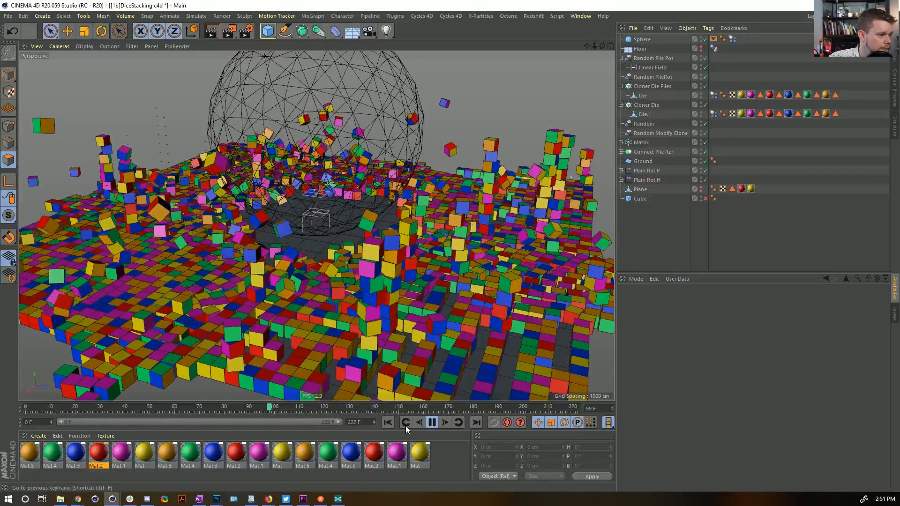
{"action": "left_click", "coordinate": [432, 423]}
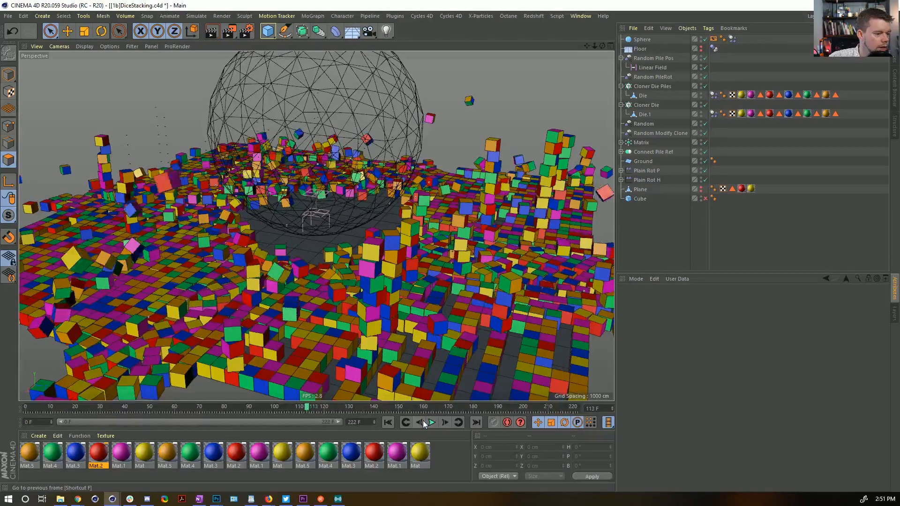
{"action": "left_click", "coordinate": [387, 423]}
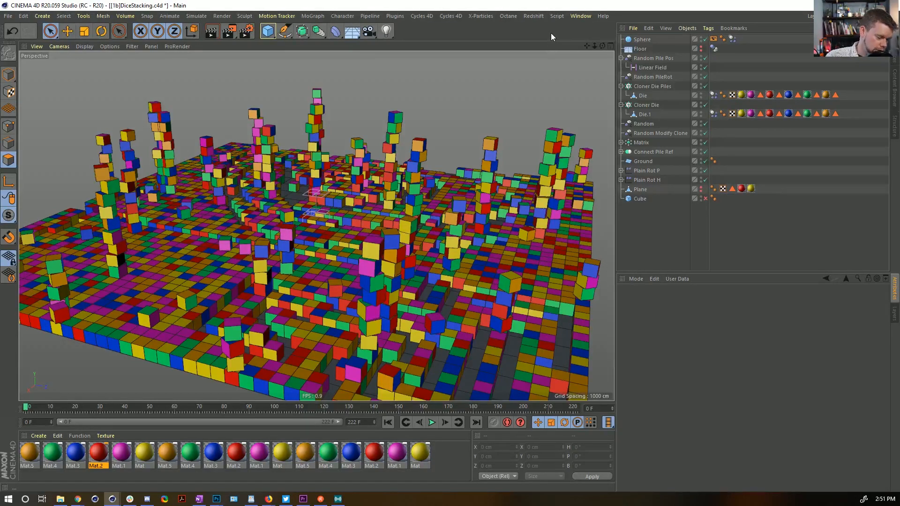
Step: Bake the dynamics simulation into a cache from the project's Dynamics settings
{"action": "key", "text": "ctrl+d"}
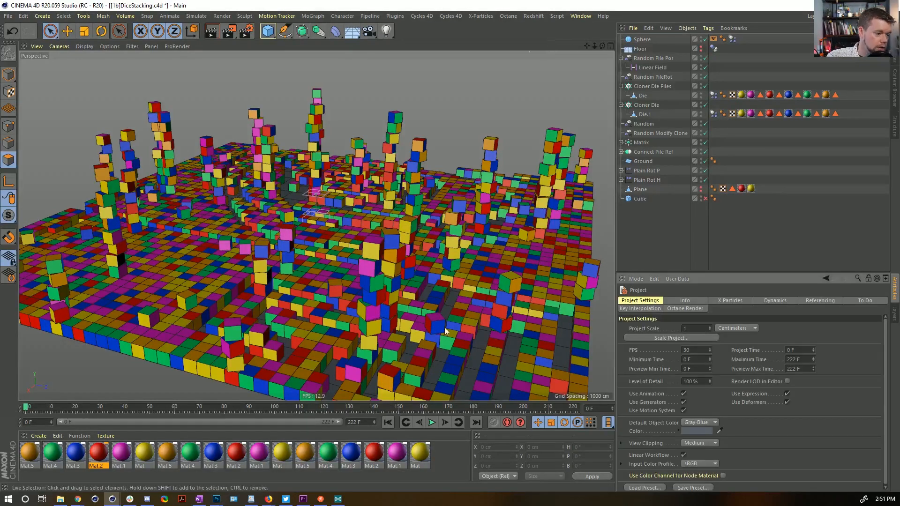
{"action": "left_click", "coordinate": [779, 300]}
{"action": "left_click", "coordinate": [704, 328]}
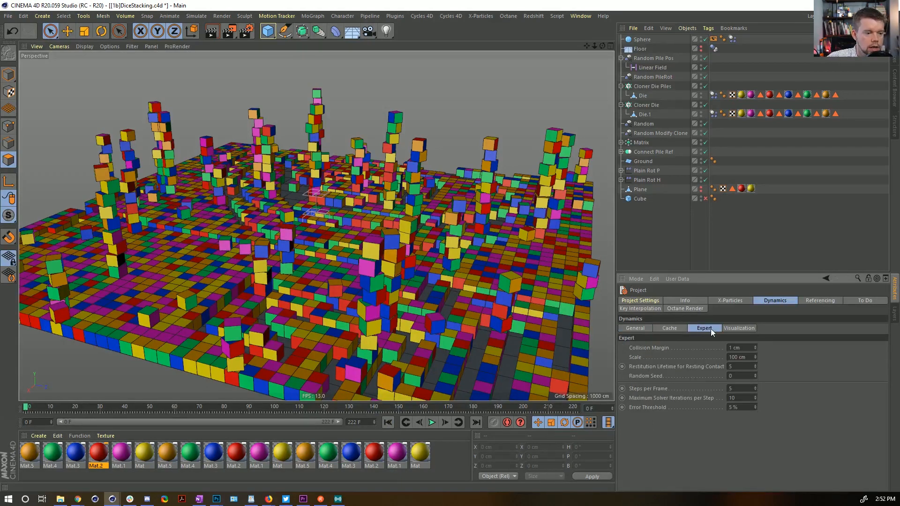
{"action": "left_click", "coordinate": [675, 329]}
{"action": "left_click", "coordinate": [651, 346]}
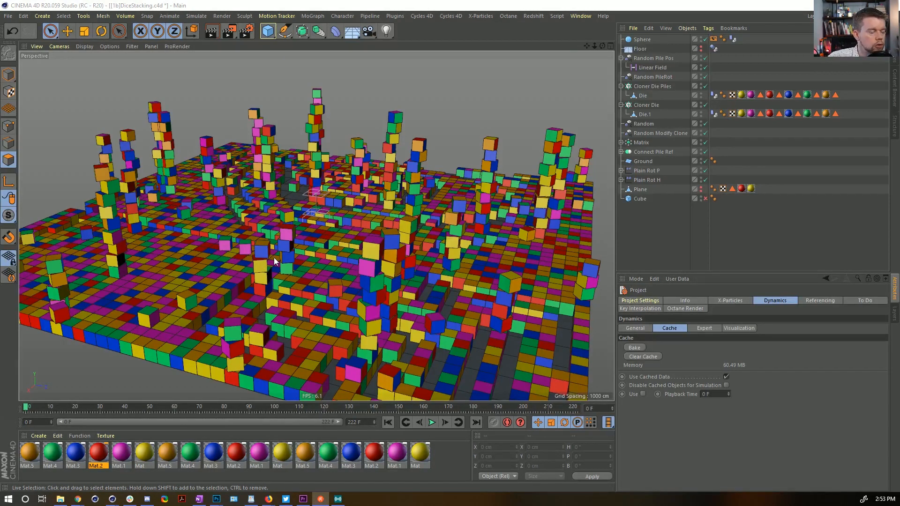
Step: Play back the baked dice simulation and return to the first frame
{"action": "left_click", "coordinate": [432, 422]}
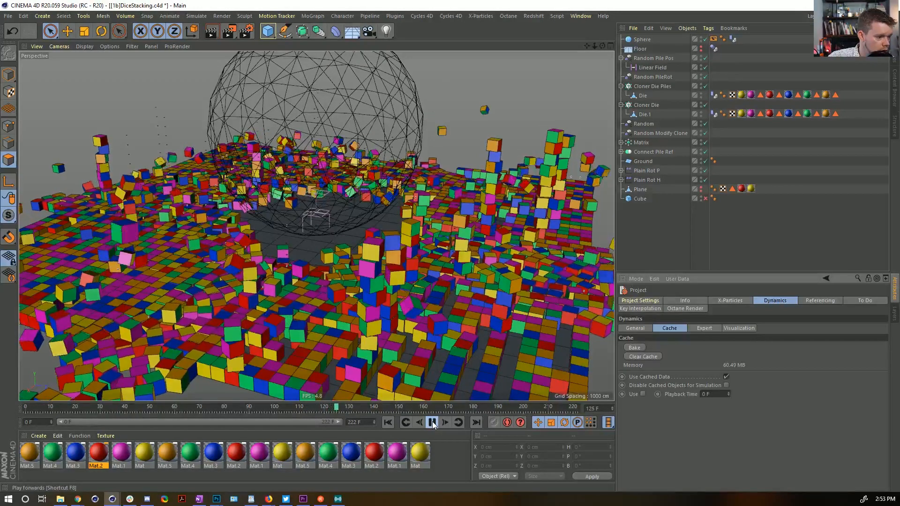
{"action": "left_click", "coordinate": [432, 422]}
{"action": "left_click", "coordinate": [388, 422]}
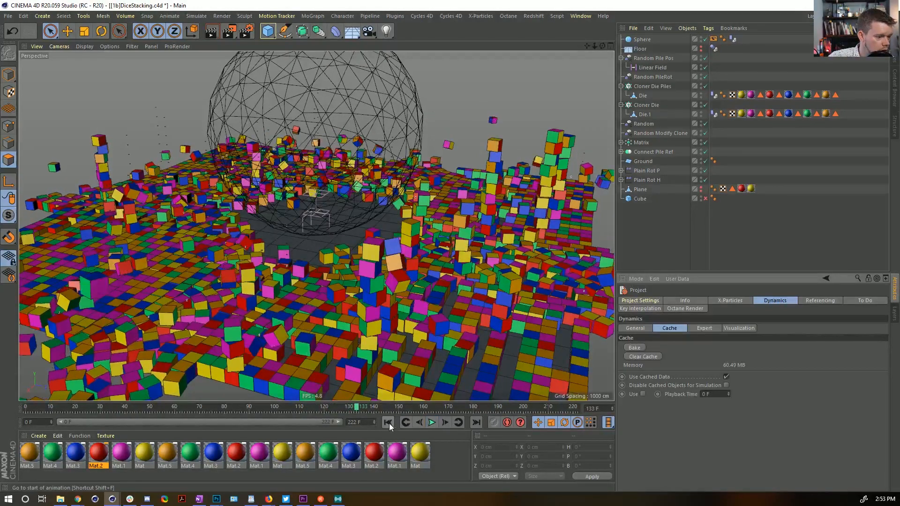
Step: Clear the baked dynamics cache and save the project
{"action": "left_click", "coordinate": [642, 357]}
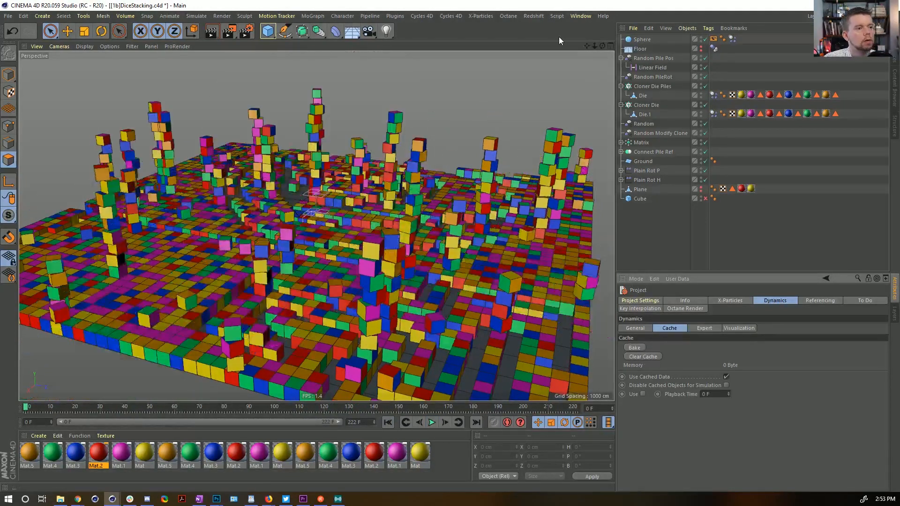
{"action": "key", "text": "ctrl+s"}
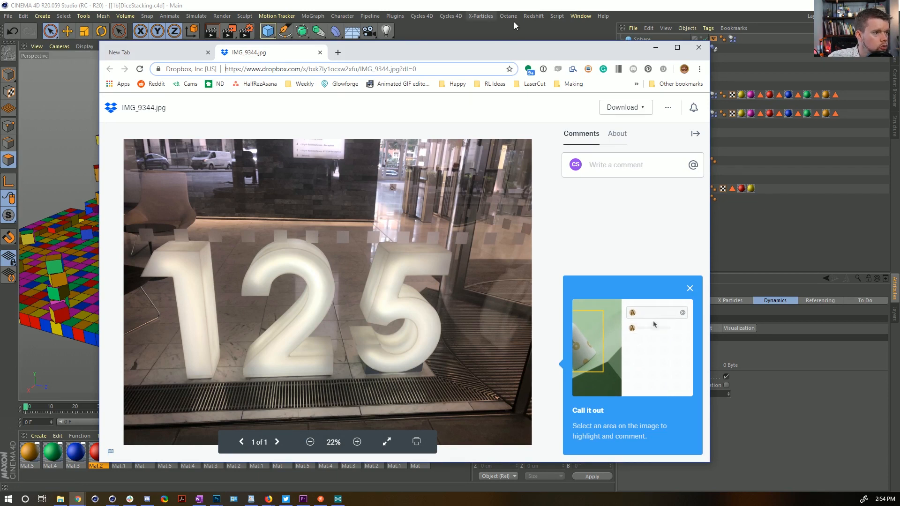
Step: Switch from the browser back to Cinema 4D and add a MoText object in a new project
{"action": "left_click", "coordinate": [642, 14]}
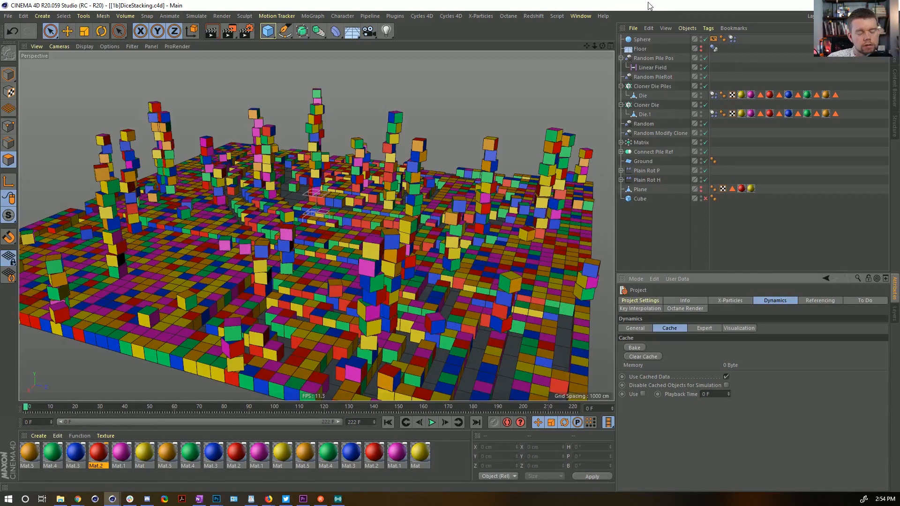
{"action": "key", "text": "ctrl+n"}
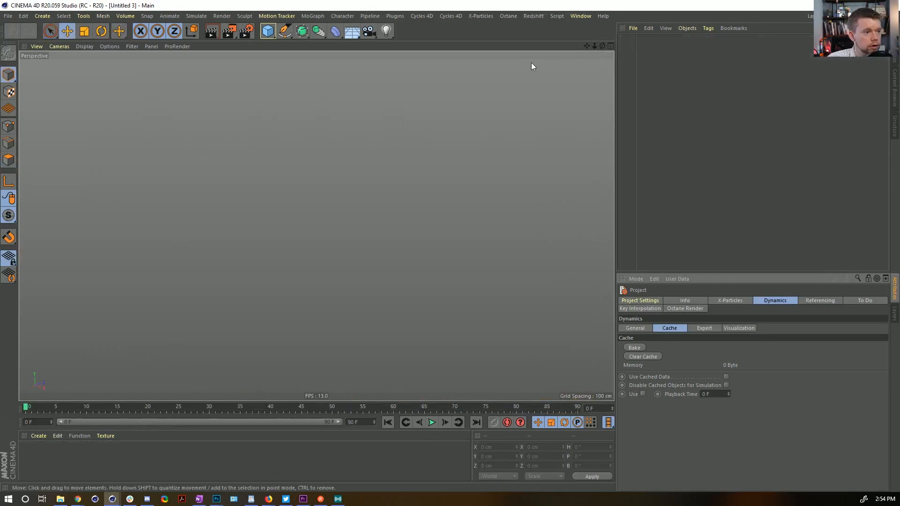
{"action": "left_click", "coordinate": [313, 16]}
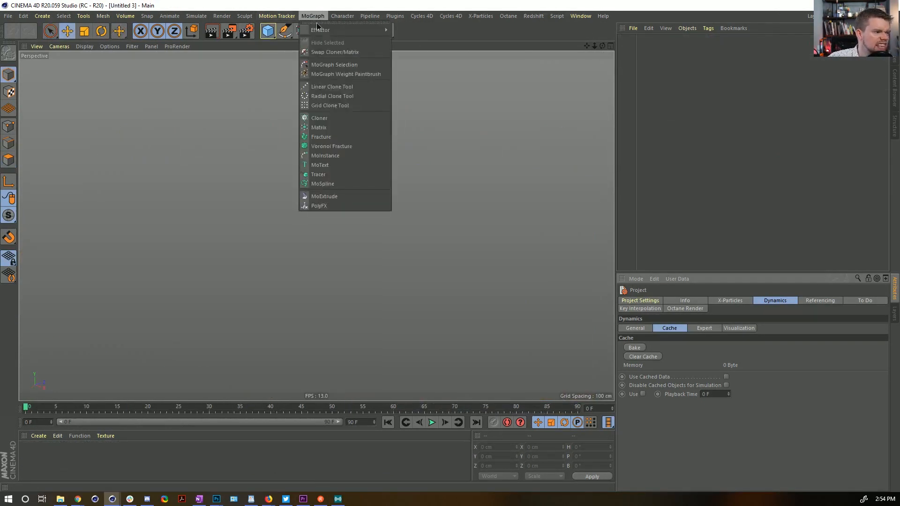
{"action": "left_click", "coordinate": [327, 165]}
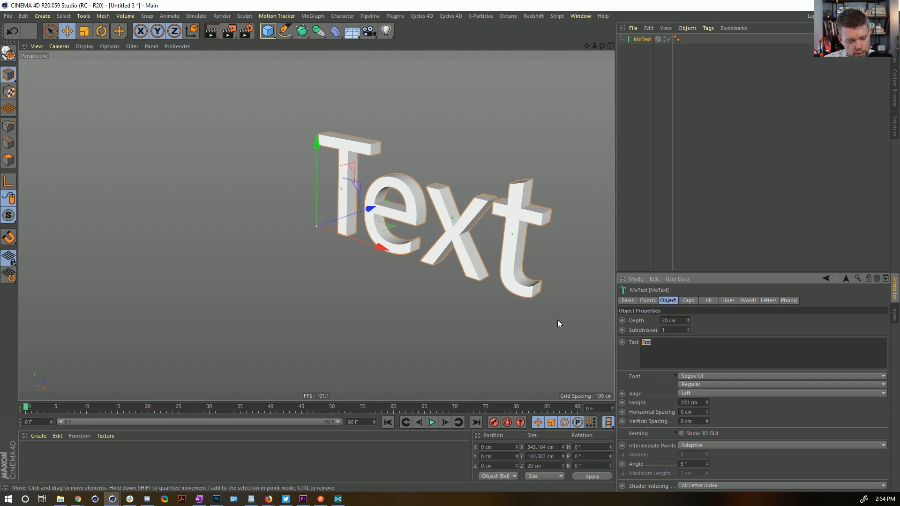
Step: Replace the MoText's default text with 411
{"action": "type", "text": "$!"}
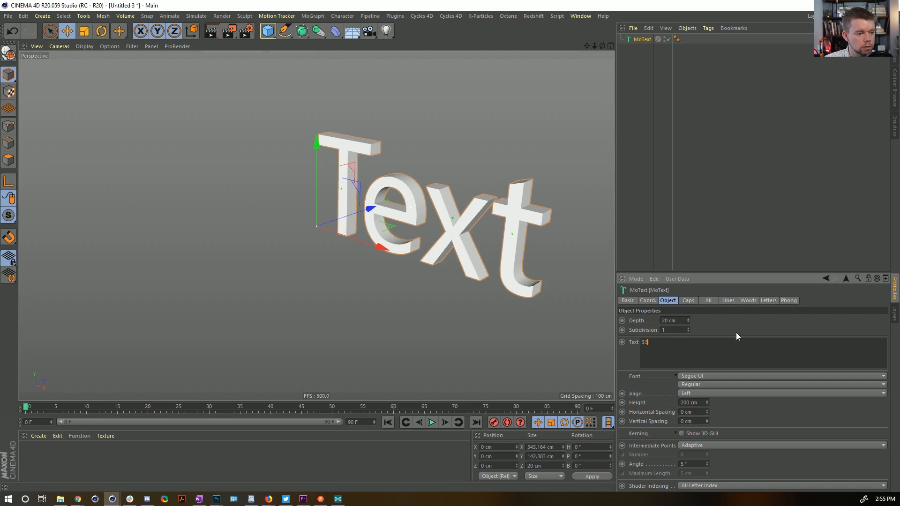
{"action": "key", "text": "BackSpace"}
{"action": "key", "text": "BackSpace"}
{"action": "type", "text": "411"}
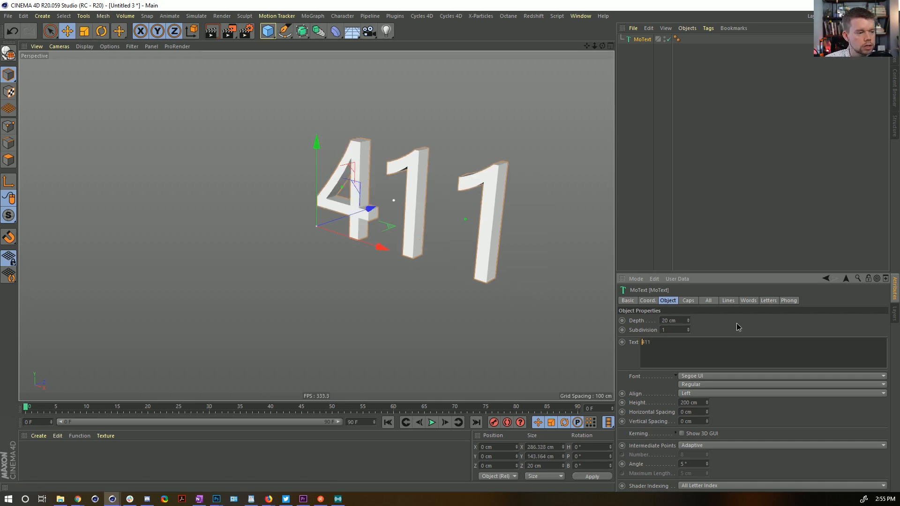
Step: Try the fonts Retina Display Narrow Black and Gotham Narrow Black on the MoText
{"action": "left_click", "coordinate": [705, 375]}
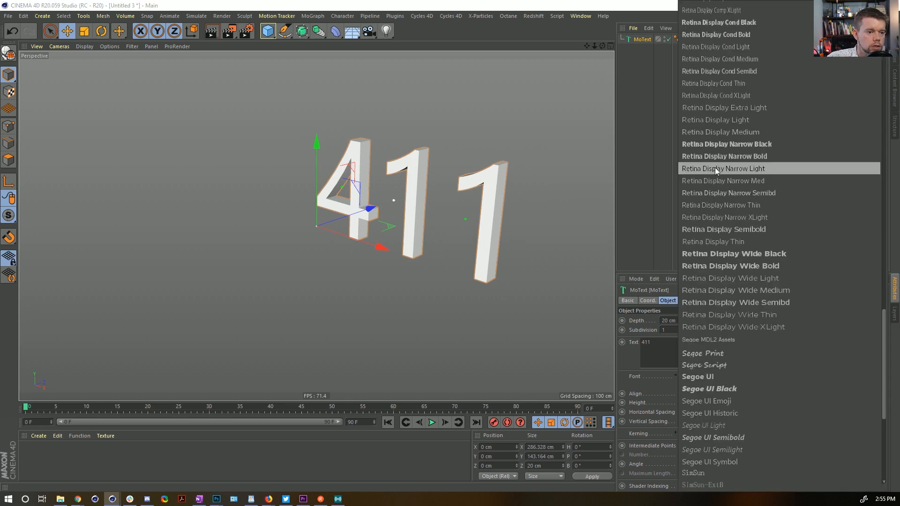
{"action": "left_click", "coordinate": [728, 145]}
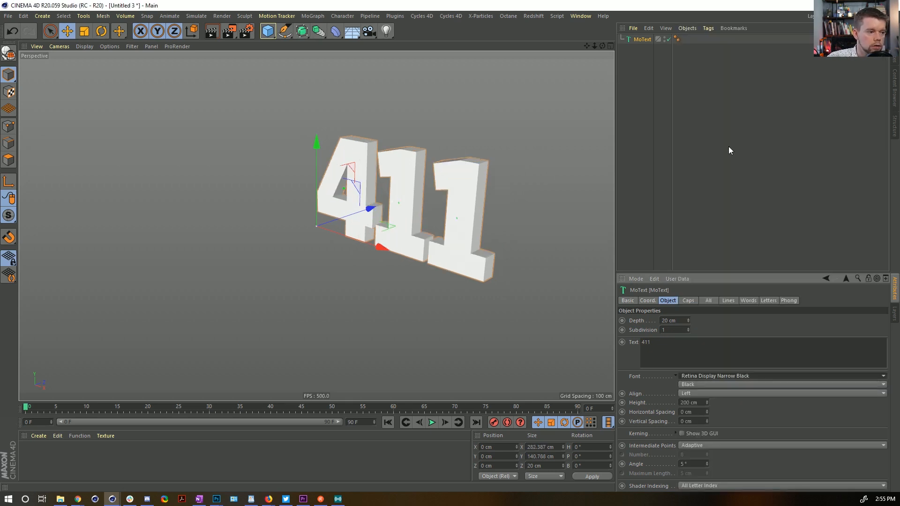
{"action": "left_click", "coordinate": [720, 377]}
{"action": "scroll", "coordinate": [712, 295], "scroll_direction": "up", "scroll_amount": 15}
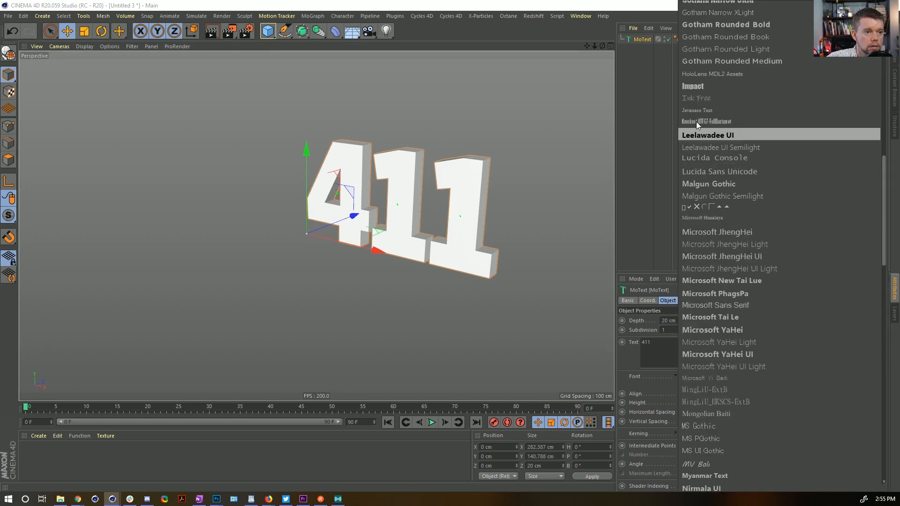
{"action": "scroll", "coordinate": [698, 94], "scroll_direction": "up", "scroll_amount": 3}
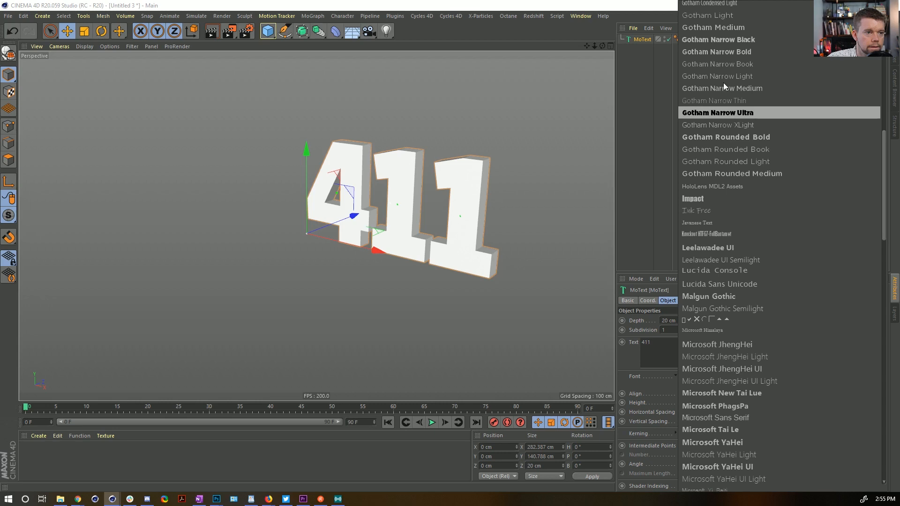
{"action": "left_click", "coordinate": [716, 40]}
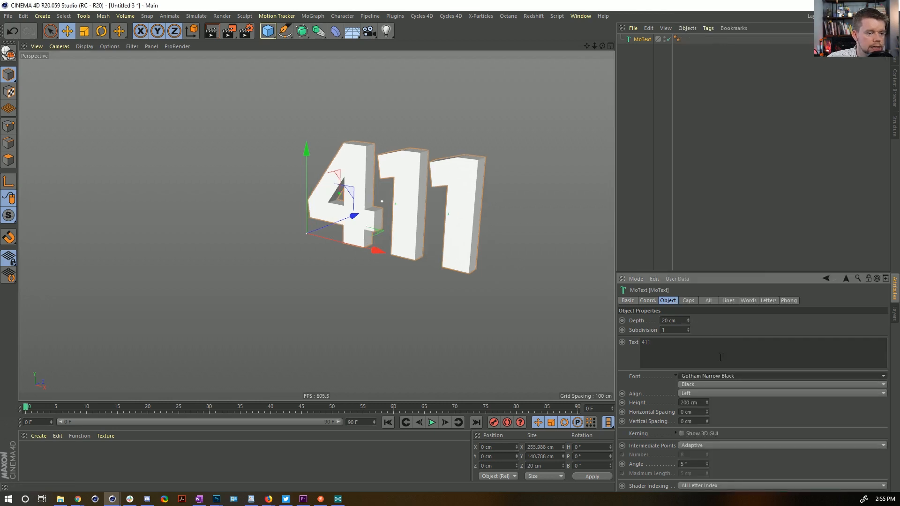
Step: Set the MoText's font to Gotham Bold and its depth to 31 cm
{"action": "left_click", "coordinate": [721, 375]}
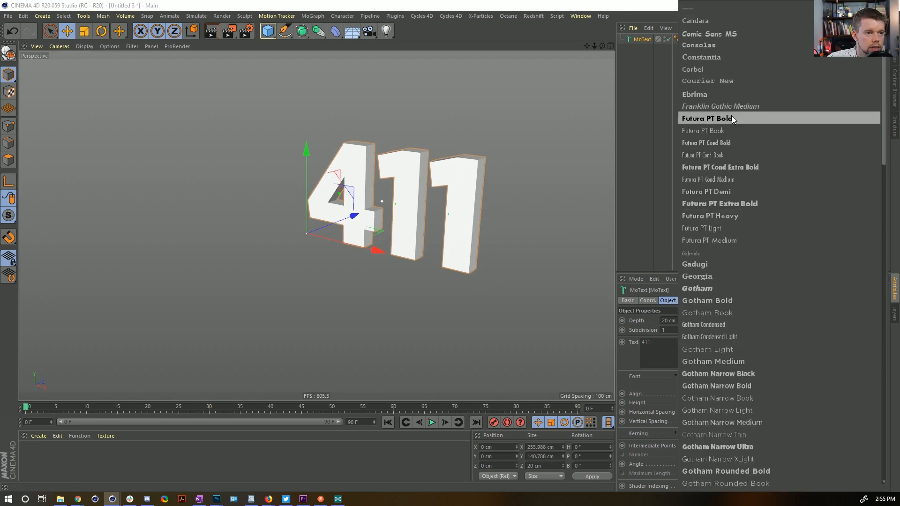
{"action": "left_click", "coordinate": [741, 303]}
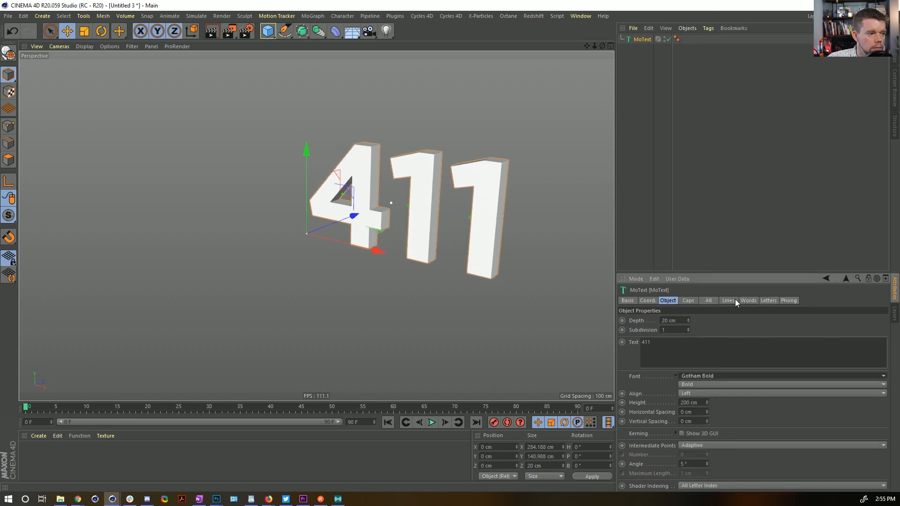
{"action": "left_click_drag", "start_coordinate": [424, 207], "coordinate": [432, 242], "text": "alt"}
{"action": "left_click_drag", "start_coordinate": [688, 320], "coordinate": [688, 315]}
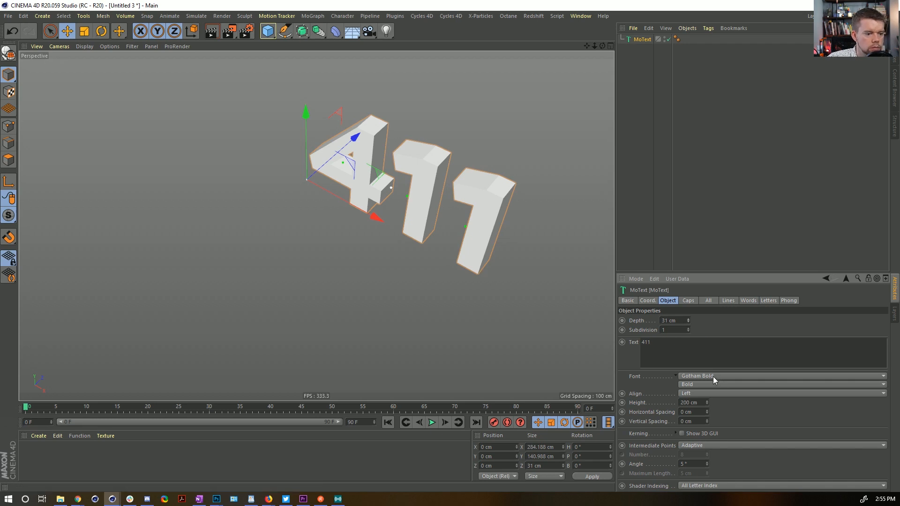
Step: Change the MoText's text to 42 and set its alignment to Middle
{"action": "left_click_drag", "start_coordinate": [652, 342], "coordinate": [625, 339]}
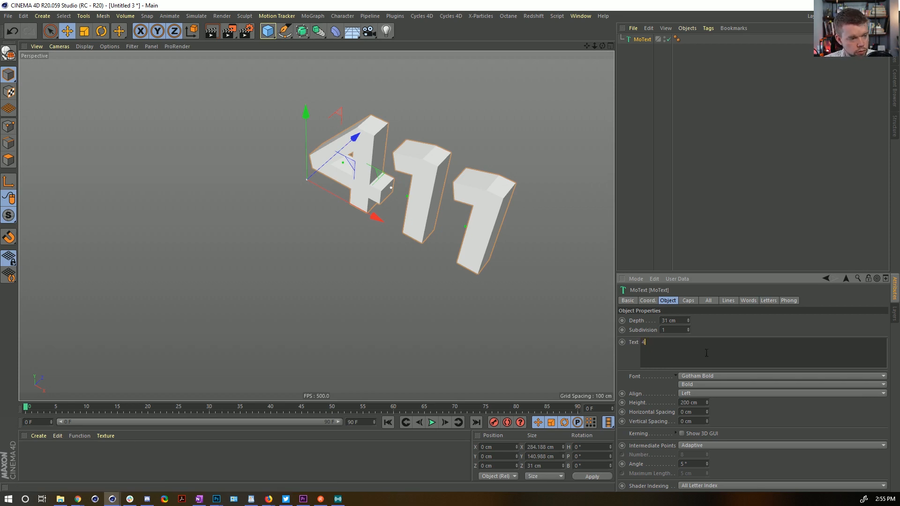
{"action": "type", "text": "42"}
{"action": "left_click_drag", "start_coordinate": [396, 210], "coordinate": [420, 201], "text": "alt"}
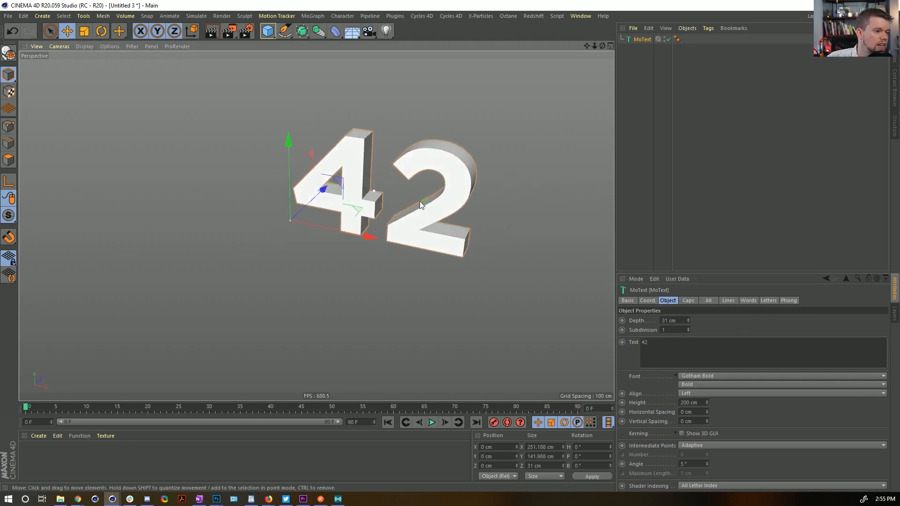
{"action": "right_click_drag", "start_coordinate": [419, 201], "coordinate": [479, 182], "text": "alt"}
{"action": "left_click", "coordinate": [698, 394]}
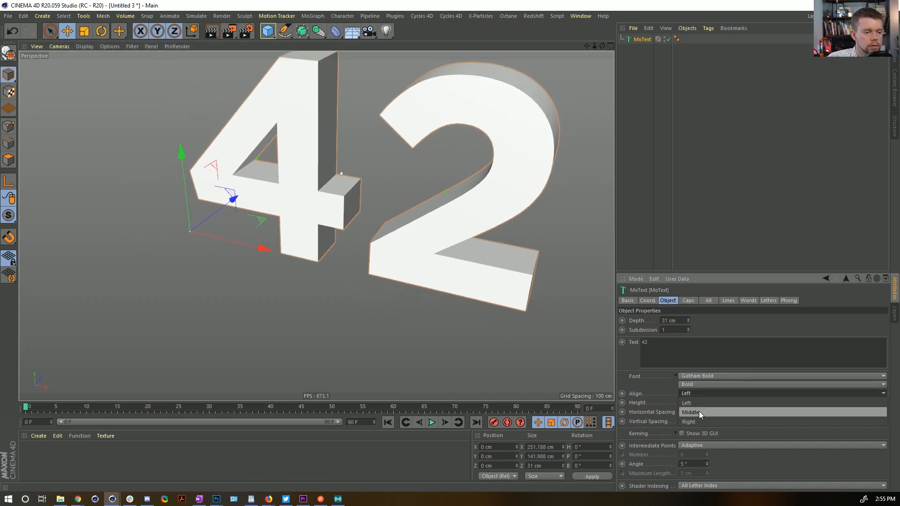
{"action": "left_click", "coordinate": [698, 411]}
Step: In the Front view, start a Bezier spline with the Pen along the centre of the digit 2's upper curve
{"action": "right_click_drag", "start_coordinate": [376, 260], "coordinate": [269, 197], "text": "alt"}
{"action": "middle_click_drag", "start_coordinate": [269, 197], "coordinate": [427, 283], "text": "alt"}
{"action": "left_click_drag", "start_coordinate": [427, 283], "coordinate": [459, 238], "text": "alt"}
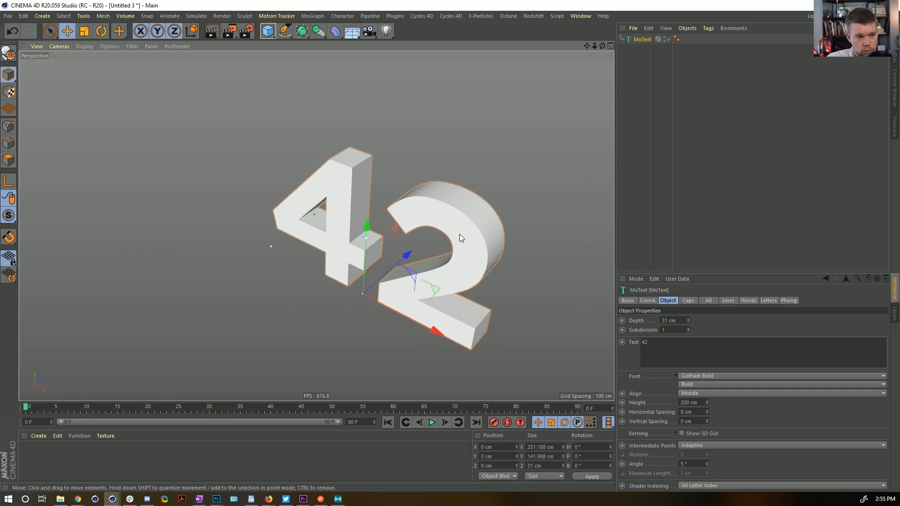
{"action": "left_click_drag", "start_coordinate": [441, 193], "coordinate": [399, 209], "text": "alt"}
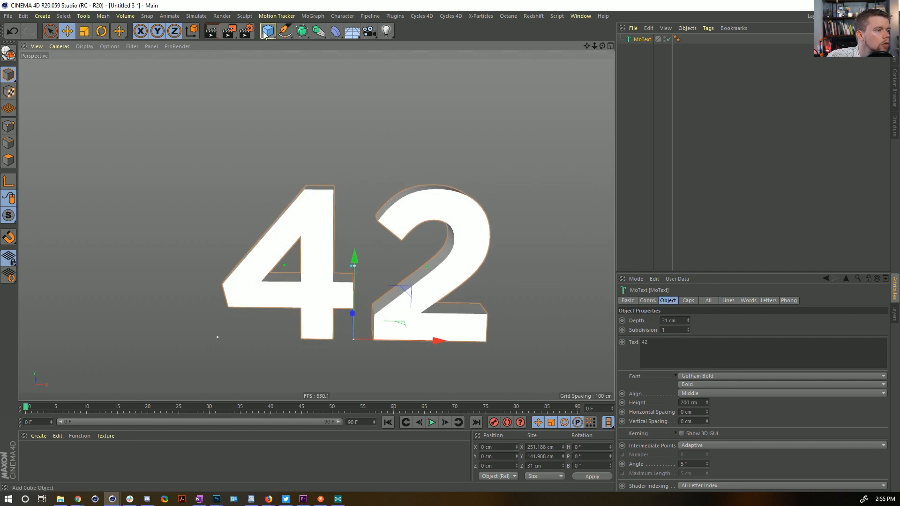
{"action": "left_click", "coordinate": [284, 31]}
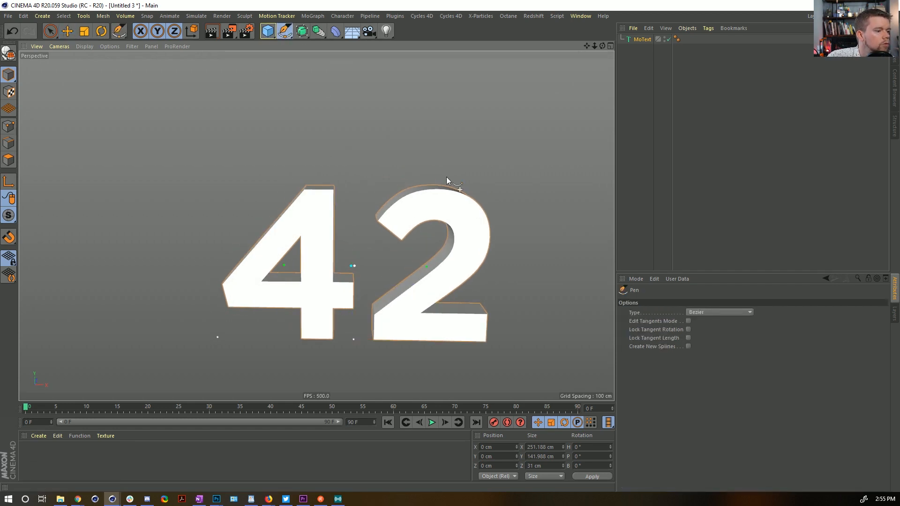
{"action": "middle_click", "coordinate": [478, 218]}
{"action": "middle_click", "coordinate": [473, 246]}
{"action": "scroll", "coordinate": [329, 165], "scroll_direction": "up", "scroll_amount": 5}
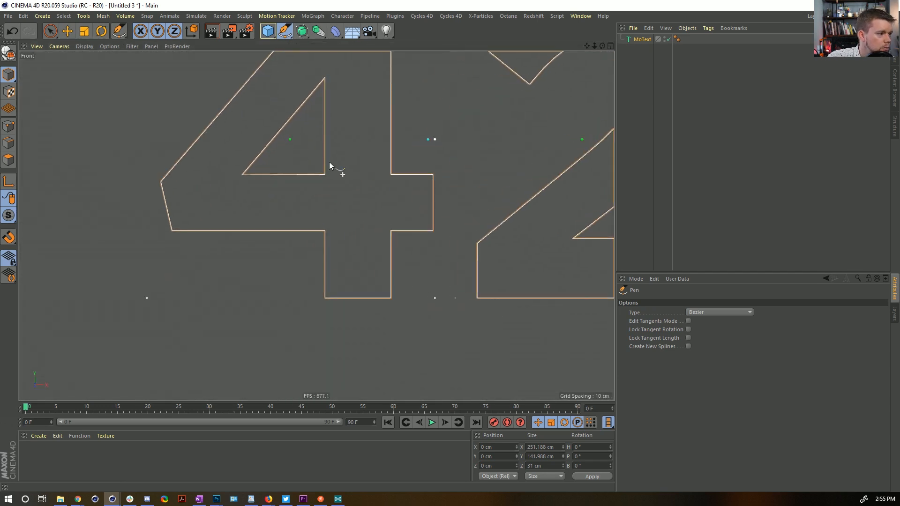
{"action": "scroll", "coordinate": [330, 165], "scroll_direction": "down", "scroll_amount": 5}
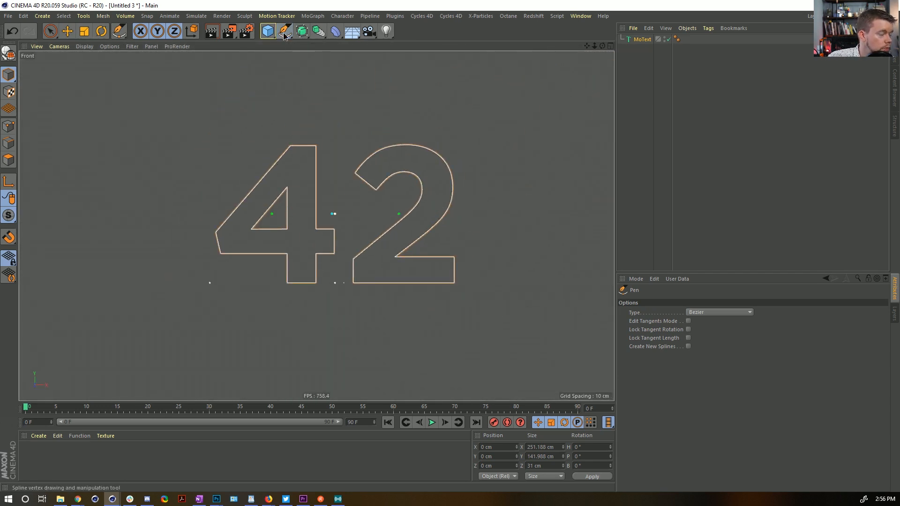
{"action": "left_click", "coordinate": [285, 33]}
{"action": "left_click", "coordinate": [326, 53]}
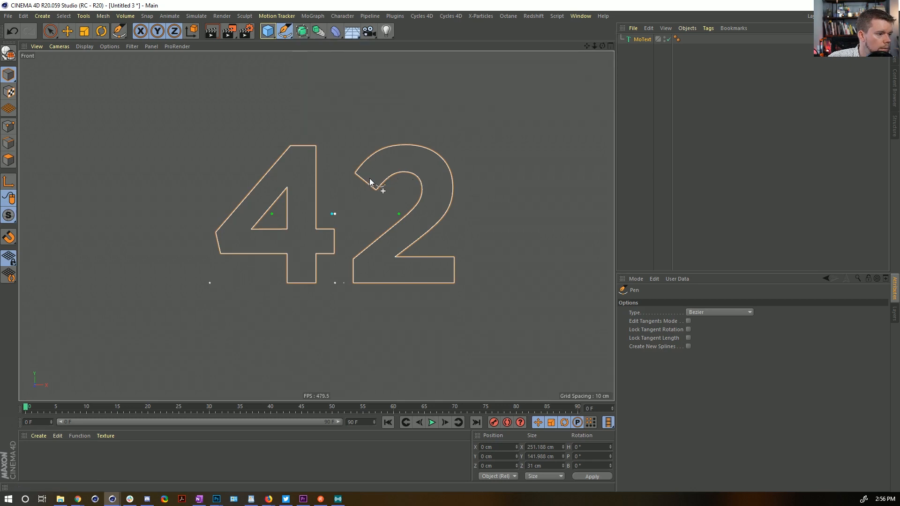
{"action": "left_click_drag", "start_coordinate": [372, 175], "coordinate": [445, 182]}
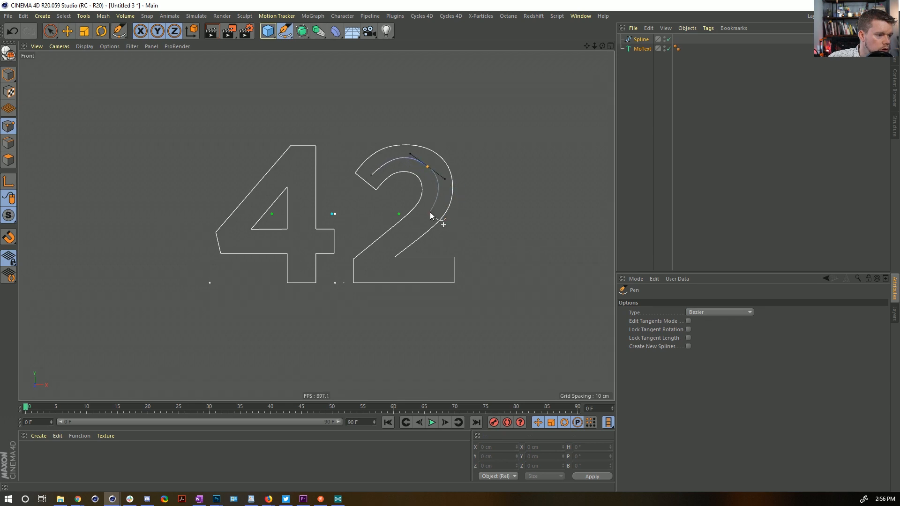
Step: Finish tracing the centre line of the 2 with the Pen, down its diagonal and along its base
{"action": "left_click_drag", "start_coordinate": [430, 212], "coordinate": [426, 217]}
{"action": "left_click", "coordinate": [366, 269]}
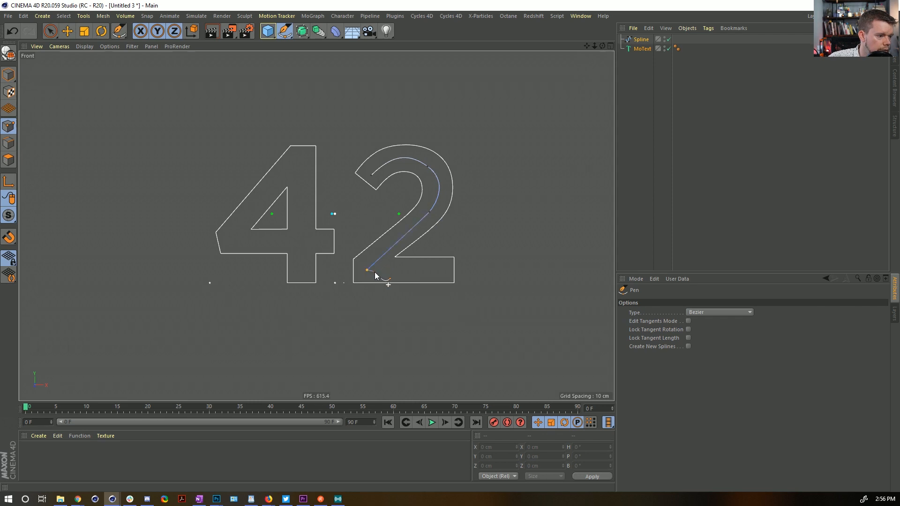
{"action": "left_click", "coordinate": [442, 269]}
Step: Trace the centre line of the 4 as a separate segment: up the stem, down the diagonal and across the crossbar
{"action": "left_click", "coordinate": [303, 276]}
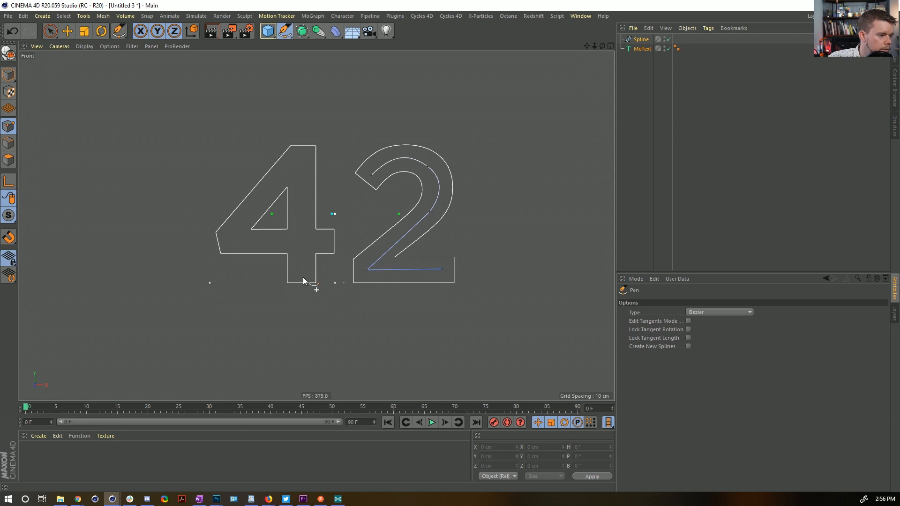
{"action": "left_click", "coordinate": [302, 162]}
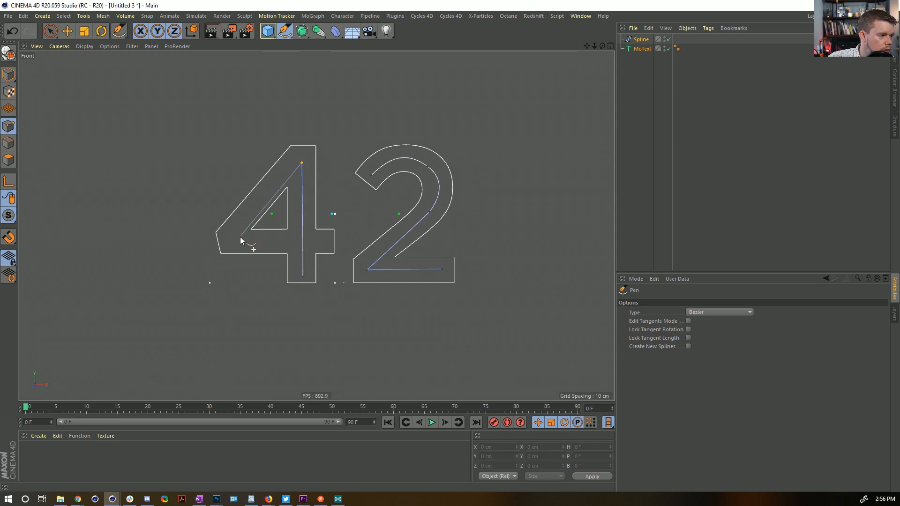
{"action": "left_click", "coordinate": [294, 162]}
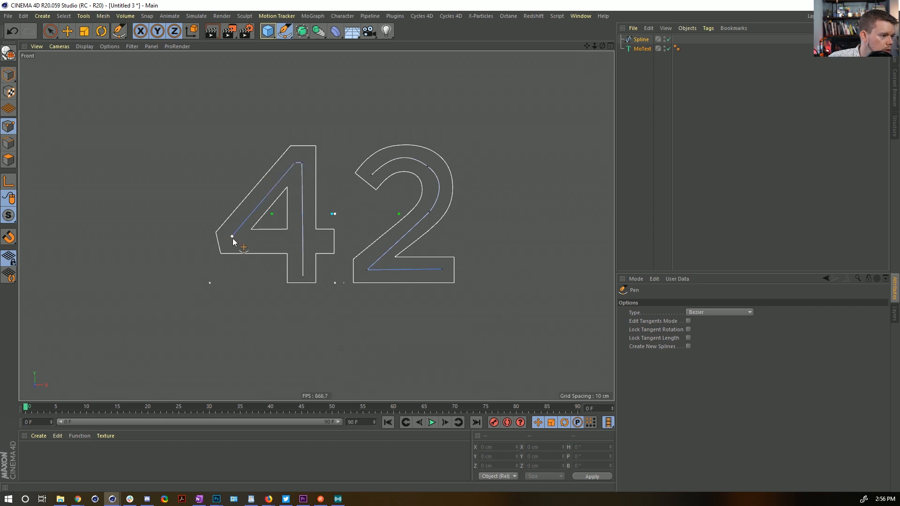
{"action": "left_click", "coordinate": [232, 236]}
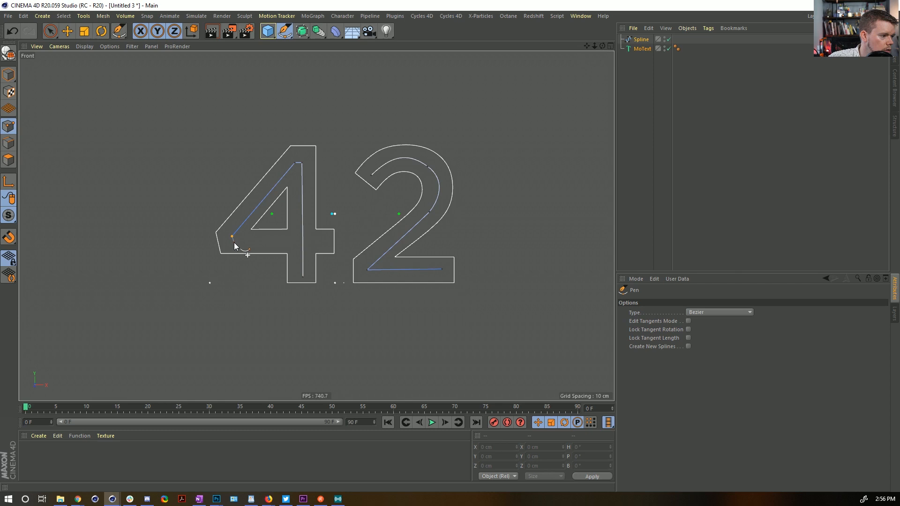
{"action": "left_click", "coordinate": [323, 242]}
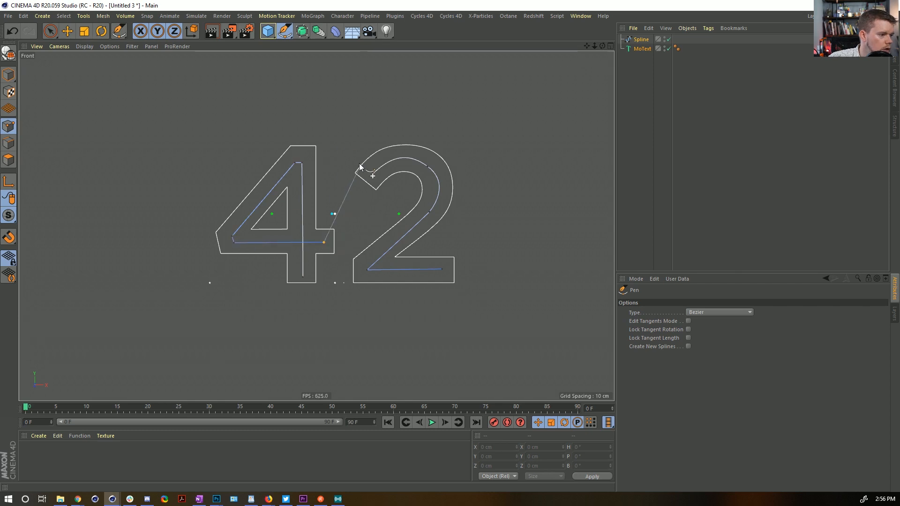
{"action": "key", "text": "Escape"}
Step: Move the MoText forward along its Z axis so the traced spline sits inside the depth of the digits
{"action": "middle_click", "coordinate": [400, 131]}
{"action": "middle_click", "coordinate": [240, 149]}
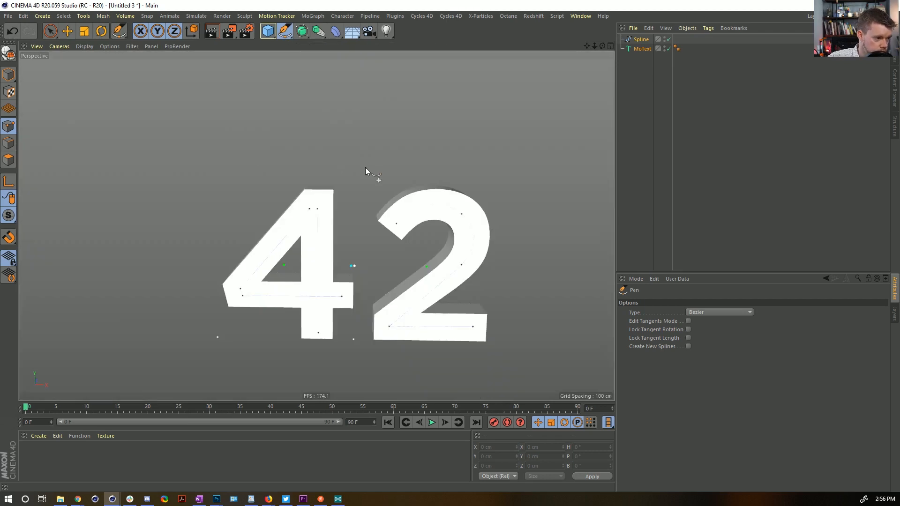
{"action": "left_click_drag", "start_coordinate": [365, 170], "coordinate": [495, 156], "text": "alt"}
{"action": "left_click", "coordinate": [641, 40]}
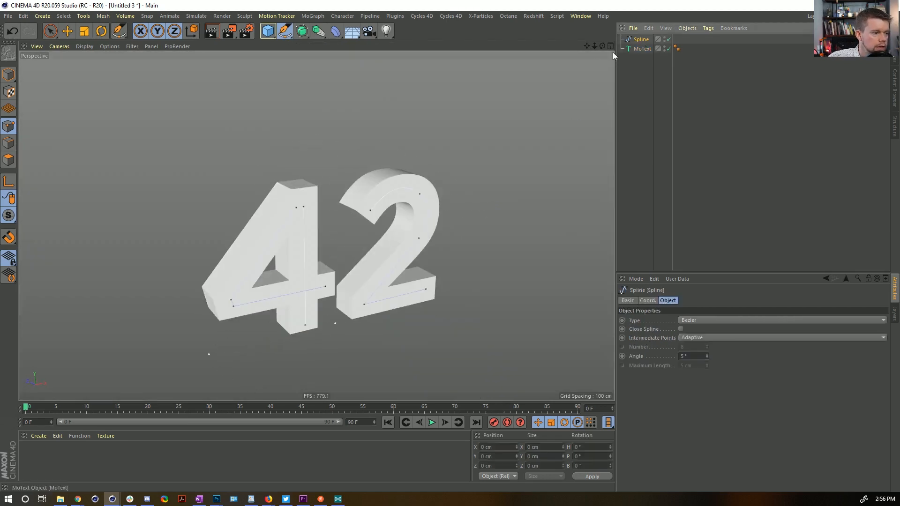
{"action": "left_click_drag", "start_coordinate": [293, 202], "coordinate": [337, 206], "text": "alt"}
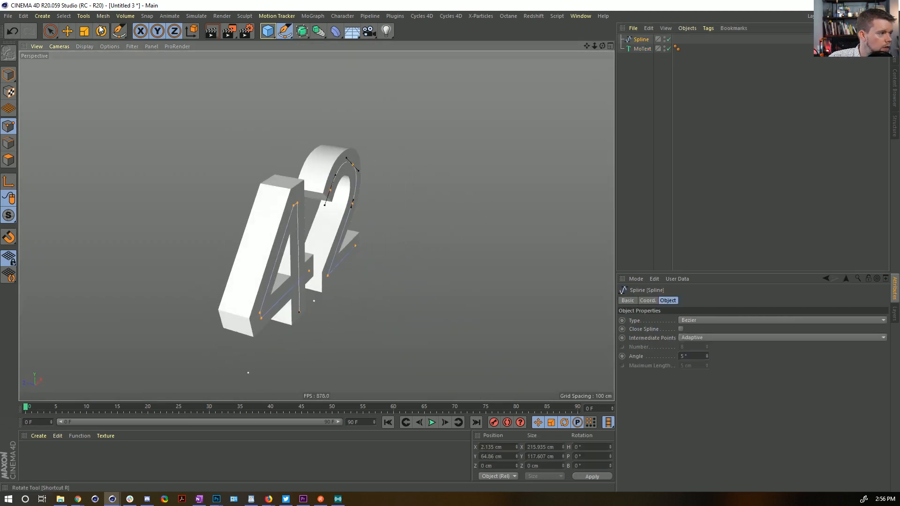
{"action": "left_click", "coordinate": [67, 31]}
{"action": "left_click", "coordinate": [262, 256]}
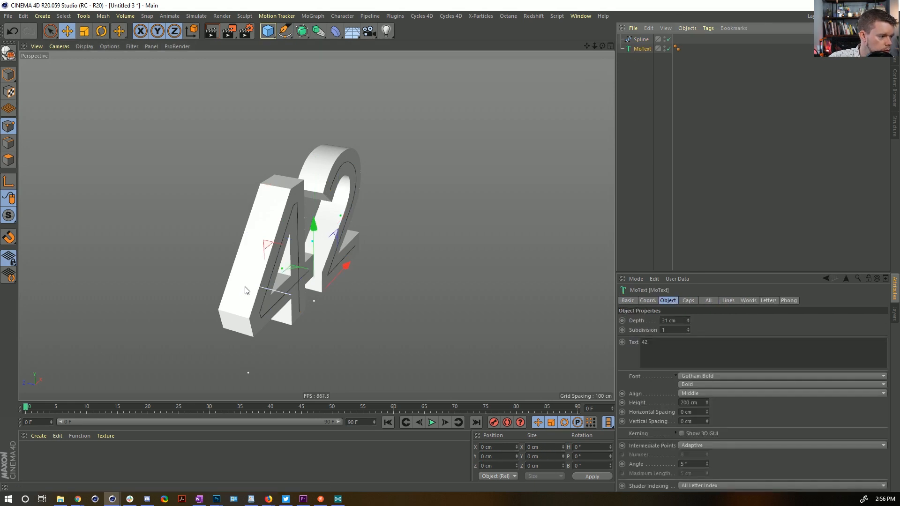
{"action": "left_click_drag", "start_coordinate": [244, 285], "coordinate": [255, 287]}
Step: Fine-tune the MoText's position by about 5 cm along negative Z to centre the spline within its depth
{"action": "middle_click", "coordinate": [319, 260]}
{"action": "middle_click", "coordinate": [486, 176]}
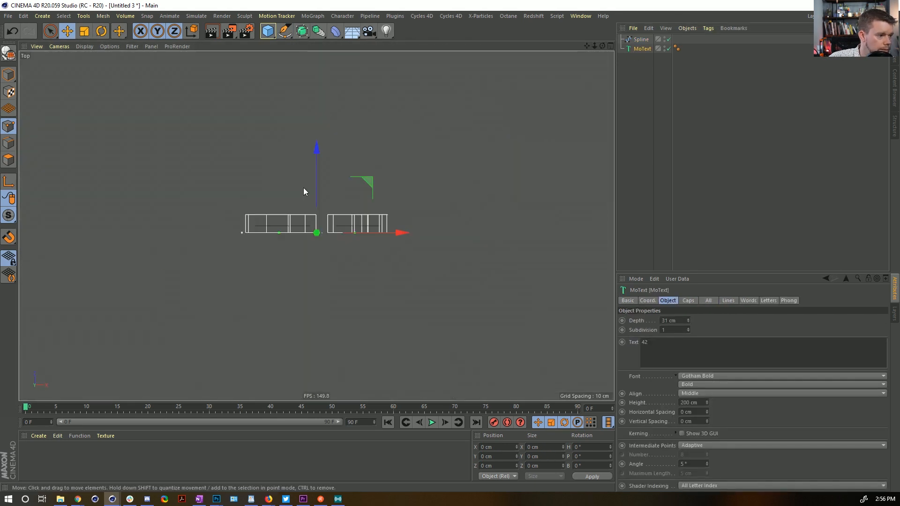
{"action": "left_click_drag", "start_coordinate": [317, 159], "coordinate": [320, 165]}
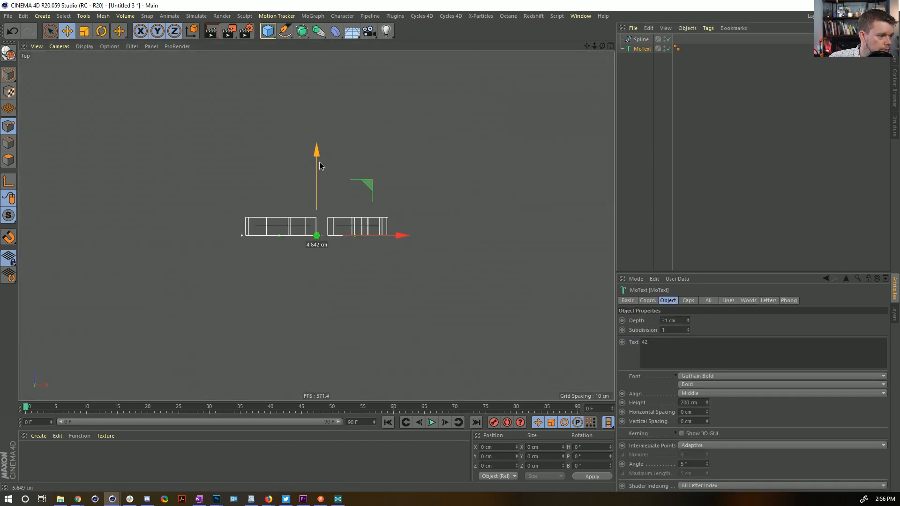
{"action": "middle_click", "coordinate": [321, 162]}
{"action": "middle_click", "coordinate": [305, 177]}
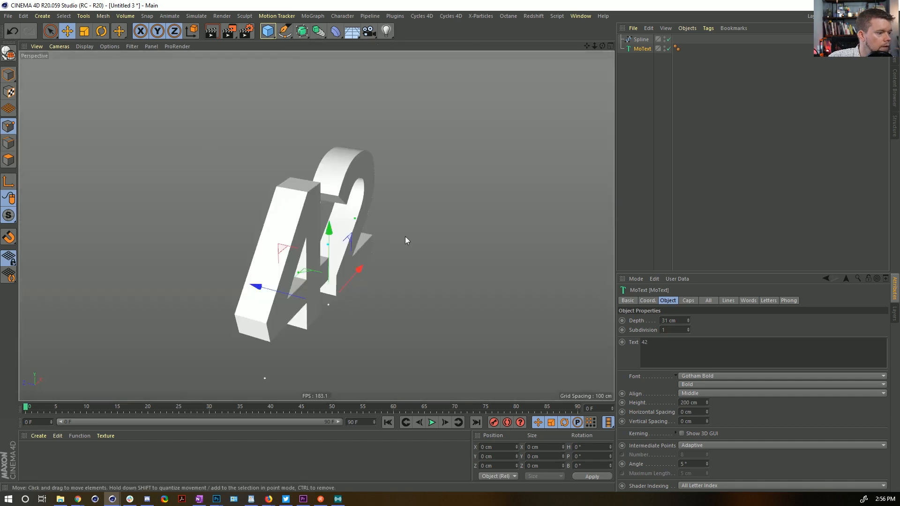
{"action": "left_click_drag", "start_coordinate": [405, 236], "coordinate": [328, 218], "text": "alt"}
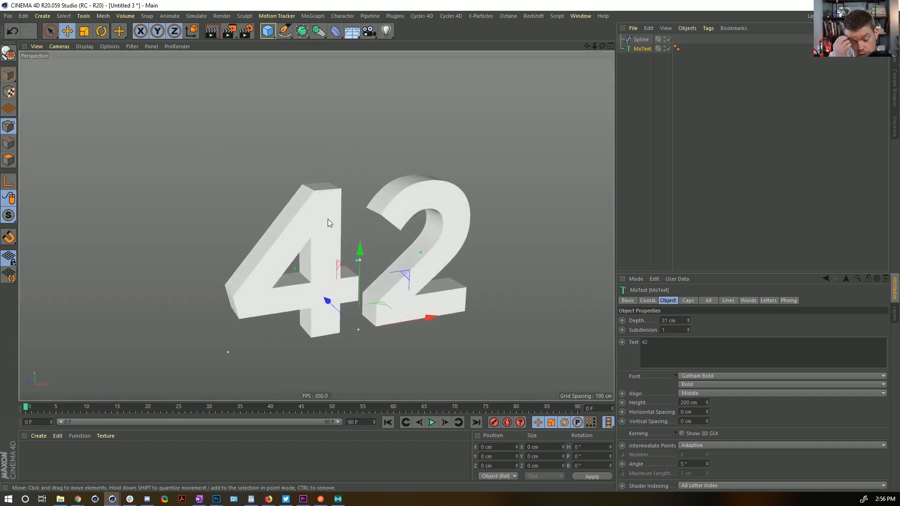
Step: Save the scene in the SceneFiles folder as [2a]IluminationPaperNumbers.c4d
{"action": "left_click", "coordinate": [643, 52]}
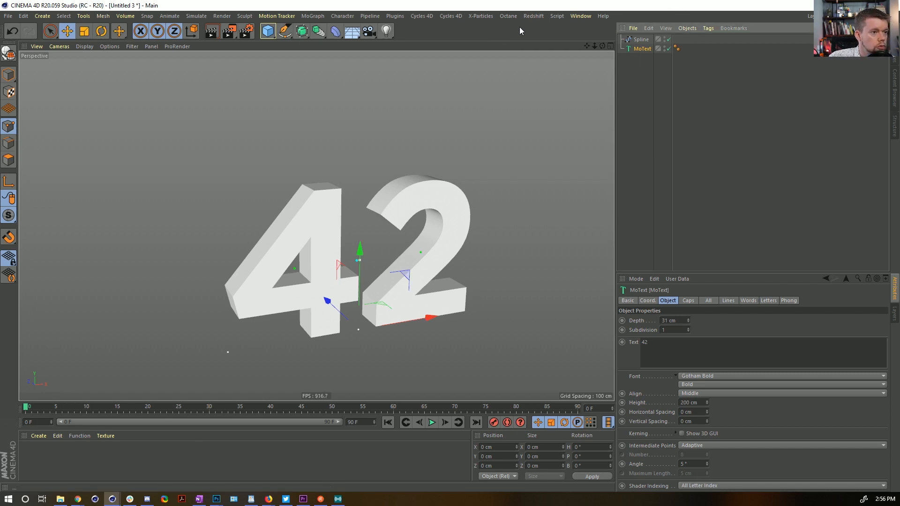
{"action": "key", "text": "ctrl+s"}
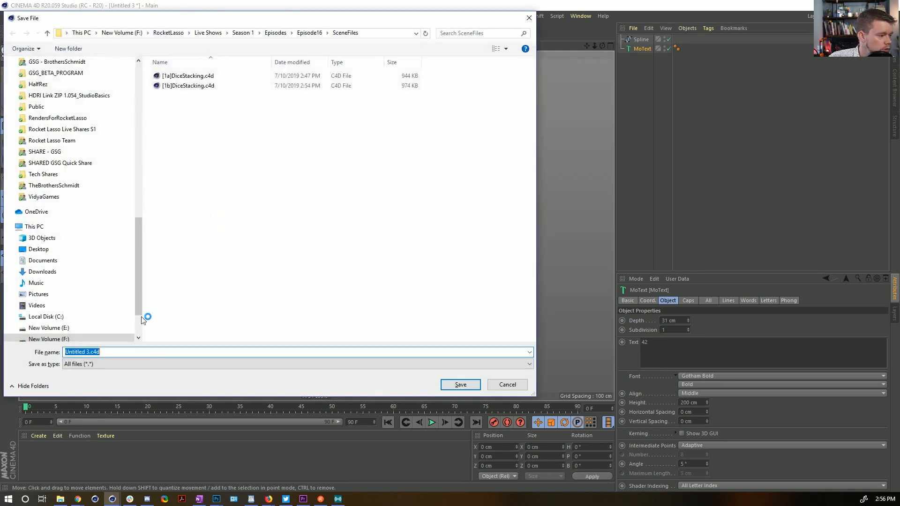
{"action": "left_click", "coordinate": [195, 76]}
{"action": "left_click", "coordinate": [70, 353]}
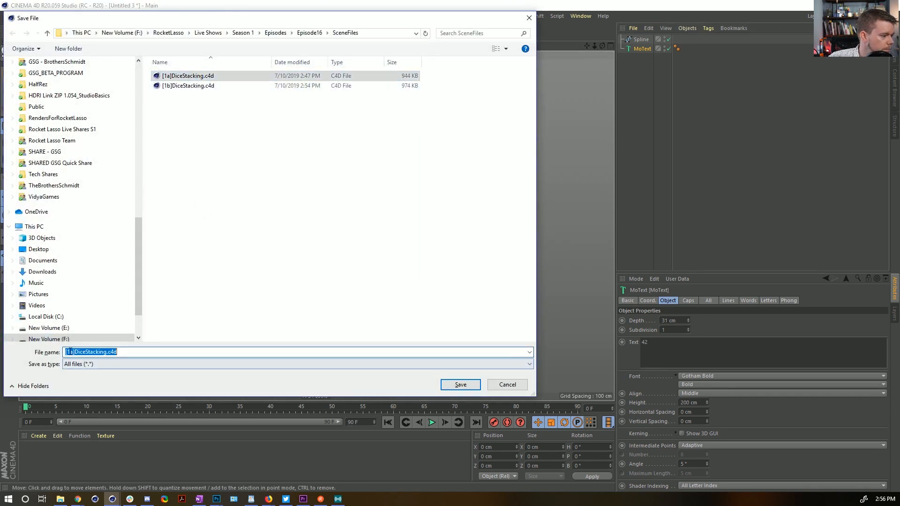
{"action": "left_click", "coordinate": [71, 353]}
{"action": "key", "text": "BackSpace"}
{"action": "type", "text": "2"}
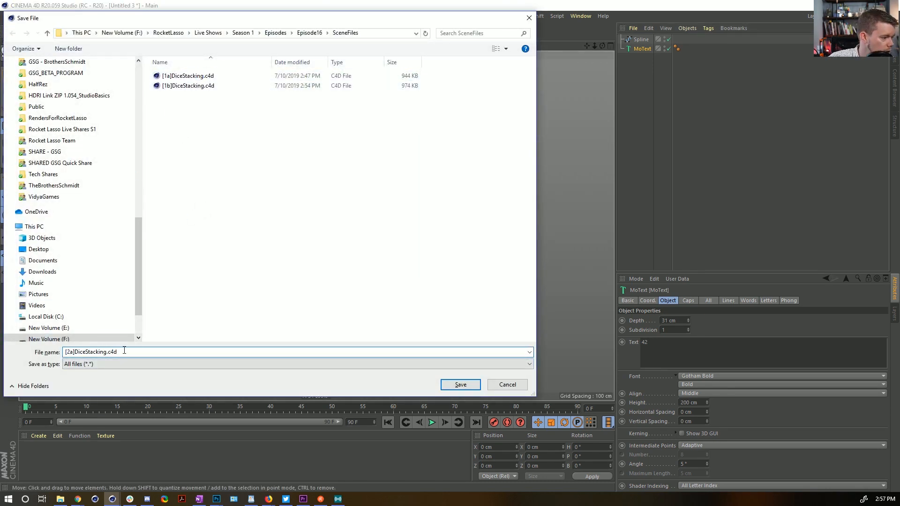
{"action": "left_click_drag", "start_coordinate": [106, 354], "coordinate": [78, 352]}
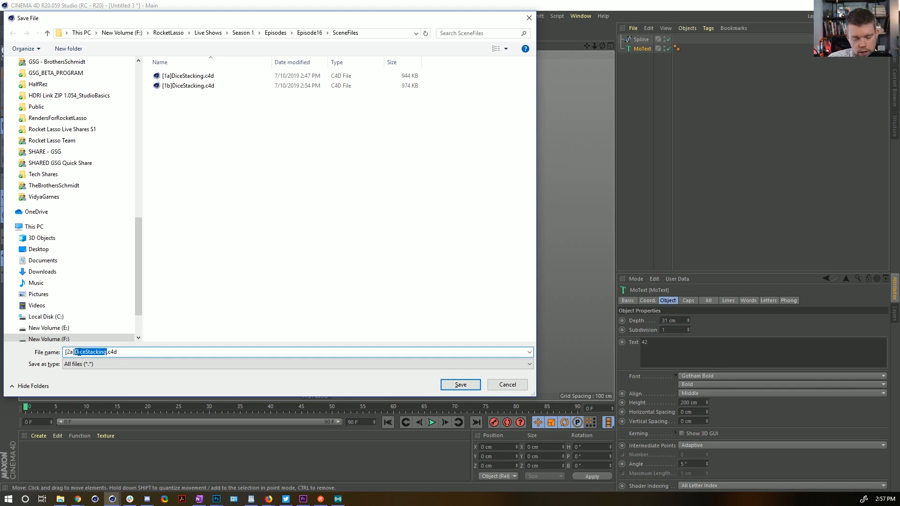
{"action": "key", "text": "BackSpace"}
{"action": "type", "text": "Il"}
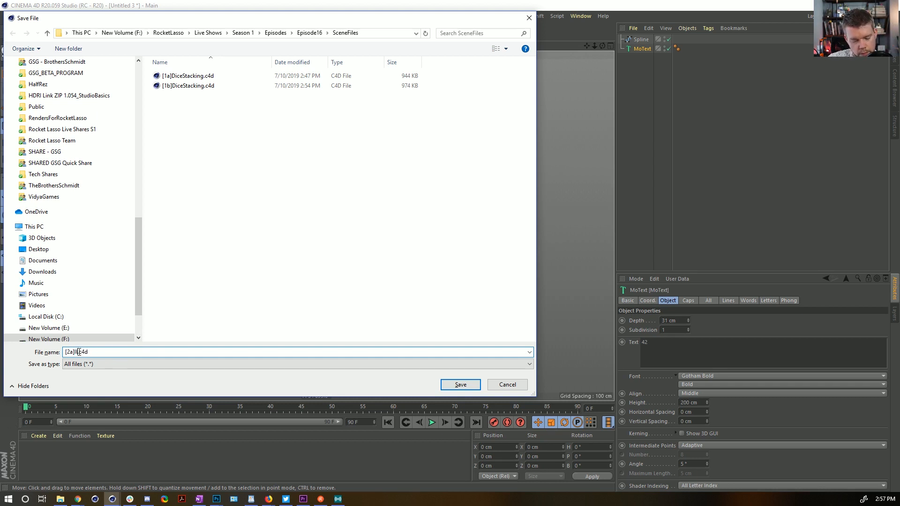
{"action": "type", "text": "lumination"}
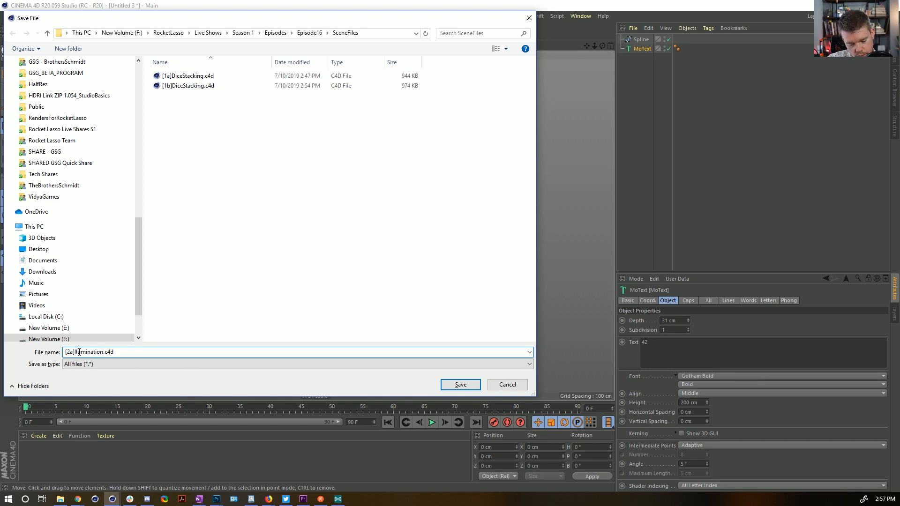
{"action": "type", "text": "PaperNum"}
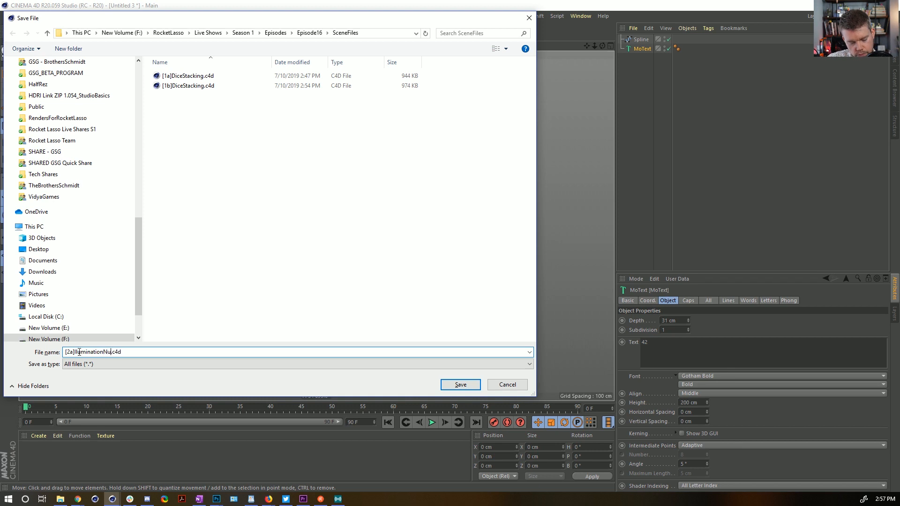
{"action": "type", "text": "bers"}
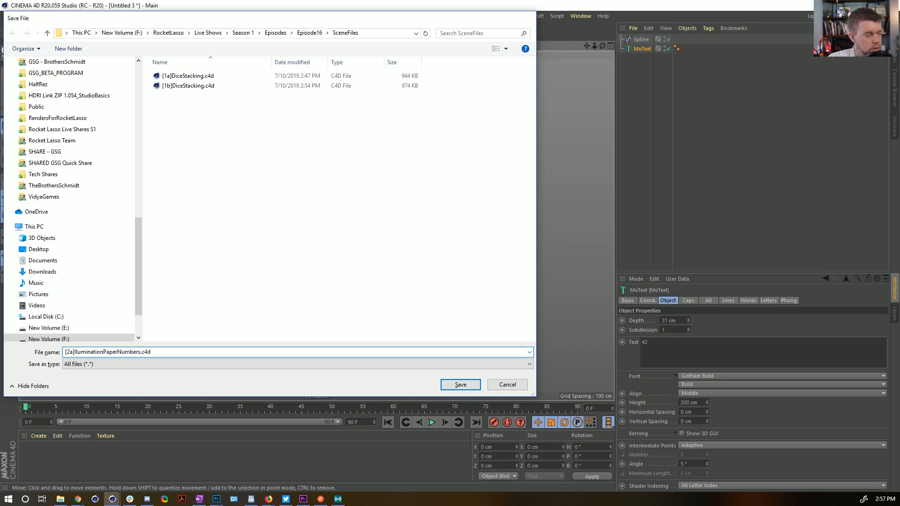
{"action": "key", "text": "Return"}
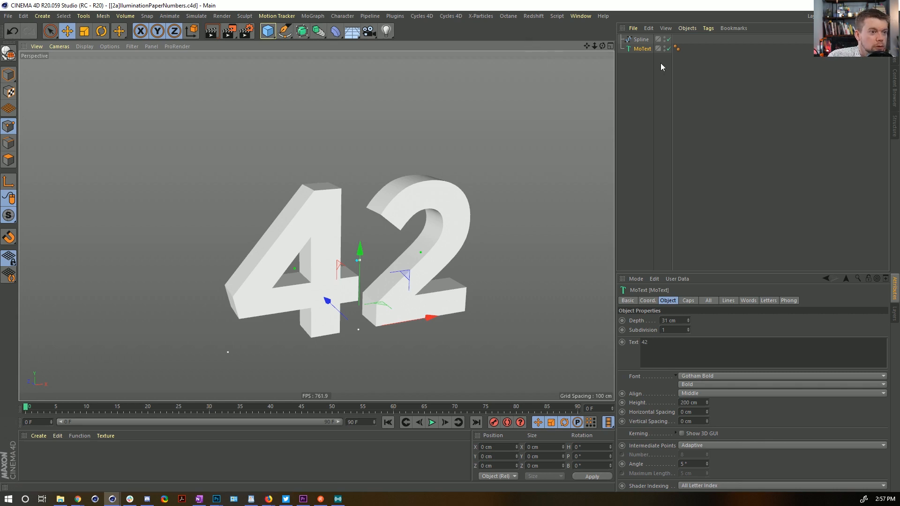
Step: Hide the MoText object and add a Redshift Area Light to the scene
{"action": "left_click", "coordinate": [645, 50]}
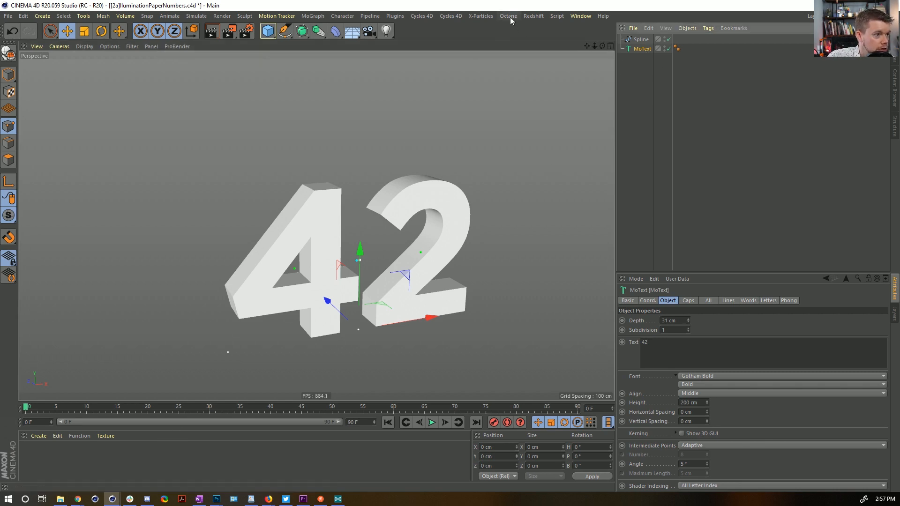
{"action": "left_click", "coordinate": [665, 49]}
{"action": "left_click", "coordinate": [533, 15]}
{"action": "mouse_move", "coordinate": [548, 33]}
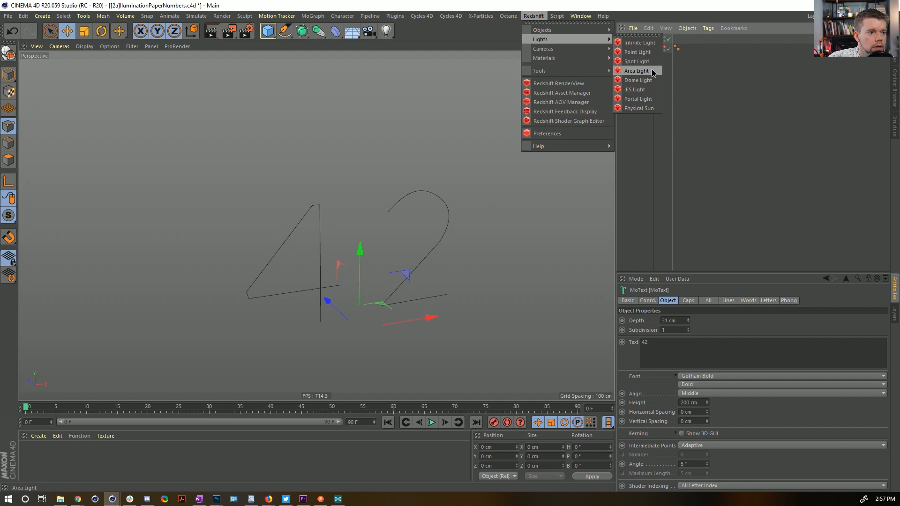
{"action": "left_click", "coordinate": [653, 72]}
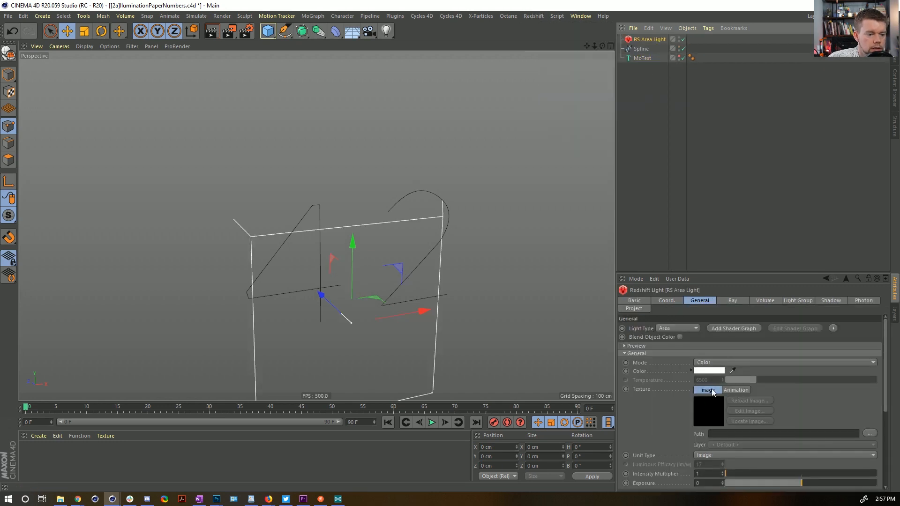
Step: Set the area shape of the RS Area Light to Mesh
{"action": "left_click_drag", "start_coordinate": [700, 275], "coordinate": [700, 141]}
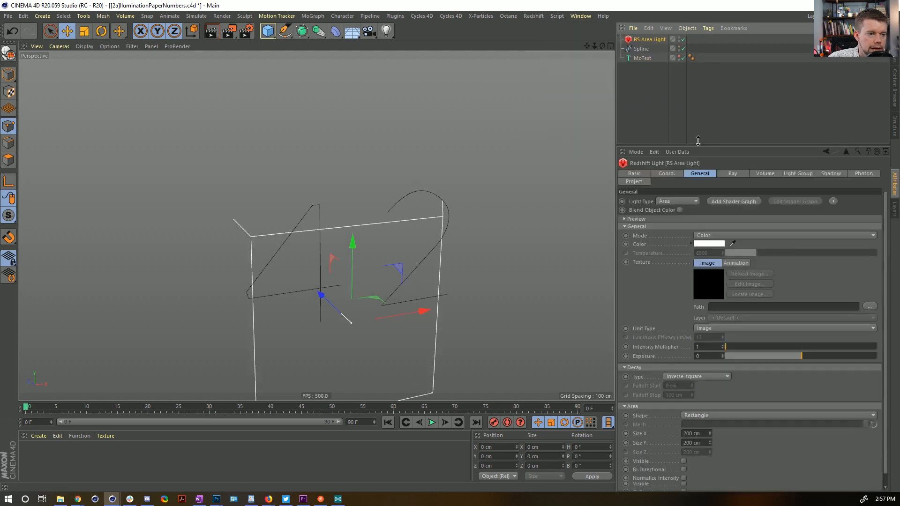
{"action": "left_click", "coordinate": [768, 167]}
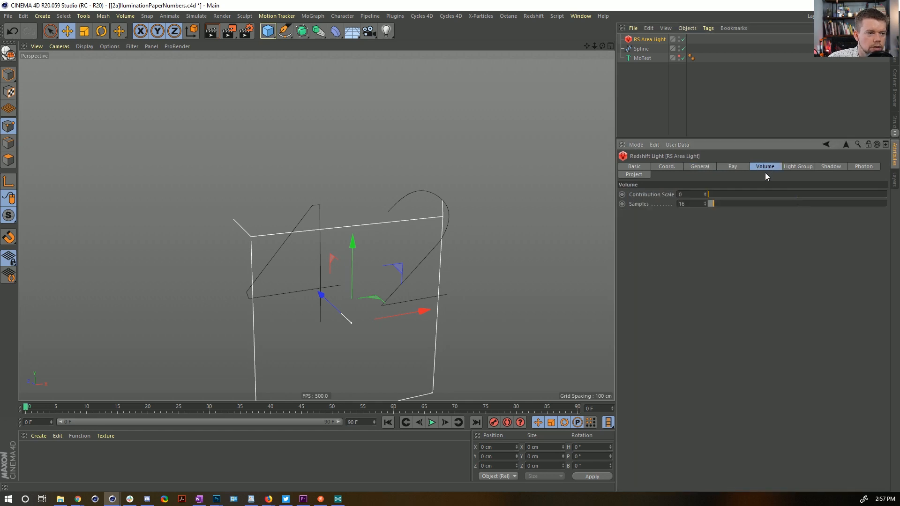
{"action": "left_click", "coordinate": [791, 168]}
{"action": "left_click", "coordinate": [735, 167]}
{"action": "left_click", "coordinate": [701, 168]}
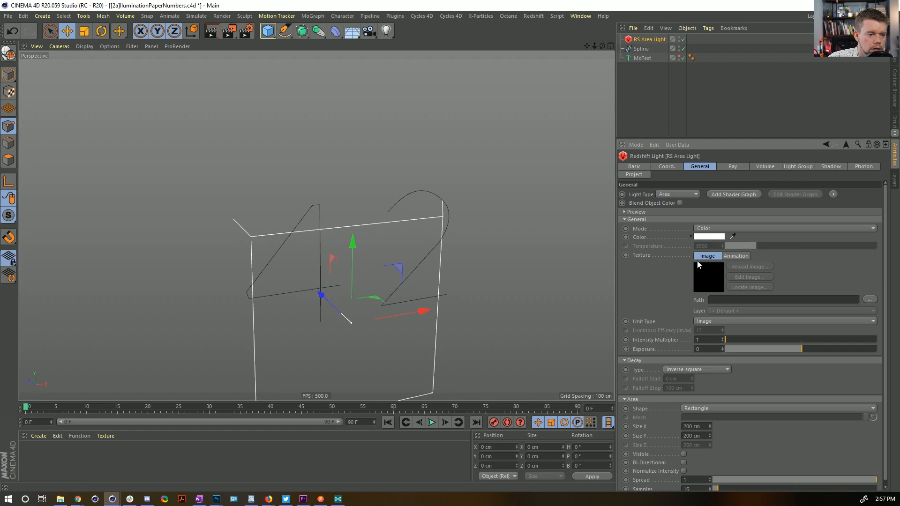
{"action": "left_click", "coordinate": [707, 323]}
{"action": "left_click", "coordinate": [664, 327]}
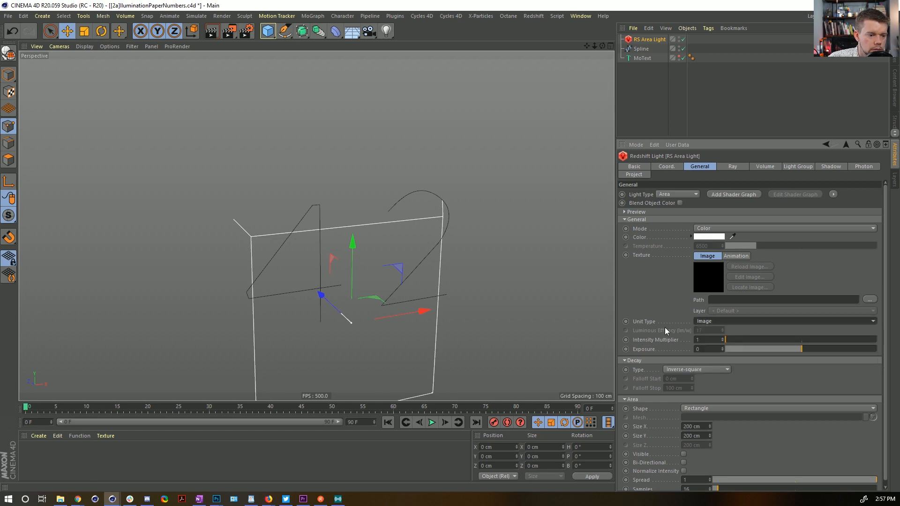
{"action": "scroll", "coordinate": [645, 349], "scroll_direction": "down", "scroll_amount": 1}
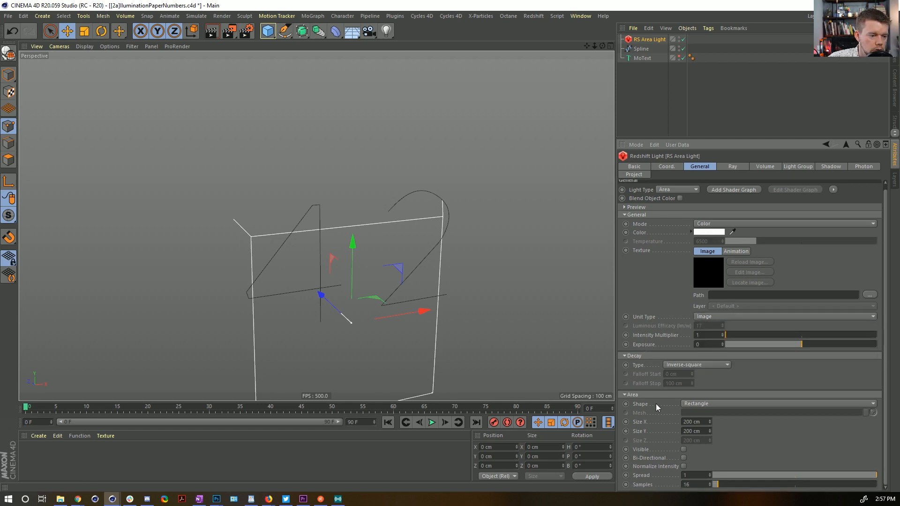
{"action": "left_click", "coordinate": [706, 403]}
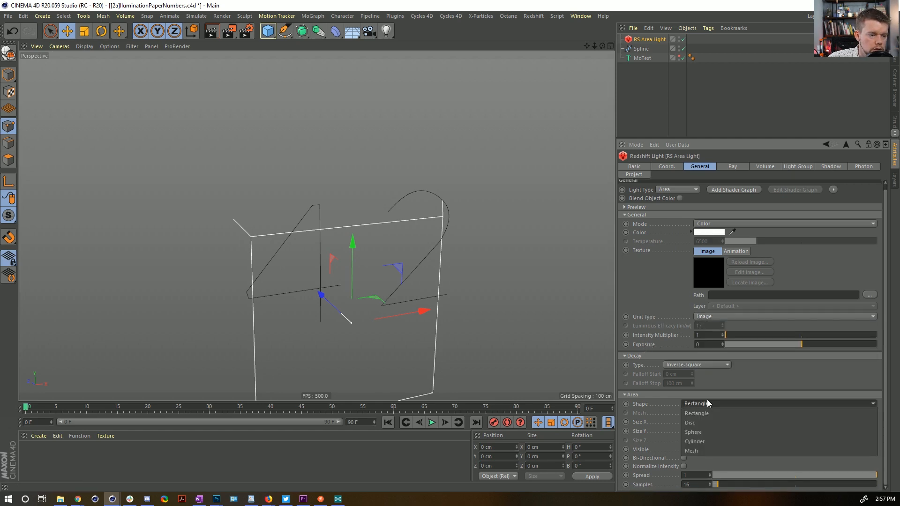
{"action": "left_click", "coordinate": [704, 448]}
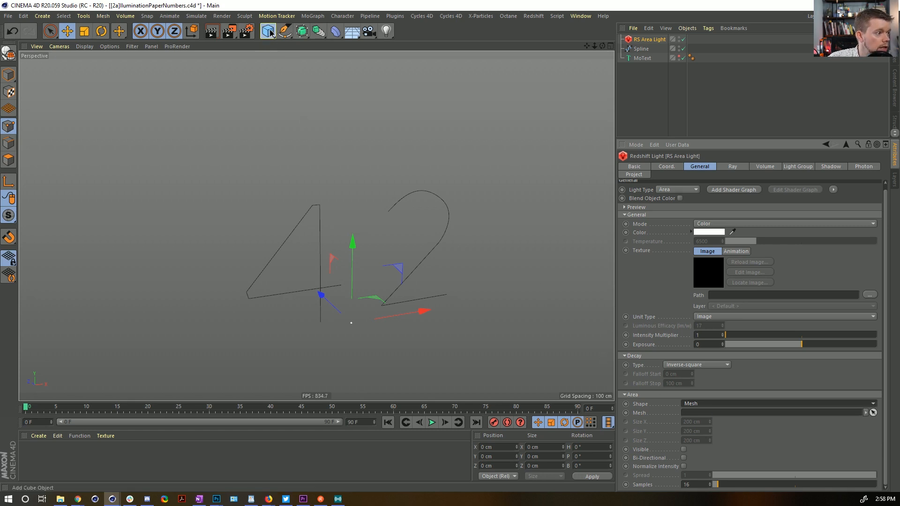
Step: Add an n-Side spline to the scene
{"action": "left_click_drag", "start_coordinate": [284, 31], "coordinate": [387, 95]}
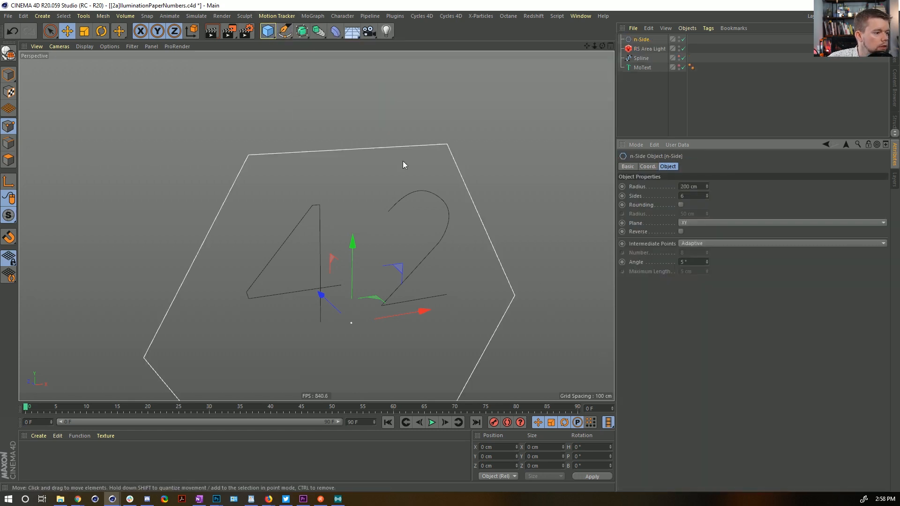
Step: Give the n-Side spline 8 sides and scale it down to a small tube profile
{"action": "type", "text": "8"}
{"action": "key", "text": "Return"}
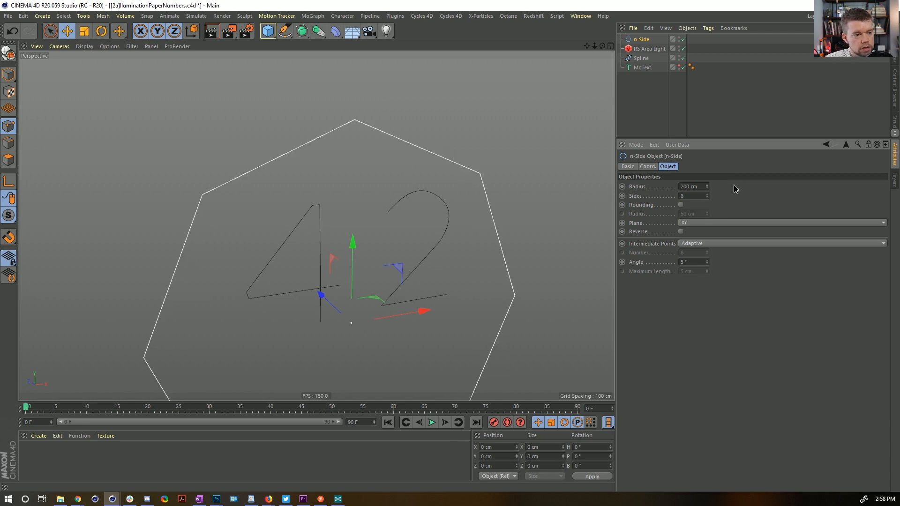
{"action": "key", "text": "t"}
{"action": "left_click_drag", "start_coordinate": [398, 145], "coordinate": [192, 295]}
Step: Sweep the n-Side along the traced 42 spline and assign the Sweep as the RS Area Light's mesh
{"action": "left_click_drag", "start_coordinate": [301, 31], "coordinate": [349, 79]}
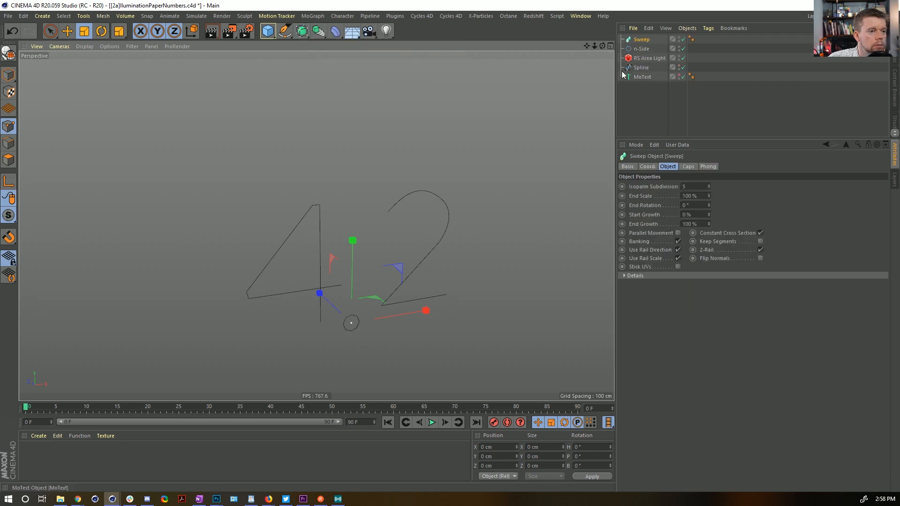
{"action": "mouse_move", "coordinate": [646, 50]}
{"action": "left_mouse_down"}
{"action": "mouse_move", "coordinate": [646, 41]}
{"action": "mouse_move", "coordinate": [651, 52]}
{"action": "left_mouse_up"}
{"action": "left_click", "coordinate": [645, 41]}
{"action": "mouse_move", "coordinate": [396, 193]}
{"action": "left_mouse_down", "text": "alt"}
{"action": "mouse_move", "coordinate": [490, 168]}
{"action": "mouse_move", "coordinate": [396, 189]}
{"action": "left_mouse_up", "text": "alt"}
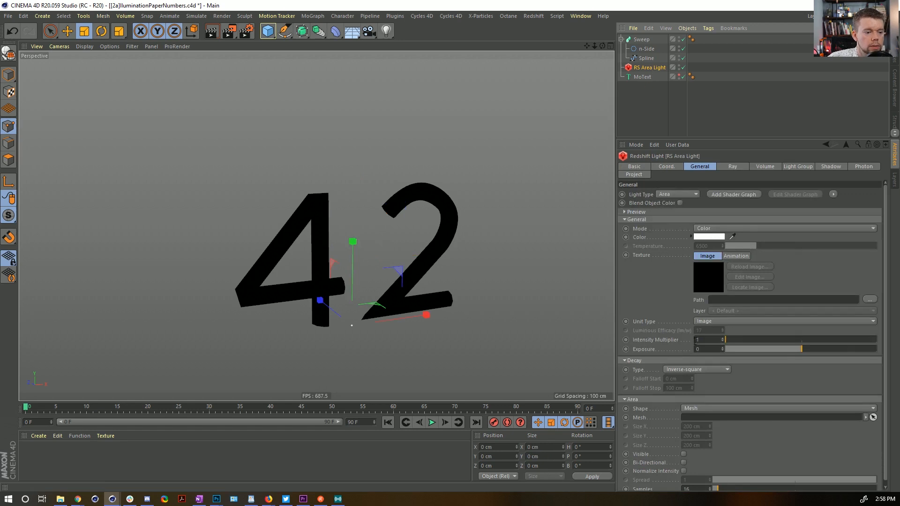
{"action": "left_click_drag", "start_coordinate": [643, 41], "coordinate": [715, 418]}
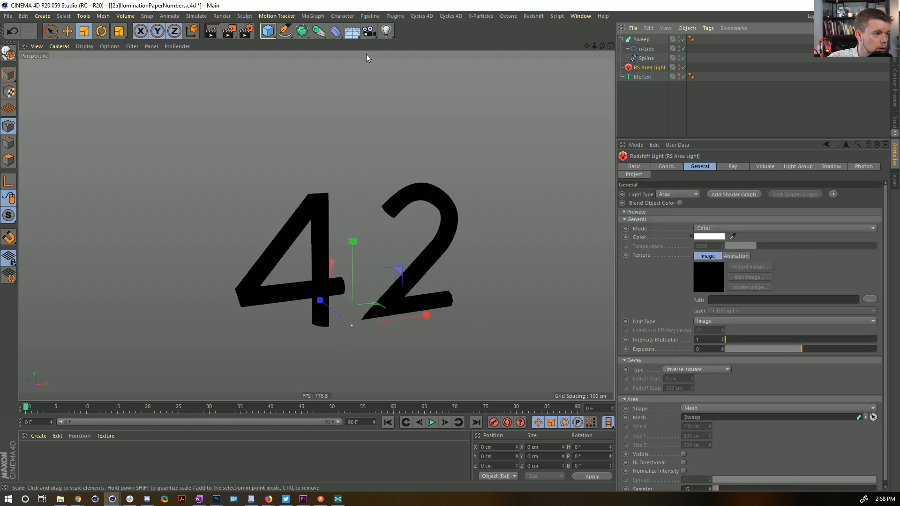
Step: Add a Plane to the scene and apply a new Redshift material to it
{"action": "left_click_drag", "start_coordinate": [270, 31], "coordinate": [355, 62]}
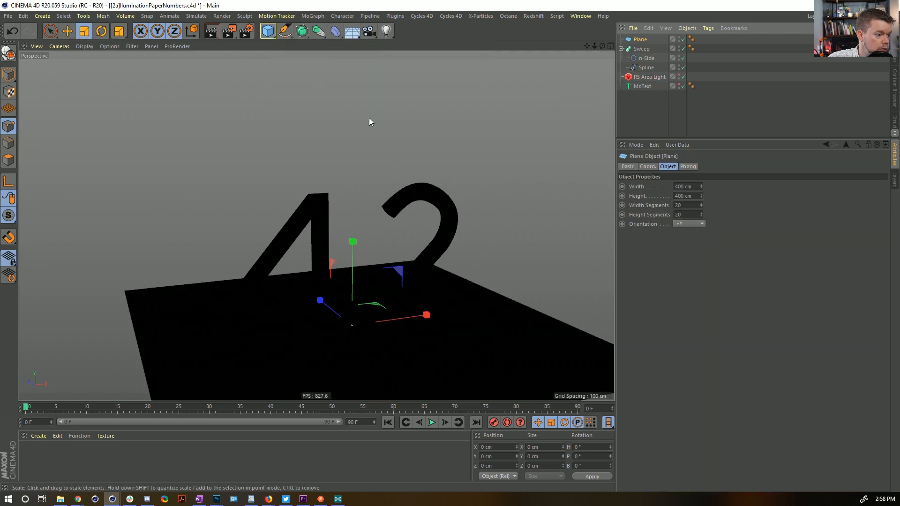
{"action": "left_click_drag", "start_coordinate": [369, 120], "coordinate": [412, 180], "text": "alt"}
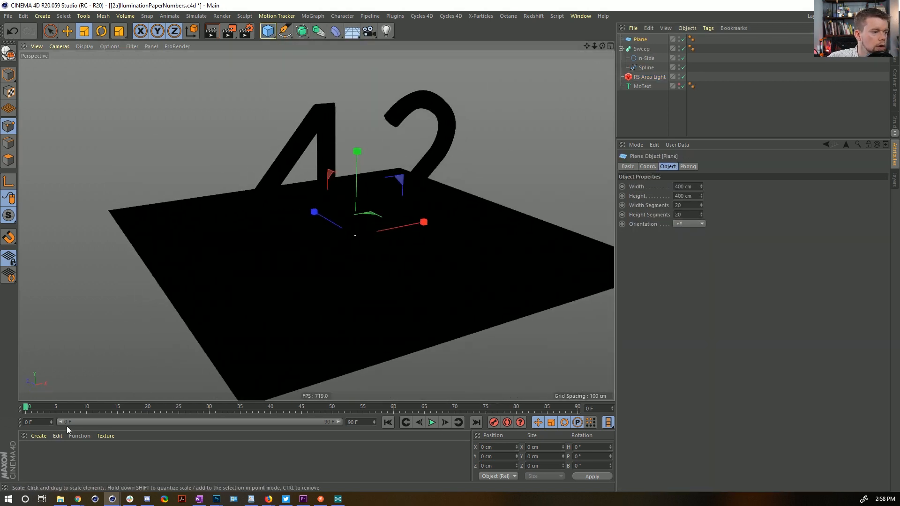
{"action": "left_click", "coordinate": [42, 435]}
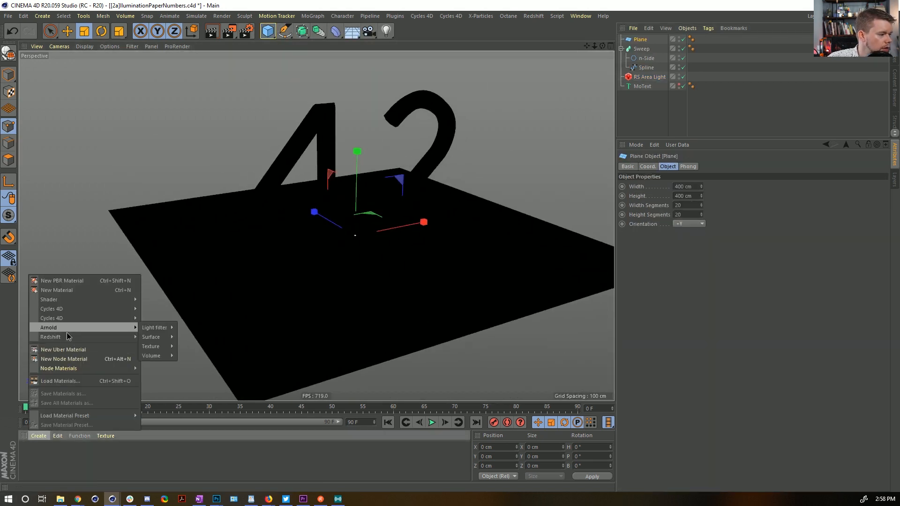
{"action": "left_click", "coordinate": [192, 341]}
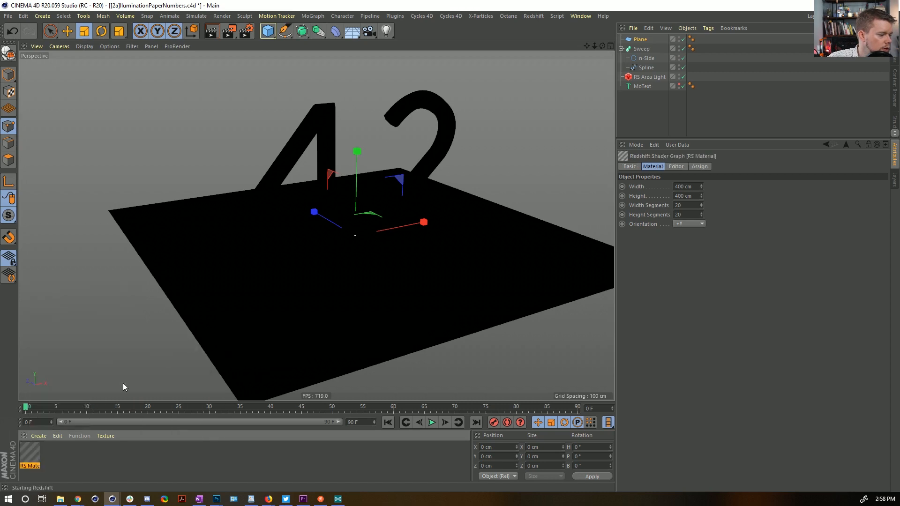
{"action": "left_click", "coordinate": [37, 449]}
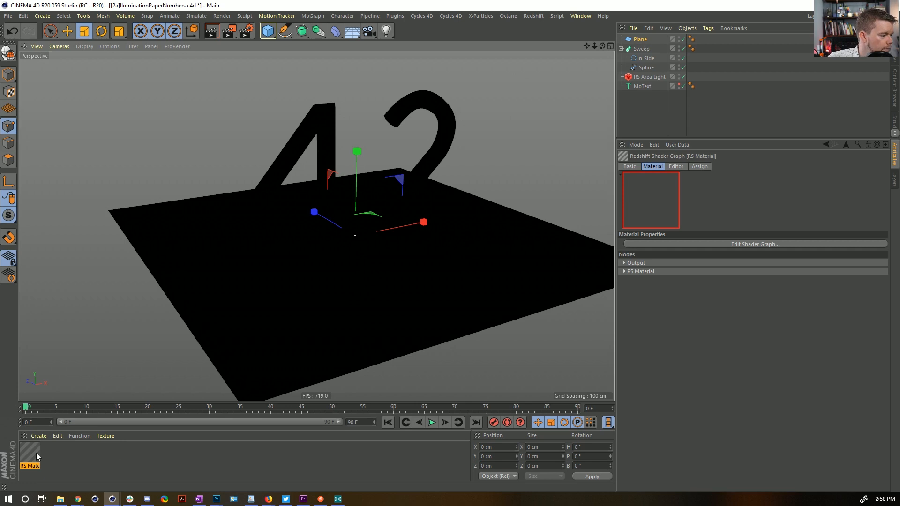
{"action": "left_click_drag", "start_coordinate": [37, 452], "coordinate": [642, 41]}
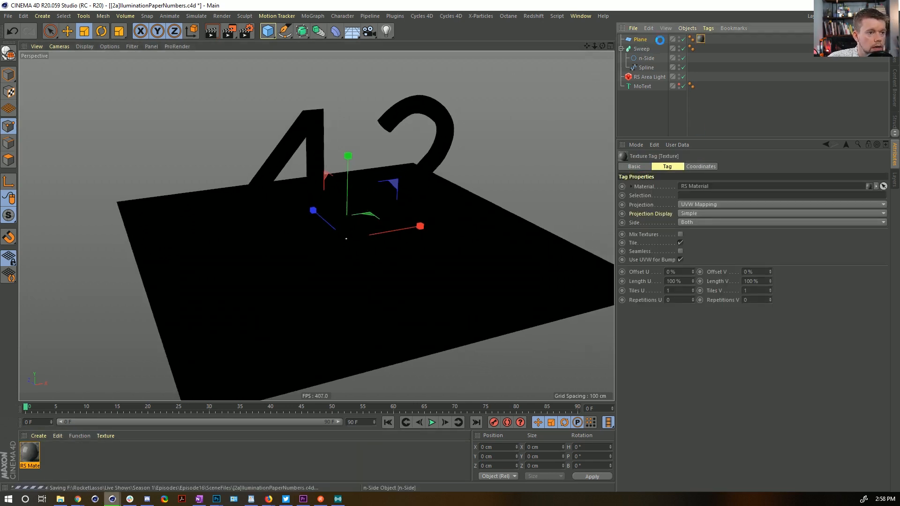
Step: Start a live preview in the Redshift RenderView and hide the MoText object from the render
{"action": "left_click", "coordinate": [533, 16]}
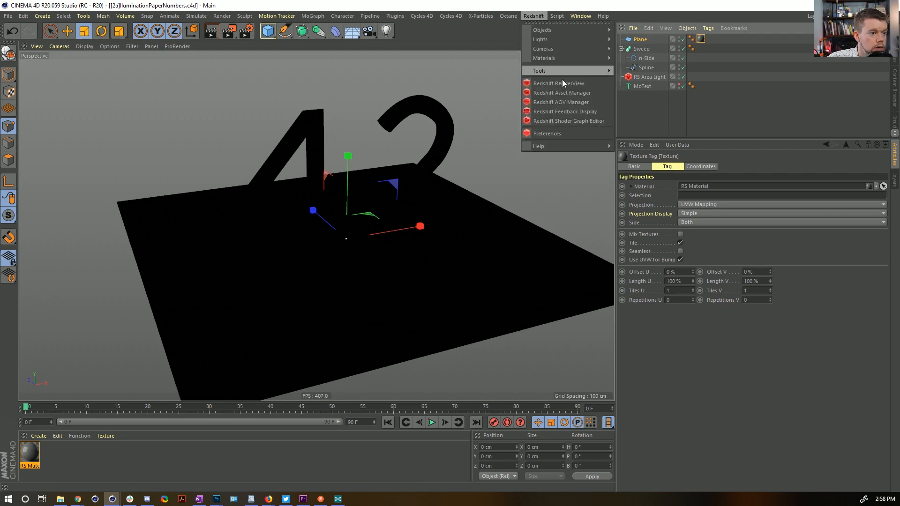
{"action": "left_click", "coordinate": [578, 85]}
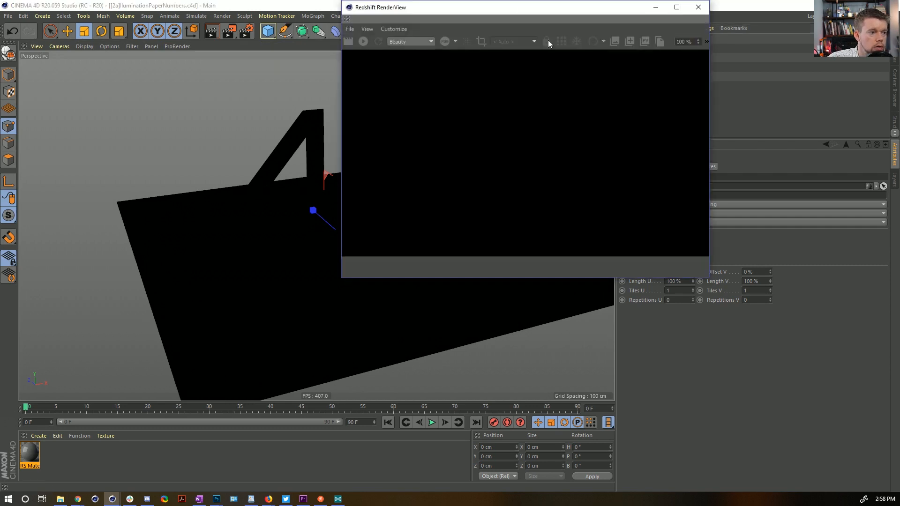
{"action": "left_click_drag", "start_coordinate": [517, 12], "coordinate": [272, 25]}
{"action": "left_click", "coordinate": [119, 54]}
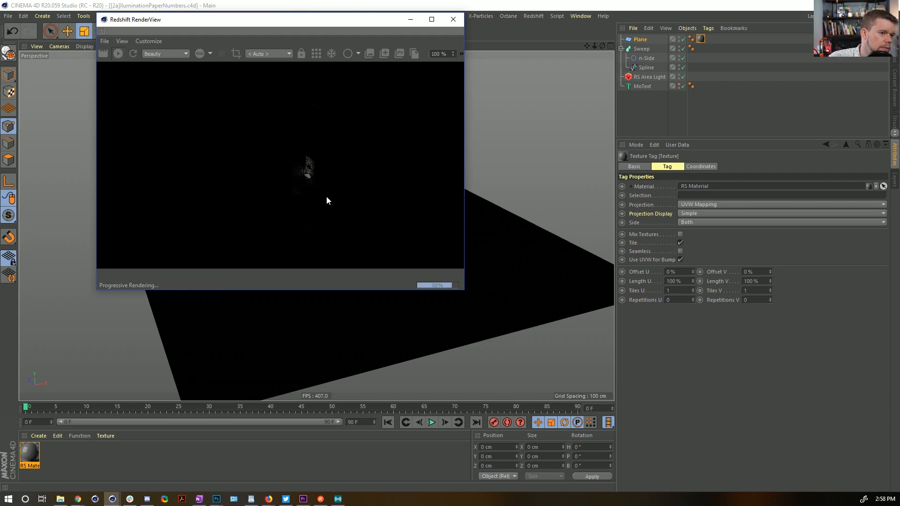
{"action": "double_click", "coordinate": [678, 87]}
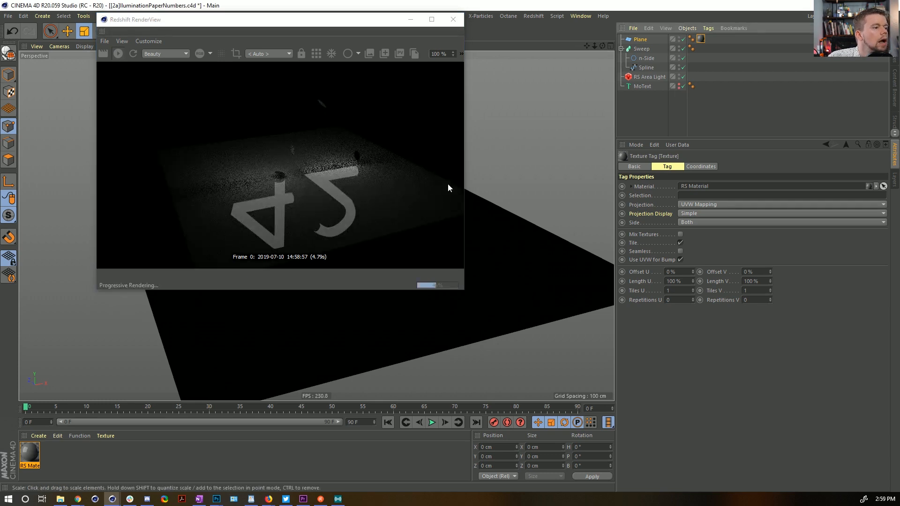
{"action": "left_click_drag", "start_coordinate": [325, 20], "coordinate": [260, 108]}
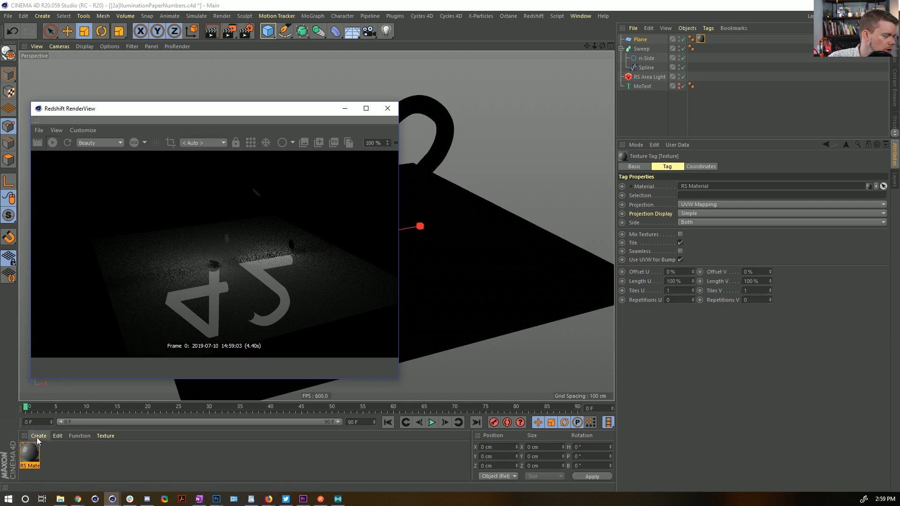
Step: Set the RS Area Light's Intensity Multiplier to 11
{"action": "left_click", "coordinate": [649, 77]}
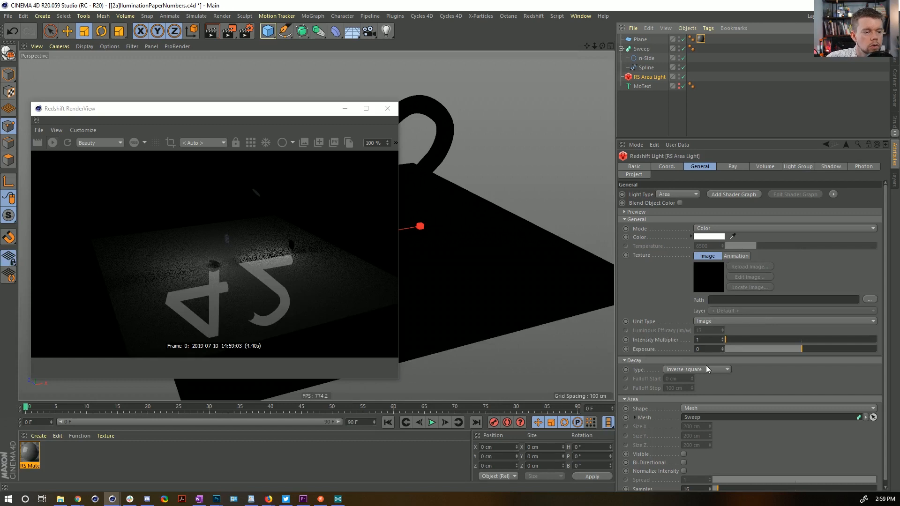
{"action": "left_click", "coordinate": [719, 340]}
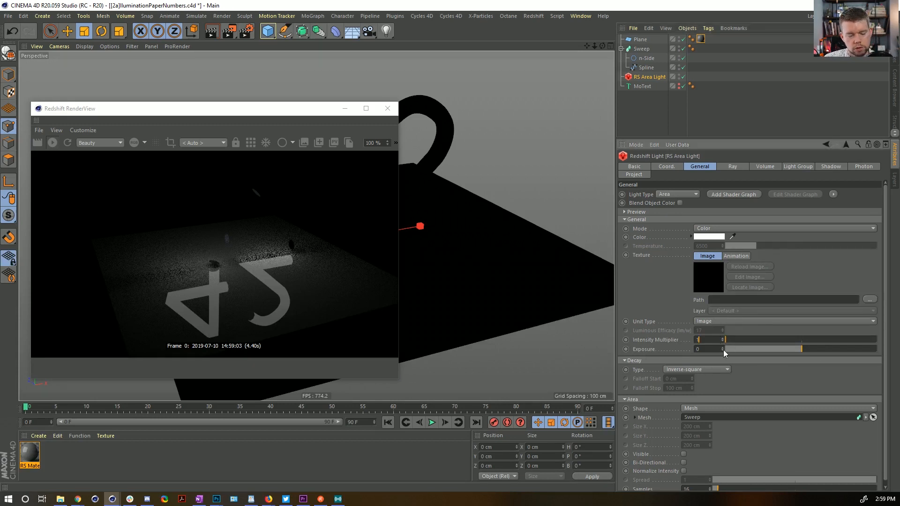
{"action": "key", "text": "Return"}
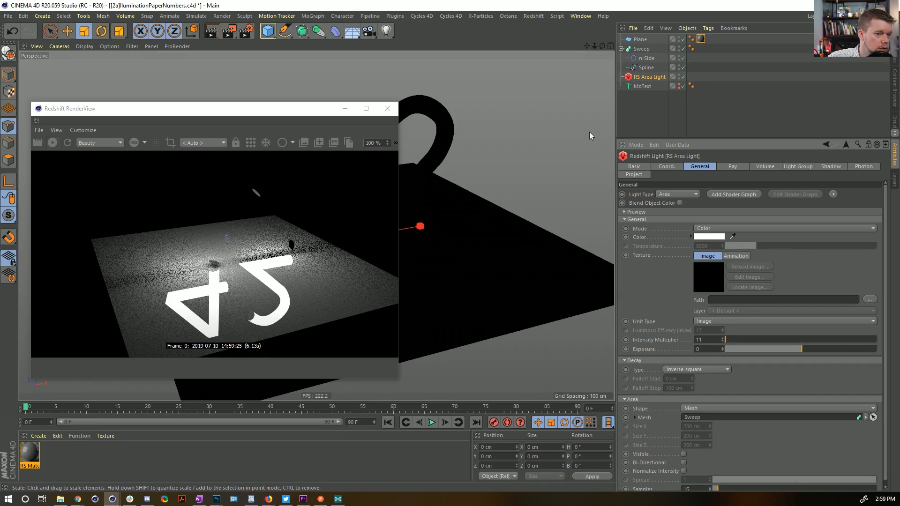
Step: Enable Create Single Object in the Sweep's cap settings
{"action": "left_click", "coordinate": [641, 48]}
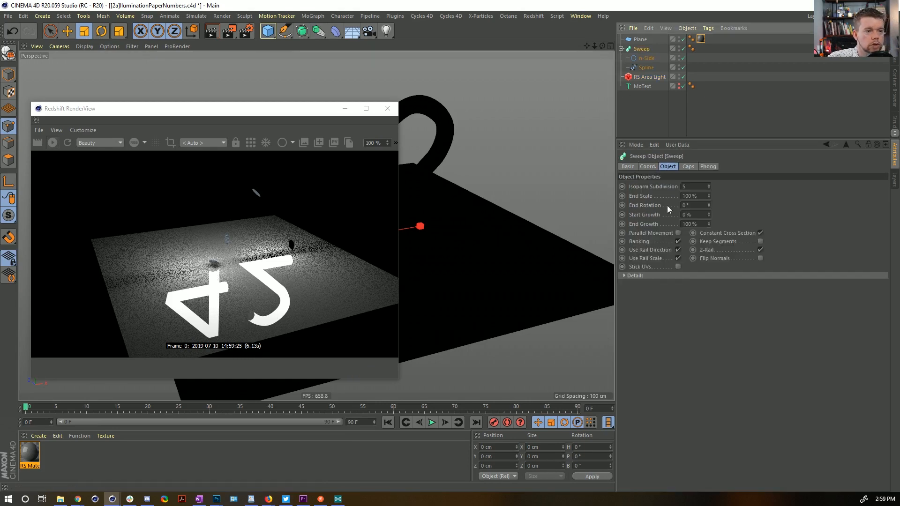
{"action": "left_click", "coordinate": [691, 167]}
{"action": "left_click", "coordinate": [701, 292]}
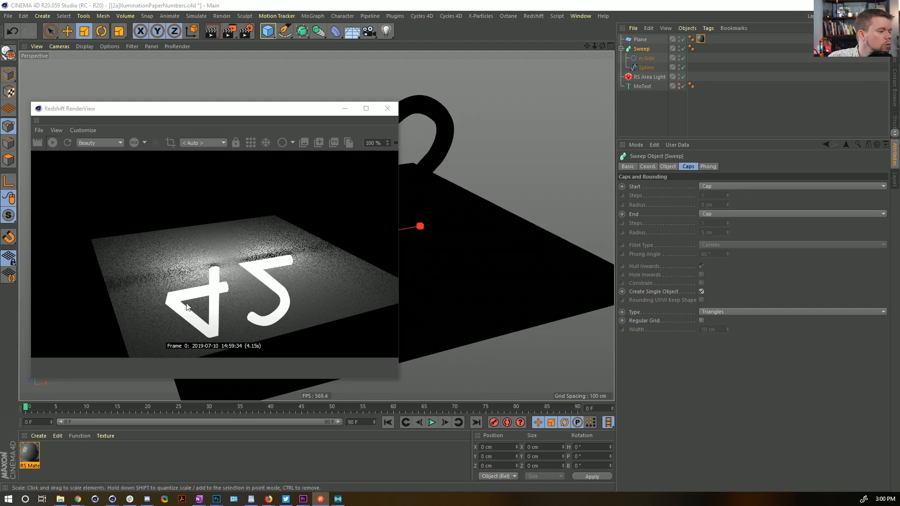
Step: Make the MoText object visible again and reposition the RenderView window to inspect the render
{"action": "left_click", "coordinate": [679, 85]}
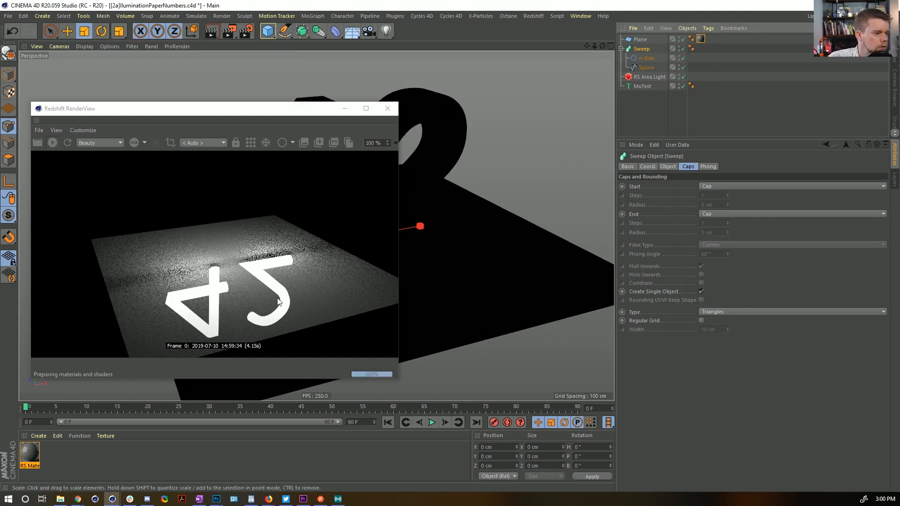
{"action": "left_click_drag", "start_coordinate": [254, 117], "coordinate": [338, 92]}
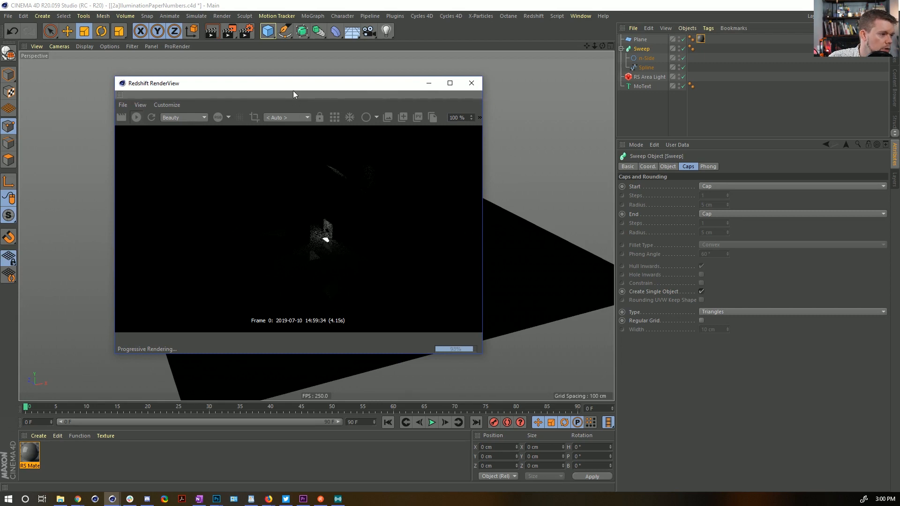
{"action": "left_click_drag", "start_coordinate": [293, 91], "coordinate": [315, 49]}
Step: Create a second standard Redshift material for the numbers
{"action": "left_click", "coordinate": [39, 436]}
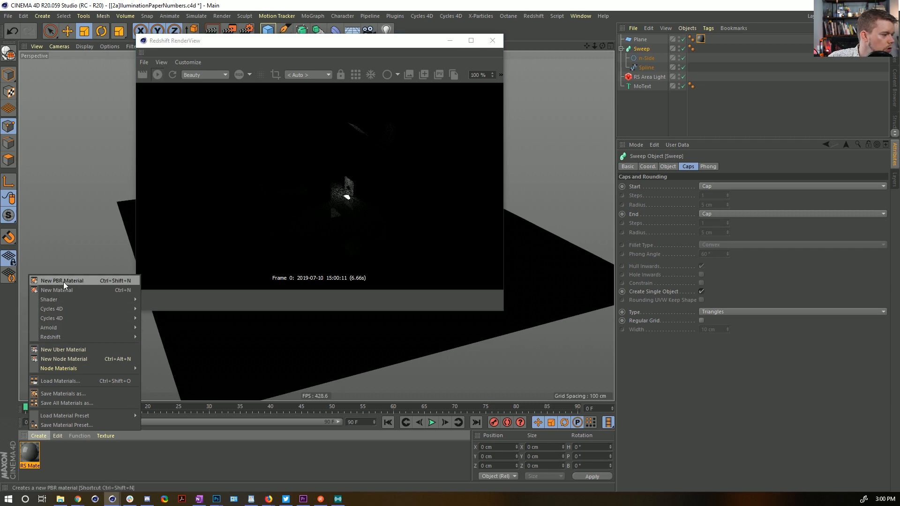
{"action": "mouse_move", "coordinate": [70, 337]}
{"action": "mouse_move", "coordinate": [155, 336]}
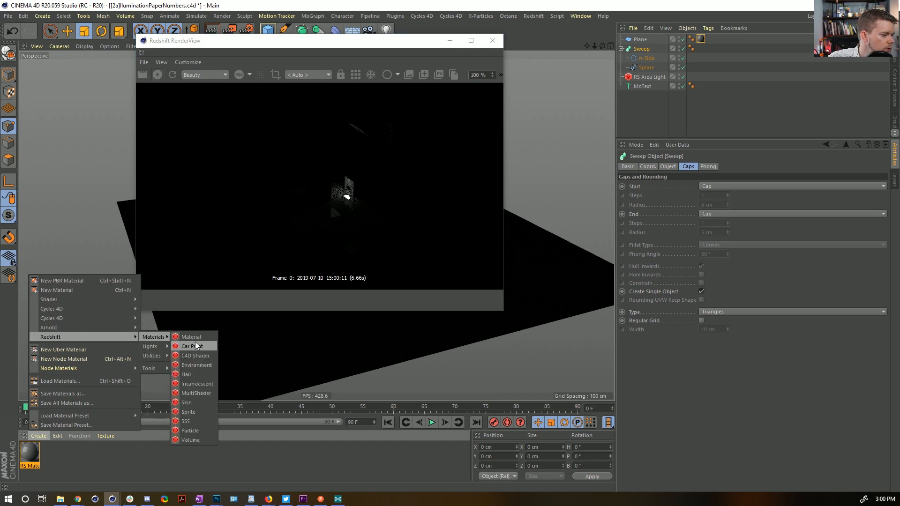
{"action": "left_click", "coordinate": [196, 338]}
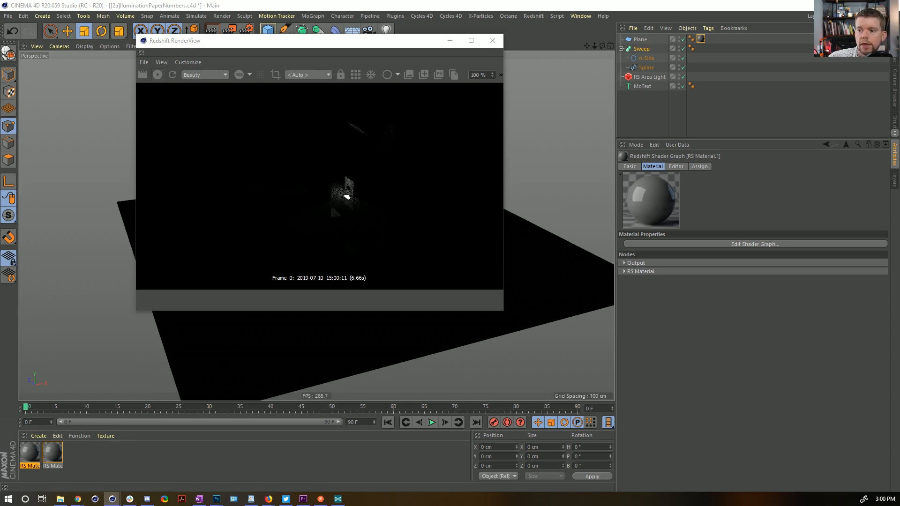
Step: Set the new material's Back-lighting/Translucency color to white and its weight to 1
{"action": "double_click", "coordinate": [30, 452]}
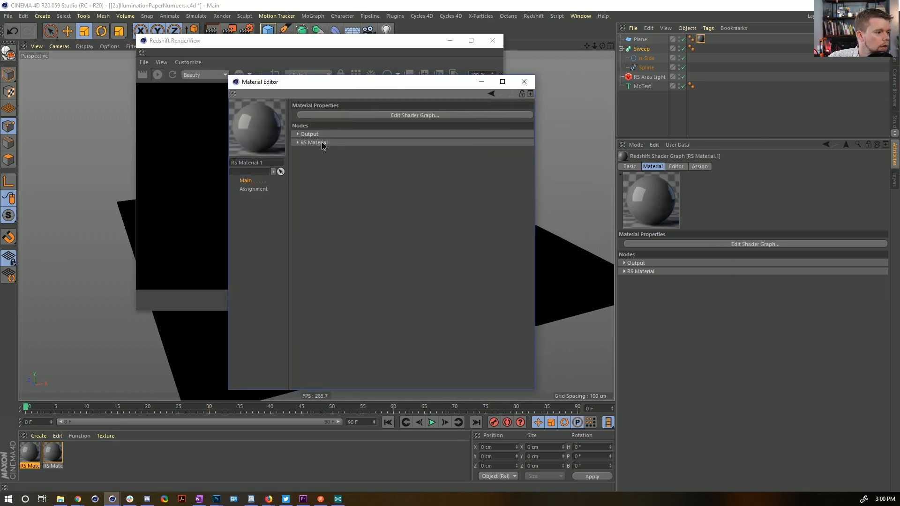
{"action": "left_click", "coordinate": [322, 143]}
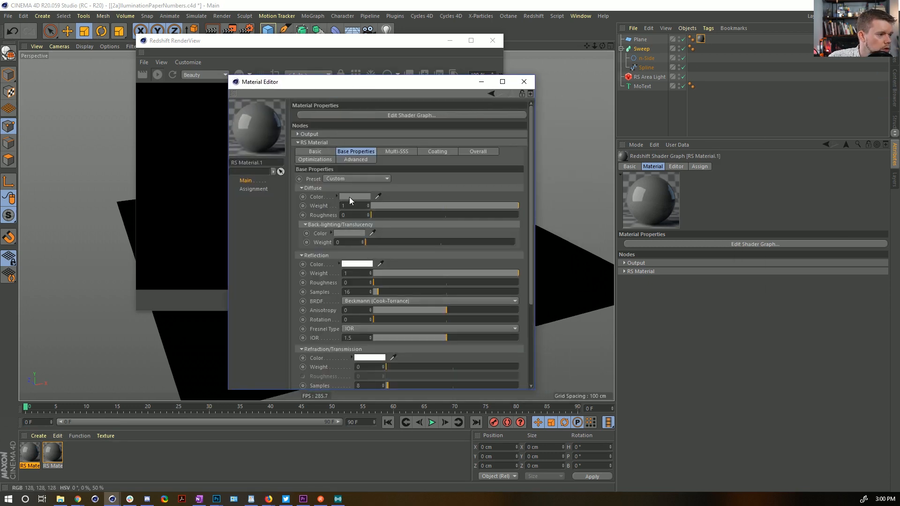
{"action": "left_click", "coordinate": [350, 232]}
{"action": "left_click_drag", "start_coordinate": [387, 251], "coordinate": [484, 255]}
{"action": "left_click", "coordinate": [338, 266]}
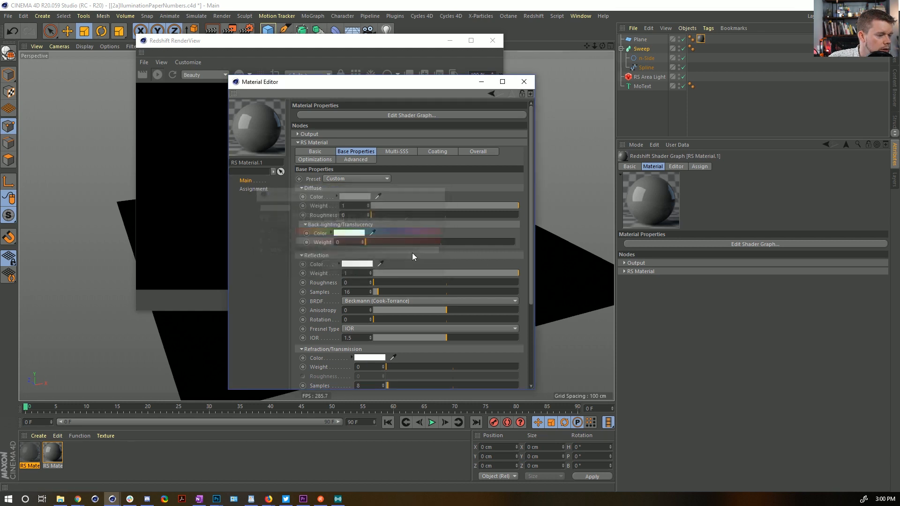
{"action": "left_click", "coordinate": [380, 243]}
{"action": "left_click_drag", "start_coordinate": [381, 243], "coordinate": [550, 253]}
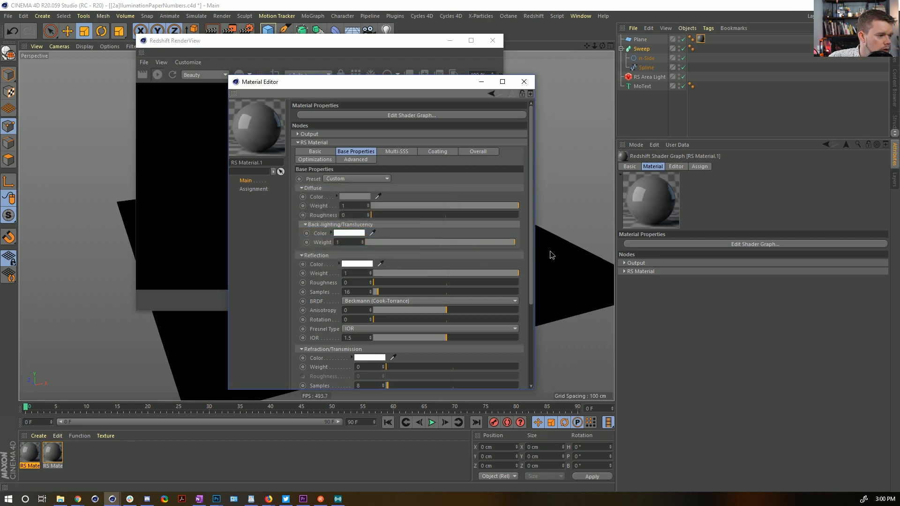
Step: Rename the translucent Redshift material as Paper
{"action": "left_click_drag", "start_coordinate": [363, 85], "coordinate": [622, 82]}
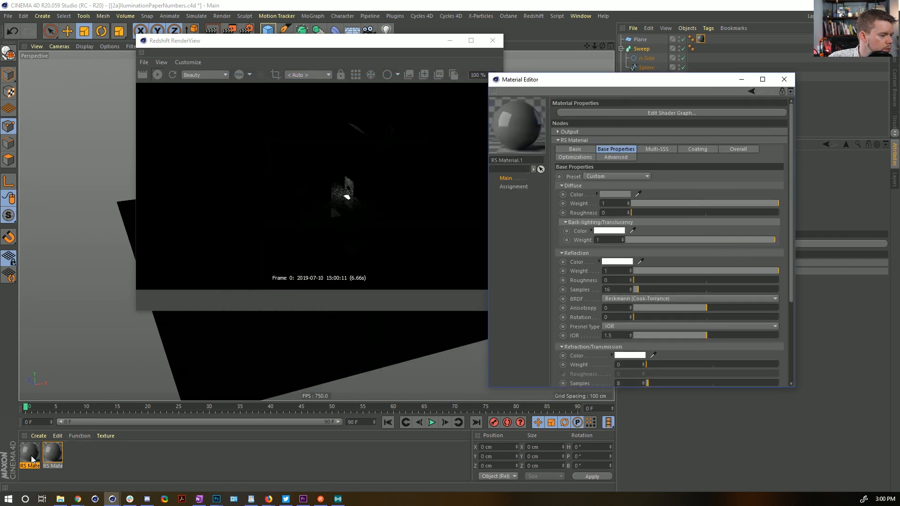
{"action": "double_click", "coordinate": [506, 160]}
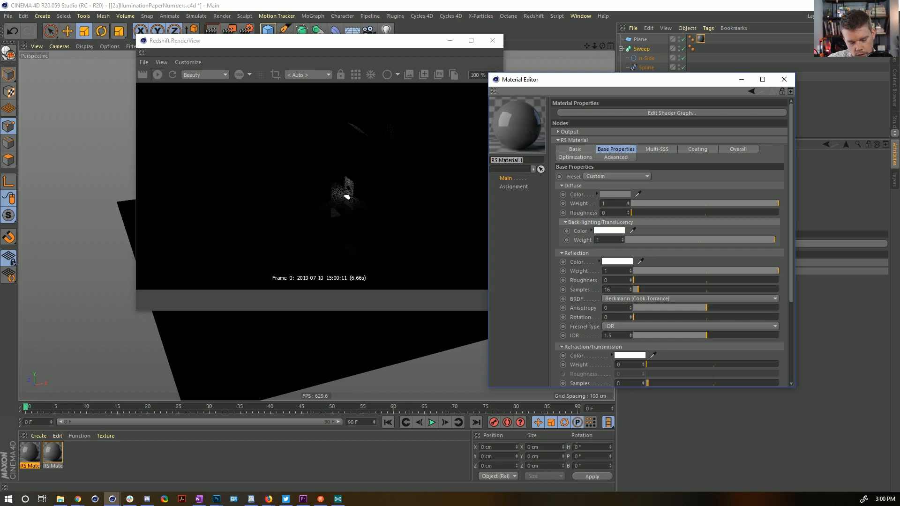
{"action": "type", "text": "Papser"}
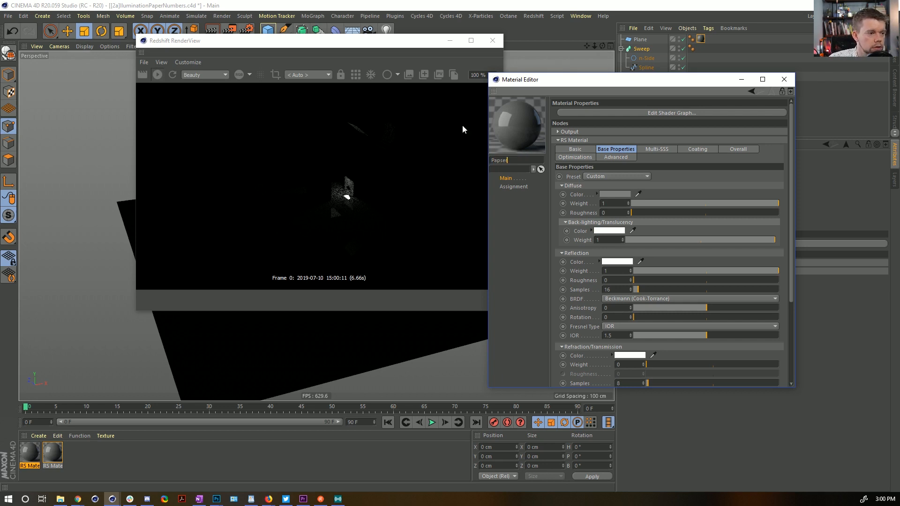
{"action": "key", "text": "BackSpace"}
{"action": "key", "text": "BackSpace"}
{"action": "key", "text": "BackSpace"}
{"action": "type", "text": "er"}
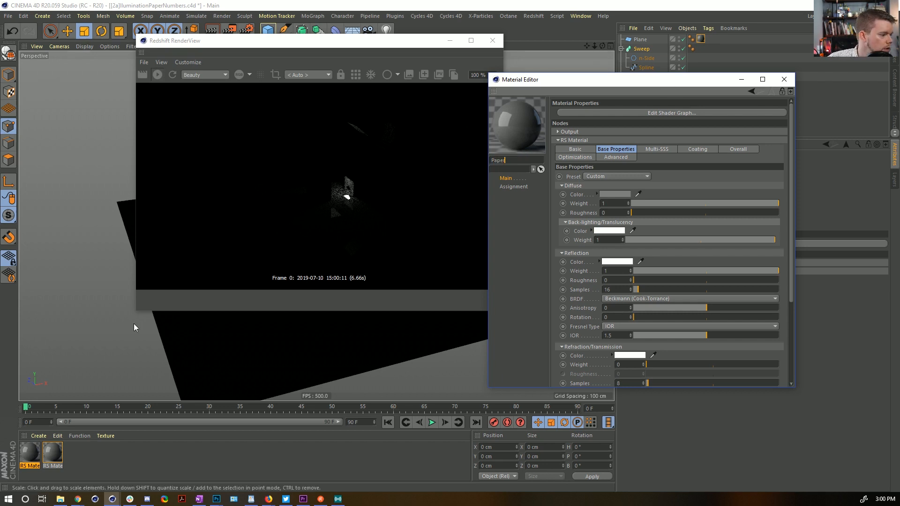
Step: Apply the Paper material to the MoText object and place MoText first in the object hierarchy
{"action": "left_click_drag", "start_coordinate": [25, 453], "coordinate": [662, 216]}
{"action": "left_click_drag", "start_coordinate": [32, 456], "coordinate": [641, 86]}
{"action": "left_click_drag", "start_coordinate": [641, 37], "coordinate": [641, 38]}
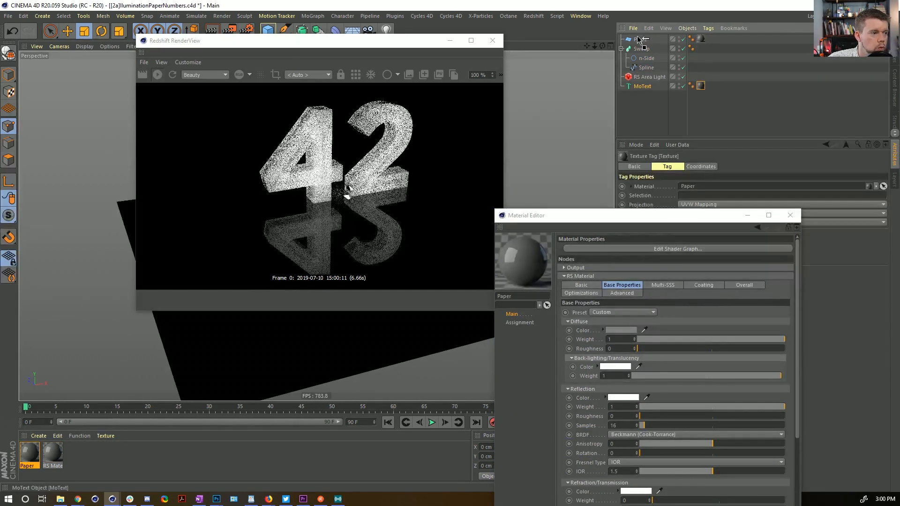
{"action": "left_click_drag", "start_coordinate": [609, 218], "coordinate": [659, 97]}
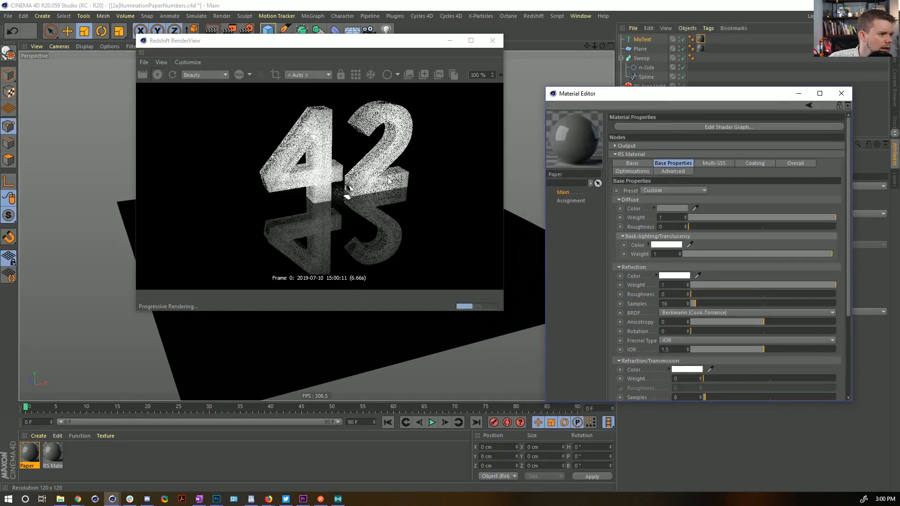
Step: Zoom the perspective view in on the 42 and inspect its render with the RenderView window repositioned
{"action": "left_click_drag", "start_coordinate": [381, 44], "coordinate": [464, 212]}
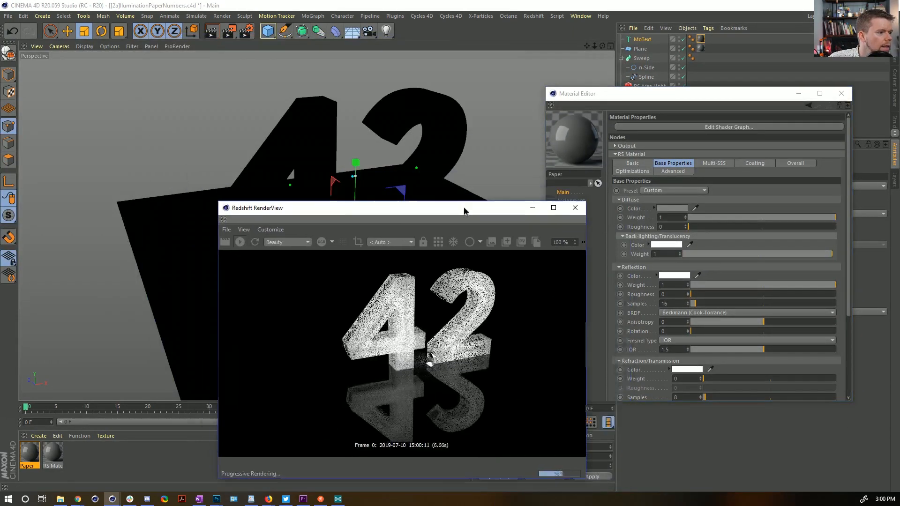
{"action": "scroll", "coordinate": [227, 170], "scroll_direction": "up", "scroll_amount": 3}
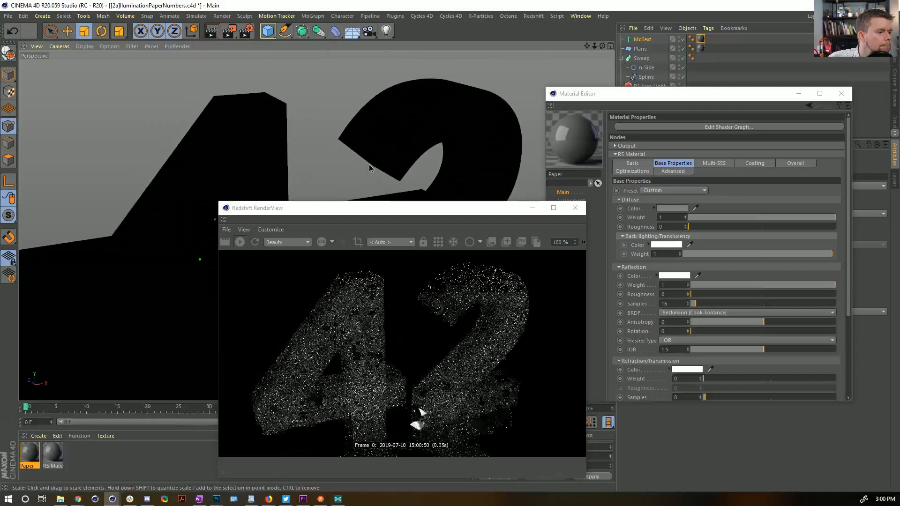
{"action": "left_click_drag", "start_coordinate": [416, 212], "coordinate": [316, 82]}
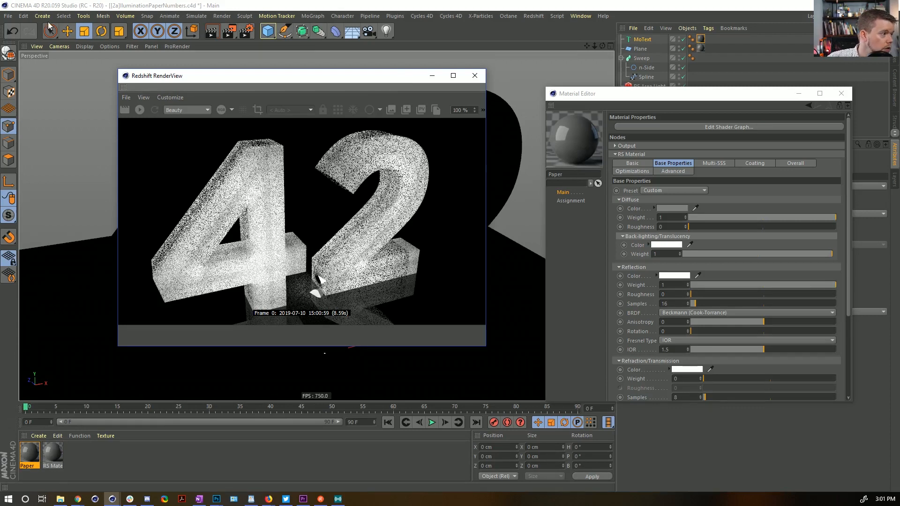
{"action": "left_click", "coordinate": [317, 79]}
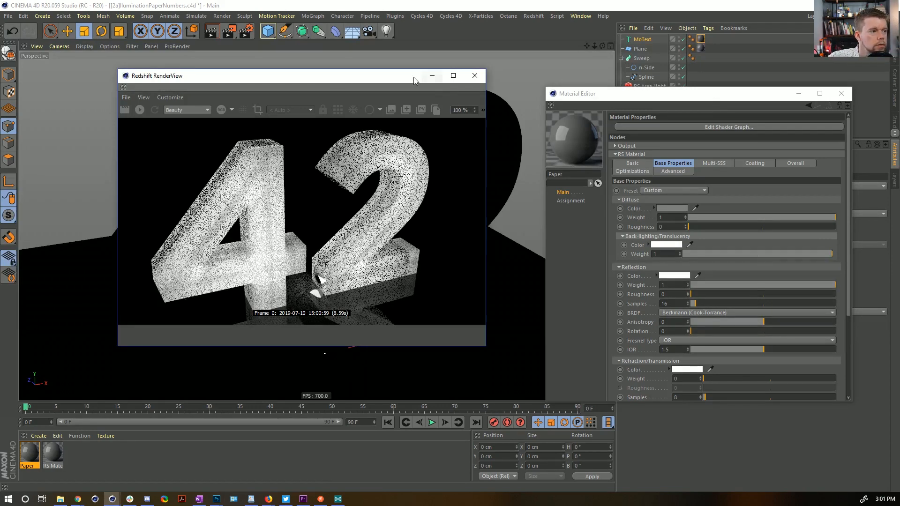
{"action": "left_click_drag", "start_coordinate": [413, 80], "coordinate": [453, 117]}
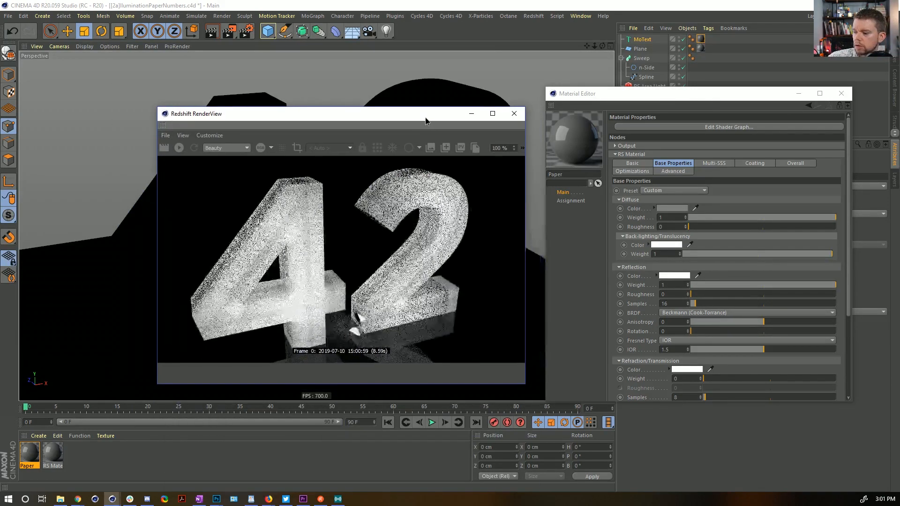
Step: Set the project's renderer to Redshift in the render settings and show the Redshift options
{"action": "left_click", "coordinate": [231, 32]}
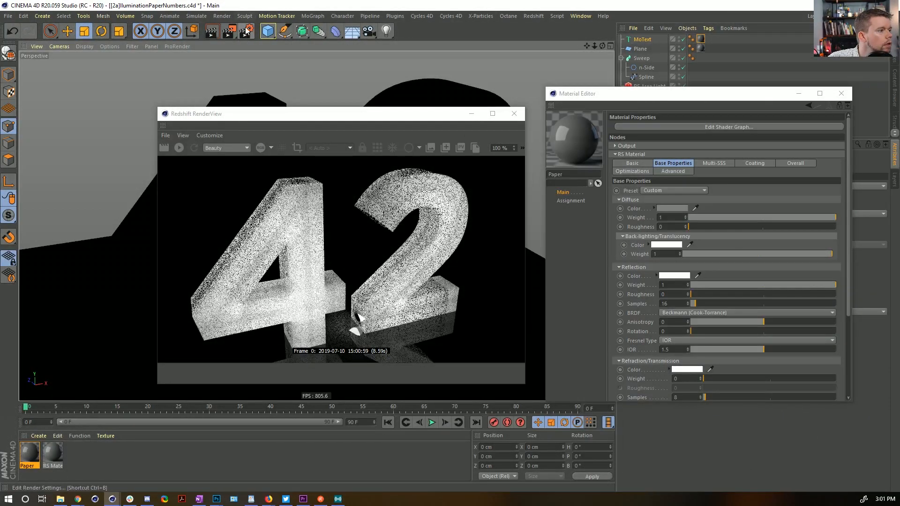
{"action": "left_click", "coordinate": [247, 31]}
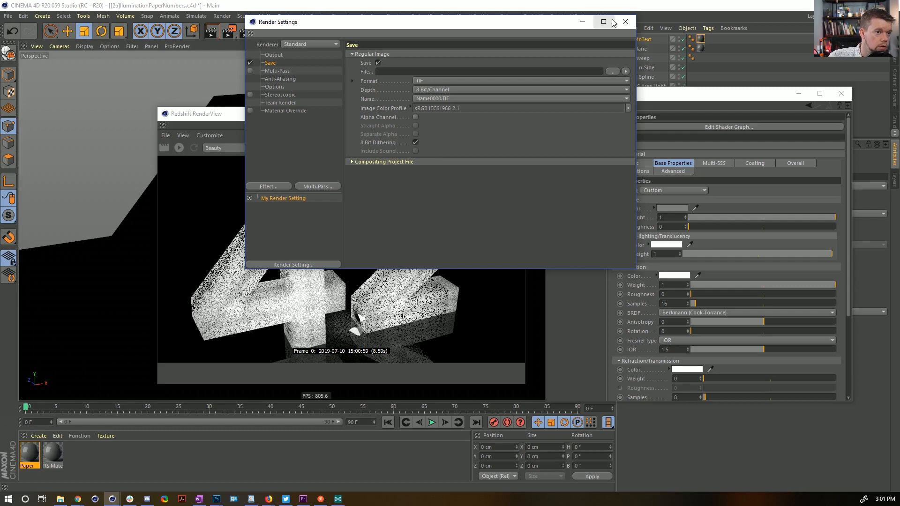
{"action": "left_click", "coordinate": [298, 45]}
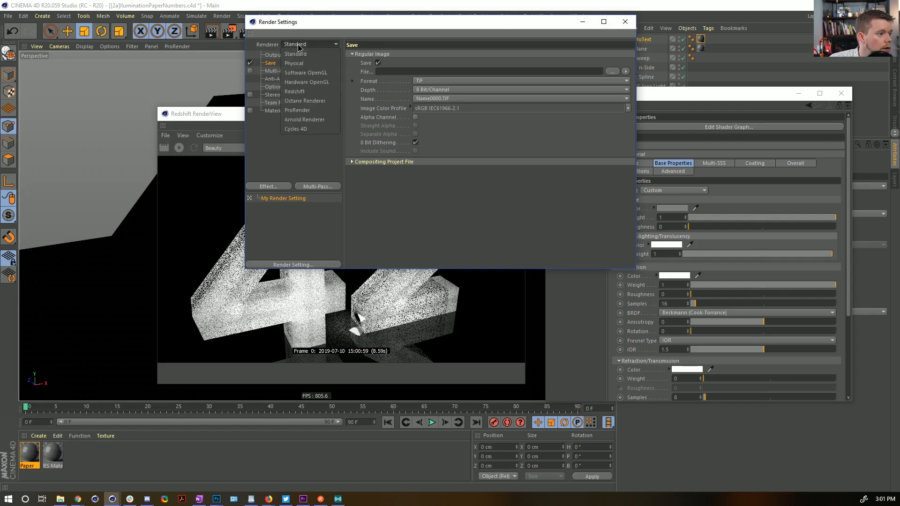
{"action": "left_click", "coordinate": [306, 90]}
{"action": "left_click", "coordinate": [275, 80]}
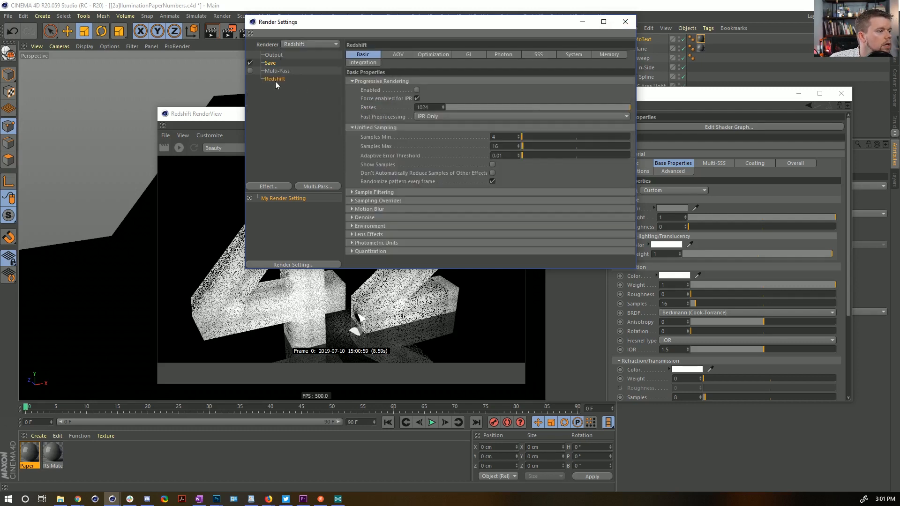
Step: Set both the primary and secondary GI engines to Brute Force in the Redshift render settings
{"action": "left_click", "coordinate": [419, 55]}
{"action": "left_click", "coordinate": [468, 54]}
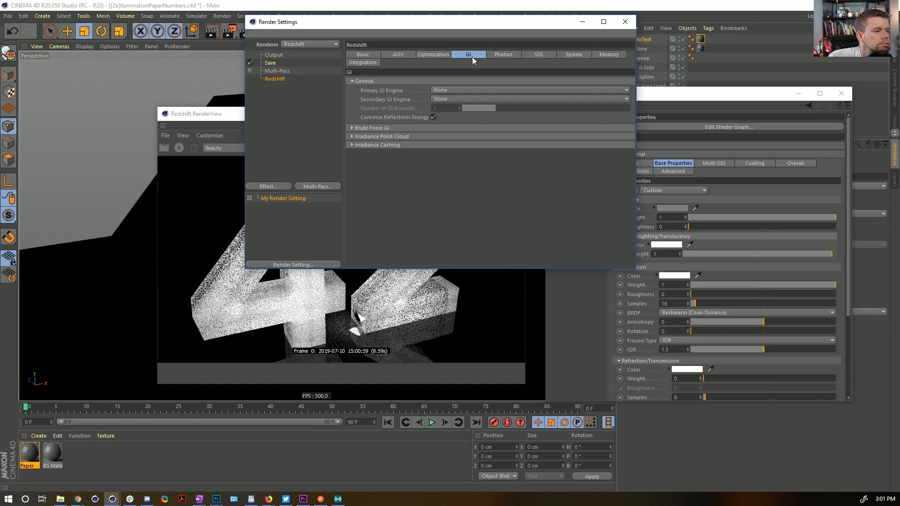
{"action": "left_click", "coordinate": [447, 90]}
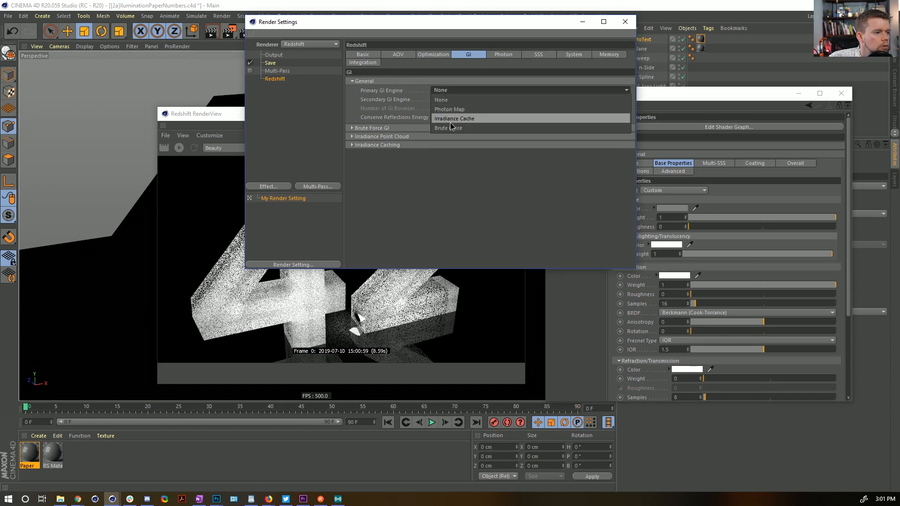
{"action": "left_click", "coordinate": [450, 127]}
{"action": "left_click", "coordinate": [450, 100]}
{"action": "left_click", "coordinate": [450, 138]}
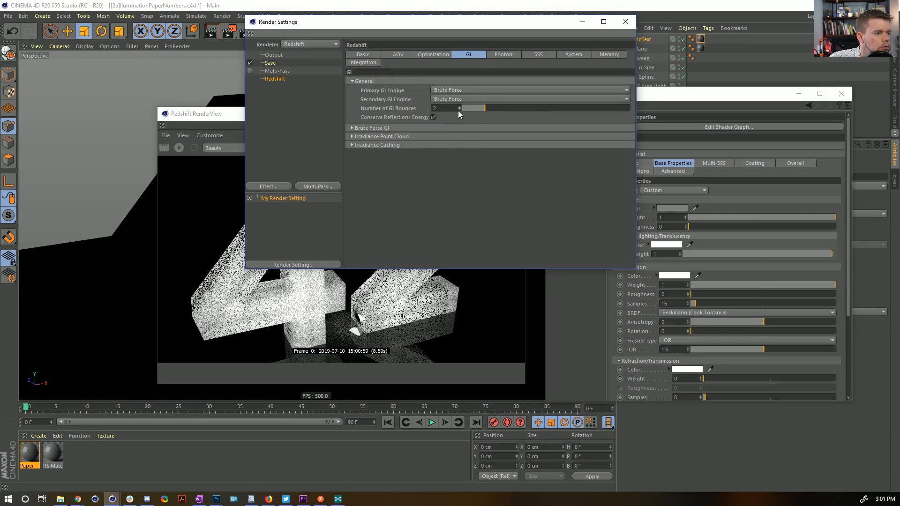
Step: Look through the Redshift render setting categories and the output options for the sampling controls
{"action": "left_click", "coordinate": [433, 56]}
{"action": "left_click", "coordinate": [401, 55]}
{"action": "left_click", "coordinate": [370, 55]}
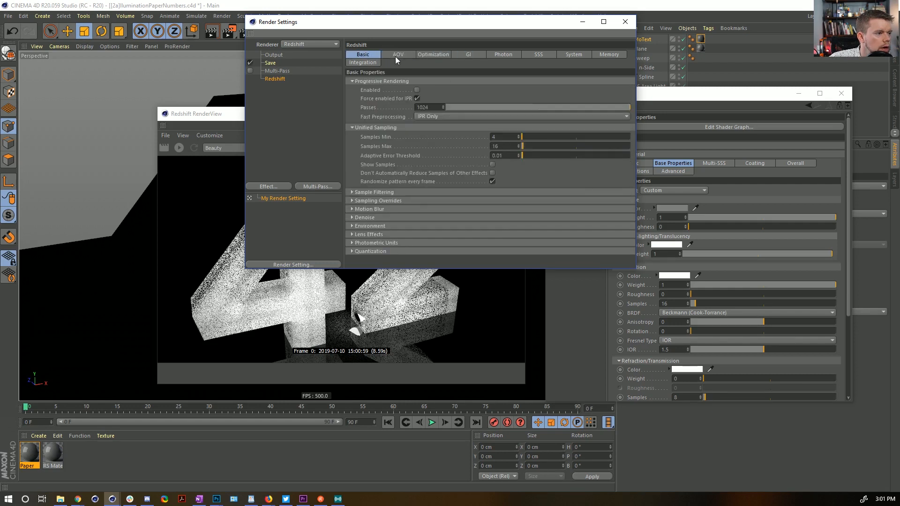
{"action": "left_click", "coordinate": [469, 55]}
{"action": "left_click", "coordinate": [433, 55]}
{"action": "left_click", "coordinate": [397, 54]}
{"action": "left_click", "coordinate": [362, 55]}
{"action": "left_click", "coordinate": [398, 55]}
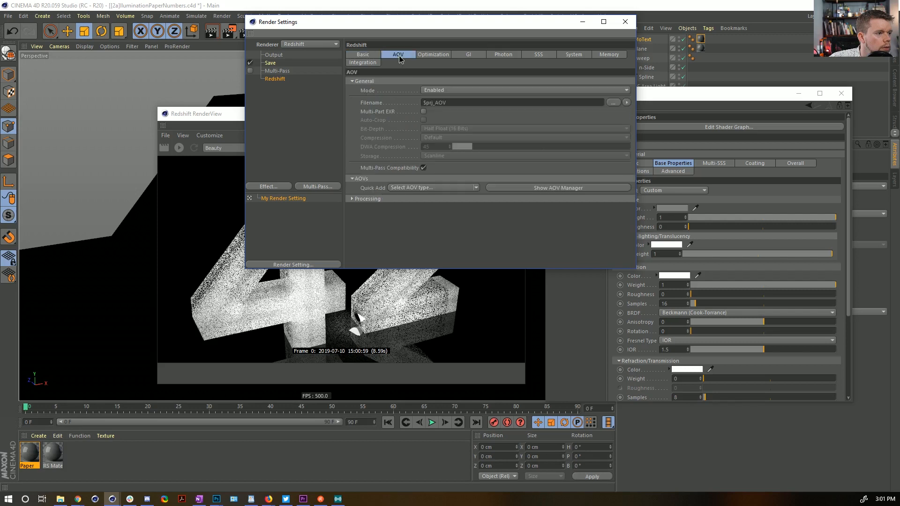
{"action": "left_click", "coordinate": [433, 54]}
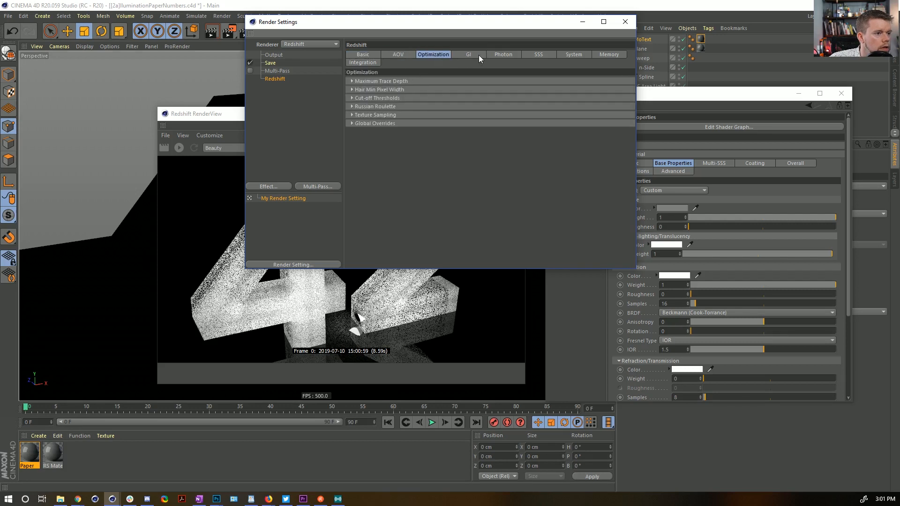
{"action": "left_click", "coordinate": [465, 54]}
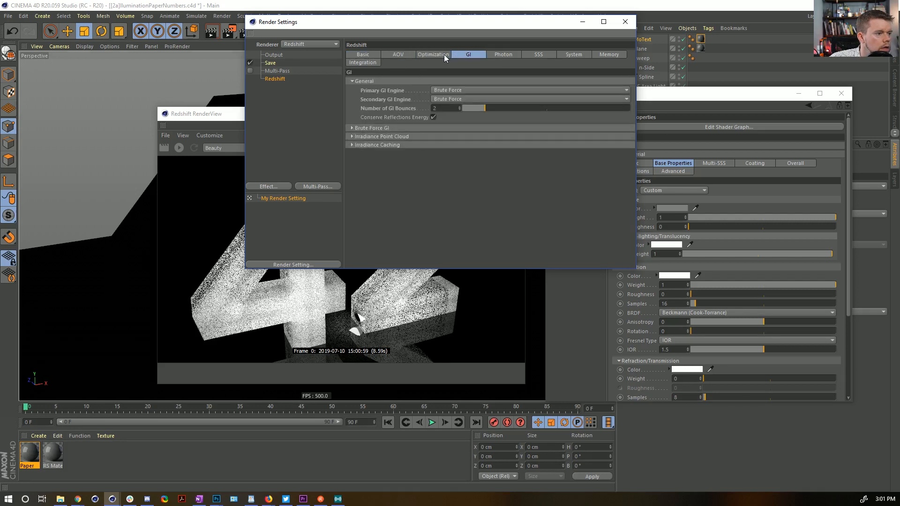
{"action": "left_click", "coordinate": [443, 54]}
{"action": "left_click", "coordinate": [395, 81]}
{"action": "left_click", "coordinate": [396, 82]}
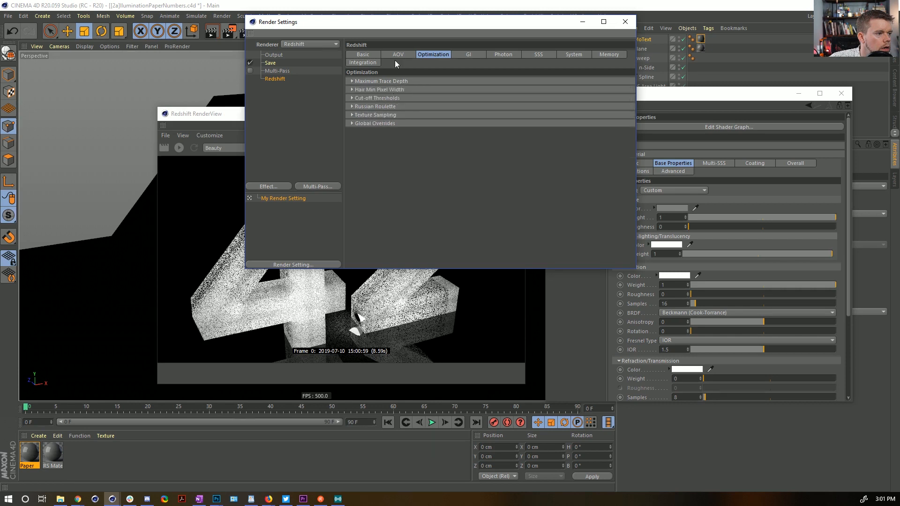
{"action": "left_click", "coordinate": [363, 55]}
{"action": "left_click", "coordinate": [382, 191]}
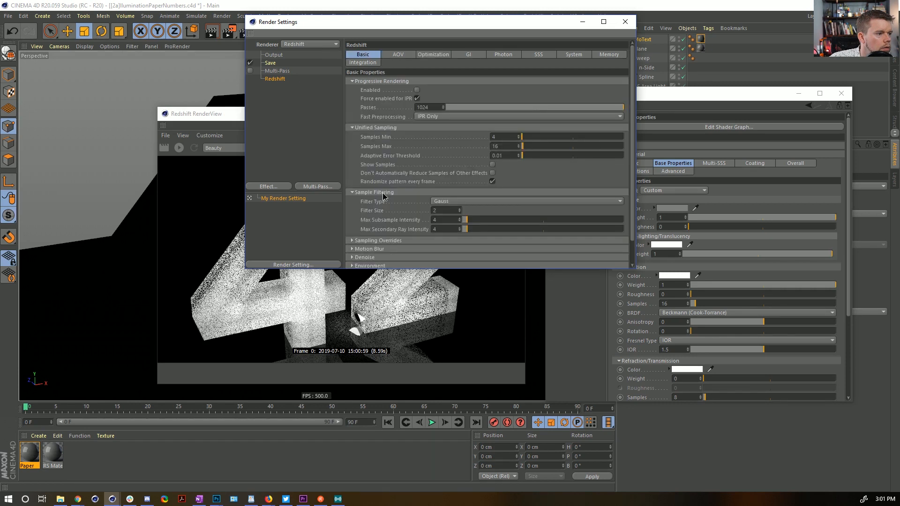
{"action": "left_click", "coordinate": [382, 193]}
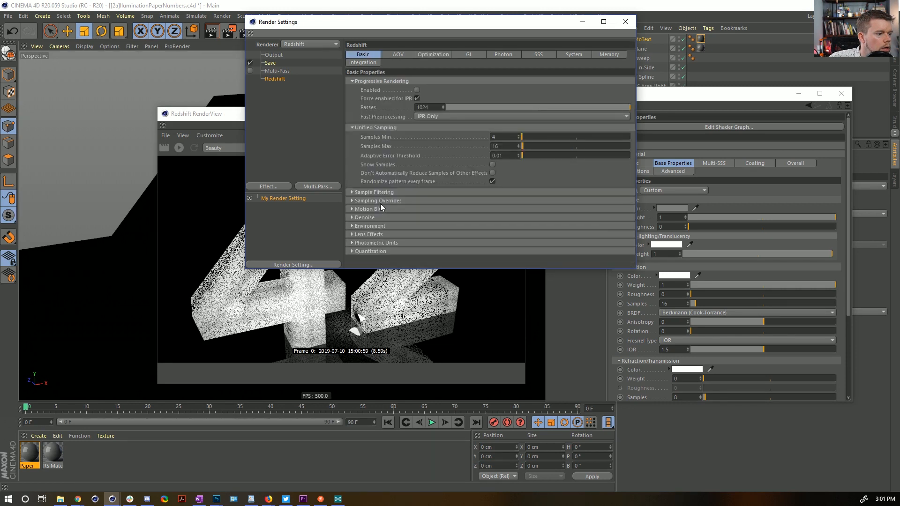
{"action": "left_click", "coordinate": [402, 55]}
{"action": "left_click", "coordinate": [431, 55]}
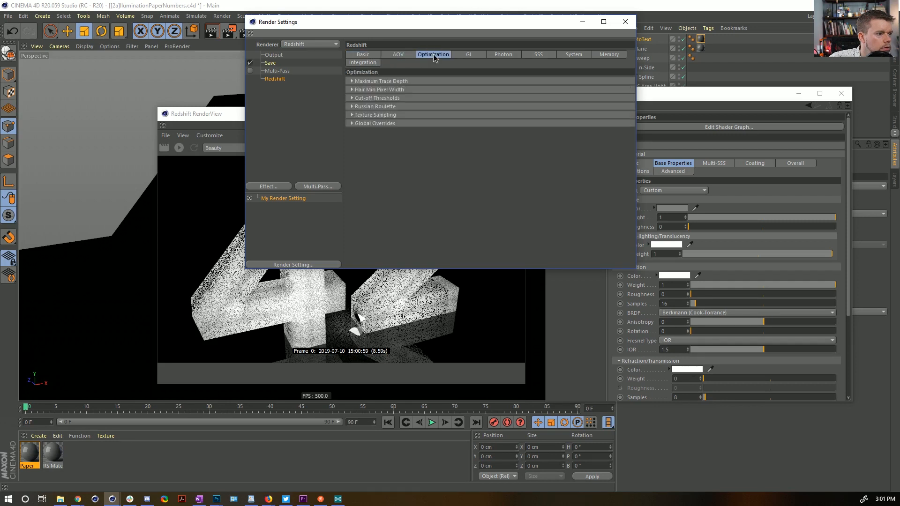
{"action": "left_click", "coordinate": [469, 55]}
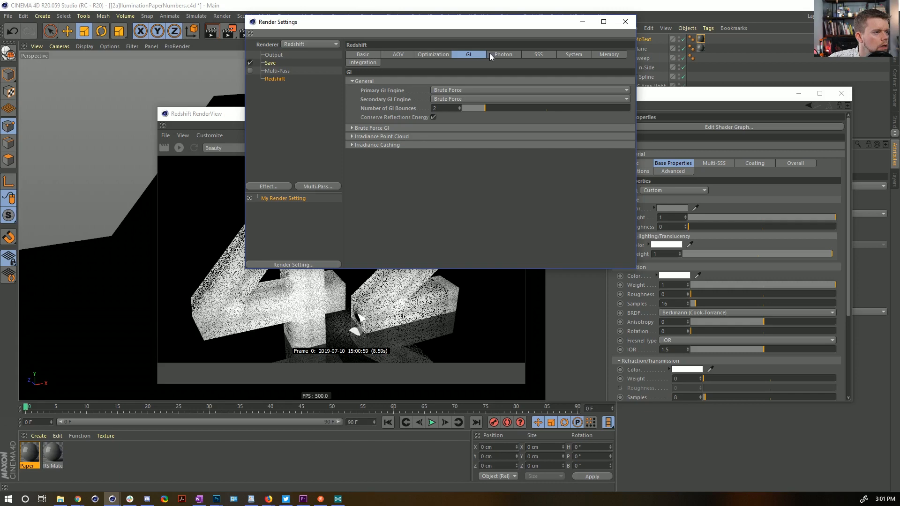
{"action": "left_click", "coordinate": [505, 55]}
{"action": "left_click", "coordinate": [526, 56]}
{"action": "left_click", "coordinate": [585, 57]}
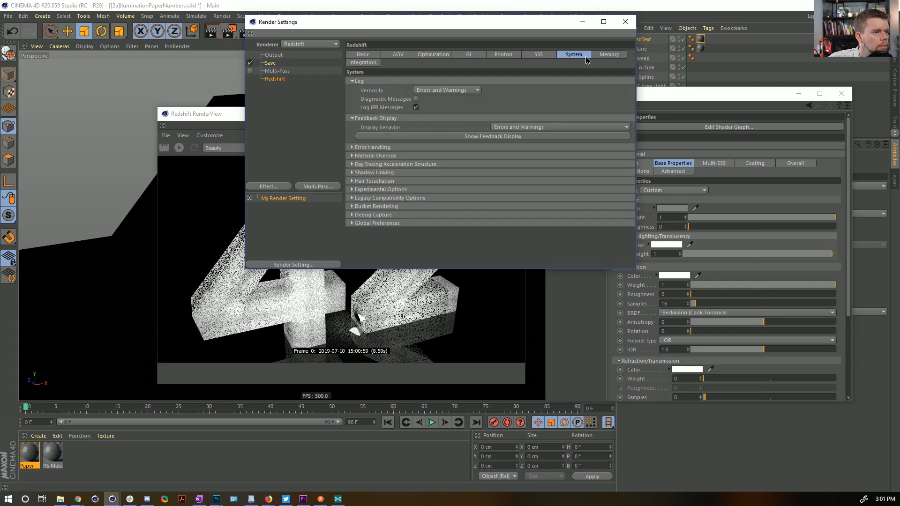
{"action": "left_click", "coordinate": [604, 55]}
{"action": "left_click", "coordinate": [375, 64]}
{"action": "left_click", "coordinate": [375, 56]}
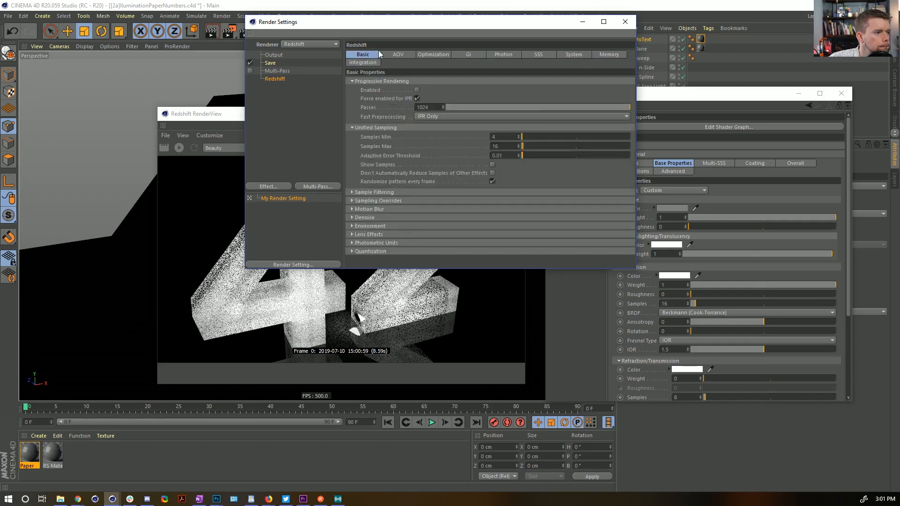
{"action": "left_click", "coordinate": [272, 61]}
{"action": "left_click", "coordinate": [276, 56]}
{"action": "left_click", "coordinate": [280, 71]}
{"action": "left_click", "coordinate": [280, 79]}
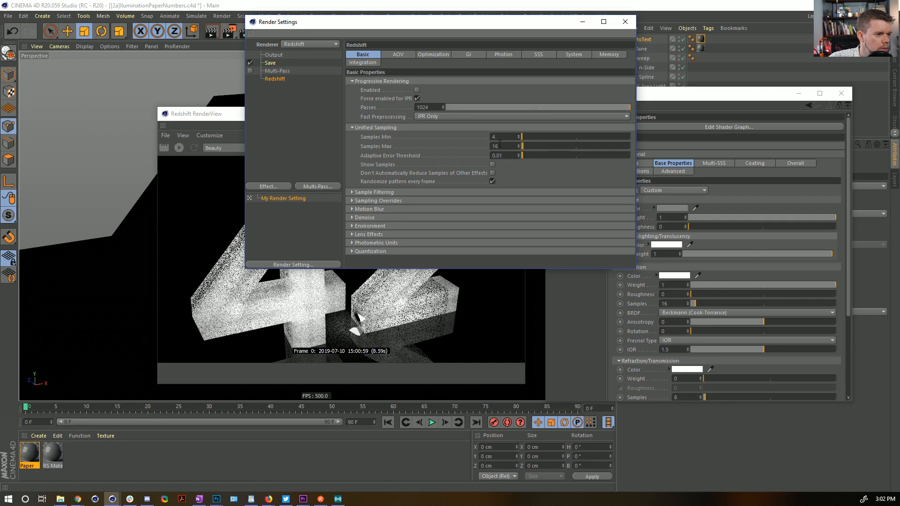
Step: Set Redshift's Unified Sampling to Samples Max 64 and Samples Min 16
{"action": "double_click", "coordinate": [378, 126]}
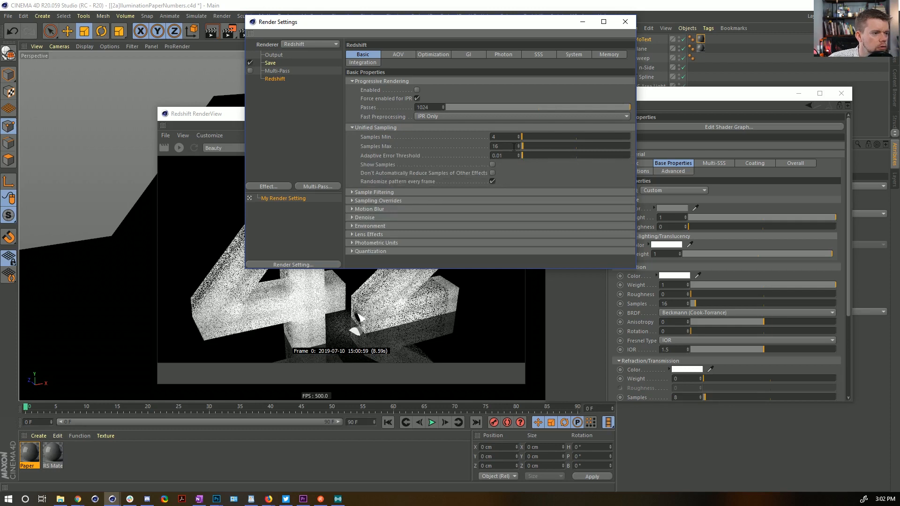
{"action": "left_click_drag", "start_coordinate": [502, 147], "coordinate": [468, 146]}
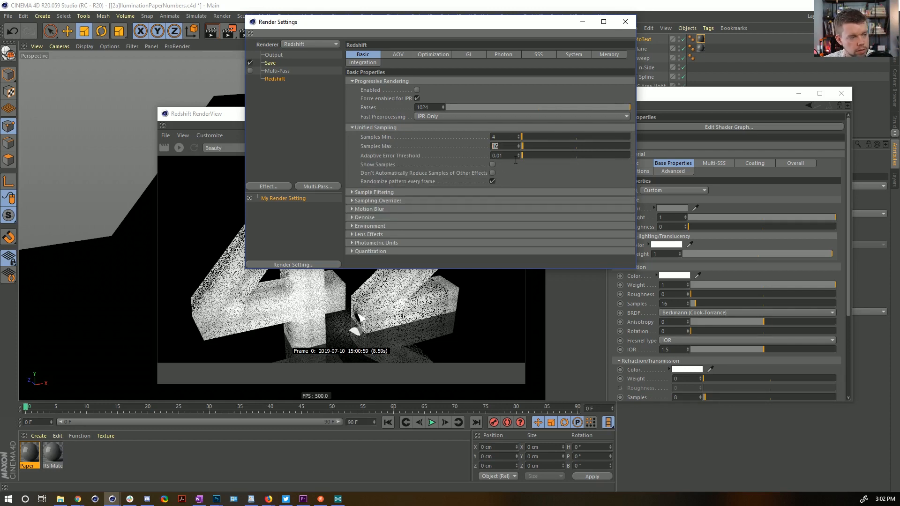
{"action": "type", "text": "64"}
{"action": "key", "text": "Return"}
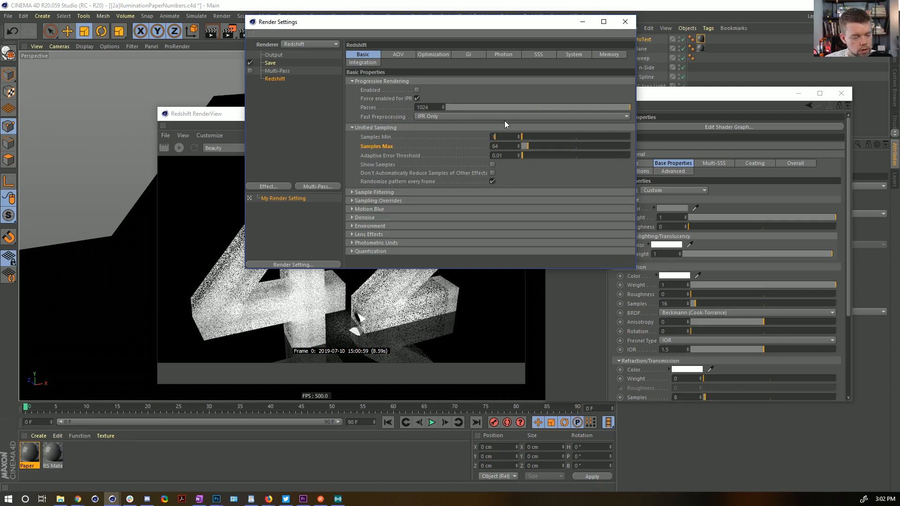
{"action": "key", "text": "Return"}
Step: Start the live render in the Redshift RenderView, keeping its window clear of the render settings
{"action": "left_click_drag", "start_coordinate": [449, 23], "coordinate": [569, 36]}
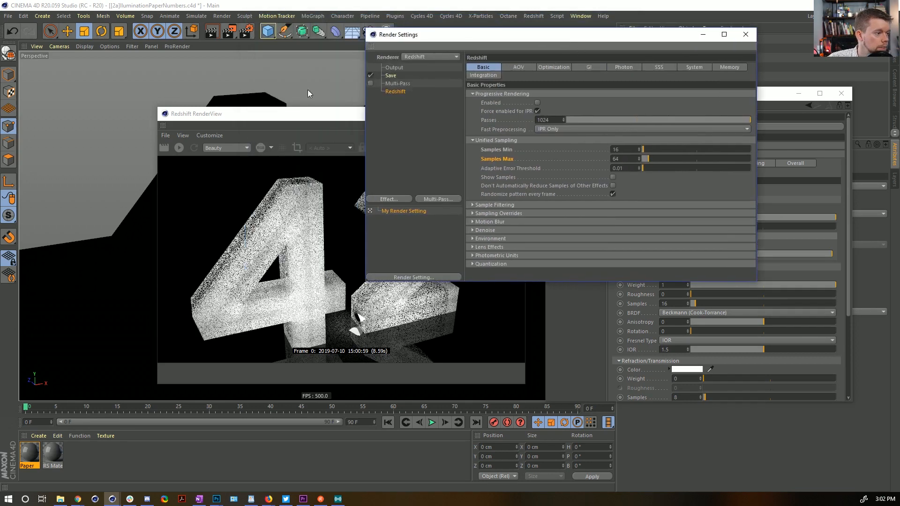
{"action": "left_click", "coordinate": [180, 148]}
{"action": "left_click_drag", "start_coordinate": [227, 119], "coordinate": [181, 77]}
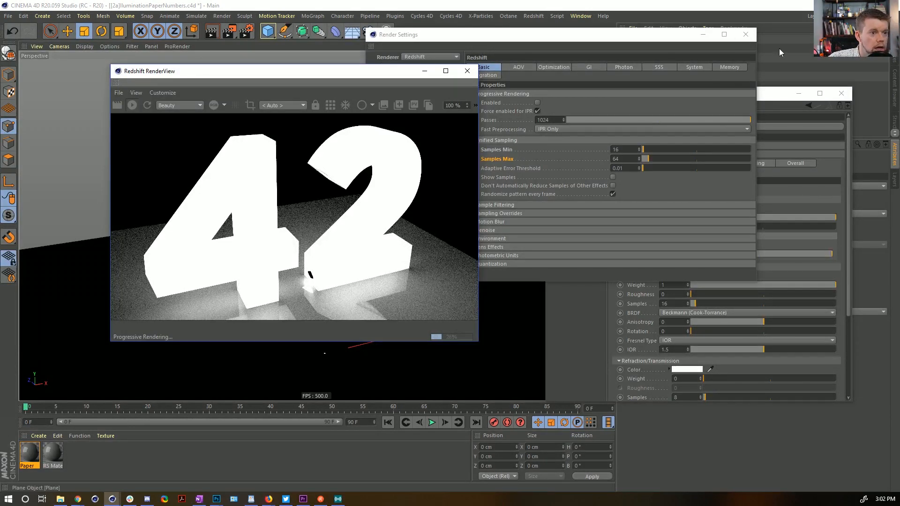
Step: Set the Paper material's Back-lighting/Translucency weight to 0.104, and clear away the render, material and render settings windows
{"action": "left_click_drag", "start_coordinate": [662, 39], "coordinate": [463, 345]}
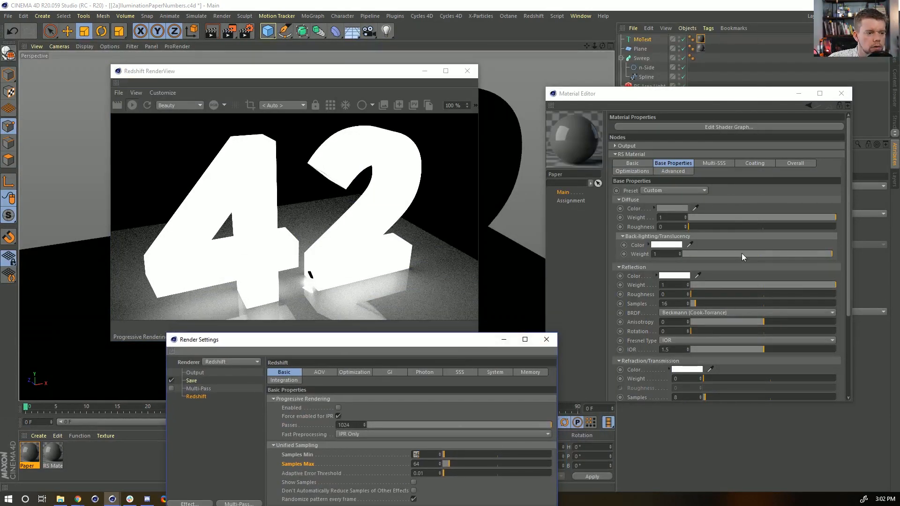
{"action": "left_click_drag", "start_coordinate": [756, 252], "coordinate": [698, 251]}
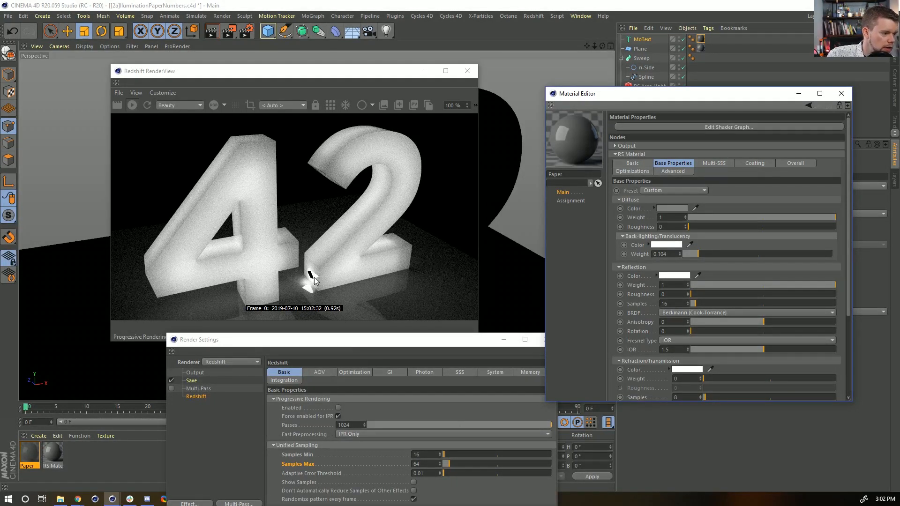
{"action": "left_click_drag", "start_coordinate": [406, 74], "coordinate": [380, 261]}
{"action": "left_click", "coordinate": [443, 257]}
{"action": "left_click", "coordinate": [841, 94]}
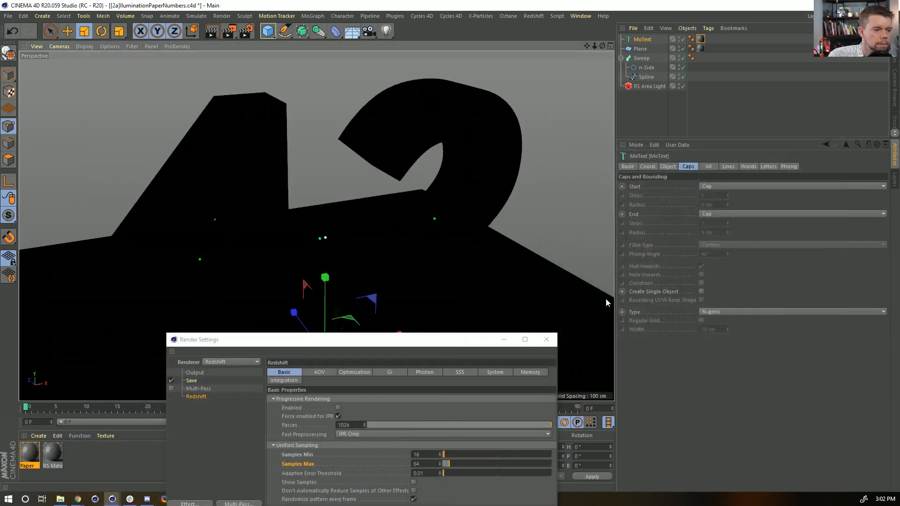
{"action": "left_click", "coordinate": [546, 340]}
Step: Chamfer the lower-left corner point of the 2 in the sweep's spline with a radius of about 5.5 cm
{"action": "middle_click", "coordinate": [524, 277]}
{"action": "middle_click", "coordinate": [499, 299]}
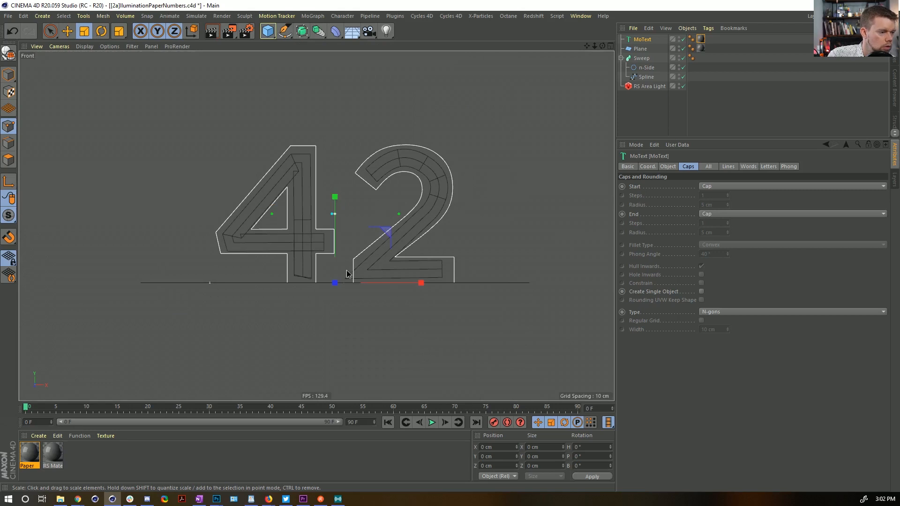
{"action": "scroll", "coordinate": [347, 273], "scroll_direction": "up", "scroll_amount": 5}
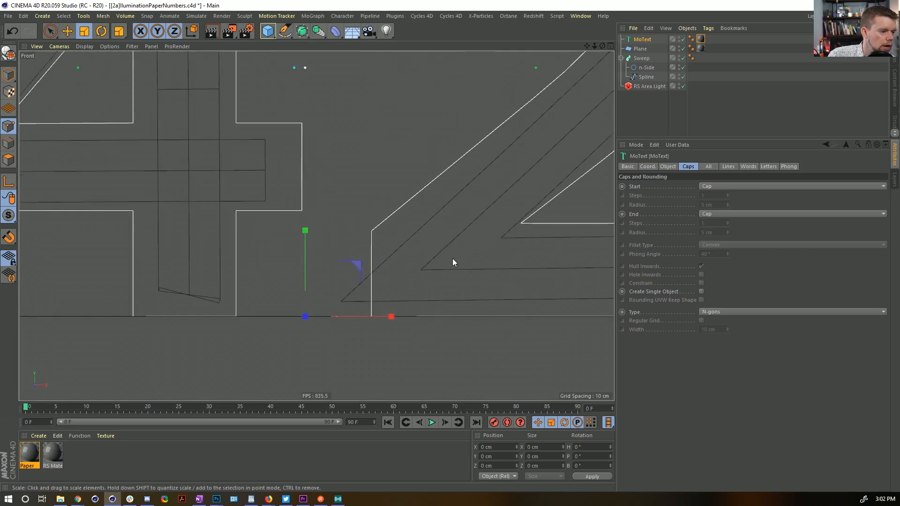
{"action": "left_click", "coordinate": [646, 78]}
{"action": "scroll", "coordinate": [215, 251], "scroll_direction": "down", "scroll_amount": 6}
{"action": "scroll", "coordinate": [253, 238], "scroll_direction": "up", "scroll_amount": 3}
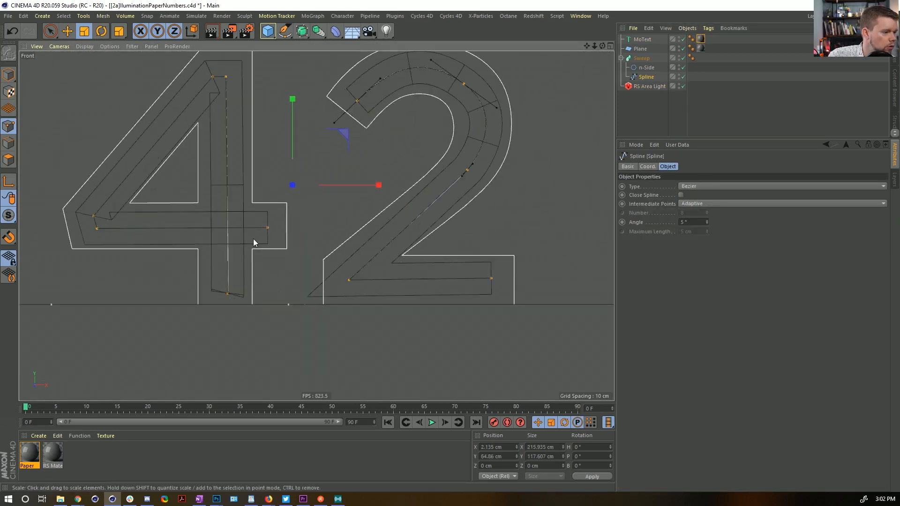
{"action": "left_click", "coordinate": [349, 280]}
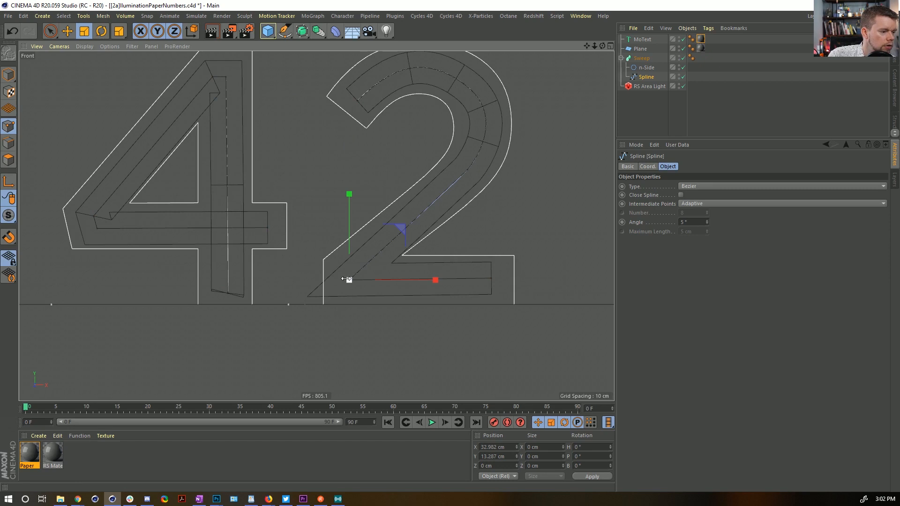
{"action": "right_click", "coordinate": [366, 299]}
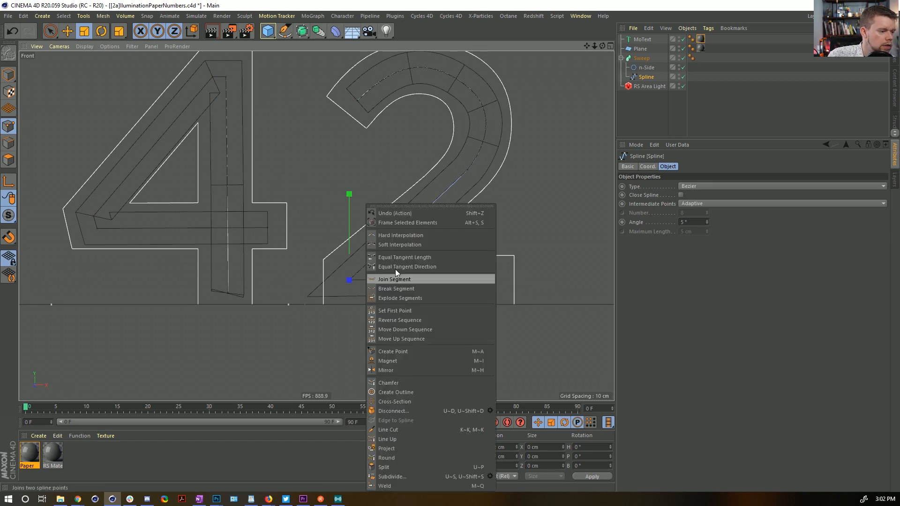
{"action": "left_click", "coordinate": [410, 382]}
{"action": "left_click_drag", "start_coordinate": [397, 305], "coordinate": [424, 305]}
{"action": "middle_click", "coordinate": [352, 231]}
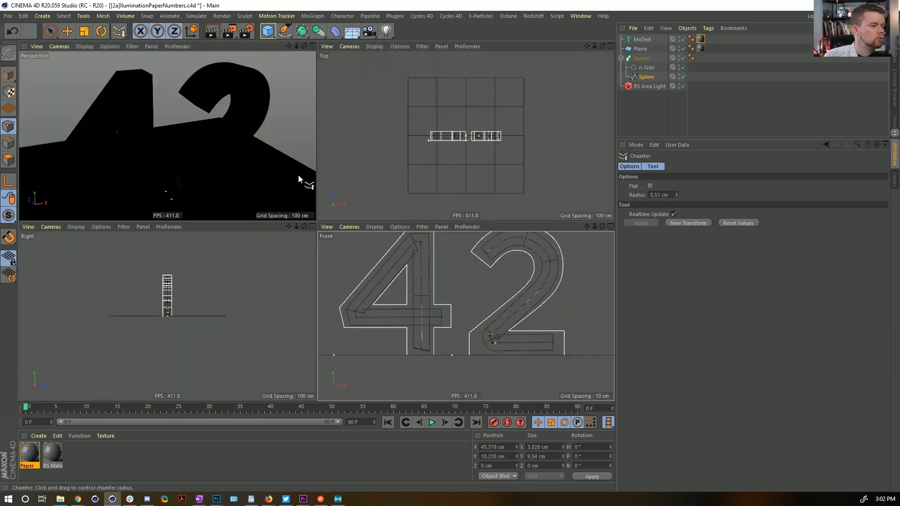
{"action": "middle_click", "coordinate": [298, 174]}
Step: Render the deselected scene in the Redshift RenderView to check the chamfered light spline
{"action": "left_click", "coordinate": [780, 89]}
{"action": "left_click", "coordinate": [533, 16]}
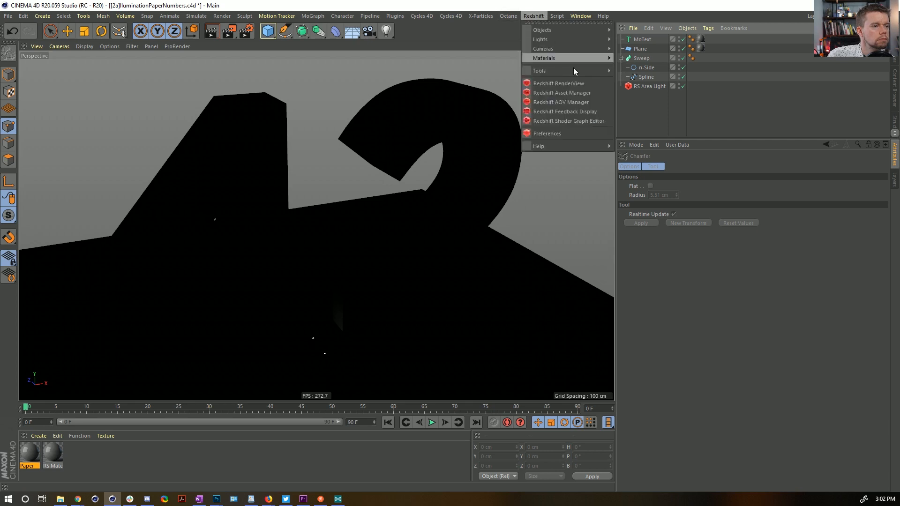
{"action": "left_click", "coordinate": [594, 88]}
{"action": "left_click_drag", "start_coordinate": [598, 82], "coordinate": [233, 32]}
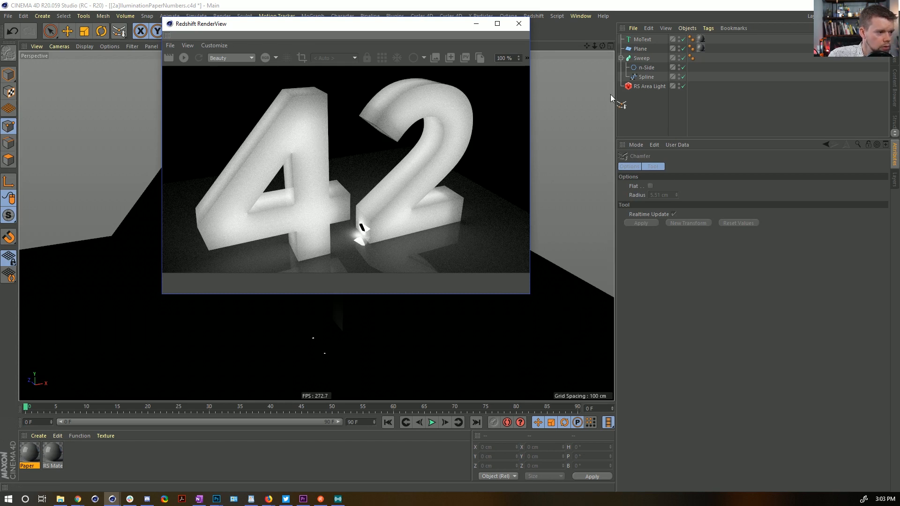
Step: Review the RS Area Light's general settings, close the render window, and check the illuminated 125 reference photo in the browser
{"action": "left_click", "coordinate": [648, 86]}
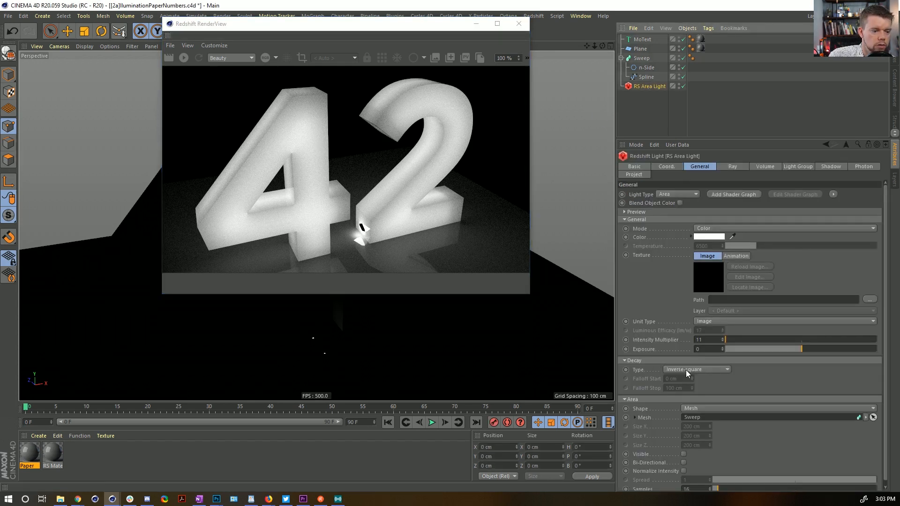
{"action": "scroll", "coordinate": [640, 356], "scroll_direction": "down", "scroll_amount": 1}
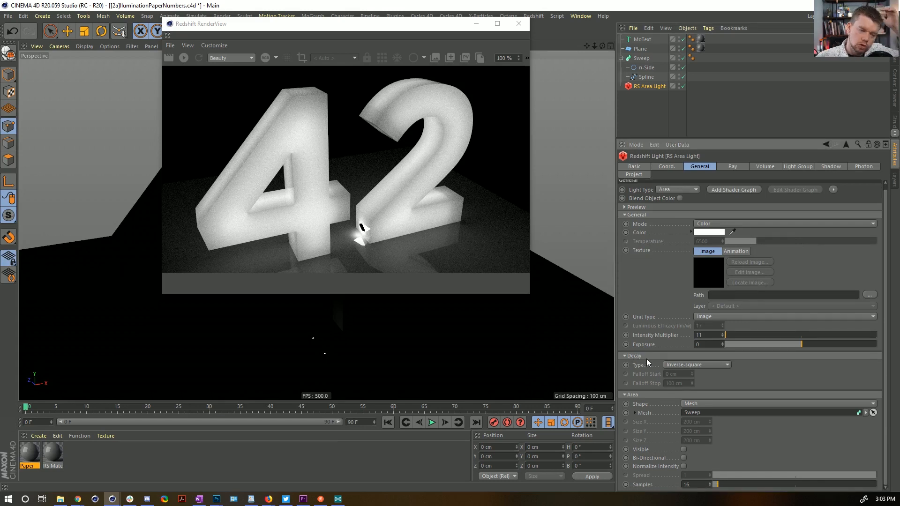
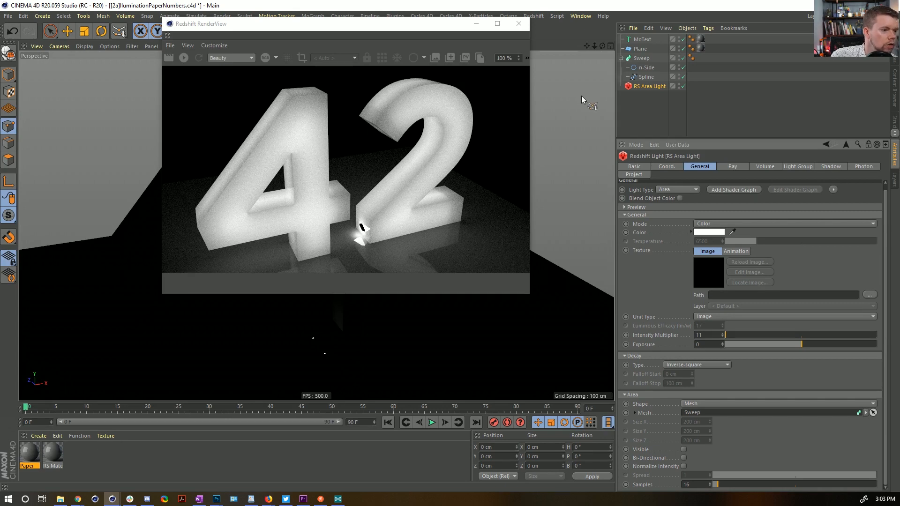
{"action": "left_click", "coordinate": [519, 24]}
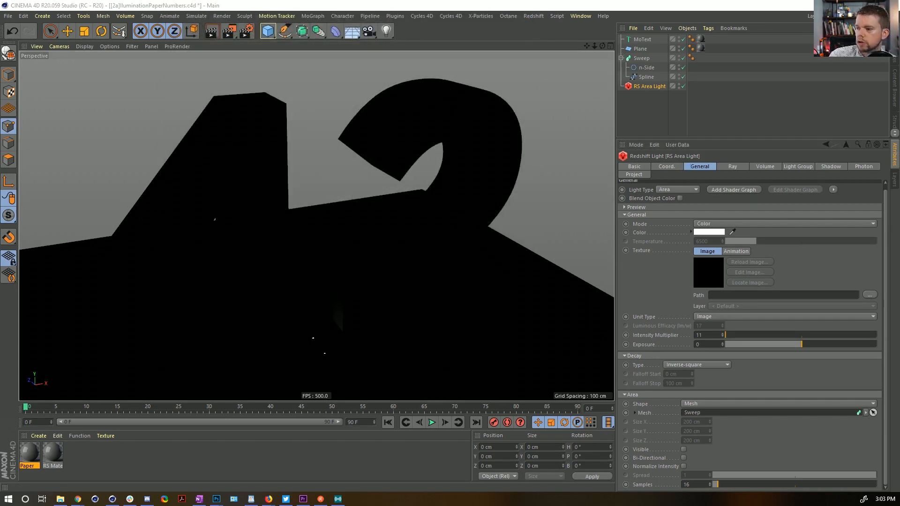
{"action": "key", "text": "alt+Tab"}
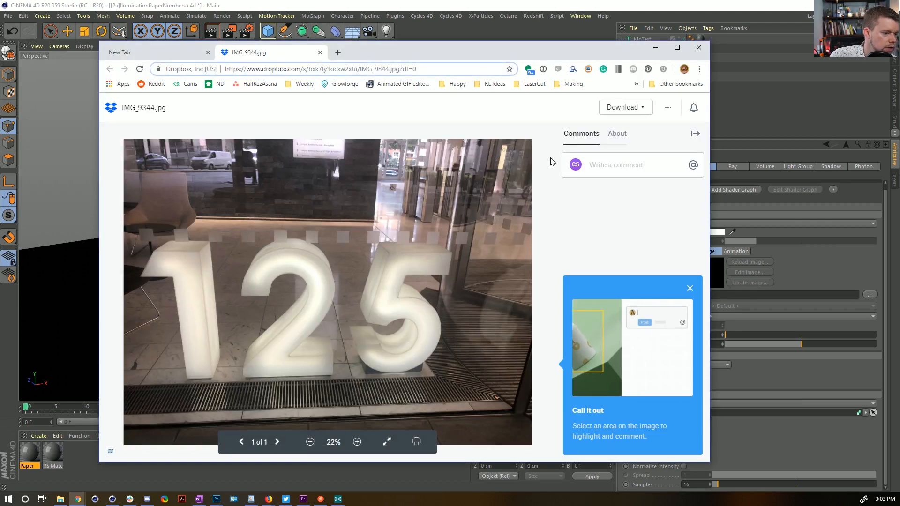
{"action": "left_click", "coordinate": [609, 9]}
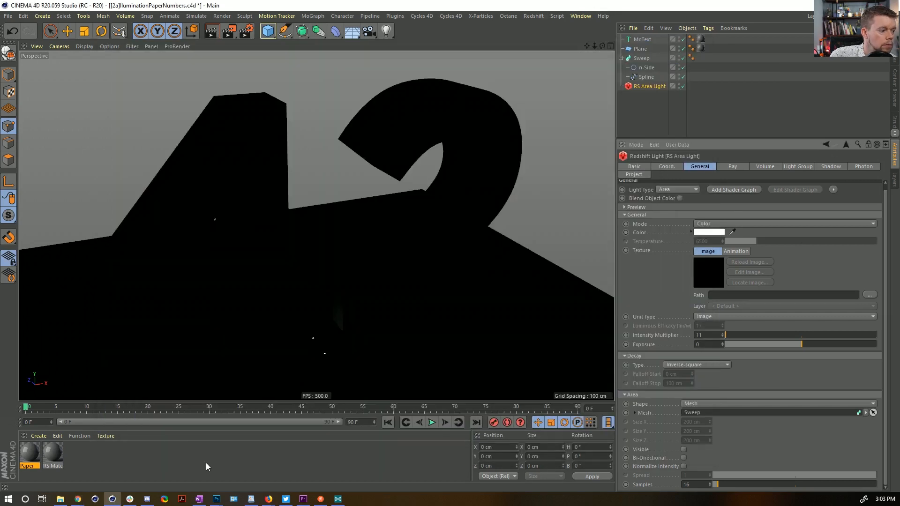
Step: Duplicate the existing RS Material and rename the copy Bulb
{"action": "double_click", "coordinate": [78, 455]}
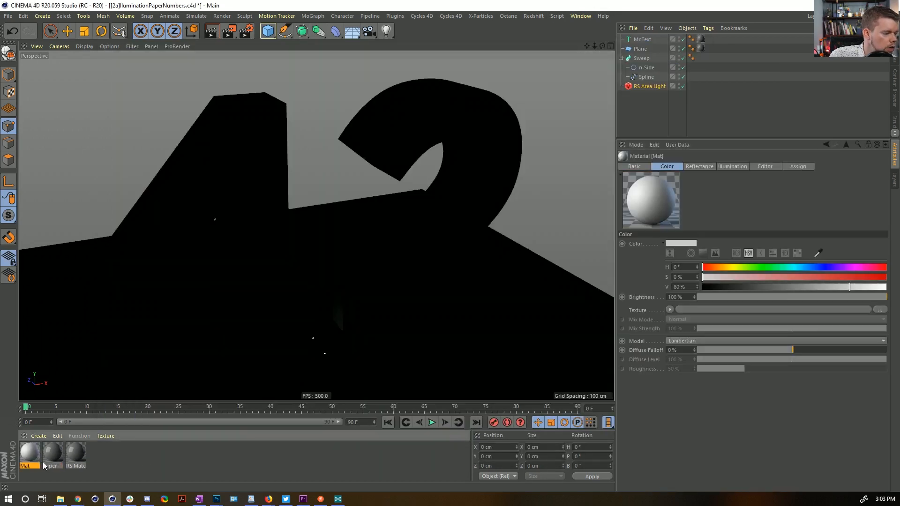
{"action": "key", "text": "Delete"}
{"action": "left_click_drag", "start_coordinate": [46, 451], "coordinate": [80, 455], "text": "ctrl"}
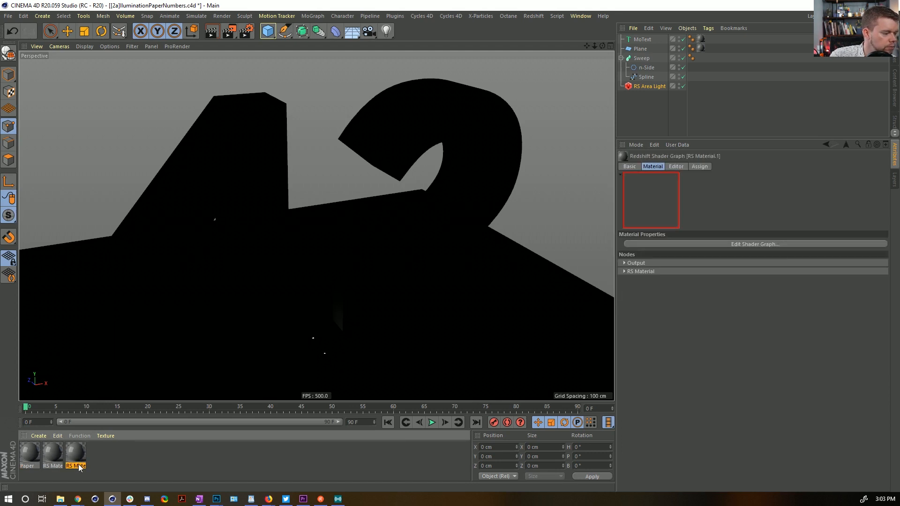
{"action": "double_click", "coordinate": [78, 466]}
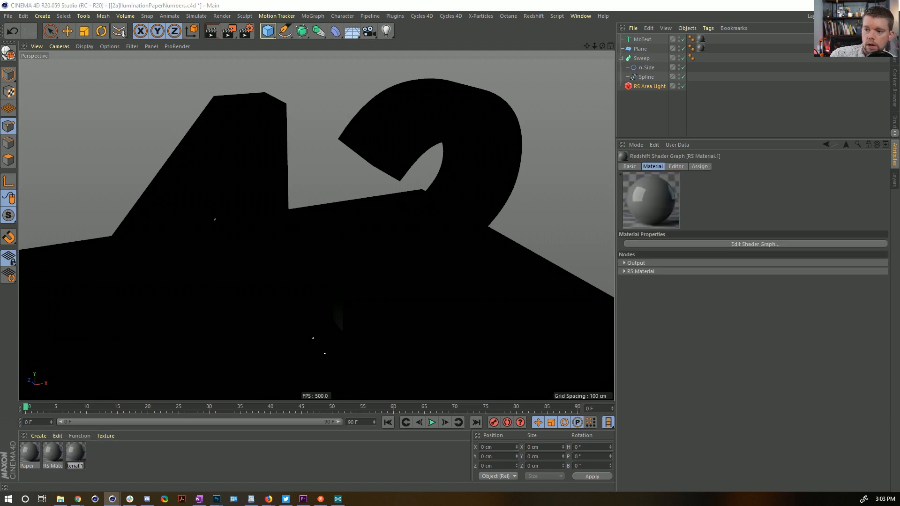
{"action": "double_click", "coordinate": [76, 453]}
{"action": "left_click_drag", "start_coordinate": [245, 123], "coordinate": [99, 115]}
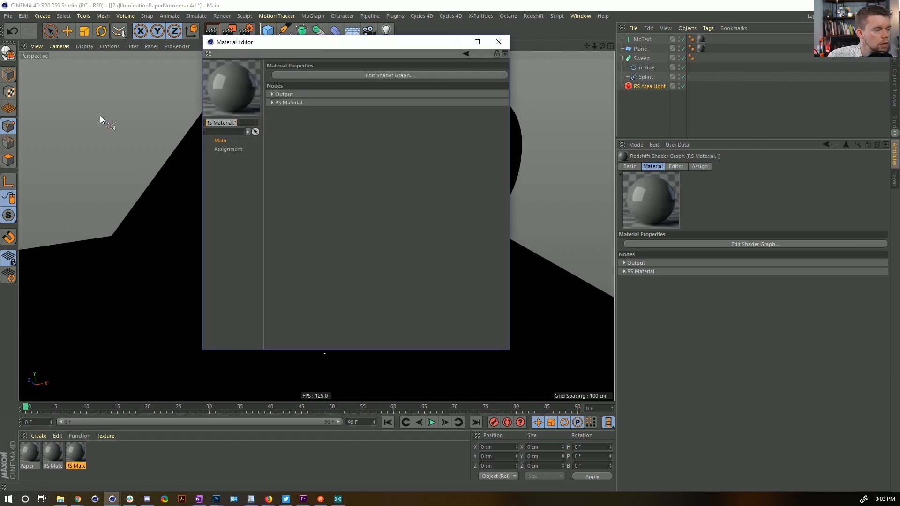
{"action": "type", "text": "Bulb"}
{"action": "key", "text": "Return"}
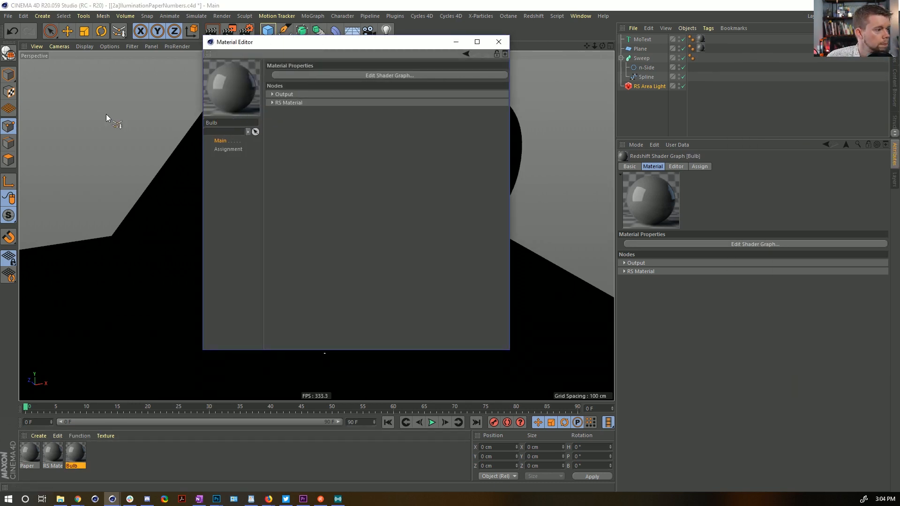
Step: Expand the Bulb material's RS Material node to show its base properties
{"action": "left_click", "coordinate": [224, 149]}
{"action": "left_click", "coordinate": [226, 141]}
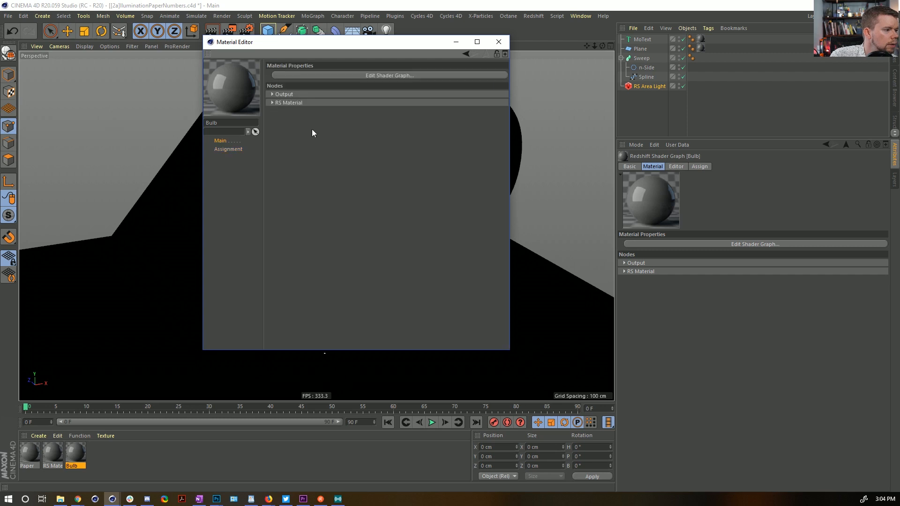
{"action": "left_click", "coordinate": [299, 95]}
{"action": "left_click", "coordinate": [288, 94]}
{"action": "left_click", "coordinate": [288, 102]}
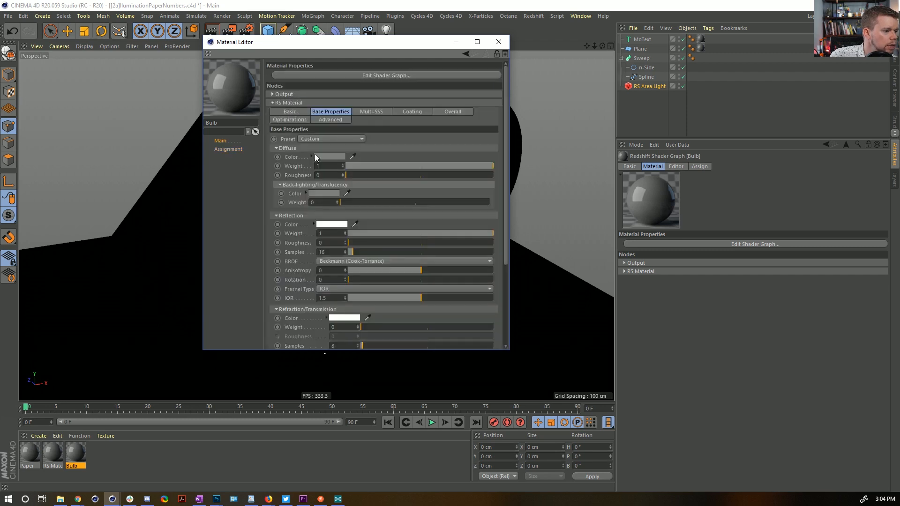
Step: Disable the RS Area Light and assign the Bulb material to the Sweep
{"action": "left_click", "coordinate": [682, 86]}
{"action": "left_click_drag", "start_coordinate": [83, 463], "coordinate": [645, 60]}
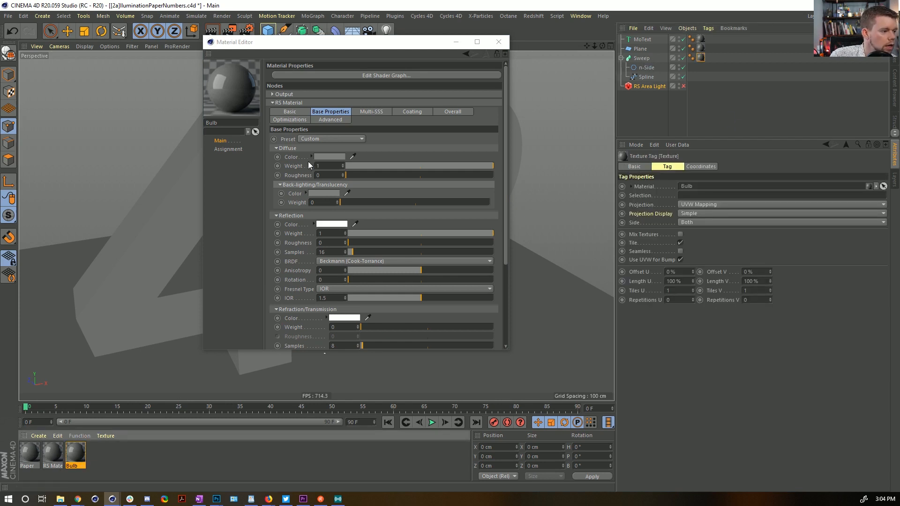
Step: Set the Bulb material's Emission Weight to 2 and its Emission color to white with V at 100%
{"action": "scroll", "coordinate": [298, 242], "scroll_direction": "down", "scroll_amount": 1}
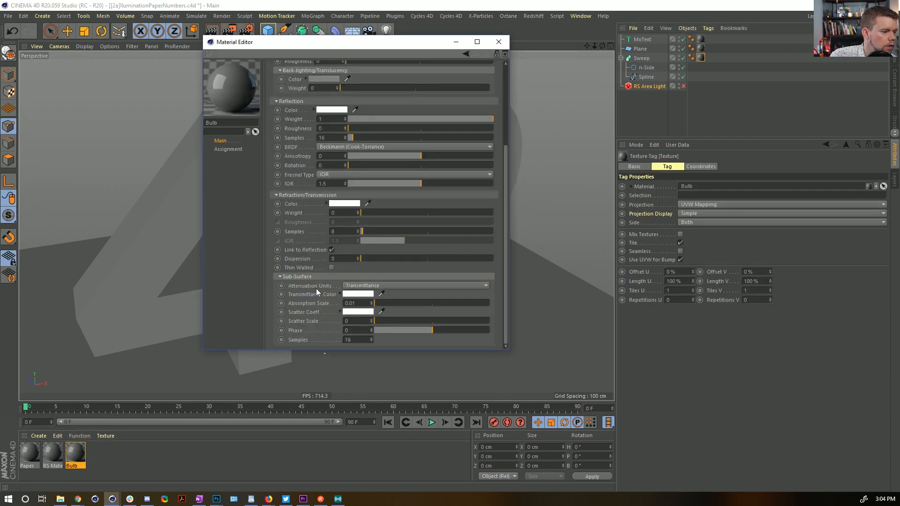
{"action": "scroll", "coordinate": [301, 173], "scroll_direction": "up", "scroll_amount": 1}
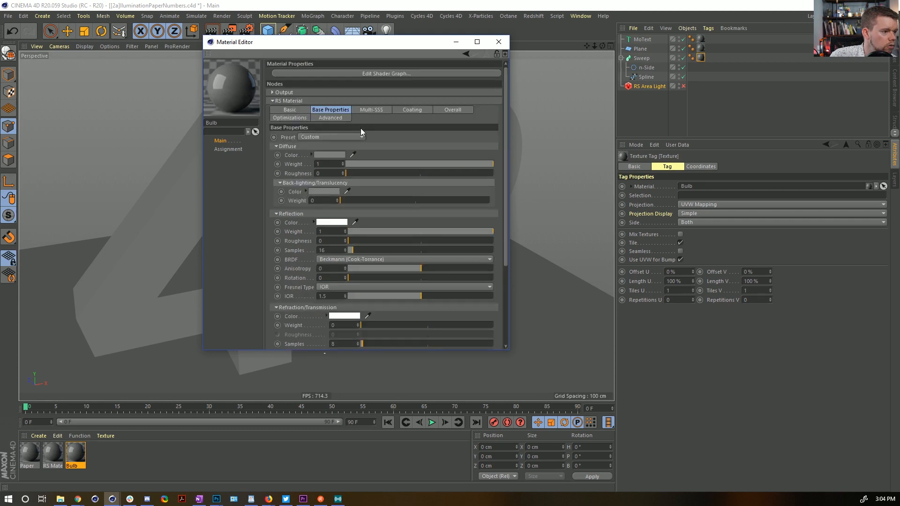
{"action": "left_click", "coordinate": [445, 112]}
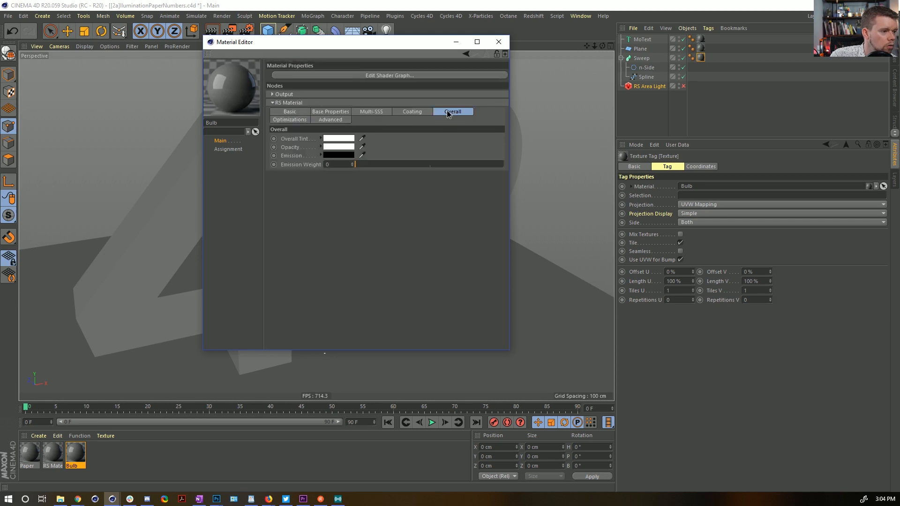
{"action": "left_click_drag", "start_coordinate": [355, 165], "coordinate": [562, 186]}
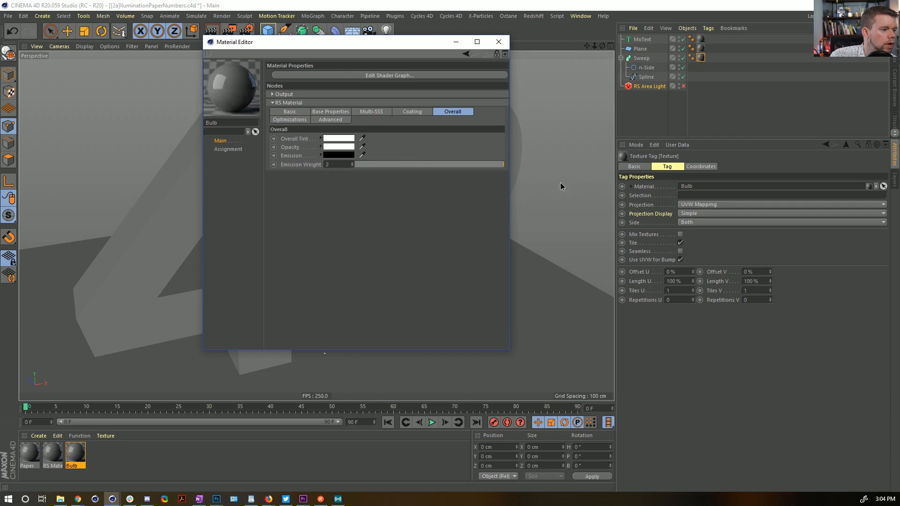
{"action": "left_click_drag", "start_coordinate": [361, 44], "coordinate": [606, 61]}
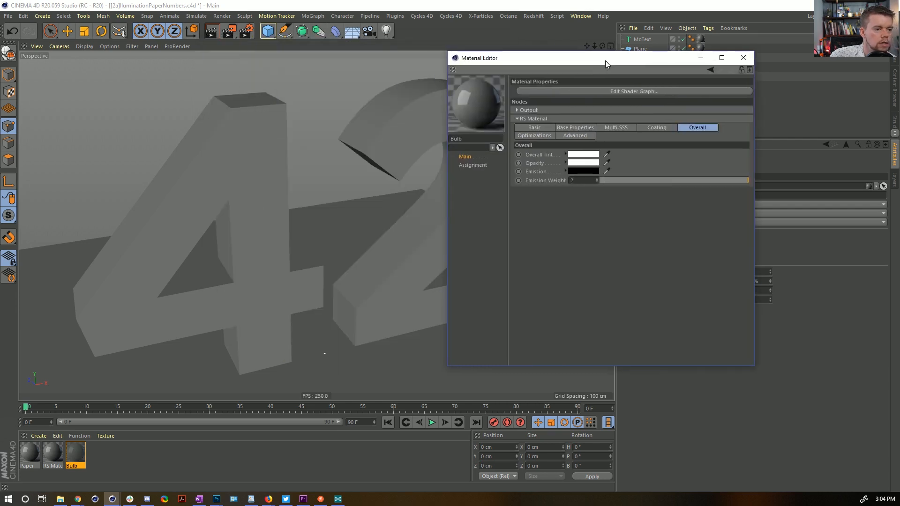
{"action": "left_click", "coordinate": [583, 170]}
{"action": "left_click", "coordinate": [663, 187]}
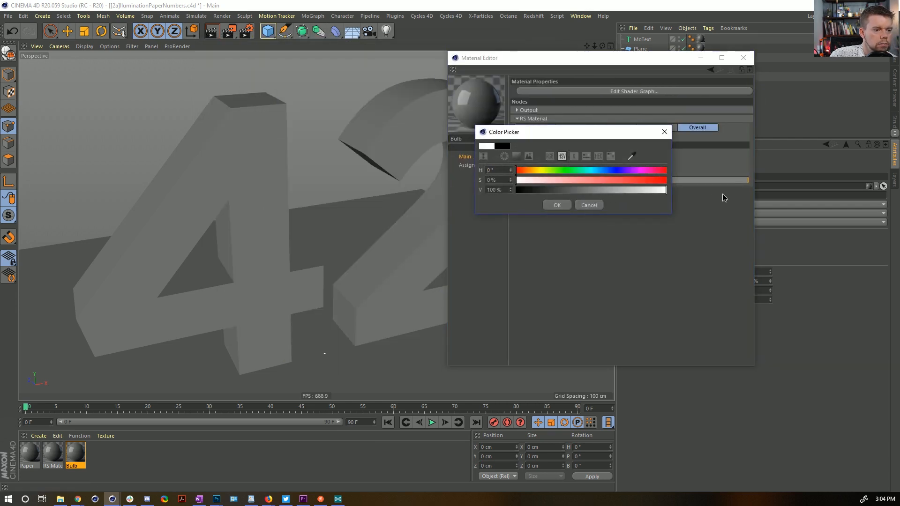
{"action": "left_click", "coordinate": [555, 202]}
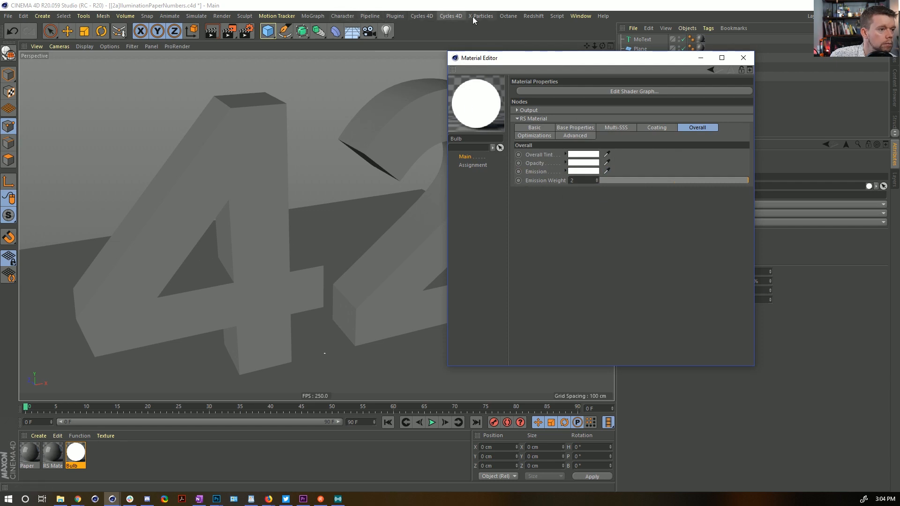
Step: Start a live render in the Redshift RenderView and arrange it beside the material editor to judge the emissive sweep
{"action": "left_click", "coordinate": [533, 16]}
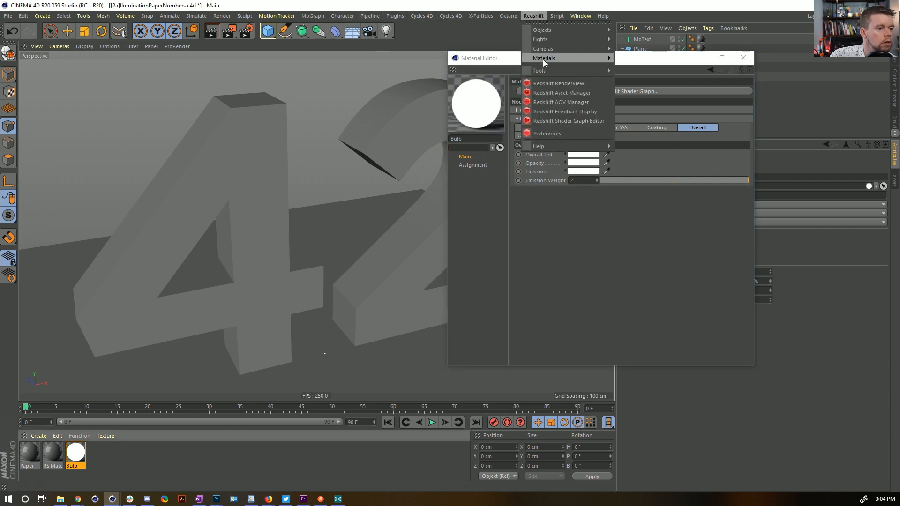
{"action": "left_click", "coordinate": [560, 84]}
{"action": "left_click", "coordinate": [552, 113]}
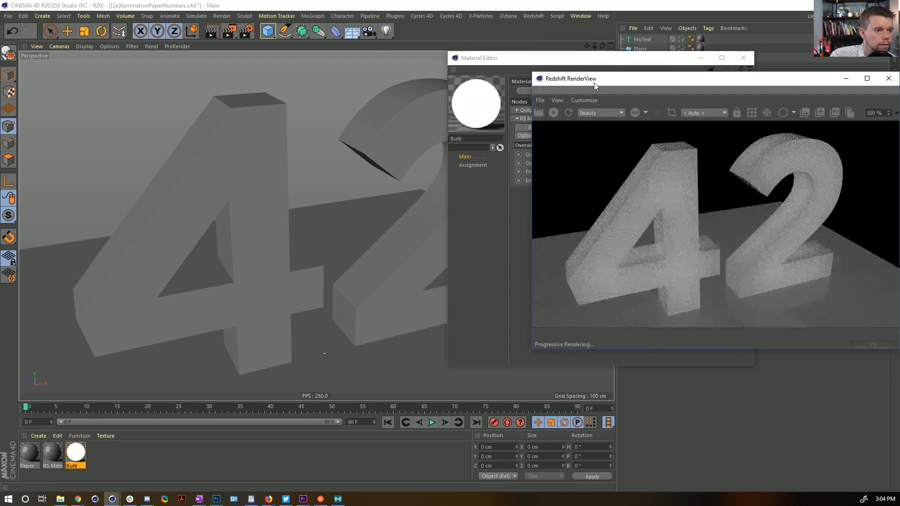
{"action": "left_click_drag", "start_coordinate": [594, 83], "coordinate": [97, 39]}
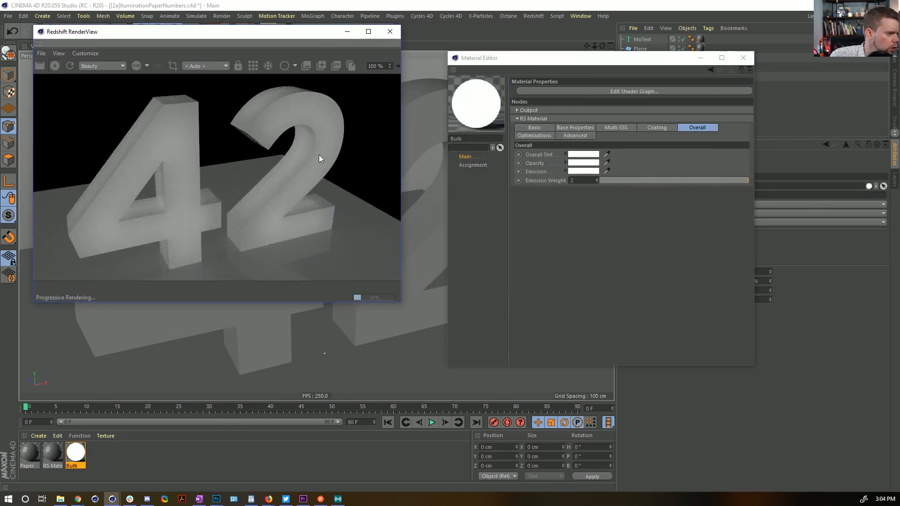
{"action": "left_click_drag", "start_coordinate": [543, 57], "coordinate": [468, 176]}
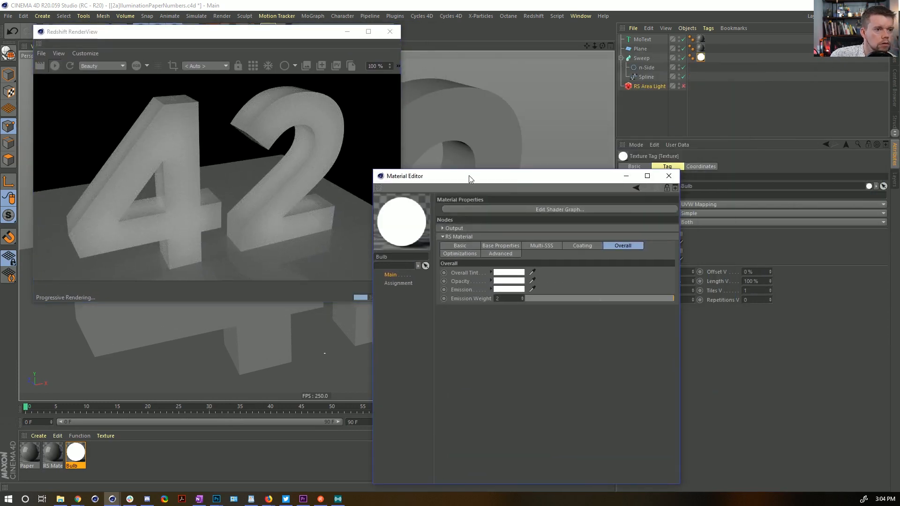
{"action": "left_click", "coordinate": [699, 58]}
{"action": "left_click_drag", "start_coordinate": [699, 63], "coordinate": [702, 54]}
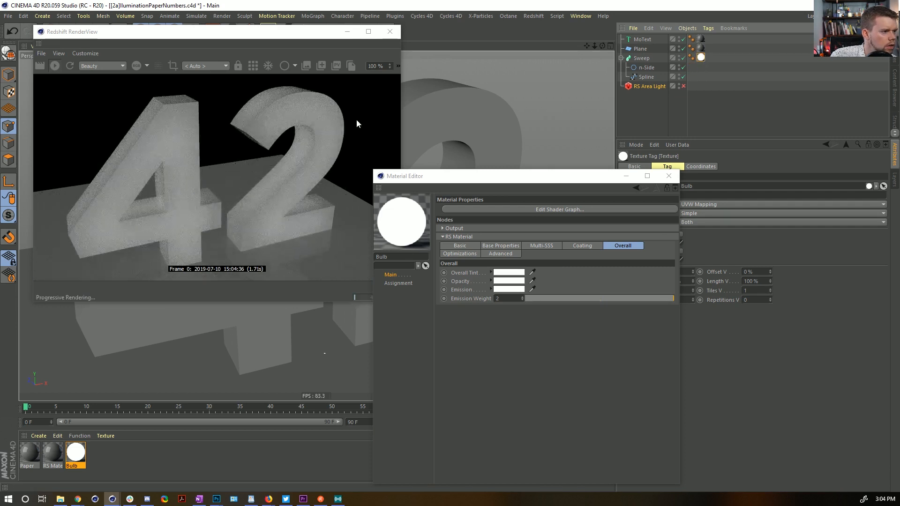
Step: Try an Emission Weight of 22 on the Bulb material
{"action": "left_click", "coordinate": [506, 296]}
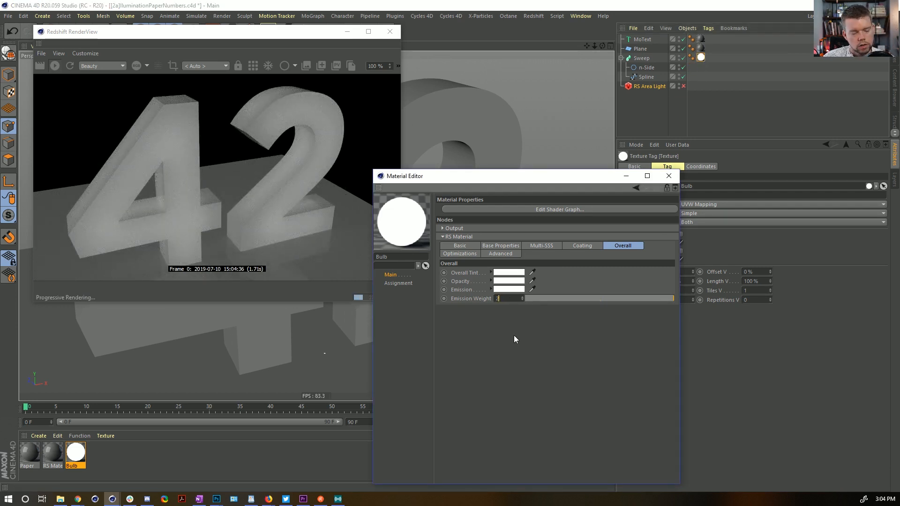
{"action": "type", "text": "22"}
{"action": "key", "text": "Return"}
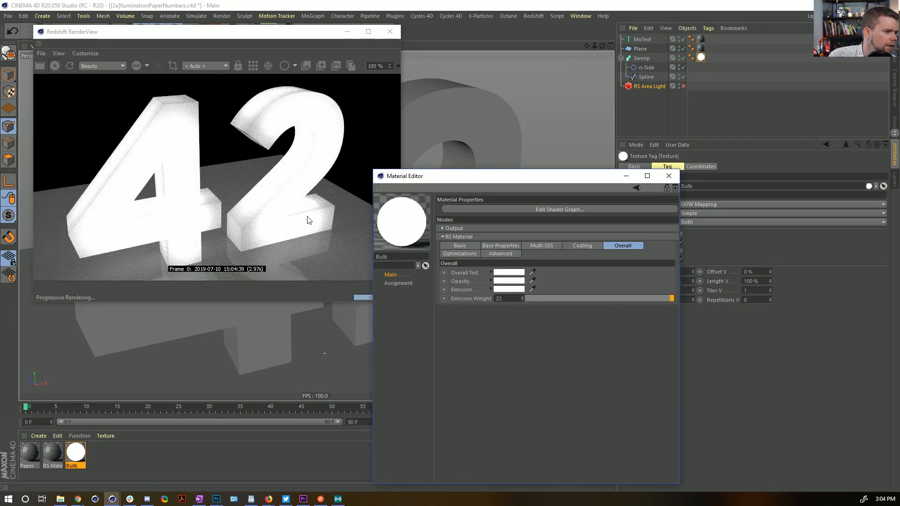
Step: Set the Bulb material's Emission Weight to 11 and close its editor
{"action": "double_click", "coordinate": [499, 299]}
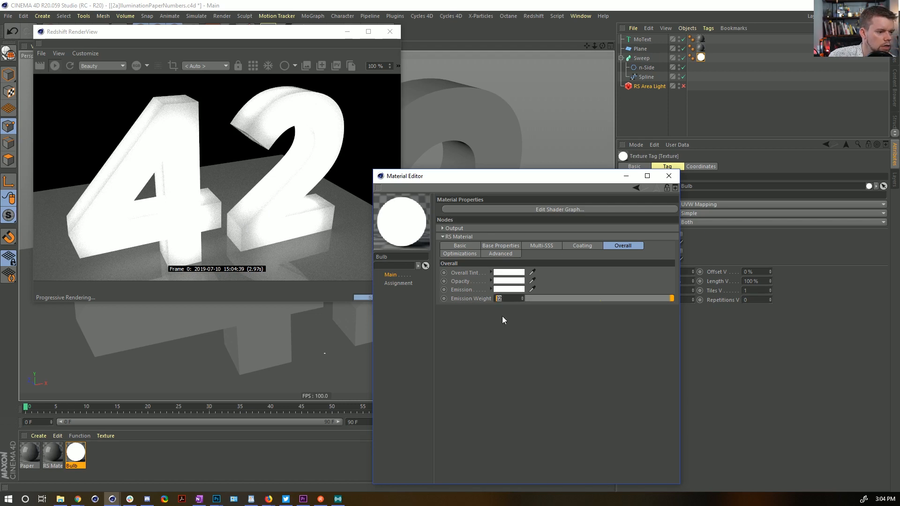
{"action": "type", "text": "11"}
{"action": "key", "text": "Return"}
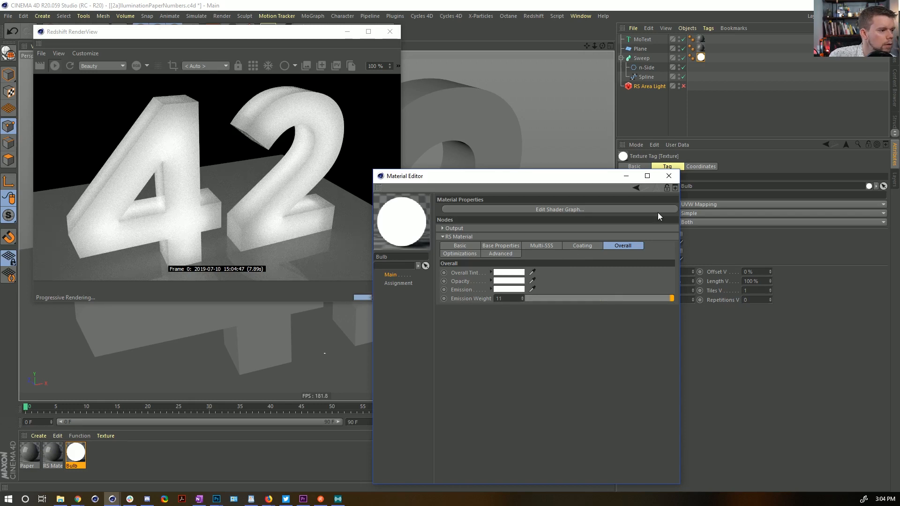
{"action": "left_click", "coordinate": [668, 176]}
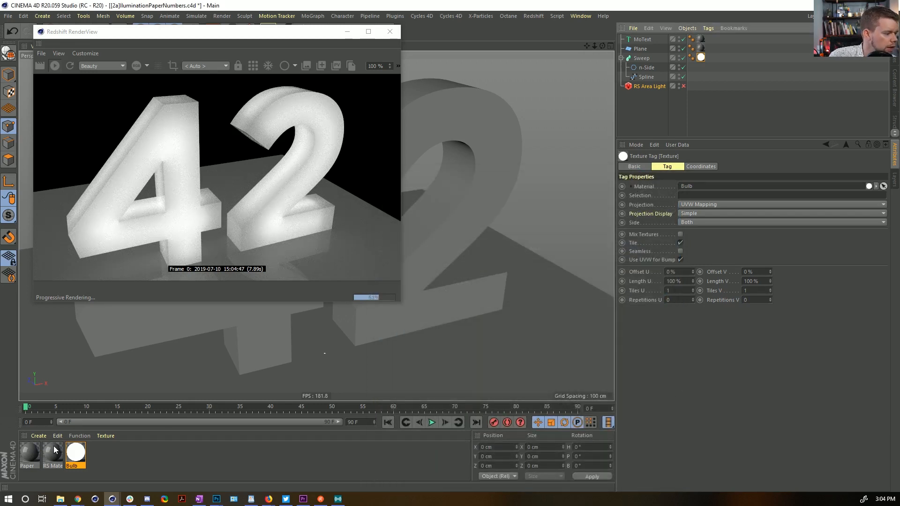
Step: Adjust the Paper material's Back-lighting/Translucency Weight to about 0.089 and close its editor
{"action": "left_click", "coordinate": [31, 453]}
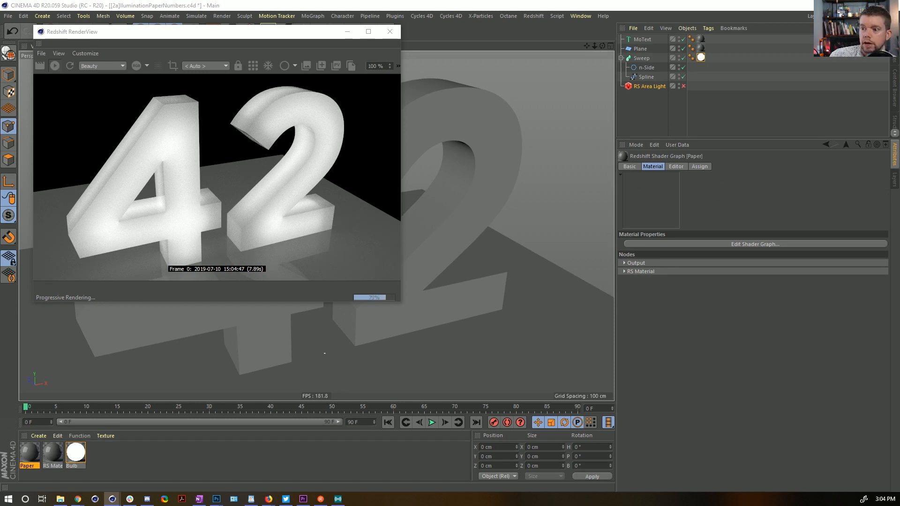
{"action": "left_click", "coordinate": [322, 124]}
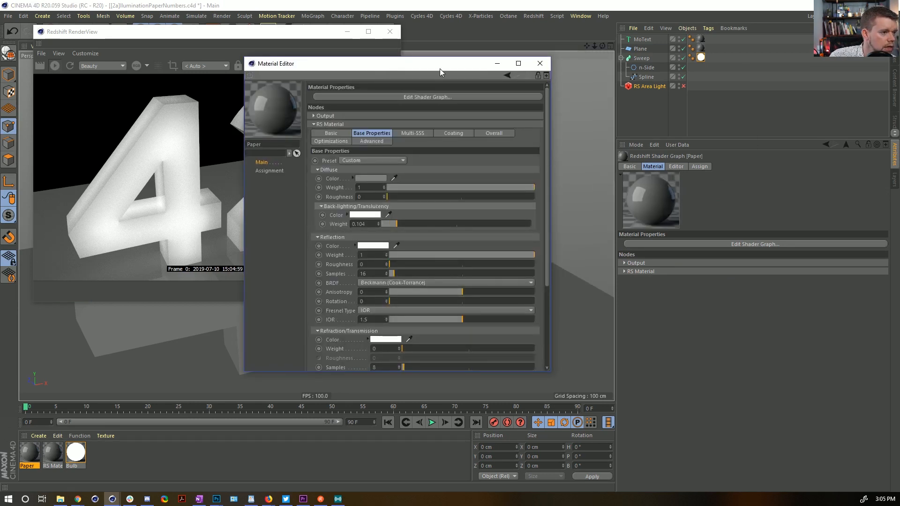
{"action": "left_click_drag", "start_coordinate": [440, 64], "coordinate": [619, 83]}
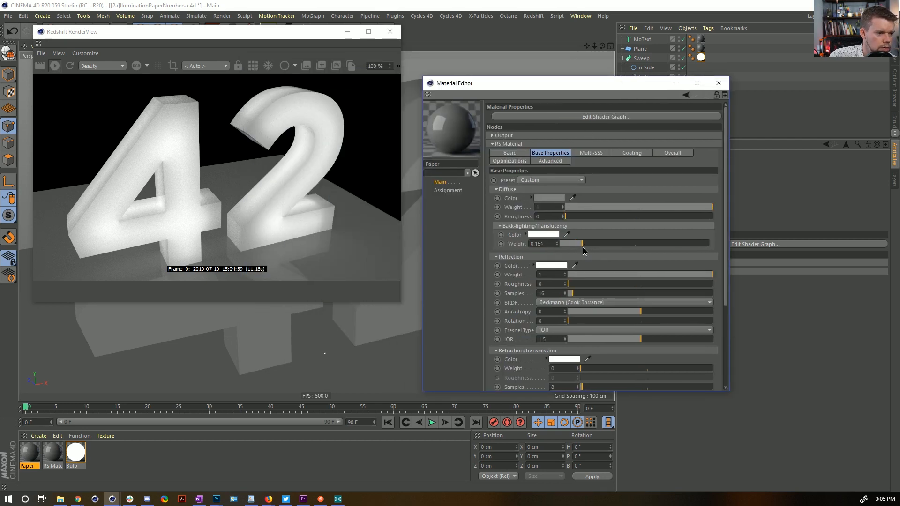
{"action": "left_click_drag", "start_coordinate": [583, 246], "coordinate": [617, 245]}
{"action": "left_click_drag", "start_coordinate": [584, 246], "coordinate": [572, 244]}
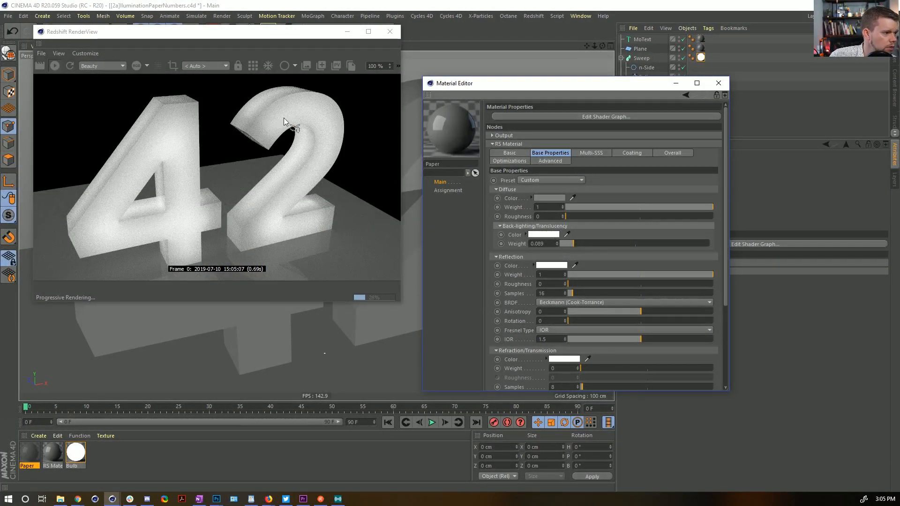
{"action": "left_click", "coordinate": [719, 83]}
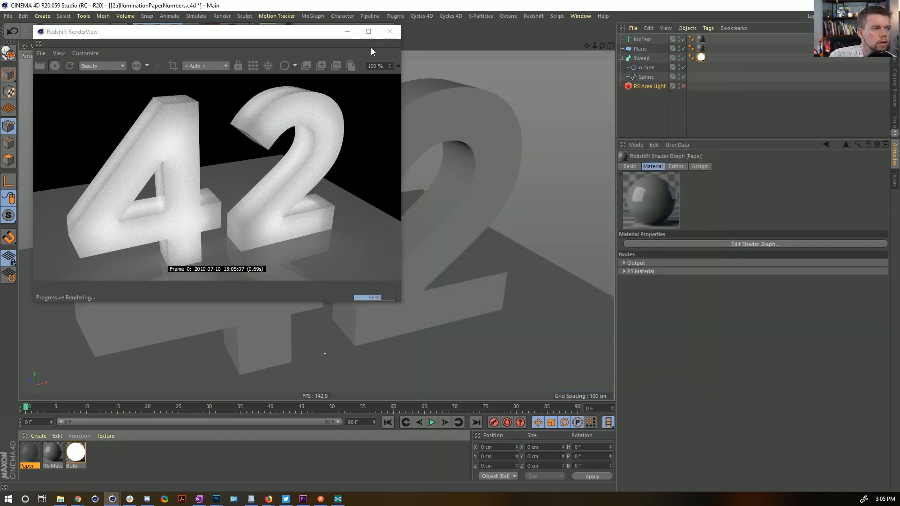
Step: Create an instance of the MoText and nest it under a new Atom Array
{"action": "left_click_drag", "start_coordinate": [309, 36], "coordinate": [324, 109]}
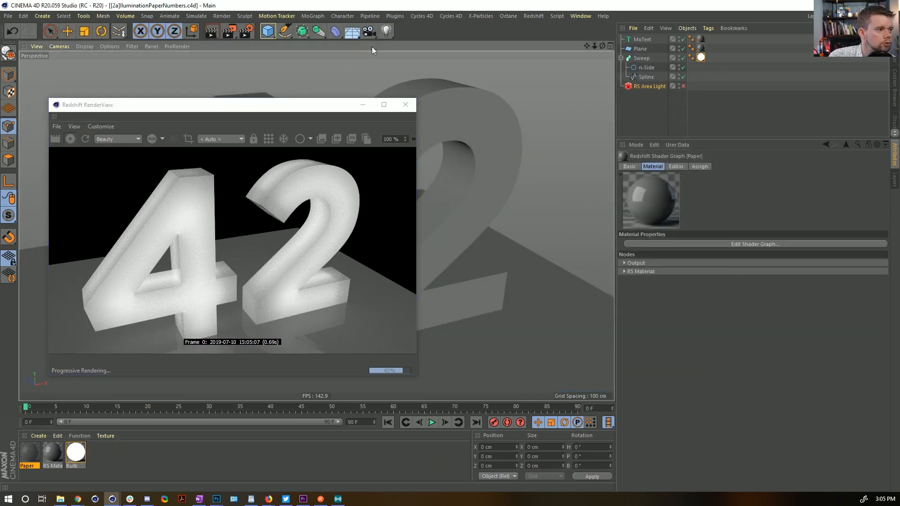
{"action": "left_click", "coordinate": [639, 39]}
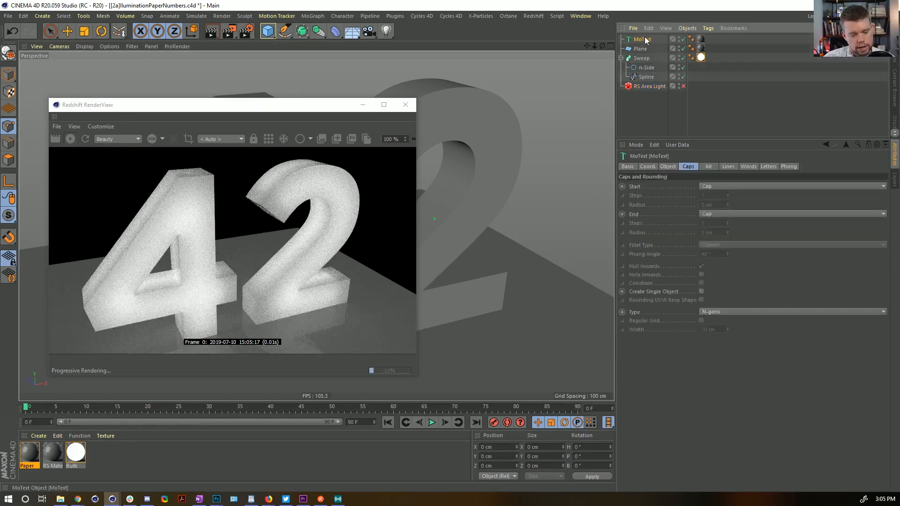
{"action": "left_click", "coordinate": [317, 33]}
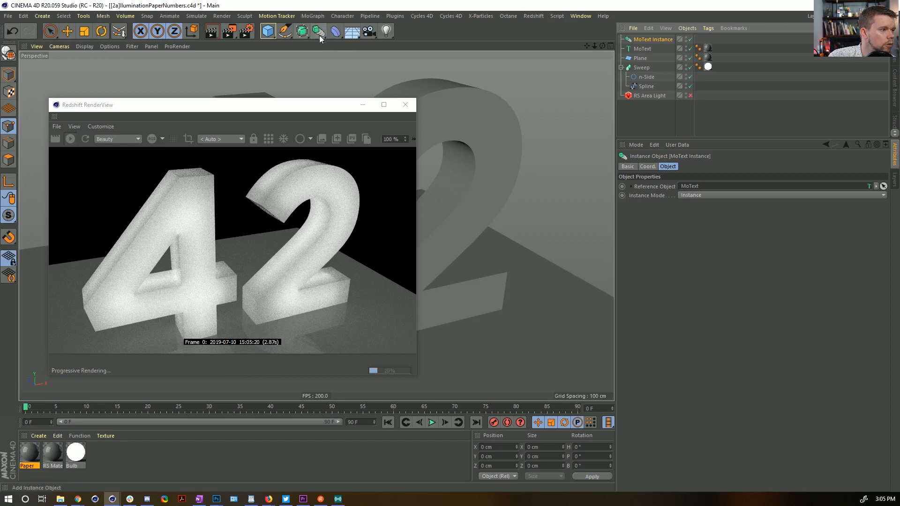
{"action": "left_click", "coordinate": [302, 32]}
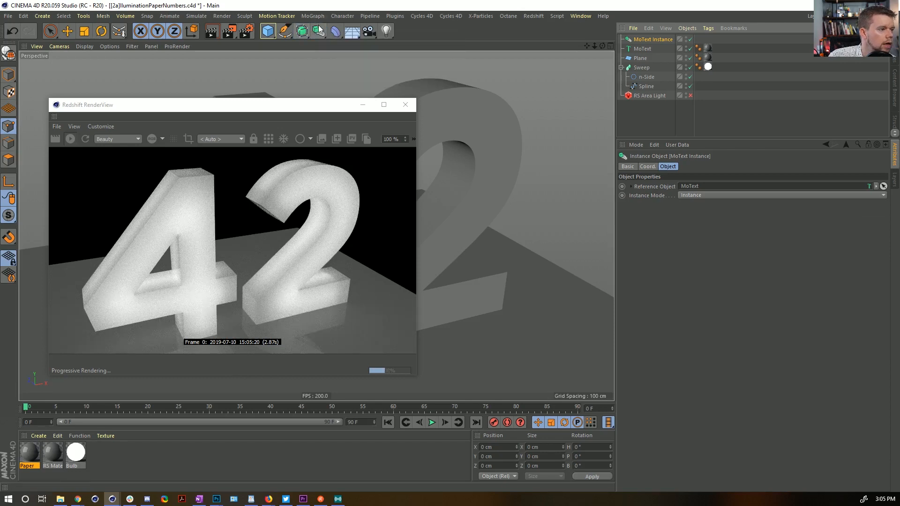
{"action": "left_click", "coordinate": [318, 31]}
{"action": "left_click", "coordinate": [445, 46]}
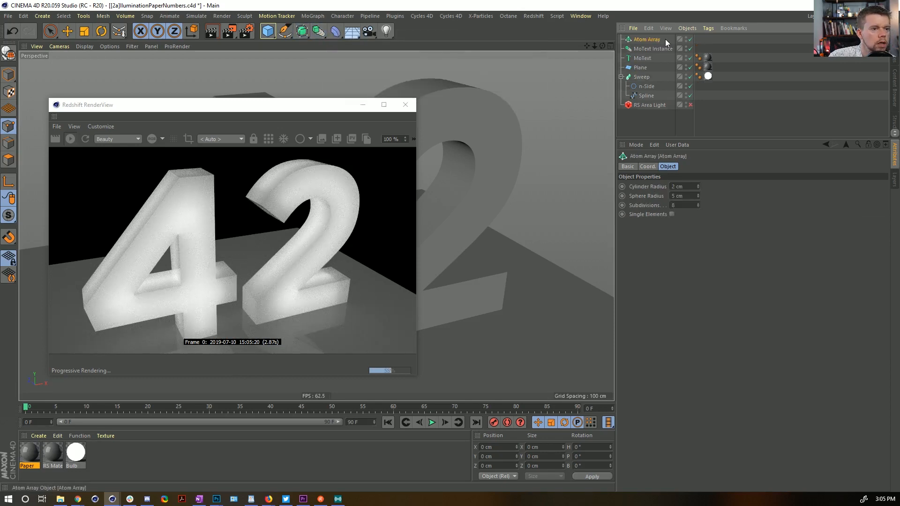
{"action": "left_click_drag", "start_coordinate": [650, 40], "coordinate": [649, 41]}
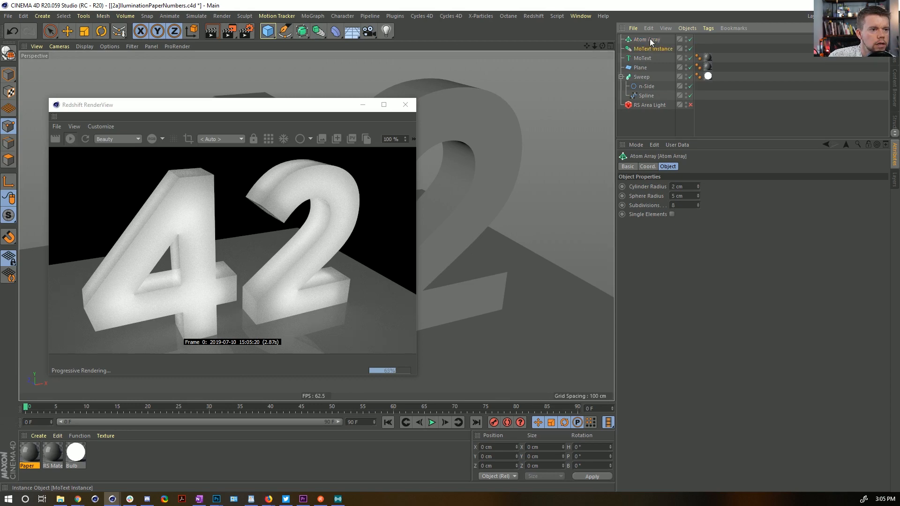
Step: Set both the Cylinder Radius and Sphere Radius of the Atom Array to 0.5 cm
{"action": "left_click", "coordinate": [688, 186]}
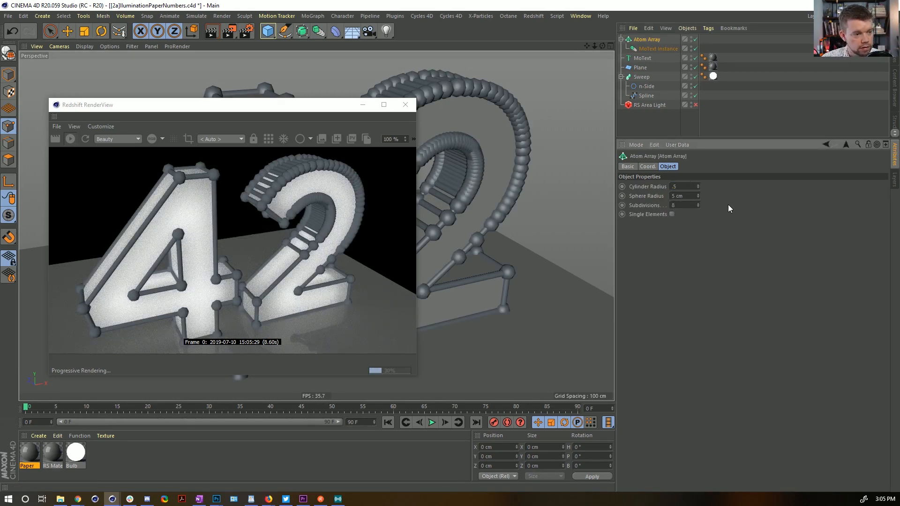
{"action": "left_click", "coordinate": [684, 196]}
{"action": "type", "text": ".5"}
{"action": "key", "text": "Return"}
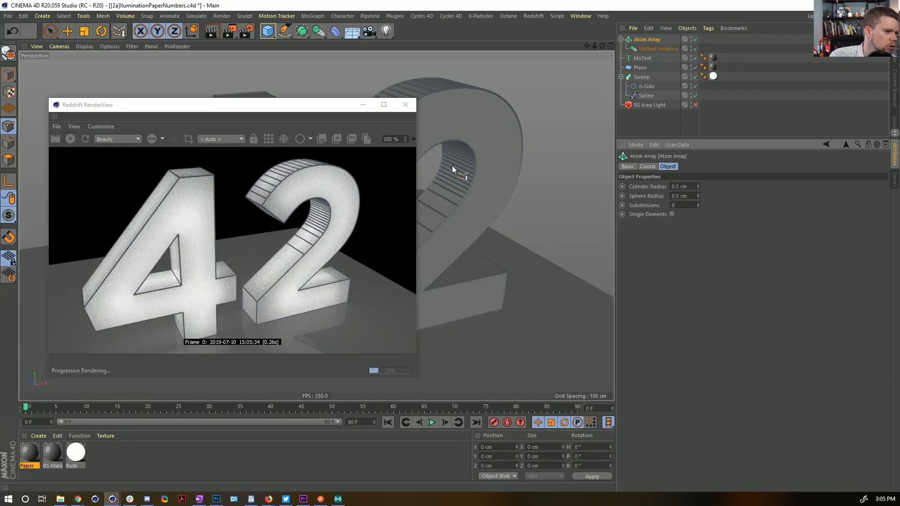
Step: Inspect the wireframed numbers from a higher angle beside the live render, and add a Displacer deformer
{"action": "left_click_drag", "start_coordinate": [326, 105], "coordinate": [647, 132]}
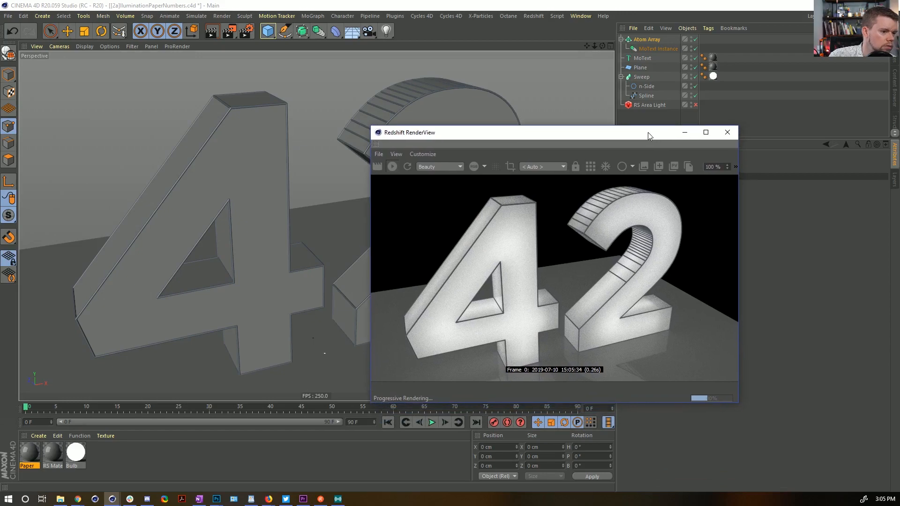
{"action": "left_click_drag", "start_coordinate": [284, 136], "coordinate": [366, 140], "text": "alt"}
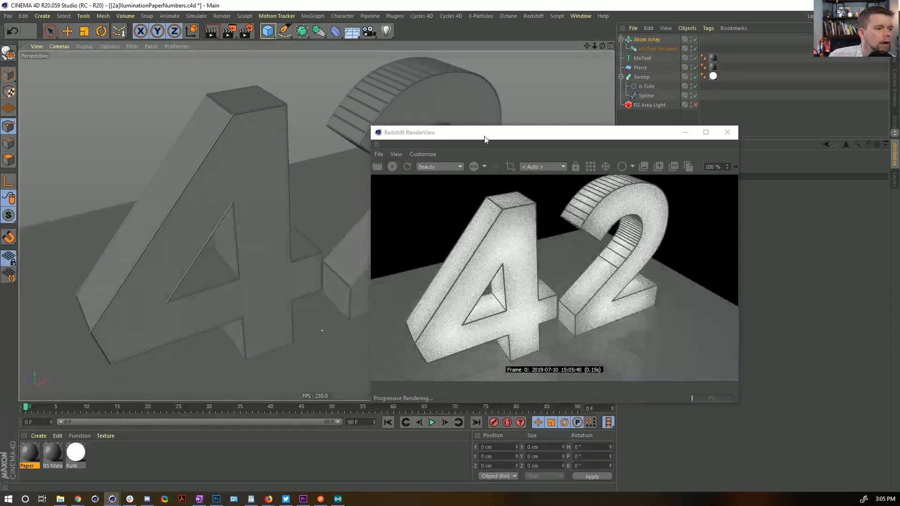
{"action": "left_click_drag", "start_coordinate": [483, 136], "coordinate": [256, 201]}
{"action": "left_click", "coordinate": [335, 31]}
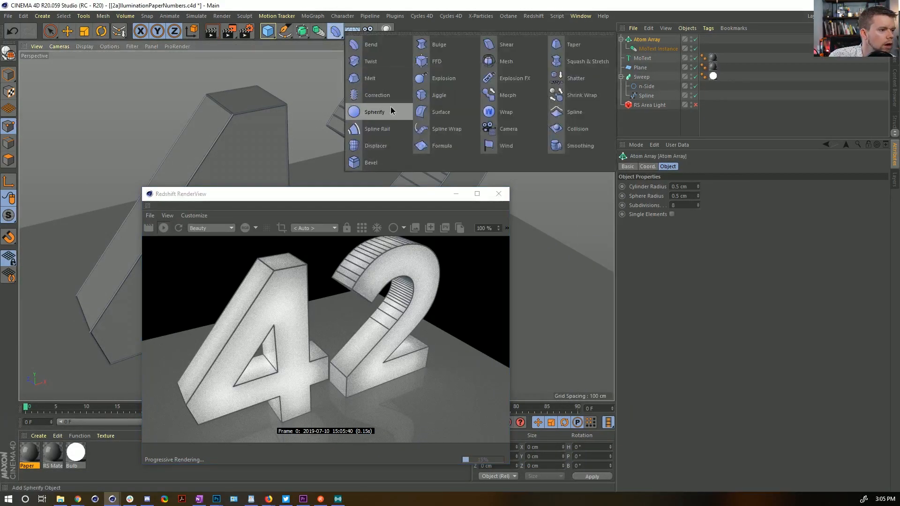
{"action": "left_click", "coordinate": [337, 32]}
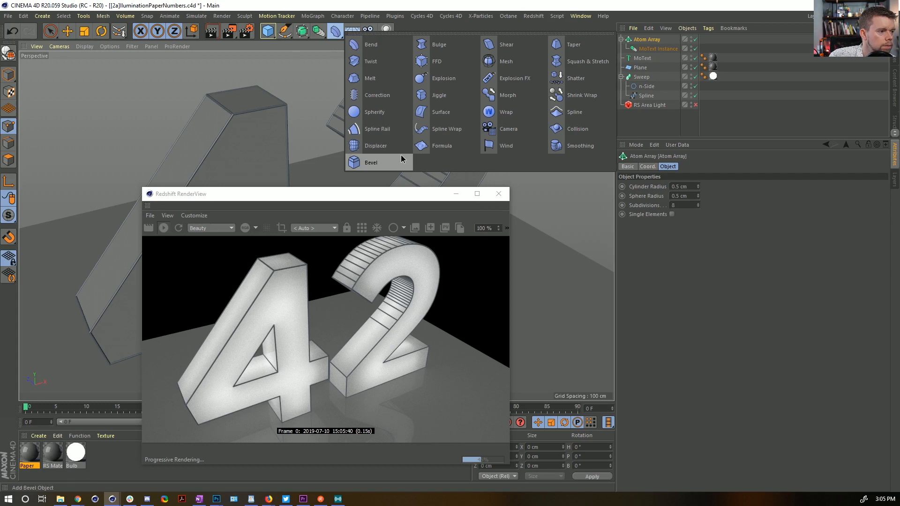
{"action": "left_click", "coordinate": [372, 146]}
Step: Enable Create Single Object on the MoText and make the Displacer its child
{"action": "left_click", "coordinate": [642, 68]}
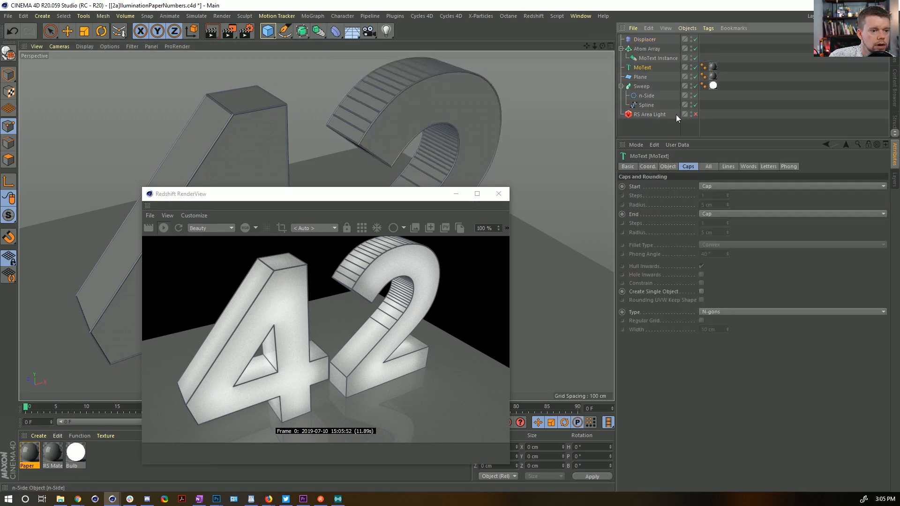
{"action": "left_click", "coordinate": [701, 291]}
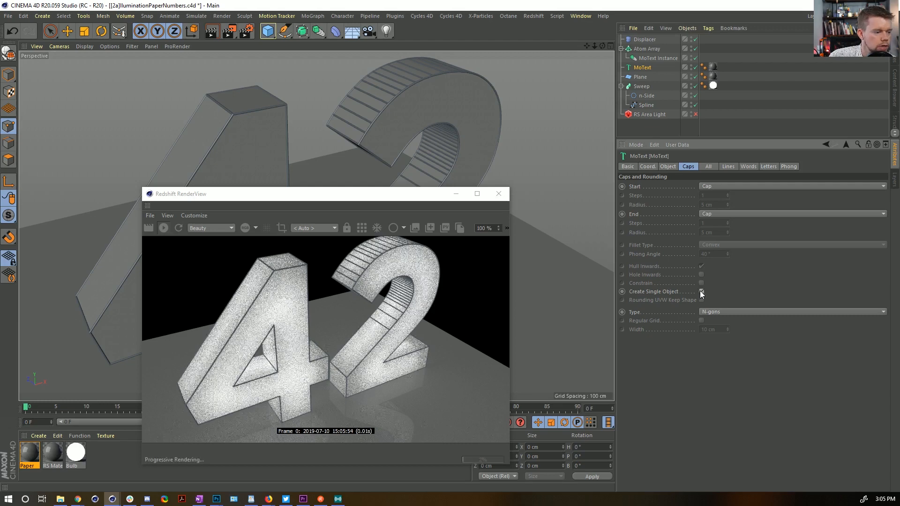
{"action": "left_click_drag", "start_coordinate": [647, 41], "coordinate": [642, 69]}
Step: Load a Color shader into the Displacer's custom shader channel
{"action": "left_click", "coordinate": [702, 167]}
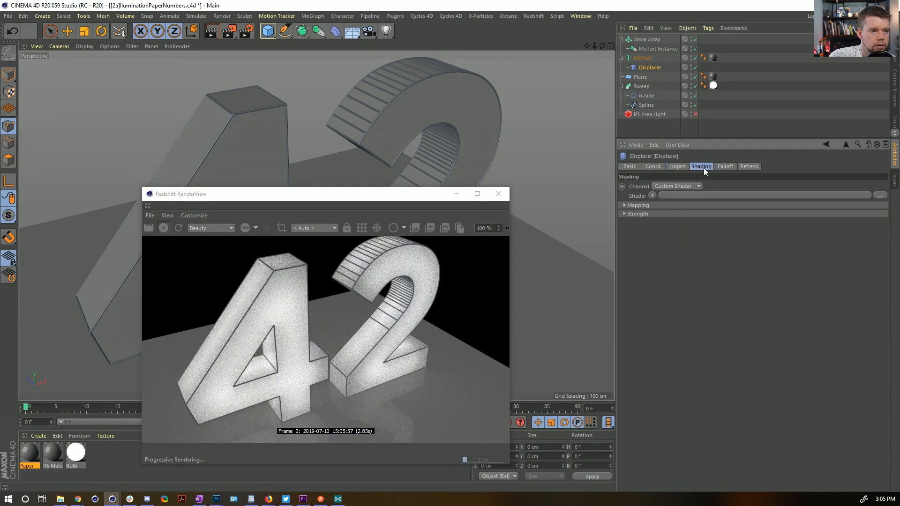
{"action": "left_click", "coordinate": [652, 195]}
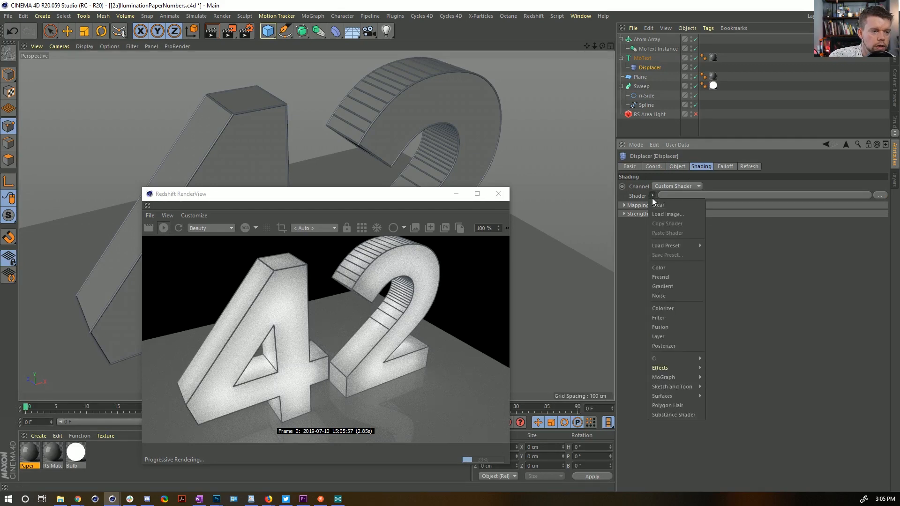
{"action": "left_click", "coordinate": [665, 273]}
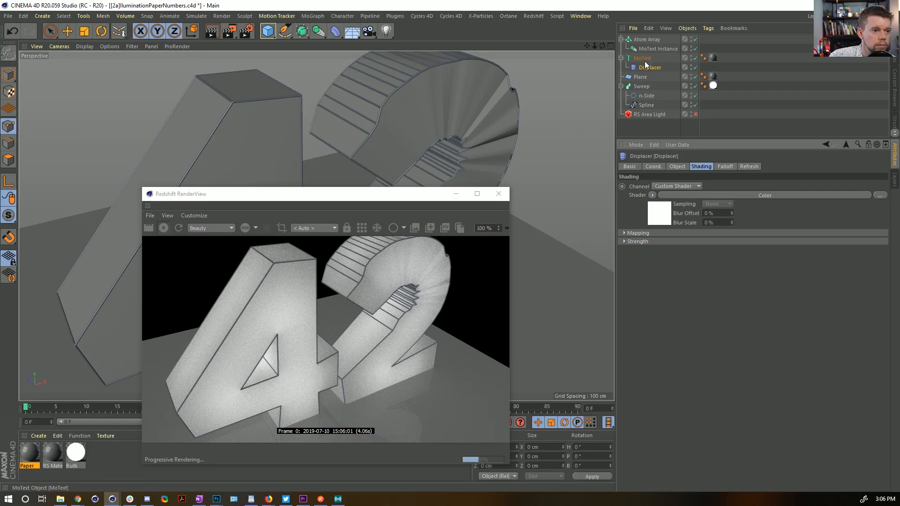
Step: Swap the MoText with its instance so the instance holds the Displacer, and set the Displacer's Height to 2 cm
{"action": "mouse_move", "coordinate": [643, 60]}
{"action": "left_mouse_down"}
{"action": "mouse_move", "coordinate": [650, 46]}
{"action": "mouse_move", "coordinate": [635, 73]}
{"action": "mouse_move", "coordinate": [640, 66]}
{"action": "left_mouse_up"}
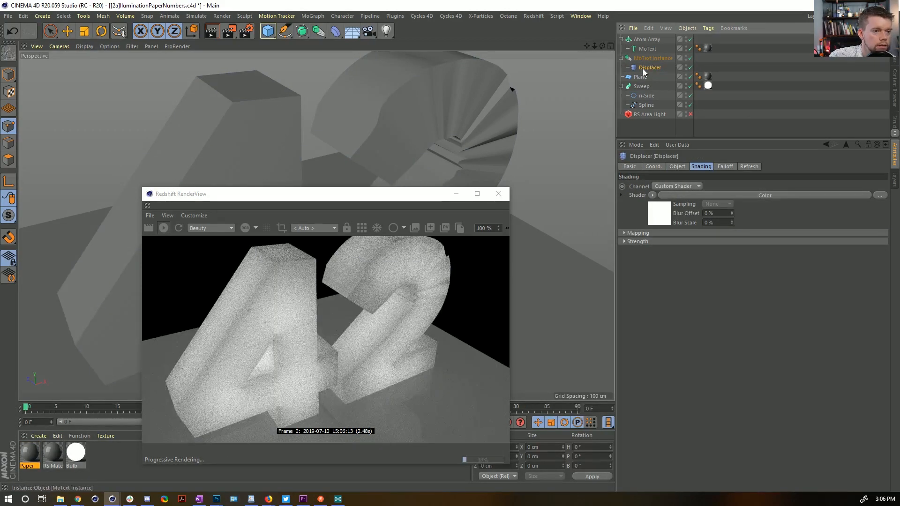
{"action": "left_click", "coordinate": [677, 167]}
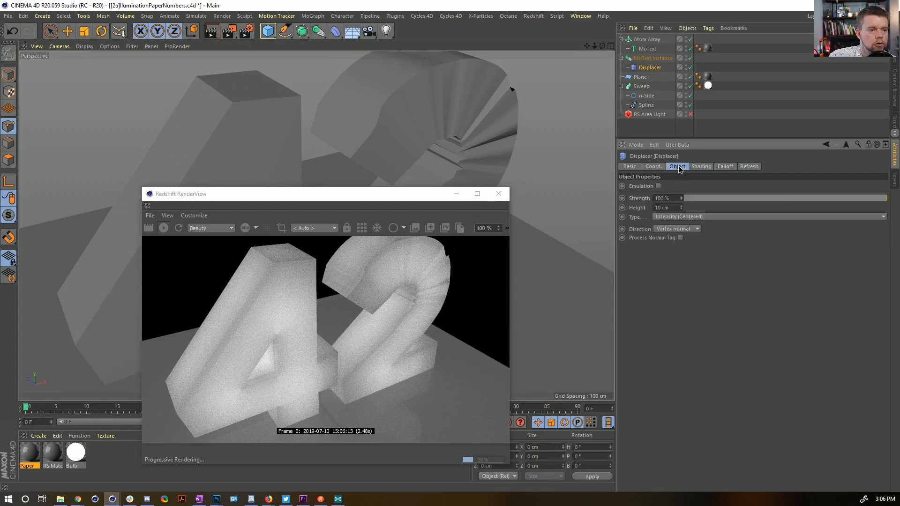
{"action": "double_click", "coordinate": [675, 207]}
{"action": "type", "text": "1"}
{"action": "key", "text": "Return"}
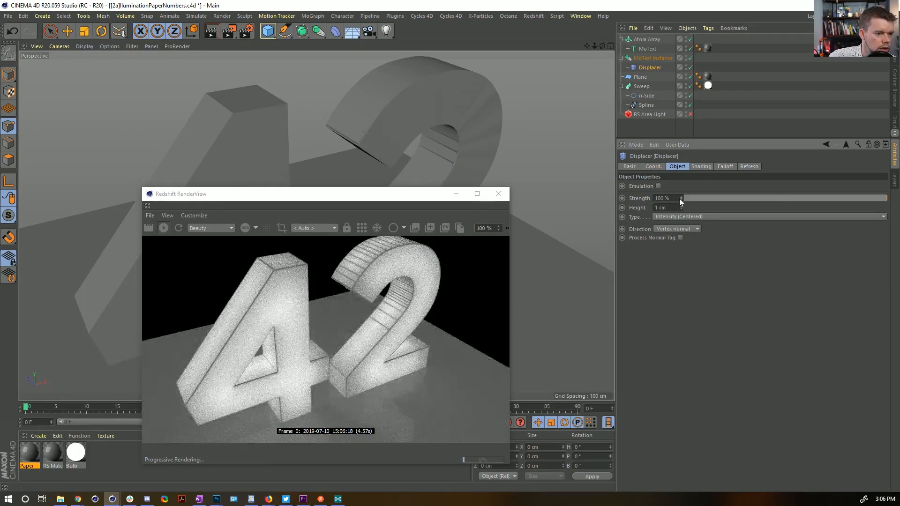
{"action": "left_click", "coordinate": [679, 205]}
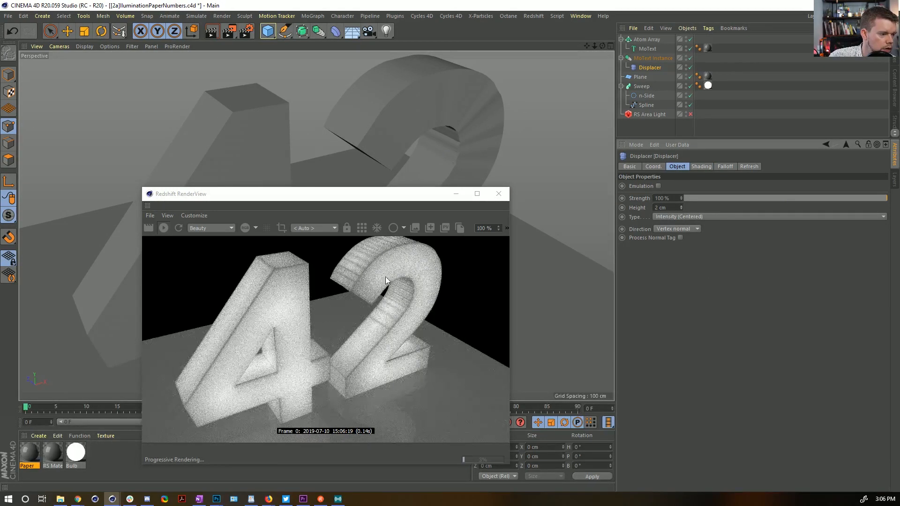
{"action": "left_click_drag", "start_coordinate": [382, 271], "coordinate": [402, 281]}
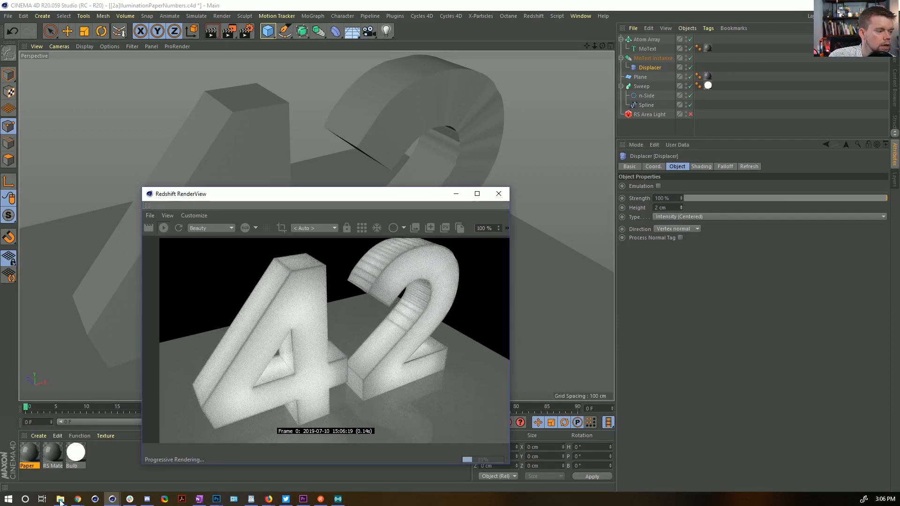
Step: Duplicate the existing RS Material and open the copy in the Material Editor
{"action": "left_click", "coordinate": [43, 435]}
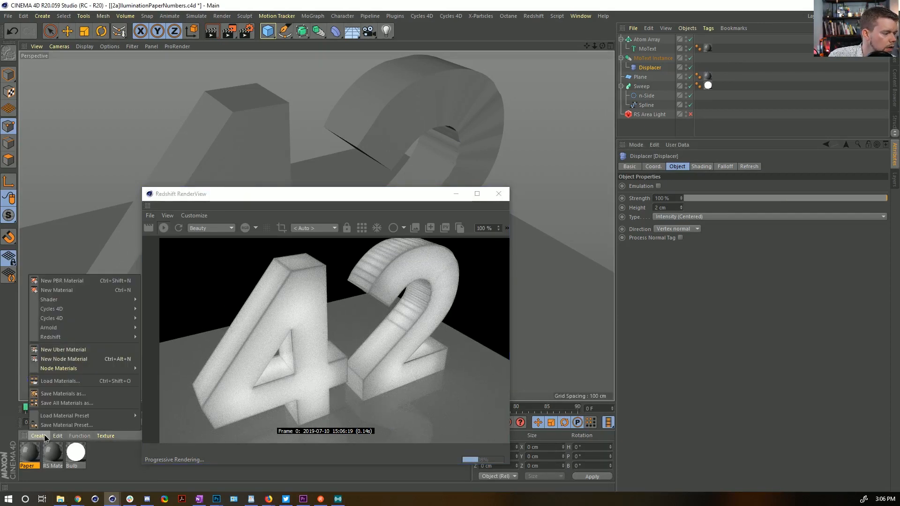
{"action": "left_click", "coordinate": [98, 473]}
{"action": "left_click_drag", "start_coordinate": [53, 454], "coordinate": [102, 454], "text": "ctrl"}
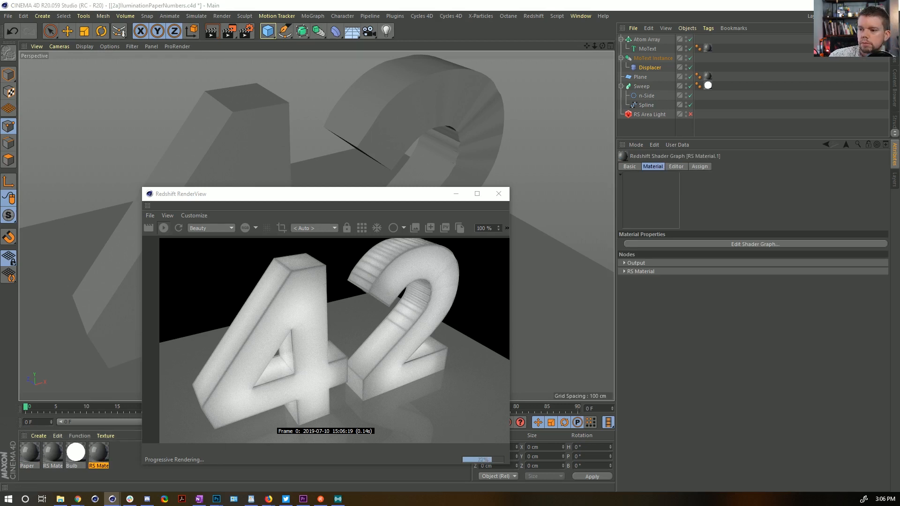
{"action": "left_click_drag", "start_coordinate": [492, 0], "coordinate": [485, 80]}
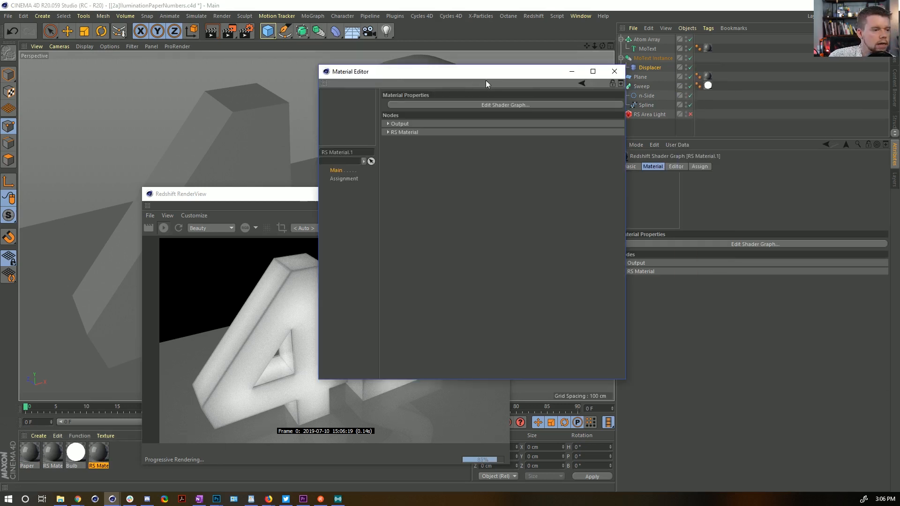
Step: Darken the duplicated RS Material's diffuse color to near black and close the Material Editor
{"action": "left_click", "coordinate": [415, 131]}
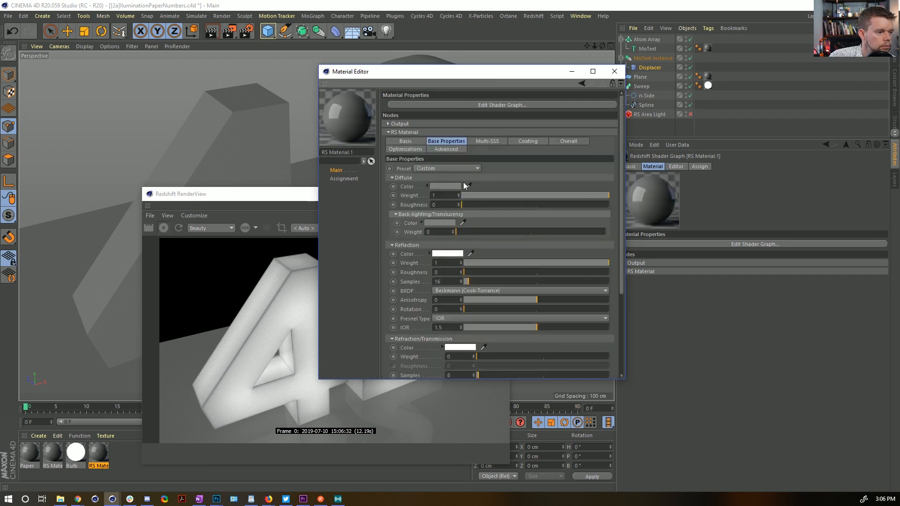
{"action": "left_click", "coordinate": [452, 187]}
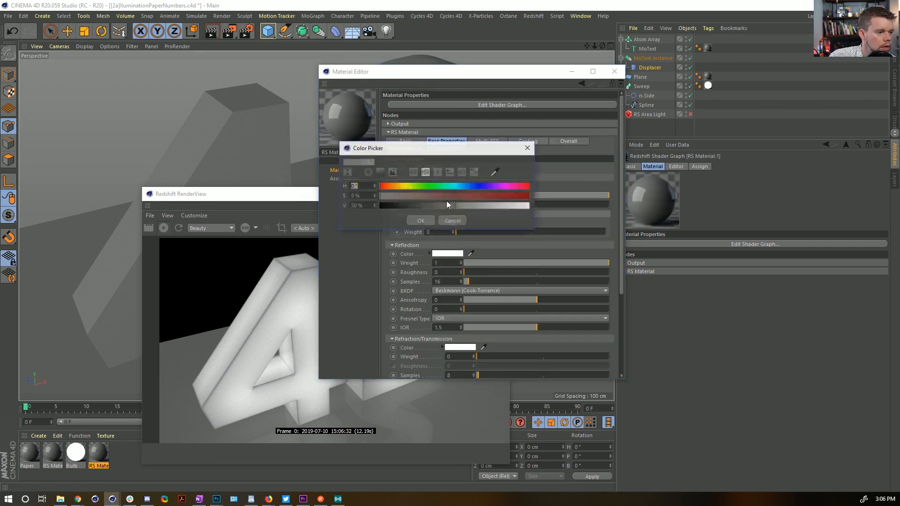
{"action": "left_click", "coordinate": [400, 207]}
{"action": "left_click", "coordinate": [613, 71]}
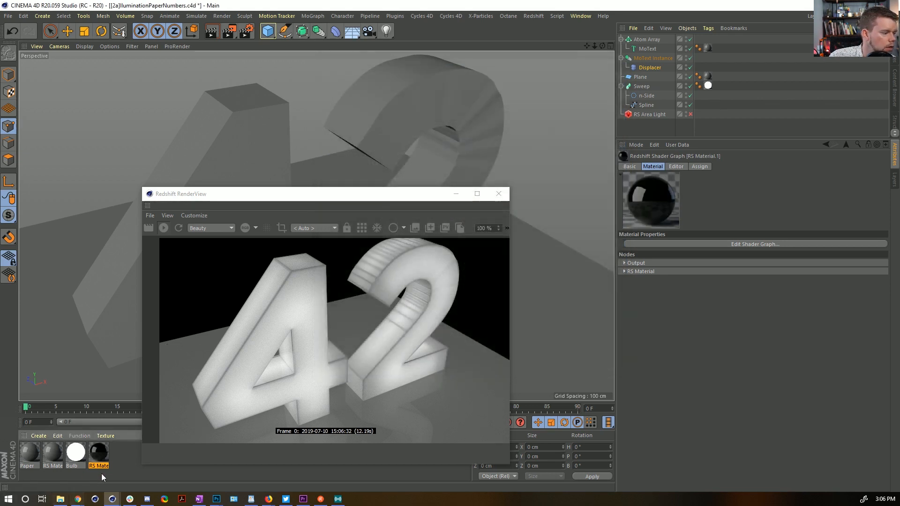
Step: Assign the dark RS Material copy to the Atom Array and move the Paper tag from MoText to the MoText Instance
{"action": "left_click_drag", "start_coordinate": [682, 83], "coordinate": [651, 40]}
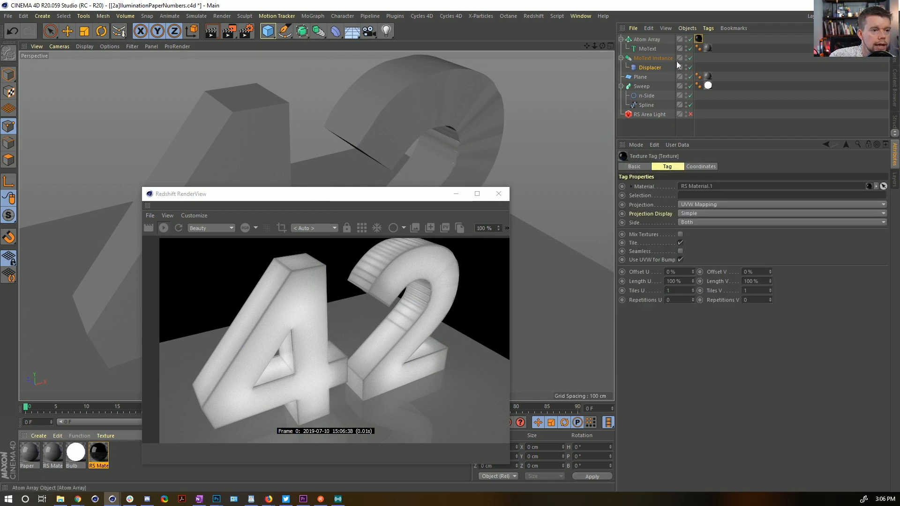
{"action": "left_click", "coordinate": [657, 57]}
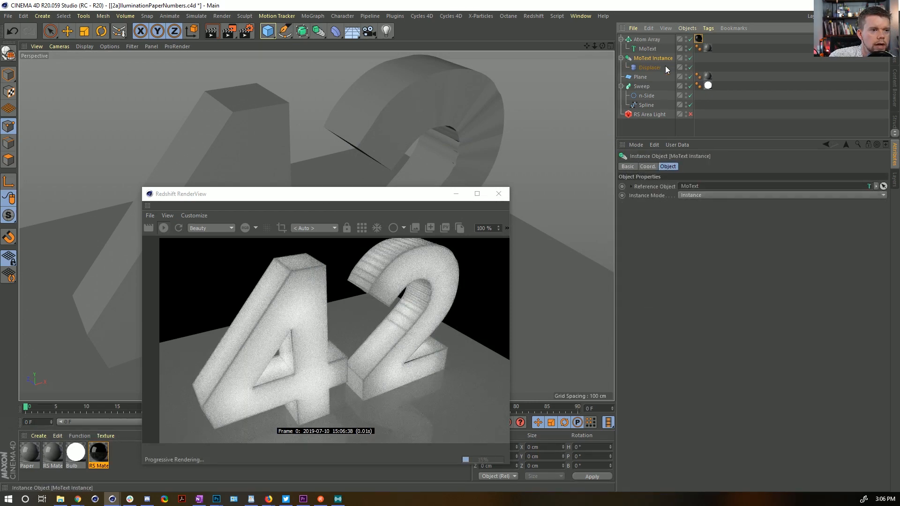
{"action": "mouse_move", "coordinate": [707, 48]}
{"action": "left_mouse_down"}
{"action": "mouse_move", "coordinate": [698, 67]}
{"action": "mouse_move", "coordinate": [698, 57]}
{"action": "left_mouse_up"}
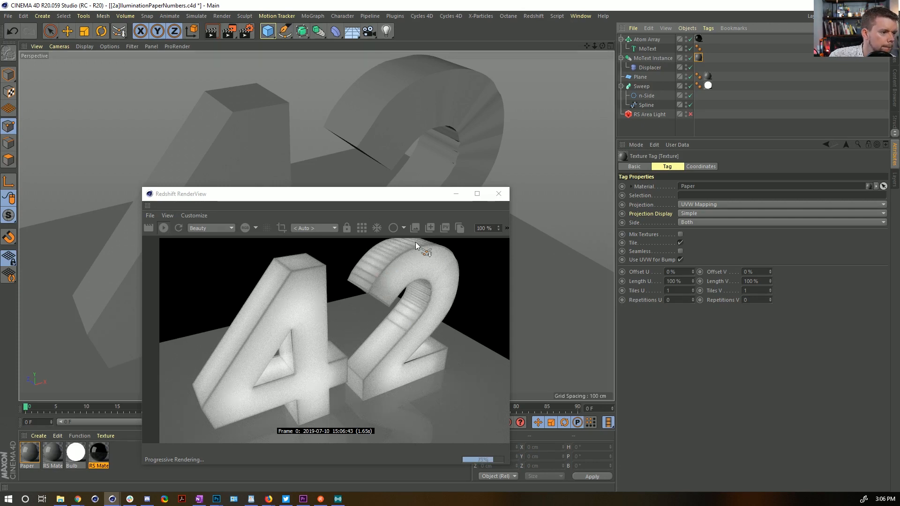
Step: Set the MoText's intermediate points Angle to 25°
{"action": "left_click", "coordinate": [647, 48]}
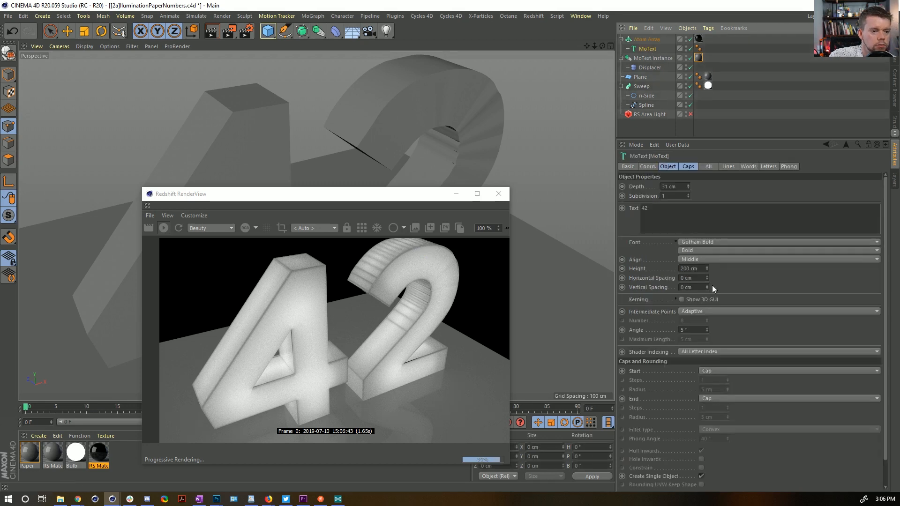
{"action": "left_click", "coordinate": [668, 167]}
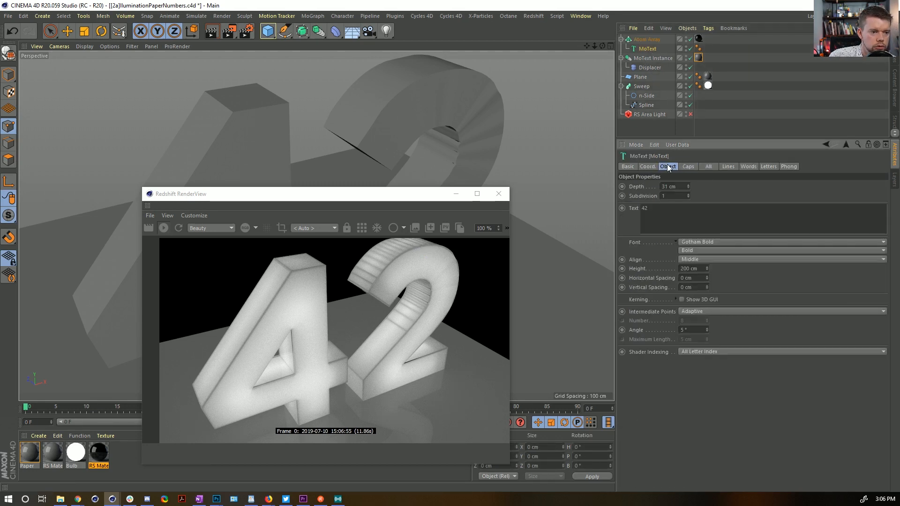
{"action": "double_click", "coordinate": [691, 328]}
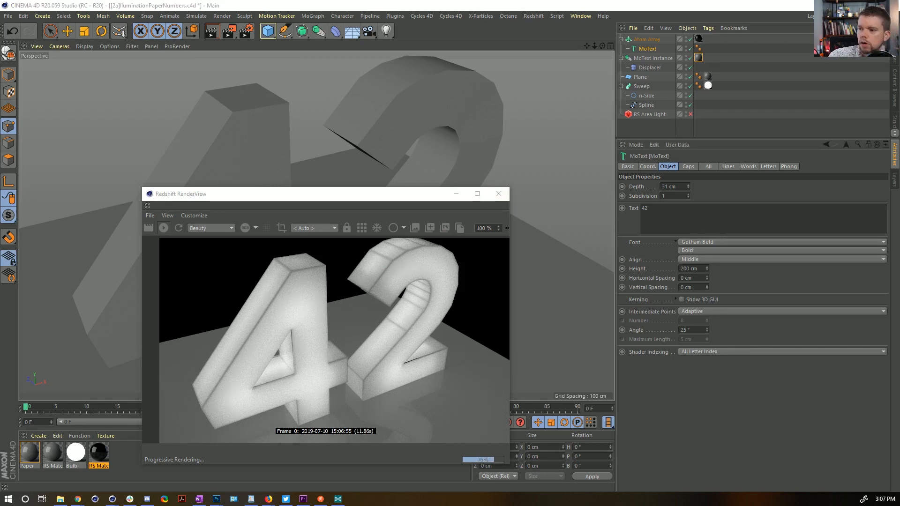
Step: Switch to the browser's reference photo of the illuminated numbers and arrange it and the Redshift RenderView for comparison
{"action": "key", "text": "alt+Tab"}
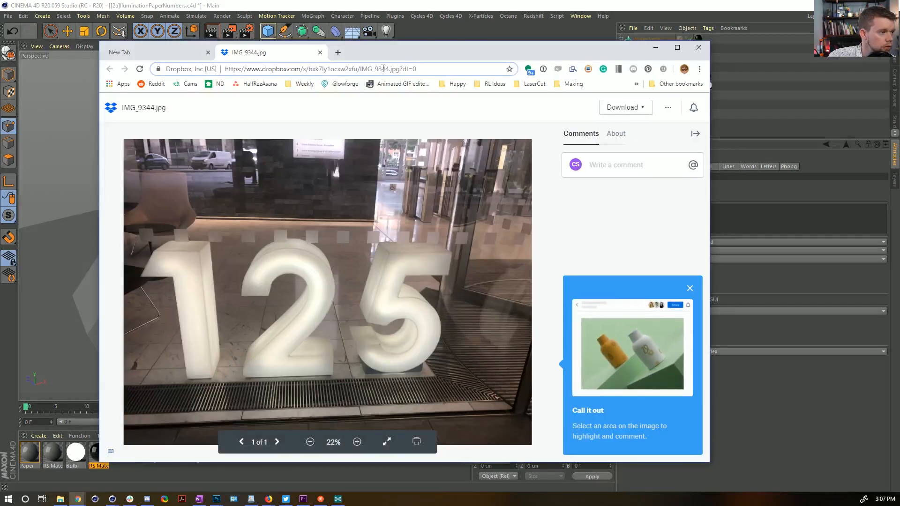
{"action": "left_click_drag", "start_coordinate": [367, 56], "coordinate": [591, 56]}
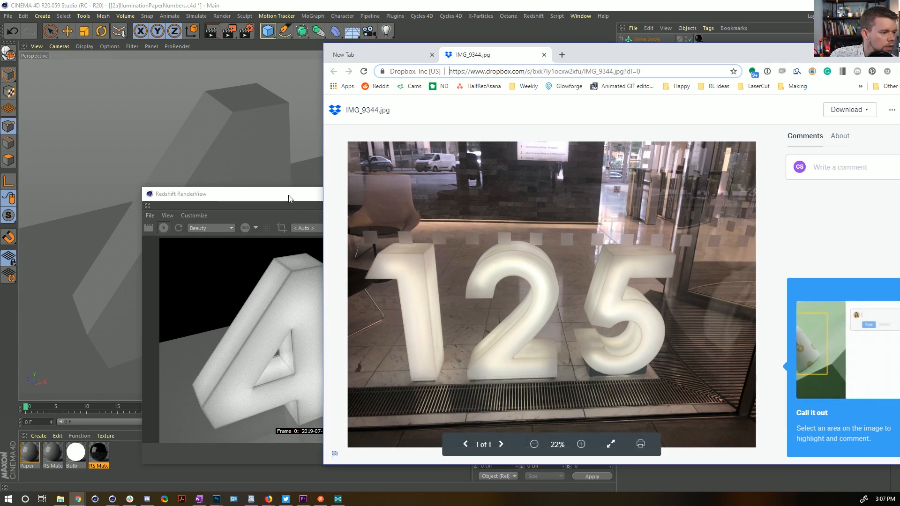
{"action": "left_click_drag", "start_coordinate": [289, 196], "coordinate": [204, 126]}
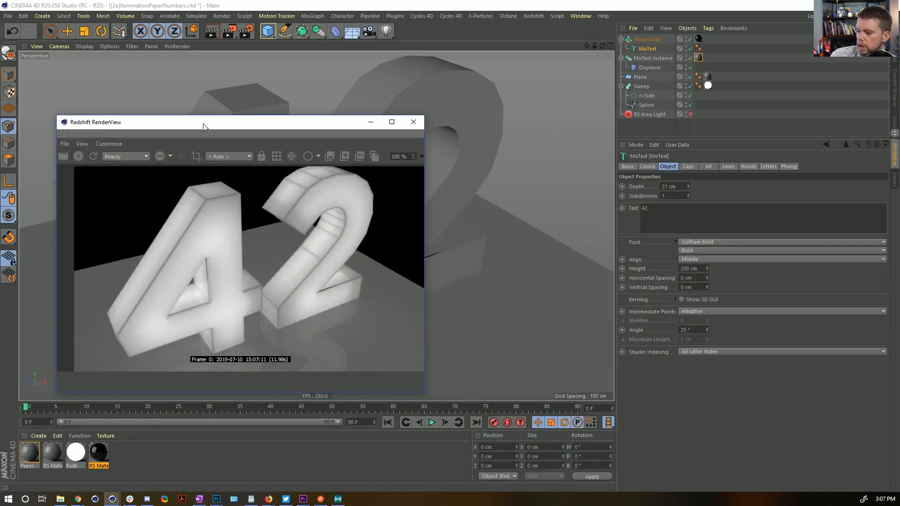
Step: Set the radius of the Sweep's n-Side profile to 2 cm
{"action": "left_click", "coordinate": [647, 96]}
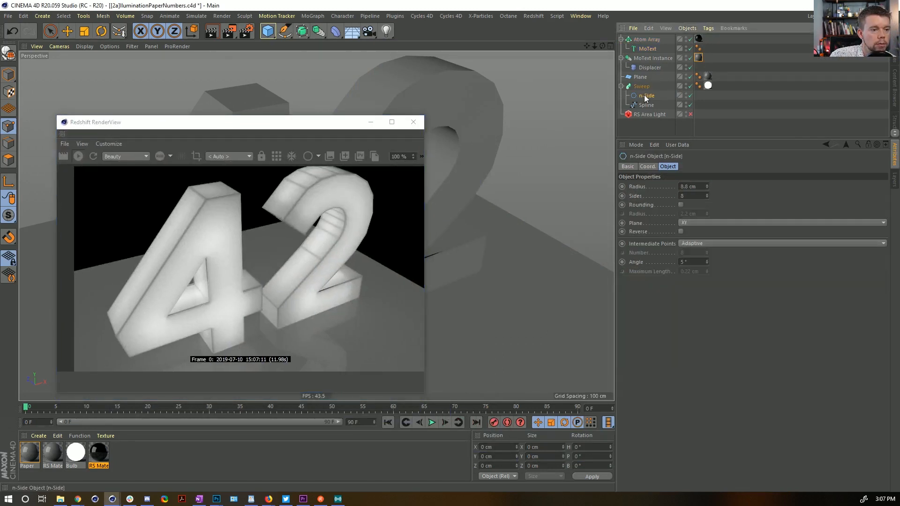
{"action": "left_click", "coordinate": [700, 187]}
{"action": "type", "text": "2"}
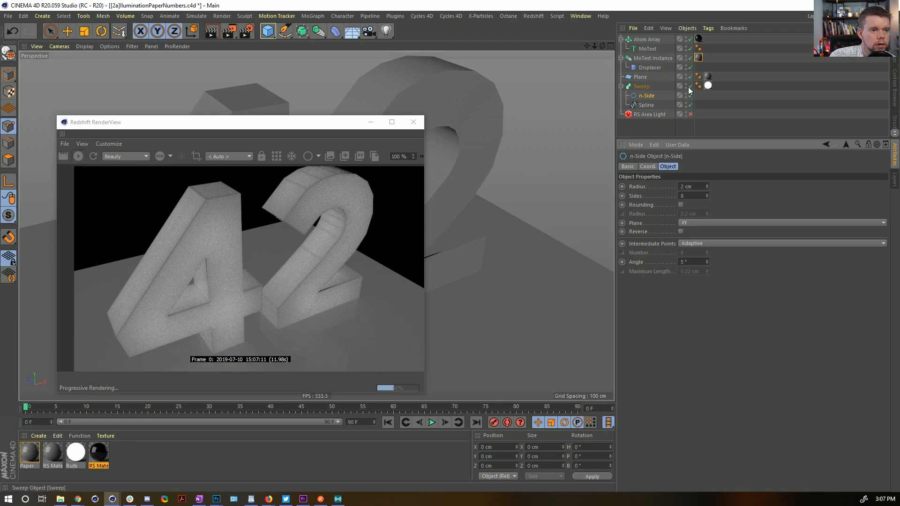
Step: Move the Bulb material tag from the Sweep to the n-Side and enable the RS Area Light
{"action": "left_click_drag", "start_coordinate": [708, 86], "coordinate": [706, 96]}
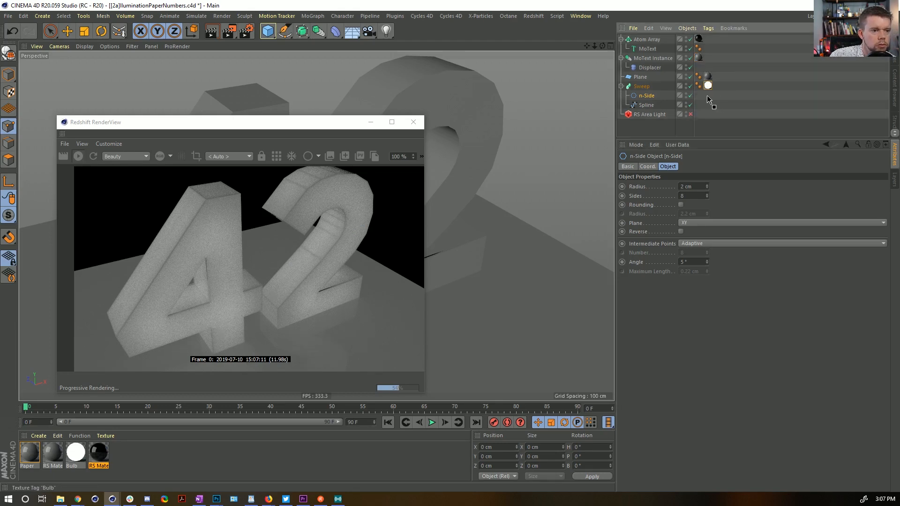
{"action": "left_click", "coordinate": [689, 114]}
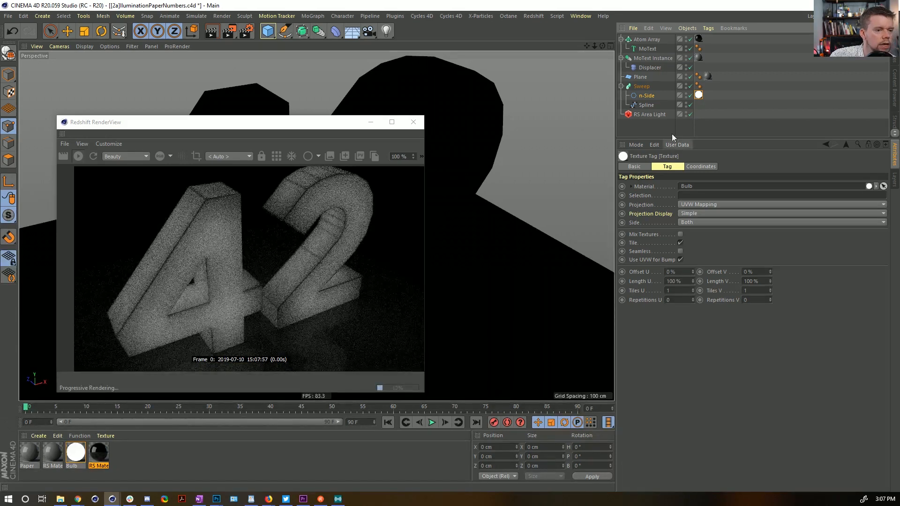
Step: Raise the RS Area Light's Intensity Multiplier first to 22 and finally to 33
{"action": "left_click", "coordinate": [649, 114]}
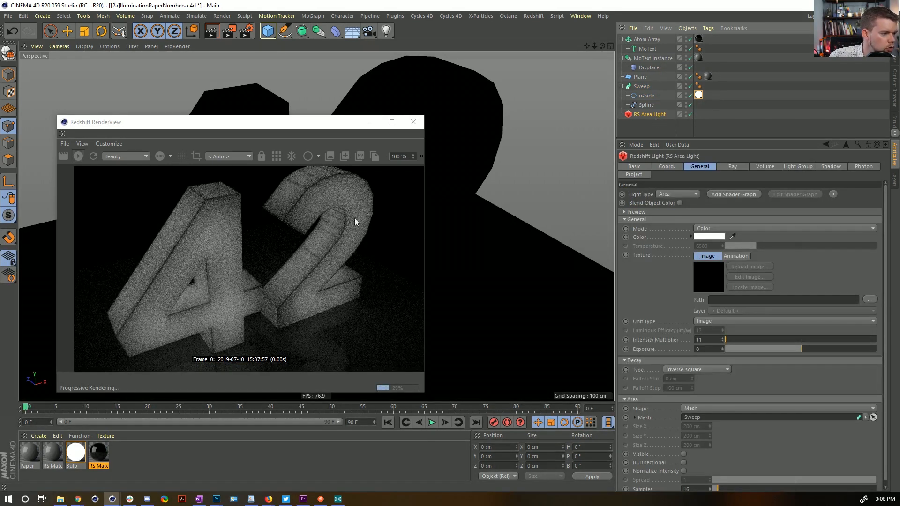
{"action": "double_click", "coordinate": [708, 339]}
{"action": "type", "text": "22"}
{"action": "key", "text": "Return"}
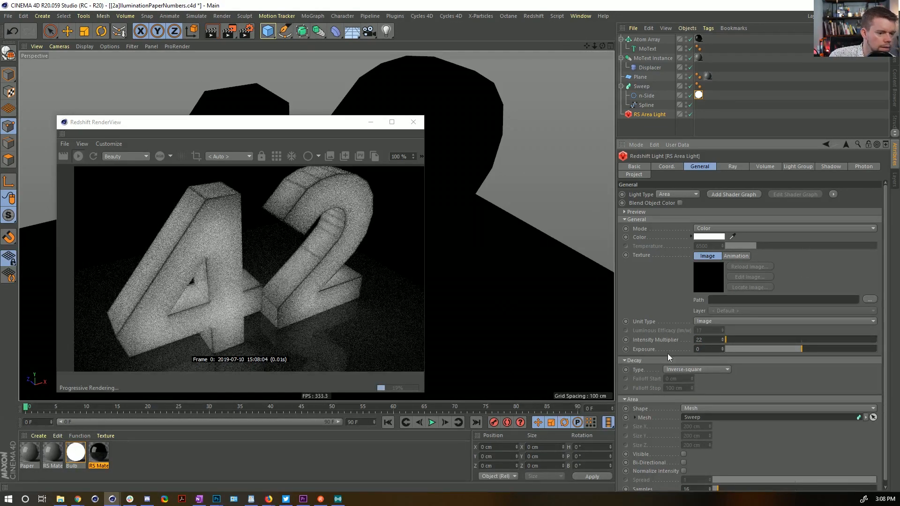
{"action": "type", "text": "33"}
{"action": "key", "text": "Return"}
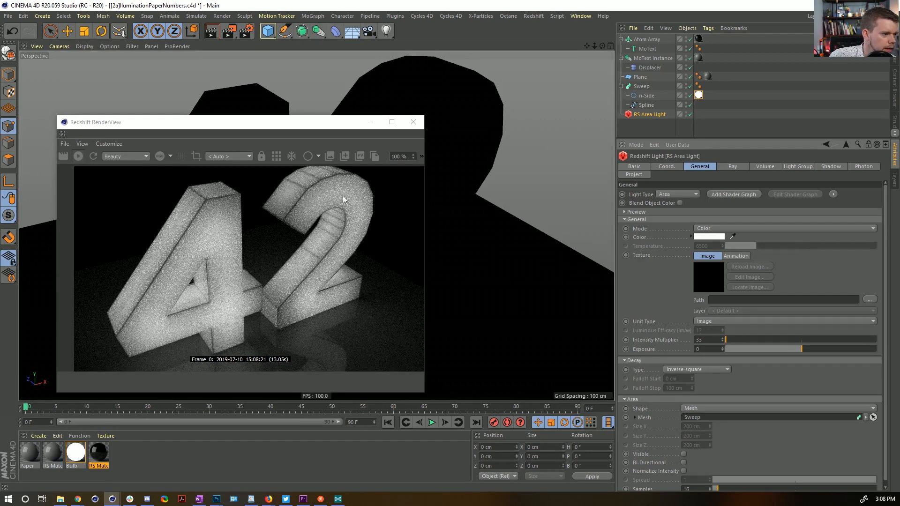
Step: Disable the RS Area Light and move the Bulb tag from the n-Side back to the Sweep
{"action": "left_click", "coordinate": [690, 114]}
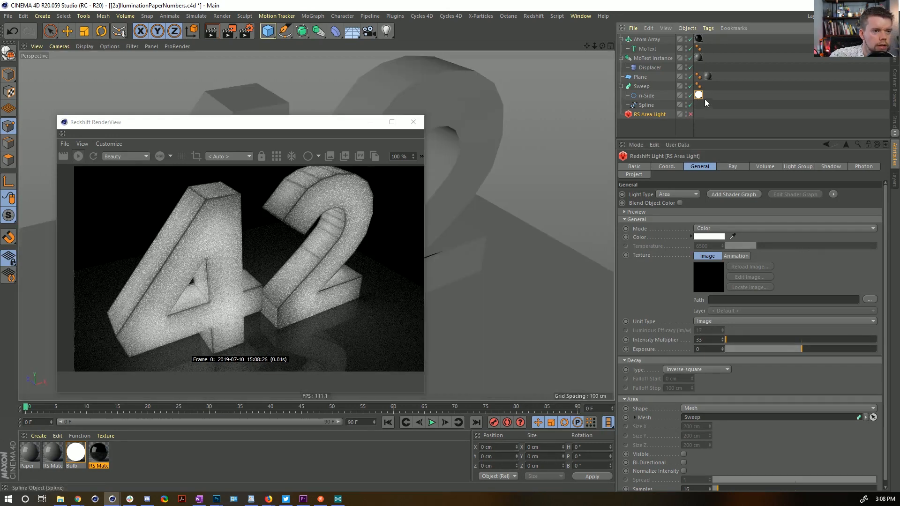
{"action": "left_click_drag", "start_coordinate": [698, 95], "coordinate": [708, 85]}
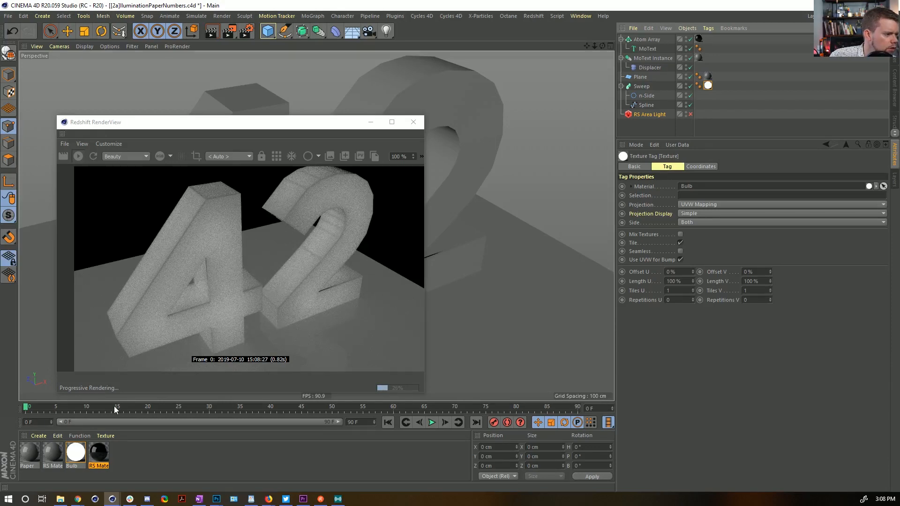
Step: Set the Bulb material's Emission Weight to 22 and close the Material Editor
{"action": "left_click", "coordinate": [75, 452]}
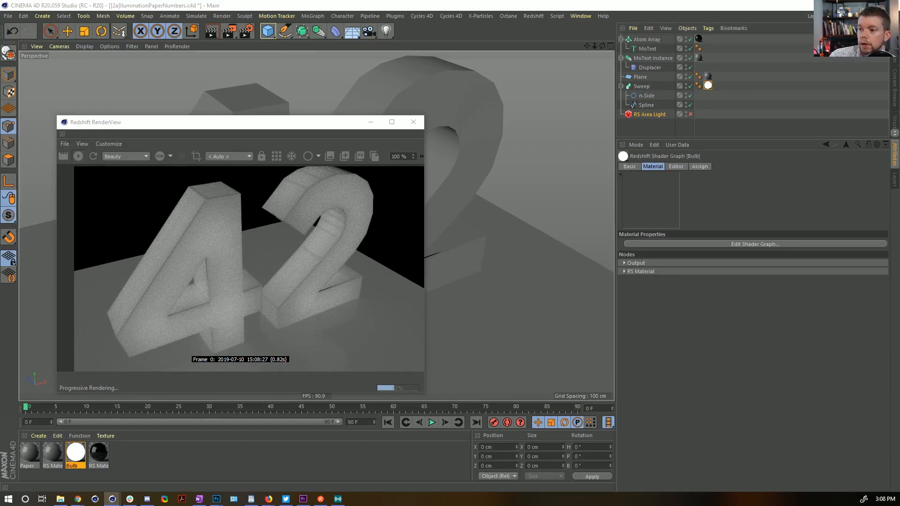
{"action": "left_click_drag", "start_coordinate": [899, 71], "coordinate": [442, 74]}
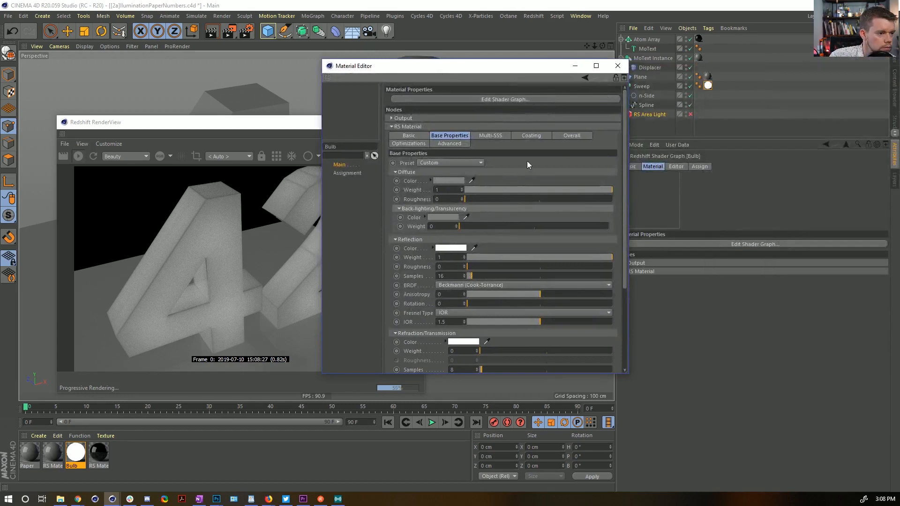
{"action": "left_click", "coordinate": [448, 144]}
{"action": "left_click", "coordinate": [407, 142]}
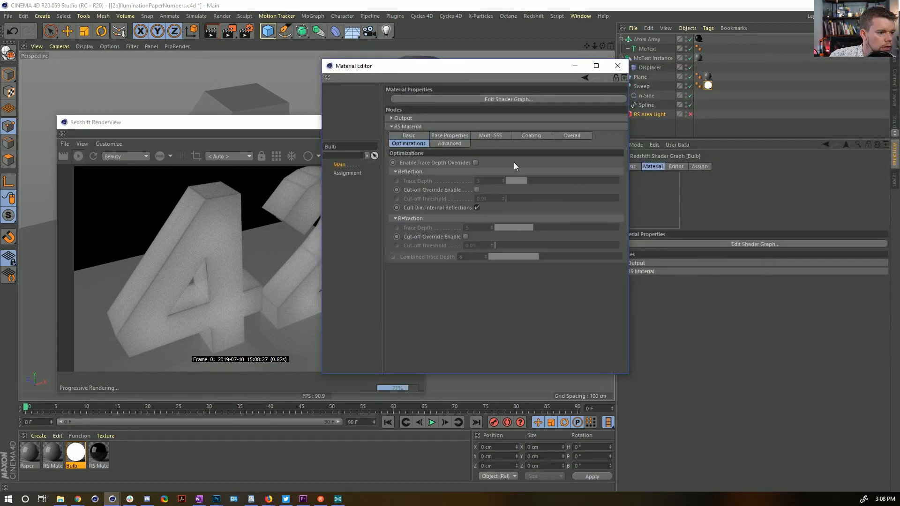
{"action": "left_click", "coordinate": [573, 135]}
{"action": "type", "text": "22"}
{"action": "key", "text": "Return"}
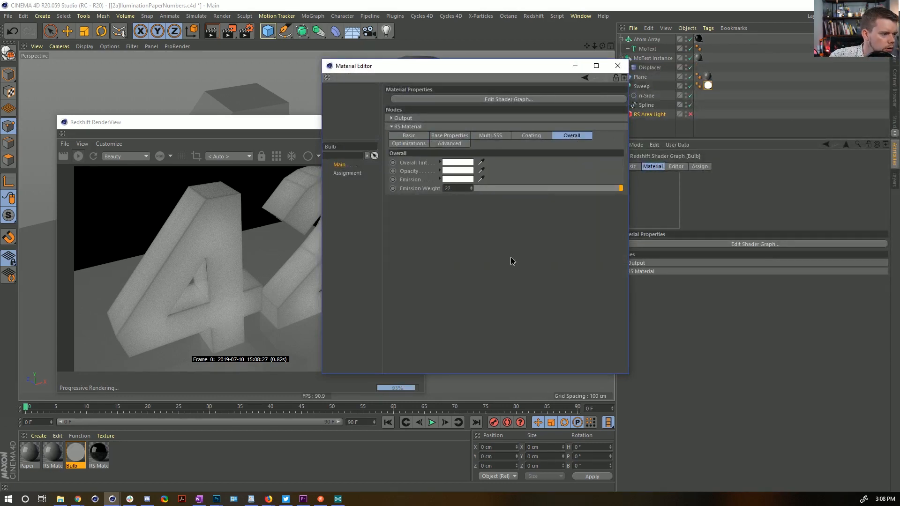
{"action": "left_click_drag", "start_coordinate": [424, 65], "coordinate": [636, 109]}
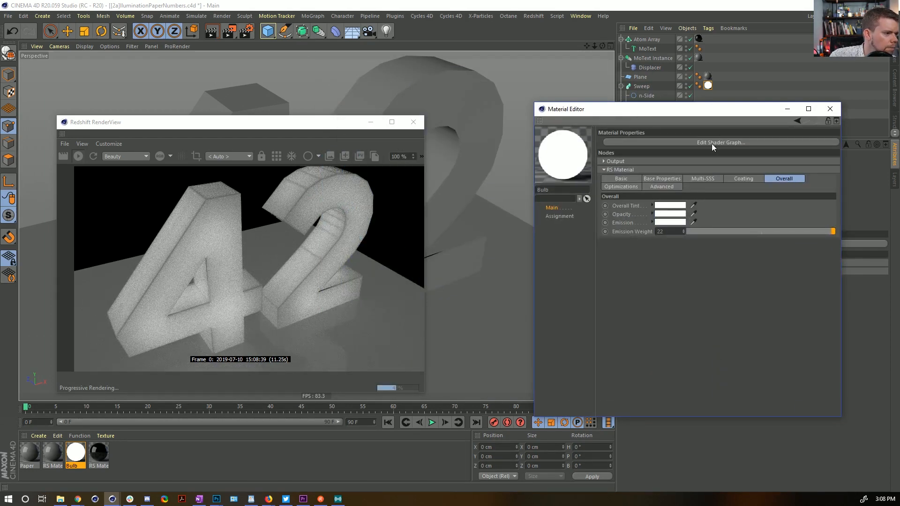
{"action": "left_click", "coordinate": [829, 109]}
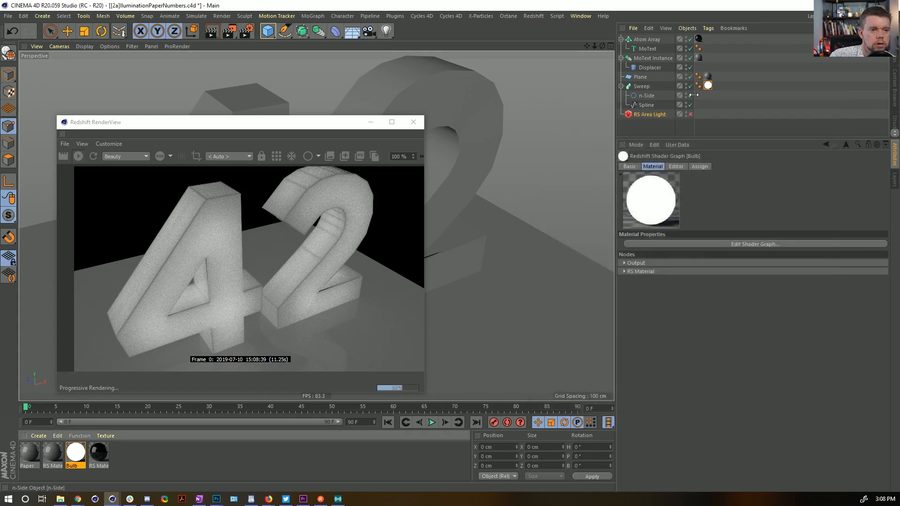
Step: Re-enable the RS Area Light and put the Bulb tag on the n-Side instead of the Sweep
{"action": "left_click", "coordinate": [690, 115]}
{"action": "left_click_drag", "start_coordinate": [707, 86], "coordinate": [701, 97]}
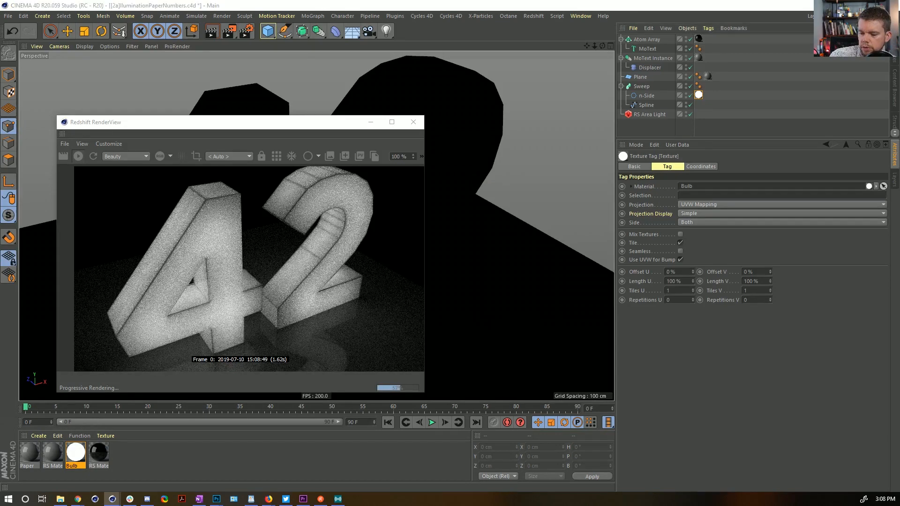
Step: Compare the render with the browser's reference photo, and move the photo out of the way again
{"action": "key", "text": "alt+Tab"}
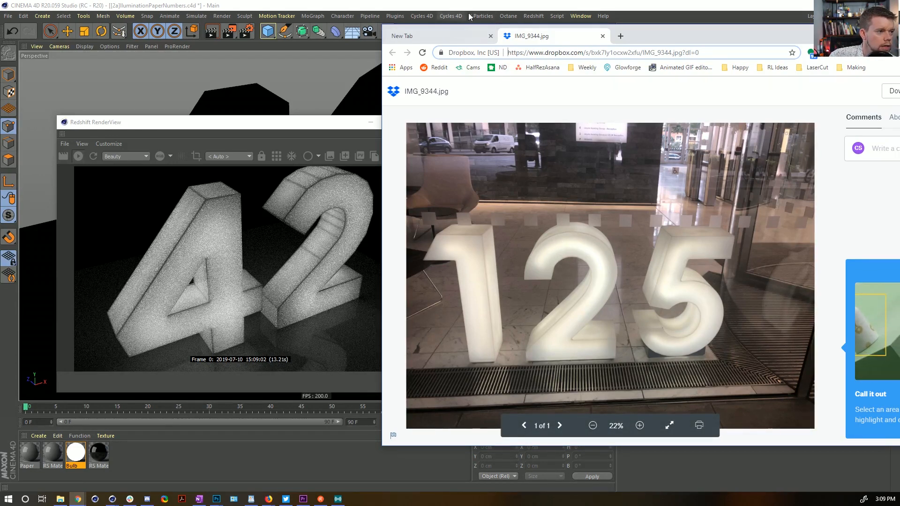
{"action": "left_click_drag", "start_coordinate": [663, 41], "coordinate": [899, 84]}
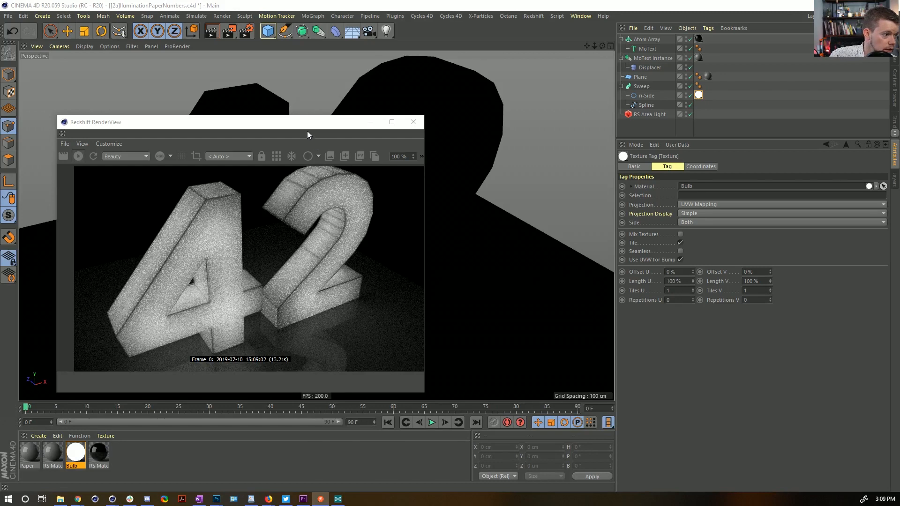
{"action": "left_click_drag", "start_coordinate": [307, 135], "coordinate": [316, 84]}
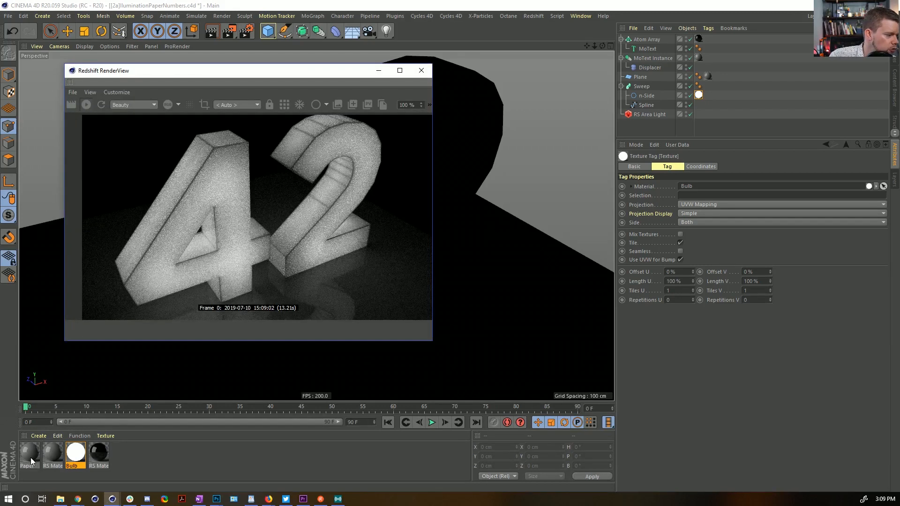
Step: Open the Paper material's base properties and set its reflection IOR to 1
{"action": "left_click", "coordinate": [464, 6]}
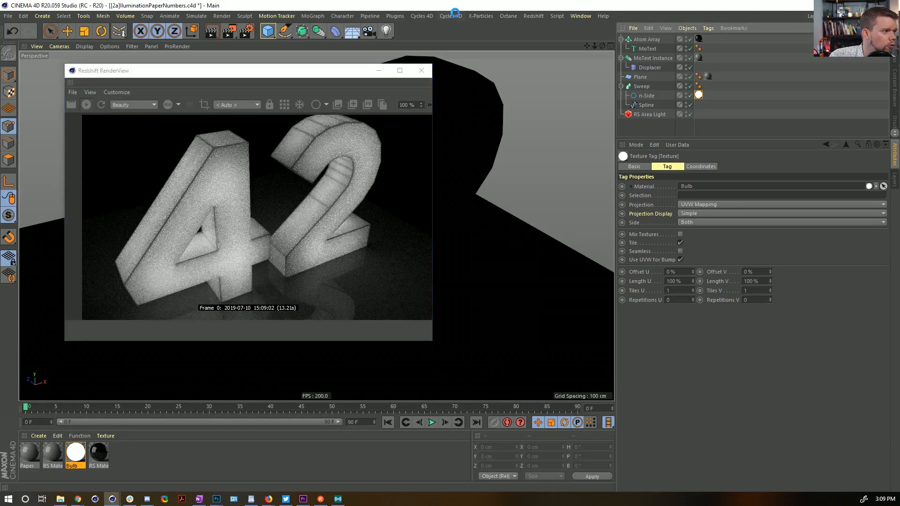
{"action": "double_click", "coordinate": [29, 455]}
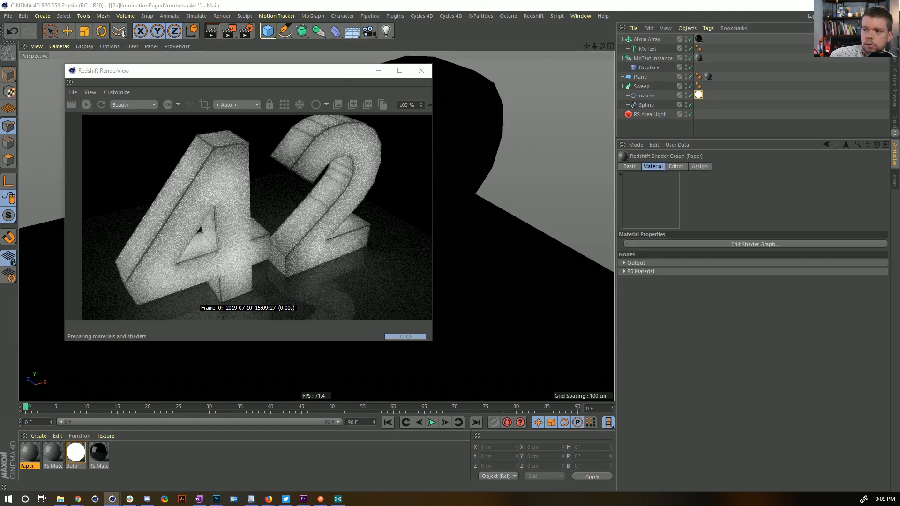
{"action": "left_click_drag", "start_coordinate": [723, 88], "coordinate": [663, 74]}
{"action": "left_click", "coordinate": [568, 134]}
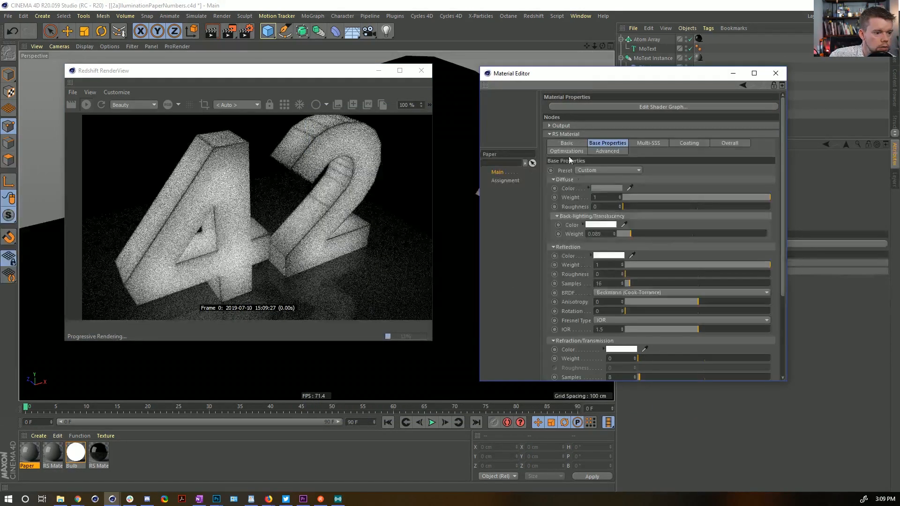
{"action": "scroll", "coordinate": [566, 335], "scroll_direction": "down", "scroll_amount": 3}
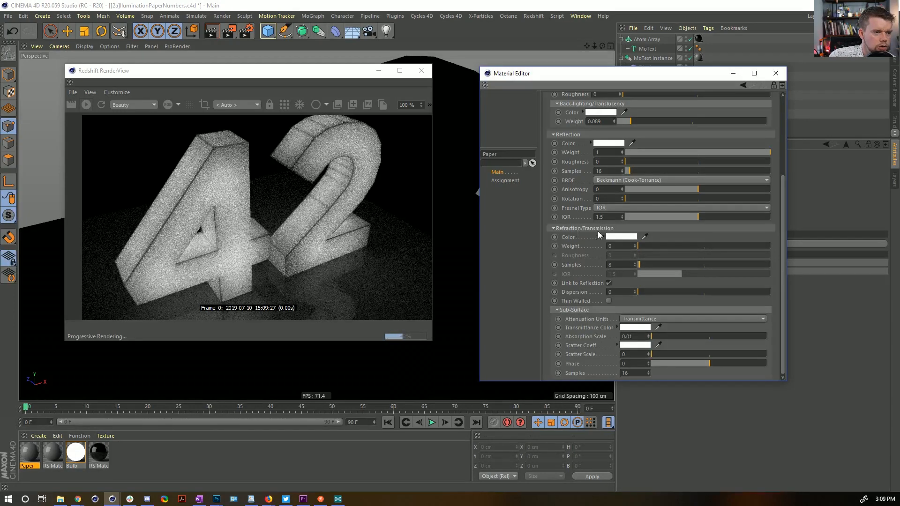
{"action": "scroll", "coordinate": [588, 270], "scroll_direction": "down", "scroll_amount": 1}
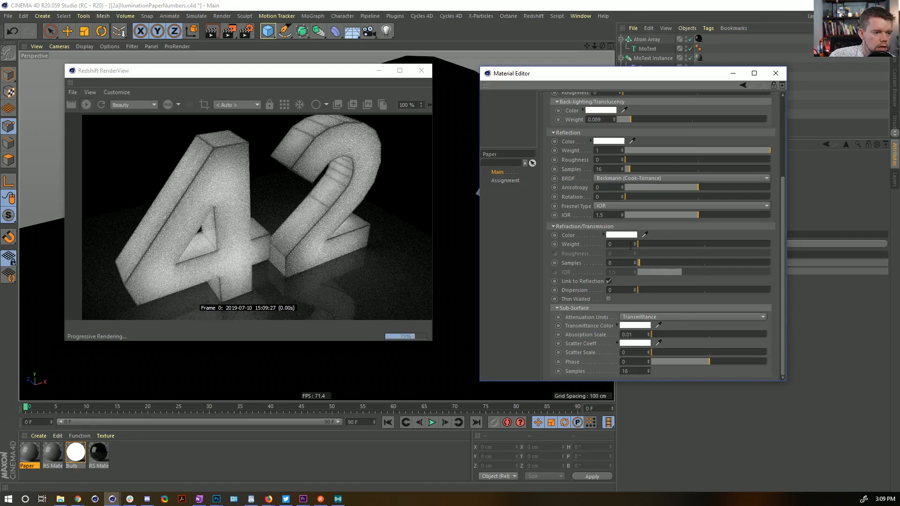
{"action": "left_click", "coordinate": [664, 317]}
{"action": "left_click", "coordinate": [595, 327]}
{"action": "left_click_drag", "start_coordinate": [651, 243], "coordinate": [626, 262]}
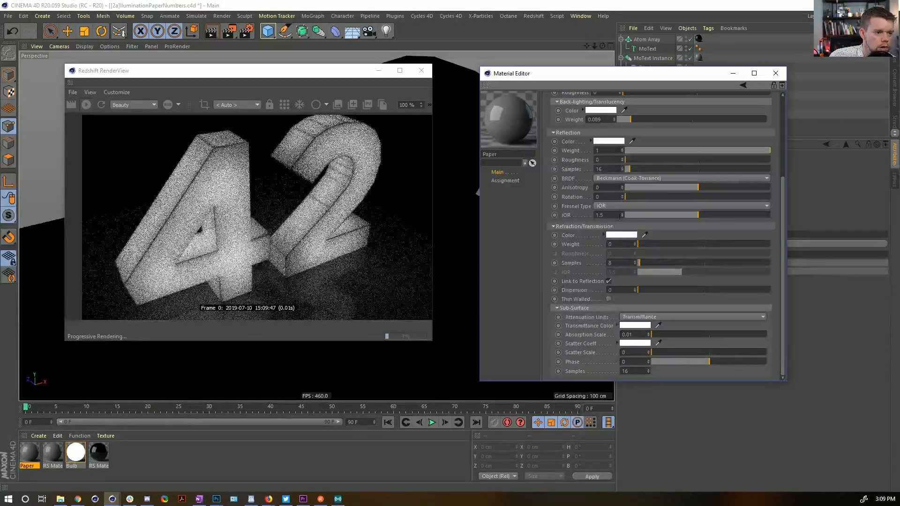
{"action": "left_click_drag", "start_coordinate": [619, 215], "coordinate": [573, 222]}
{"action": "type", "text": "1"}
Step: Raise the Paper material's refraction weight to about 0.037
{"action": "left_click", "coordinate": [590, 227]}
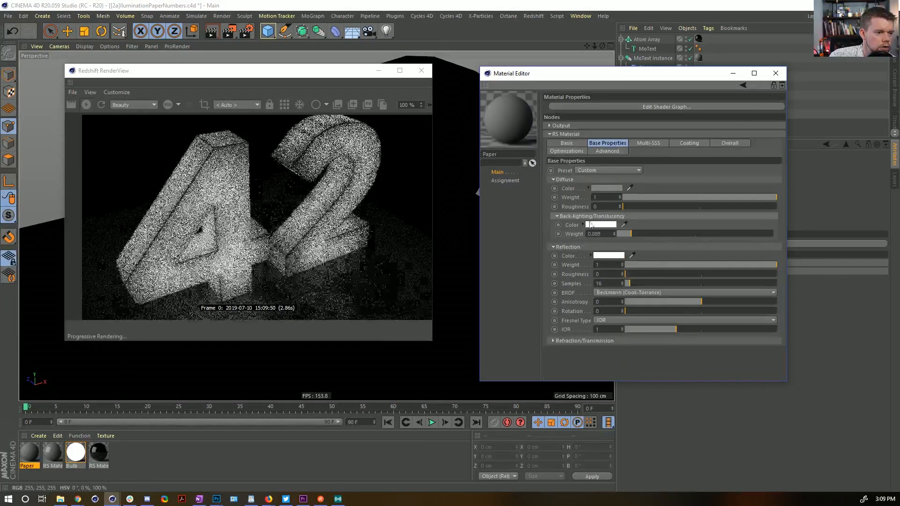
{"action": "left_click", "coordinate": [573, 217]}
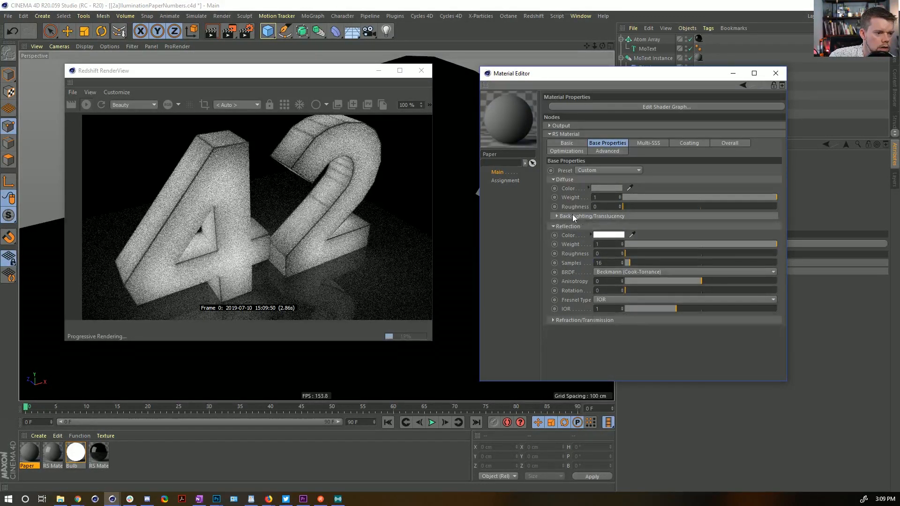
{"action": "left_click", "coordinate": [572, 216]}
{"action": "left_click", "coordinate": [577, 245]}
{"action": "left_click", "coordinate": [581, 247]}
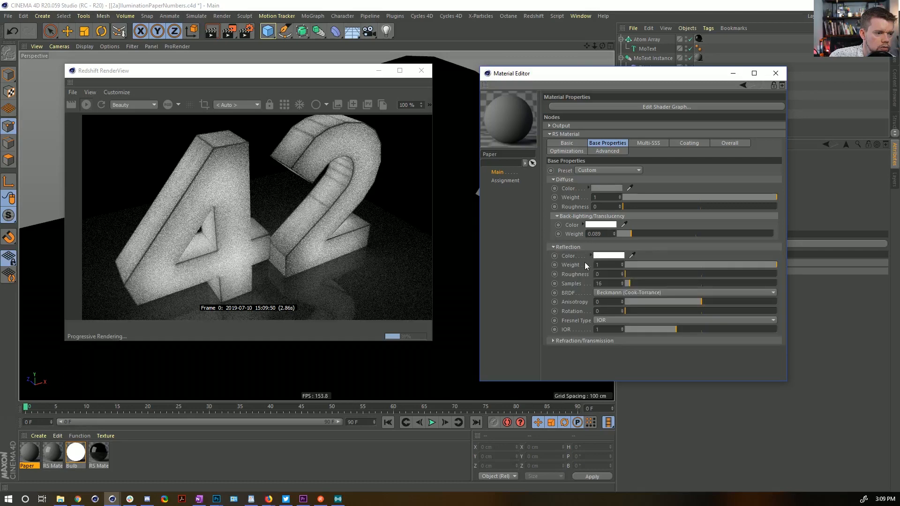
{"action": "left_click", "coordinate": [583, 342]}
{"action": "left_click", "coordinate": [642, 359]}
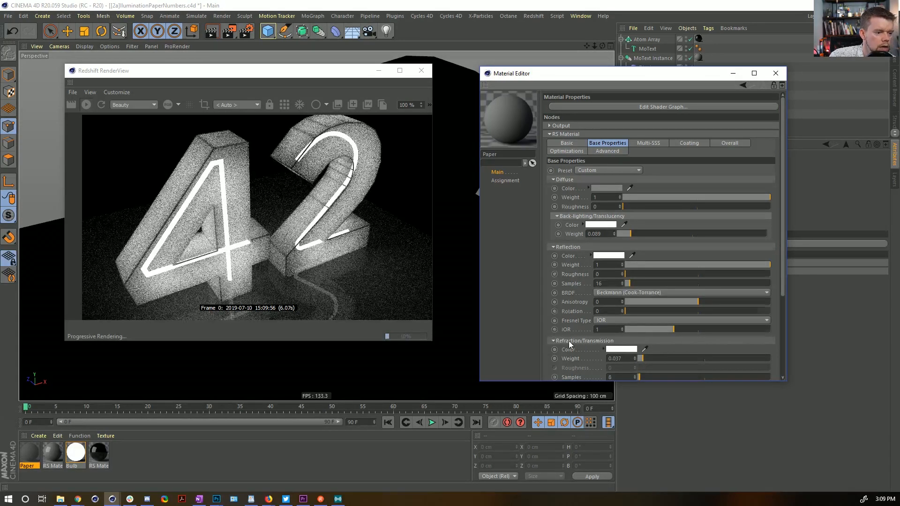
Step: Try a dispersion of 70 and a reflection IOR of 2 on the Paper material, and reset them to 0 and 1
{"action": "scroll", "coordinate": [569, 341], "scroll_direction": "down", "scroll_amount": 3}
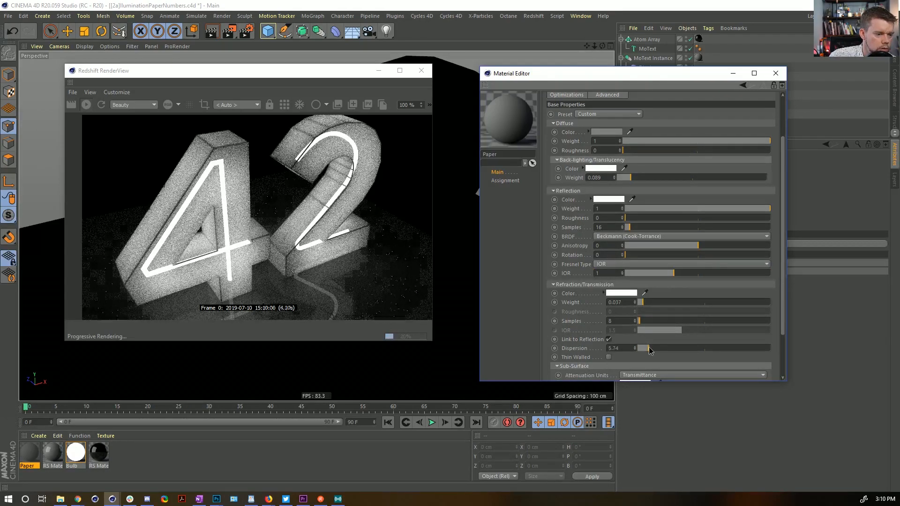
{"action": "left_click_drag", "start_coordinate": [637, 347], "coordinate": [797, 356]}
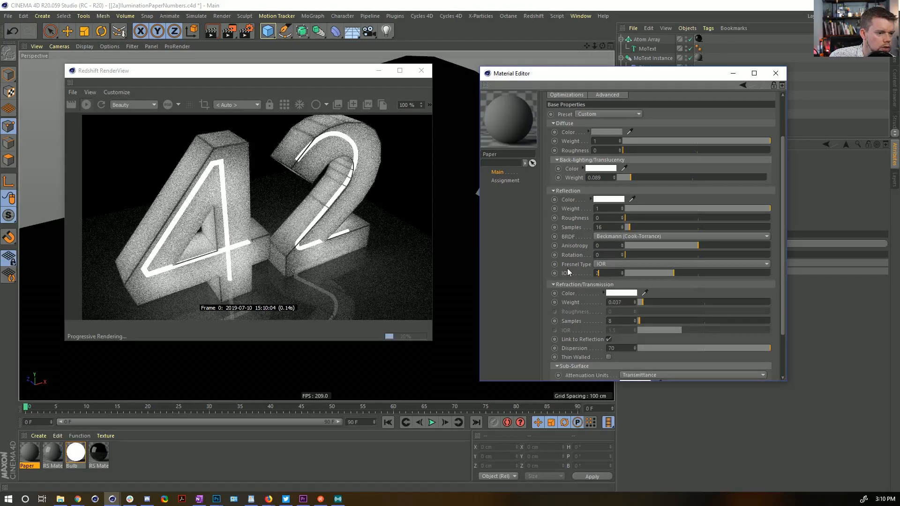
{"action": "key", "text": "Return"}
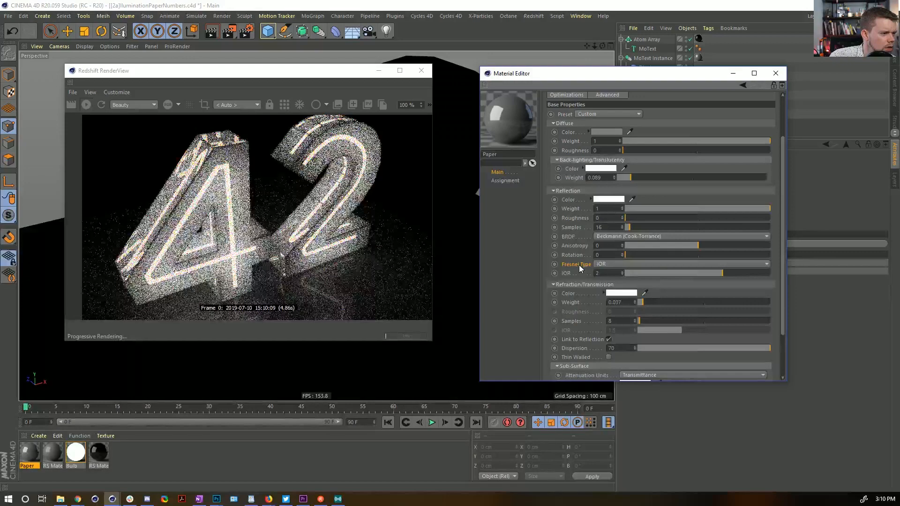
{"action": "left_click_drag", "start_coordinate": [698, 349], "coordinate": [634, 346]}
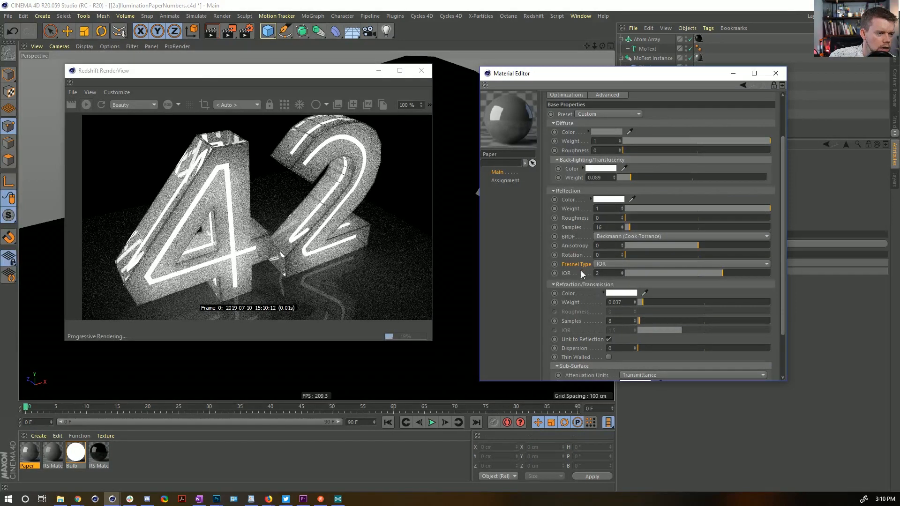
{"action": "key", "text": "Return"}
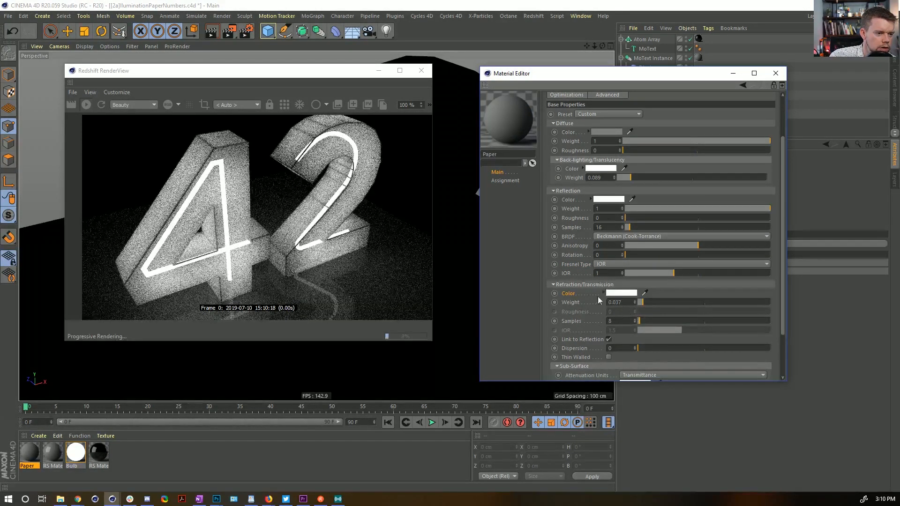
Step: Set the Paper material's reflection IOR to about 1.245 and its refraction weight to about 0.149
{"action": "left_click", "coordinate": [683, 273]}
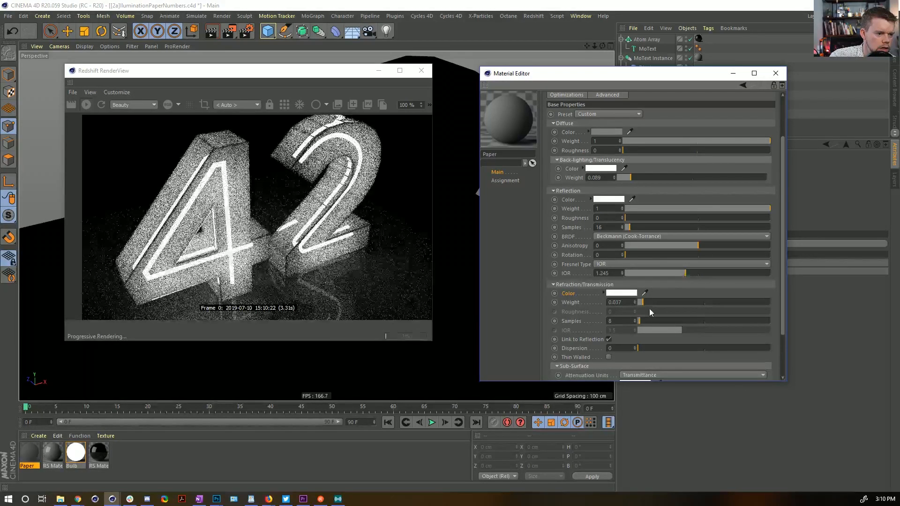
{"action": "left_click", "coordinate": [657, 302]}
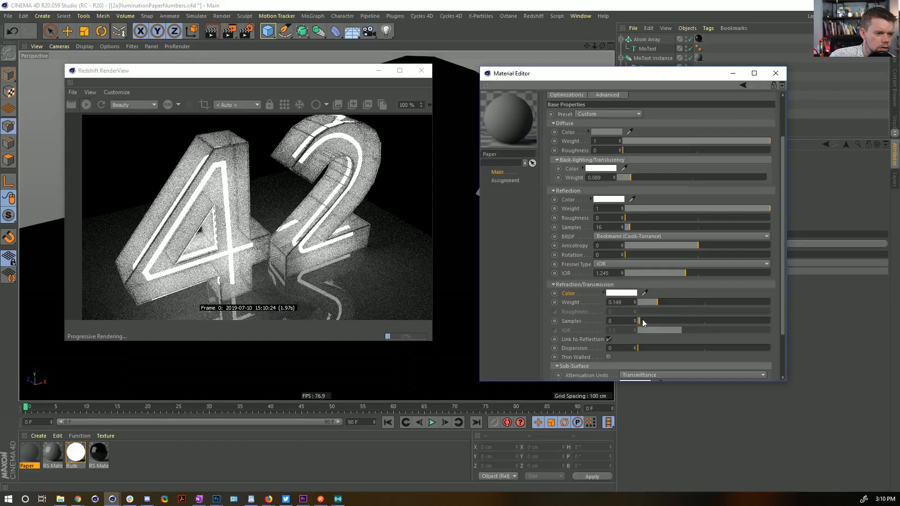
Step: Unlink the Paper material's refraction from its reflection and set the refraction weight to about 0.005 and roughness to about 0.619
{"action": "left_click", "coordinate": [608, 339]}
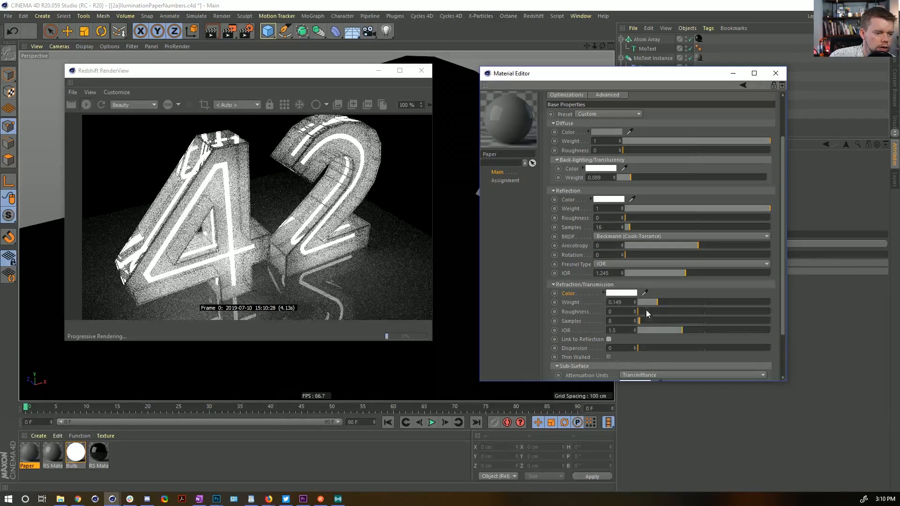
{"action": "left_click", "coordinate": [688, 311]}
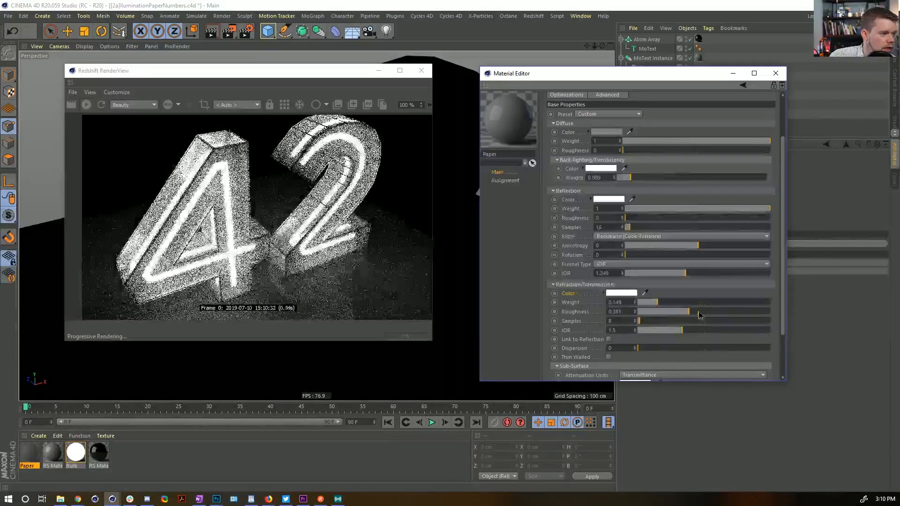
{"action": "left_click", "coordinate": [698, 312]}
{"action": "left_click", "coordinate": [642, 302]}
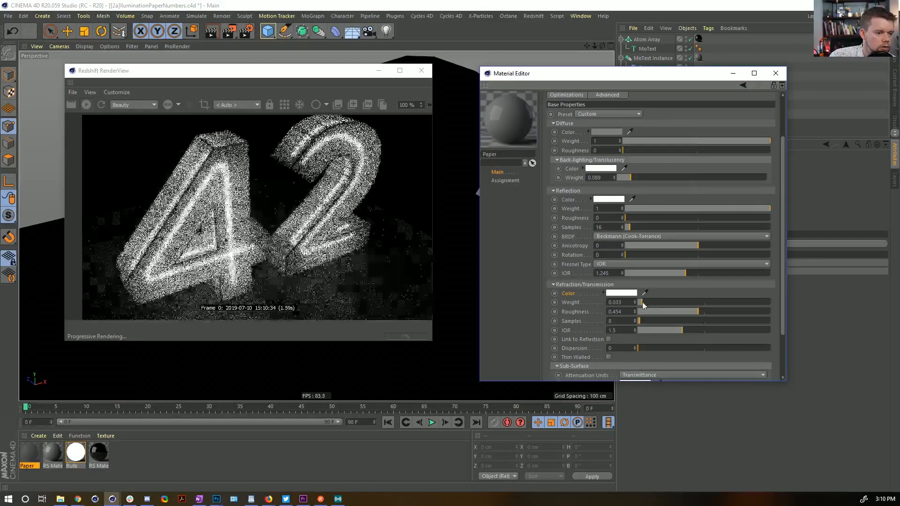
{"action": "left_click_drag", "start_coordinate": [643, 304], "coordinate": [640, 306]}
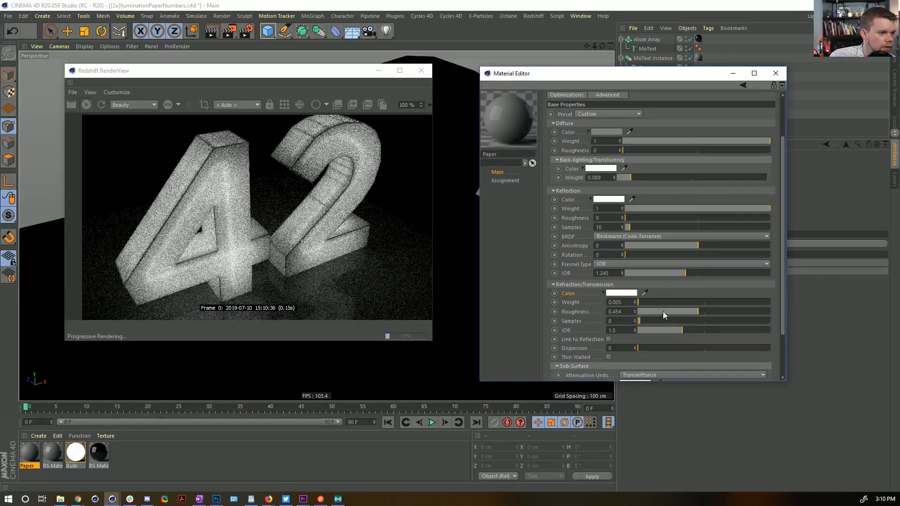
{"action": "left_click", "coordinate": [727, 311]}
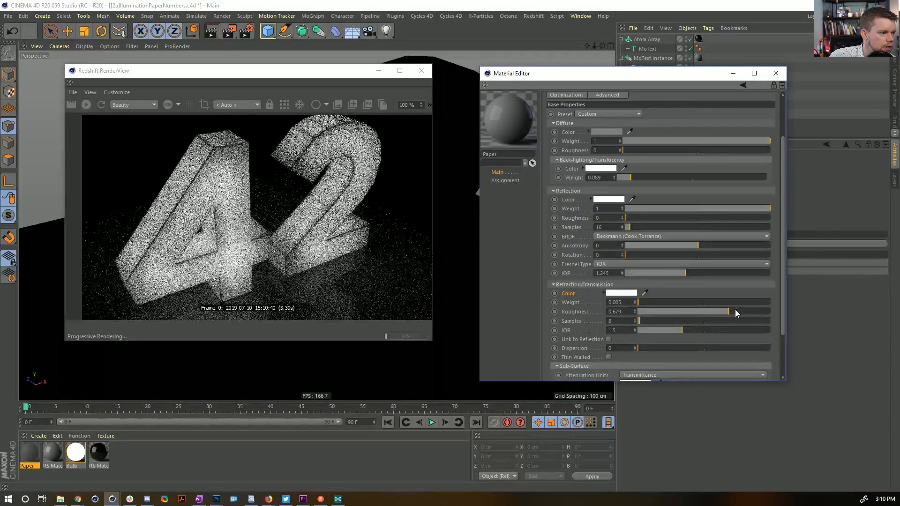
{"action": "left_click", "coordinate": [720, 312]}
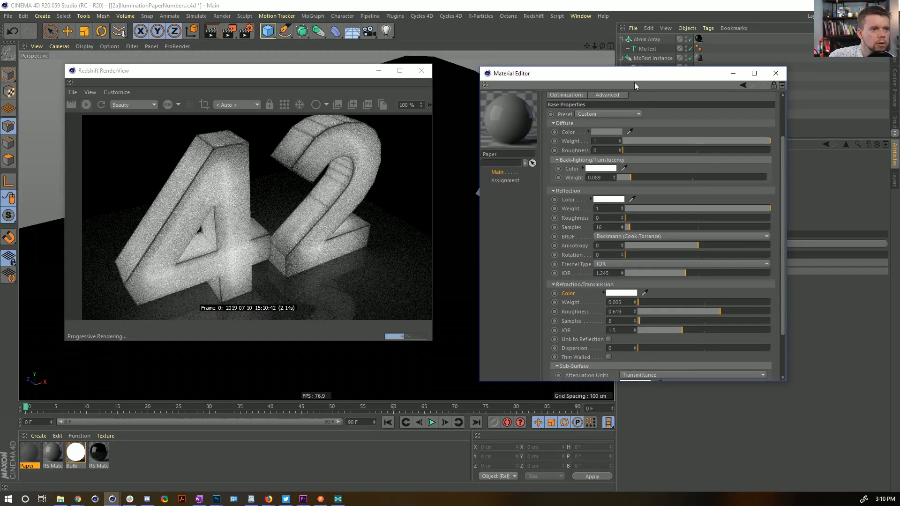
Step: Set the Bulb material's Emission Weight to 33
{"action": "left_click_drag", "start_coordinate": [634, 82], "coordinate": [479, 120]}
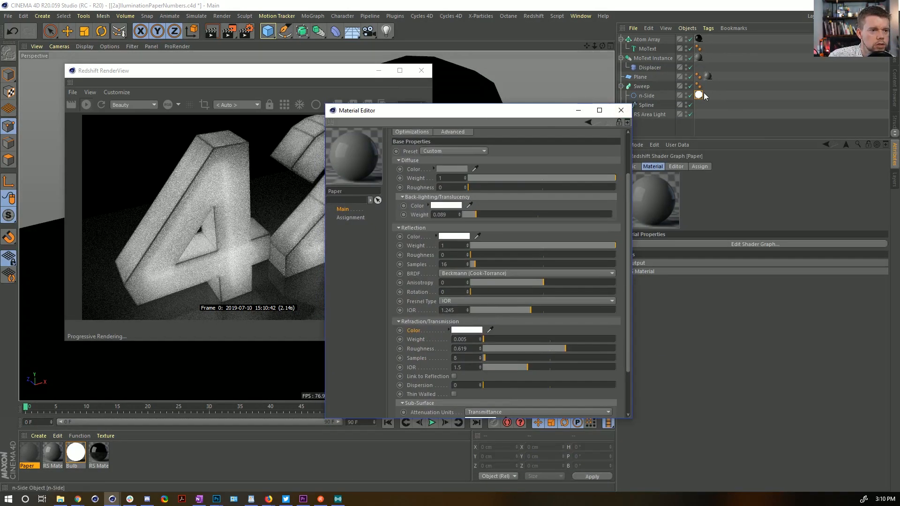
{"action": "left_click", "coordinate": [76, 451]}
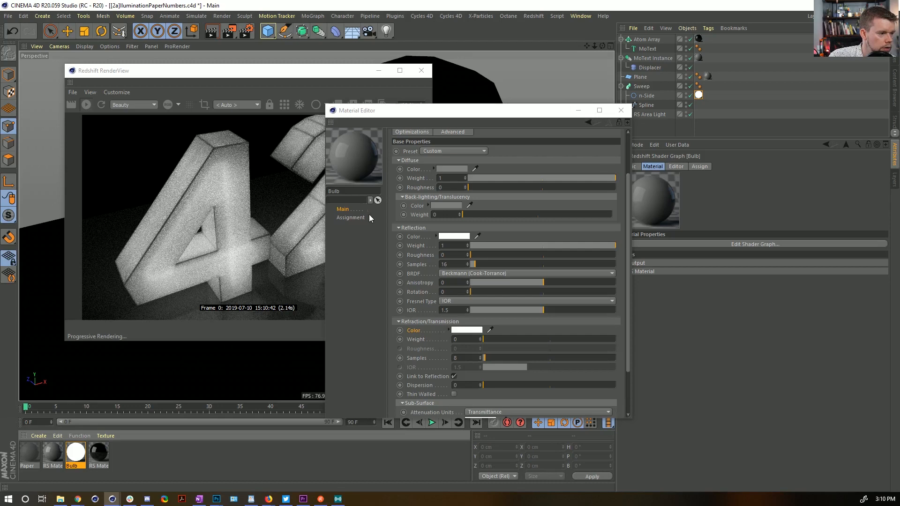
{"action": "scroll", "coordinate": [421, 281], "scroll_direction": "up", "scroll_amount": 3}
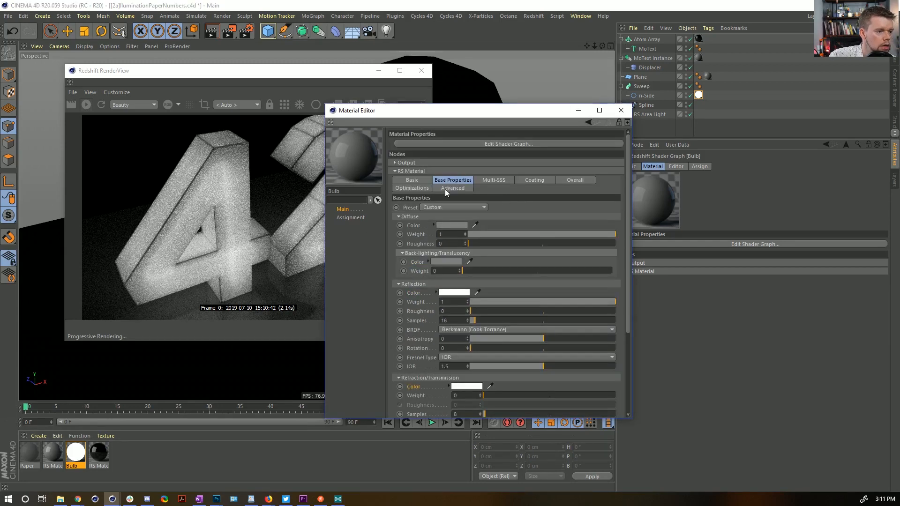
{"action": "left_click", "coordinate": [575, 180]}
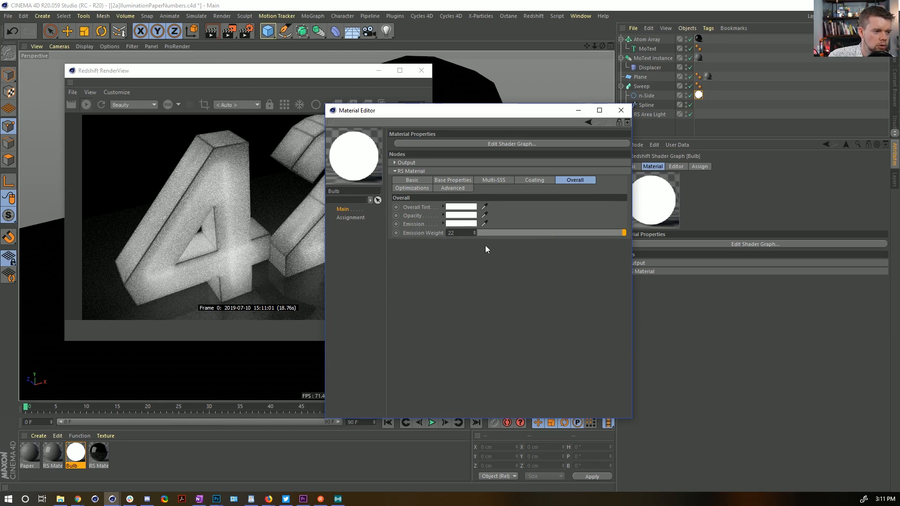
{"action": "double_click", "coordinate": [462, 231]}
{"action": "type", "text": "333"}
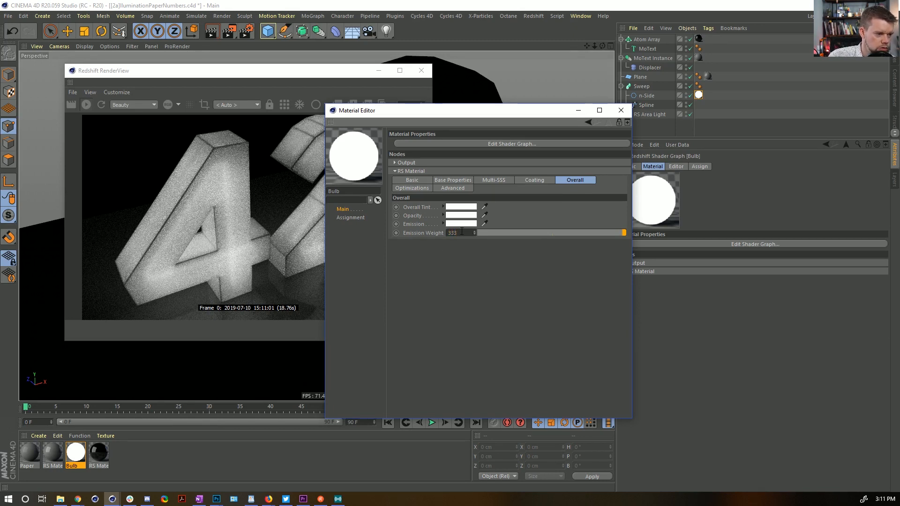
{"action": "key", "text": "Return"}
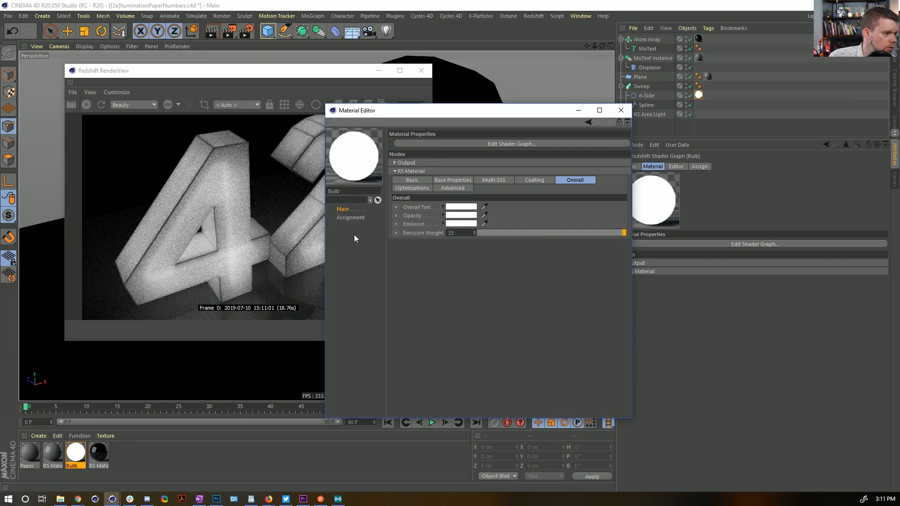
Step: Set the RS Area Light's Intensity Multiplier to 44
{"action": "left_click", "coordinate": [651, 114]}
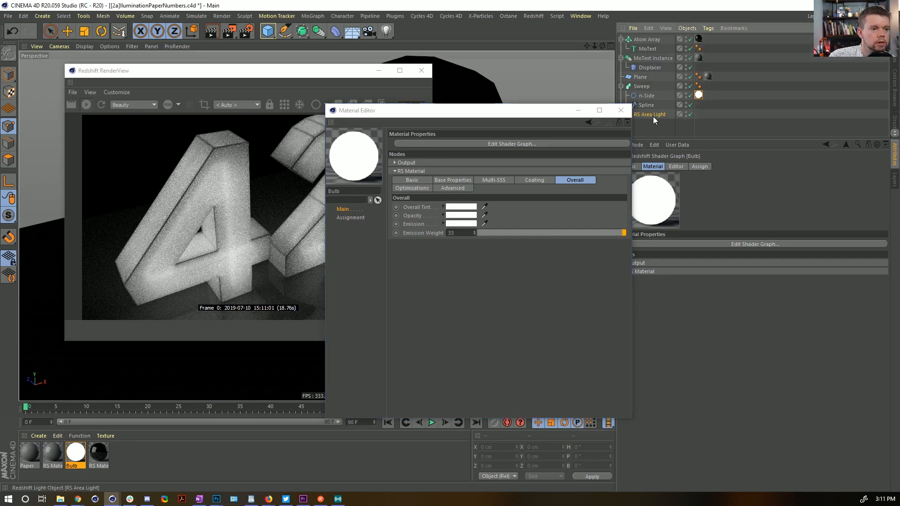
{"action": "left_click_drag", "start_coordinate": [558, 116], "coordinate": [500, 316]}
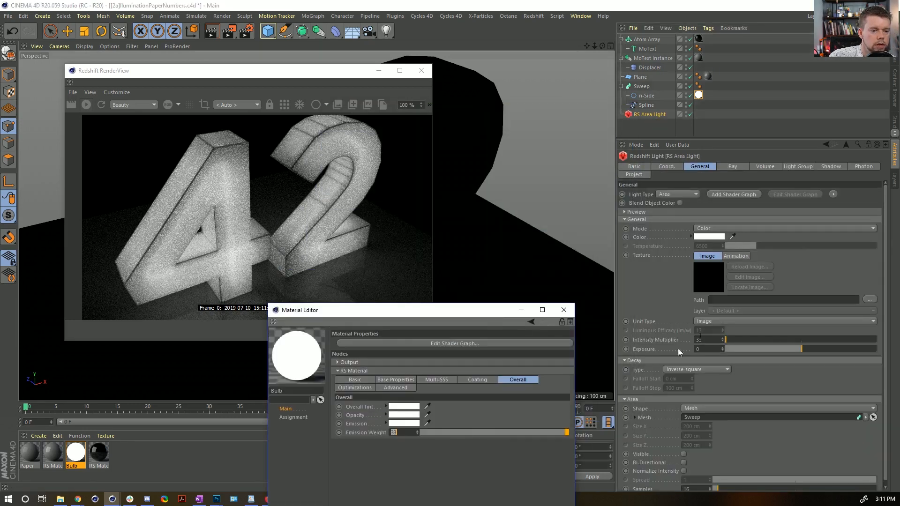
{"action": "double_click", "coordinate": [706, 340]}
{"action": "type", "text": "44"}
{"action": "key", "text": "Return"}
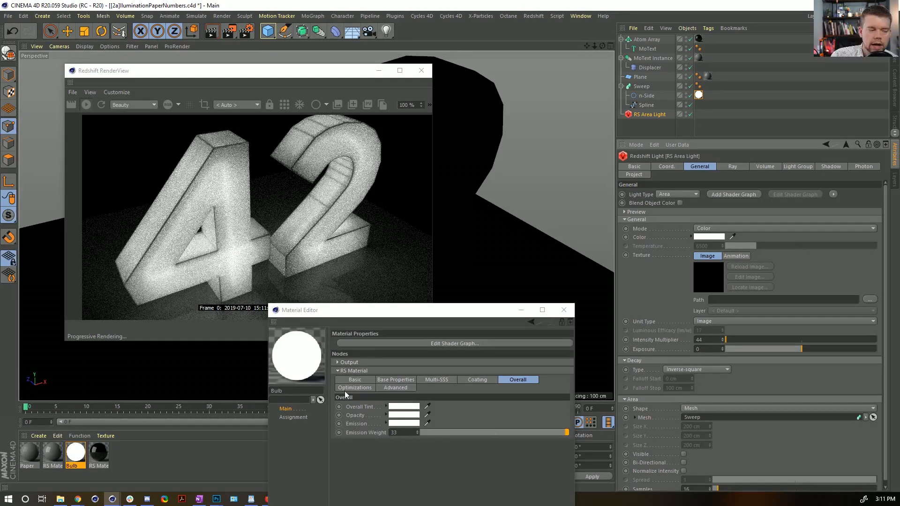
Step: Set the Paper material's reflection IOR to 1 and move the material editor clear of the render preview
{"action": "left_click", "coordinate": [28, 455]}
{"action": "left_click_drag", "start_coordinate": [440, 309], "coordinate": [543, 60]}
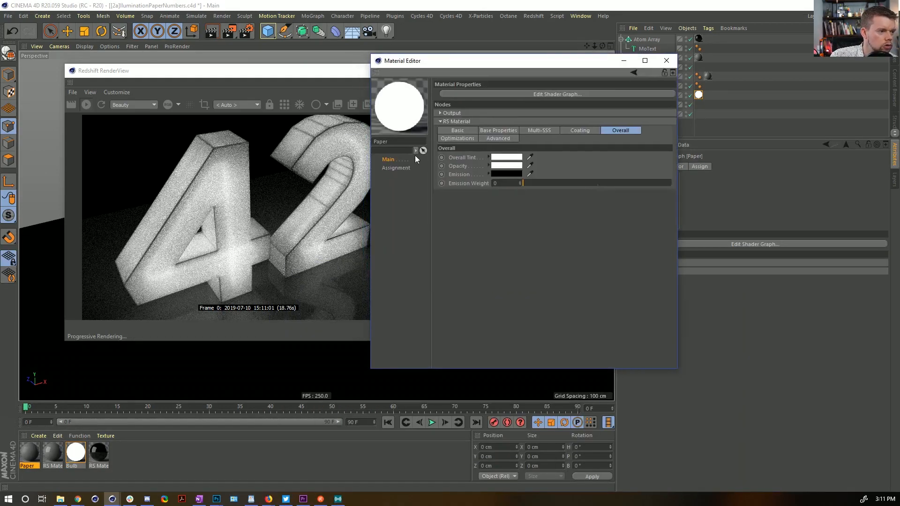
{"action": "left_click", "coordinate": [473, 121]}
{"action": "left_click", "coordinate": [473, 121]}
{"action": "left_click", "coordinate": [569, 133]}
{"action": "left_click", "coordinate": [471, 131]}
{"action": "left_click", "coordinate": [496, 131]}
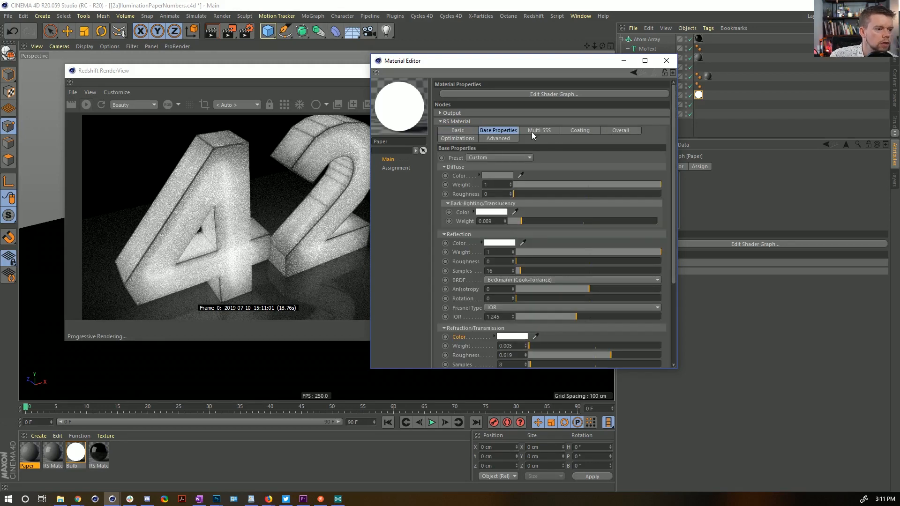
{"action": "scroll", "coordinate": [476, 268], "scroll_direction": "down", "scroll_amount": 5}
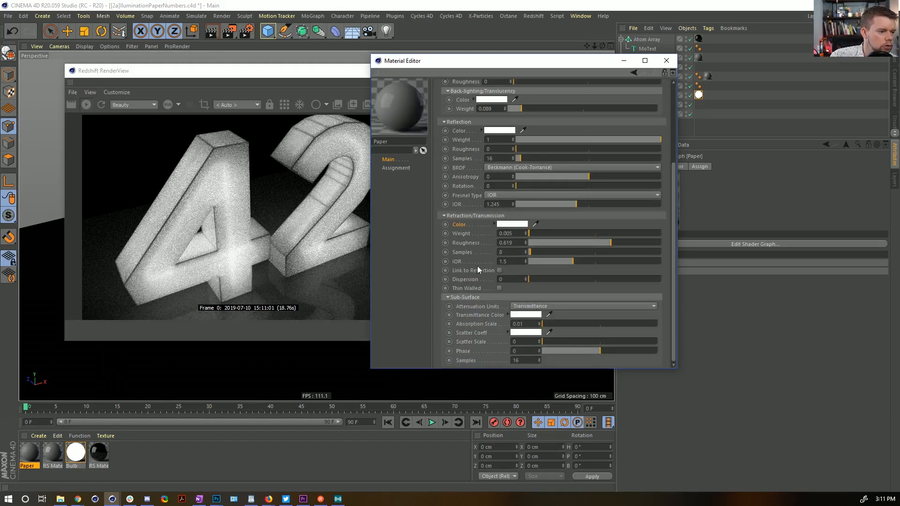
{"action": "key", "text": "BackSpace"}
{"action": "key", "text": "BackSpace"}
{"action": "key", "text": "BackSpace"}
{"action": "key", "text": "BackSpace"}
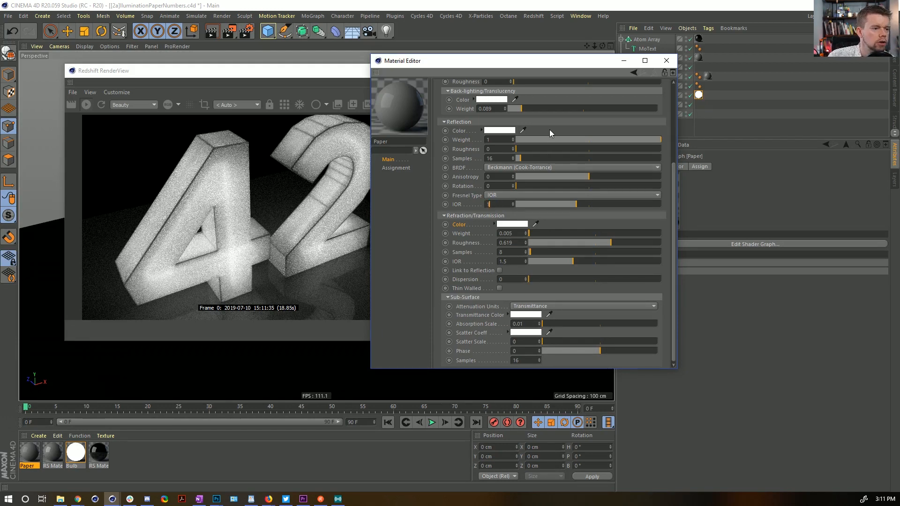
{"action": "key", "text": "Return"}
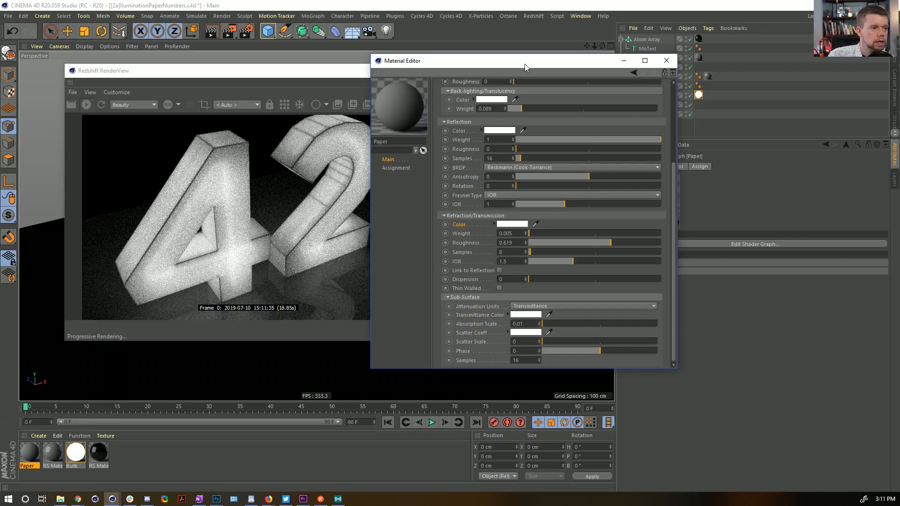
{"action": "left_click_drag", "start_coordinate": [524, 63], "coordinate": [657, 60]}
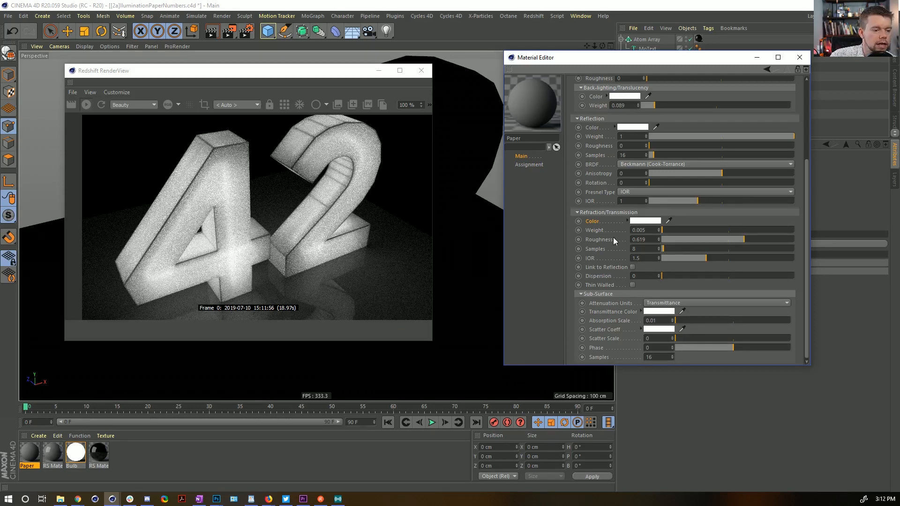
{"action": "scroll", "coordinate": [604, 237], "scroll_direction": "down", "scroll_amount": 1}
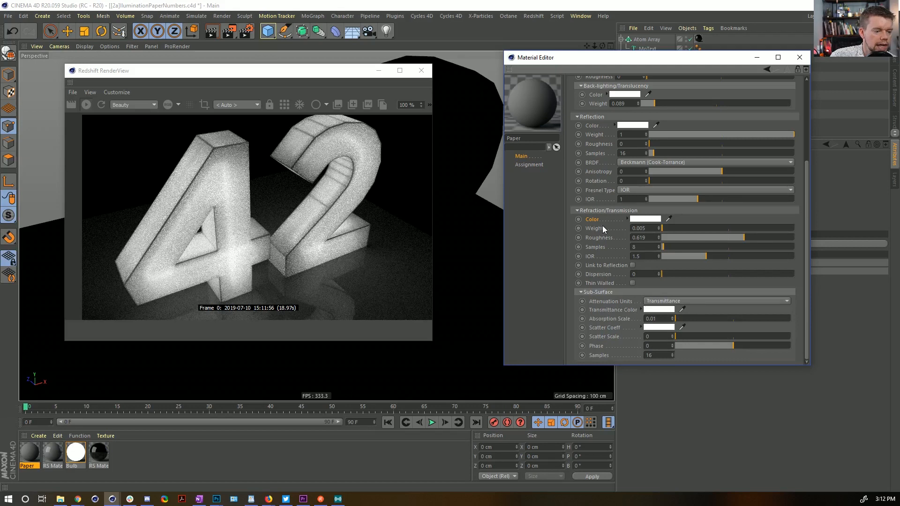
{"action": "scroll", "coordinate": [603, 211], "scroll_direction": "up", "scroll_amount": 5}
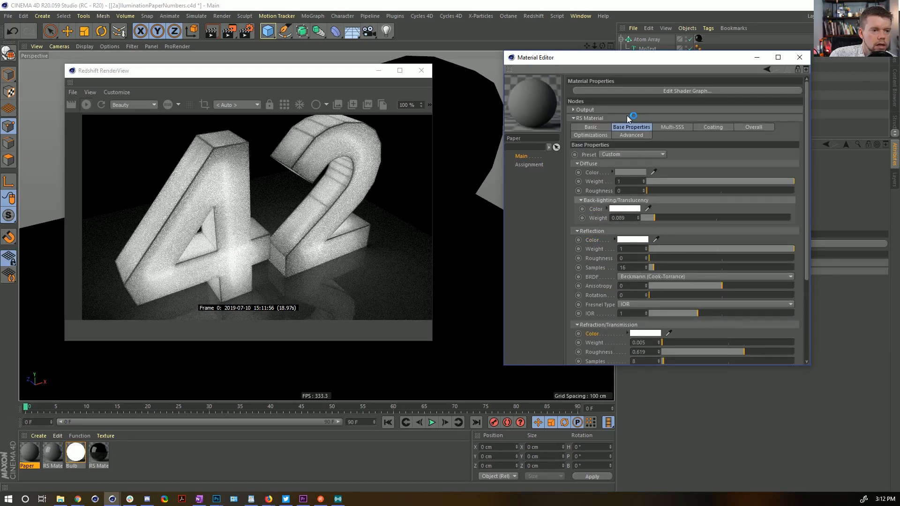
{"action": "left_click", "coordinate": [592, 135]}
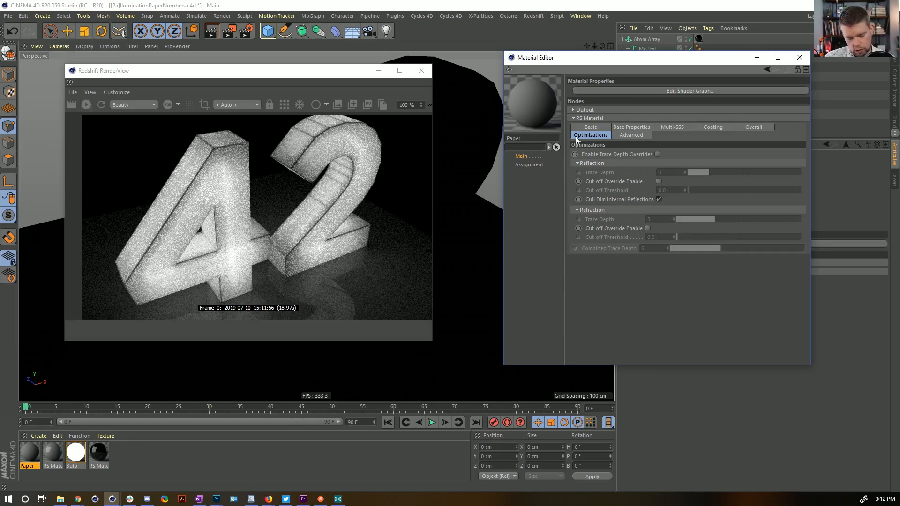
Step: Raise the Redshift unified sampling in the render settings to Samples Min 80 and Samples Max 320
{"action": "left_click", "coordinate": [588, 33]}
{"action": "key", "text": "ctrl+b"}
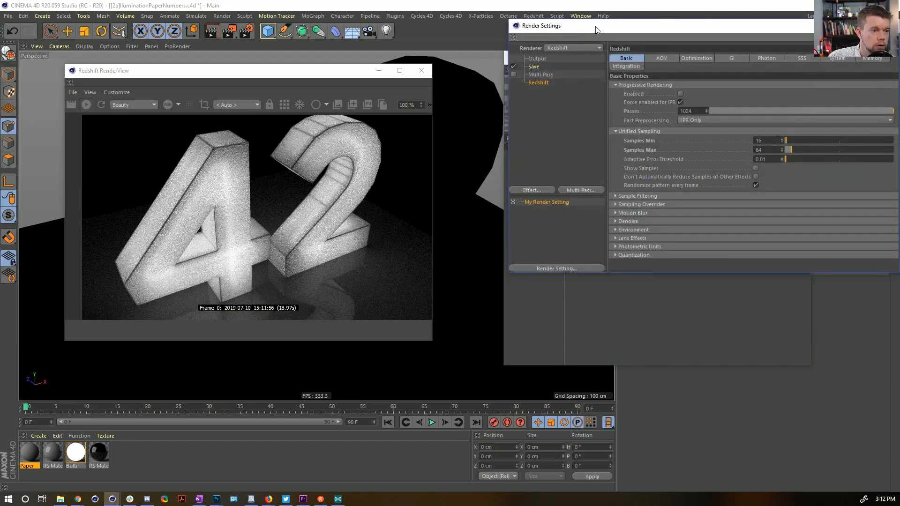
{"action": "left_click_drag", "start_coordinate": [589, 57], "coordinate": [438, 58]}
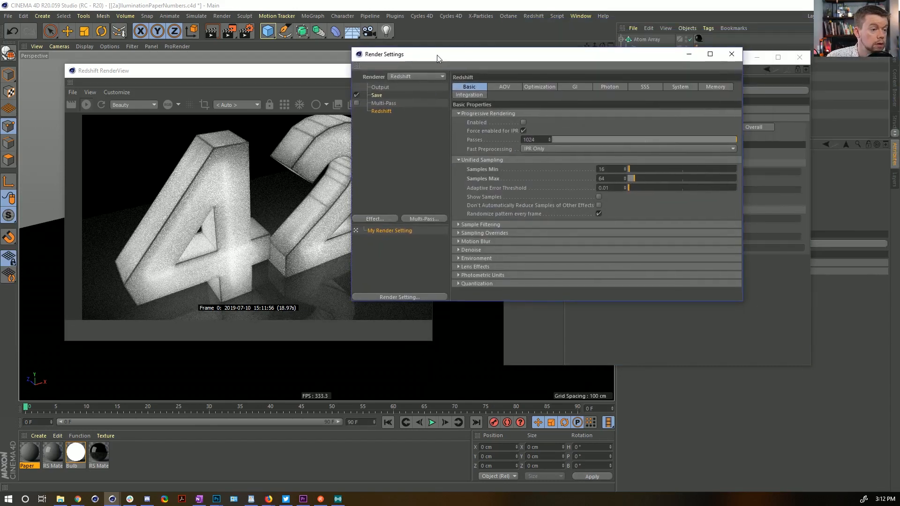
{"action": "double_click", "coordinate": [609, 178]}
{"action": "type", "text": "320"}
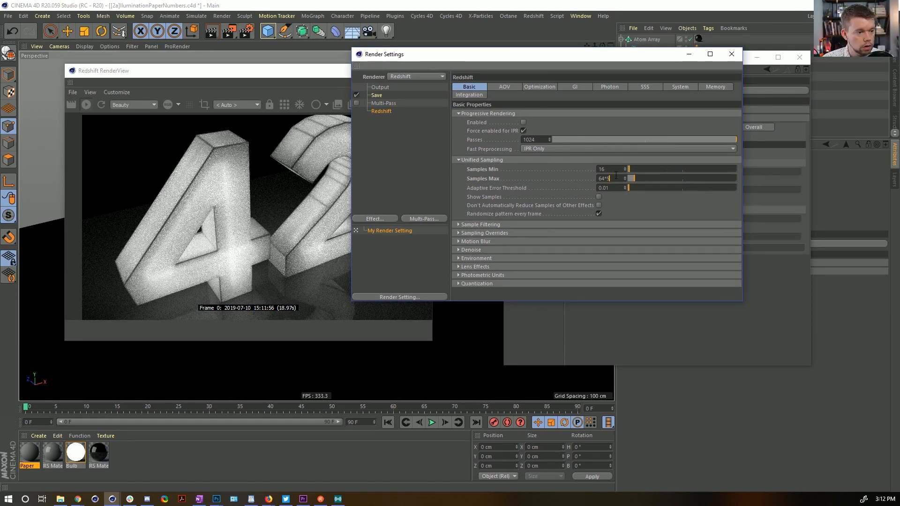
{"action": "key", "text": "Return"}
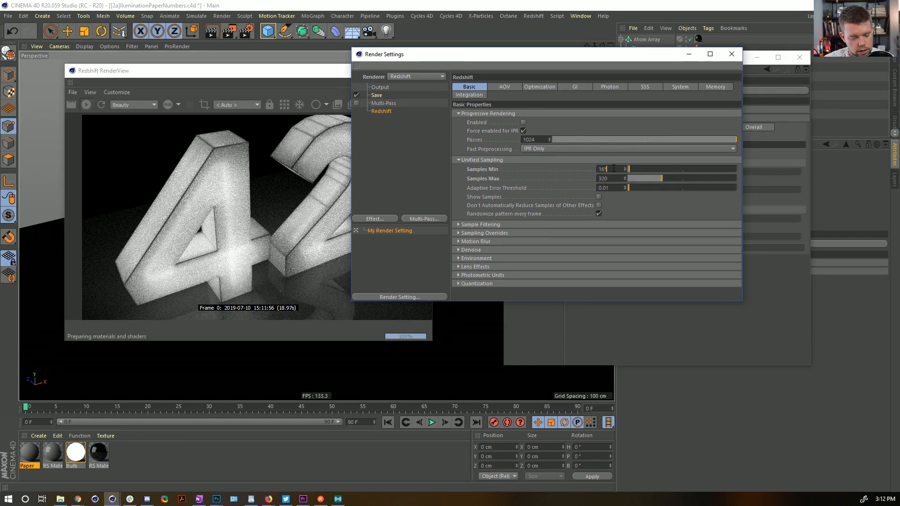
{"action": "type", "text": "80"}
{"action": "key", "text": "Return"}
{"action": "left_click", "coordinate": [732, 55]}
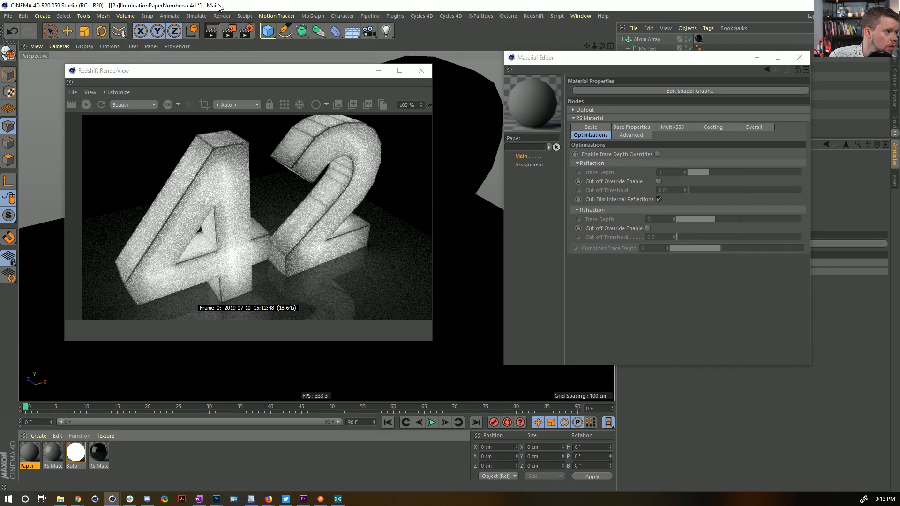
Step: Save the current scene and save a new version of it as [2b]IluminationPaperNumbers_Physical.c4d
{"action": "key", "text": "ctrl+s"}
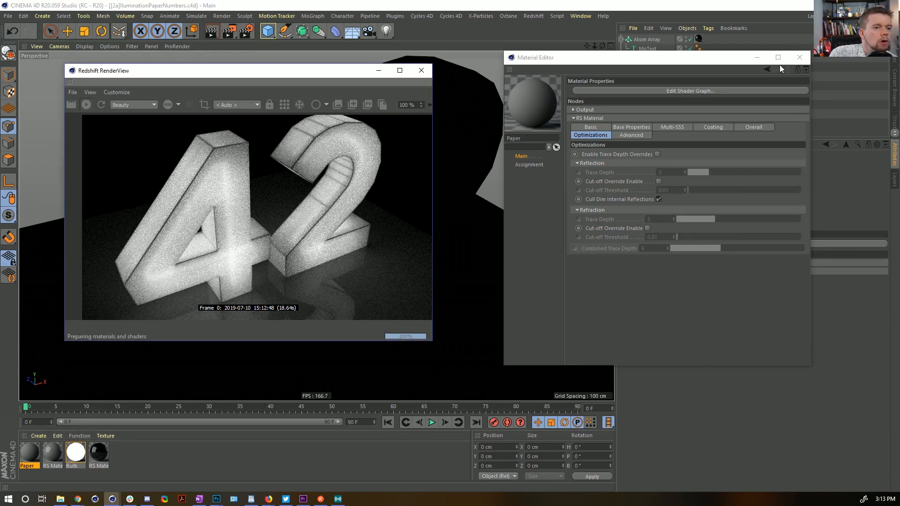
{"action": "left_click", "coordinate": [800, 57]}
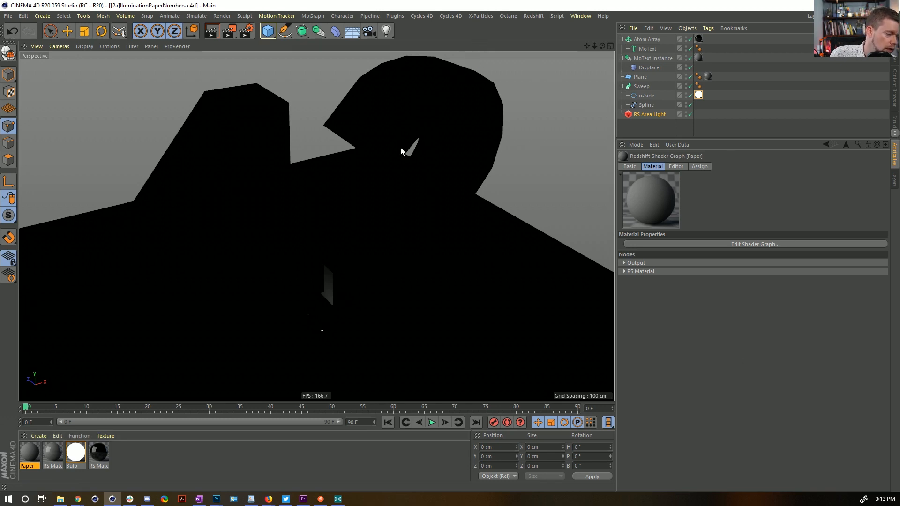
{"action": "key", "text": "ctrl+shift+s"}
{"action": "left_click", "coordinate": [202, 95]}
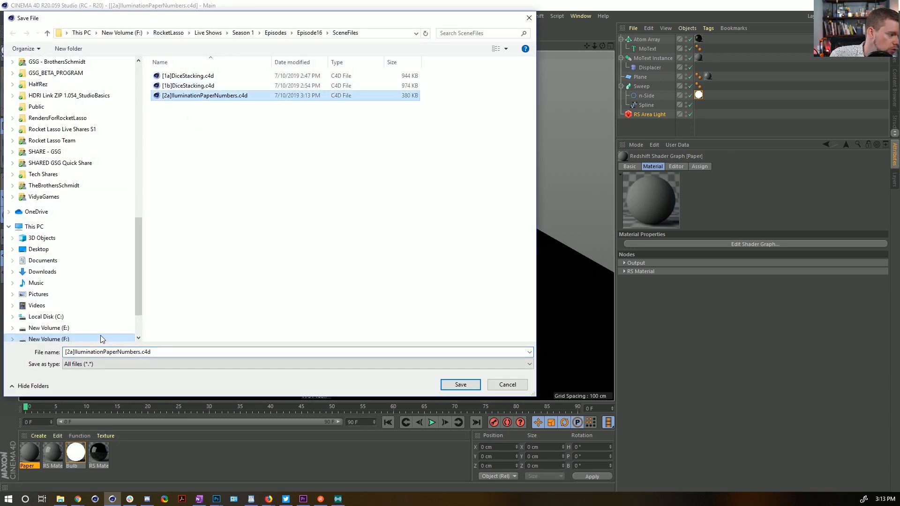
{"action": "left_click", "coordinate": [73, 352]}
{"action": "left_click", "coordinate": [74, 352]}
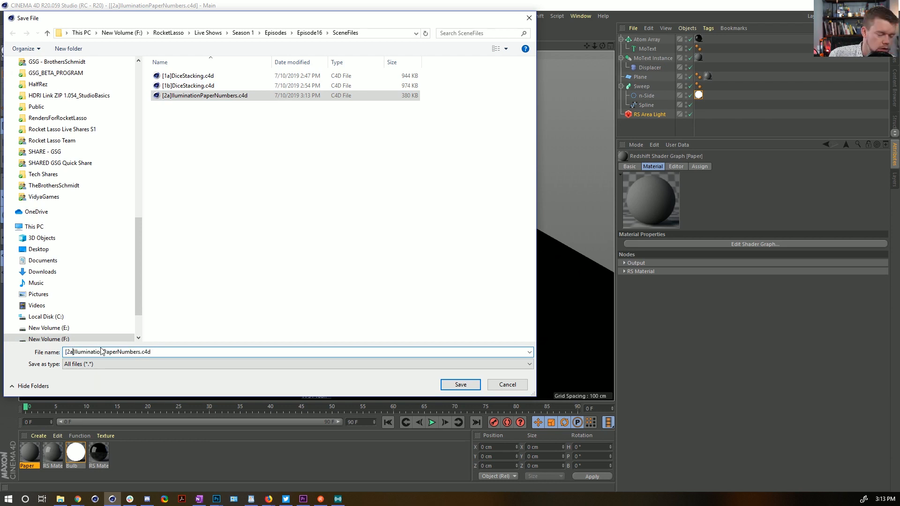
{"action": "key", "text": "BackSpace"}
{"action": "type", "text": "bers"}
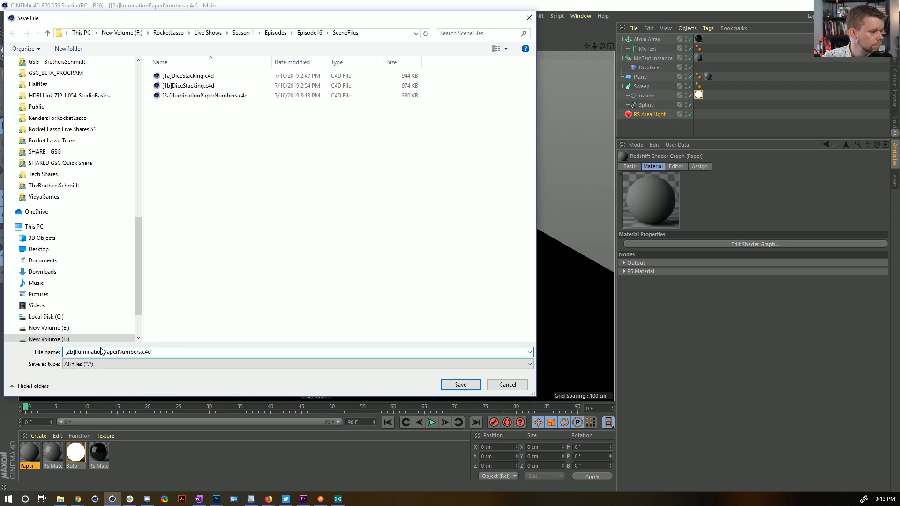
{"action": "type", "text": "_Phys"}
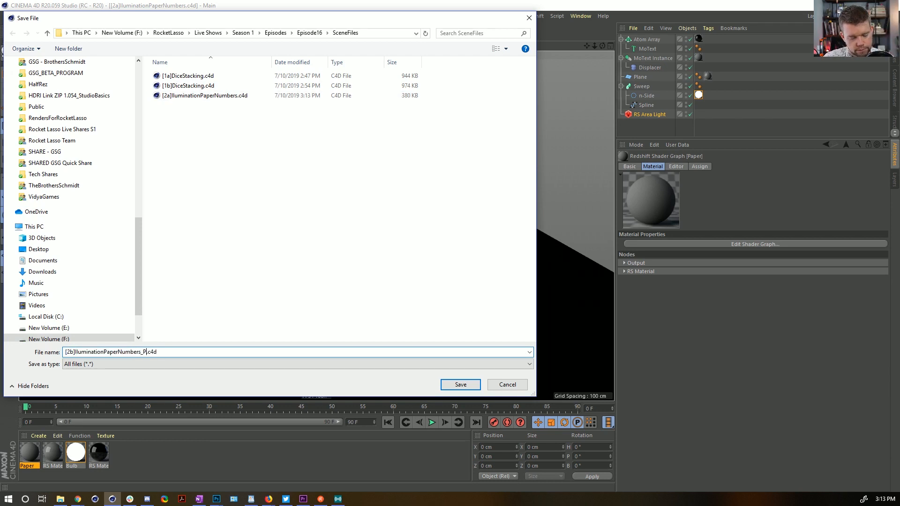
{"action": "type", "text": "ical"}
{"action": "key", "text": "Return"}
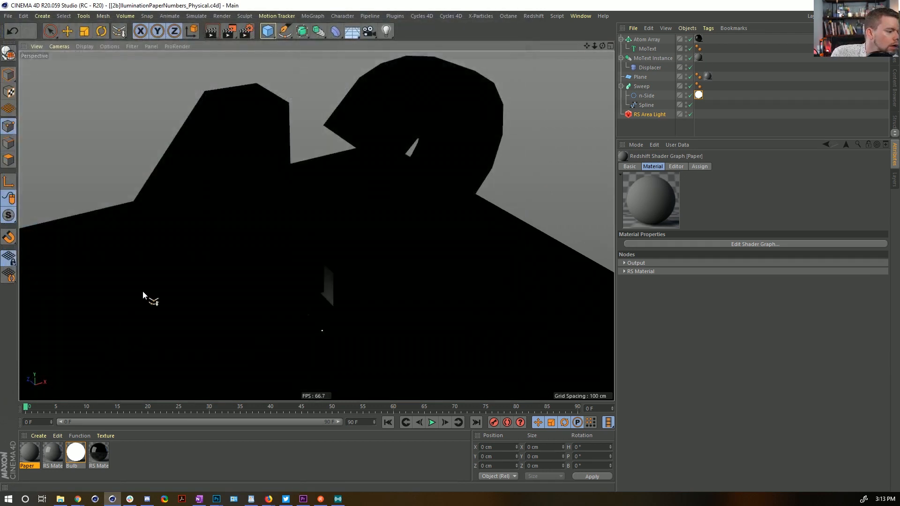
Step: Delete the Redshift texture tags from the n-Side, Plane, MoText Instance and Atom Array objects
{"action": "left_click", "coordinate": [83, 435]}
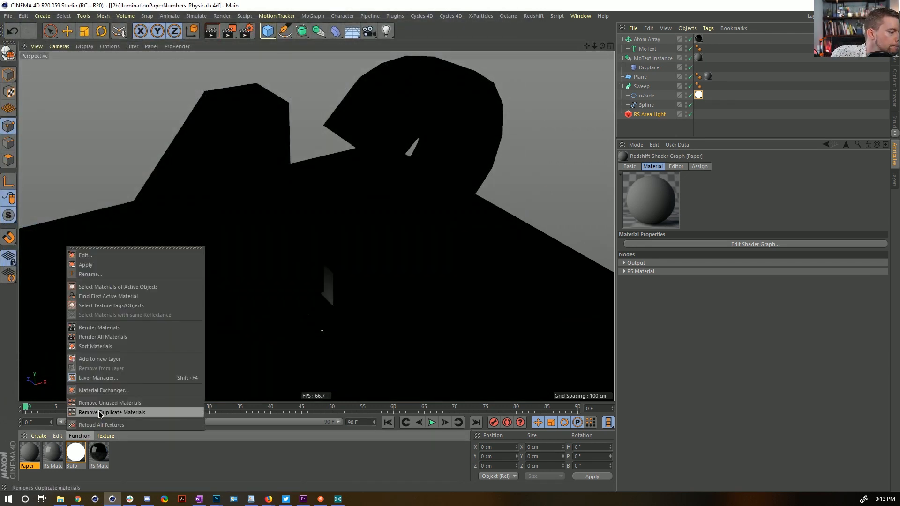
{"action": "left_click", "coordinate": [102, 406]}
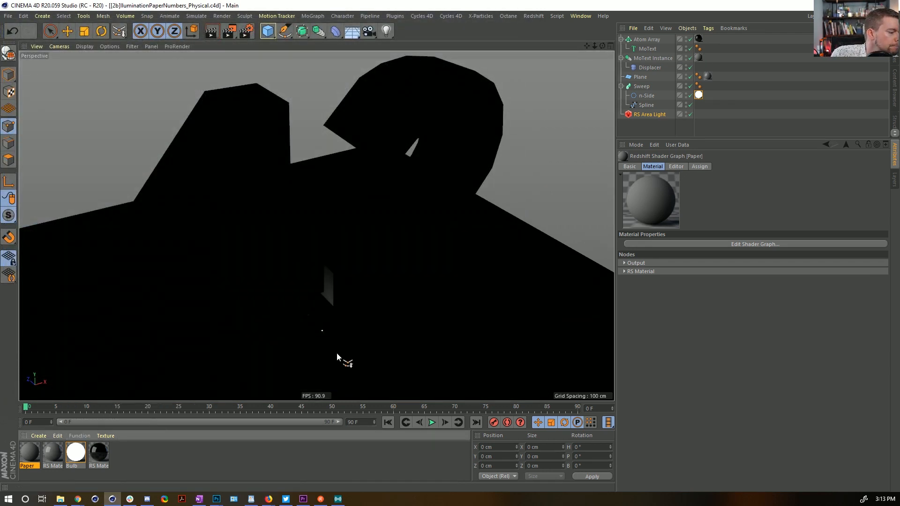
{"action": "left_click", "coordinate": [700, 95]}
{"action": "key", "text": "Delete"}
{"action": "left_click", "coordinate": [709, 77]}
{"action": "key", "text": "Delete"}
{"action": "left_click", "coordinate": [700, 61]}
{"action": "key", "text": "Delete"}
{"action": "left_click", "coordinate": [698, 40]}
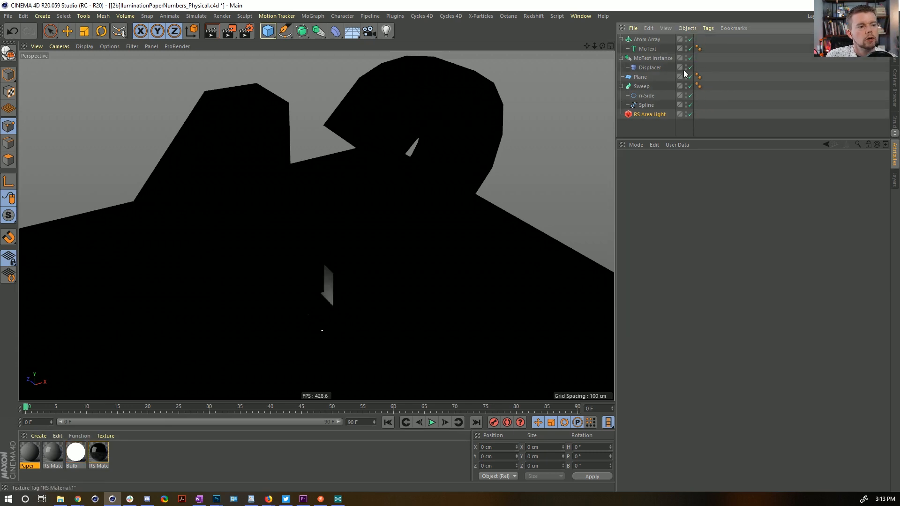
{"action": "key", "text": "Delete"}
Step: Delete the RS Area Light and remove all unused materials from the scene
{"action": "left_click", "coordinate": [646, 115]}
{"action": "key", "text": "Delete"}
{"action": "left_click", "coordinate": [79, 435]}
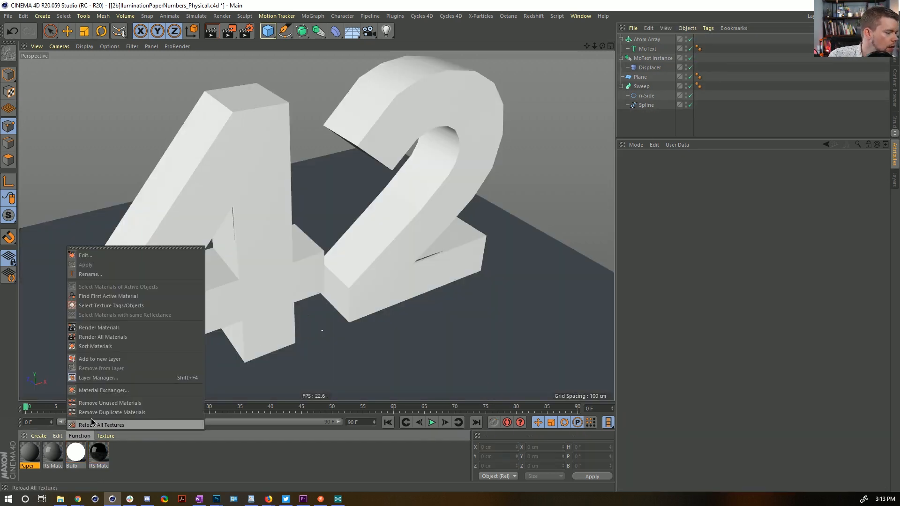
{"action": "left_click", "coordinate": [102, 406]}
Step: Add a standard light to the scene and set its type to Area
{"action": "left_click_drag", "start_coordinate": [440, 193], "coordinate": [421, 187], "text": "alt"}
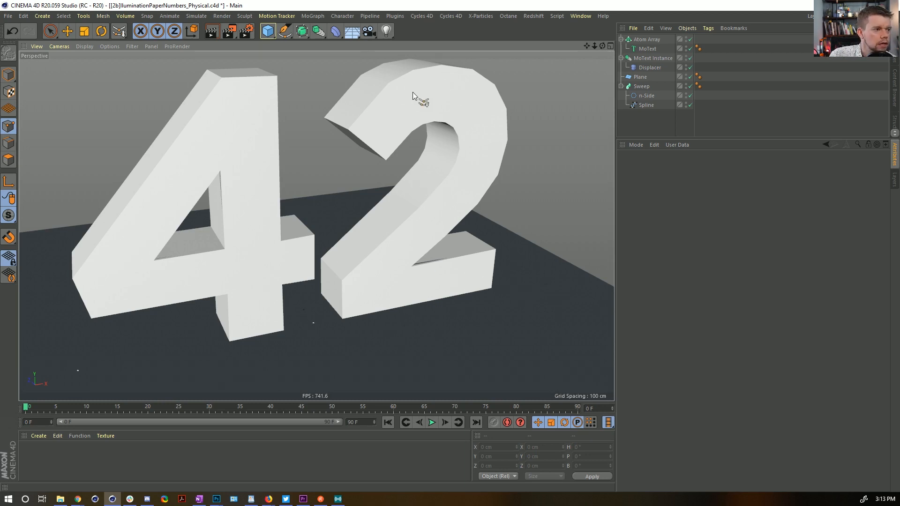
{"action": "left_click", "coordinate": [386, 31]}
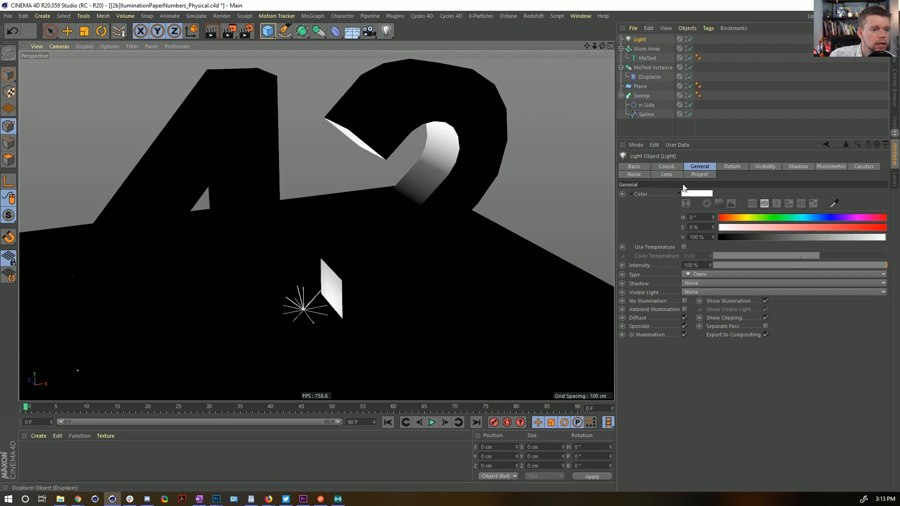
{"action": "left_click", "coordinate": [708, 273]}
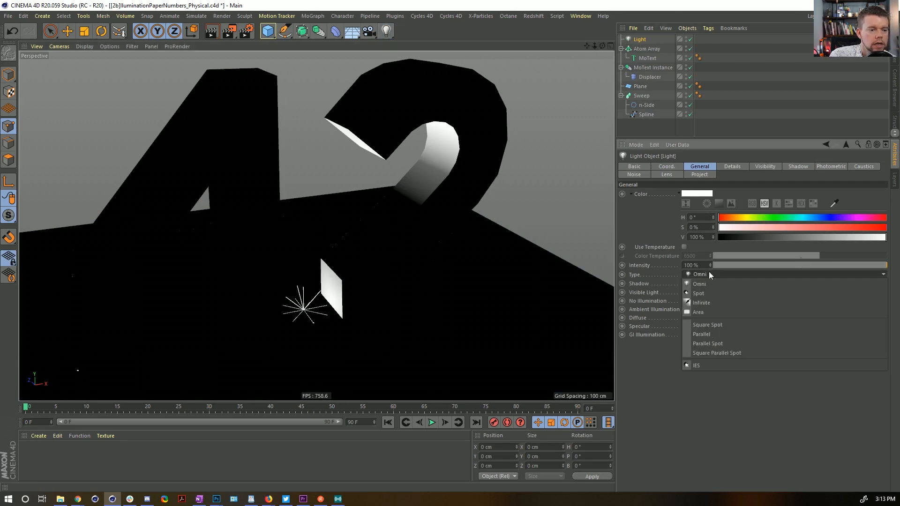
{"action": "left_click", "coordinate": [716, 311]}
Step: Set the light's area shape to Object / Spline and assign the Spline as its shape object
{"action": "left_click", "coordinate": [757, 165]}
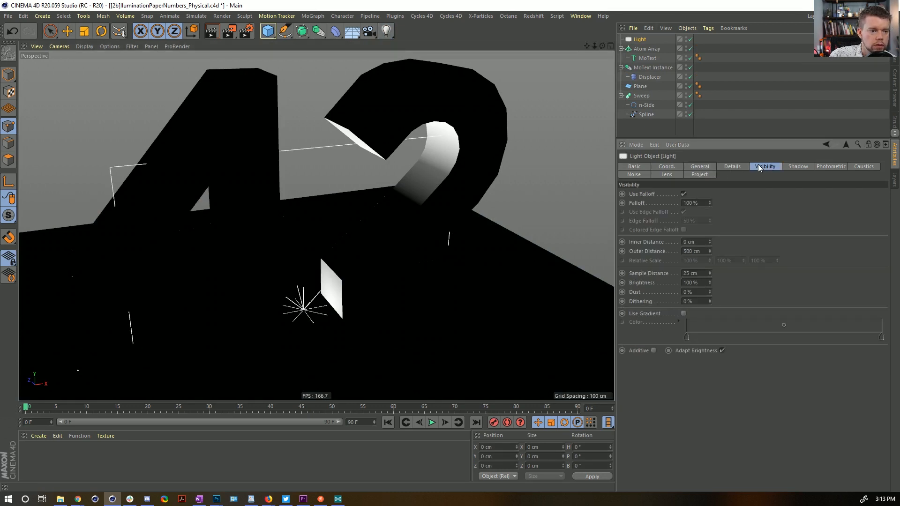
{"action": "left_click", "coordinate": [731, 166]}
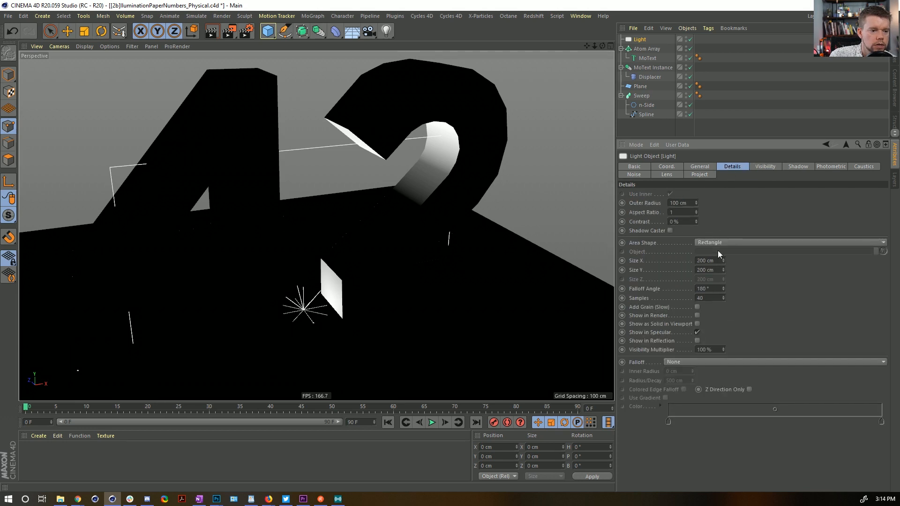
{"action": "left_click", "coordinate": [704, 243]}
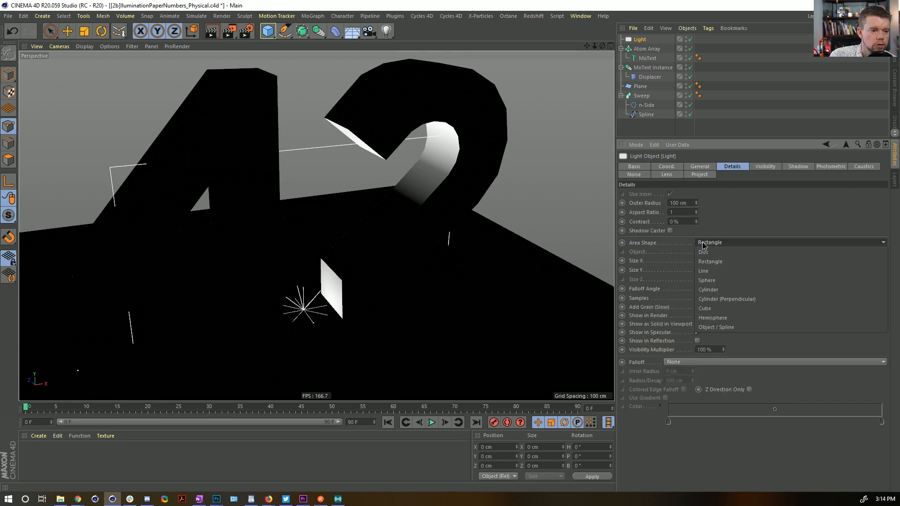
{"action": "left_click", "coordinate": [734, 327]}
{"action": "left_click_drag", "start_coordinate": [646, 117], "coordinate": [729, 256]}
Step: Disable the n-Side, Sweep and MoText objects and widen the name column of the object list
{"action": "left_click", "coordinate": [690, 105]}
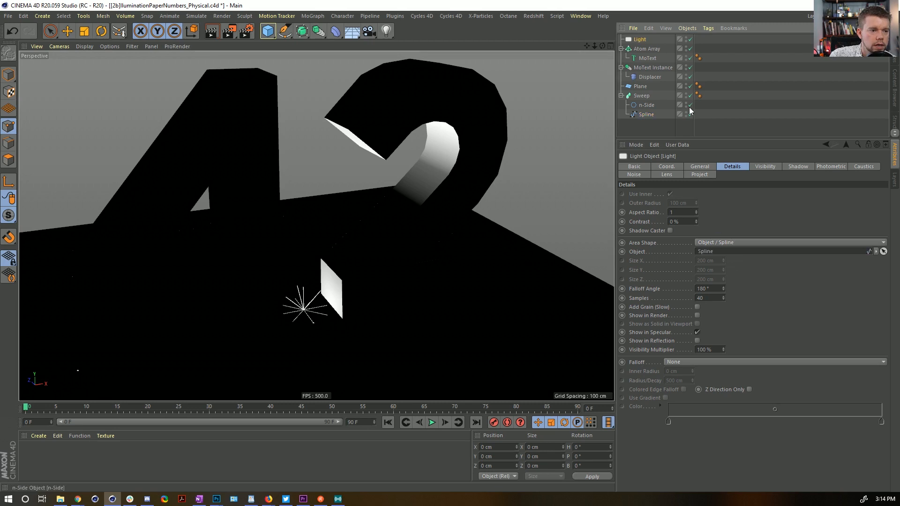
{"action": "left_click_drag", "start_coordinate": [693, 97], "coordinate": [732, 118]}
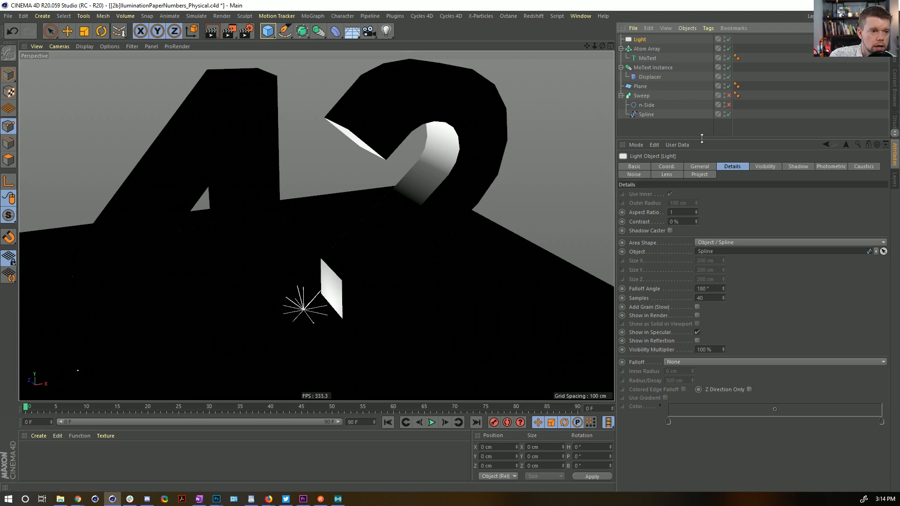
{"action": "left_click", "coordinate": [728, 58]}
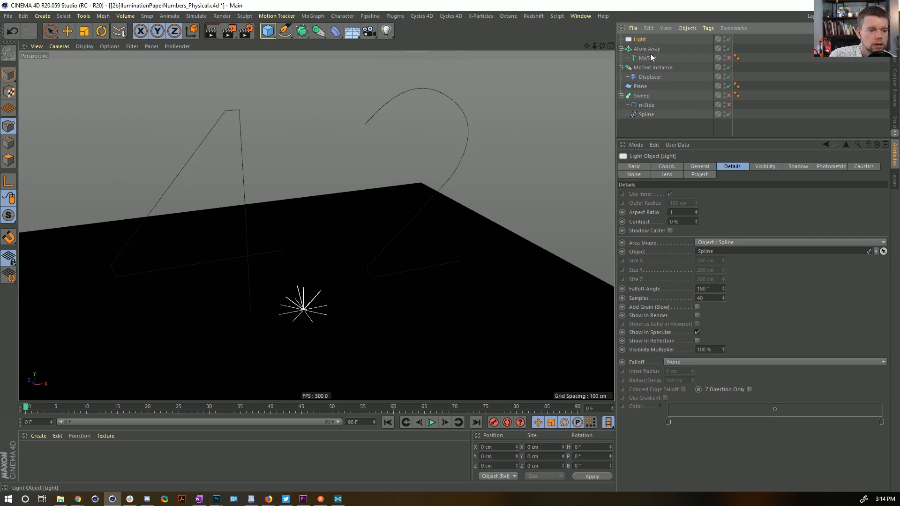
Step: Make the area light show in render, test-render the view and close the Redshift feedback window
{"action": "left_click", "coordinate": [697, 316]}
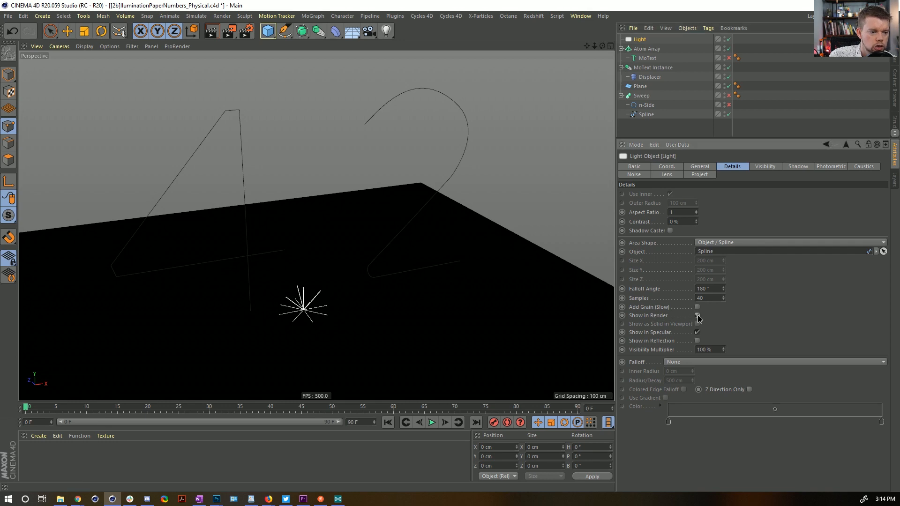
{"action": "key", "text": "ctrl+r"}
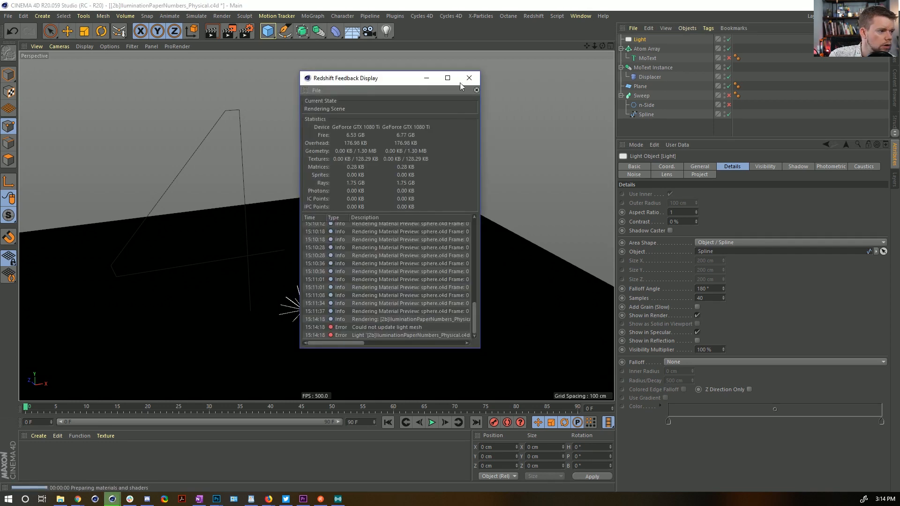
{"action": "left_click", "coordinate": [470, 79]}
Step: Switch the renderer from Redshift to Standard and render the view
{"action": "key", "text": "ctrl+b"}
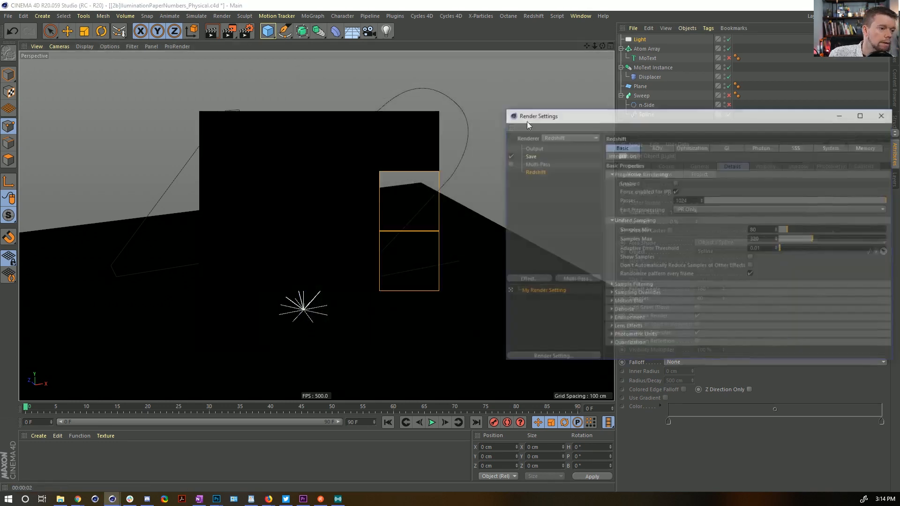
{"action": "left_click", "coordinate": [555, 137]}
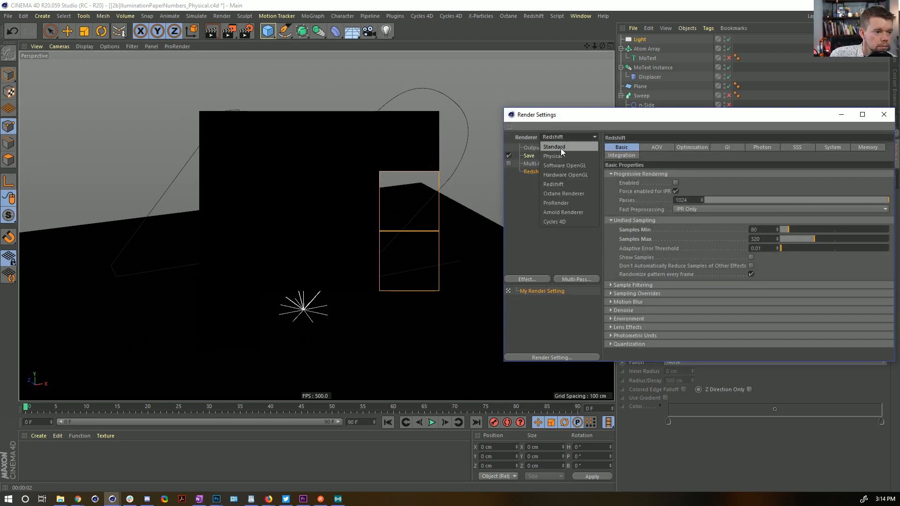
{"action": "left_click", "coordinate": [561, 148]}
{"action": "left_click", "coordinate": [883, 114]}
{"action": "key", "text": "alt+r"}
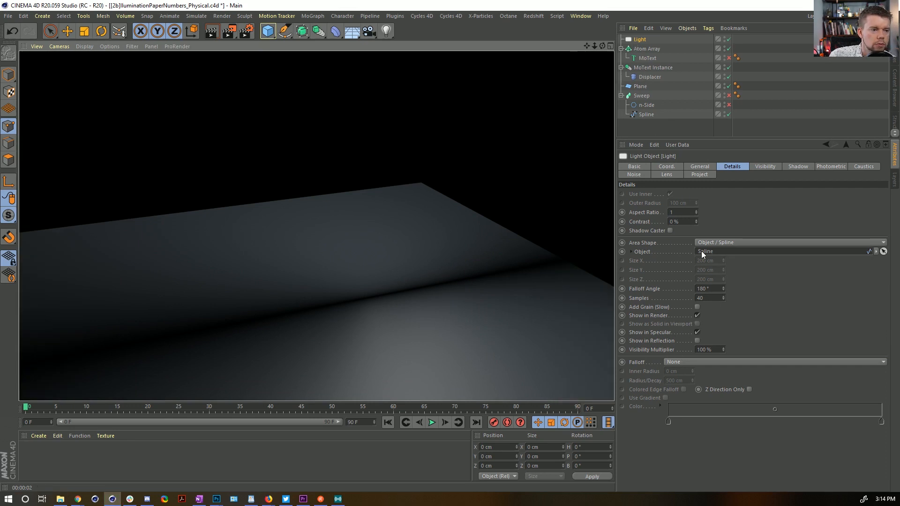
Step: Re-enable the n-Side and Sweep objects and nest the Sweep inside a Connect object
{"action": "left_click", "coordinate": [728, 105]}
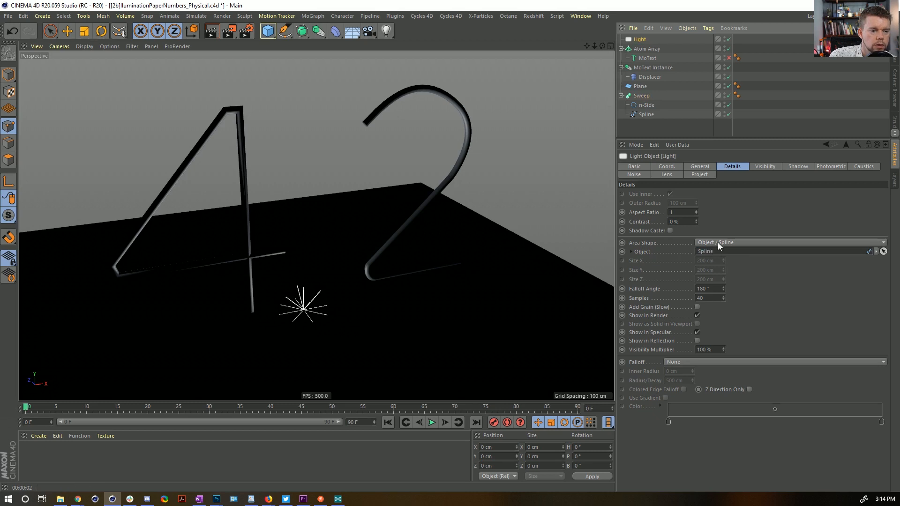
{"action": "left_click", "coordinate": [638, 98]}
{"action": "left_click_drag", "start_coordinate": [324, 35], "coordinate": [439, 64], "text": "alt"}
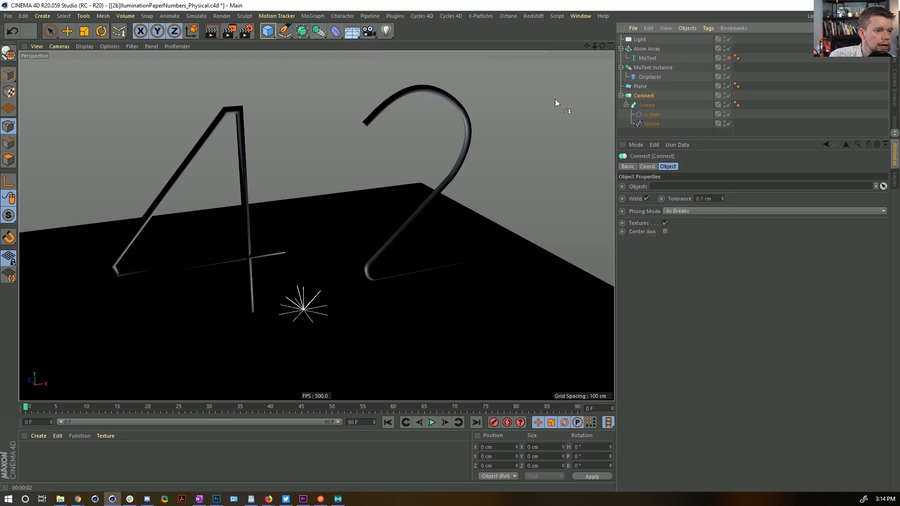
Step: Try to assign the Connect generator as the light's shape object, reselecting Object / Spline as the area shape
{"action": "left_click", "coordinate": [640, 40]}
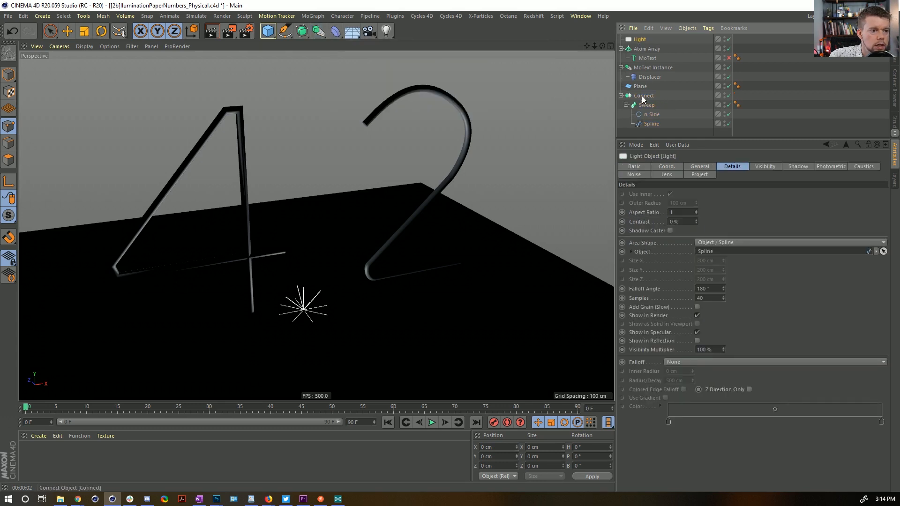
{"action": "left_click_drag", "start_coordinate": [642, 96], "coordinate": [713, 252]}
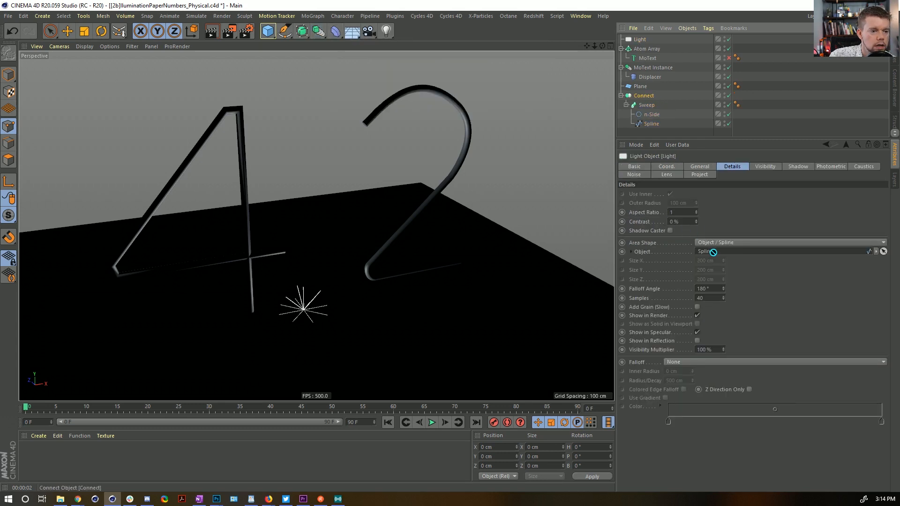
{"action": "left_click", "coordinate": [631, 251]}
{"action": "left_click", "coordinate": [631, 252]}
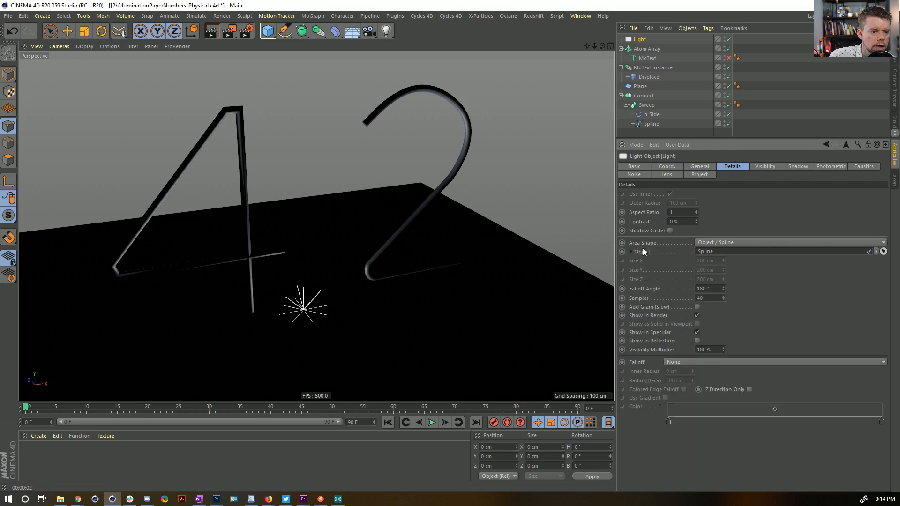
{"action": "left_click", "coordinate": [718, 243]}
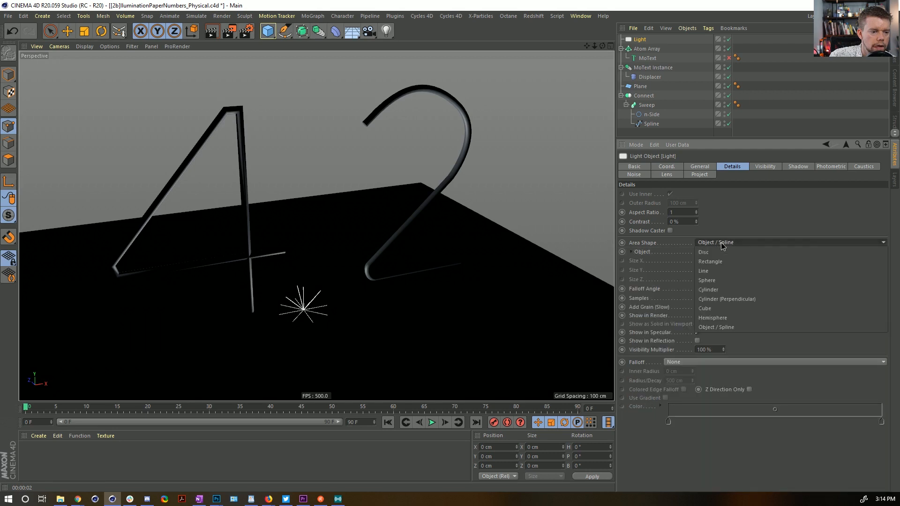
{"action": "left_click", "coordinate": [731, 327]}
Step: Try making the Connect object editable without a backup, using it as the light's shape object and rendering the view
{"action": "left_click", "coordinate": [642, 97]}
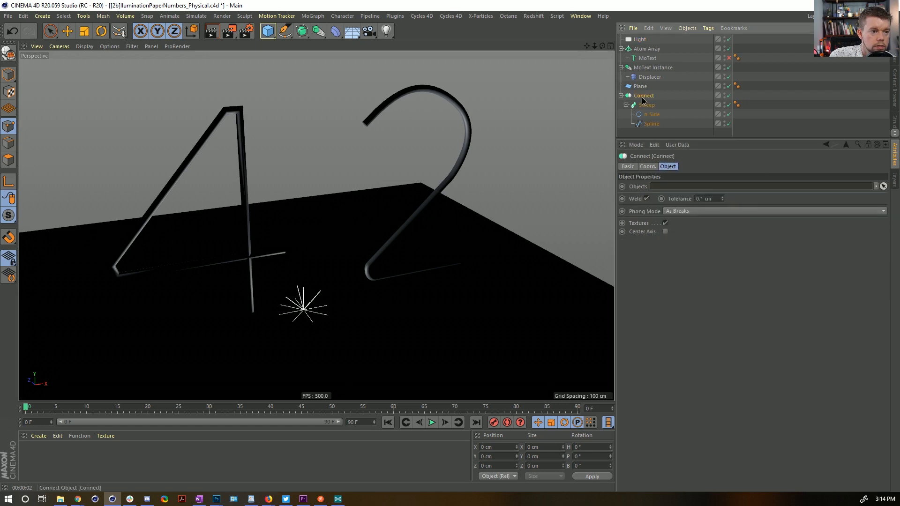
{"action": "key", "text": "c"}
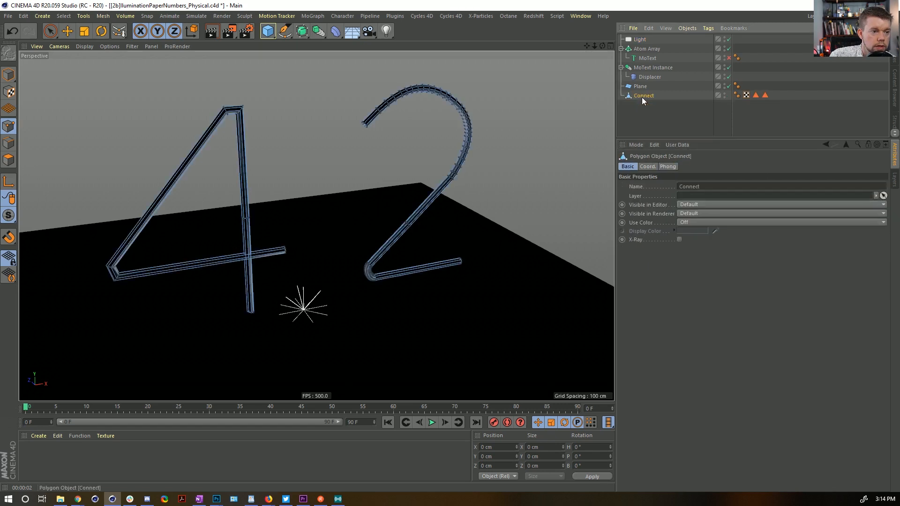
{"action": "left_click", "coordinate": [639, 41]}
{"action": "left_click_drag", "start_coordinate": [643, 96], "coordinate": [701, 256]}
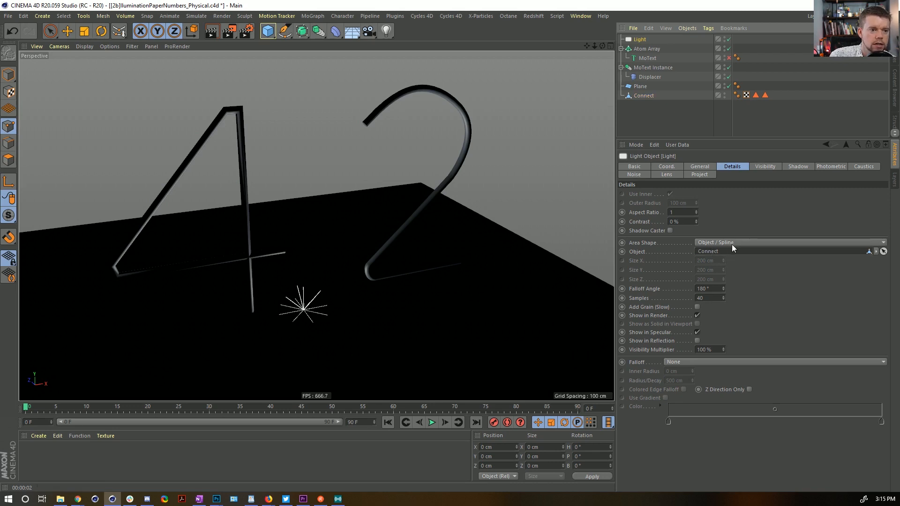
{"action": "key", "text": "alt+r"}
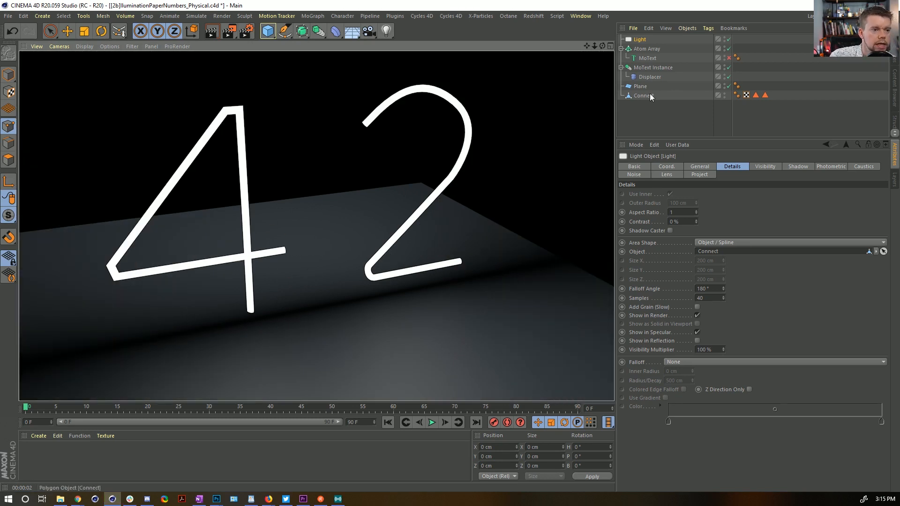
{"action": "key", "text": "ctrl+z"}
Step: Keep a disabled copy of the Connect object, then make the original editable and assign it as the light's shape object
{"action": "left_click_drag", "start_coordinate": [649, 96], "coordinate": [652, 121], "text": "ctrl"}
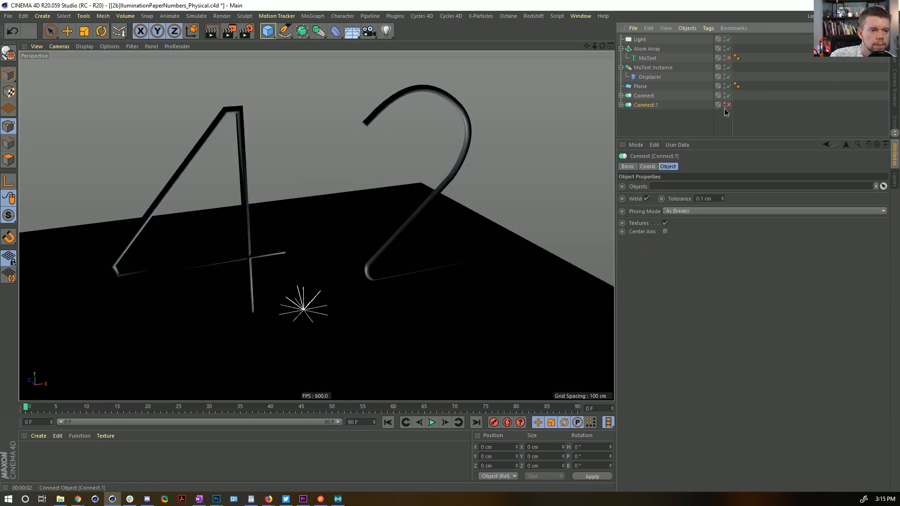
{"action": "left_click", "coordinate": [641, 95]}
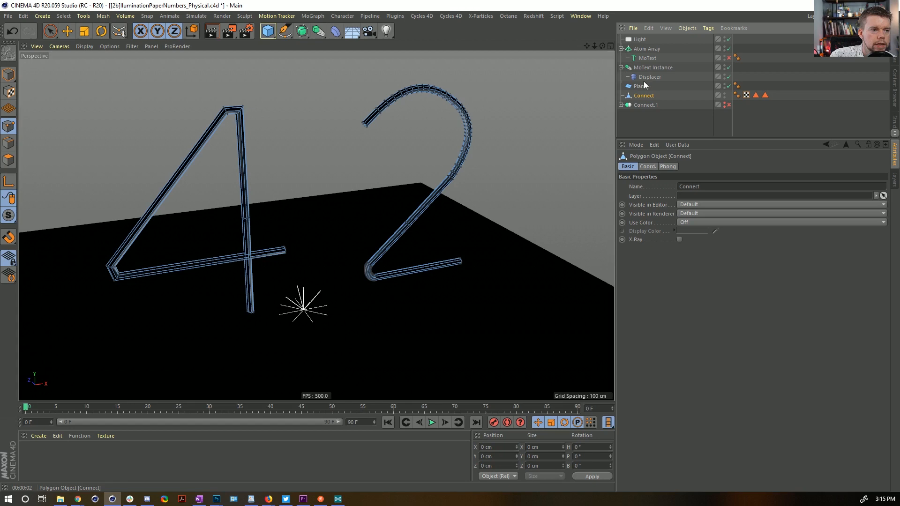
{"action": "left_click", "coordinate": [640, 41]}
{"action": "left_click_drag", "start_coordinate": [644, 96], "coordinate": [716, 253]}
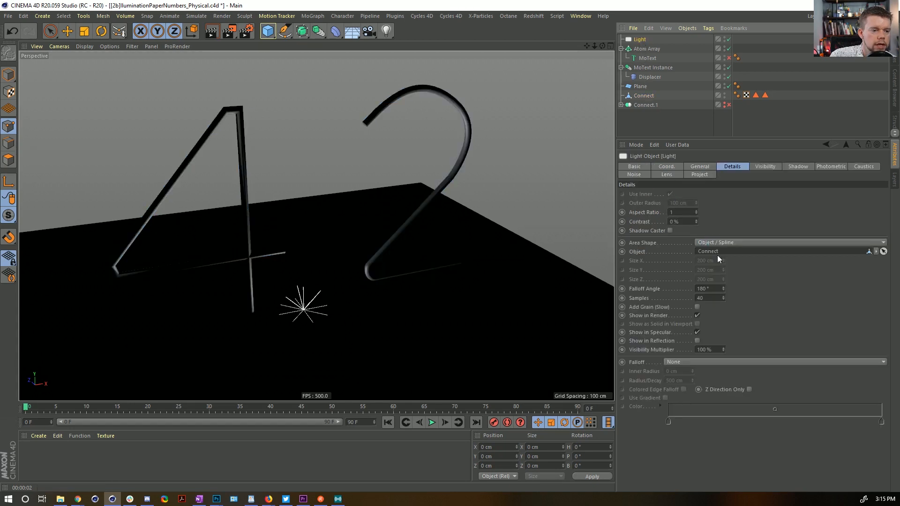
Step: Create a new material with its Color channel disabled and apply it to the MoText Instance
{"action": "double_click", "coordinate": [38, 463]}
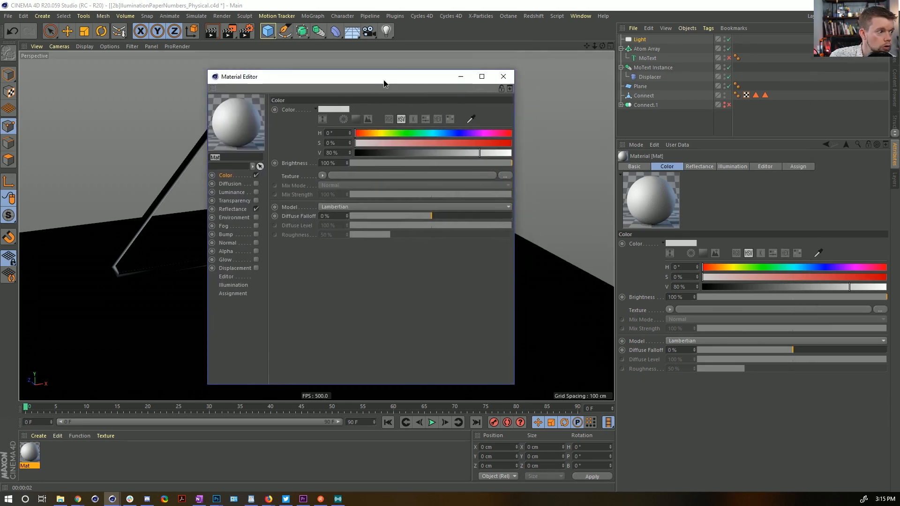
{"action": "left_click_drag", "start_coordinate": [30, 455], "coordinate": [664, 68]}
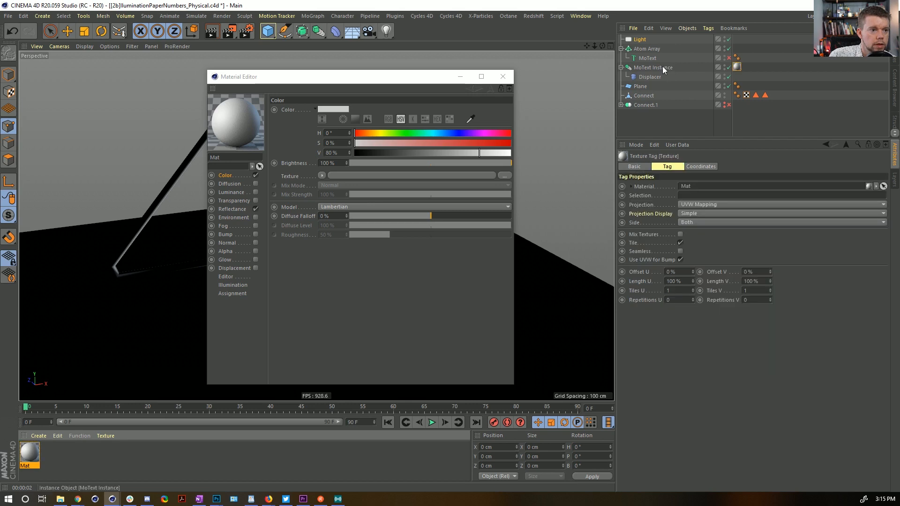
{"action": "left_click", "coordinate": [255, 176]}
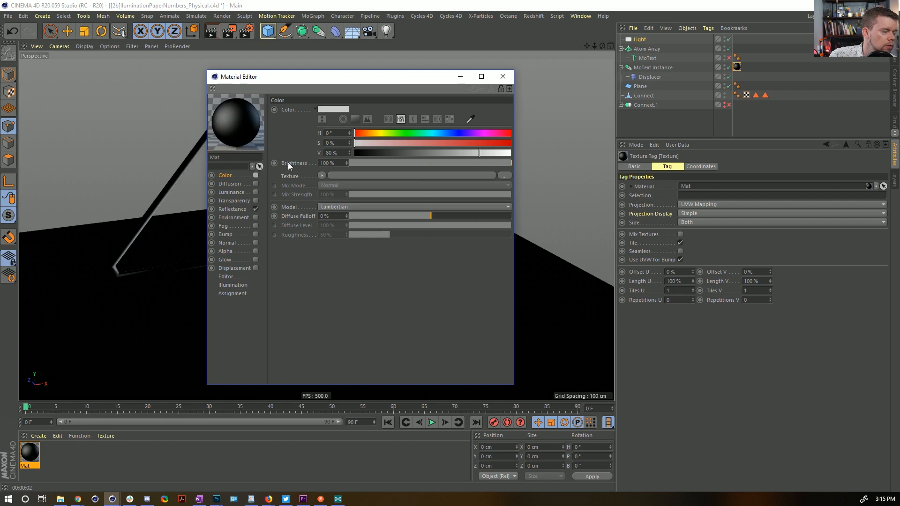
{"action": "left_click_drag", "start_coordinate": [365, 83], "coordinate": [524, 80]}
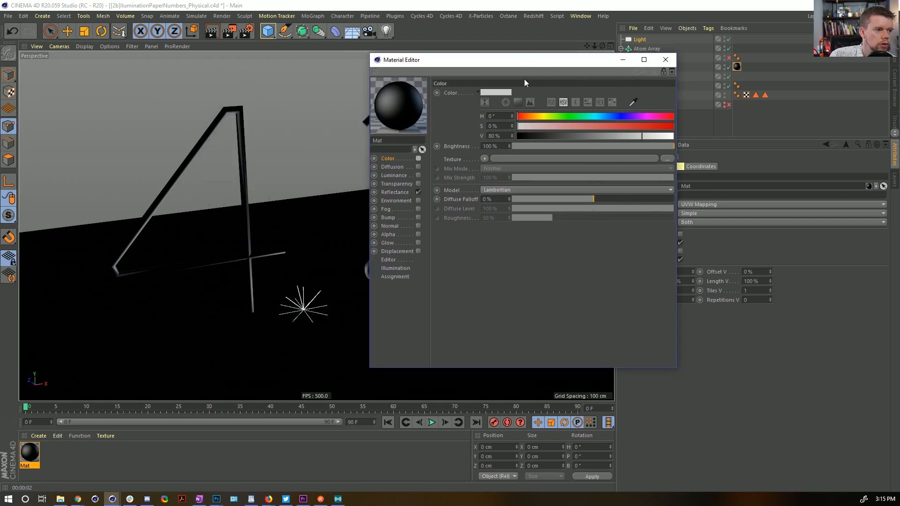
Step: Replace the material's Reflectance channel with Luminance and load the Backlight effect as the luminance texture
{"action": "left_click", "coordinate": [418, 175]}
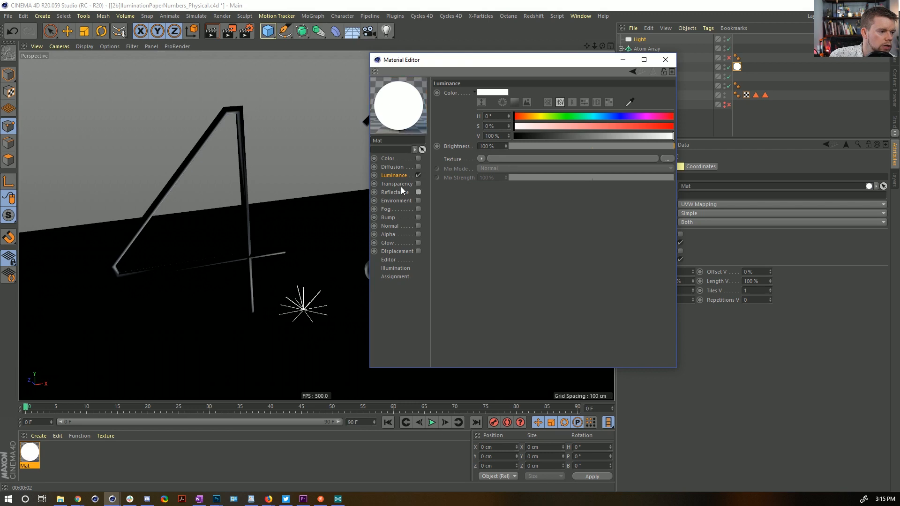
{"action": "left_click", "coordinate": [480, 159]}
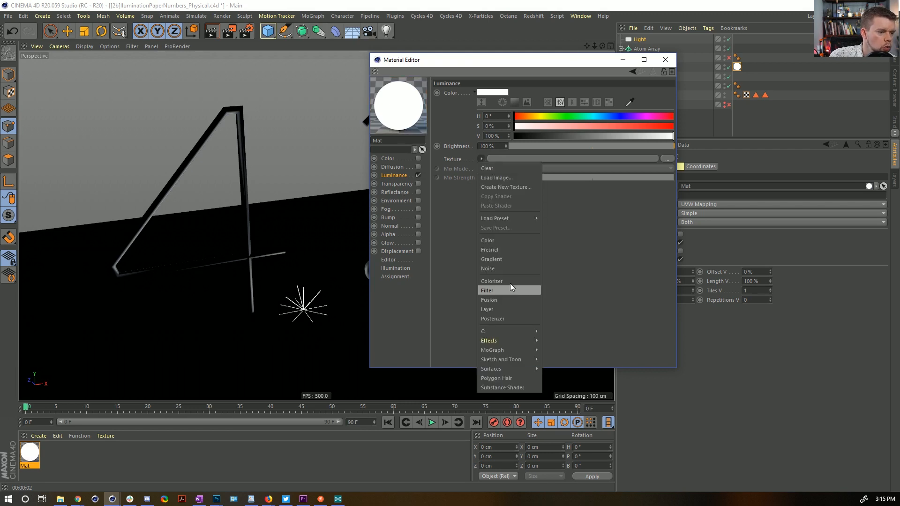
{"action": "mouse_move", "coordinate": [516, 335]}
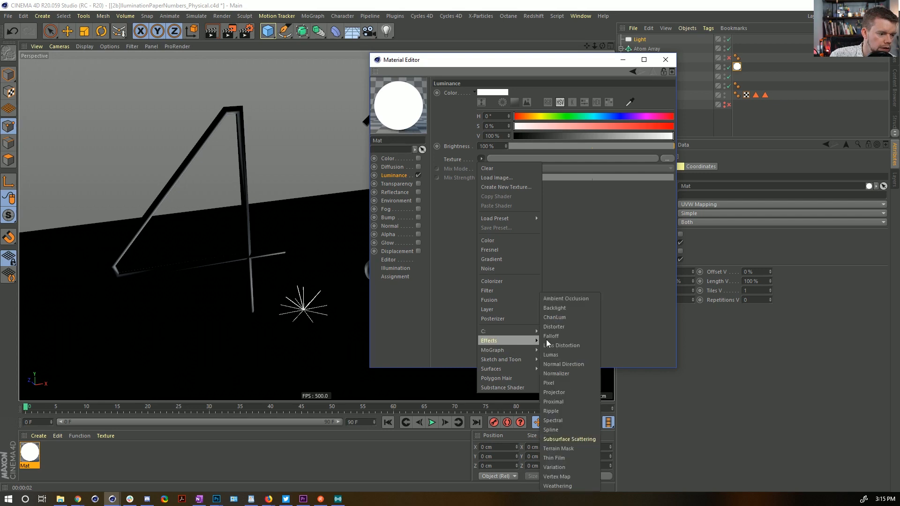
{"action": "left_click", "coordinate": [566, 308]}
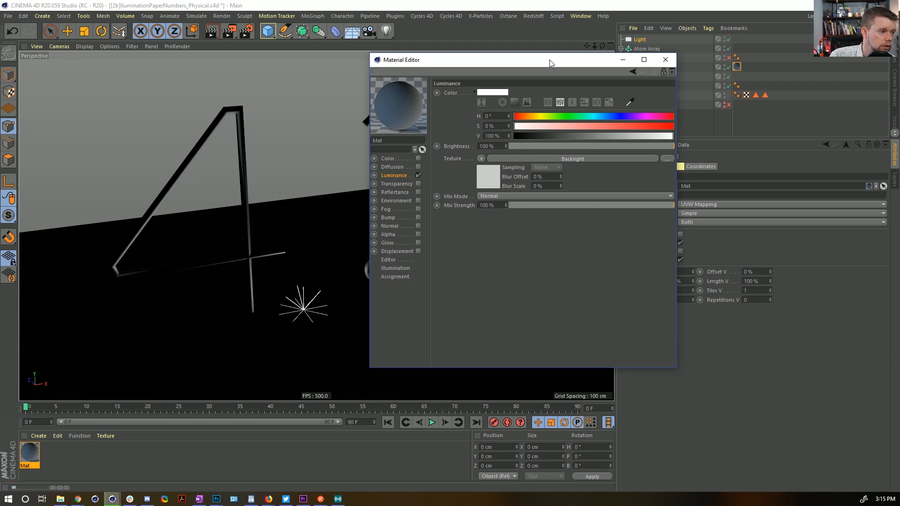
Step: Enable the MoText object and render the view, keeping the material editor clear of the numbers
{"action": "left_click_drag", "start_coordinate": [551, 62], "coordinate": [504, 220]}
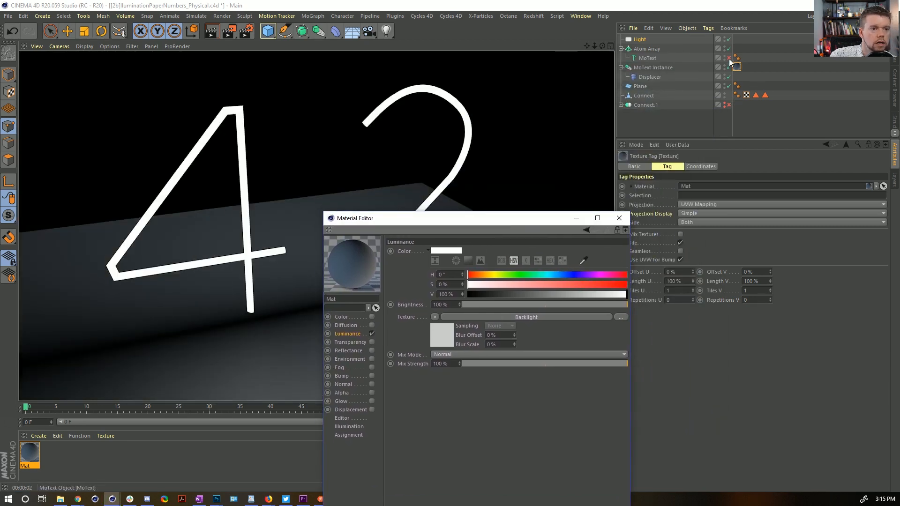
{"action": "left_click", "coordinate": [729, 58]}
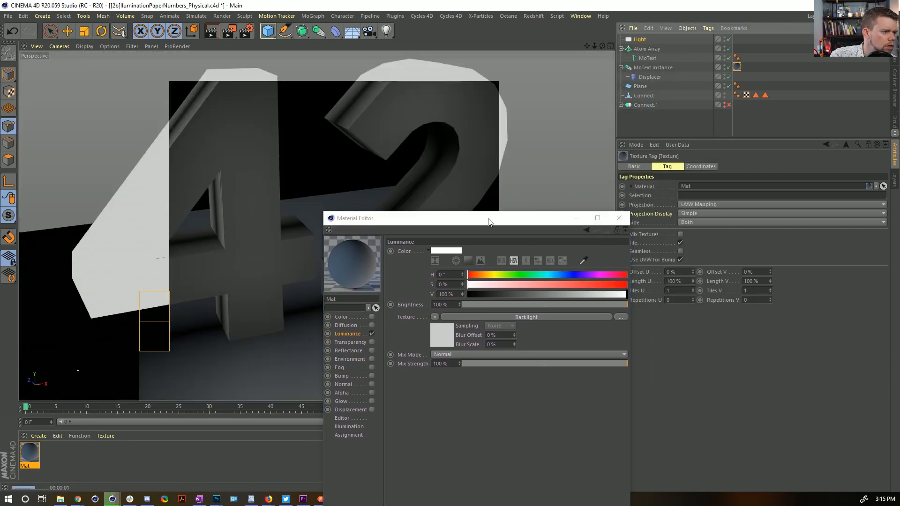
{"action": "left_click_drag", "start_coordinate": [482, 223], "coordinate": [397, 202]}
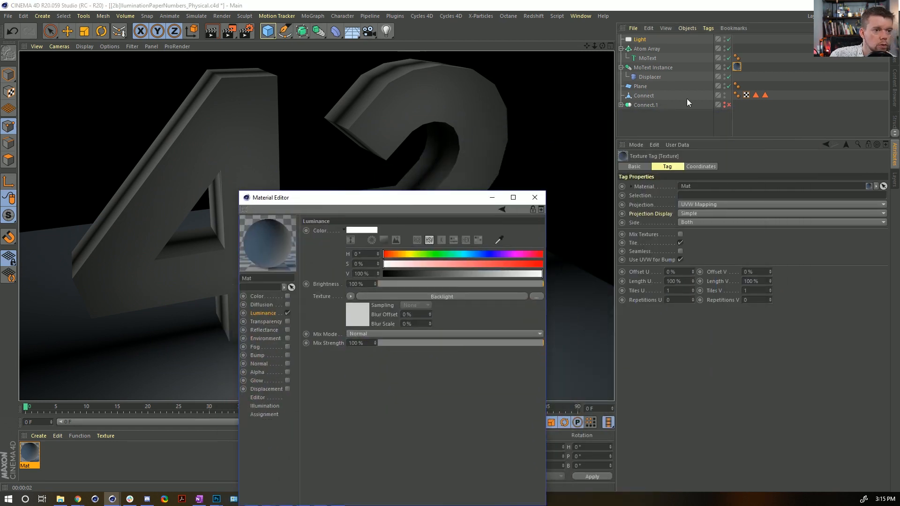
Step: Set the light's shadow type to Area and render the view again
{"action": "left_click", "coordinate": [637, 40]}
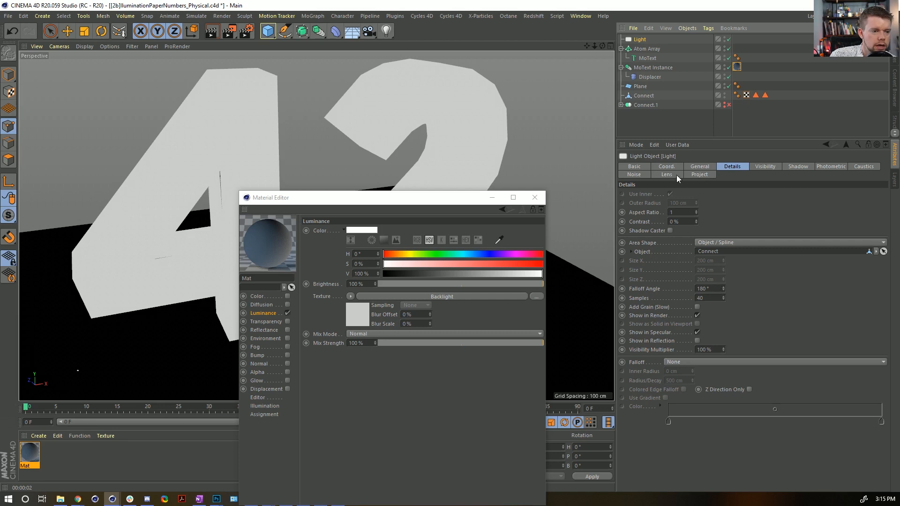
{"action": "left_click", "coordinate": [700, 167]}
{"action": "left_click", "coordinate": [682, 286]}
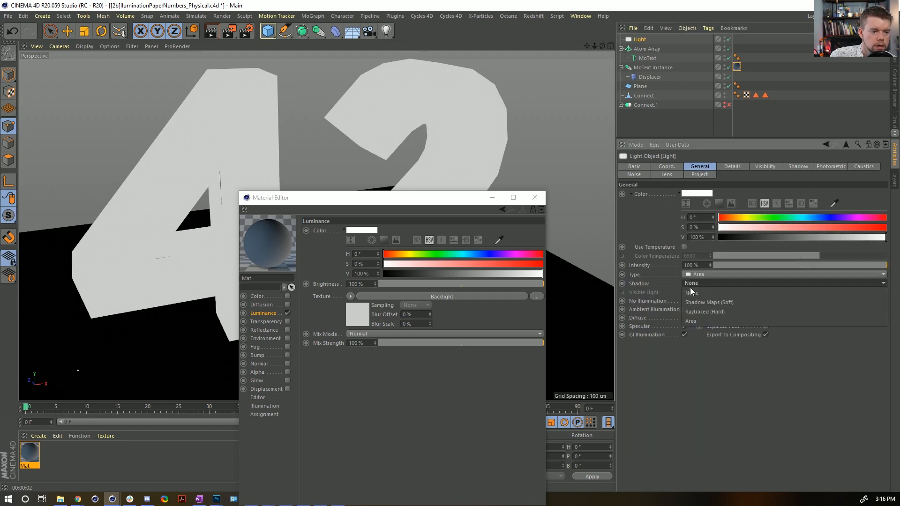
{"action": "left_click", "coordinate": [708, 322]}
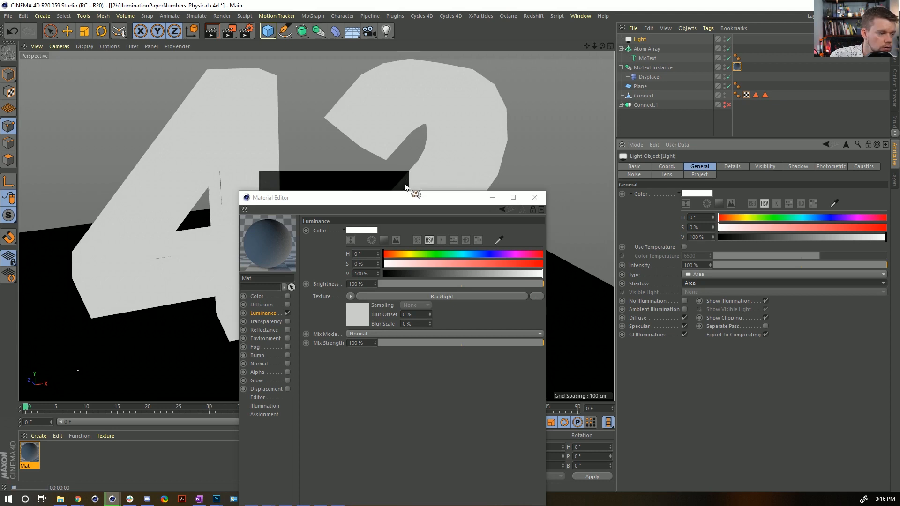
{"action": "mouse_move", "coordinate": [414, 203]}
{"action": "left_mouse_down"}
{"action": "mouse_move", "coordinate": [577, 272]}
{"action": "mouse_move", "coordinate": [494, 267]}
{"action": "mouse_move", "coordinate": [468, 243]}
{"action": "left_mouse_up"}
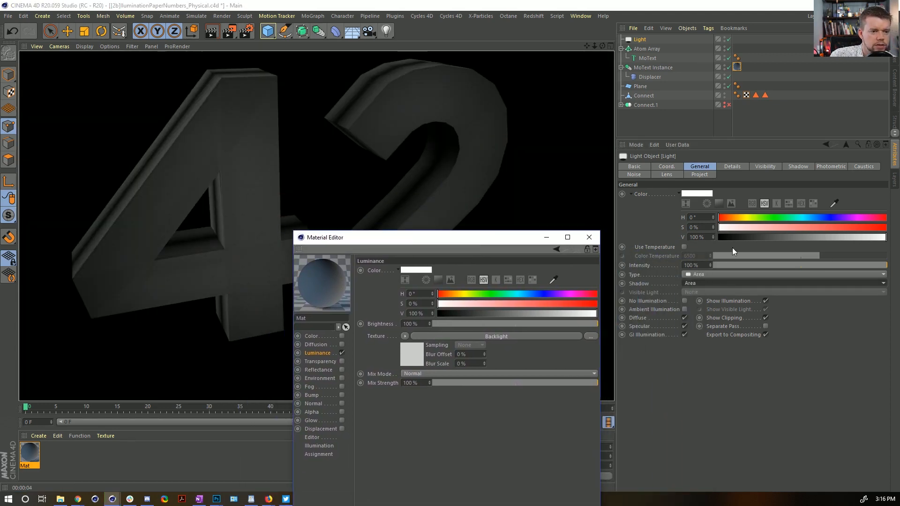
Step: Raise the light's intensity to 1000% and re-render the numbers
{"action": "left_click", "coordinate": [692, 265]}
{"action": "type", "text": "0"}
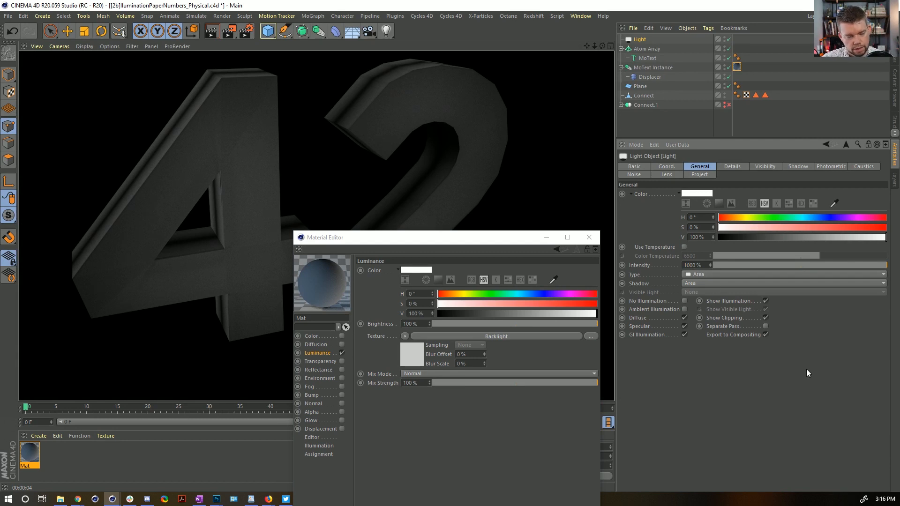
{"action": "key", "text": "Return"}
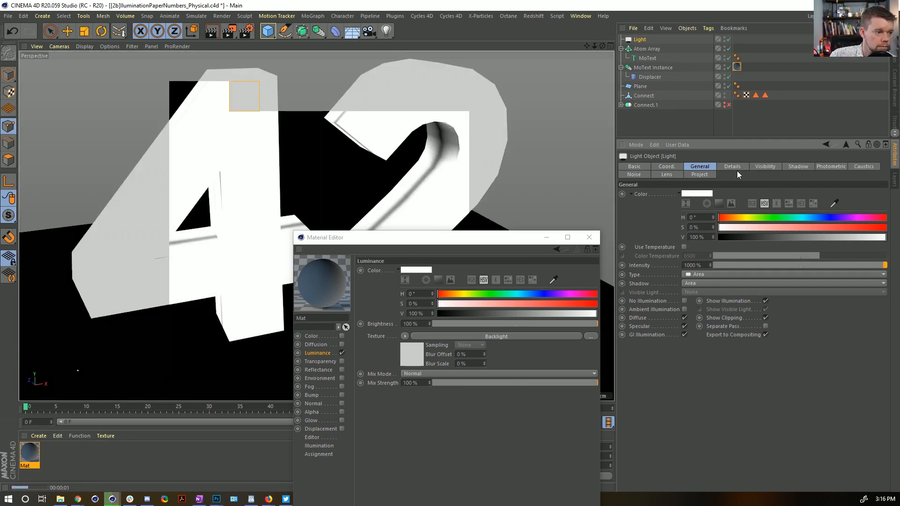
Step: Set the area light's falloff to Inverse Square (Physically Accurate)
{"action": "left_click", "coordinate": [754, 167]}
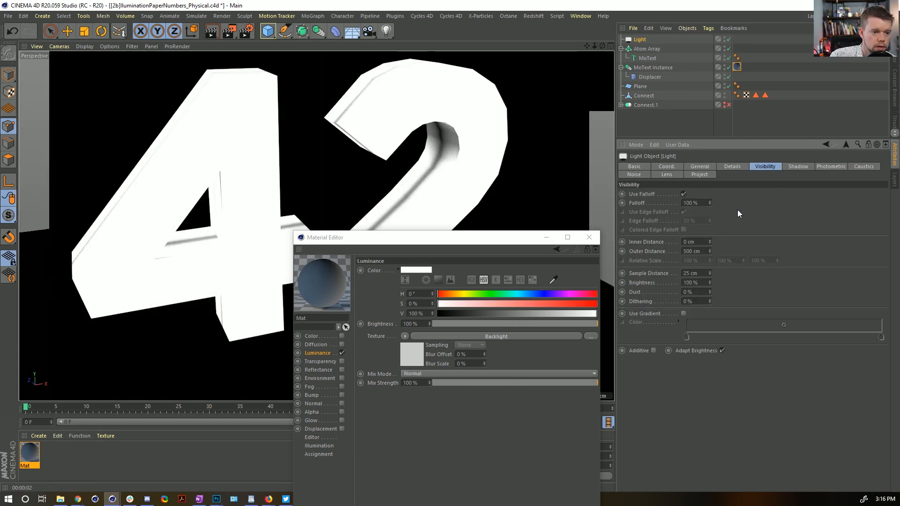
{"action": "left_click", "coordinate": [734, 167]}
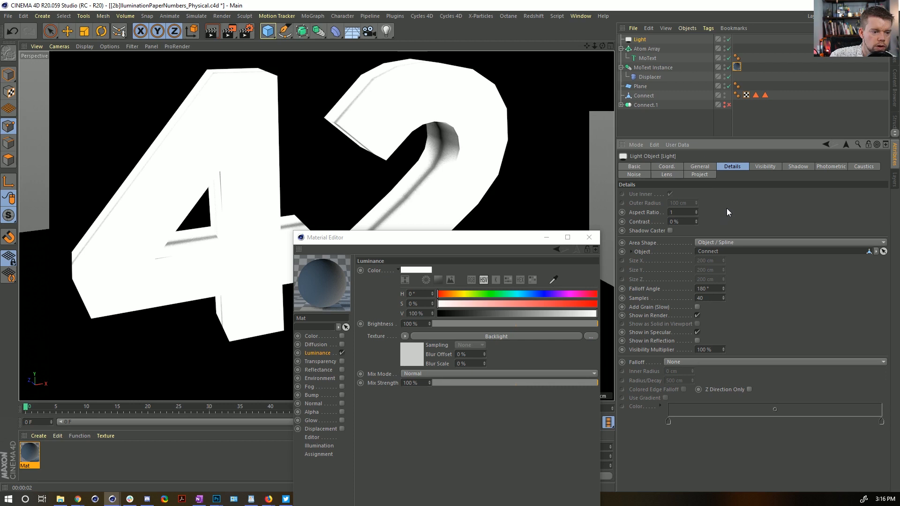
{"action": "left_click", "coordinate": [679, 363]}
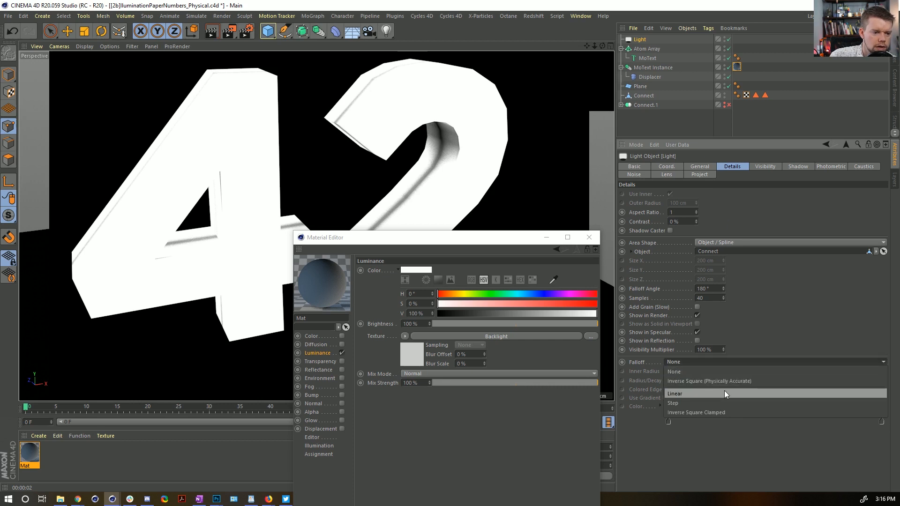
{"action": "left_click", "coordinate": [699, 380]}
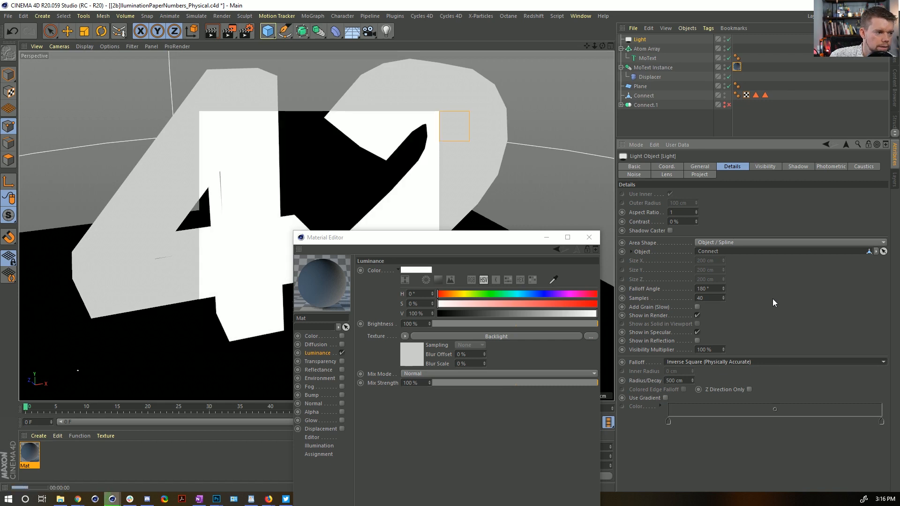
Step: Lower the light's intensity to 28% and move the material editor clear of the rendered numbers
{"action": "left_click", "coordinate": [700, 167]}
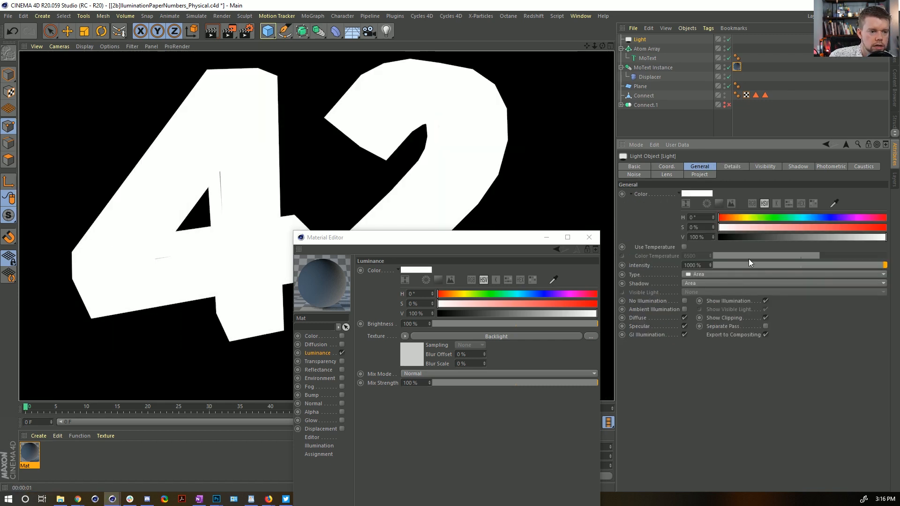
{"action": "left_click_drag", "start_coordinate": [769, 265], "coordinate": [889, 314]}
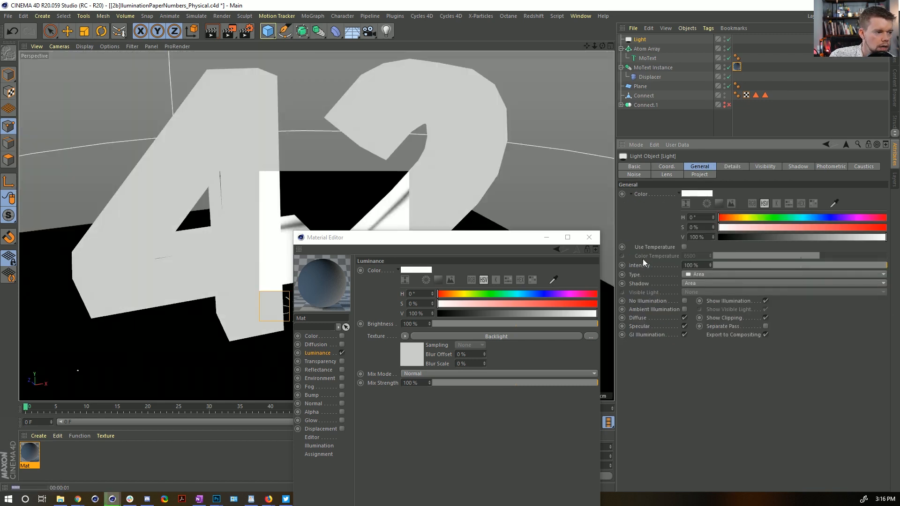
{"action": "left_click", "coordinate": [762, 265]}
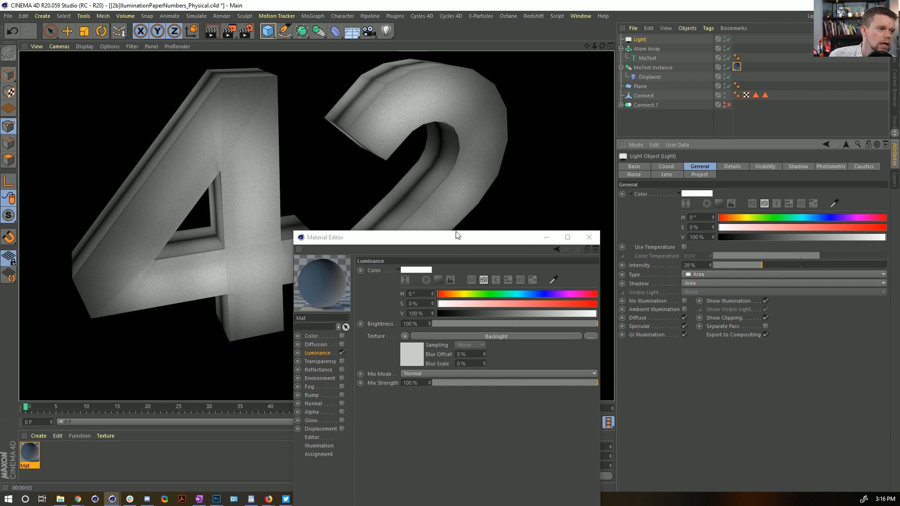
{"action": "left_click_drag", "start_coordinate": [469, 245], "coordinate": [463, 401]}
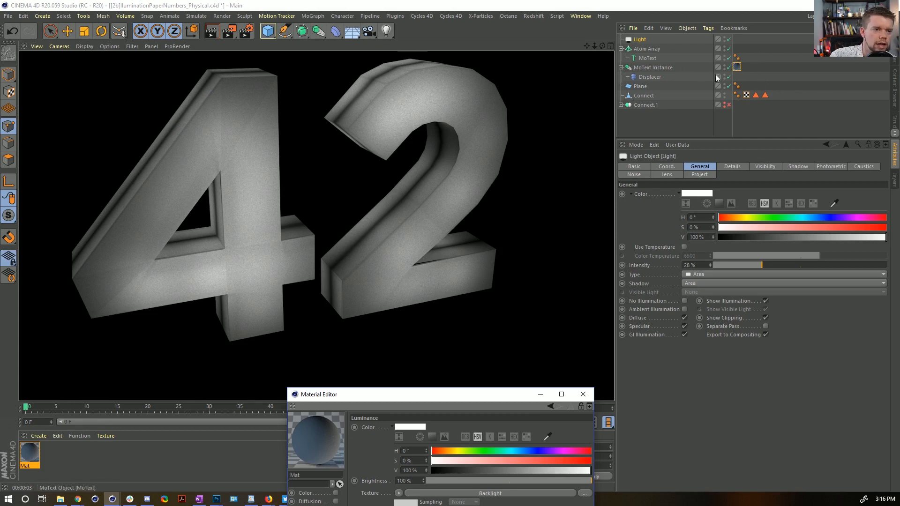
Step: Try a light falloff angle of 57° in a test render, undo the change and render the view again
{"action": "left_click", "coordinate": [736, 66]}
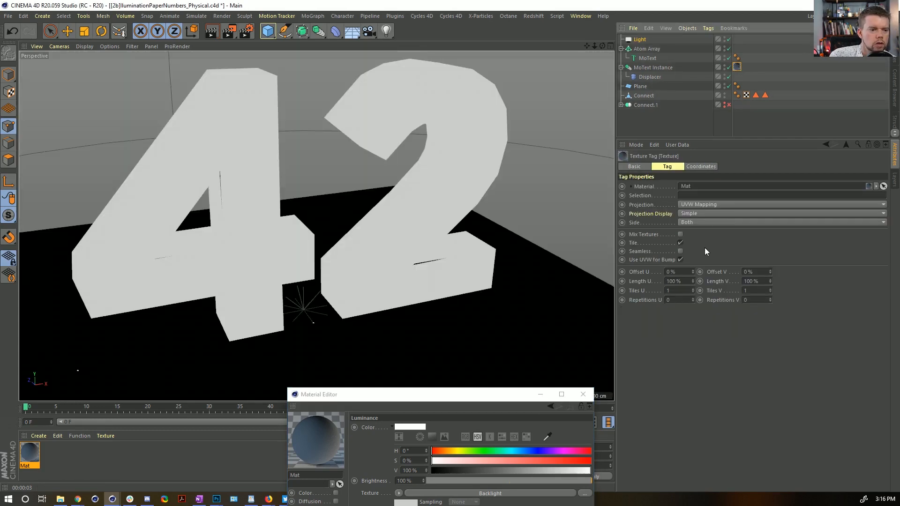
{"action": "left_click_drag", "start_coordinate": [515, 394], "coordinate": [511, 107]}
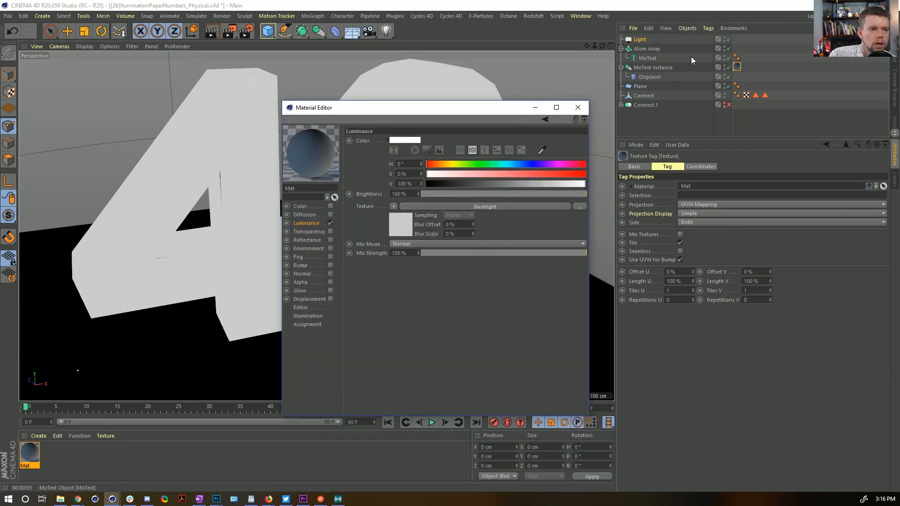
{"action": "left_click", "coordinate": [640, 41]}
{"action": "left_click", "coordinate": [766, 168]}
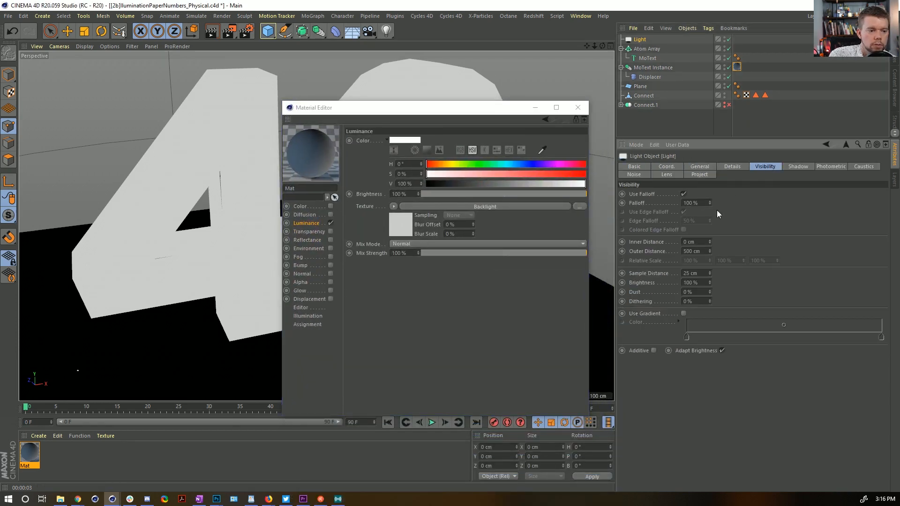
{"action": "left_click", "coordinate": [732, 167]}
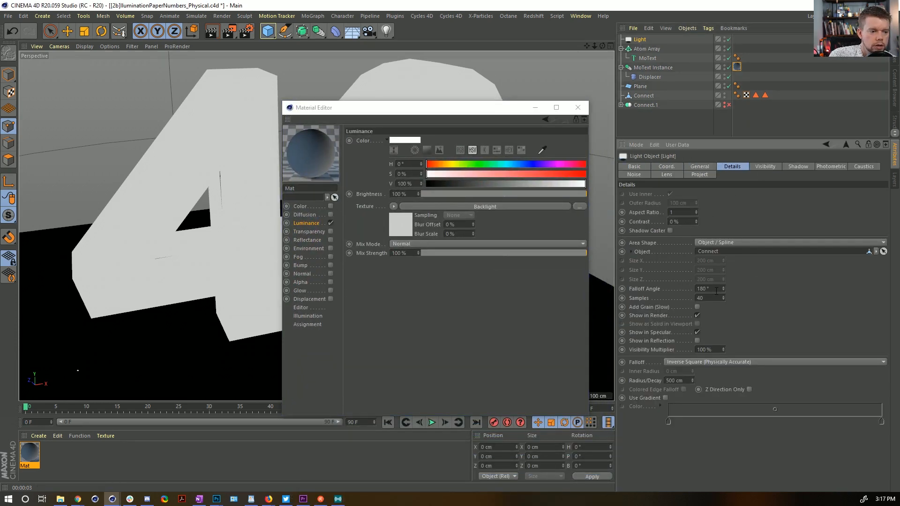
{"action": "left_click_drag", "start_coordinate": [470, 114], "coordinate": [461, 372]}
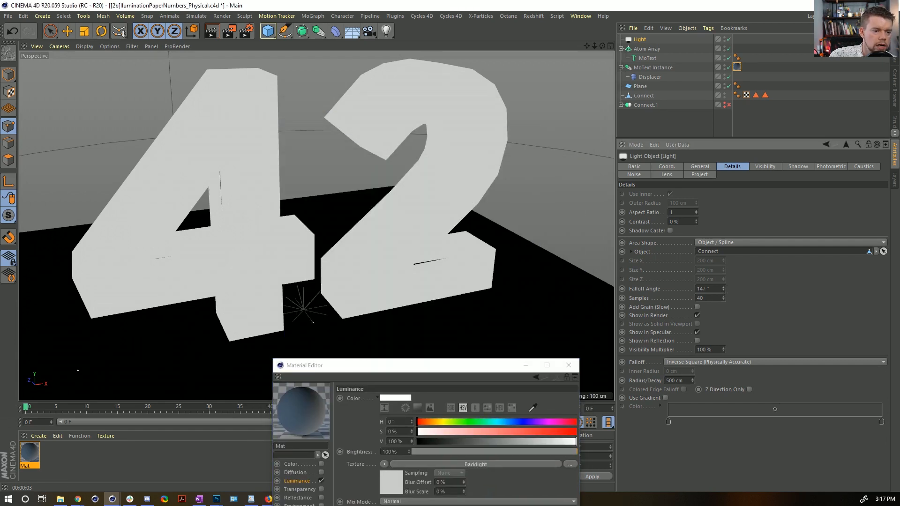
{"action": "key", "text": "ctrl+r"}
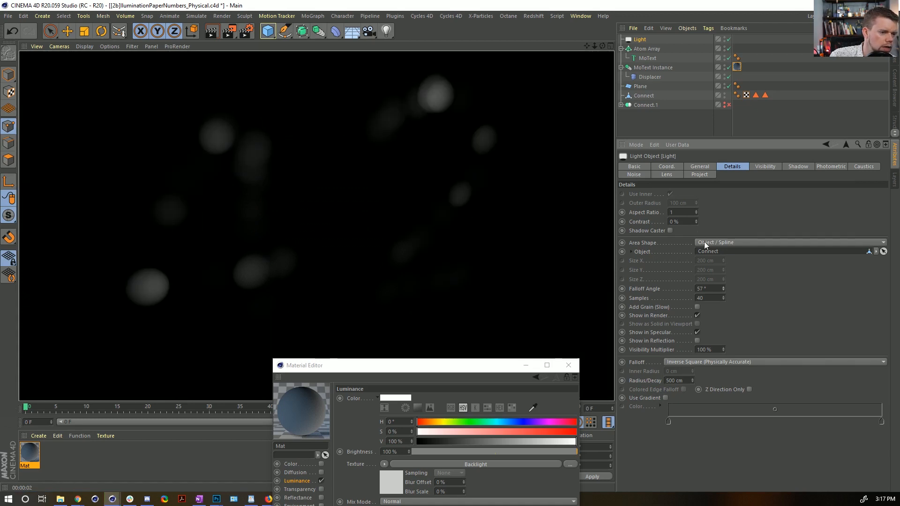
{"action": "key", "text": "ctrl+z"}
{"action": "key", "text": "ctrl+r"}
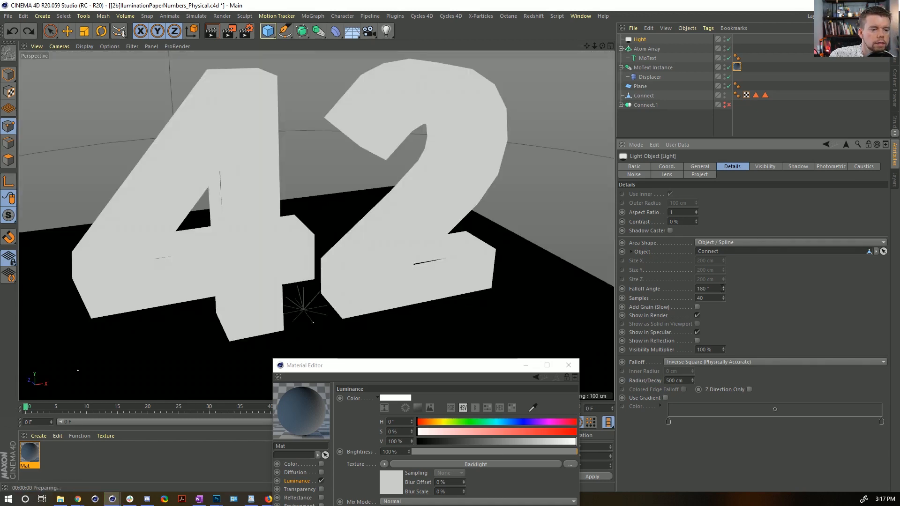
Step: Test a 170° falloff angle on the light, return it to 180° and close the material editor
{"action": "left_click", "coordinate": [724, 290]}
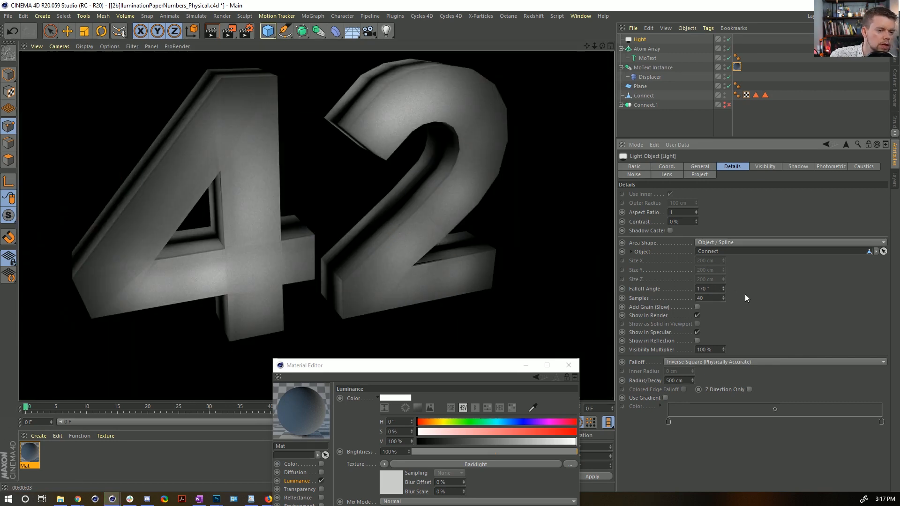
{"action": "left_click", "coordinate": [724, 287]}
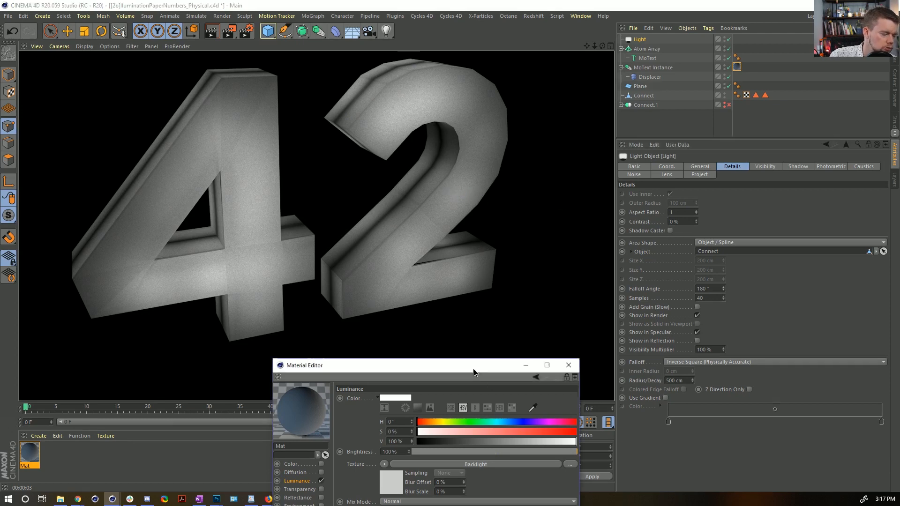
{"action": "left_click_drag", "start_coordinate": [476, 370], "coordinate": [637, 98]}
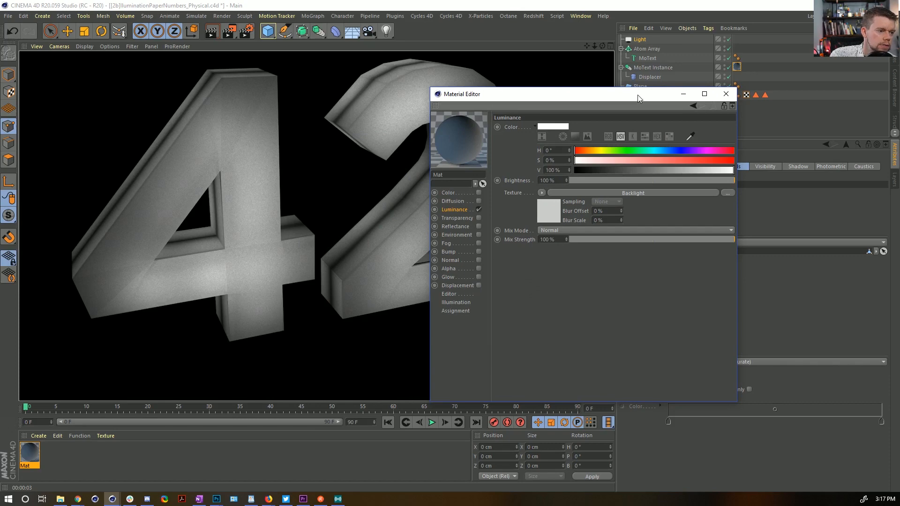
{"action": "left_click", "coordinate": [731, 94]}
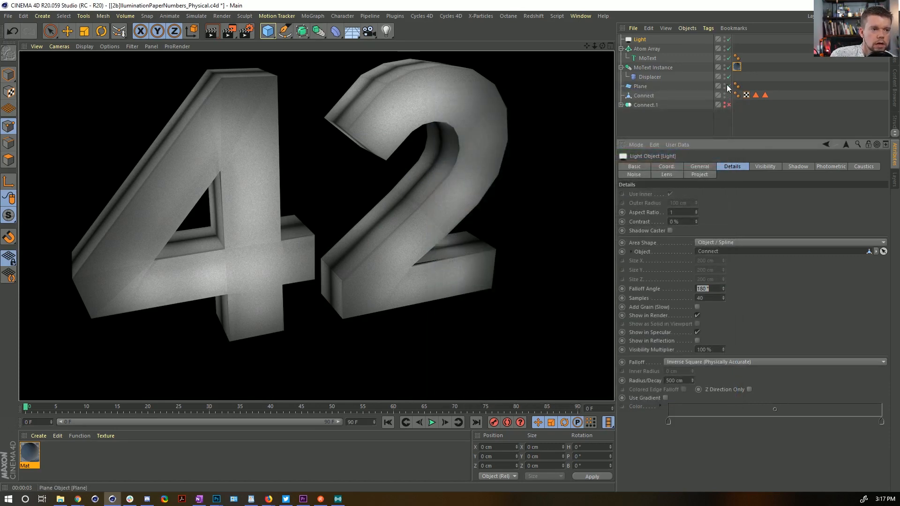
Step: Disable the light and apply a new material to the Connect mesh inside the numbers
{"action": "left_click", "coordinate": [728, 39]}
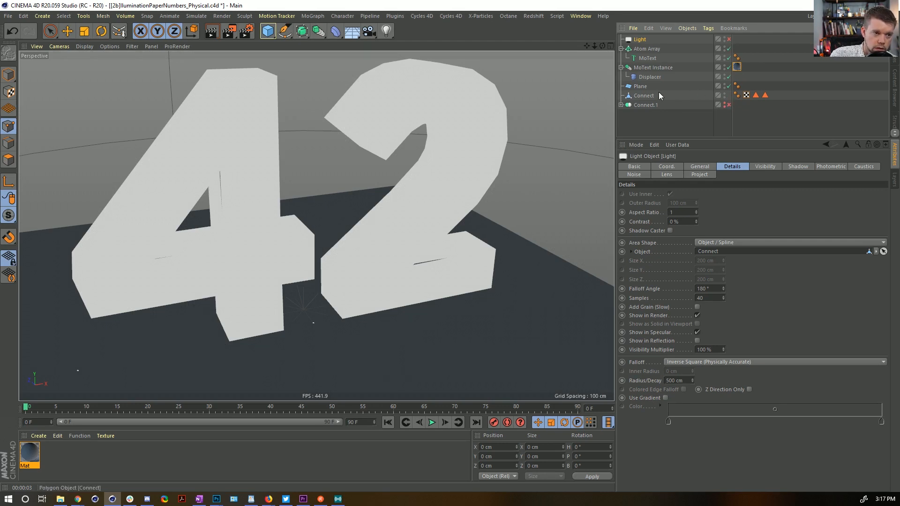
{"action": "left_click", "coordinate": [650, 96]}
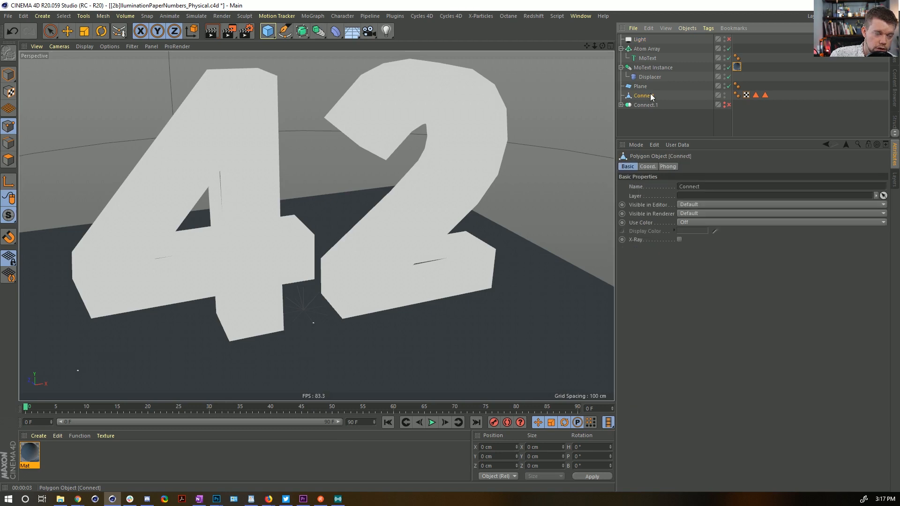
{"action": "double_click", "coordinate": [69, 462]}
{"action": "left_click_drag", "start_coordinate": [35, 457], "coordinate": [630, 97]}
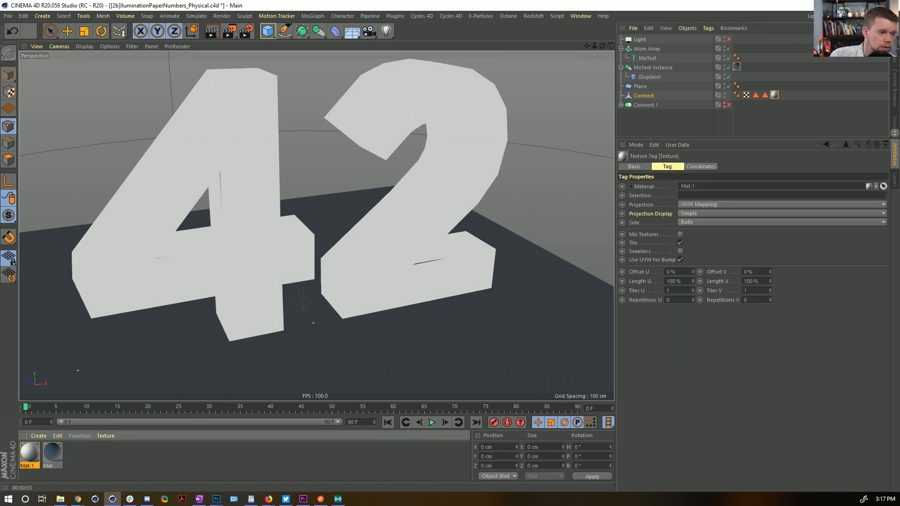
Step: Make Mat.1 emit only Luminance, with Color and Reflectance disabled and the luminance brightness set to 1010%
{"action": "left_click", "coordinate": [33, 452]}
{"action": "double_click", "coordinate": [30, 452]}
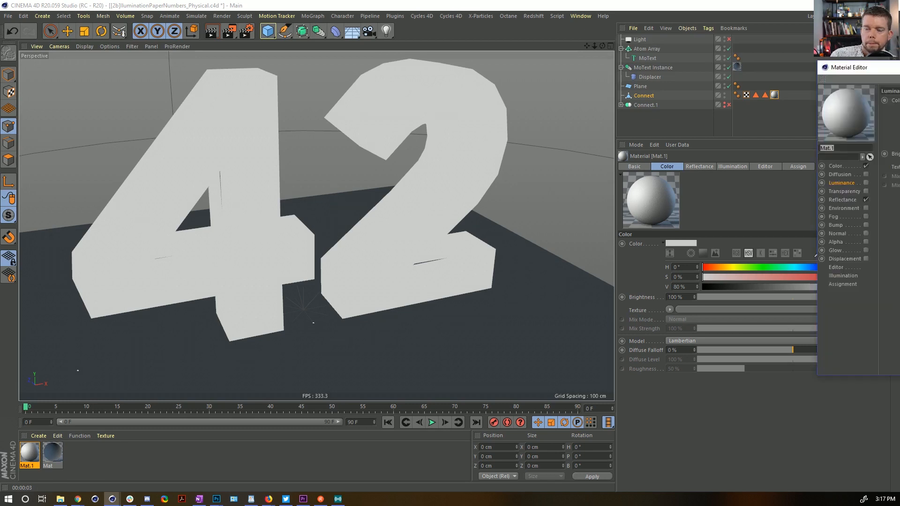
{"action": "left_click", "coordinate": [438, 203]}
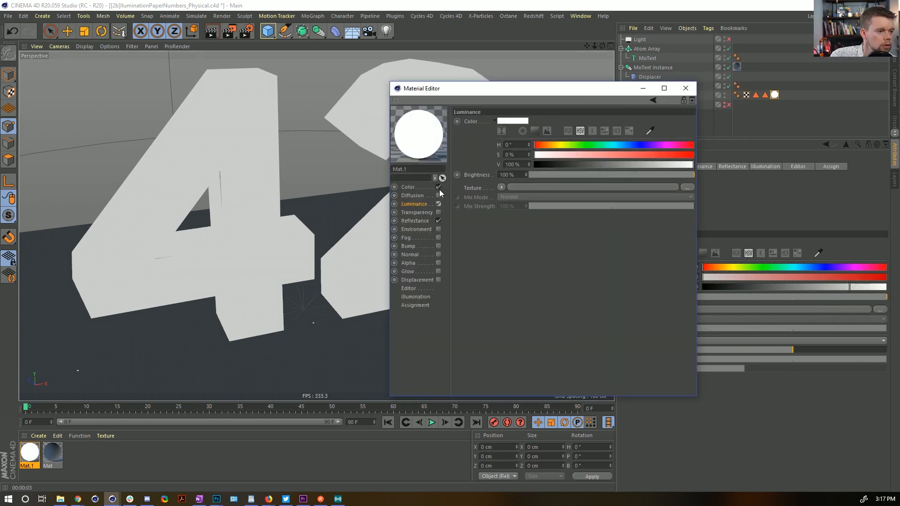
{"action": "left_click", "coordinate": [438, 187]}
{"action": "left_click", "coordinate": [438, 221]}
{"action": "left_click", "coordinate": [506, 175]}
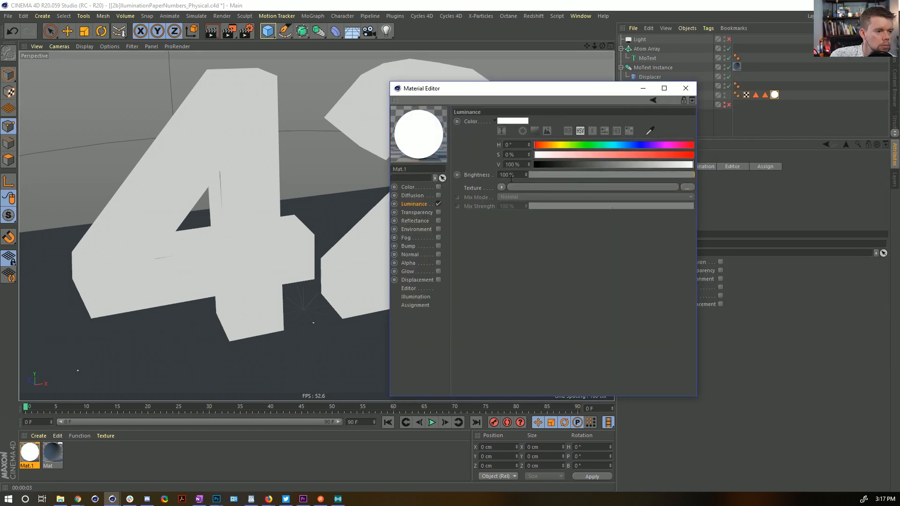
{"action": "type", "text": "1"}
{"action": "key", "text": "Return"}
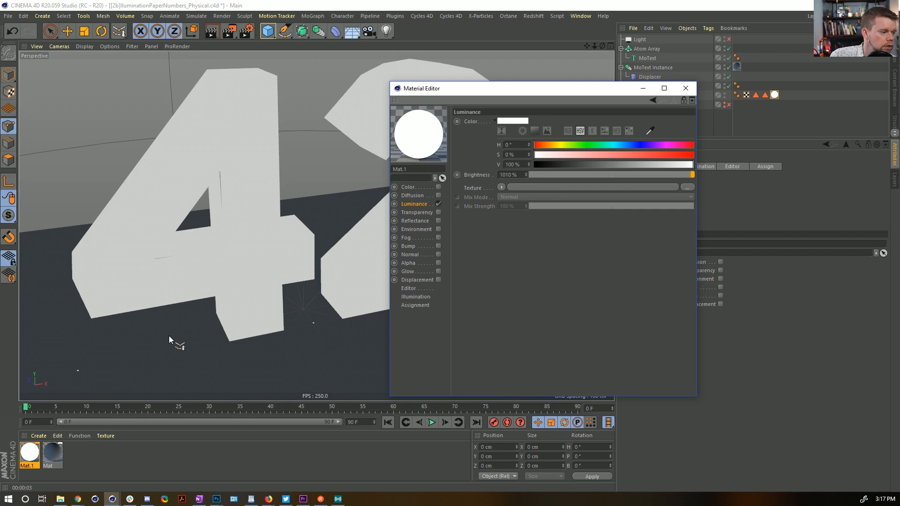
{"action": "left_click", "coordinate": [686, 88]}
Step: Replace the Luminance channel with Transparency in the numbers' outer material, Mat
{"action": "left_click", "coordinate": [58, 457]}
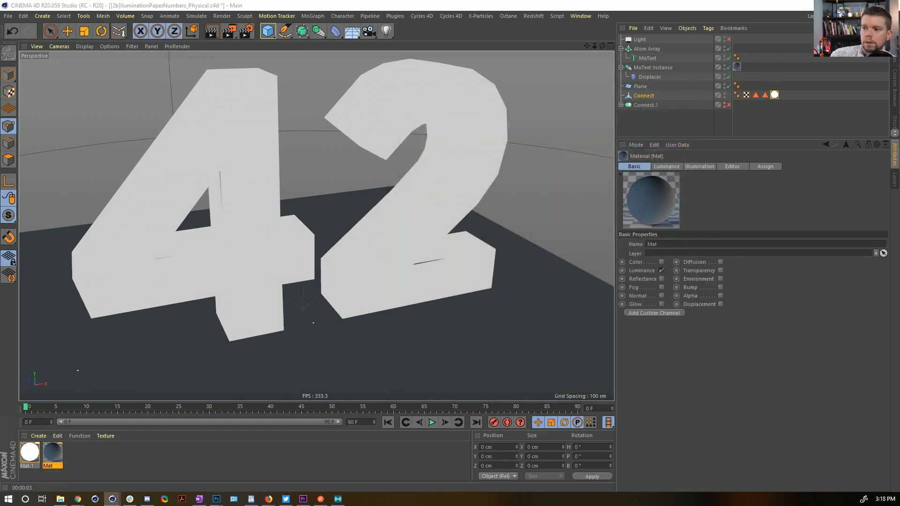
{"action": "double_click", "coordinate": [58, 456]}
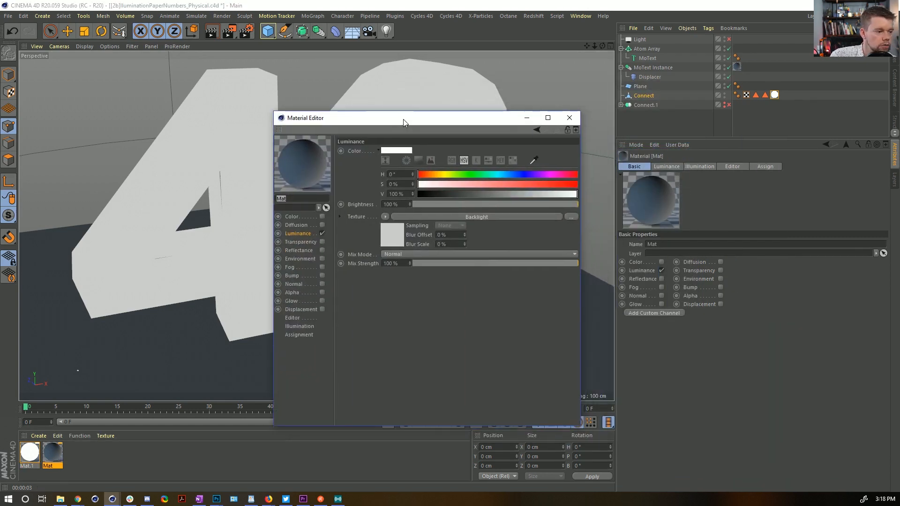
{"action": "left_click", "coordinate": [321, 234]}
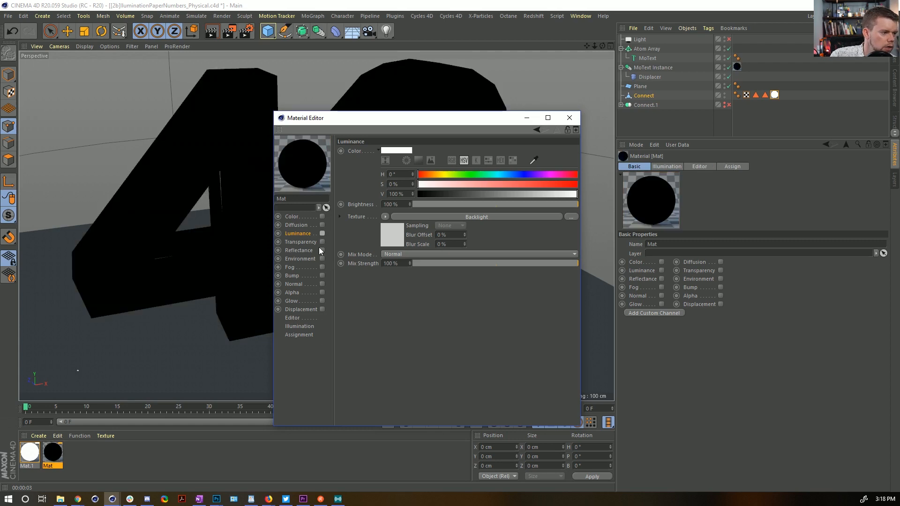
{"action": "left_click", "coordinate": [322, 241]}
{"action": "left_click", "coordinate": [322, 242]}
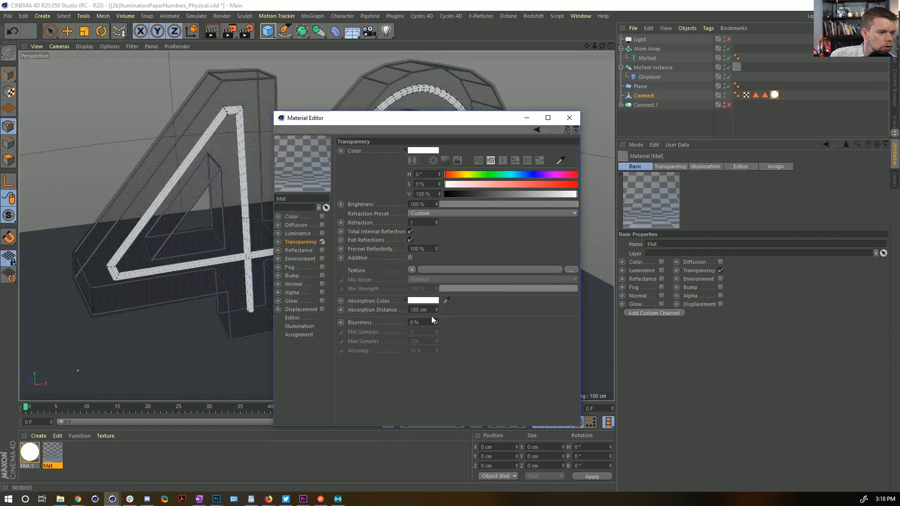
Step: Set the transparency blurriness to 55% and render the view with the material editor moved aside
{"action": "type", "text": "55"}
{"action": "key", "text": "Return"}
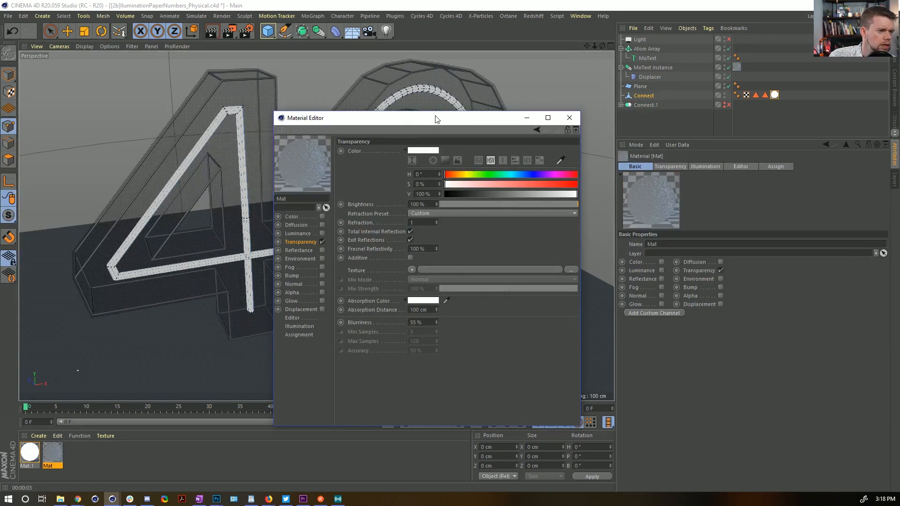
{"action": "left_click_drag", "start_coordinate": [436, 116], "coordinate": [657, 81]}
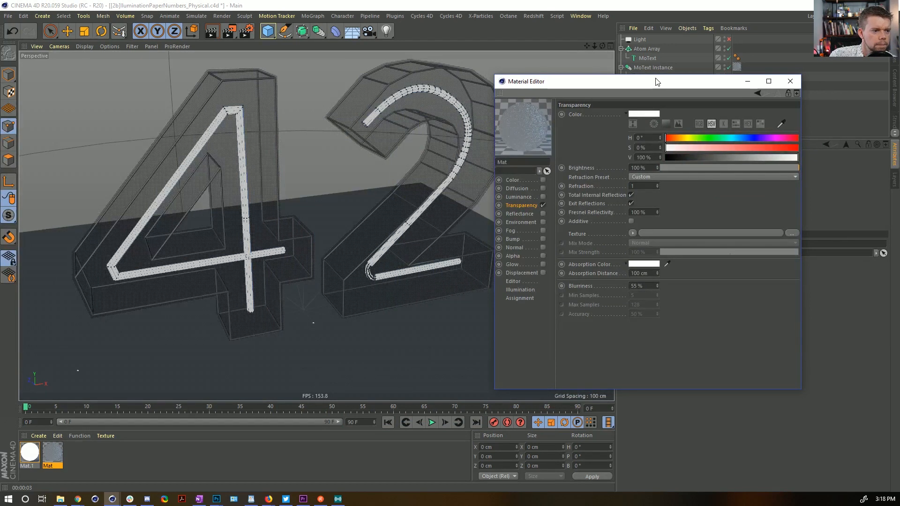
{"action": "key", "text": "ctrl+r"}
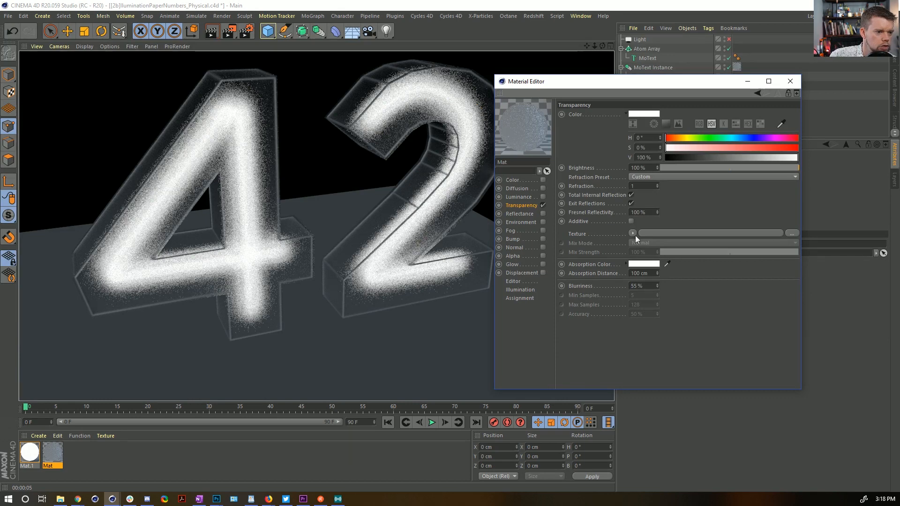
Step: Lower Mat's transparency brightness to 50% and enable its Luminance channel without the Backlight texture
{"action": "left_click", "coordinate": [730, 168]}
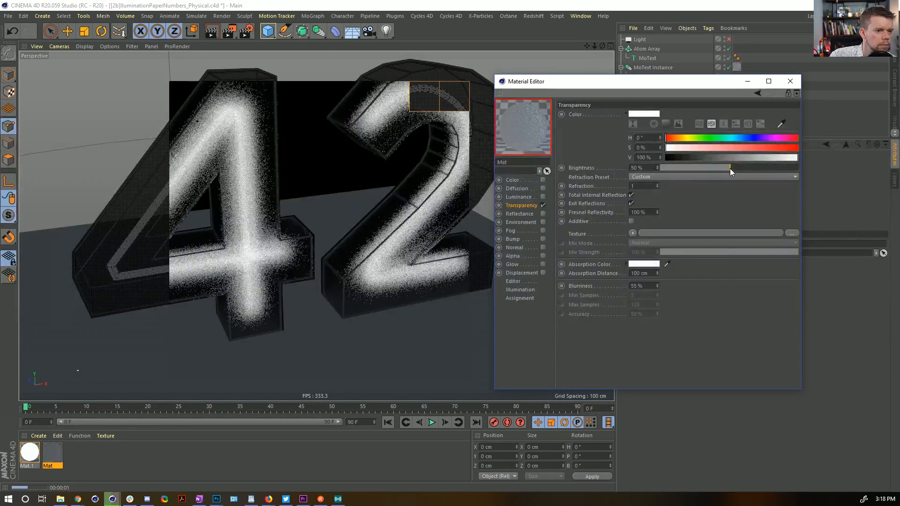
{"action": "left_click", "coordinate": [542, 197]}
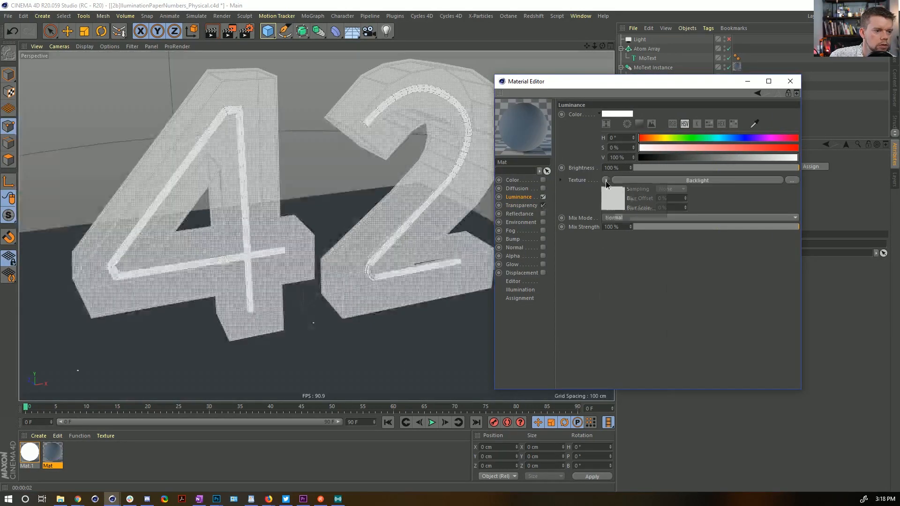
{"action": "left_click", "coordinate": [606, 182]}
{"action": "left_click", "coordinate": [611, 192]}
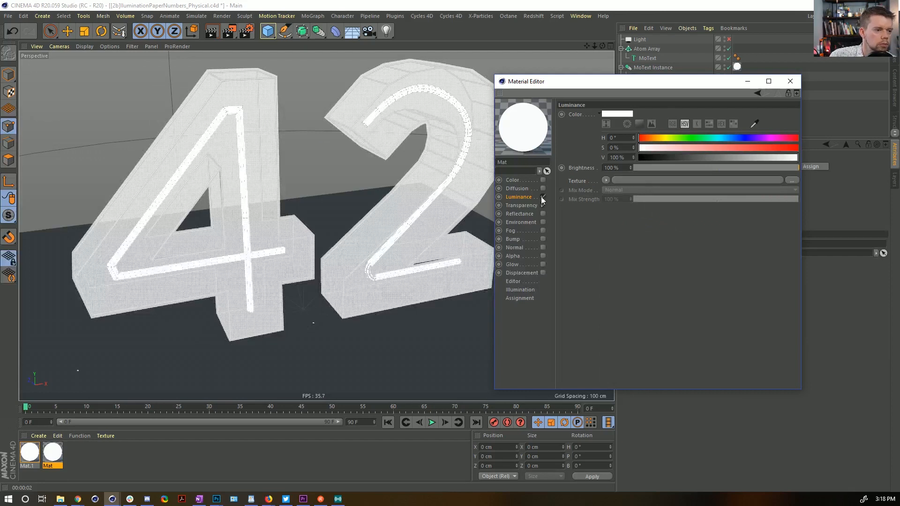
Step: Raise Mat's transparency brightness to 87% and its blurriness to 75%
{"action": "left_click", "coordinate": [543, 205]}
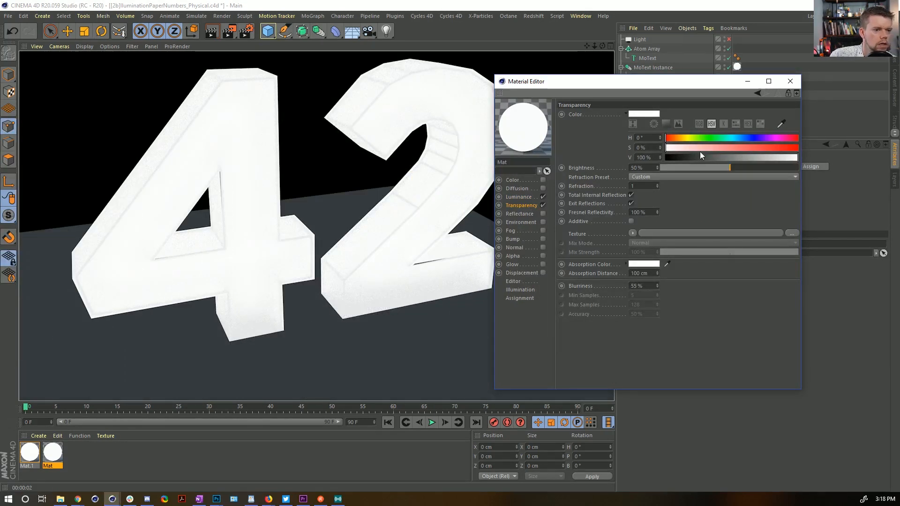
{"action": "left_click_drag", "start_coordinate": [735, 170], "coordinate": [783, 170]}
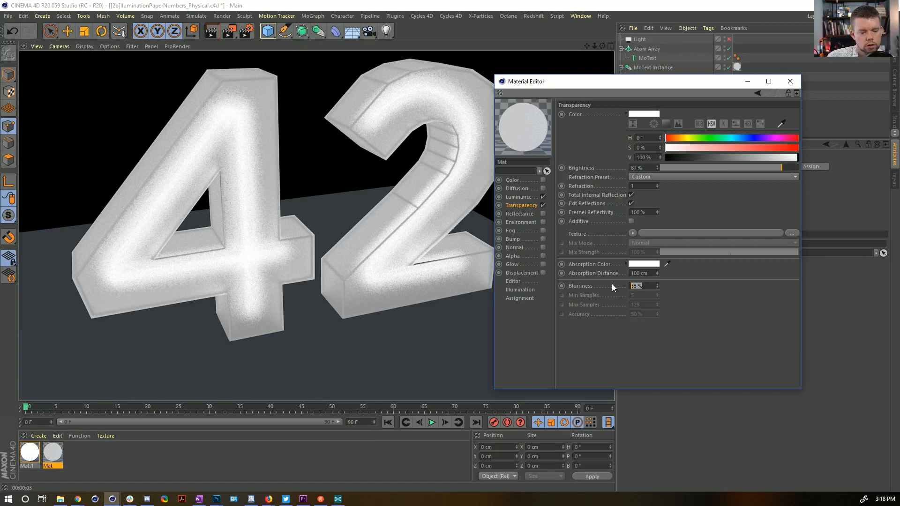
{"action": "type", "text": "5"}
{"action": "key", "text": "Return"}
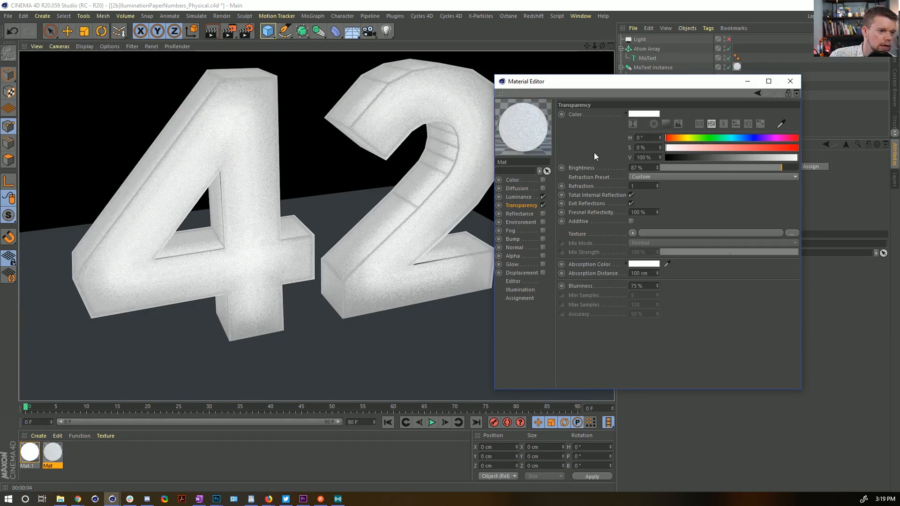
Step: Enable the Color channel in the numbers' outer material
{"action": "left_click", "coordinate": [543, 180]}
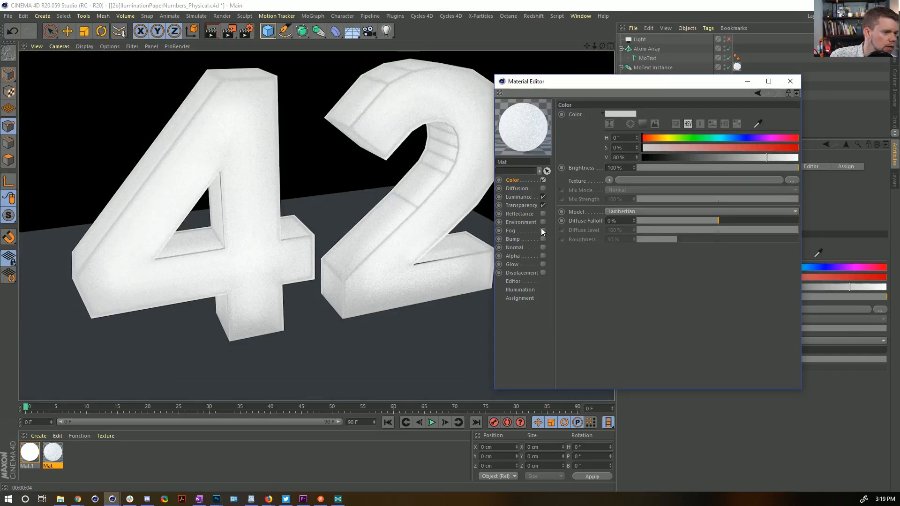
Step: Enable the Reflectance channel of the material Mat
{"action": "left_click", "coordinate": [543, 214]}
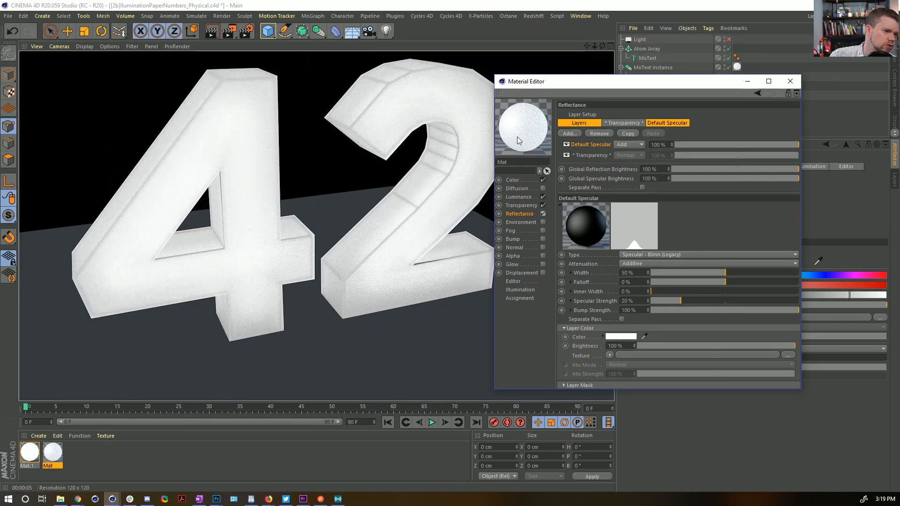
{"action": "left_click_drag", "start_coordinate": [519, 140], "coordinate": [438, 137]}
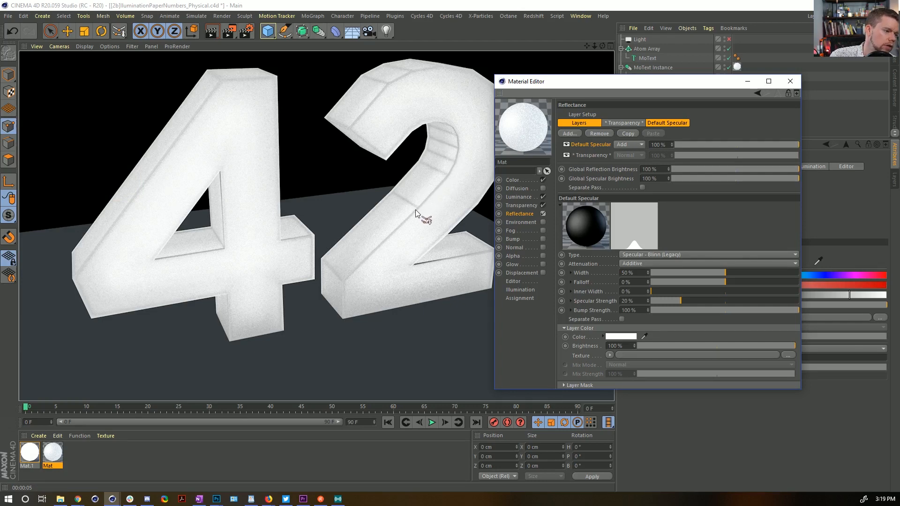
{"action": "left_click_drag", "start_coordinate": [397, 91], "coordinate": [370, 194]}
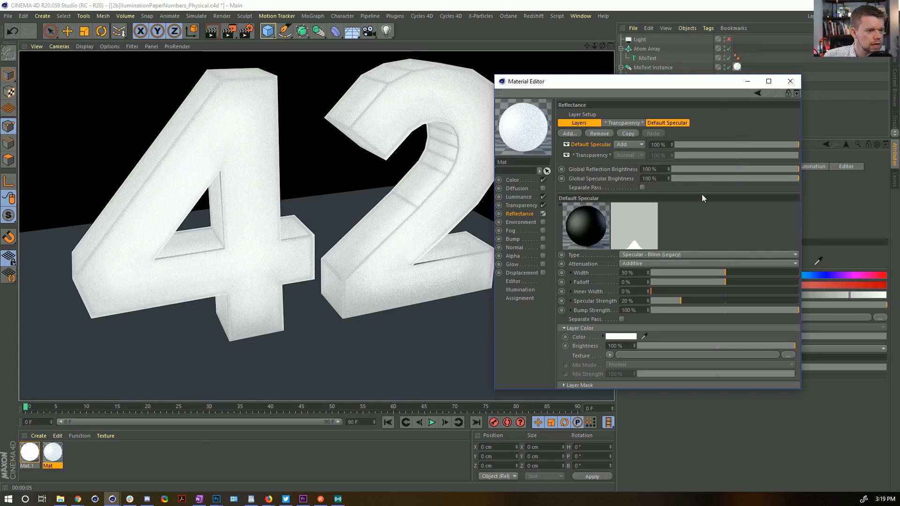
Step: Check the reference photo of the glowing numbers in the browser, and set Mat's transparency blurriness to 66%
{"action": "left_click", "coordinate": [515, 206]}
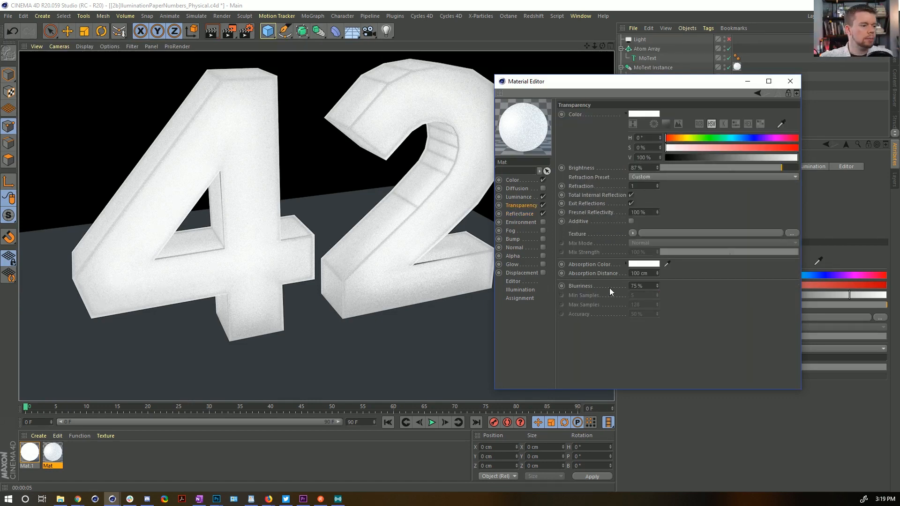
{"action": "left_click_drag", "start_coordinate": [899, 66], "coordinate": [533, 28]}
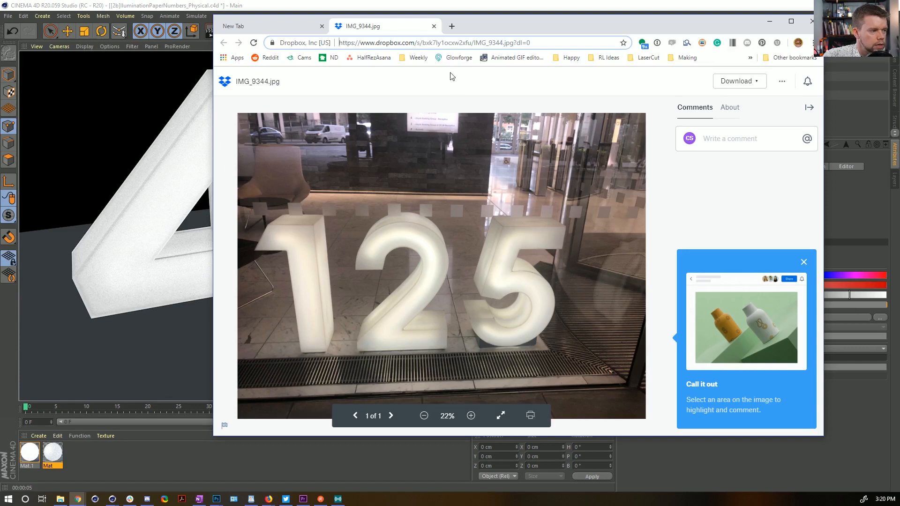
{"action": "left_click", "coordinate": [524, 7]}
{"action": "left_click_drag", "start_coordinate": [645, 287], "coordinate": [572, 281]}
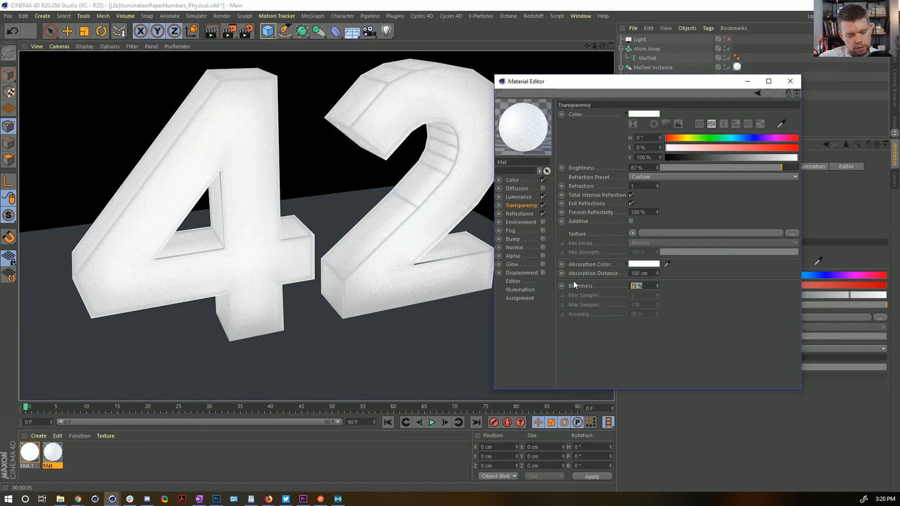
{"action": "type", "text": "66"}
{"action": "key", "text": "Return"}
{"action": "key", "text": "ctrl+r"}
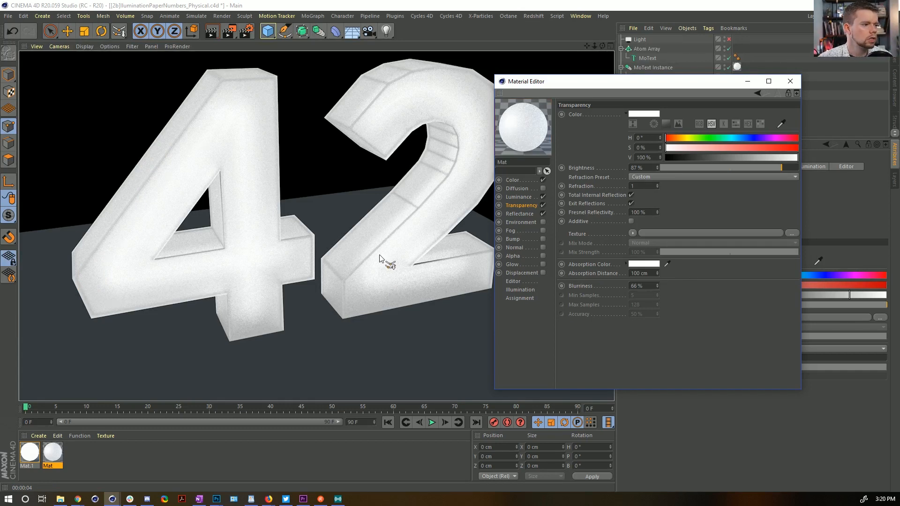
Step: Create a new material and assign it to the Connect object
{"action": "left_click", "coordinate": [426, 28]}
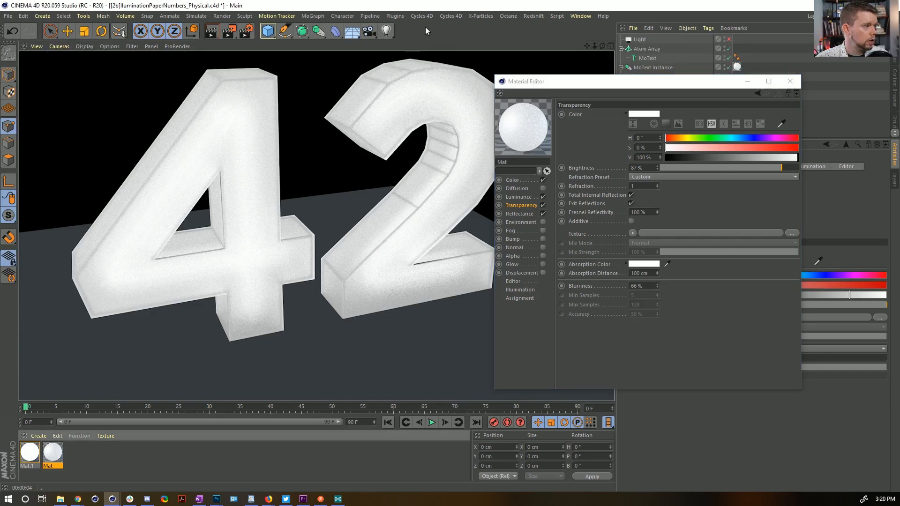
{"action": "key", "text": "a"}
{"action": "double_click", "coordinate": [89, 466]}
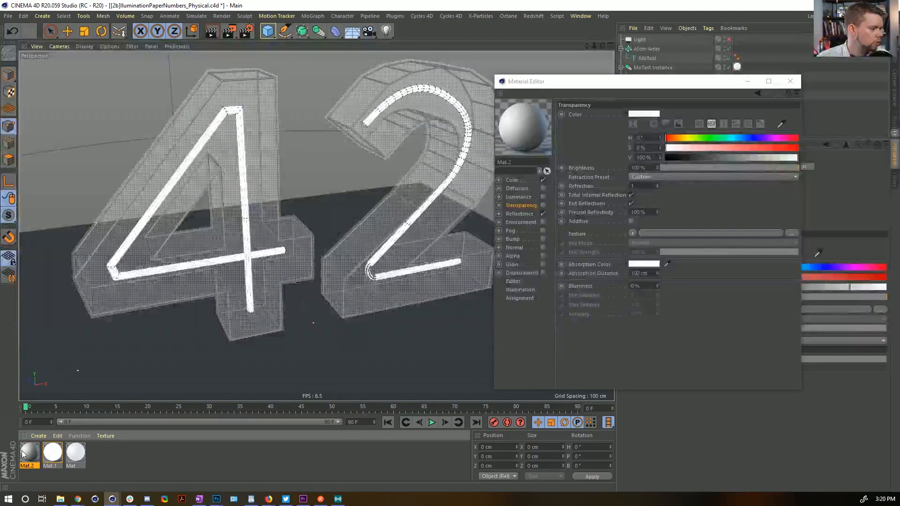
{"action": "left_click_drag", "start_coordinate": [712, 86], "coordinate": [664, 202]}
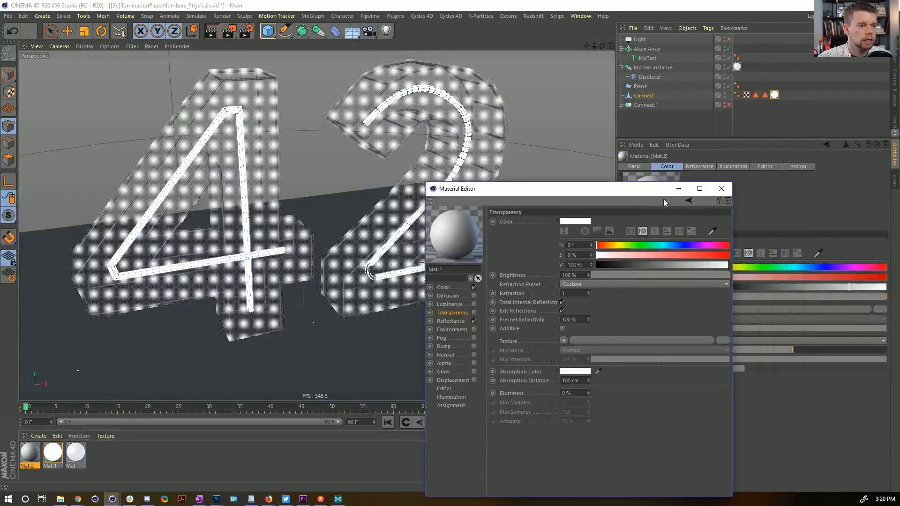
{"action": "left_click", "coordinate": [32, 456]}
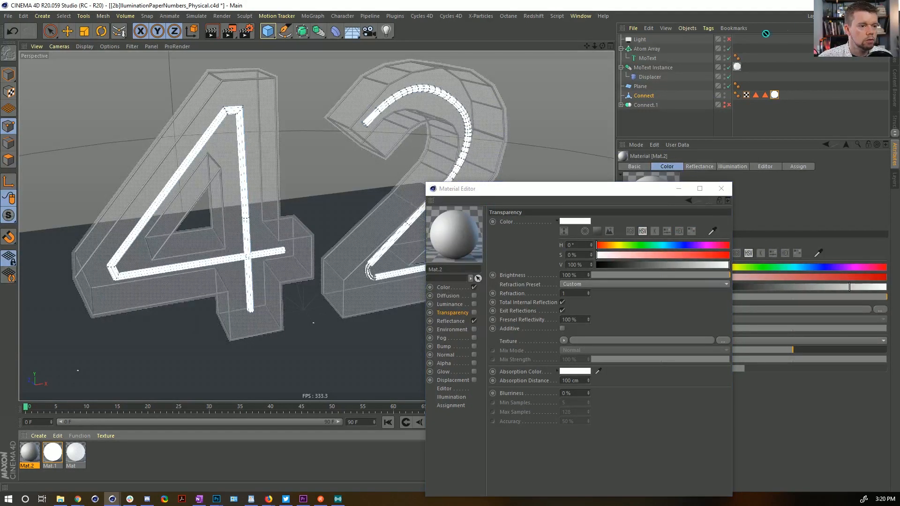
{"action": "left_click_drag", "start_coordinate": [649, 97], "coordinate": [650, 97]}
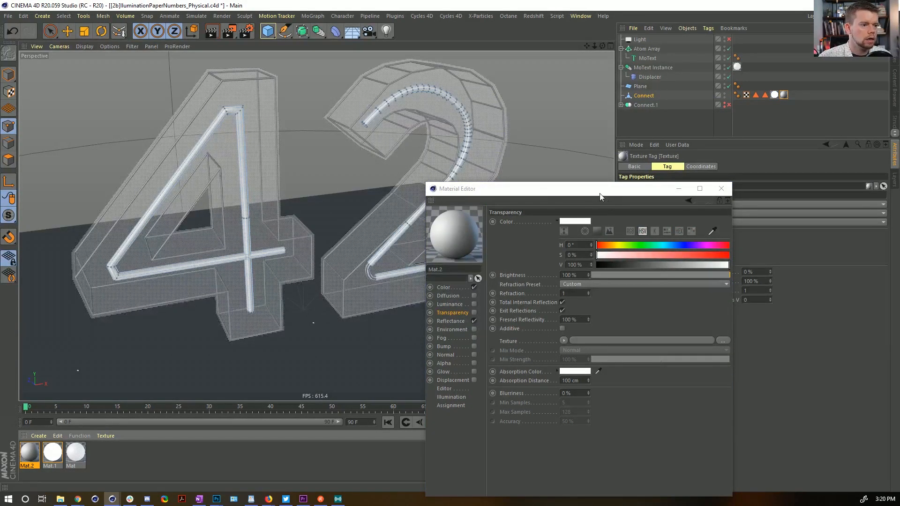
Step: Make the new material Mat.2 self-illuminating by enabling Luminance and disabling its Color and Reflectance channels
{"action": "left_click_drag", "start_coordinate": [599, 194], "coordinate": [592, 62]}
{"action": "left_click", "coordinate": [465, 190]}
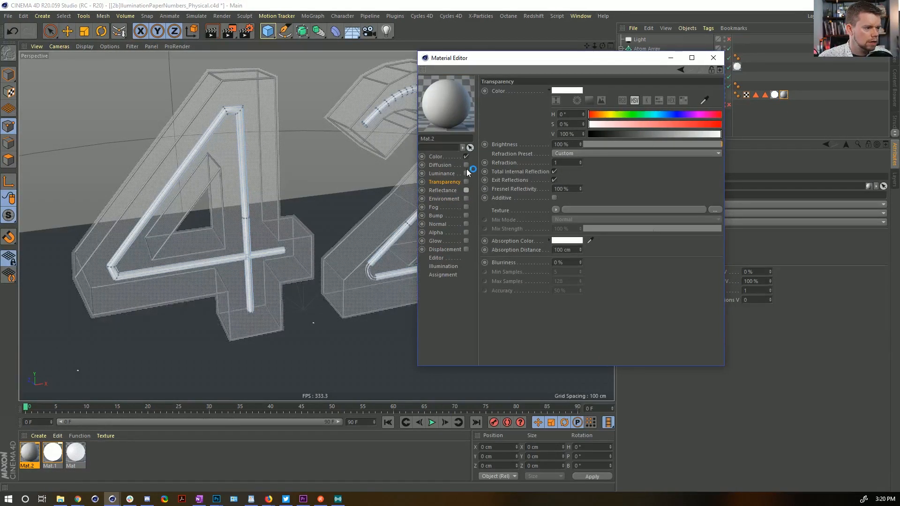
{"action": "left_click", "coordinate": [465, 173]}
{"action": "left_click", "coordinate": [466, 157]}
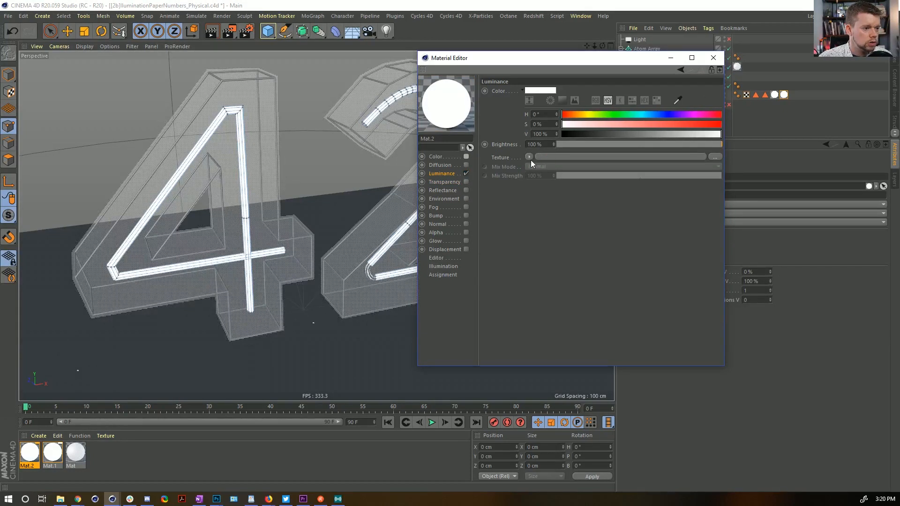
Step: Load an Ambient Occlusion shader as the luminance texture of Mat.2 and render the view
{"action": "left_click", "coordinate": [529, 157]}
{"action": "mouse_move", "coordinate": [542, 347]}
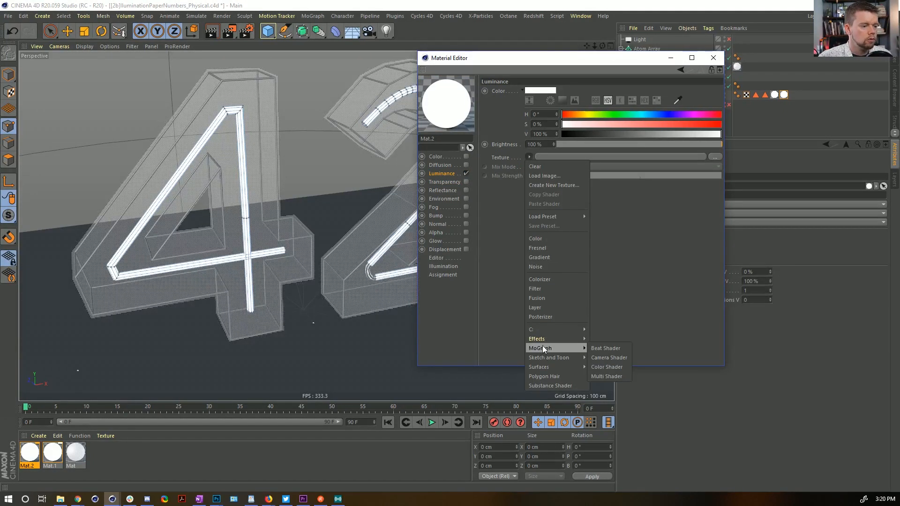
{"action": "left_click", "coordinate": [625, 299]}
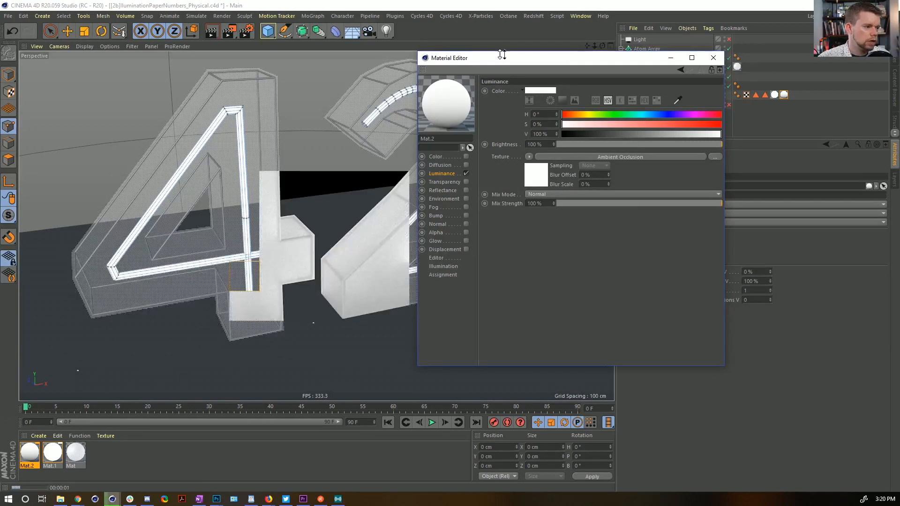
{"action": "left_click_drag", "start_coordinate": [502, 55], "coordinate": [547, 241]}
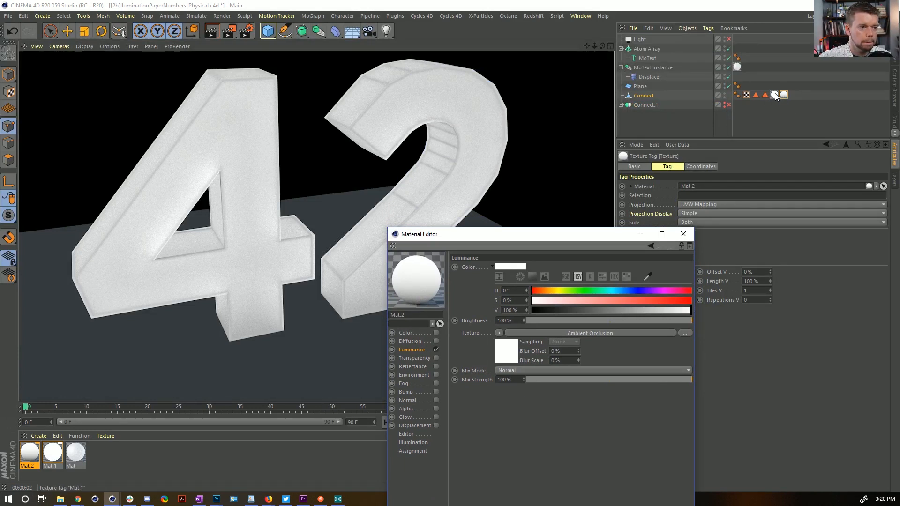
Step: Move the Mat.1 texture tag from Connect to Connect.1 and set Mat.2's luminance color to pure red
{"action": "left_click_drag", "start_coordinate": [776, 96], "coordinate": [737, 105]}
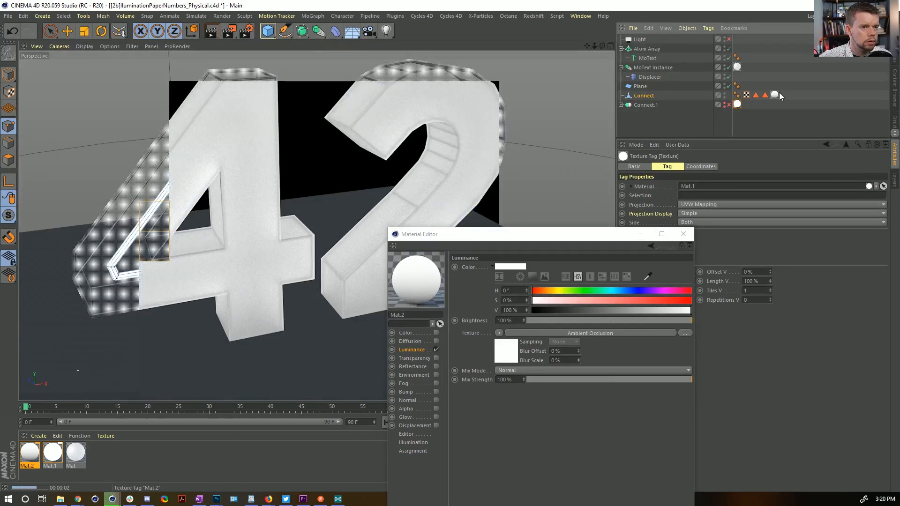
{"action": "left_click", "coordinate": [34, 456]}
{"action": "left_click", "coordinate": [415, 314]}
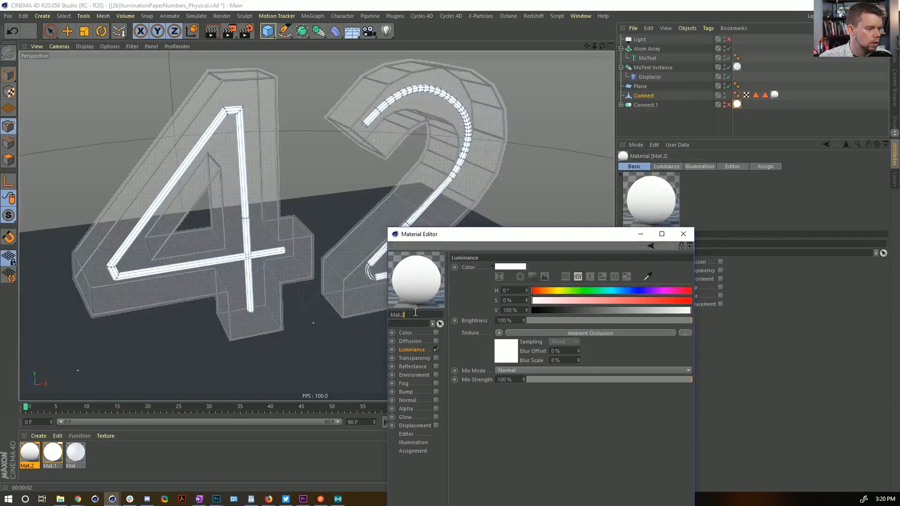
{"action": "left_click_drag", "start_coordinate": [561, 301], "coordinate": [812, 323]}
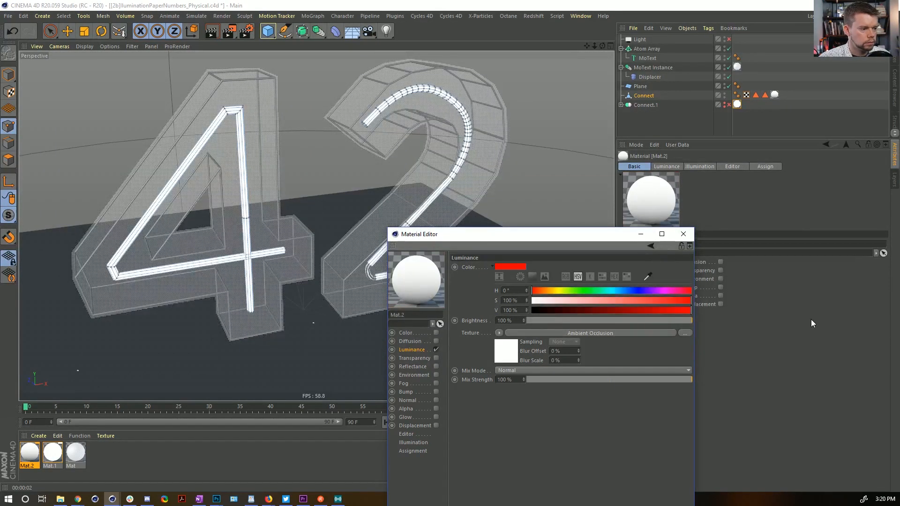
{"action": "left_click_drag", "start_coordinate": [554, 379], "coordinate": [805, 142]}
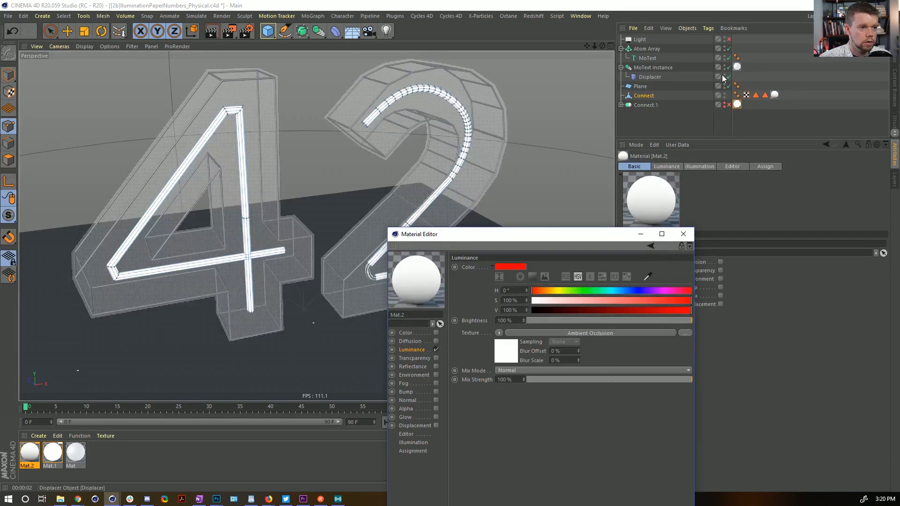
Step: Replace the MoText Instance's material with the Mat.2 tag from Connect, and return the Mat.1 tag to Connect
{"action": "left_click", "coordinate": [667, 66]}
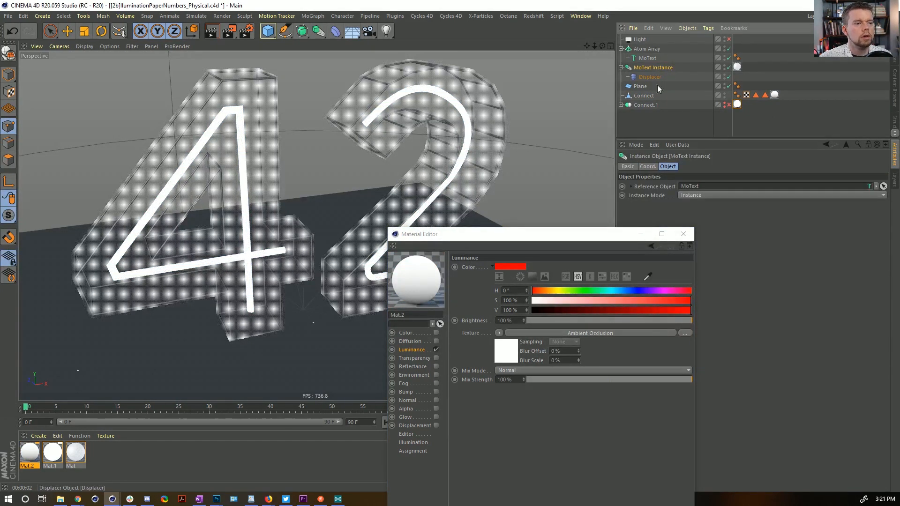
{"action": "left_click", "coordinate": [642, 96]}
{"action": "left_click_drag", "start_coordinate": [772, 81], "coordinate": [745, 67]}
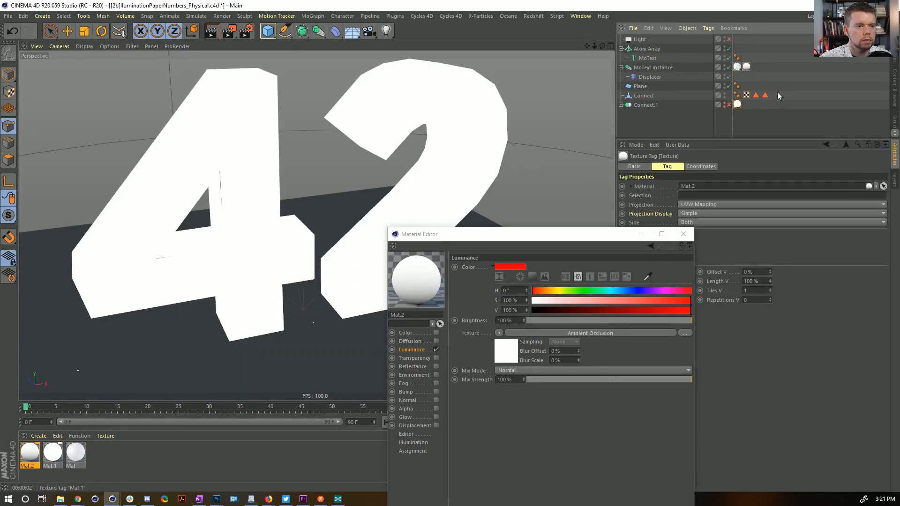
{"action": "left_click_drag", "start_coordinate": [777, 93], "coordinate": [776, 94]}
{"action": "left_click", "coordinate": [737, 68]}
{"action": "key", "text": "Delete"}
{"action": "left_click", "coordinate": [655, 65]}
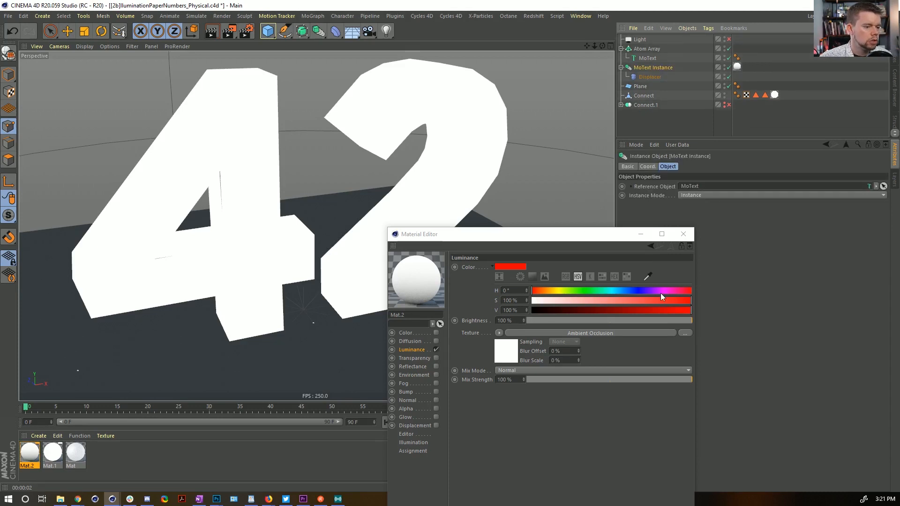
Step: Set Mat.2's luminance color to white and turn on Invert Direction in its Ambient Occlusion shader
{"action": "left_click_drag", "start_coordinate": [660, 296], "coordinate": [467, 317]}
{"action": "key", "text": "ctrl+r"}
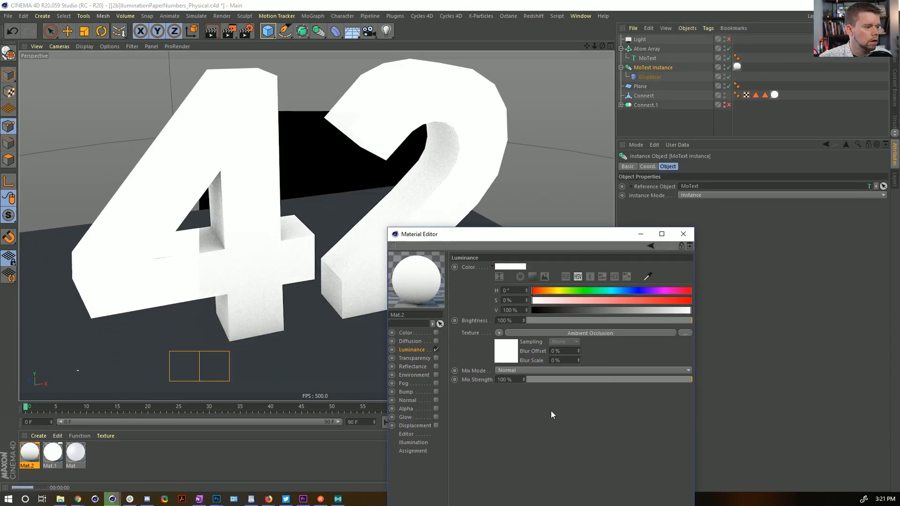
{"action": "left_click", "coordinate": [513, 332]}
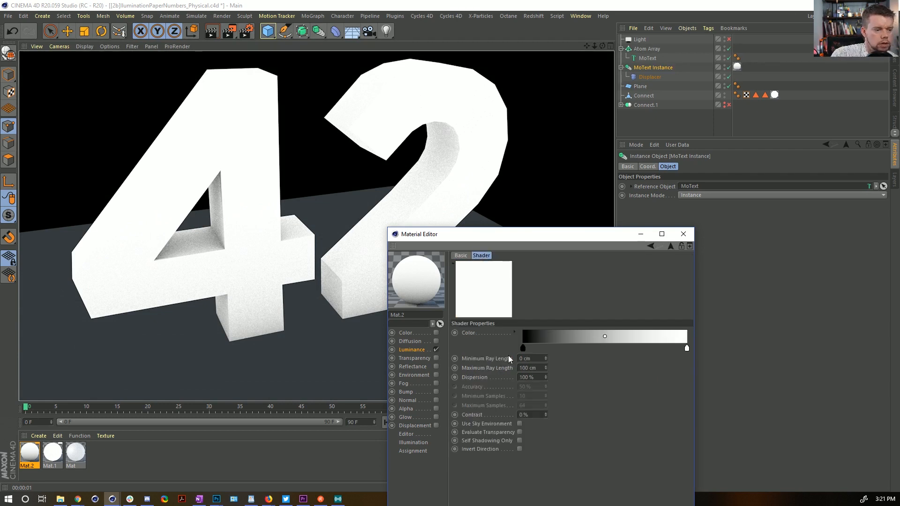
{"action": "left_click", "coordinate": [520, 449]}
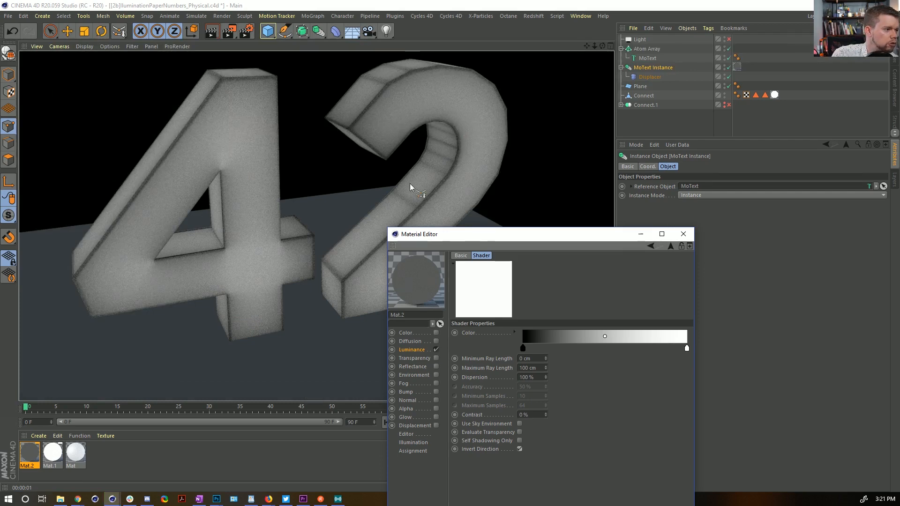
Step: Try Maximum Ray Lengths of 2220 cm and 22 cm in the Ambient Occlusion shader
{"action": "left_click_drag", "start_coordinate": [471, 234], "coordinate": [599, 168]}
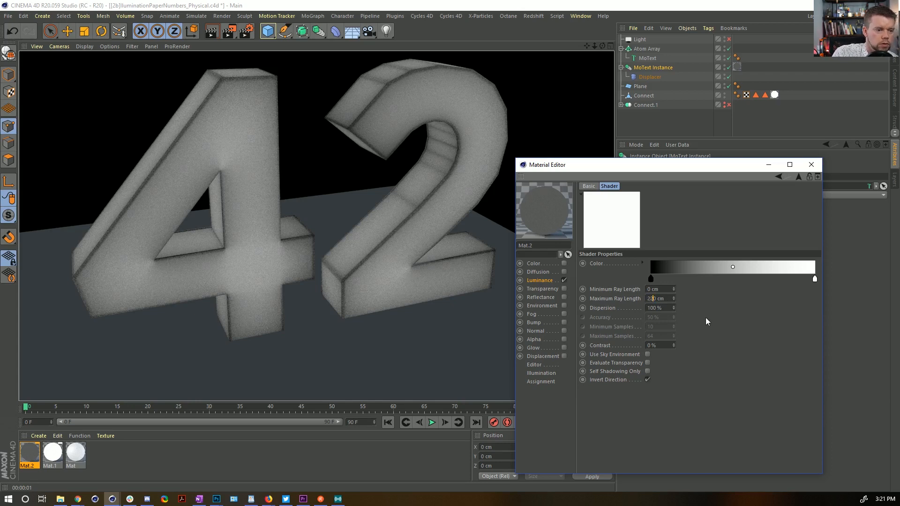
{"action": "key", "text": "Return"}
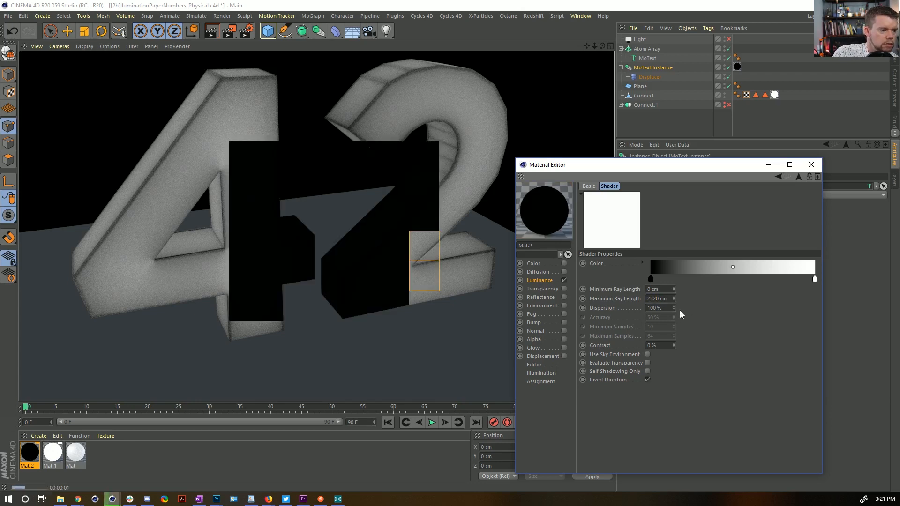
{"action": "key", "text": "ctrl+z"}
{"action": "type", "text": "22"}
{"action": "key", "text": "Return"}
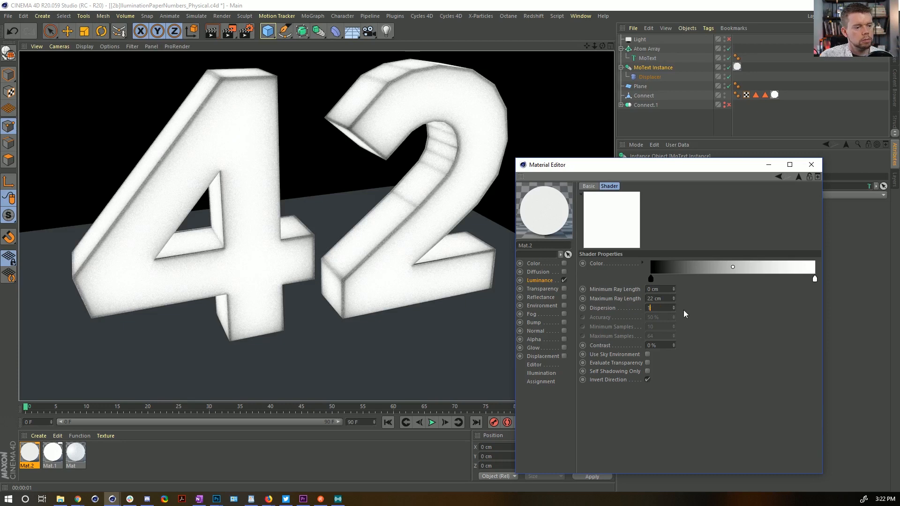
Step: Try a Dispersion of 11% in the Ambient Occlusion shader and undo it
{"action": "type", "text": "1"}
{"action": "key", "text": "Return"}
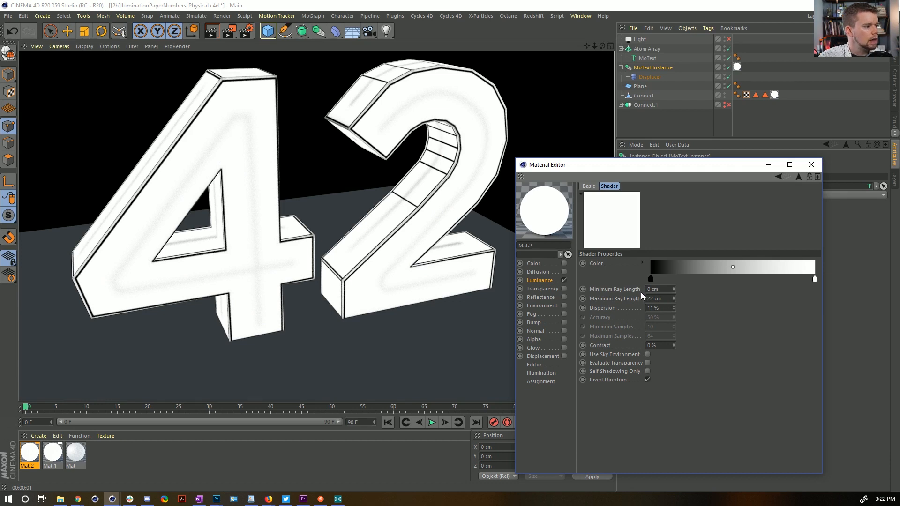
{"action": "key", "text": "ctrl+z"}
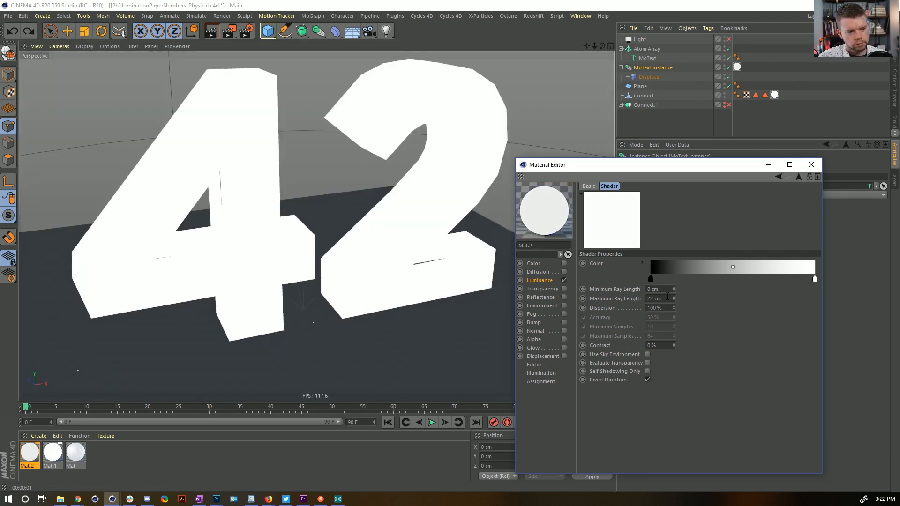
Step: Try a Maximum Ray Length of 55 cm for the ambient occlusion and set it to 111 cm
{"action": "left_click", "coordinate": [667, 299]}
{"action": "type", "text": "55"}
{"action": "key", "text": "Return"}
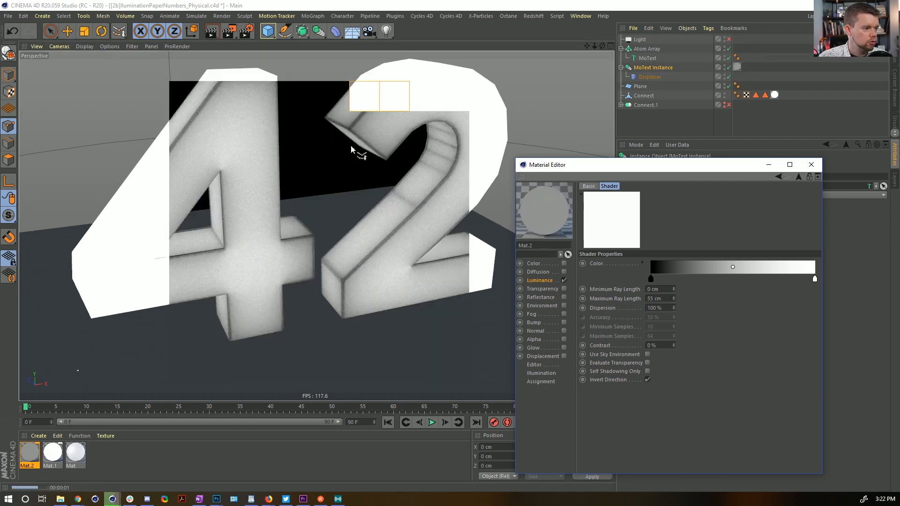
{"action": "left_click", "coordinate": [660, 298]}
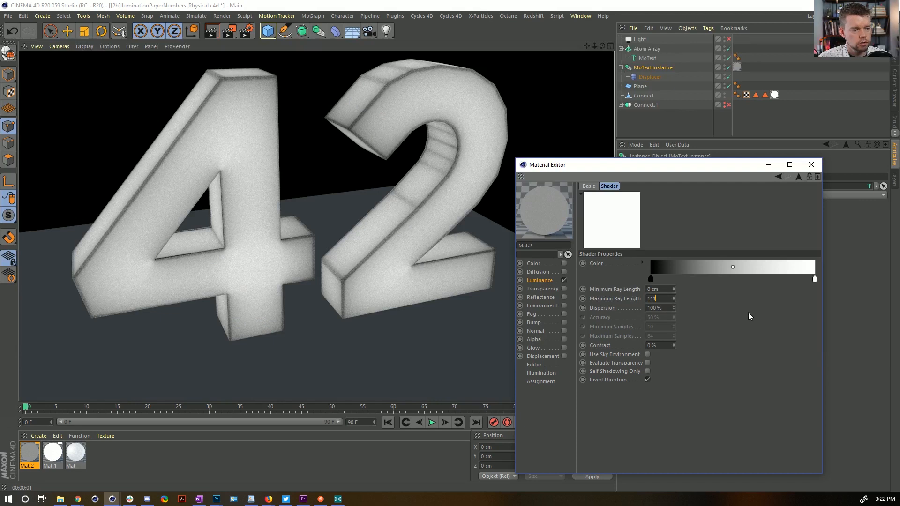
{"action": "type", "text": "111"}
{"action": "key", "text": "Return"}
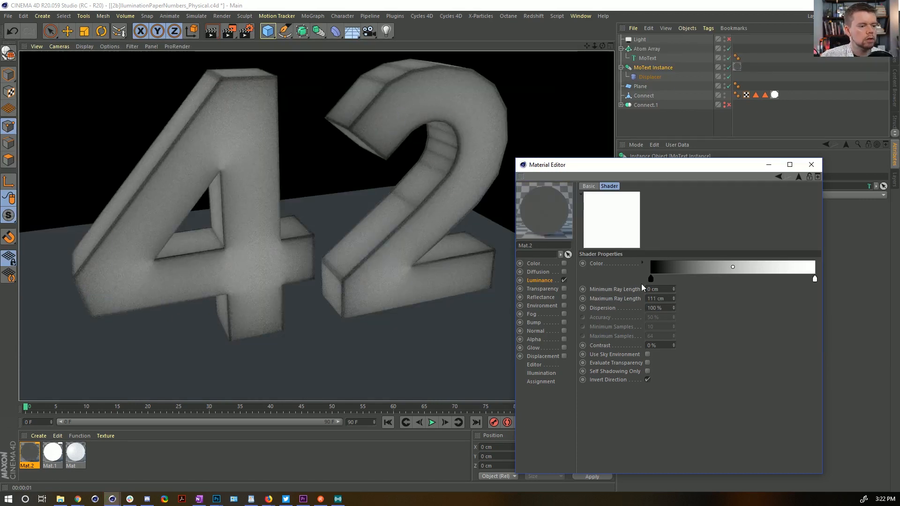
Step: Undo the last two Maximum Ray Length changes in the Ambient Occlusion shader
{"action": "key", "text": "ctrl+z"}
{"action": "key", "text": "ctrl+z"}
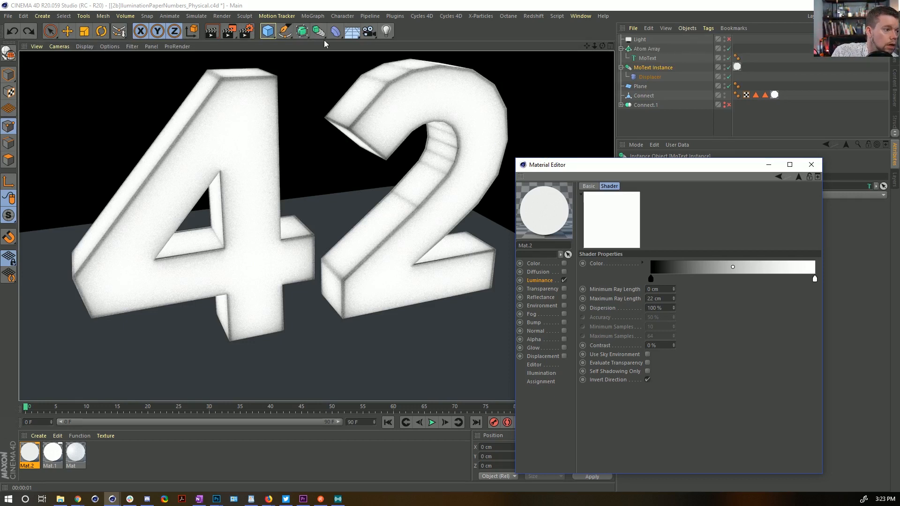
Step: Save the scene as a new version named [2c]IluminationPaperNumbers_Physical.c4d
{"action": "left_click", "coordinate": [434, 47]}
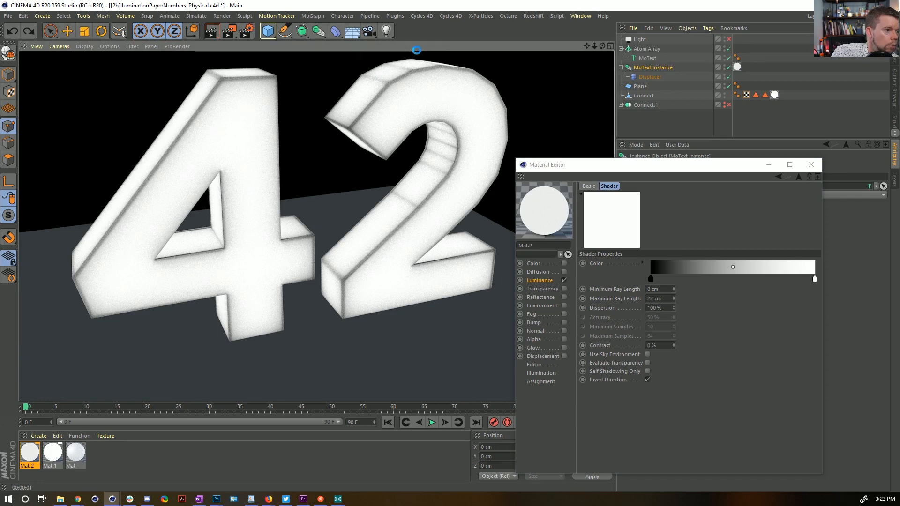
{"action": "key", "text": "ctrl+shift+s"}
{"action": "left_click", "coordinate": [74, 351]}
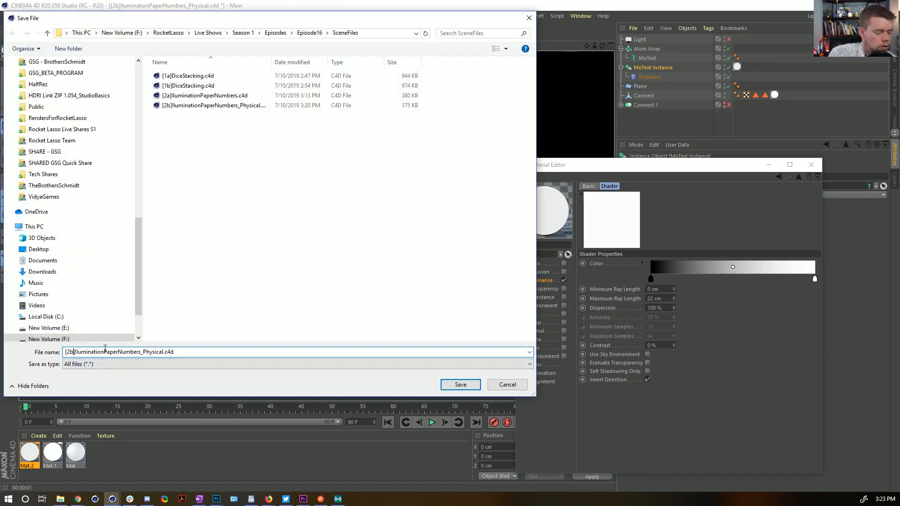
{"action": "key", "text": "BackSpace"}
{"action": "type", "text": "c"}
{"action": "key", "text": "Return"}
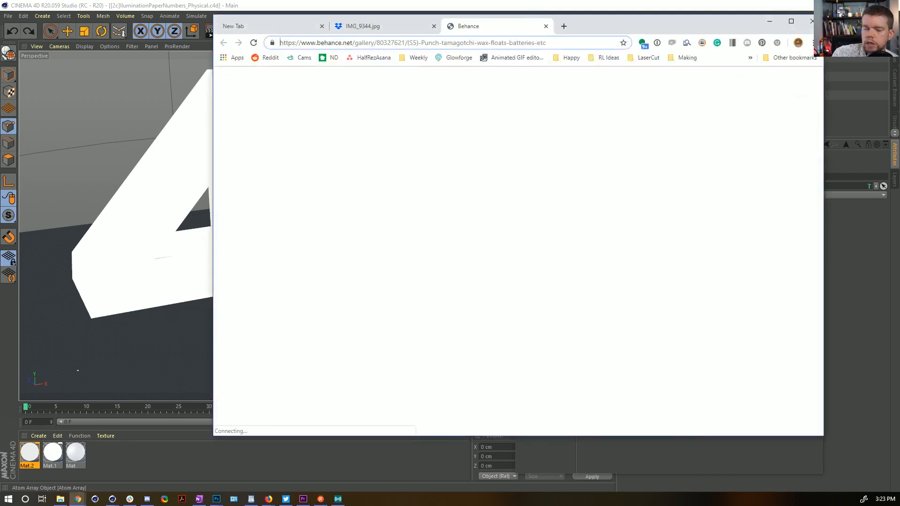
Step: Switch to the browser and look through the Behance project (S5) Punch, tamagotchi, wax, floats, batteries, etc. for reference images
{"action": "scroll", "coordinate": [483, 268], "scroll_direction": "down", "scroll_amount": 2}
{"action": "scroll", "coordinate": [484, 268], "scroll_direction": "down", "scroll_amount": 2}
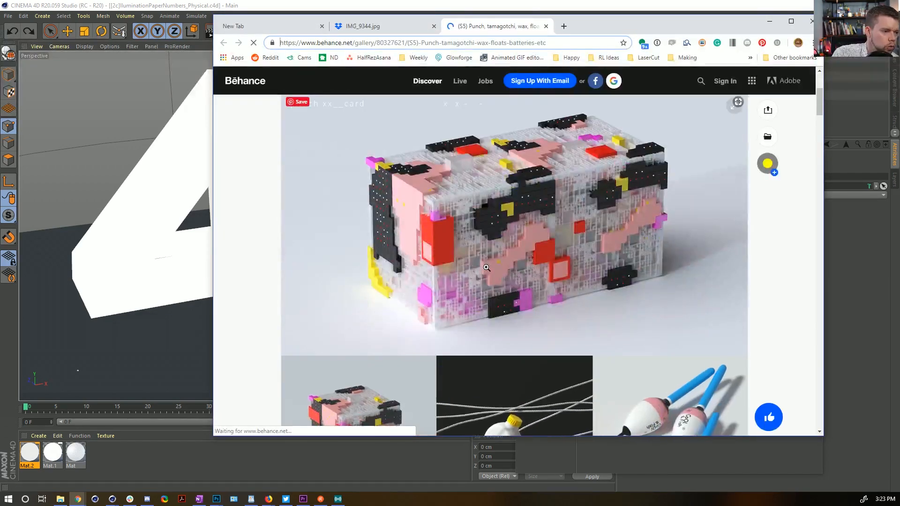
{"action": "scroll", "coordinate": [490, 279], "scroll_direction": "down", "scroll_amount": 5}
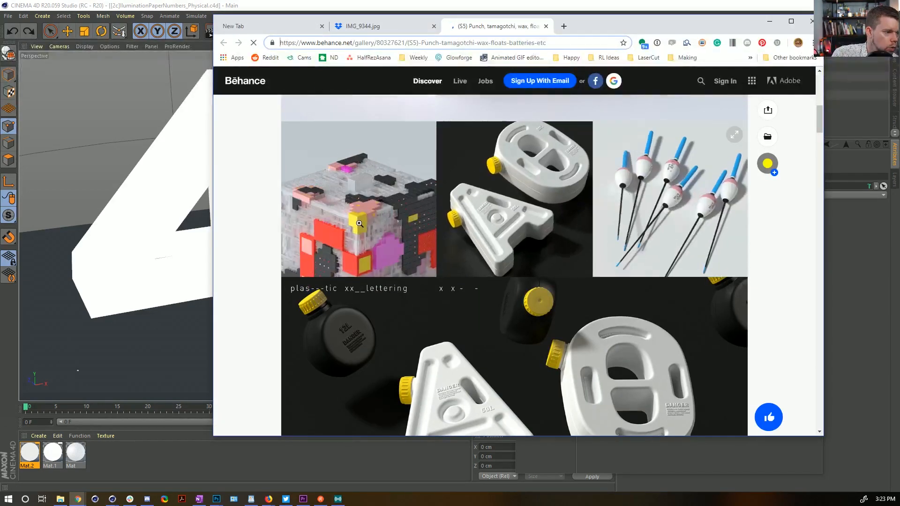
{"action": "scroll", "coordinate": [492, 283], "scroll_direction": "down", "scroll_amount": 2}
{"action": "scroll", "coordinate": [359, 224], "scroll_direction": "up", "scroll_amount": 2}
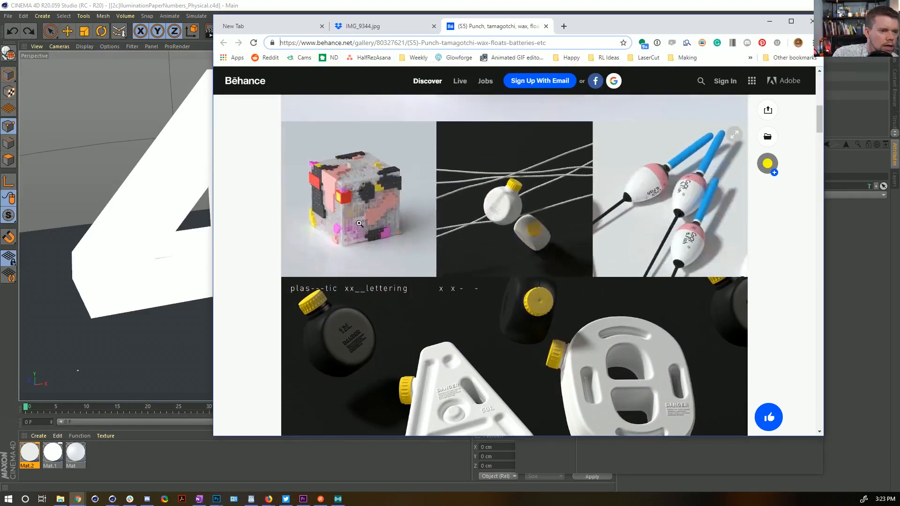
{"action": "scroll", "coordinate": [347, 253], "scroll_direction": "down", "scroll_amount": 11}
{"action": "scroll", "coordinate": [335, 280], "scroll_direction": "down", "scroll_amount": 15}
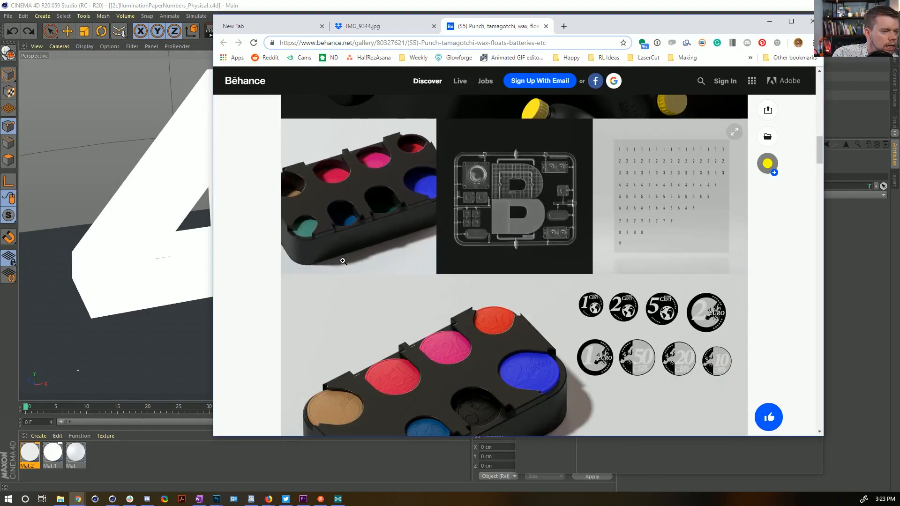
{"action": "scroll", "coordinate": [356, 255], "scroll_direction": "down", "scroll_amount": 20}
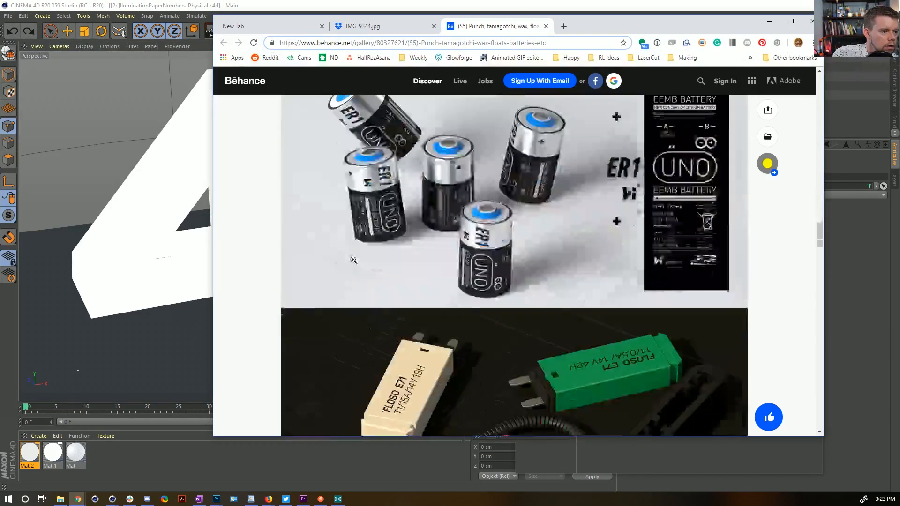
{"action": "scroll", "coordinate": [366, 252], "scroll_direction": "up", "scroll_amount": 20}
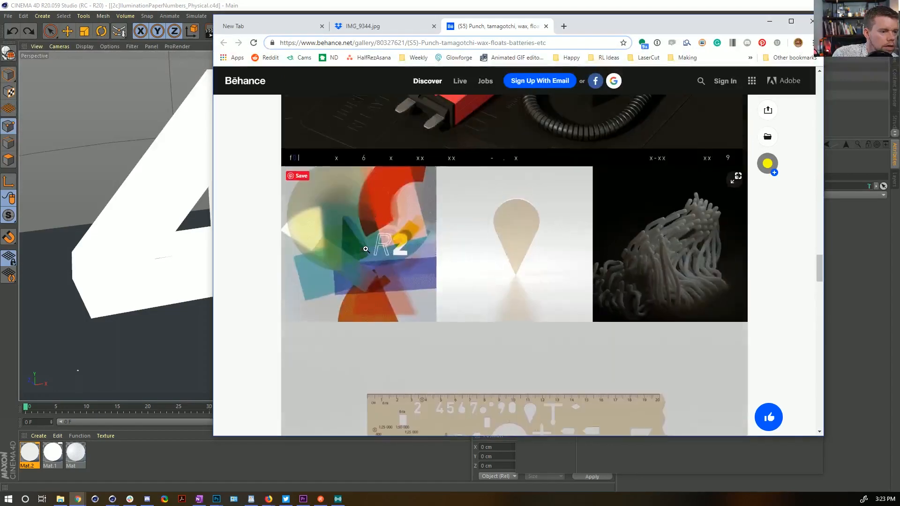
{"action": "scroll", "coordinate": [378, 252], "scroll_direction": "up", "scroll_amount": 20}
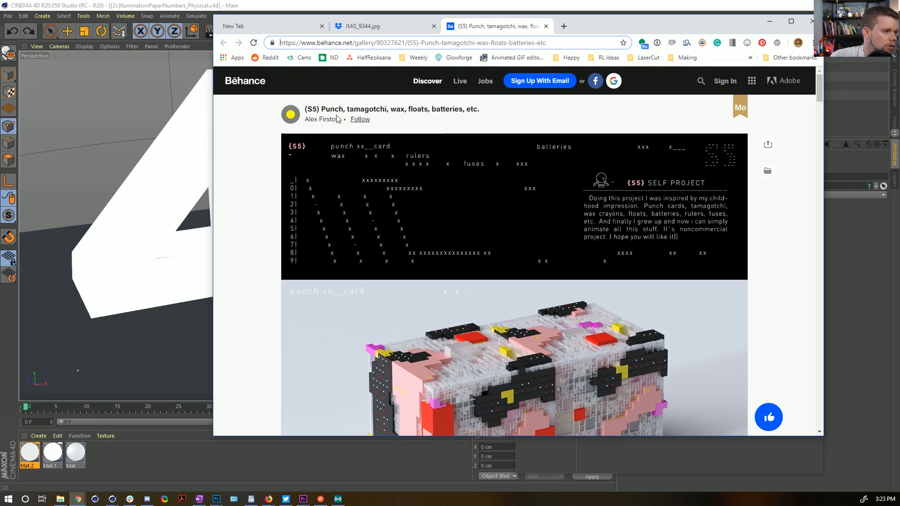
{"action": "scroll", "coordinate": [345, 195], "scroll_direction": "down", "scroll_amount": 5}
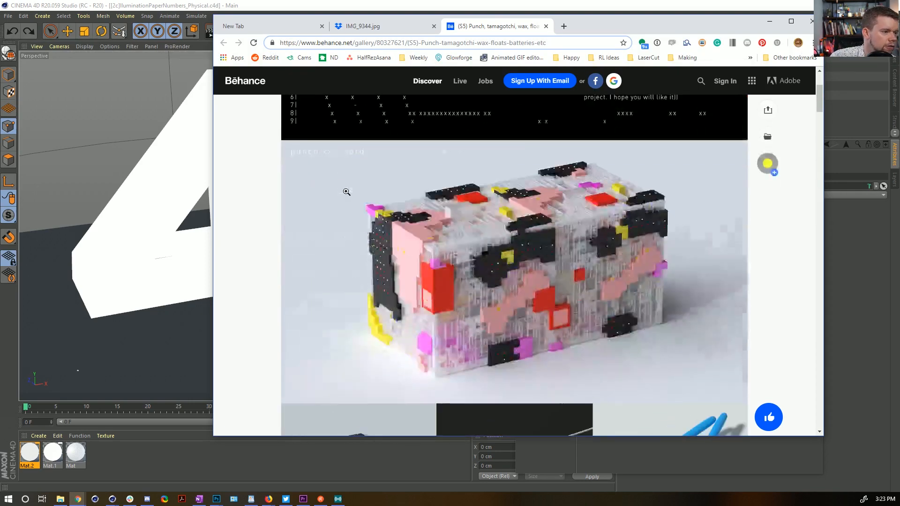
{"action": "scroll", "coordinate": [446, 199], "scroll_direction": "down", "scroll_amount": 3}
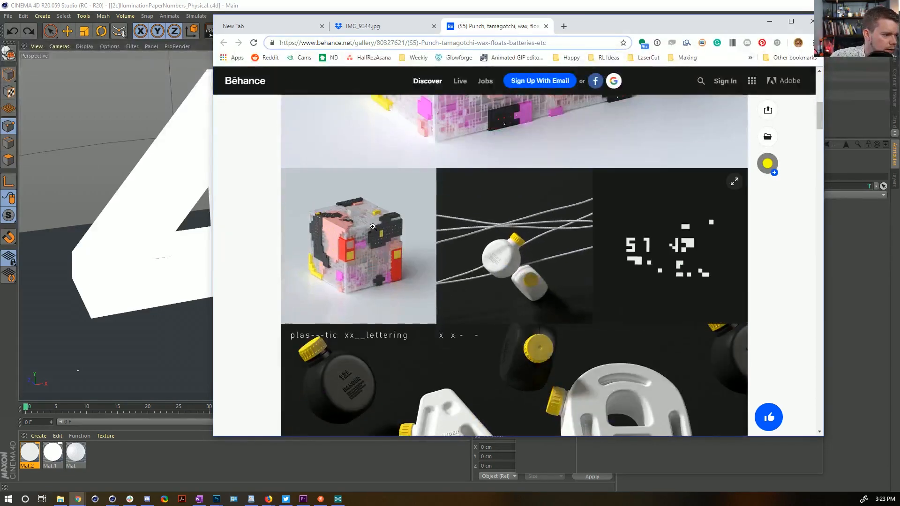
Step: Examine the enlarged punch card image of the block-built translucent box, comparing it with the project's title image, and close the enlarged view
{"action": "left_click", "coordinate": [355, 228]}
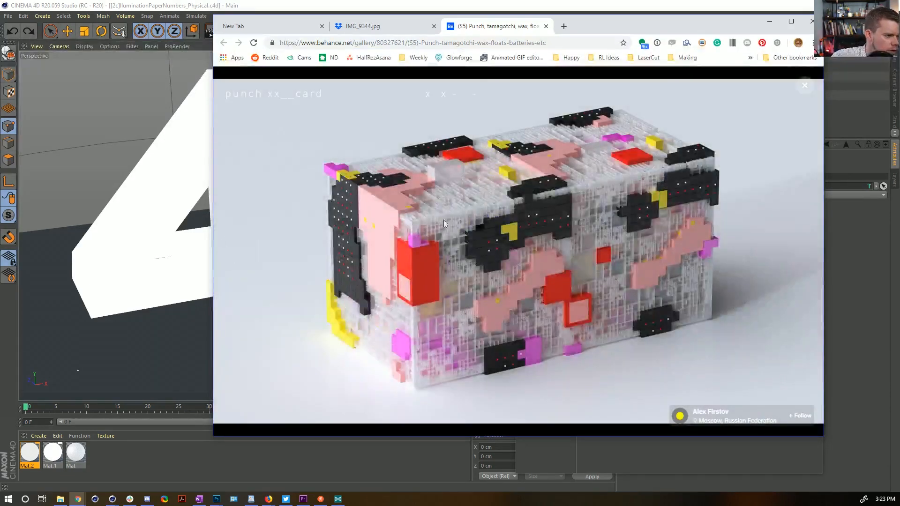
{"action": "left_click", "coordinate": [229, 260]}
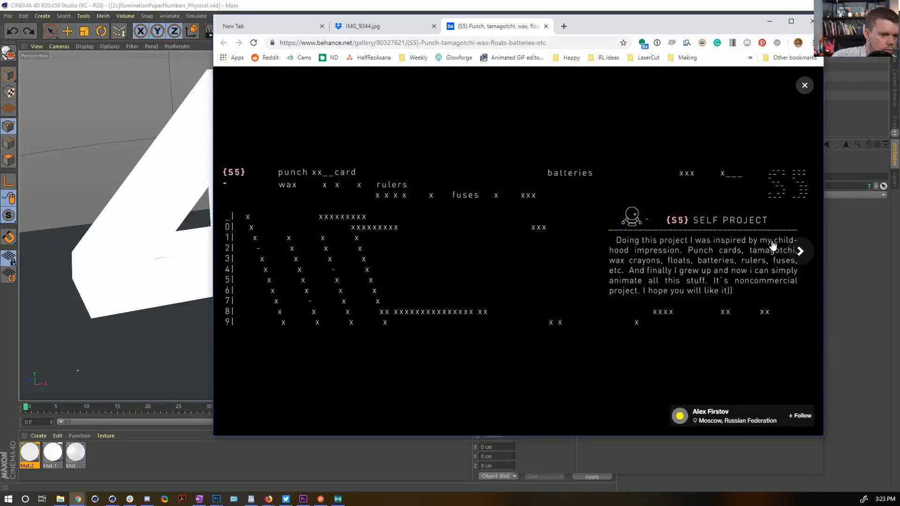
{"action": "left_click", "coordinate": [797, 252]}
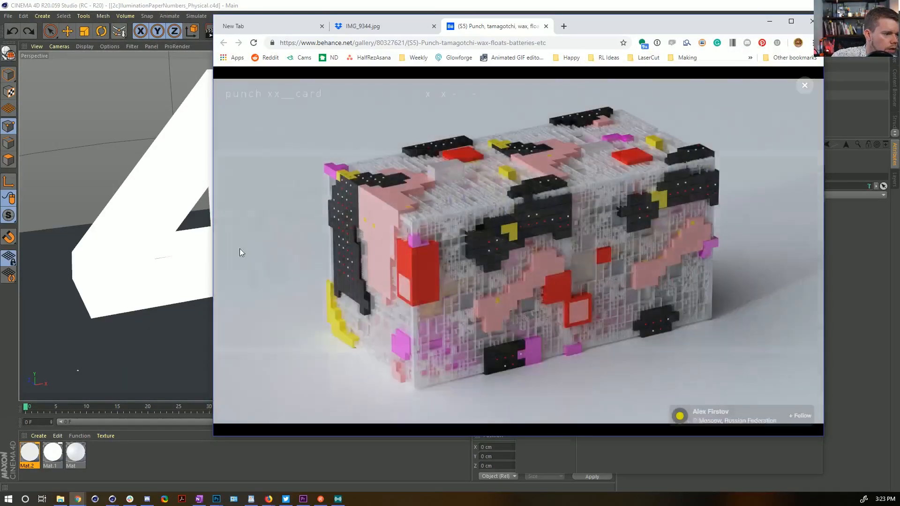
{"action": "left_click", "coordinate": [240, 248]}
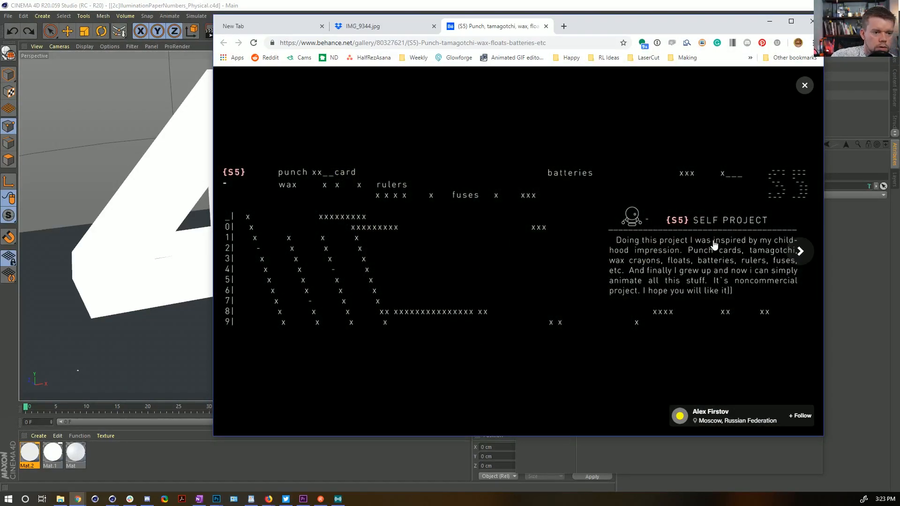
{"action": "left_click", "coordinate": [802, 255]}
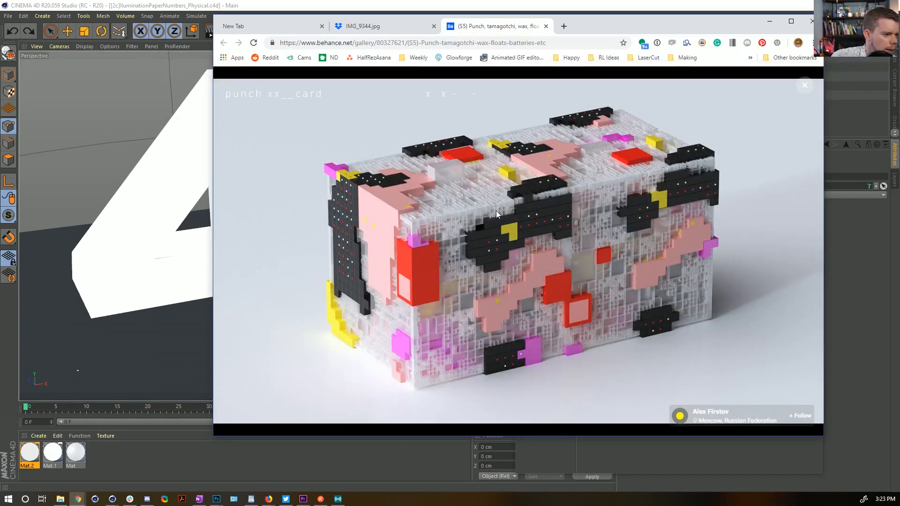
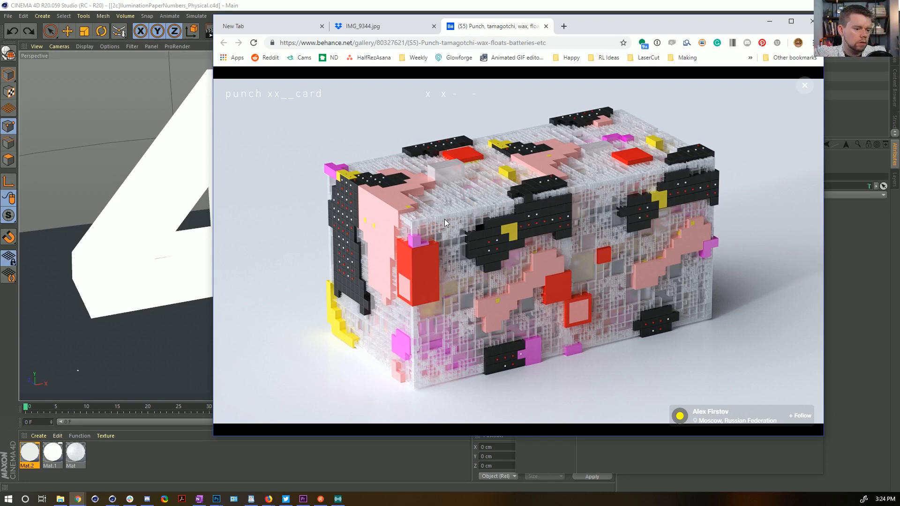
{"action": "key", "text": "Escape"}
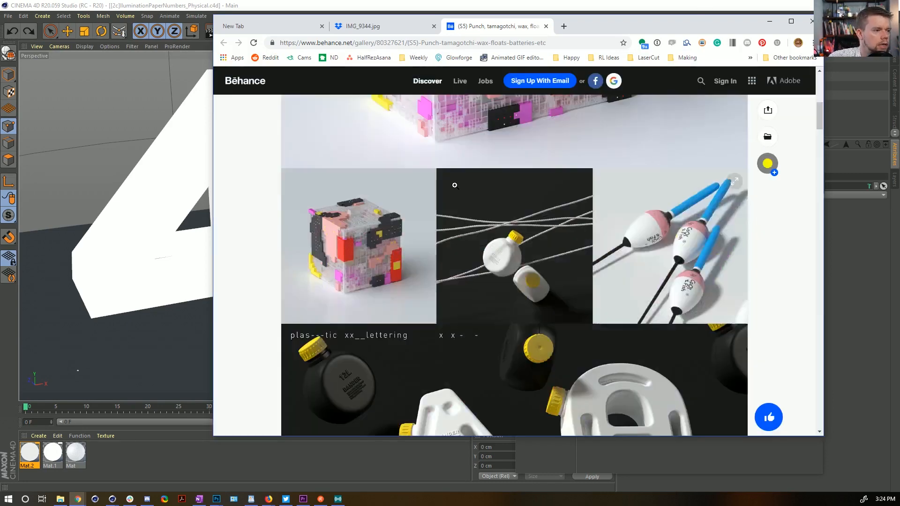
Step: Look over the Behance project from its title to the closing section and return to the punch card box image
{"action": "scroll", "coordinate": [438, 180], "scroll_direction": "up", "scroll_amount": 10}
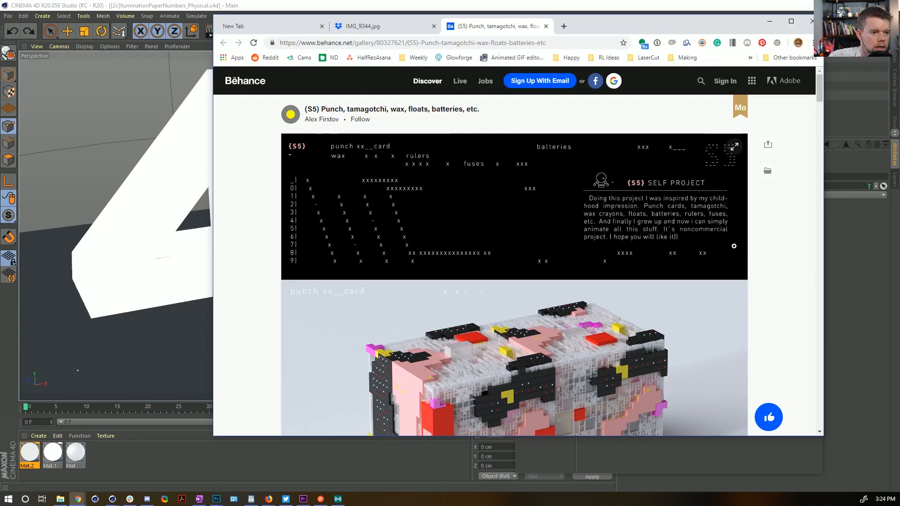
{"action": "scroll", "coordinate": [733, 246], "scroll_direction": "down", "scroll_amount": 10}
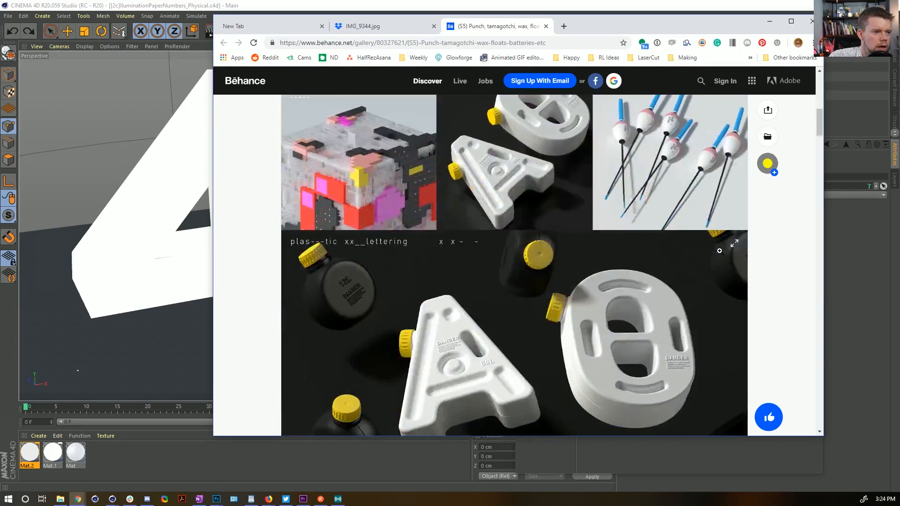
{"action": "scroll", "coordinate": [718, 250], "scroll_direction": "down", "scroll_amount": 5}
{"action": "scroll", "coordinate": [693, 258], "scroll_direction": "down", "scroll_amount": 5}
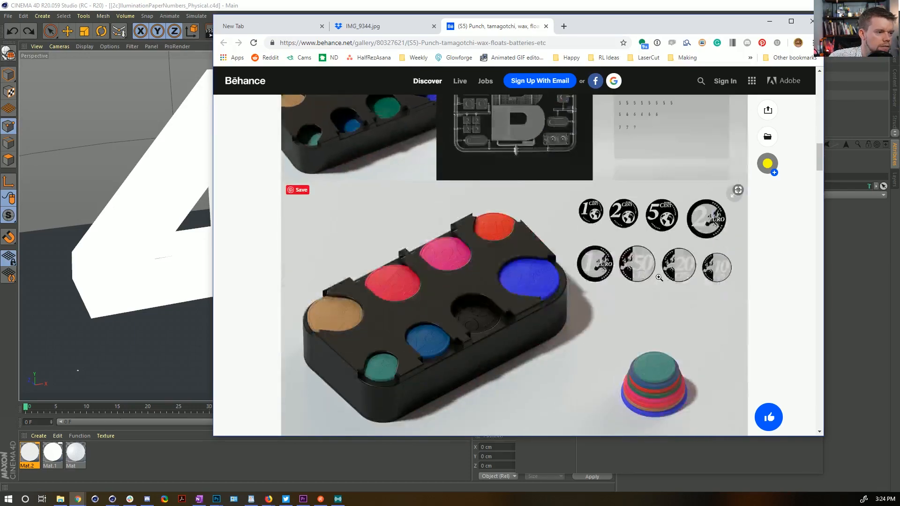
{"action": "scroll", "coordinate": [666, 265], "scroll_direction": "down", "scroll_amount": 15}
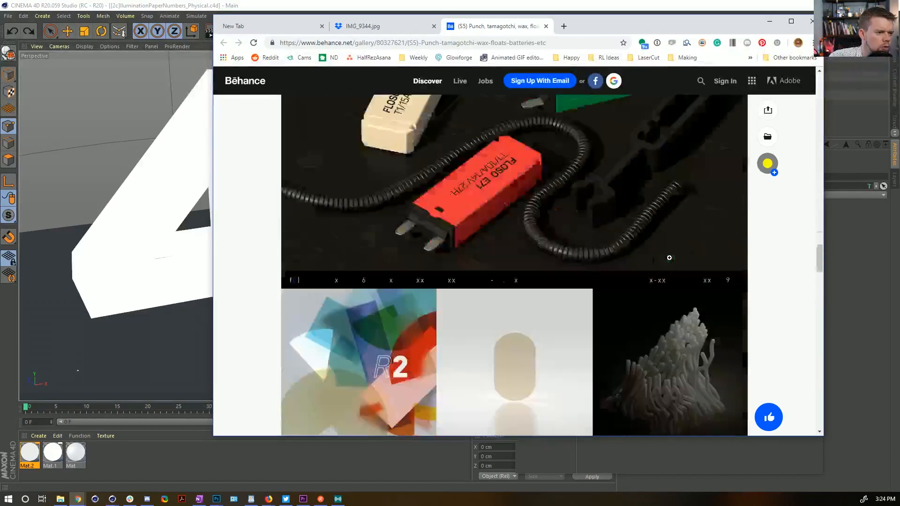
{"action": "scroll", "coordinate": [670, 258], "scroll_direction": "down", "scroll_amount": 15}
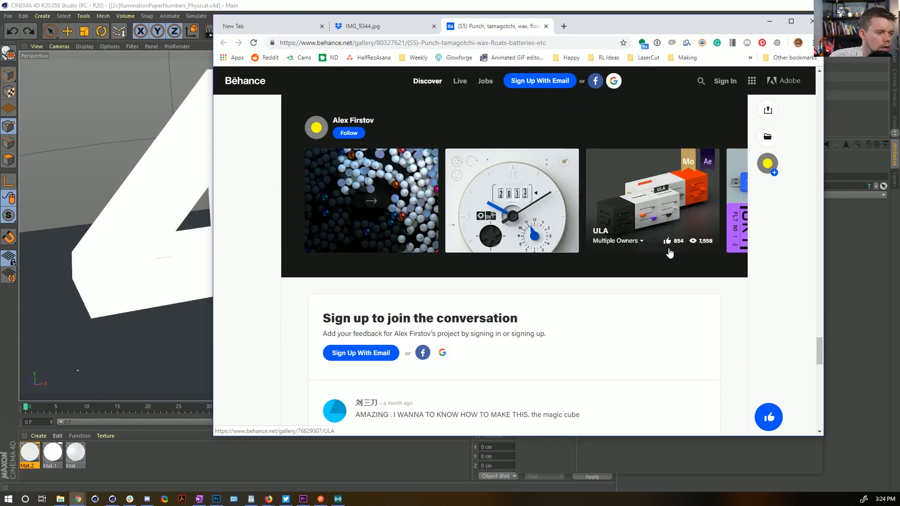
{"action": "scroll", "coordinate": [669, 253], "scroll_direction": "down", "scroll_amount": 6}
{"action": "scroll", "coordinate": [668, 249], "scroll_direction": "up", "scroll_amount": 14}
{"action": "scroll", "coordinate": [668, 249], "scroll_direction": "down", "scroll_amount": 3}
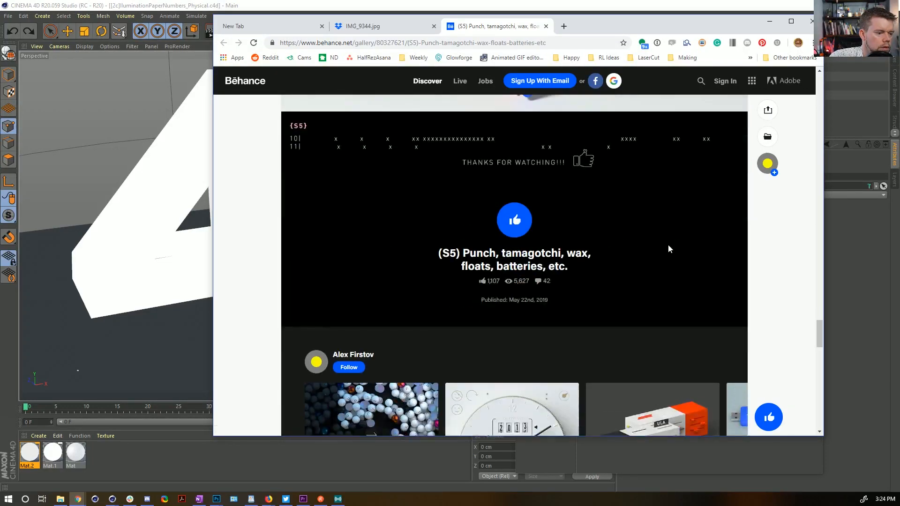
{"action": "scroll", "coordinate": [669, 248], "scroll_direction": "up", "scroll_amount": 10}
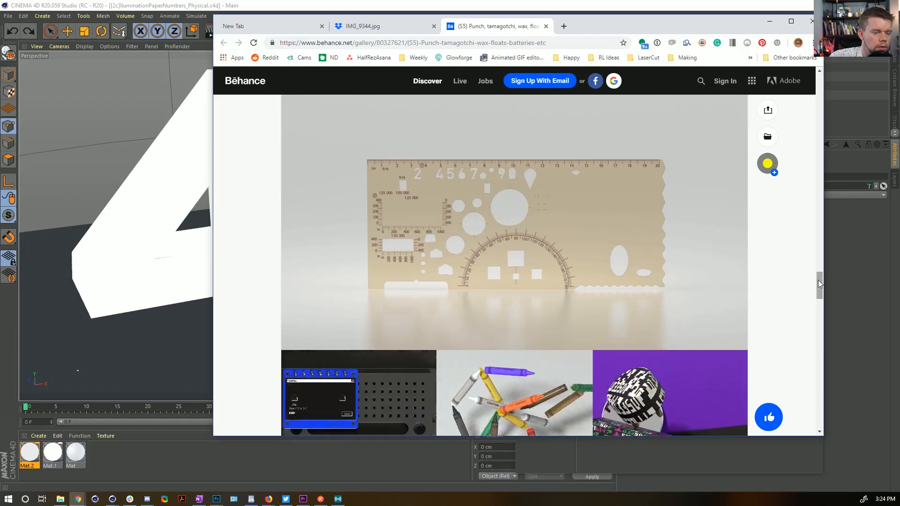
{"action": "left_click_drag", "start_coordinate": [818, 283], "coordinate": [818, 85]}
{"action": "scroll", "coordinate": [412, 256], "scroll_direction": "down", "scroll_amount": 3}
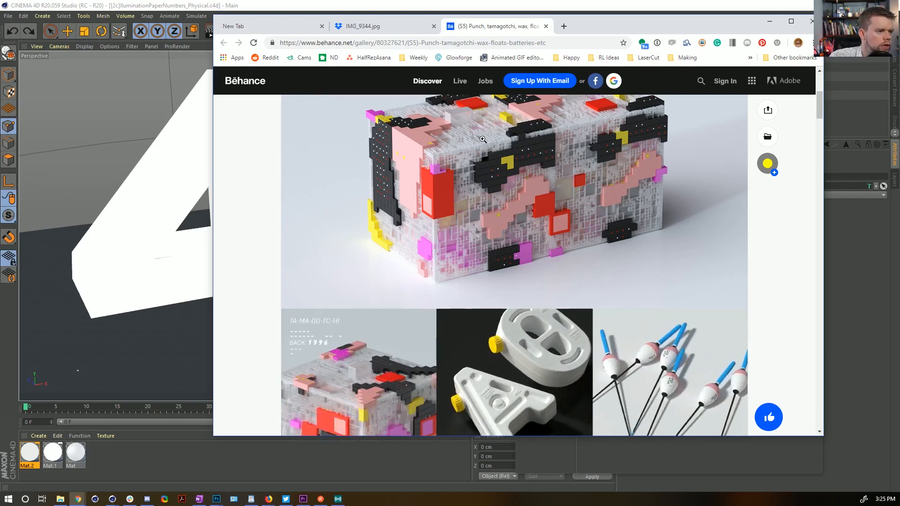
Step: Switch back to Cinema 4D, start a new scene, add a cube and close the Material Editor
{"action": "left_click", "coordinate": [352, 12]}
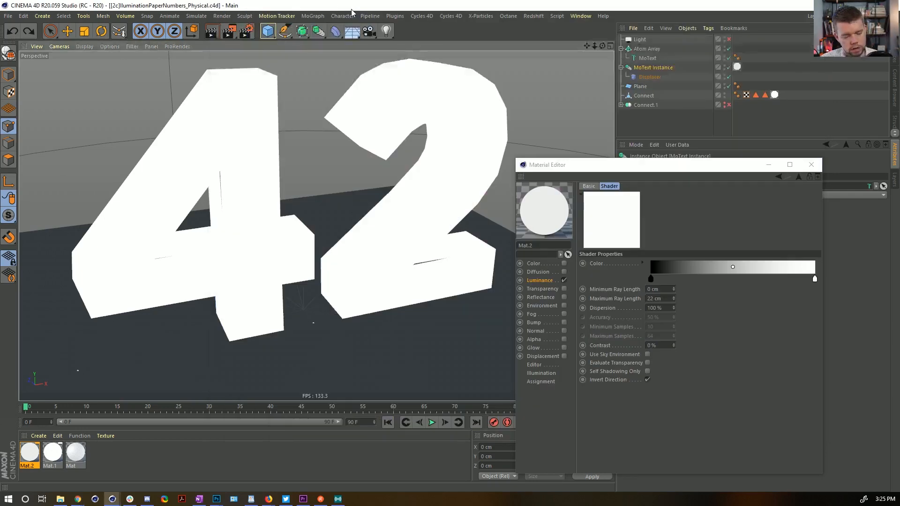
{"action": "key", "text": "ctrl+n"}
{"action": "left_click", "coordinate": [268, 31]}
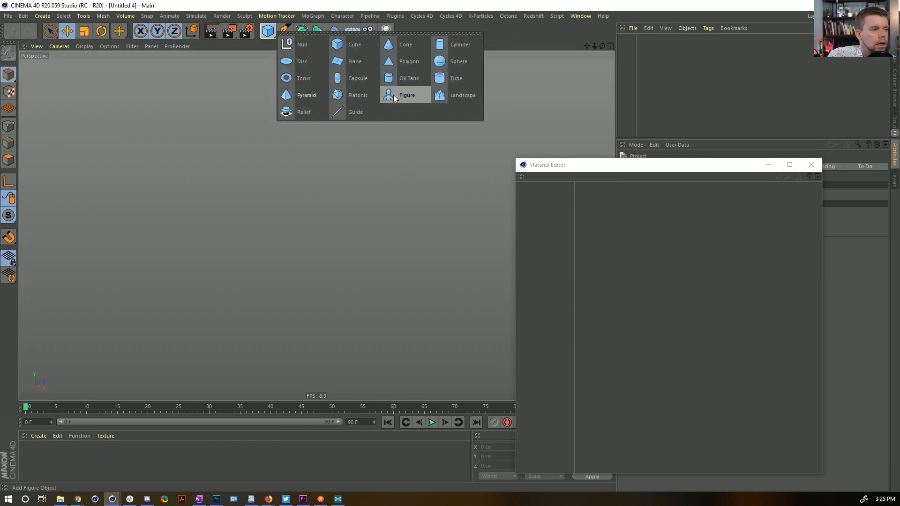
{"action": "left_click", "coordinate": [351, 45]}
{"action": "left_click", "coordinate": [811, 164]}
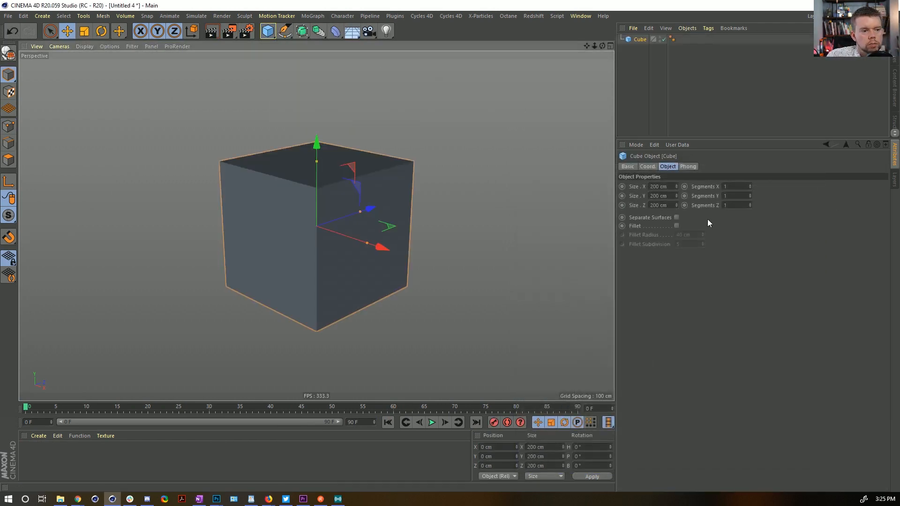
Step: Set the cube's X, Y and Z segments to 5 and make it editable
{"action": "left_click", "coordinate": [736, 186]}
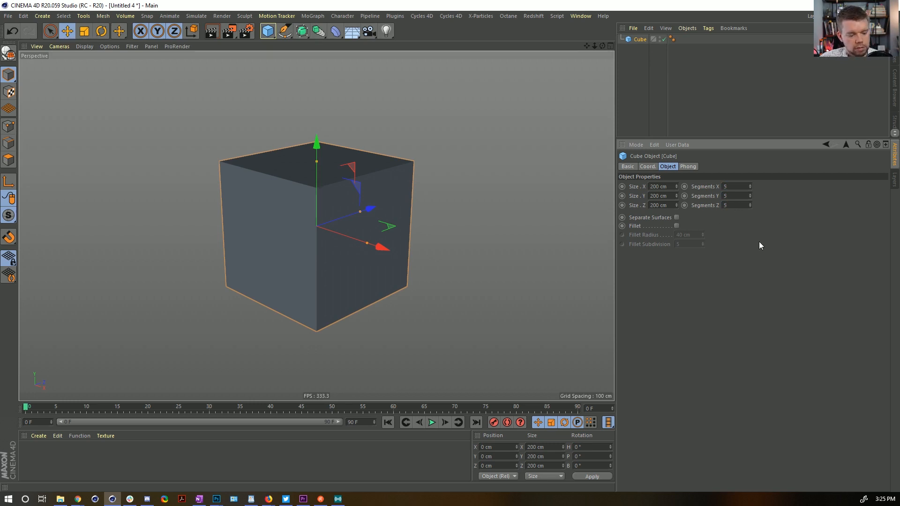
{"action": "key", "text": "c"}
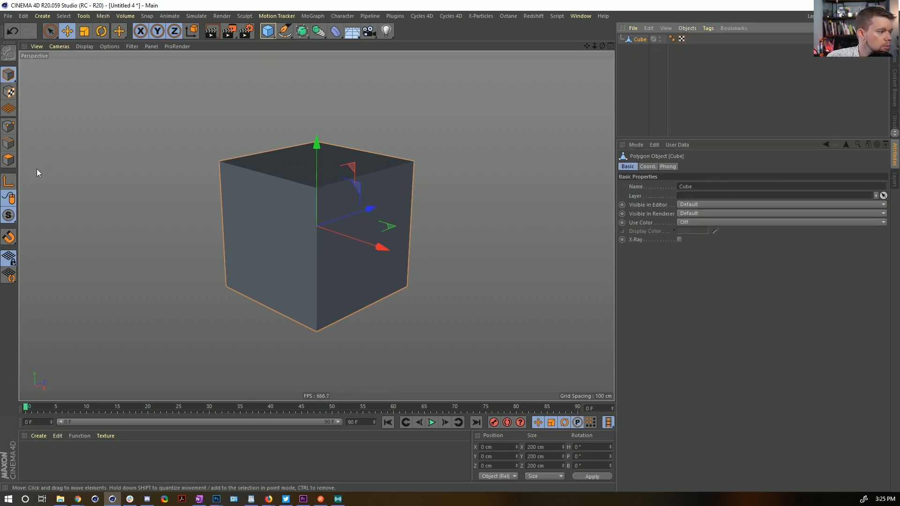
Step: Switch to polygon editing with Live Selection and select all of the cube's polygons
{"action": "left_click", "coordinate": [9, 159]}
{"action": "left_click_drag", "start_coordinate": [274, 136], "coordinate": [300, 234], "text": "alt"}
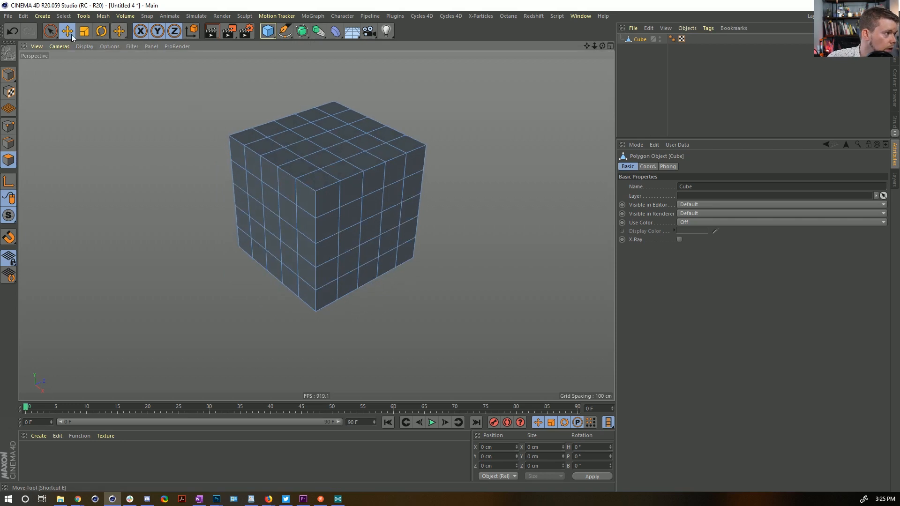
{"action": "key", "text": "9"}
{"action": "mouse_move", "coordinate": [267, 160]}
{"action": "left_mouse_down"}
{"action": "mouse_move", "coordinate": [243, 231]}
{"action": "mouse_move", "coordinate": [336, 143]}
{"action": "mouse_move", "coordinate": [454, 181]}
{"action": "mouse_move", "coordinate": [311, 139]}
{"action": "left_mouse_up"}
{"action": "mouse_move", "coordinate": [558, 238]}
{"action": "left_mouse_down", "text": "shift"}
{"action": "mouse_move", "coordinate": [501, 232]}
{"action": "mouse_move", "coordinate": [533, 310]}
{"action": "mouse_move", "coordinate": [472, 318]}
{"action": "left_mouse_up", "text": "shift"}
{"action": "mouse_move", "coordinate": [468, 312]}
{"action": "left_mouse_down", "text": "alt"}
{"action": "mouse_move", "coordinate": [421, 173]}
{"action": "mouse_move", "coordinate": [368, 187]}
{"action": "mouse_move", "coordinate": [412, 207]}
{"action": "mouse_move", "coordinate": [468, 195]}
{"action": "mouse_move", "coordinate": [346, 215]}
{"action": "left_mouse_up", "text": "alt"}
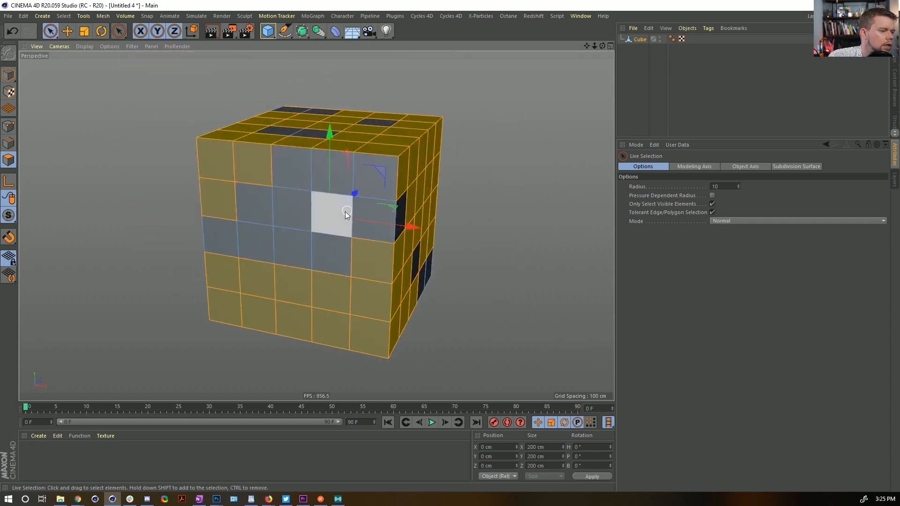
{"action": "key", "text": "ctrl+a"}
{"action": "right_click", "coordinate": [345, 216]}
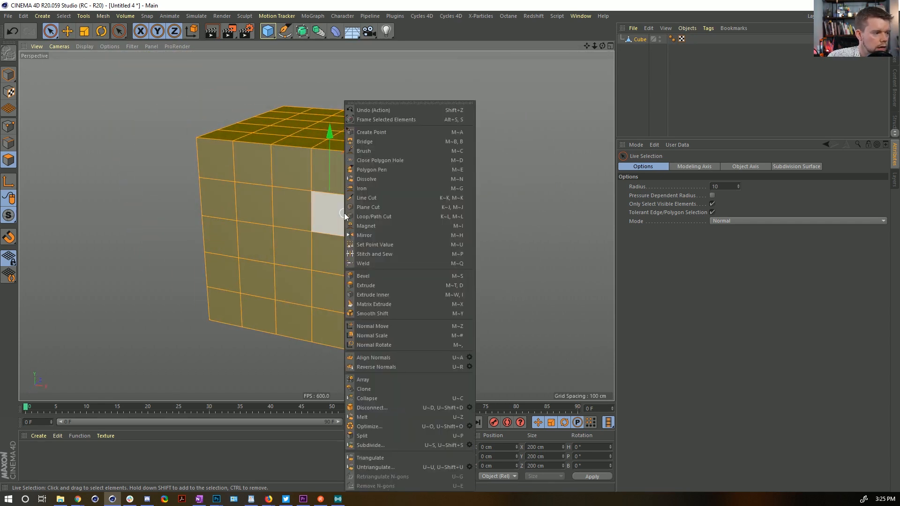
{"action": "key", "text": "Escape"}
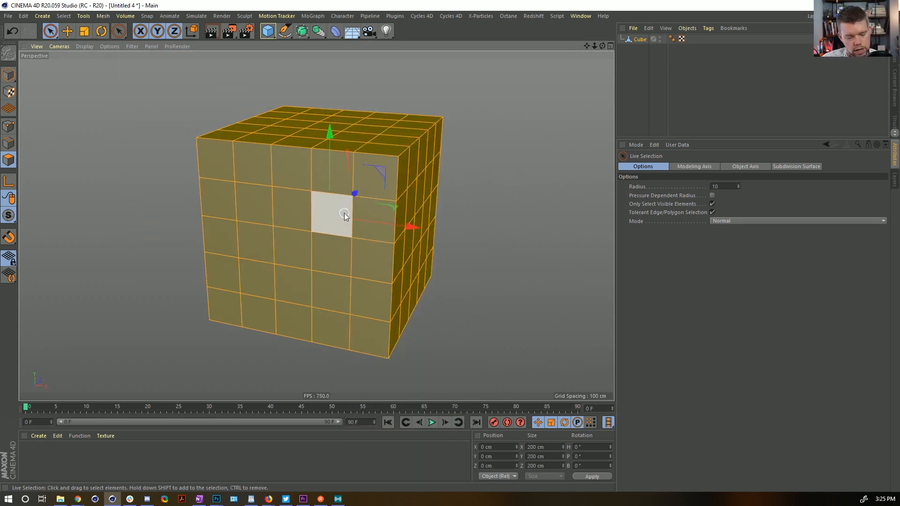
{"action": "key", "text": "u"}
{"action": "key", "text": "s"}
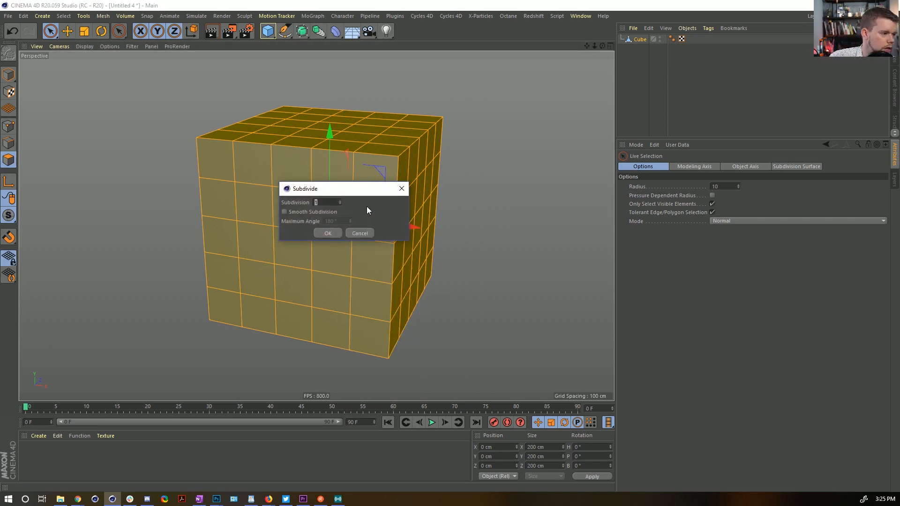
{"action": "left_click", "coordinate": [432, 224]}
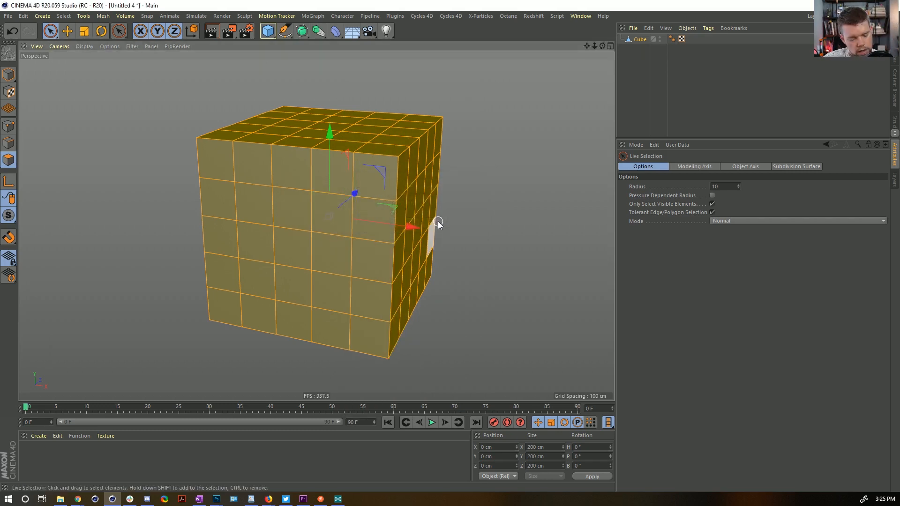
Step: Disconnect all of the cube's selected polygons with Preserve Groups off
{"action": "key", "text": "u"}
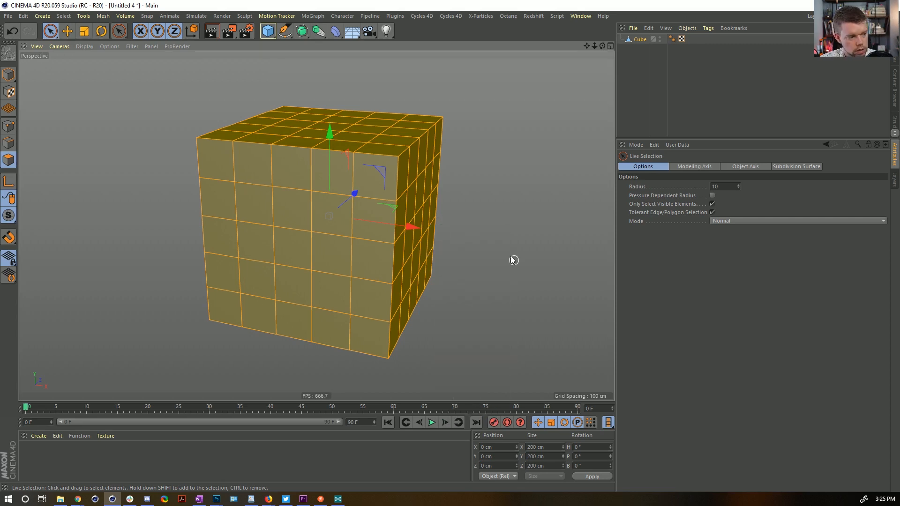
{"action": "key", "text": "u"}
{"action": "key", "text": "d"}
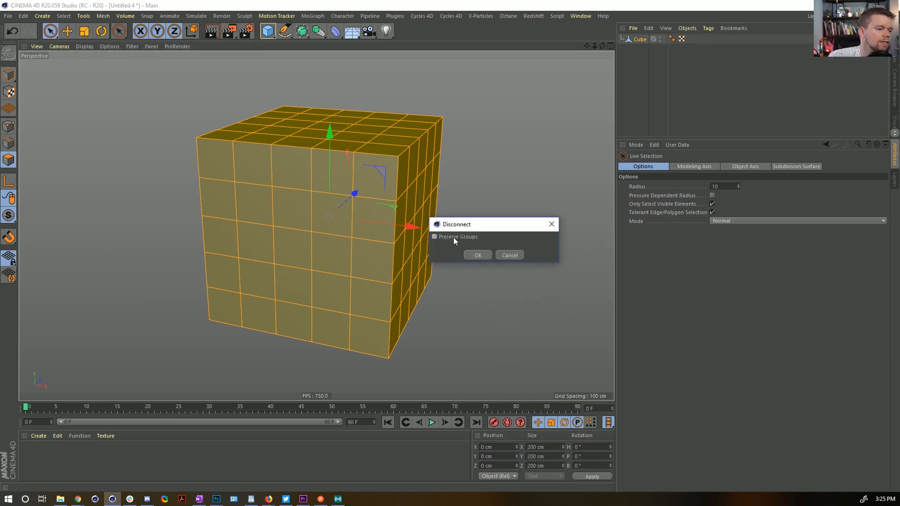
{"action": "left_click", "coordinate": [477, 255]}
Step: Take scattered, irregular patches of polygons out of the selection across several sides of the cube
{"action": "mouse_move", "coordinate": [247, 165]}
{"action": "left_mouse_down"}
{"action": "mouse_move", "coordinate": [326, 288]}
{"action": "mouse_move", "coordinate": [458, 292]}
{"action": "left_mouse_up"}
{"action": "left_click_drag", "start_coordinate": [471, 214], "coordinate": [363, 122], "text": "shift"}
{"action": "mouse_move", "coordinate": [217, 199]}
{"action": "left_mouse_down", "text": "shift"}
{"action": "mouse_move", "coordinate": [215, 315]}
{"action": "mouse_move", "coordinate": [474, 276]}
{"action": "mouse_move", "coordinate": [424, 283]}
{"action": "mouse_move", "coordinate": [393, 181]}
{"action": "left_mouse_up", "text": "shift"}
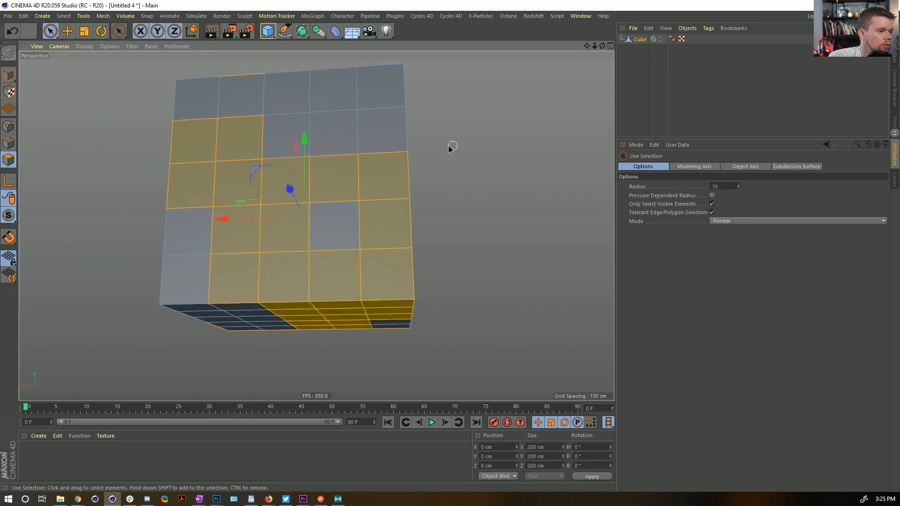
{"action": "left_click_drag", "start_coordinate": [380, 117], "coordinate": [277, 323], "text": "alt"}
{"action": "mouse_move", "coordinate": [324, 124]}
{"action": "left_mouse_down", "text": "shift"}
{"action": "mouse_move", "coordinate": [422, 180]}
{"action": "mouse_move", "coordinate": [370, 229]}
{"action": "left_mouse_up", "text": "shift"}
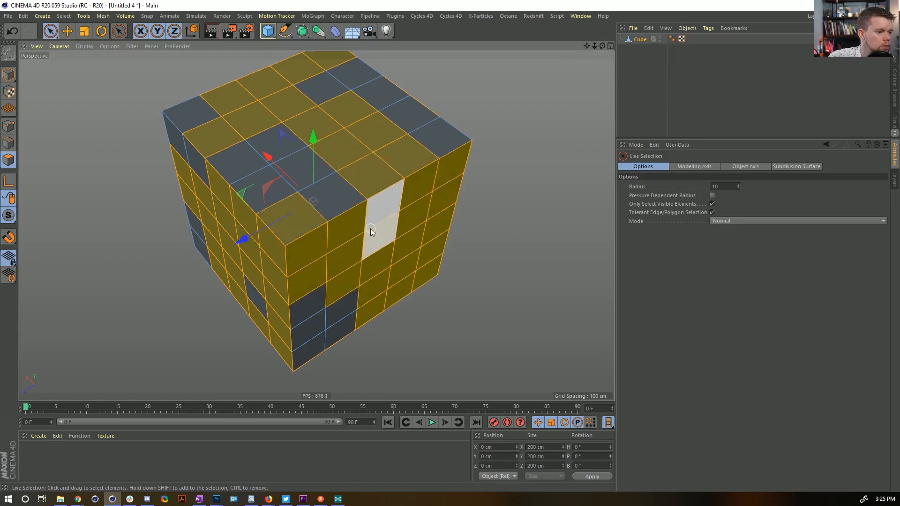
Step: Refine the irregular polygon selection on the cube's remaining side and subdivide the selected polygons by 1
{"action": "left_click_drag", "start_coordinate": [456, 196], "coordinate": [300, 164], "text": "alt"}
{"action": "middle_click_drag", "start_coordinate": [387, 154], "coordinate": [304, 193], "text": "alt"}
{"action": "left_click_drag", "start_coordinate": [353, 190], "coordinate": [295, 211], "text": "alt"}
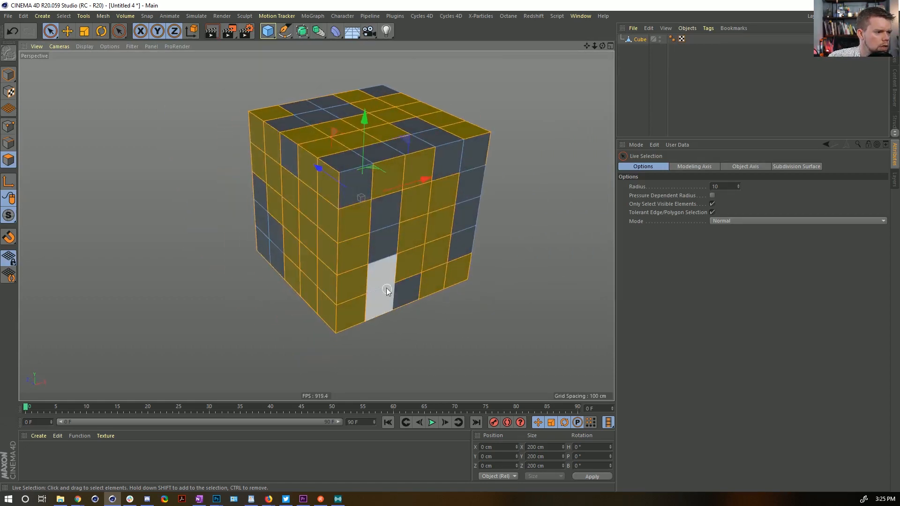
{"action": "left_click", "coordinate": [476, 187], "text": "shift"}
{"action": "right_click", "coordinate": [477, 199]}
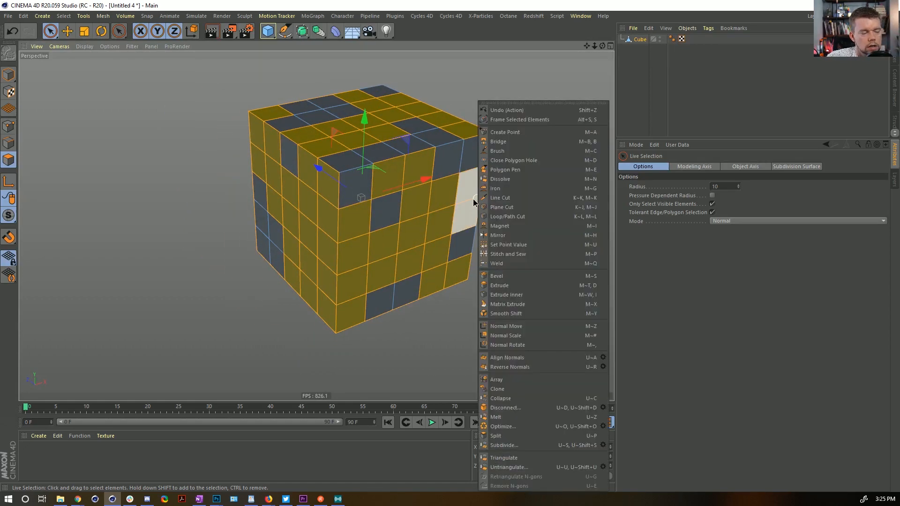
{"action": "left_click", "coordinate": [473, 200], "text": "shift"}
{"action": "right_click", "coordinate": [452, 200]}
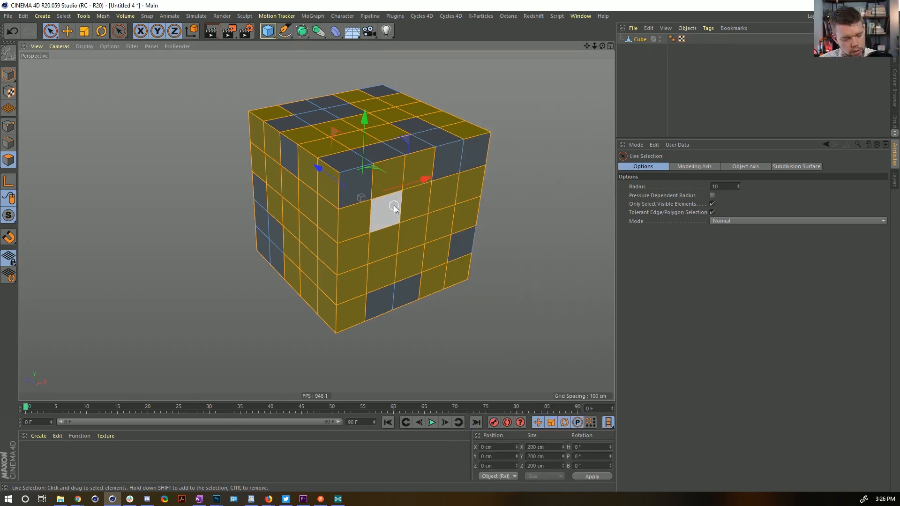
{"action": "key", "text": "u"}
{"action": "key", "text": "s"}
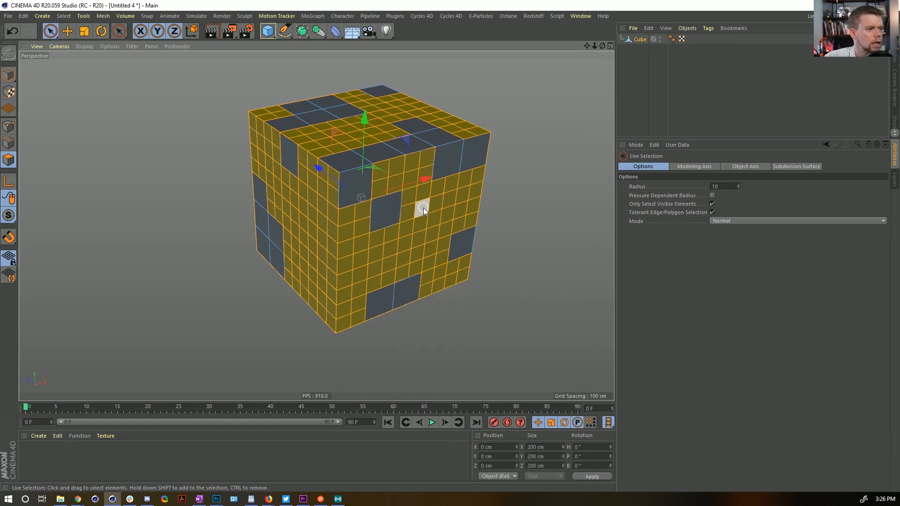
Step: Deselect further random patches of the subdivided polygons and subdivide the polygons still selected once more
{"action": "mouse_move", "coordinate": [428, 209]}
{"action": "left_mouse_down", "text": "ctrl"}
{"action": "mouse_move", "coordinate": [454, 187]}
{"action": "mouse_move", "coordinate": [408, 147]}
{"action": "mouse_move", "coordinate": [317, 318]}
{"action": "mouse_move", "coordinate": [249, 147]}
{"action": "mouse_move", "coordinate": [446, 110]}
{"action": "mouse_move", "coordinate": [363, 159]}
{"action": "mouse_move", "coordinate": [394, 240]}
{"action": "mouse_move", "coordinate": [439, 268]}
{"action": "mouse_move", "coordinate": [406, 258]}
{"action": "left_mouse_up", "text": "ctrl"}
{"action": "key", "text": "u"}
{"action": "key", "text": "s"}
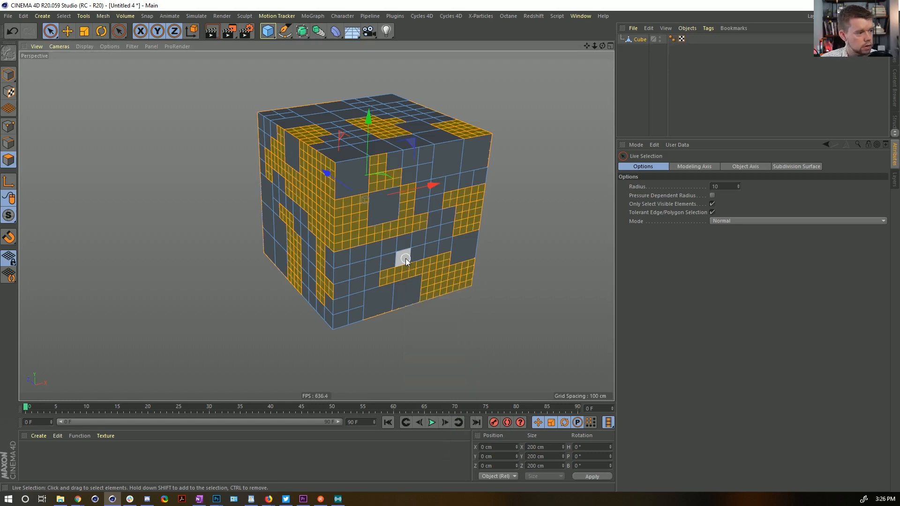
Step: Thin the selection to small scattered clusters on the cube's visible sides and subdivide those clusters again
{"action": "mouse_move", "coordinate": [319, 227]}
{"action": "left_mouse_down", "text": "ctrl"}
{"action": "mouse_move", "coordinate": [303, 271]}
{"action": "mouse_move", "coordinate": [394, 124]}
{"action": "mouse_move", "coordinate": [428, 304]}
{"action": "mouse_move", "coordinate": [384, 167]}
{"action": "mouse_move", "coordinate": [323, 186]}
{"action": "mouse_move", "coordinate": [271, 169]}
{"action": "left_mouse_up", "text": "ctrl"}
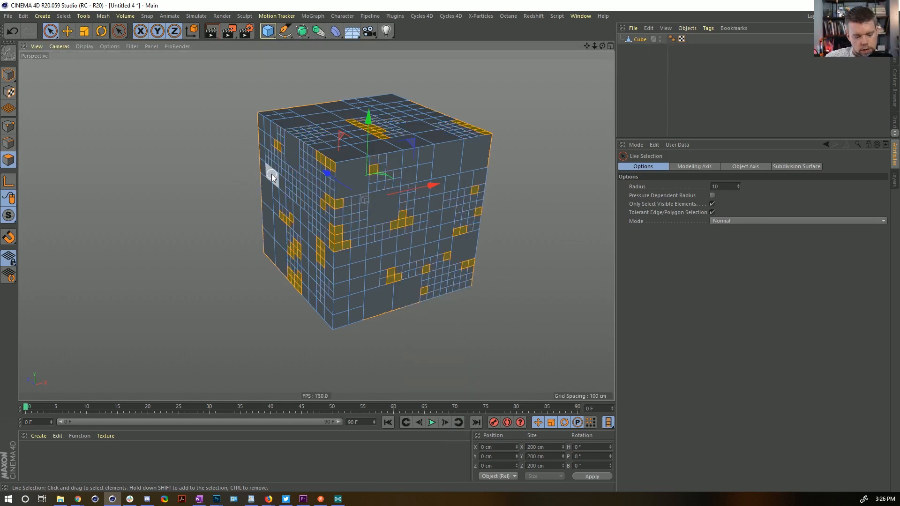
{"action": "key", "text": "u"}
{"action": "key", "text": "s"}
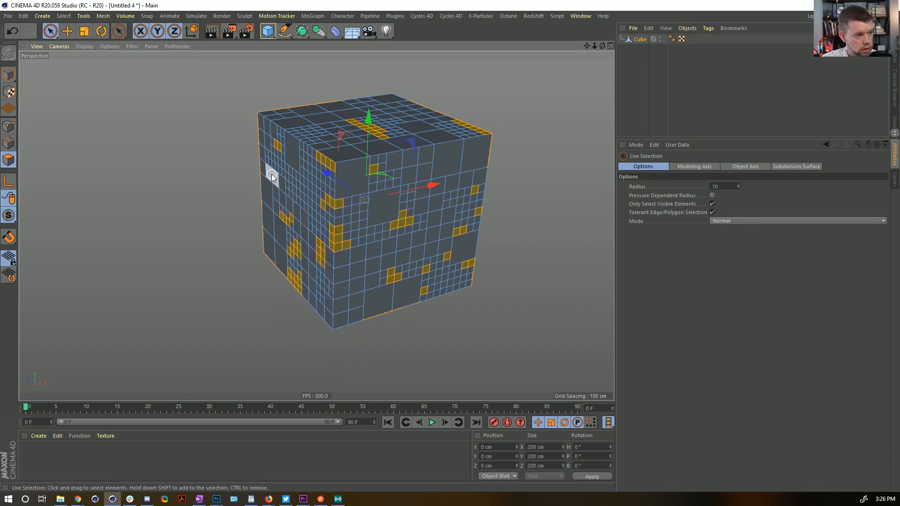
{"action": "key", "text": "u"}
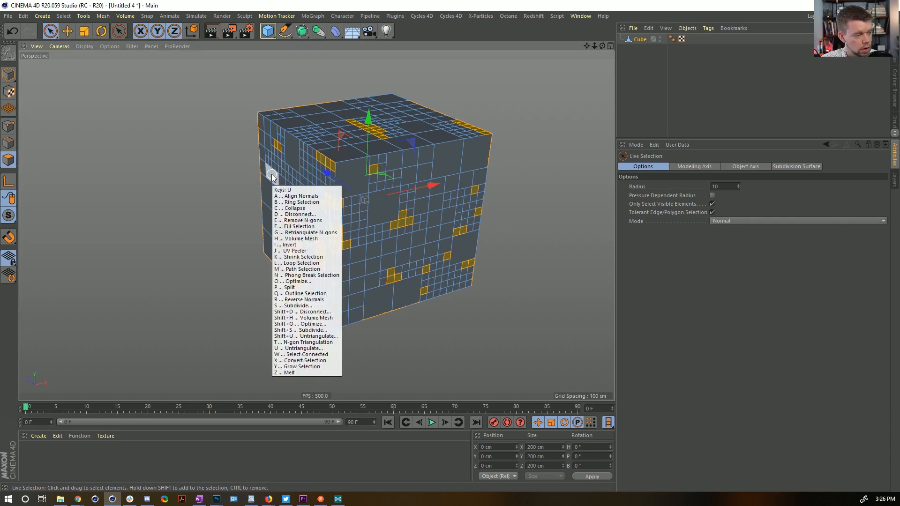
{"action": "key", "text": "s"}
Step: Reduce the selected clusters to a few tiny patches and subdivide them into the finest level of squares
{"action": "left_click_drag", "start_coordinate": [318, 172], "coordinate": [330, 173], "text": "alt"}
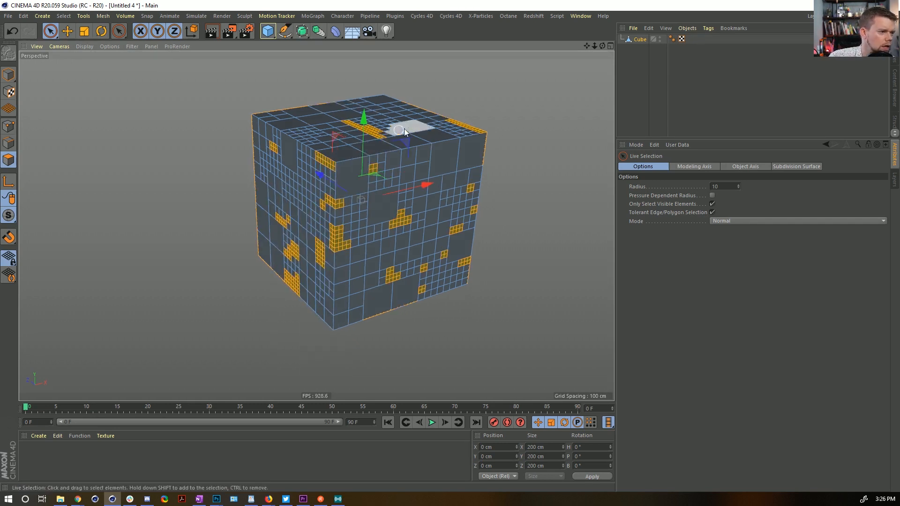
{"action": "mouse_move", "coordinate": [404, 127]}
{"action": "left_mouse_down", "text": "ctrl"}
{"action": "mouse_move", "coordinate": [269, 270]}
{"action": "mouse_move", "coordinate": [335, 204]}
{"action": "mouse_move", "coordinate": [488, 206]}
{"action": "mouse_move", "coordinate": [454, 102]}
{"action": "mouse_move", "coordinate": [439, 136]}
{"action": "mouse_move", "coordinate": [280, 211]}
{"action": "mouse_move", "coordinate": [288, 256]}
{"action": "mouse_move", "coordinate": [342, 257]}
{"action": "mouse_move", "coordinate": [391, 232]}
{"action": "mouse_move", "coordinate": [463, 249]}
{"action": "left_mouse_up", "text": "ctrl"}
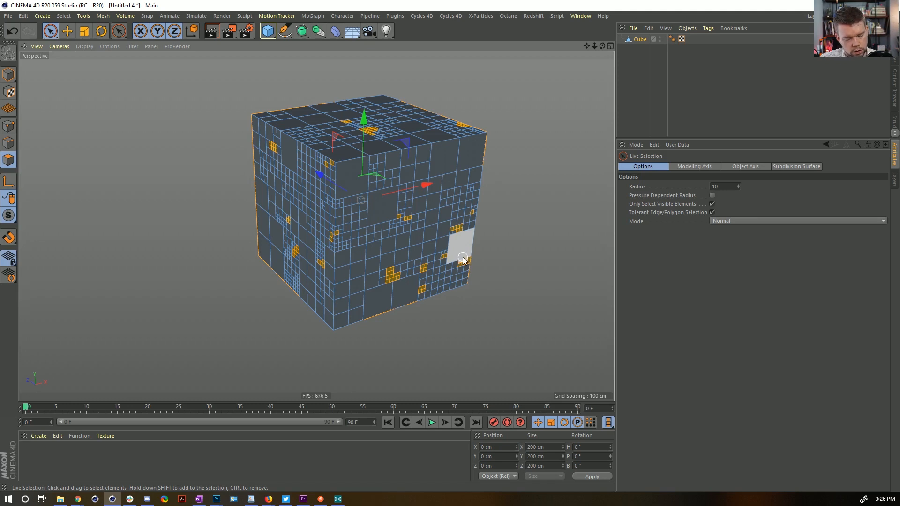
{"action": "right_click", "coordinate": [463, 262]}
{"action": "key", "text": "Escape"}
{"action": "right_click", "coordinate": [462, 261]}
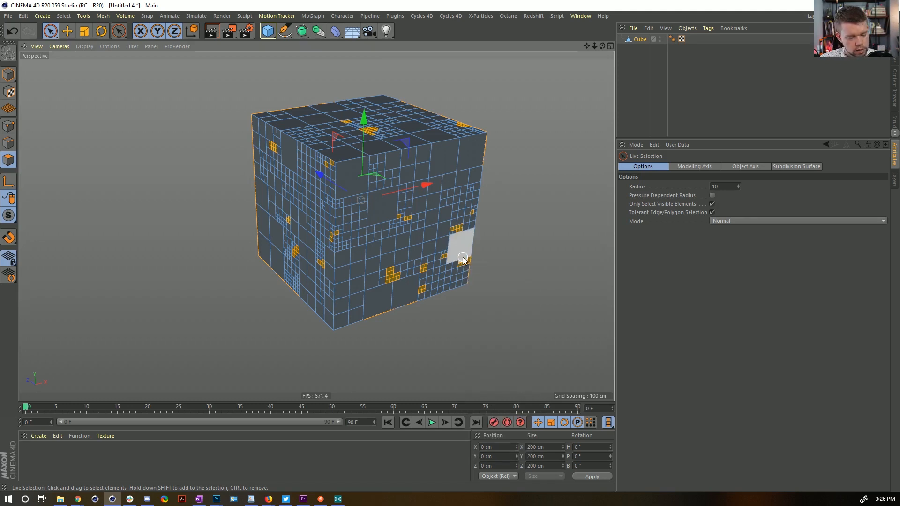
{"action": "key", "text": "Escape"}
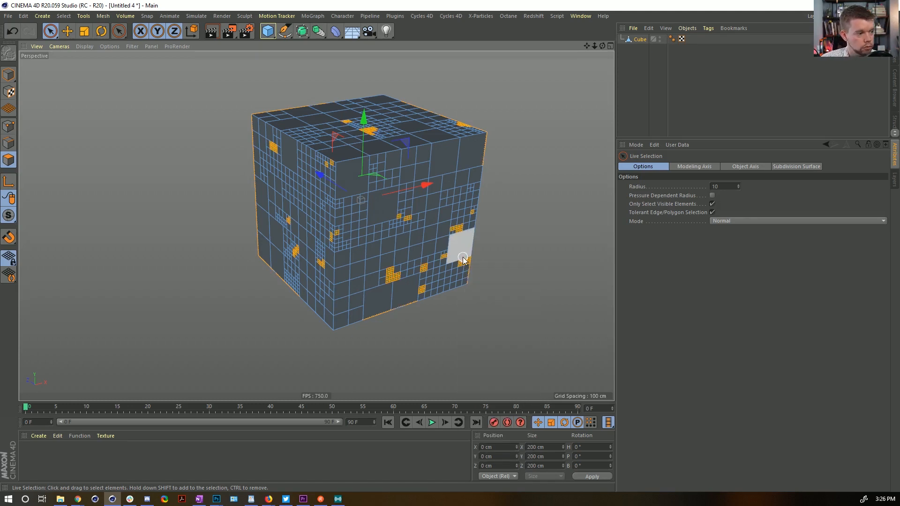
Step: Deselect the cube, display it shaded with its polygon lines, and examine the irregular subdivision pattern from several angles
{"action": "left_click", "coordinate": [623, 95]}
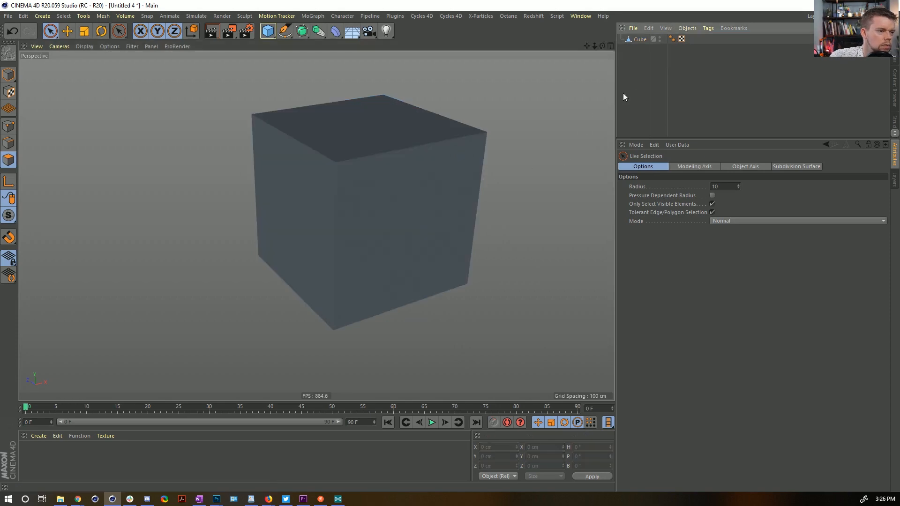
{"action": "key", "text": "n"}
{"action": "key", "text": "b"}
{"action": "right_click_drag", "start_coordinate": [361, 229], "coordinate": [392, 212], "text": "alt"}
{"action": "left_click_drag", "start_coordinate": [392, 212], "coordinate": [424, 187], "text": "alt"}
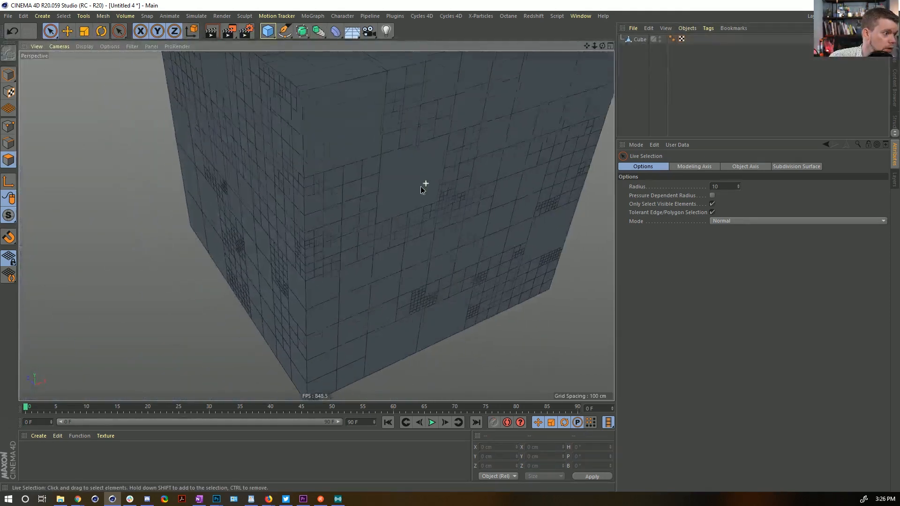
{"action": "right_click_drag", "start_coordinate": [423, 187], "coordinate": [315, 225], "text": "alt"}
{"action": "middle_click_drag", "start_coordinate": [315, 225], "coordinate": [355, 272], "text": "alt"}
{"action": "mouse_move", "coordinate": [355, 272]}
{"action": "left_mouse_down", "text": "alt"}
{"action": "mouse_move", "coordinate": [383, 259]}
{"action": "mouse_move", "coordinate": [366, 264]}
{"action": "left_mouse_up", "text": "alt"}
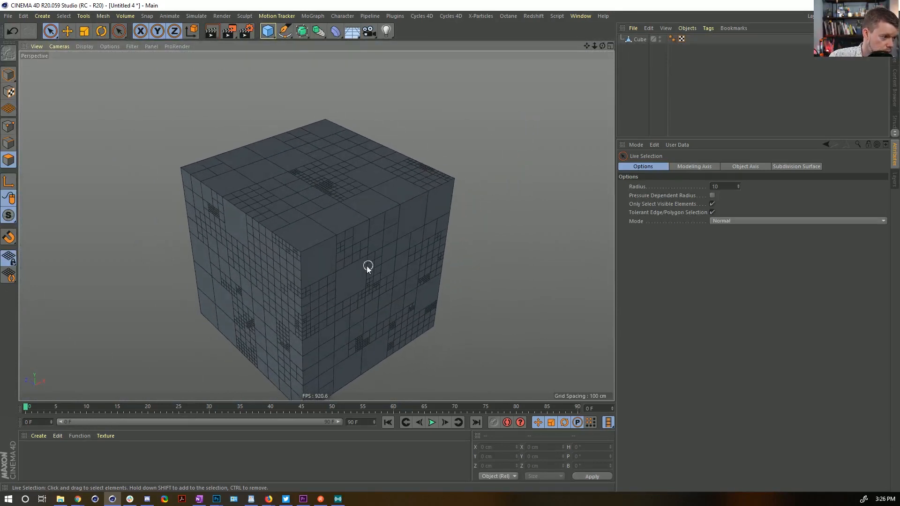
{"action": "middle_click_drag", "start_coordinate": [366, 263], "coordinate": [396, 196], "text": "alt"}
{"action": "left_click_drag", "start_coordinate": [367, 236], "coordinate": [375, 217], "text": "alt"}
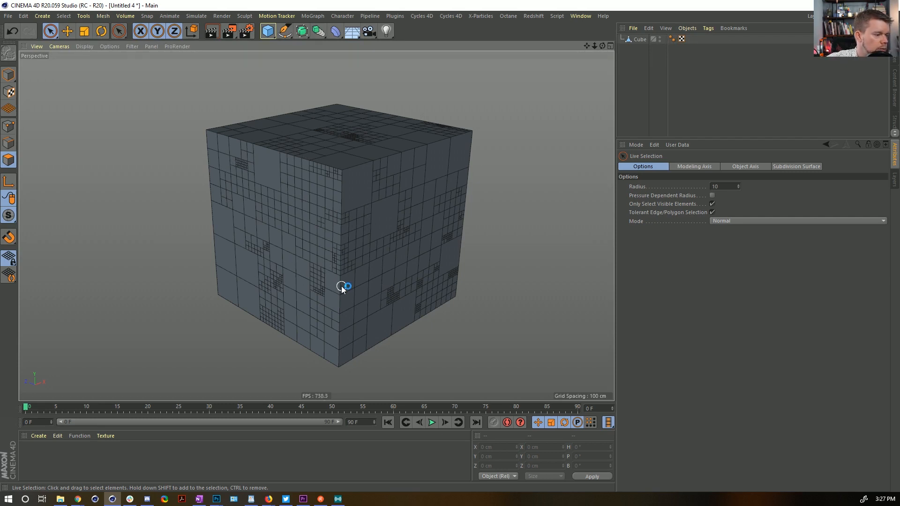
{"action": "left_click_drag", "start_coordinate": [400, 237], "coordinate": [397, 268], "text": "alt"}
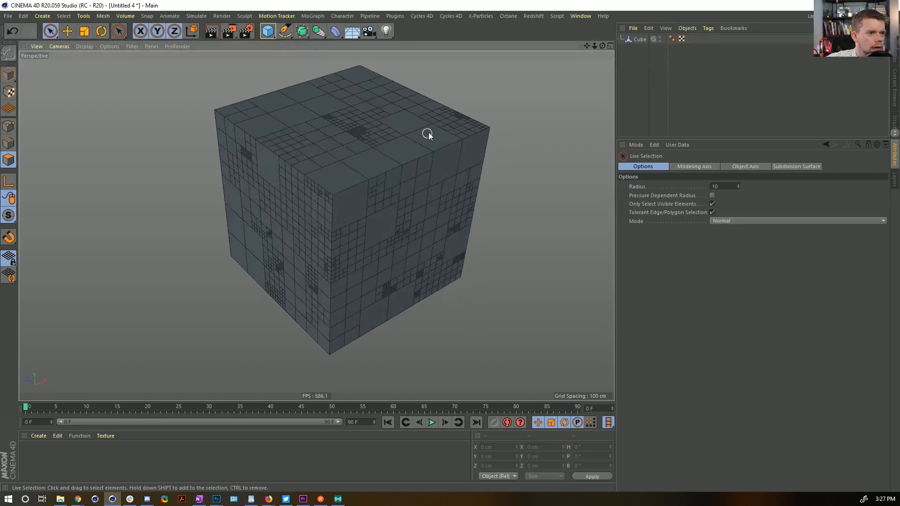
Step: Add a MoExtrude deformer and make it a child of the cube
{"action": "left_click", "coordinate": [337, 30]}
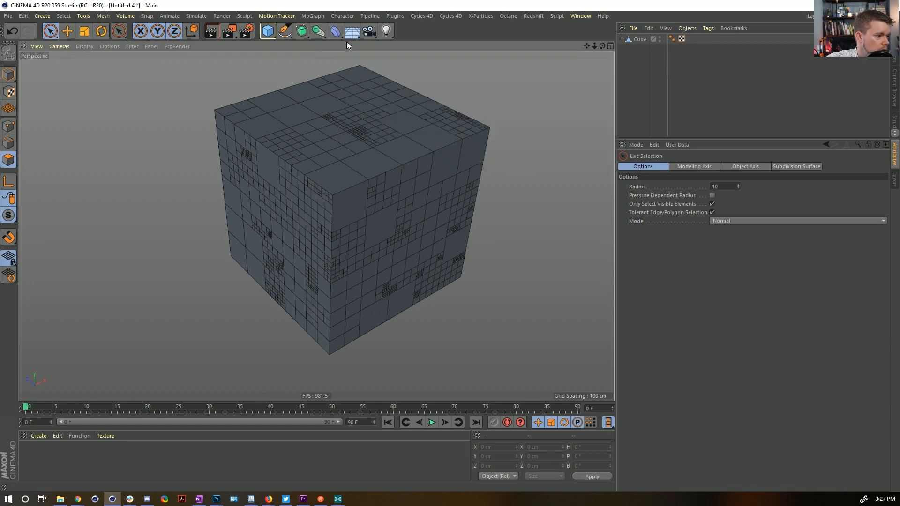
{"action": "left_click", "coordinate": [337, 33]}
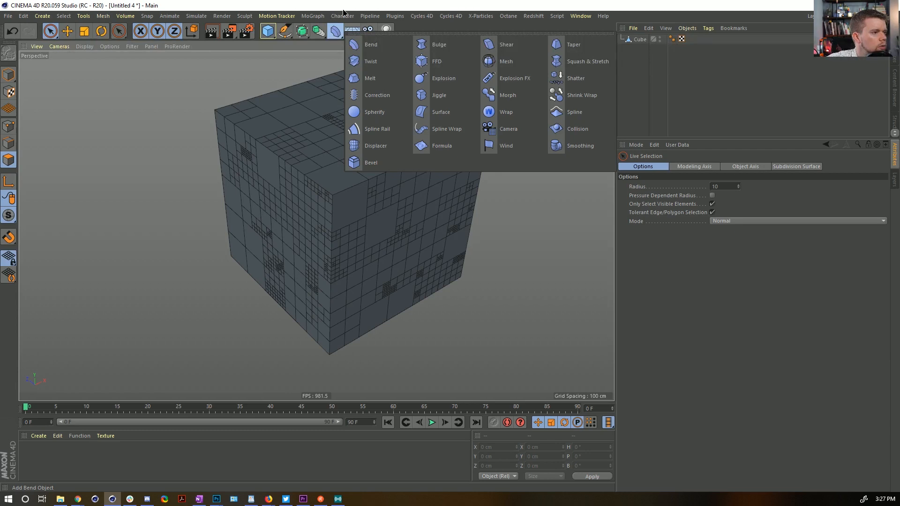
{"action": "left_click", "coordinate": [313, 16]}
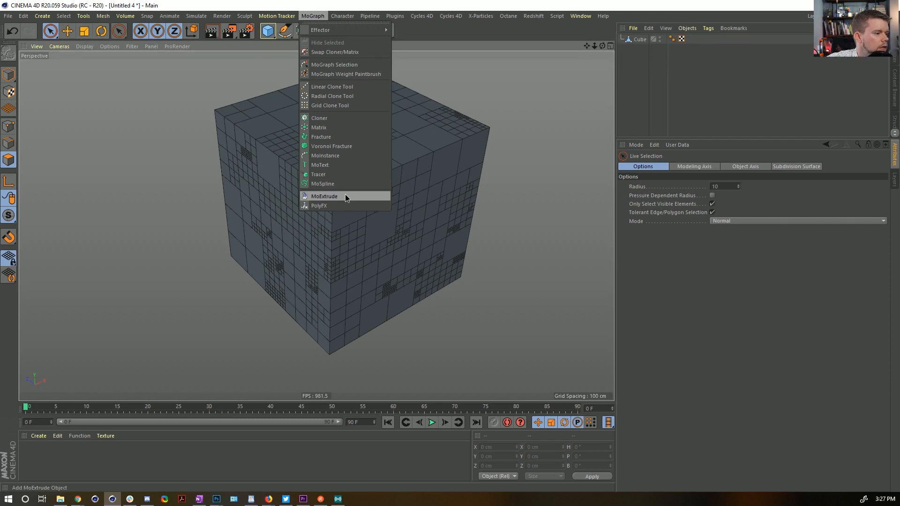
{"action": "left_click", "coordinate": [345, 195]}
{"action": "left_click_drag", "start_coordinate": [644, 40], "coordinate": [643, 49]}
{"action": "left_click_drag", "start_coordinate": [328, 256], "coordinate": [334, 244], "text": "alt"}
Step: Set the MoExtrude's P.Z to 25 cm and its X, Y and Z scale to 1, showing its Object and Transform settings together
{"action": "left_click", "coordinate": [713, 167]}
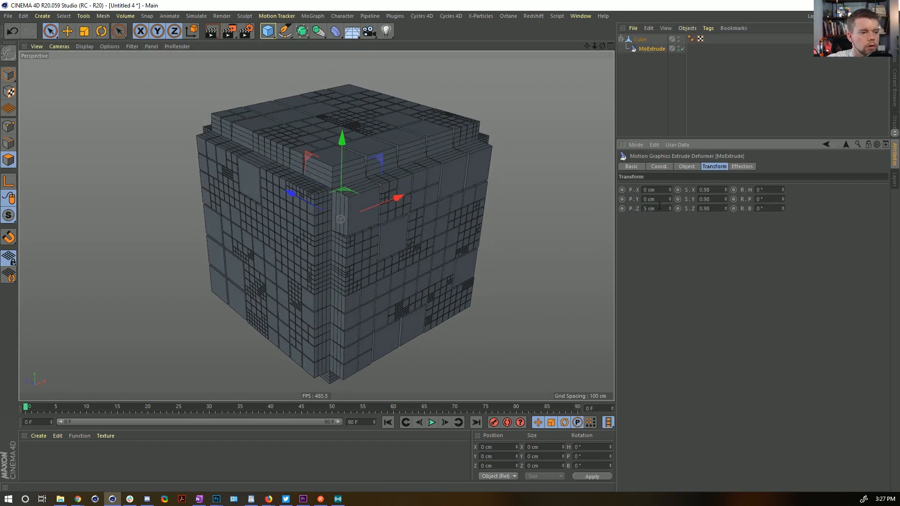
{"action": "left_click", "coordinate": [689, 167], "text": "shift"}
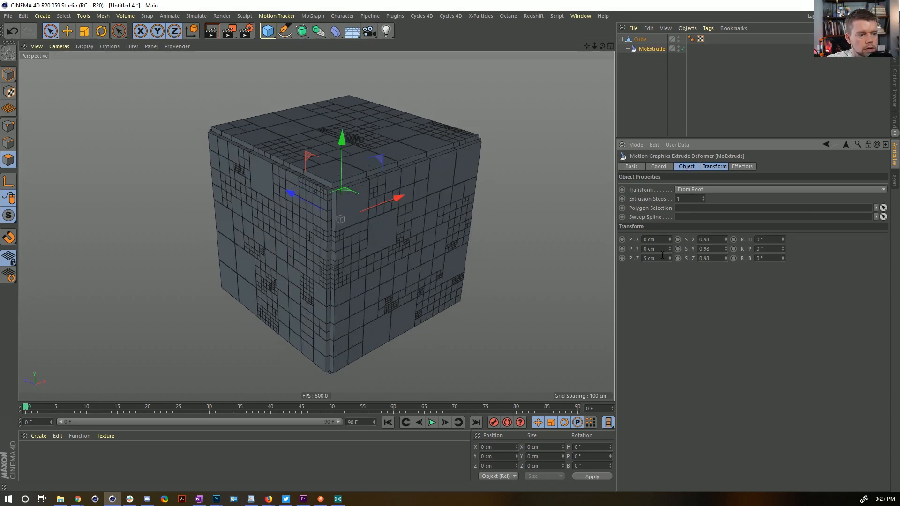
{"action": "left_click_drag", "start_coordinate": [659, 258], "coordinate": [608, 256]}
{"action": "type", "text": "25"}
{"action": "key", "text": "Return"}
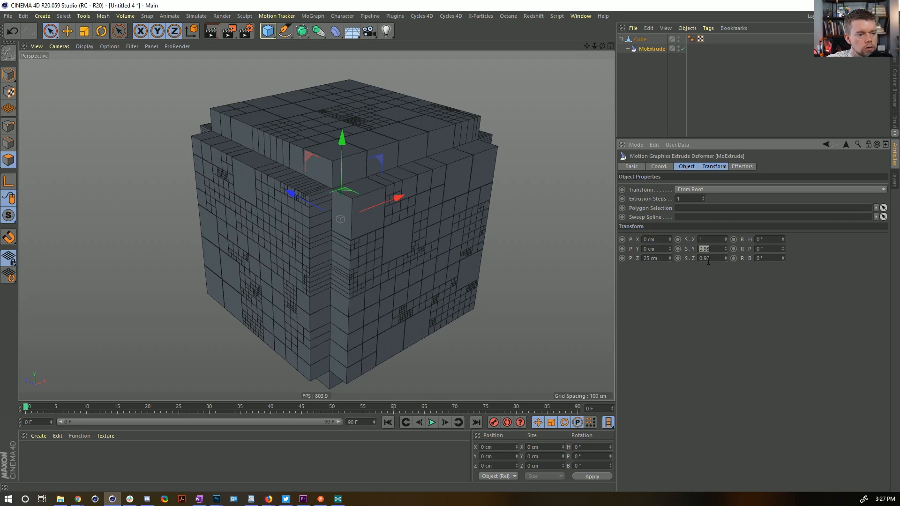
{"action": "type", "text": "1"}
{"action": "key", "text": "Tab"}
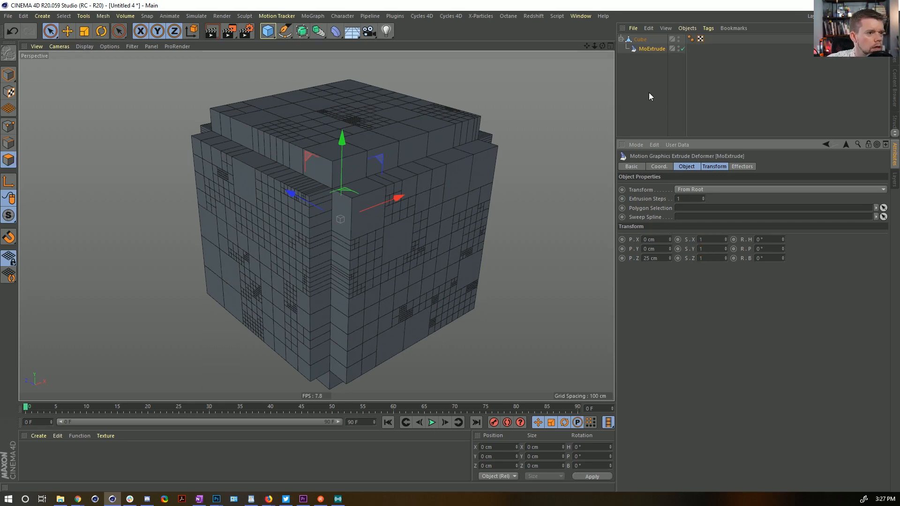
Step: Select all polygons of the subdivided cube and store them as a polygon selection tag
{"action": "left_click_drag", "start_coordinate": [651, 49], "coordinate": [648, 55]}
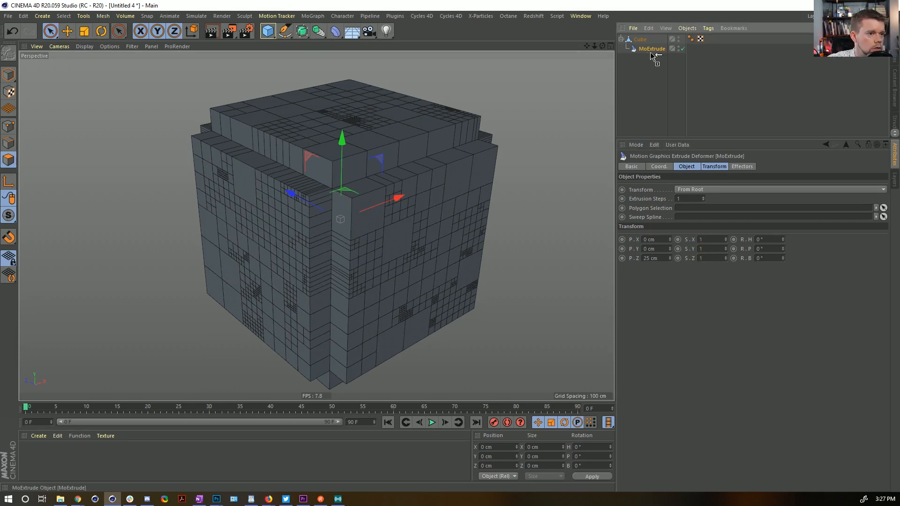
{"action": "left_click", "coordinate": [636, 40]}
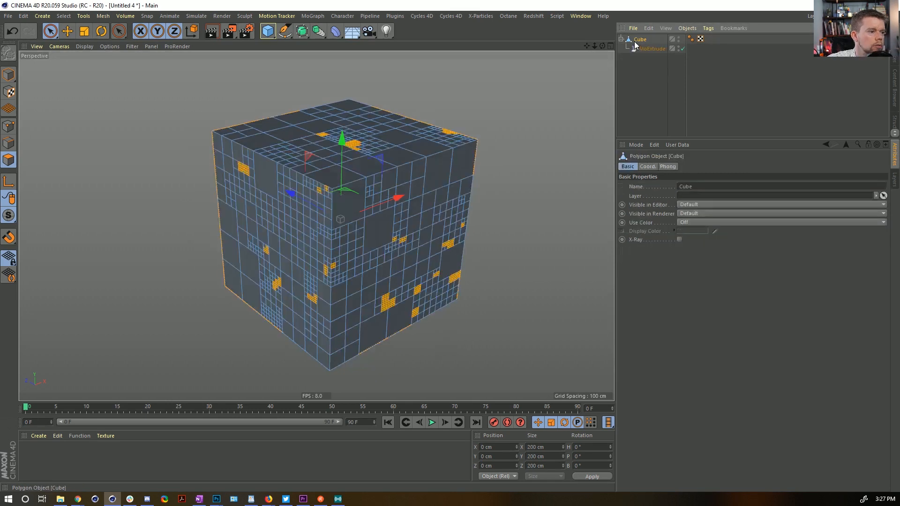
{"action": "left_click", "coordinate": [9, 158]}
{"action": "key", "text": "ctrl+a"}
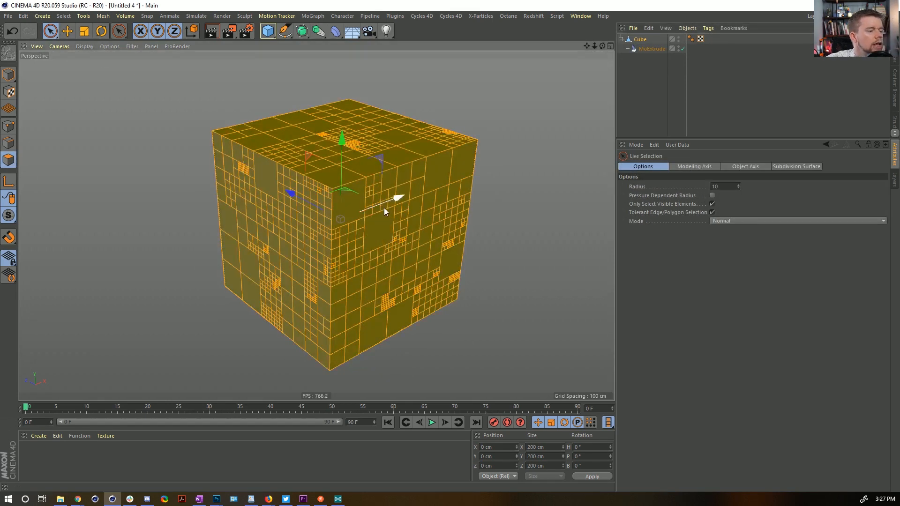
{"action": "left_click", "coordinate": [65, 16]}
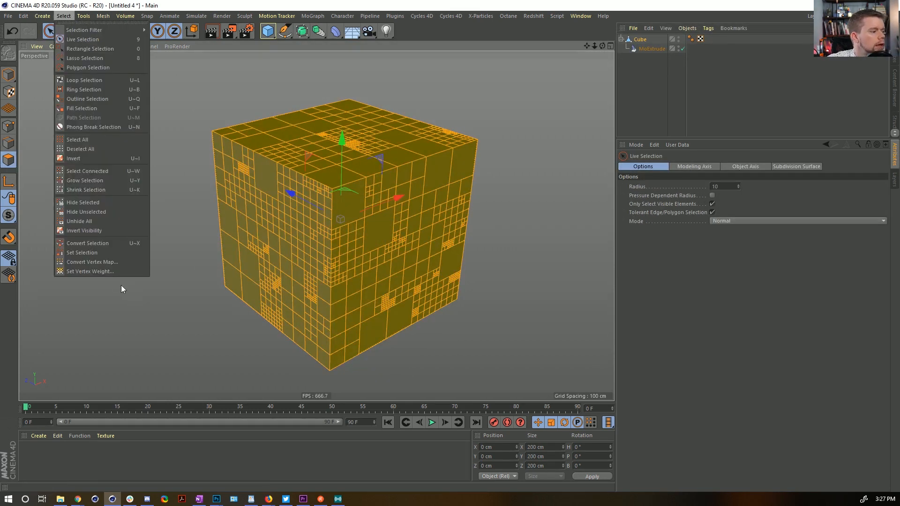
{"action": "left_click", "coordinate": [93, 252]}
Step: Assign the cube's new polygon selection tag as the MoExtrude's Polygon Selection
{"action": "left_click", "coordinate": [701, 38]}
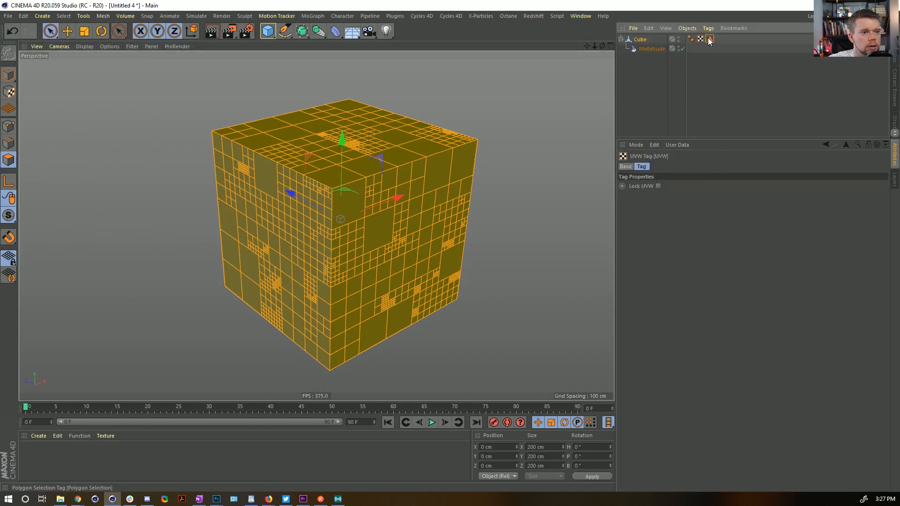
{"action": "left_click", "coordinate": [710, 39]}
{"action": "left_click", "coordinate": [651, 48]}
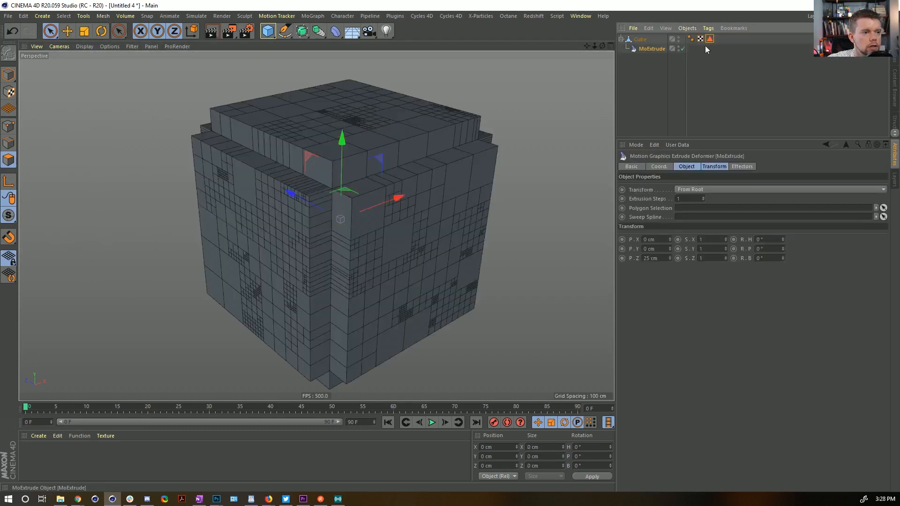
{"action": "left_click_drag", "start_coordinate": [709, 39], "coordinate": [699, 212]}
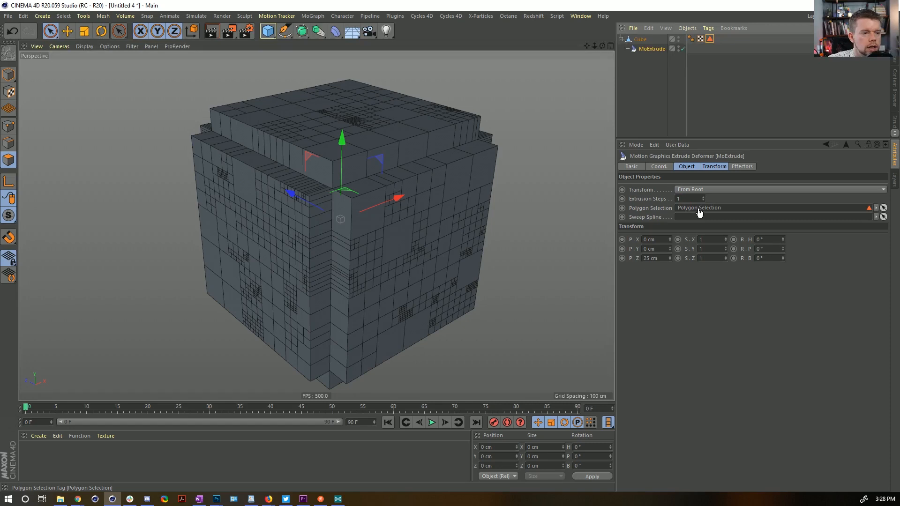
Step: Duplicate the MoExtrude under the cube, then clear and relink the copy's Polygon Selection to the same tag
{"action": "left_click_drag", "start_coordinate": [642, 49], "coordinate": [647, 53], "text": "ctrl"}
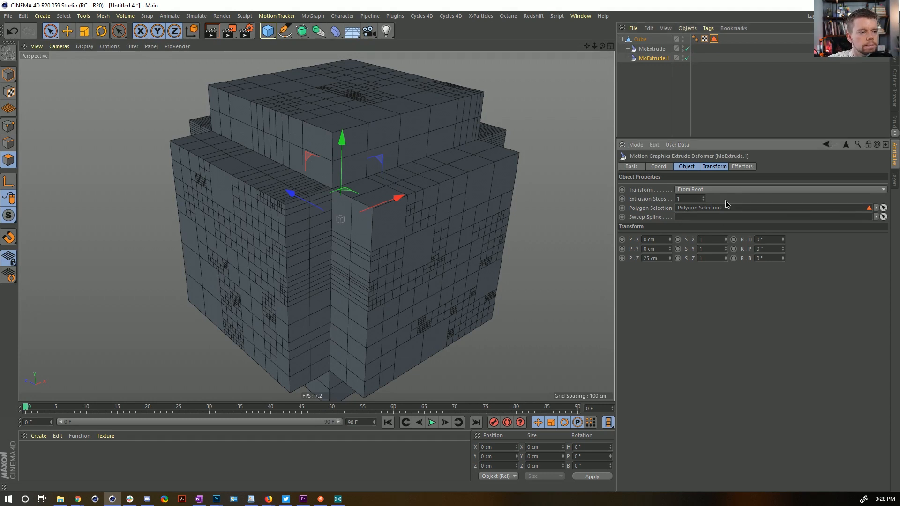
{"action": "left_click", "coordinate": [875, 208]}
{"action": "left_click", "coordinate": [862, 218]}
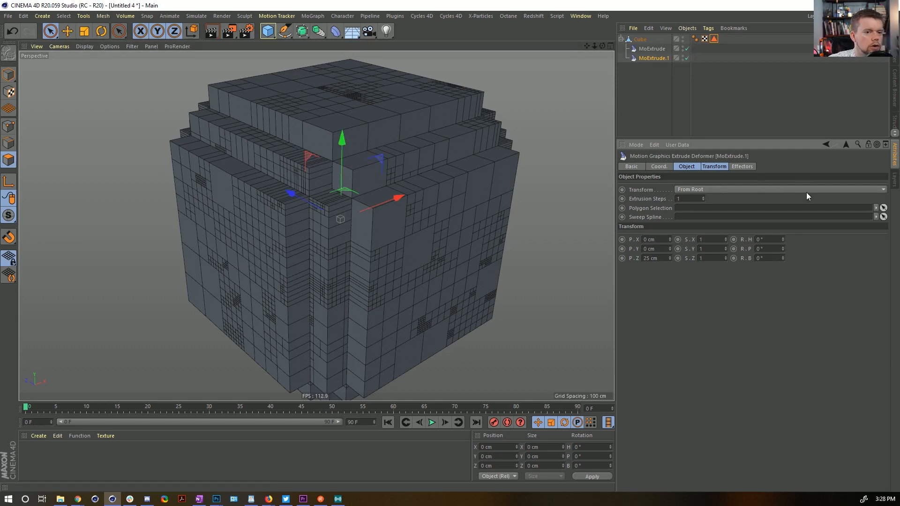
{"action": "left_click_drag", "start_coordinate": [714, 38], "coordinate": [704, 210]}
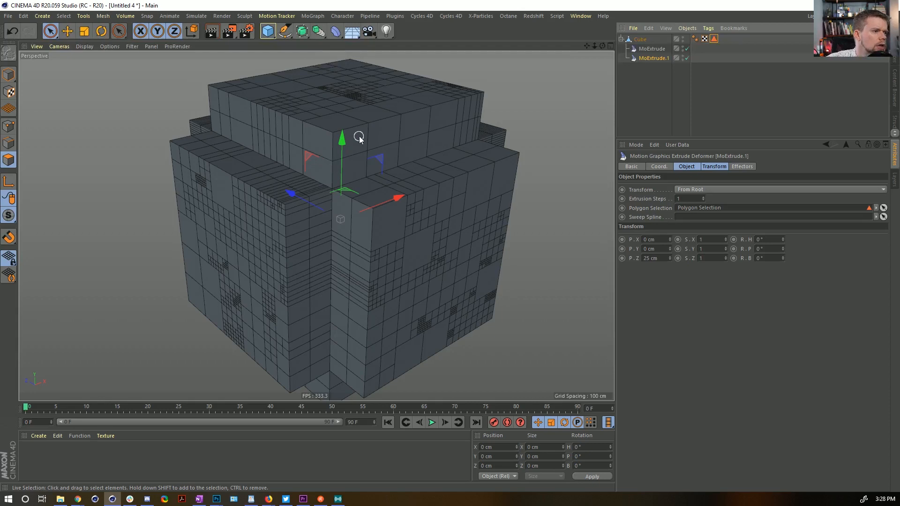
Step: Set the second MoExtrude's P.Z to 0 cm and its X, Y and Z scale to 0.99, and check the thin inset
{"action": "left_click_drag", "start_coordinate": [359, 139], "coordinate": [350, 175], "text": "alt"}
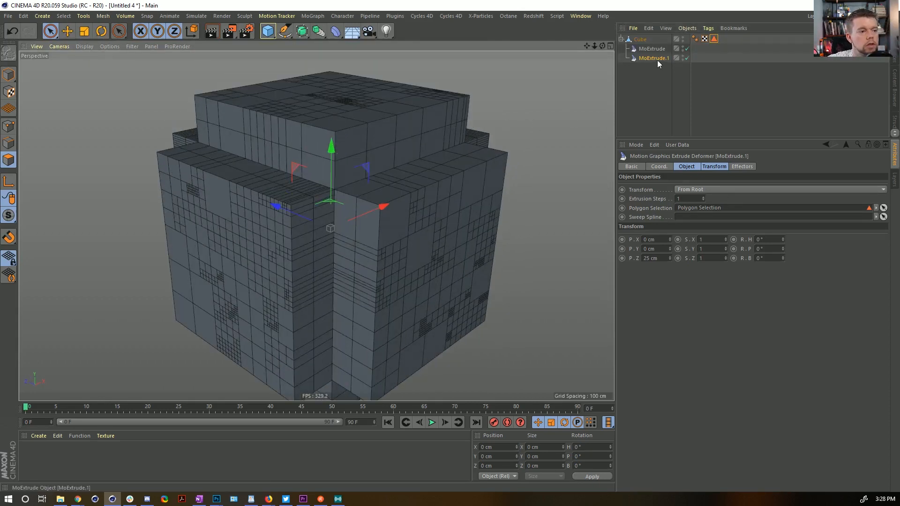
{"action": "double_click", "coordinate": [665, 258]}
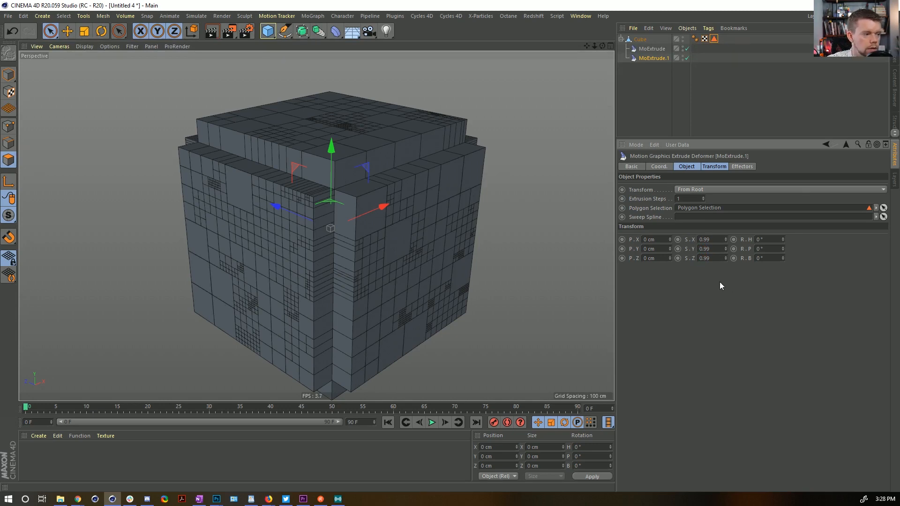
{"action": "scroll", "coordinate": [368, 205], "scroll_direction": "up", "scroll_amount": 10}
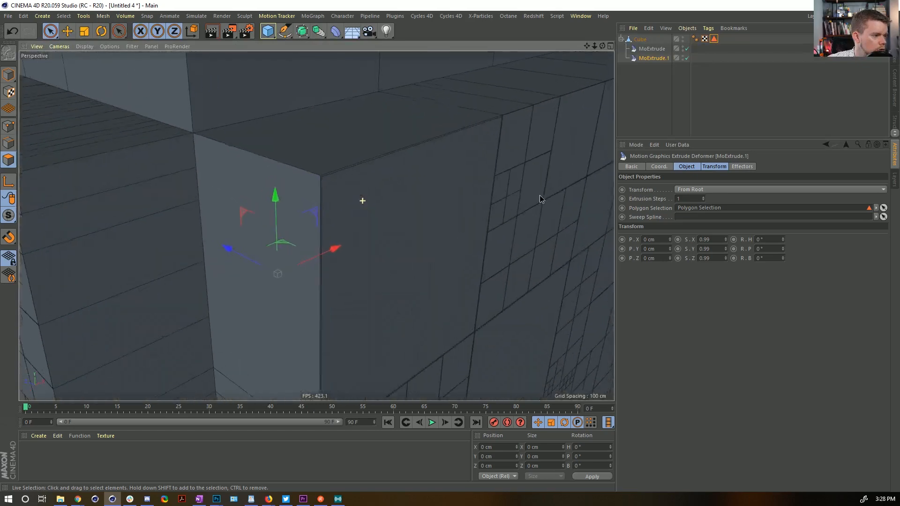
{"action": "scroll", "coordinate": [323, 168], "scroll_direction": "down", "scroll_amount": 10}
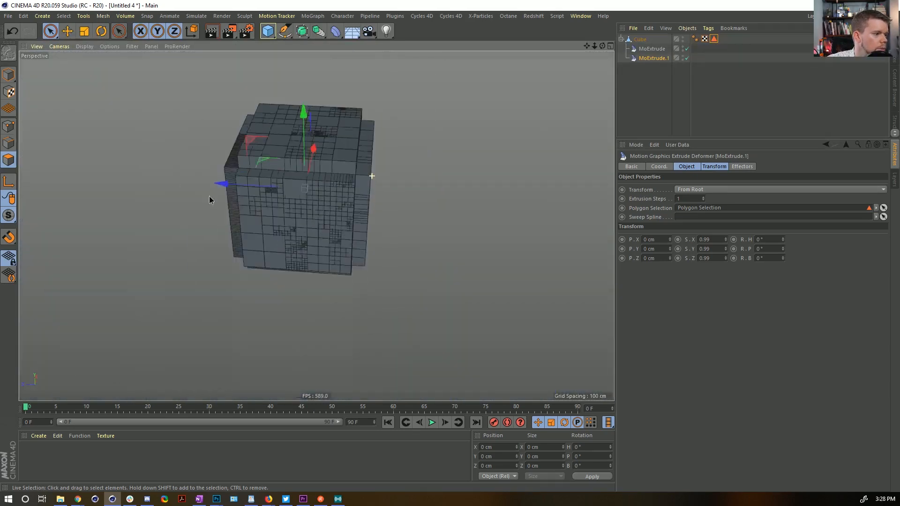
{"action": "left_click_drag", "start_coordinate": [209, 195], "coordinate": [192, 196], "text": "alt"}
{"action": "left_click_drag", "start_coordinate": [301, 205], "coordinate": [224, 191], "text": "alt"}
{"action": "right_click_drag", "start_coordinate": [371, 227], "coordinate": [469, 185], "text": "alt"}
Step: Duplicate the first MoExtrude to the end of the deformer stack and set the copy's P.Z to -25 cm
{"action": "left_click_drag", "start_coordinate": [656, 51], "coordinate": [652, 60]}
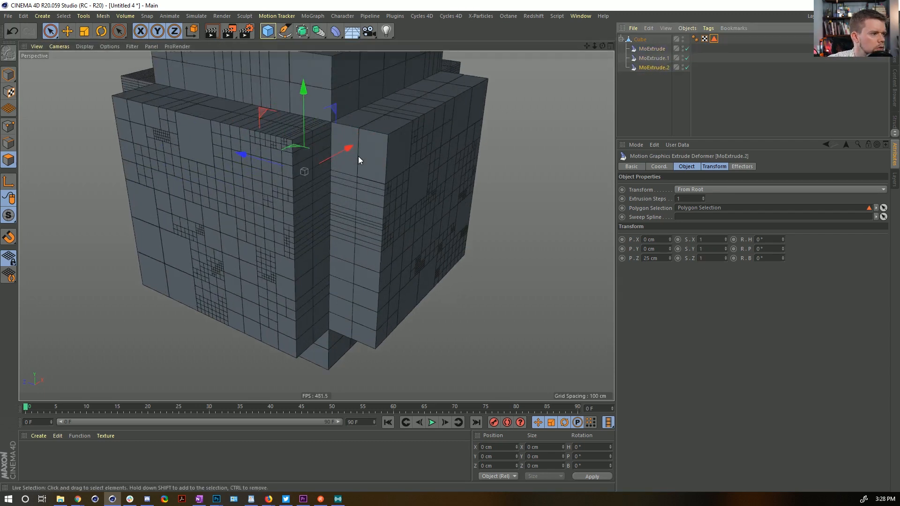
{"action": "left_click_drag", "start_coordinate": [385, 181], "coordinate": [368, 175], "text": "alt"}
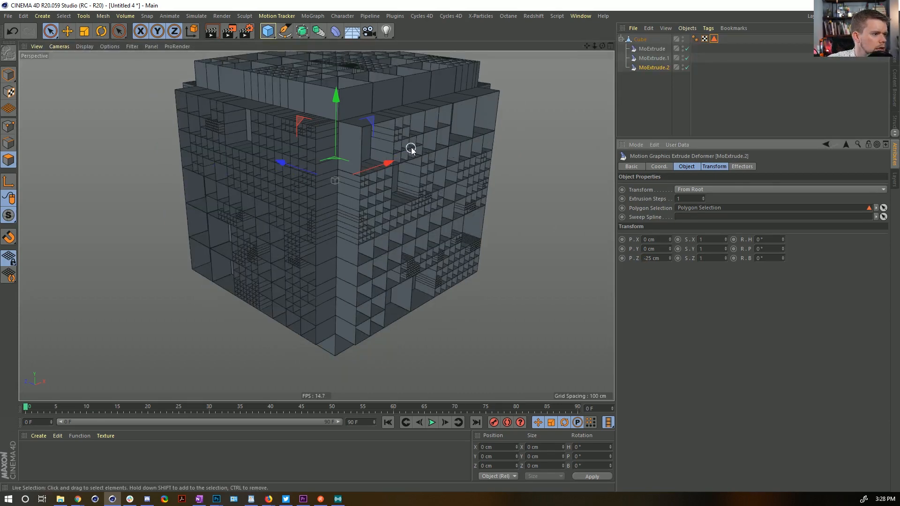
Step: Examine the hollow cells and their thin rims closely at the box's upper corner and along its edges
{"action": "scroll", "coordinate": [411, 147], "scroll_direction": "up", "scroll_amount": 10}
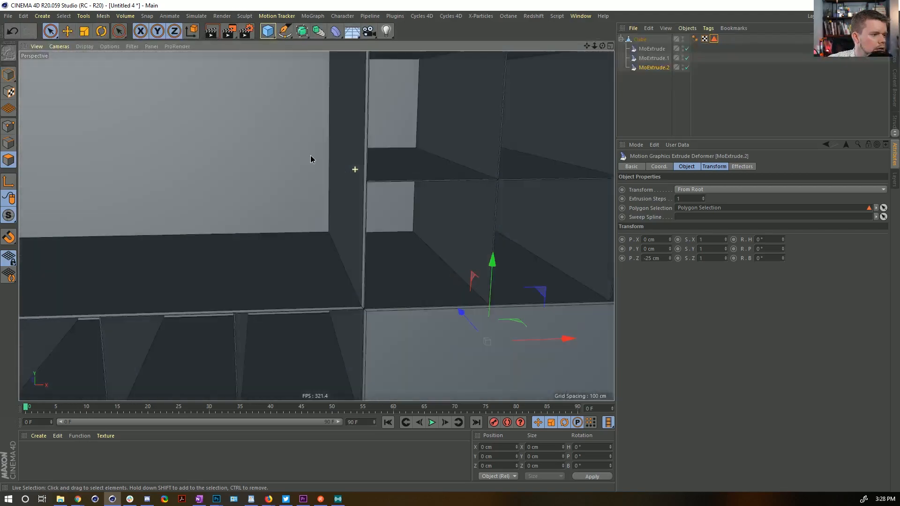
{"action": "scroll", "coordinate": [283, 140], "scroll_direction": "up", "scroll_amount": 3}
{"action": "scroll", "coordinate": [307, 150], "scroll_direction": "down", "scroll_amount": 10}
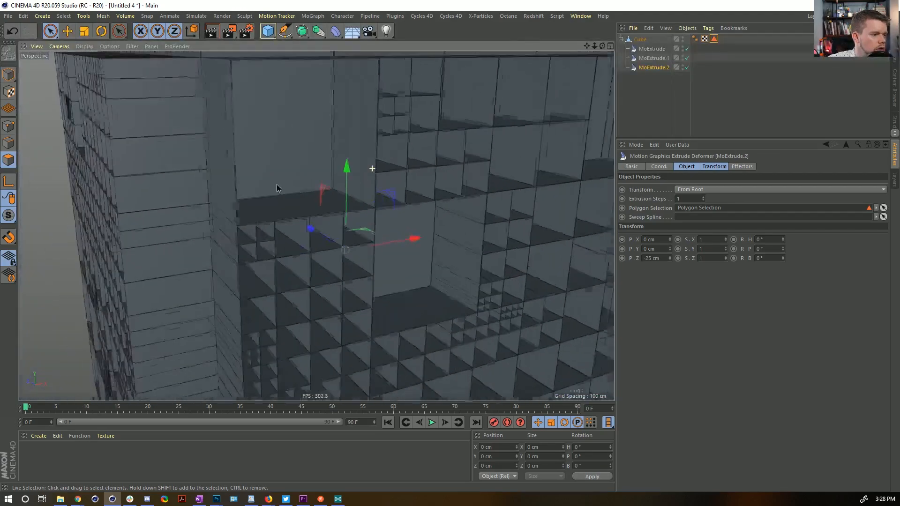
{"action": "right_click_drag", "start_coordinate": [276, 184], "coordinate": [220, 171], "text": "alt"}
{"action": "middle_click_drag", "start_coordinate": [287, 132], "coordinate": [379, 198], "text": "alt"}
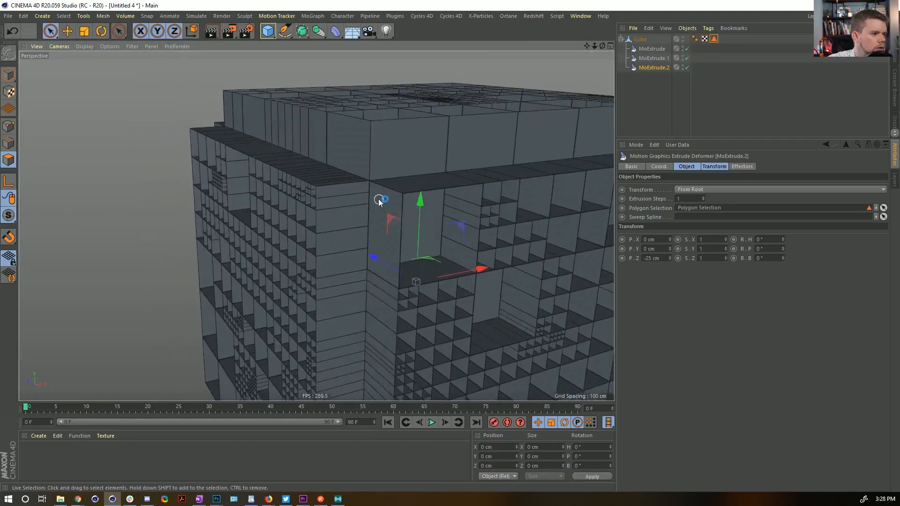
{"action": "left_click_drag", "start_coordinate": [379, 198], "coordinate": [415, 227], "text": "alt"}
{"action": "middle_click_drag", "start_coordinate": [425, 193], "coordinate": [354, 237], "text": "alt"}
{"action": "right_click_drag", "start_coordinate": [393, 245], "coordinate": [450, 204], "text": "alt"}
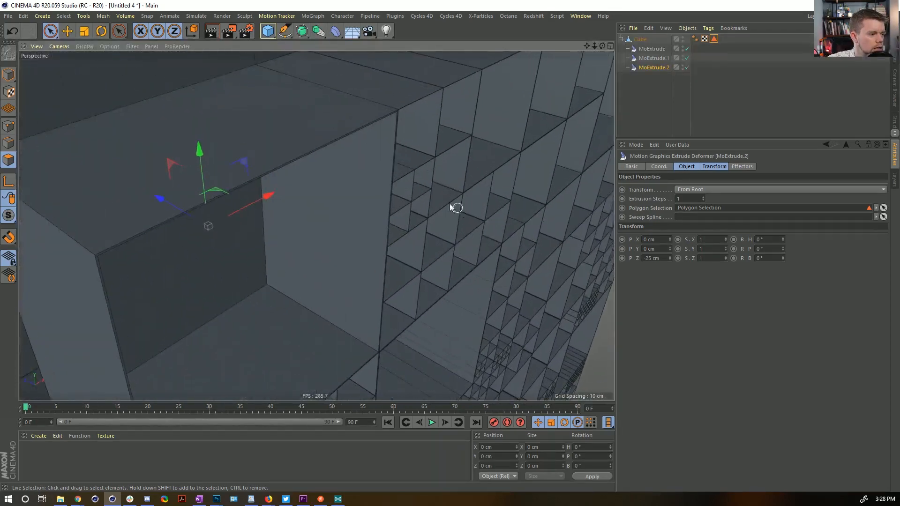
{"action": "middle_click_drag", "start_coordinate": [416, 189], "coordinate": [316, 225], "text": "alt"}
{"action": "left_click_drag", "start_coordinate": [331, 231], "coordinate": [297, 217], "text": "alt"}
{"action": "right_click_drag", "start_coordinate": [291, 206], "coordinate": [333, 199], "text": "alt"}
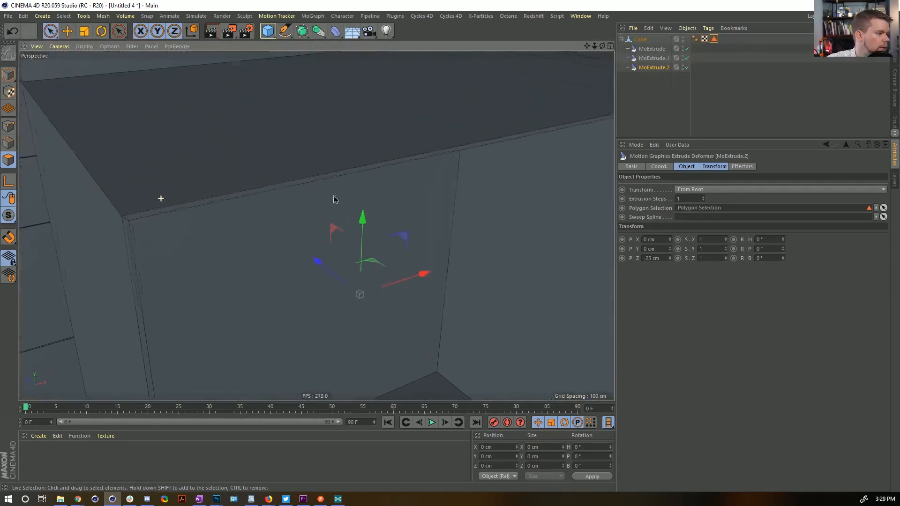
{"action": "mouse_move", "coordinate": [392, 194]}
{"action": "left_mouse_down", "text": "alt"}
{"action": "mouse_move", "coordinate": [402, 171]}
{"action": "mouse_move", "coordinate": [215, 187]}
{"action": "left_mouse_up", "text": "alt"}
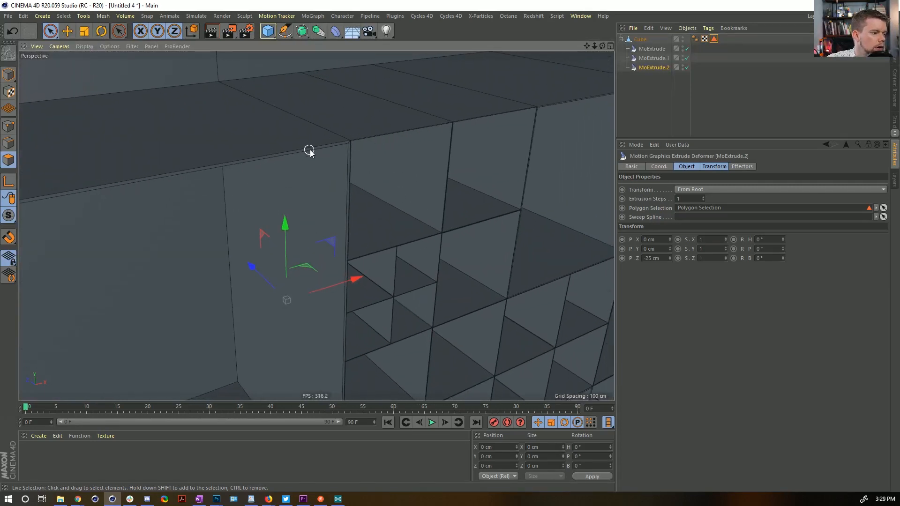
{"action": "scroll", "coordinate": [309, 151], "scroll_direction": "up", "scroll_amount": 5}
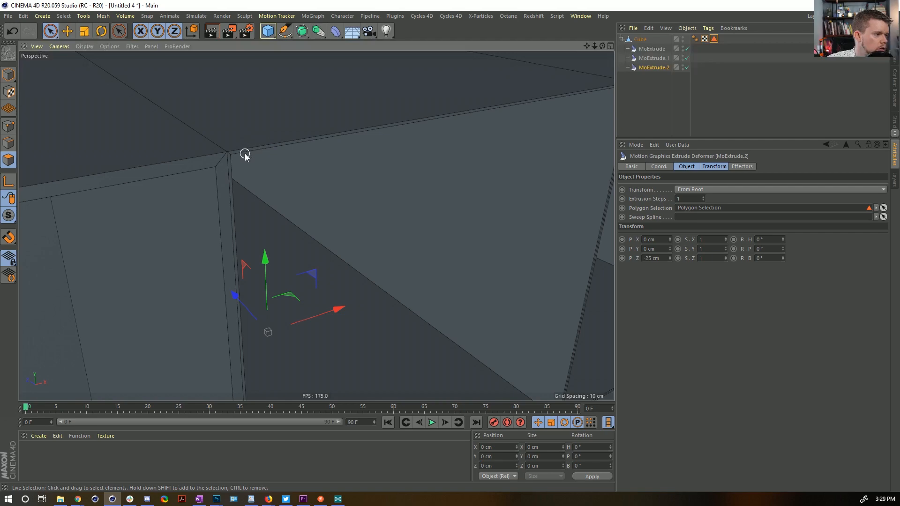
{"action": "scroll", "coordinate": [245, 156], "scroll_direction": "down", "scroll_amount": 6}
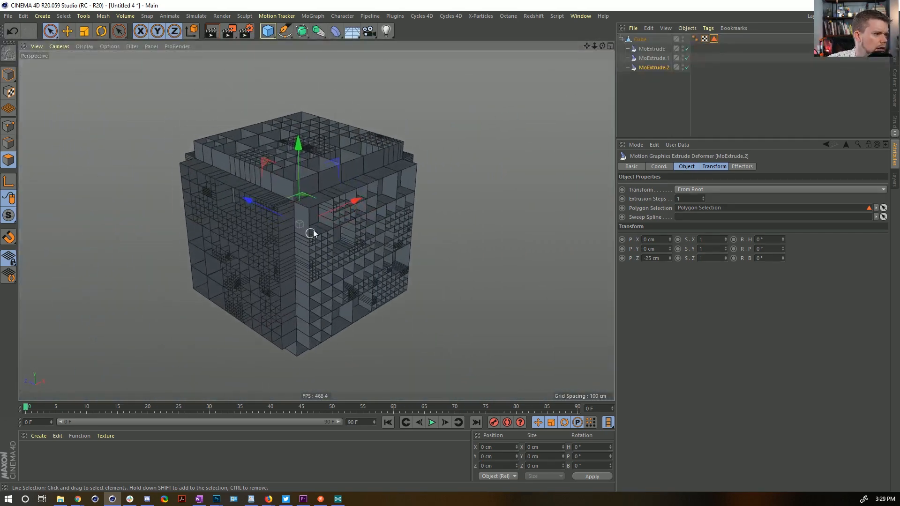
{"action": "scroll", "coordinate": [330, 232], "scroll_direction": "up", "scroll_amount": 5}
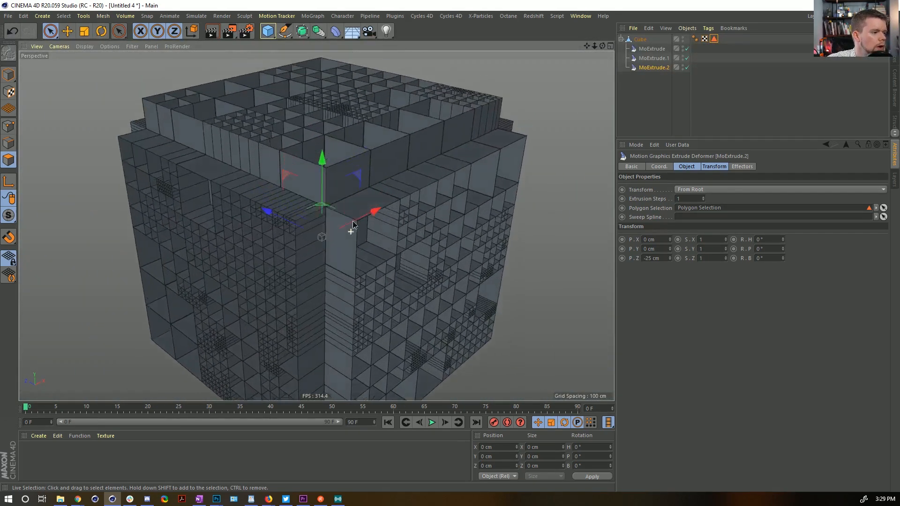
{"action": "scroll", "coordinate": [353, 225], "scroll_direction": "down", "scroll_amount": 1}
Step: Reduce the P.Z depth of the first and third MoExtrudes together so the hollow cells become shallower
{"action": "left_click", "coordinate": [651, 49]}
{"action": "left_click", "coordinate": [650, 69], "text": "ctrl"}
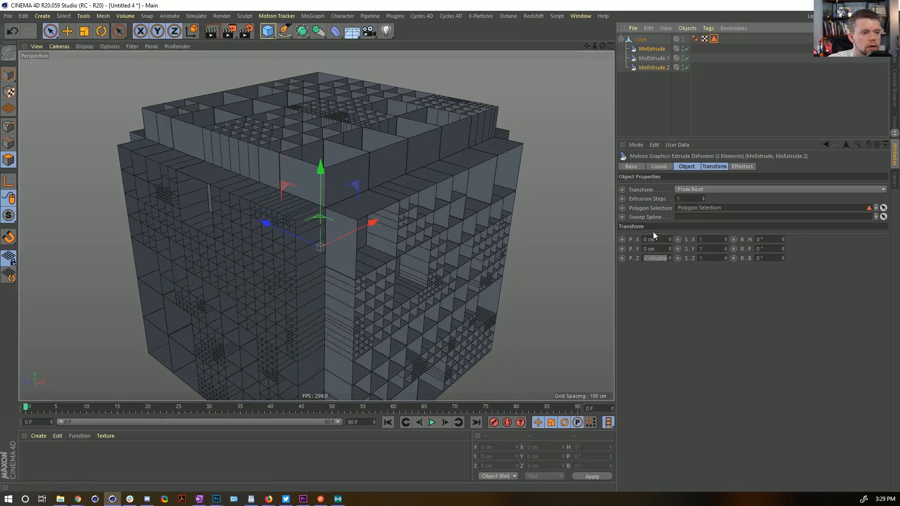
{"action": "left_click", "coordinate": [654, 258]}
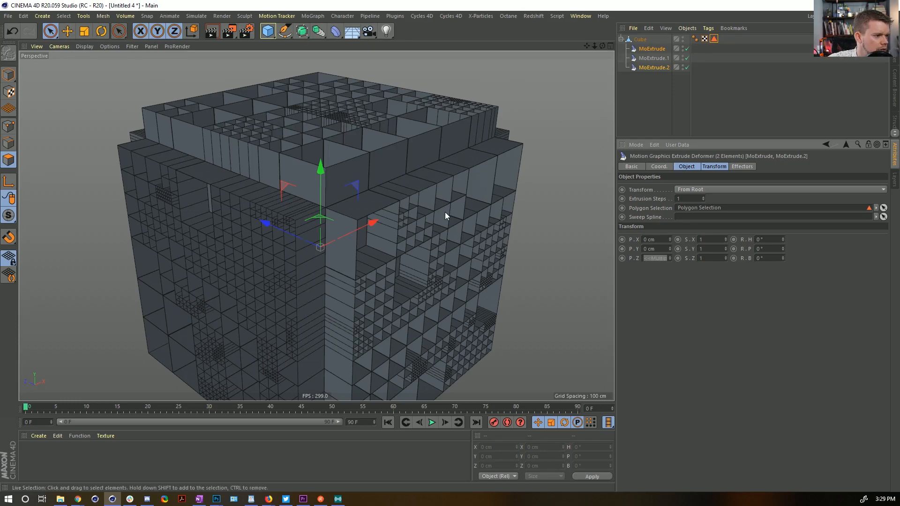
{"action": "key", "text": "ctrl+z"}
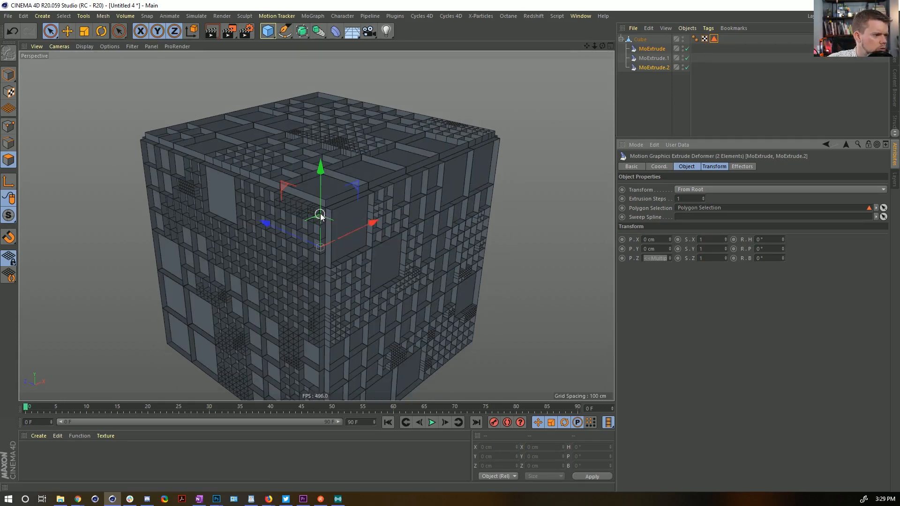
Step: Deselect all objects and examine the shallow cell pattern on the box from several angles
{"action": "mouse_move", "coordinate": [325, 210]}
{"action": "right_mouse_down", "text": "alt"}
{"action": "mouse_move", "coordinate": [489, 163]}
{"action": "mouse_move", "coordinate": [424, 187]}
{"action": "mouse_move", "coordinate": [293, 210]}
{"action": "mouse_move", "coordinate": [328, 206]}
{"action": "mouse_move", "coordinate": [318, 207]}
{"action": "right_mouse_up", "text": "alt"}
{"action": "mouse_move", "coordinate": [338, 204]}
{"action": "left_mouse_down", "text": "alt"}
{"action": "mouse_move", "coordinate": [404, 190]}
{"action": "mouse_move", "coordinate": [347, 219]}
{"action": "left_mouse_up", "text": "alt"}
{"action": "left_click", "coordinate": [651, 110]}
{"action": "left_click_drag", "start_coordinate": [343, 257], "coordinate": [351, 235], "text": "alt"}
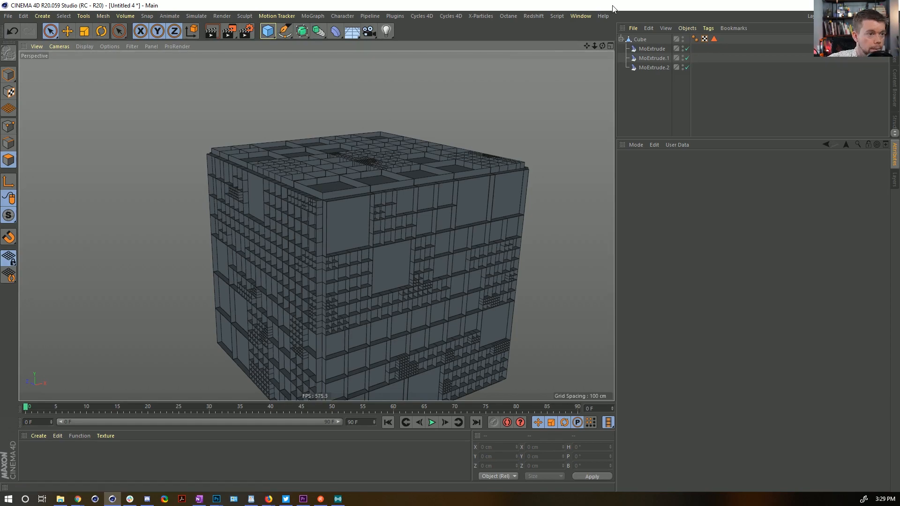
{"action": "left_click_drag", "start_coordinate": [305, 245], "coordinate": [284, 258], "text": "alt"}
{"action": "left_click_drag", "start_coordinate": [358, 210], "coordinate": [403, 222], "text": "alt"}
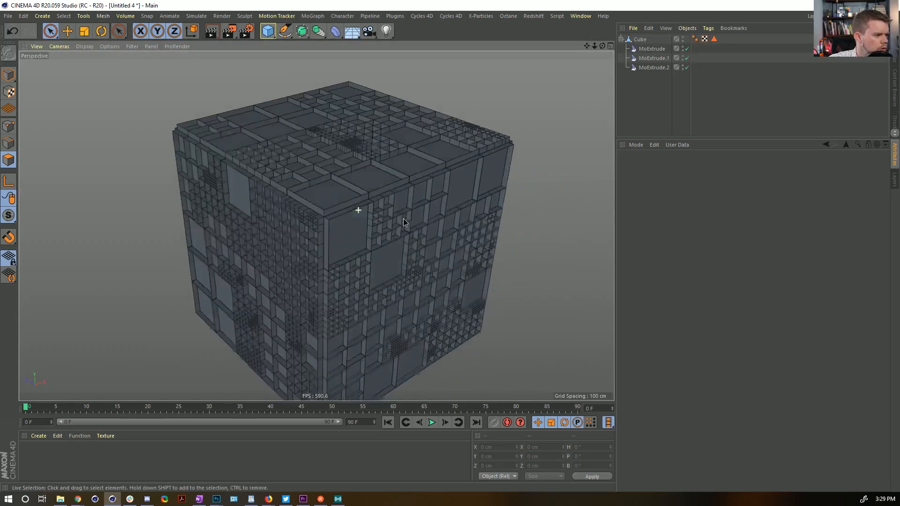
{"action": "left_click_drag", "start_coordinate": [383, 169], "coordinate": [324, 197], "text": "alt"}
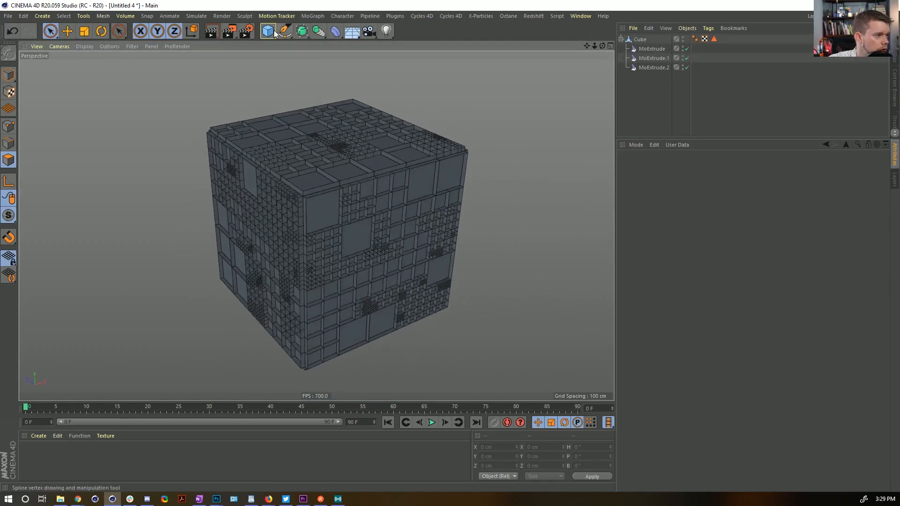
Step: Add a new cube and set its X, Y and Z segments to 5
{"action": "left_click", "coordinate": [268, 31]}
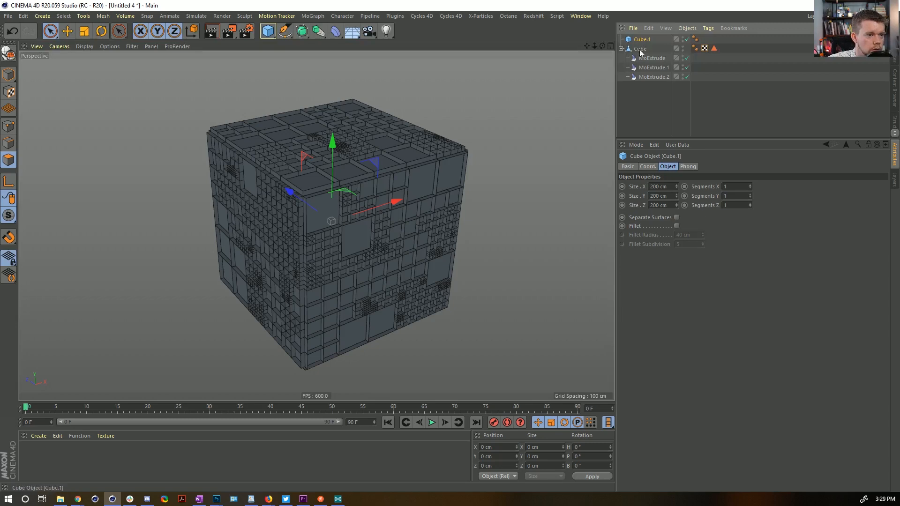
{"action": "left_click_drag", "start_coordinate": [730, 187], "coordinate": [716, 192]}
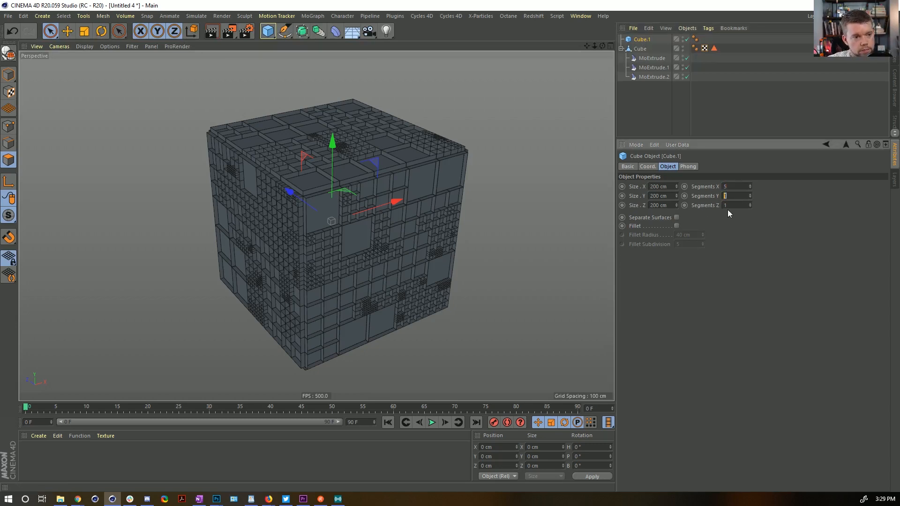
{"action": "type", "text": "5"}
{"action": "key", "text": "Return"}
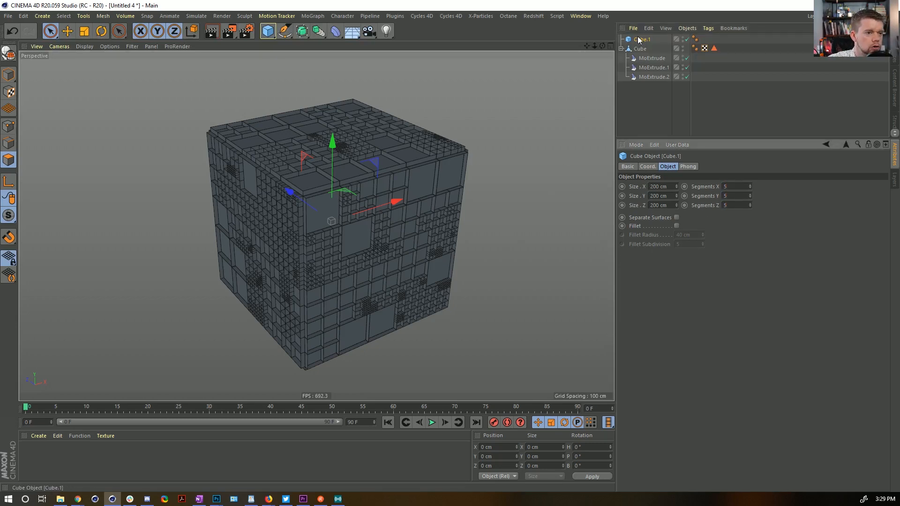
Step: Add another cube sized 40 cm in X, 11 cm in Y and 40 cm in Z, and place it inside a new Cloner
{"action": "left_click", "coordinate": [268, 31]}
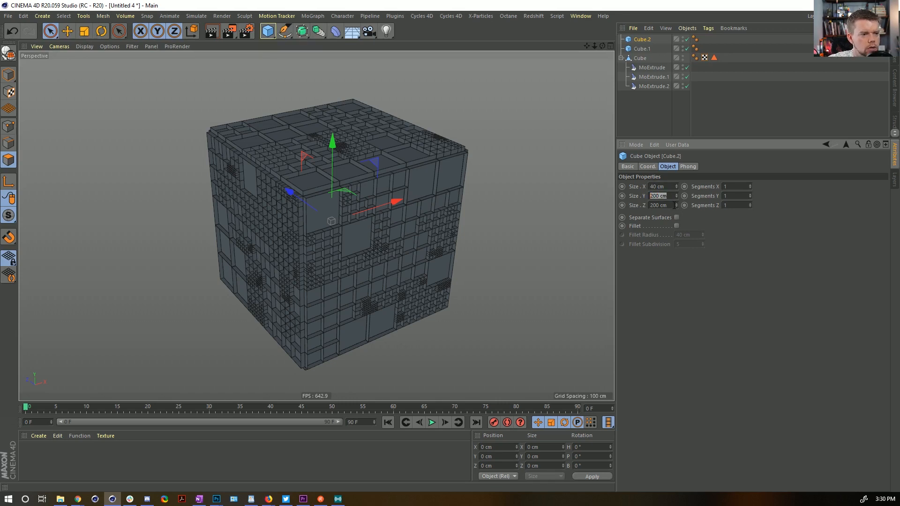
{"action": "key", "text": "Escape"}
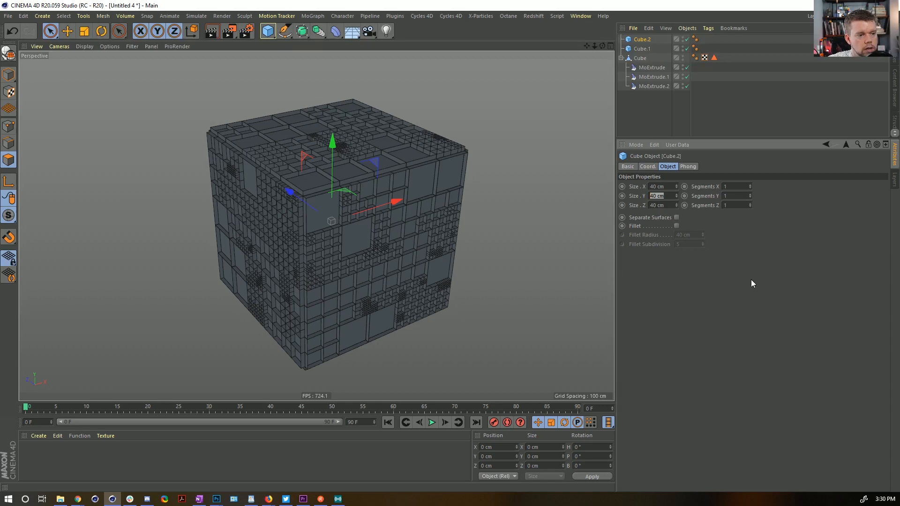
{"action": "left_click", "coordinate": [313, 16]}
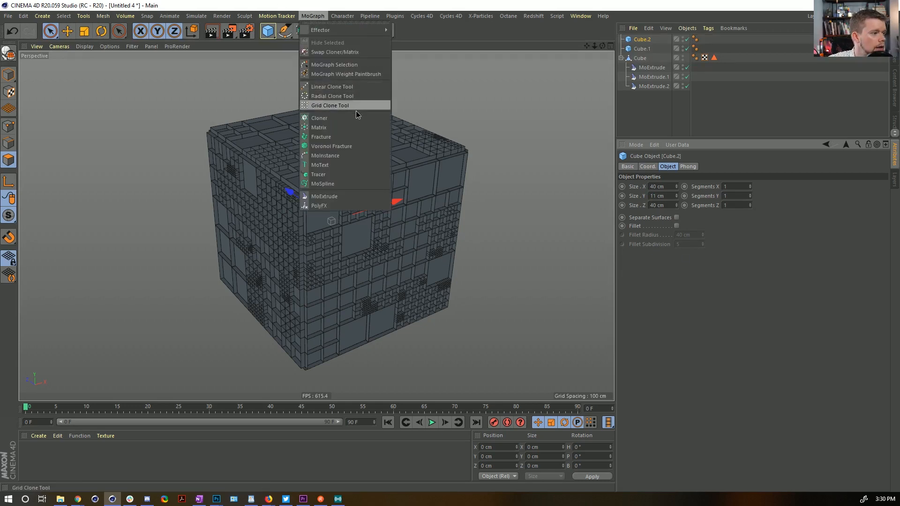
{"action": "left_click", "coordinate": [323, 120]}
{"action": "left_click_drag", "start_coordinate": [642, 49], "coordinate": [646, 41]}
{"action": "left_click", "coordinate": [642, 40]}
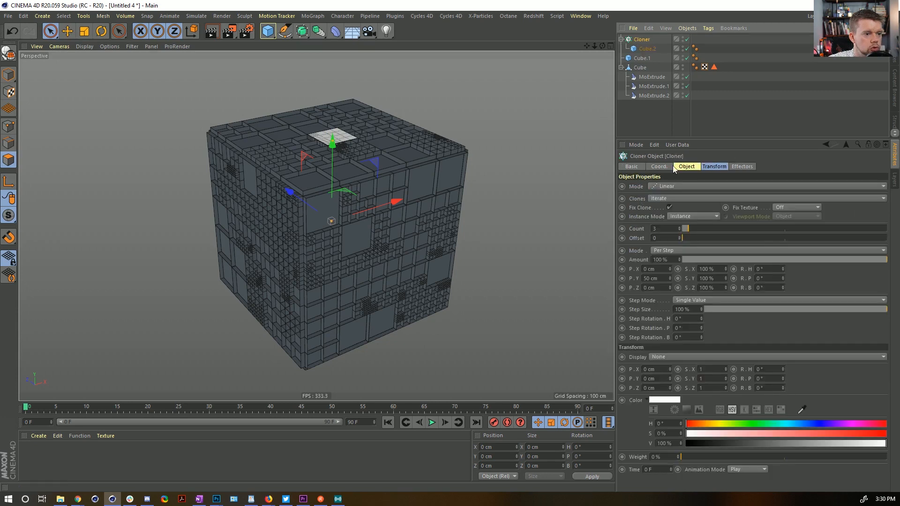
Step: Set the Cloner to Object mode, distributing its clones over the polygon centers of the 5-segment cube
{"action": "left_click", "coordinate": [677, 186]}
{"action": "left_click", "coordinate": [676, 198]}
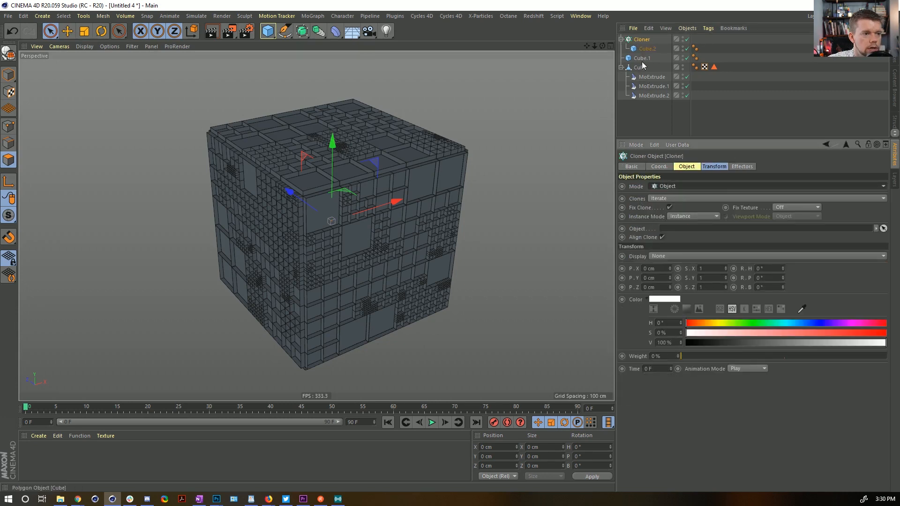
{"action": "left_click_drag", "start_coordinate": [641, 58], "coordinate": [671, 229]}
{"action": "left_click", "coordinate": [686, 259]}
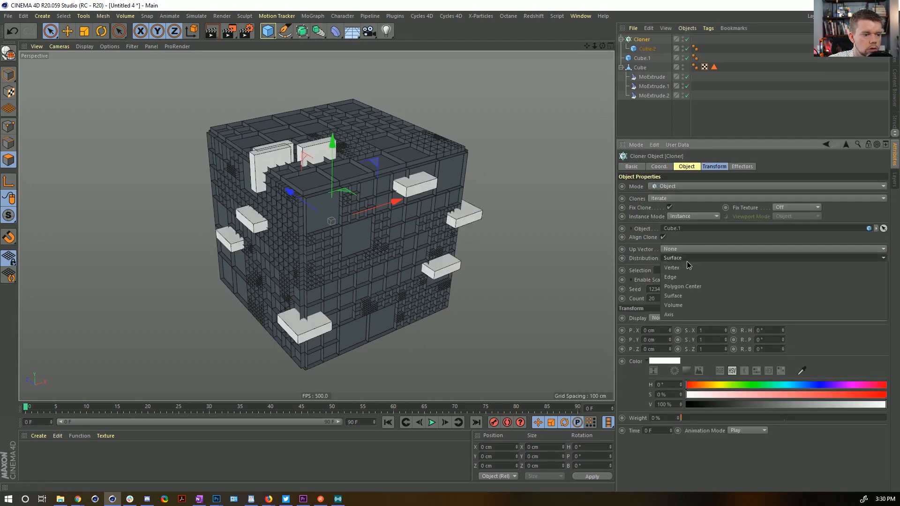
{"action": "left_click", "coordinate": [692, 288]}
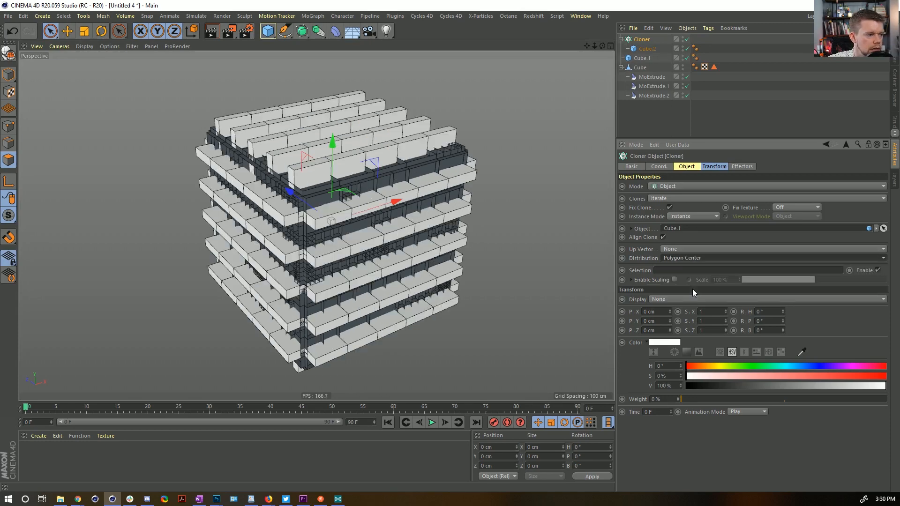
Step: Change the cloned cube's Y size to 40 cm and its Z size to 11 cm so the clones lie flat
{"action": "left_click", "coordinate": [647, 50]}
{"action": "left_click", "coordinate": [671, 196]}
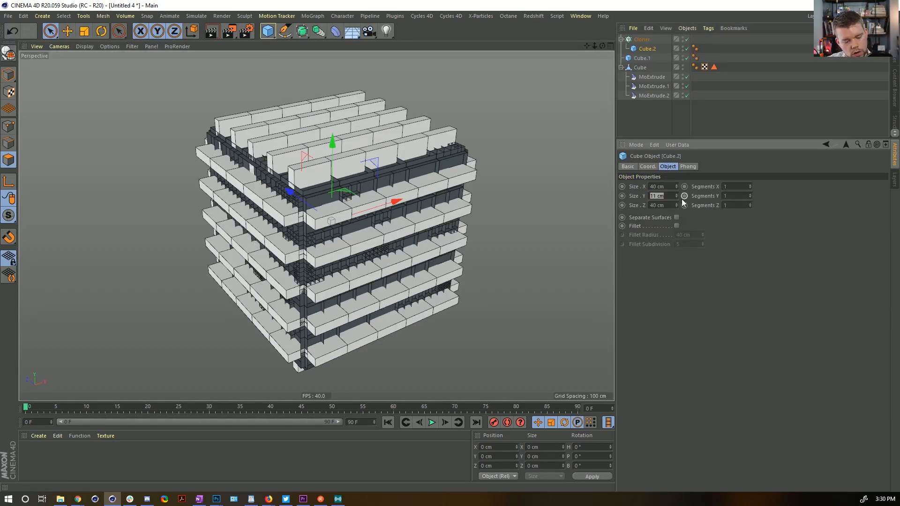
{"action": "key", "text": "Tab"}
{"action": "type", "text": "11"}
{"action": "key", "text": "Return"}
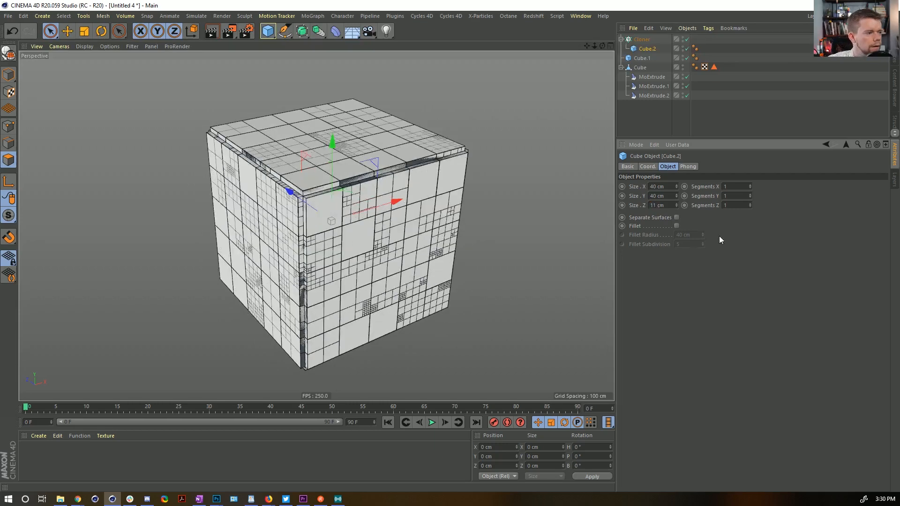
Step: Thicken the cloned cube to a Z size of 17 cm
{"action": "mouse_move", "coordinate": [338, 200]}
{"action": "left_mouse_down", "text": "alt"}
{"action": "mouse_move", "coordinate": [391, 192]}
{"action": "mouse_move", "coordinate": [335, 197]}
{"action": "mouse_move", "coordinate": [360, 194]}
{"action": "mouse_move", "coordinate": [345, 195]}
{"action": "left_mouse_up", "text": "alt"}
{"action": "left_click", "coordinate": [676, 204]}
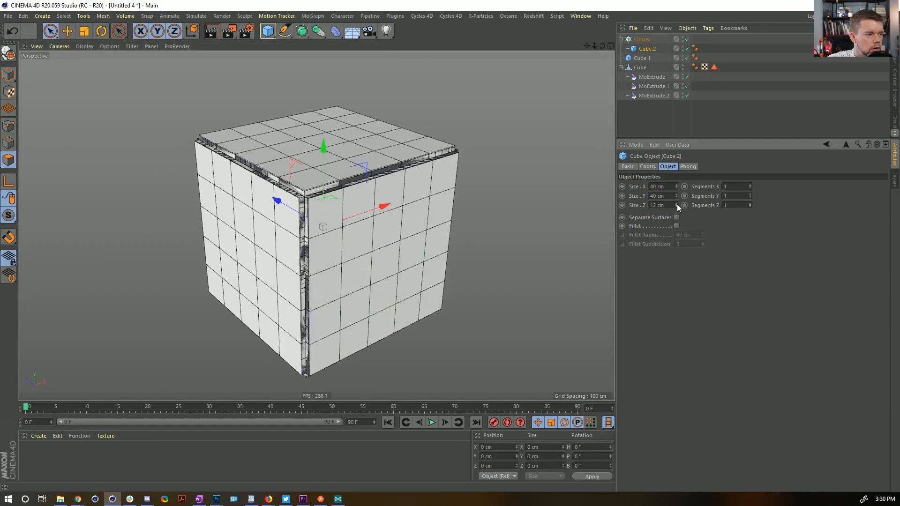
{"action": "left_click", "coordinate": [677, 204]}
{"action": "left_click", "coordinate": [676, 204]}
{"action": "left_click", "coordinate": [676, 204]}
{"action": "left_click", "coordinate": [677, 204]}
{"action": "left_click", "coordinate": [676, 204]}
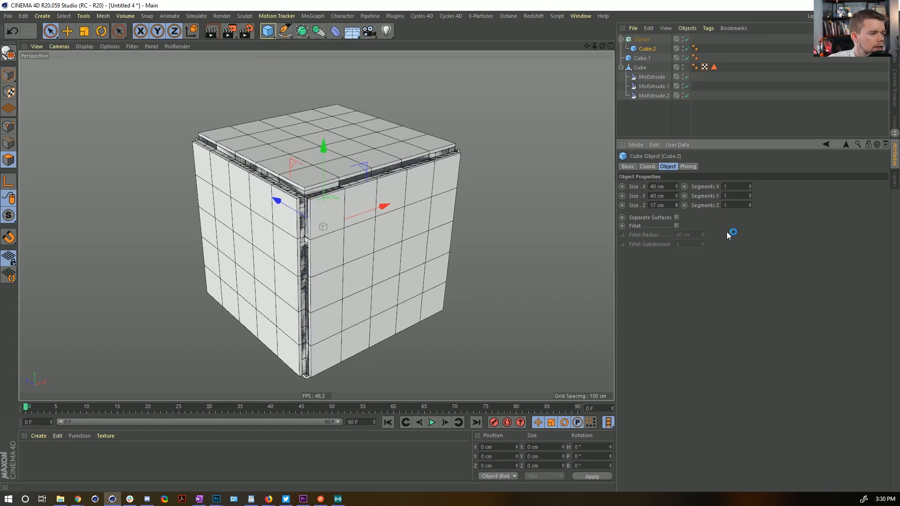
Step: Set the cloned cube's X and Y sizes to 41 cm and check how the tiles meet around the box
{"action": "left_click", "coordinate": [676, 185]}
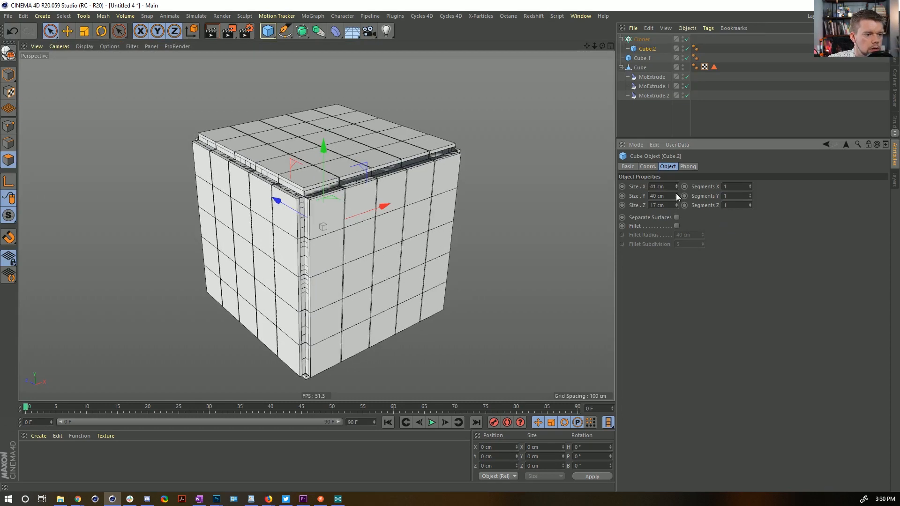
{"action": "left_click", "coordinate": [677, 195]}
{"action": "scroll", "coordinate": [398, 189], "scroll_direction": "up", "scroll_amount": 3}
{"action": "scroll", "coordinate": [399, 188], "scroll_direction": "down", "scroll_amount": 3}
{"action": "scroll", "coordinate": [399, 189], "scroll_direction": "up", "scroll_amount": 2}
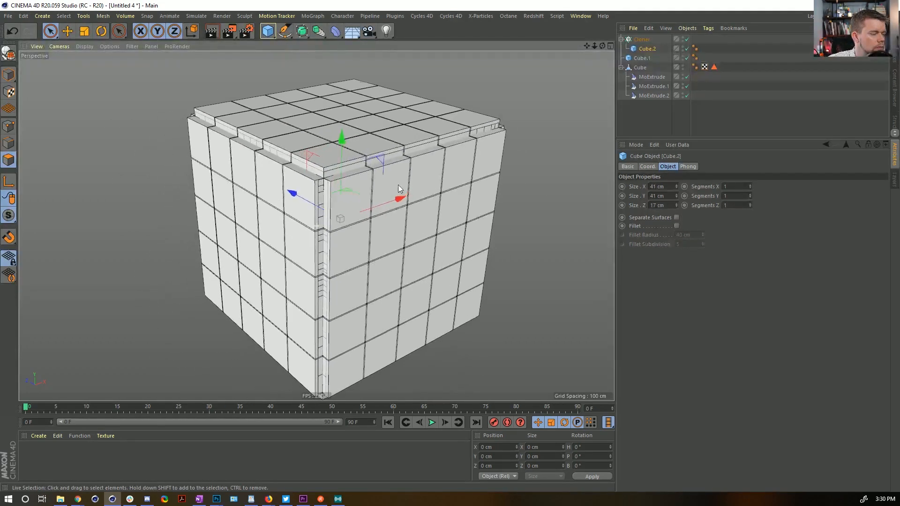
{"action": "mouse_move", "coordinate": [340, 176]}
{"action": "left_mouse_down", "text": "alt"}
{"action": "mouse_move", "coordinate": [398, 169]}
{"action": "mouse_move", "coordinate": [364, 192]}
{"action": "mouse_move", "coordinate": [331, 175]}
{"action": "left_mouse_up", "text": "alt"}
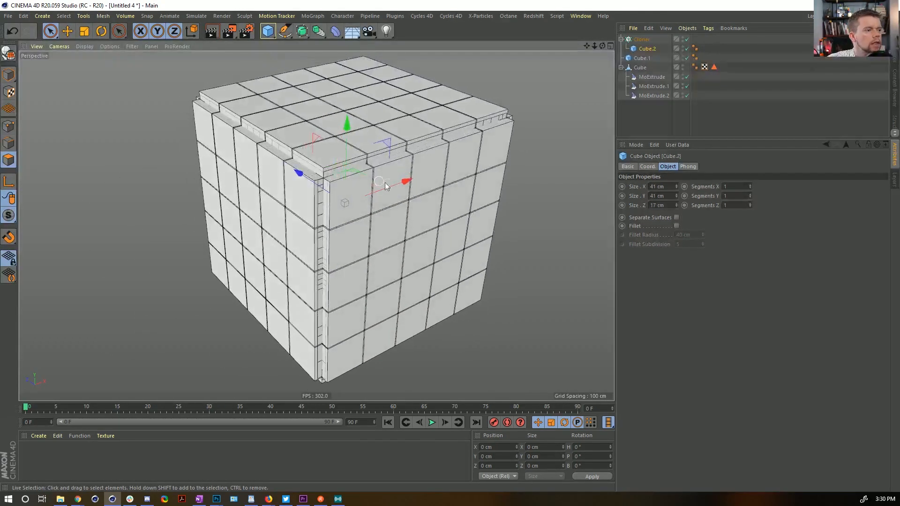
{"action": "middle_click_drag", "start_coordinate": [385, 186], "coordinate": [367, 170], "text": "alt"}
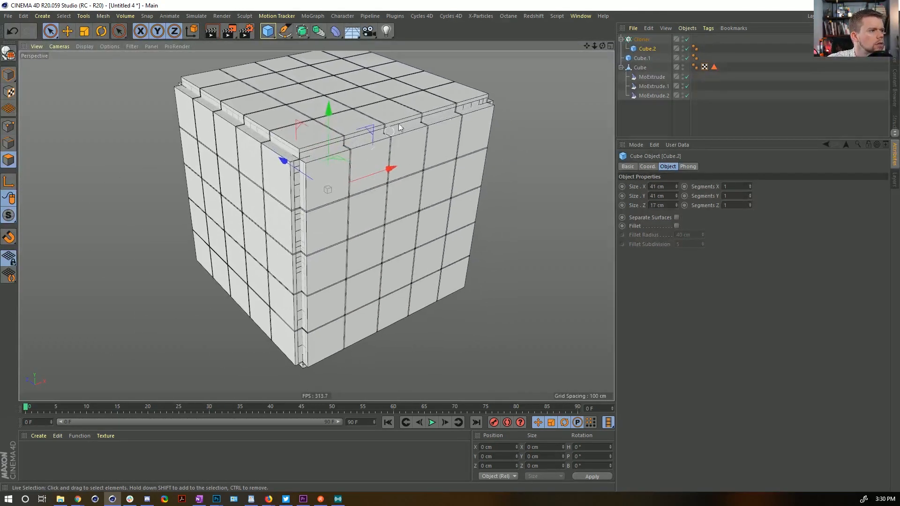
Step: Add a Plain effector to the Cloner with Position turned off and Visibility turned on
{"action": "left_click", "coordinate": [636, 39]}
{"action": "left_click", "coordinate": [312, 16]}
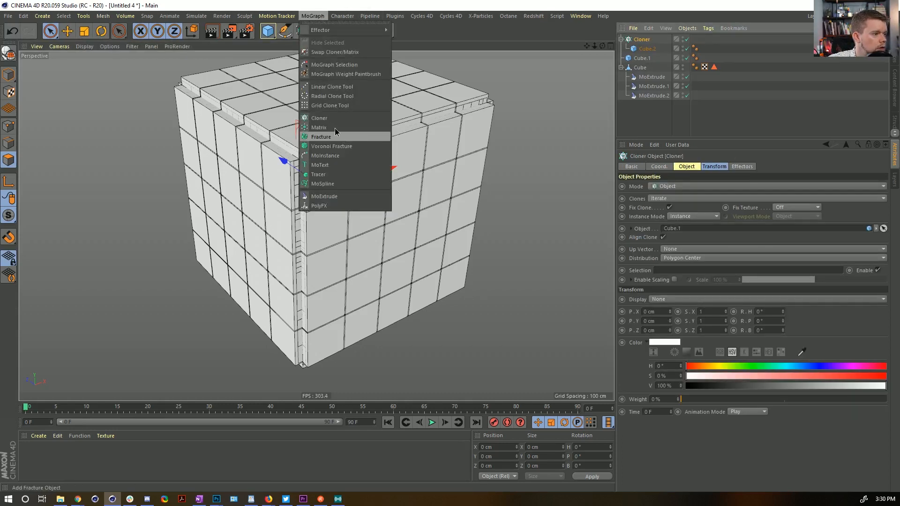
{"action": "mouse_move", "coordinate": [331, 31]}
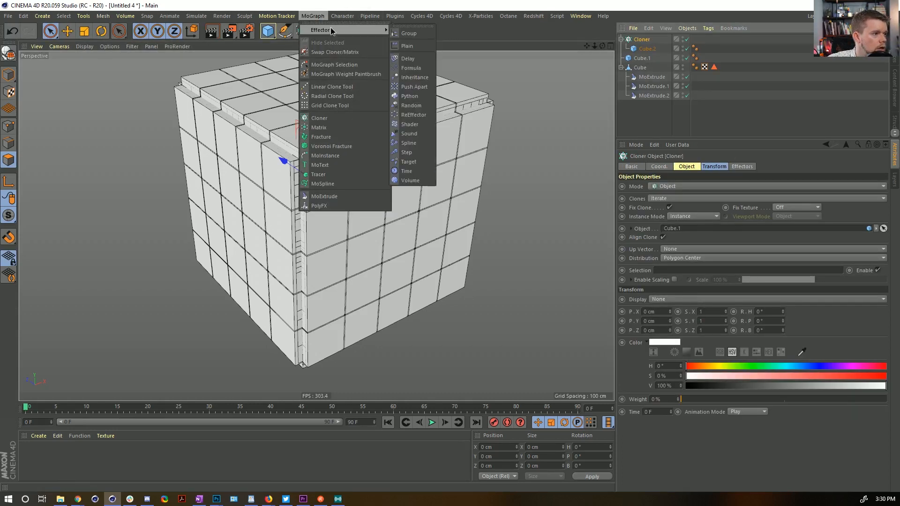
{"action": "left_click", "coordinate": [417, 49]}
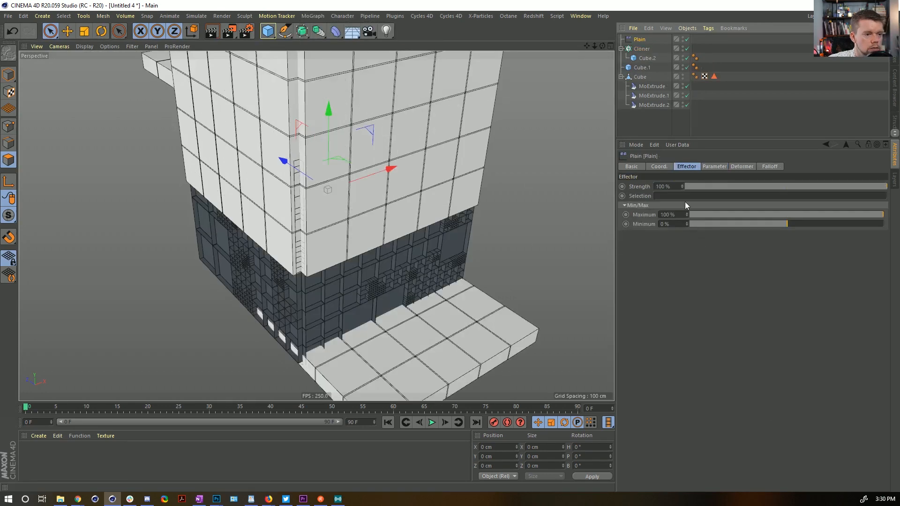
{"action": "left_click", "coordinate": [707, 166]}
{"action": "left_click", "coordinate": [657, 203]}
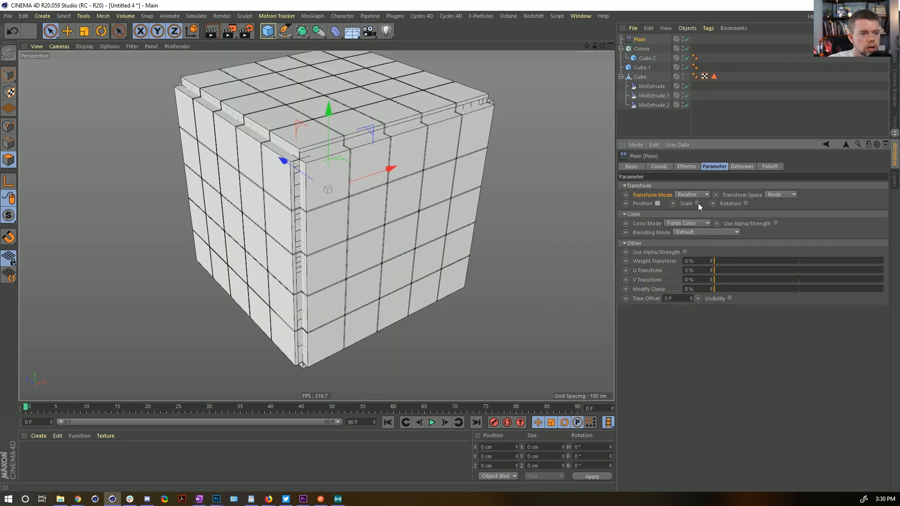
{"action": "left_click", "coordinate": [697, 203]}
{"action": "left_click", "coordinate": [697, 203]}
{"action": "left_click", "coordinate": [730, 298]}
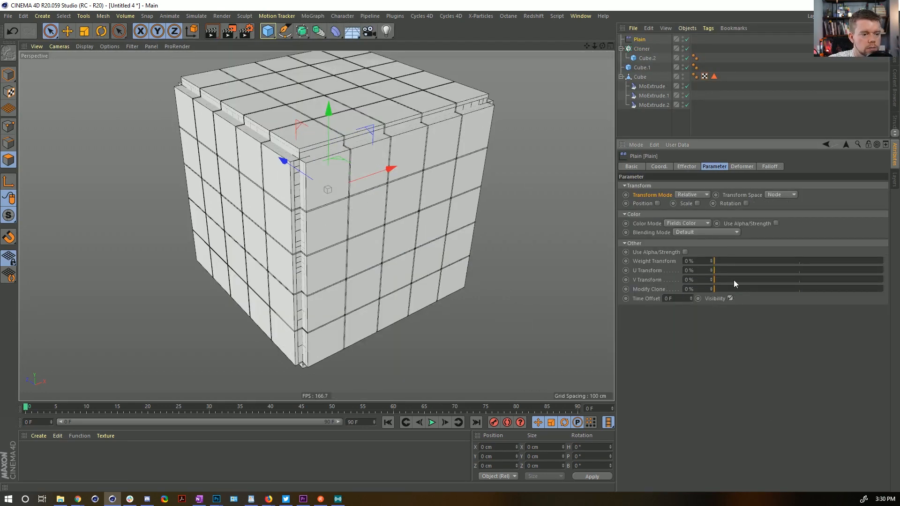
Step: Add a Random Field to the Plain effector's falloff
{"action": "left_click", "coordinate": [764, 167]}
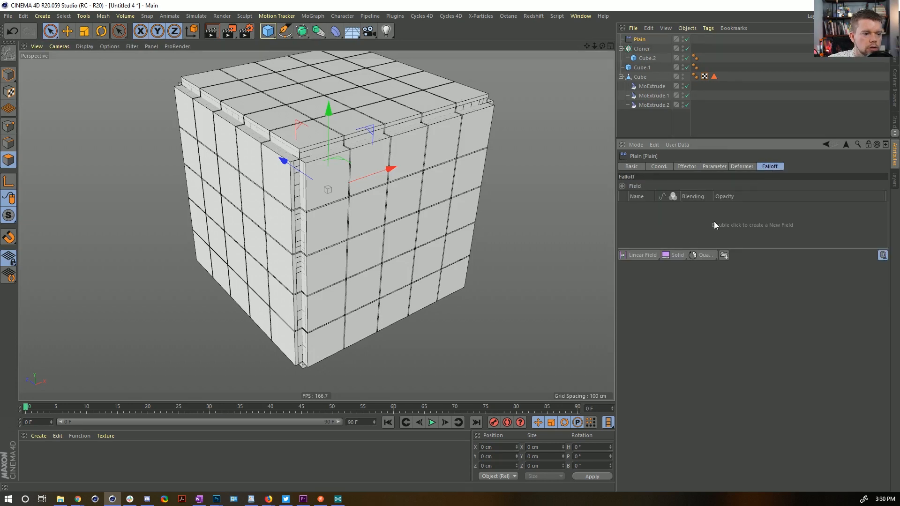
{"action": "left_click", "coordinate": [655, 260]}
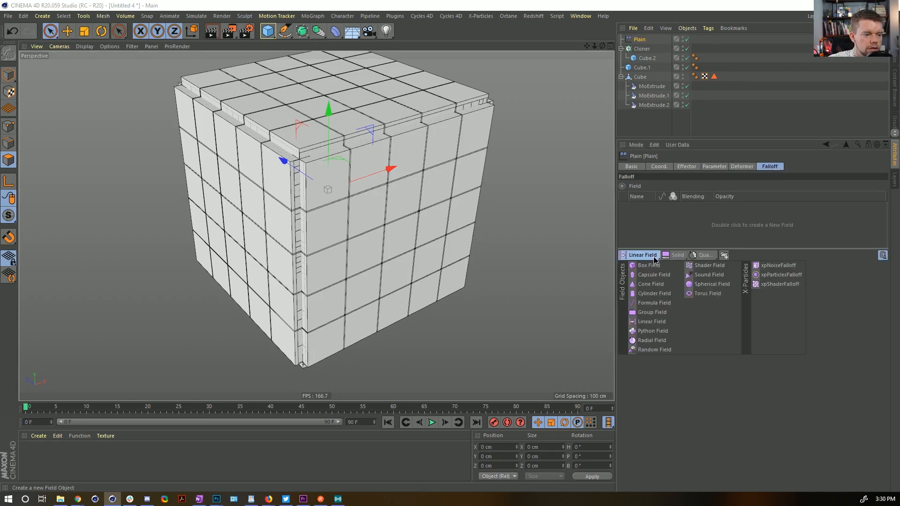
{"action": "left_click", "coordinate": [665, 350]}
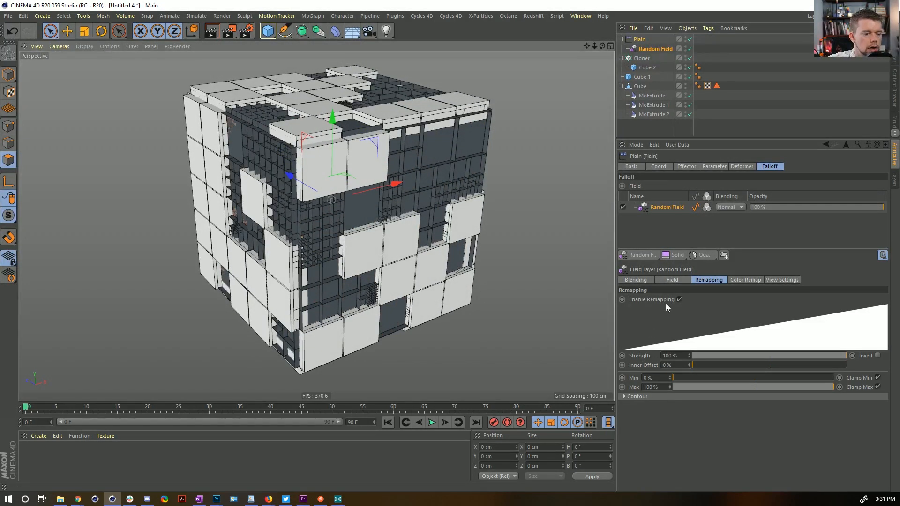
Step: Set the Random Field to Noise mode with a scale of 500% and an animation speed of 55%
{"action": "left_click", "coordinate": [675, 280]}
{"action": "left_click", "coordinate": [684, 321]}
{"action": "left_click", "coordinate": [686, 331]}
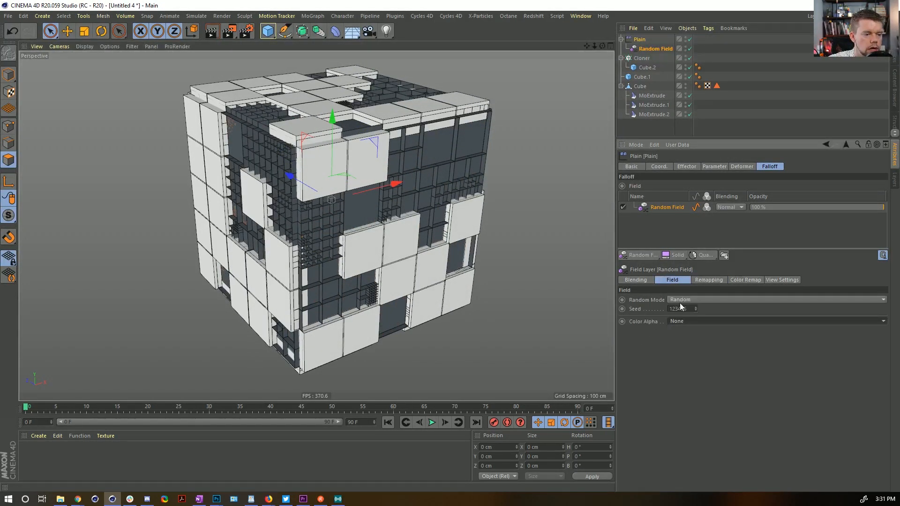
{"action": "left_click", "coordinate": [678, 302]}
{"action": "left_click", "coordinate": [682, 329]}
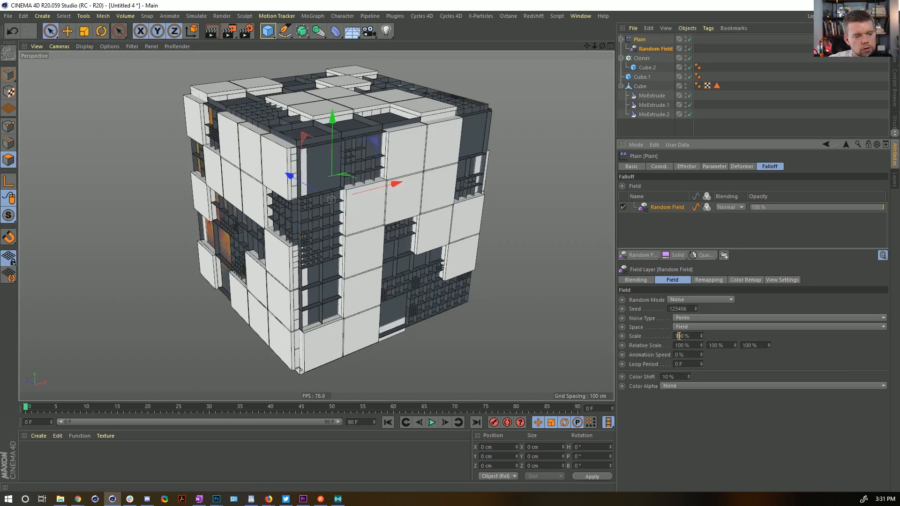
{"action": "key", "text": "Return"}
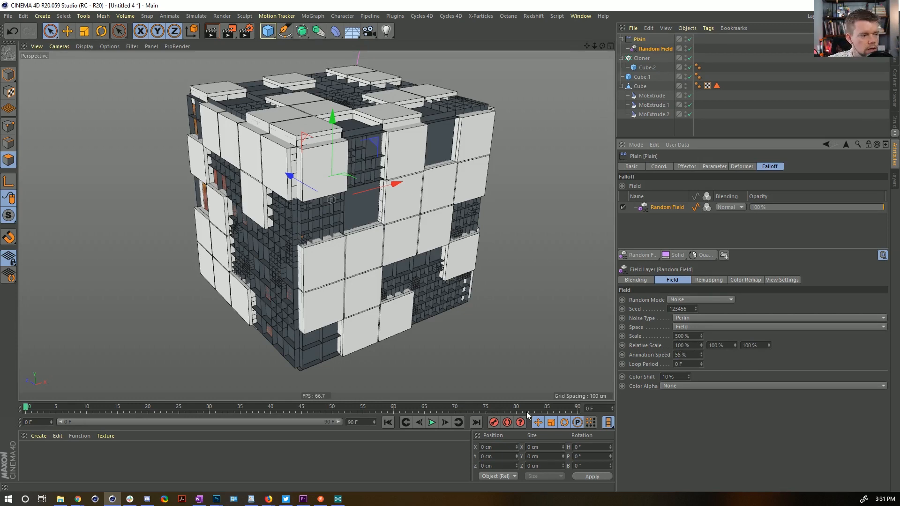
Step: Play the animation and raise the Random Field's noise scale to 1500%, checking the changing tiles around the box
{"action": "left_click", "coordinate": [432, 423]}
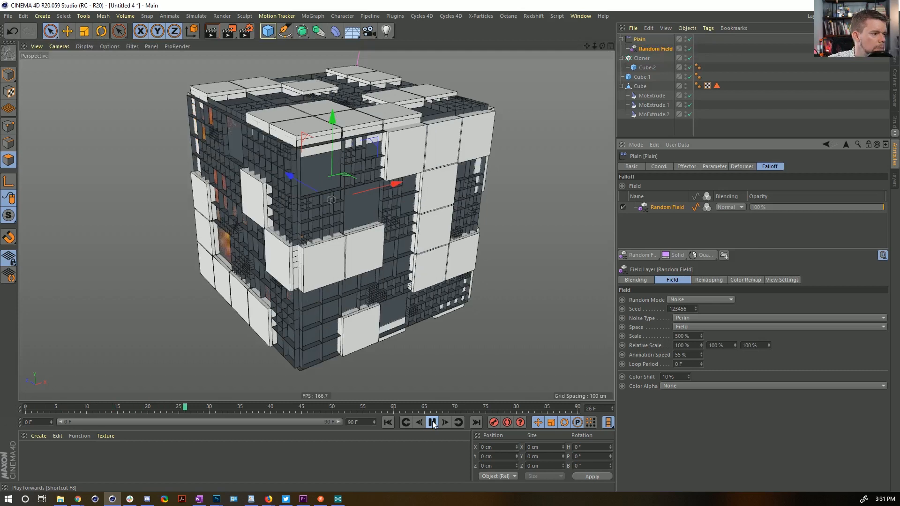
{"action": "left_click", "coordinate": [675, 336]}
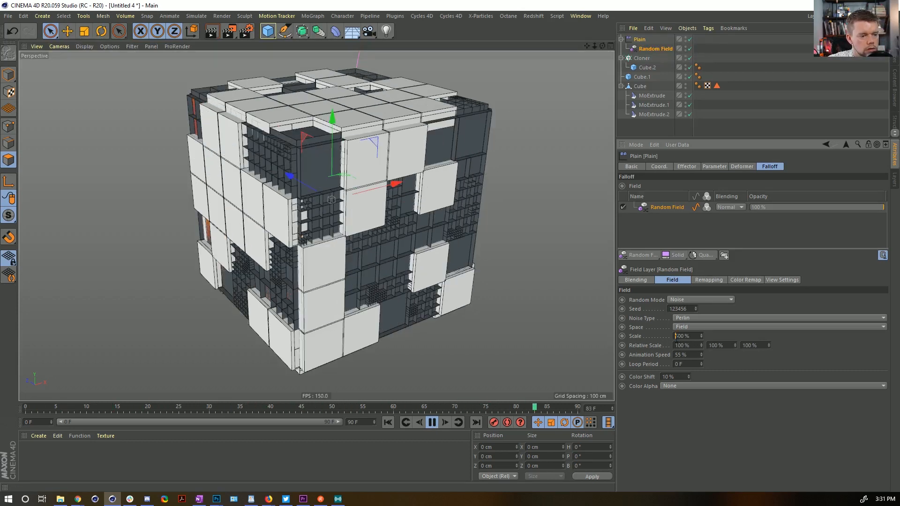
{"action": "type", "text": "1"}
{"action": "key", "text": "Return"}
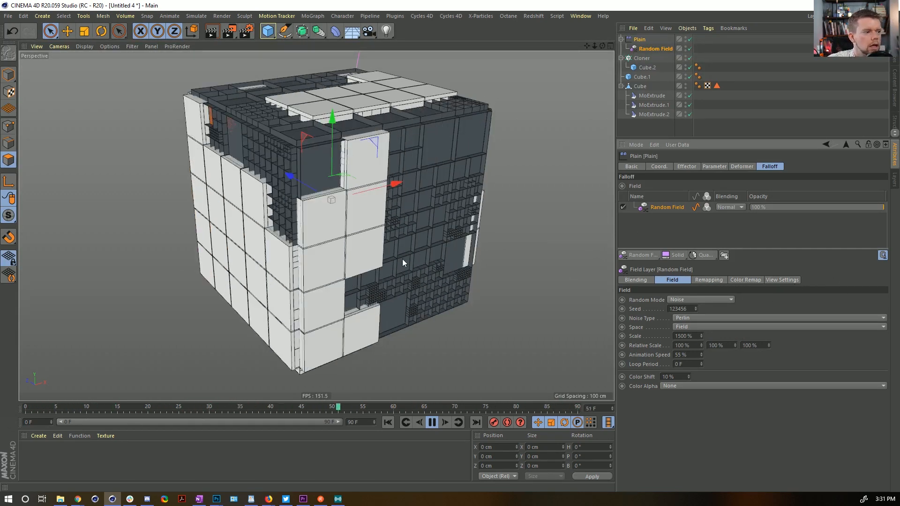
{"action": "right_click_drag", "start_coordinate": [498, 232], "coordinate": [447, 238], "text": "alt"}
{"action": "left_click_drag", "start_coordinate": [447, 238], "coordinate": [426, 222], "text": "alt"}
{"action": "right_click_drag", "start_coordinate": [427, 222], "coordinate": [449, 219], "text": "alt"}
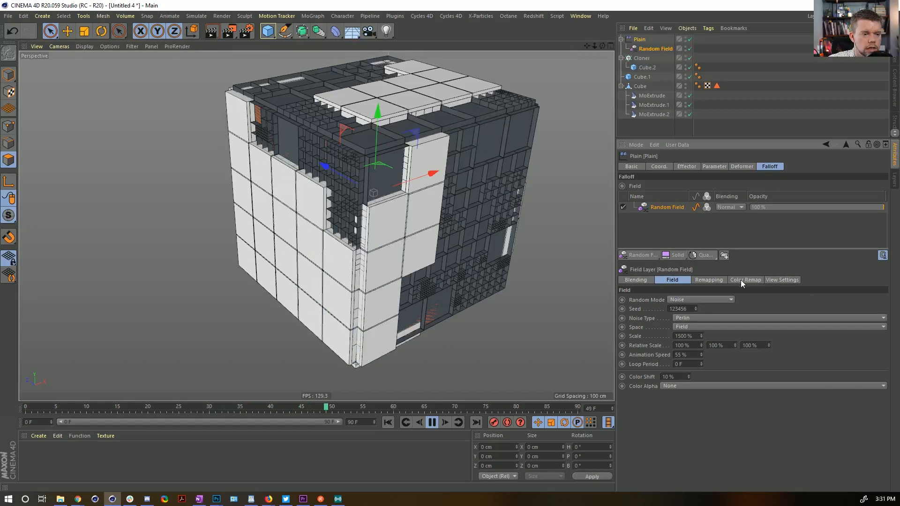
Step: Set the Random Field's remapping contour mode to Curve and stop the animation playback
{"action": "left_click", "coordinate": [707, 280]}
{"action": "left_click", "coordinate": [636, 396]}
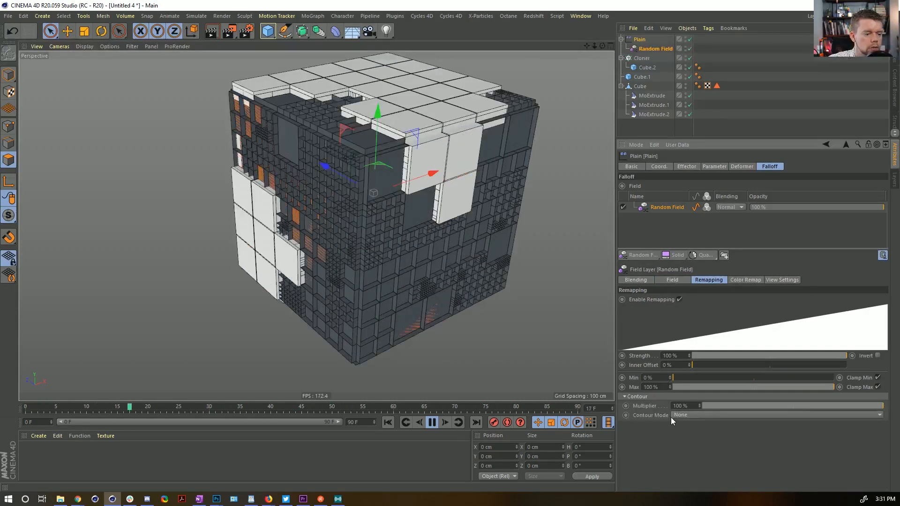
{"action": "left_click", "coordinate": [680, 415]}
{"action": "left_click", "coordinate": [698, 465]}
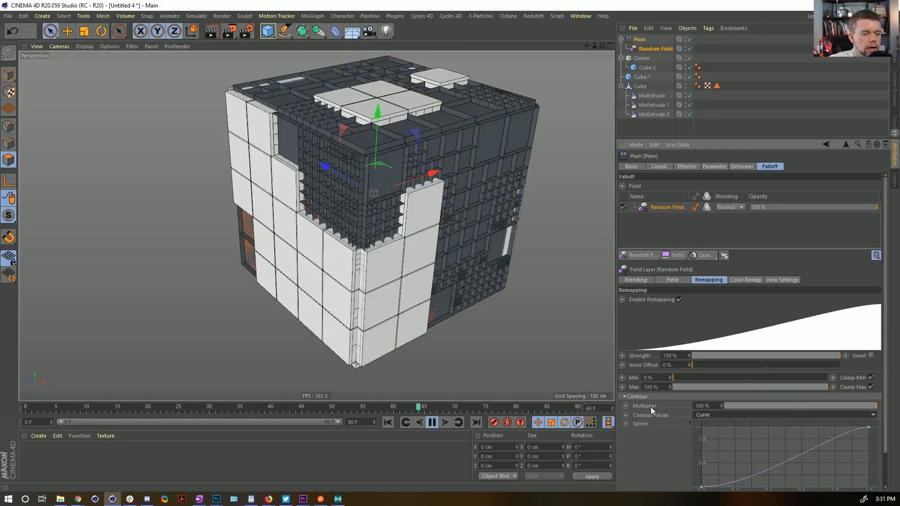
{"action": "scroll", "coordinate": [665, 404], "scroll_direction": "down", "scroll_amount": 2}
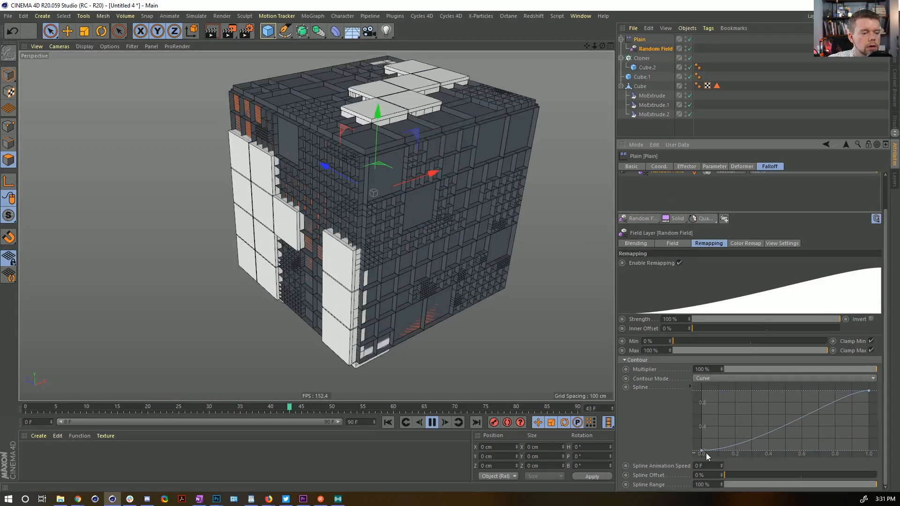
{"action": "left_click", "coordinate": [432, 422]}
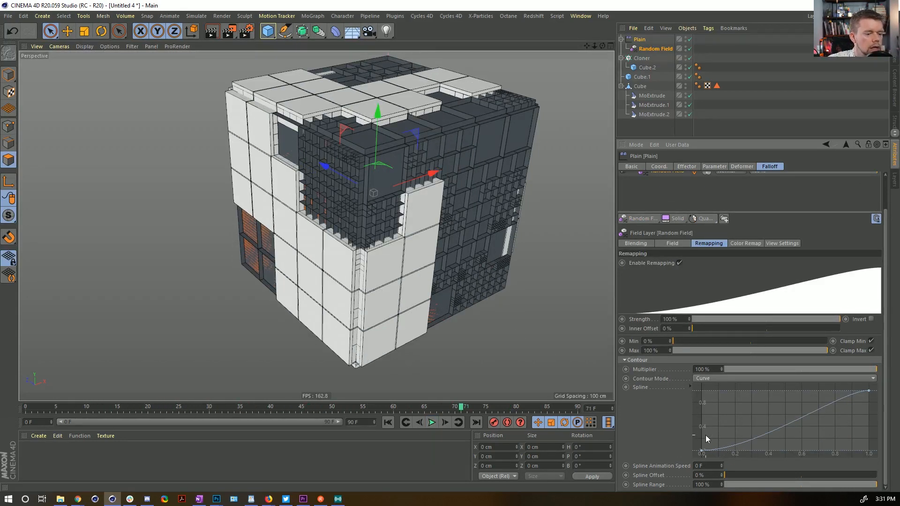
Step: Reshape the Random Field's contour curve by shifting its start point along the baseline to about 0.1
{"action": "mouse_move", "coordinate": [702, 452]}
{"action": "left_mouse_down"}
{"action": "mouse_move", "coordinate": [737, 458]}
{"action": "mouse_move", "coordinate": [691, 460]}
{"action": "left_mouse_up"}
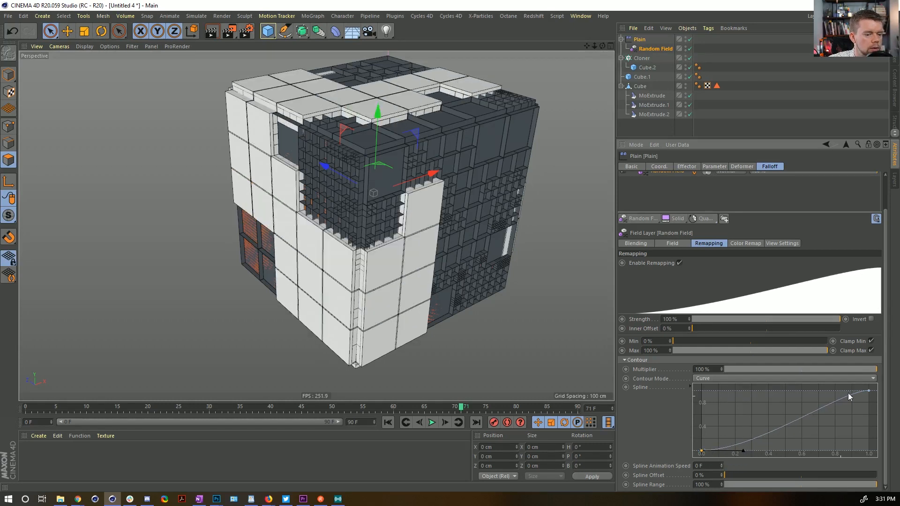
{"action": "left_click_drag", "start_coordinate": [868, 393], "coordinate": [794, 387]}
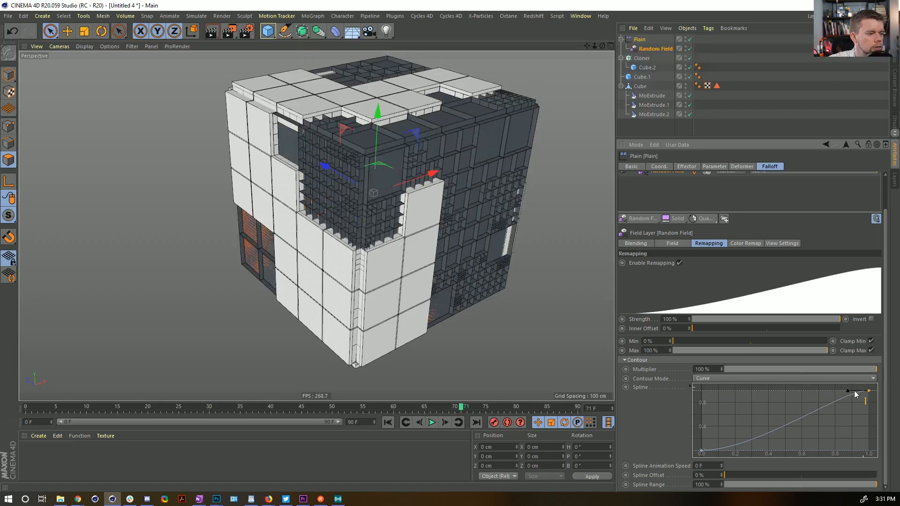
{"action": "left_click", "coordinate": [706, 452]}
{"action": "left_click_drag", "start_coordinate": [707, 453], "coordinate": [718, 458]}
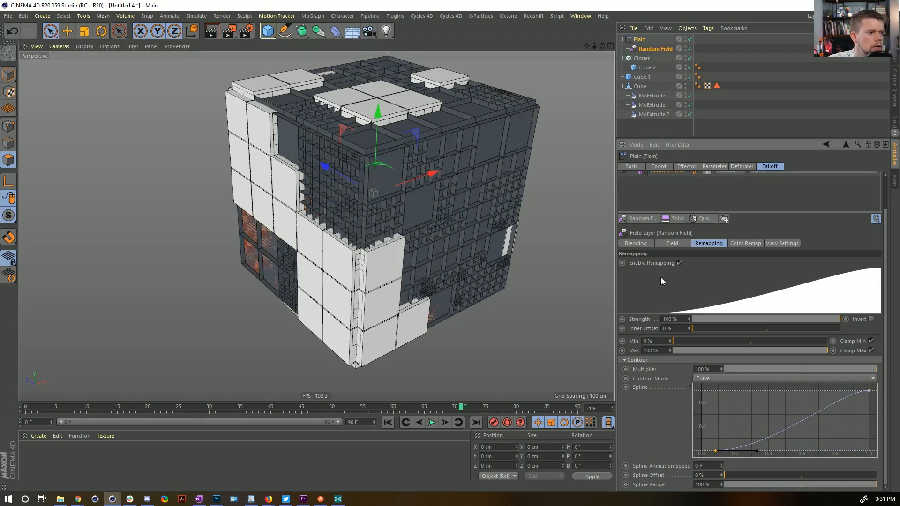
Step: Duplicate the Cloner and its Plain effector together
{"action": "left_click", "coordinate": [636, 39]}
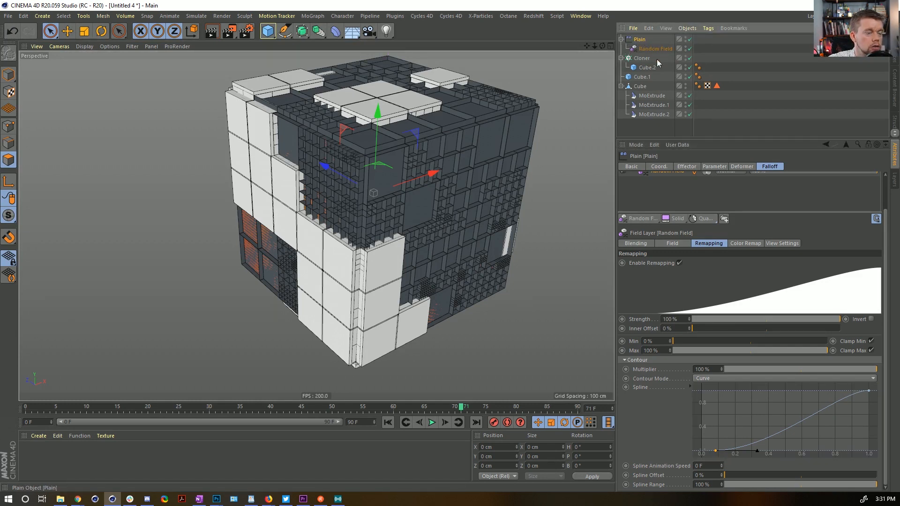
{"action": "left_click", "coordinate": [644, 57]}
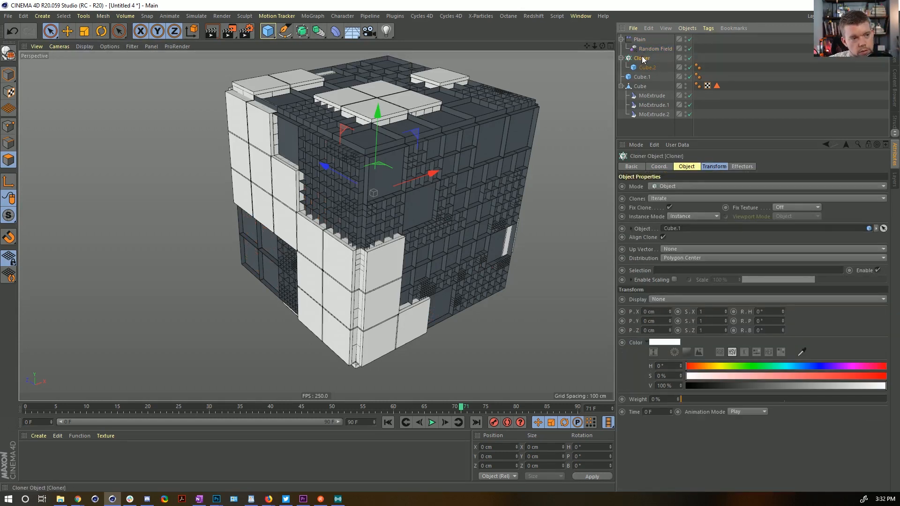
{"action": "left_click", "coordinate": [639, 40], "text": "ctrl"}
{"action": "key", "text": "ctrl+c"}
{"action": "key", "text": "ctrl+v"}
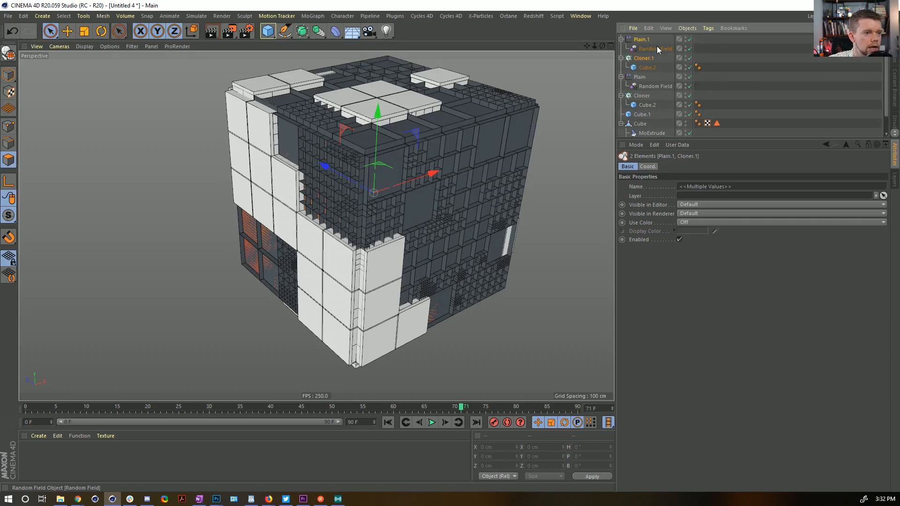
Step: Add an Invert modifier layer above the Random Field in the duplicated Plain effector's falloff
{"action": "left_click", "coordinate": [649, 50]}
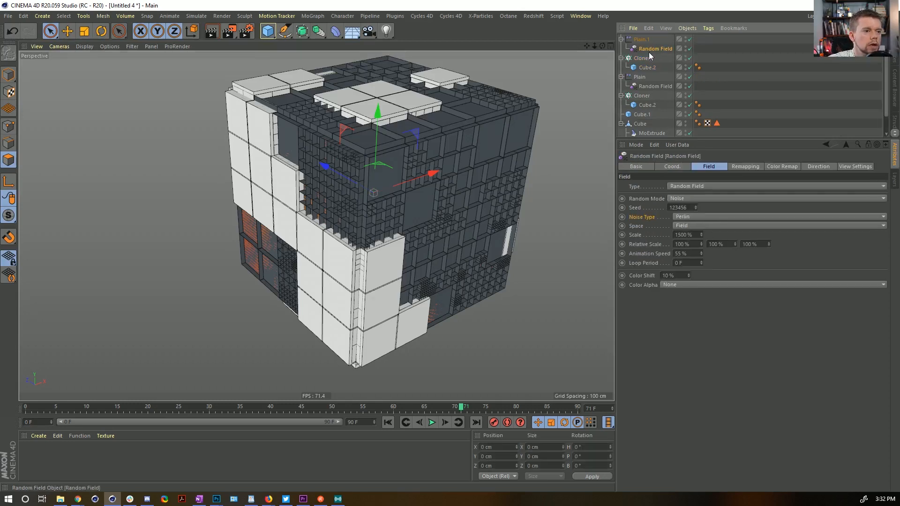
{"action": "left_click", "coordinate": [749, 167]}
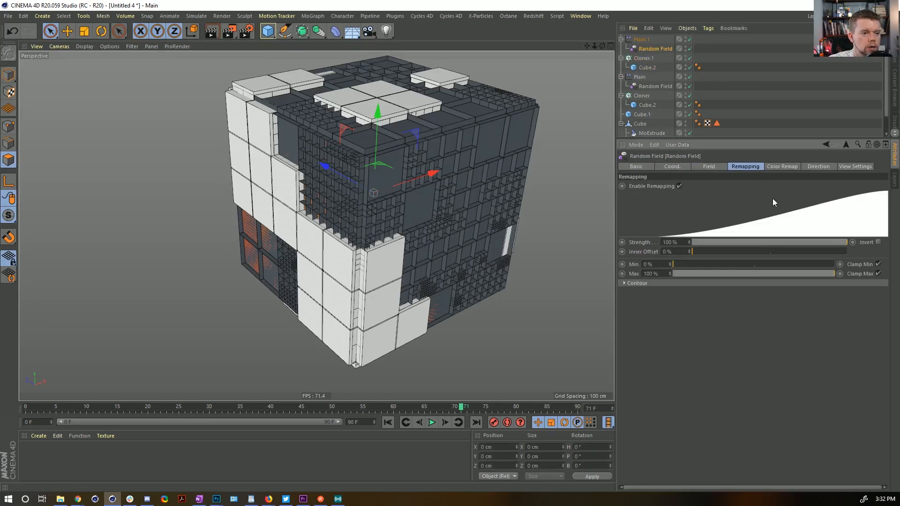
{"action": "left_click", "coordinate": [639, 41]}
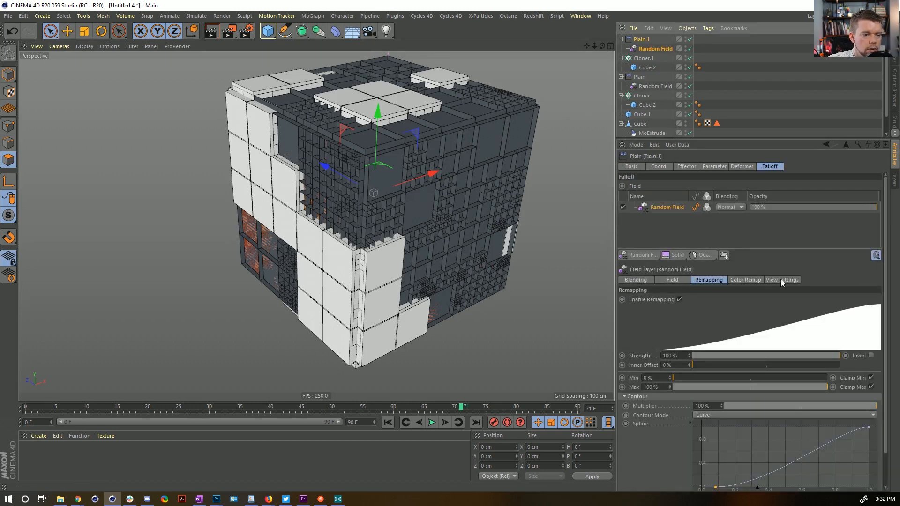
{"action": "left_click", "coordinate": [702, 254]}
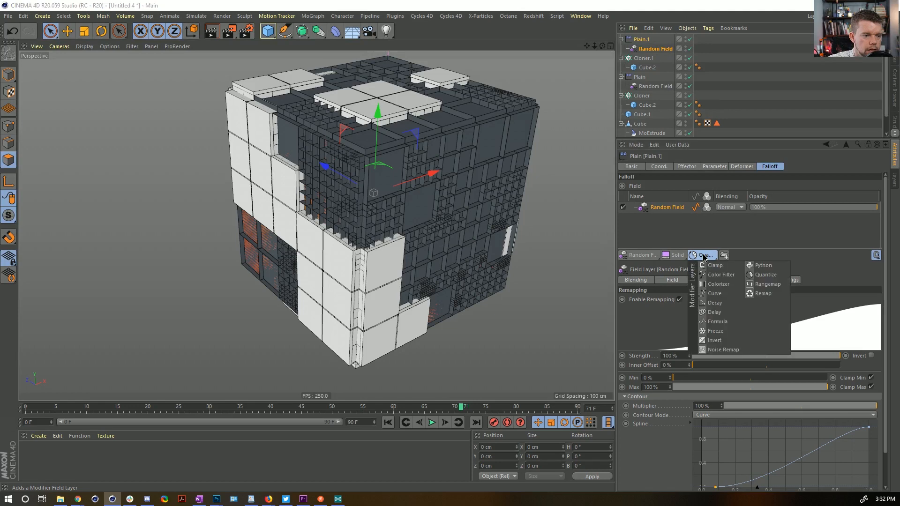
{"action": "left_click", "coordinate": [714, 340]}
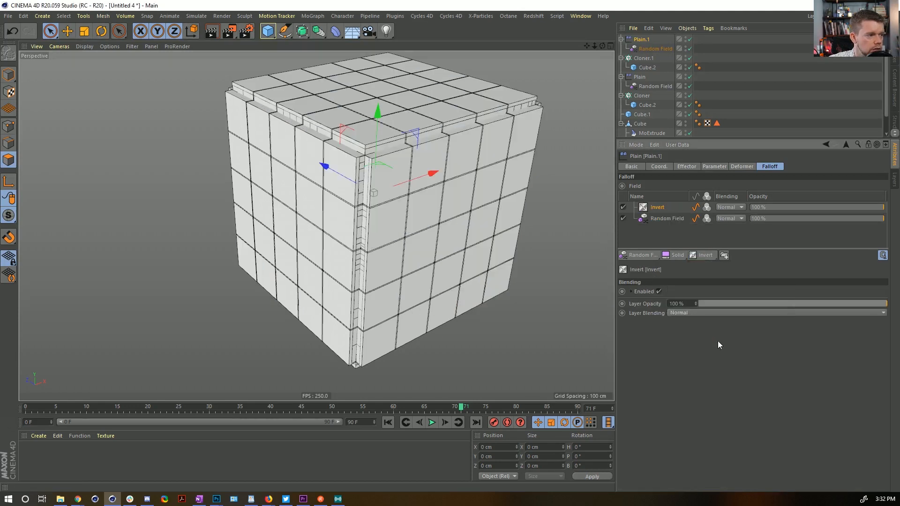
Step: Adjust the duplicated Random Field's contour curve so it starts at 0 and its end point sits at about 0.75
{"action": "left_click", "coordinate": [655, 49]}
{"action": "left_click", "coordinate": [676, 283]}
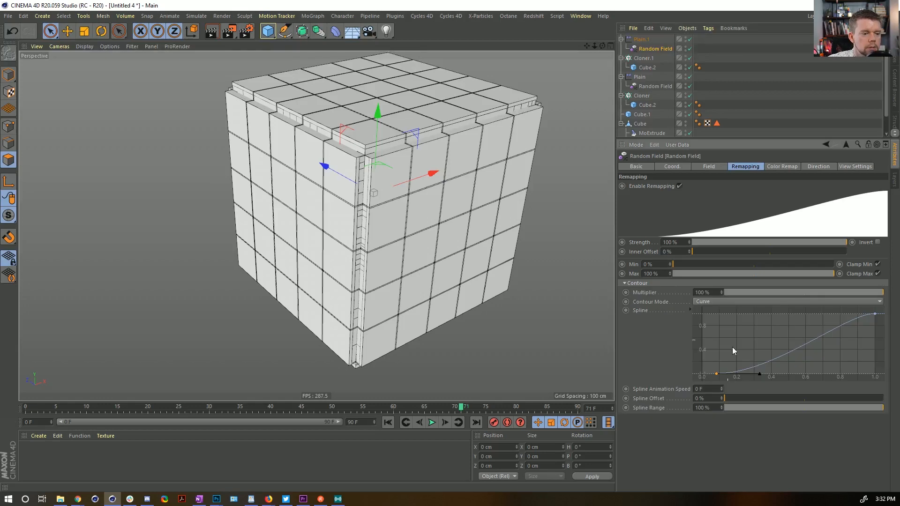
{"action": "left_click_drag", "start_coordinate": [718, 374], "coordinate": [681, 376]}
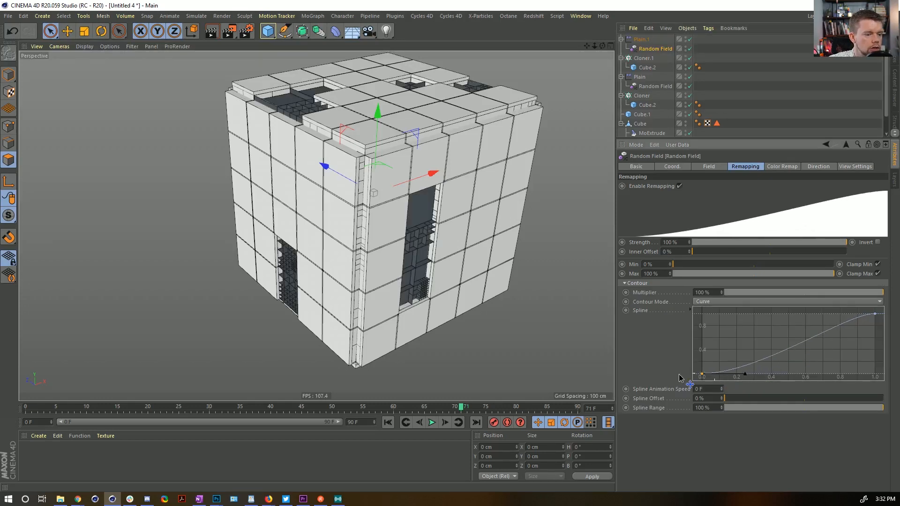
{"action": "left_click_drag", "start_coordinate": [874, 315], "coordinate": [857, 315]}
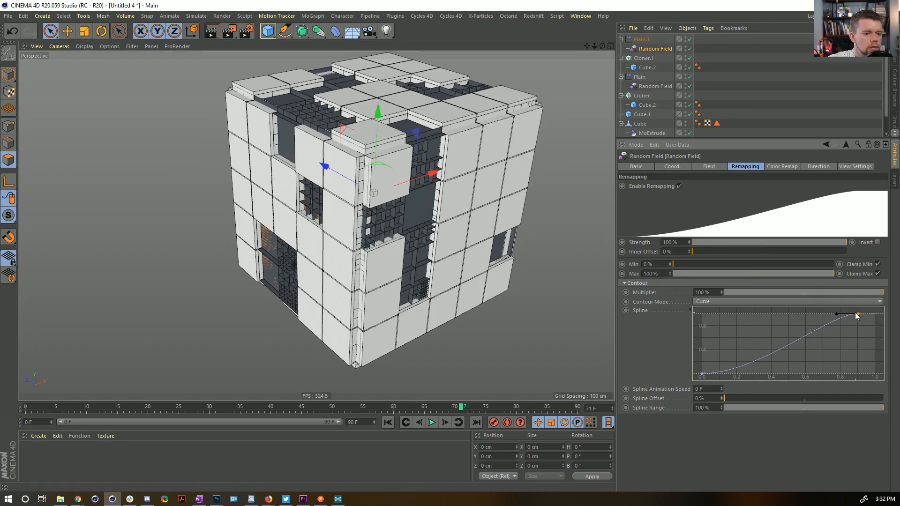
{"action": "left_click_drag", "start_coordinate": [857, 313], "coordinate": [833, 313]}
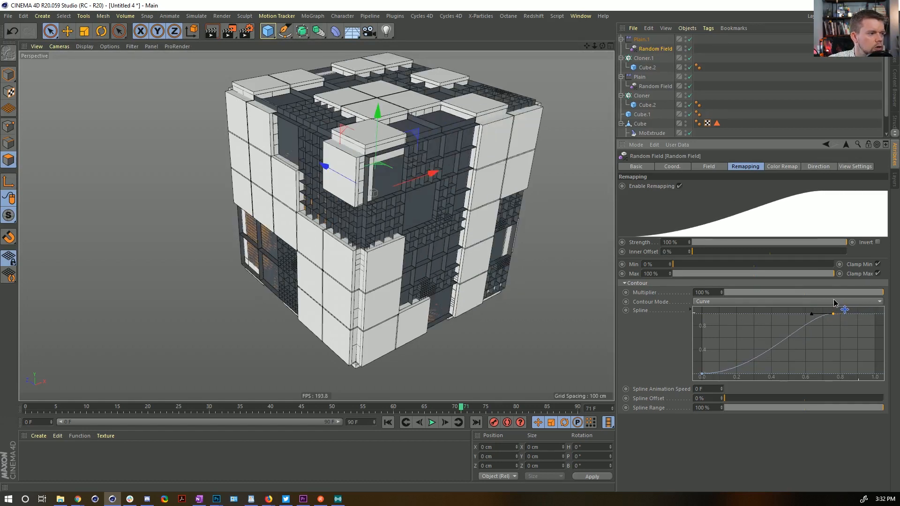
Step: Apply a new material to the duplicated Cloner and give it an orange luminance colour with hue 31° and saturation 100%
{"action": "double_click", "coordinate": [51, 455]}
{"action": "left_click_drag", "start_coordinate": [32, 455], "coordinate": [635, 59]}
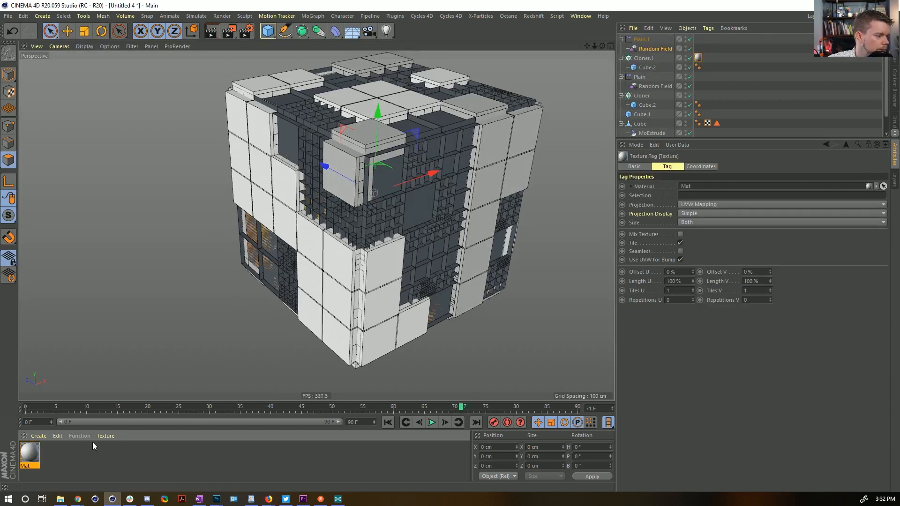
{"action": "left_click", "coordinate": [29, 453]}
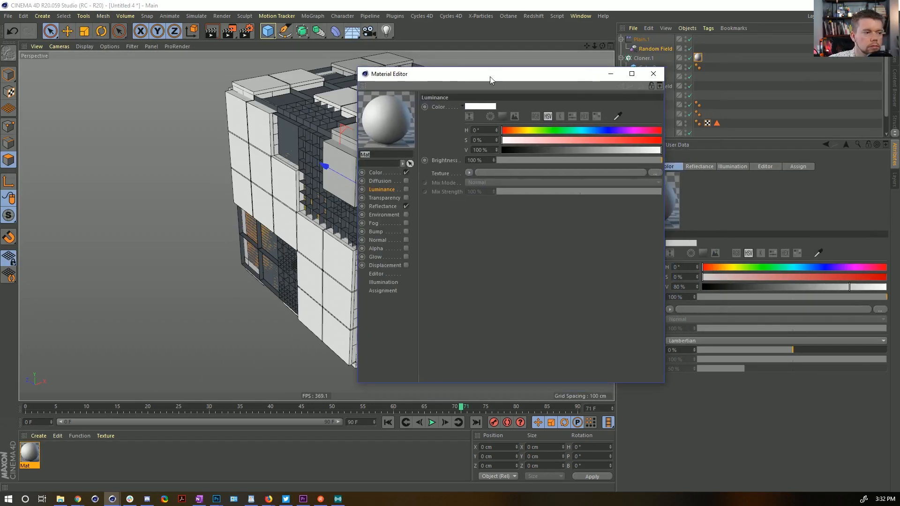
{"action": "left_click", "coordinate": [515, 131]}
{"action": "left_click_drag", "start_coordinate": [527, 140], "coordinate": [680, 134]}
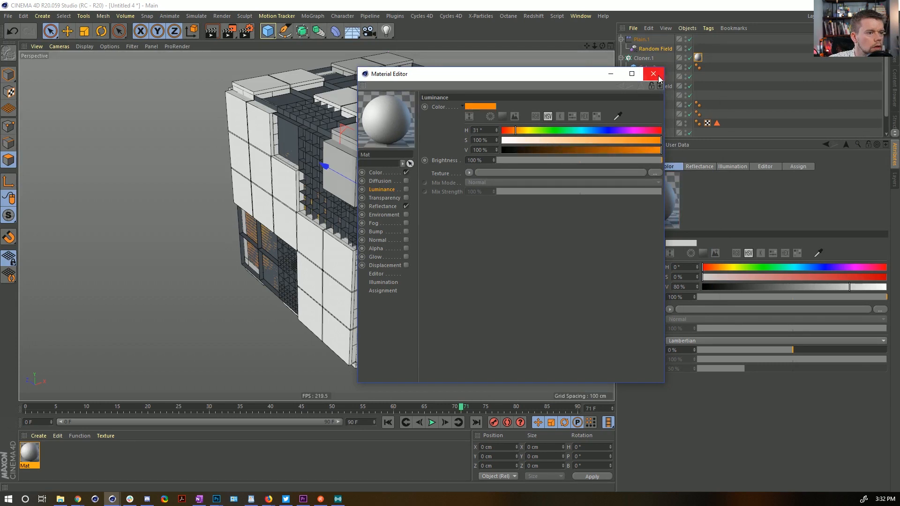
Step: Set the new material's base colour to orange with hue 34°, saturation 100% and value 100%
{"action": "left_click", "coordinate": [389, 173]}
{"action": "left_click", "coordinate": [537, 140]}
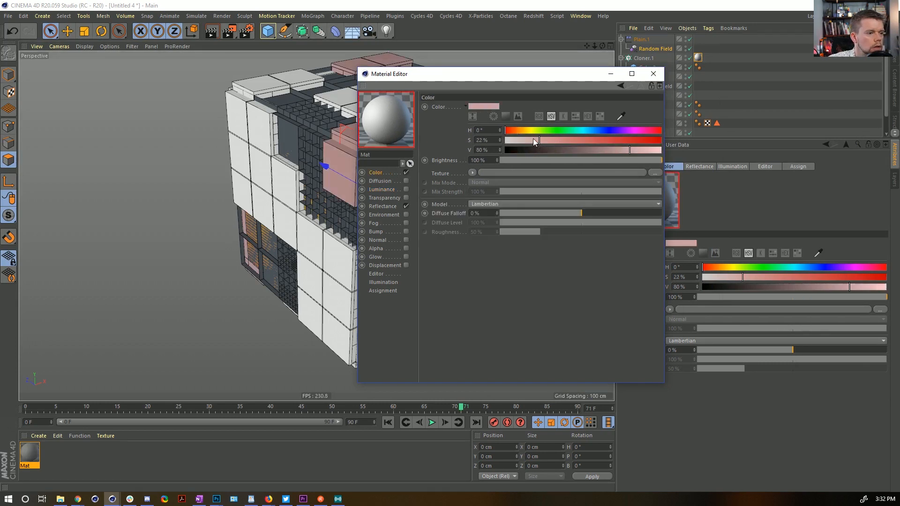
{"action": "left_click", "coordinate": [519, 130]}
{"action": "left_click_drag", "start_coordinate": [538, 140], "coordinate": [698, 139]}
{"action": "left_click", "coordinate": [655, 151]}
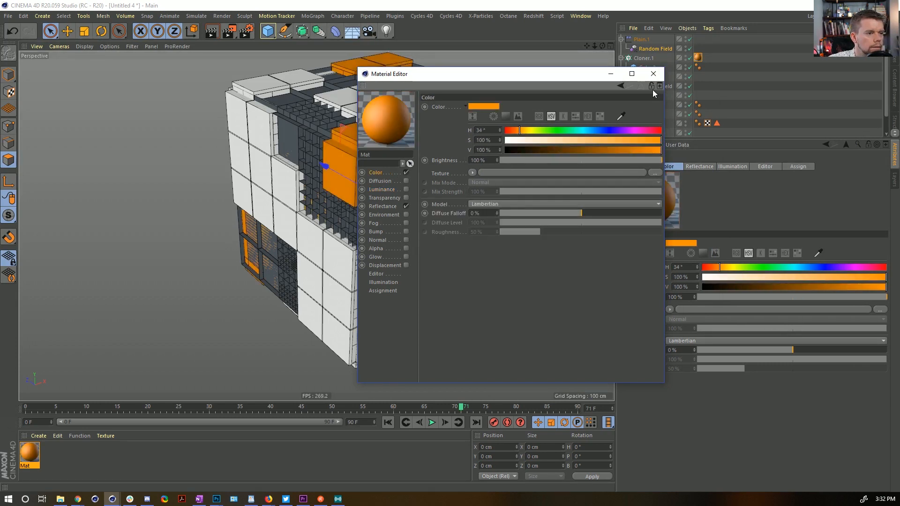
{"action": "left_click", "coordinate": [653, 74]}
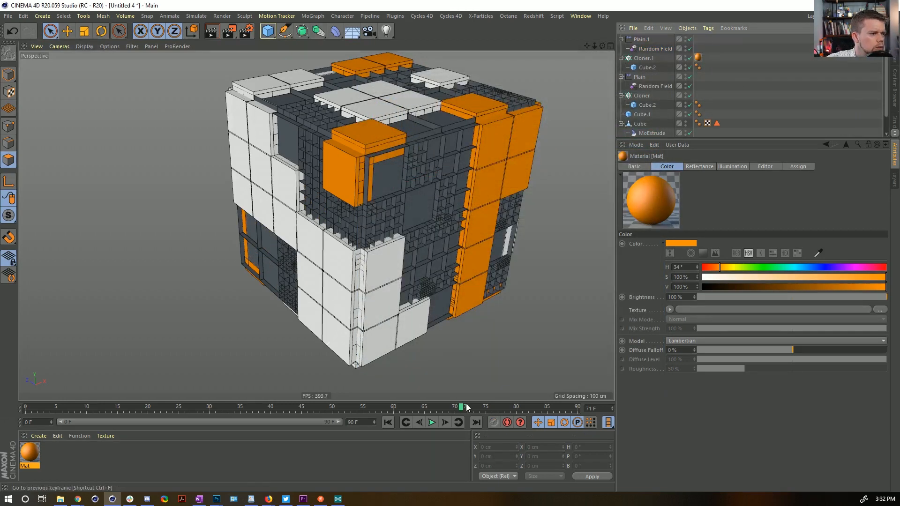
Step: Play the animation and examine how the orange and white tiles change around the box
{"action": "left_click", "coordinate": [432, 422]}
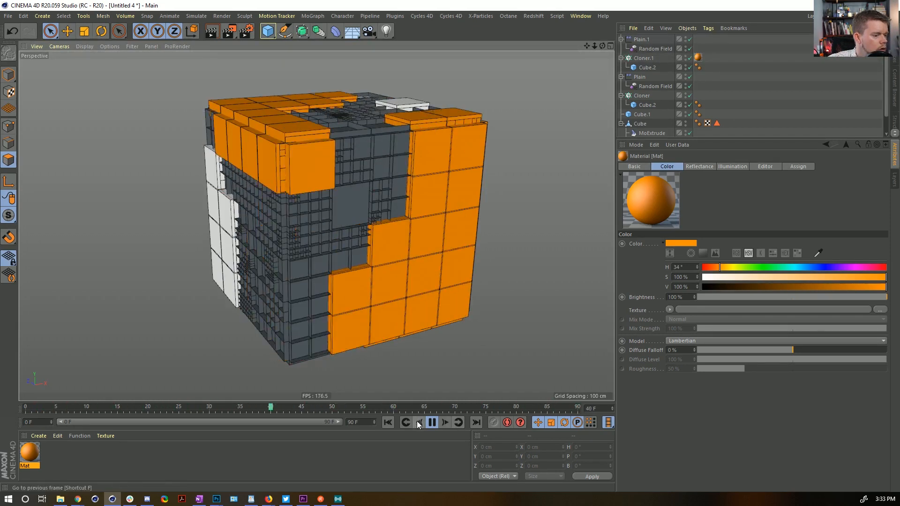
{"action": "left_click", "coordinate": [432, 423]}
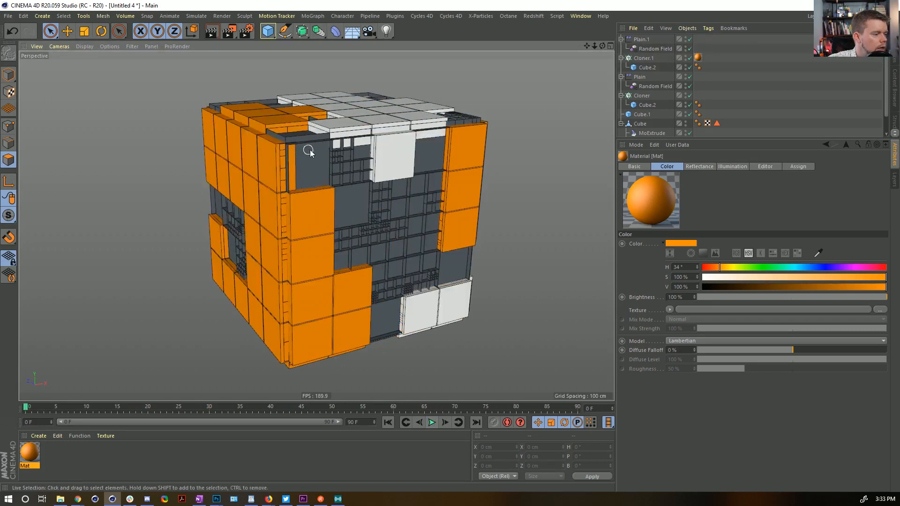
{"action": "scroll", "coordinate": [324, 154], "scroll_direction": "up", "scroll_amount": 10}
{"action": "scroll", "coordinate": [399, 154], "scroll_direction": "down", "scroll_amount": 10}
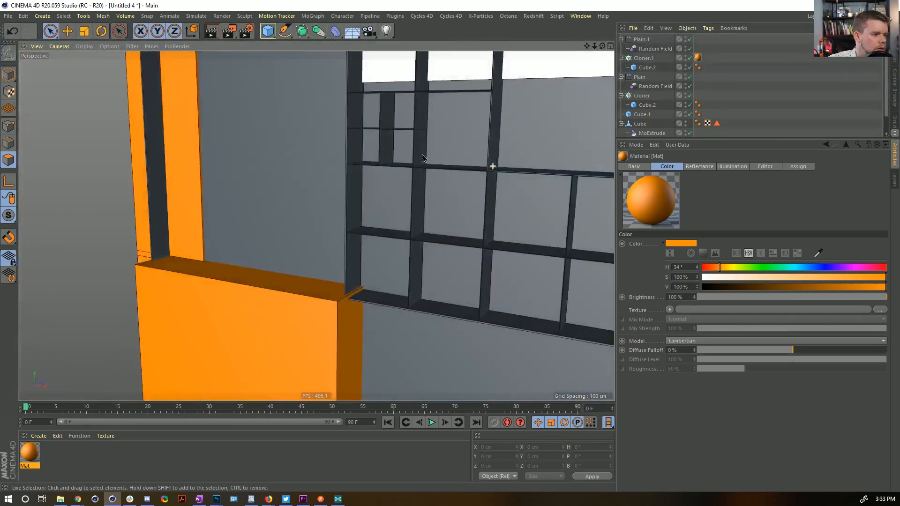
{"action": "scroll", "coordinate": [480, 205], "scroll_direction": "down", "scroll_amount": 5}
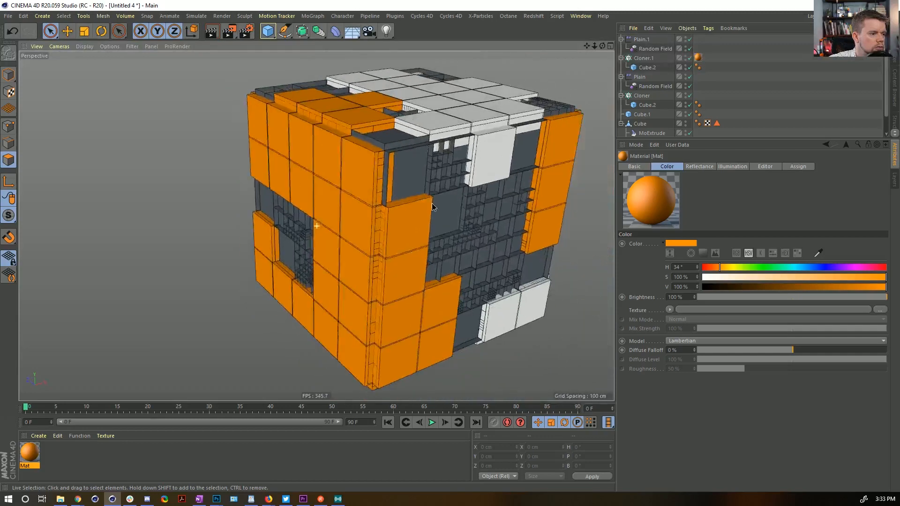
Step: Save the scene as [2a]GlitchyCube.c4d in the Episode16 SceneFiles folder
{"action": "key", "text": "ctrl+s"}
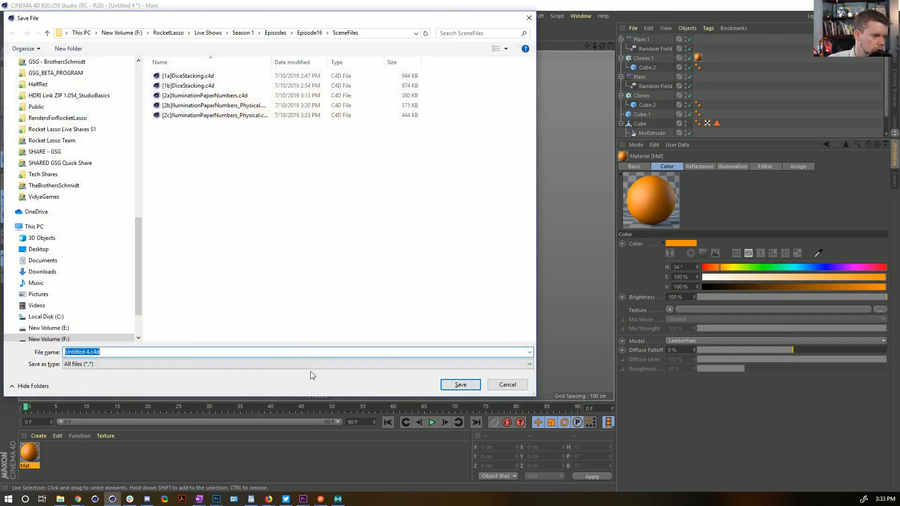
{"action": "left_click", "coordinate": [173, 76]}
{"action": "left_click", "coordinate": [72, 356]}
{"action": "left_click", "coordinate": [72, 356]}
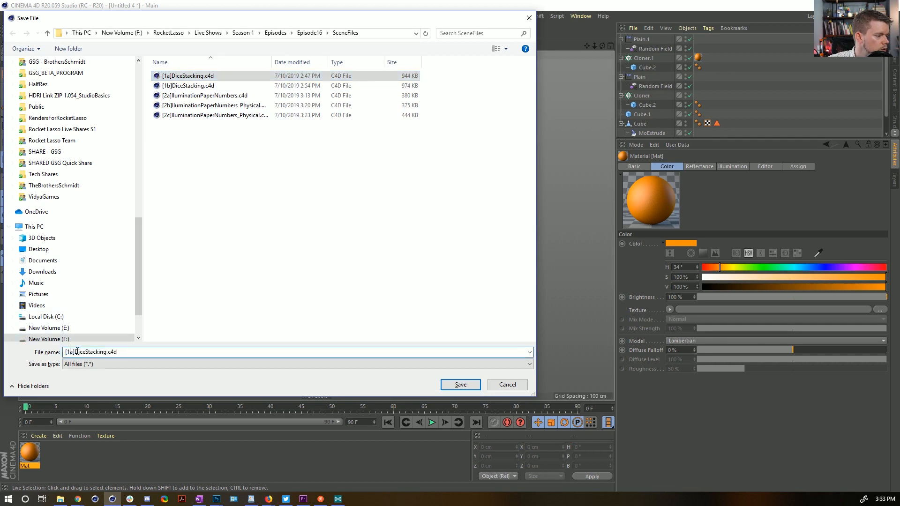
{"action": "key", "text": "BackSpace"}
{"action": "type", "text": "2"}
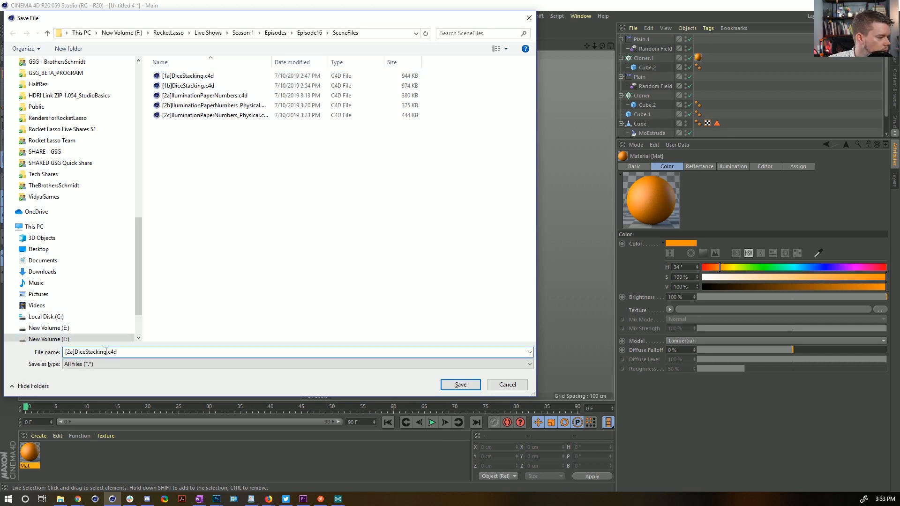
{"action": "left_click_drag", "start_coordinate": [106, 352], "coordinate": [74, 351]}
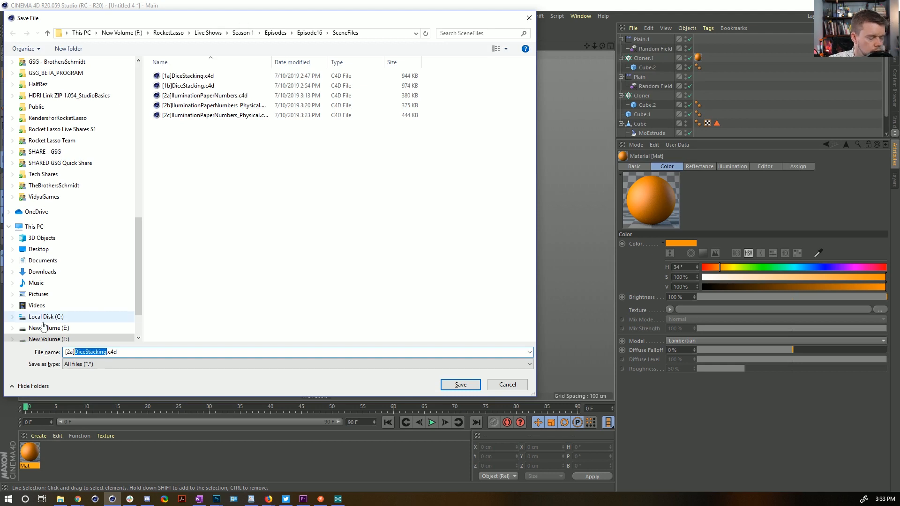
{"action": "type", "text": "GlitchyB"}
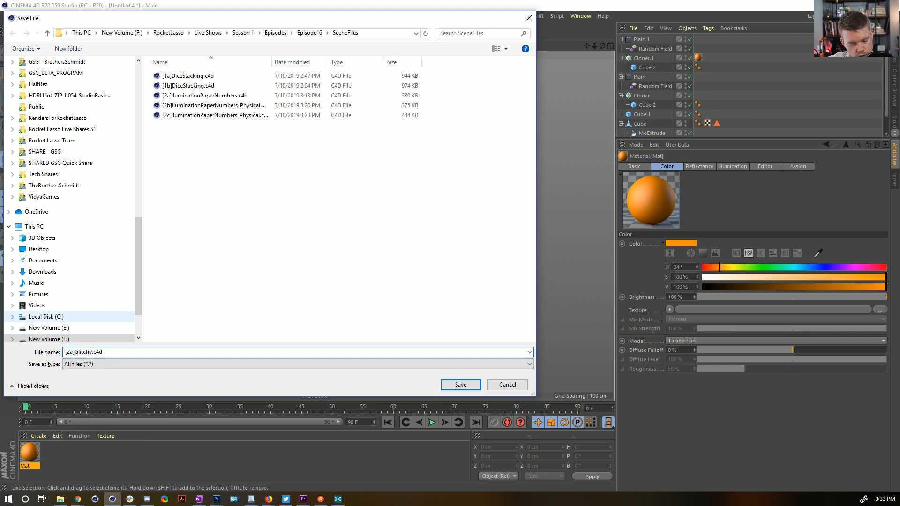
{"action": "key", "text": "BackSpace"}
{"action": "type", "text": "Cube"}
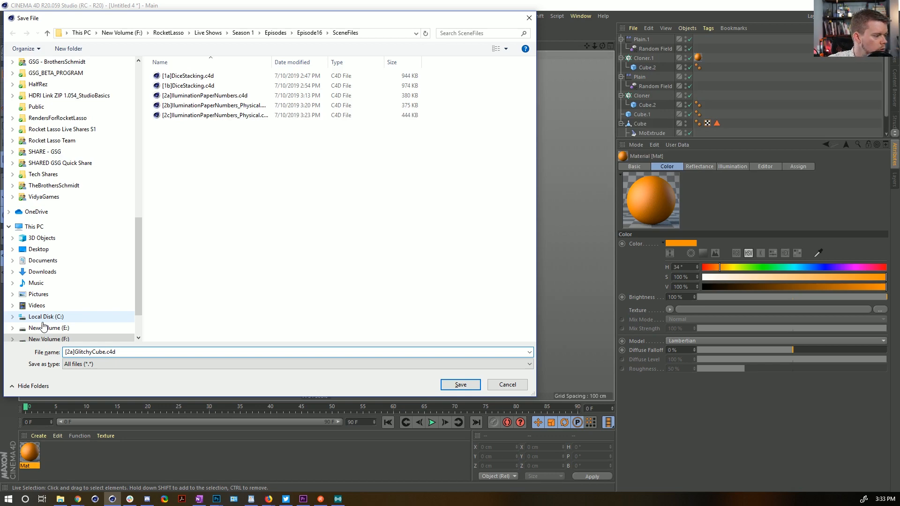
{"action": "key", "text": "Return"}
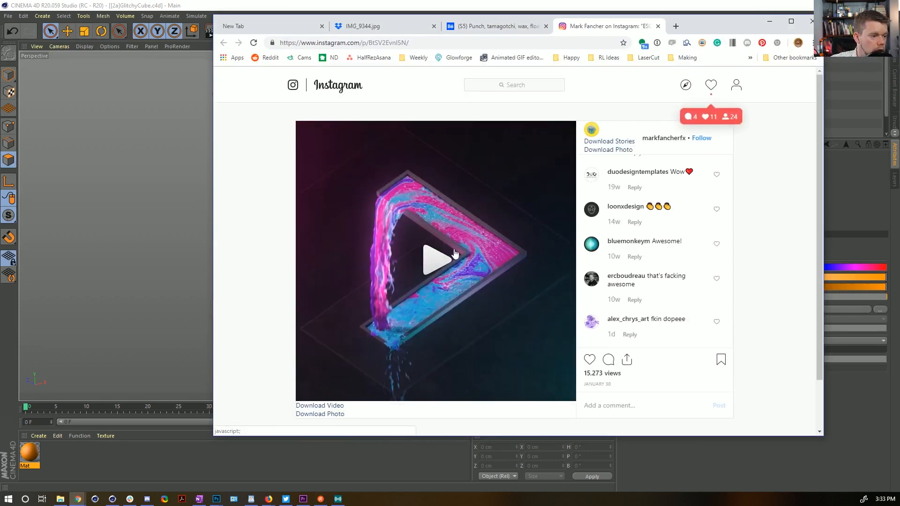
Step: Play the Instagram reference of liquid looping through an arrow-shaped channel, and start a new scene in Cinema 4D
{"action": "left_click", "coordinate": [444, 249]}
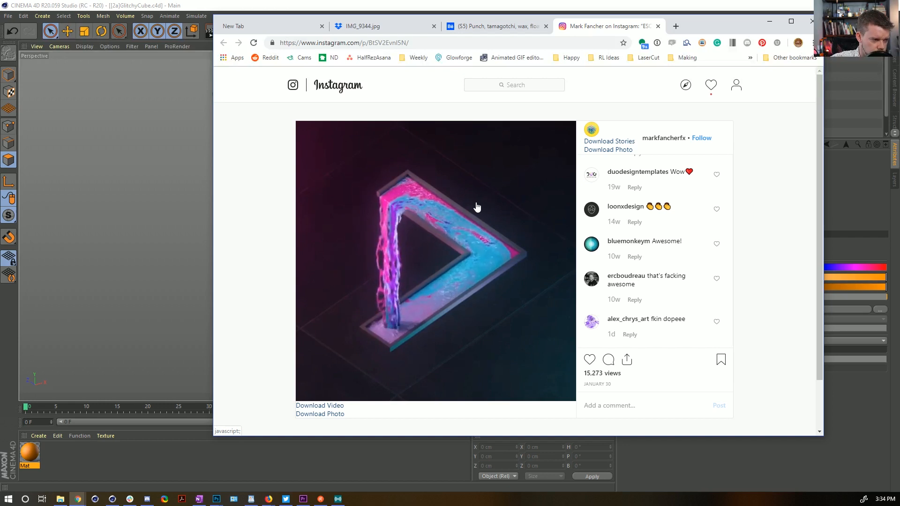
{"action": "left_click", "coordinate": [520, 6]}
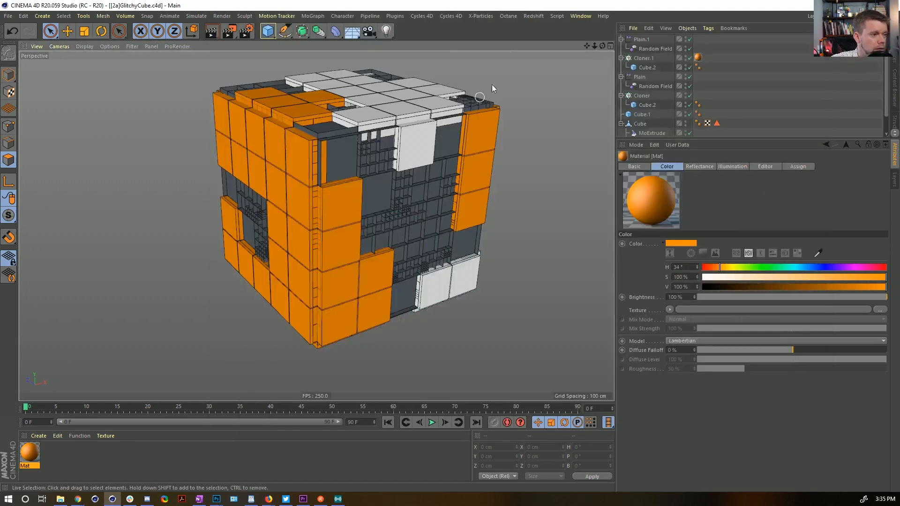
{"action": "key", "text": "ctrl+n"}
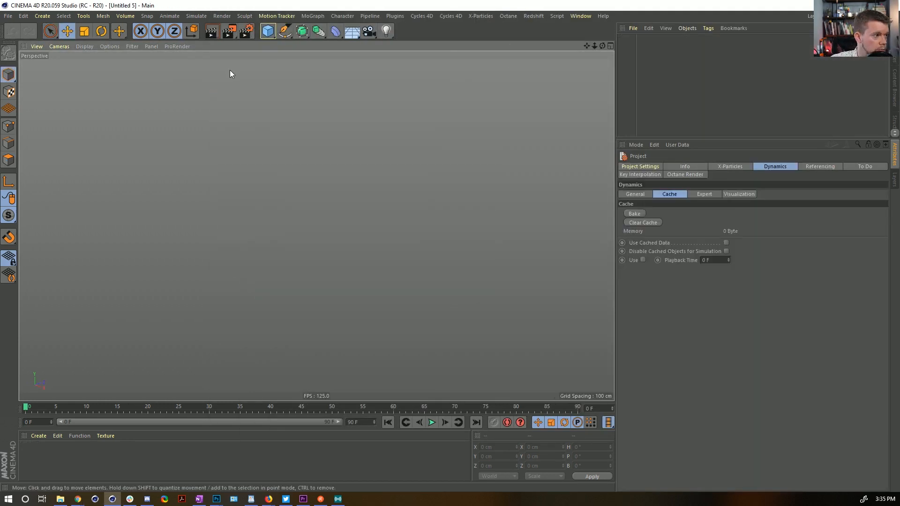
Step: Add a Plane with 1 width segment and 1 height segment, sized 100 cm by 100 cm
{"action": "left_click", "coordinate": [269, 32]}
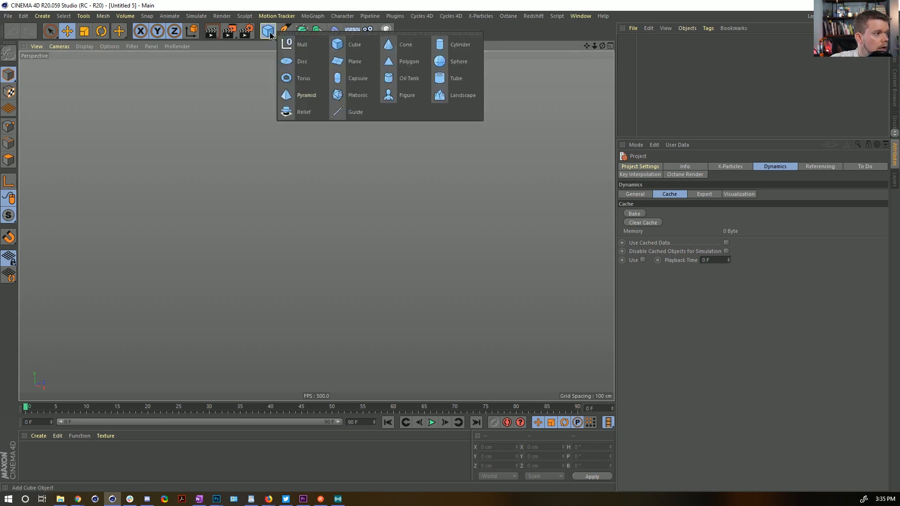
{"action": "left_click", "coordinate": [366, 66]}
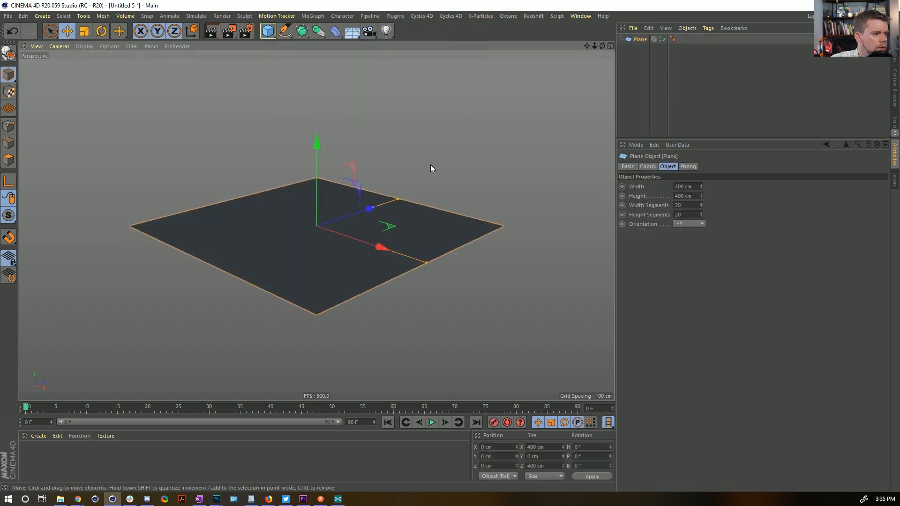
{"action": "left_click_drag", "start_coordinate": [431, 169], "coordinate": [426, 244], "text": "alt"}
{"action": "double_click", "coordinate": [687, 205]}
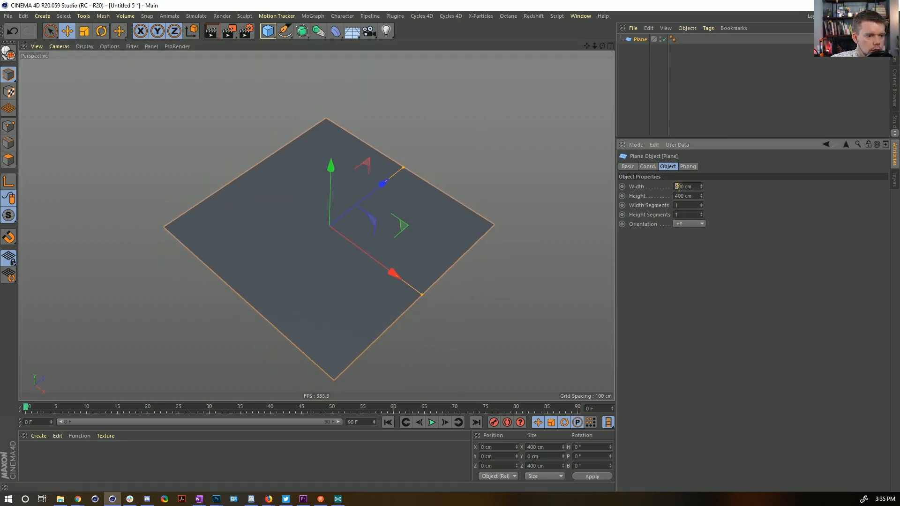
{"action": "type", "text": "1"}
{"action": "left_click", "coordinate": [690, 271]}
Step: Duplicate the plane and place the copy 200 cm straight above the original
{"action": "left_click_drag", "start_coordinate": [365, 226], "coordinate": [369, 177], "text": "alt"}
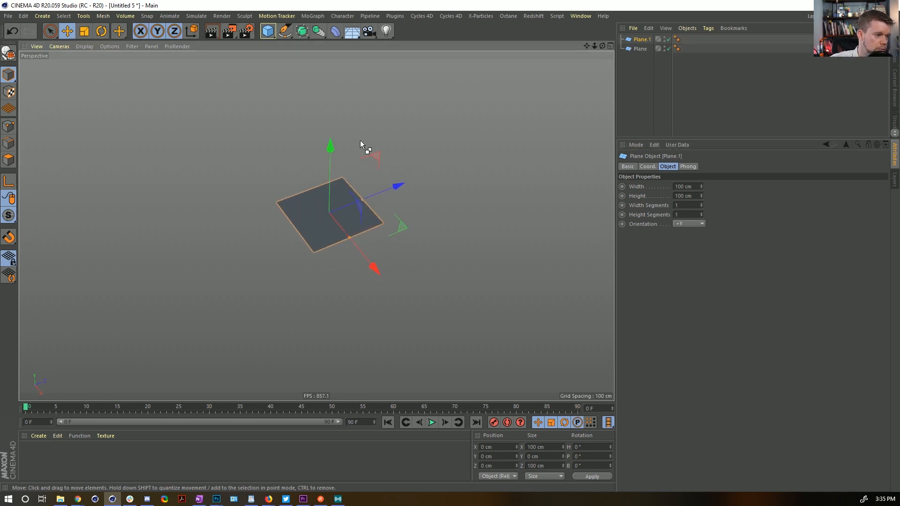
{"action": "left_click_drag", "start_coordinate": [331, 146], "coordinate": [335, 9], "text": "ctrl"}
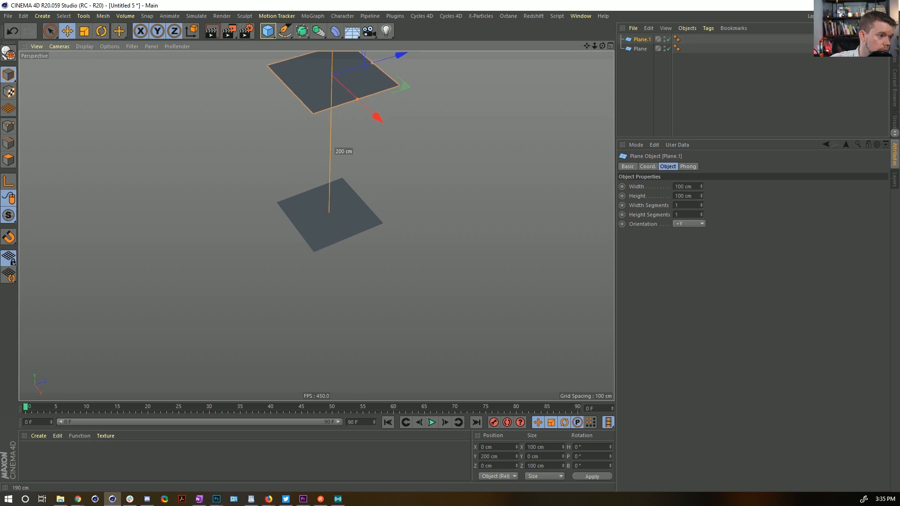
{"action": "left_click_drag", "start_coordinate": [347, 183], "coordinate": [353, 188], "text": "alt"}
{"action": "left_click_drag", "start_coordinate": [315, 225], "coordinate": [376, 195], "text": "alt"}
{"action": "middle_click_drag", "start_coordinate": [356, 195], "coordinate": [363, 226], "text": "alt"}
{"action": "left_click_drag", "start_coordinate": [364, 227], "coordinate": [362, 214], "text": "alt"}
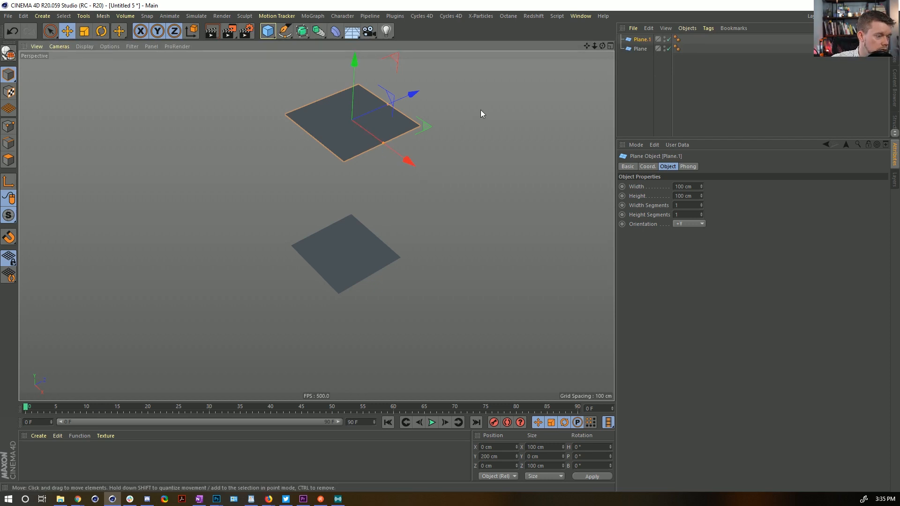
Step: Make the lower plane editable and set up edge editing with Live Selection
{"action": "key", "text": "t"}
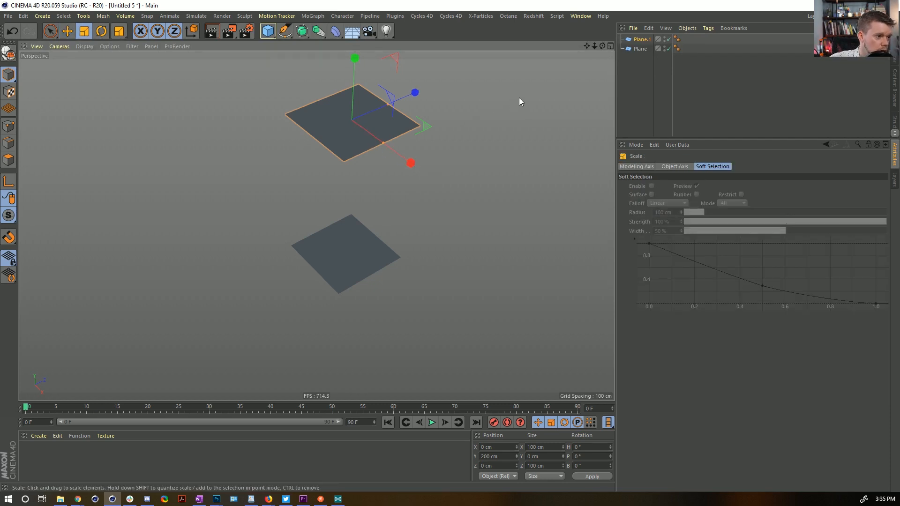
{"action": "left_click", "coordinate": [642, 49]}
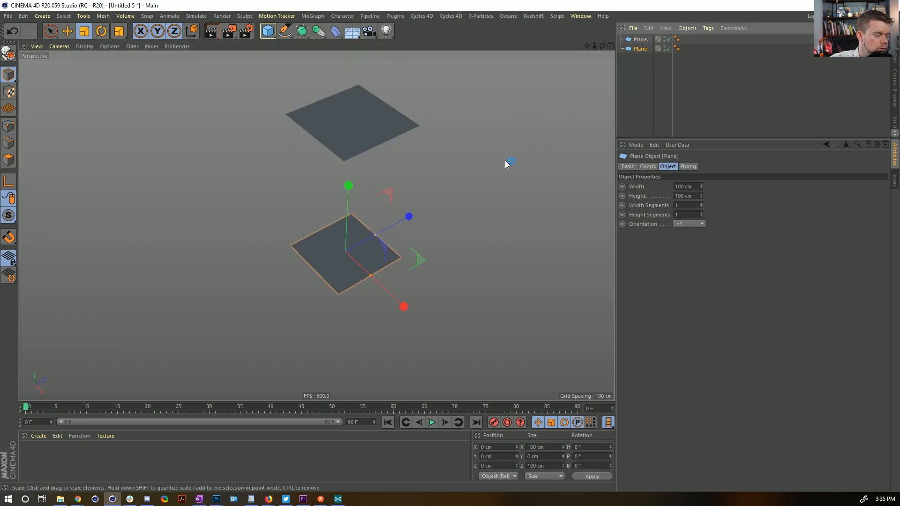
{"action": "left_click", "coordinate": [15, 149]}
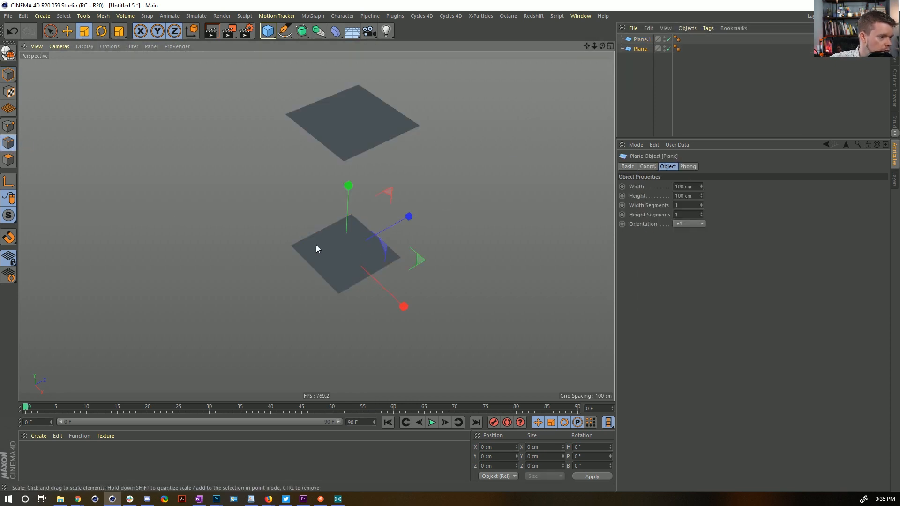
{"action": "key", "text": "9"}
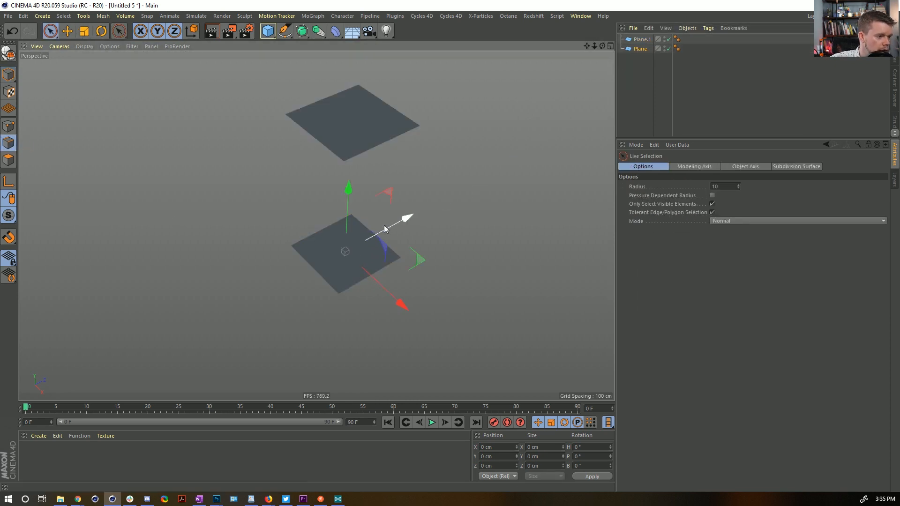
{"action": "left_click", "coordinate": [639, 49]}
{"action": "key", "text": "v"}
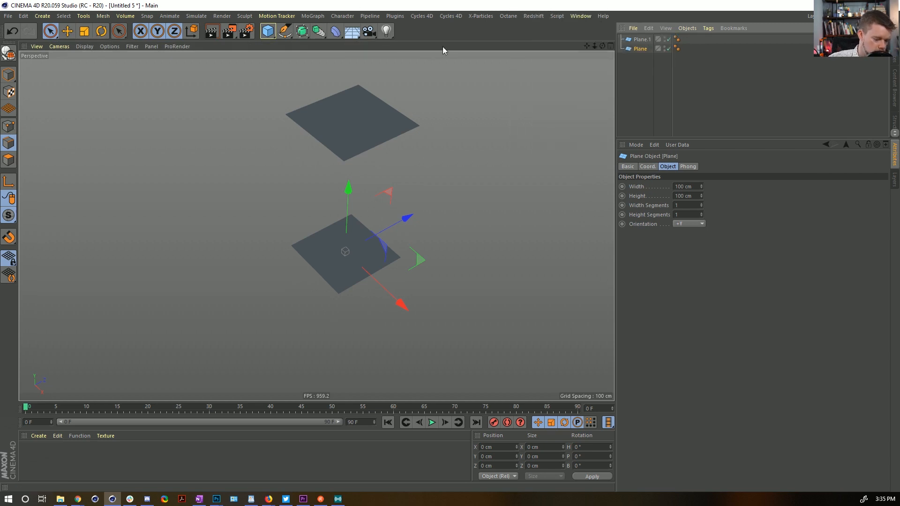
{"action": "key", "text": "c"}
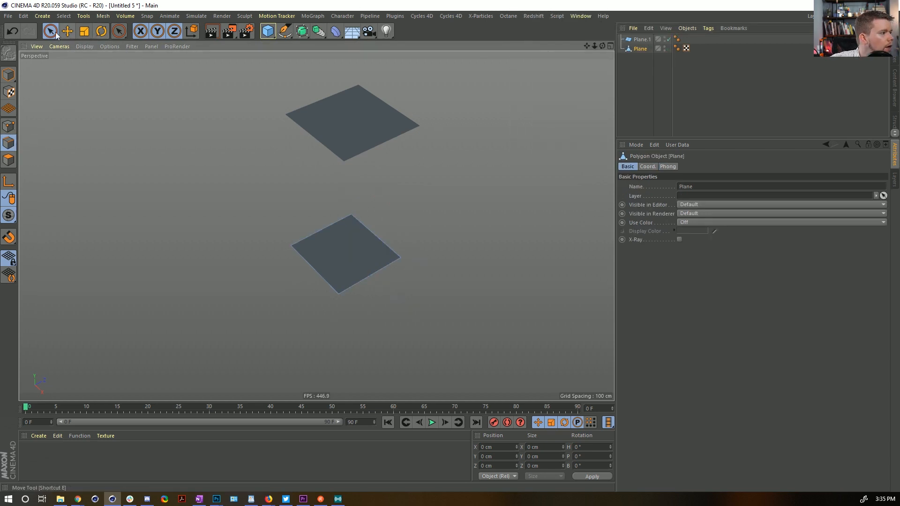
Step: Extrude the lower plane's far edge along Z twice, a short section first and a second section of about 107 cm
{"action": "left_click", "coordinate": [363, 225]}
{"action": "key", "text": "d"}
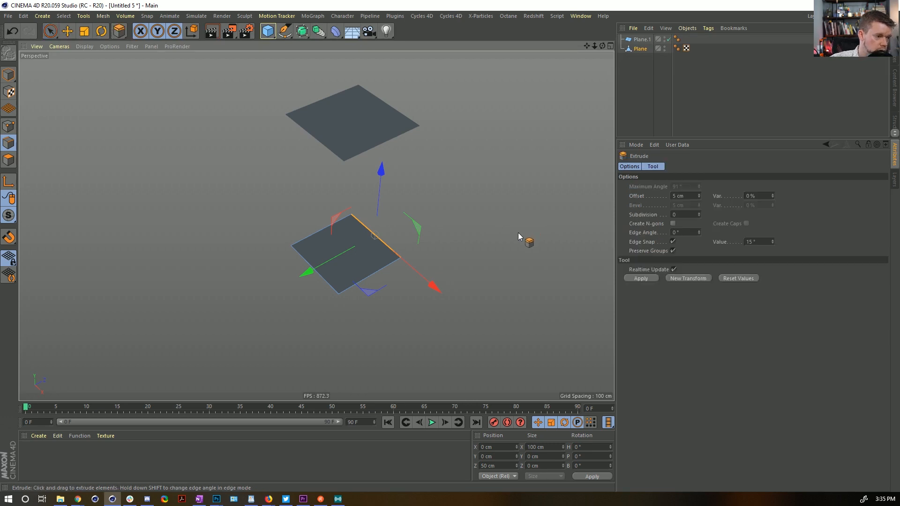
{"action": "left_click_drag", "start_coordinate": [527, 242], "coordinate": [643, 241]}
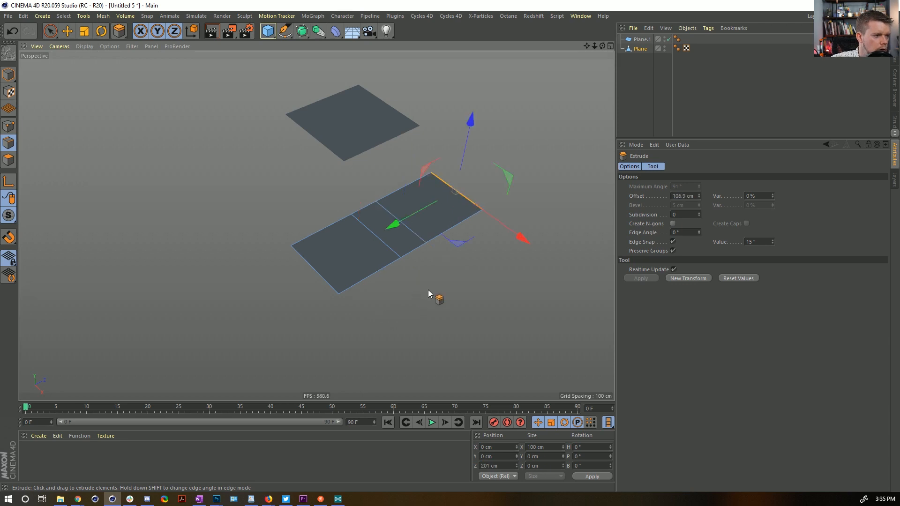
Step: Extrude the end section's side edge along negative X twice, about 104 cm each time, to form the second arm of the arrow
{"action": "key", "text": "9"}
{"action": "left_click", "coordinate": [402, 185]}
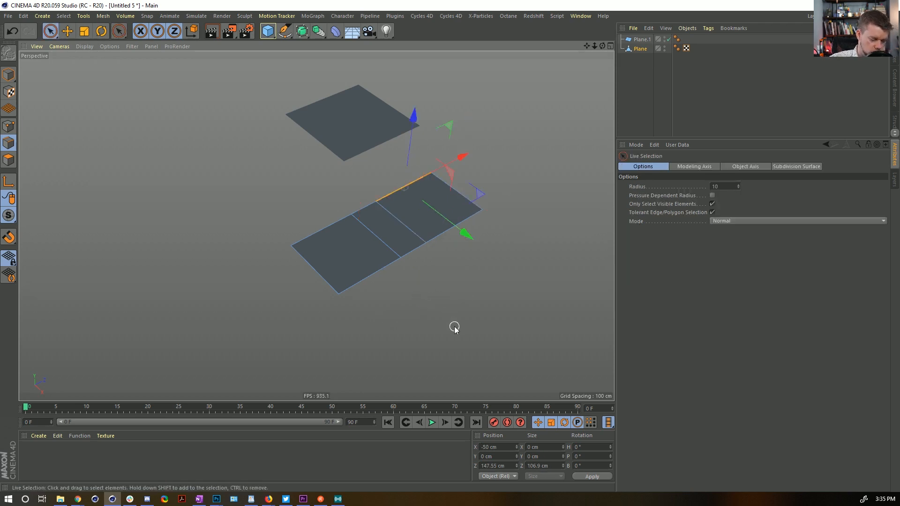
{"action": "key", "text": "d"}
{"action": "left_click_drag", "start_coordinate": [449, 343], "coordinate": [576, 343]}
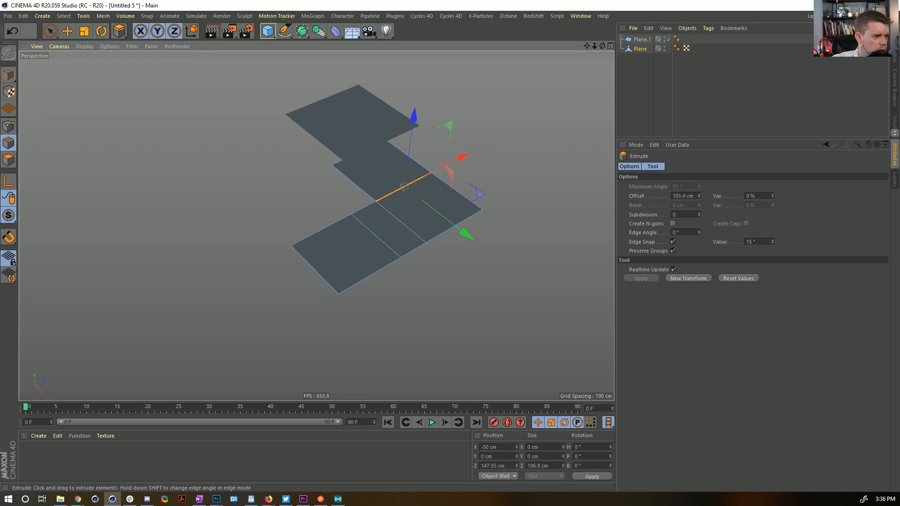
{"action": "left_click_drag", "start_coordinate": [593, 343], "coordinate": [593, 343]}
{"action": "left_click_drag", "start_coordinate": [431, 343], "coordinate": [545, 343]}
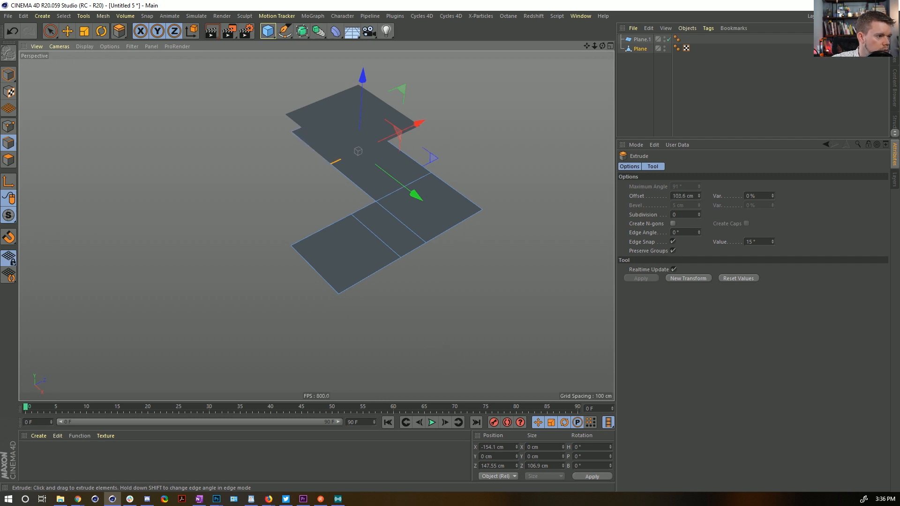
Step: Select the three polygons of the second arm and move them about 33 cm outward along Z
{"action": "key", "text": "space"}
{"action": "left_click", "coordinate": [9, 160]}
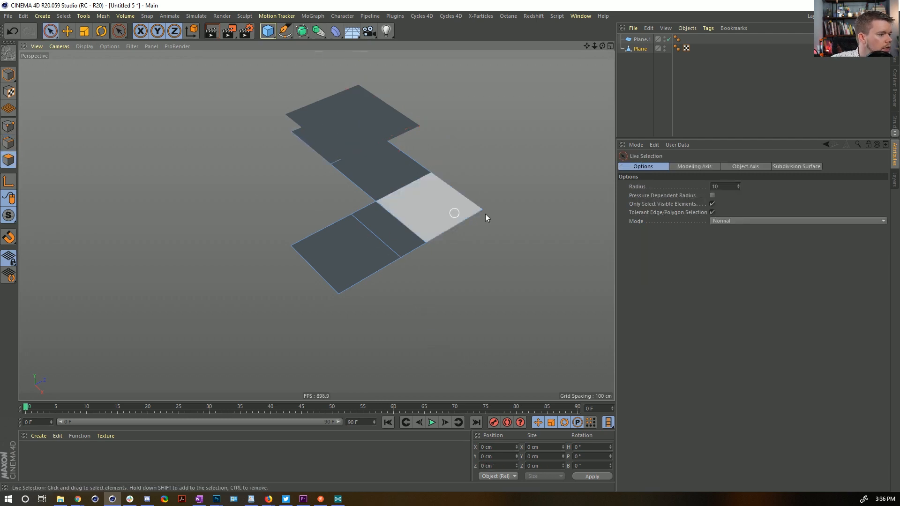
{"action": "mouse_move", "coordinate": [485, 215]}
{"action": "left_mouse_down"}
{"action": "mouse_move", "coordinate": [399, 144]}
{"action": "mouse_move", "coordinate": [460, 137]}
{"action": "left_mouse_up"}
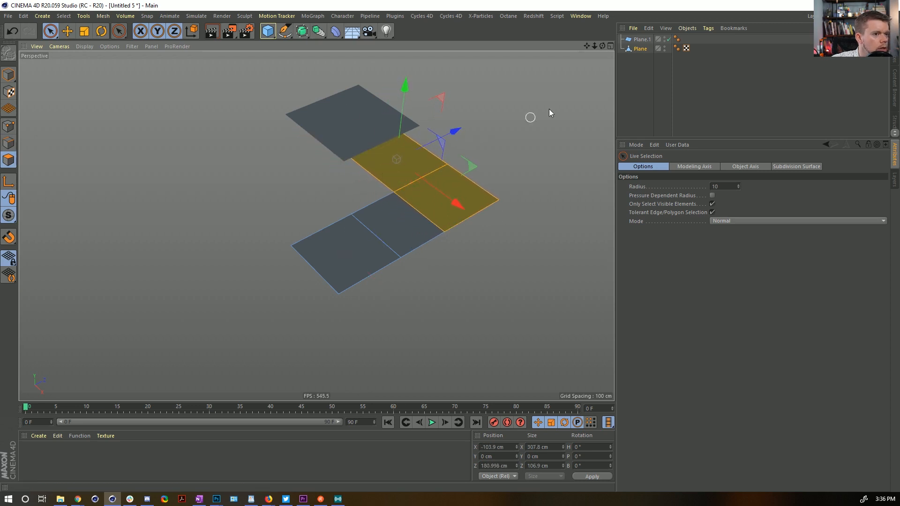
Step: Disable the upper plane, inspect the unobstructed arrow shape, and reselect the extruded Plane object
{"action": "left_click", "coordinate": [668, 40]}
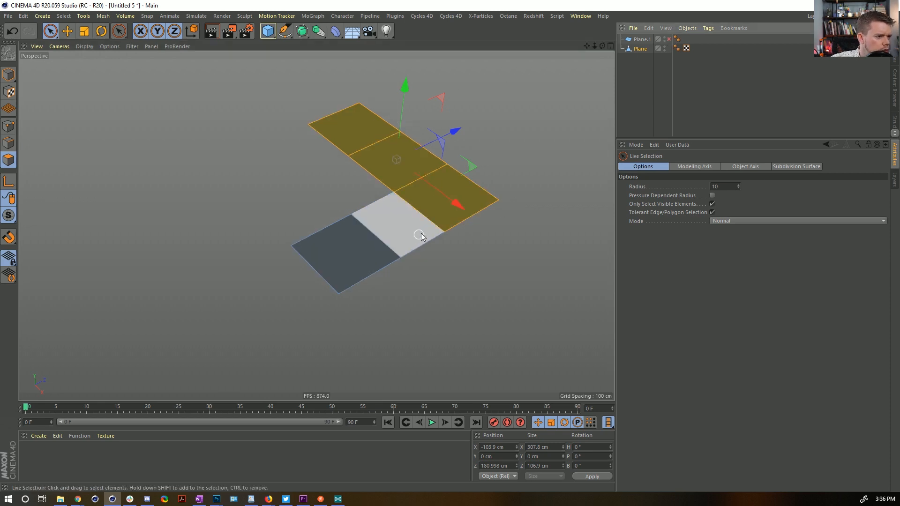
{"action": "left_click", "coordinate": [367, 150], "text": "shift"}
{"action": "left_click", "coordinate": [328, 123], "text": "shift"}
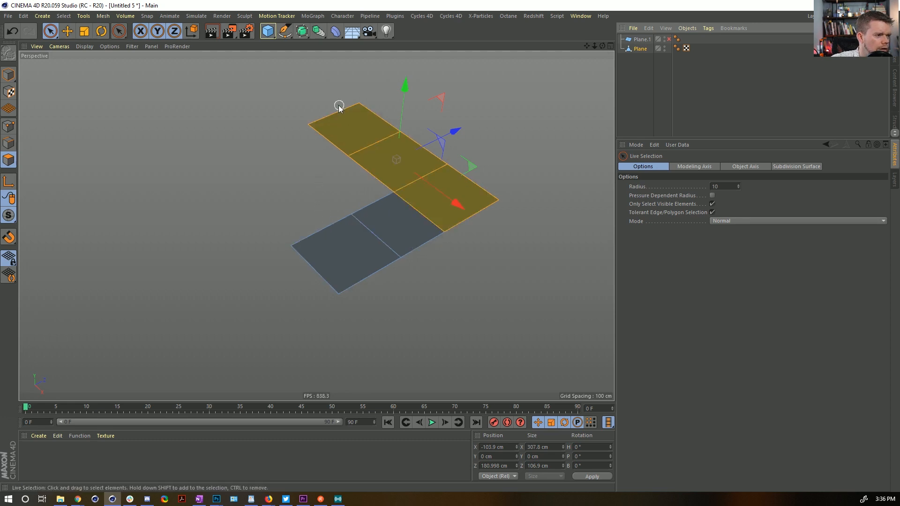
{"action": "left_click", "coordinate": [641, 100]}
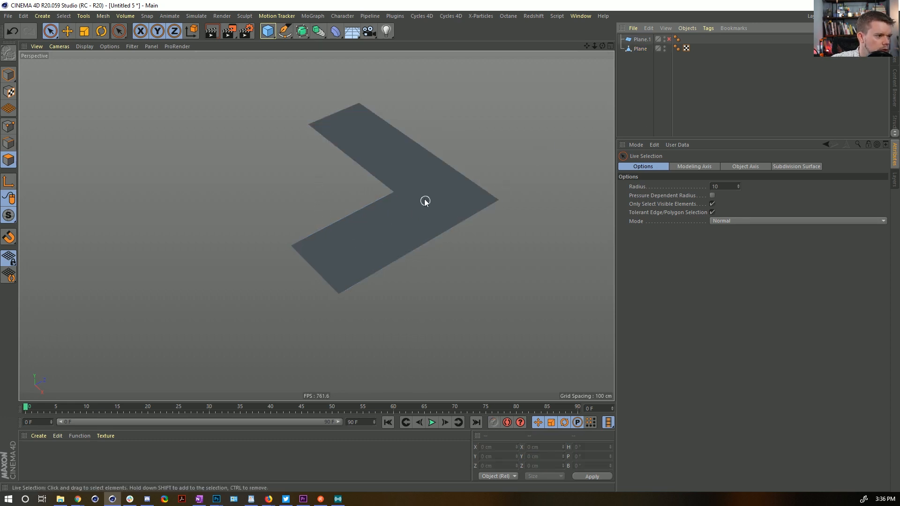
{"action": "left_click_drag", "start_coordinate": [446, 195], "coordinate": [414, 159], "text": "alt"}
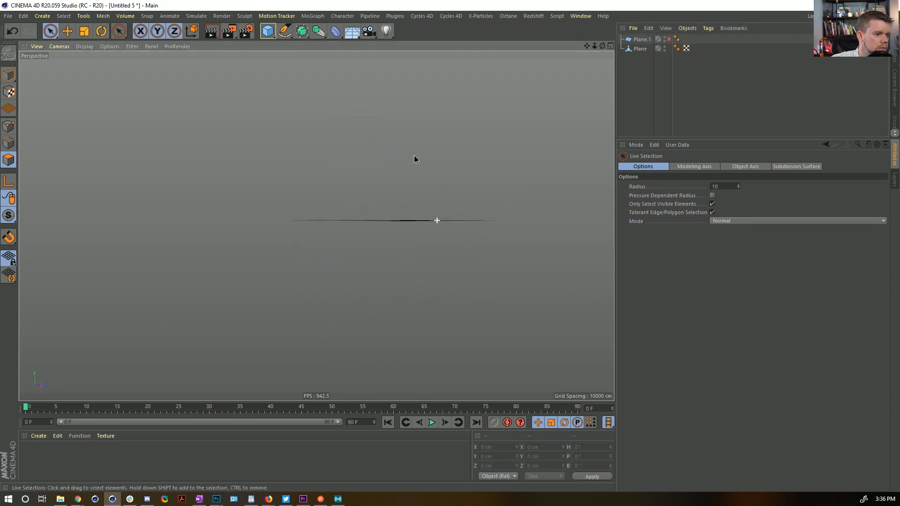
{"action": "key", "text": "ctrl+shift+z"}
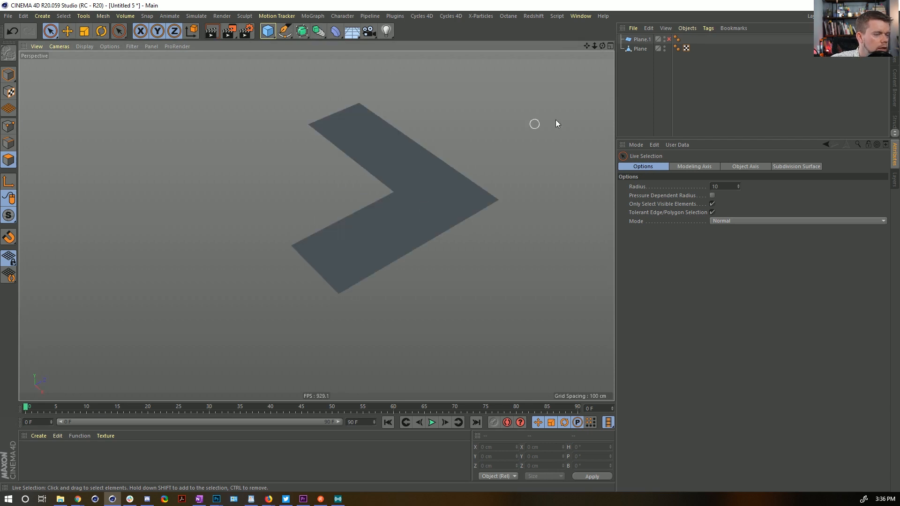
{"action": "left_click", "coordinate": [640, 49]}
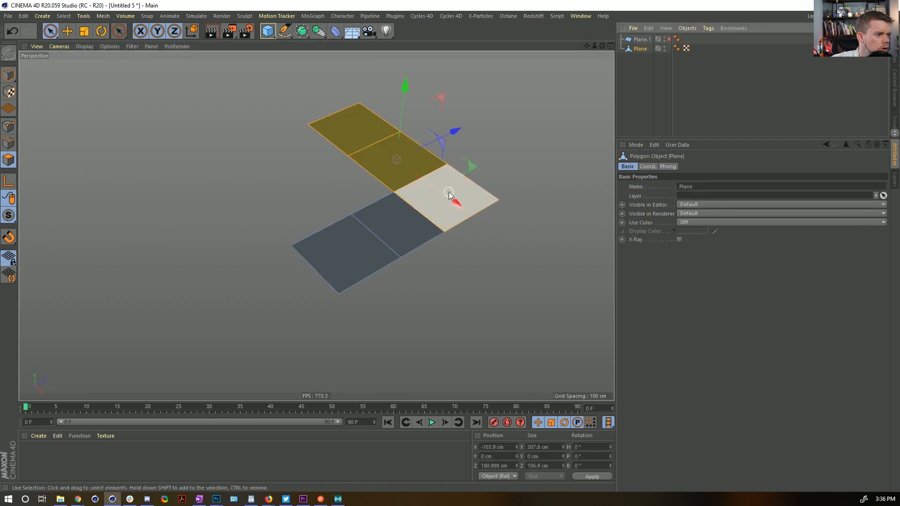
Step: Compare the flat arrow mesh with the Instagram liquid-channel reference, then look through the available deformers
{"action": "key", "text": "alt+Tab"}
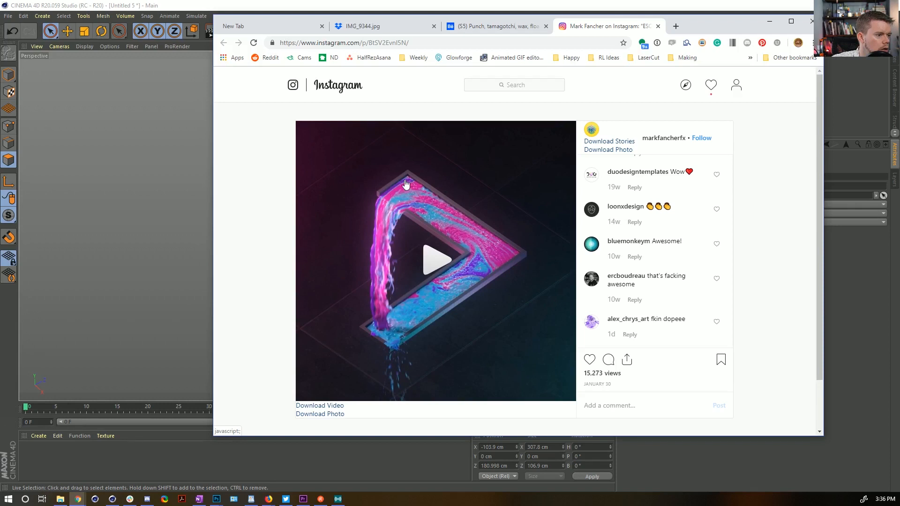
{"action": "key", "text": "alt+Tab"}
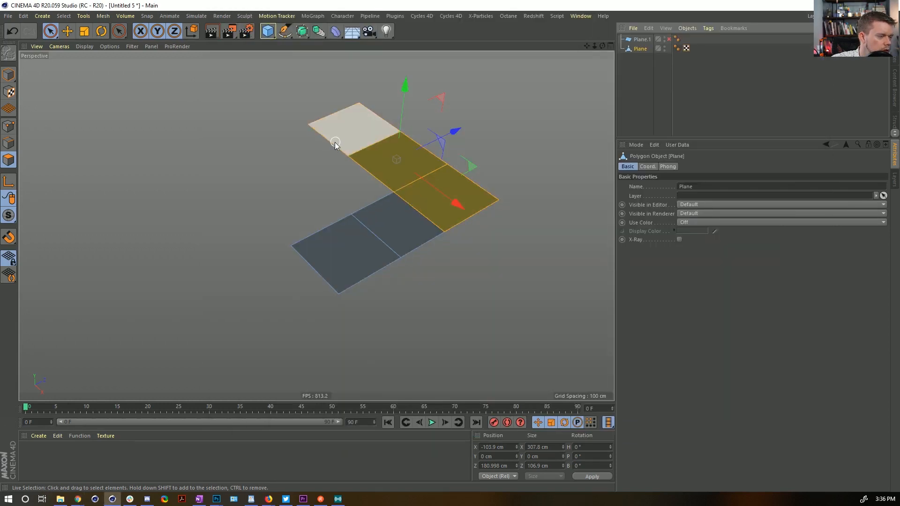
{"action": "left_click", "coordinate": [336, 144], "text": "shift"}
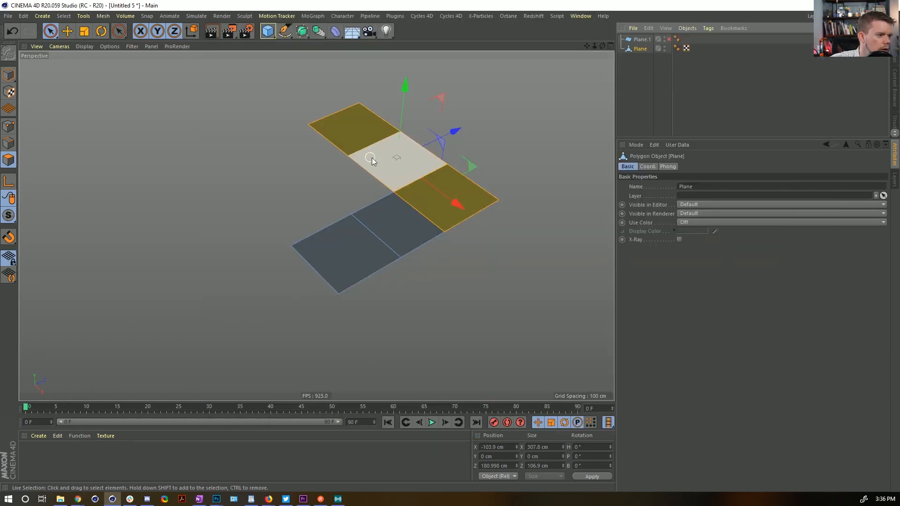
{"action": "left_click", "coordinate": [422, 212], "text": "shift"}
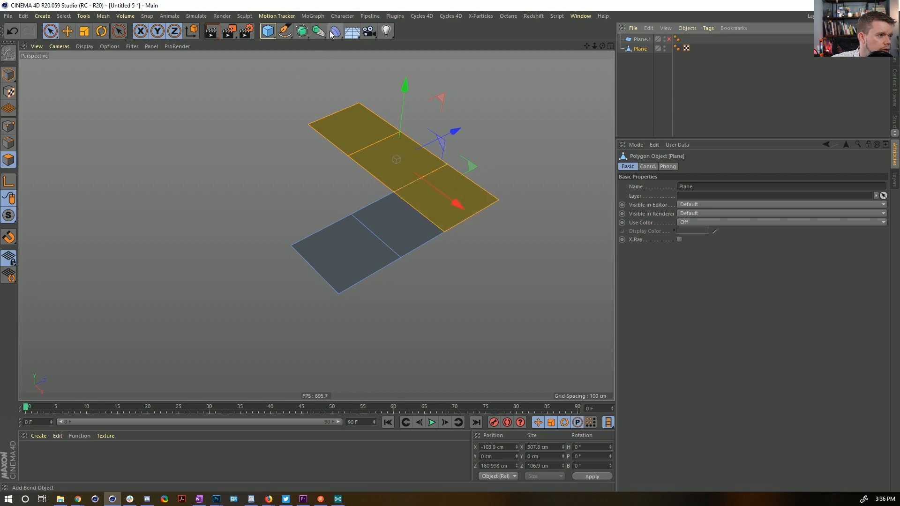
{"action": "left_click", "coordinate": [335, 31]}
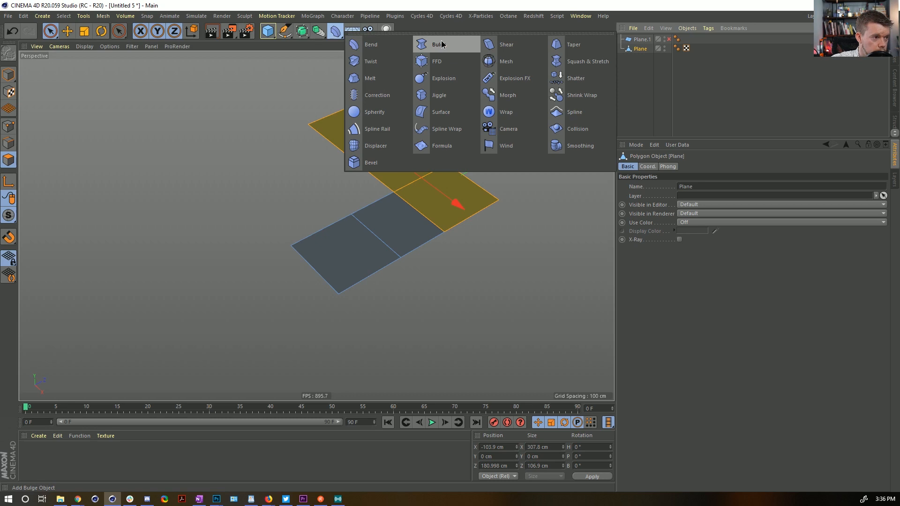
Step: Lift the second arm's end polygon along Y, then grow the selection one polygon at a time, raising each larger selection to form a rising ramp
{"action": "left_click", "coordinate": [361, 131]}
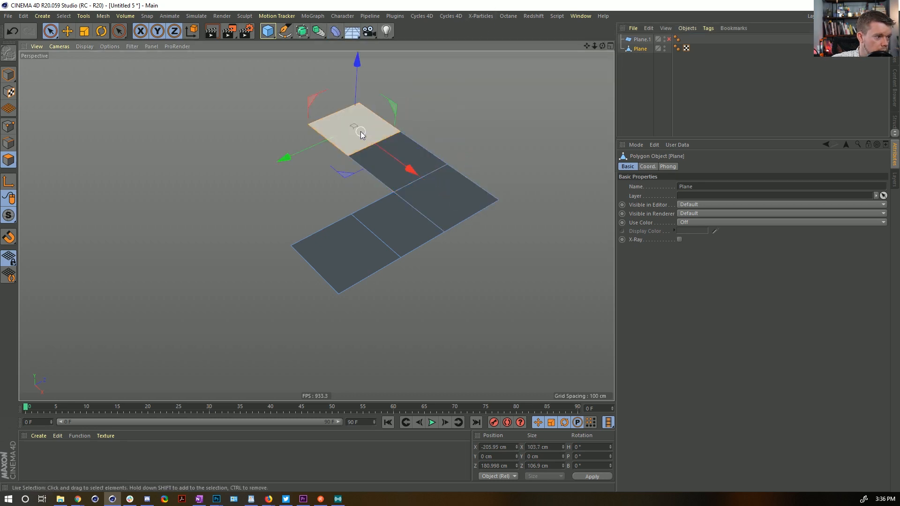
{"action": "right_click_drag", "start_coordinate": [499, 147], "coordinate": [470, 142], "text": "alt"}
{"action": "middle_click_drag", "start_coordinate": [470, 142], "coordinate": [467, 174], "text": "alt"}
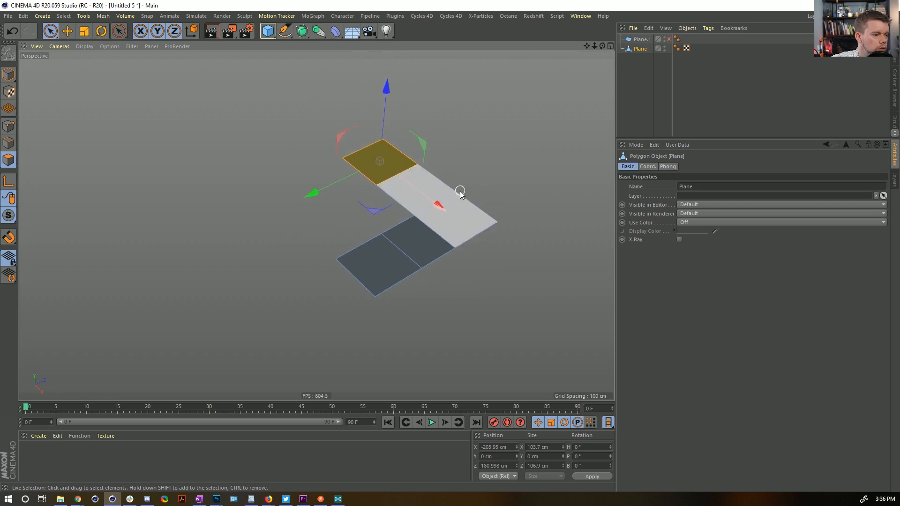
{"action": "middle_click_drag", "start_coordinate": [403, 220], "coordinate": [358, 218], "text": "alt"}
{"action": "key", "text": "ctrl+shift+z"}
{"action": "key", "text": "ctrl+shift+z"}
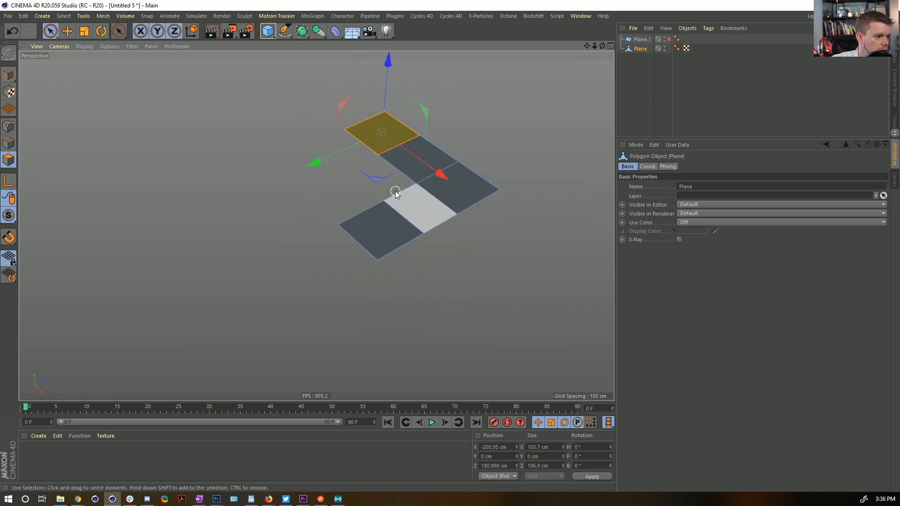
{"action": "left_click_drag", "start_coordinate": [386, 69], "coordinate": [433, 53]}
{"action": "key", "text": "u"}
{"action": "key", "text": "y"}
{"action": "key", "text": "u"}
{"action": "key", "text": "y"}
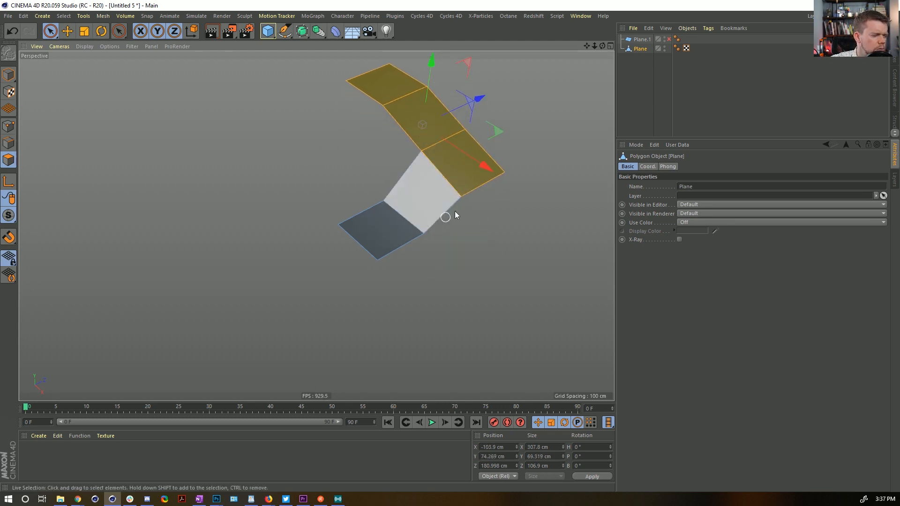
Step: Select the two end points of the upper arm and raise them to about 136 cm in Y
{"action": "left_click", "coordinate": [8, 126]}
{"action": "left_click_drag", "start_coordinate": [391, 64], "coordinate": [334, 83]}
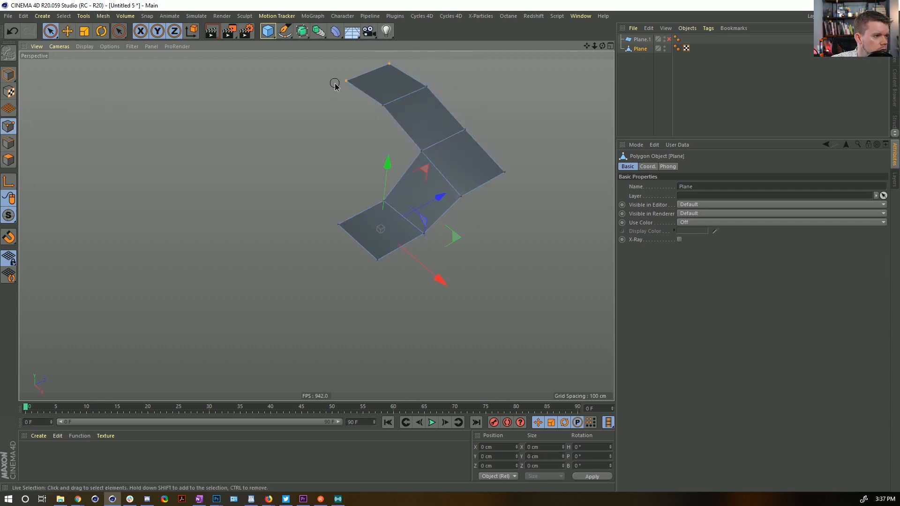
{"action": "mouse_move", "coordinate": [370, 54]}
{"action": "left_mouse_down"}
{"action": "mouse_move", "coordinate": [370, 44]}
{"action": "mouse_move", "coordinate": [370, 60]}
{"action": "left_mouse_up"}
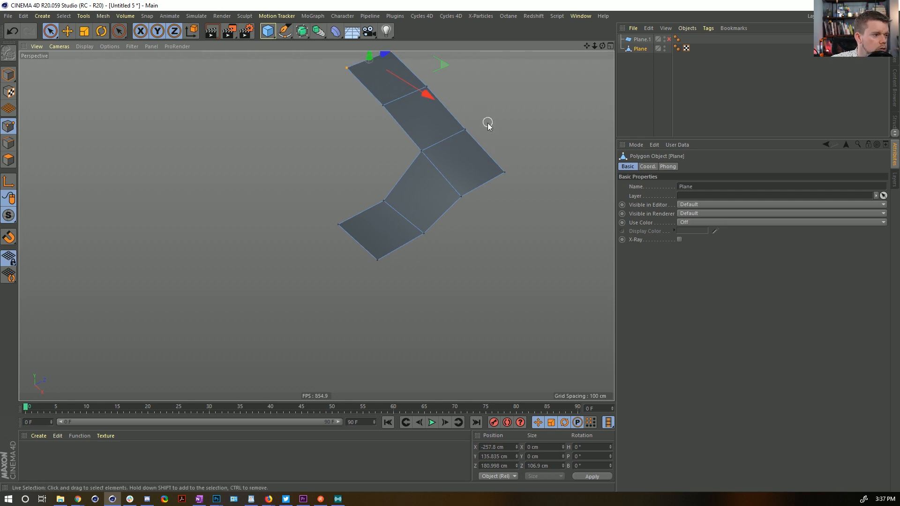
Step: Pull the outer corner point to about 36 cm in X, and shift both first-arm joint points along negative X, the inner one to about -78 cm
{"action": "left_click", "coordinate": [506, 172]}
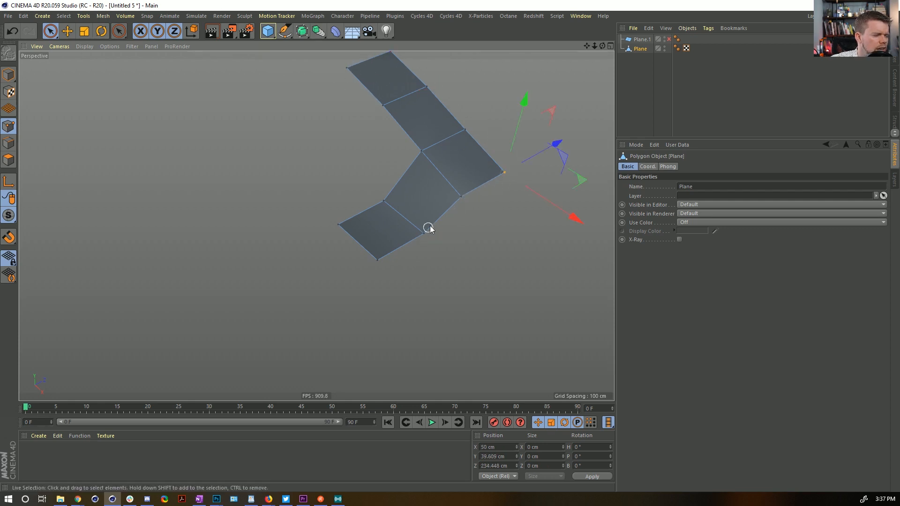
{"action": "left_click", "coordinate": [423, 233]}
{"action": "left_click_drag", "start_coordinate": [488, 281], "coordinate": [481, 277]}
{"action": "left_click", "coordinate": [503, 172]}
{"action": "left_click_drag", "start_coordinate": [577, 217], "coordinate": [564, 212]}
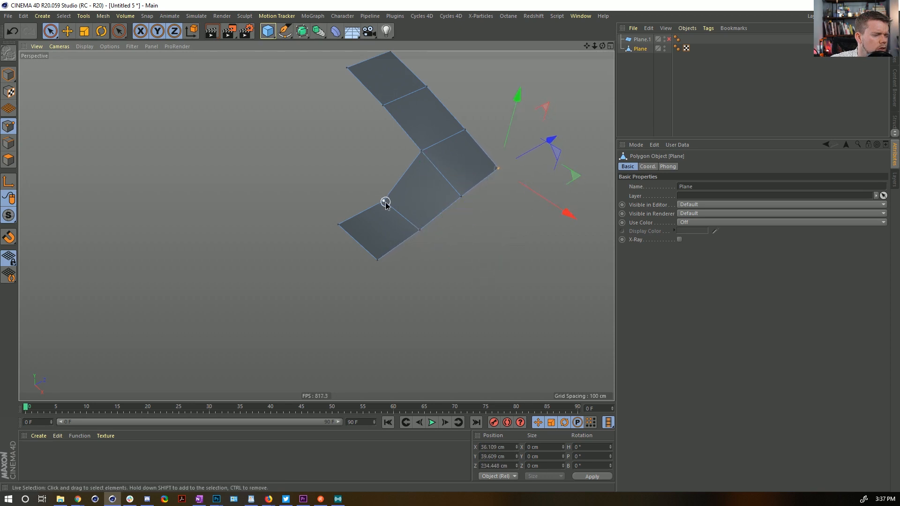
{"action": "left_click", "coordinate": [383, 201]}
{"action": "left_click_drag", "start_coordinate": [442, 248], "coordinate": [429, 241]}
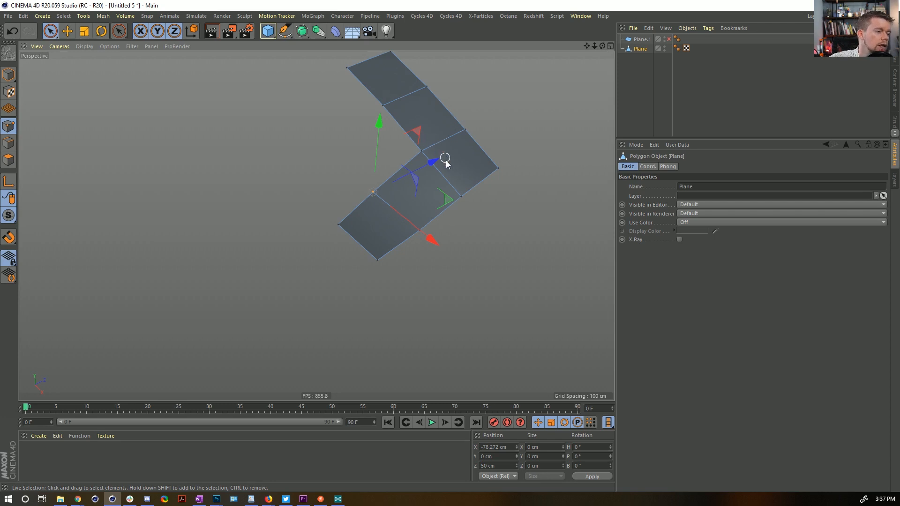
Step: Switch to polygon editing, inspect the sloped arrow ramp from several angles, and clear the object selection
{"action": "left_click_drag", "start_coordinate": [444, 159], "coordinate": [437, 124], "text": "alt"}
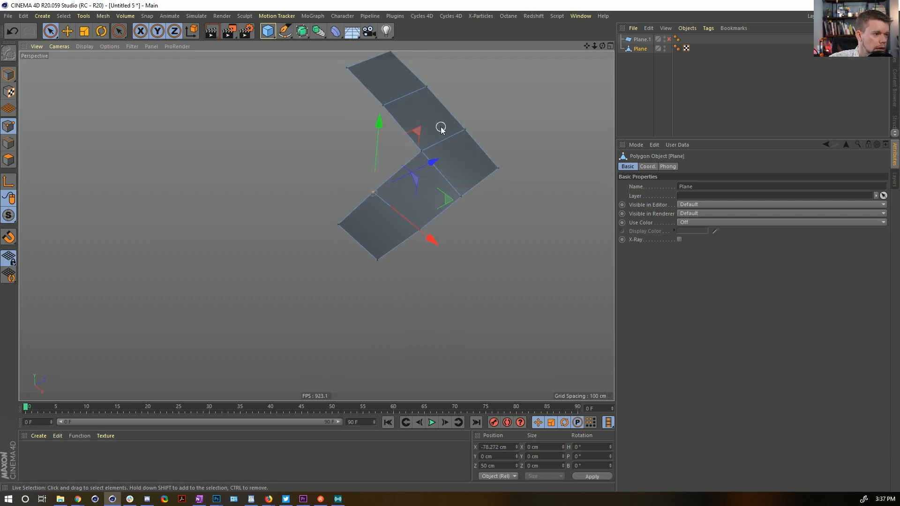
{"action": "left_click", "coordinate": [9, 163]}
{"action": "left_click_drag", "start_coordinate": [450, 197], "coordinate": [379, 225], "text": "alt"}
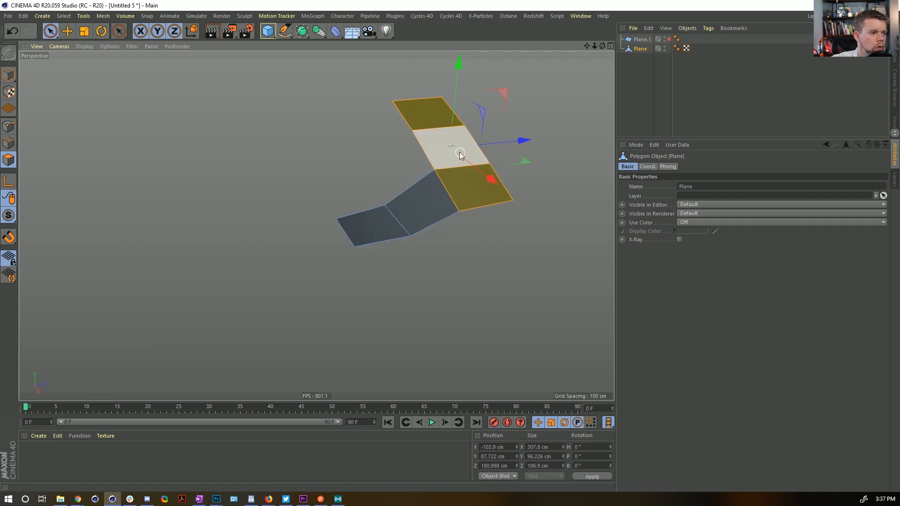
{"action": "left_click", "coordinate": [429, 111], "text": "shift"}
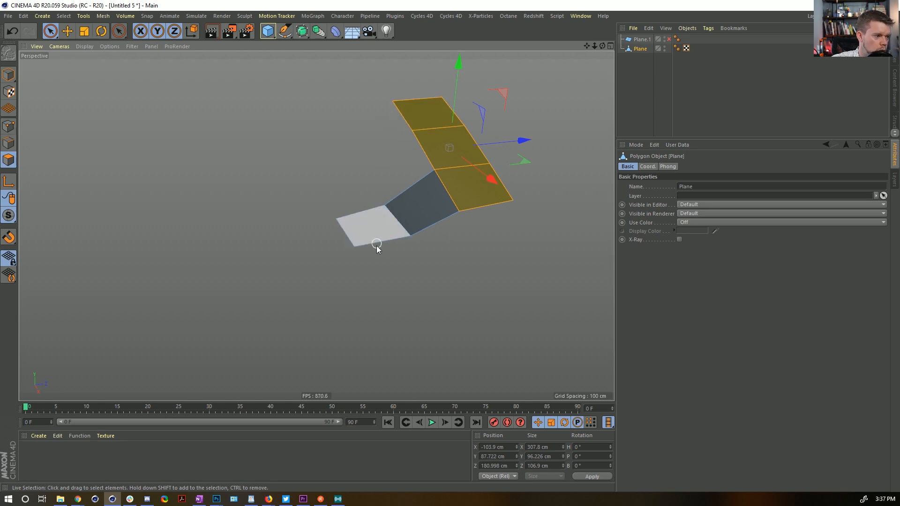
{"action": "left_click_drag", "start_coordinate": [476, 87], "coordinate": [476, 86], "text": "alt"}
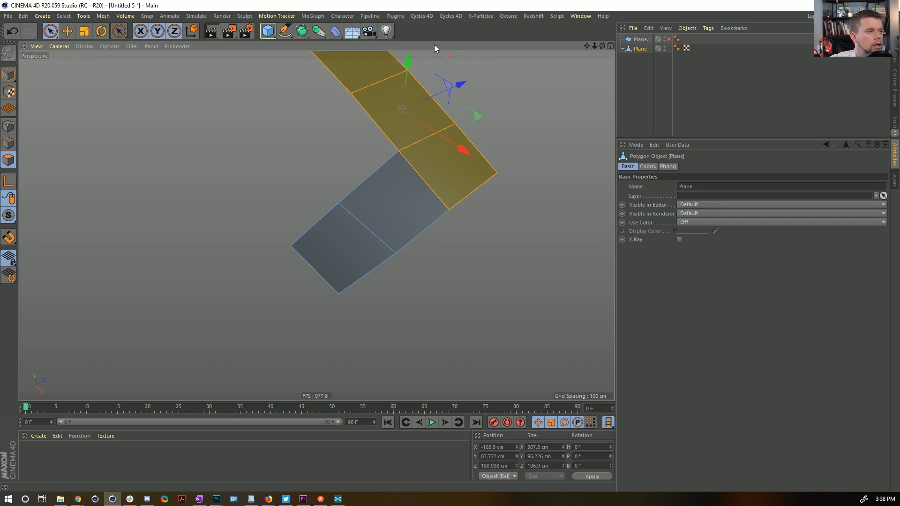
{"action": "left_click_drag", "start_coordinate": [401, 115], "coordinate": [378, 209], "text": "alt"}
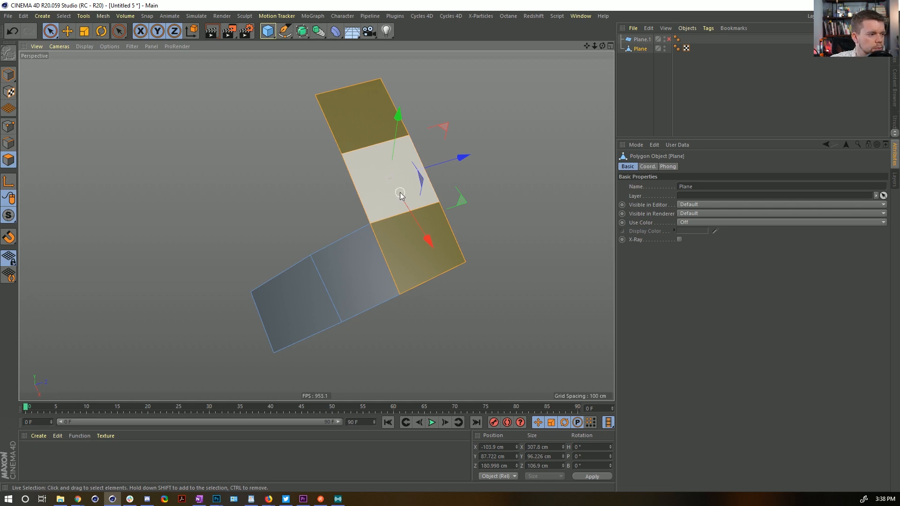
{"action": "left_click", "coordinate": [650, 104]}
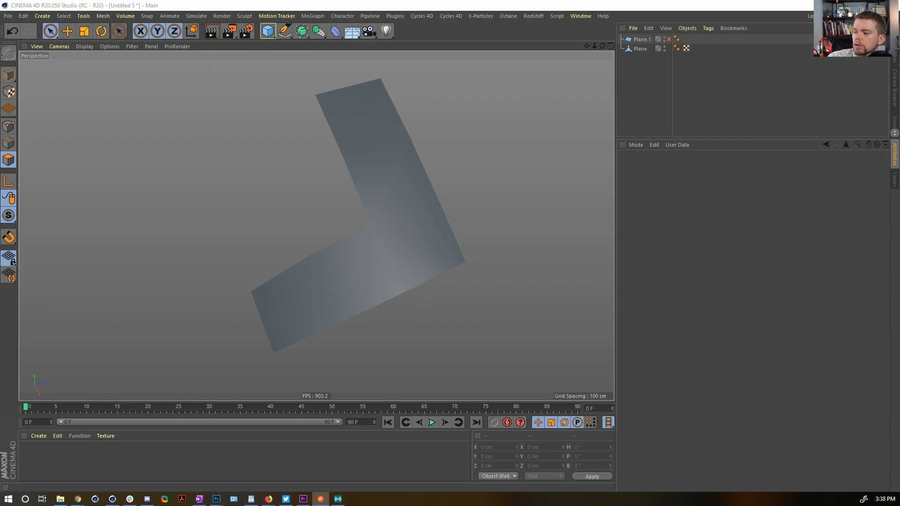
Step: Switch to Chrome and play the Instagram post showing rows of hanging balls moving in a wave
{"action": "key", "text": "alt+Tab"}
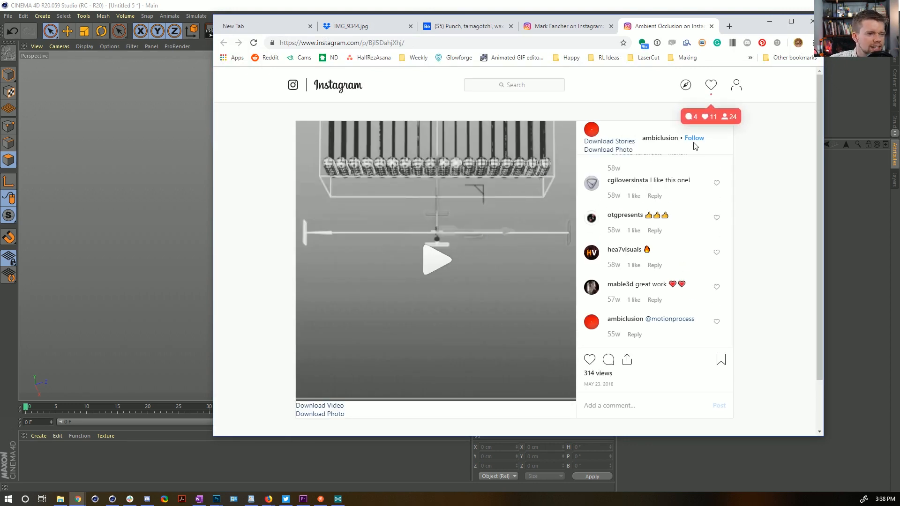
{"action": "left_click", "coordinate": [431, 265]}
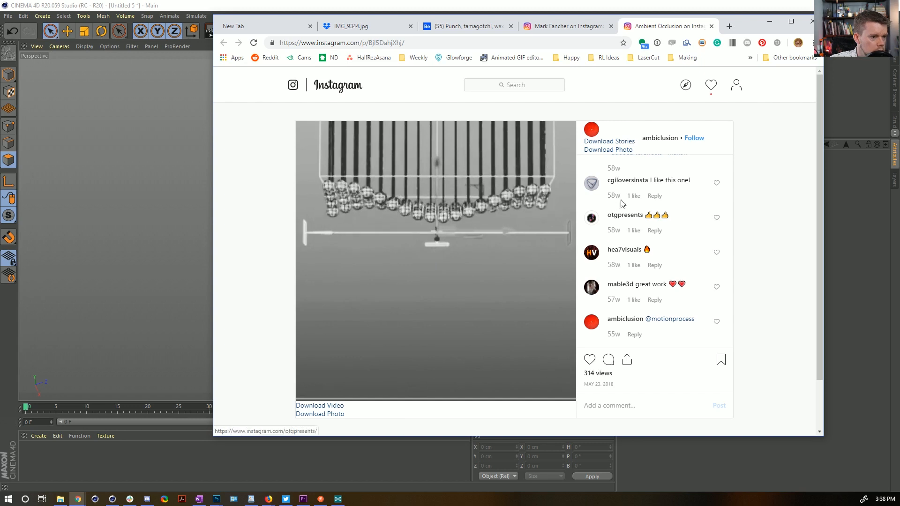
{"action": "scroll", "coordinate": [640, 187], "scroll_direction": "up", "scroll_amount": 3}
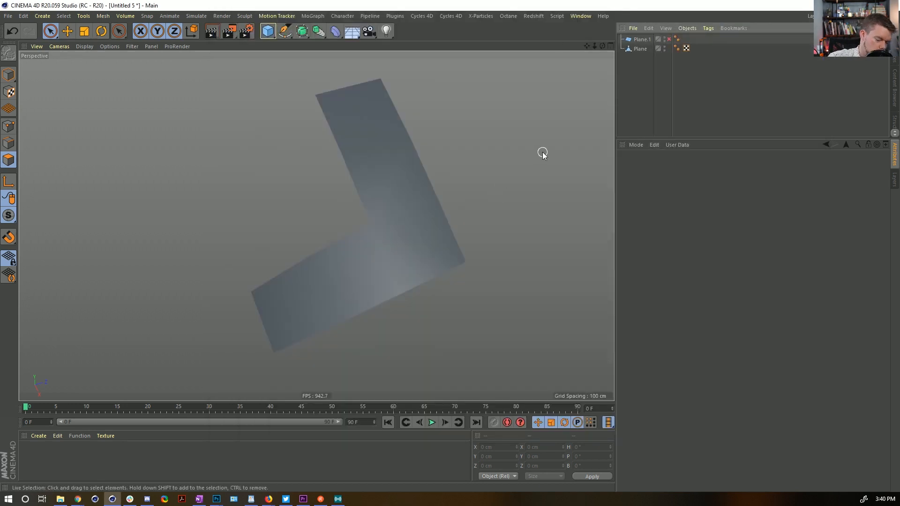
Step: Create a new Cinema 4D scene and add a MoGraph Matrix object in grid array mode
{"action": "key", "text": "ctrl+n"}
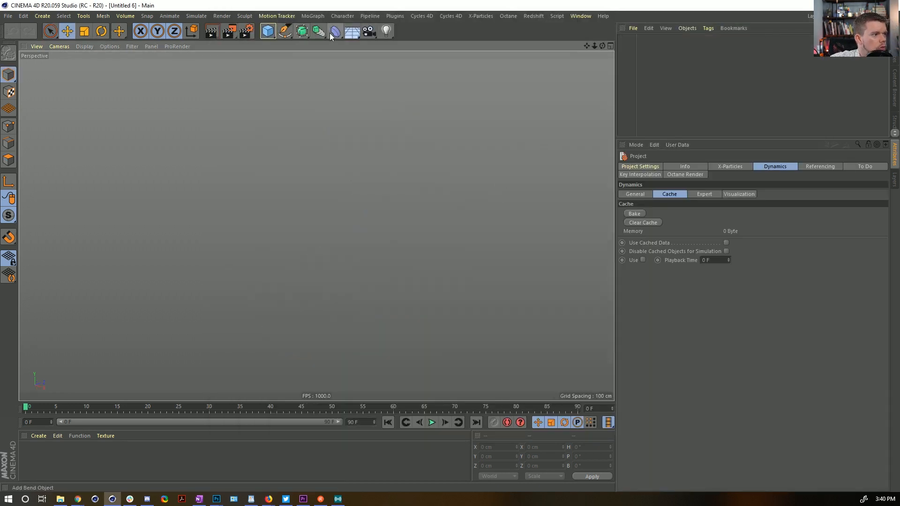
{"action": "left_click", "coordinate": [313, 16]}
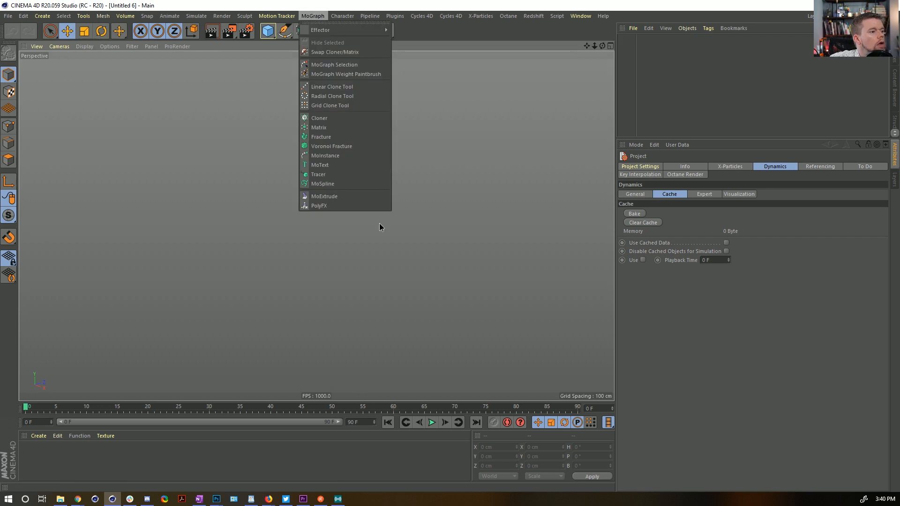
{"action": "left_click", "coordinate": [333, 129]}
{"action": "left_click_drag", "start_coordinate": [387, 188], "coordinate": [444, 220], "text": "alt"}
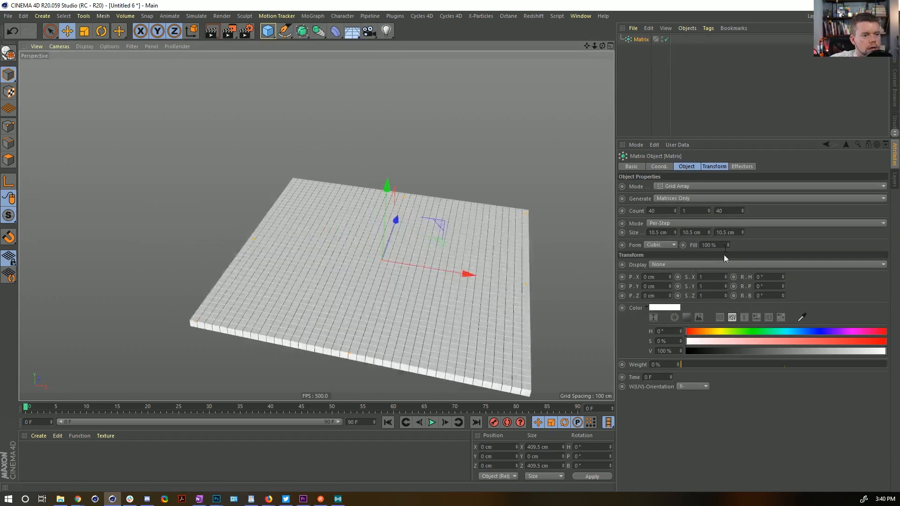
Step: Set the Matrix grid's Z count to 10 to make a narrow strip
{"action": "double_click", "coordinate": [720, 211]}
{"action": "type", "text": "10"}
{"action": "key", "text": "Return"}
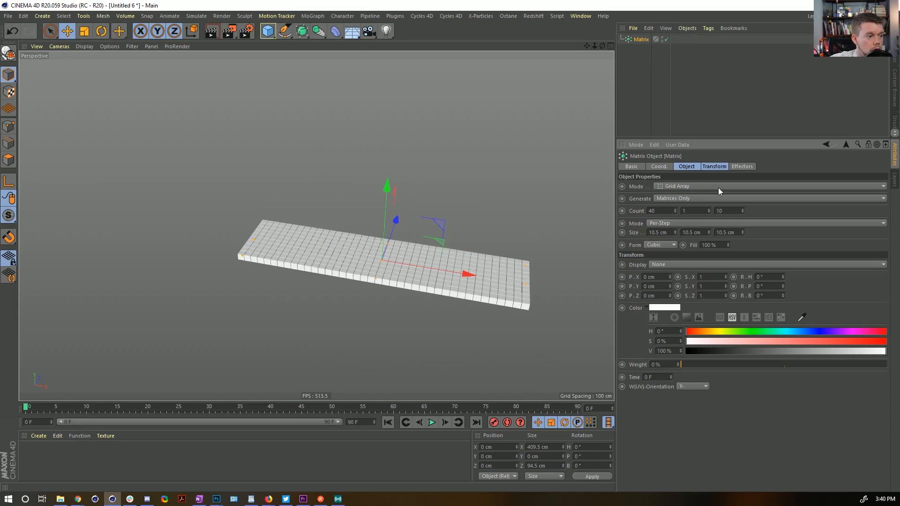
{"action": "middle_click_drag", "start_coordinate": [448, 258], "coordinate": [395, 230], "text": "alt"}
{"action": "left_click_drag", "start_coordinate": [395, 229], "coordinate": [390, 255], "text": "alt"}
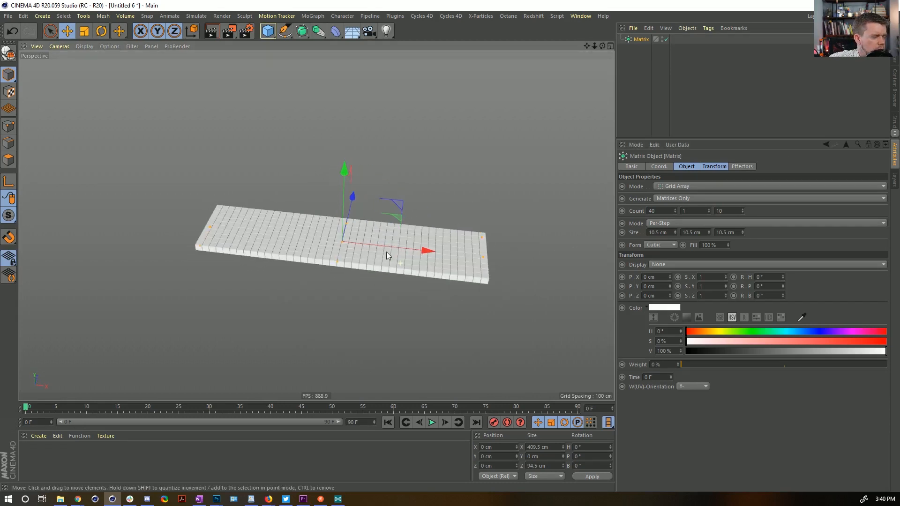
Step: Add a Formula effector to the Matrix object and play the animation
{"action": "left_click", "coordinate": [312, 17]}
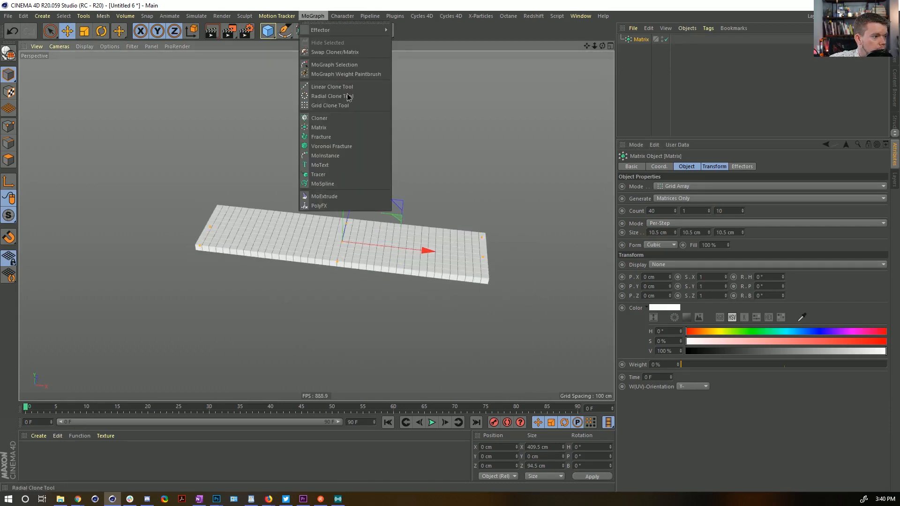
{"action": "mouse_move", "coordinate": [342, 32]}
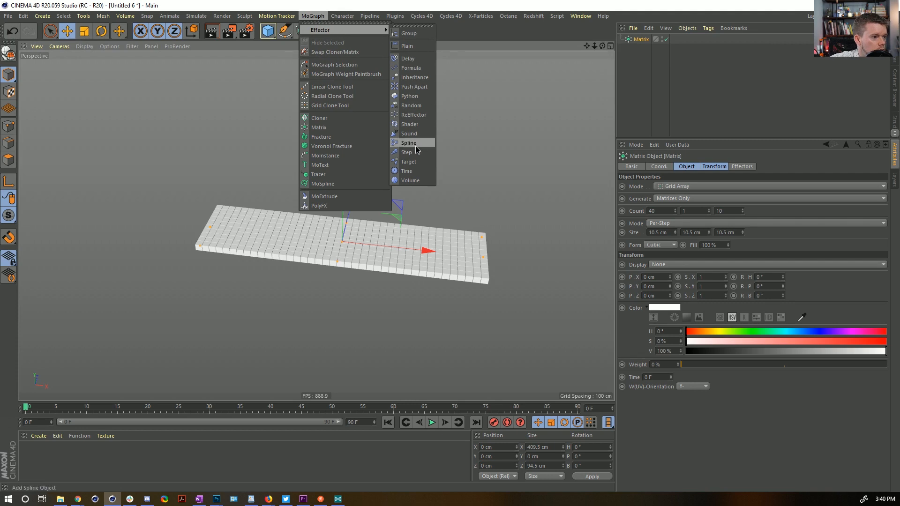
{"action": "left_click", "coordinate": [411, 68]}
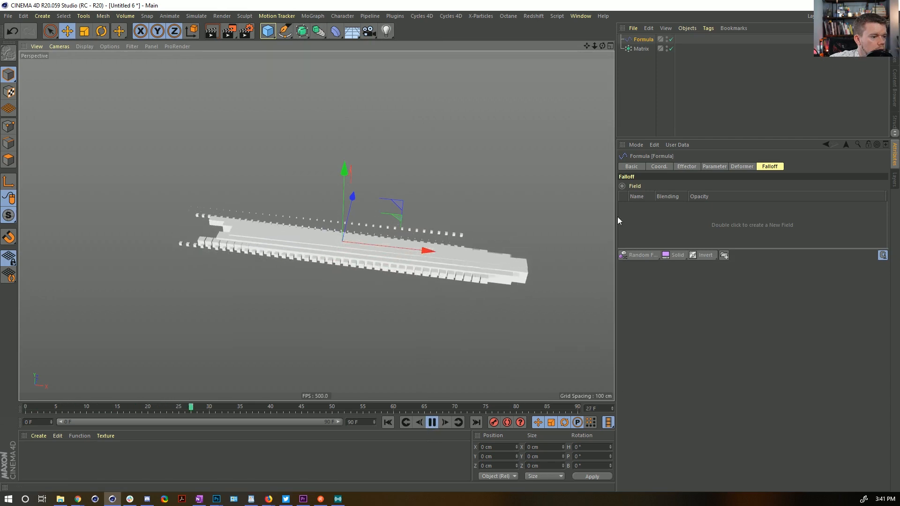
Step: Turn off the Formula effector's scale and set its position offset to 0 cm in X and 50 cm in Y
{"action": "left_click", "coordinate": [688, 167]}
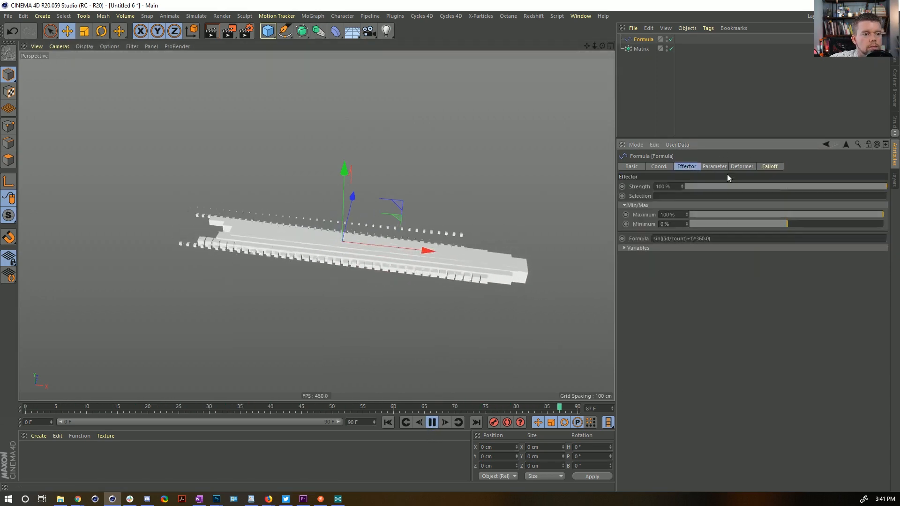
{"action": "left_click", "coordinate": [714, 166]}
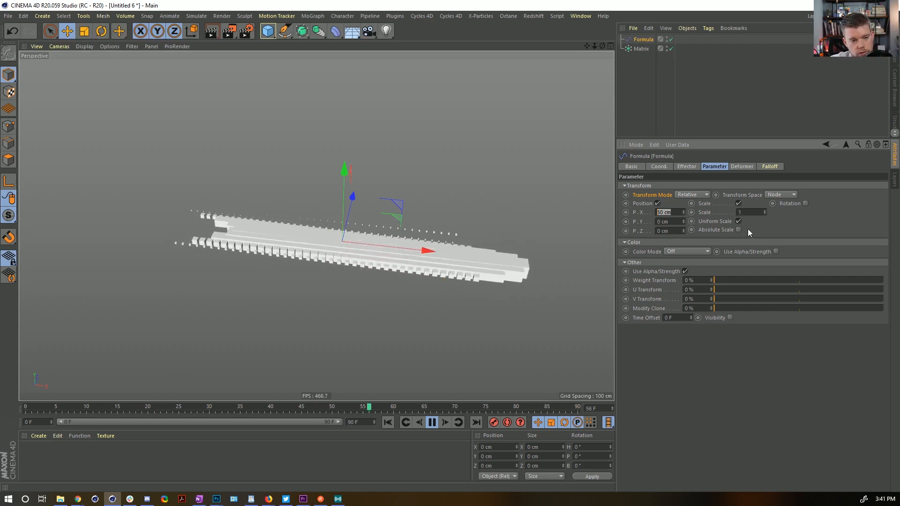
{"action": "left_click", "coordinate": [738, 204]}
{"action": "left_click_drag", "start_coordinate": [668, 214], "coordinate": [616, 218]}
{"action": "type", "text": "0"}
{"action": "key", "text": "Tab"}
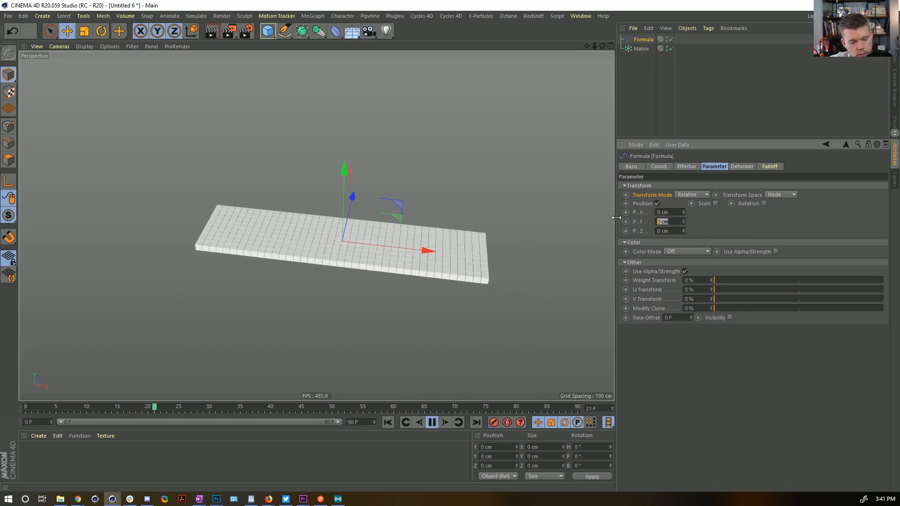
{"action": "type", "text": "50"}
{"action": "key", "text": "Return"}
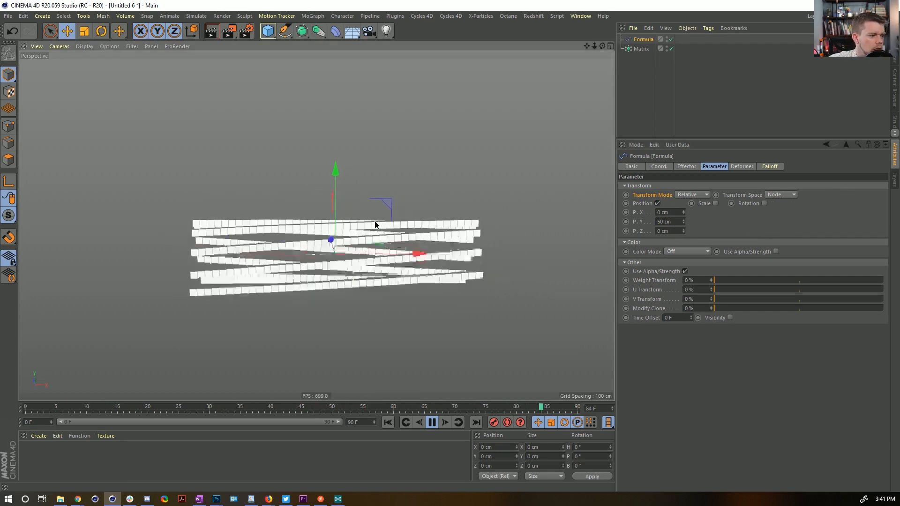
Step: Expand the Formula effector's variables and delete the effector from the scene
{"action": "left_click_drag", "start_coordinate": [366, 211], "coordinate": [332, 249], "text": "alt"}
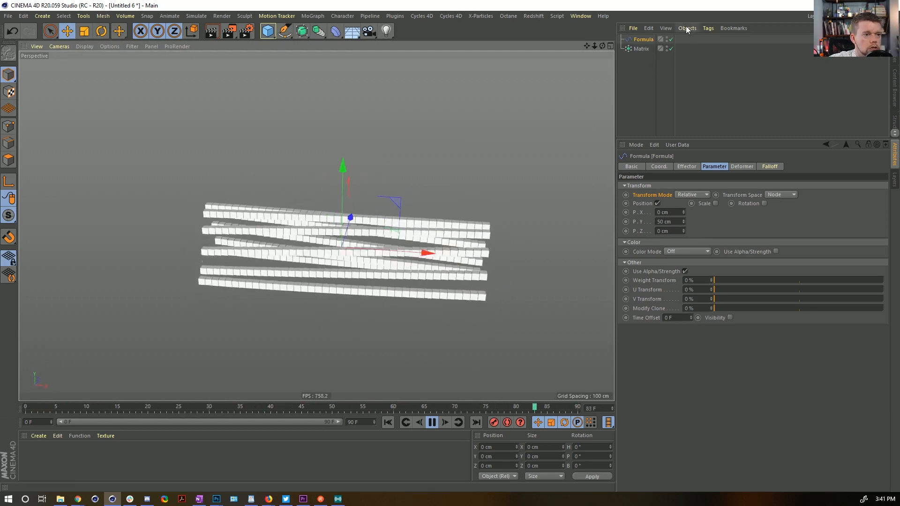
{"action": "left_click", "coordinate": [686, 166]}
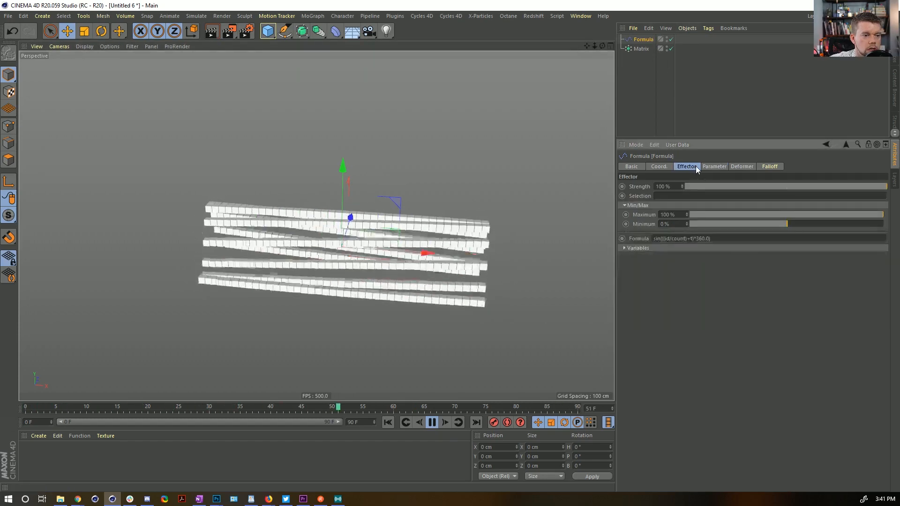
{"action": "left_click", "coordinate": [676, 249]}
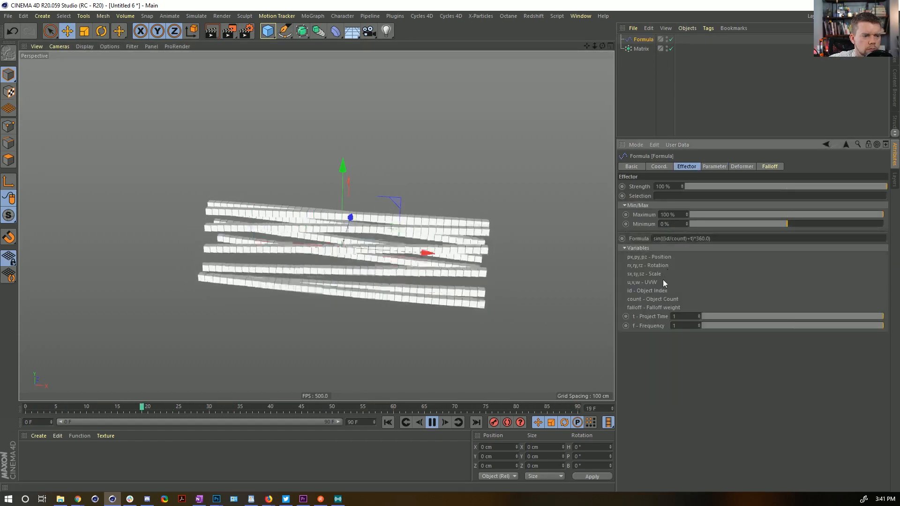
{"action": "left_click_drag", "start_coordinate": [512, 261], "coordinate": [405, 245], "text": "alt"}
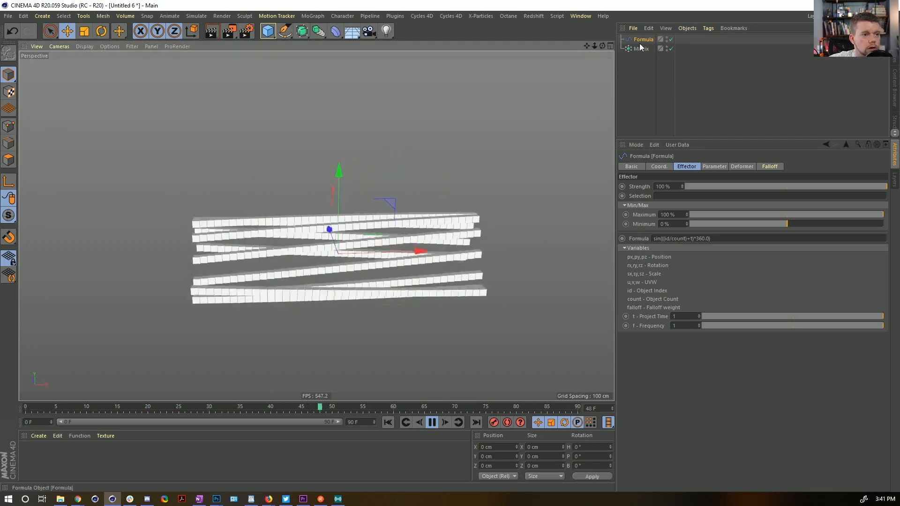
{"action": "key", "text": "Delete"}
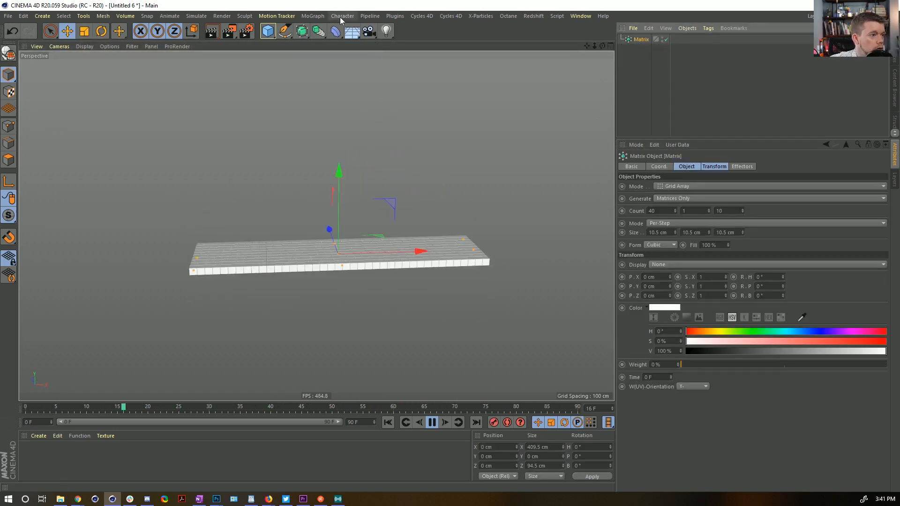
Step: Add a Plain effector to the Matrix object and give its falloff a Shader Field
{"action": "left_click", "coordinate": [312, 16]}
{"action": "mouse_move", "coordinate": [322, 35]}
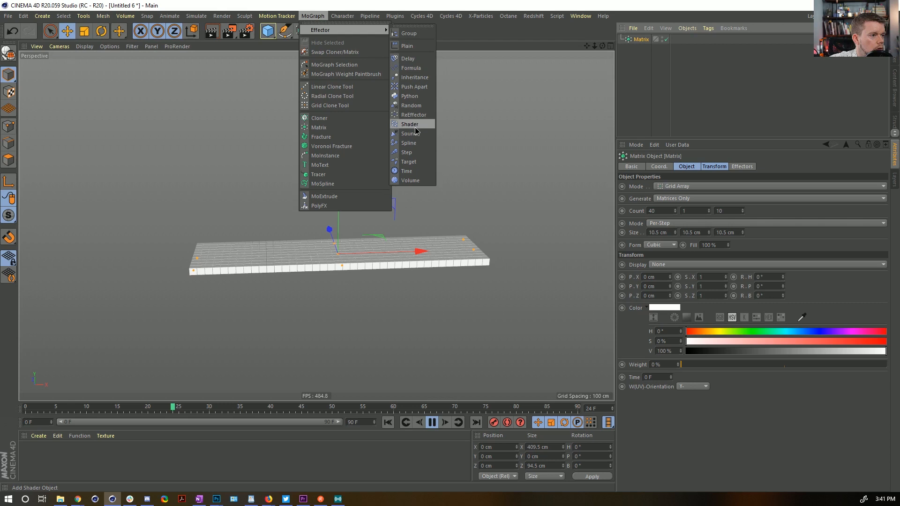
{"action": "left_click", "coordinate": [414, 46]}
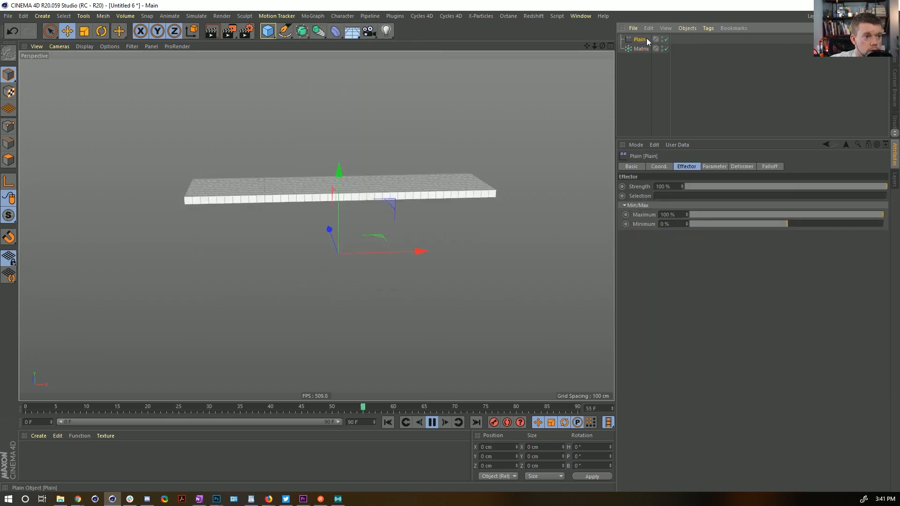
{"action": "left_click", "coordinate": [715, 167]}
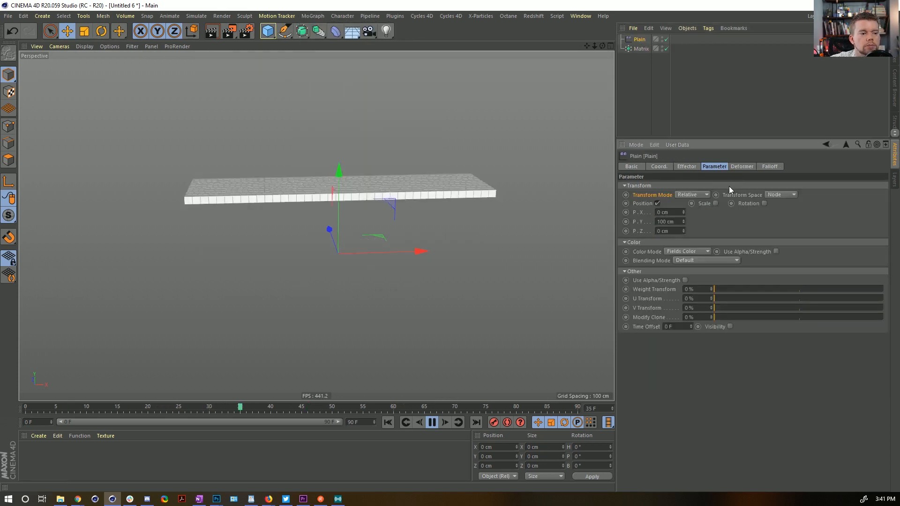
{"action": "left_click", "coordinate": [764, 167]}
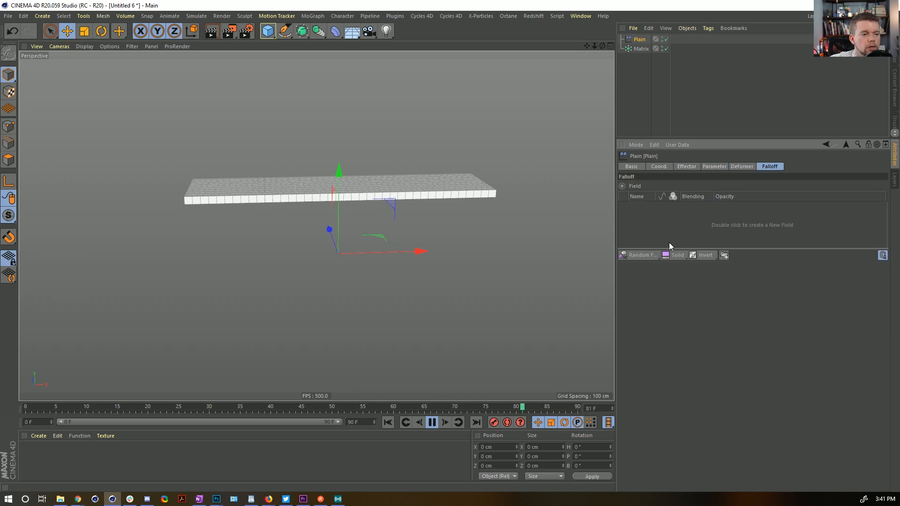
{"action": "left_click", "coordinate": [641, 254]}
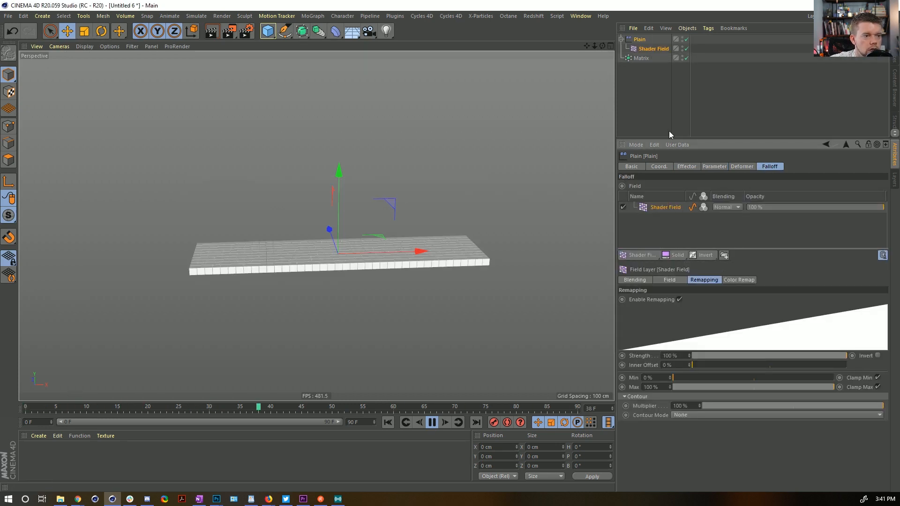
Step: Load a Noise shader into the Shader Field and set the noise's global scale to 1000%
{"action": "left_click", "coordinate": [652, 49]}
{"action": "left_click", "coordinate": [705, 167]}
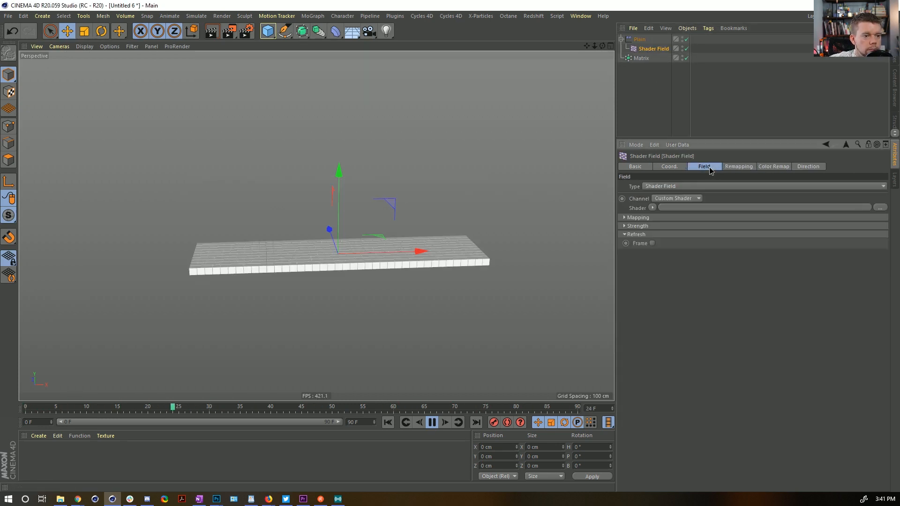
{"action": "left_click", "coordinate": [652, 207]}
{"action": "left_click", "coordinate": [665, 308]}
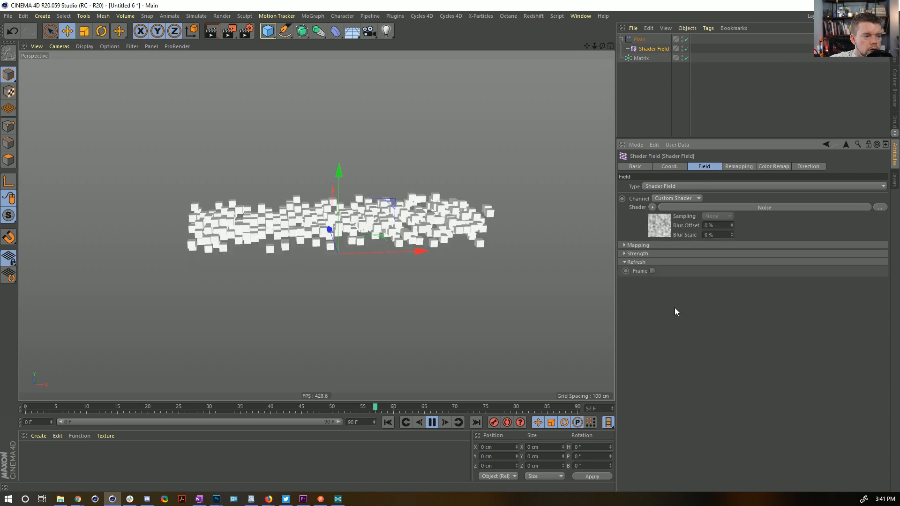
{"action": "left_click", "coordinate": [669, 233]}
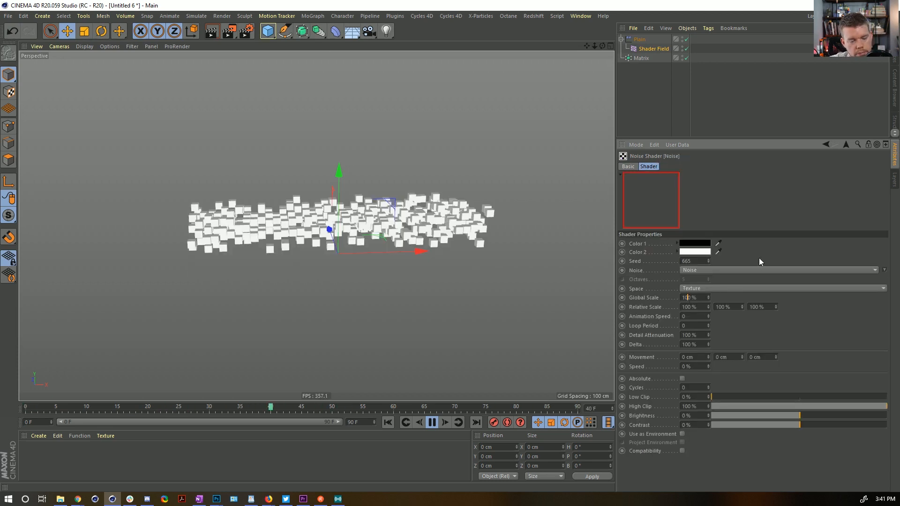
{"action": "type", "text": "0"}
{"action": "key", "text": "Return"}
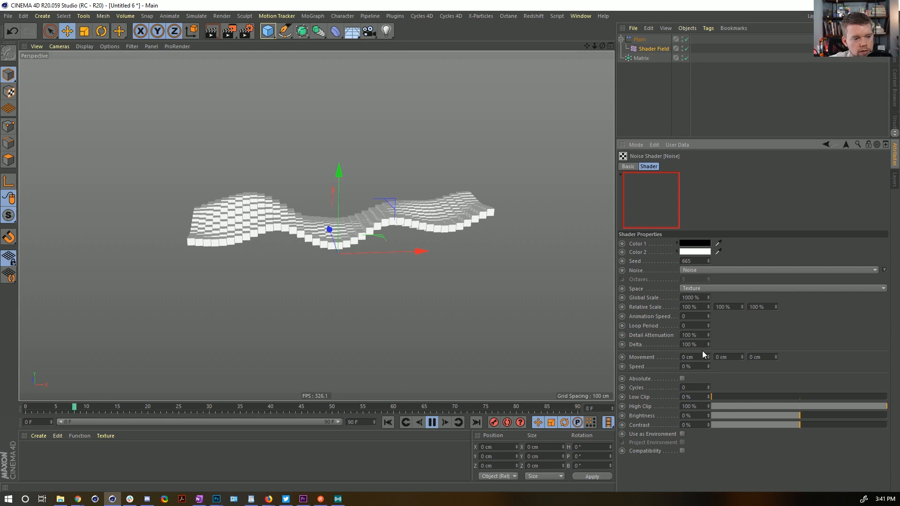
Step: Set the noise movement to 2 cm in X with 1% speed, then stop playback and rewind to frame 0
{"action": "type", "text": "1"}
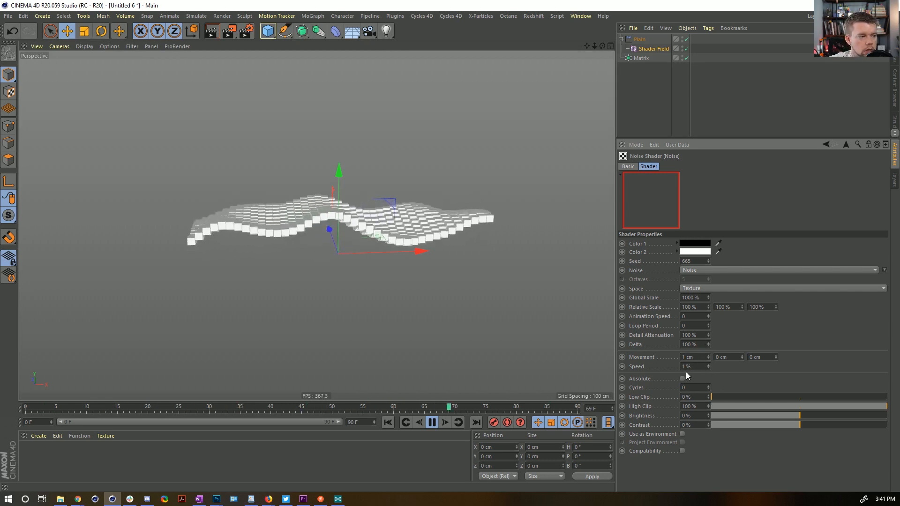
{"action": "key", "text": "Return"}
{"action": "scroll", "coordinate": [695, 357], "scroll_direction": "up", "scroll_amount": 1}
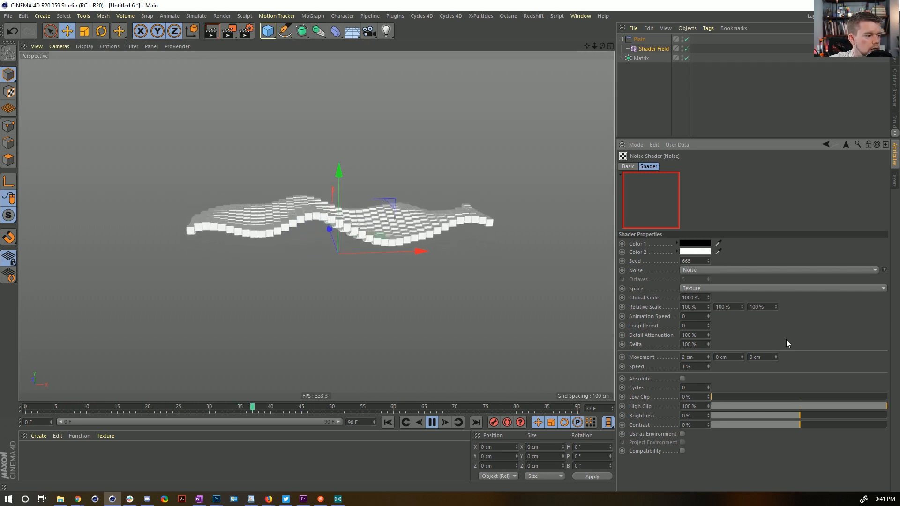
{"action": "left_click_drag", "start_coordinate": [434, 229], "coordinate": [411, 288], "text": "alt"}
{"action": "left_click", "coordinate": [432, 422]}
{"action": "left_click", "coordinate": [388, 422]}
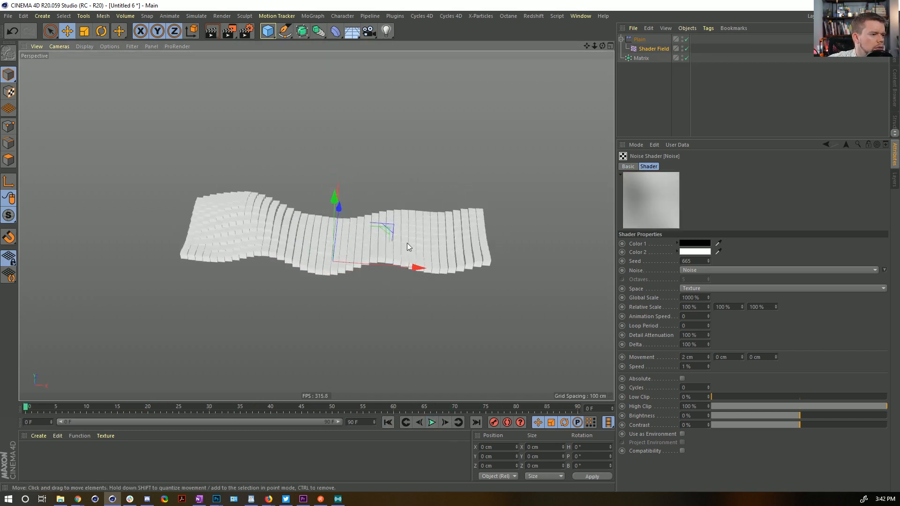
Step: Duplicate the Matrix with an empty effector list, and disable the original Matrix and the Plain effector with its Shader Field
{"action": "left_click_drag", "start_coordinate": [403, 245], "coordinate": [374, 233], "text": "alt"}
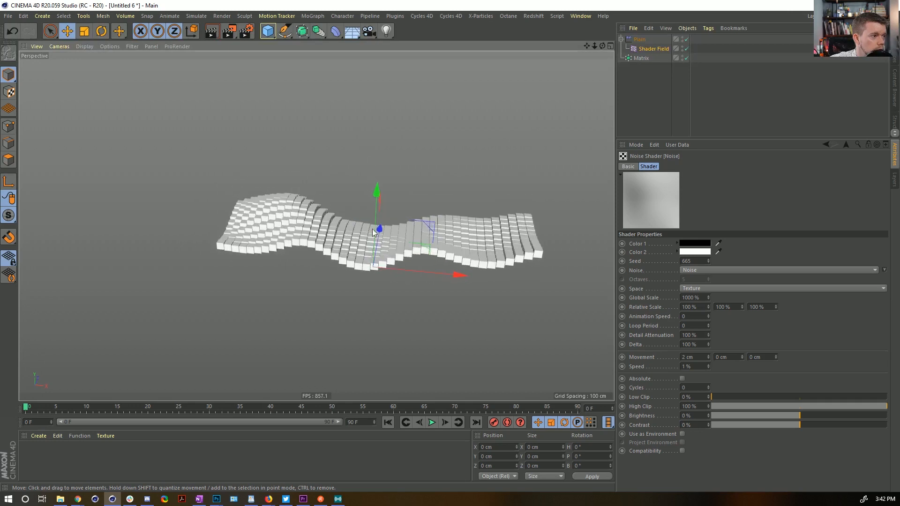
{"action": "mouse_move", "coordinate": [647, 60]}
{"action": "left_mouse_down", "text": "ctrl"}
{"action": "mouse_move", "coordinate": [642, 80]}
{"action": "mouse_move", "coordinate": [641, 68]}
{"action": "mouse_move", "coordinate": [686, 40]}
{"action": "left_mouse_up", "text": "ctrl"}
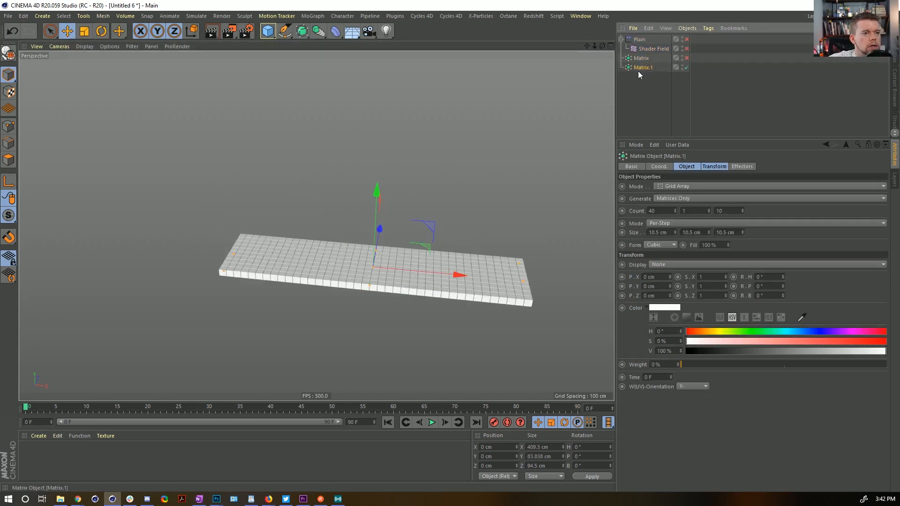
{"action": "left_click", "coordinate": [748, 168]}
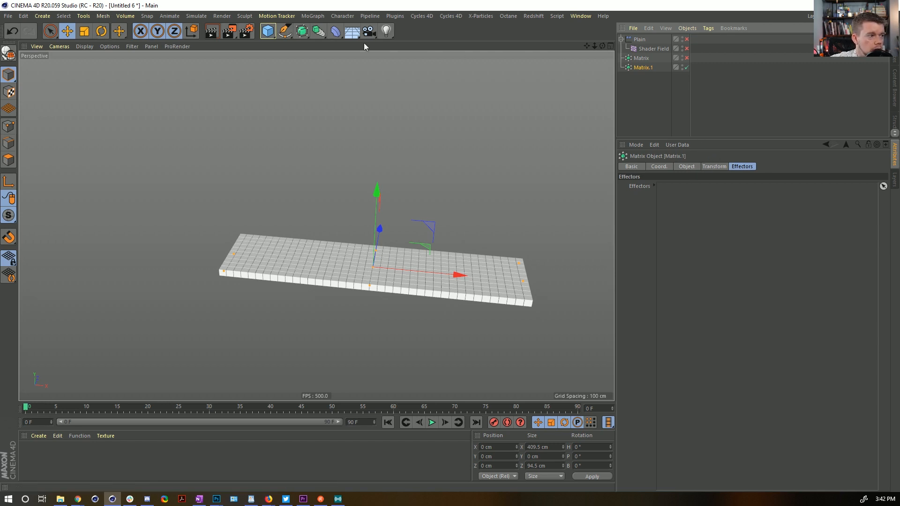
Step: Swap the duplicated Matrix to a Cloner and put a new Plane inside it as the cloned object
{"action": "left_click", "coordinate": [315, 18]}
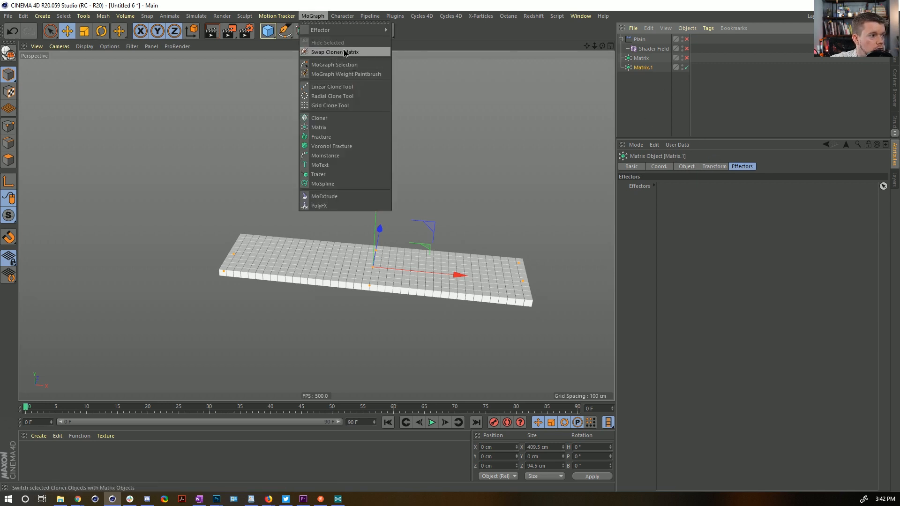
{"action": "left_click", "coordinate": [345, 52]}
{"action": "mouse_move", "coordinate": [268, 31]}
{"action": "left_mouse_down"}
{"action": "mouse_move", "coordinate": [354, 77]}
{"action": "mouse_move", "coordinate": [354, 60]}
{"action": "left_mouse_up"}
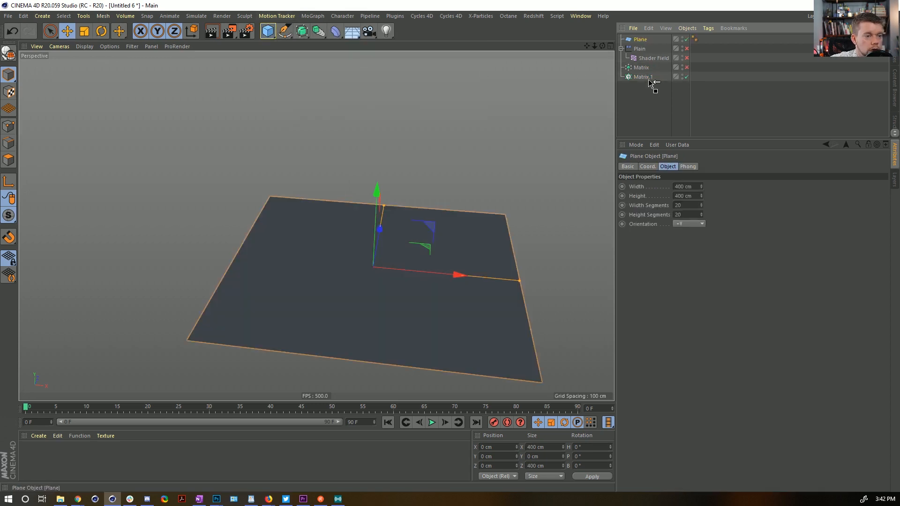
{"action": "left_click_drag", "start_coordinate": [646, 75], "coordinate": [647, 77]}
Step: Set the Plane to 1 width and 1 height segment, with a width and height of 11 cm
{"action": "left_click", "coordinate": [670, 206]}
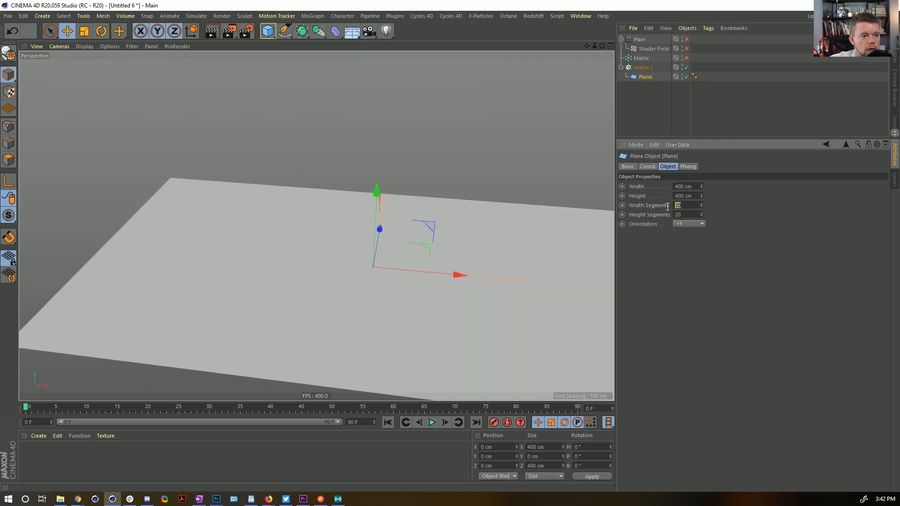
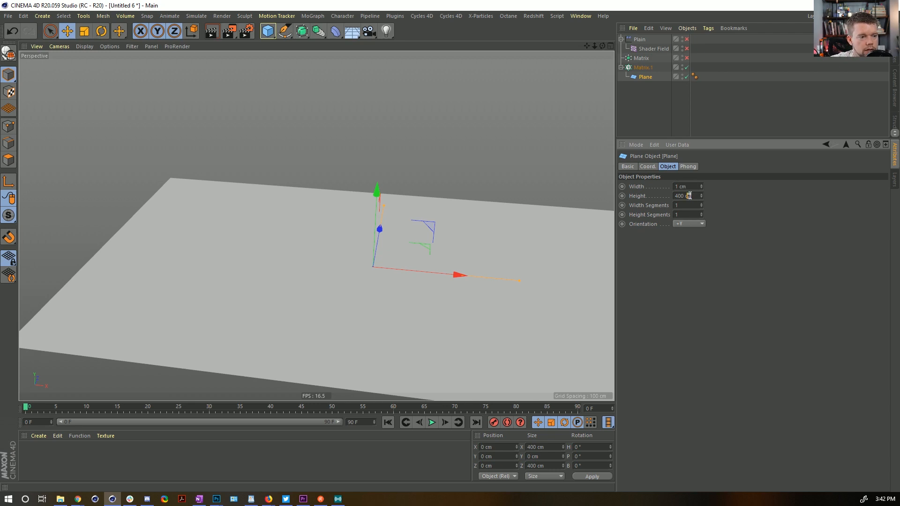
{"action": "left_click_drag", "start_coordinate": [689, 195], "coordinate": [673, 196]}
{"action": "type", "text": "11"}
{"action": "key", "text": "shift+Tab"}
{"action": "type", "text": "11"}
{"action": "key", "text": "Return"}
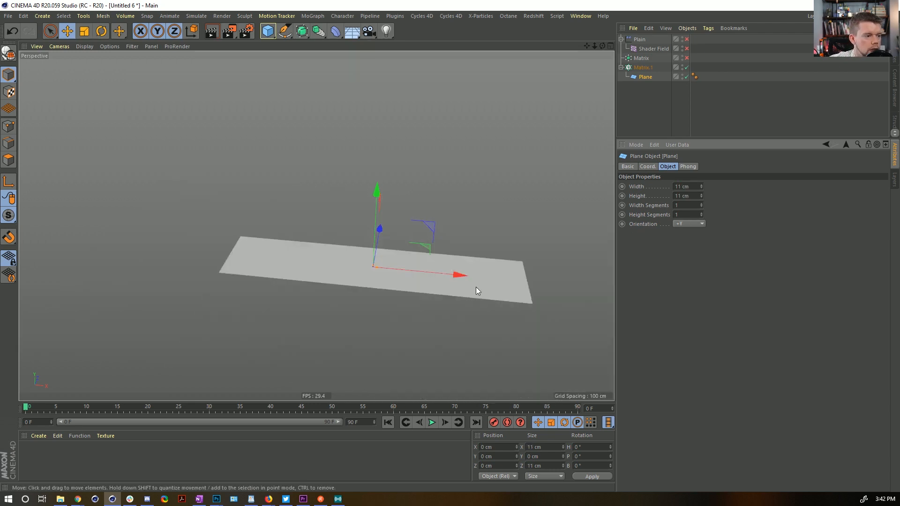
Step: Reduce the Plane's width and height to 9 cm to leave gaps between the clones
{"action": "scroll", "coordinate": [515, 276], "scroll_direction": "up", "scroll_amount": 10}
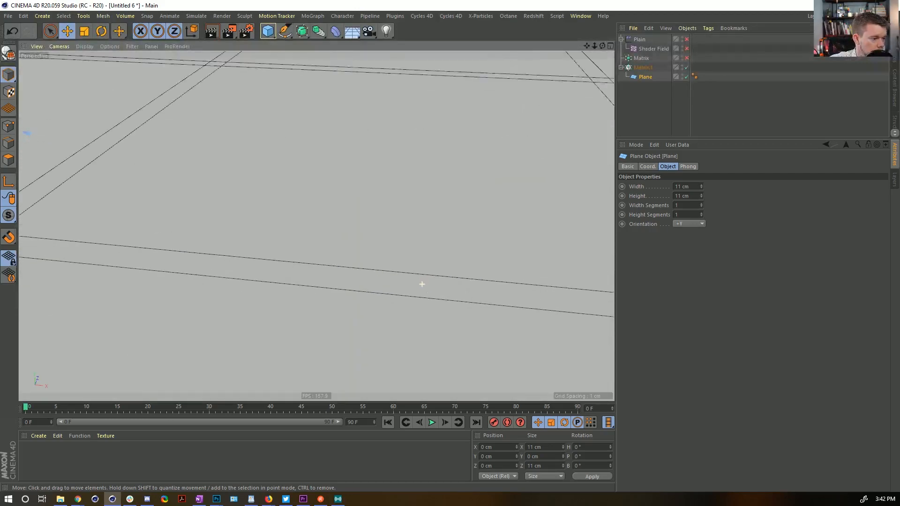
{"action": "left_click", "coordinate": [700, 197]}
{"action": "left_click", "coordinate": [700, 198]}
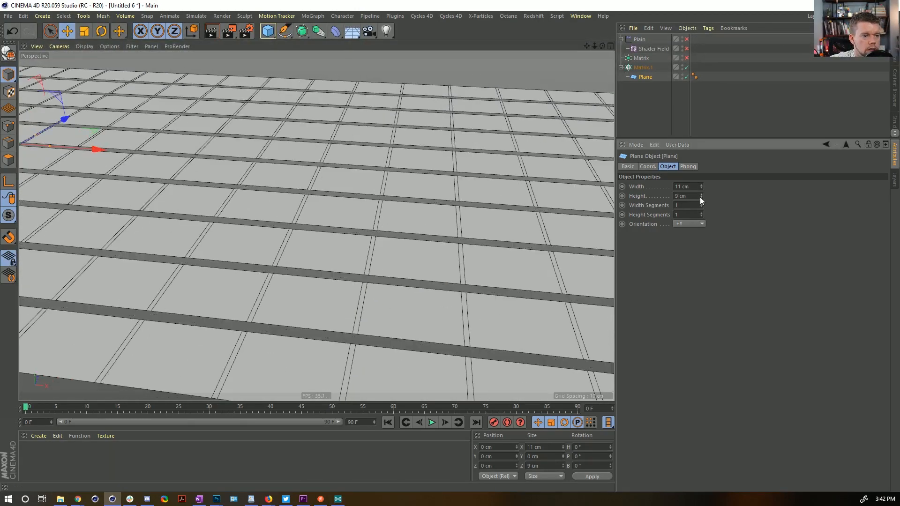
{"action": "left_click", "coordinate": [701, 188]}
{"action": "left_click", "coordinate": [702, 188]}
{"action": "right_click_drag", "start_coordinate": [494, 217], "coordinate": [358, 250], "text": "alt"}
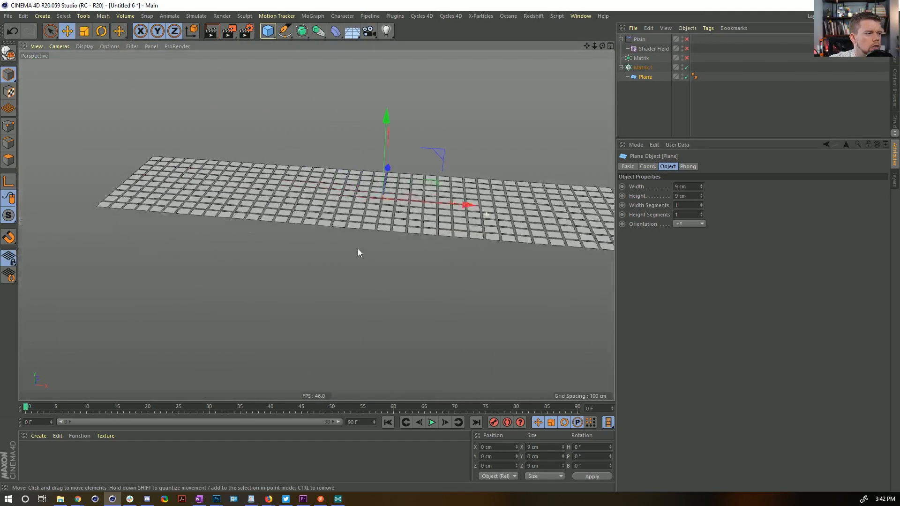
{"action": "left_click_drag", "start_coordinate": [376, 216], "coordinate": [416, 184], "text": "alt"}
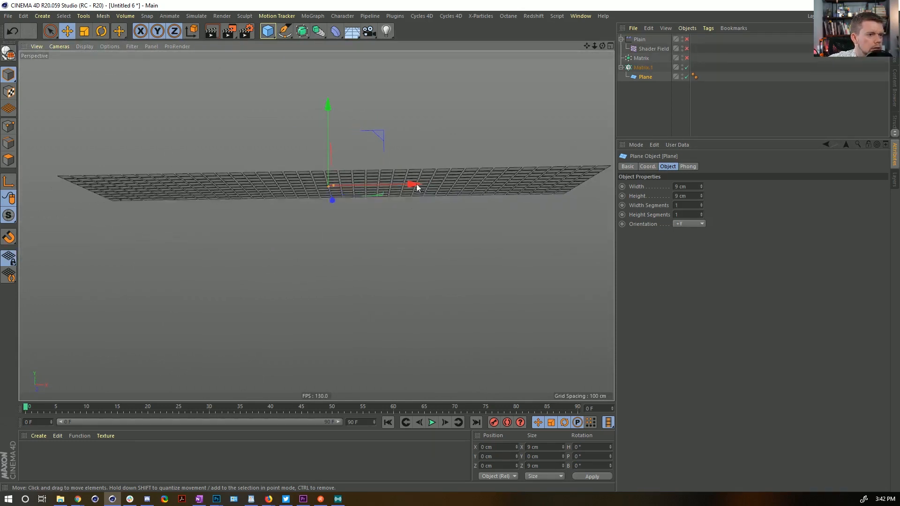
Step: Make the plane Cloner editable and connect all its planes into a single polygon object
{"action": "left_click", "coordinate": [643, 68]}
{"action": "key", "text": "c"}
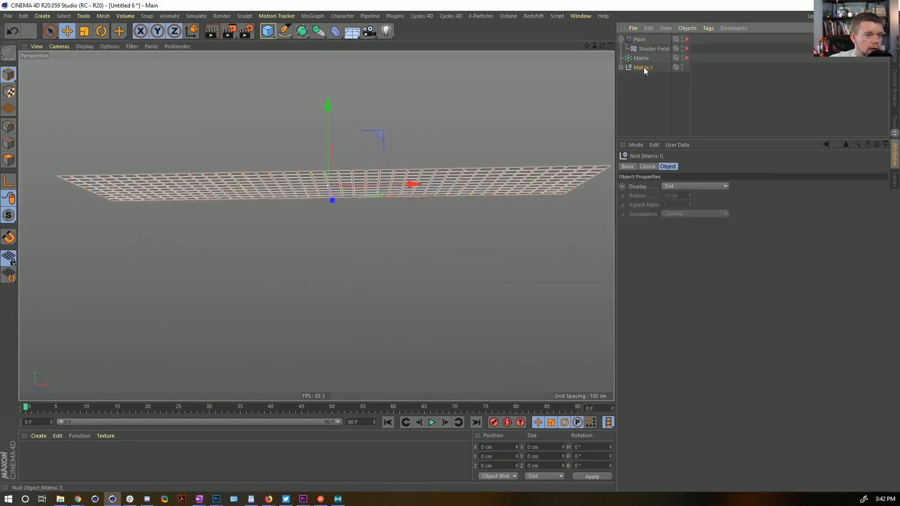
{"action": "left_click", "coordinate": [621, 67]}
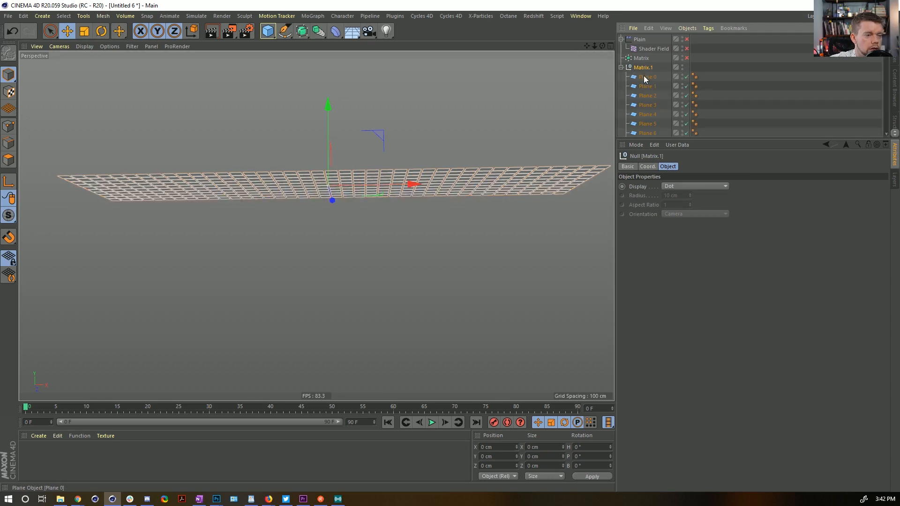
{"action": "left_click", "coordinate": [645, 77]}
{"action": "left_click", "coordinate": [643, 68]}
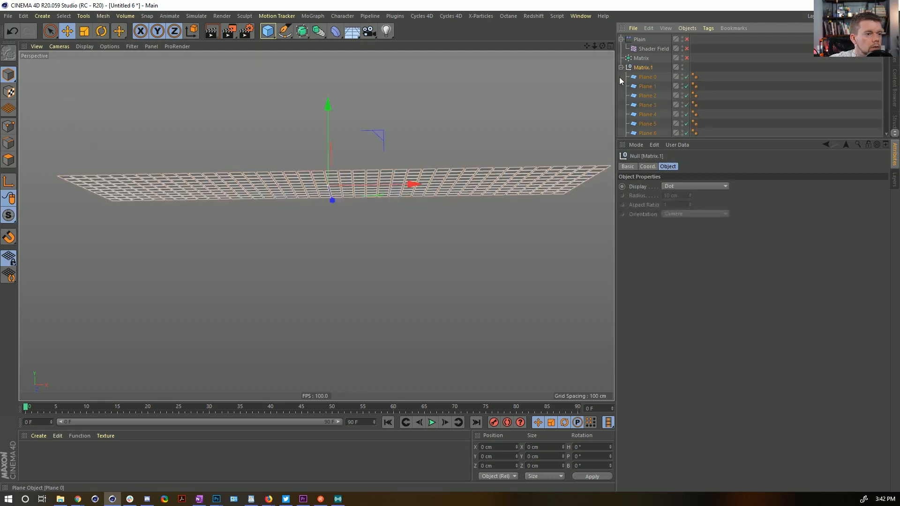
{"action": "left_click_drag", "start_coordinate": [319, 33], "coordinate": [427, 61], "text": "alt"}
{"action": "key", "text": "c"}
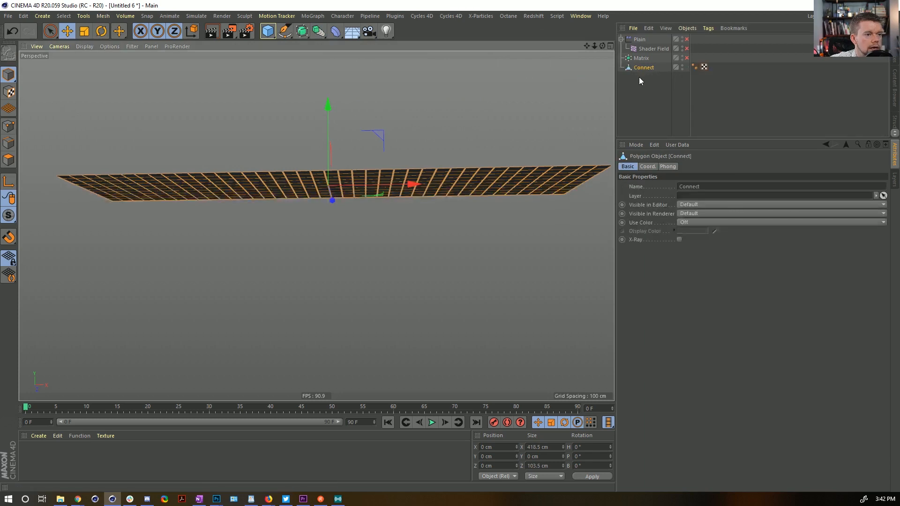
Step: Select the central block of polygons in the connected plane grid and lower it about 100 cm on Y
{"action": "left_click", "coordinate": [8, 159]}
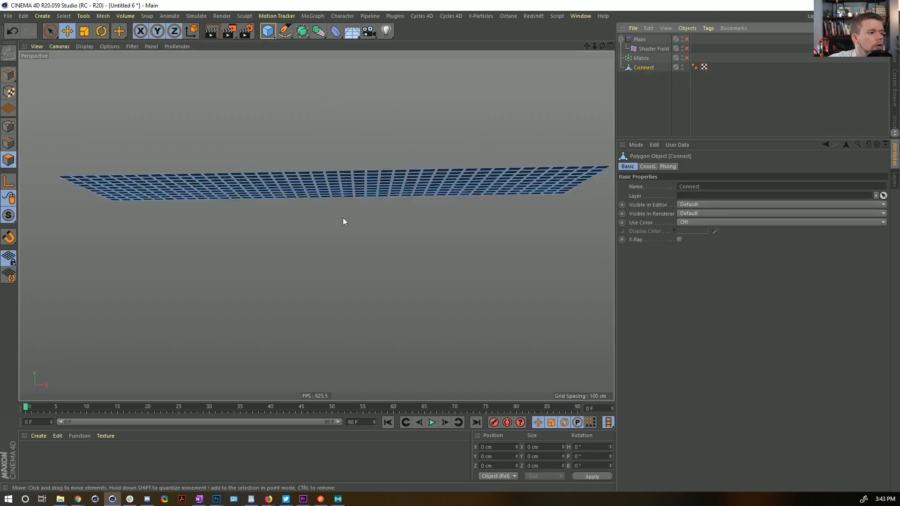
{"action": "middle_click_drag", "start_coordinate": [384, 219], "coordinate": [352, 182], "text": "alt"}
{"action": "left_click_drag", "start_coordinate": [353, 183], "coordinate": [339, 165], "text": "alt"}
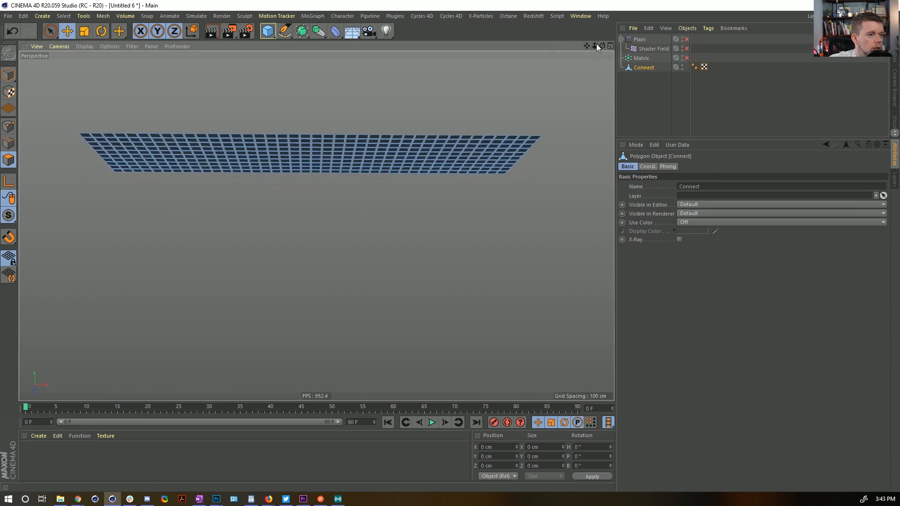
{"action": "mouse_move", "coordinate": [594, 45]}
{"action": "left_mouse_down"}
{"action": "mouse_move", "coordinate": [581, 47]}
{"action": "mouse_move", "coordinate": [586, 32]}
{"action": "mouse_move", "coordinate": [599, 47]}
{"action": "left_mouse_up"}
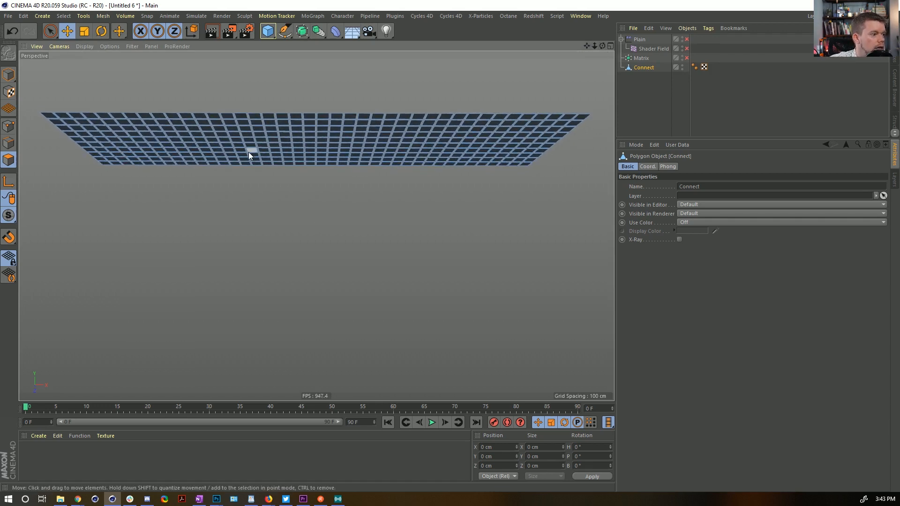
{"action": "left_click", "coordinate": [50, 31]}
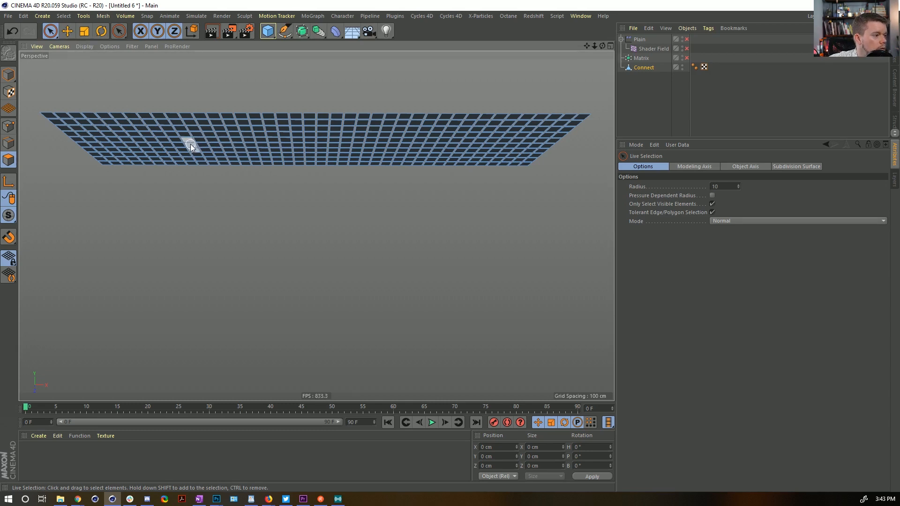
{"action": "left_click_drag", "start_coordinate": [189, 144], "coordinate": [278, 149]}
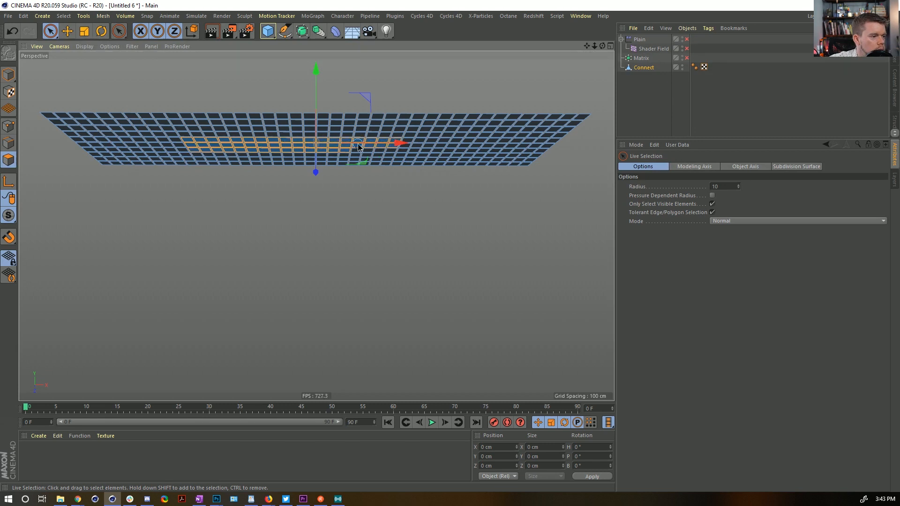
{"action": "left_click_drag", "start_coordinate": [459, 147], "coordinate": [461, 149], "text": "shift"}
{"action": "left_click", "coordinate": [470, 130], "text": "ctrl"}
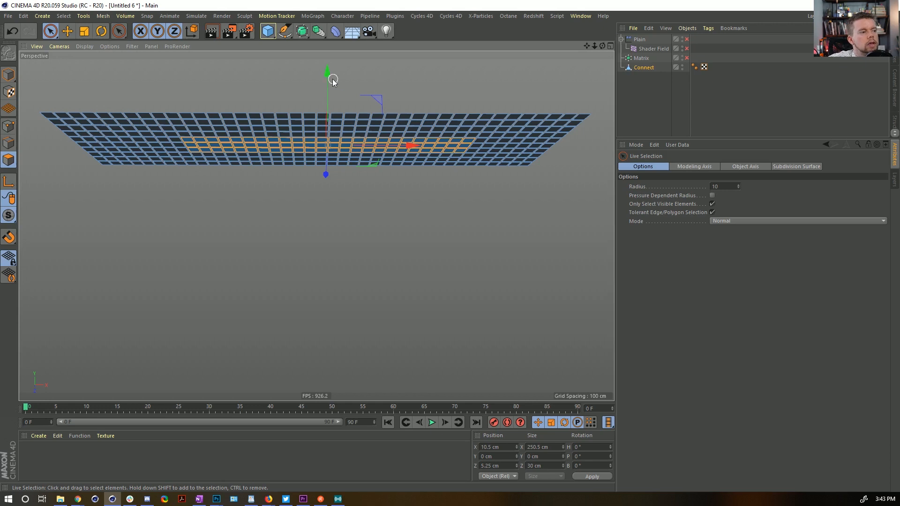
{"action": "left_click_drag", "start_coordinate": [328, 75], "coordinate": [328, 179]}
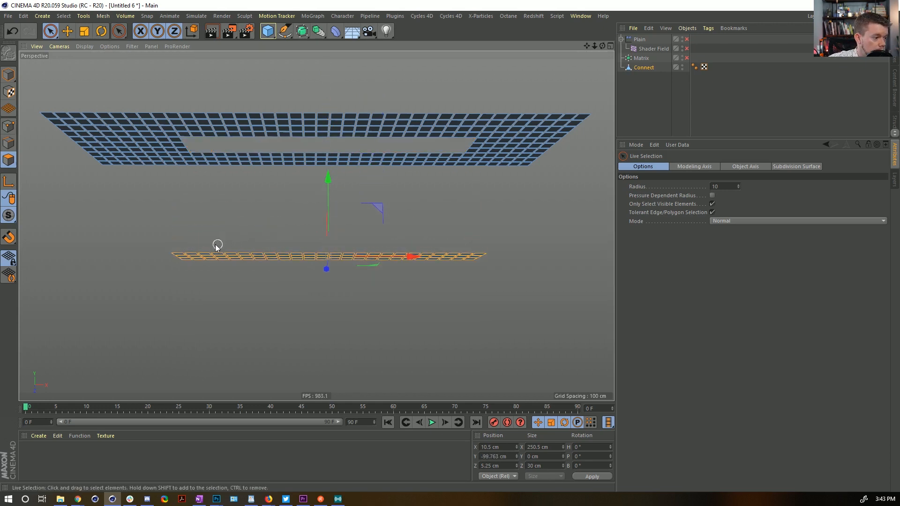
Step: Raise a four-polygon row of the lowered block about 14 cm and lift two polygon pairs near its middle to different heights
{"action": "left_click_drag", "start_coordinate": [199, 254], "coordinate": [230, 254]}
{"action": "left_click_drag", "start_coordinate": [216, 184], "coordinate": [216, 166]}
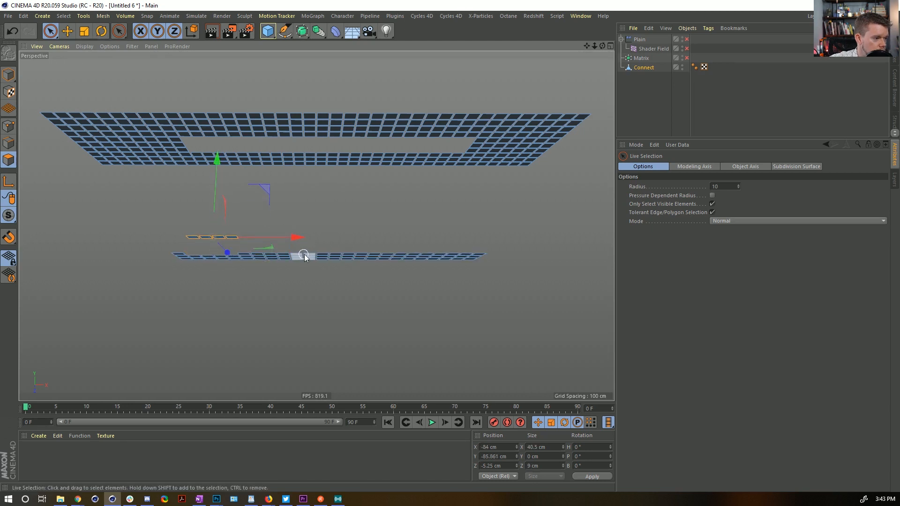
{"action": "left_click", "coordinate": [304, 254]}
{"action": "left_click", "coordinate": [287, 233]}
{"action": "left_click", "coordinate": [304, 251]}
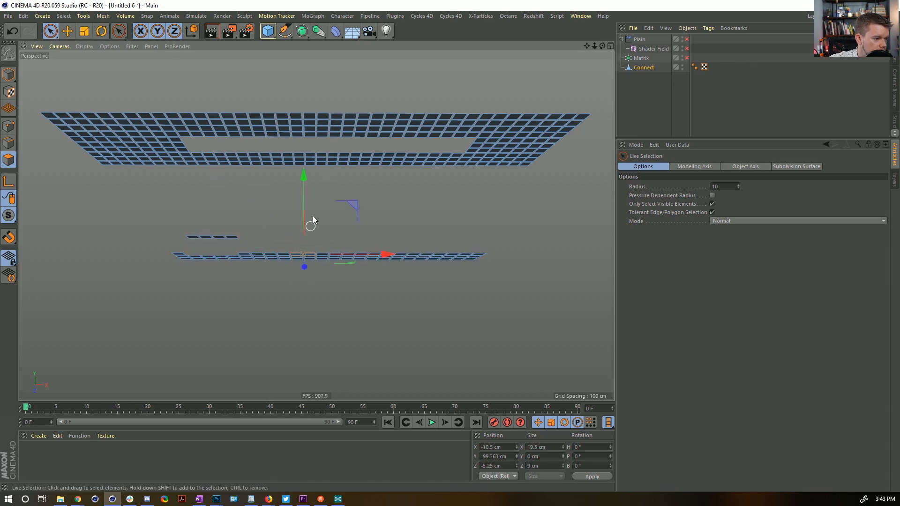
{"action": "left_click_drag", "start_coordinate": [313, 221], "coordinate": [302, 254]}
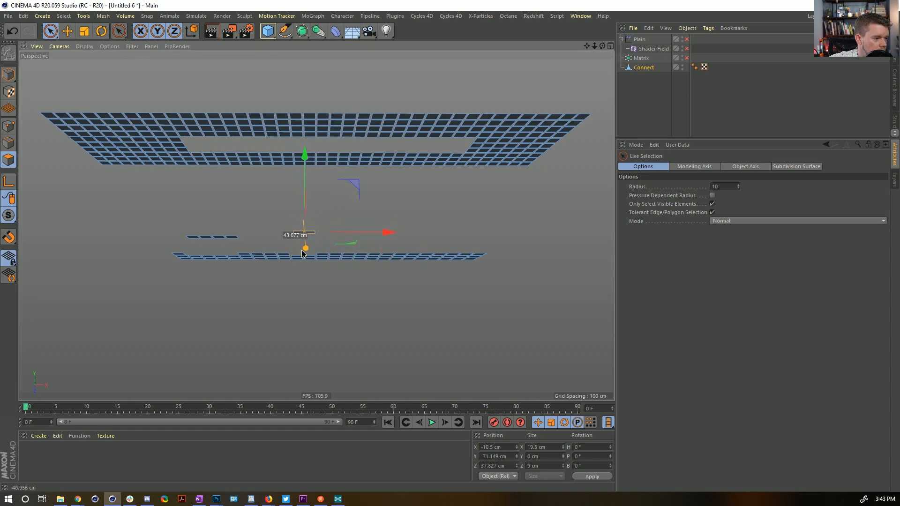
{"action": "key", "text": "ctrl+z"}
{"action": "left_click_drag", "start_coordinate": [305, 181], "coordinate": [305, 157]}
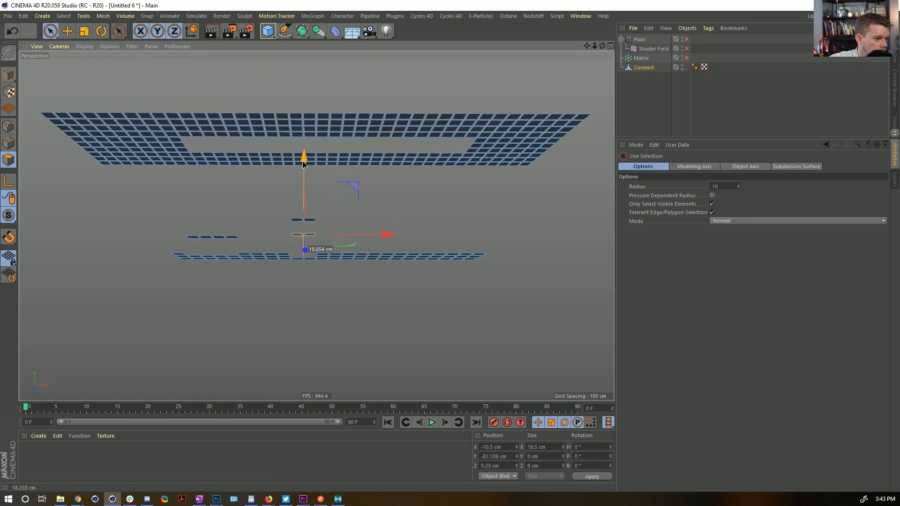
Step: Lower a row of four polygons just past the block's middle and raise the two small polygon groups beside it
{"action": "left_click_drag", "start_coordinate": [351, 251], "coordinate": [362, 253]}
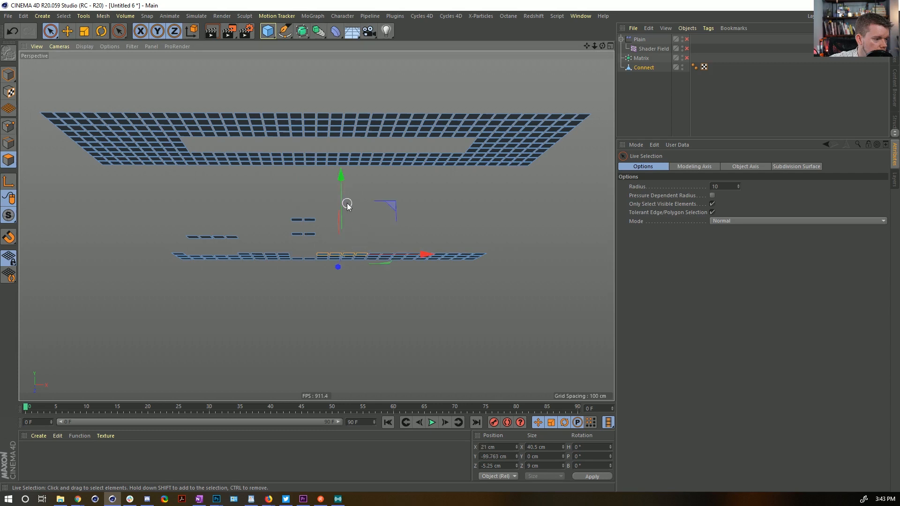
{"action": "left_click_drag", "start_coordinate": [341, 190], "coordinate": [342, 215]}
{"action": "left_click", "coordinate": [377, 253]}
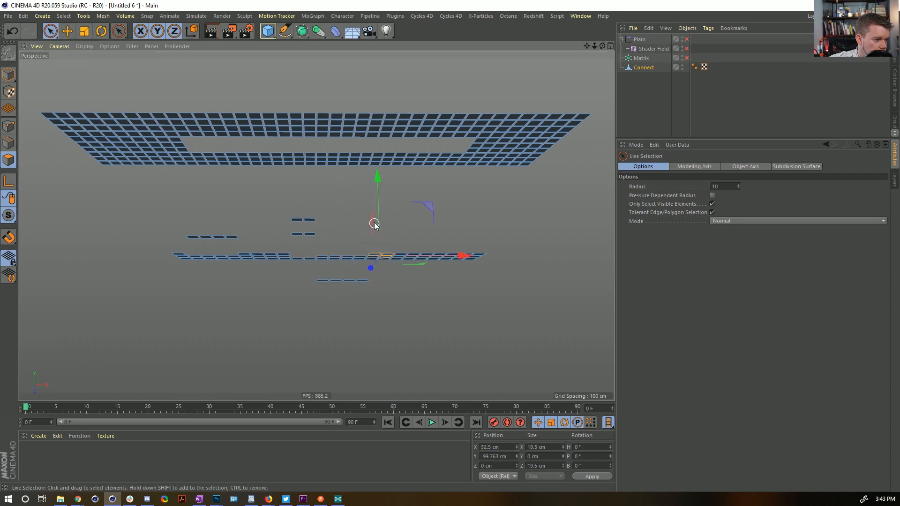
{"action": "left_click_drag", "start_coordinate": [378, 189], "coordinate": [366, 157]}
{"action": "left_click", "coordinate": [401, 252]}
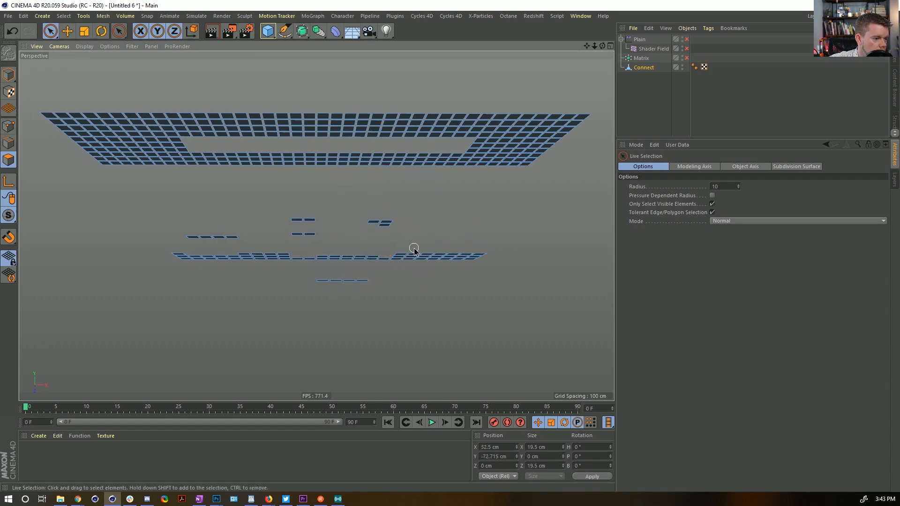
{"action": "left_click_drag", "start_coordinate": [403, 192], "coordinate": [421, 165]}
Step: Raise small polygon groups near the block's +X end by stepped amounts, the last two pairs about 13 cm and 7 cm
{"action": "left_click", "coordinate": [426, 253]}
{"action": "left_click", "coordinate": [445, 249]}
{"action": "left_click_drag", "start_coordinate": [449, 249], "coordinate": [446, 252]}
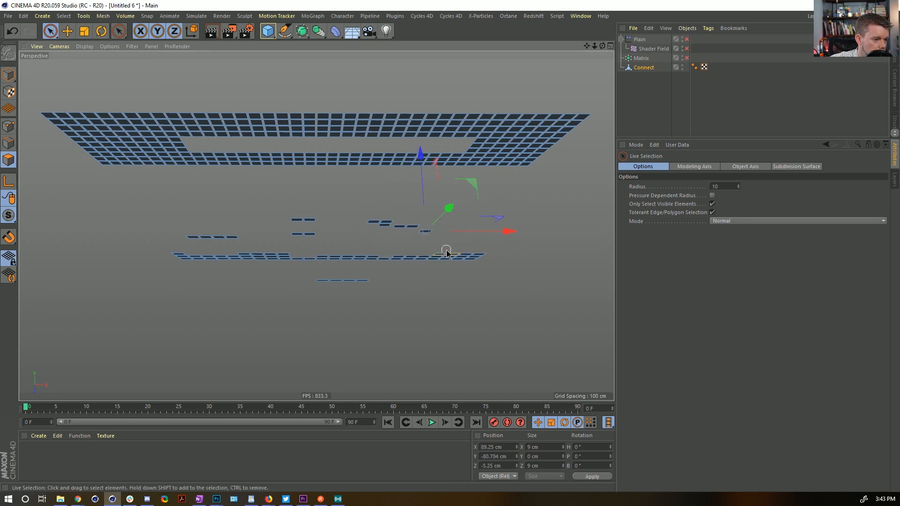
{"action": "left_click_drag", "start_coordinate": [440, 185], "coordinate": [440, 167]}
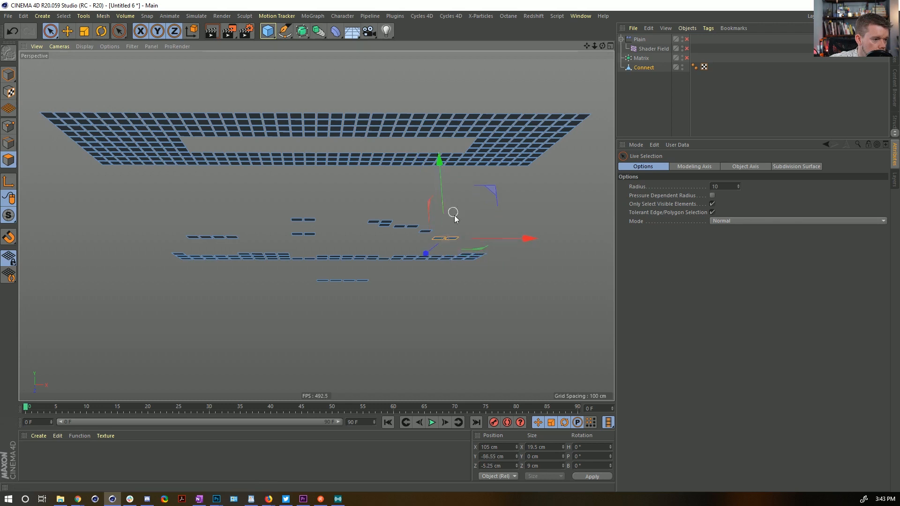
{"action": "left_click", "coordinate": [443, 253]}
{"action": "left_click_drag", "start_coordinate": [441, 205], "coordinate": [437, 197]}
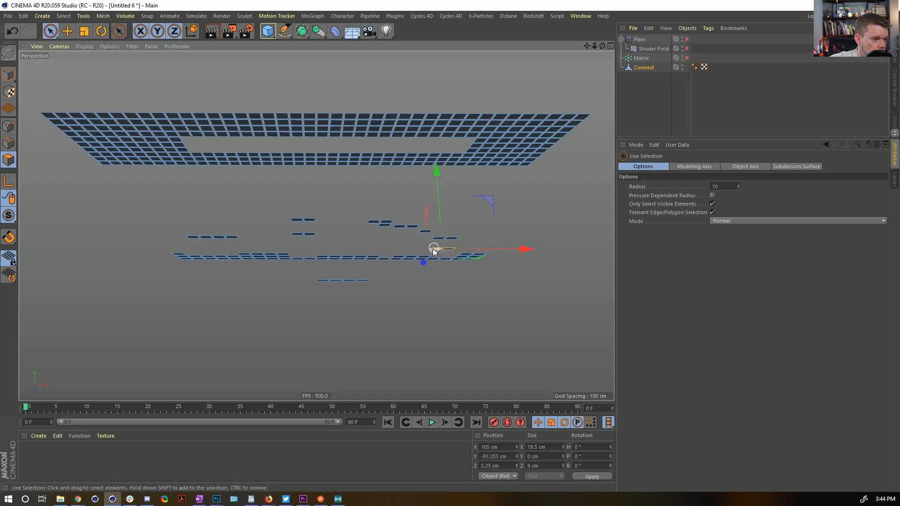
Step: Lower a small cluster of polygons near the block's +X end slightly, and clear the polygon selection
{"action": "left_click", "coordinate": [416, 252]}
{"action": "left_click", "coordinate": [409, 259]}
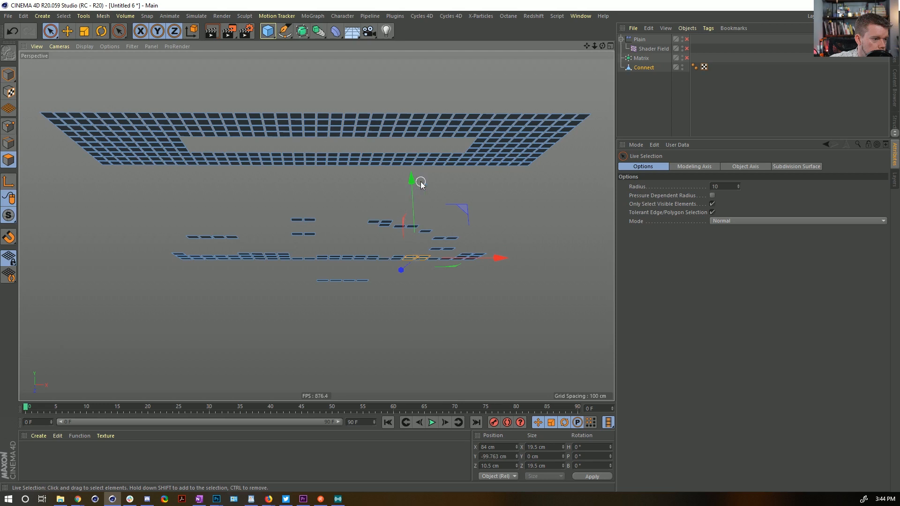
{"action": "left_click_drag", "start_coordinate": [420, 184], "coordinate": [414, 192]}
{"action": "left_click", "coordinate": [489, 210]}
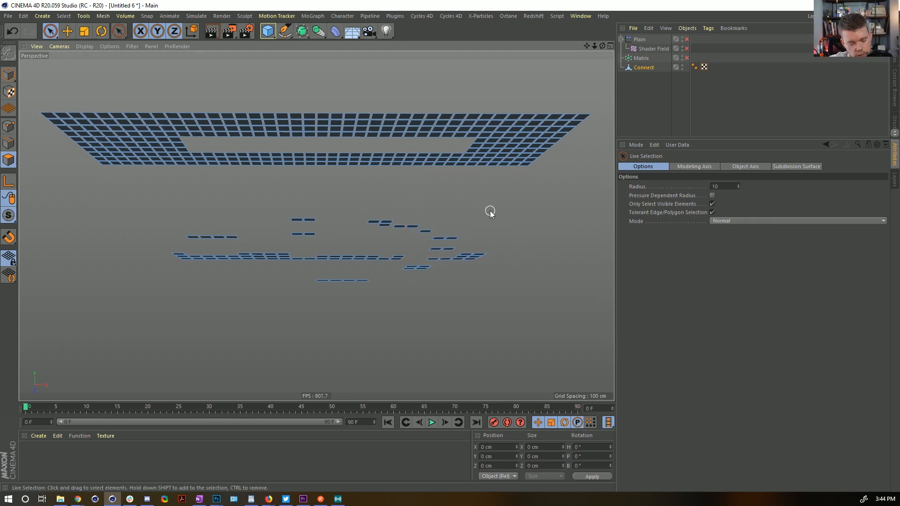
Step: Restrict movement to the Y axis and bend the lowered polygons into a broad wave with the Magnet tool at 100 cm radius
{"action": "key", "text": "m"}
{"action": "key", "text": "i"}
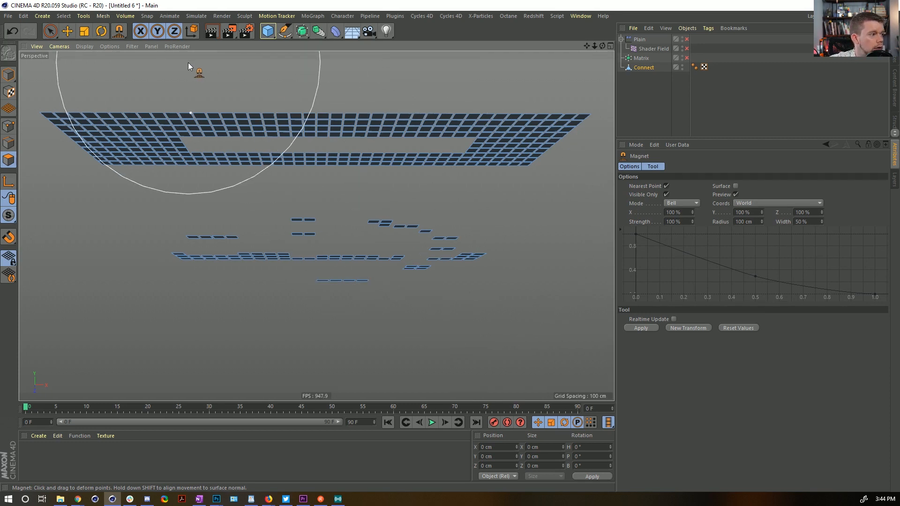
{"action": "left_click", "coordinate": [142, 33]}
{"action": "left_click_drag", "start_coordinate": [275, 256], "coordinate": [301, 241]}
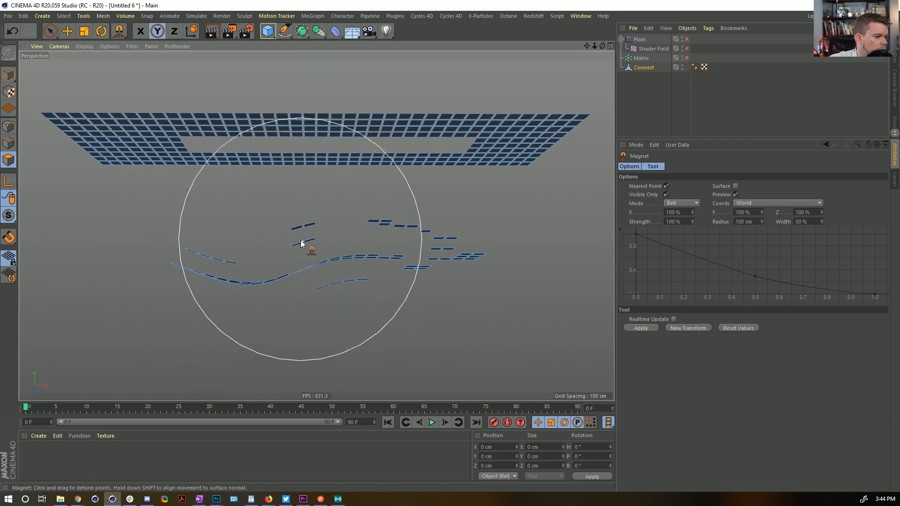
Step: Reduce the Magnet radius to about 10 cm and about 29 cm, sculpting tighter bumps and dips into the lowered polygon strips
{"action": "middle_click_drag", "start_coordinate": [334, 257], "coordinate": [304, 240]}
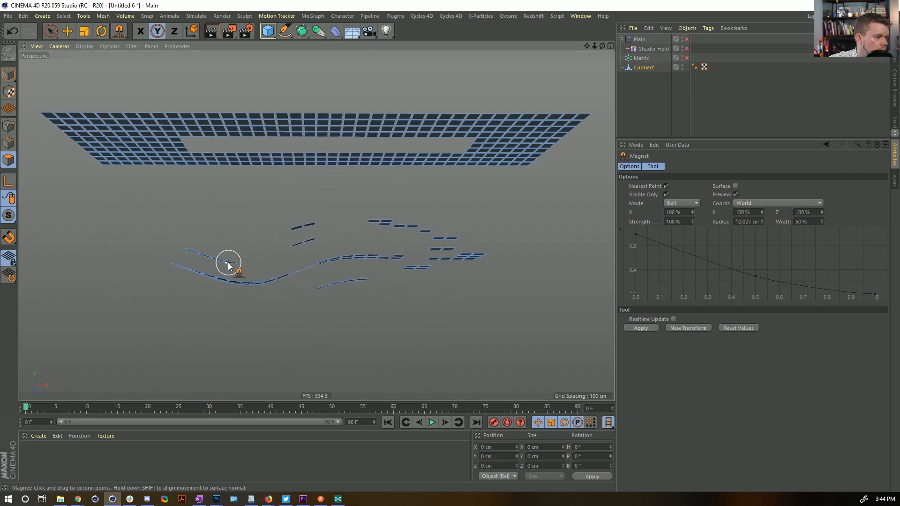
{"action": "left_click_drag", "start_coordinate": [227, 263], "coordinate": [239, 238]}
{"action": "middle_click_drag", "start_coordinate": [242, 262], "coordinate": [250, 263]}
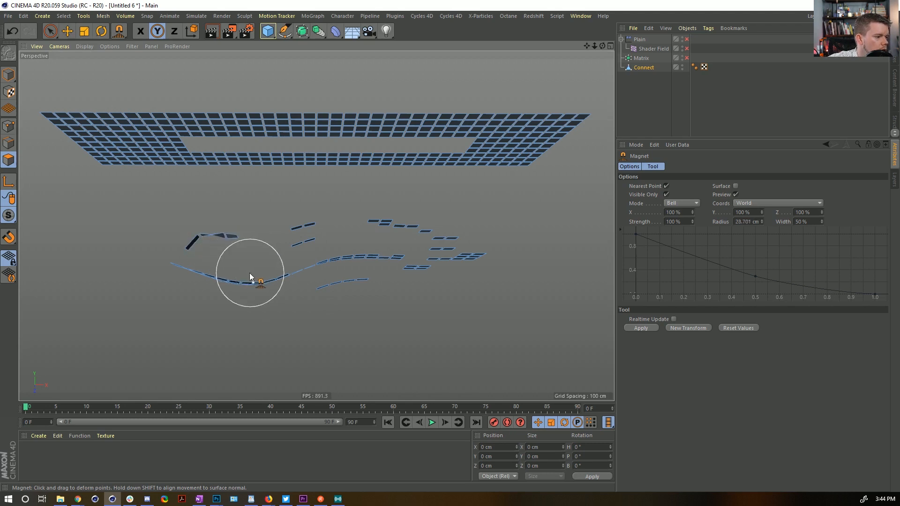
{"action": "left_click_drag", "start_coordinate": [250, 274], "coordinate": [239, 302]}
{"action": "left_click_drag", "start_coordinate": [289, 275], "coordinate": [264, 296]}
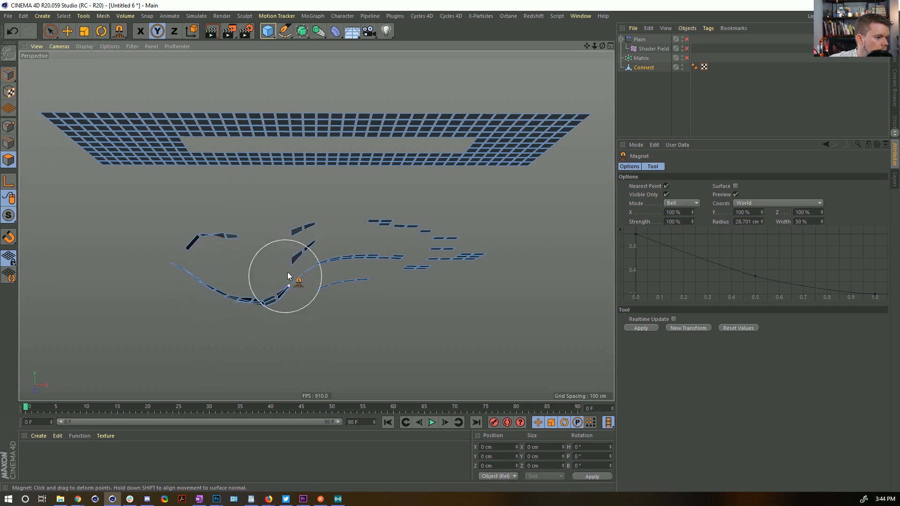
{"action": "left_click_drag", "start_coordinate": [295, 253], "coordinate": [349, 259]}
{"action": "mouse_move", "coordinate": [399, 234]}
{"action": "left_mouse_down"}
{"action": "mouse_move", "coordinate": [400, 226]}
{"action": "mouse_move", "coordinate": [388, 245]}
{"action": "left_mouse_up"}
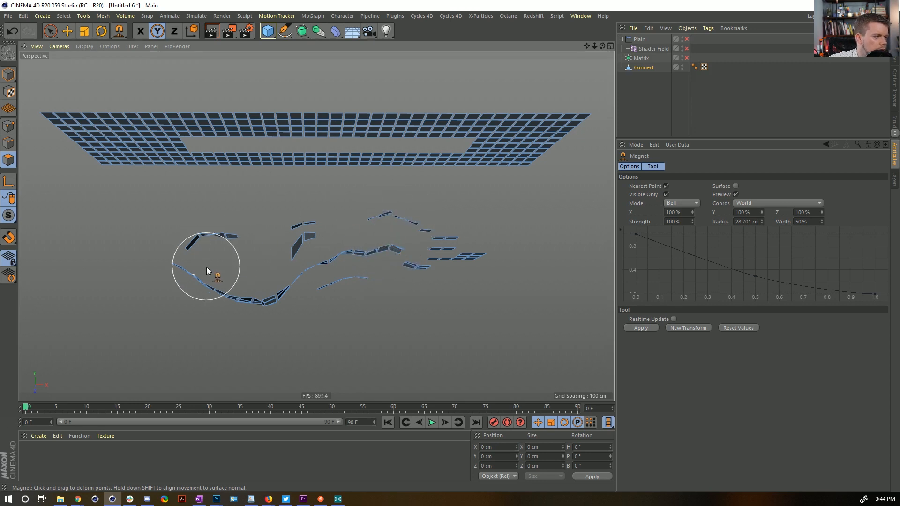
{"action": "left_click_drag", "start_coordinate": [201, 280], "coordinate": [201, 289]}
{"action": "left_click_drag", "start_coordinate": [224, 287], "coordinate": [193, 286]}
{"action": "left_click_drag", "start_coordinate": [227, 240], "coordinate": [223, 246]}
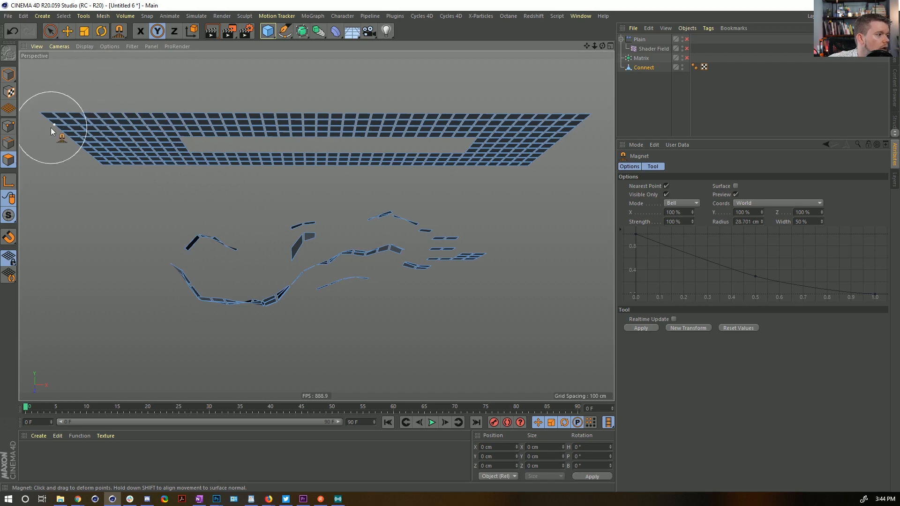
Step: Enlarge the Magnet radius to about 93 cm and sculpt rolling hills and valleys into the upper polygon grid
{"action": "middle_click_drag", "start_coordinate": [195, 150], "coordinate": [273, 152]}
{"action": "left_click_drag", "start_coordinate": [190, 138], "coordinate": [190, 147]}
{"action": "left_click_drag", "start_coordinate": [285, 137], "coordinate": [290, 147]}
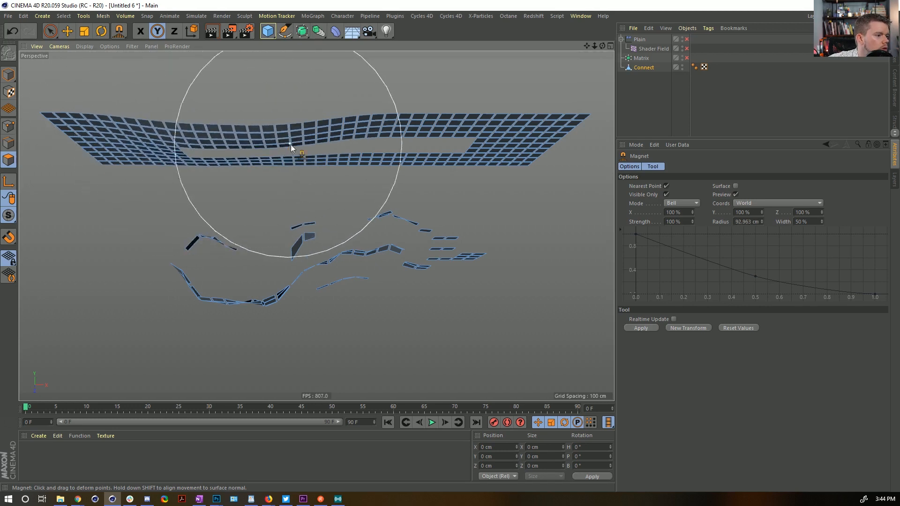
{"action": "left_click_drag", "start_coordinate": [364, 164], "coordinate": [369, 181]}
{"action": "left_click_drag", "start_coordinate": [391, 137], "coordinate": [396, 119]}
{"action": "left_click_drag", "start_coordinate": [471, 145], "coordinate": [470, 166]}
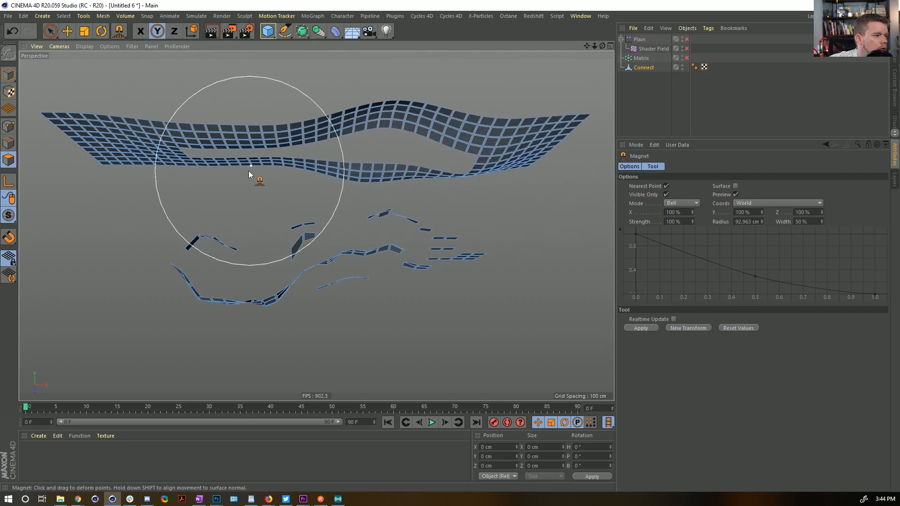
{"action": "left_click_drag", "start_coordinate": [177, 143], "coordinate": [170, 121]}
{"action": "left_click_drag", "start_coordinate": [171, 162], "coordinate": [165, 192]}
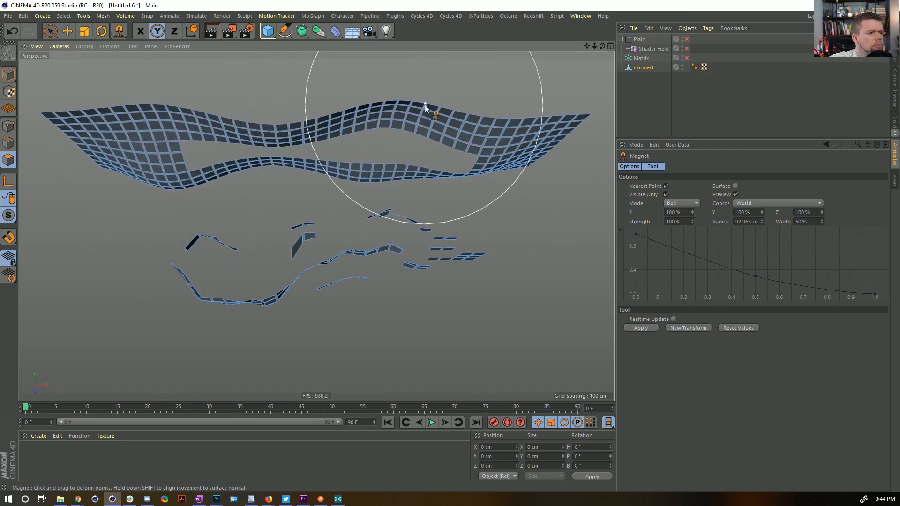
Step: Add a second MoGraph Matrix, set its mode to Object, and assign the Connect mesh as its source object
{"action": "left_click", "coordinate": [647, 96]}
{"action": "left_click", "coordinate": [650, 68]}
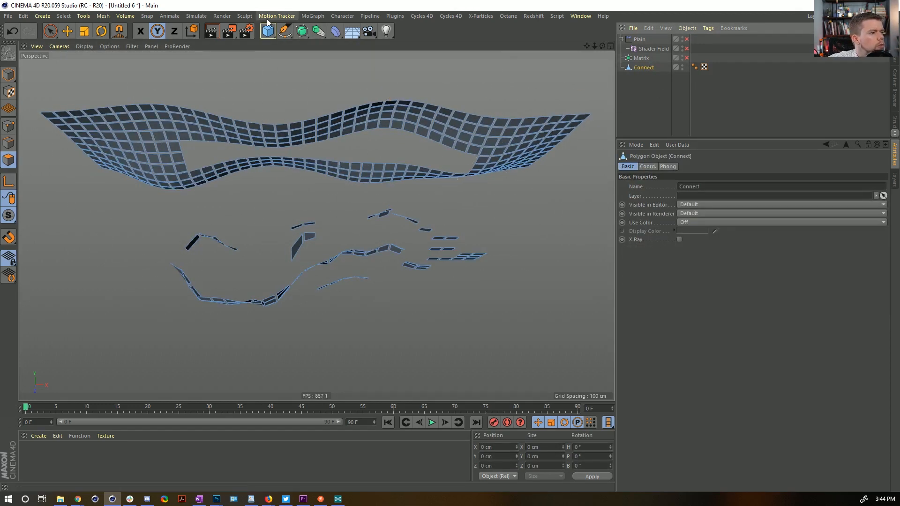
{"action": "left_click", "coordinate": [313, 16]}
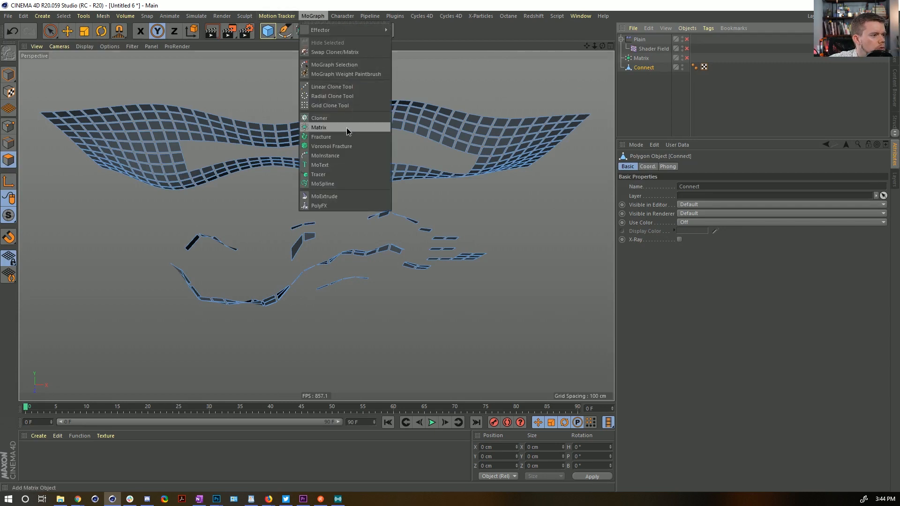
{"action": "left_click", "coordinate": [347, 128]}
{"action": "left_click", "coordinate": [686, 167]}
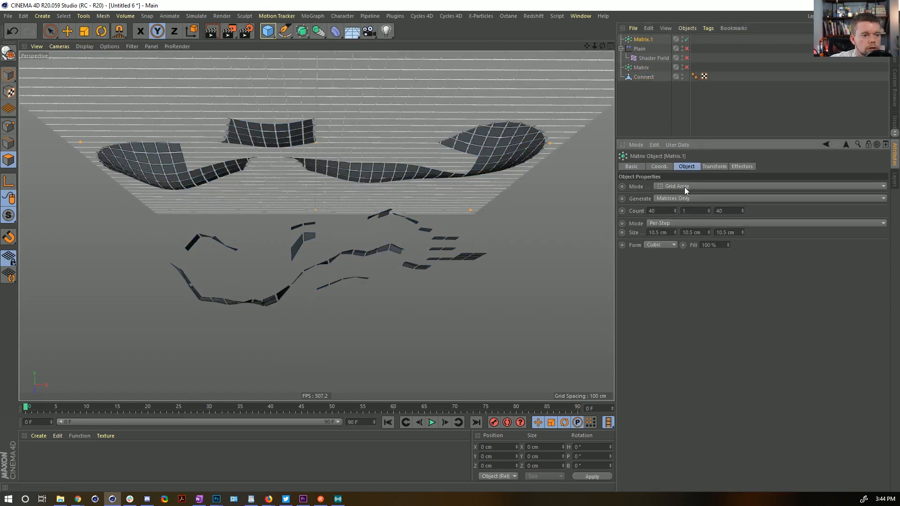
{"action": "left_click", "coordinate": [675, 187]}
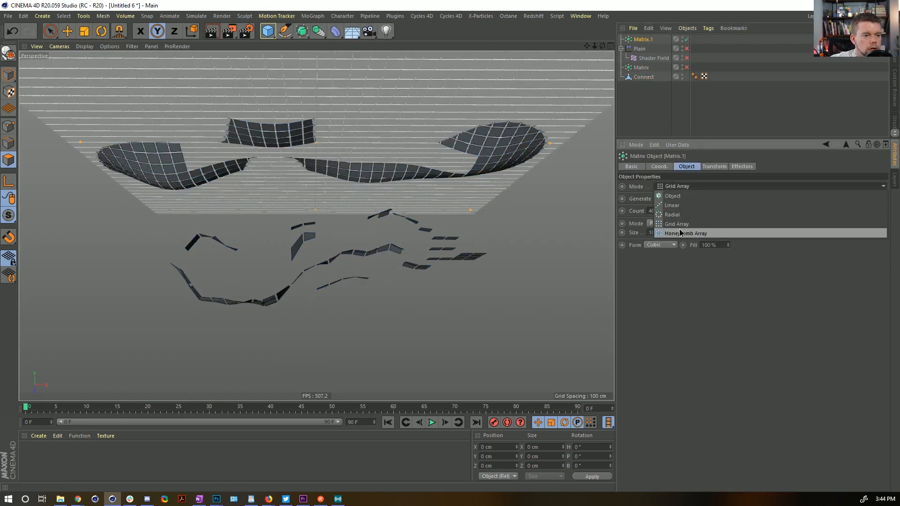
{"action": "left_click", "coordinate": [672, 195]}
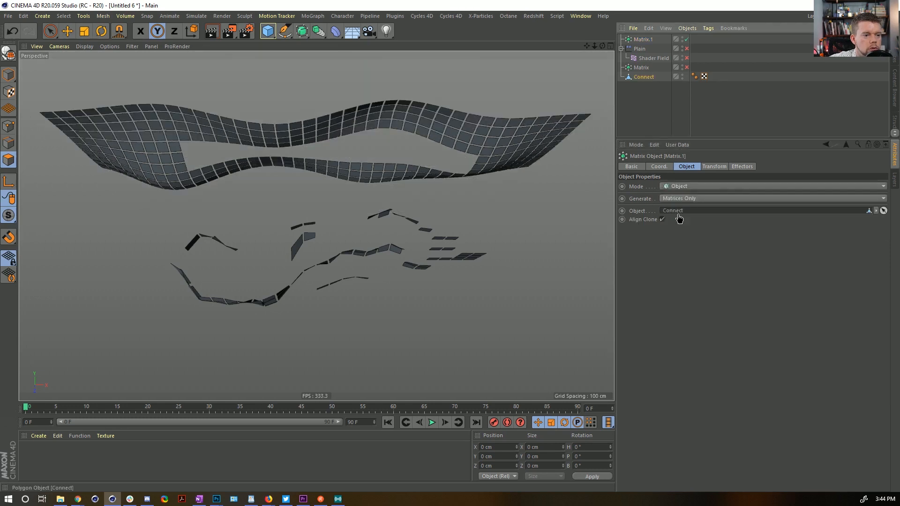
{"action": "left_click_drag", "start_coordinate": [643, 77], "coordinate": [678, 218]}
Step: Distribute the new Matrix by Polygon Center and turn off Align Clone
{"action": "left_click", "coordinate": [677, 242]}
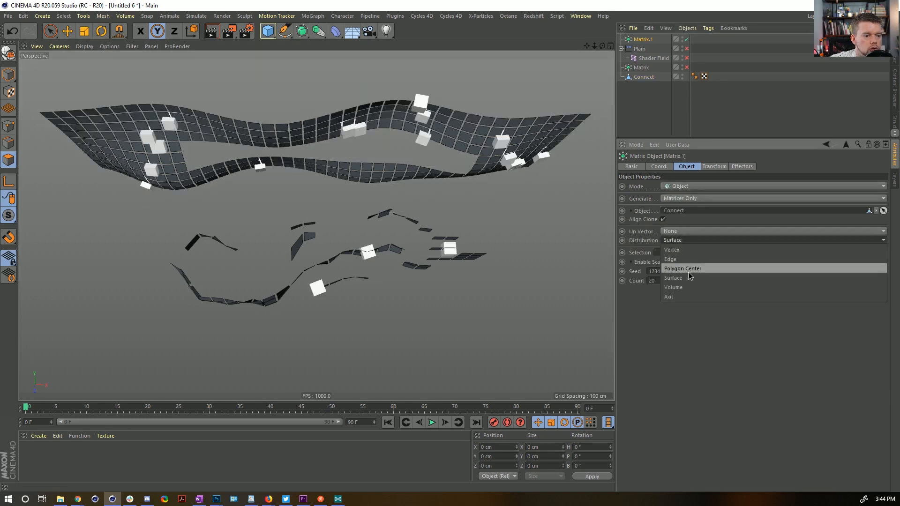
{"action": "left_click", "coordinate": [680, 265]}
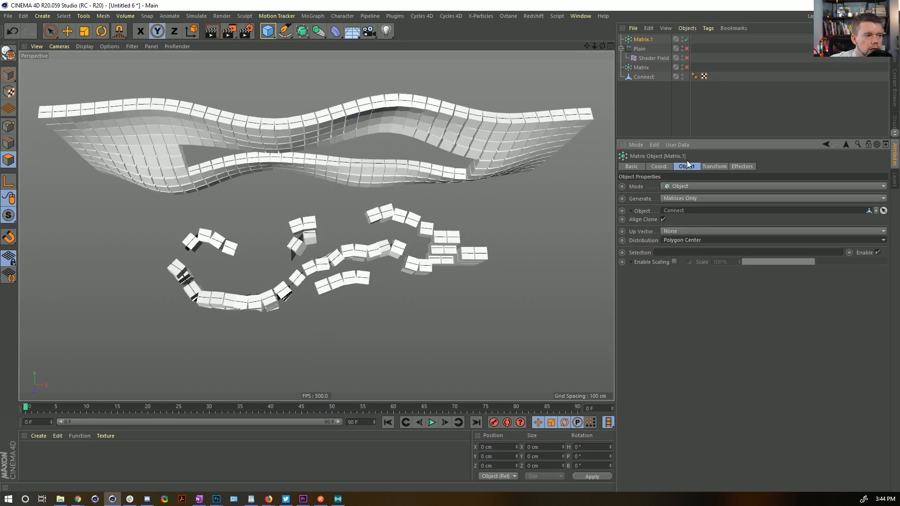
{"action": "left_click", "coordinate": [663, 220]}
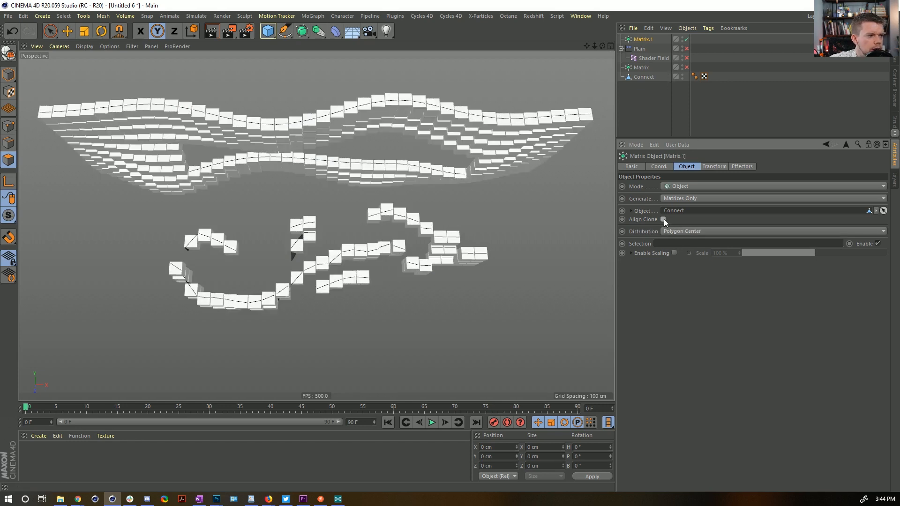
Step: Hide the Connect mesh and place the new Matrix below it in the object hierarchy
{"action": "left_click", "coordinate": [682, 74]}
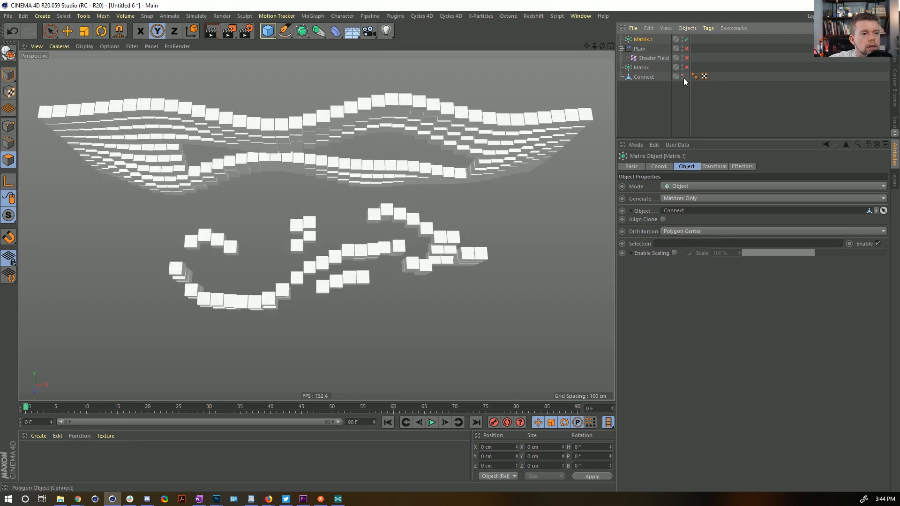
{"action": "left_click", "coordinate": [650, 78]}
{"action": "left_click_drag", "start_coordinate": [638, 39], "coordinate": [644, 86]}
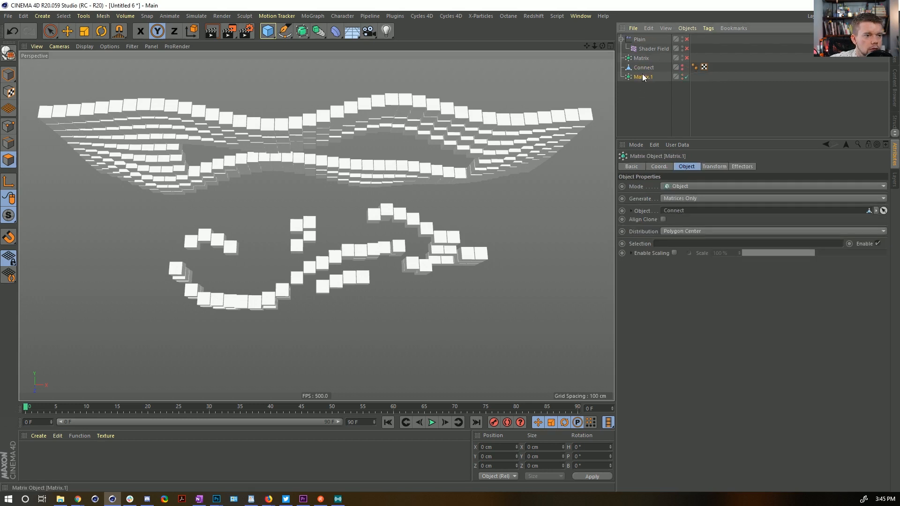
{"action": "left_click", "coordinate": [643, 68]}
{"action": "left_click", "coordinate": [646, 132]}
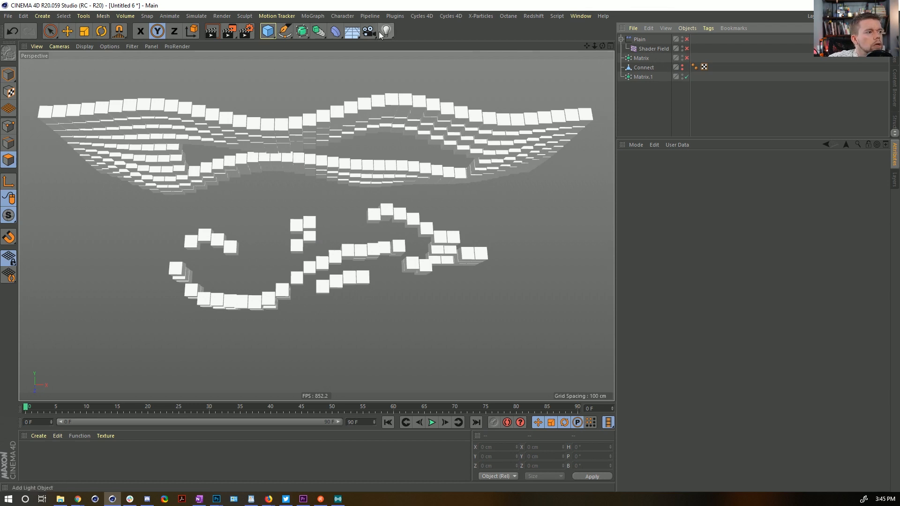
Step: Re-enable the original grid Matrix, Plain effector and Shader Field for animation playback, and hide the new mesh-based Matrix
{"action": "left_click", "coordinate": [645, 60]}
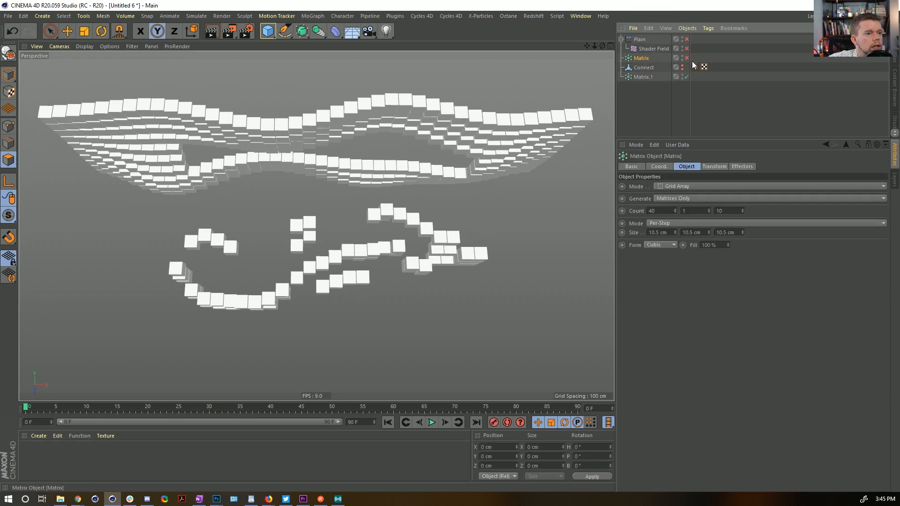
{"action": "left_click", "coordinate": [686, 58]}
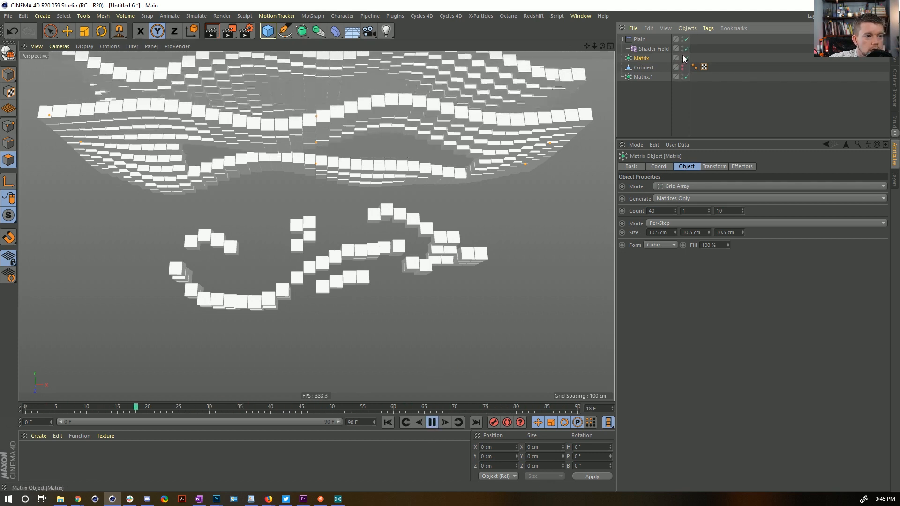
{"action": "double_click", "coordinate": [681, 76], "text": "alt"}
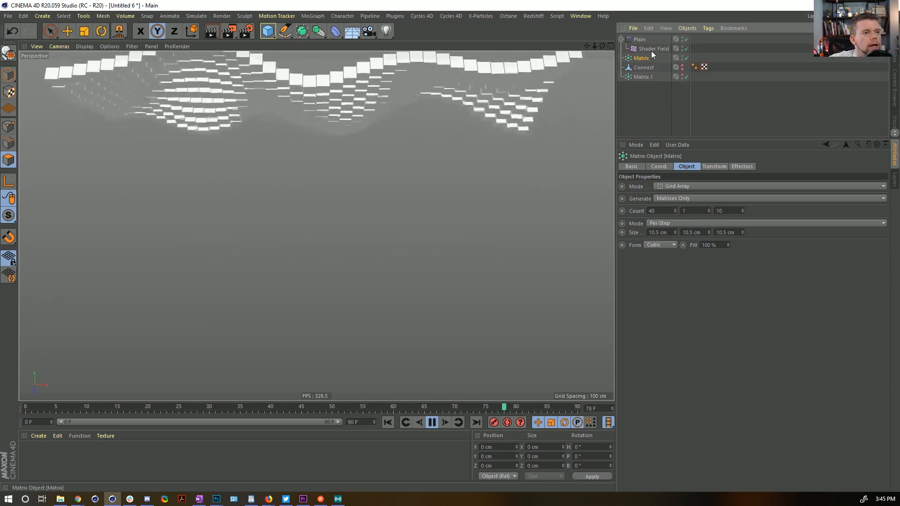
Step: Browse the MoGraph effectors with the original grid Matrix selected
{"action": "left_click", "coordinate": [322, 16]}
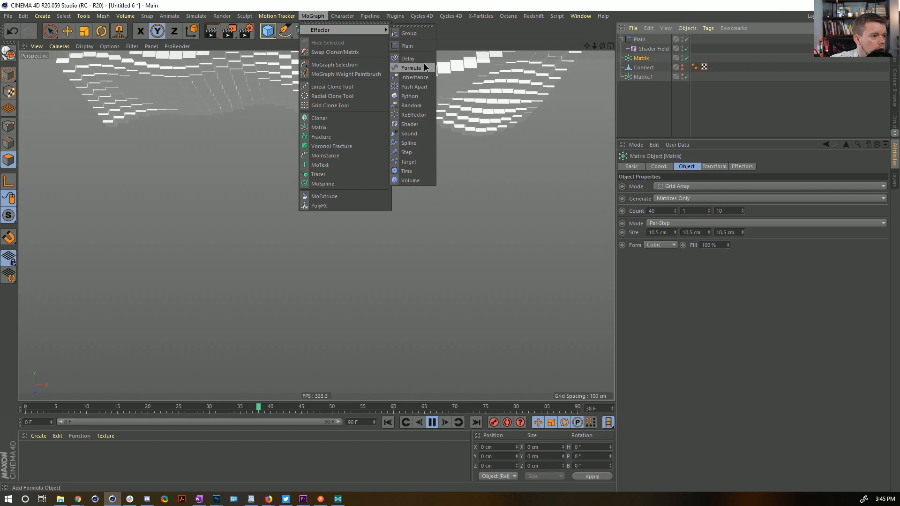
Step: Add an Inheritance effector to the grid Matrix and place it directly below that Matrix in the object hierarchy
{"action": "left_click", "coordinate": [414, 78]}
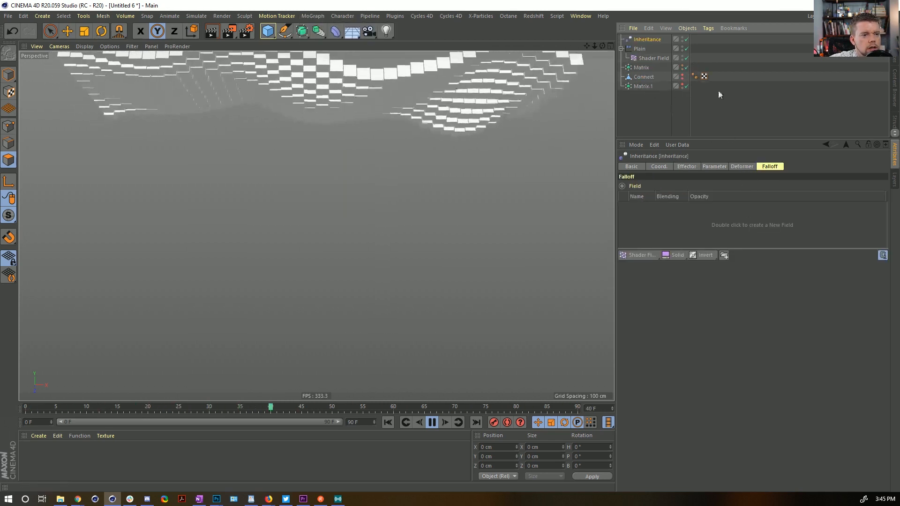
{"action": "left_click", "coordinate": [687, 167]}
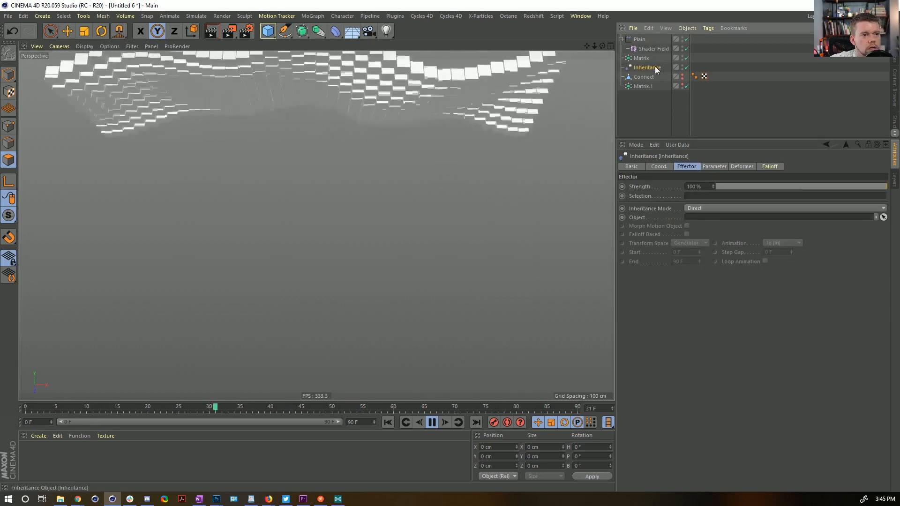
Step: Rename the Matrix.1 object as Matrix.Custom Shape
{"action": "double_click", "coordinate": [645, 87]}
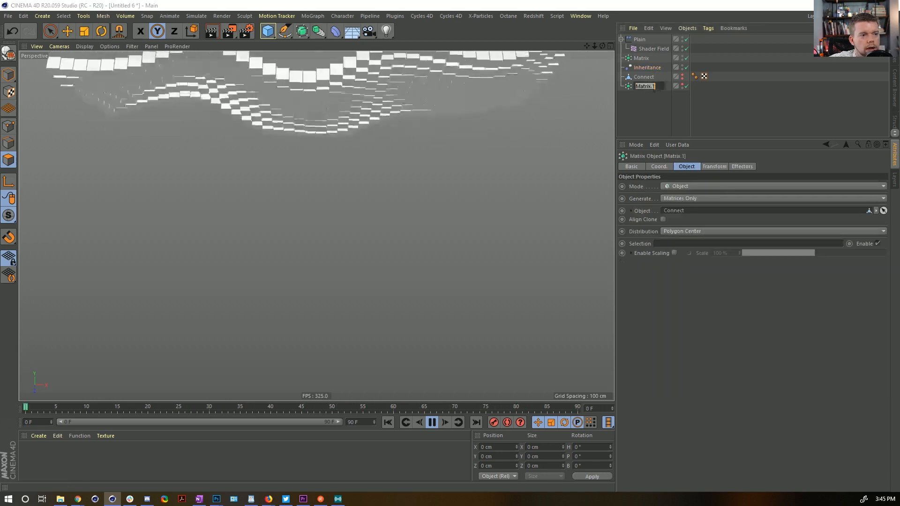
{"action": "type", "text": "Custo"}
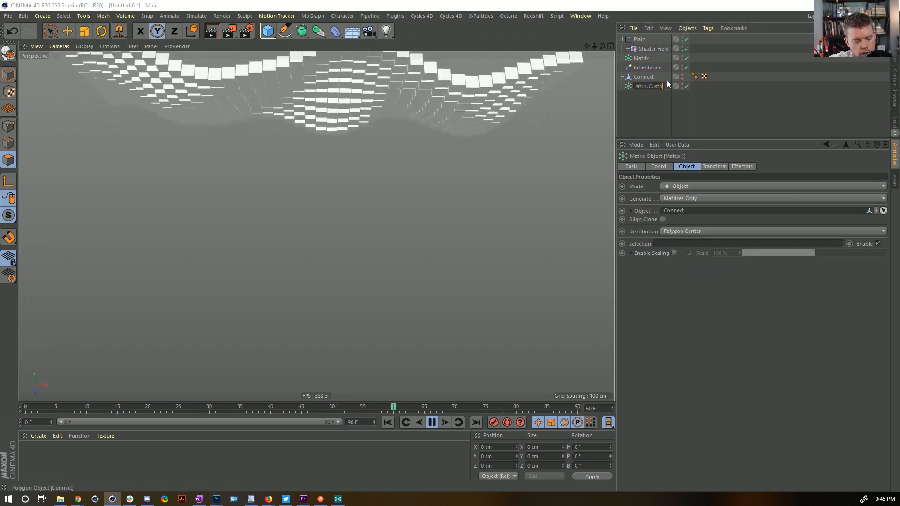
{"action": "type", "text": "m Shape"}
{"action": "key", "text": "Return"}
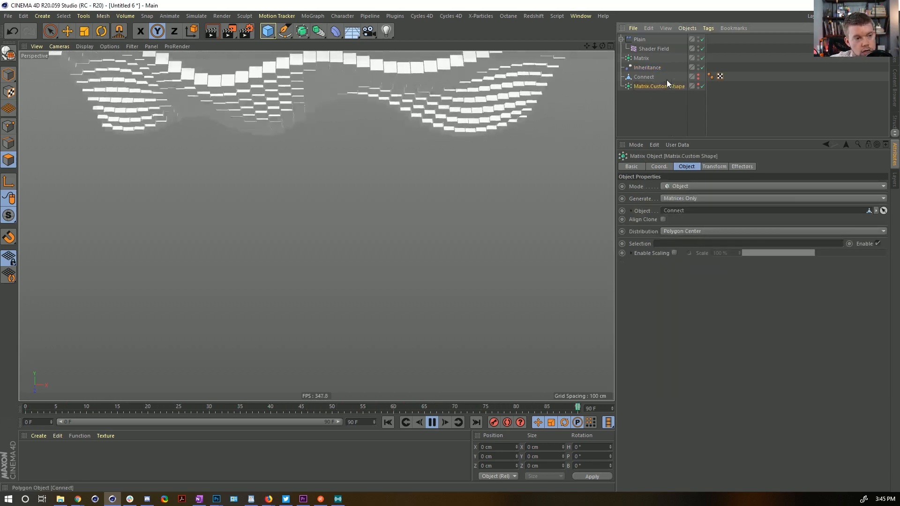
Step: Assign Matrix.Custom Shape as the Inheritance effector's source object and enable Morph Motion Object
{"action": "left_click", "coordinate": [641, 58]}
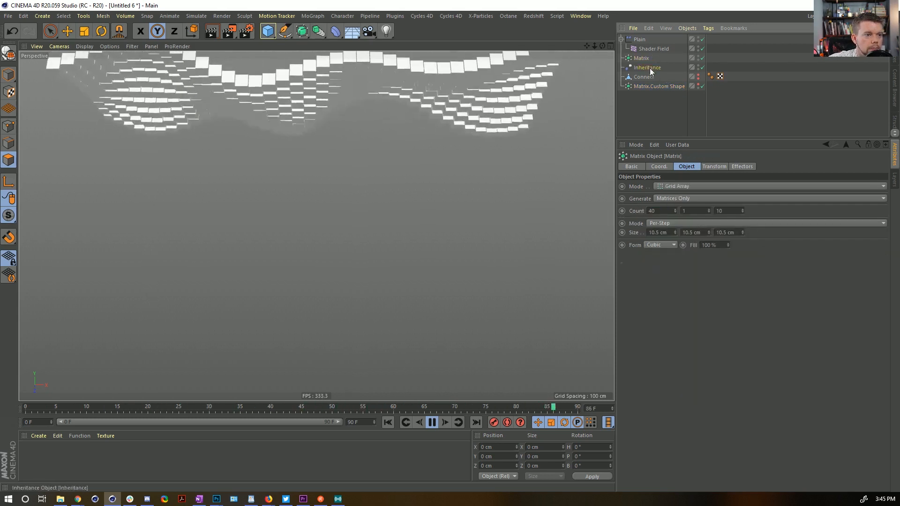
{"action": "left_click", "coordinate": [652, 68]}
{"action": "left_click_drag", "start_coordinate": [657, 86], "coordinate": [706, 225]}
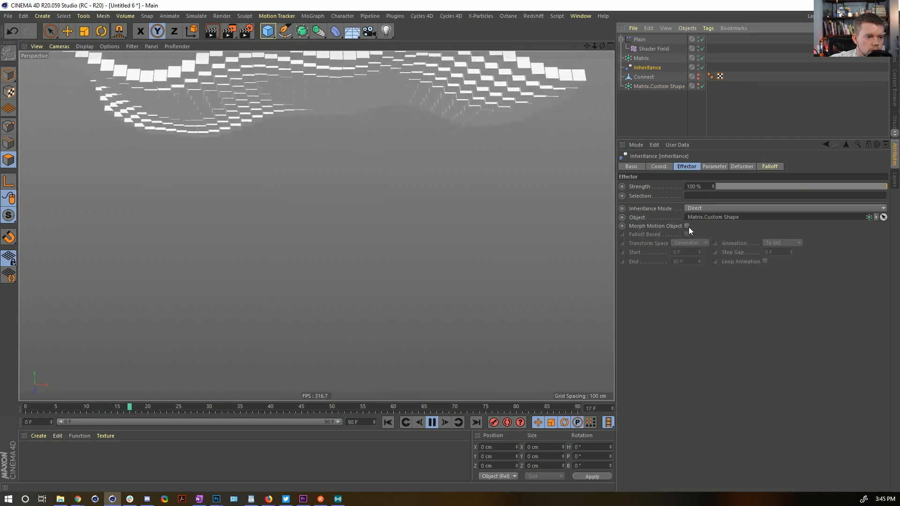
{"action": "left_click", "coordinate": [687, 226]}
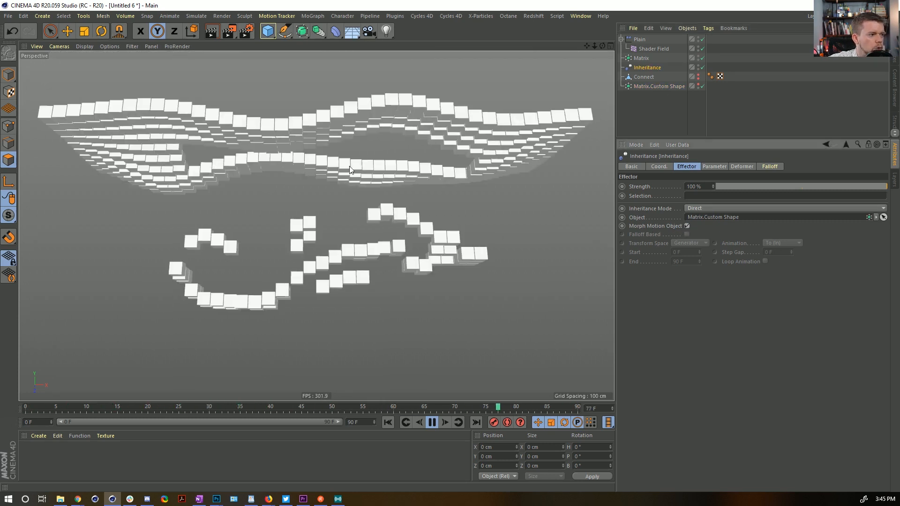
Step: Add a Linear Field to the Inheritance effector's falloff
{"action": "left_click", "coordinate": [769, 167]}
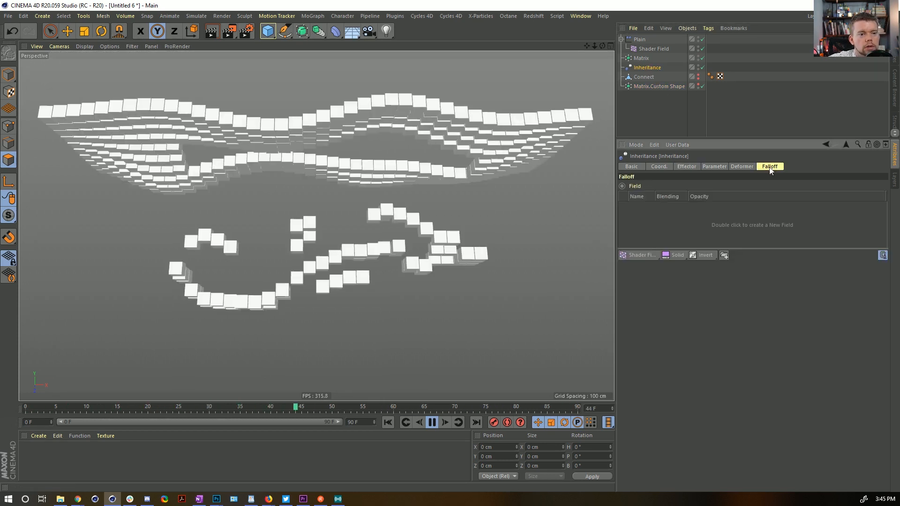
{"action": "left_click", "coordinate": [651, 257]}
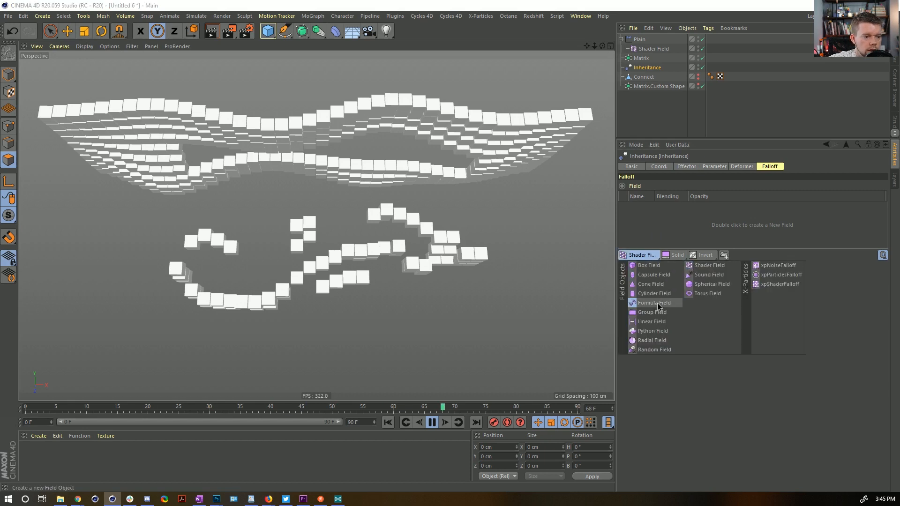
{"action": "left_click", "coordinate": [653, 322]}
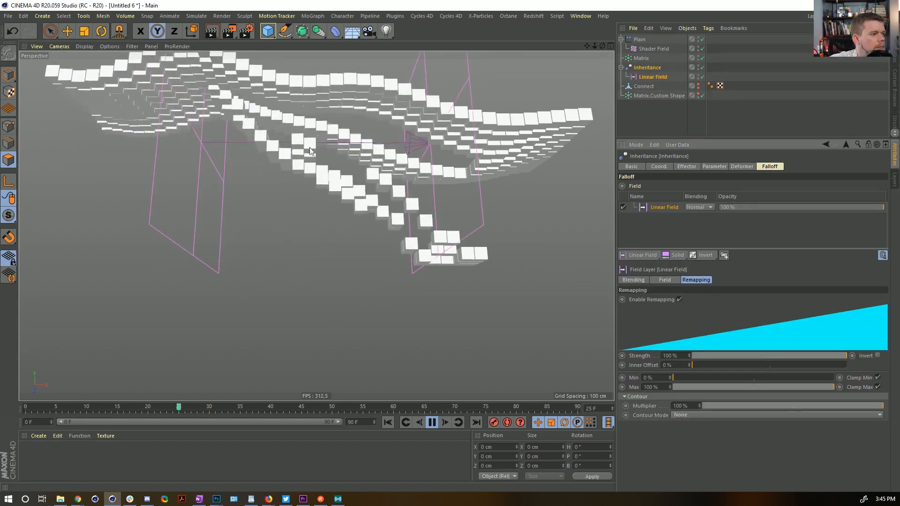
Step: Move the linear field along X back and forth across the clones to test the morph
{"action": "left_click", "coordinate": [68, 31]}
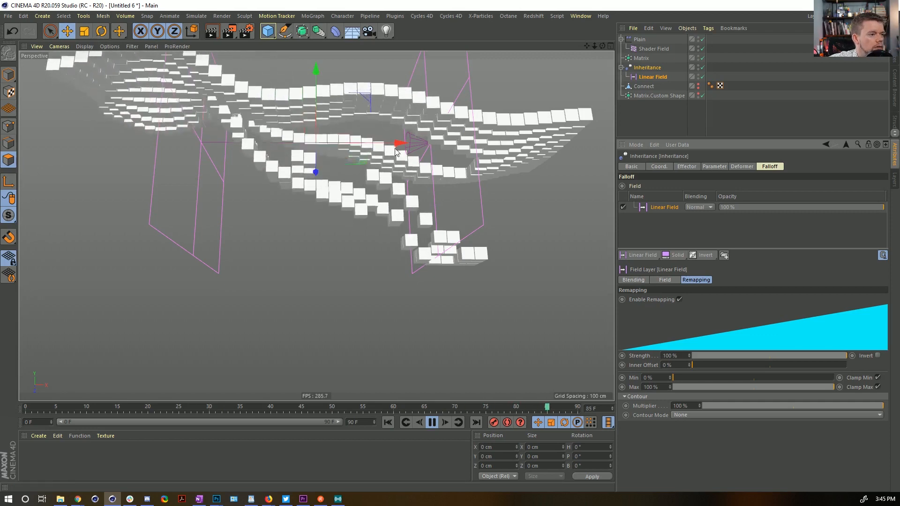
{"action": "left_click_drag", "start_coordinate": [395, 152], "coordinate": [116, 213]}
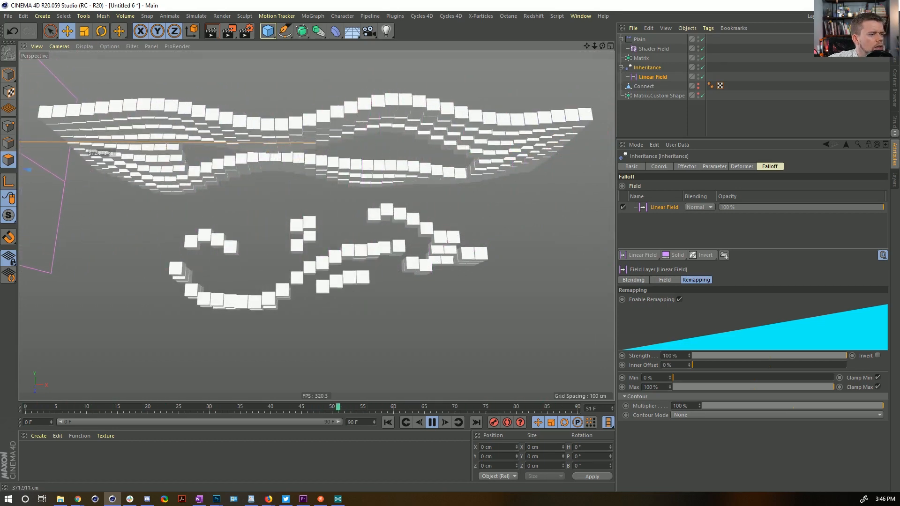
{"action": "left_click_drag", "start_coordinate": [30, 212], "coordinate": [755, 211]}
Step: Change the Inheritance effector's linear field to the Box Field type
{"action": "left_click", "coordinate": [654, 76]}
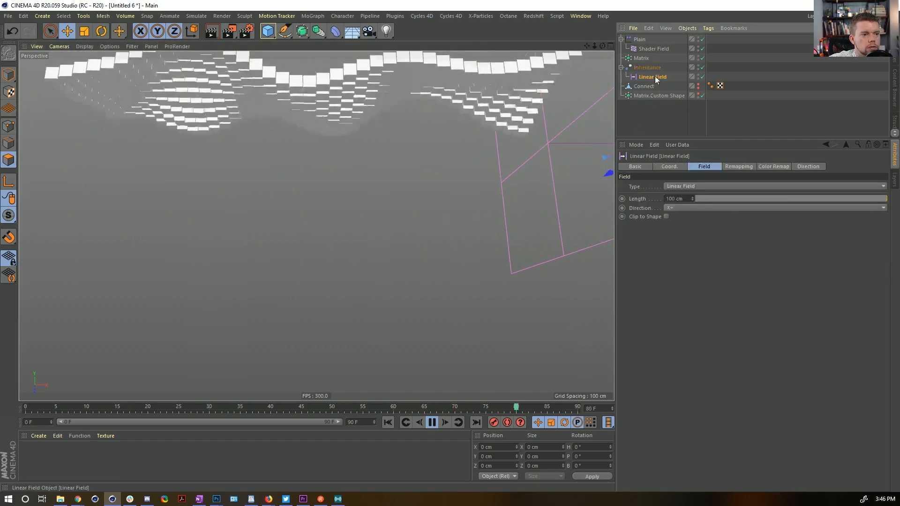
{"action": "left_click", "coordinate": [739, 166]}
{"action": "left_click", "coordinate": [703, 166]}
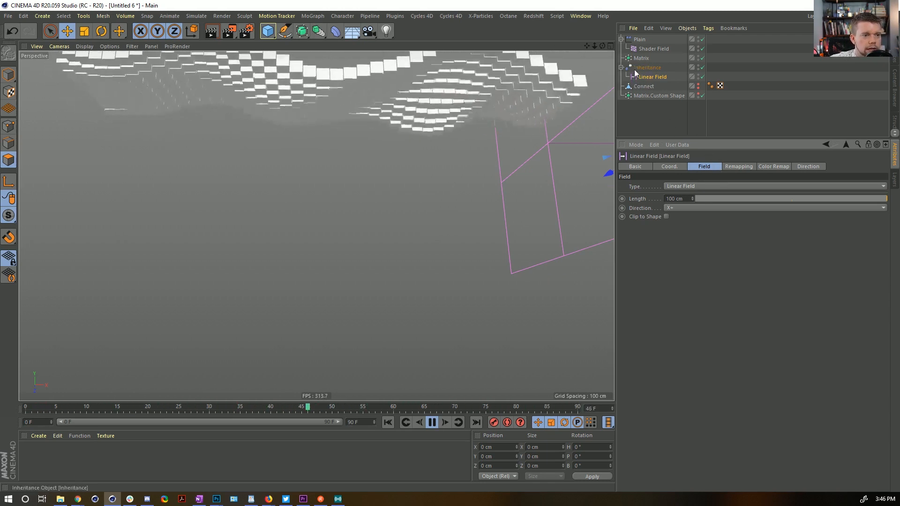
{"action": "left_click", "coordinate": [689, 187]}
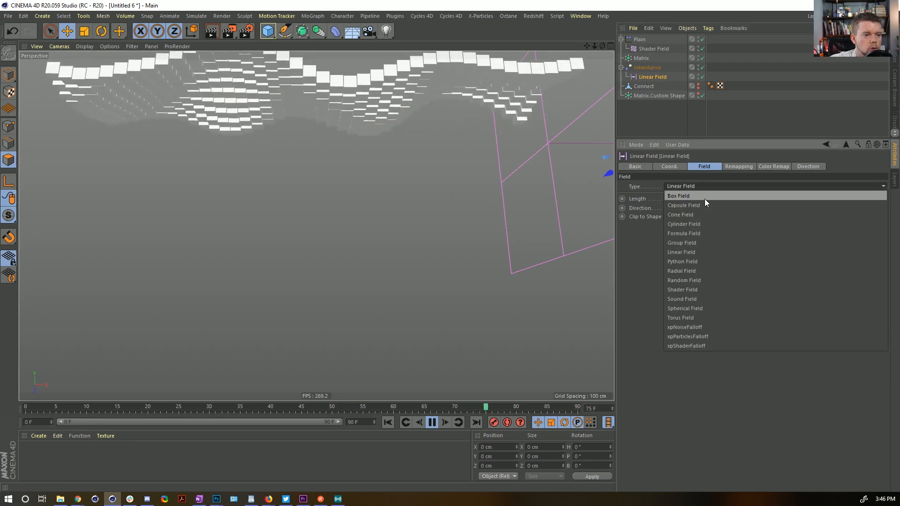
{"action": "left_click", "coordinate": [693, 196]}
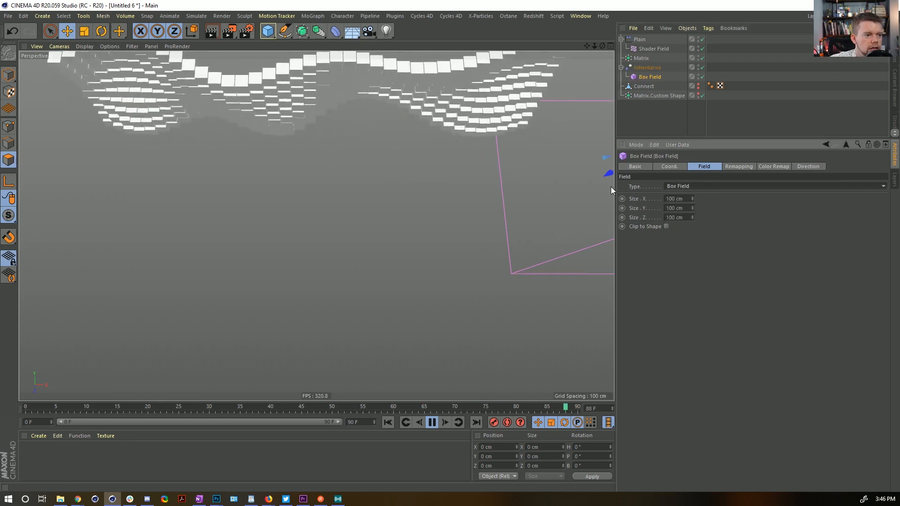
Step: Lock the Y and Z axes and move the box field along X through the clones
{"action": "left_click", "coordinate": [162, 34]}
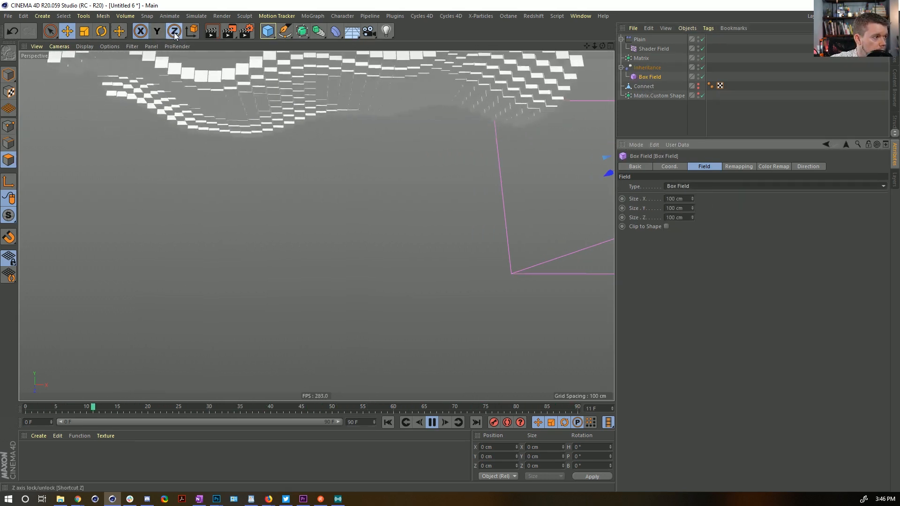
{"action": "left_click", "coordinate": [175, 33]}
{"action": "left_click_drag", "start_coordinate": [371, 154], "coordinate": [53, 154]}
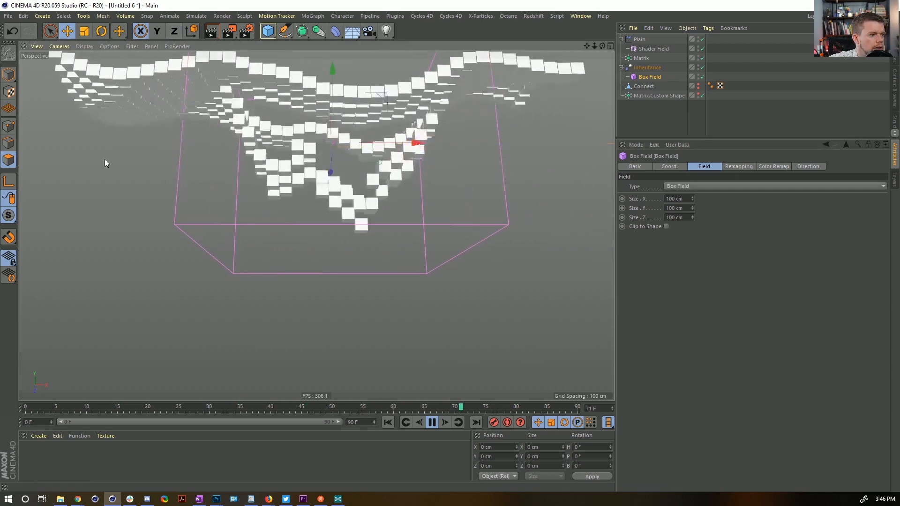
Step: Enlarge the box field to 442 × 186 × 210 cm and slide it along X across the clones
{"action": "left_click", "coordinate": [692, 206]}
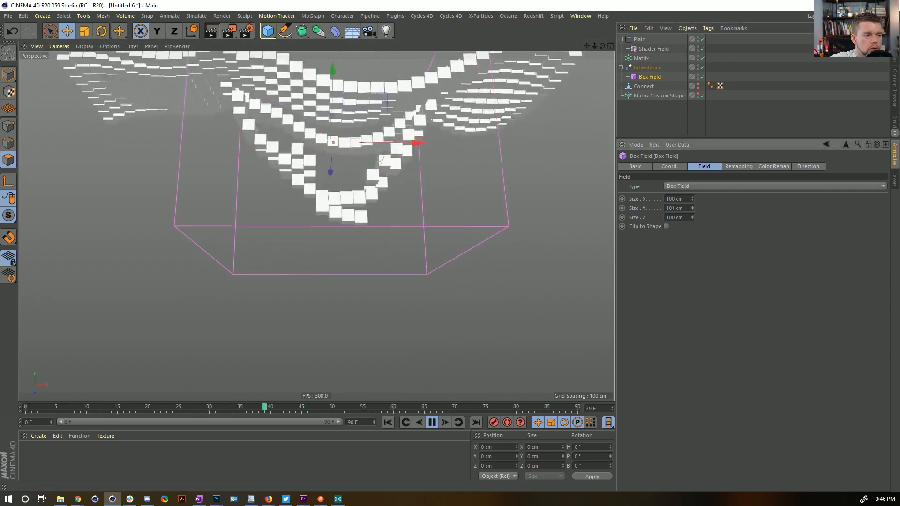
{"action": "left_click_drag", "start_coordinate": [692, 208], "coordinate": [692, 168]}
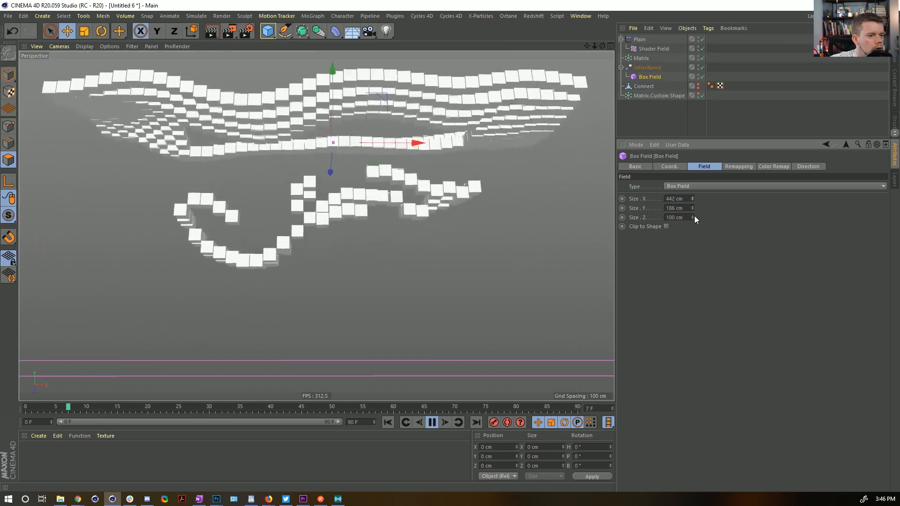
{"action": "left_click_drag", "start_coordinate": [692, 217], "coordinate": [692, 205]}
{"action": "left_click_drag", "start_coordinate": [417, 143], "coordinate": [779, 143]}
{"action": "left_click_drag", "start_coordinate": [702, 351], "coordinate": [335, 387]}
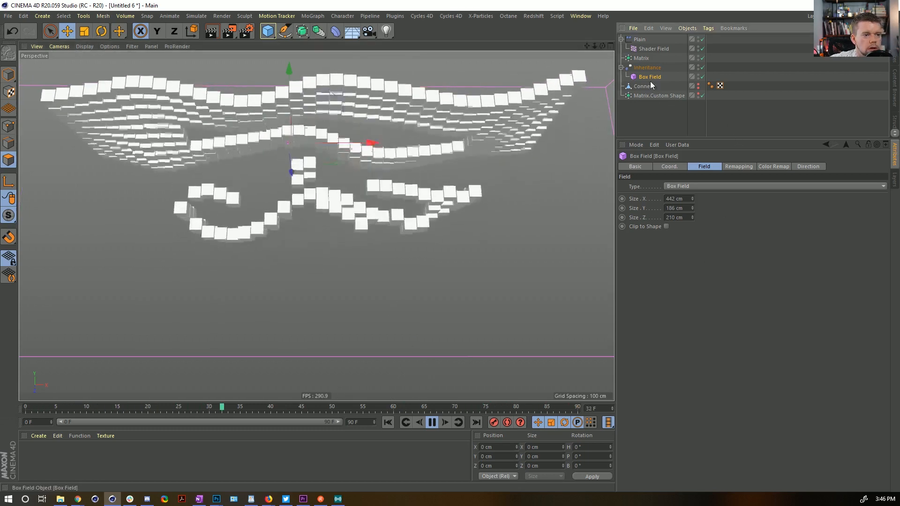
Step: Set the box field's inner offset to 51 % and move it along X past the clones to about 642 cm
{"action": "left_click", "coordinate": [738, 167]}
{"action": "left_click_drag", "start_coordinate": [727, 255], "coordinate": [754, 256]}
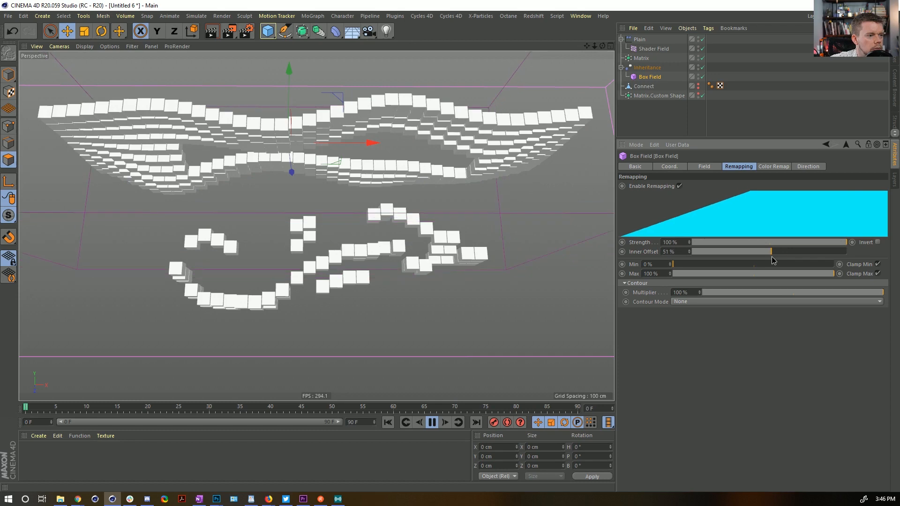
{"action": "left_click_drag", "start_coordinate": [382, 206], "coordinate": [455, 265]}
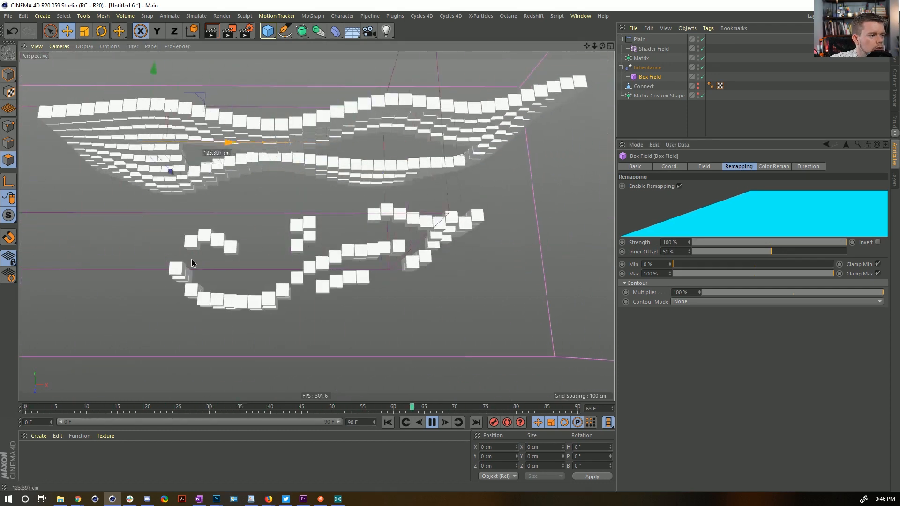
{"action": "left_click_drag", "start_coordinate": [192, 264], "coordinate": [899, 302]}
Step: Stop playback, return to frame 0 and keyframe the box field's X position at about 642 cm
{"action": "left_click", "coordinate": [431, 423]}
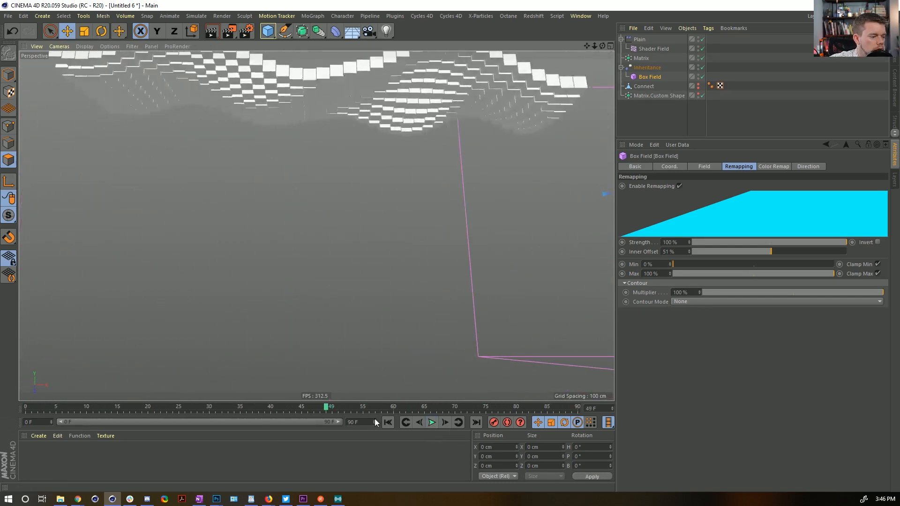
{"action": "left_click", "coordinate": [387, 422]}
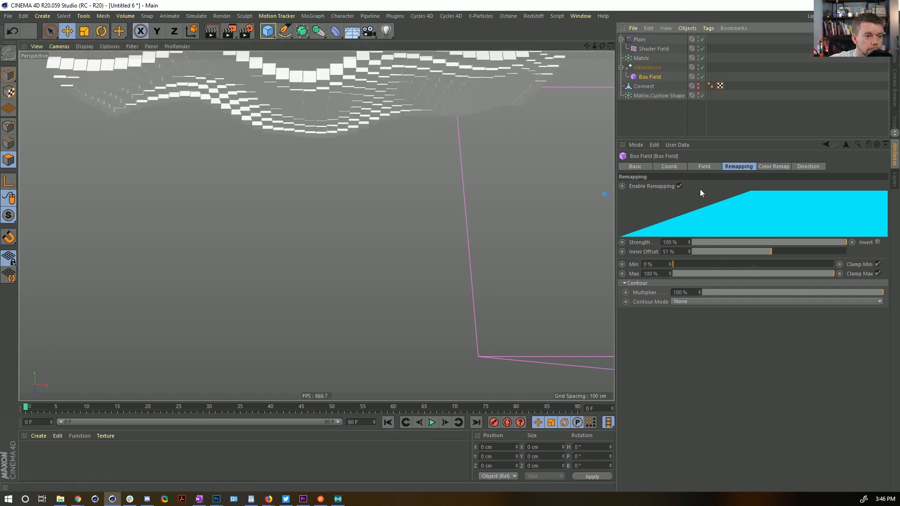
{"action": "left_click", "coordinate": [670, 167]}
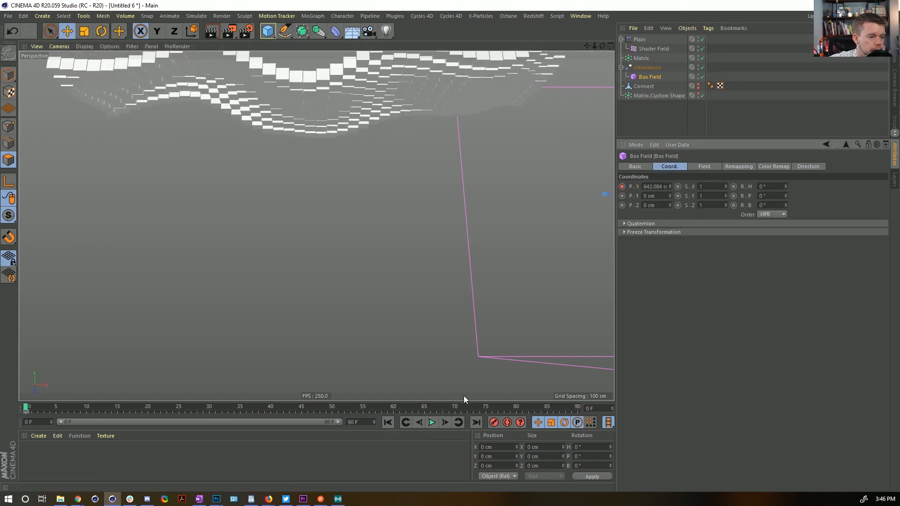
Step: At frame 90, move the box field along X to about -607 cm and keyframe its X position
{"action": "left_click", "coordinate": [476, 422]}
{"action": "left_click_drag", "start_coordinate": [566, 220], "coordinate": [276, 220]}
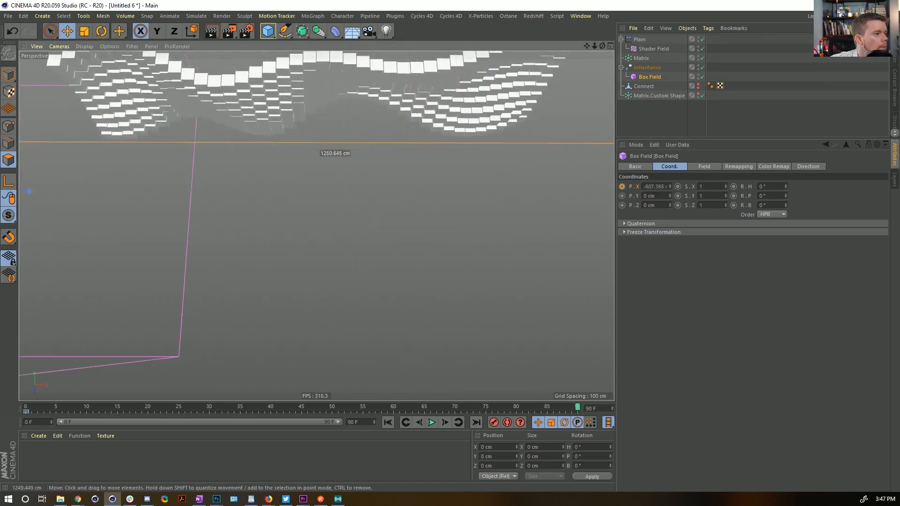
{"action": "left_click", "coordinate": [621, 187]}
Step: Hide the box field in the viewport and play the animation from frame 0
{"action": "left_click", "coordinate": [386, 422]}
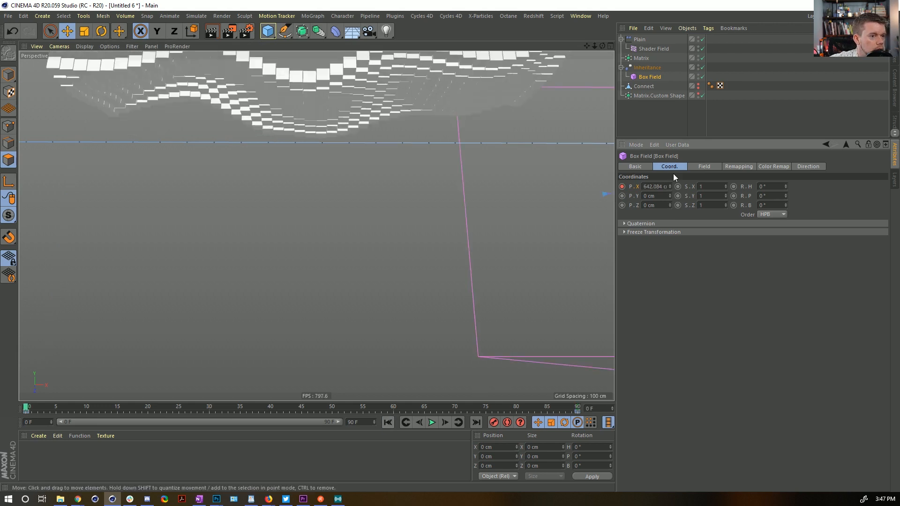
{"action": "left_click", "coordinate": [697, 75]}
{"action": "left_click", "coordinate": [665, 114]}
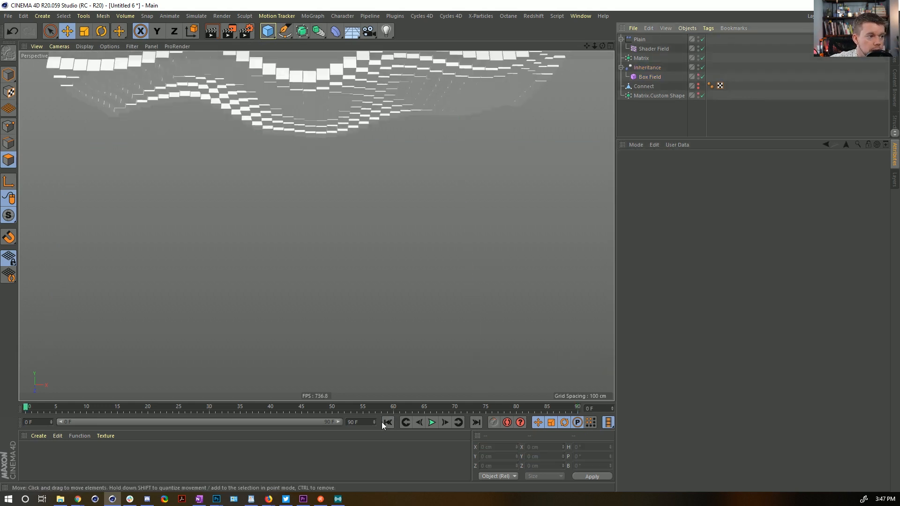
{"action": "left_click", "coordinate": [431, 422]}
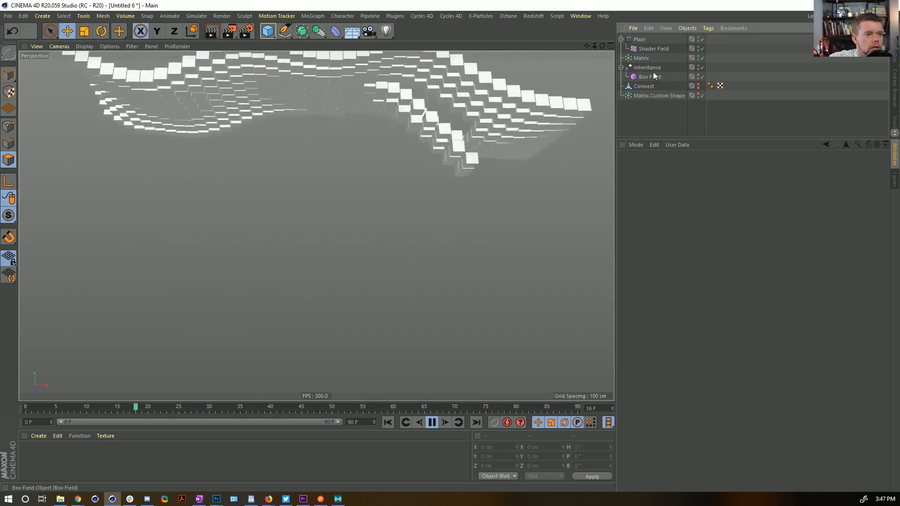
Step: Add a Delay effector to the grid Matrix and open its effector settings
{"action": "left_click", "coordinate": [642, 59]}
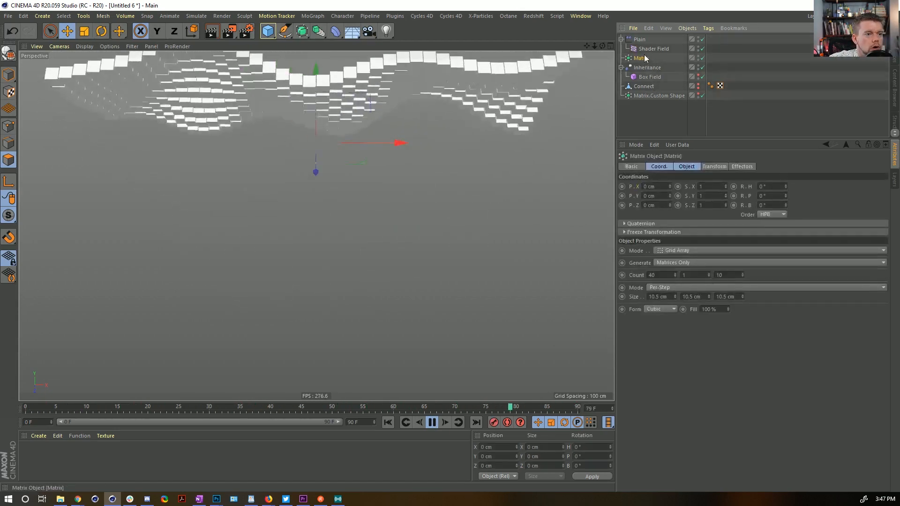
{"action": "left_click", "coordinate": [313, 16]}
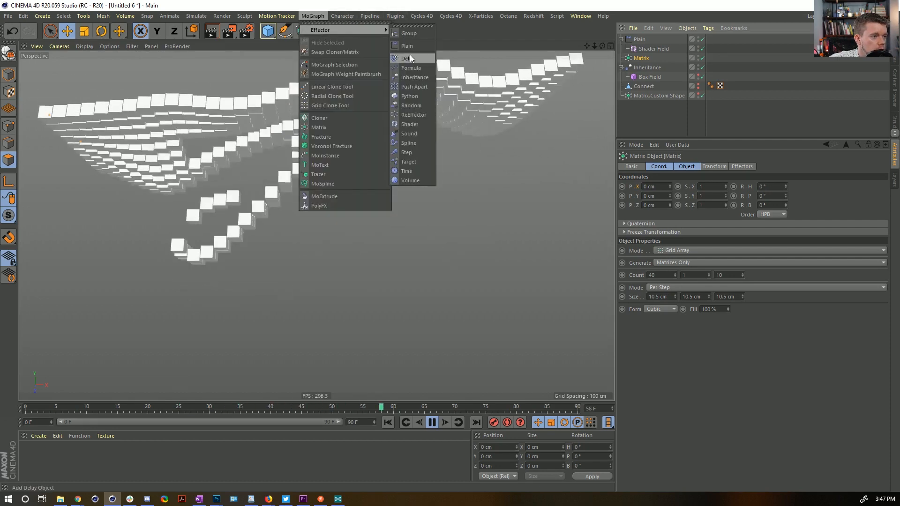
{"action": "left_click", "coordinate": [409, 59]}
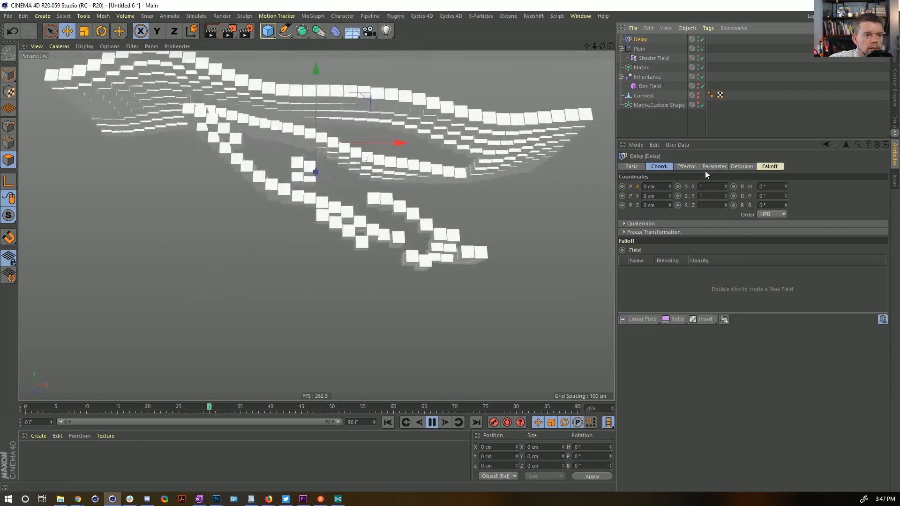
{"action": "left_click", "coordinate": [711, 167]}
{"action": "left_click", "coordinate": [685, 168]}
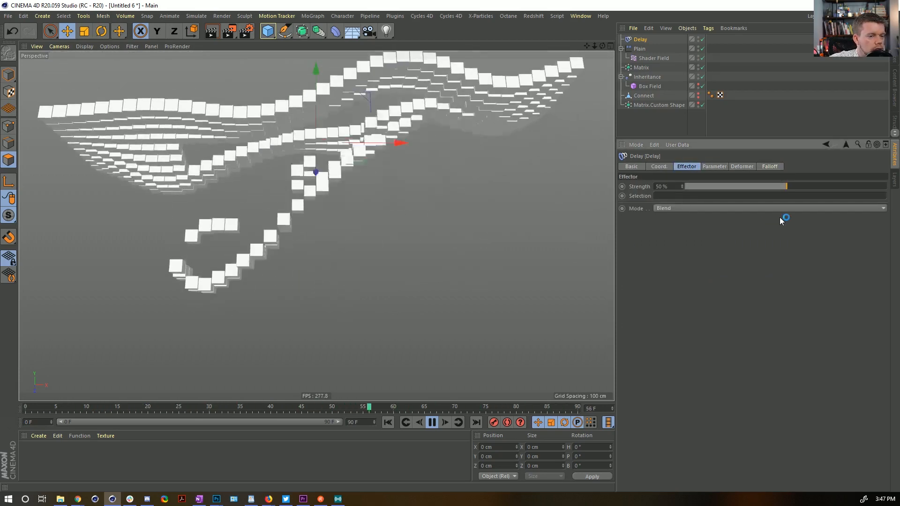
Step: Set the Delay effector's strength to 77% and its mode to Spring
{"action": "left_click_drag", "start_coordinate": [785, 186], "coordinate": [840, 186]}
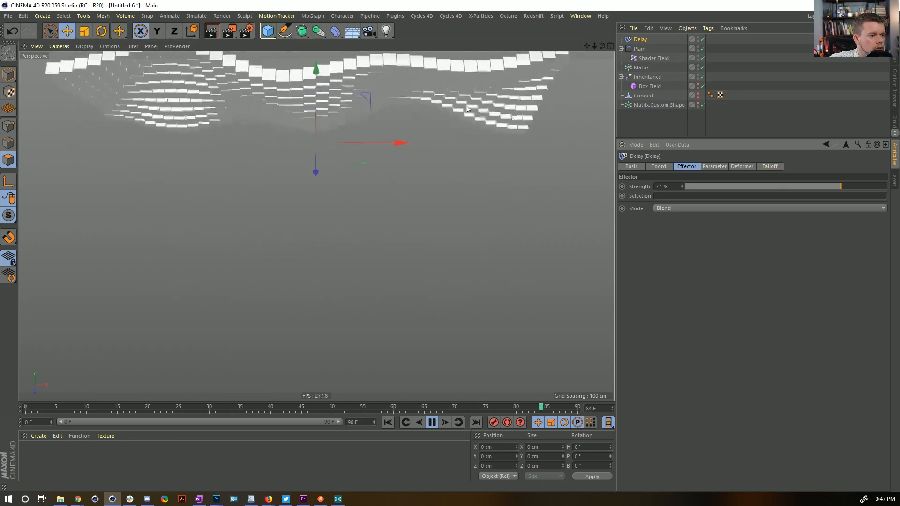
{"action": "left_click", "coordinate": [679, 209]}
{"action": "left_click", "coordinate": [679, 236]}
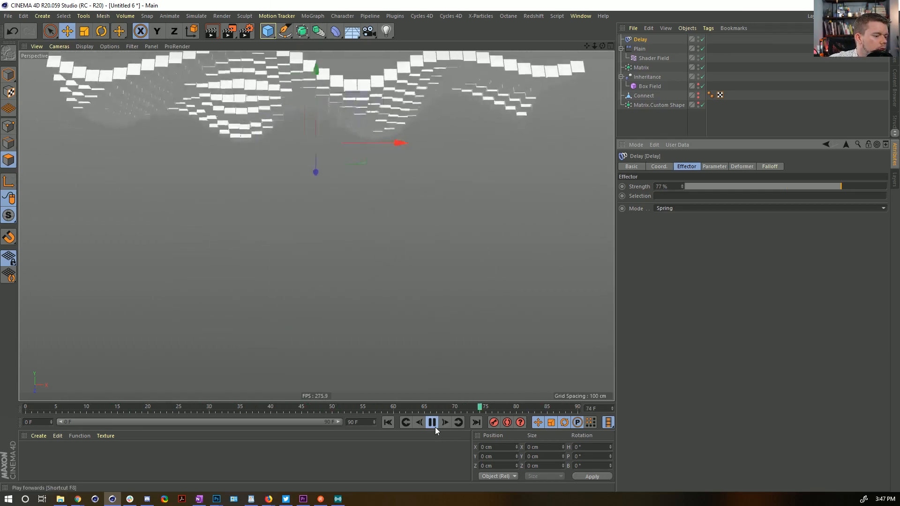
Step: Stop playback, return to frame 0 and save the scene as [4a]MorphPatterns.c4d
{"action": "left_click", "coordinate": [432, 423]}
{"action": "left_click", "coordinate": [388, 423]}
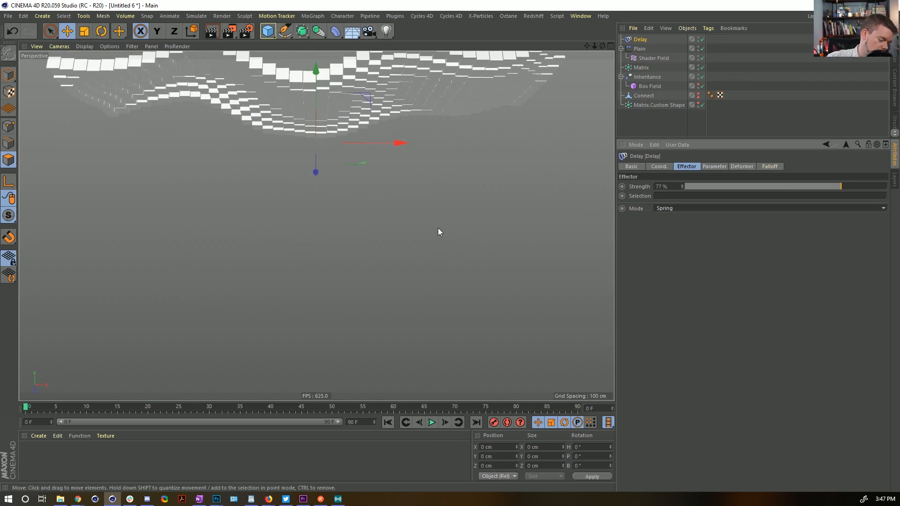
{"action": "key", "text": "ctrl+s"}
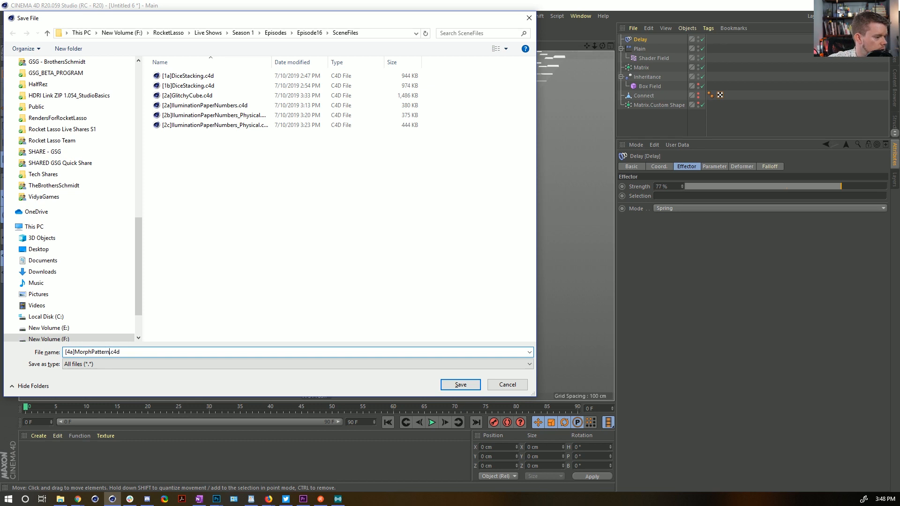
{"action": "key", "text": "Return"}
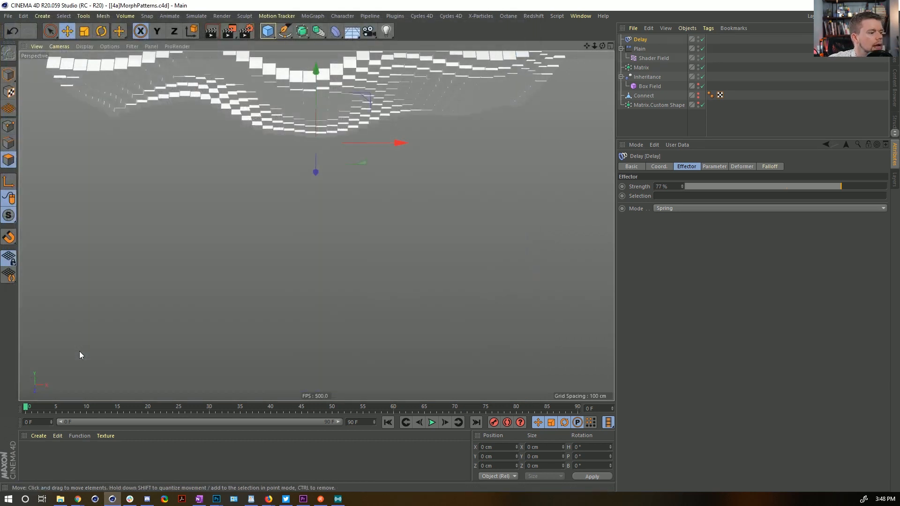
Step: Preview the morph animation, and compare it with the kinetic sculpture video on Instagram in the browser
{"action": "left_click", "coordinate": [432, 423]}
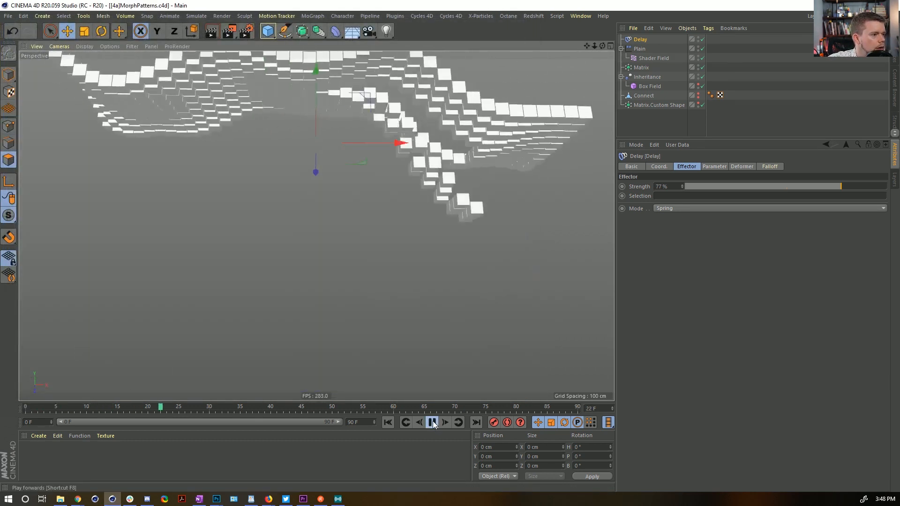
{"action": "left_click", "coordinate": [432, 423]}
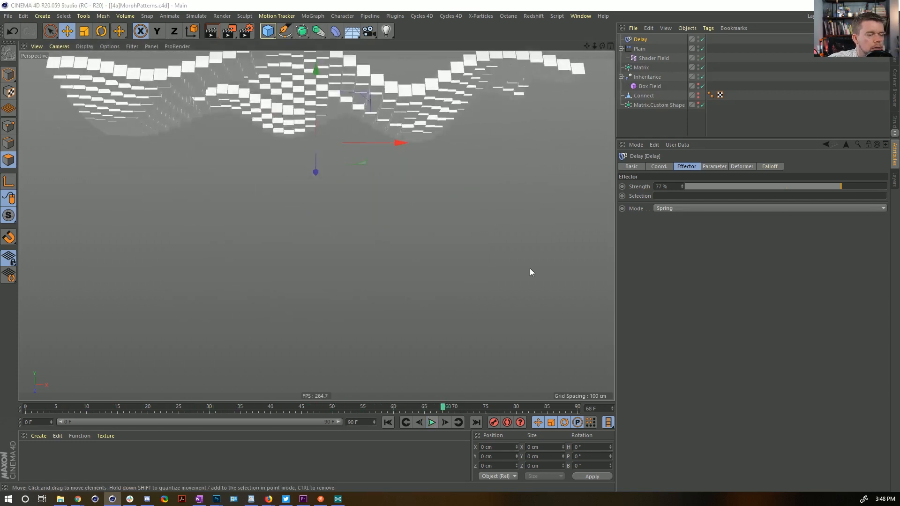
{"action": "key", "text": "alt+Tab"}
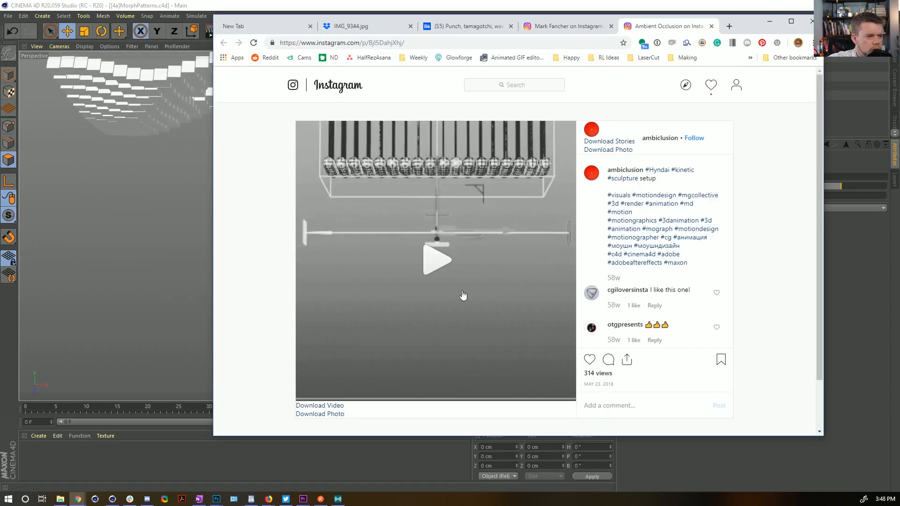
{"action": "left_click", "coordinate": [449, 260]}
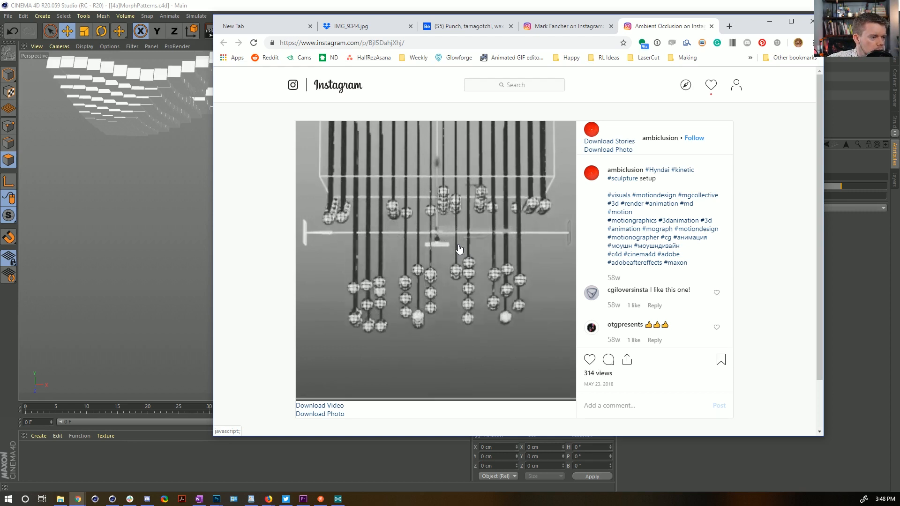
{"action": "left_click", "coordinate": [868, 237]}
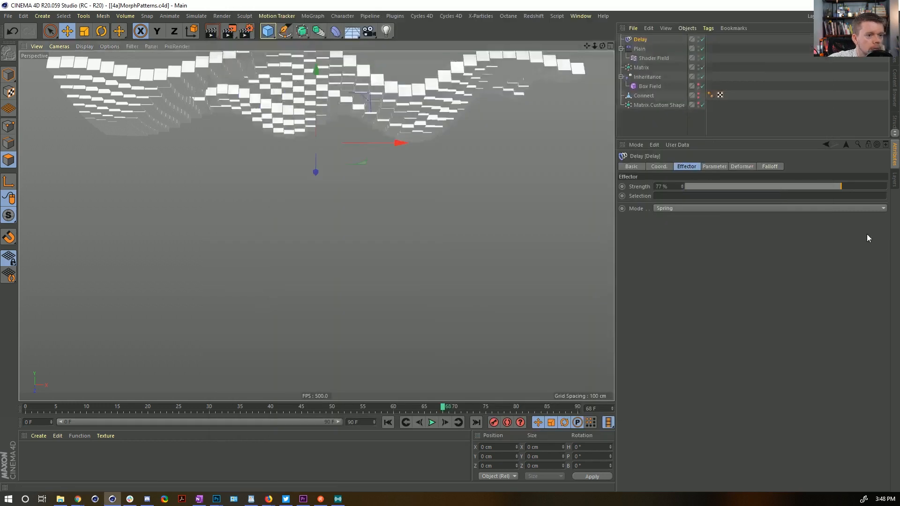
Step: Disable the Delay effector and move it to the end of the object hierarchy, below Matrix.Custom Shape
{"action": "left_click", "coordinate": [649, 86]}
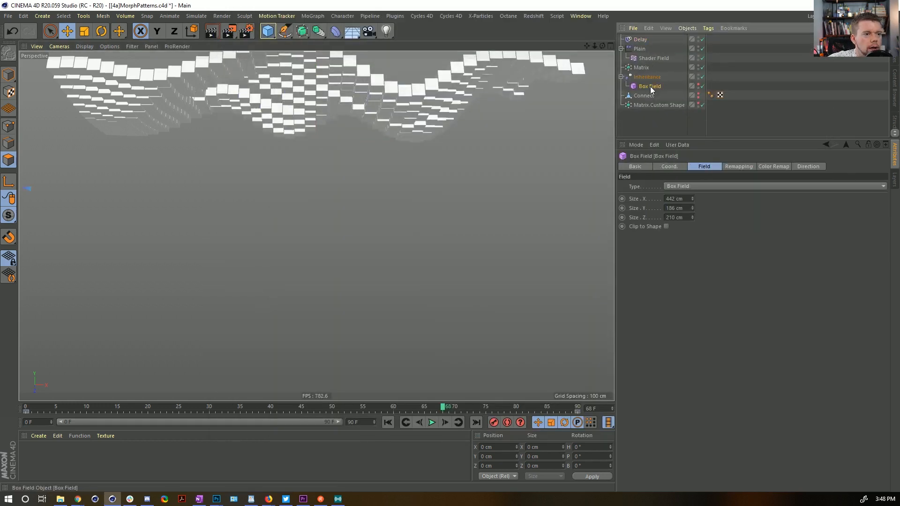
{"action": "left_click", "coordinate": [701, 40]}
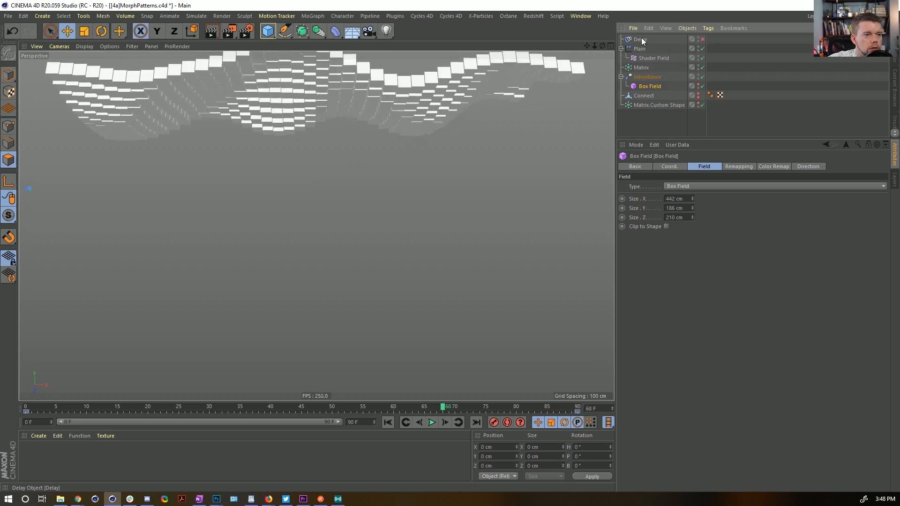
{"action": "left_click_drag", "start_coordinate": [640, 39], "coordinate": [657, 107]}
Step: In the Inheritance effector's falloff, set the box field's contour mode to Curve, add a middle point and flatten its tangents
{"action": "left_click", "coordinate": [647, 68]}
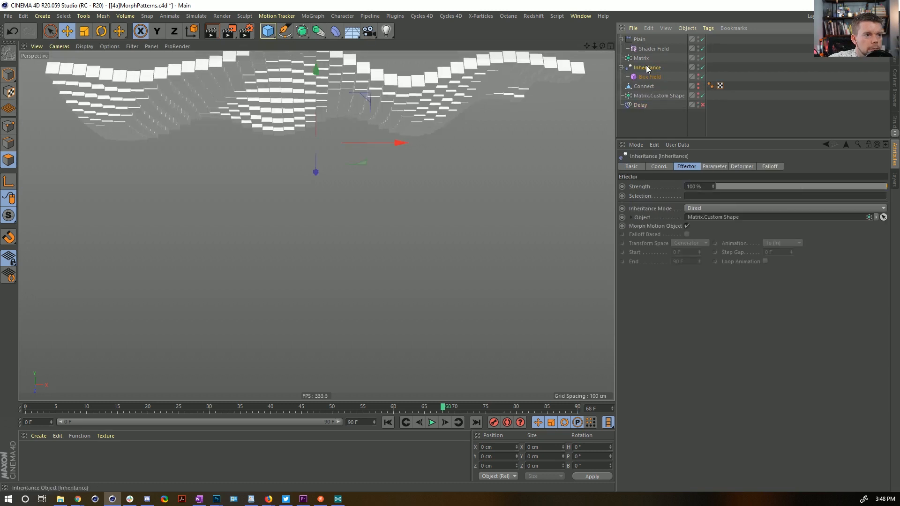
{"action": "left_click", "coordinate": [763, 166]}
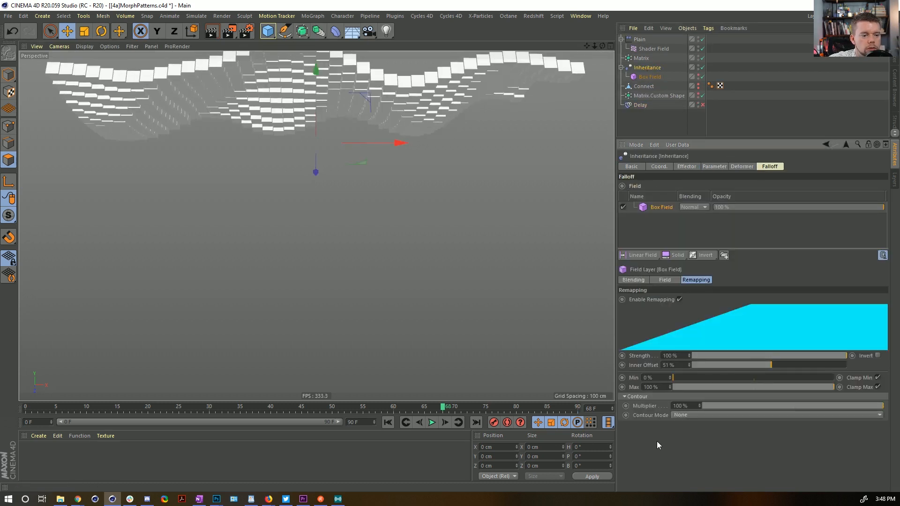
{"action": "left_click", "coordinate": [676, 415]}
{"action": "left_click", "coordinate": [701, 464]}
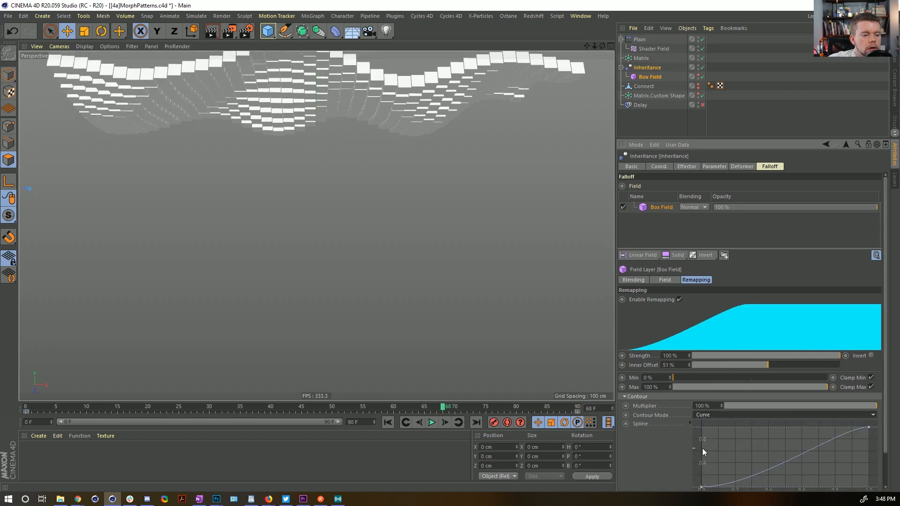
{"action": "left_click", "coordinate": [786, 460], "text": "ctrl"}
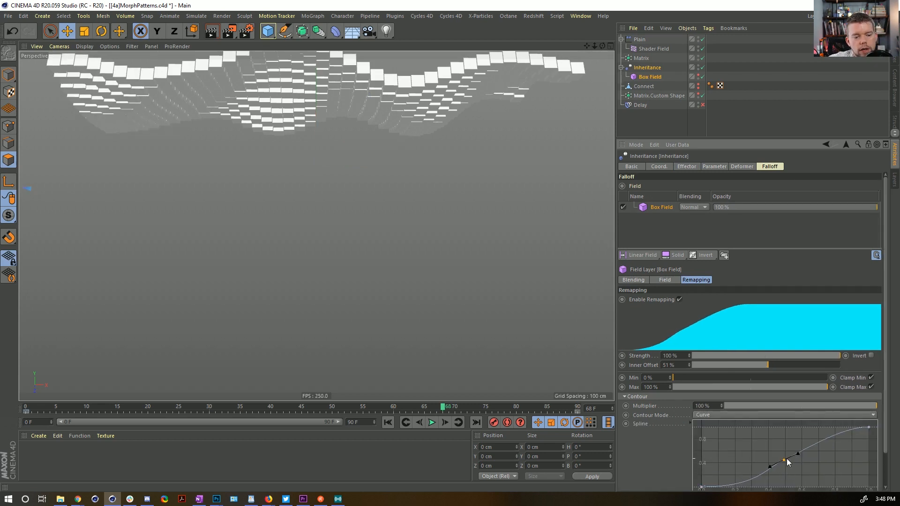
{"action": "left_click_drag", "start_coordinate": [799, 454], "coordinate": [816, 463]}
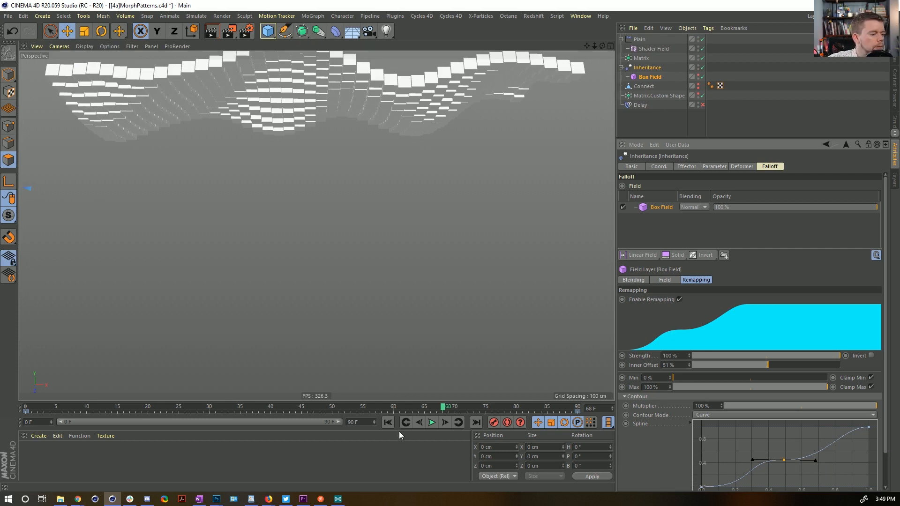
Step: Preview the animation, raise the contour curve's middle point and replay the animation
{"action": "left_click", "coordinate": [387, 422]}
{"action": "left_click", "coordinate": [434, 424]}
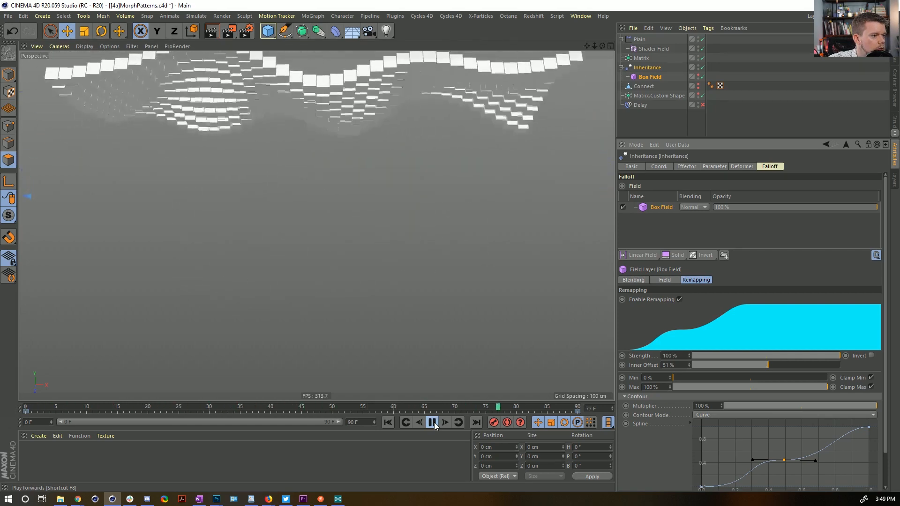
{"action": "left_click", "coordinate": [433, 422]}
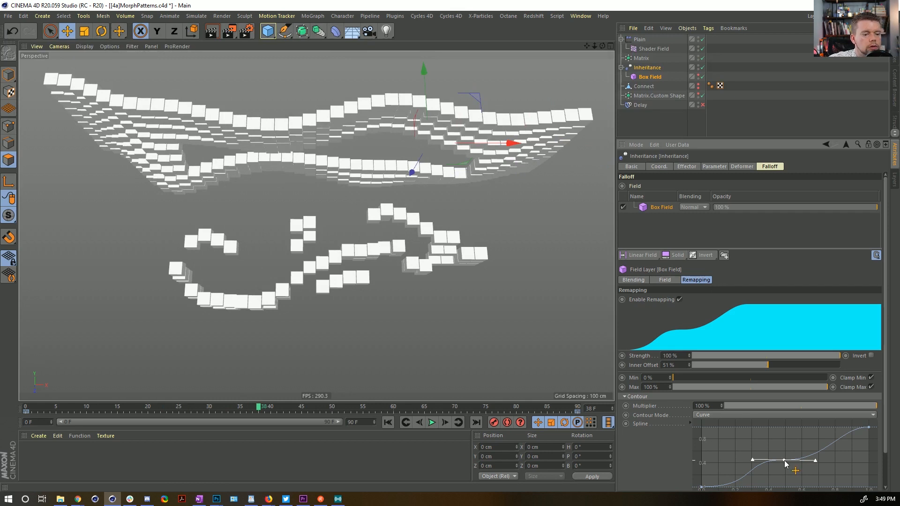
{"action": "mouse_move", "coordinate": [784, 459]}
{"action": "left_mouse_down"}
{"action": "mouse_move", "coordinate": [786, 473]}
{"action": "mouse_move", "coordinate": [782, 447]}
{"action": "left_mouse_up"}
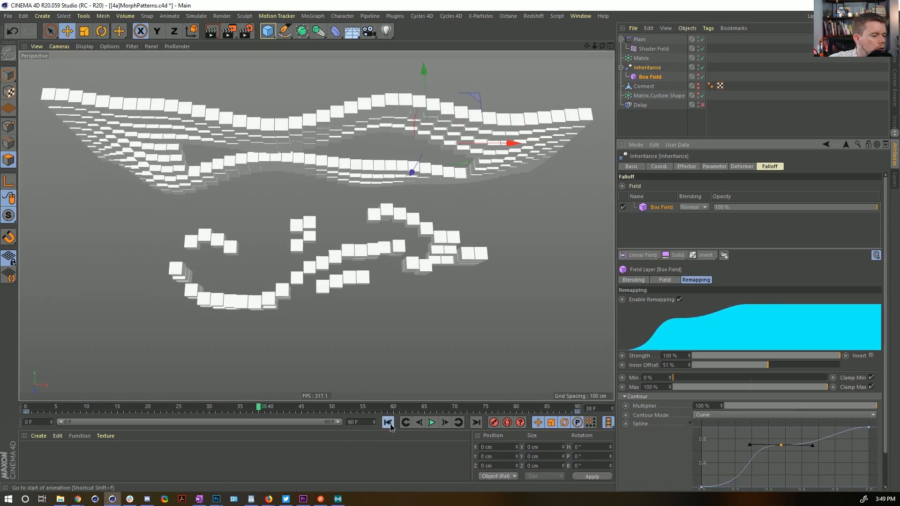
{"action": "left_click", "coordinate": [432, 423]}
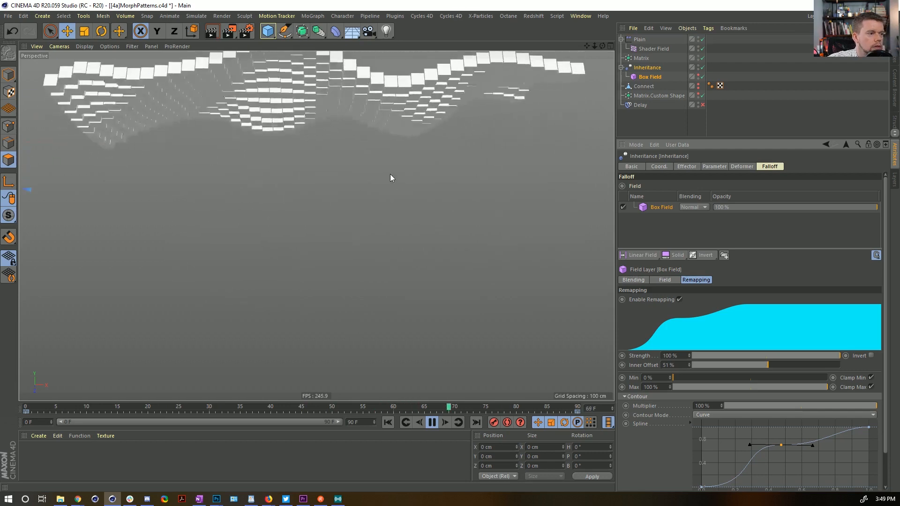
Step: Set the box field's inner offset to 23%, stop playback and return to frame 0
{"action": "left_click_drag", "start_coordinate": [748, 364], "coordinate": [726, 366]}
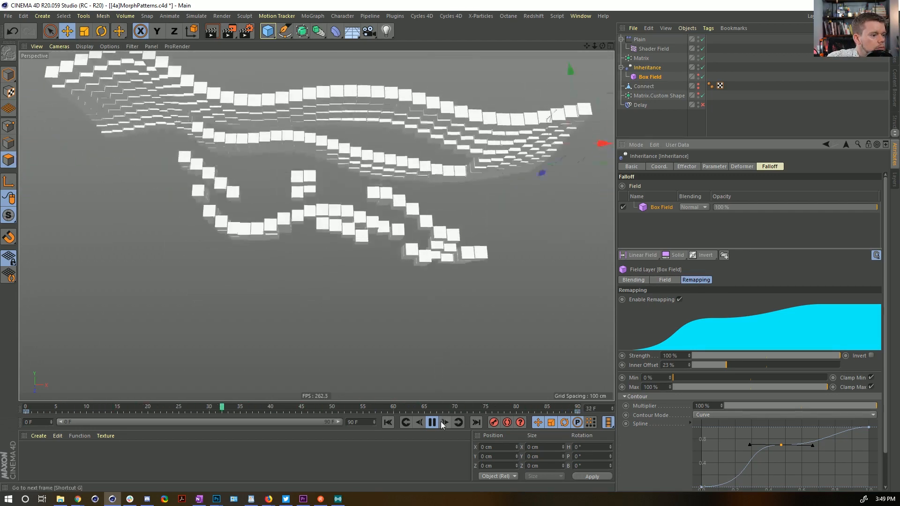
{"action": "left_click", "coordinate": [432, 422]}
{"action": "left_click", "coordinate": [387, 422]}
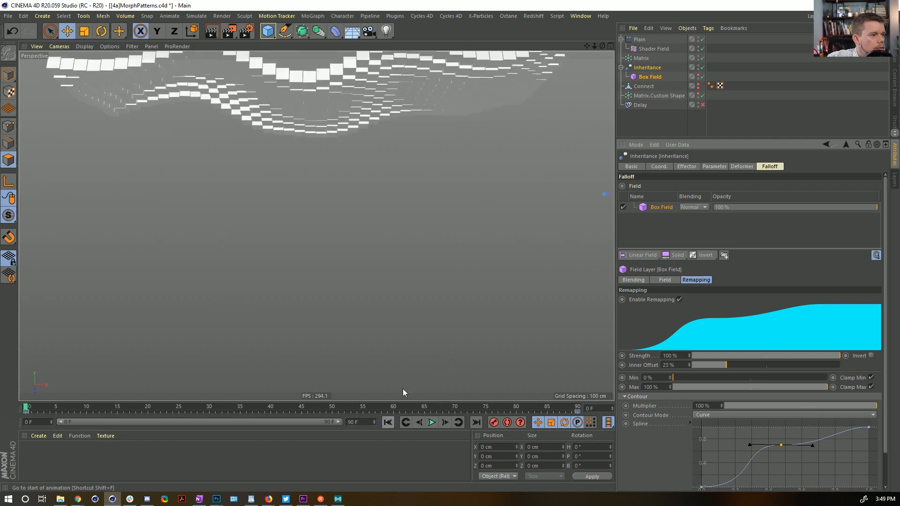
Step: Save the scene as a new version named [4b]MorphPatterns.c4d
{"action": "key", "text": "ctrl+shift+s"}
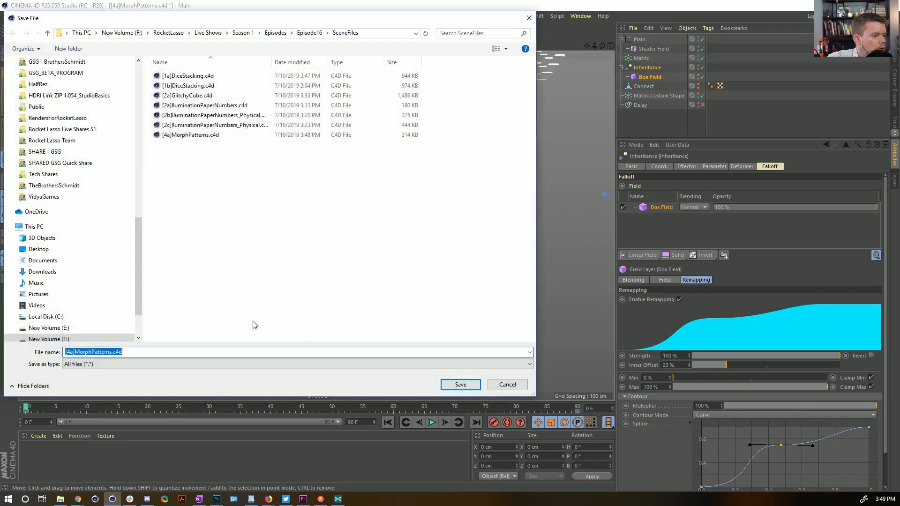
{"action": "left_click", "coordinate": [73, 352]}
{"action": "key", "text": "BackSpace"}
{"action": "type", "text": "b"}
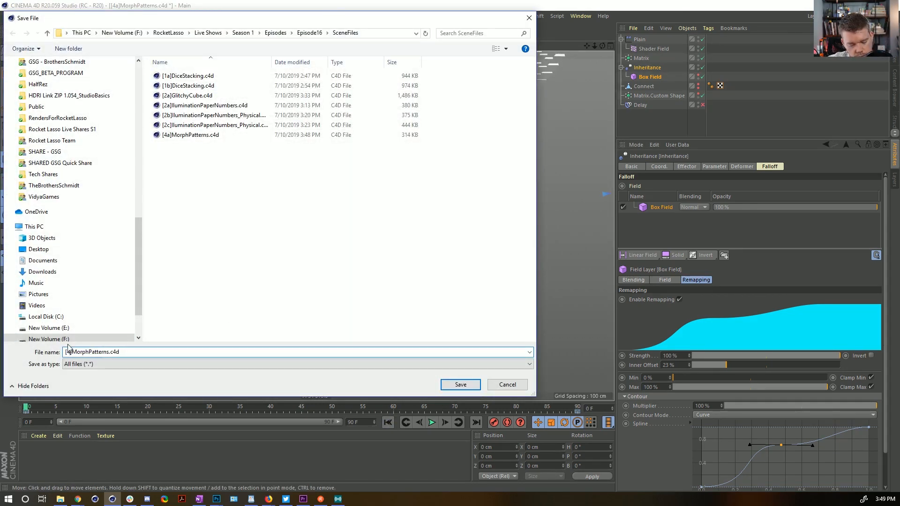
{"action": "key", "text": "Return"}
Step: Switch to the browser and review the kinetic sculpture reference post on Instagram
{"action": "key", "text": "alt+Tab"}
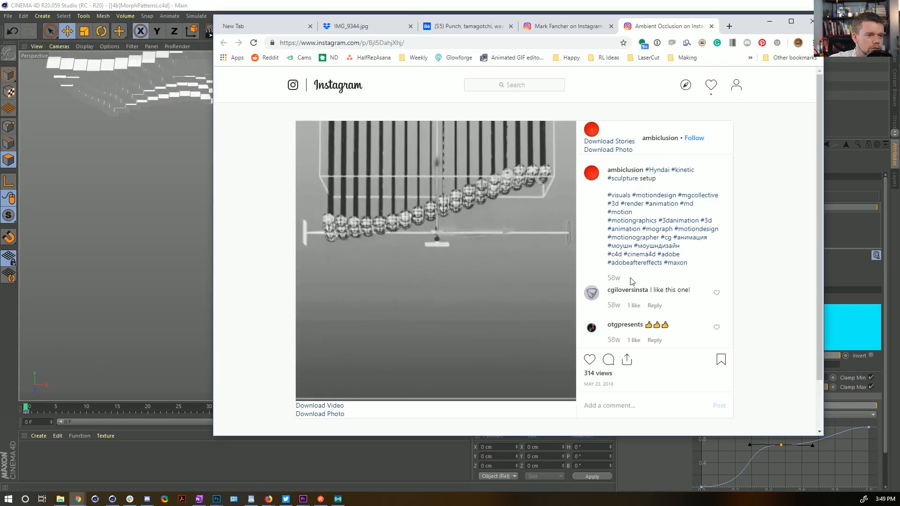
{"action": "scroll", "coordinate": [440, 260], "scroll_direction": "down", "scroll_amount": 2}
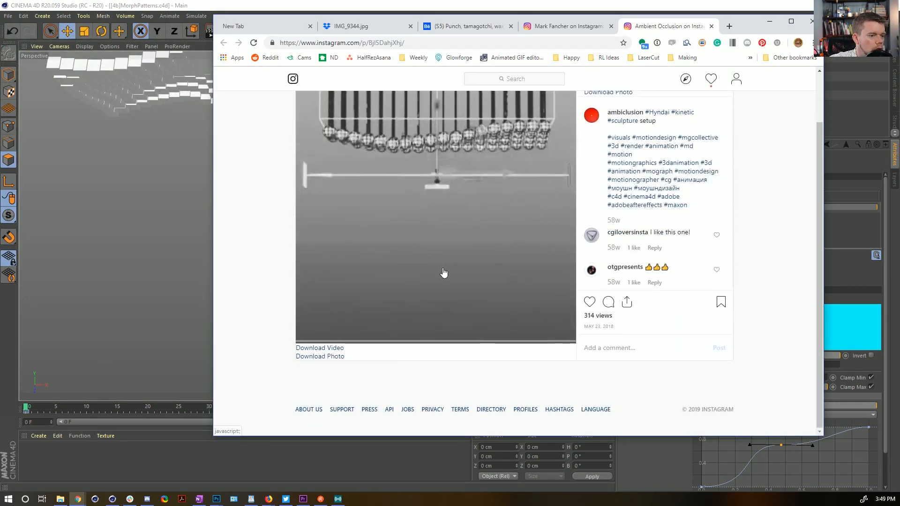
{"action": "scroll", "coordinate": [361, 285], "scroll_direction": "up", "scroll_amount": 2}
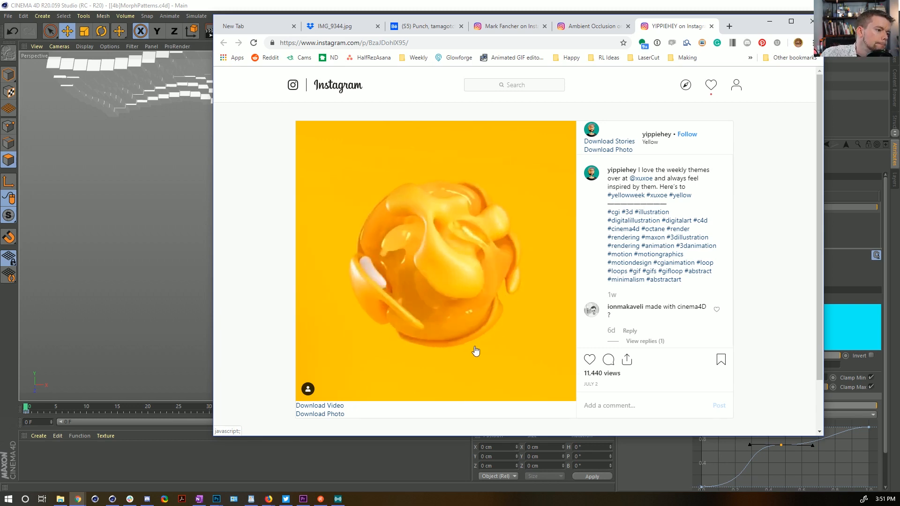
Step: Return to Cinema 4D, create a new project and add a Volume Builder
{"action": "left_click", "coordinate": [521, 9]}
{"action": "key", "text": "ctrl+n"}
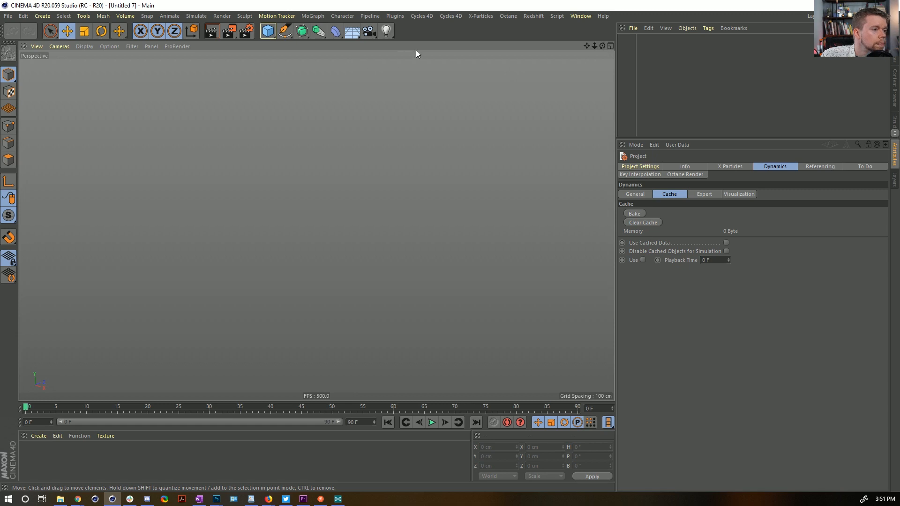
{"action": "left_click", "coordinate": [316, 33]}
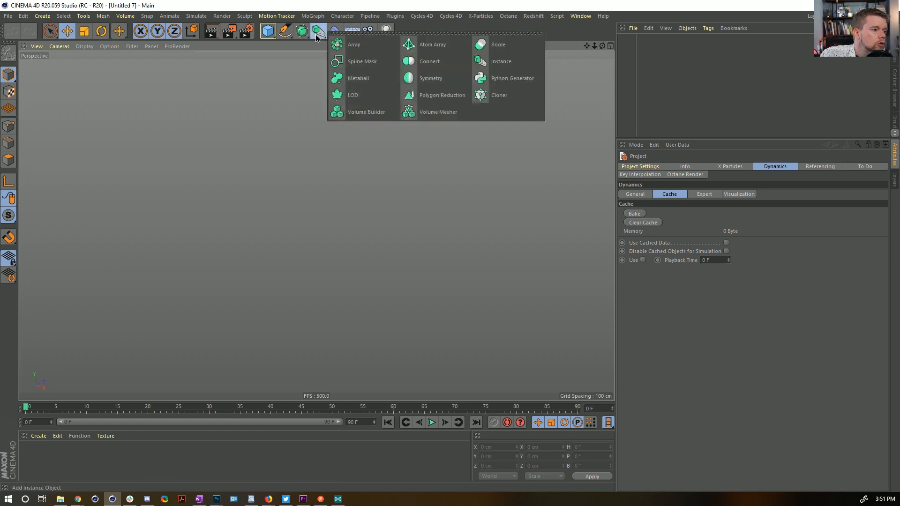
{"action": "left_click", "coordinate": [371, 112]}
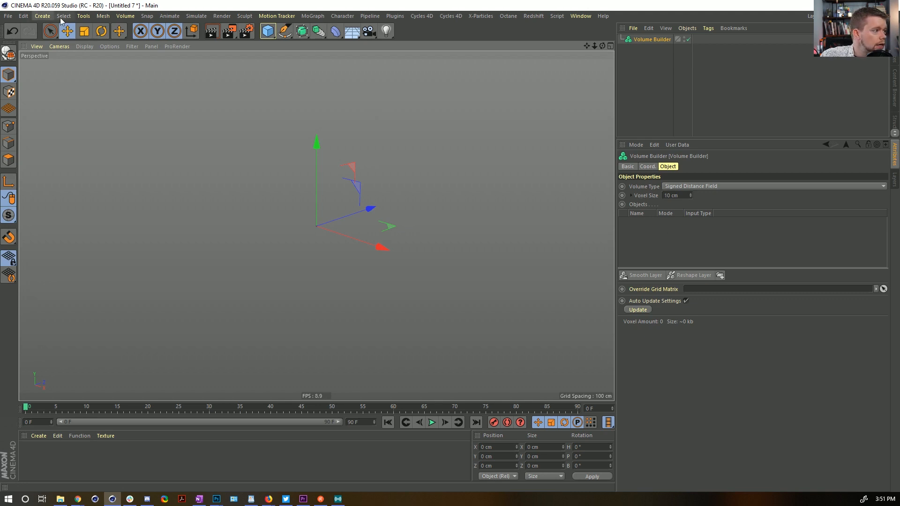
Step: Create a Shader Field and make it a child of the Volume Builder
{"action": "left_click", "coordinate": [40, 18]}
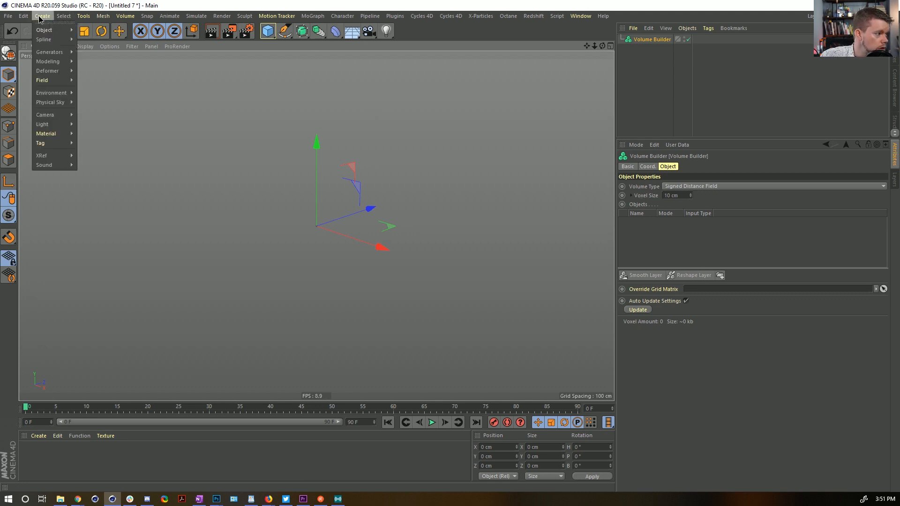
{"action": "mouse_move", "coordinate": [49, 81]}
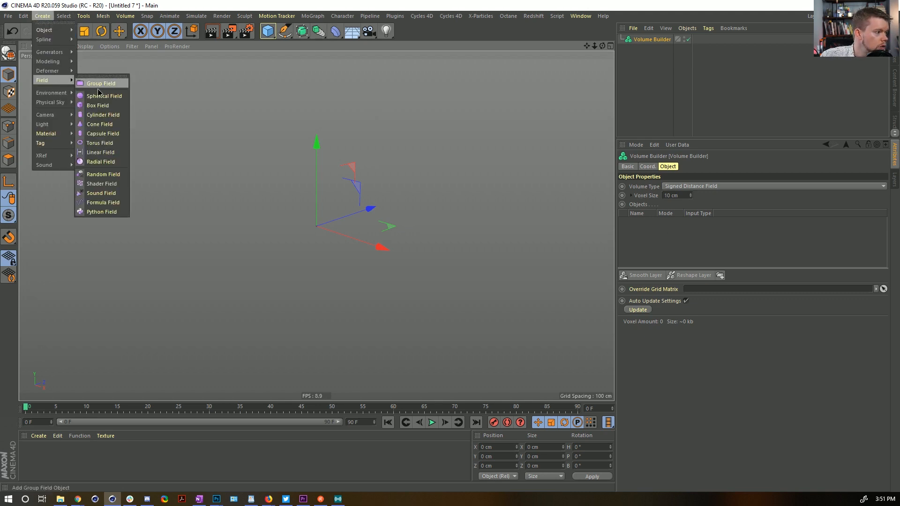
{"action": "left_click", "coordinate": [114, 184]}
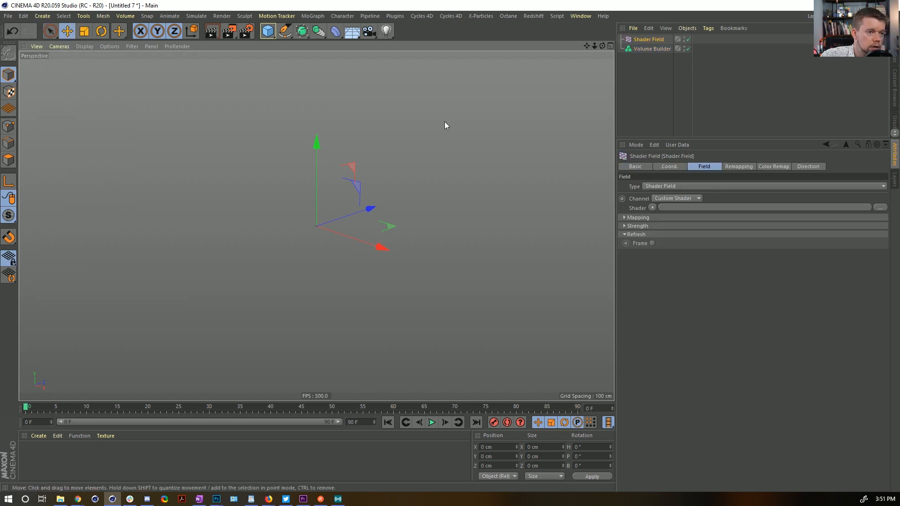
{"action": "left_click_drag", "start_coordinate": [645, 41], "coordinate": [642, 49]}
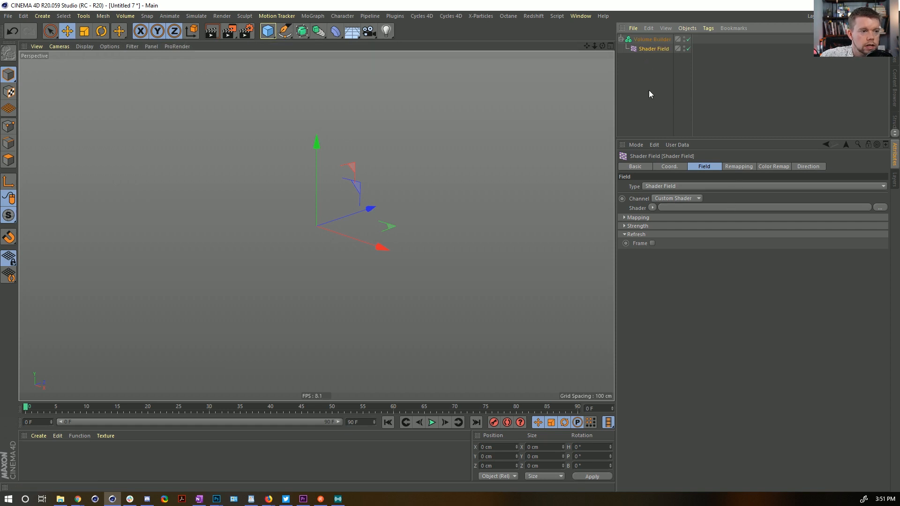
{"action": "left_click", "coordinate": [652, 39]}
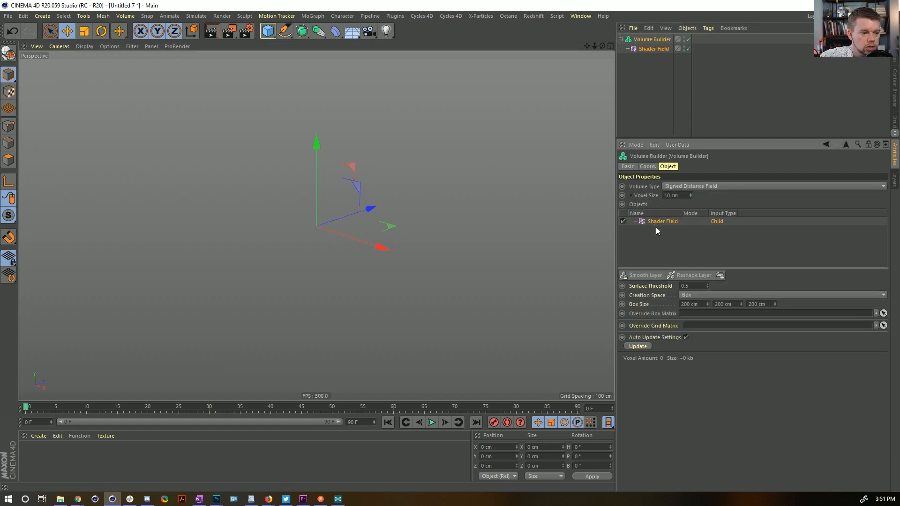
{"action": "left_click", "coordinate": [692, 295]}
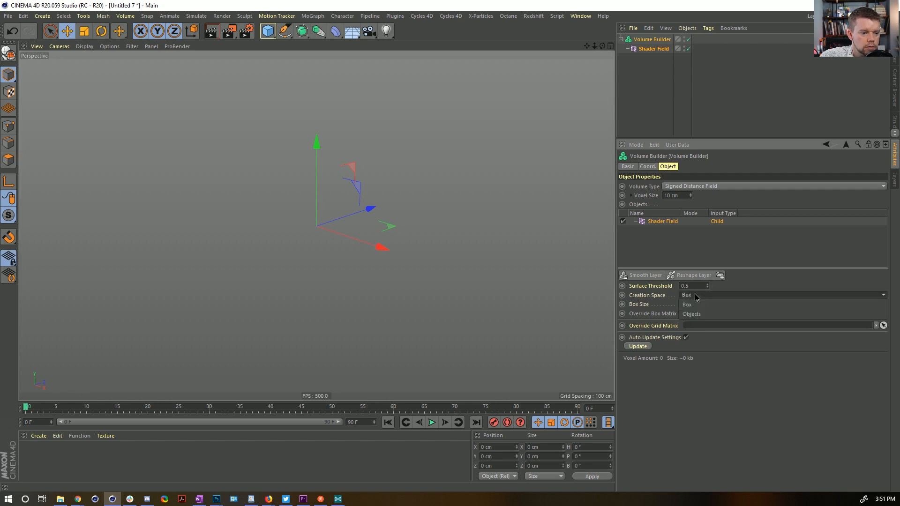
{"action": "left_click", "coordinate": [744, 280]}
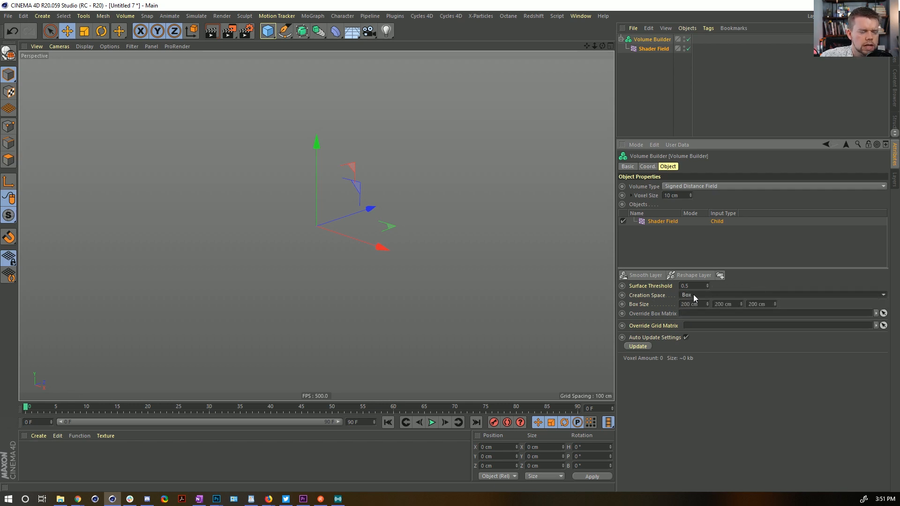
Step: Load a Noise shader into the Shader Field's custom shader slot
{"action": "left_click", "coordinate": [653, 48]}
{"action": "left_click", "coordinate": [703, 166]}
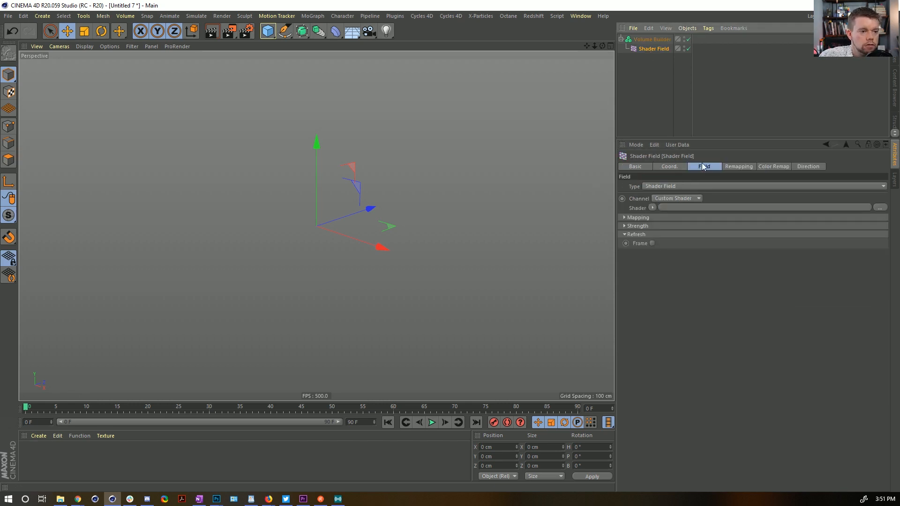
{"action": "left_click", "coordinate": [654, 206]}
{"action": "left_click", "coordinate": [673, 304]}
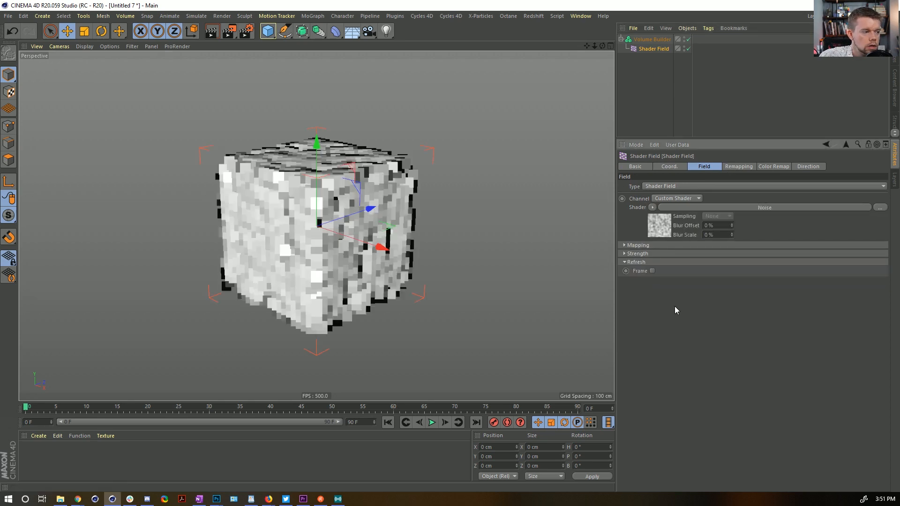
Step: Set the Global Scale of the Shader Field's Noise shader to 1000%
{"action": "mouse_move", "coordinate": [320, 230]}
{"action": "left_mouse_down", "text": "alt"}
{"action": "mouse_move", "coordinate": [479, 228]}
{"action": "mouse_move", "coordinate": [314, 229]}
{"action": "left_mouse_up", "text": "alt"}
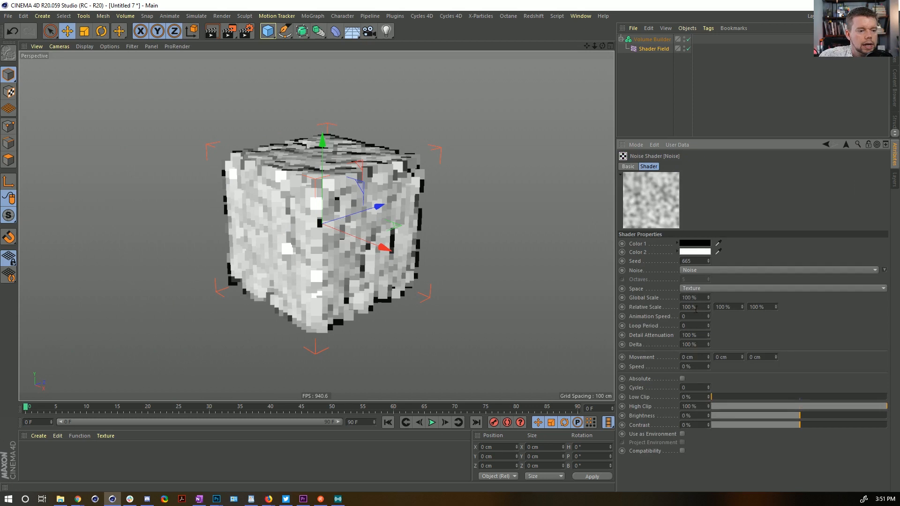
{"action": "type", "text": "0"}
{"action": "key", "text": "Return"}
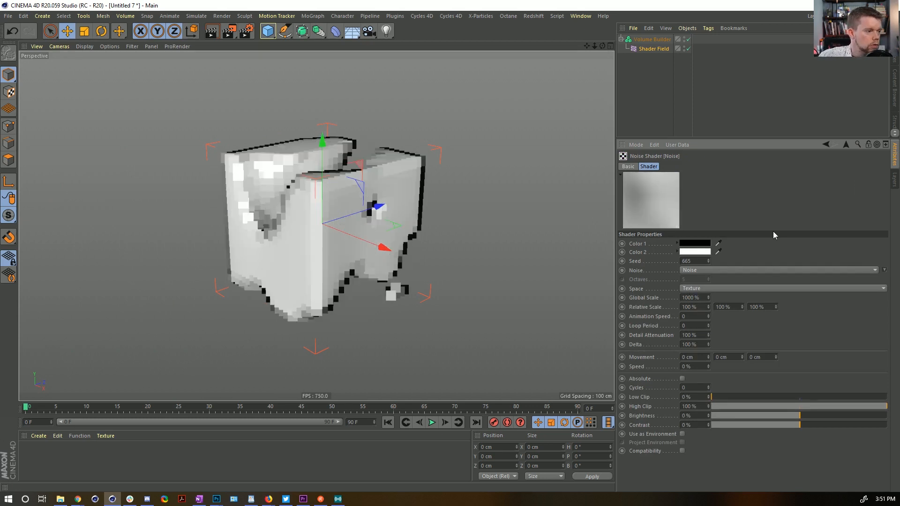
{"action": "left_click_drag", "start_coordinate": [336, 209], "coordinate": [355, 216], "text": "alt"}
{"action": "right_click_drag", "start_coordinate": [354, 216], "coordinate": [379, 229], "text": "alt"}
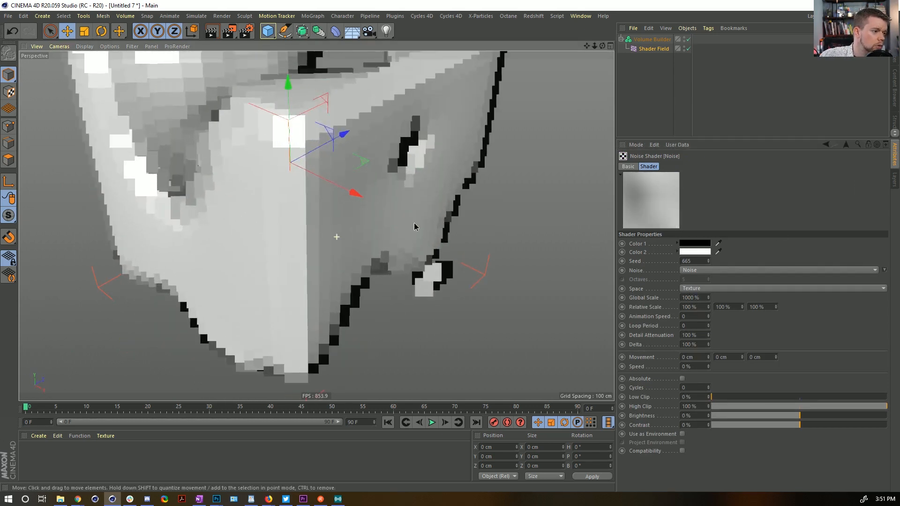
{"action": "left_click_drag", "start_coordinate": [335, 237], "coordinate": [329, 198], "text": "alt"}
{"action": "middle_click_drag", "start_coordinate": [329, 199], "coordinate": [378, 225], "text": "alt"}
Step: Try the Objects option as the Shader Field's Creation Space in the Volume Builder, and undo it
{"action": "left_click", "coordinate": [652, 39]}
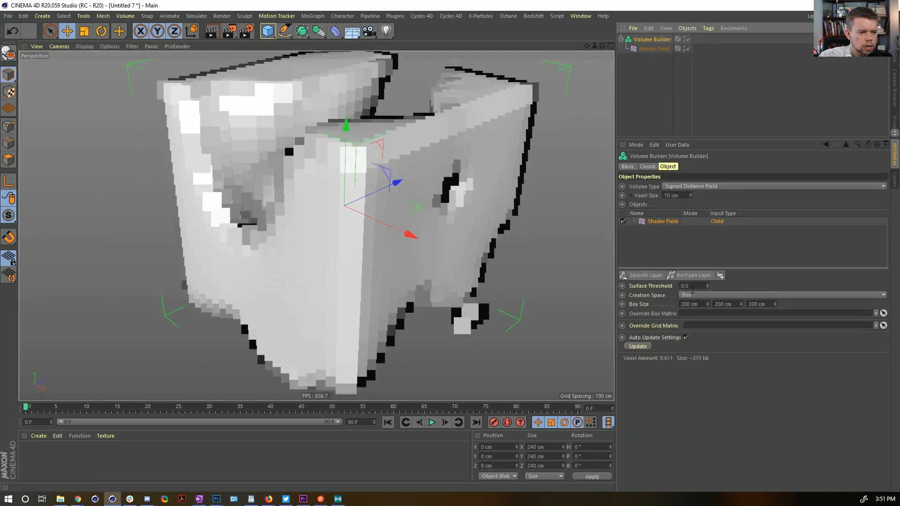
{"action": "left_click", "coordinate": [693, 295]}
{"action": "left_click", "coordinate": [704, 313]}
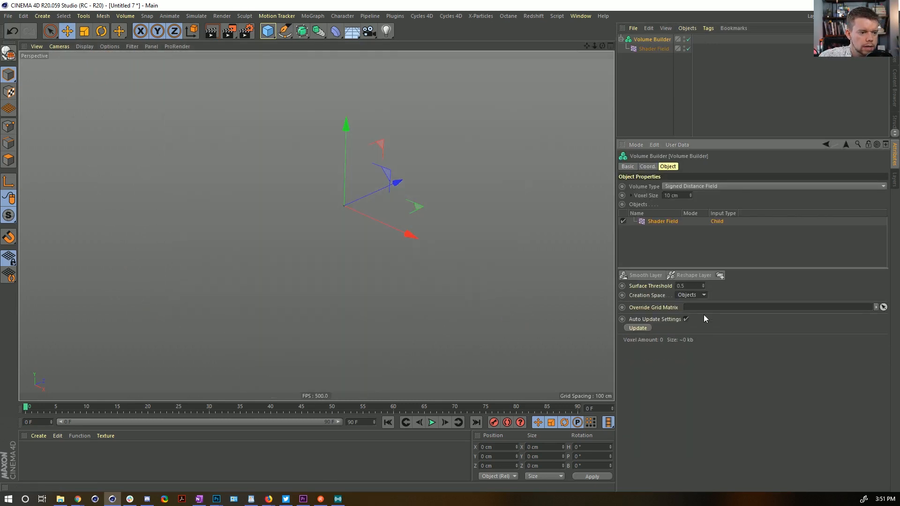
{"action": "key", "text": "ctrl+z"}
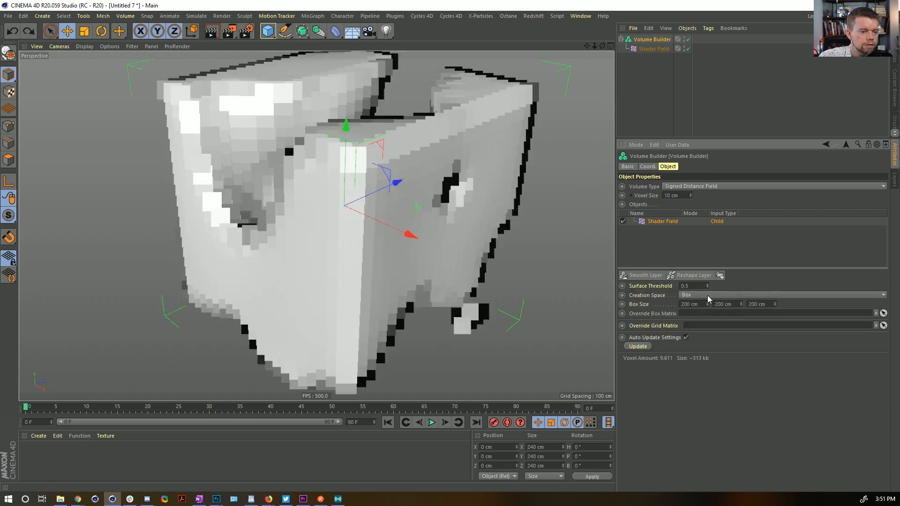
Step: Create a Sphere and link it into the Volume Builder's Objects list together with the Shader Field
{"action": "left_click", "coordinate": [651, 48]}
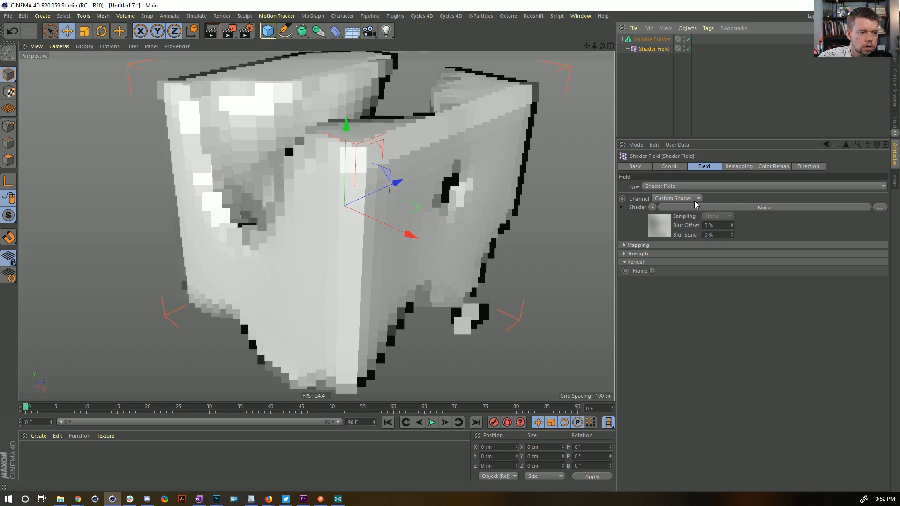
{"action": "left_click", "coordinate": [268, 31]}
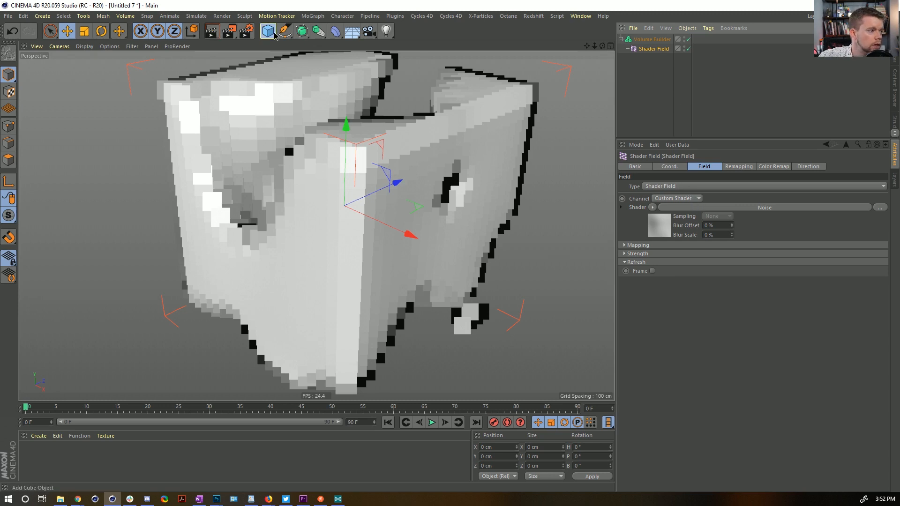
{"action": "left_click", "coordinate": [458, 62]}
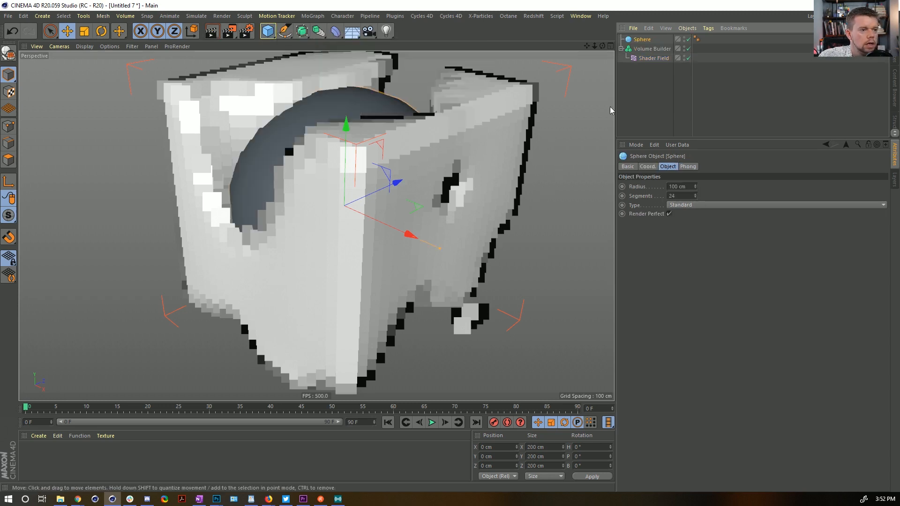
{"action": "mouse_move", "coordinate": [328, 197]}
{"action": "left_mouse_down", "text": "alt"}
{"action": "mouse_move", "coordinate": [393, 183]}
{"action": "mouse_move", "coordinate": [323, 183]}
{"action": "left_mouse_up", "text": "alt"}
{"action": "left_click", "coordinate": [650, 50]}
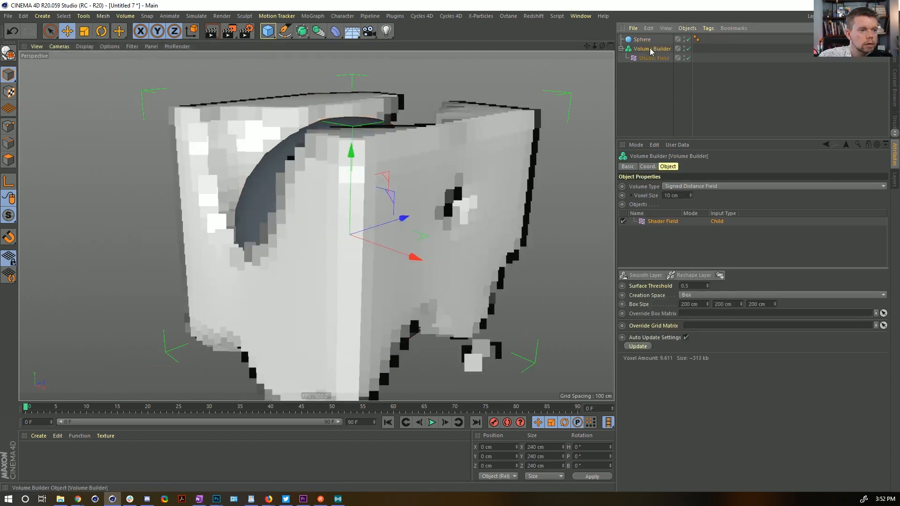
{"action": "left_click_drag", "start_coordinate": [641, 39], "coordinate": [663, 222]}
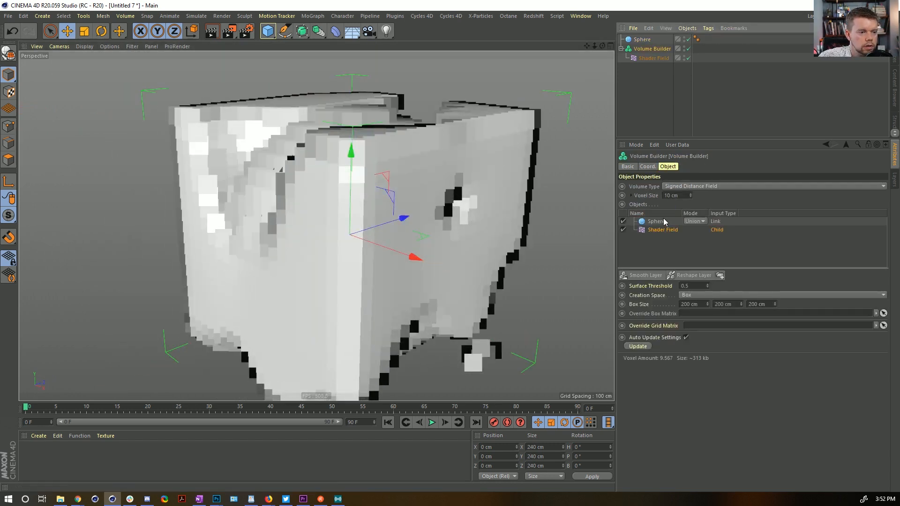
{"action": "left_click", "coordinate": [656, 222]}
{"action": "left_click", "coordinate": [655, 230]}
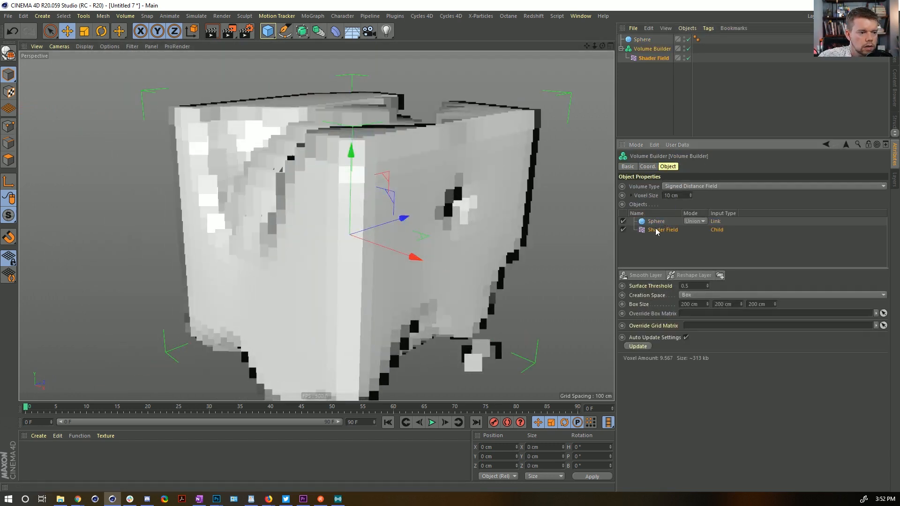
Step: Set the Shader Field's Creation Space to Objects in the Volume Builder and hide the original Sphere
{"action": "left_click", "coordinate": [691, 296]}
{"action": "left_click", "coordinate": [699, 312]}
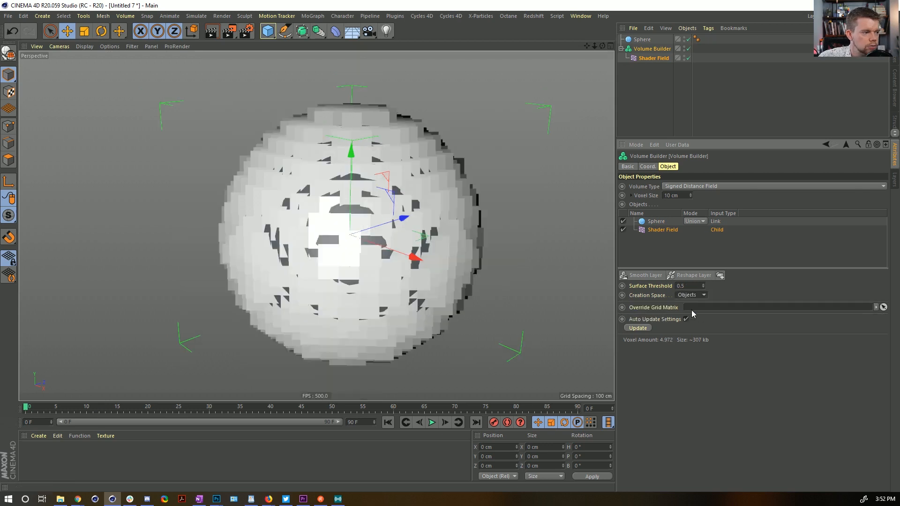
{"action": "left_click_drag", "start_coordinate": [405, 206], "coordinate": [354, 212], "text": "alt"}
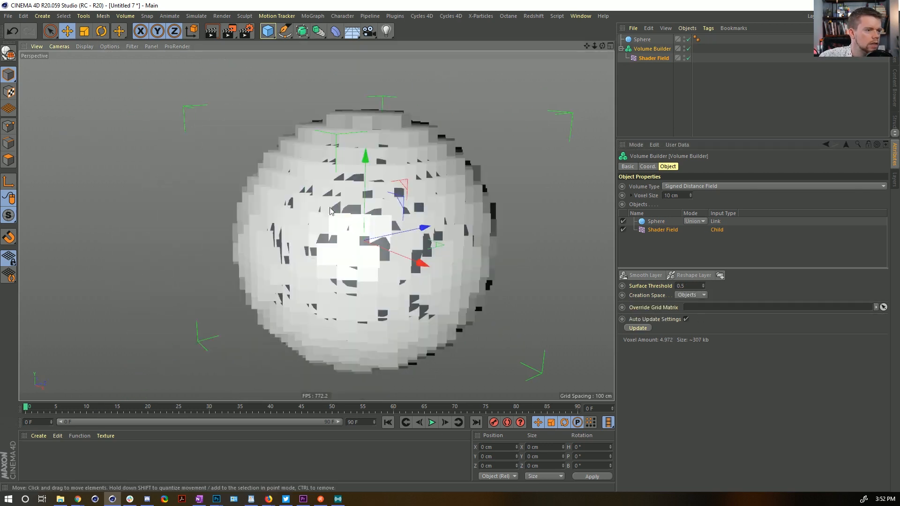
{"action": "left_click", "coordinate": [684, 38]}
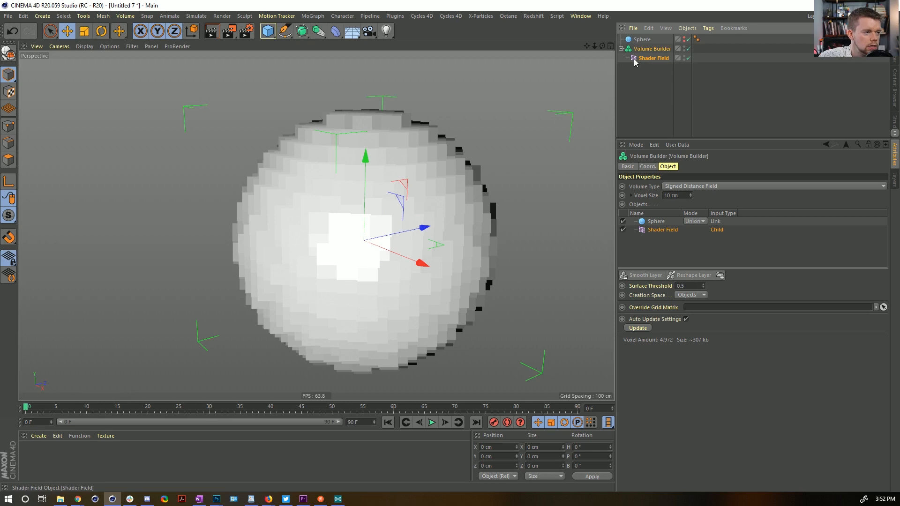
{"action": "left_click_drag", "start_coordinate": [442, 158], "coordinate": [538, 122], "text": "alt"}
{"action": "left_click", "coordinate": [653, 57]}
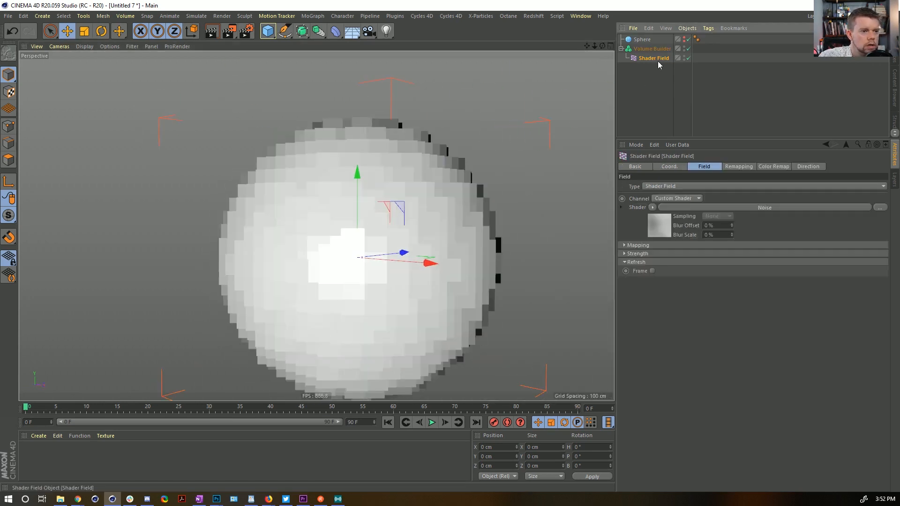
Step: Reorder the Volume Builder's Objects list so the Shader Field sits above the Sphere
{"action": "left_click", "coordinate": [651, 49]}
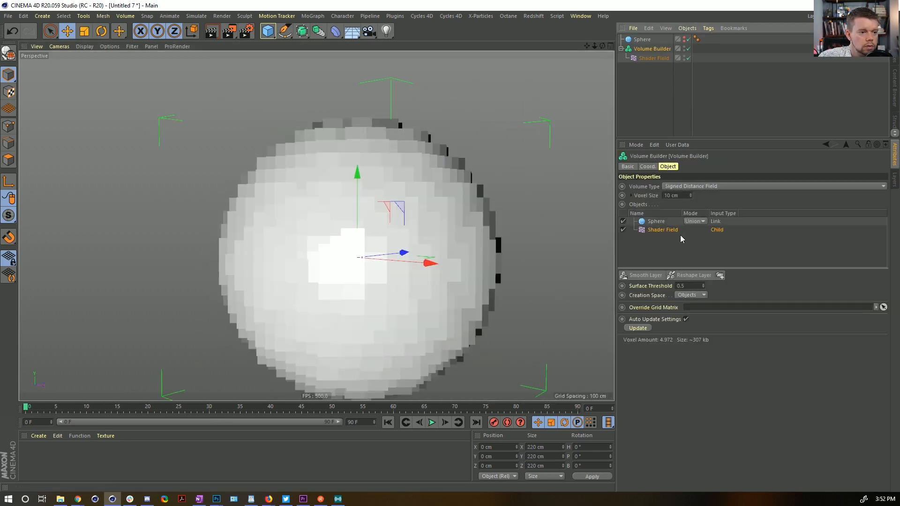
{"action": "mouse_move", "coordinate": [662, 231]}
{"action": "left_mouse_down"}
{"action": "mouse_move", "coordinate": [662, 221]}
{"action": "mouse_move", "coordinate": [674, 229]}
{"action": "left_mouse_up"}
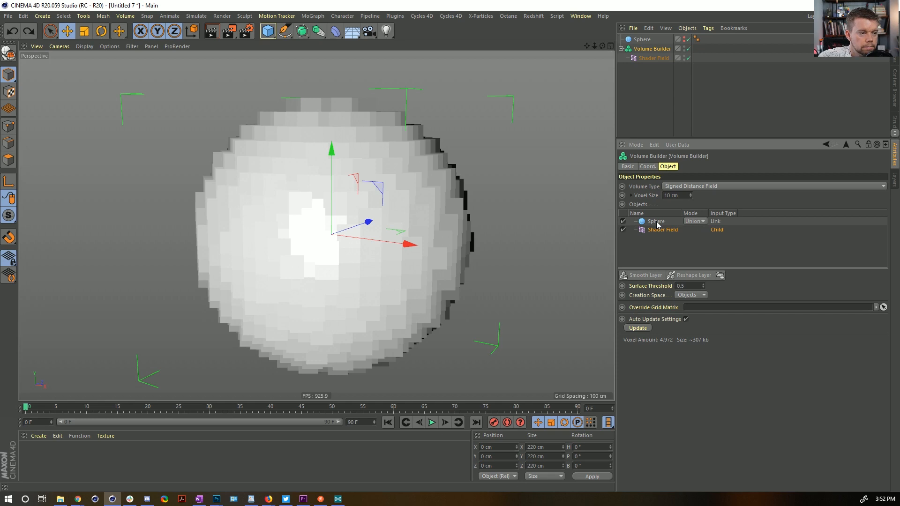
{"action": "left_click_drag", "start_coordinate": [658, 225], "coordinate": [655, 228]}
Step: Try the Subtract mode for the Shader Field in the Volume Builder, and undo it
{"action": "left_click", "coordinate": [696, 222]}
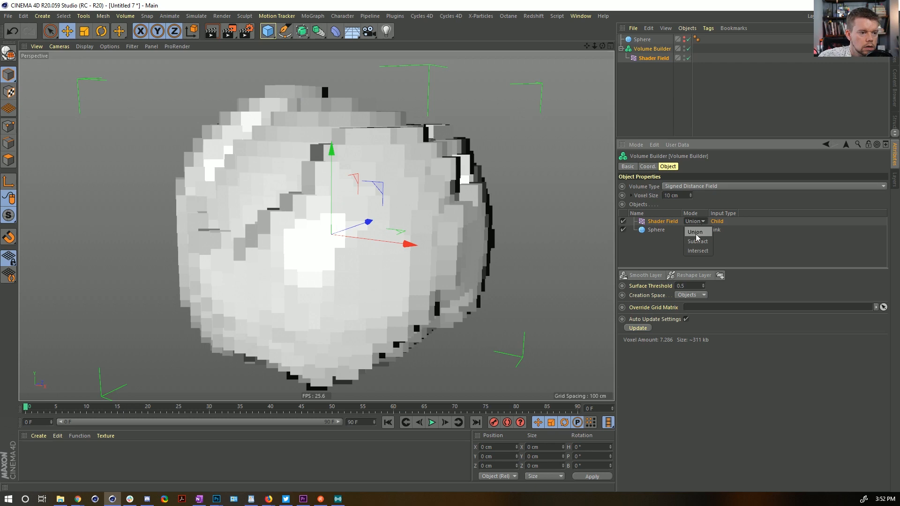
{"action": "left_click", "coordinate": [698, 242]}
{"action": "mouse_move", "coordinate": [323, 194]}
{"action": "left_mouse_down", "text": "alt"}
{"action": "mouse_move", "coordinate": [371, 181]}
{"action": "mouse_move", "coordinate": [322, 187]}
{"action": "left_mouse_up", "text": "alt"}
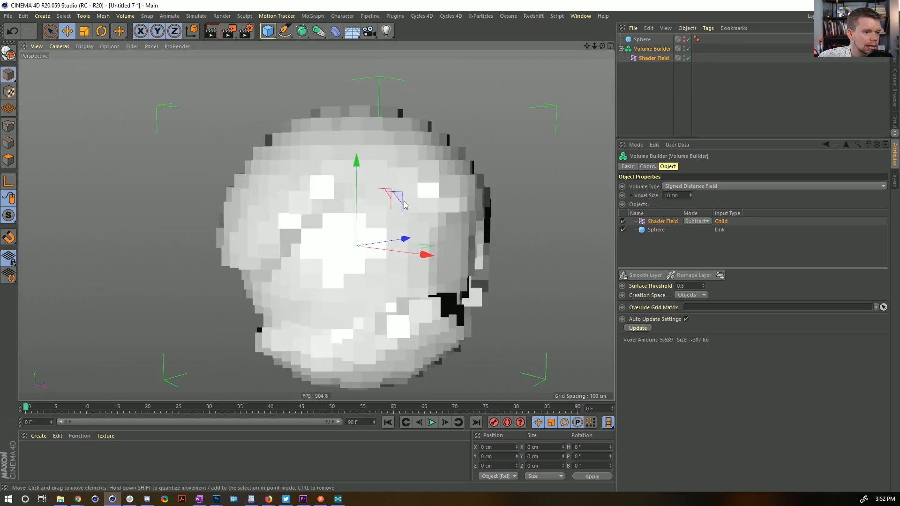
{"action": "key", "text": "ctrl+z"}
Step: Set the Shader Field's mode to Intersect so the noise cuts the Sphere volume
{"action": "left_click", "coordinate": [698, 222]}
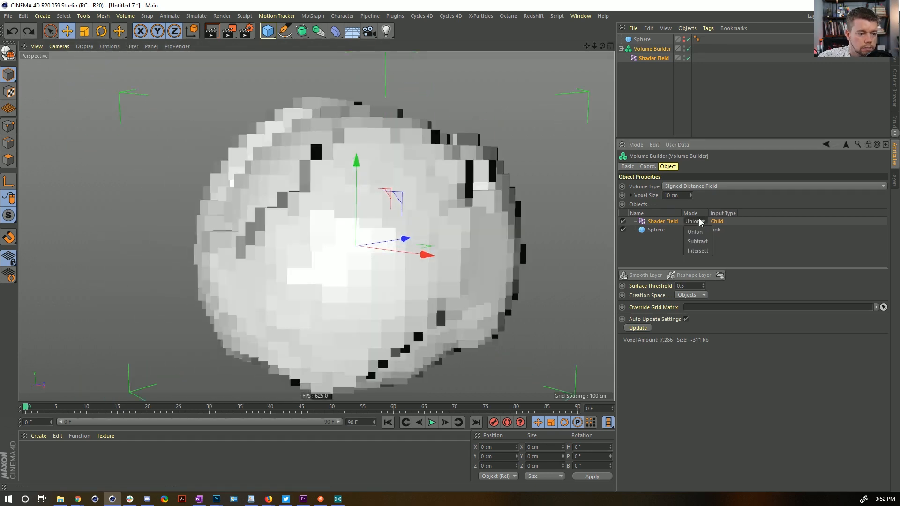
{"action": "left_click", "coordinate": [698, 250]}
{"action": "left_click_drag", "start_coordinate": [442, 211], "coordinate": [539, 253], "text": "alt"}
Step: Enable Perfect Primitive for the Sphere entry in the Volume Builder
{"action": "left_click", "coordinate": [656, 229]}
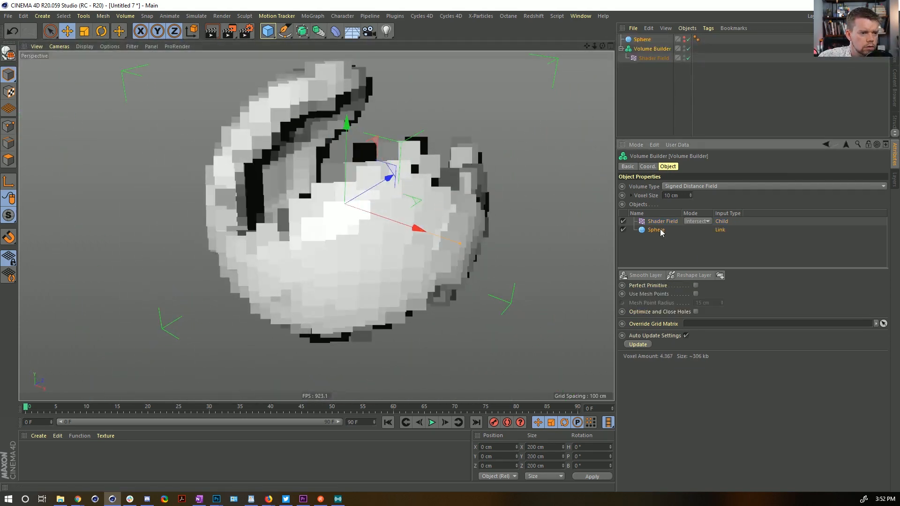
{"action": "left_click", "coordinate": [695, 312]}
{"action": "left_click", "coordinate": [698, 286]}
{"action": "left_click_drag", "start_coordinate": [436, 216], "coordinate": [357, 180], "text": "alt"}
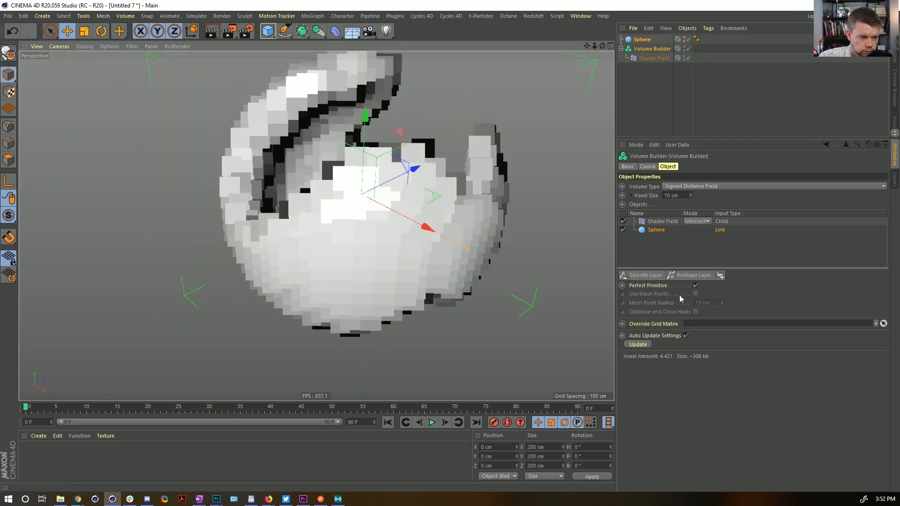
{"action": "mouse_move", "coordinate": [553, 201]}
{"action": "left_mouse_down", "text": "alt"}
{"action": "mouse_move", "coordinate": [505, 180]}
{"action": "mouse_move", "coordinate": [402, 191]}
{"action": "mouse_move", "coordinate": [541, 173]}
{"action": "mouse_move", "coordinate": [400, 198]}
{"action": "mouse_move", "coordinate": [539, 201]}
{"action": "left_mouse_up", "text": "alt"}
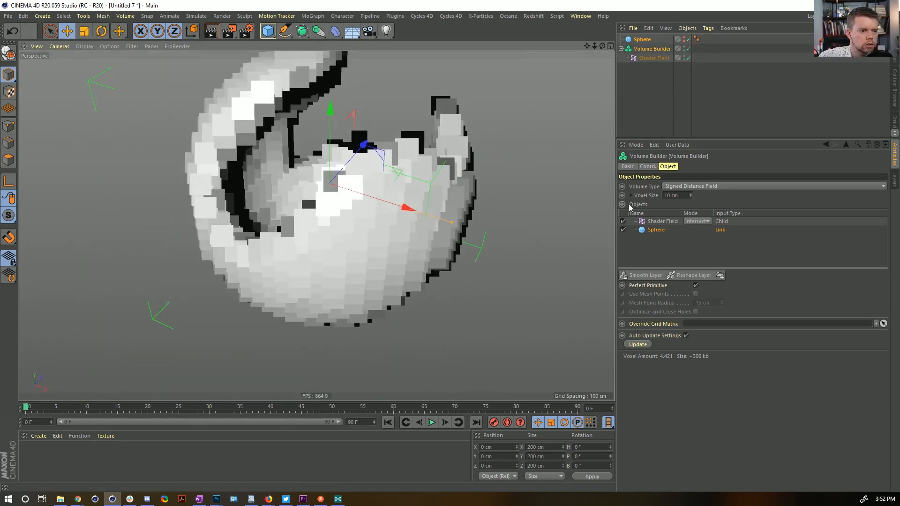
Step: Switch the Volume Builder's Volume Type to Fog and review the Shader Field's available blend modes
{"action": "left_click", "coordinate": [684, 186]}
{"action": "left_click", "coordinate": [685, 205]}
{"action": "left_click_drag", "start_coordinate": [406, 173], "coordinate": [454, 226], "text": "alt"}
{"action": "left_click", "coordinate": [667, 222]}
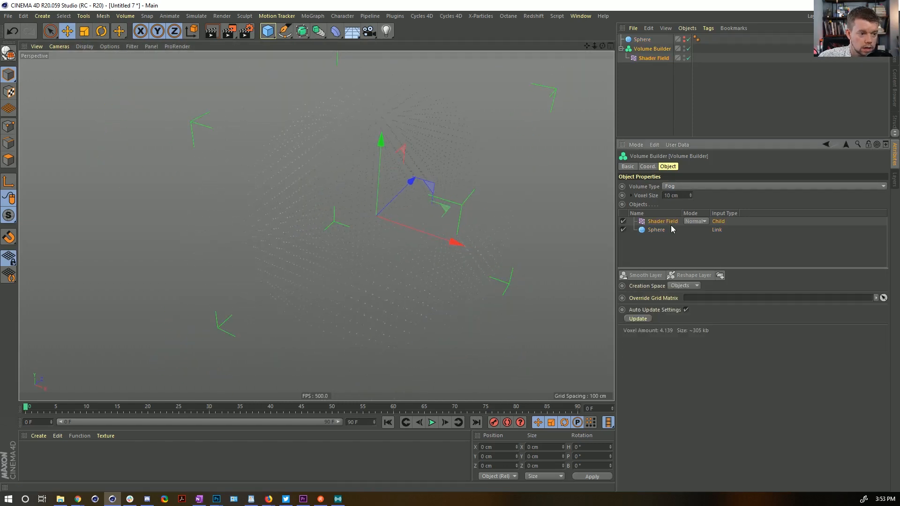
{"action": "left_click", "coordinate": [694, 221]}
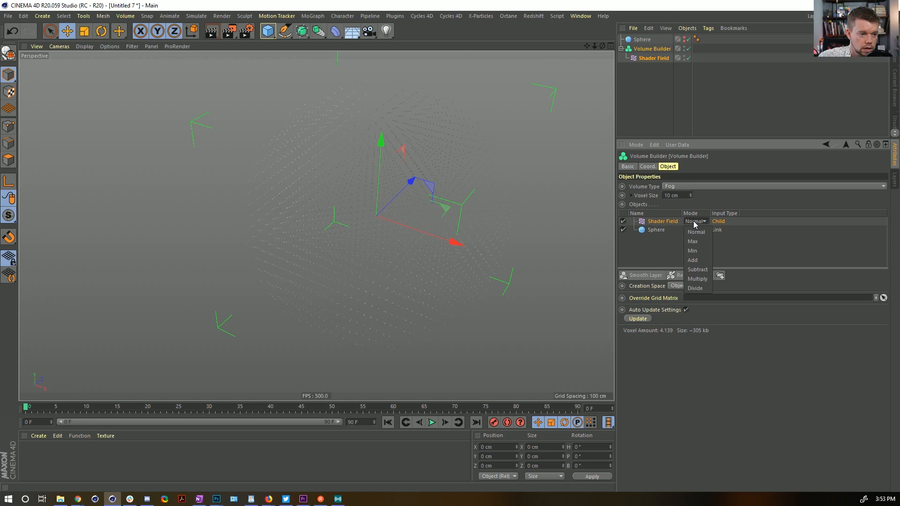
{"action": "left_click", "coordinate": [708, 200]}
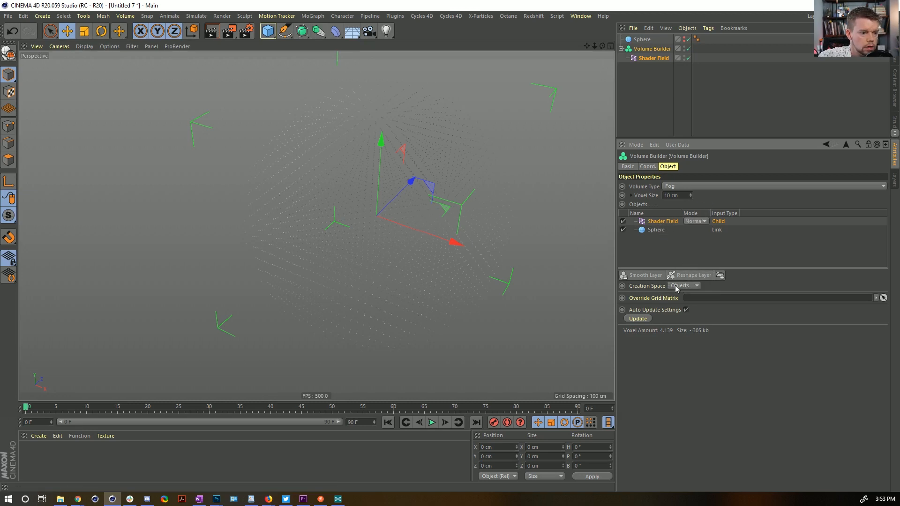
Step: Add a second Volume Builder and place the existing Fog Volume Builder inside it as a child
{"action": "left_click", "coordinate": [302, 31]}
{"action": "left_click", "coordinate": [318, 31]}
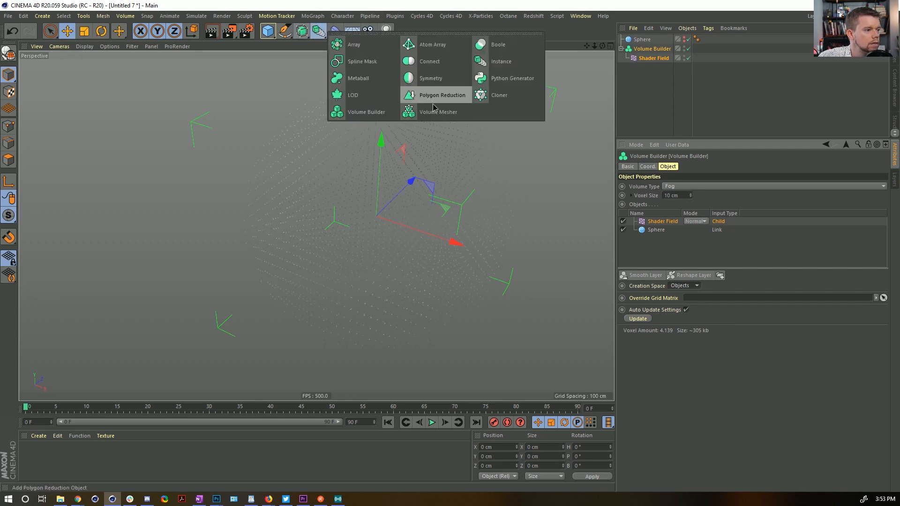
{"action": "left_click", "coordinate": [368, 112]}
{"action": "left_click_drag", "start_coordinate": [640, 60], "coordinate": [650, 39]}
{"action": "left_click_drag", "start_coordinate": [650, 39], "coordinate": [649, 99]}
{"action": "mouse_move", "coordinate": [358, 192]}
{"action": "left_mouse_down", "text": "alt"}
{"action": "mouse_move", "coordinate": [402, 245]}
{"action": "mouse_move", "coordinate": [376, 261]}
{"action": "mouse_move", "coordinate": [356, 193]}
{"action": "mouse_move", "coordinate": [371, 221]}
{"action": "mouse_move", "coordinate": [347, 190]}
{"action": "left_mouse_up", "text": "alt"}
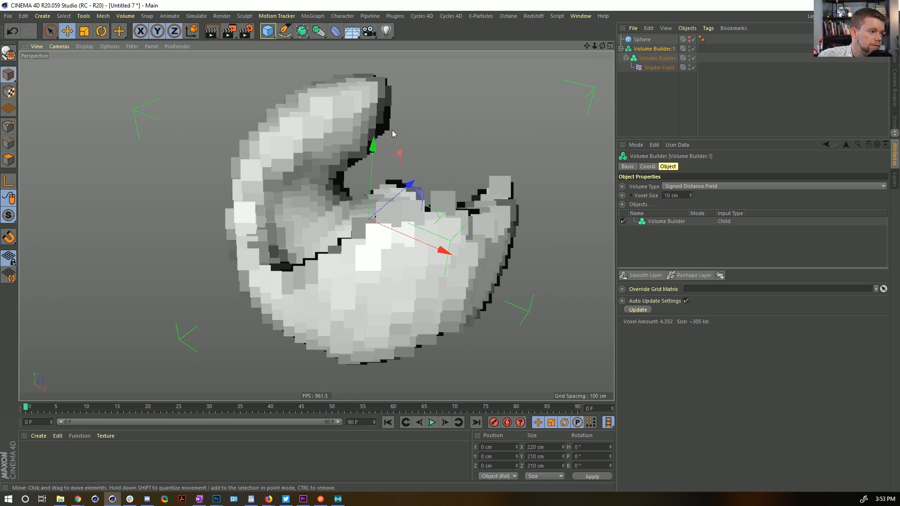
{"action": "mouse_move", "coordinate": [334, 102]}
{"action": "left_mouse_down", "text": "alt"}
{"action": "mouse_move", "coordinate": [366, 181]}
{"action": "mouse_move", "coordinate": [327, 109]}
{"action": "left_mouse_up", "text": "alt"}
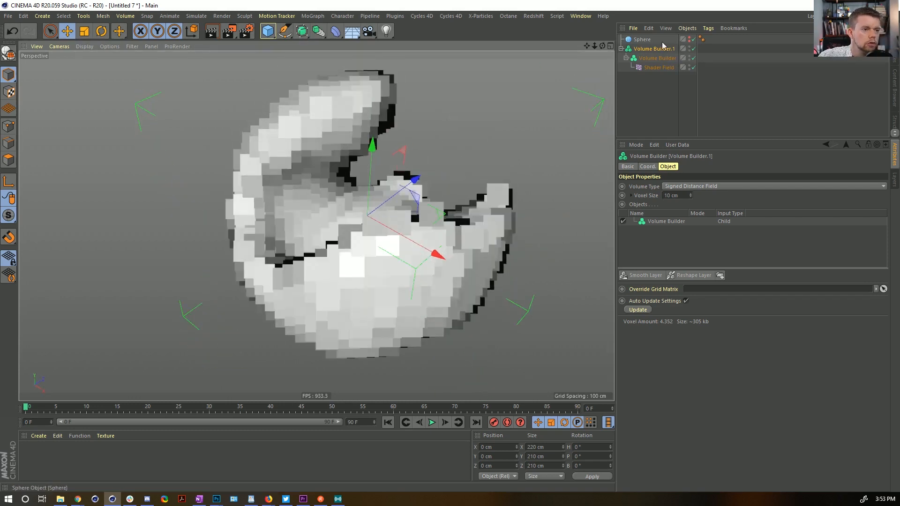
Step: Undo the nesting of the two Volume Builders and remove the second, empty Volume Builder
{"action": "left_click", "coordinate": [652, 59]}
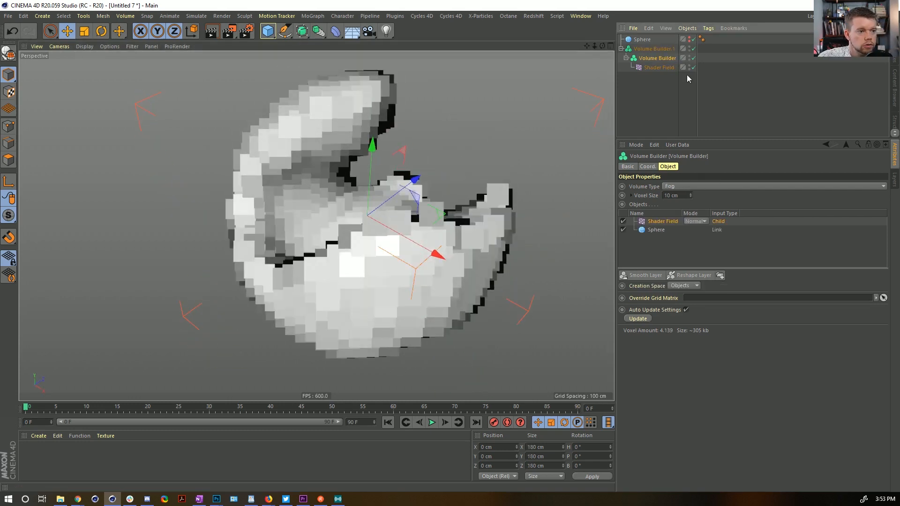
{"action": "key", "text": "ctrl+z"}
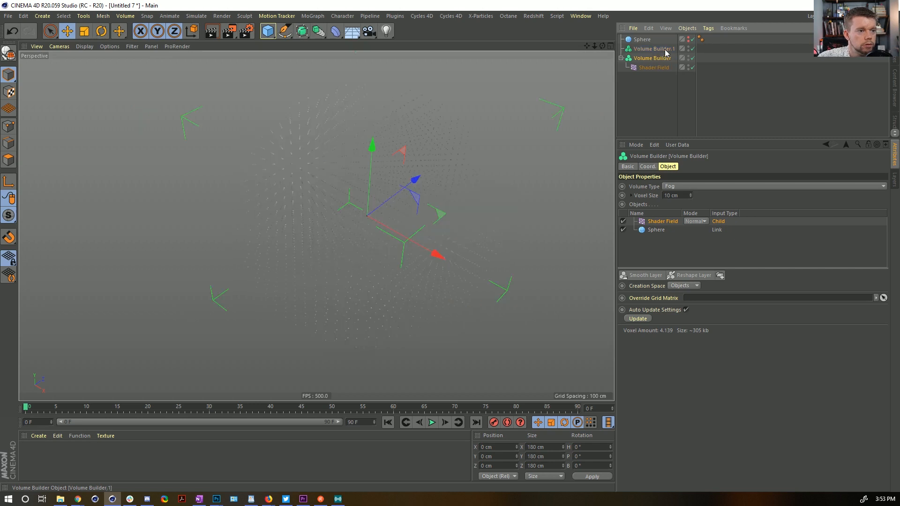
{"action": "left_click", "coordinate": [313, 16]}
{"action": "left_click", "coordinate": [372, 4]}
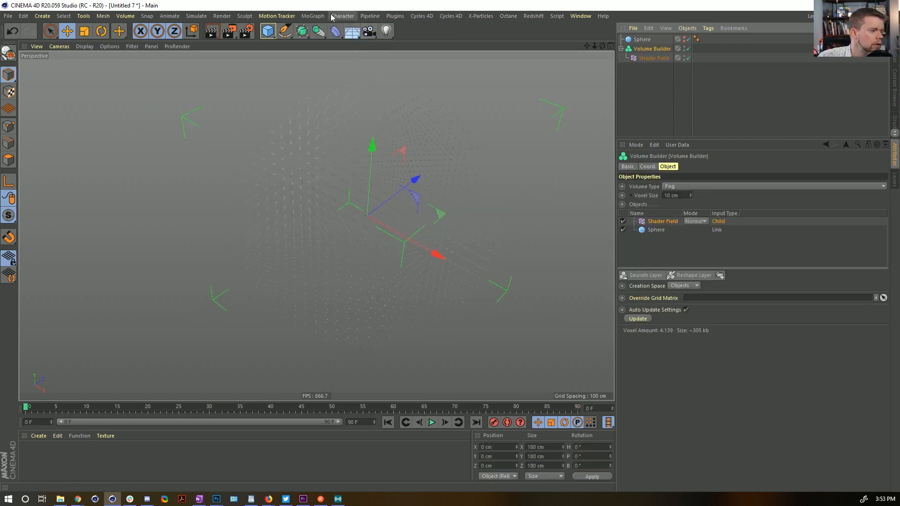
Step: Add a Volume Mesher and place the Fog Volume Builder with its Shader Field inside it as a child
{"action": "left_click", "coordinate": [313, 16]}
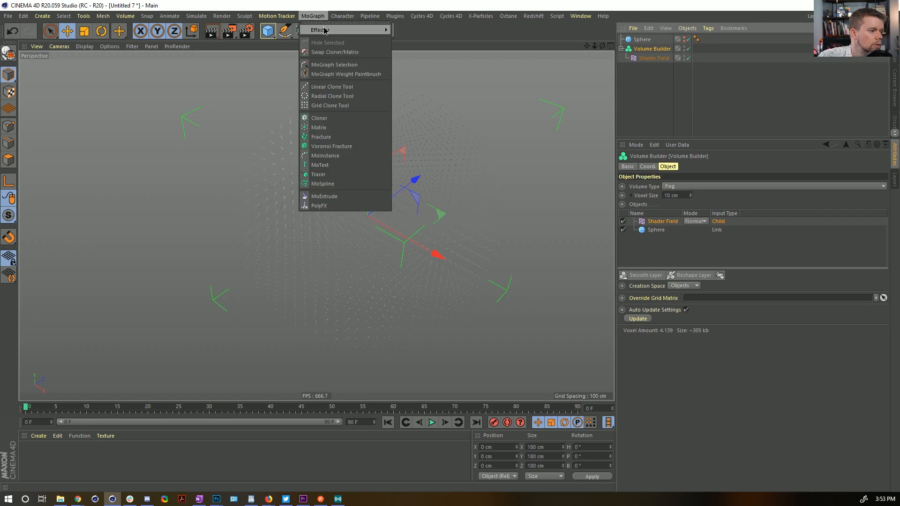
{"action": "left_click", "coordinate": [337, 3]}
{"action": "left_click", "coordinate": [322, 36]}
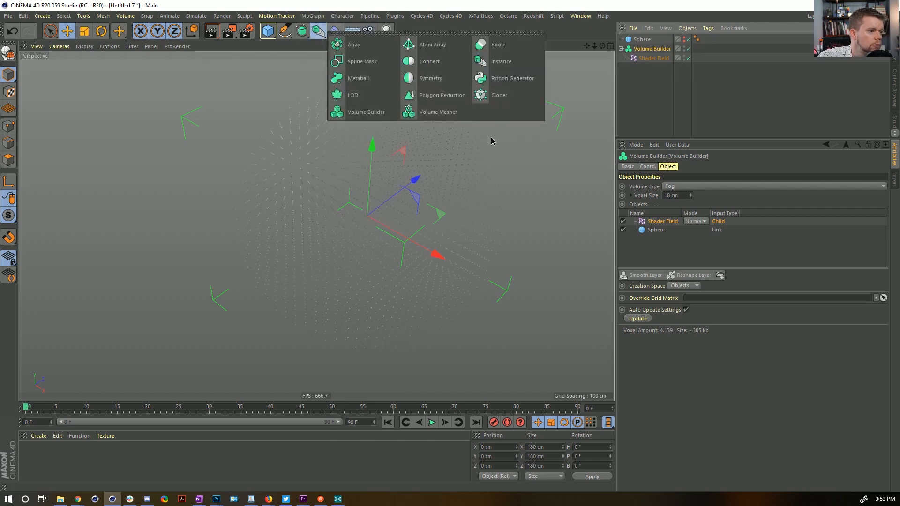
{"action": "left_click", "coordinate": [448, 116]}
{"action": "left_click_drag", "start_coordinate": [648, 58], "coordinate": [653, 39]}
{"action": "left_click_drag", "start_coordinate": [449, 168], "coordinate": [473, 122], "text": "alt"}
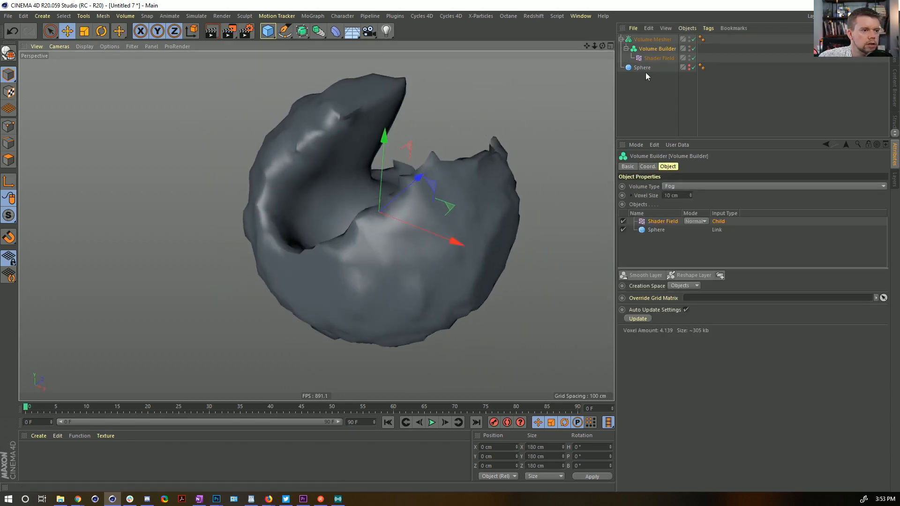
Step: Set the Volume Builder's Voxel Size to 5 cm
{"action": "double_click", "coordinate": [680, 197]}
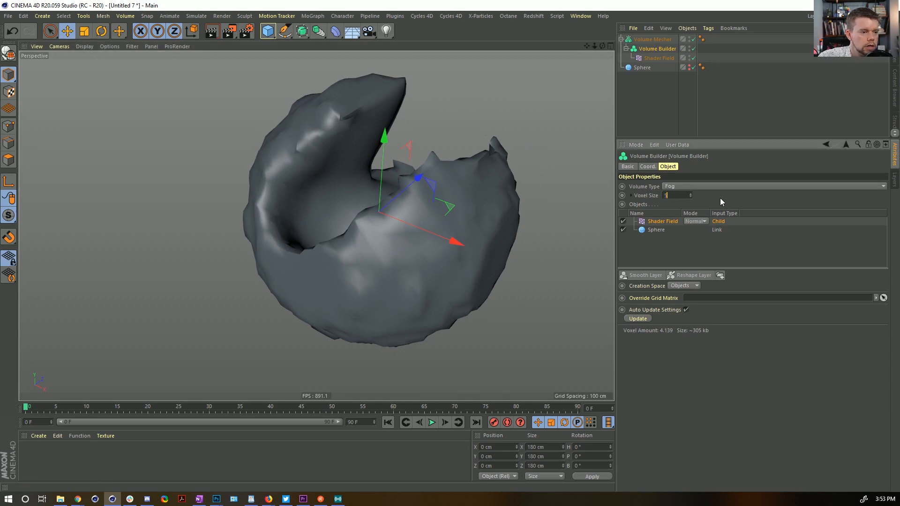
{"action": "type", "text": "5"}
{"action": "key", "text": "Return"}
{"action": "mouse_move", "coordinate": [419, 213]}
{"action": "left_mouse_down", "text": "alt"}
{"action": "mouse_move", "coordinate": [488, 189]}
{"action": "mouse_move", "coordinate": [429, 209]}
{"action": "left_mouse_up", "text": "alt"}
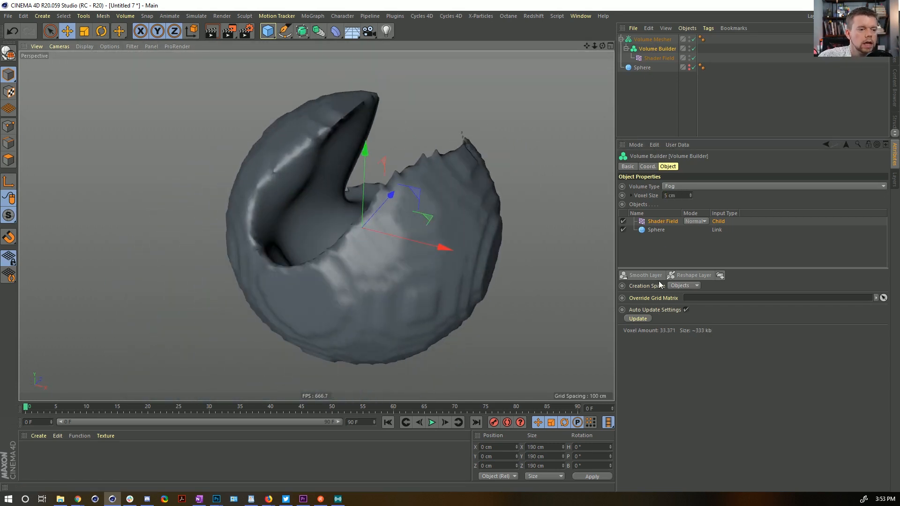
Step: Add a Smooth Layer on top of the Volume Builder's object list and reduce its Strength to 32 %
{"action": "left_click", "coordinate": [639, 276]}
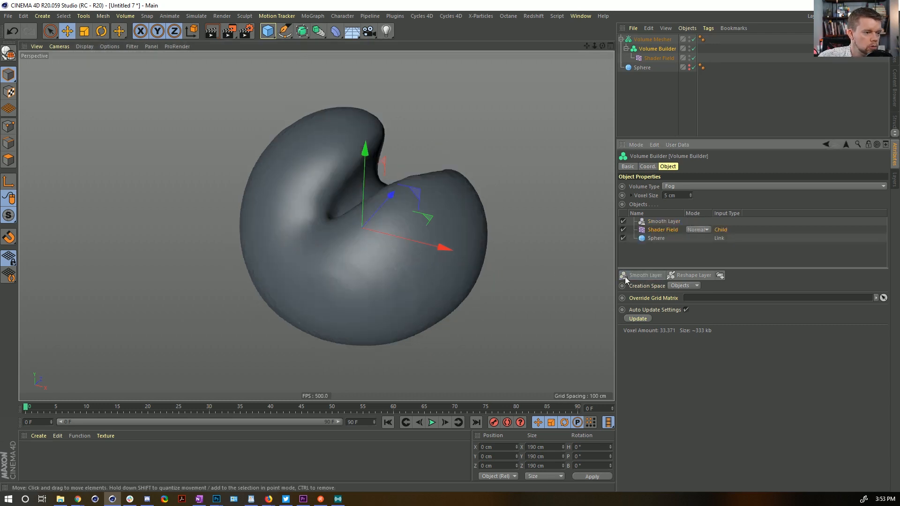
{"action": "left_click_drag", "start_coordinate": [668, 238], "coordinate": [665, 231]}
{"action": "left_click", "coordinate": [659, 223]}
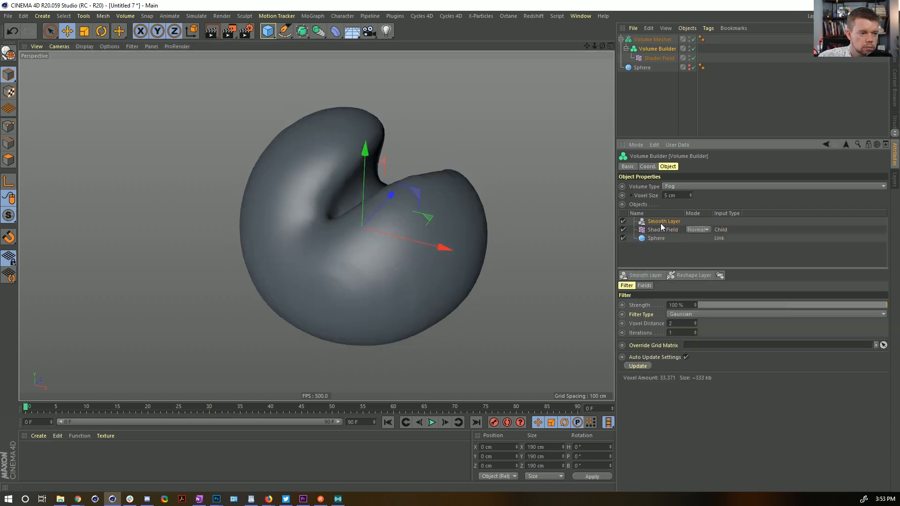
{"action": "mouse_move", "coordinate": [718, 308]}
{"action": "left_mouse_down"}
{"action": "mouse_move", "coordinate": [790, 307]}
{"action": "mouse_move", "coordinate": [713, 311]}
{"action": "mouse_move", "coordinate": [768, 314]}
{"action": "mouse_move", "coordinate": [759, 315]}
{"action": "left_mouse_up"}
{"action": "mouse_move", "coordinate": [350, 189]}
{"action": "left_mouse_down", "text": "alt"}
{"action": "mouse_move", "coordinate": [497, 175]}
{"action": "mouse_move", "coordinate": [365, 188]}
{"action": "mouse_move", "coordinate": [365, 201]}
{"action": "mouse_move", "coordinate": [359, 196]}
{"action": "left_mouse_up", "text": "alt"}
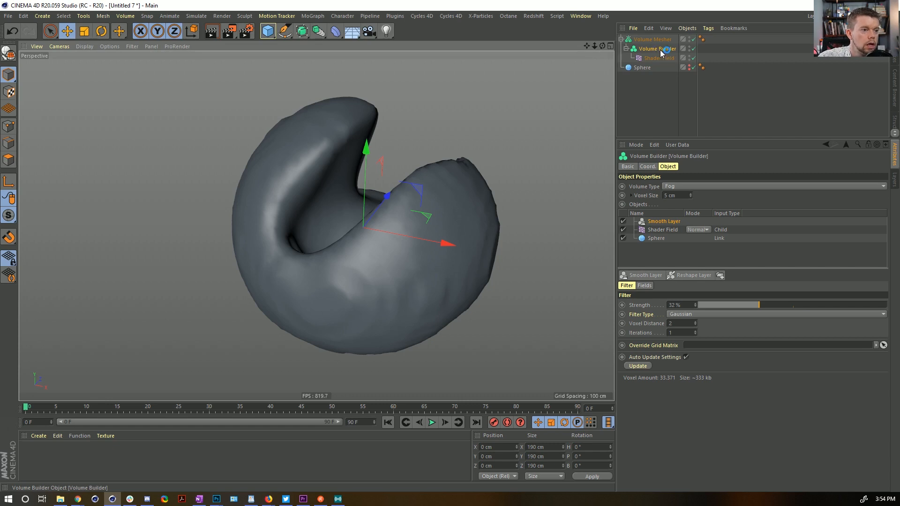
Step: Duplicate the Volume Builder with its Shader Field inside the Volume Mesher
{"action": "left_click_drag", "start_coordinate": [660, 50], "coordinate": [666, 44], "text": "ctrl"}
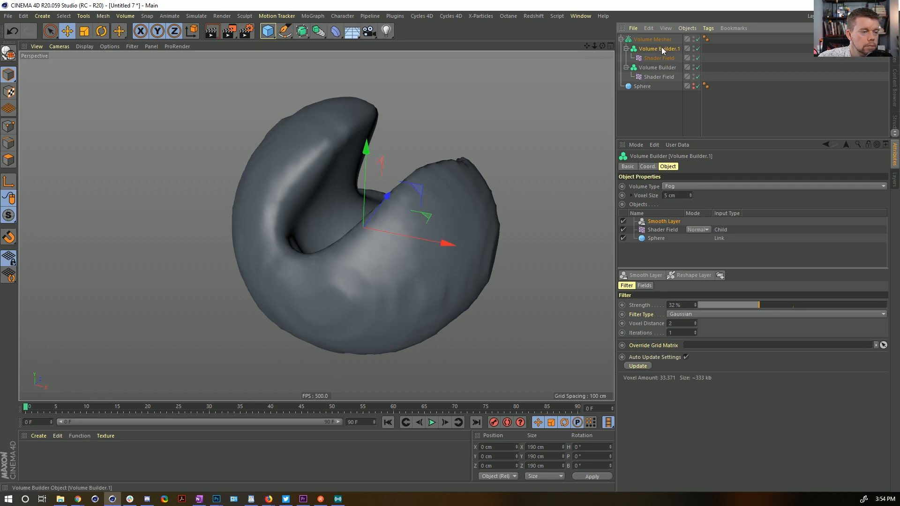
{"action": "key", "text": "Delete"}
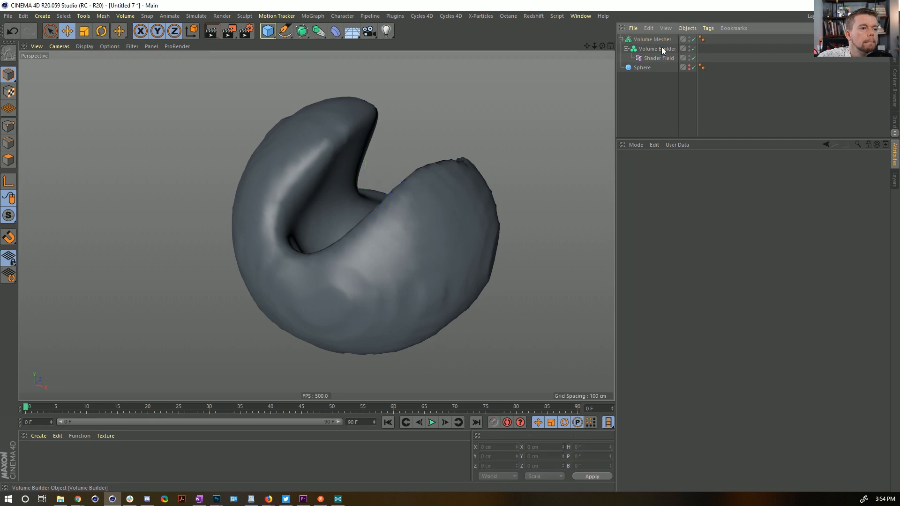
{"action": "key", "text": "ctrl+z"}
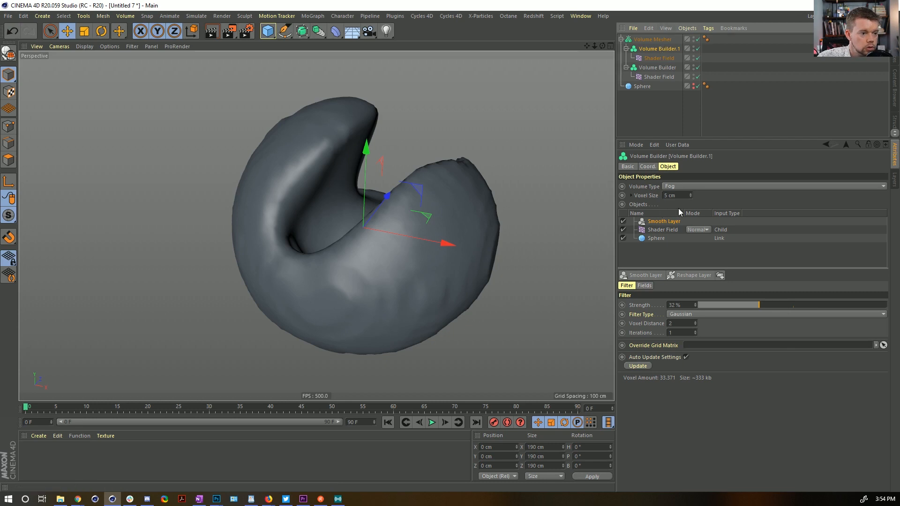
Step: Examine the remapping and field mapping settings of the duplicated Volume Builder's Shader Field
{"action": "left_click", "coordinate": [658, 58]}
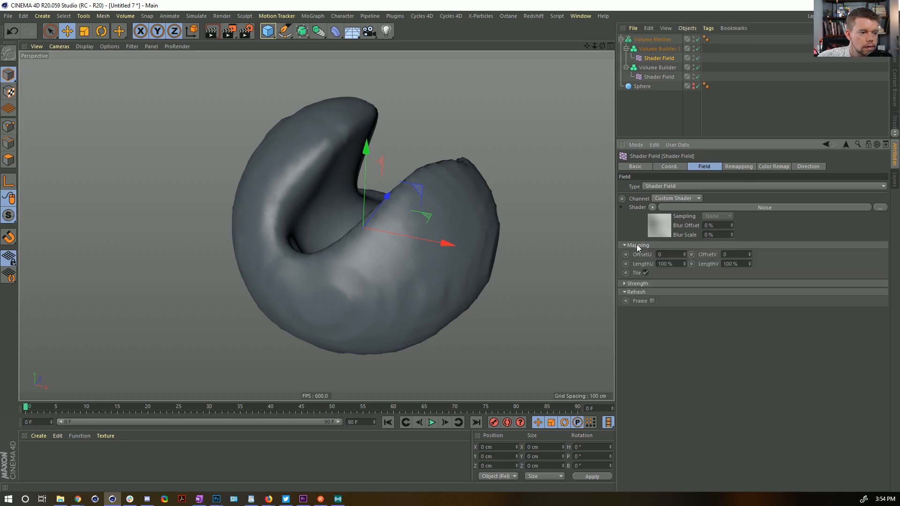
{"action": "left_click", "coordinate": [739, 167]}
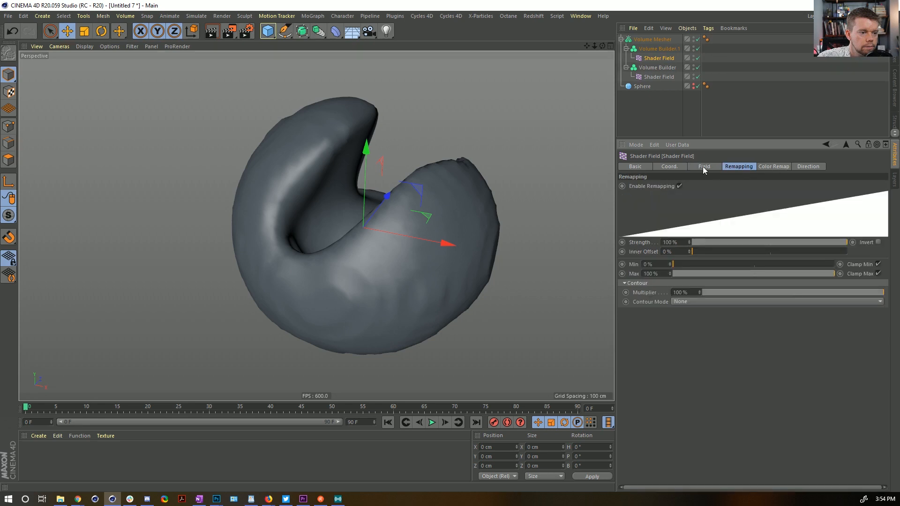
{"action": "left_click", "coordinate": [704, 168]}
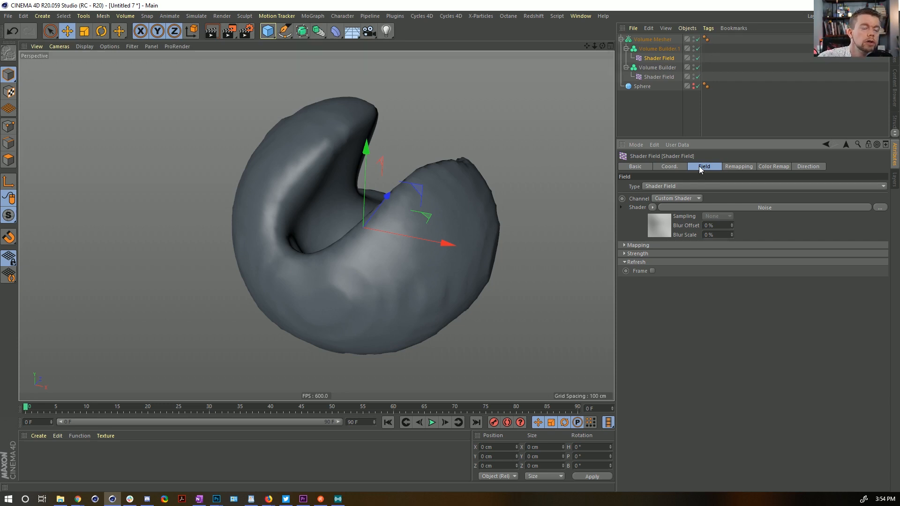
{"action": "left_click", "coordinate": [645, 246]}
{"action": "left_click", "coordinate": [650, 245]}
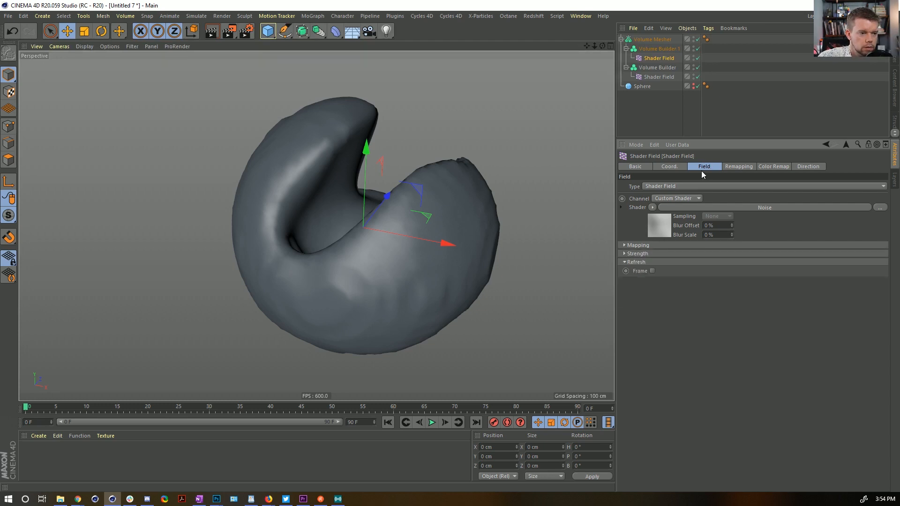
Step: Try the Multiply mode for the Shader Field in the duplicated Volume Builder and undo it
{"action": "left_click", "coordinate": [666, 49]}
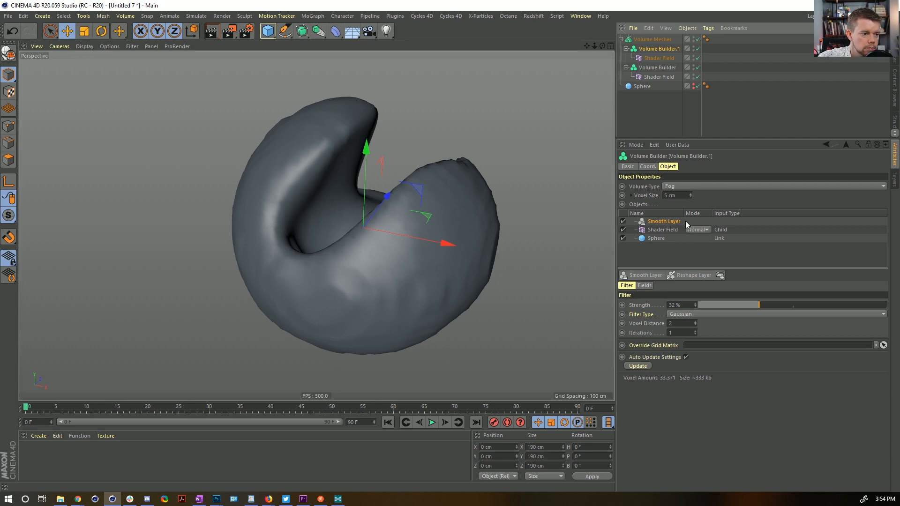
{"action": "left_click", "coordinate": [701, 229]}
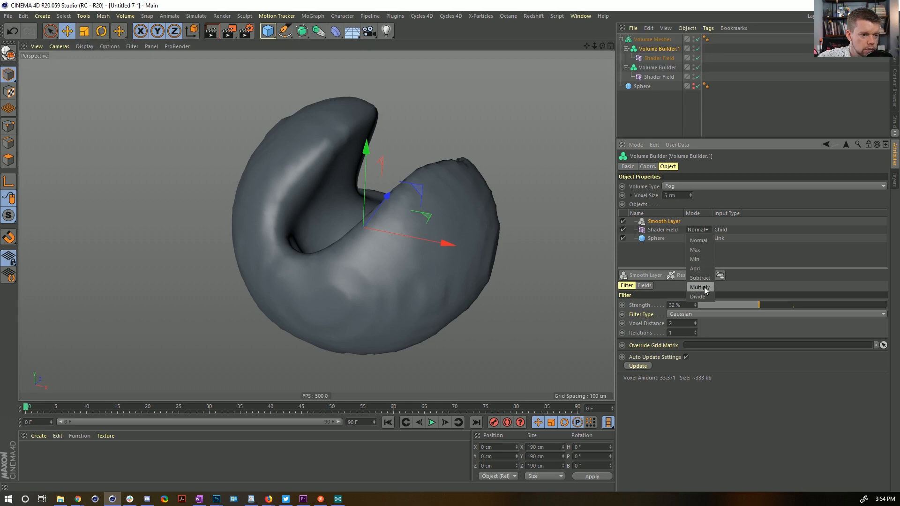
{"action": "left_click", "coordinate": [699, 287]}
{"action": "key", "text": "ctrl+z"}
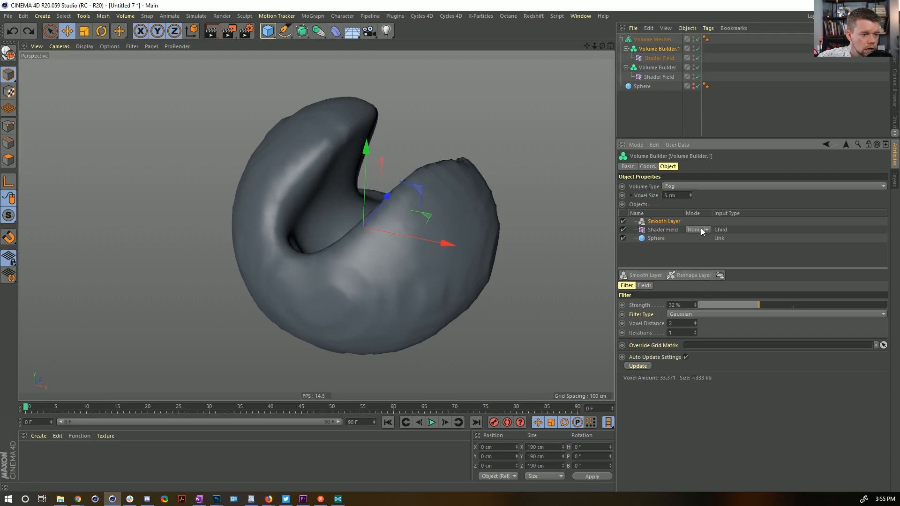
{"action": "left_click", "coordinate": [700, 230]}
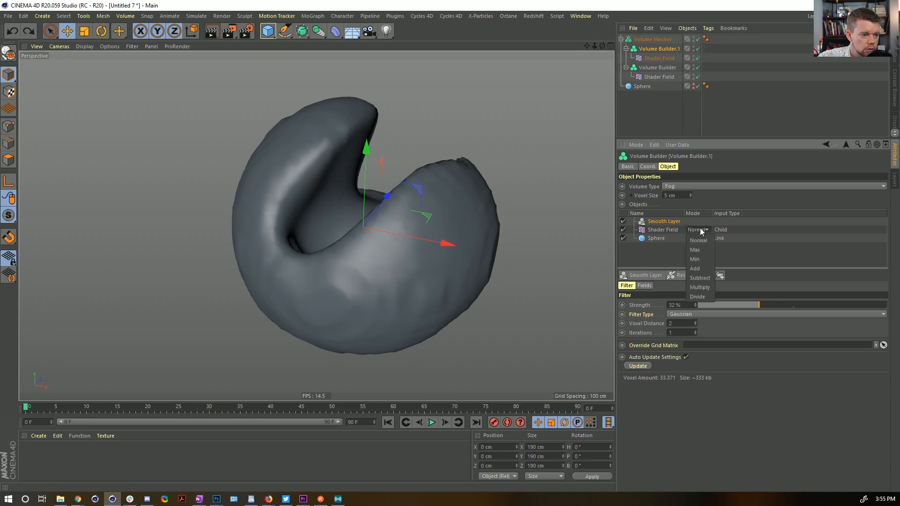
{"action": "left_click", "coordinate": [702, 286]}
{"action": "key", "text": "ctrl+z"}
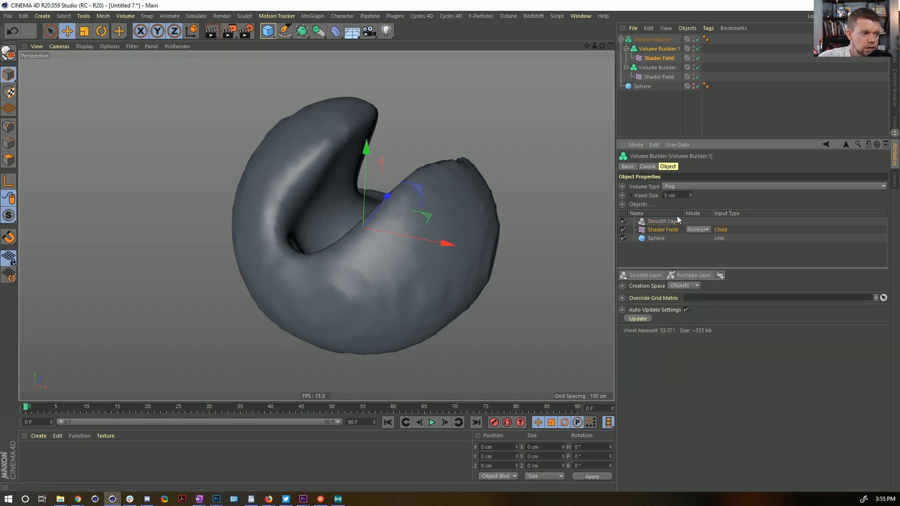
Step: In the duplicated Shader Field's Noise shader, set Low Clip to 51 % and High Clip to 0 %
{"action": "left_click", "coordinate": [658, 58]}
{"action": "left_click", "coordinate": [661, 230]}
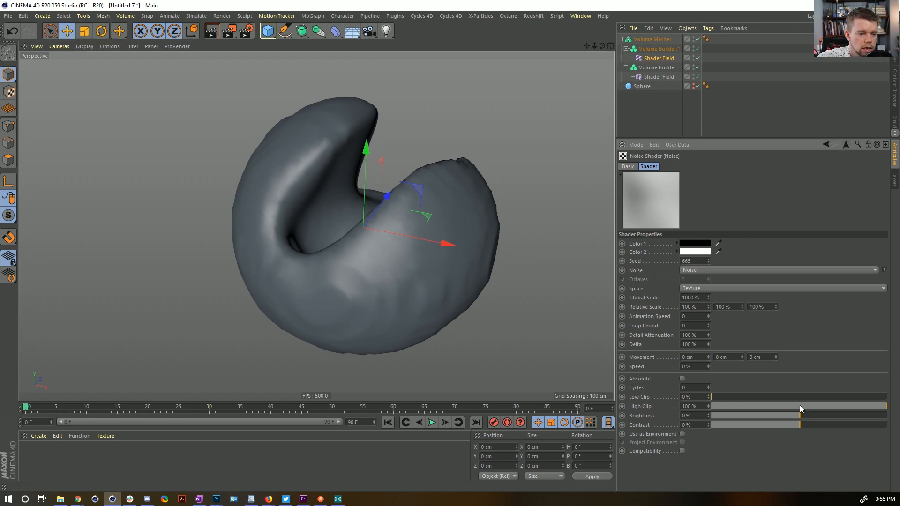
{"action": "mouse_move", "coordinate": [800, 406]}
{"action": "left_mouse_down"}
{"action": "mouse_move", "coordinate": [708, 406]}
{"action": "mouse_move", "coordinate": [888, 396]}
{"action": "mouse_move", "coordinate": [815, 398]}
{"action": "mouse_move", "coordinate": [797, 409]}
{"action": "left_mouse_up"}
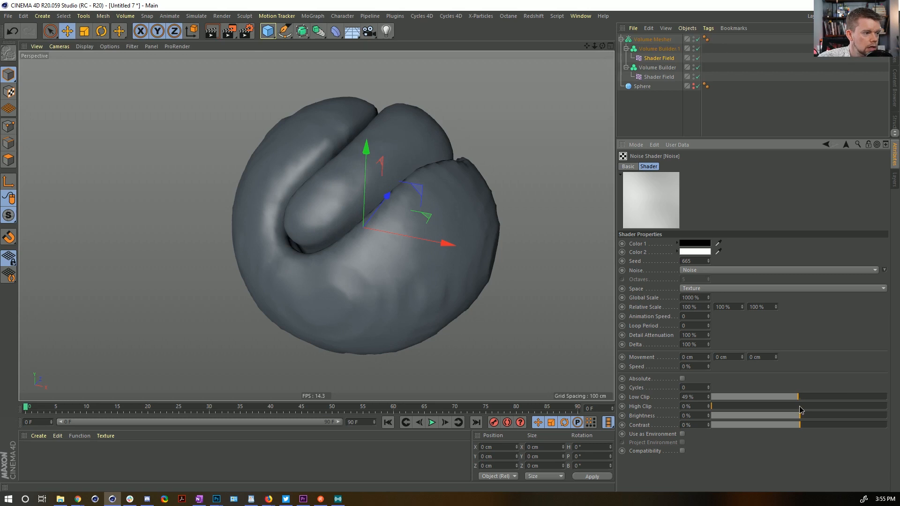
{"action": "left_click_drag", "start_coordinate": [477, 274], "coordinate": [446, 316], "text": "alt"}
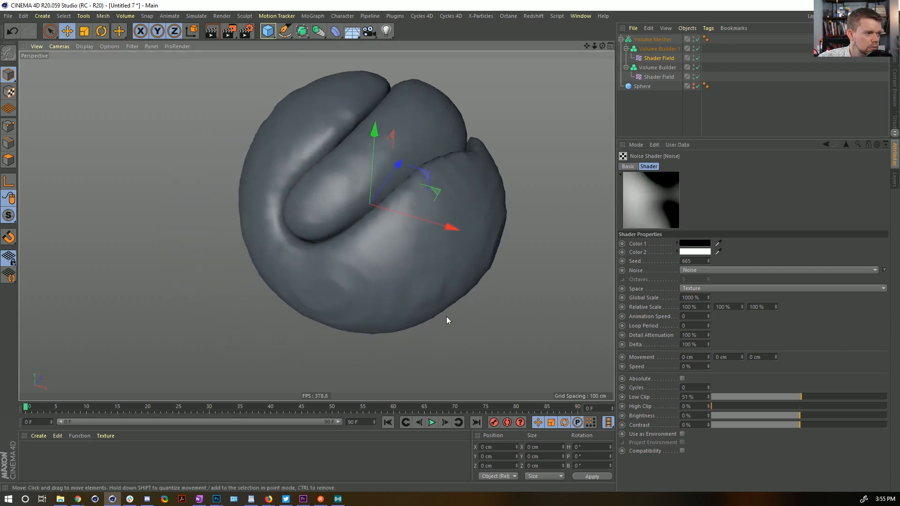
{"action": "left_click_drag", "start_coordinate": [450, 224], "coordinate": [424, 145], "text": "alt"}
Step: Set the noise Animation Speed to 1 for both Shader Fields together and play the animation
{"action": "left_click", "coordinate": [658, 77], "text": "ctrl"}
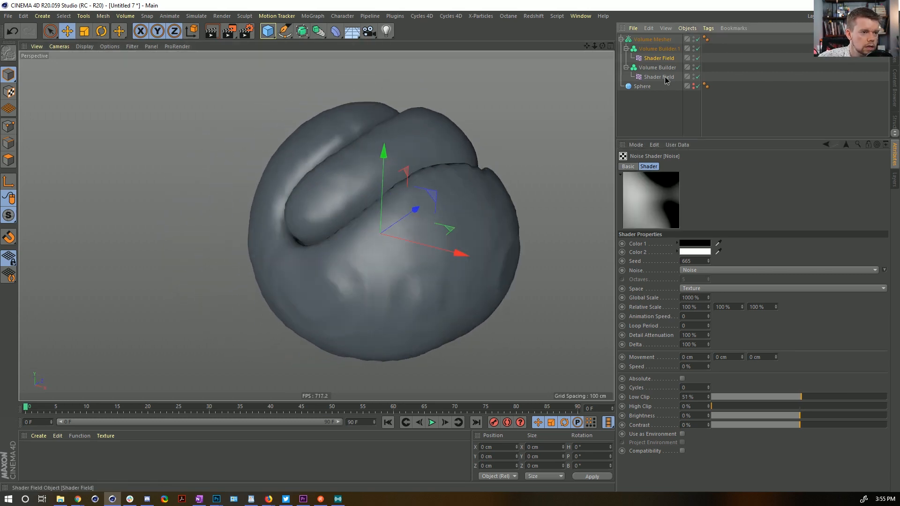
{"action": "left_click", "coordinate": [660, 234]}
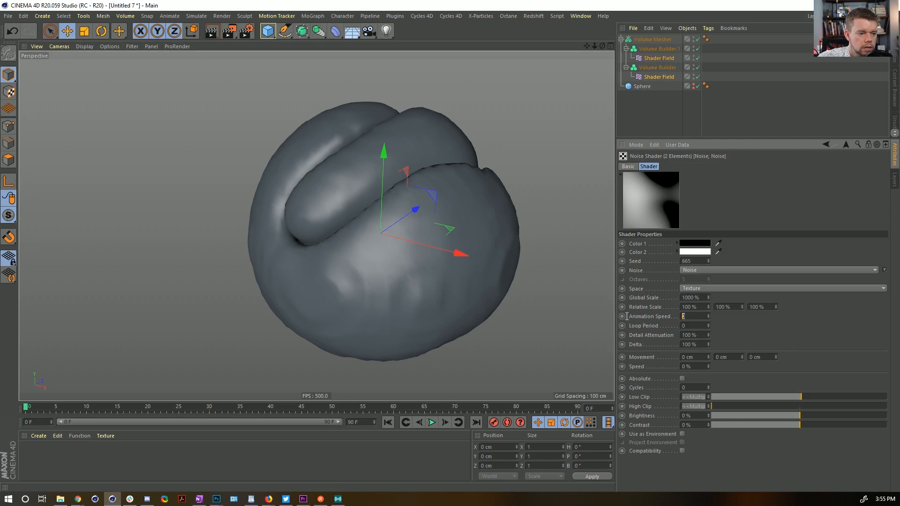
{"action": "type", "text": "11"}
{"action": "key", "text": "Return"}
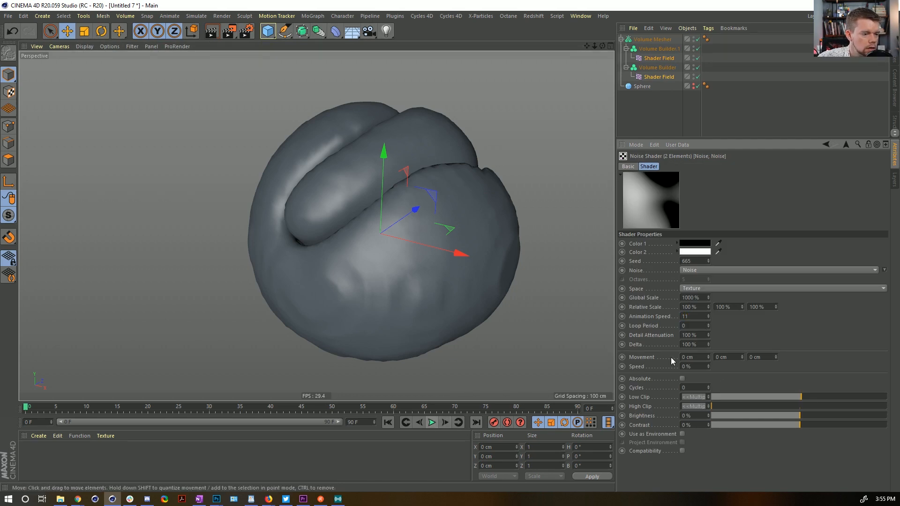
{"action": "key", "text": "Return"}
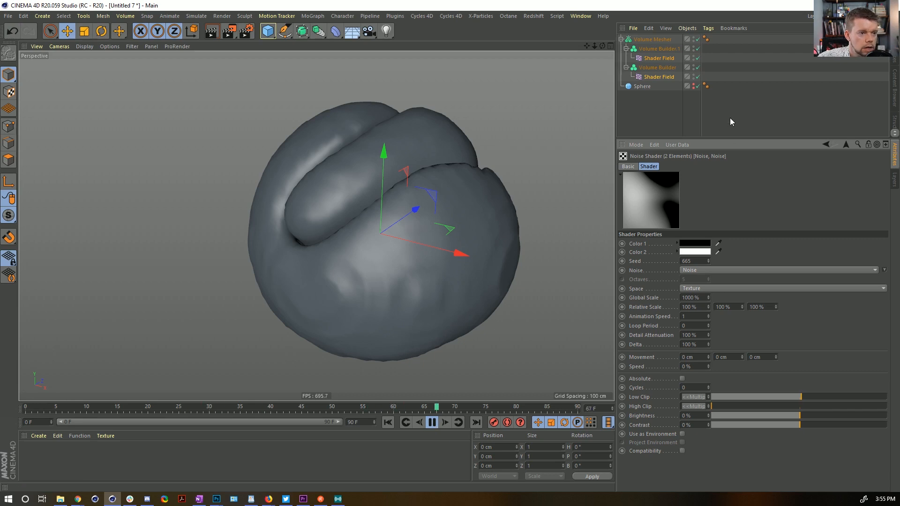
Step: Enable per-frame Refresh for both Shader Fields and inspect the playing blob animation from several angles
{"action": "left_click", "coordinate": [658, 77]}
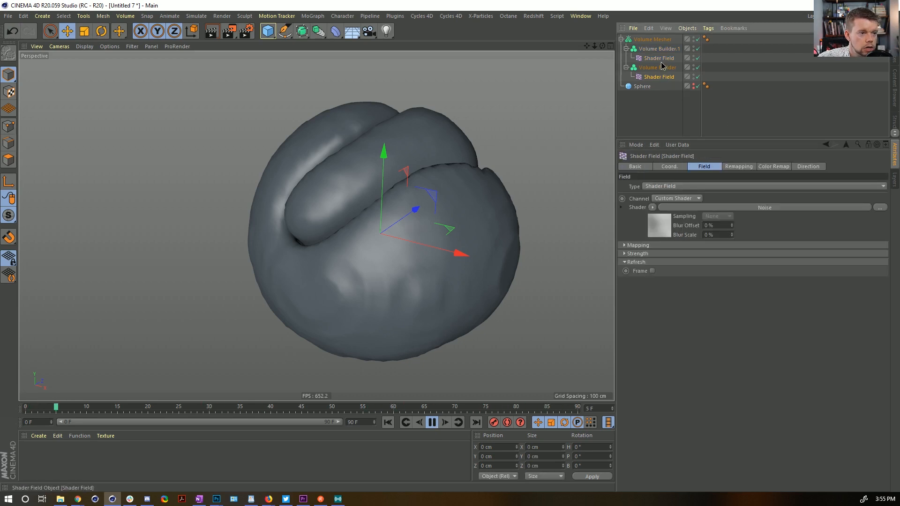
{"action": "left_click", "coordinate": [651, 271]}
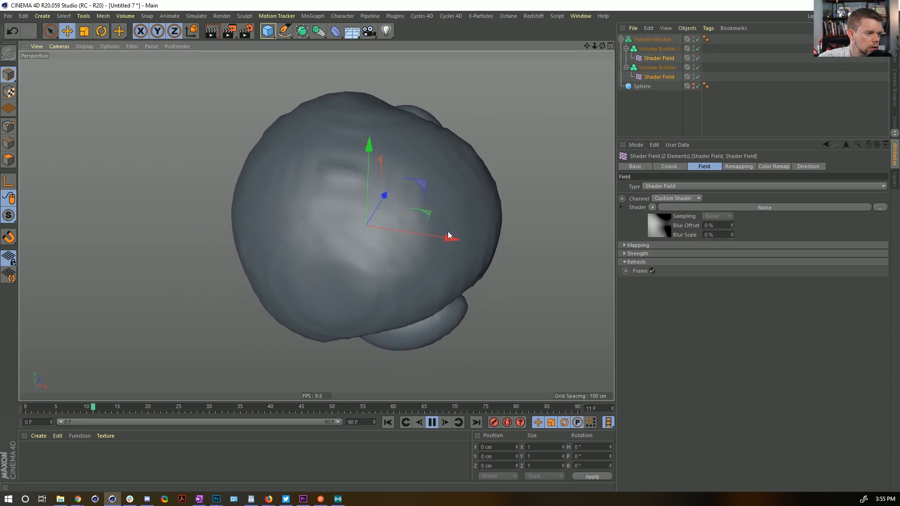
{"action": "left_click_drag", "start_coordinate": [432, 259], "coordinate": [422, 209], "text": "alt"}
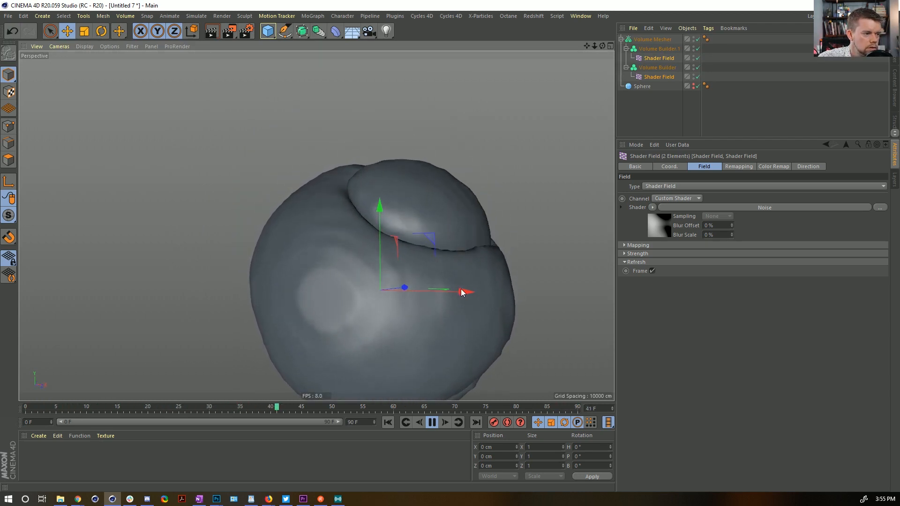
{"action": "left_click_drag", "start_coordinate": [434, 238], "coordinate": [436, 263], "text": "alt"}
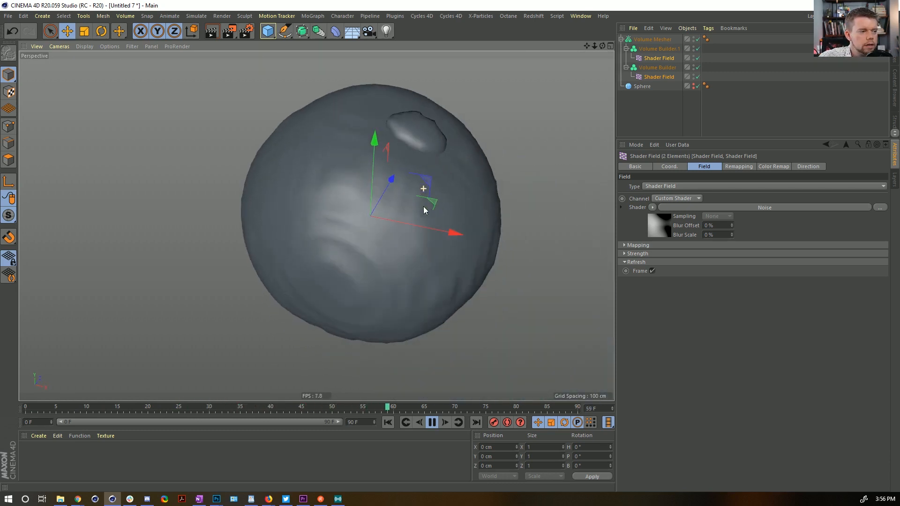
{"action": "left_click_drag", "start_coordinate": [423, 207], "coordinate": [411, 195], "text": "alt"}
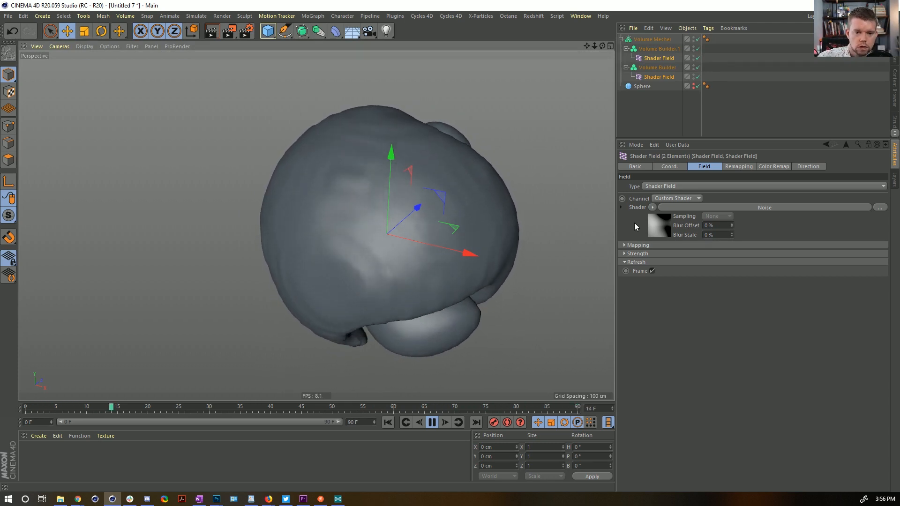
Step: Examine the Volume Builder's object list and both Shader Fields' shader options, coordinates and field settings
{"action": "left_click", "coordinate": [659, 70]}
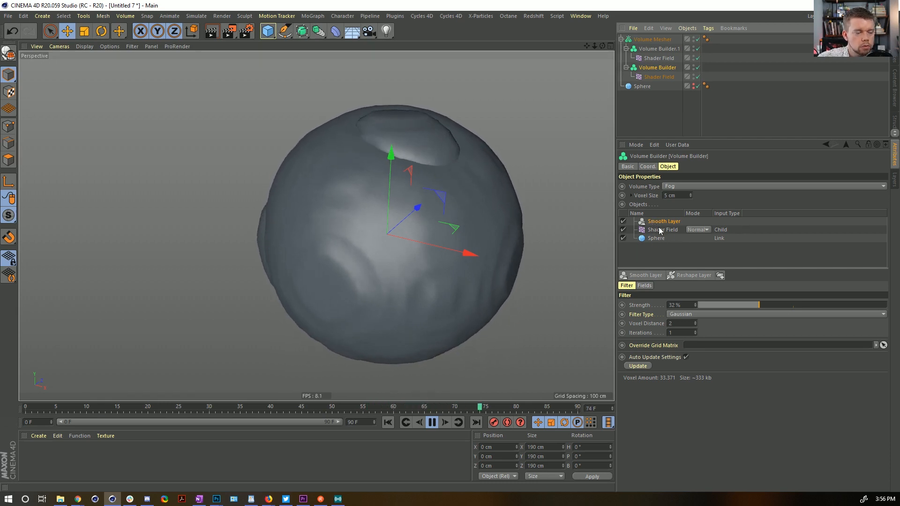
{"action": "left_click", "coordinate": [652, 75]}
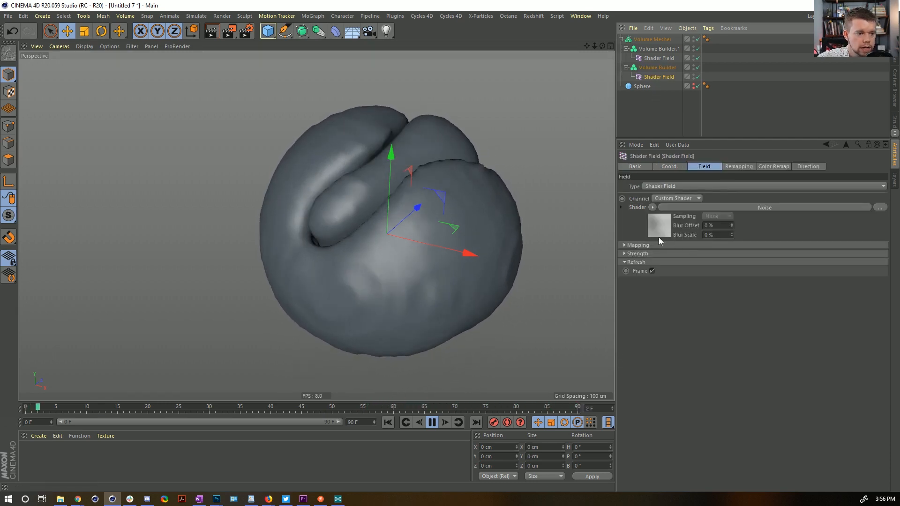
{"action": "left_click", "coordinate": [727, 166]}
{"action": "left_click", "coordinate": [709, 167]}
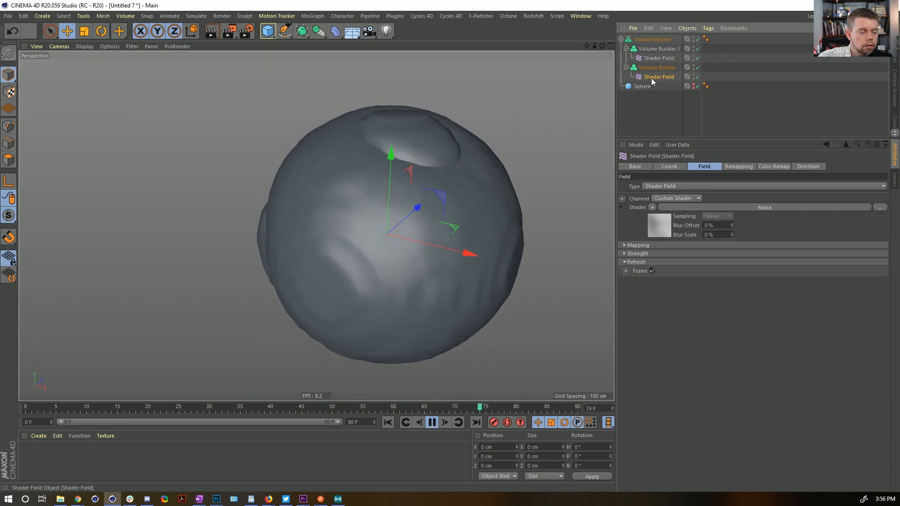
{"action": "left_click", "coordinate": [652, 207]}
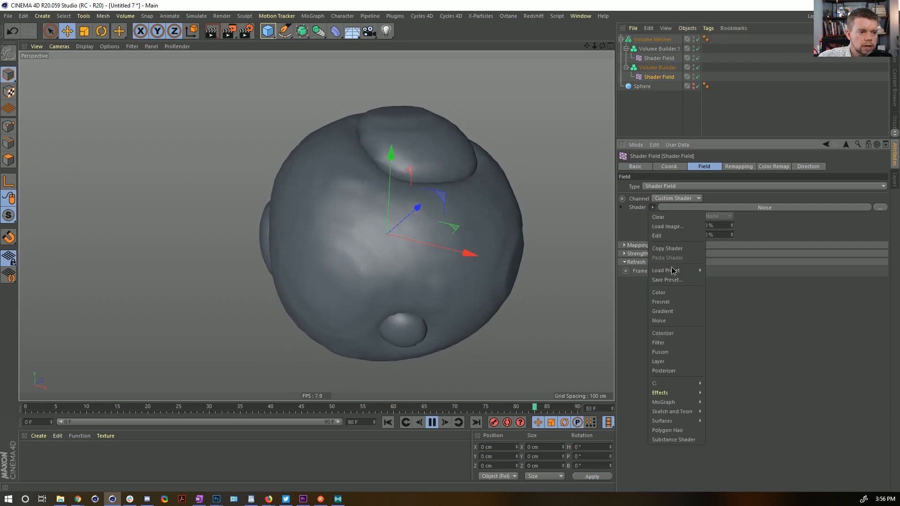
{"action": "left_click", "coordinate": [753, 336]}
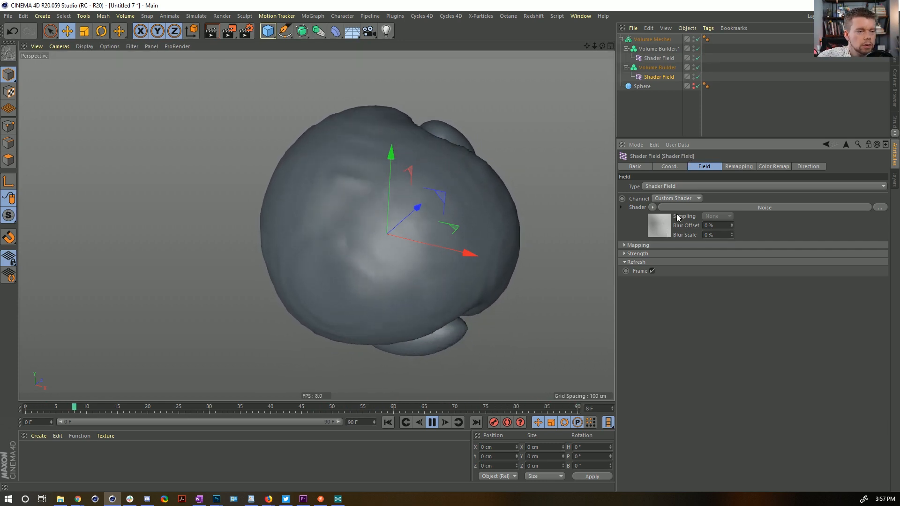
{"action": "left_click", "coordinate": [679, 167]}
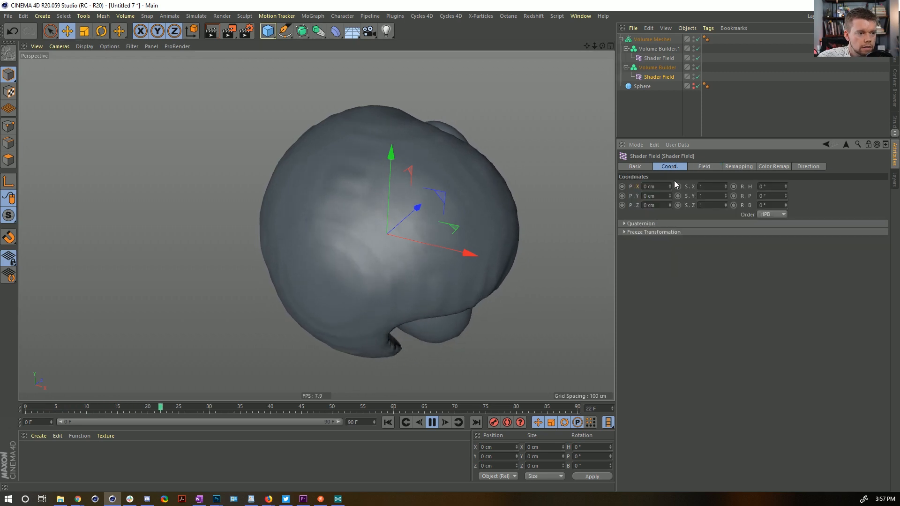
{"action": "left_click", "coordinate": [702, 167]}
{"action": "left_click", "coordinate": [658, 58]}
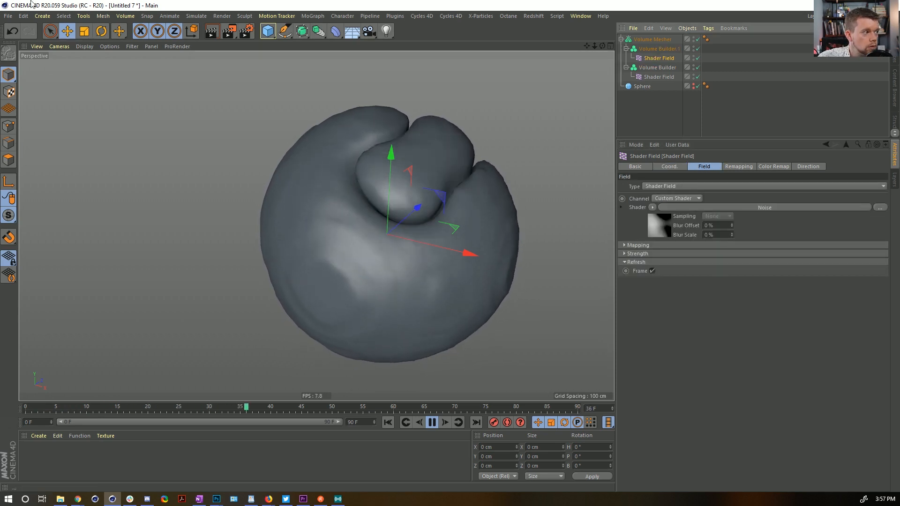
Step: Add a Group Field to the scene and delete the duplicated Volume Builder with its Shader Field
{"action": "left_click", "coordinate": [66, 16]}
{"action": "mouse_move", "coordinate": [51, 18]}
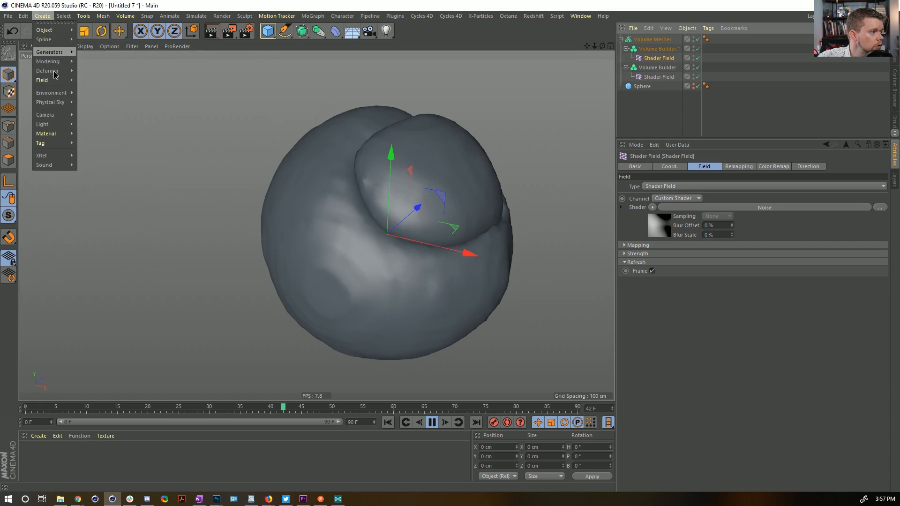
{"action": "mouse_move", "coordinate": [52, 81]}
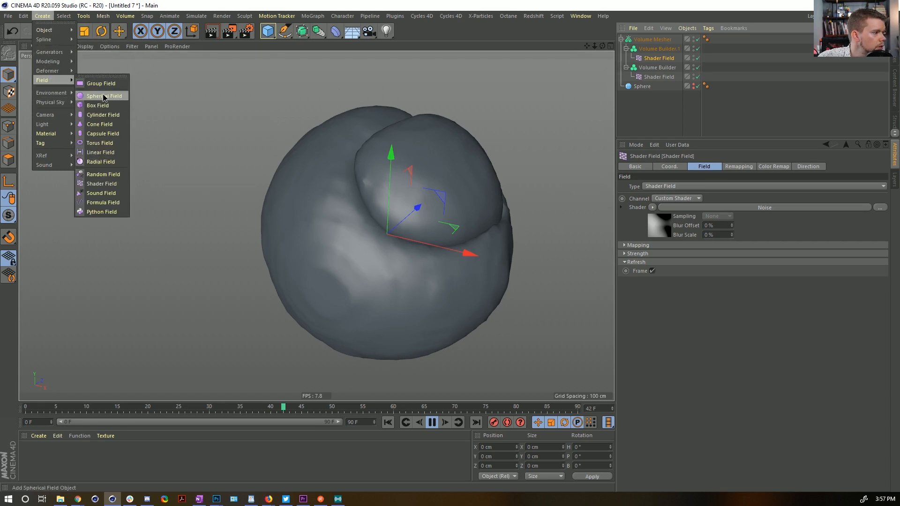
{"action": "left_click", "coordinate": [101, 84]}
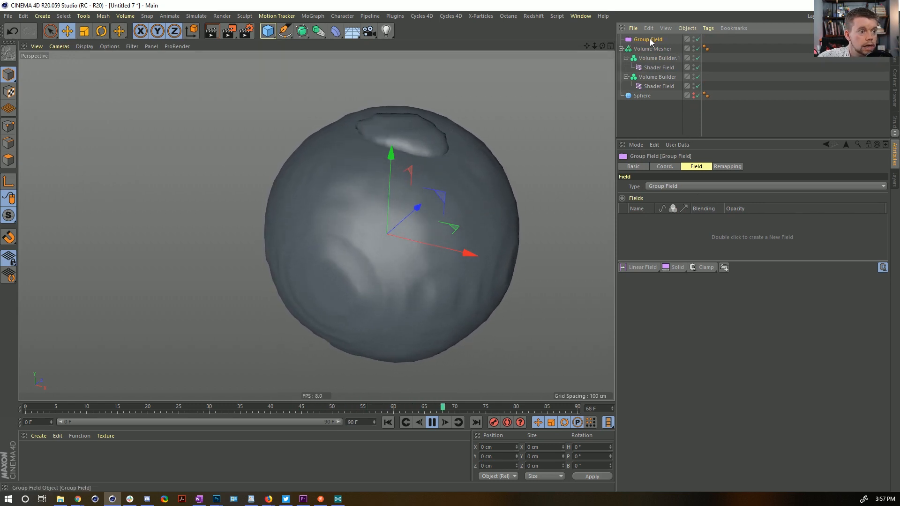
{"action": "left_click", "coordinate": [658, 67]}
{"action": "left_click", "coordinate": [654, 58]}
{"action": "key", "text": "Delete"}
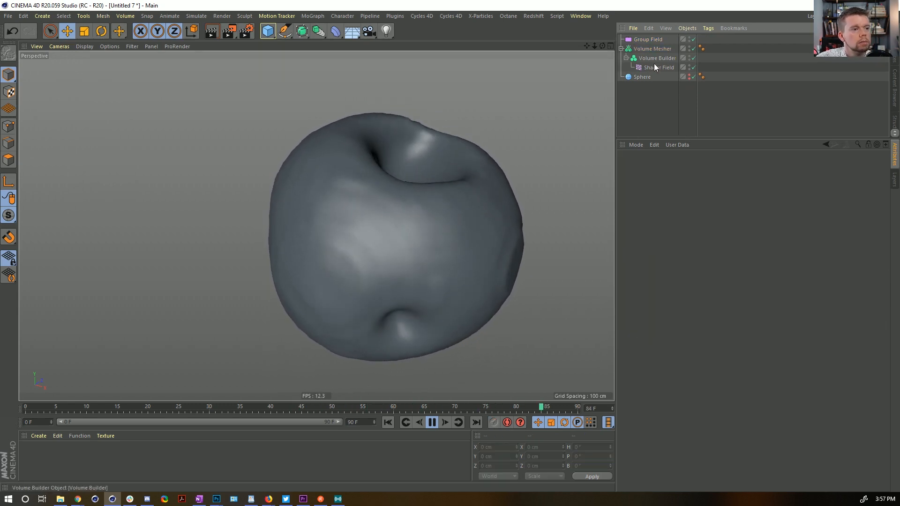
Step: Nest the Shader Field in the Group Field, place the group under the Volume Builder, and add the Shader Field to its field list
{"action": "left_click_drag", "start_coordinate": [654, 67], "coordinate": [651, 41]}
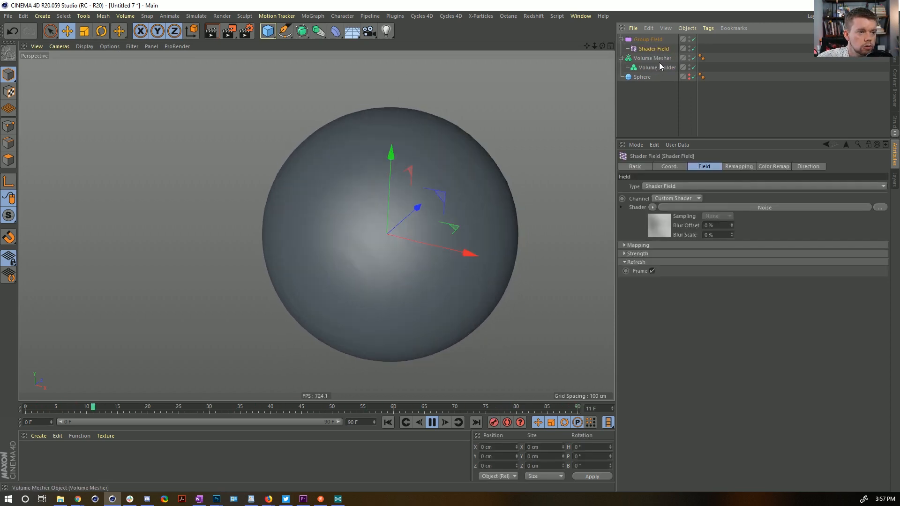
{"action": "left_click_drag", "start_coordinate": [660, 69], "coordinate": [658, 68]}
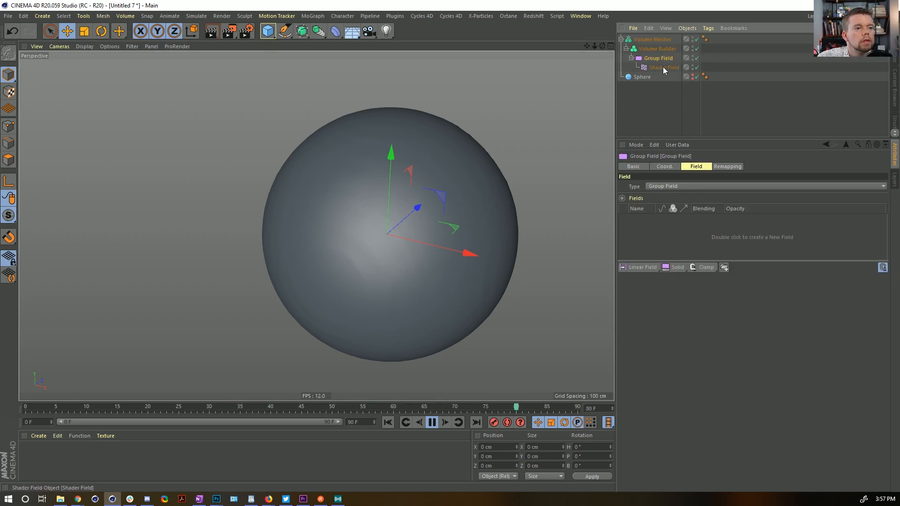
{"action": "left_click_drag", "start_coordinate": [663, 67], "coordinate": [691, 234]}
{"action": "left_click", "coordinate": [671, 224]}
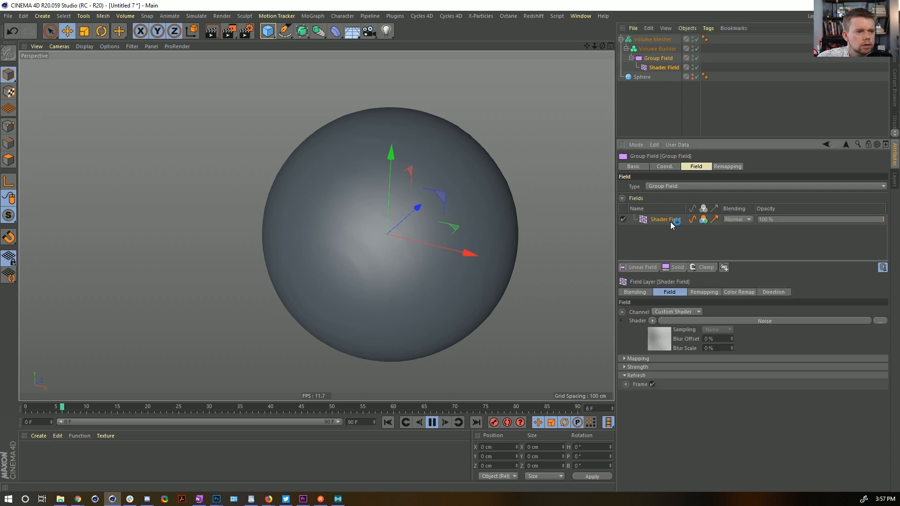
Step: Separate the Shader Field from the Group Field, leave only its layer's value channel active, and return the group to the Volume Builder
{"action": "left_click", "coordinate": [661, 69]}
{"action": "left_click_drag", "start_coordinate": [660, 59], "coordinate": [662, 104]}
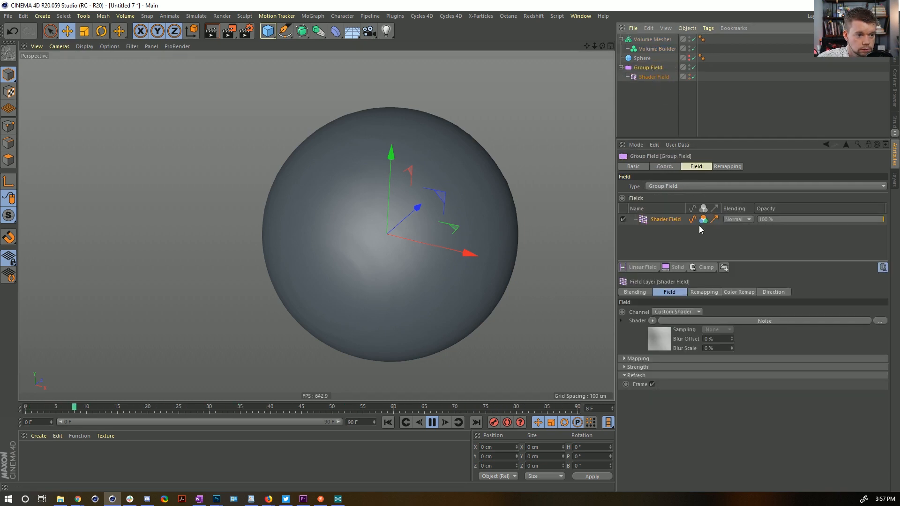
{"action": "left_click_drag", "start_coordinate": [652, 75], "coordinate": [653, 116]}
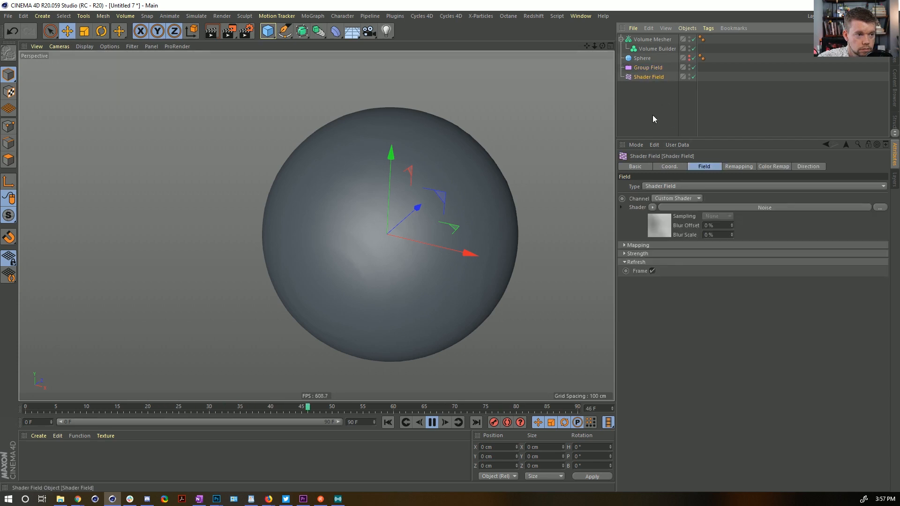
{"action": "left_click", "coordinate": [641, 68]}
{"action": "left_click", "coordinate": [704, 220]}
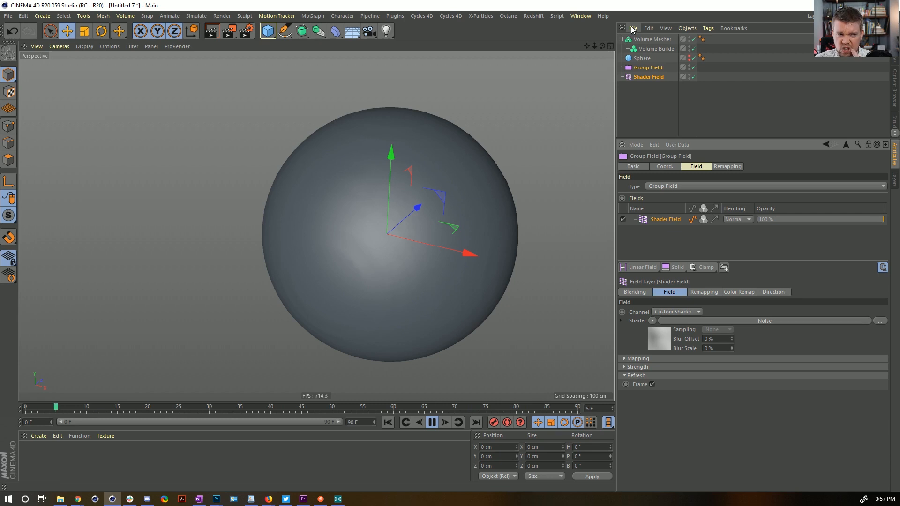
{"action": "left_click_drag", "start_coordinate": [663, 75], "coordinate": [666, 45]}
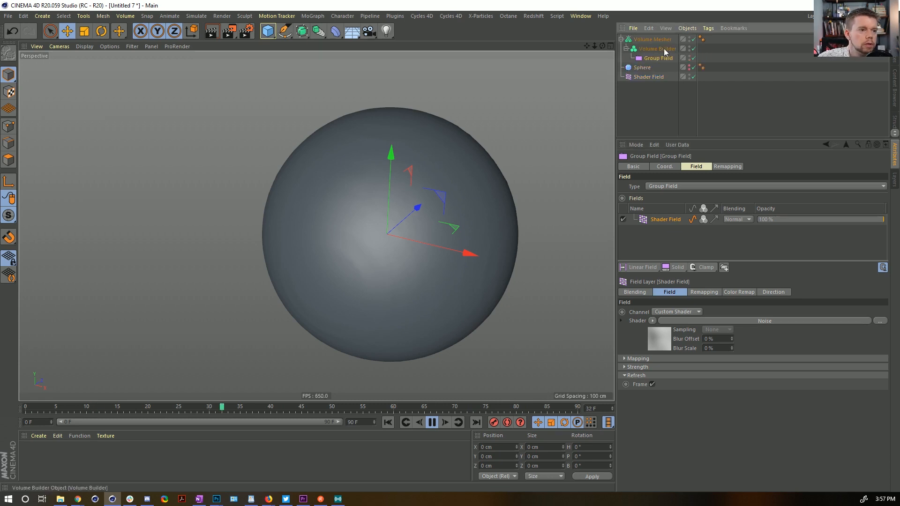
Step: In the Volume Builder, disable the Smooth Layer and set the Group Field's Creation Space to Objects
{"action": "left_click", "coordinate": [662, 50]}
{"action": "left_click", "coordinate": [662, 59]}
{"action": "left_click", "coordinate": [665, 50]}
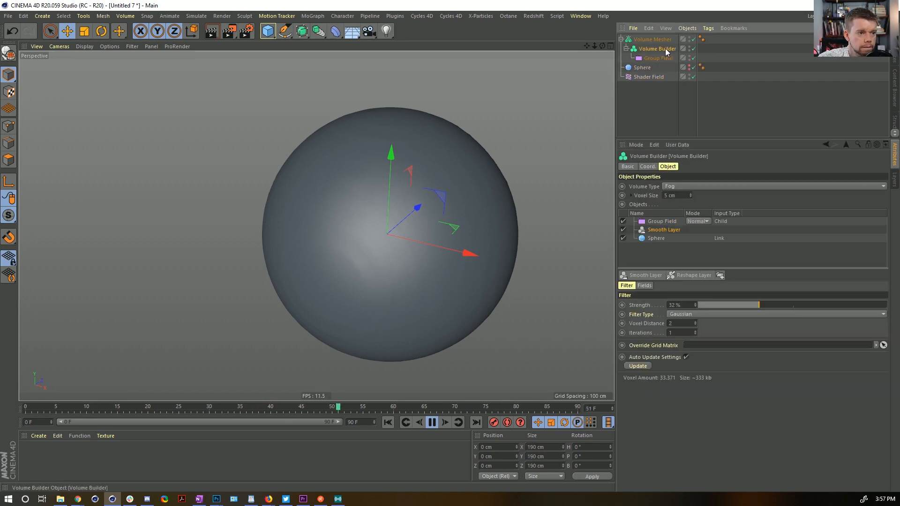
{"action": "left_click", "coordinate": [656, 221]}
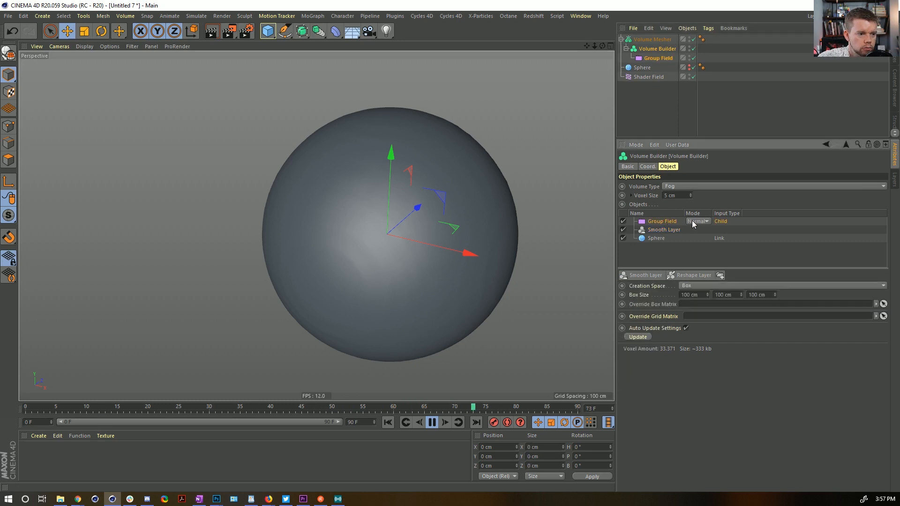
{"action": "left_click", "coordinate": [623, 230]}
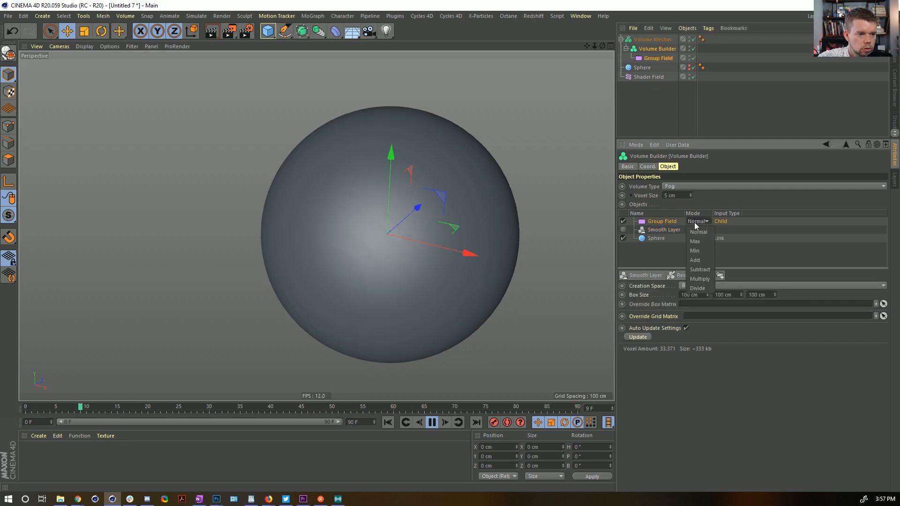
{"action": "left_click", "coordinate": [705, 287]}
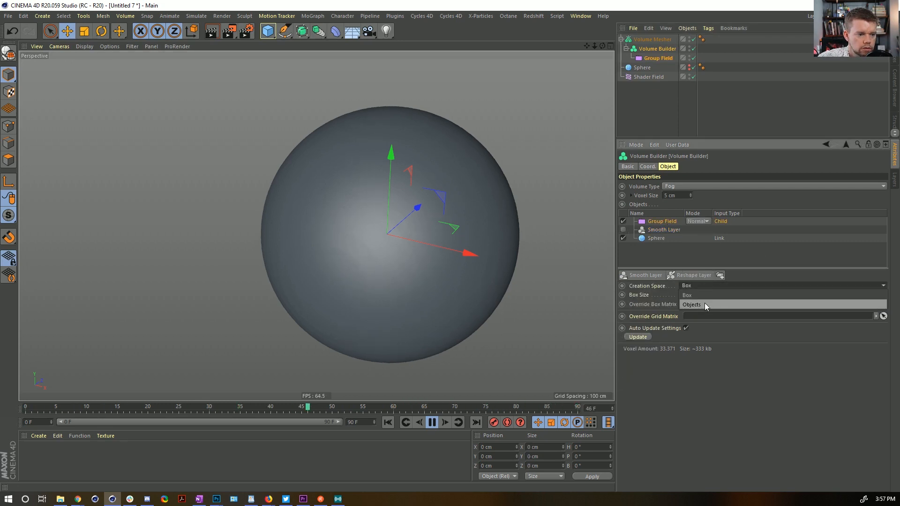
{"action": "left_click", "coordinate": [704, 305]}
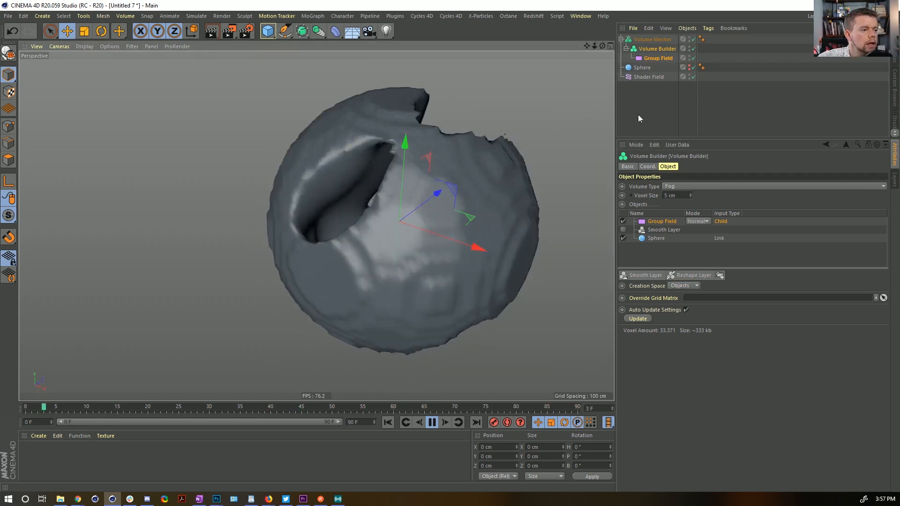
Step: Nest the loose Shader Field under the Group Field again and show the group's field layers
{"action": "left_click", "coordinate": [656, 78]}
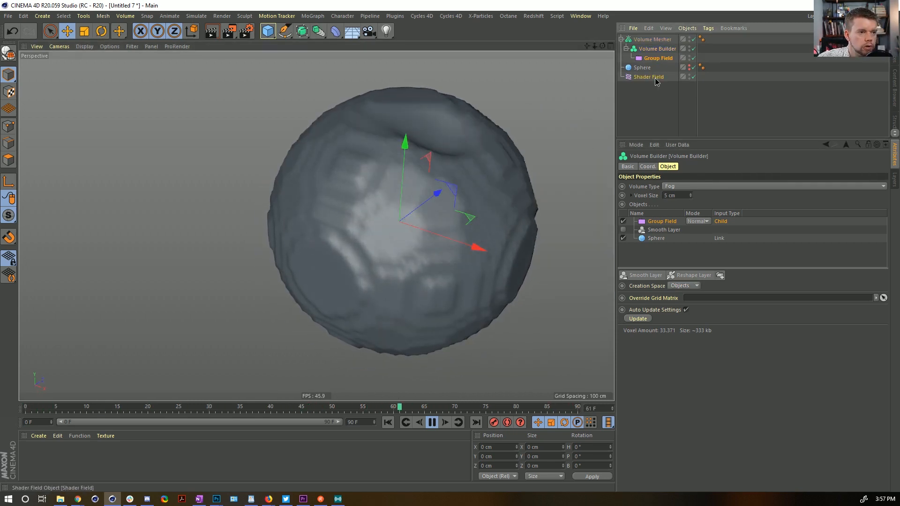
{"action": "left_click_drag", "start_coordinate": [658, 60], "coordinate": [658, 58]}
{"action": "left_click", "coordinate": [656, 59]}
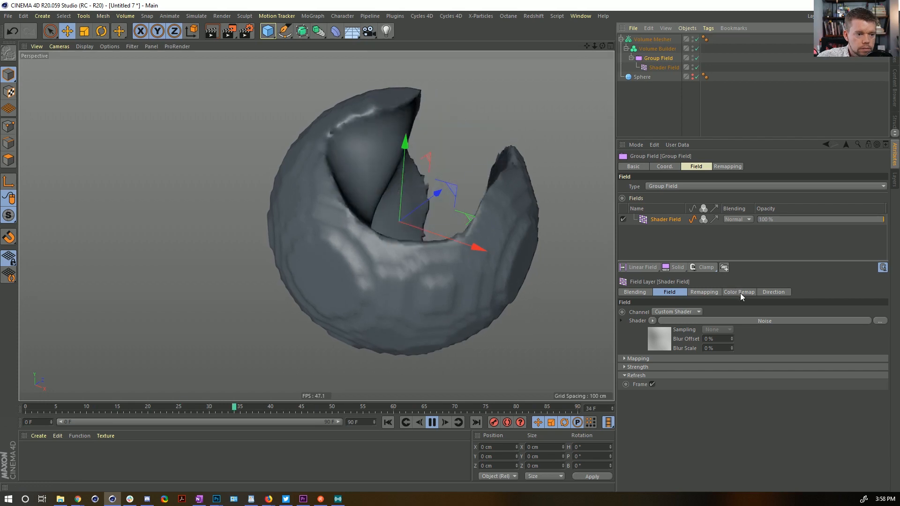
Step: Try an Invert modifier layer above the Shader Field in the Group Field, comparing the mesh with it disabled and enabled
{"action": "left_click", "coordinate": [697, 268]}
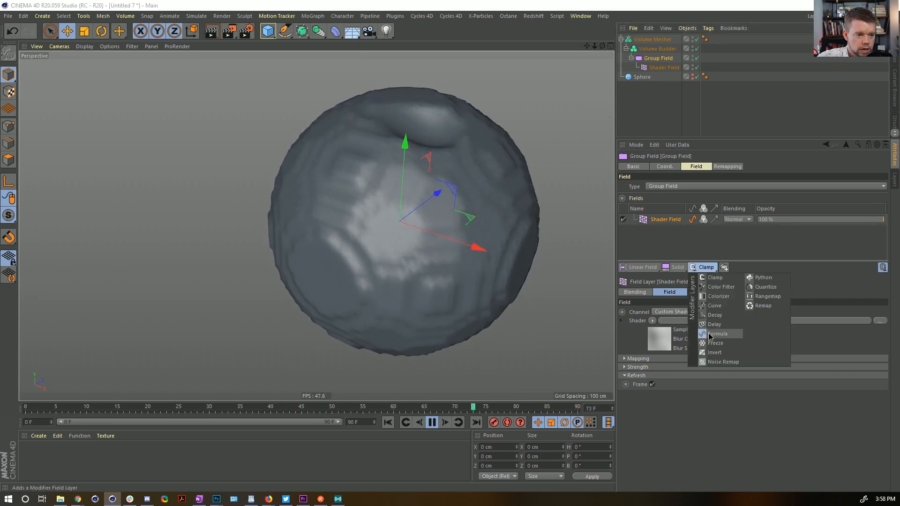
{"action": "left_click", "coordinate": [715, 352]}
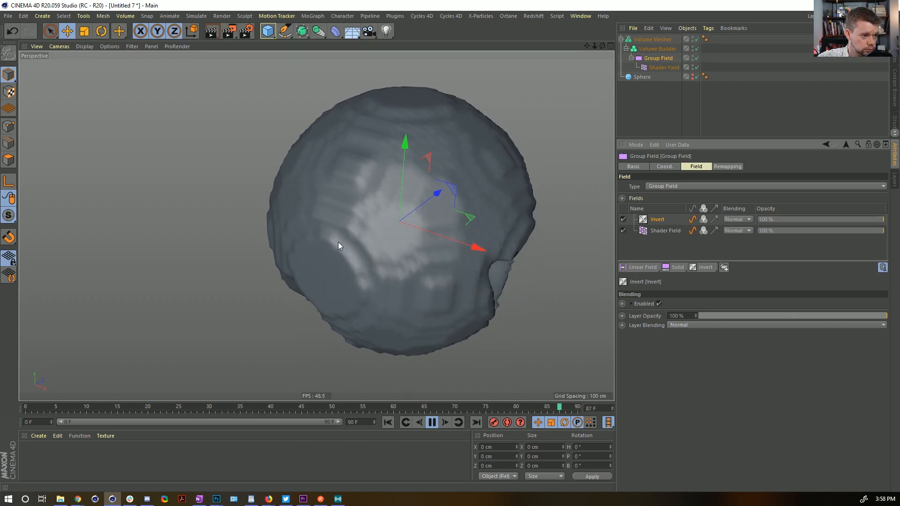
{"action": "left_click", "coordinate": [623, 219]}
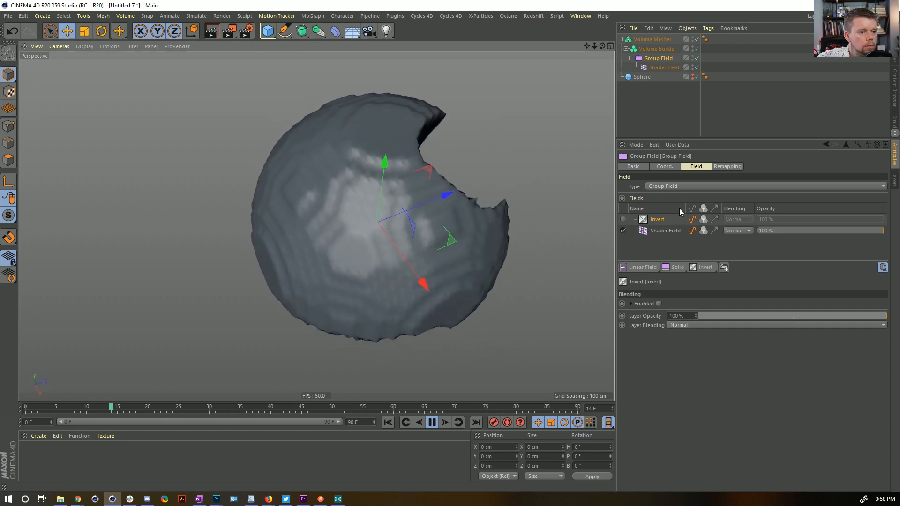
{"action": "left_click", "coordinate": [623, 220]}
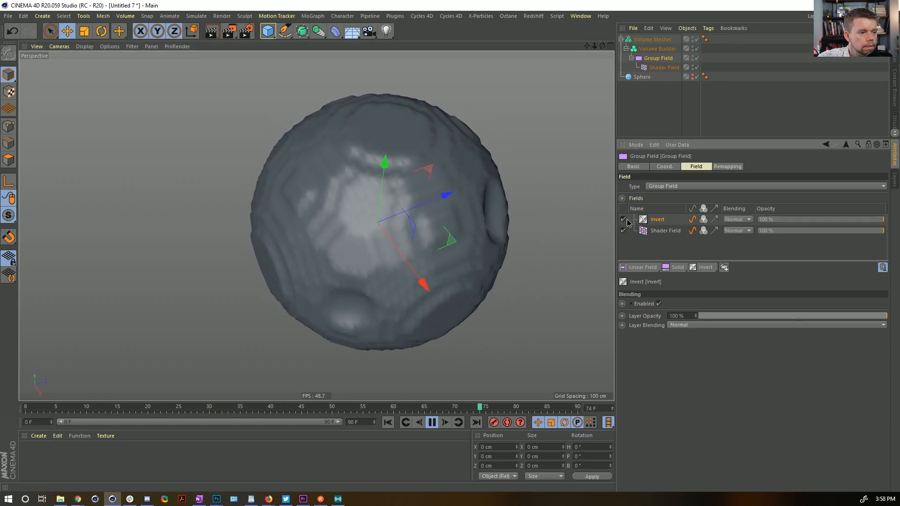
Step: Set Low Clip to 29 % in the Noise shader of the Group Field's Shader Field, keeping High Clip at 100 %
{"action": "left_click", "coordinate": [651, 231]}
{"action": "left_click", "coordinate": [663, 338]}
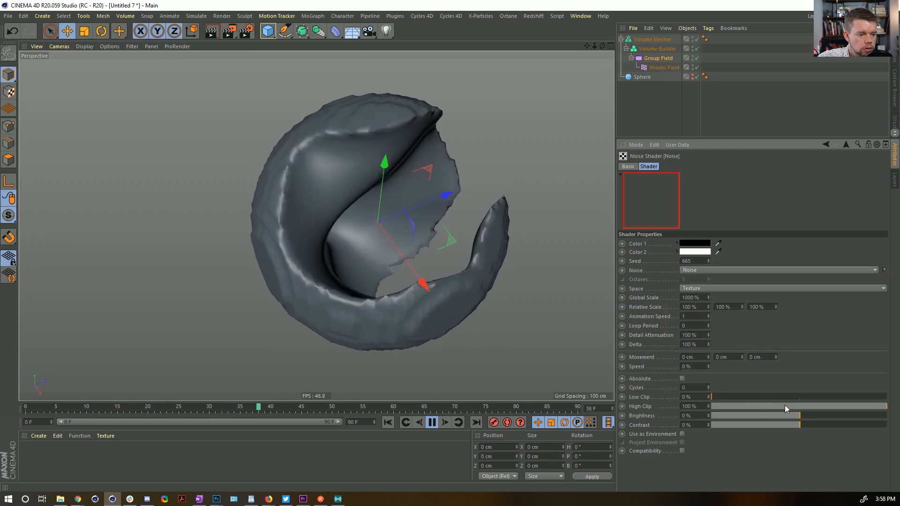
{"action": "left_click_drag", "start_coordinate": [825, 406], "coordinate": [761, 402]}
{"action": "key", "text": "ctrl+z"}
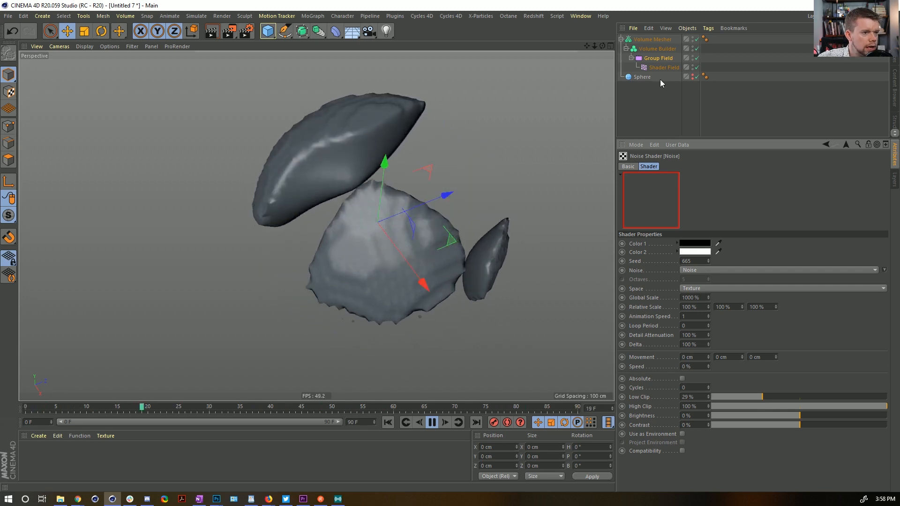
Step: Re-enable the Group Field's Invert layer to check its effect, and delete that layer
{"action": "left_click", "coordinate": [657, 60]}
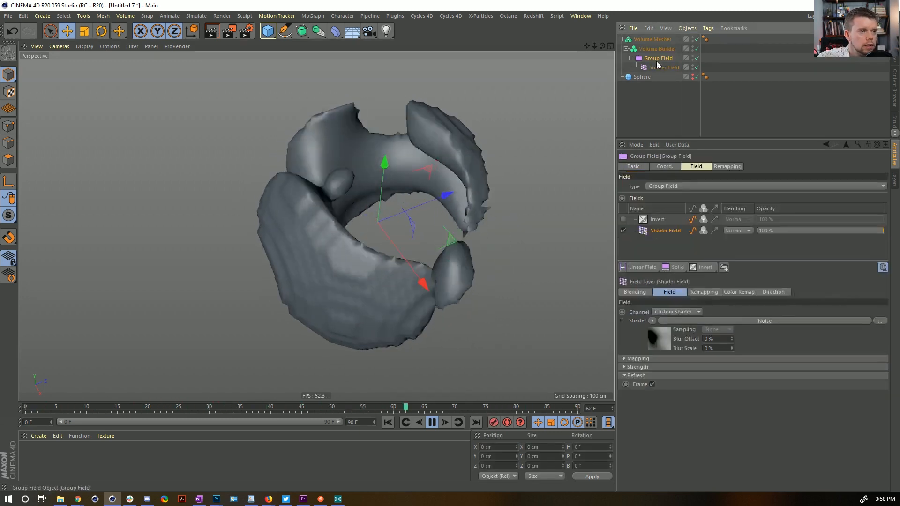
{"action": "left_click", "coordinate": [622, 219]}
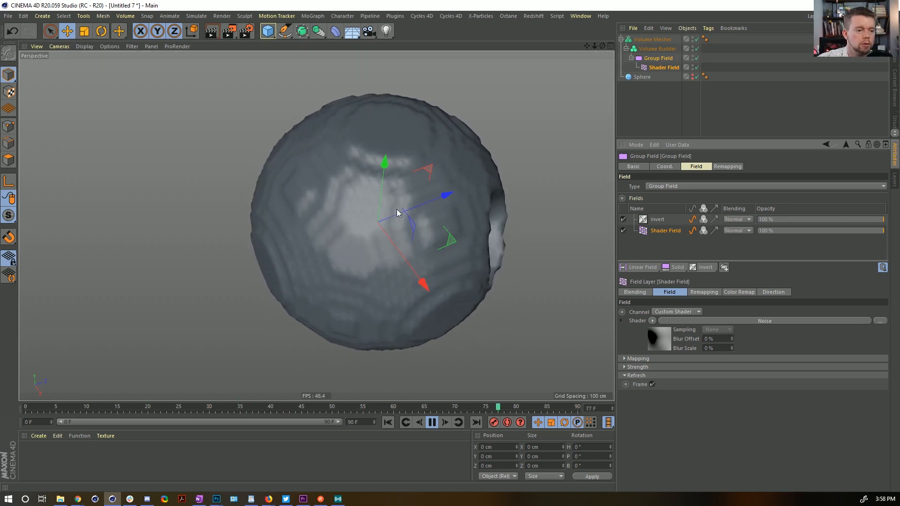
{"action": "left_click", "coordinate": [656, 219]}
{"action": "key", "text": "Delete"}
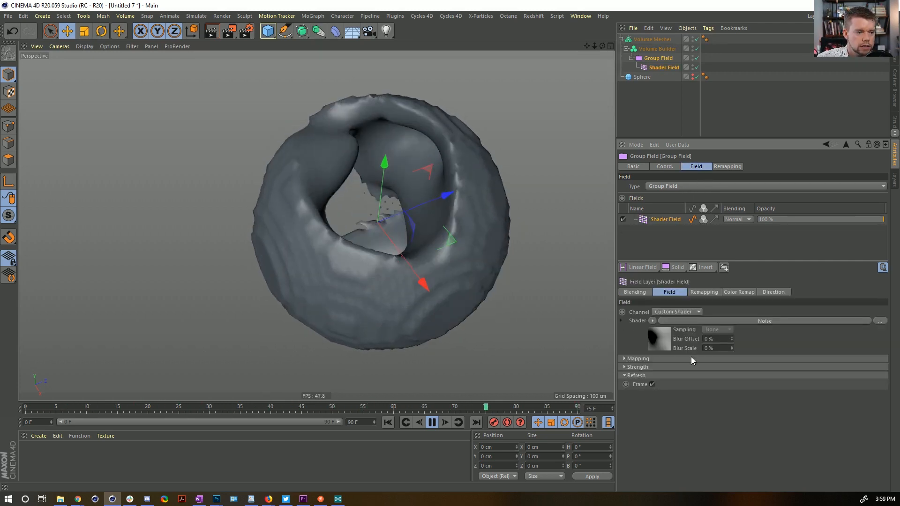
Step: Add a Curve modifier layer above the Shader Field in the Group Field and adjust its spline handles along the linear ramp
{"action": "left_click", "coordinate": [713, 267]}
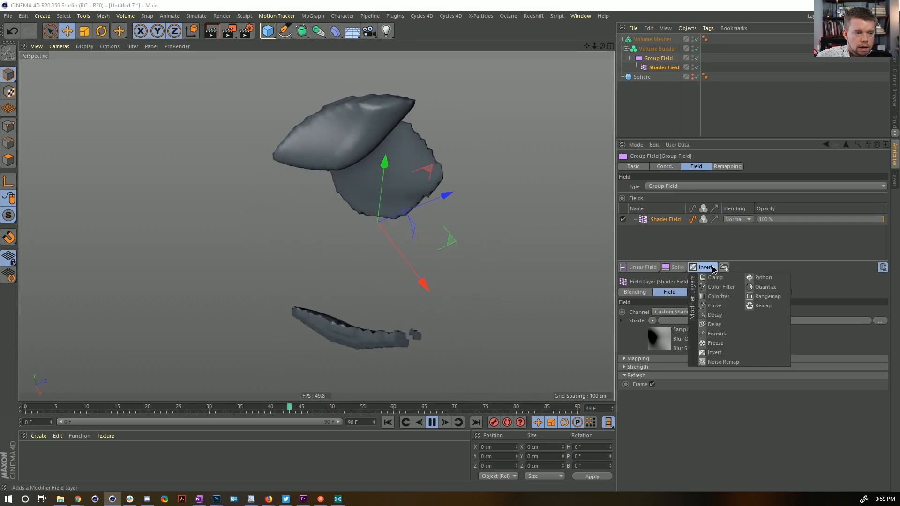
{"action": "left_click", "coordinate": [713, 305]}
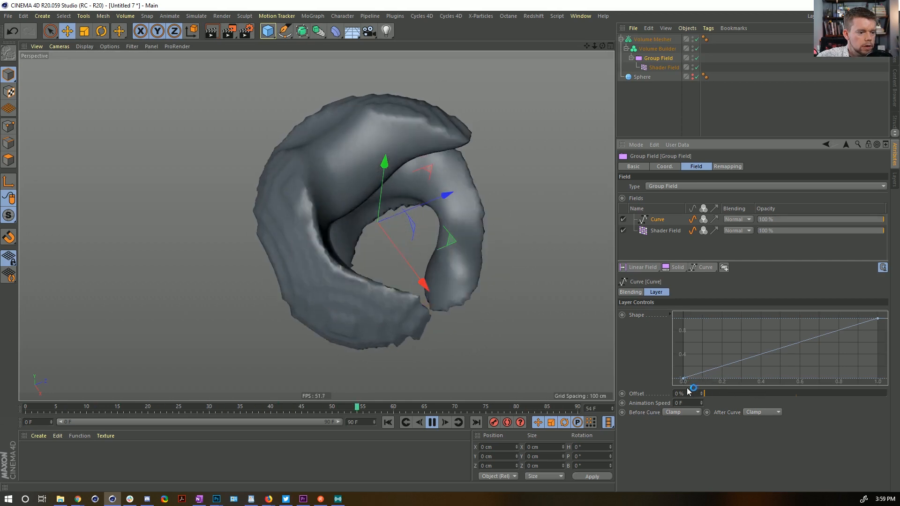
{"action": "mouse_move", "coordinate": [684, 379]}
{"action": "left_mouse_down"}
{"action": "mouse_move", "coordinate": [743, 385]}
{"action": "mouse_move", "coordinate": [670, 389]}
{"action": "left_mouse_up"}
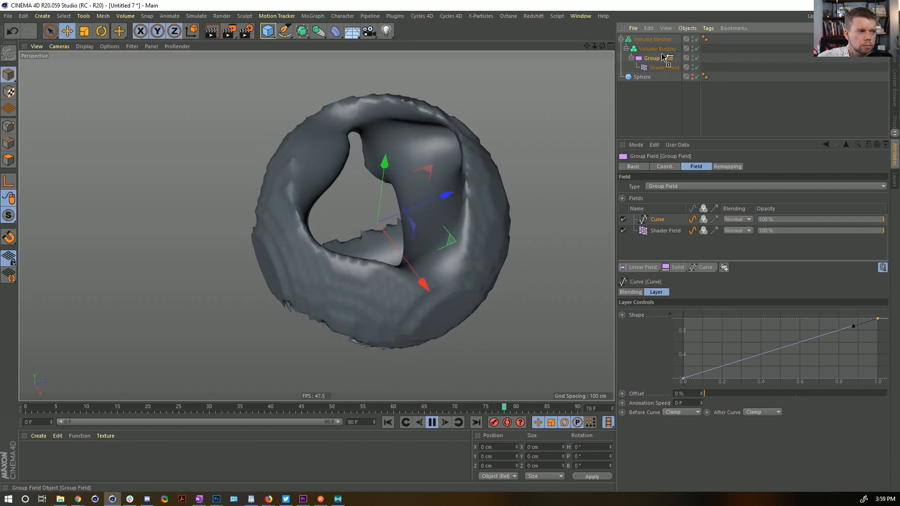
Step: Duplicate the Group Field and delete the Shader Field nested under the copy
{"action": "left_click_drag", "start_coordinate": [664, 57], "coordinate": [665, 57], "text": "ctrl"}
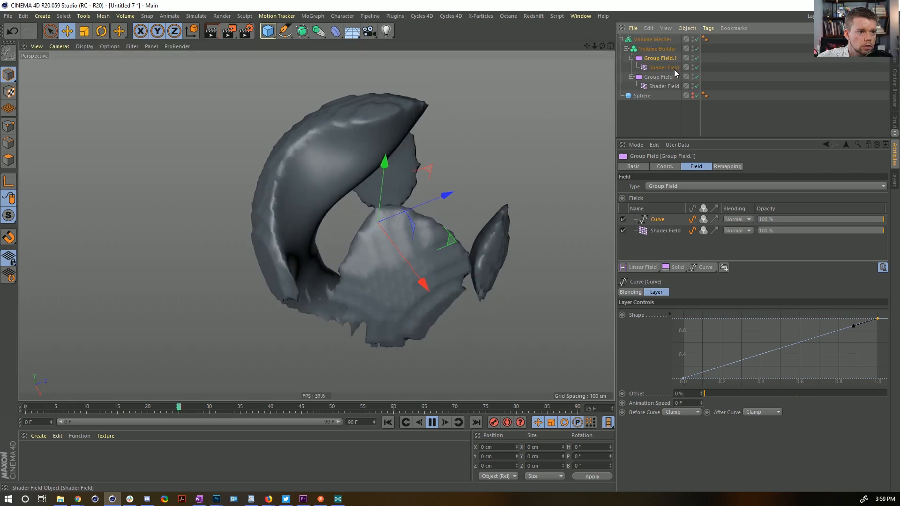
{"action": "left_click", "coordinate": [675, 68]}
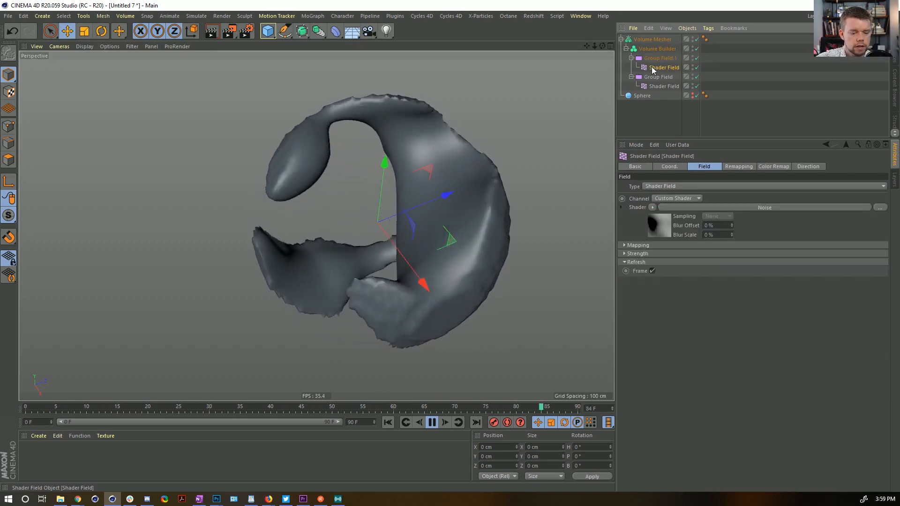
{"action": "key", "text": "Delete"}
Step: Keep a single Shader Field outside the volume hierarchy and link it below the Curve layer in Group Field.1
{"action": "left_click", "coordinate": [659, 57]}
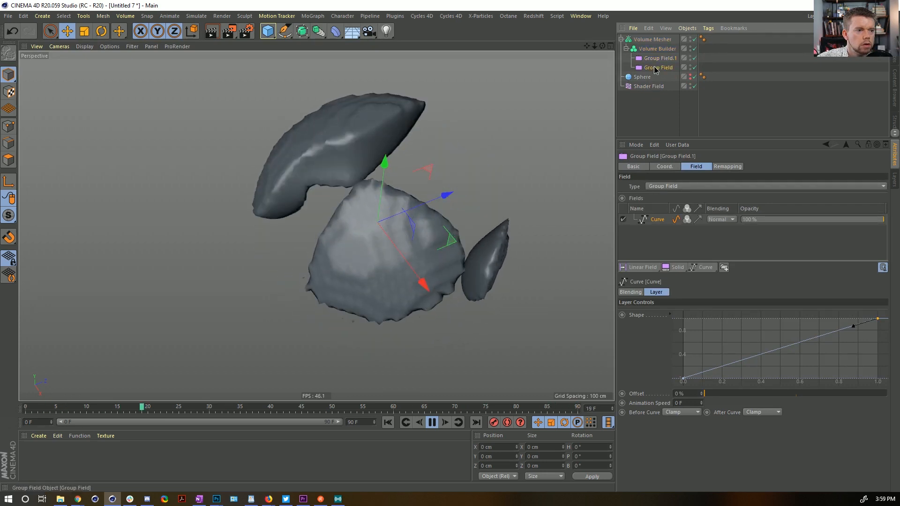
{"action": "left_click", "coordinate": [653, 66]}
{"action": "left_click", "coordinate": [650, 59]}
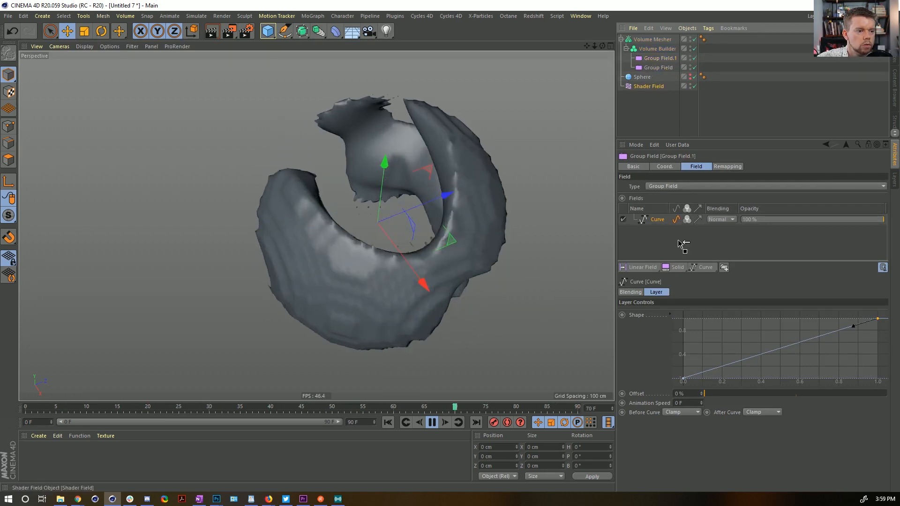
{"action": "left_click_drag", "start_coordinate": [680, 243], "coordinate": [678, 236]}
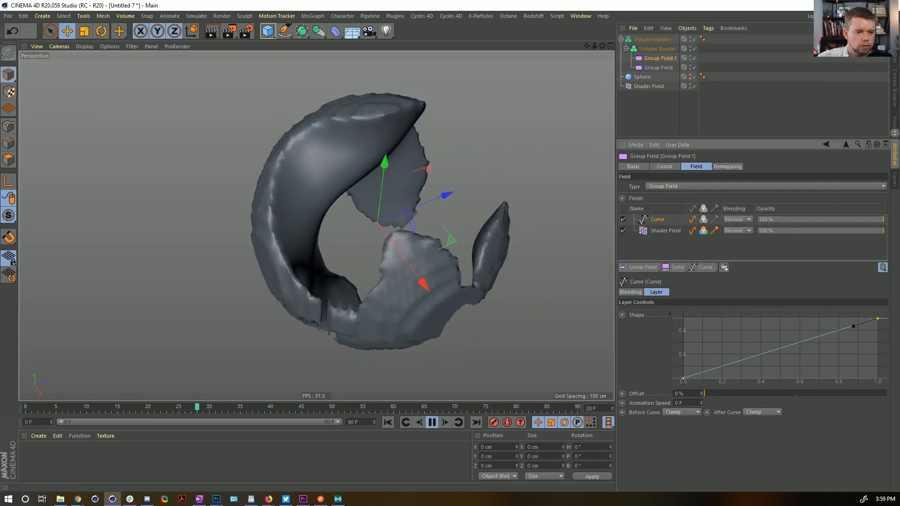
Step: Flip the Curve layer's spline horizontally in Group Field.1
{"action": "right_click", "coordinate": [798, 358]}
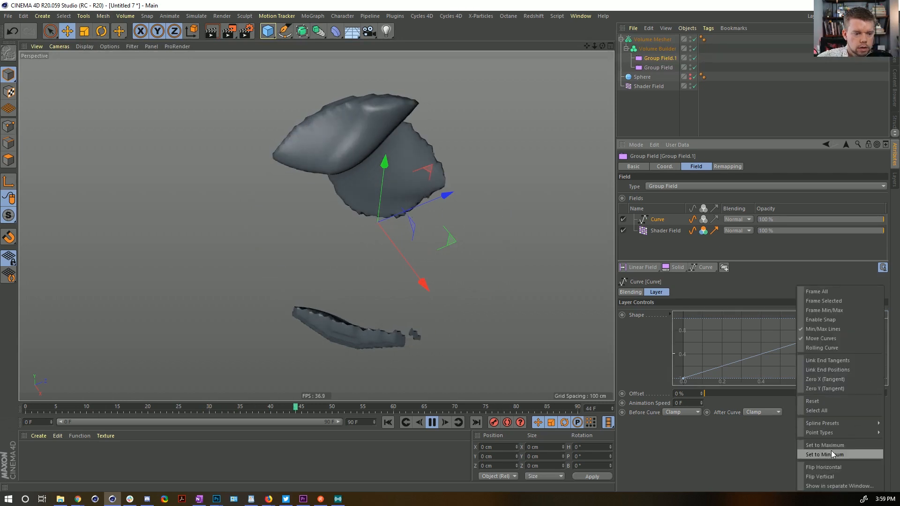
{"action": "left_click", "coordinate": [840, 466]}
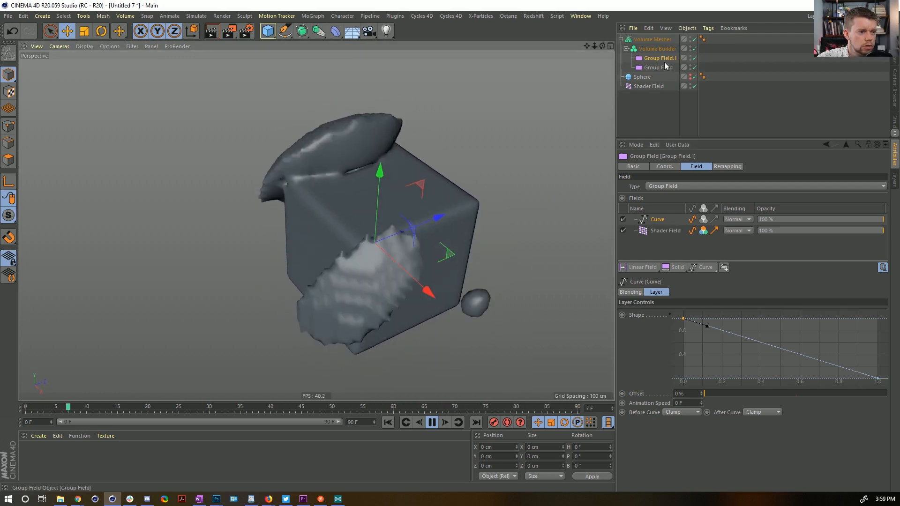
Step: Try the Box creation space for Group Field.1 in the Volume Builder, and switch it back to Objects
{"action": "left_click", "coordinate": [656, 49]}
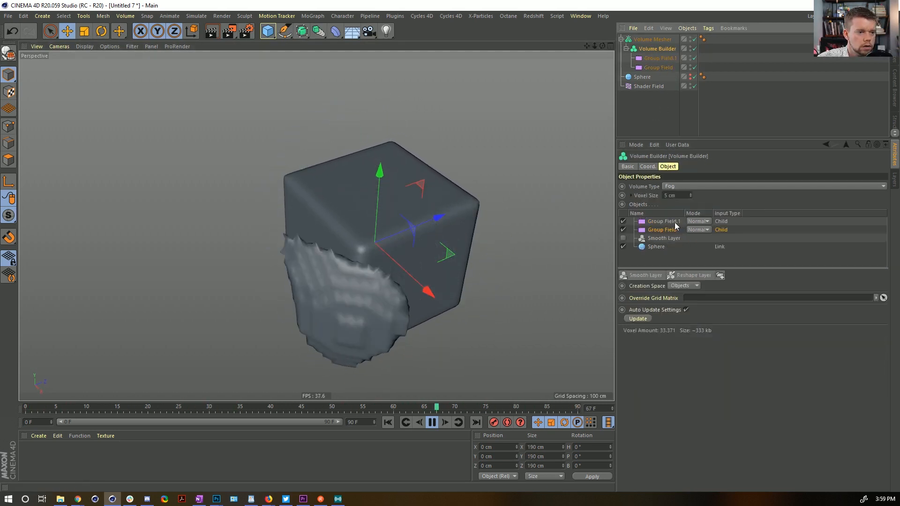
{"action": "left_click", "coordinate": [673, 222]}
{"action": "left_click", "coordinate": [703, 285]}
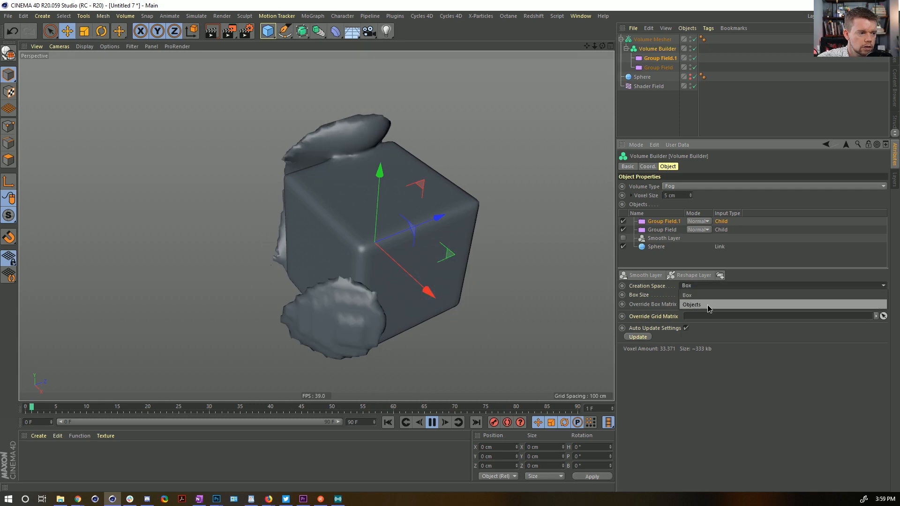
{"action": "left_click", "coordinate": [705, 304]}
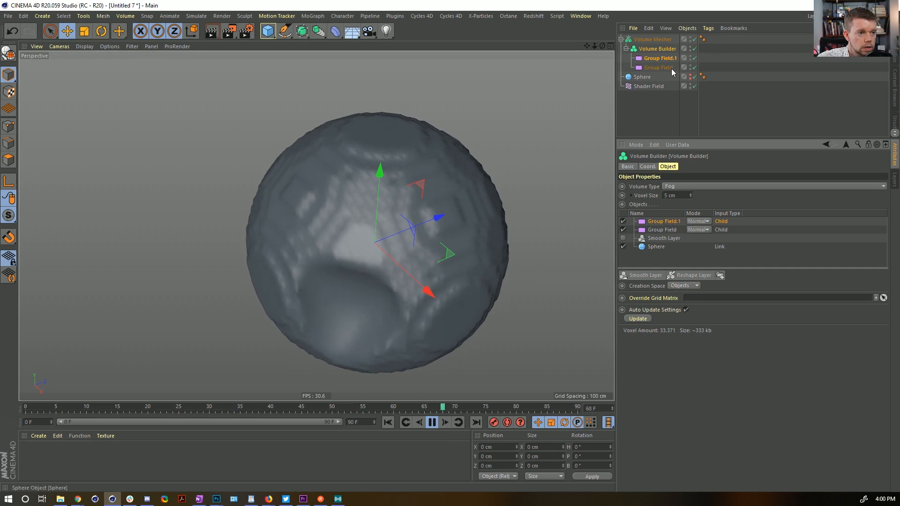
Step: Add a Spherical Field above the Curve and Shader Field layers in the original Group Field
{"action": "left_click", "coordinate": [661, 58]}
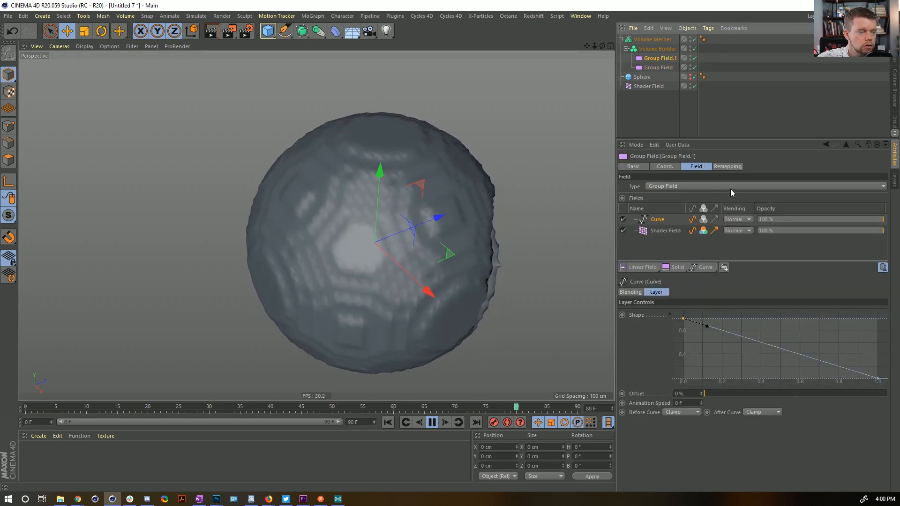
{"action": "left_click", "coordinate": [61, 16]}
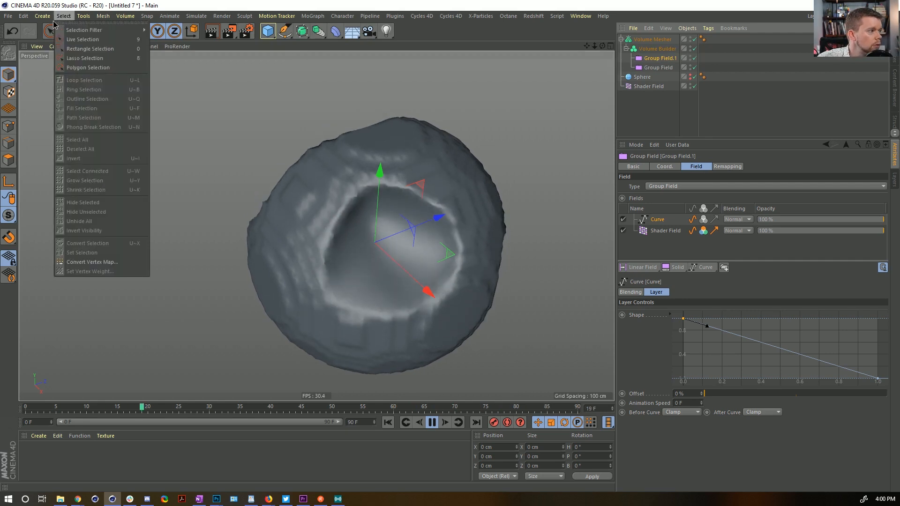
{"action": "left_click", "coordinate": [695, 92]}
{"action": "left_click", "coordinate": [643, 268]}
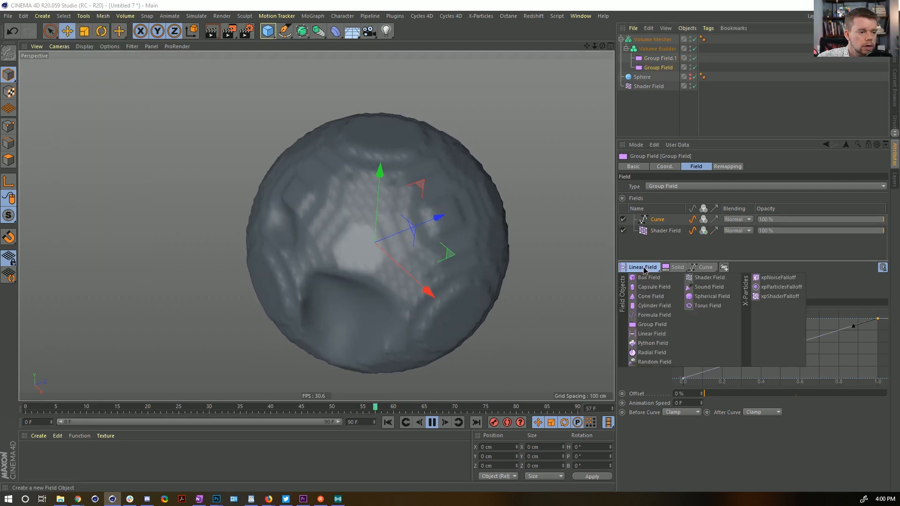
{"action": "left_click", "coordinate": [712, 296]}
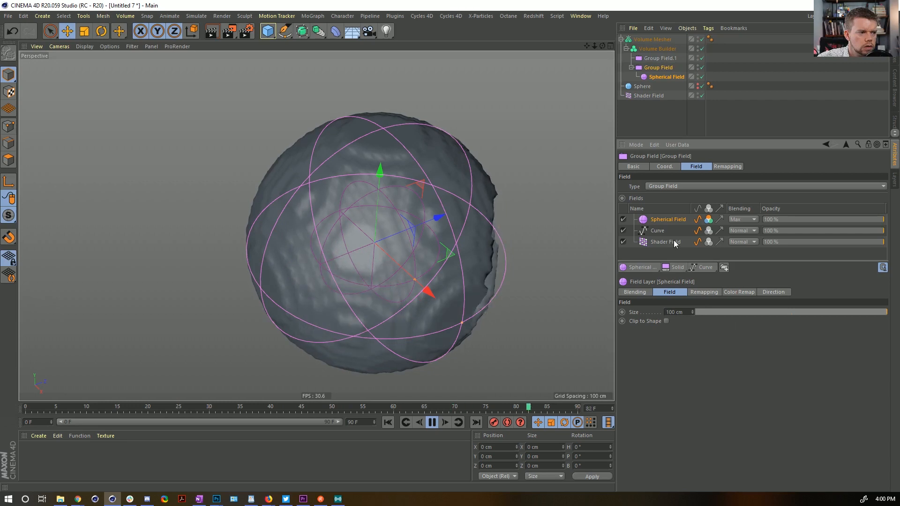
{"action": "left_click", "coordinate": [663, 76]}
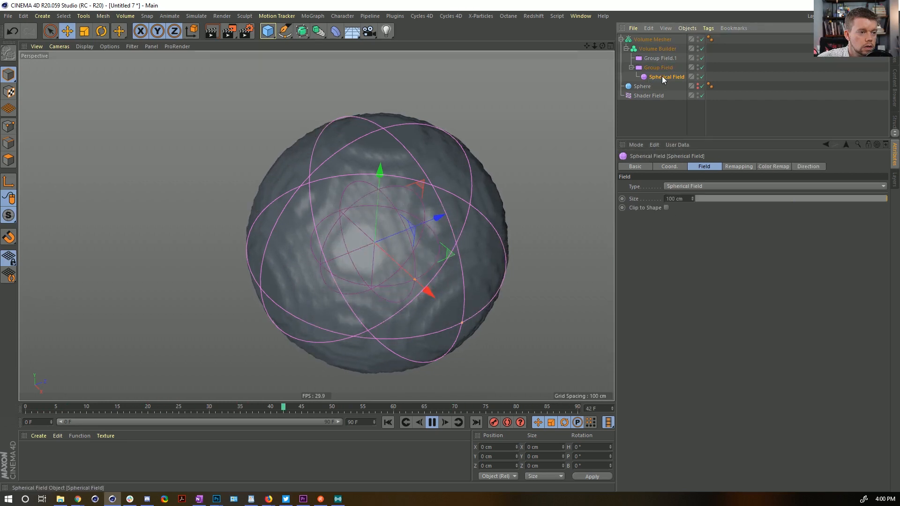
Step: Delete Group Field.1 and remove the Sphere and Smooth Layer from the Volume Builder's object list
{"action": "left_click", "coordinate": [666, 58]}
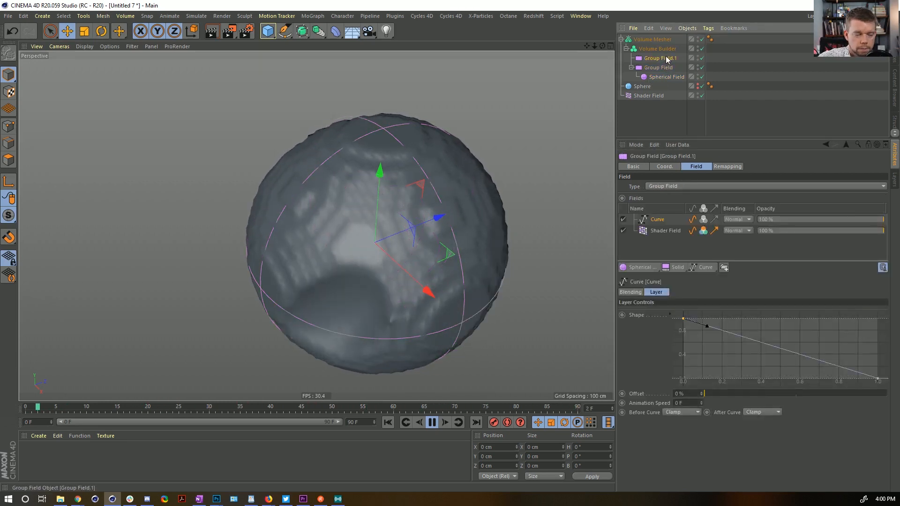
{"action": "key", "text": "Delete"}
{"action": "left_click", "coordinate": [658, 47]}
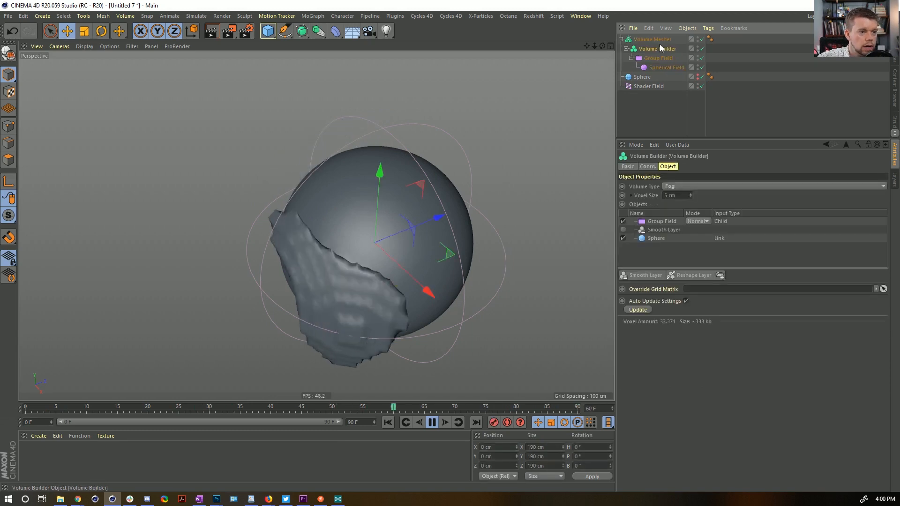
{"action": "left_click", "coordinate": [655, 239]}
{"action": "key", "text": "Delete"}
{"action": "left_click", "coordinate": [660, 230]}
{"action": "key", "text": "Delete"}
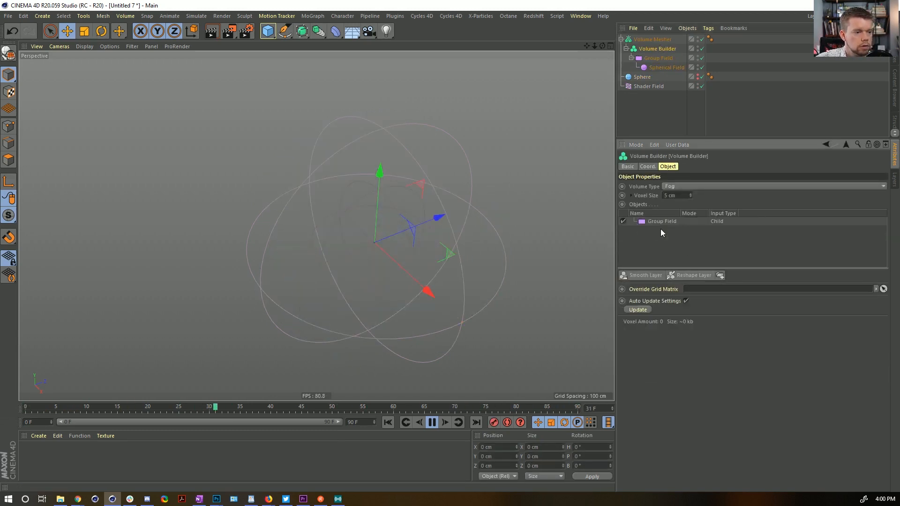
Step: Set the Spherical Field layer's blending to Normal in the Group Field
{"action": "left_click", "coordinate": [665, 221]}
{"action": "left_click", "coordinate": [660, 68]}
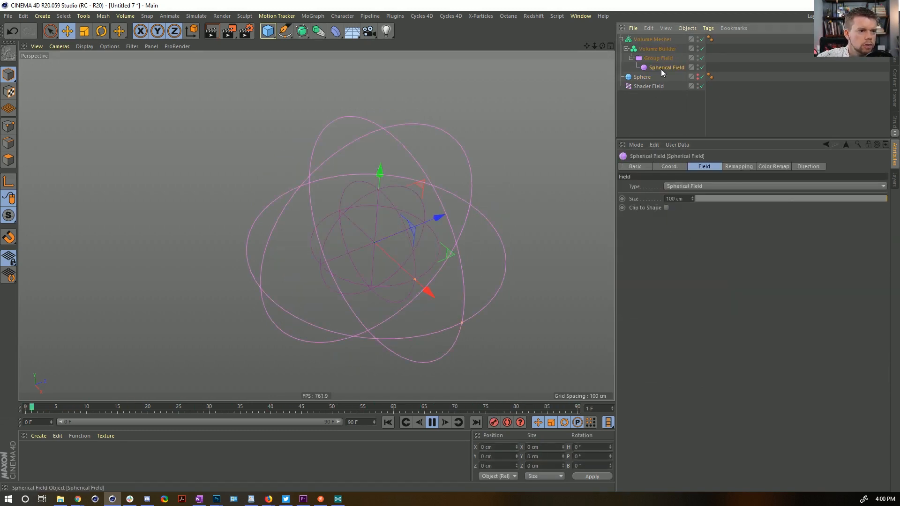
{"action": "left_click", "coordinate": [661, 59]}
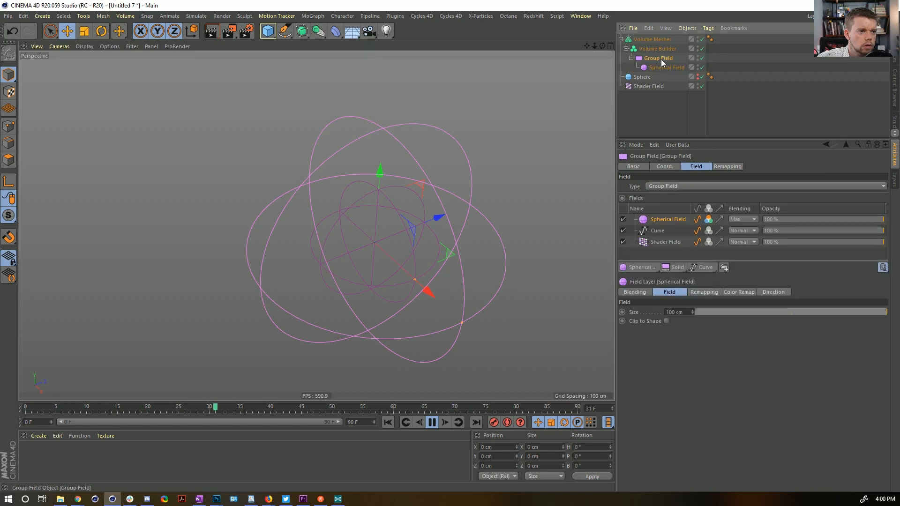
{"action": "left_click", "coordinate": [742, 221]}
{"action": "left_click", "coordinate": [744, 231]}
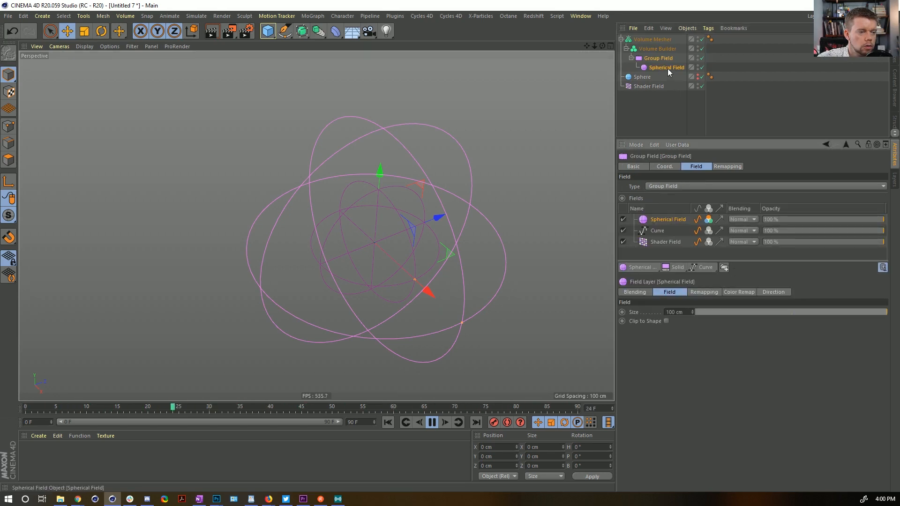
Step: Set the Group Field's Creation Space to Box in the Volume Builder, with a box size of 200 × 200 × 200 cm
{"action": "left_click", "coordinate": [657, 49]}
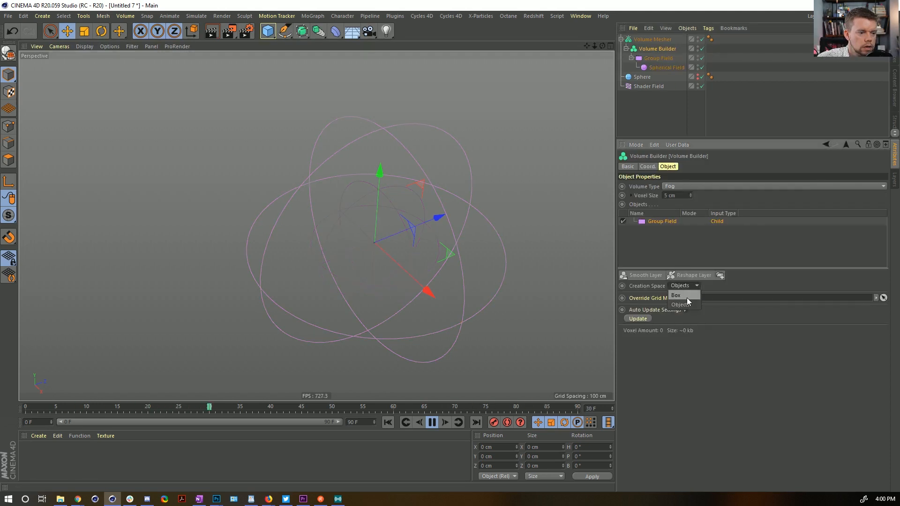
{"action": "left_click", "coordinate": [687, 297]}
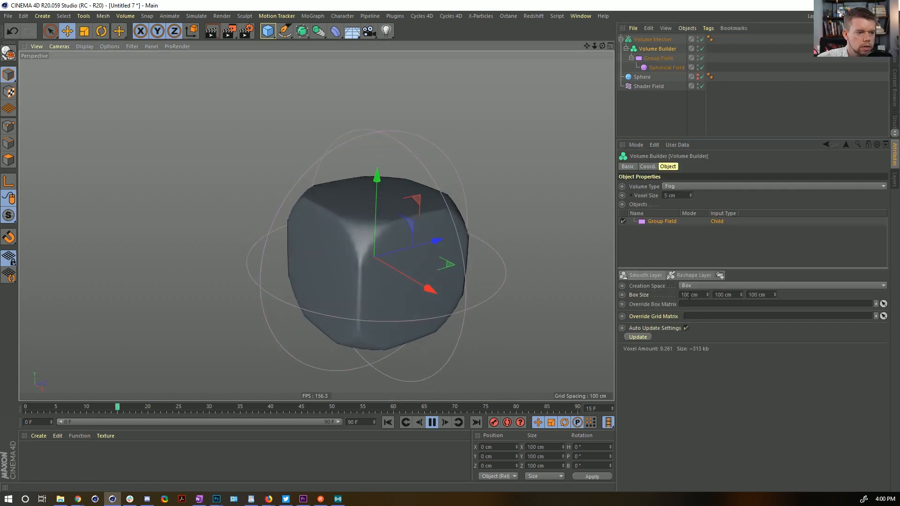
{"action": "left_click", "coordinate": [683, 295]}
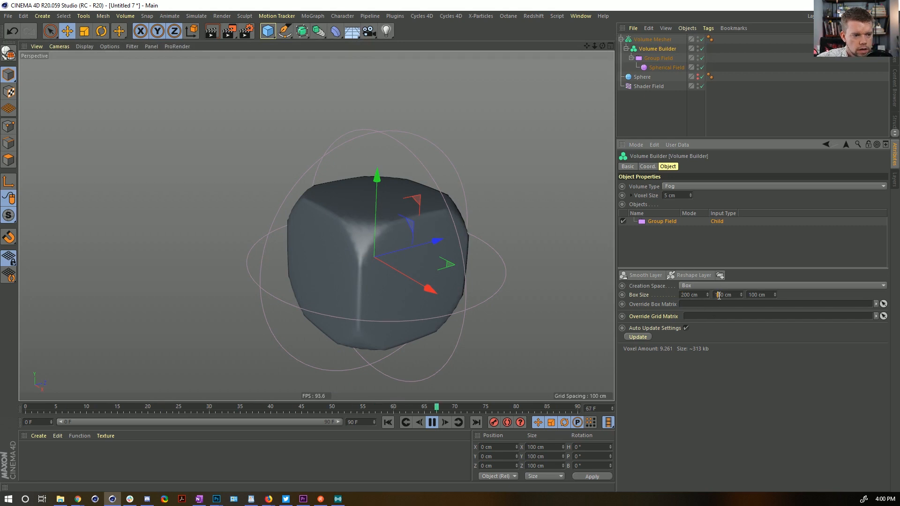
{"action": "left_click", "coordinate": [719, 295]}
{"action": "left_click", "coordinate": [752, 353]}
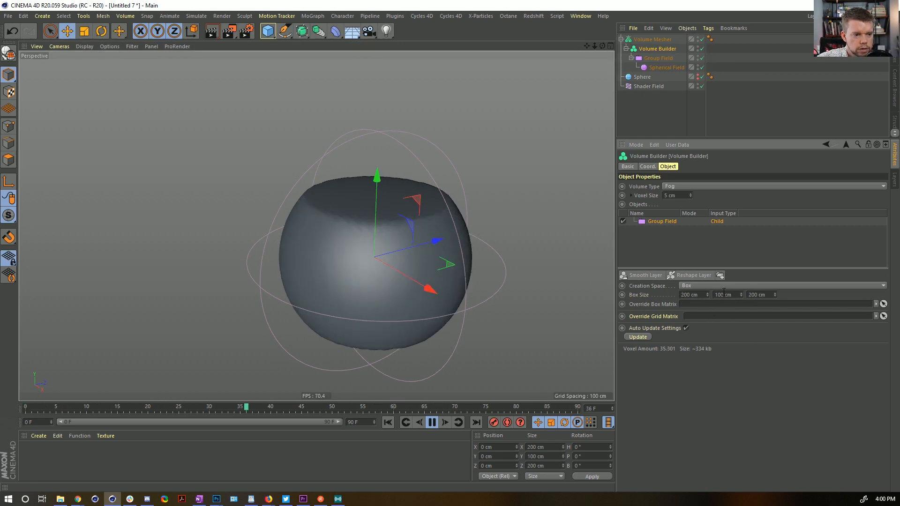
{"action": "type", "text": "2"}
{"action": "left_click", "coordinate": [777, 412]}
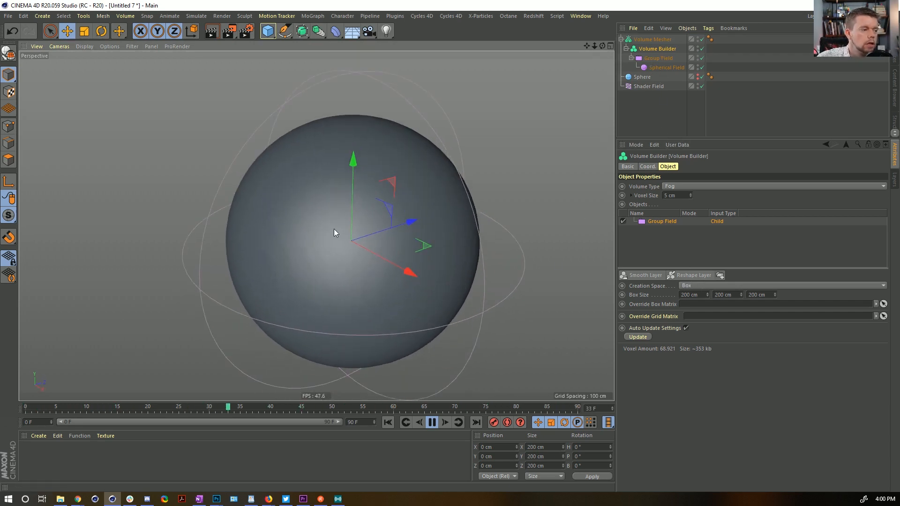
Step: Shrink the Spherical Field to about 93 cm and set its blending in the Group Field to Multiply
{"action": "left_click", "coordinate": [667, 67]}
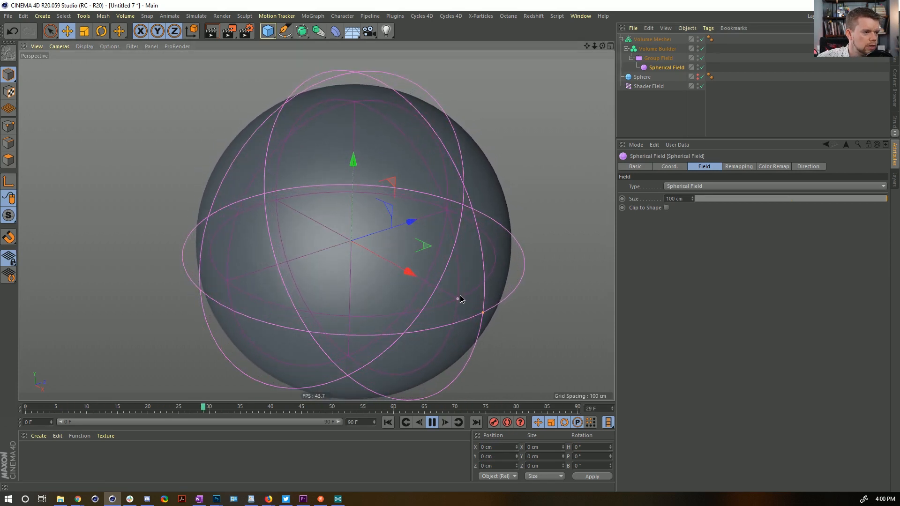
{"action": "left_click_drag", "start_coordinate": [484, 313], "coordinate": [473, 310]}
{"action": "left_click", "coordinate": [652, 58]}
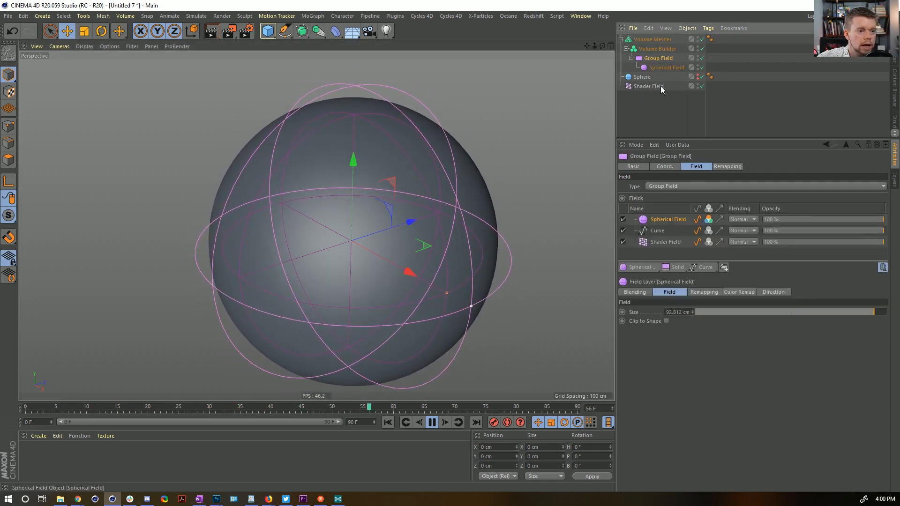
{"action": "left_click", "coordinate": [748, 220]}
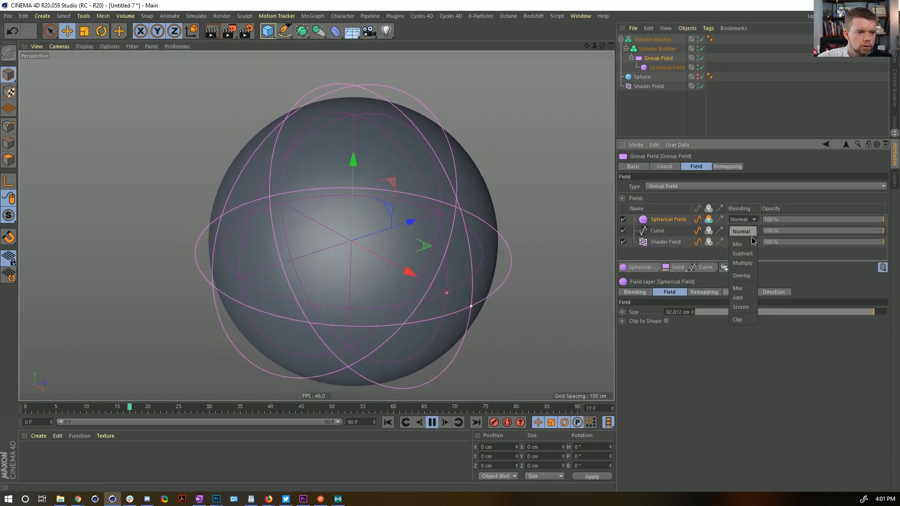
{"action": "left_click", "coordinate": [744, 264]}
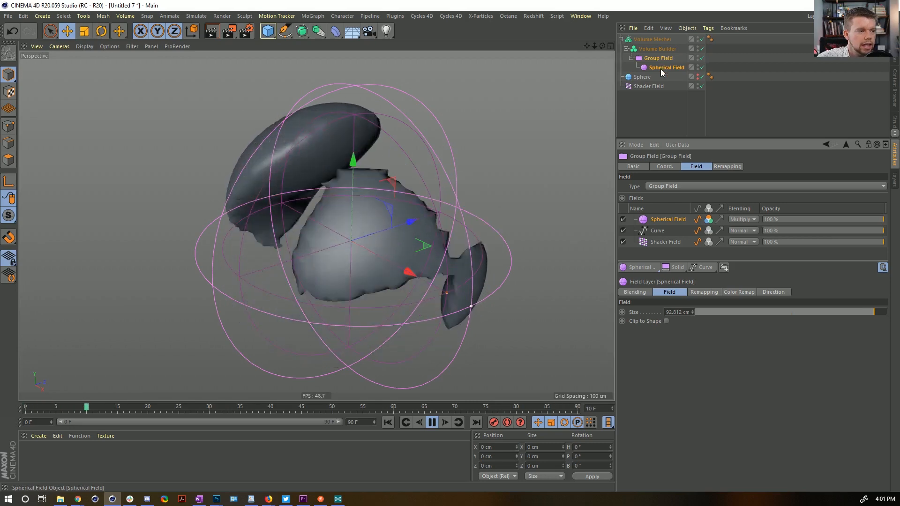
Step: Duplicate the Group Field inside the Volume Builder and flip the copy's Curve horizontally
{"action": "left_click_drag", "start_coordinate": [659, 58], "coordinate": [672, 57]}
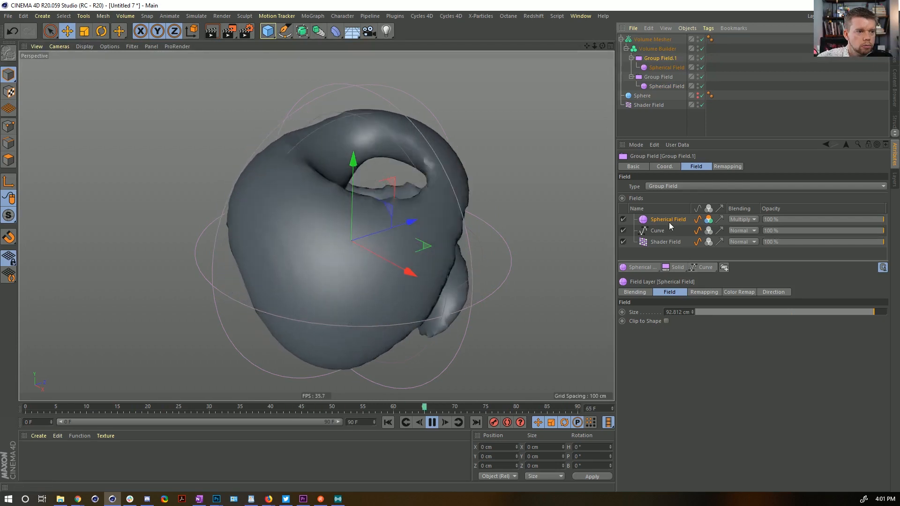
{"action": "left_click", "coordinate": [658, 230]}
{"action": "right_click", "coordinate": [701, 349]}
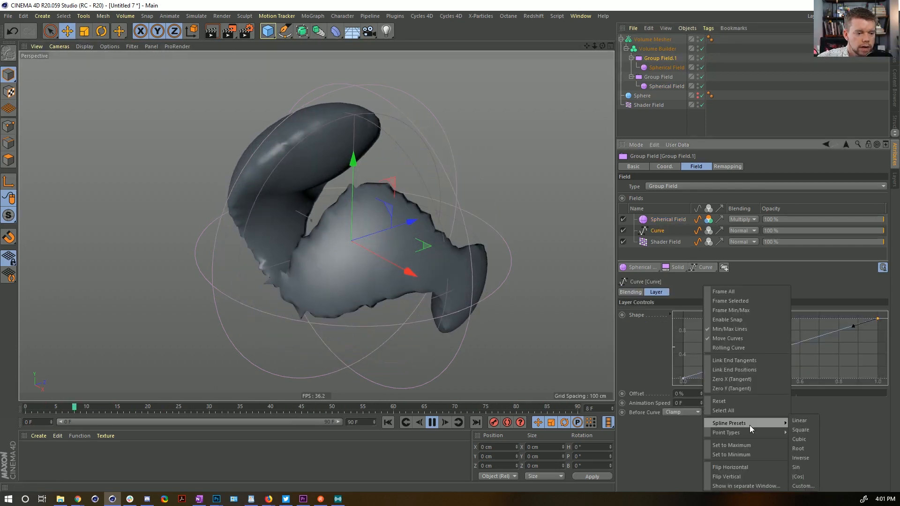
{"action": "left_click", "coordinate": [744, 467]}
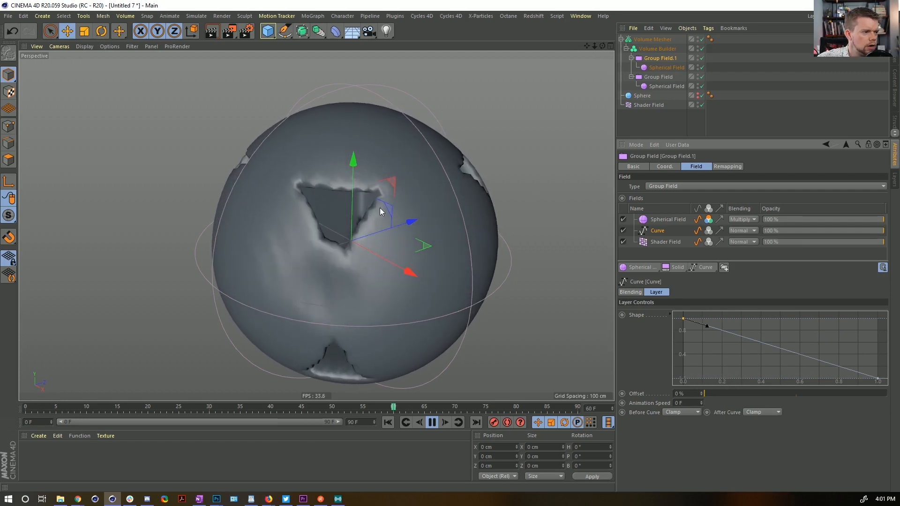
Step: Set the Volume Builder's volume type to Signed Distance Field, leaving the mode of Group Field.1 as is
{"action": "left_click", "coordinate": [657, 49]}
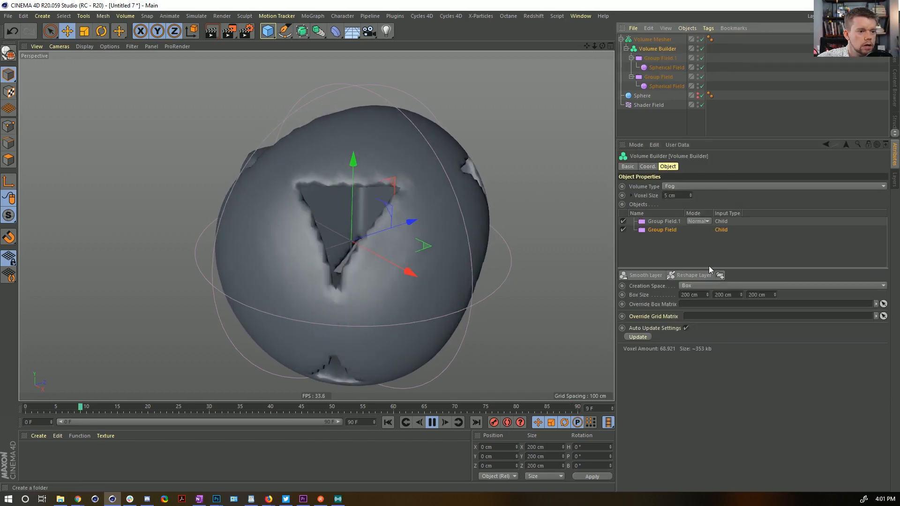
{"action": "left_click", "coordinate": [696, 221]}
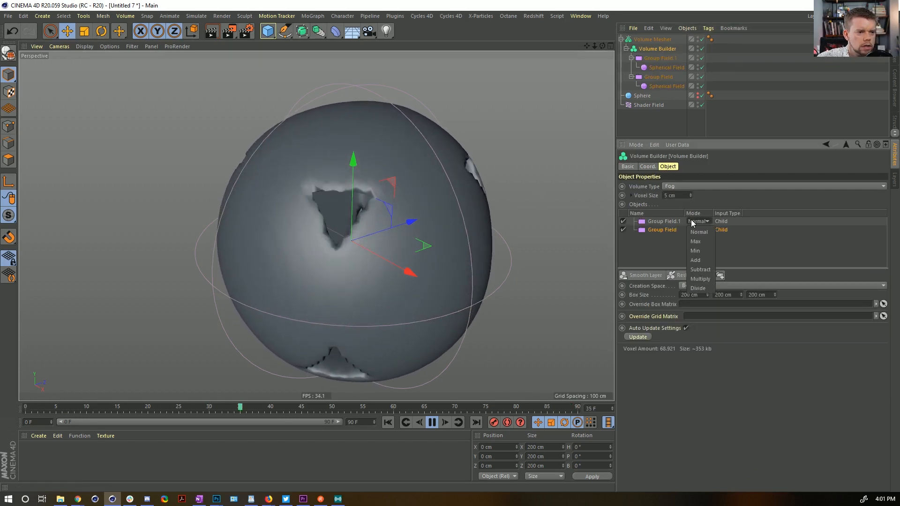
{"action": "left_click", "coordinate": [708, 198]}
{"action": "left_click", "coordinate": [693, 187]}
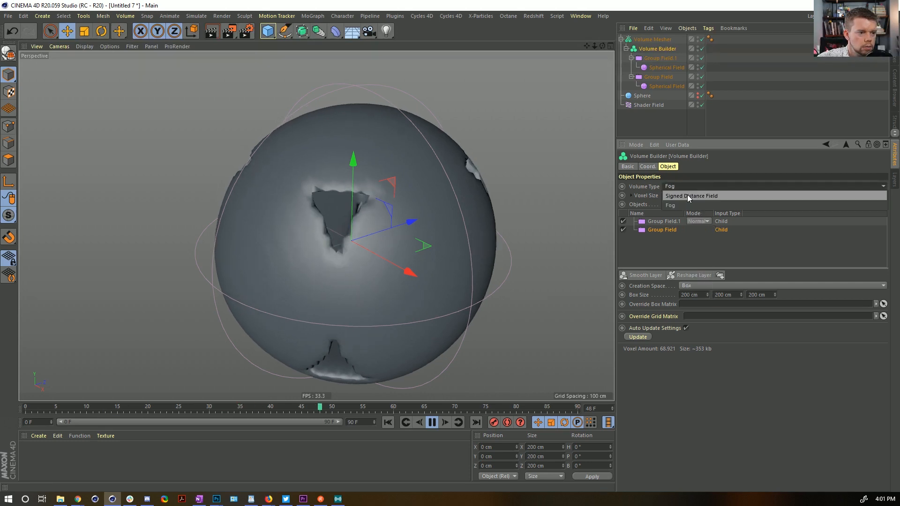
{"action": "left_click", "coordinate": [687, 195]}
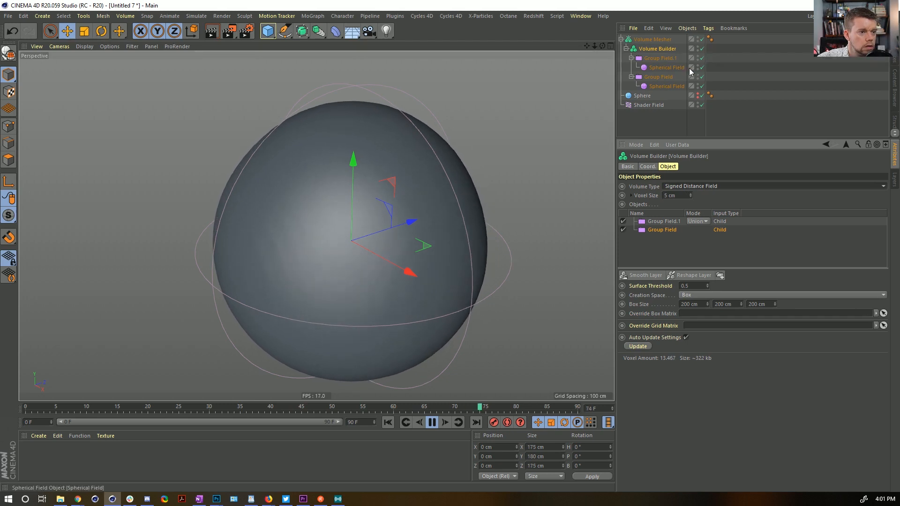
Step: Exclude Group Field.1 in the Volume Builder's object list and set the volume type back to Fog
{"action": "left_click", "coordinate": [623, 222]}
{"action": "left_click_drag", "start_coordinate": [381, 224], "coordinate": [561, 223], "text": "alt"}
{"action": "left_click", "coordinate": [678, 186]}
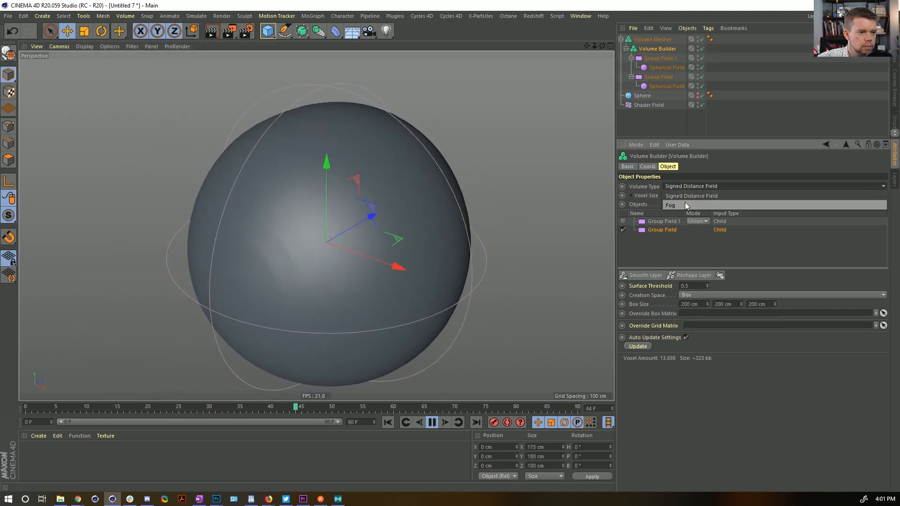
{"action": "left_click", "coordinate": [684, 202]}
{"action": "left_click_drag", "start_coordinate": [429, 237], "coordinate": [374, 225], "text": "alt"}
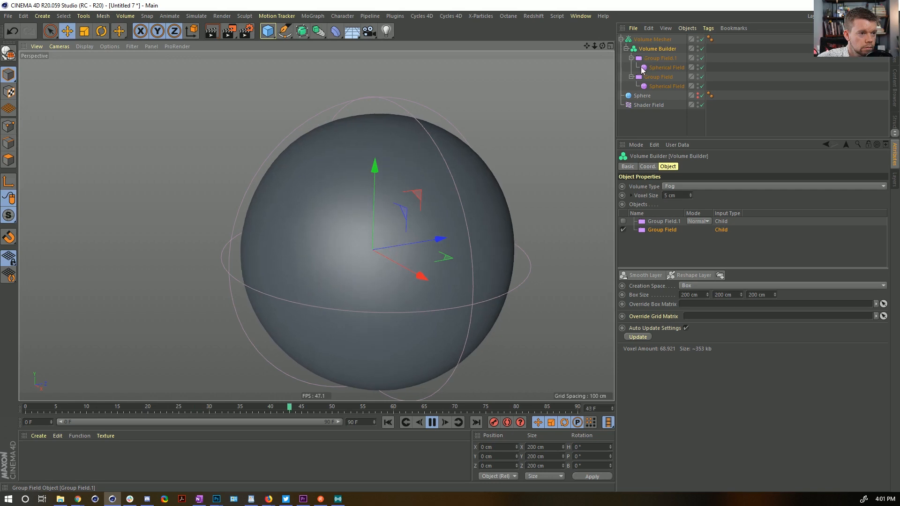
Step: Disable Group Field.1 in the hierarchy and flip the original Group Field's Curve horizontally
{"action": "left_click", "coordinate": [702, 57]}
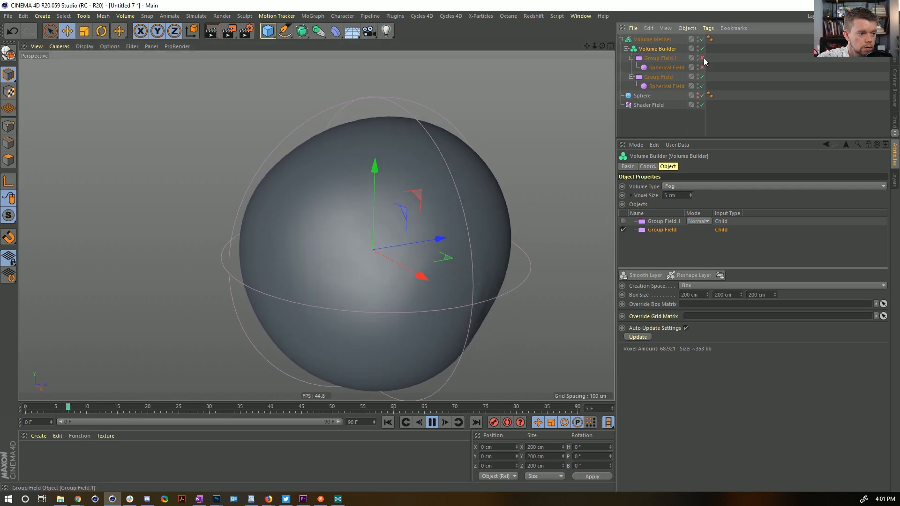
{"action": "left_click", "coordinate": [665, 79]}
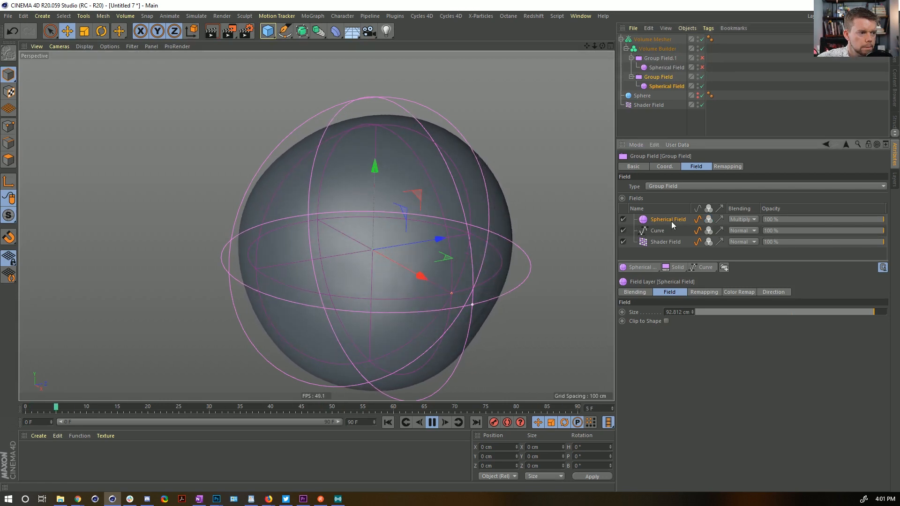
{"action": "left_click", "coordinate": [658, 231]}
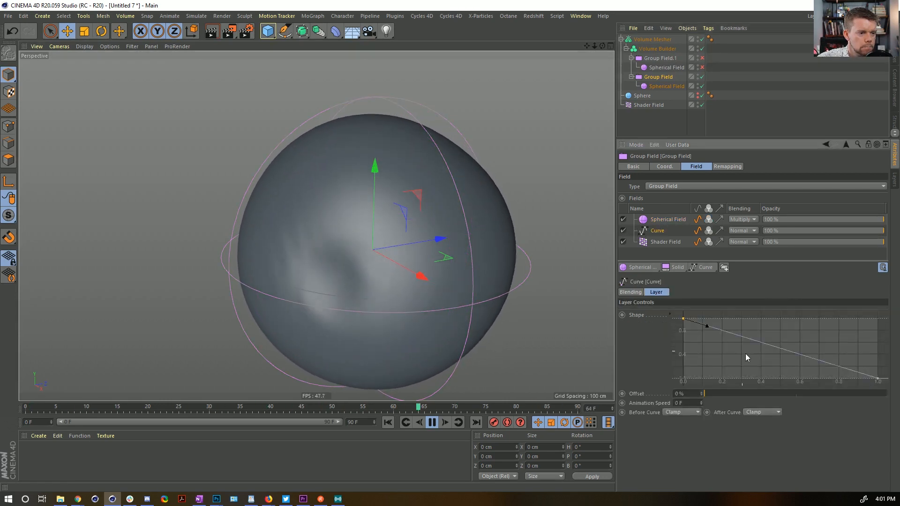
{"action": "right_click", "coordinate": [755, 363]}
{"action": "mouse_move", "coordinate": [799, 434]}
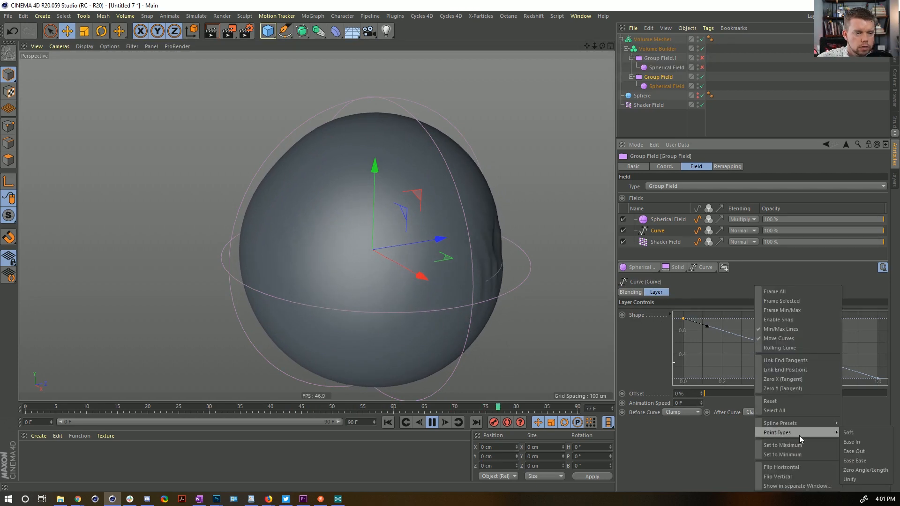
{"action": "left_click", "coordinate": [795, 466]}
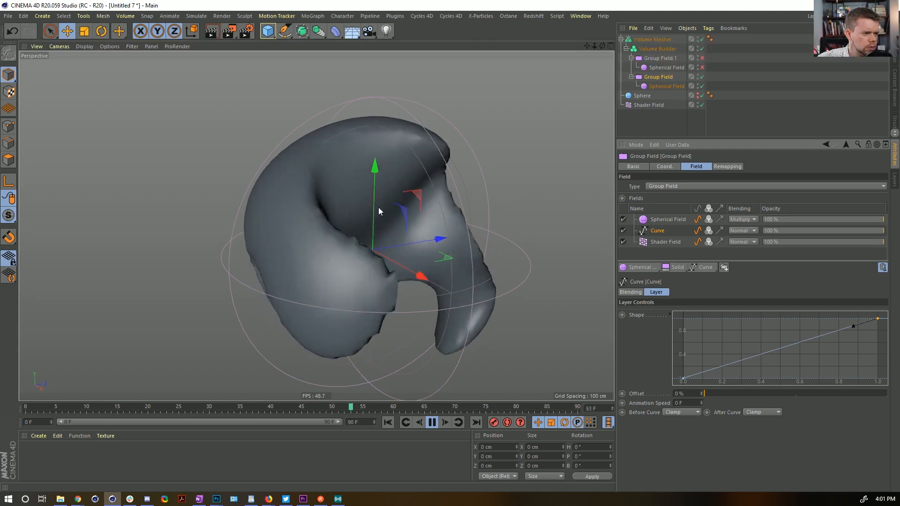
Step: Re-enable Group Field.1 with its Spherical Field and flip Group Field.1's Curve horizontally
{"action": "left_click", "coordinate": [670, 67]}
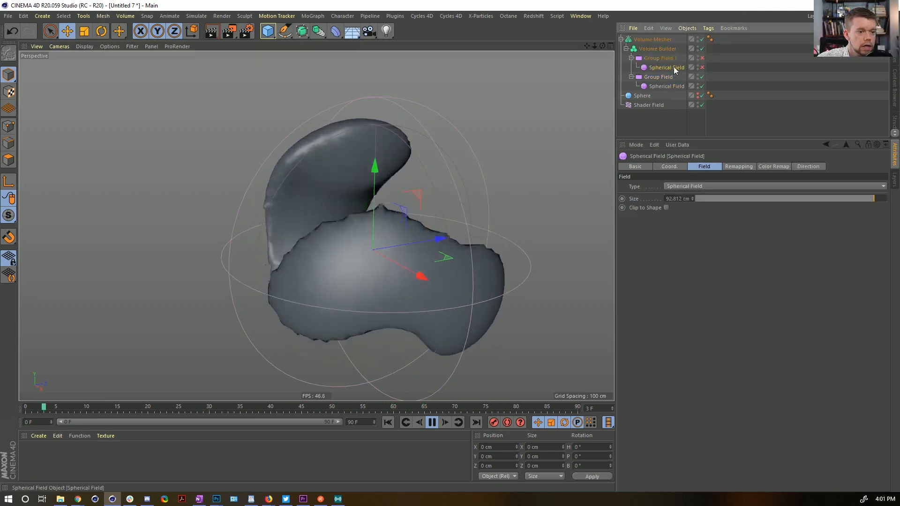
{"action": "left_click", "coordinate": [702, 67]}
{"action": "left_click", "coordinate": [702, 58]}
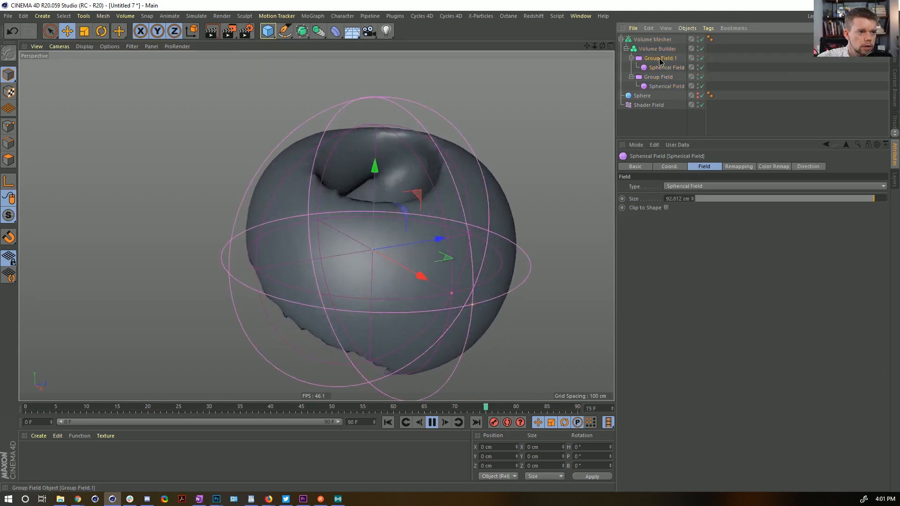
{"action": "left_click", "coordinate": [658, 58]}
{"action": "right_click", "coordinate": [724, 362]}
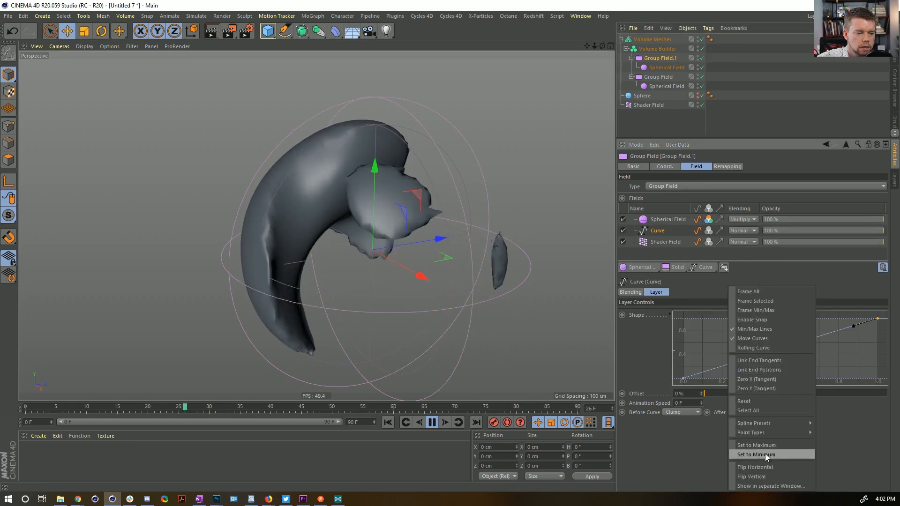
{"action": "left_click", "coordinate": [754, 467]}
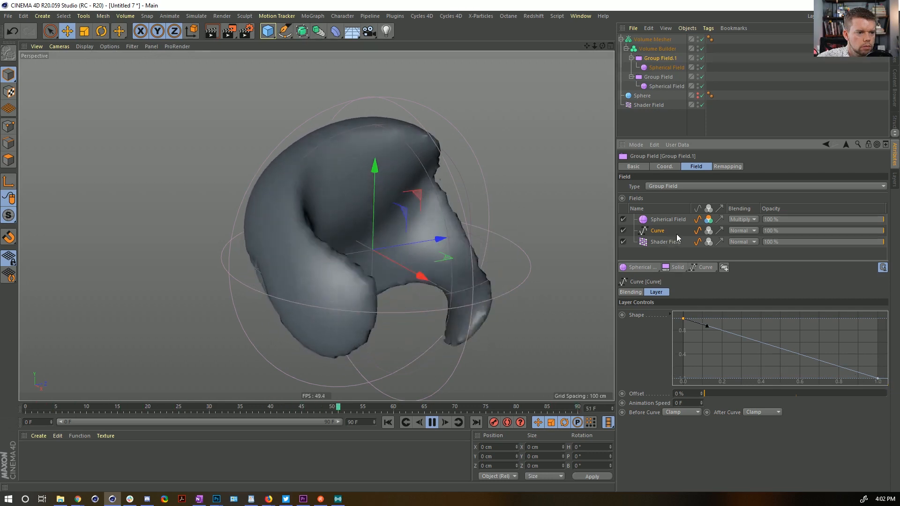
Step: Include Group Field.1 again in the Volume Builder's object list and set the box size to 200 × 200 × 200 cm
{"action": "left_click", "coordinate": [657, 48]}
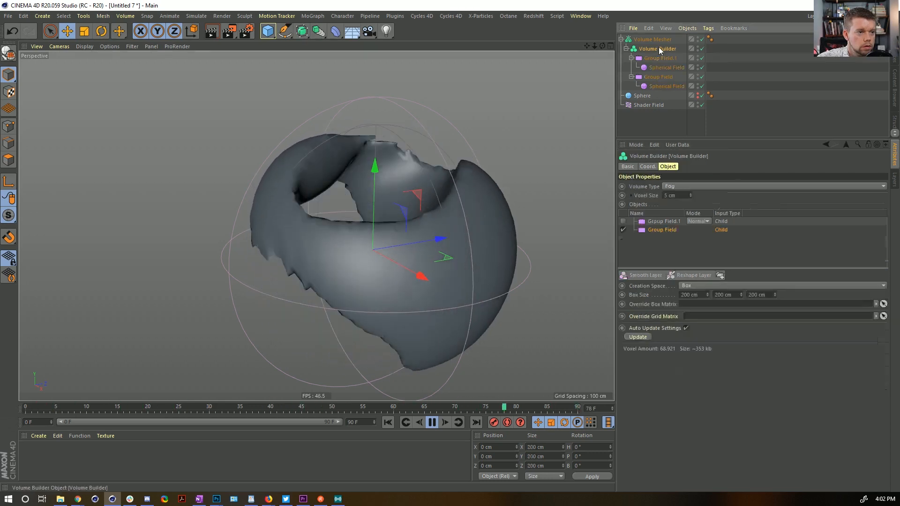
{"action": "left_click", "coordinate": [622, 222]}
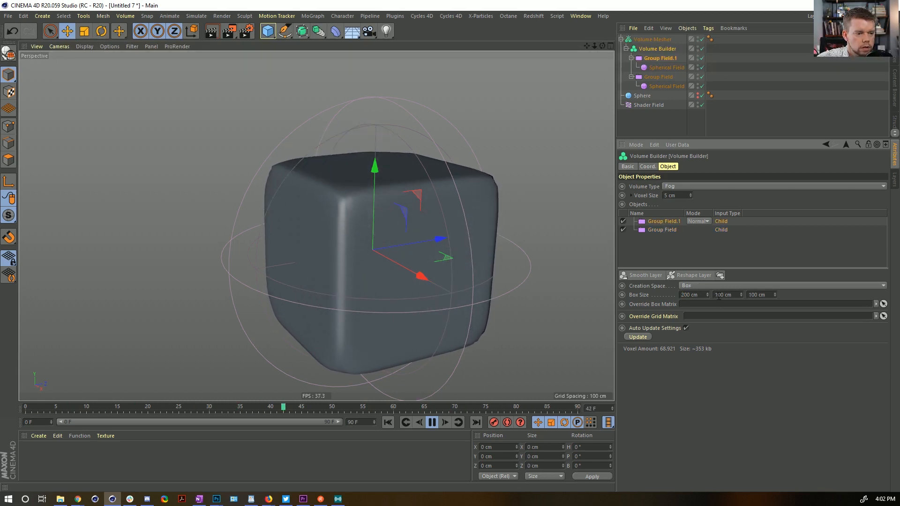
{"action": "left_click_drag", "start_coordinate": [718, 295], "coordinate": [714, 295]}
{"action": "type", "text": "2"}
{"action": "key", "text": "Return"}
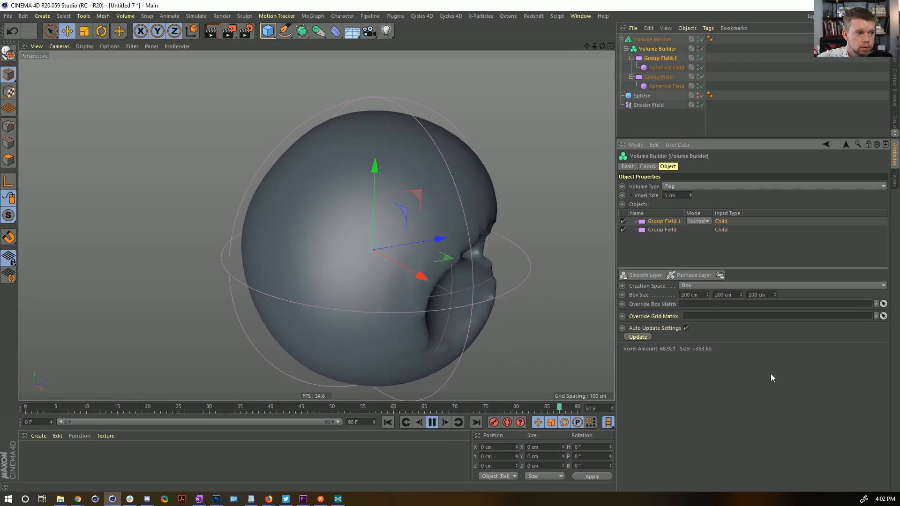
Step: Reshape Group Field.1's Curve so it drops steeply from 1 to 0 at about 0.23
{"action": "left_click", "coordinate": [655, 58]}
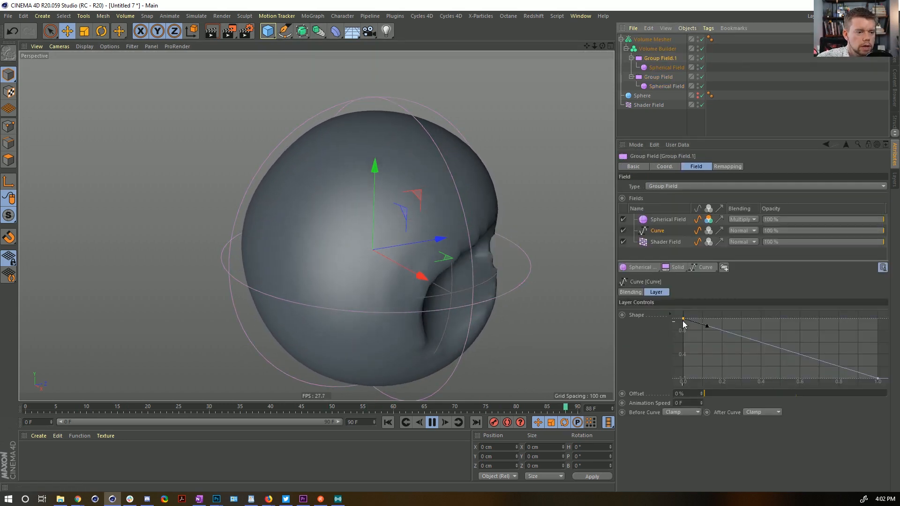
{"action": "left_click_drag", "start_coordinate": [684, 323], "coordinate": [714, 315]}
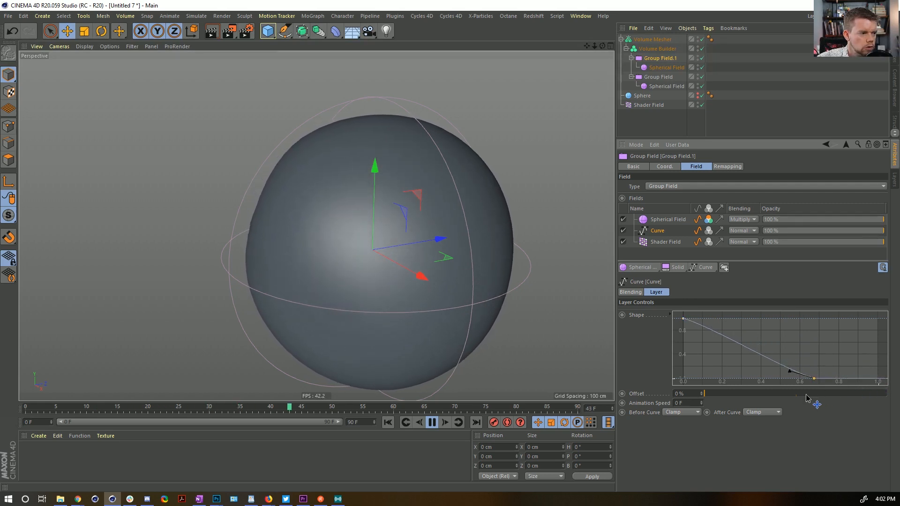
{"action": "left_click_drag", "start_coordinate": [729, 409], "coordinate": [757, 413]}
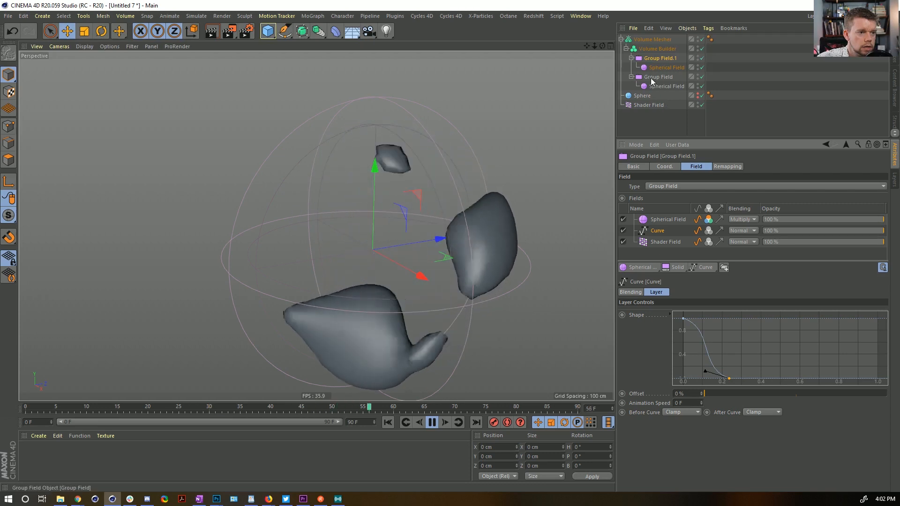
Step: Set Group Field.1's mode to Add in the Volume Builder and the voxel size to 3 cm
{"action": "left_click", "coordinate": [658, 48]}
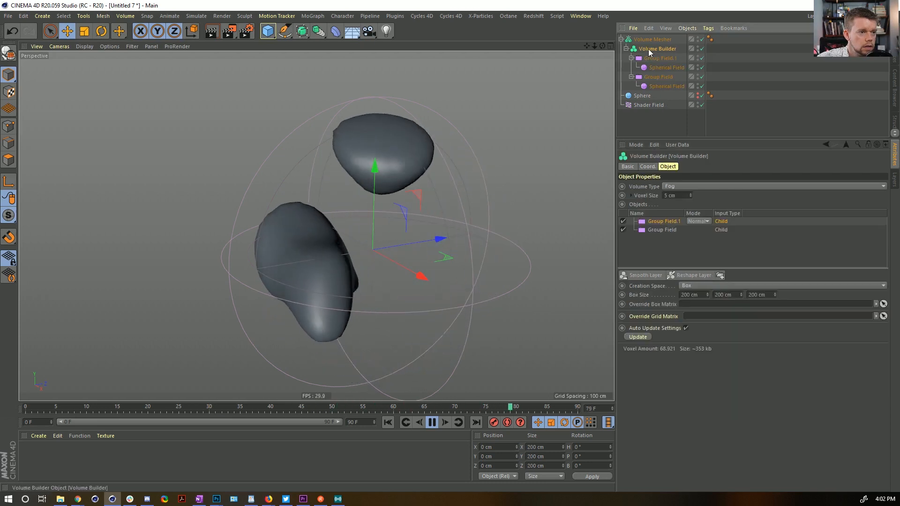
{"action": "left_click", "coordinate": [697, 221]}
{"action": "left_click", "coordinate": [702, 258]}
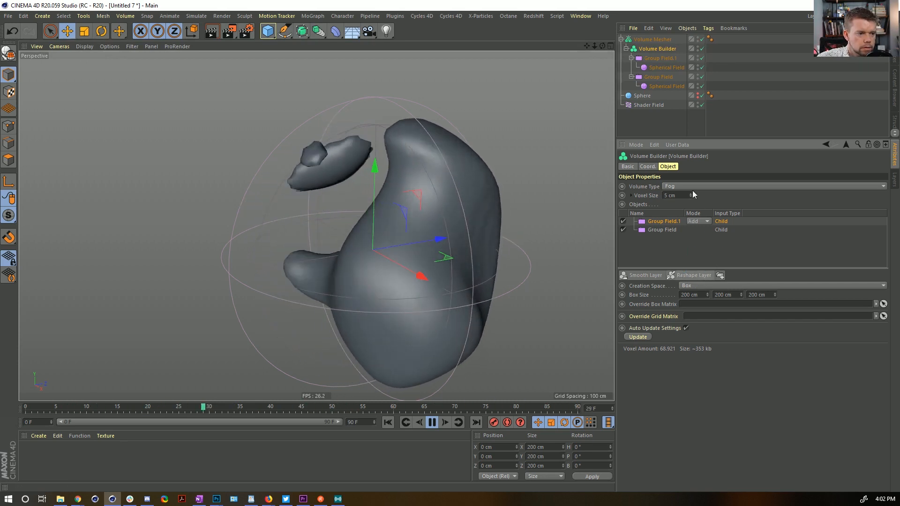
{"action": "type", "text": "3"}
{"action": "key", "text": "Return"}
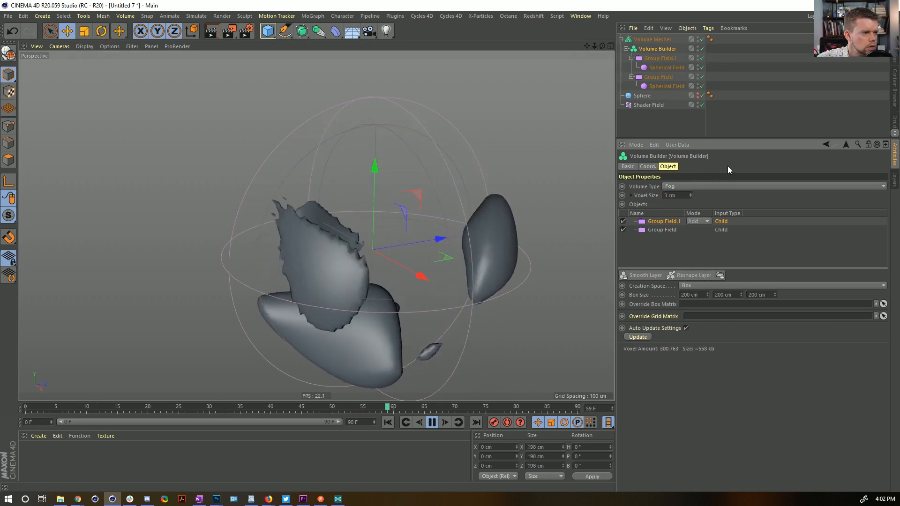
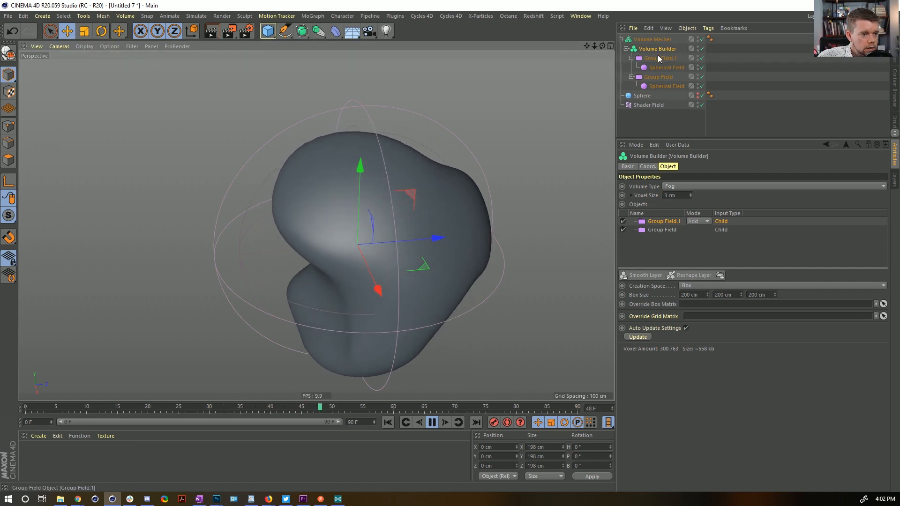
Step: Switch Group Field.1's mode to Normal for comparison and return it to Add
{"action": "left_click", "coordinate": [699, 221]}
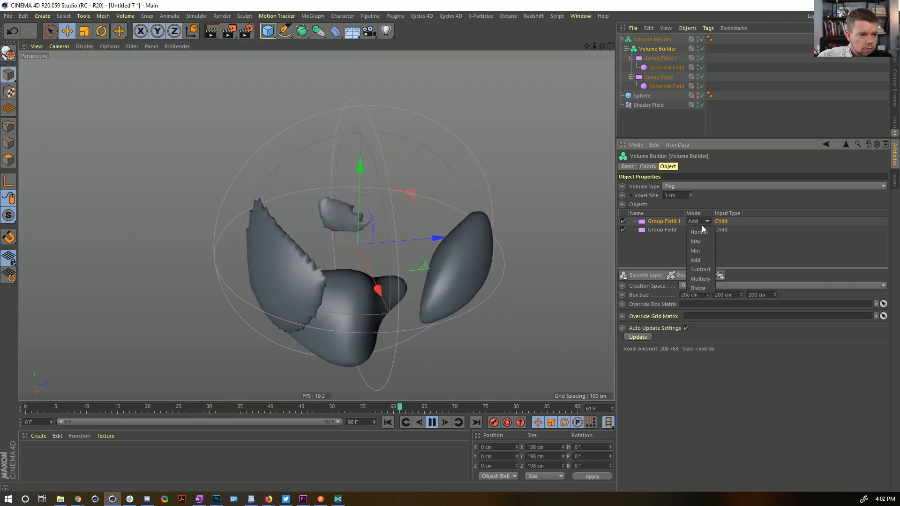
{"action": "left_click", "coordinate": [705, 231]}
{"action": "left_click", "coordinate": [697, 221]}
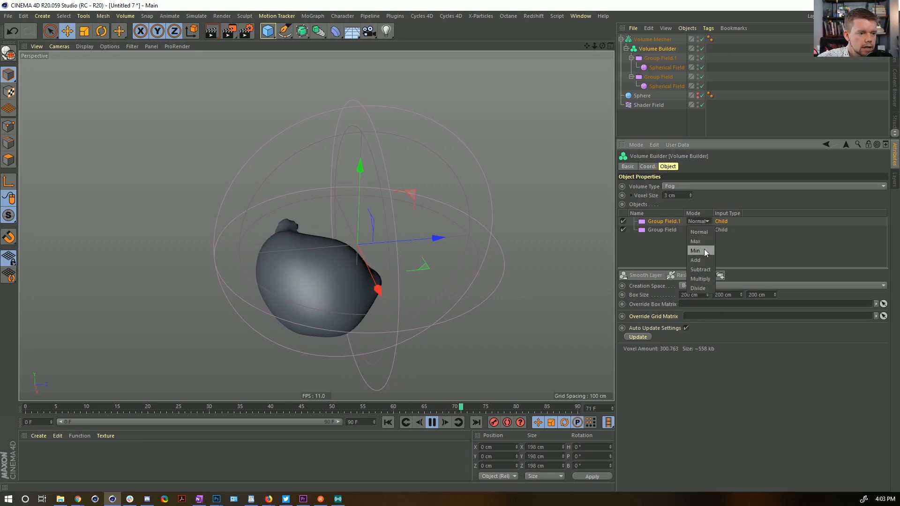
{"action": "left_click", "coordinate": [707, 264]}
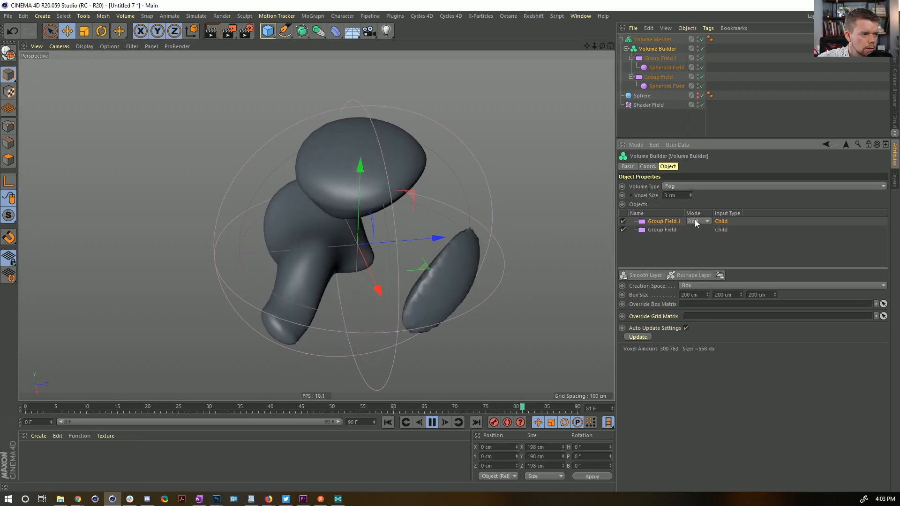
Step: Delete Group Field.1, duplicate the whole Volume Mesher hierarchy, and select the copy's Spherical Field
{"action": "left_click", "coordinate": [664, 58]}
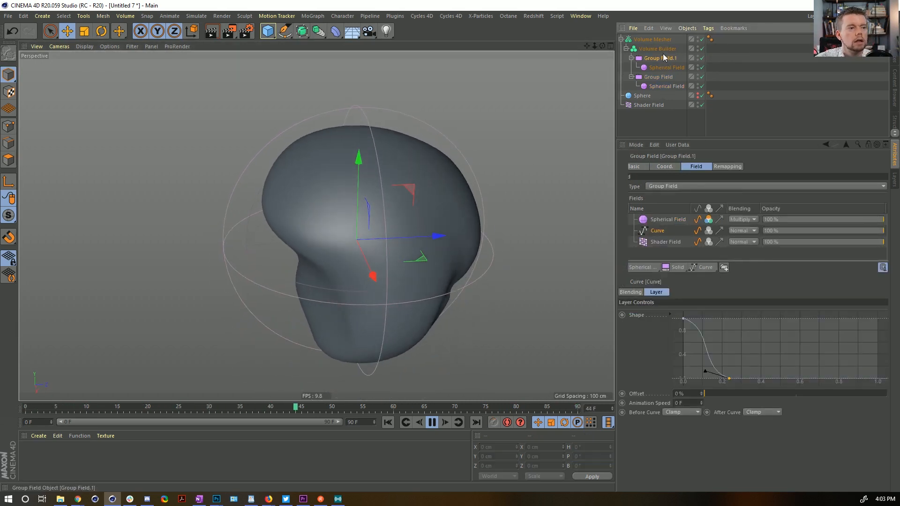
{"action": "key", "text": "Delete"}
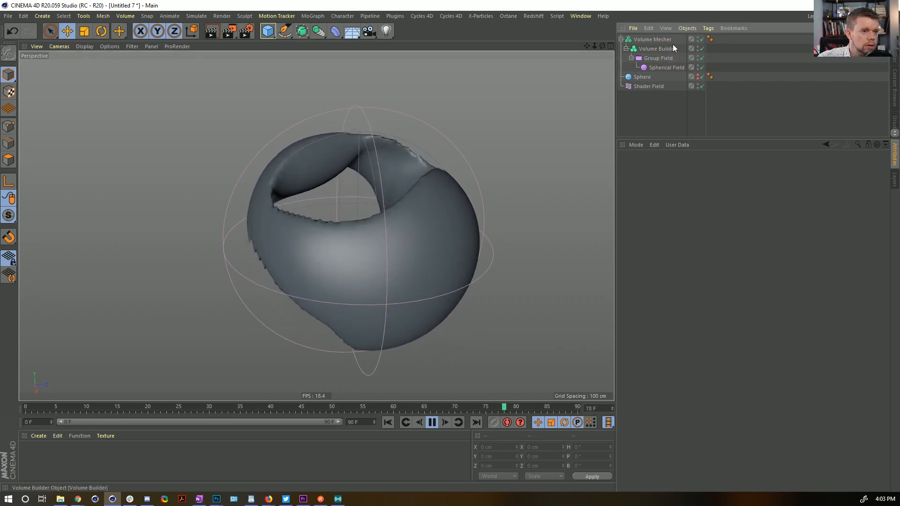
{"action": "left_click", "coordinate": [655, 41]}
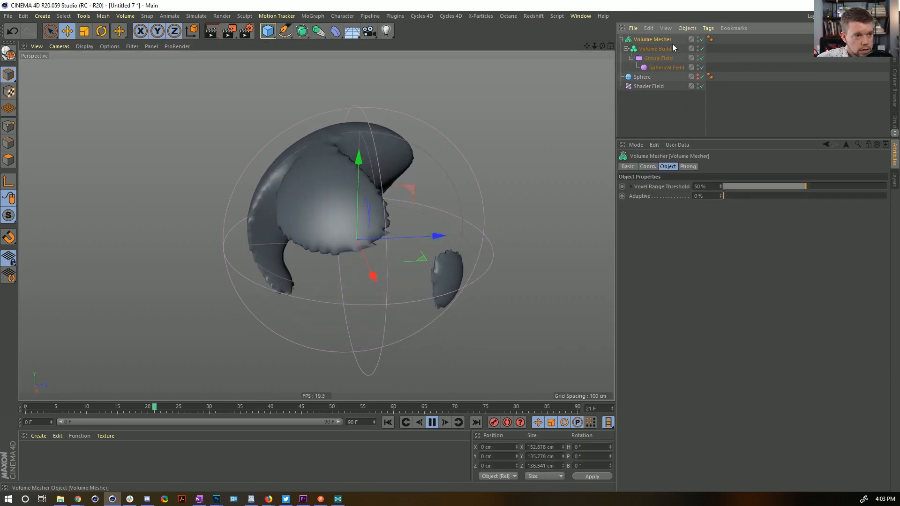
{"action": "key", "text": "ctrl+c"}
{"action": "key", "text": "ctrl+v"}
{"action": "left_click", "coordinate": [658, 68]}
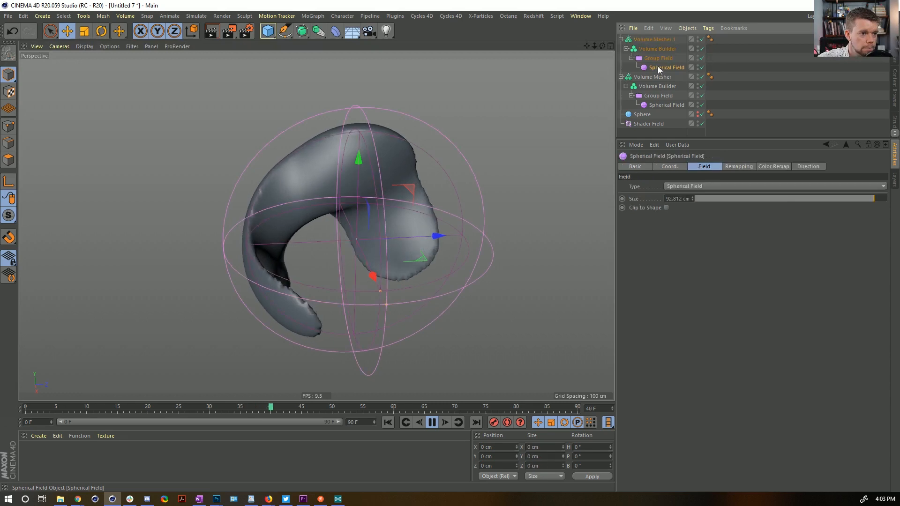
Step: Flip the copied Group Field's Curve horizontally and move its lower end point to about 0.58
{"action": "left_click", "coordinate": [729, 166]}
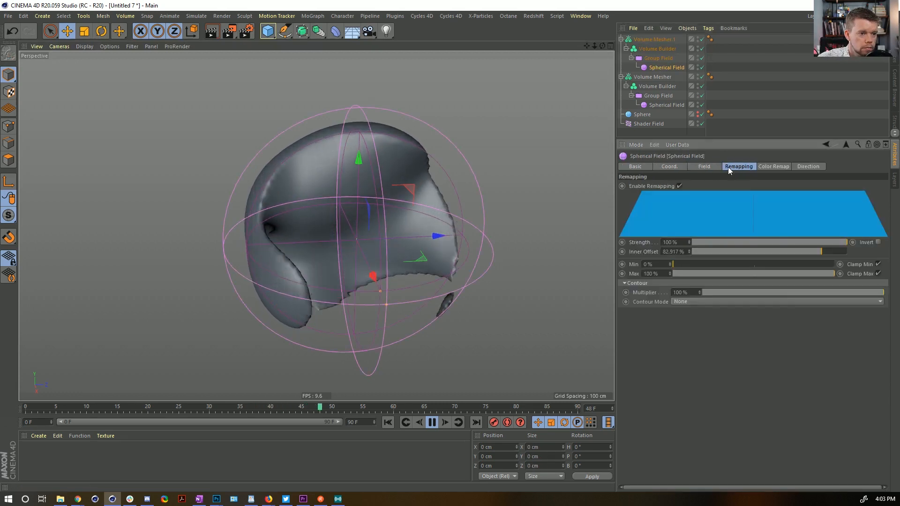
{"action": "left_click", "coordinate": [657, 58]}
{"action": "left_click", "coordinate": [696, 167]}
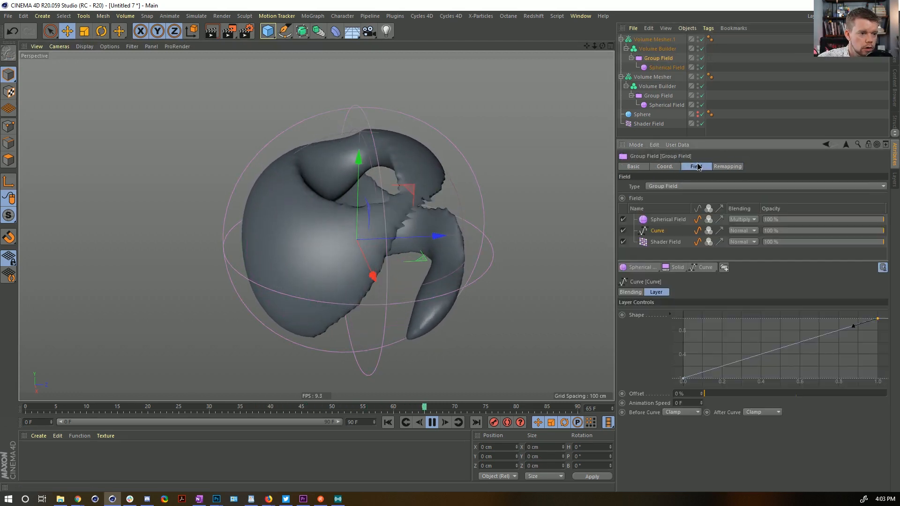
{"action": "right_click", "coordinate": [743, 335]}
{"action": "mouse_move", "coordinate": [775, 423]}
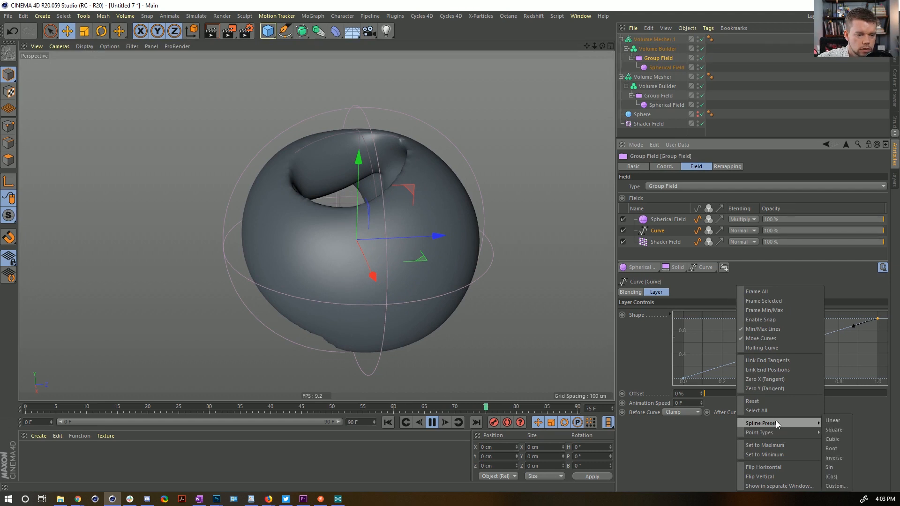
{"action": "left_click", "coordinate": [786, 467]}
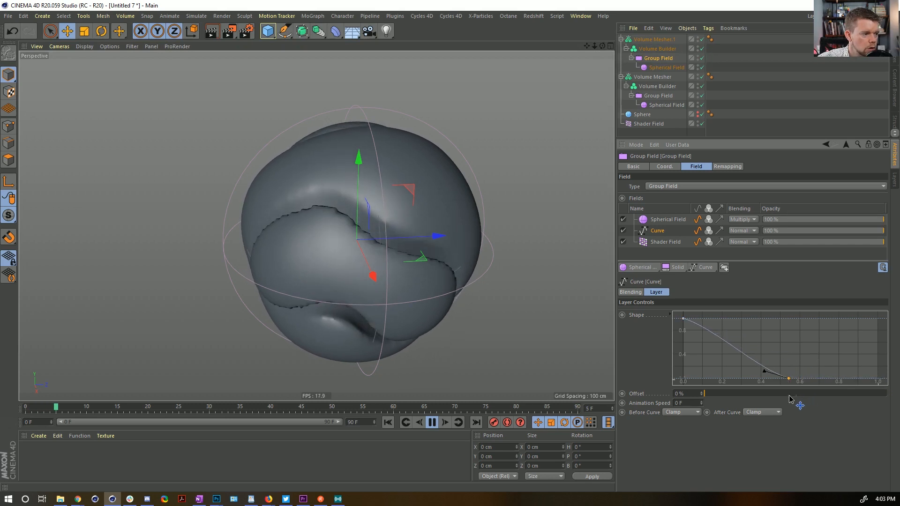
{"action": "left_click_drag", "start_coordinate": [264, 240], "coordinate": [365, 266], "text": "alt"}
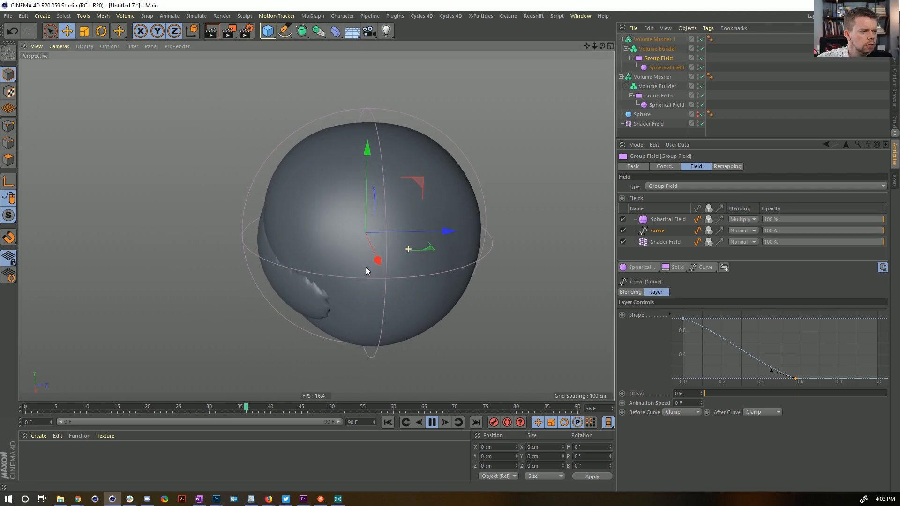
Step: Create a new default material and apply it to Volume Mesher.1
{"action": "double_click", "coordinate": [37, 451]}
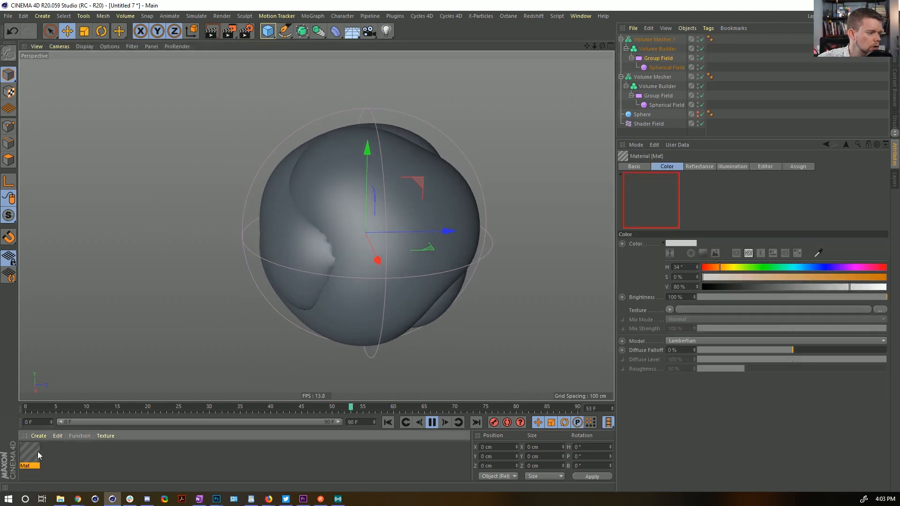
{"action": "left_click_drag", "start_coordinate": [658, 43], "coordinate": [659, 41]}
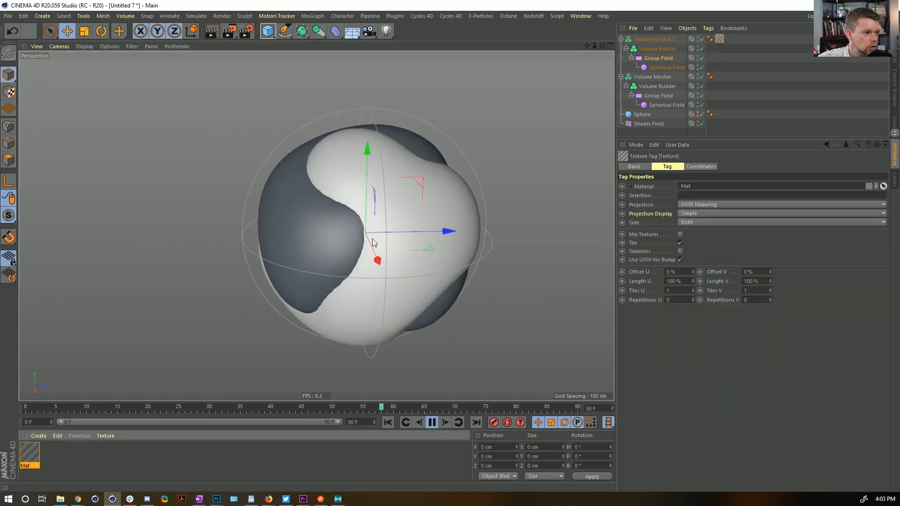
{"action": "mouse_move", "coordinate": [406, 228]}
{"action": "left_mouse_down", "text": "alt"}
{"action": "mouse_move", "coordinate": [377, 212]}
{"action": "mouse_move", "coordinate": [399, 217]}
{"action": "left_mouse_up", "text": "alt"}
Step: Reshape the Curve of Volume Mesher.1's Group Field to drop steeply from 1 at about 0.32 to 0 at about 0.45
{"action": "left_click", "coordinate": [662, 58]}
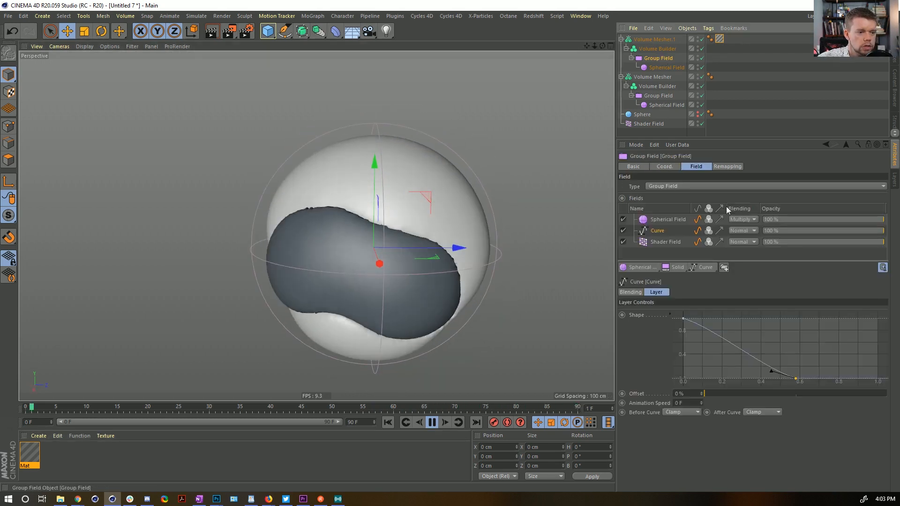
{"action": "left_click_drag", "start_coordinate": [796, 379], "coordinate": [772, 382]}
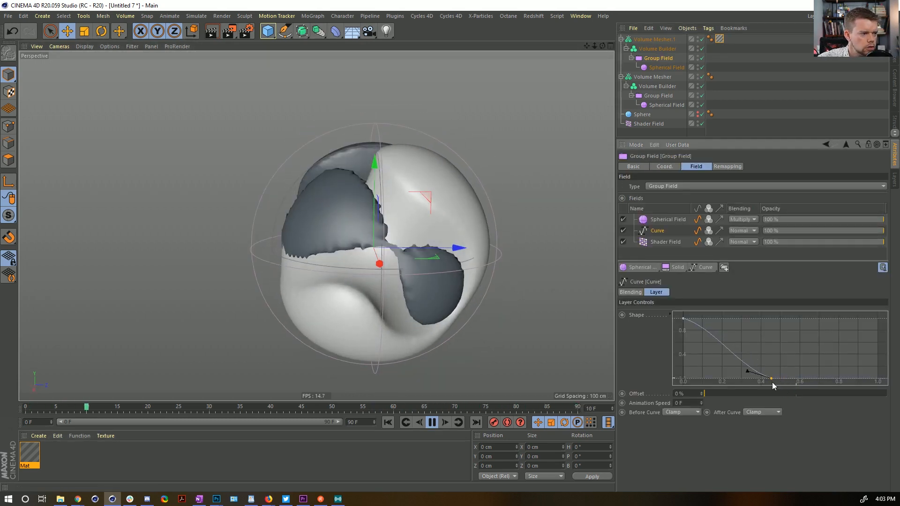
{"action": "left_click_drag", "start_coordinate": [460, 285], "coordinate": [481, 305], "text": "alt"}
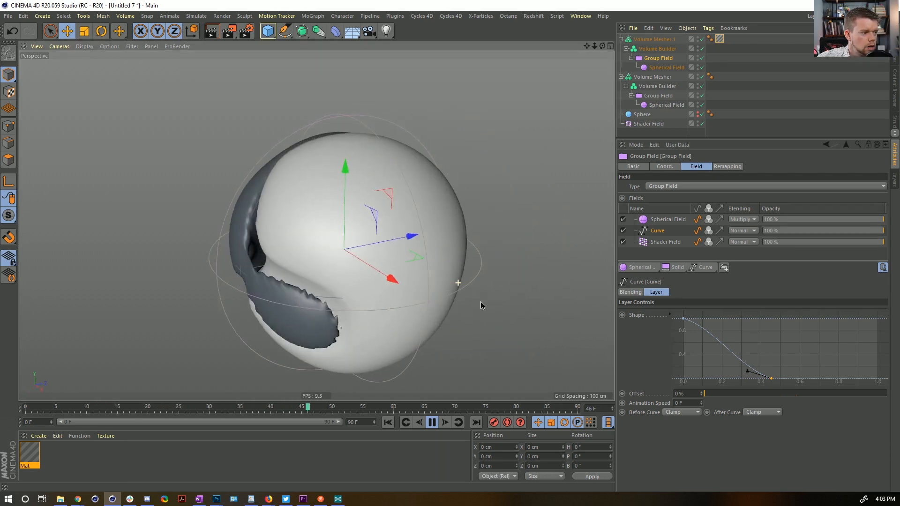
{"action": "left_click_drag", "start_coordinate": [685, 319], "coordinate": [742, 323]}
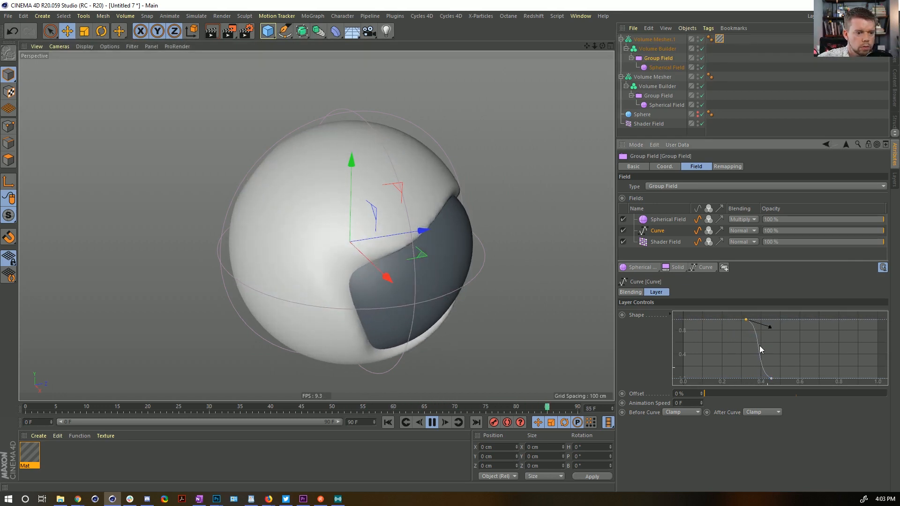
Step: Reshape the original Volume Mesher's Group Field Curve to rise steeply from 0 at about 0.35 to 1 at about 0.49
{"action": "left_click", "coordinate": [659, 95]}
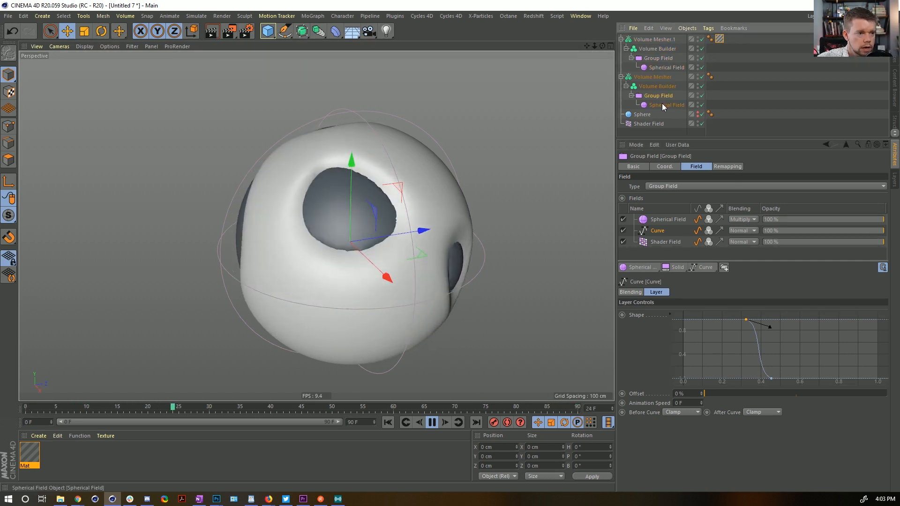
{"action": "left_click", "coordinate": [662, 104]}
{"action": "left_click", "coordinate": [658, 95]}
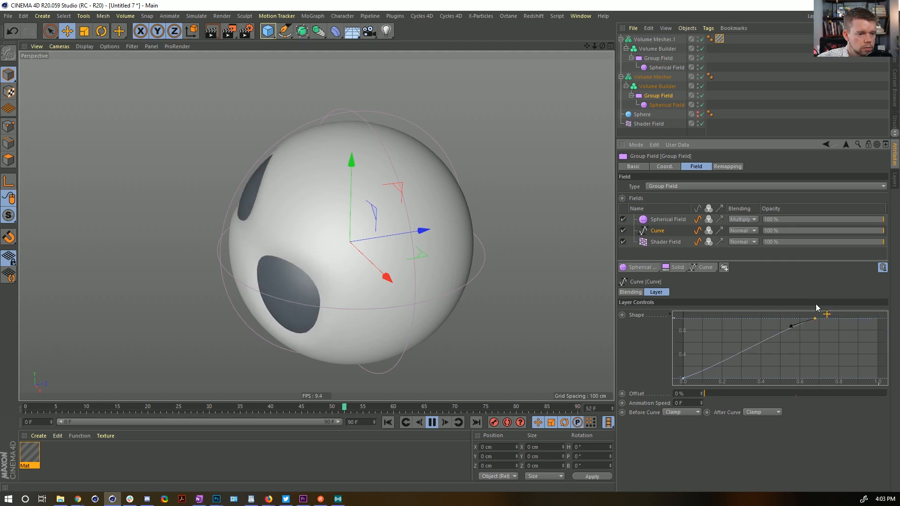
{"action": "left_click_drag", "start_coordinate": [683, 379], "coordinate": [717, 399]}
{"action": "left_click_drag", "start_coordinate": [815, 319], "coordinate": [779, 319]}
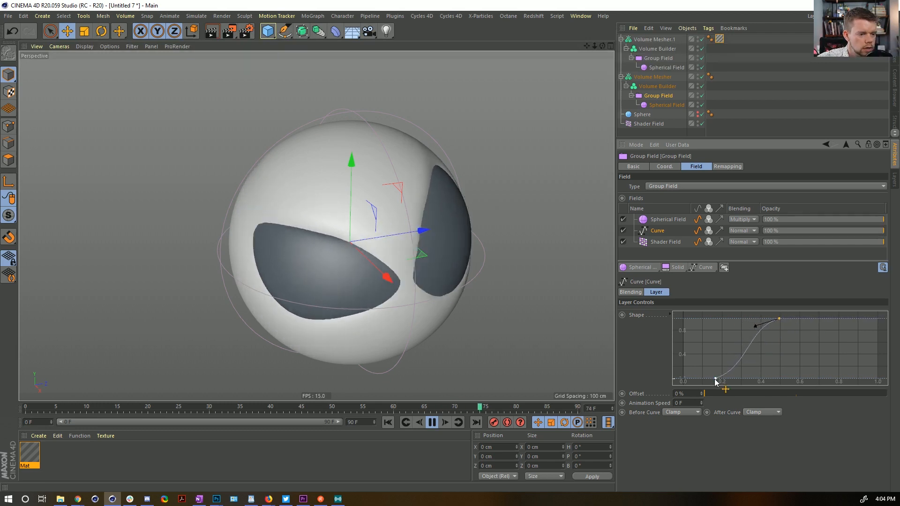
{"action": "left_click_drag", "start_coordinate": [714, 379], "coordinate": [750, 387]}
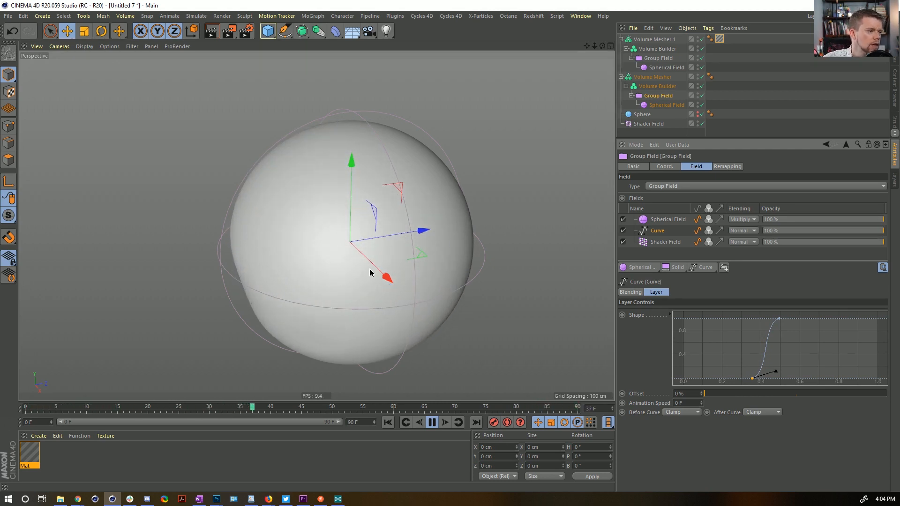
Step: Set the Global Scale of the Shader Field's Noise to 500%
{"action": "left_click_drag", "start_coordinate": [370, 267], "coordinate": [306, 305], "text": "alt"}
{"action": "middle_click_drag", "start_coordinate": [342, 177], "coordinate": [346, 226], "text": "alt"}
{"action": "left_click_drag", "start_coordinate": [372, 283], "coordinate": [358, 235], "text": "alt"}
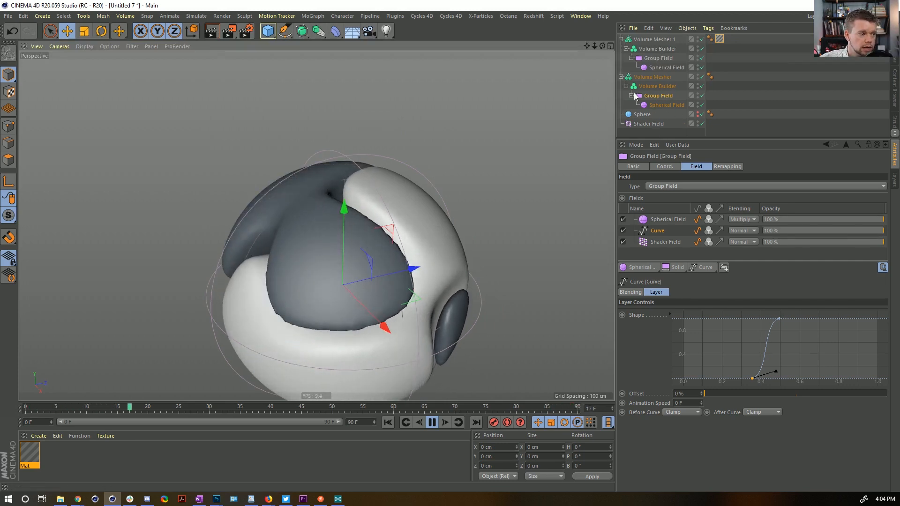
{"action": "left_click", "coordinate": [650, 124]}
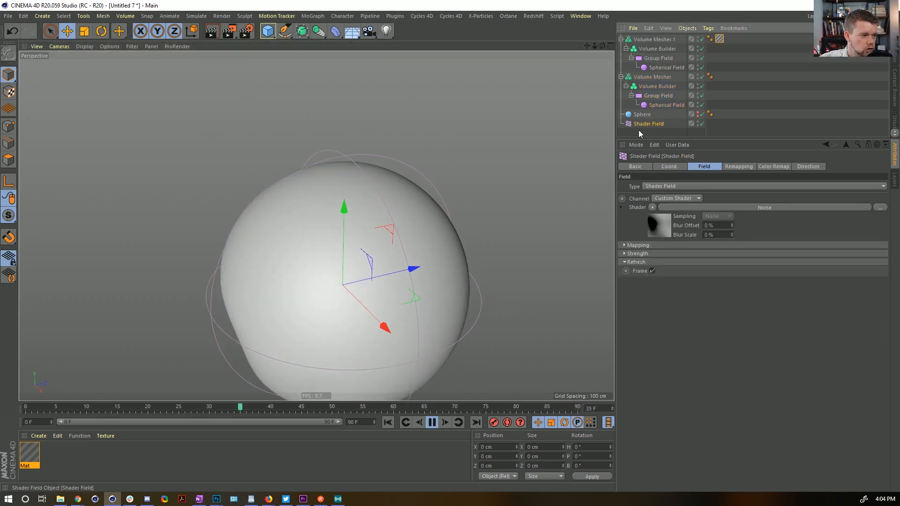
{"action": "left_click", "coordinate": [658, 225]}
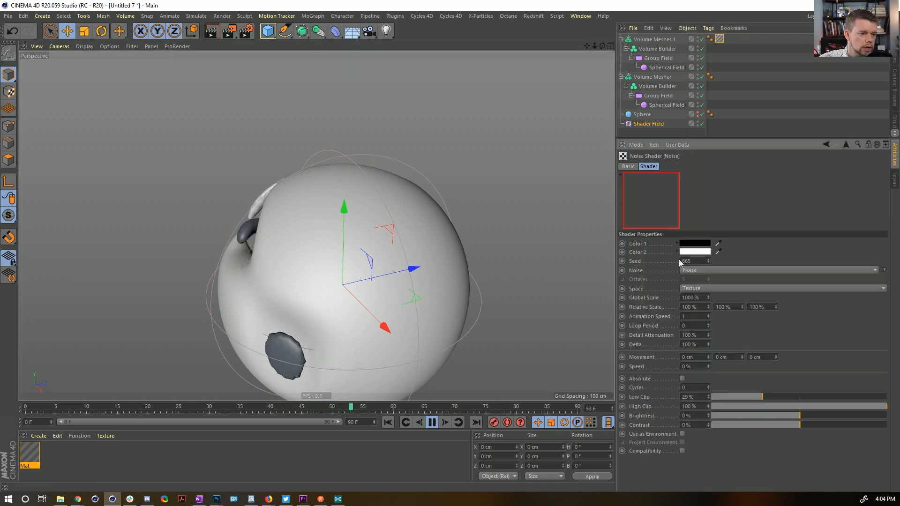
{"action": "double_click", "coordinate": [687, 299]}
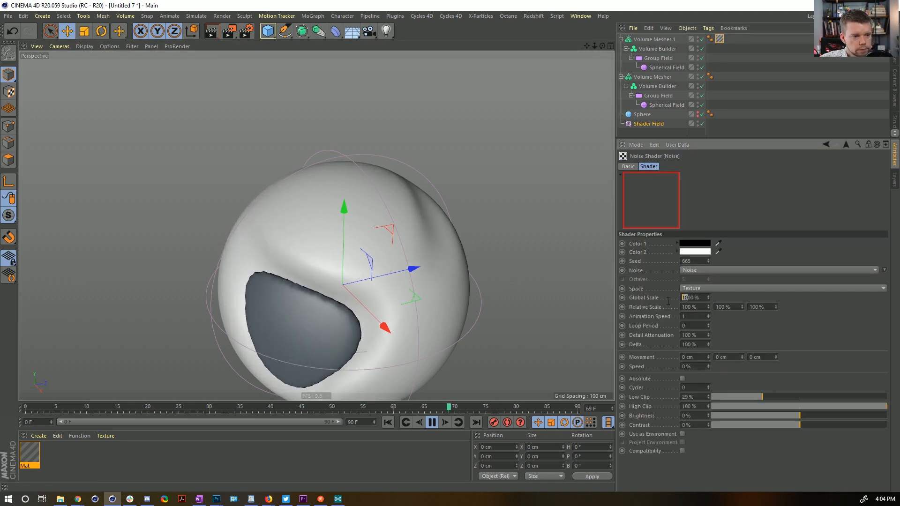
{"action": "type", "text": "500"}
{"action": "key", "text": "Return"}
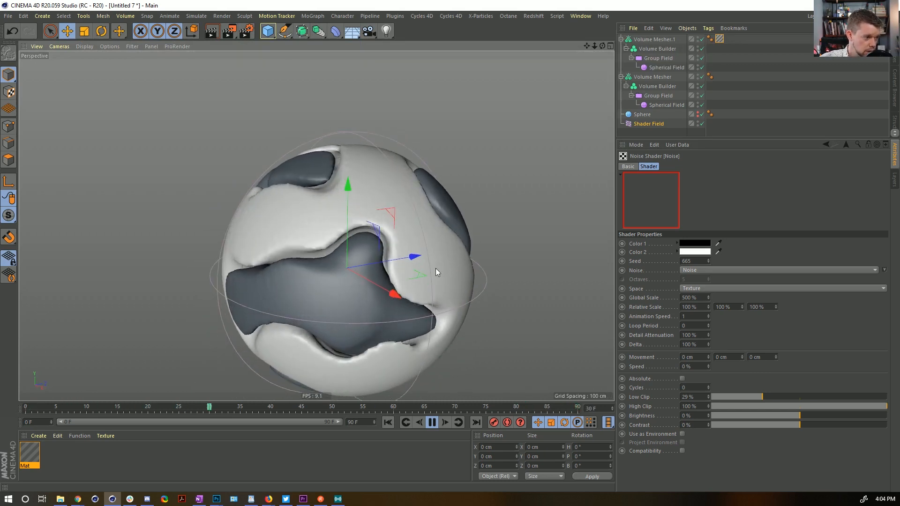
Step: Wrap the Shader Field's Noise in a Colorizer and recolor its gradient black at both ends with a white middle knot
{"action": "left_click", "coordinate": [645, 122]}
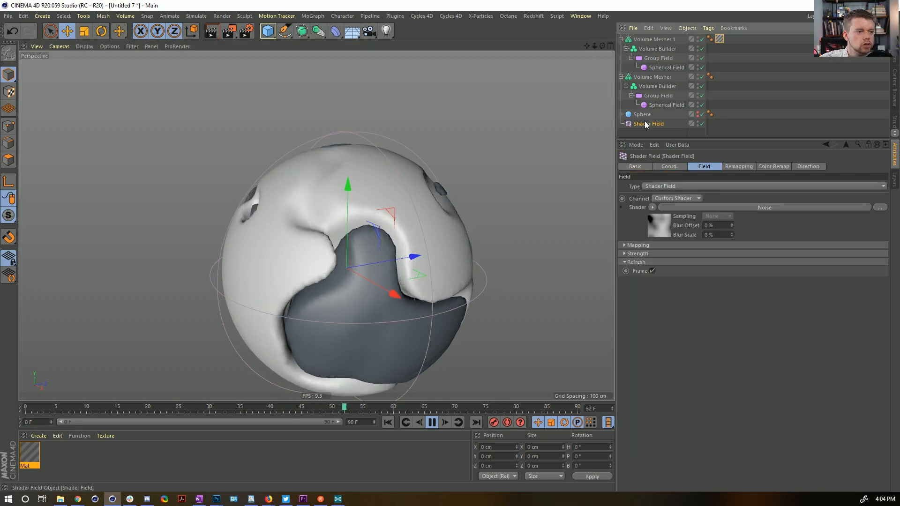
{"action": "left_click", "coordinate": [652, 207]}
{"action": "left_click", "coordinate": [675, 333]}
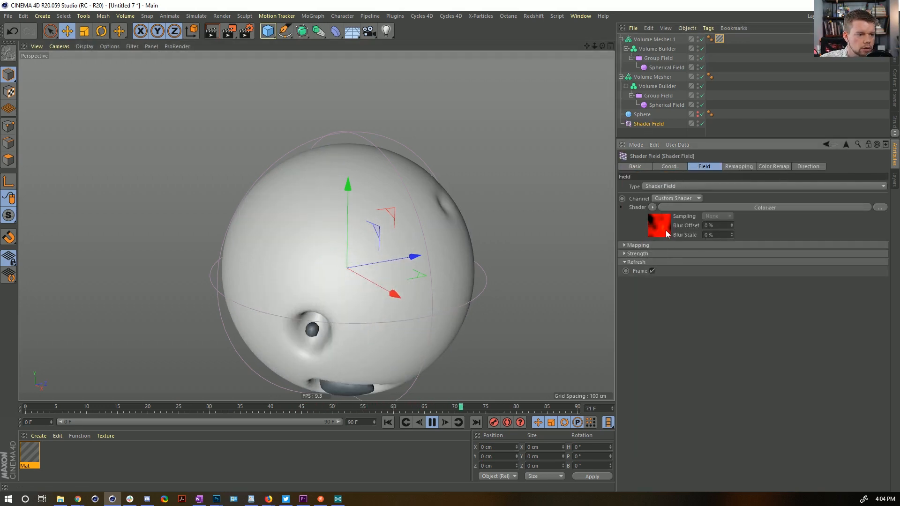
{"action": "double_click", "coordinate": [773, 316]}
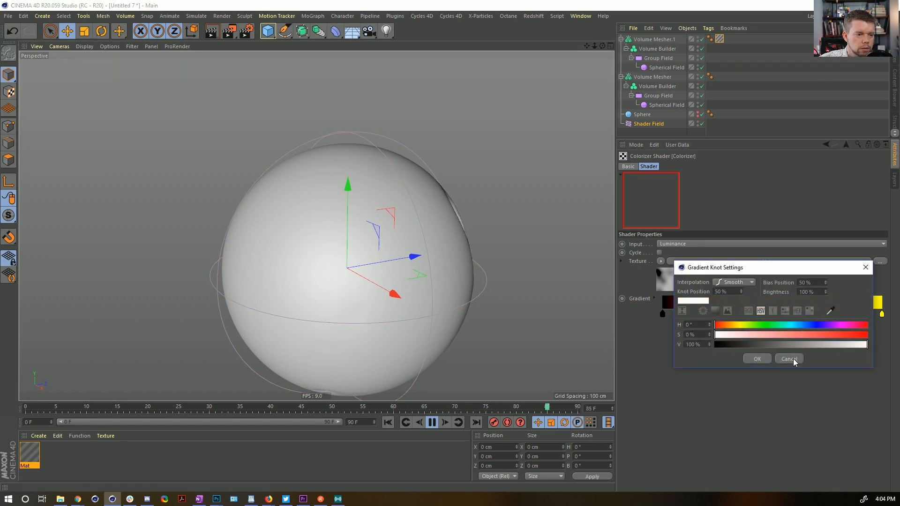
{"action": "left_click", "coordinate": [757, 359]}
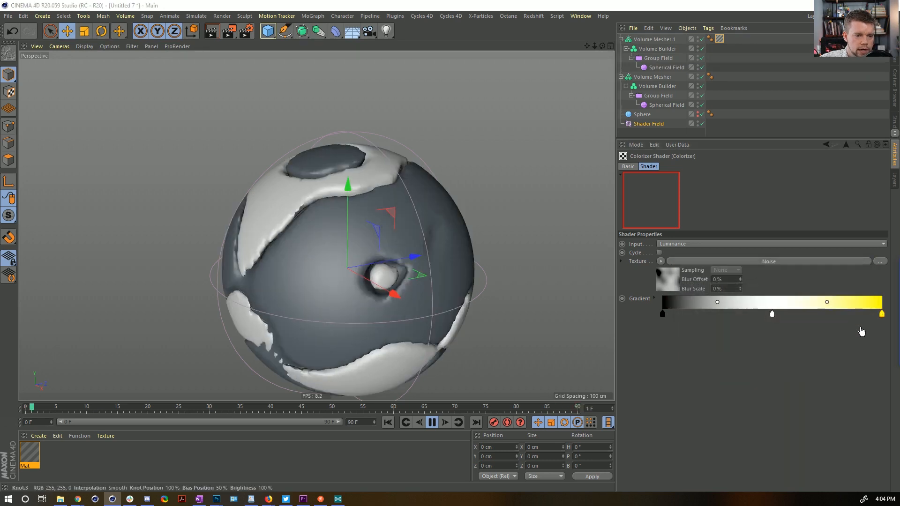
{"action": "double_click", "coordinate": [881, 314]}
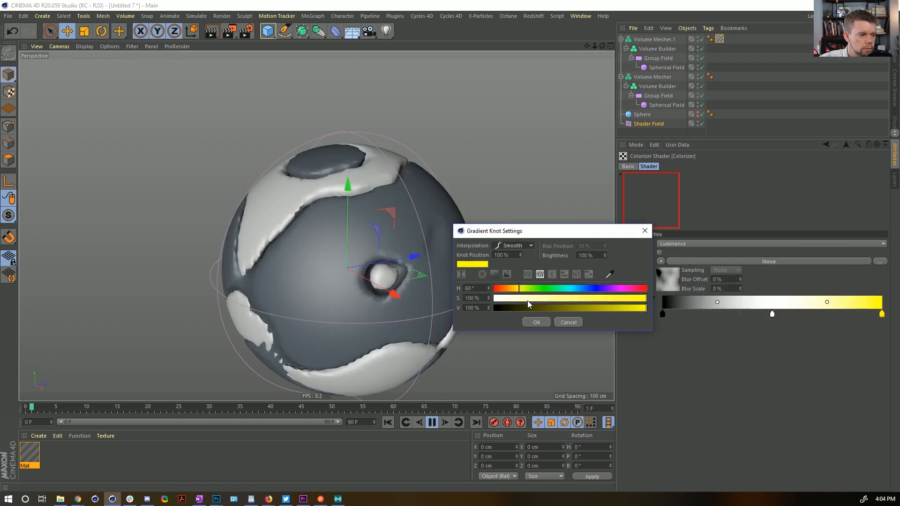
{"action": "left_click", "coordinate": [531, 322]}
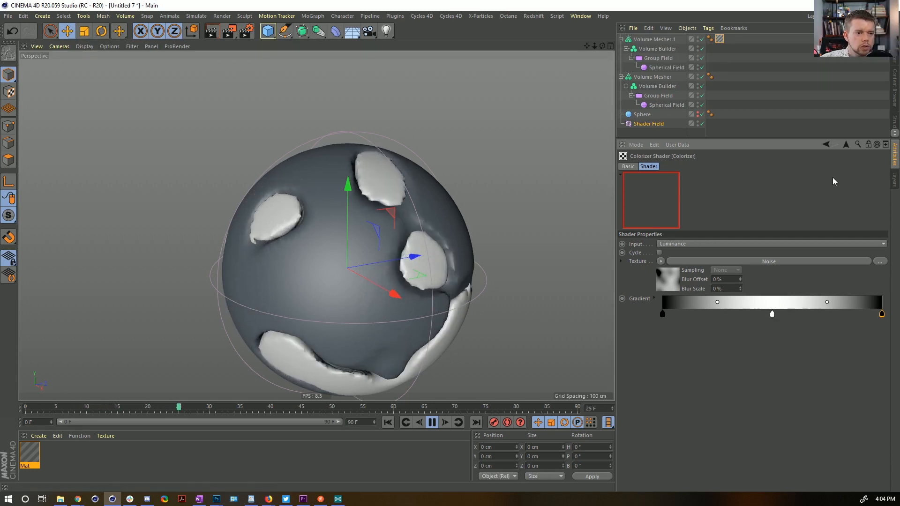
Step: Pause playback, move the Colorizer's black knots to about 35% and 64% around the white knot, and replay the animation to inspect the shapes
{"action": "left_click", "coordinate": [432, 423]}
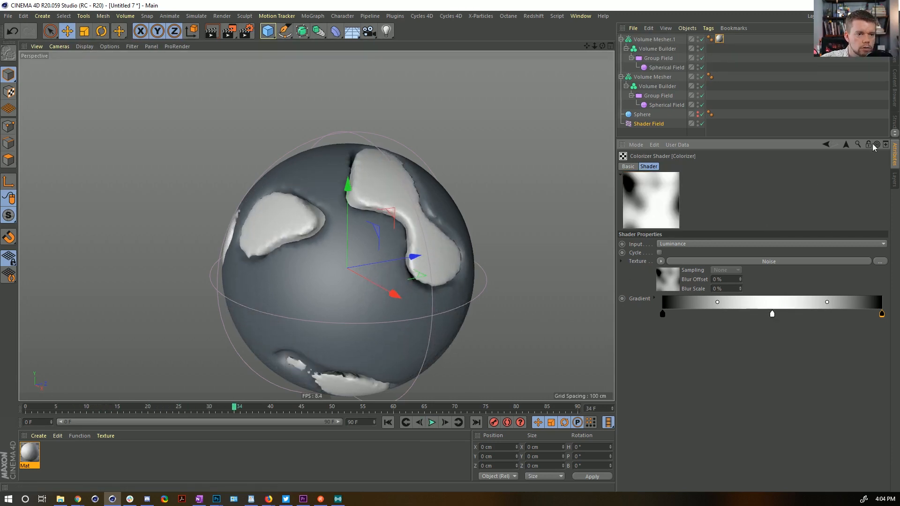
{"action": "left_click", "coordinate": [846, 146]}
{"action": "left_click", "coordinate": [667, 226]}
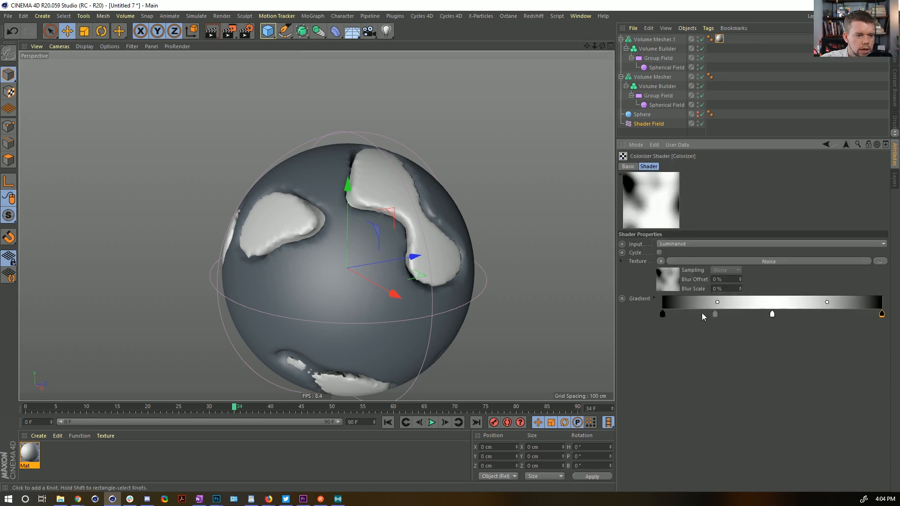
{"action": "left_click_drag", "start_coordinate": [717, 317], "coordinate": [730, 317]}
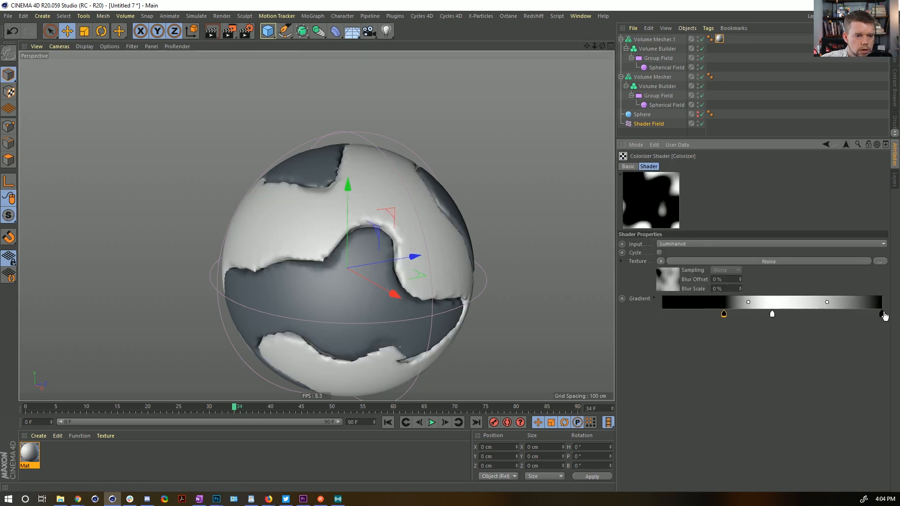
{"action": "left_click_drag", "start_coordinate": [837, 321], "coordinate": [813, 322]}
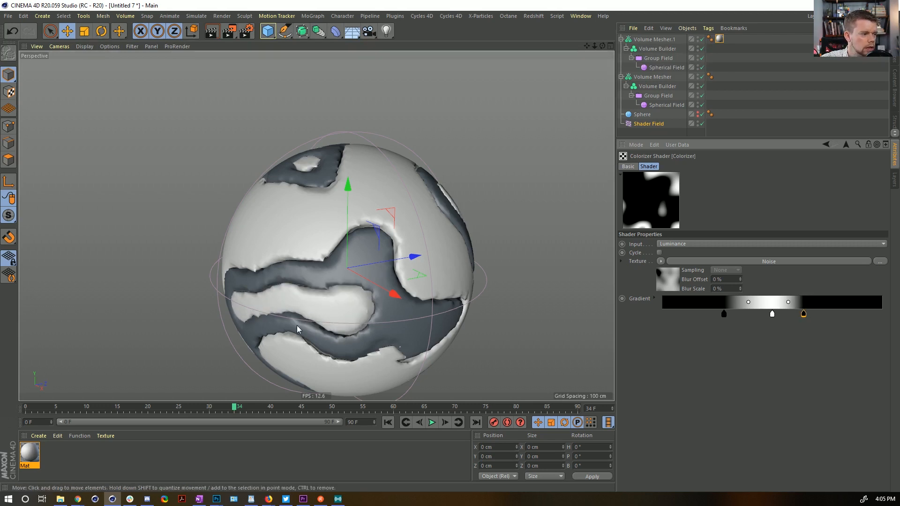
{"action": "left_click_drag", "start_coordinate": [734, 320], "coordinate": [742, 320]}
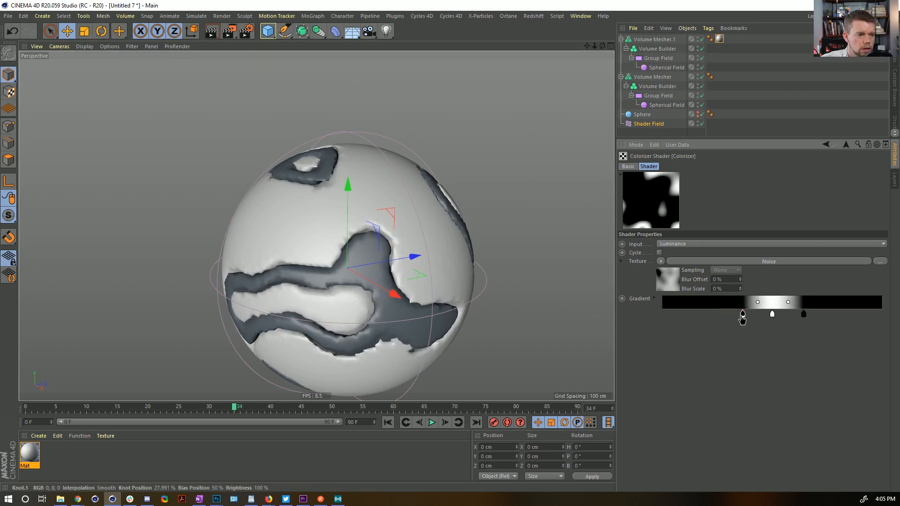
{"action": "left_click", "coordinate": [431, 424]}
{"action": "left_click_drag", "start_coordinate": [356, 250], "coordinate": [285, 231], "text": "alt"}
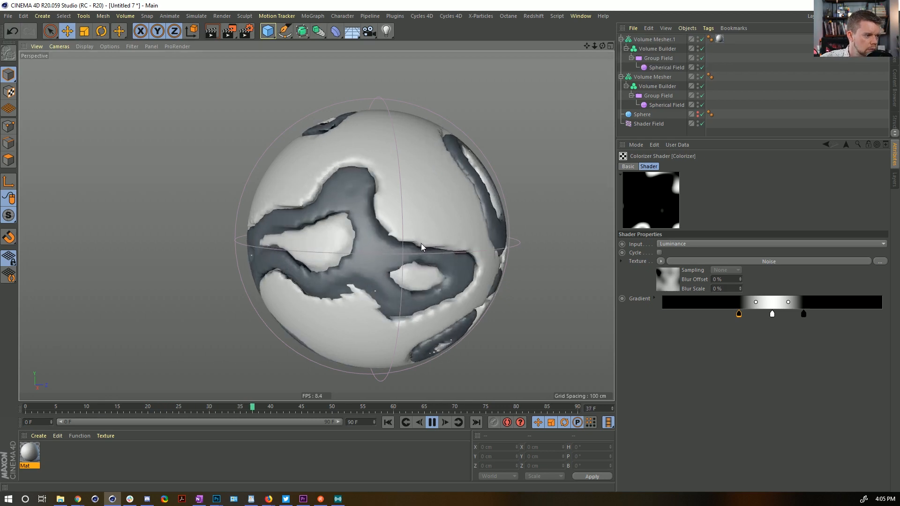
{"action": "left_click_drag", "start_coordinate": [392, 157], "coordinate": [395, 188], "text": "alt"}
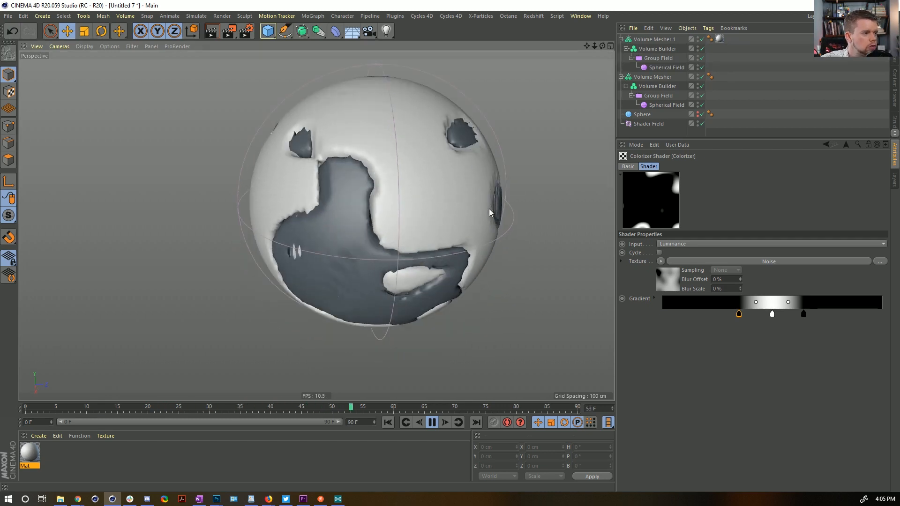
Step: Adjust the upper point of the Volume Mesher.1 Group Field Curve to about 0.3 and inspect its Volume Builder and the playing shapes
{"action": "left_click", "coordinate": [657, 58]}
{"action": "left_click", "coordinate": [745, 321]}
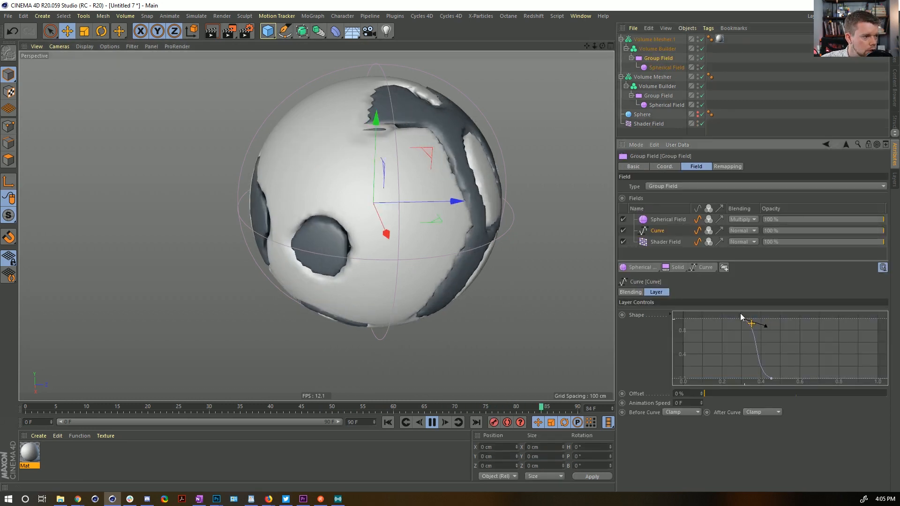
{"action": "left_click", "coordinate": [656, 49]}
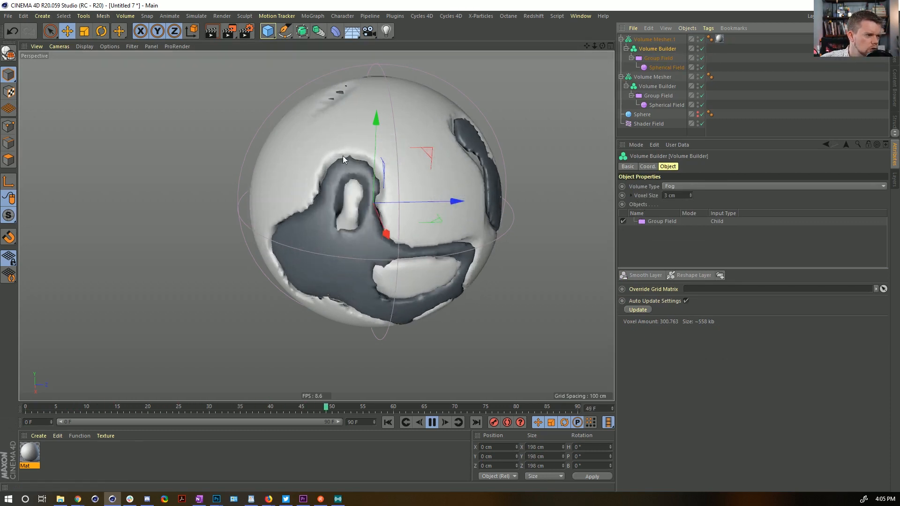
{"action": "left_click_drag", "start_coordinate": [405, 232], "coordinate": [388, 218], "text": "alt"}
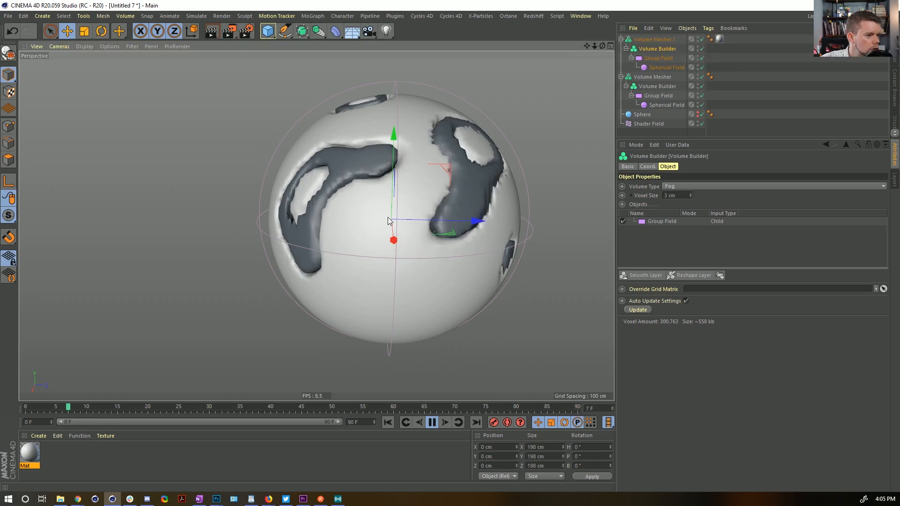
Step: Try a Size of about 100.8 cm on the original Volume Mesher's Spherical Field and settle on about 92.8 cm
{"action": "left_click", "coordinate": [655, 96]}
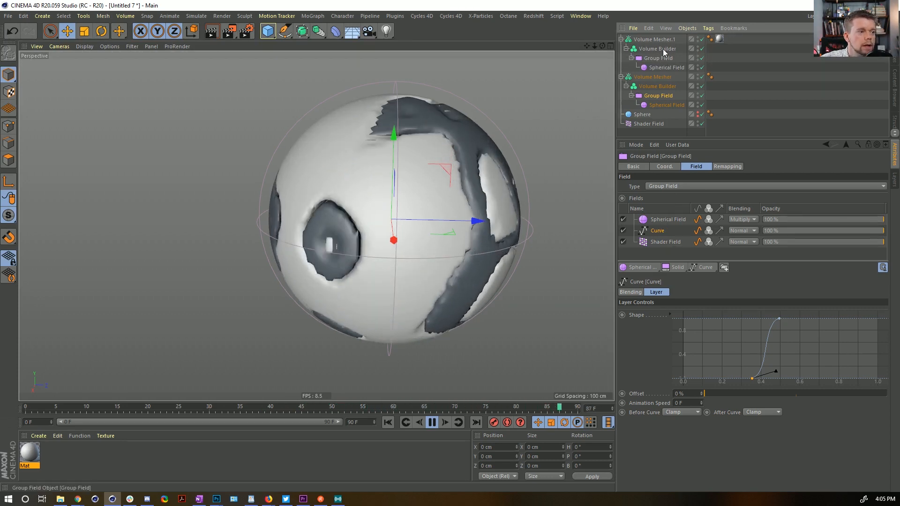
{"action": "left_click", "coordinate": [666, 104]}
{"action": "left_click_drag", "start_coordinate": [693, 198], "coordinate": [696, 188]}
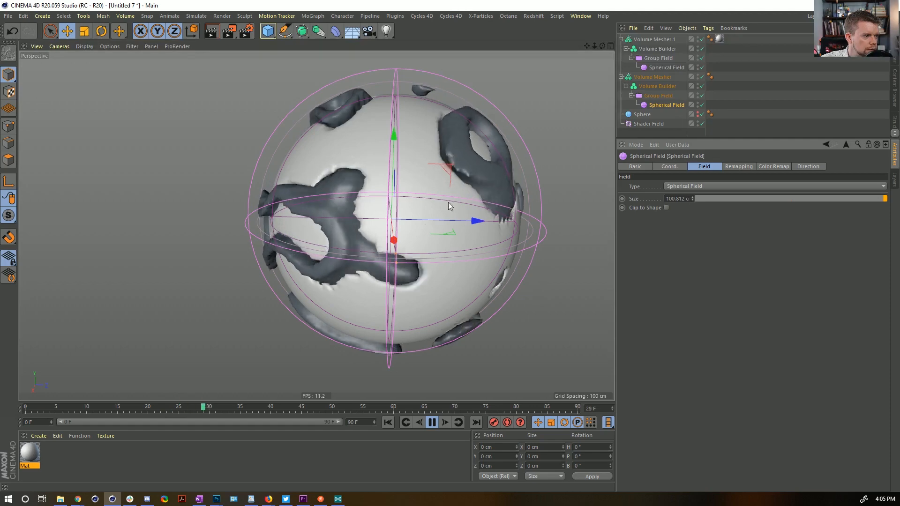
{"action": "left_click_drag", "start_coordinate": [407, 203], "coordinate": [507, 209], "text": "alt"}
{"action": "left_click_drag", "start_coordinate": [399, 203], "coordinate": [292, 212], "text": "alt"}
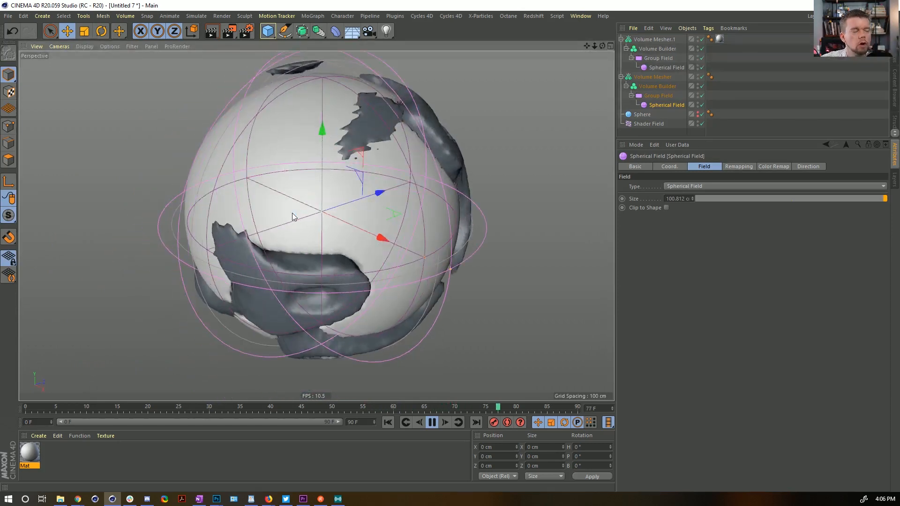
{"action": "left_click_drag", "start_coordinate": [334, 187], "coordinate": [304, 178], "text": "alt"}
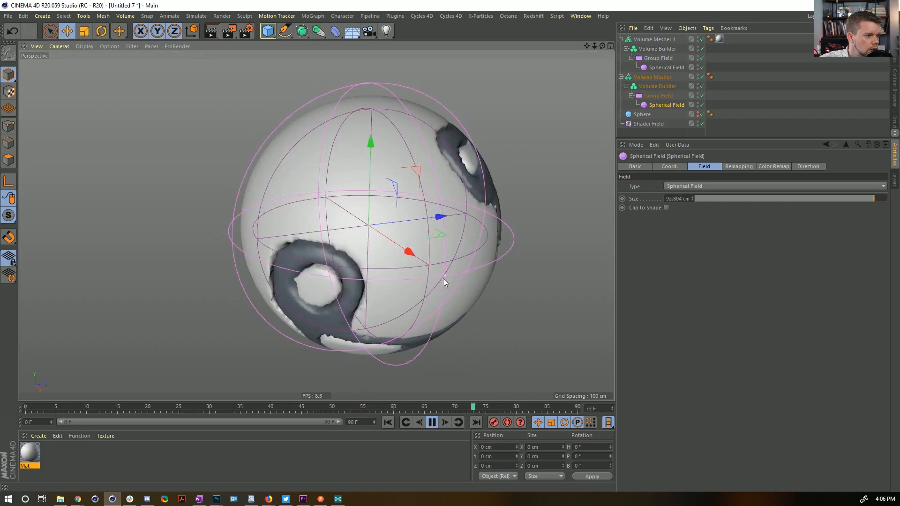
Step: Duplicate Volume Mesher.1 together with its Volume Builder, fields and material
{"action": "left_click", "coordinate": [656, 40]}
{"action": "key", "text": "ctrl+c"}
{"action": "key", "text": "ctrl+v"}
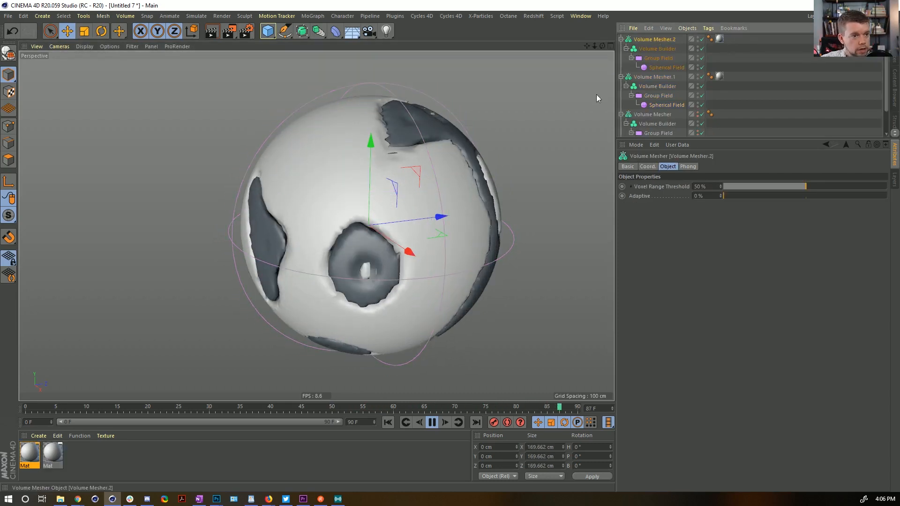
Step: Recolor the first material teal with H 160°, S 83% and V 97%, and assign it to Volume Mesher.2
{"action": "left_click", "coordinate": [32, 454]}
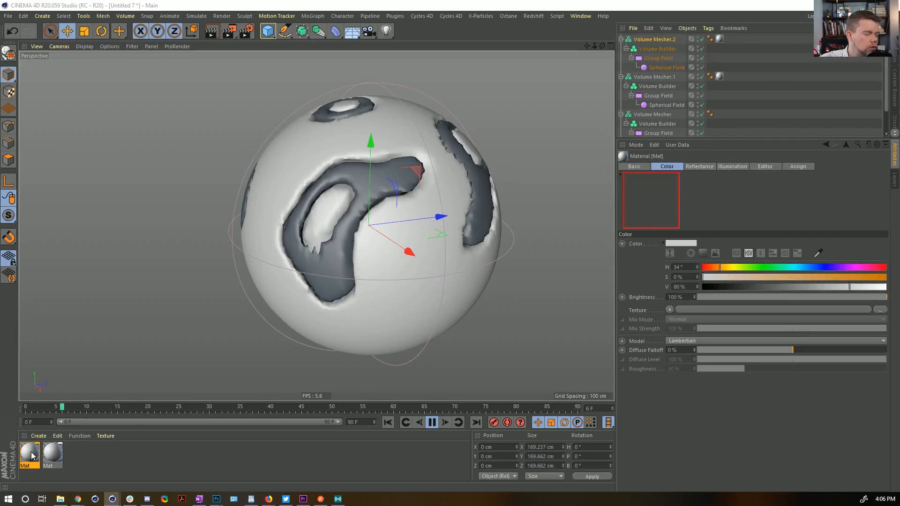
{"action": "double_click", "coordinate": [30, 453]}
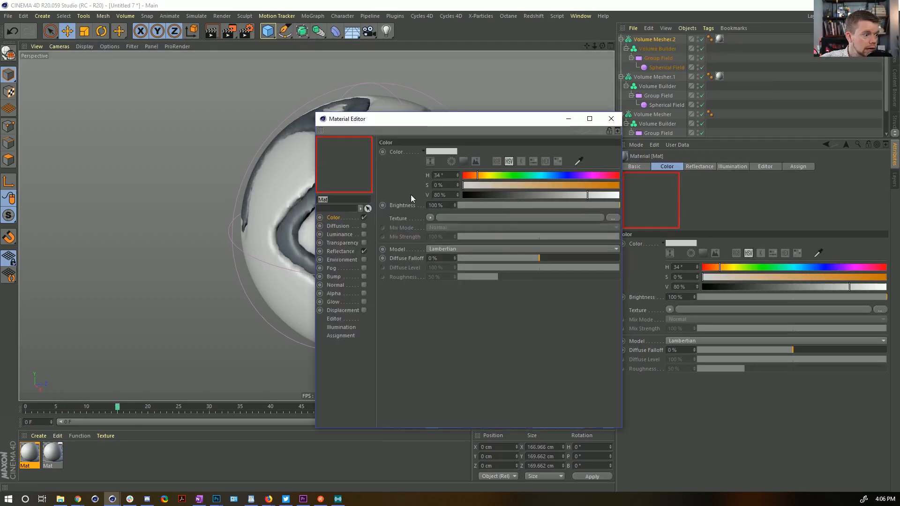
{"action": "left_click_drag", "start_coordinate": [519, 174], "coordinate": [532, 175]}
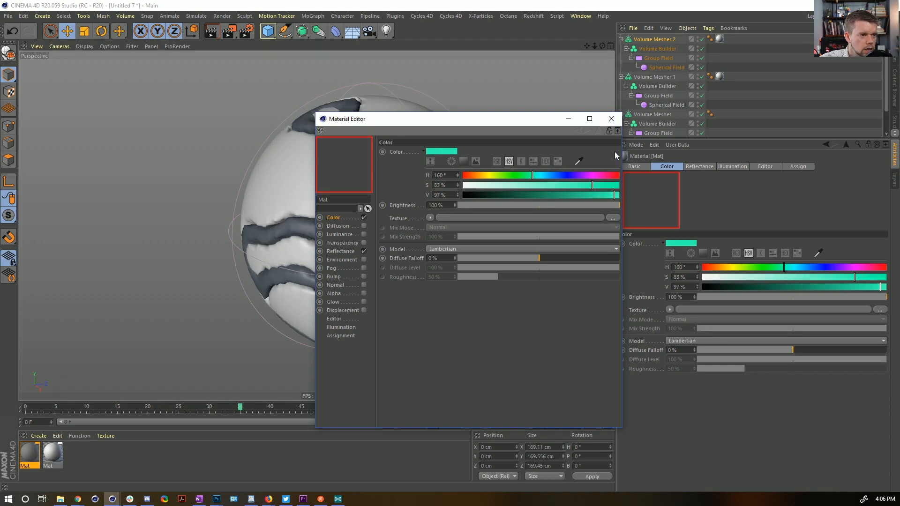
{"action": "left_click", "coordinate": [611, 119]}
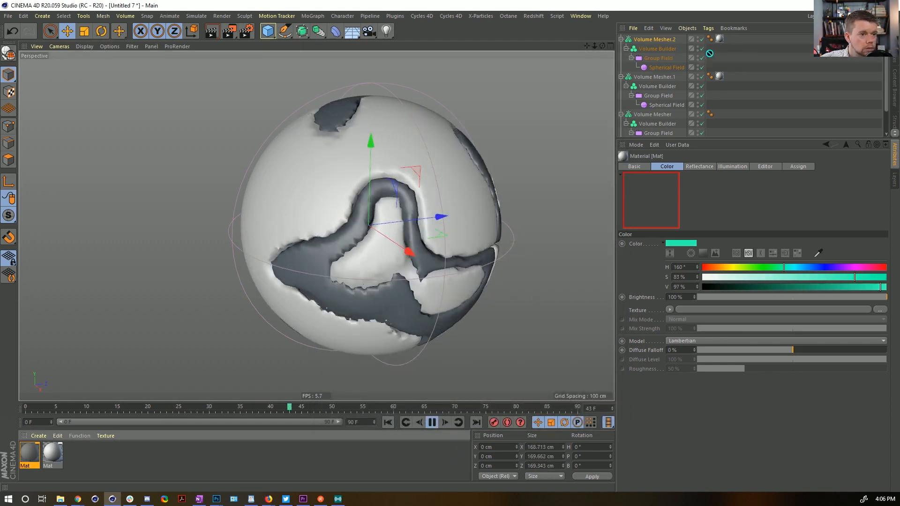
{"action": "left_click_drag", "start_coordinate": [723, 42], "coordinate": [722, 40]}
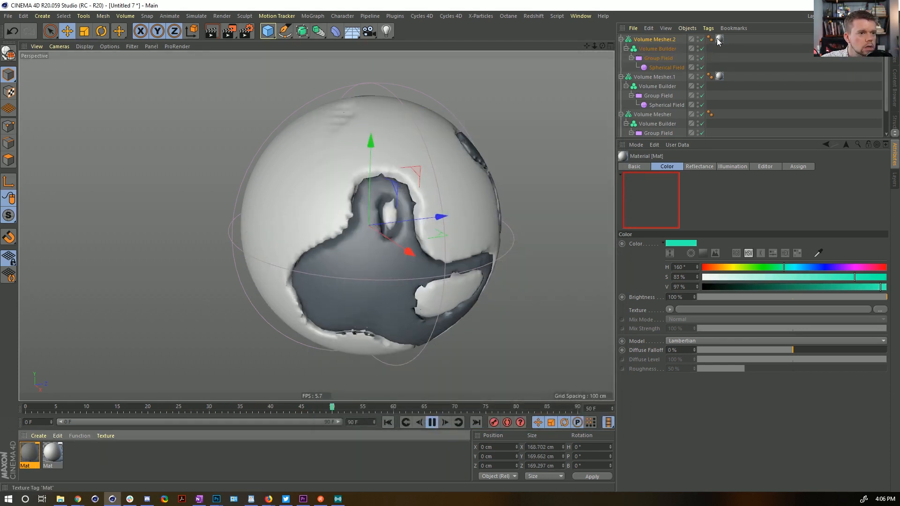
{"action": "left_click", "coordinate": [431, 423]}
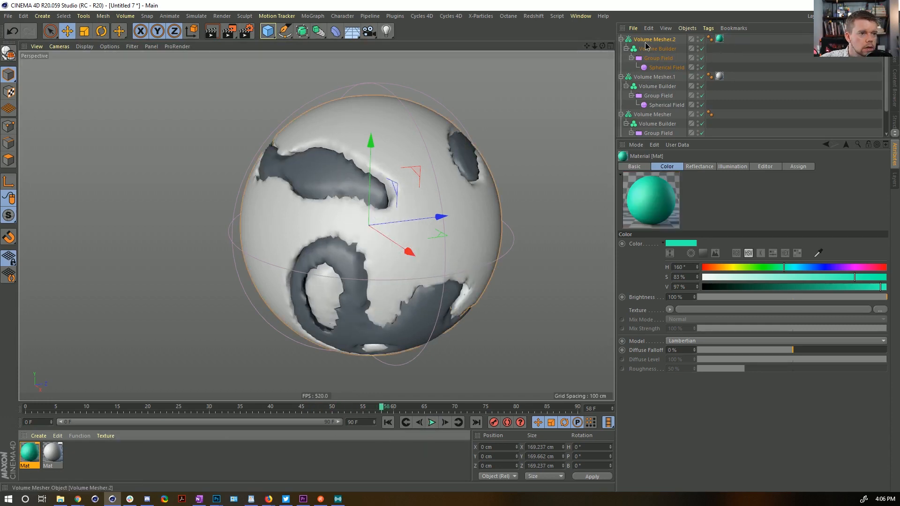
Step: Enlarge the Spherical Field of Volume Mesher.2 to about 118.8 cm
{"action": "left_click", "coordinate": [645, 43]}
{"action": "left_click", "coordinate": [665, 67]}
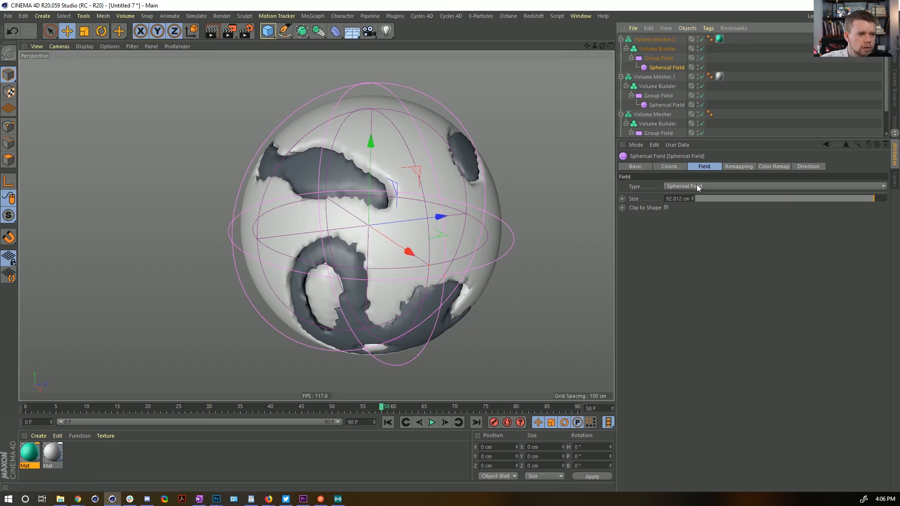
{"action": "left_click_drag", "start_coordinate": [693, 199], "coordinate": [703, 180]}
Step: Invert the Volume Mesher.2 Group Field Curve so it rises from 0 at about 0.34 to 1 at about 0.63
{"action": "left_click", "coordinate": [668, 58]}
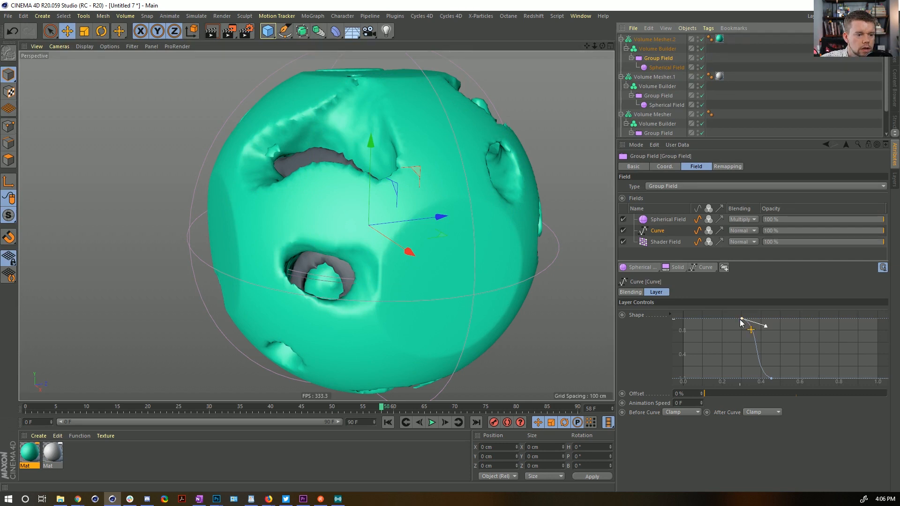
{"action": "left_click_drag", "start_coordinate": [738, 319], "coordinate": [780, 317]}
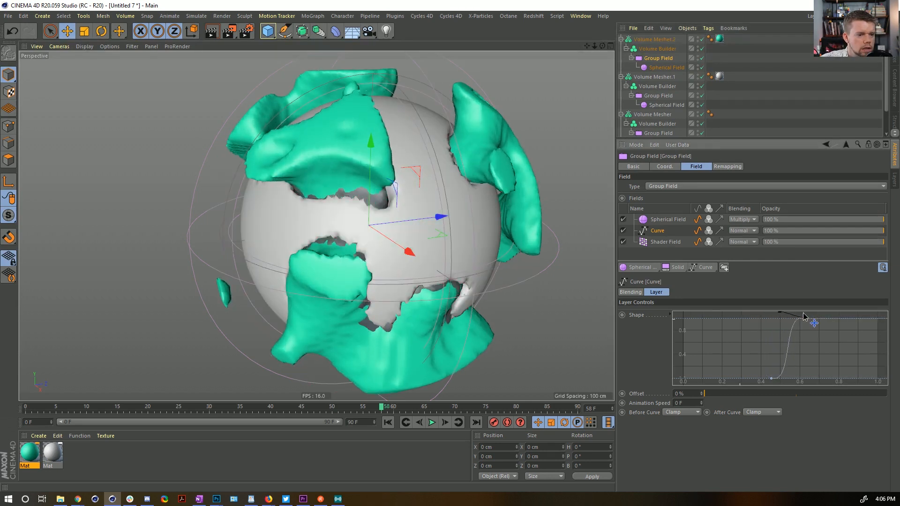
{"action": "left_click_drag", "start_coordinate": [772, 379], "coordinate": [750, 393]}
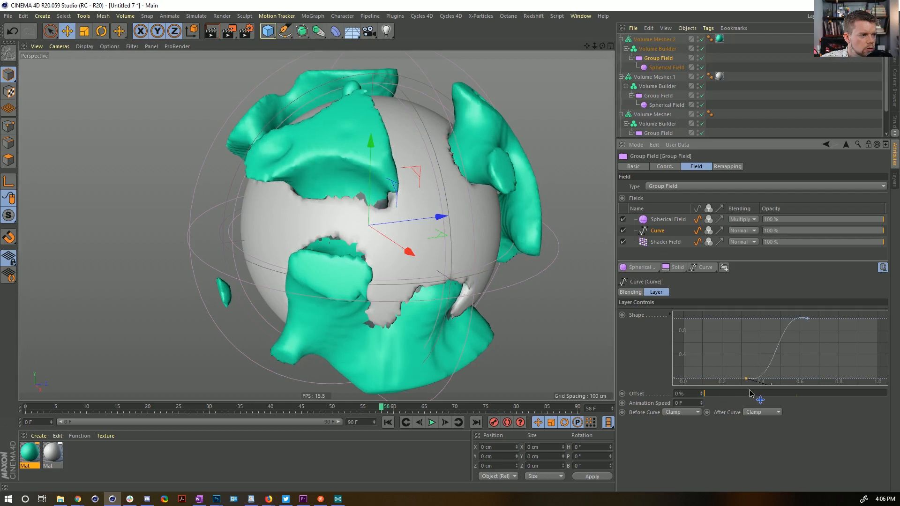
Step: Put the Spherical Field layer of Volume Mesher.2's Group Field in a folder and add a Curve layer above it inside
{"action": "left_click", "coordinate": [676, 240]}
{"action": "left_click", "coordinate": [660, 221]}
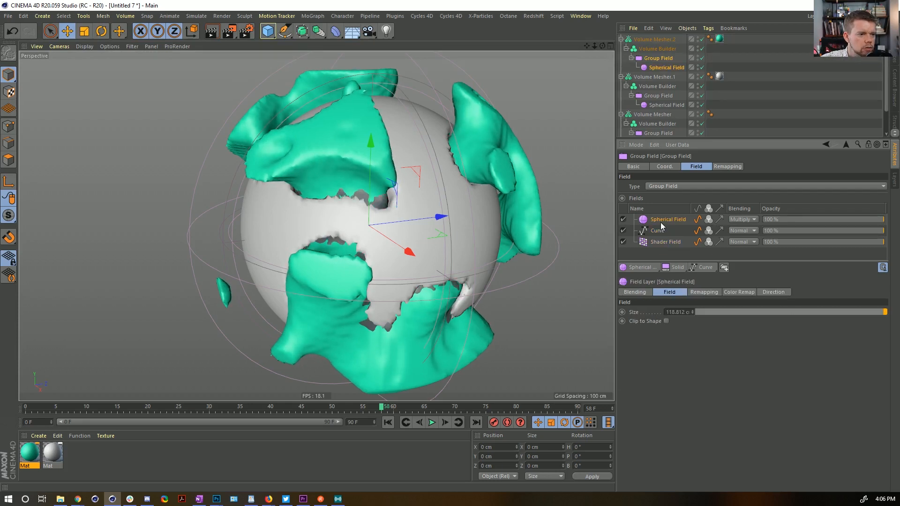
{"action": "left_click", "coordinate": [724, 268]}
{"action": "left_click", "coordinate": [699, 265]}
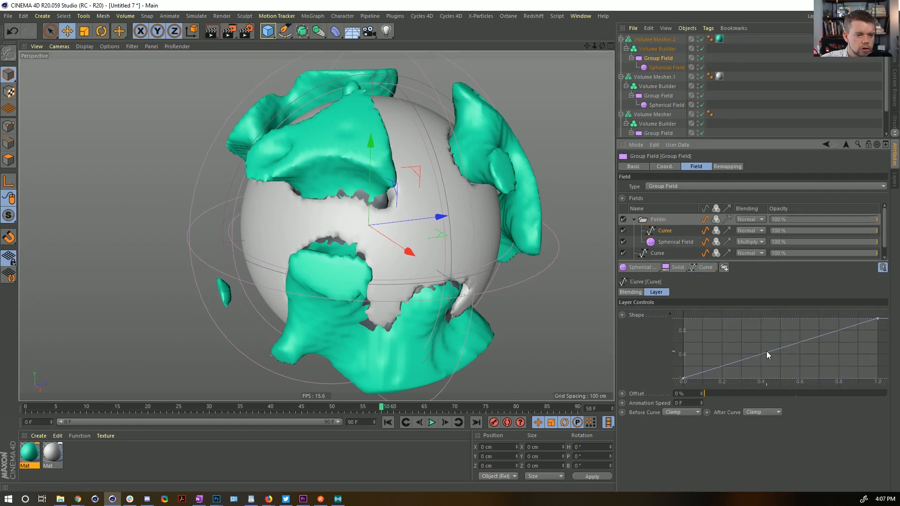
Step: Shape the folder's Curve into a hump rising from 0 at about 0.17, peaking near 0.41 and falling to 0 at about 0.63
{"action": "left_click_drag", "start_coordinate": [767, 353], "coordinate": [762, 323]}
{"action": "left_click_drag", "start_coordinate": [878, 325], "coordinate": [889, 368]}
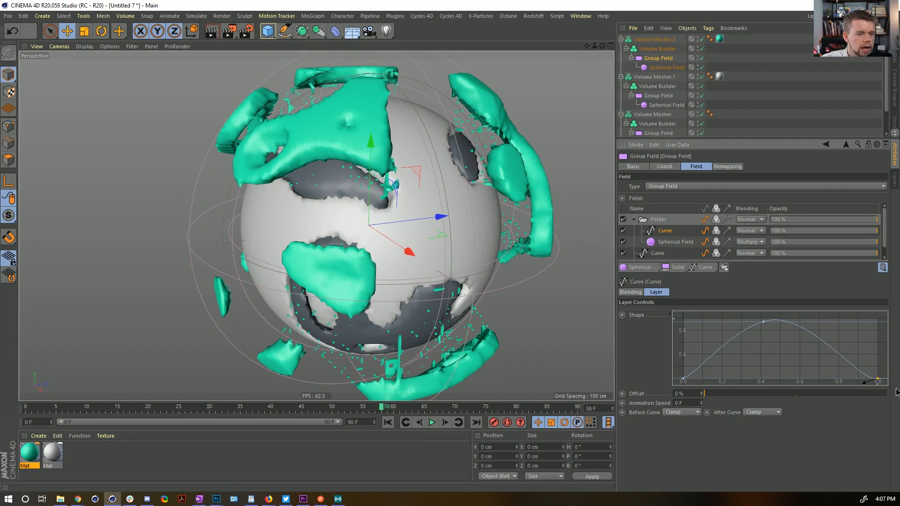
{"action": "left_click_drag", "start_coordinate": [842, 391], "coordinate": [807, 397]}
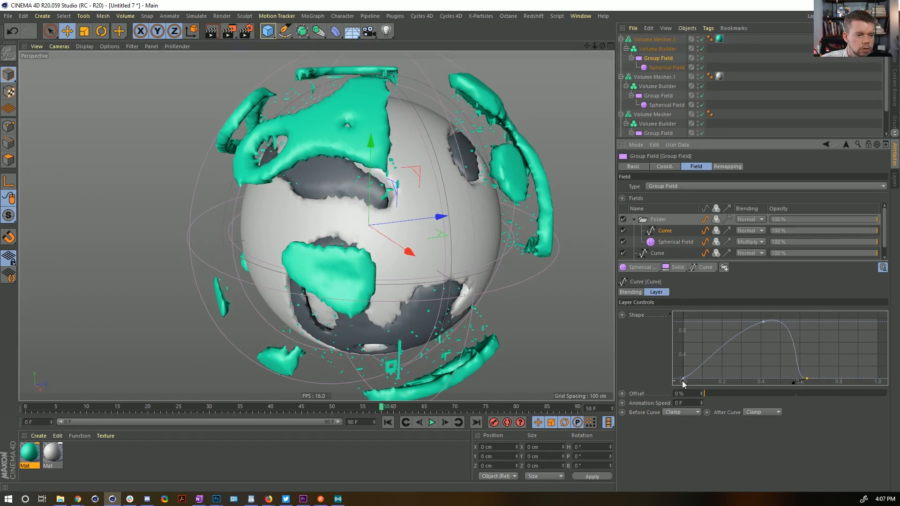
{"action": "left_click_drag", "start_coordinate": [683, 382], "coordinate": [733, 396]}
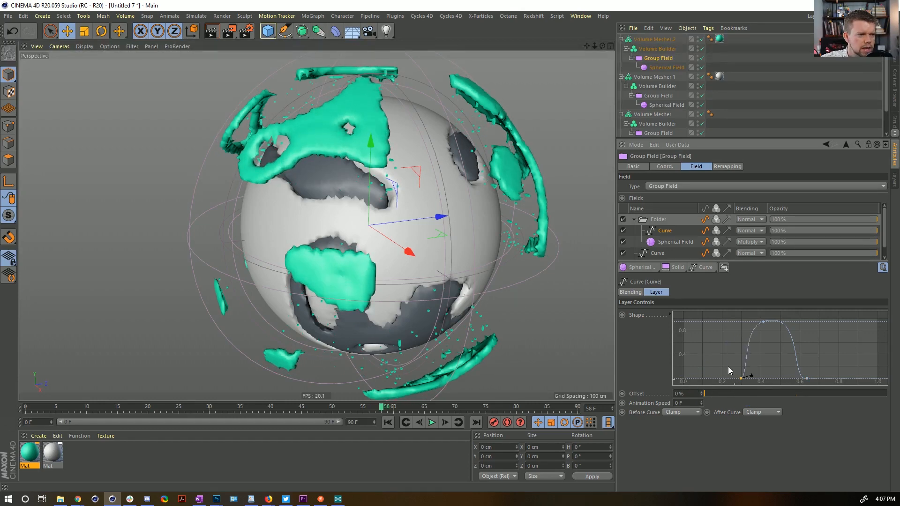
{"action": "left_click_drag", "start_coordinate": [494, 160], "coordinate": [468, 157], "text": "alt"}
{"action": "left_click_drag", "start_coordinate": [741, 379], "coordinate": [722, 382]}
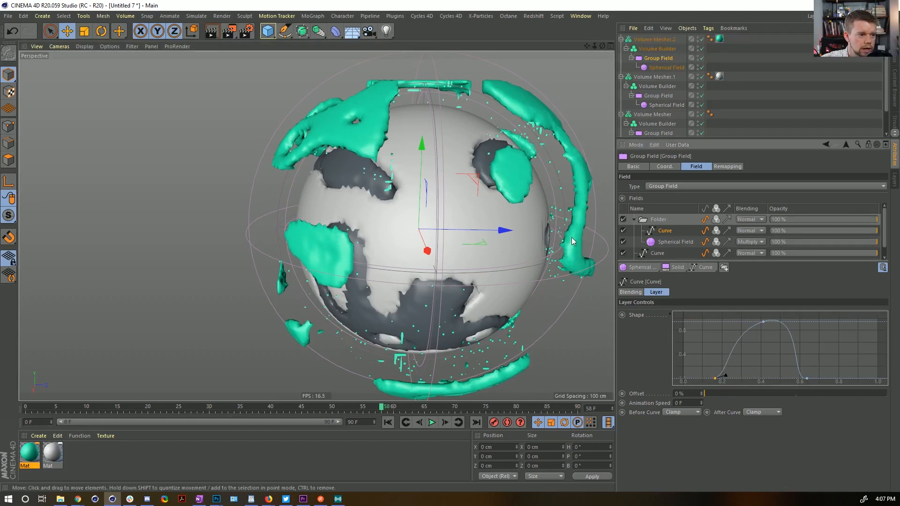
Step: Reduce the Size of Volume Mesher.2's Spherical Field to about 96 cm so the teal pieces hug the sphere
{"action": "left_click", "coordinate": [661, 67]}
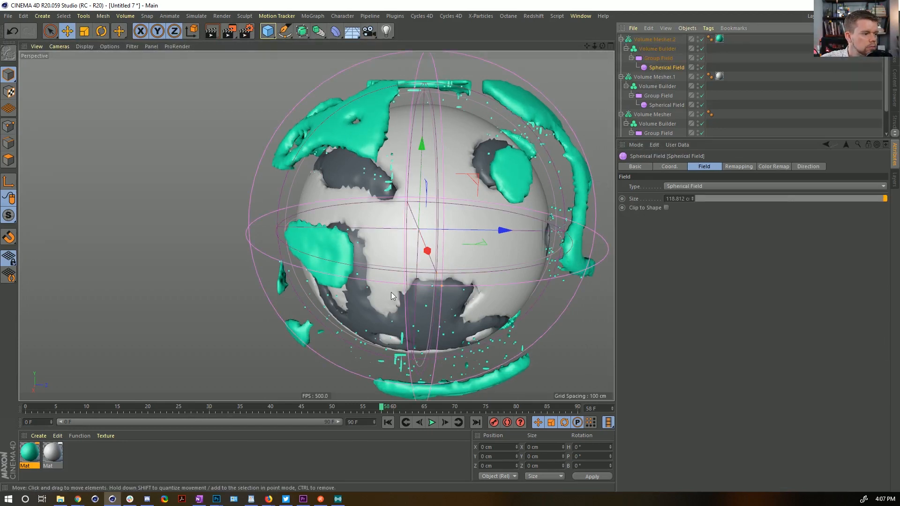
{"action": "left_click_drag", "start_coordinate": [445, 294], "coordinate": [382, 298]}
{"action": "left_click_drag", "start_coordinate": [420, 257], "coordinate": [462, 209], "text": "alt"}
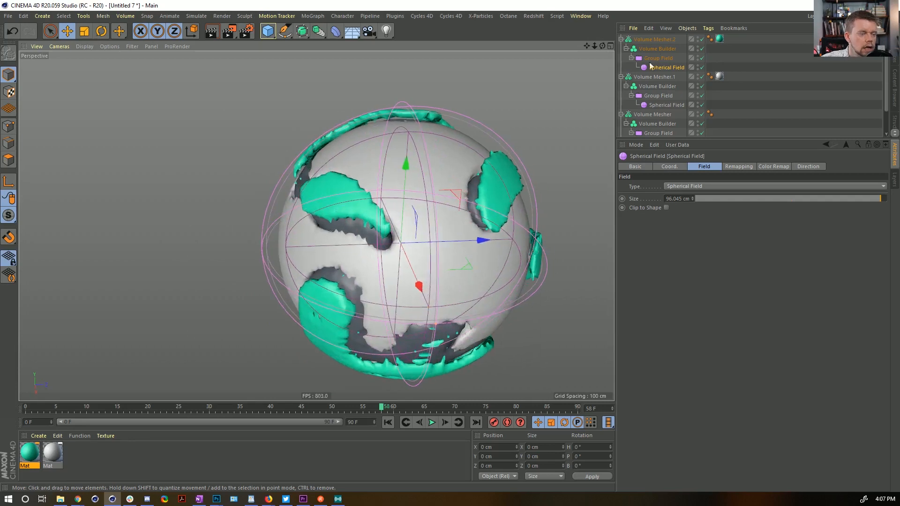
Step: Move both points of the Curve below the folder to horizontal position 0, one at value 1 and the other at value 0
{"action": "left_click", "coordinate": [658, 58]}
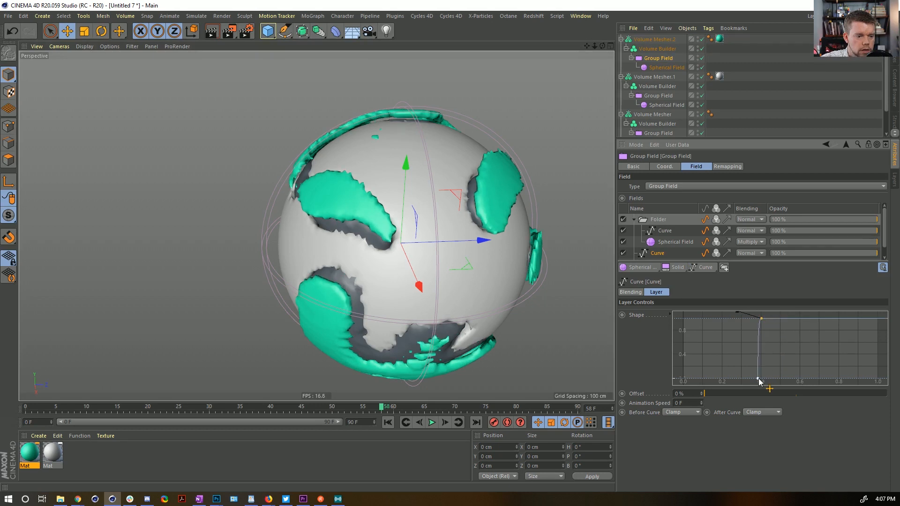
{"action": "left_click_drag", "start_coordinate": [759, 381], "coordinate": [774, 380]}
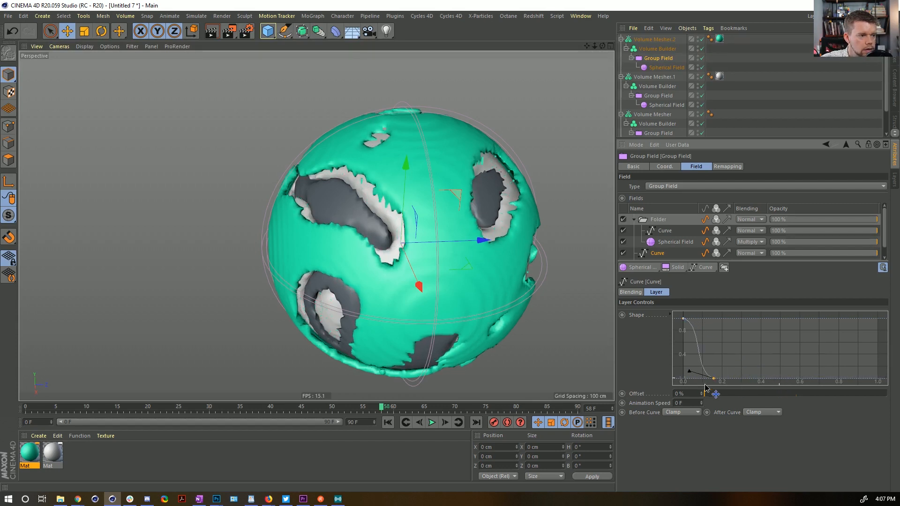
{"action": "mouse_move", "coordinate": [706, 387]}
{"action": "left_mouse_down"}
{"action": "mouse_move", "coordinate": [664, 391]}
{"action": "mouse_move", "coordinate": [703, 387]}
{"action": "left_mouse_up"}
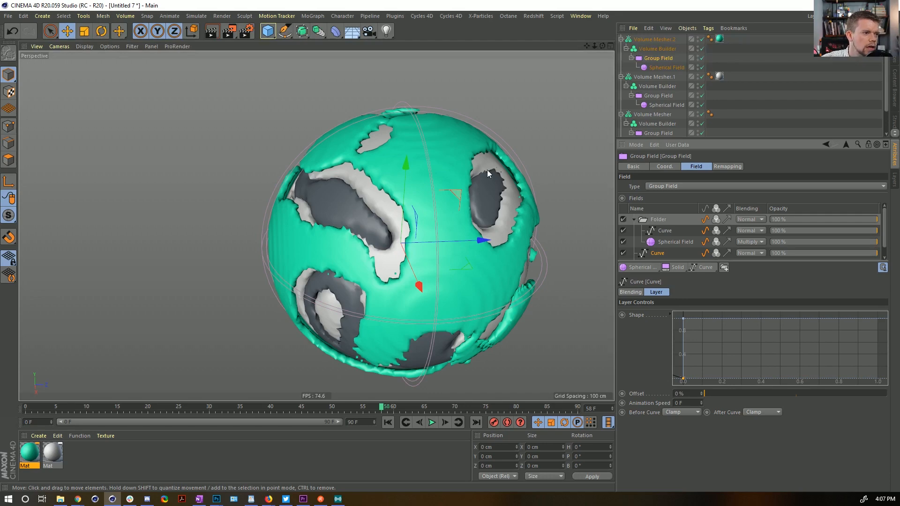
Step: Play the animation to inspect the three layered shells from several angles, and pause it
{"action": "left_click_drag", "start_coordinate": [487, 173], "coordinate": [400, 305], "text": "alt"}
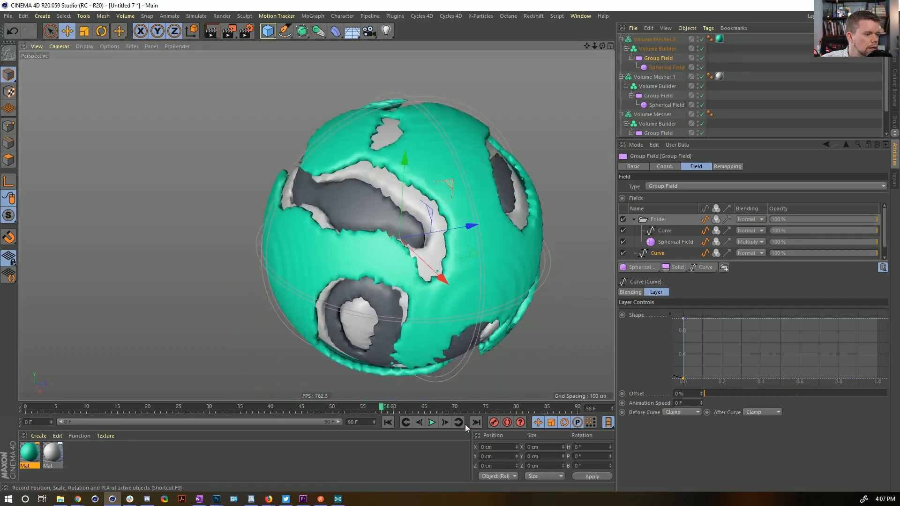
{"action": "left_click", "coordinate": [432, 422]}
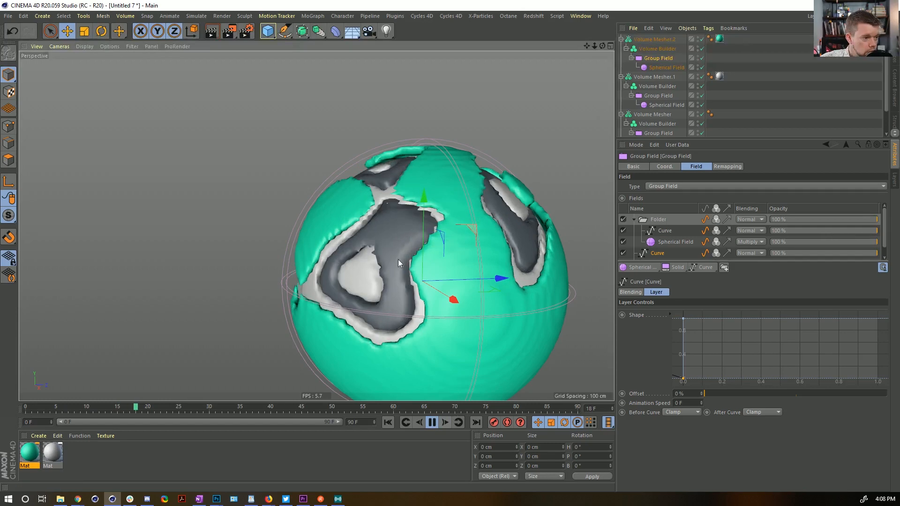
{"action": "left_click", "coordinate": [432, 422]}
{"action": "left_click_drag", "start_coordinate": [427, 226], "coordinate": [464, 276], "text": "alt"}
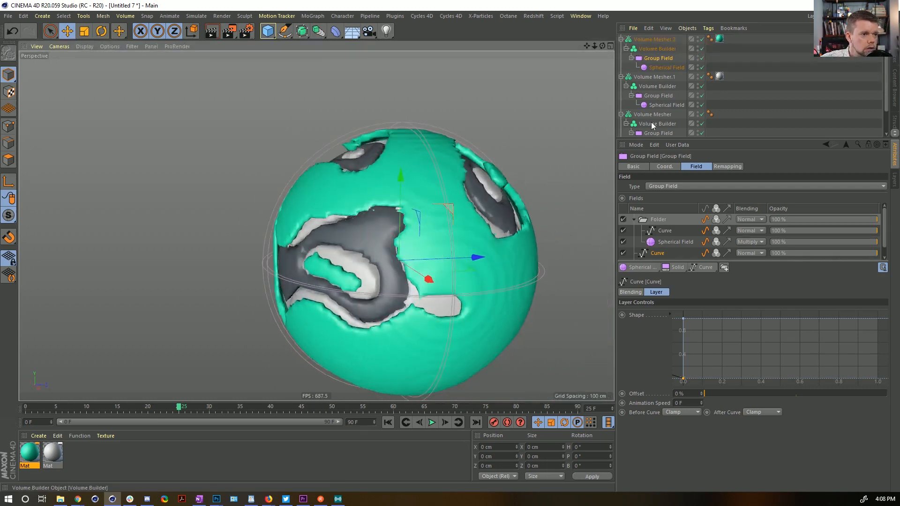
Step: Set the Voxel Size of all three Volume Builders to 2 cm
{"action": "left_click", "coordinate": [638, 39]}
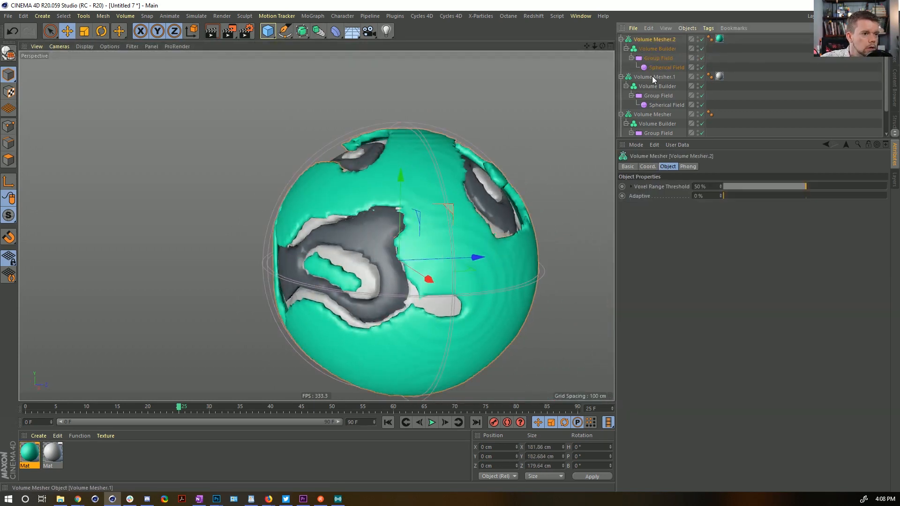
{"action": "left_click", "coordinate": [657, 49]}
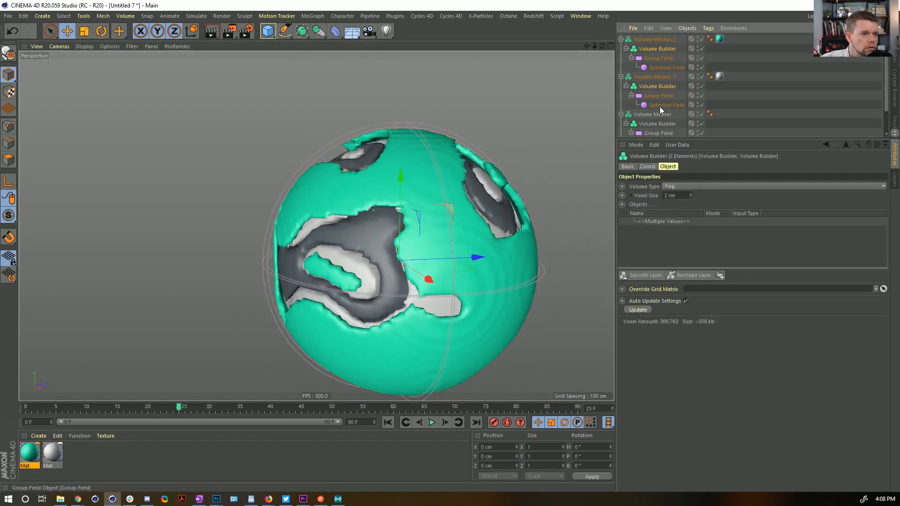
{"action": "left_click", "coordinate": [656, 124], "text": "ctrl"}
{"action": "double_click", "coordinate": [674, 196]}
{"action": "type", "text": "2"}
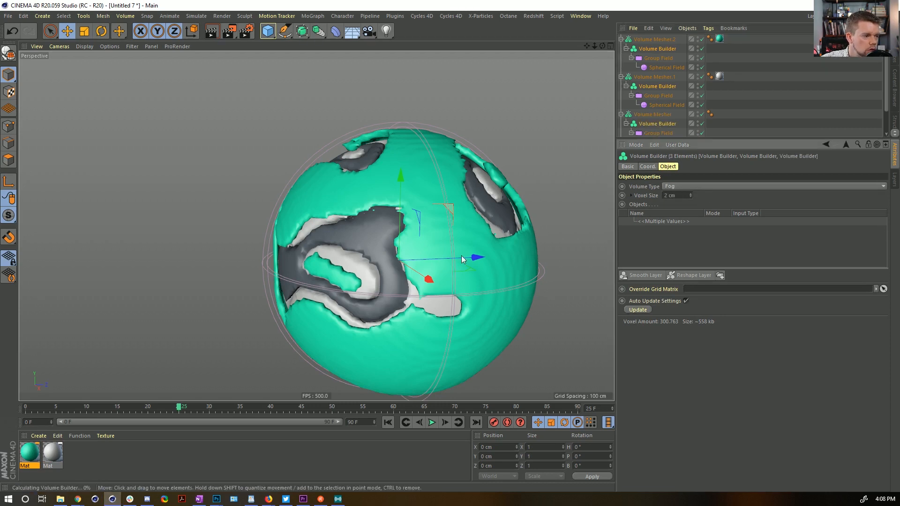
Step: Undo the last Voxel Size change on the three Volume Builders, and look through their voxel range and Volume Type options
{"action": "left_click_drag", "start_coordinate": [435, 305], "coordinate": [438, 300], "text": "alt"}
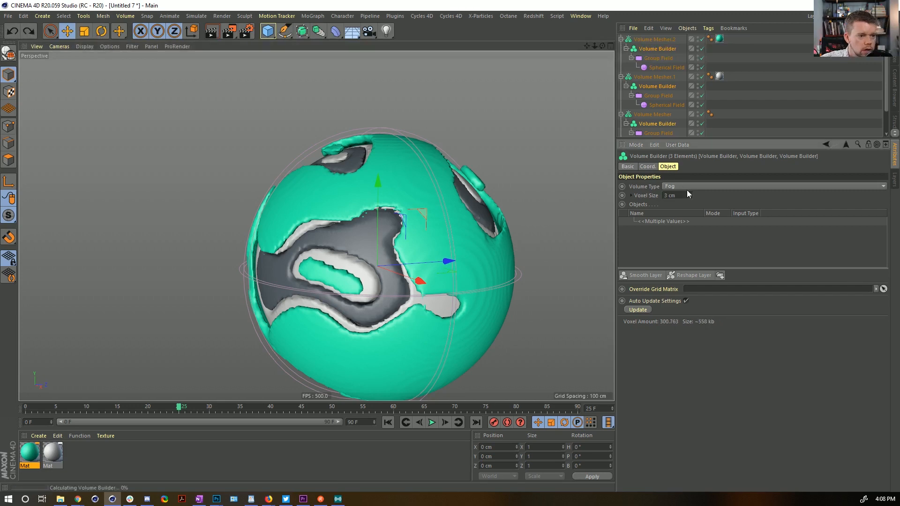
{"action": "key", "text": "ctrl+z"}
{"action": "left_click", "coordinate": [631, 196]}
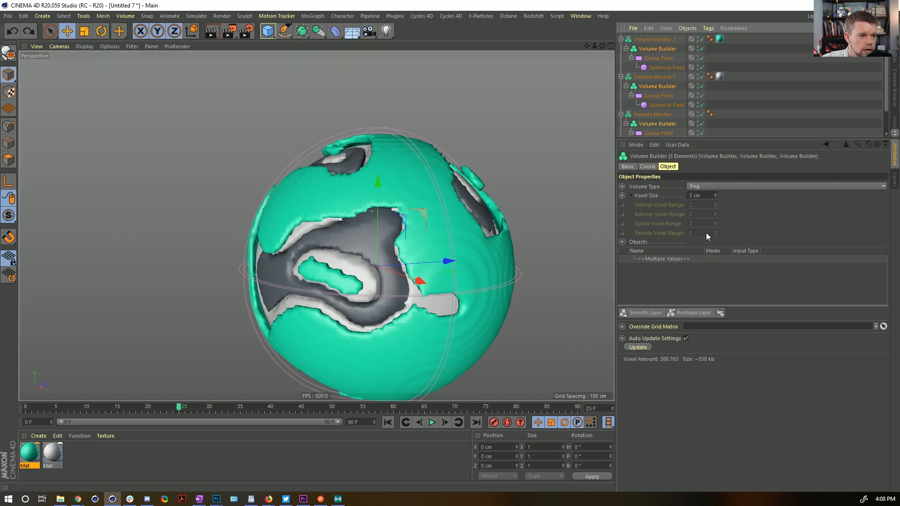
{"action": "left_click", "coordinate": [702, 187]}
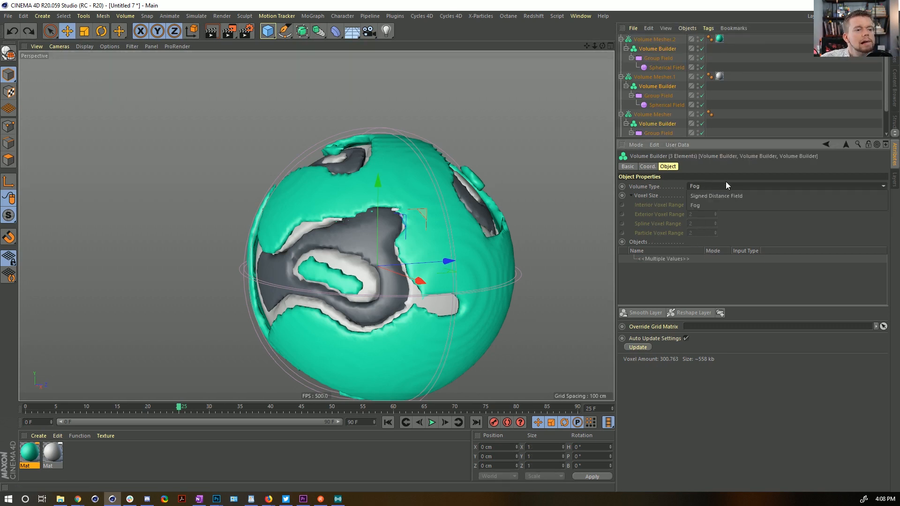
{"action": "left_click", "coordinate": [728, 174]}
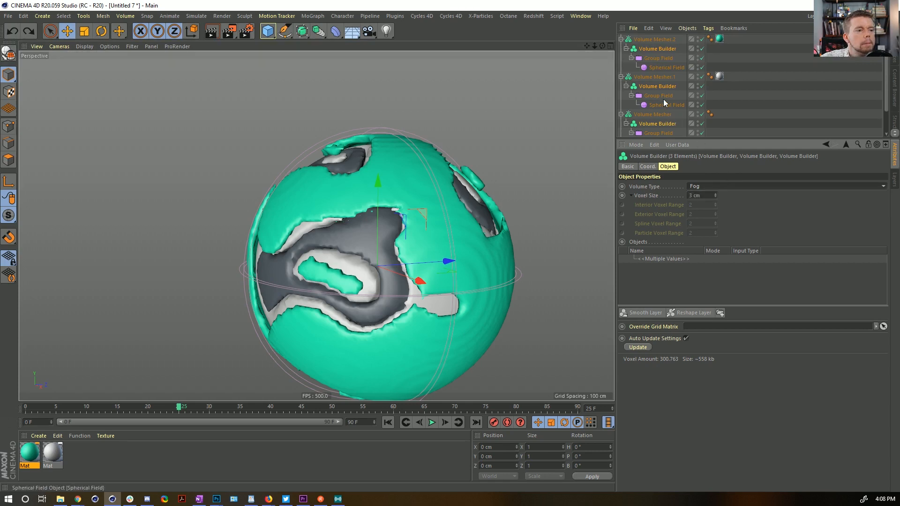
{"action": "left_click_drag", "start_coordinate": [451, 199], "coordinate": [456, 281], "text": "alt"}
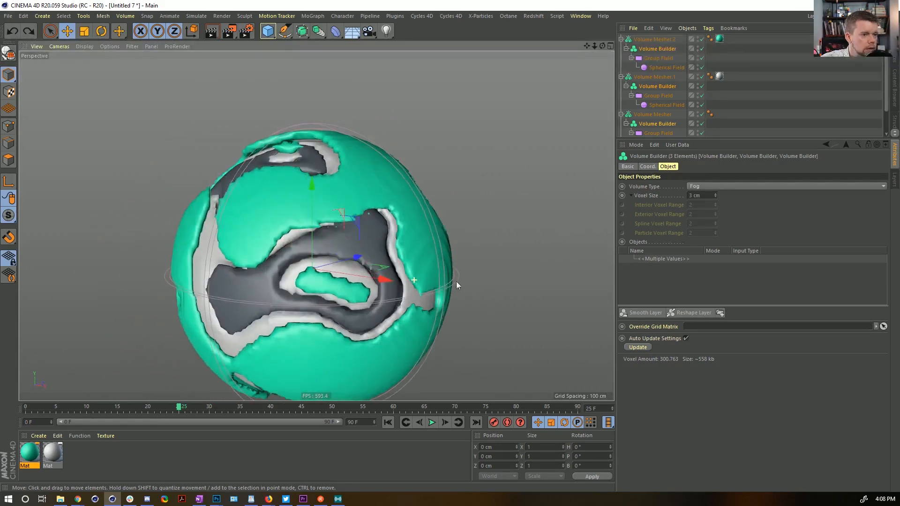
Step: Add a Smooth Layer with 52% Strength to Volume Mesher.2's Volume Builder, and play the animation briefly to check the teal shell
{"action": "left_click", "coordinate": [657, 123]}
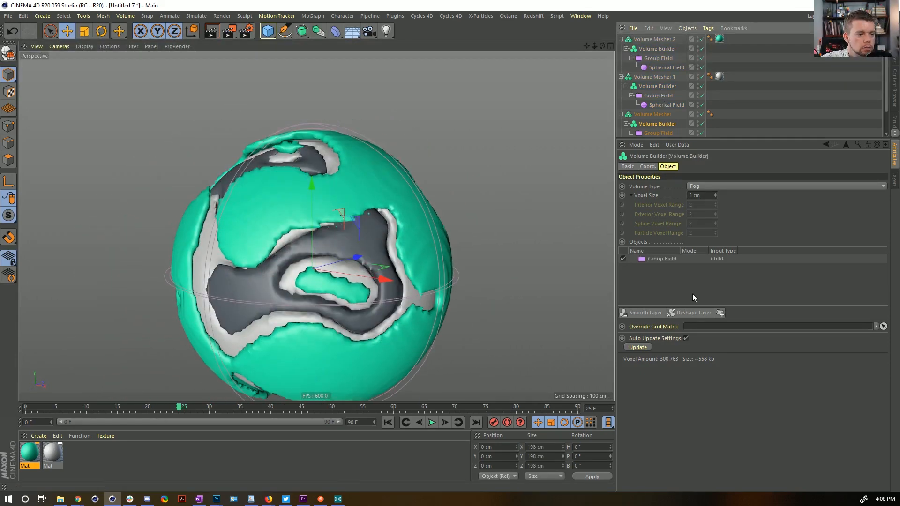
{"action": "left_click", "coordinate": [661, 58]}
{"action": "left_click", "coordinate": [657, 48]}
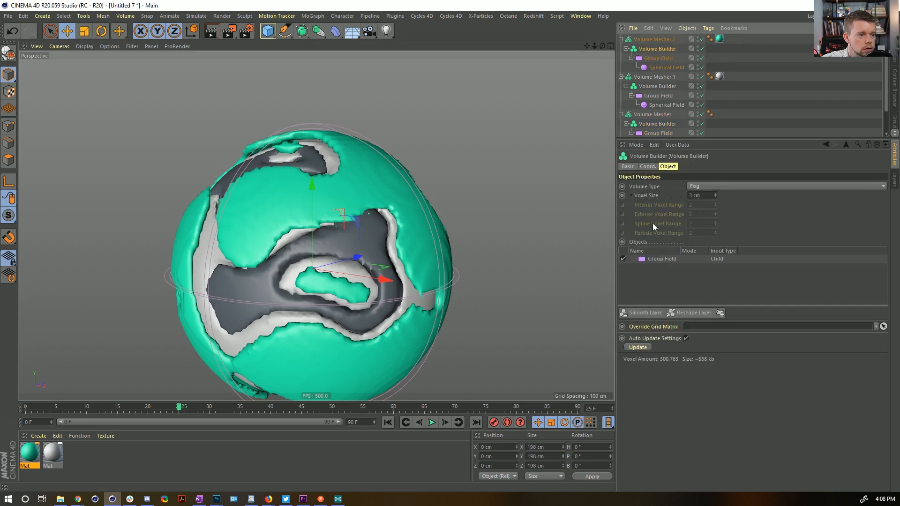
{"action": "left_click", "coordinate": [647, 312]}
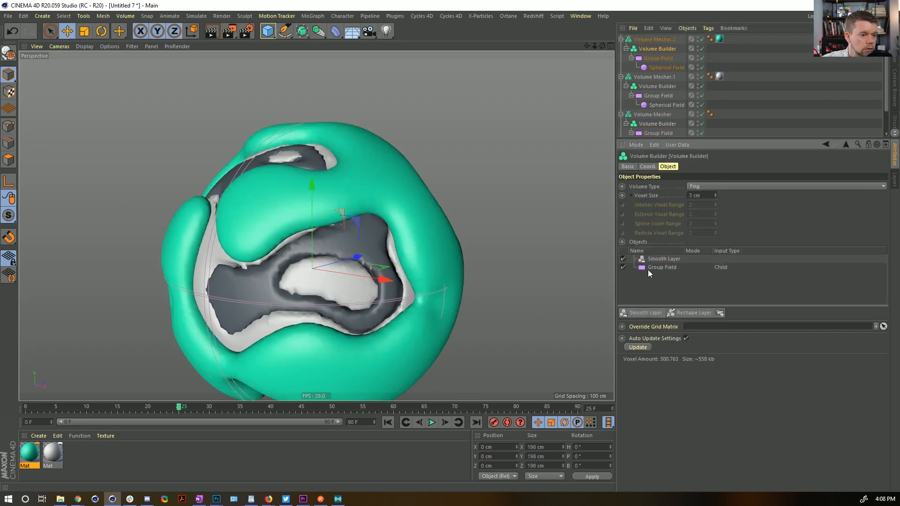
{"action": "left_click", "coordinate": [663, 260]}
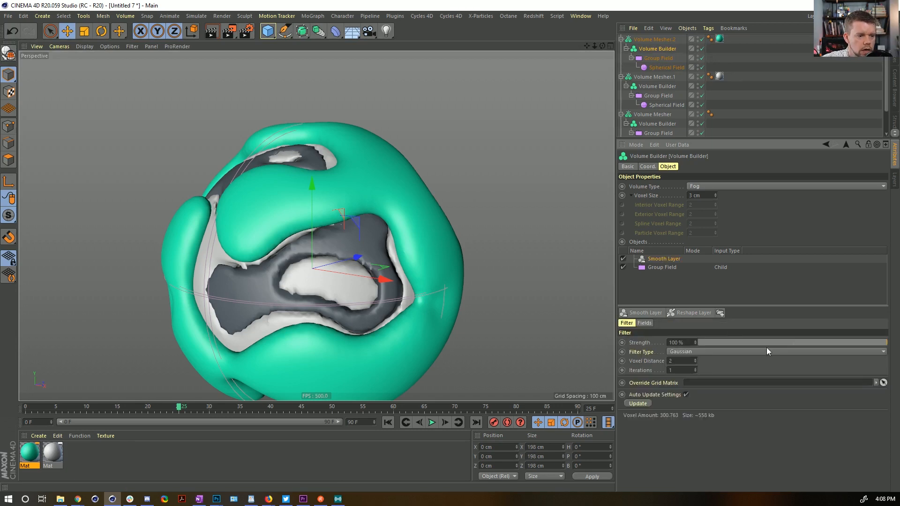
{"action": "left_click_drag", "start_coordinate": [766, 342], "coordinate": [796, 353]}
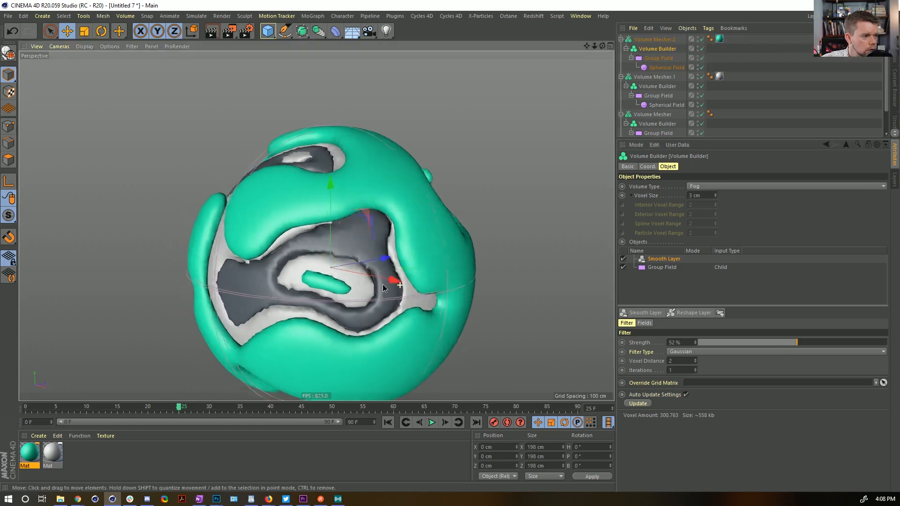
{"action": "left_click_drag", "start_coordinate": [382, 284], "coordinate": [365, 292], "text": "alt"}
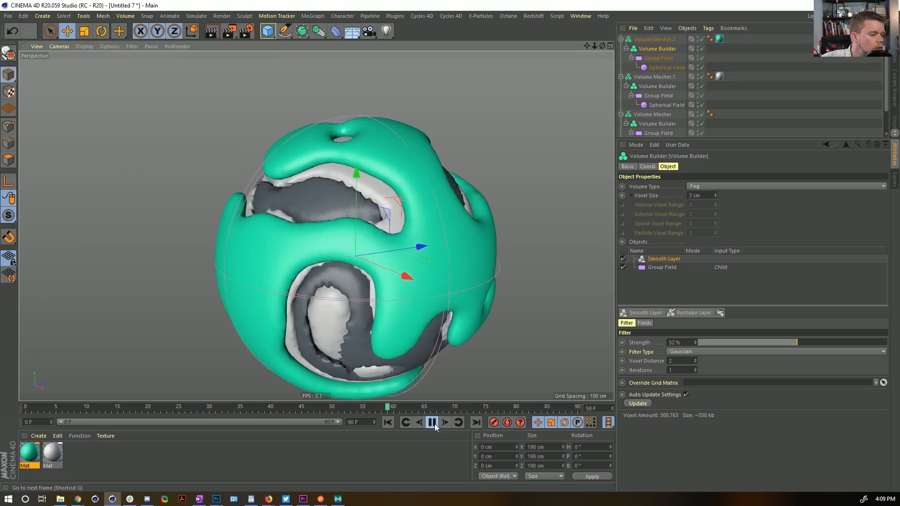
{"action": "left_click", "coordinate": [431, 423]}
{"action": "mouse_move", "coordinate": [431, 251]}
{"action": "left_mouse_down", "text": "alt"}
{"action": "mouse_move", "coordinate": [412, 228]}
{"action": "mouse_move", "coordinate": [428, 257]}
{"action": "left_mouse_up", "text": "alt"}
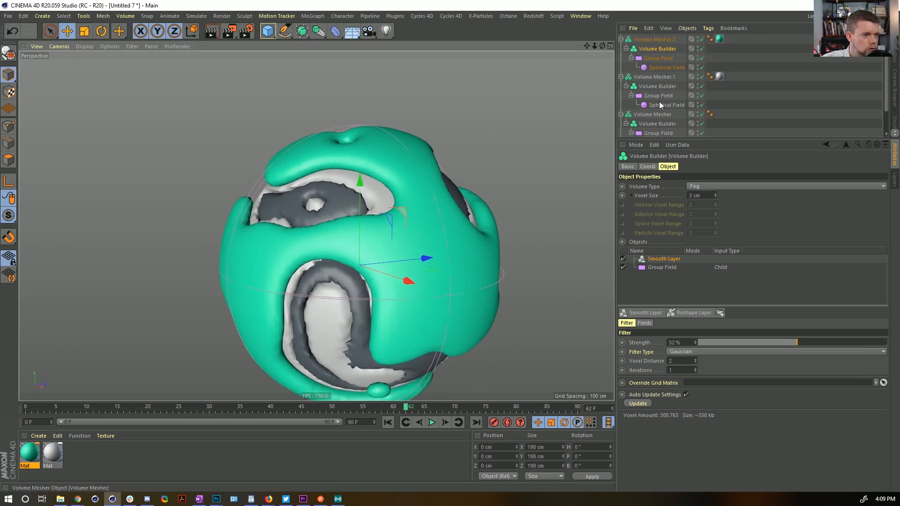
Step: Add a Smooth Layer to the Volume Builder under the original Volume Mesher and set its Strength to 55%
{"action": "left_click", "coordinate": [657, 87]}
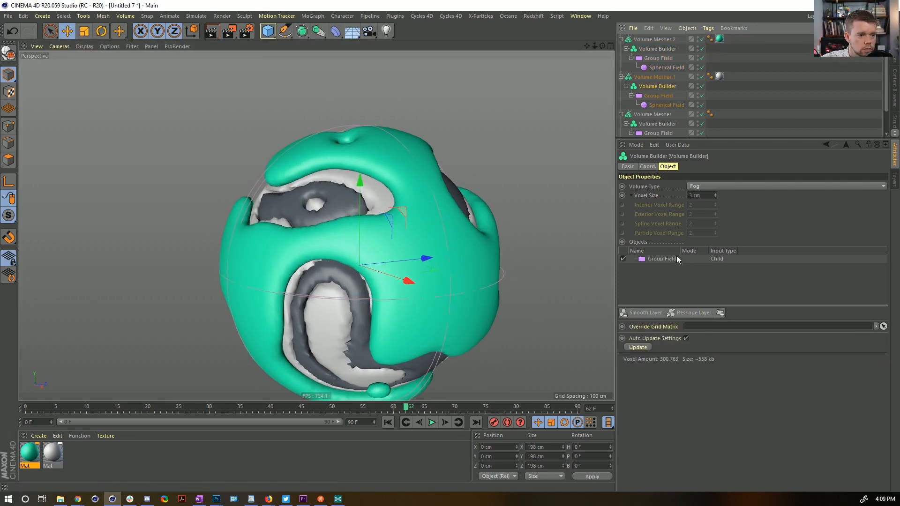
{"action": "left_click", "coordinate": [665, 124]}
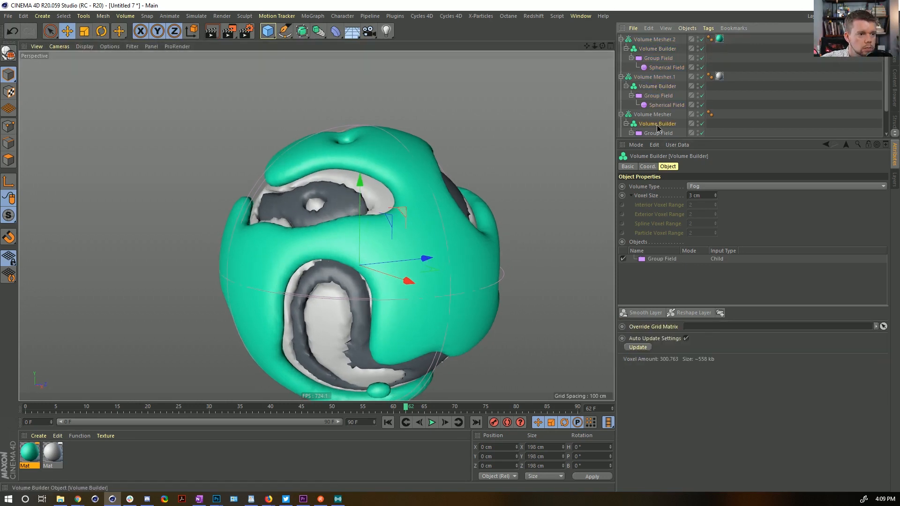
{"action": "left_click", "coordinate": [654, 313]}
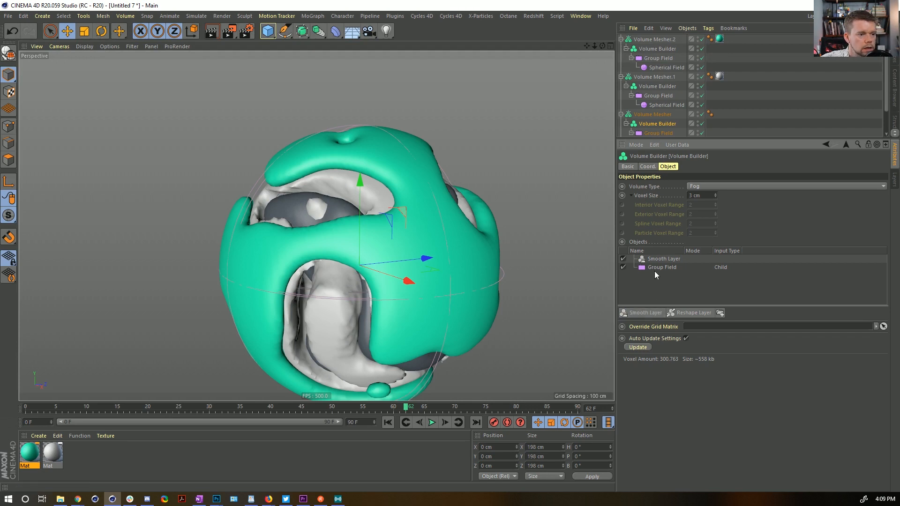
{"action": "left_click", "coordinate": [666, 262]}
{"action": "left_click_drag", "start_coordinate": [775, 342], "coordinate": [802, 341]}
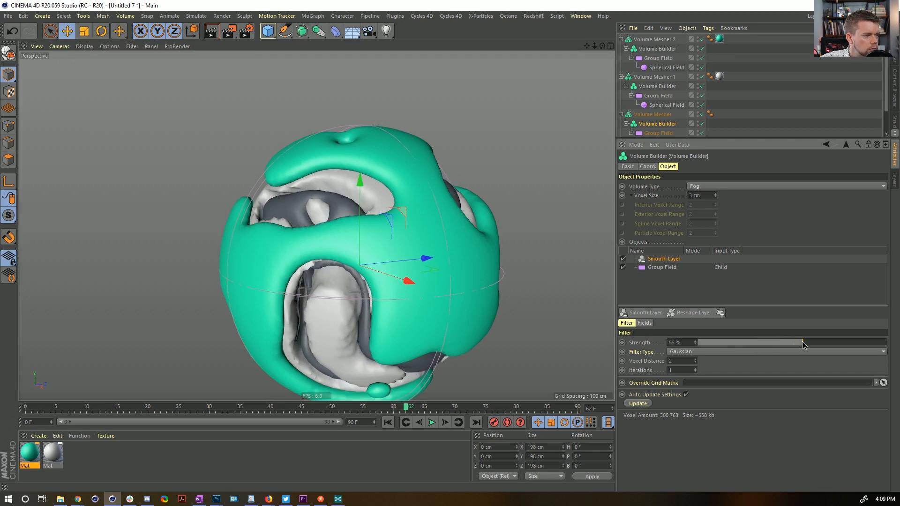
Step: In the original Volume Mesher's Group Field, move the Curve's lower point to horizontal position 0 and its upper point to about 0.15
{"action": "left_click", "coordinate": [664, 132]}
{"action": "scroll", "coordinate": [670, 124], "scroll_direction": "down", "scroll_amount": 3}
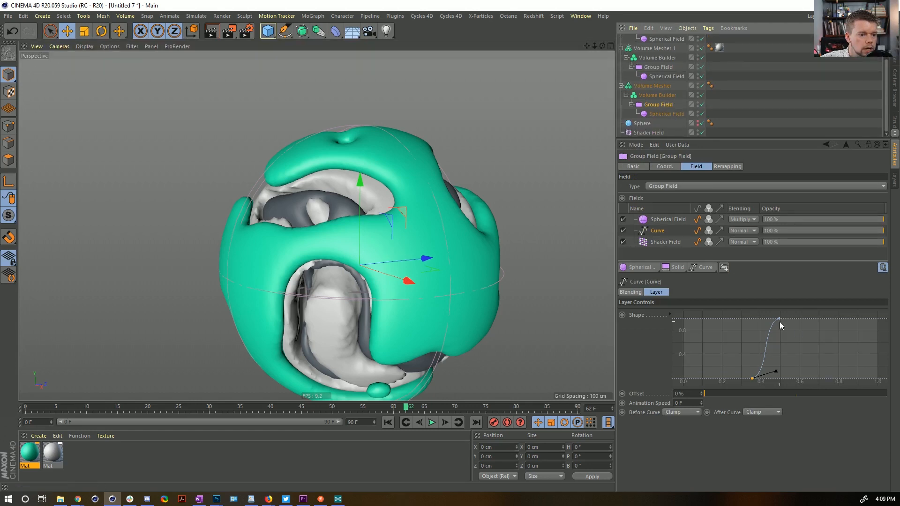
{"action": "mouse_move", "coordinate": [779, 319]}
{"action": "left_mouse_down"}
{"action": "mouse_move", "coordinate": [800, 313]}
{"action": "mouse_move", "coordinate": [779, 313]}
{"action": "left_mouse_up"}
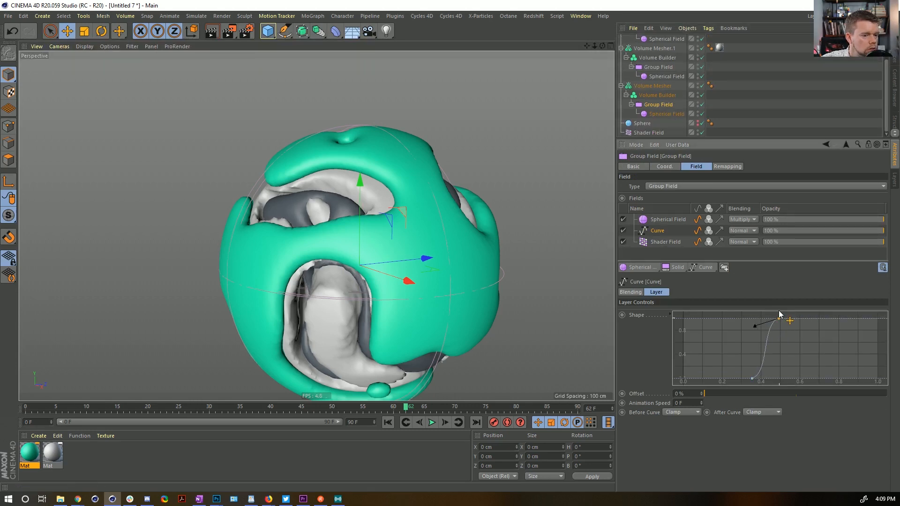
{"action": "left_click_drag", "start_coordinate": [752, 381], "coordinate": [654, 393]}
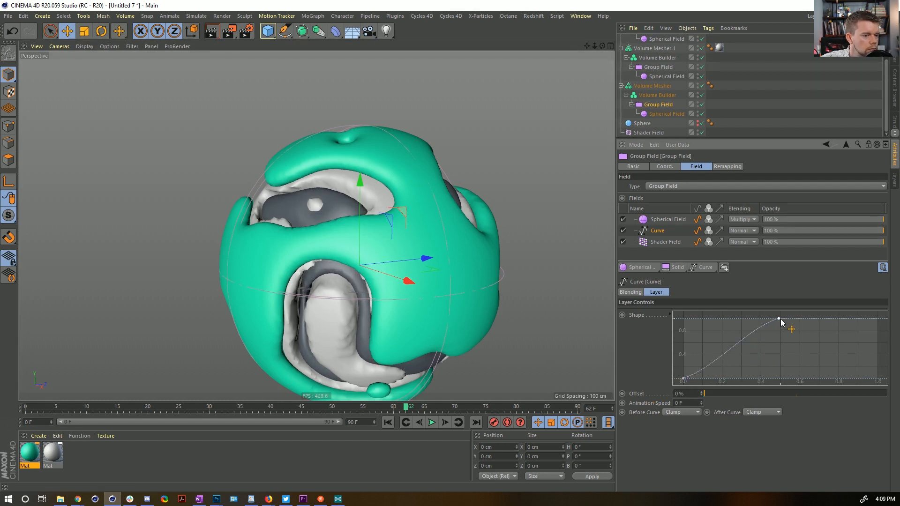
{"action": "left_click_drag", "start_coordinate": [778, 318], "coordinate": [711, 318]}
Step: Play the animation to inspect the smoothed layers, pause it, and examine the blobby sphere from several angles
{"action": "left_click_drag", "start_coordinate": [389, 254], "coordinate": [424, 262], "text": "alt"}
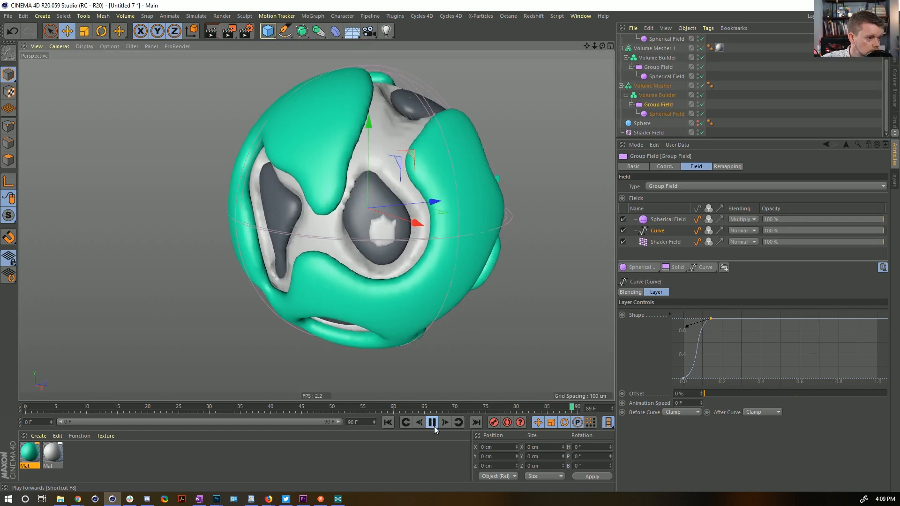
{"action": "left_click", "coordinate": [434, 427]}
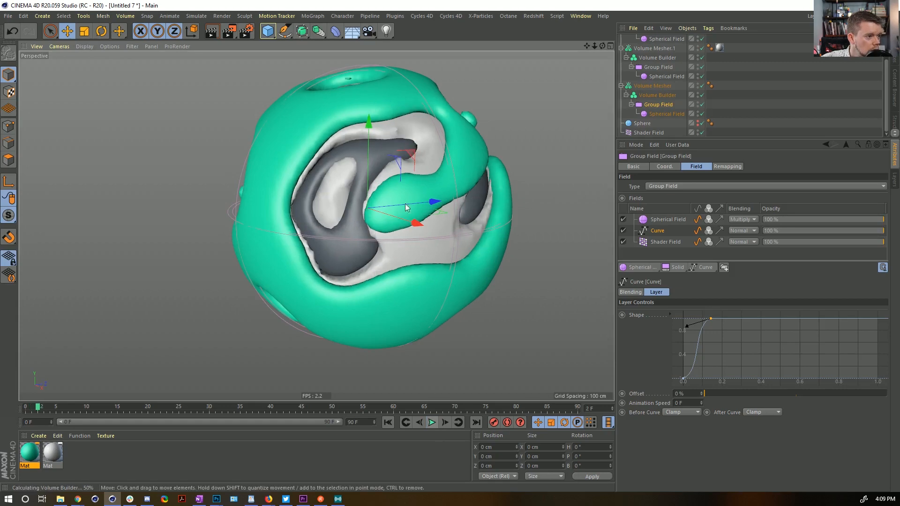
{"action": "left_click_drag", "start_coordinate": [400, 188], "coordinate": [421, 220], "text": "alt"}
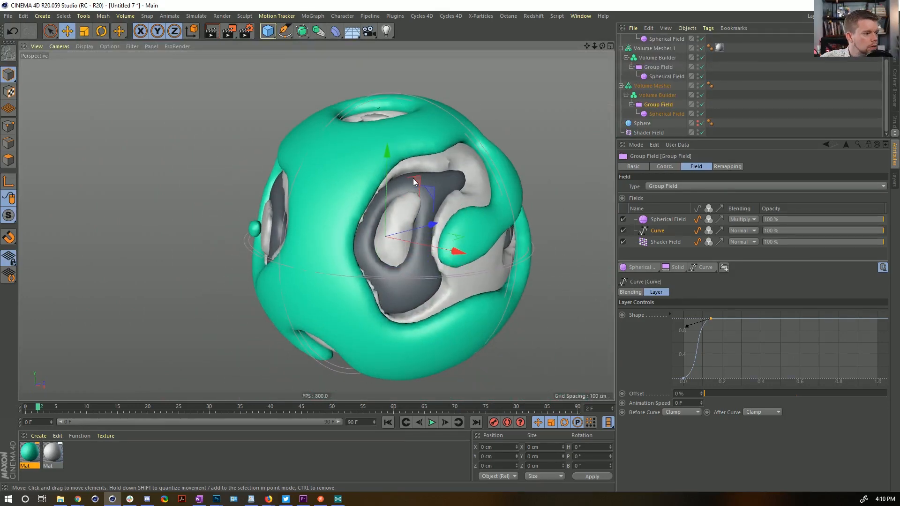
{"action": "left_click_drag", "start_coordinate": [414, 181], "coordinate": [435, 206], "text": "alt"}
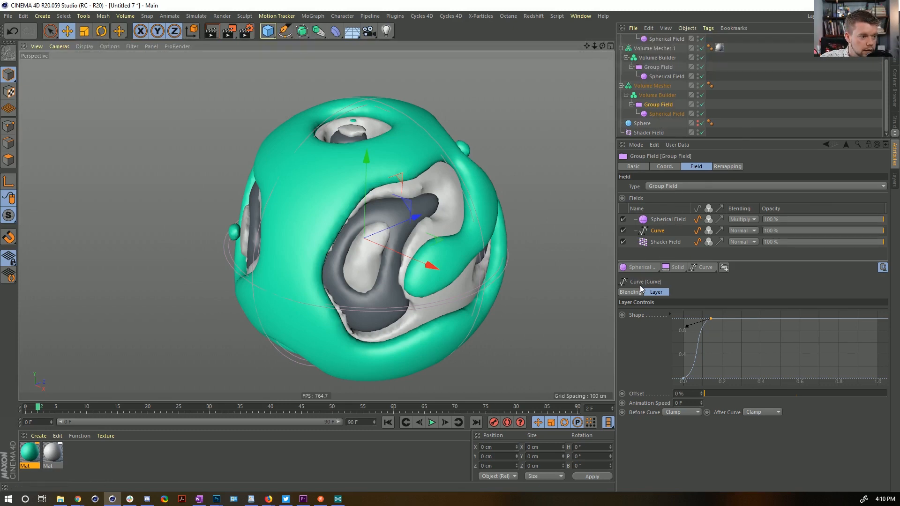
{"action": "mouse_move", "coordinate": [378, 235]}
{"action": "left_mouse_down", "text": "alt"}
{"action": "mouse_move", "coordinate": [394, 255]}
{"action": "mouse_move", "coordinate": [384, 244]}
{"action": "left_mouse_up", "text": "alt"}
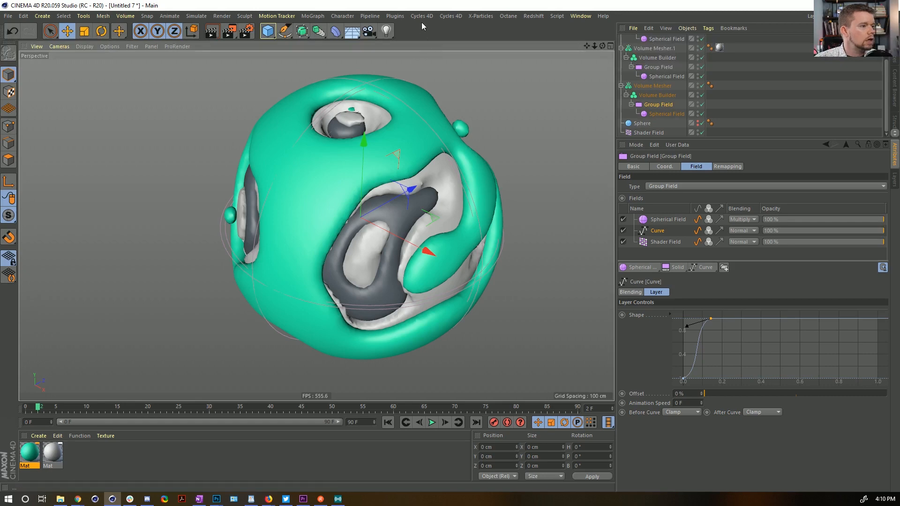
Step: Save the scene as [5a]VolumeBlobs.c4d in the Episode16 SceneFiles folder
{"action": "key", "text": "ctrl+s"}
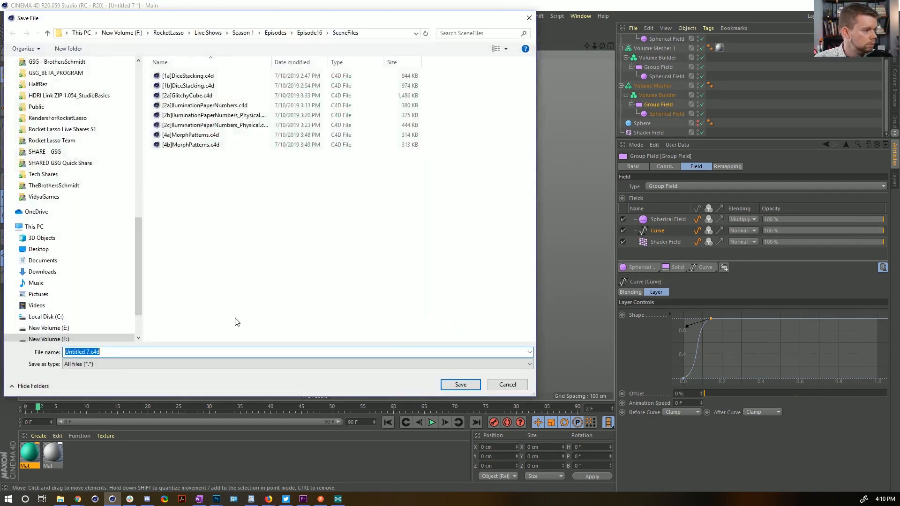
{"action": "left_click", "coordinate": [196, 145]}
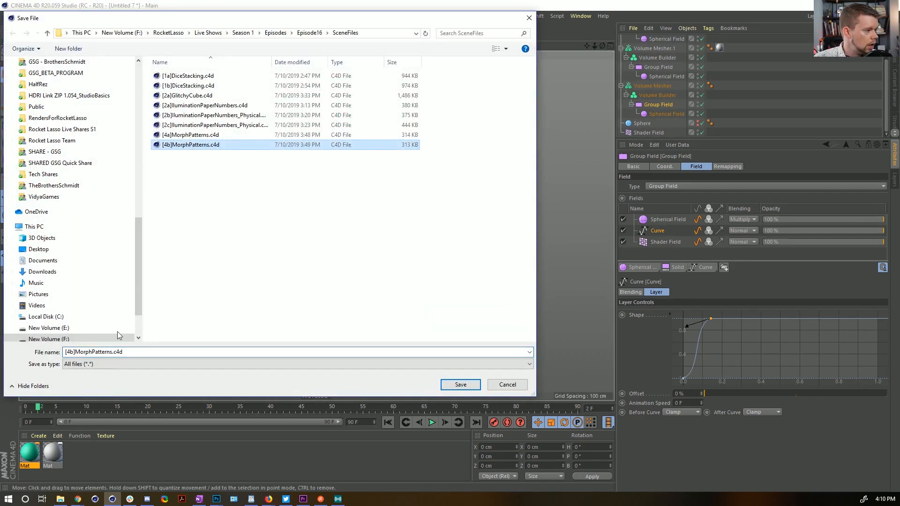
{"action": "left_click", "coordinate": [68, 351]}
{"action": "key", "text": "BackSpace"}
{"action": "type", "text": "5"}
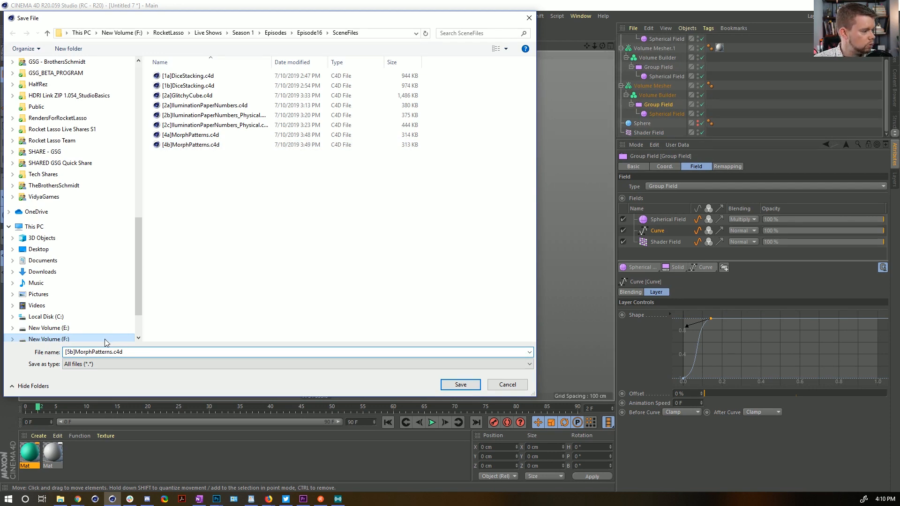
{"action": "key", "text": "Delete"}
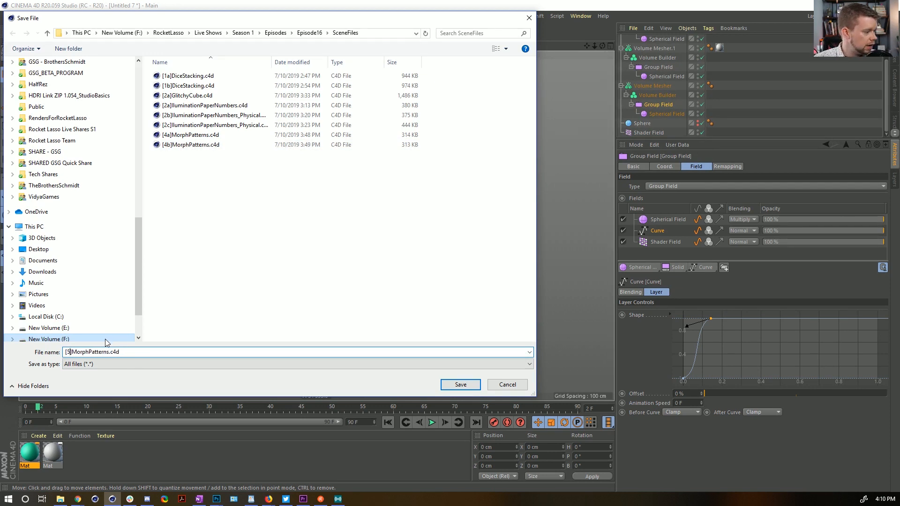
{"action": "type", "text": "a]"}
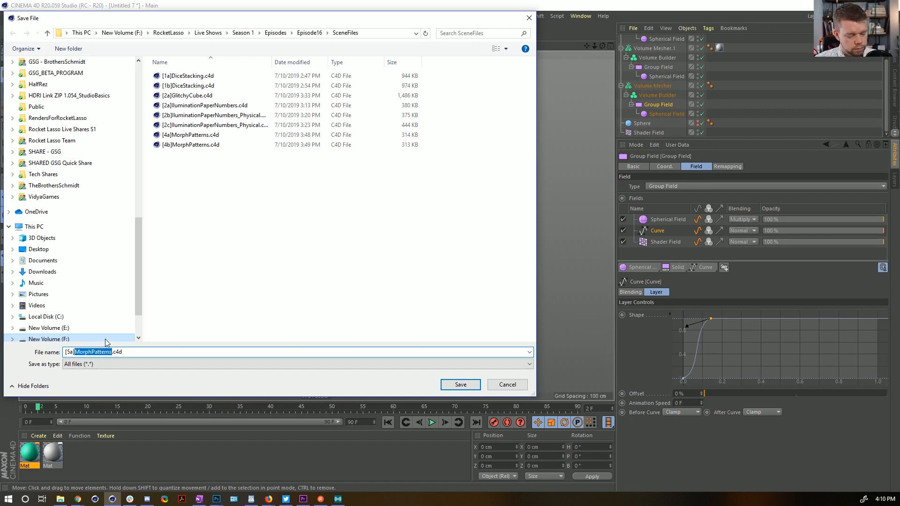
{"action": "type", "text": "Volume"}
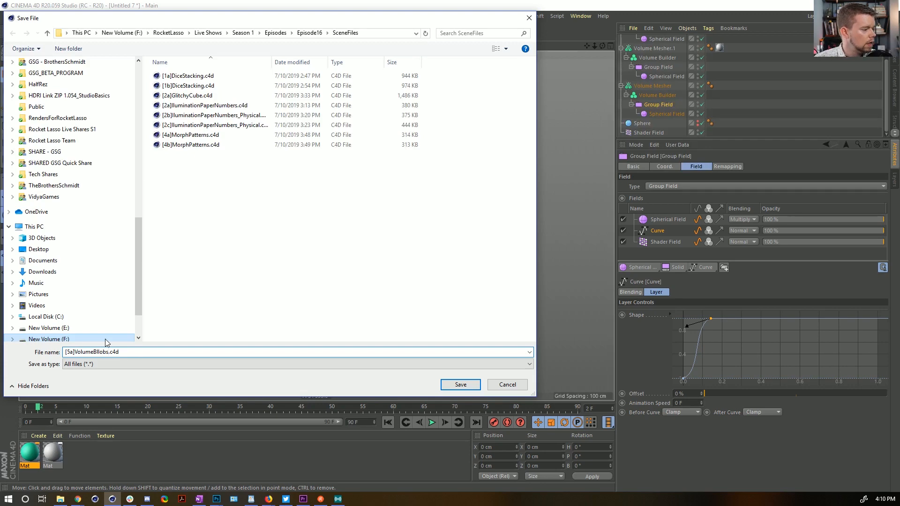
{"action": "type", "text": "Blobs"}
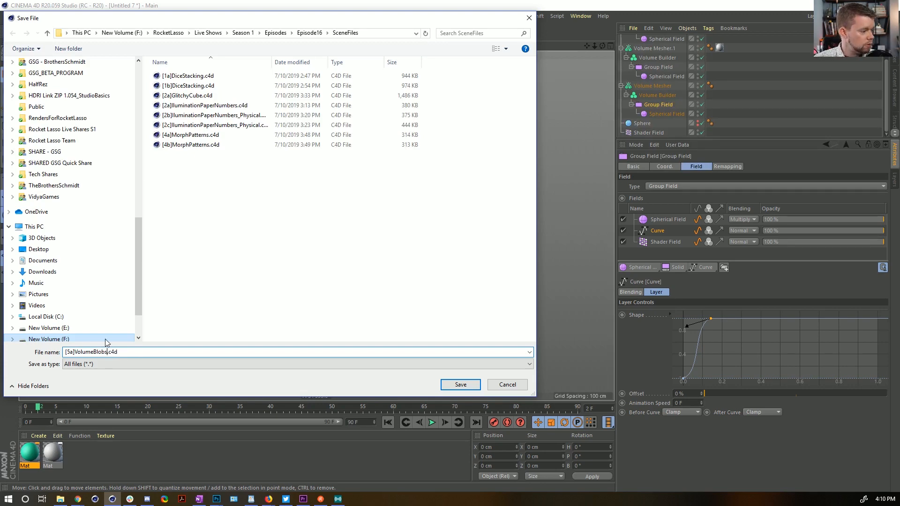
{"action": "key", "text": "Return"}
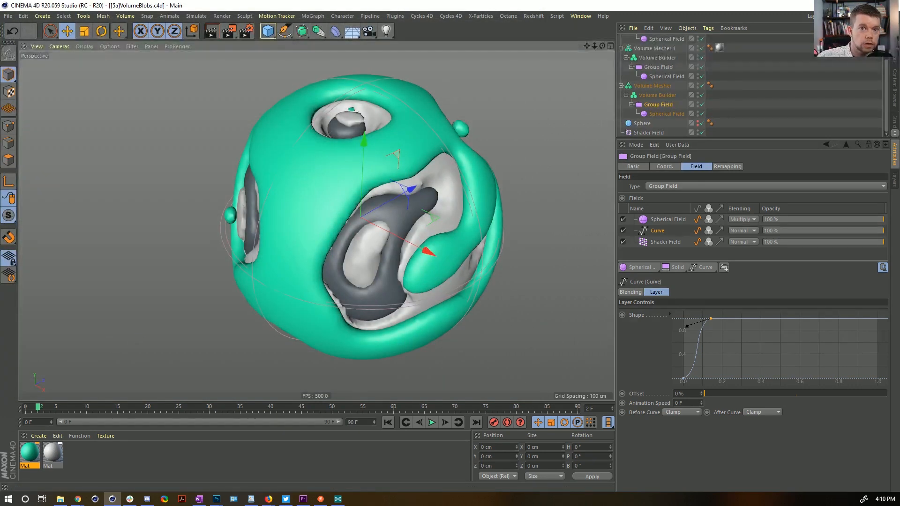